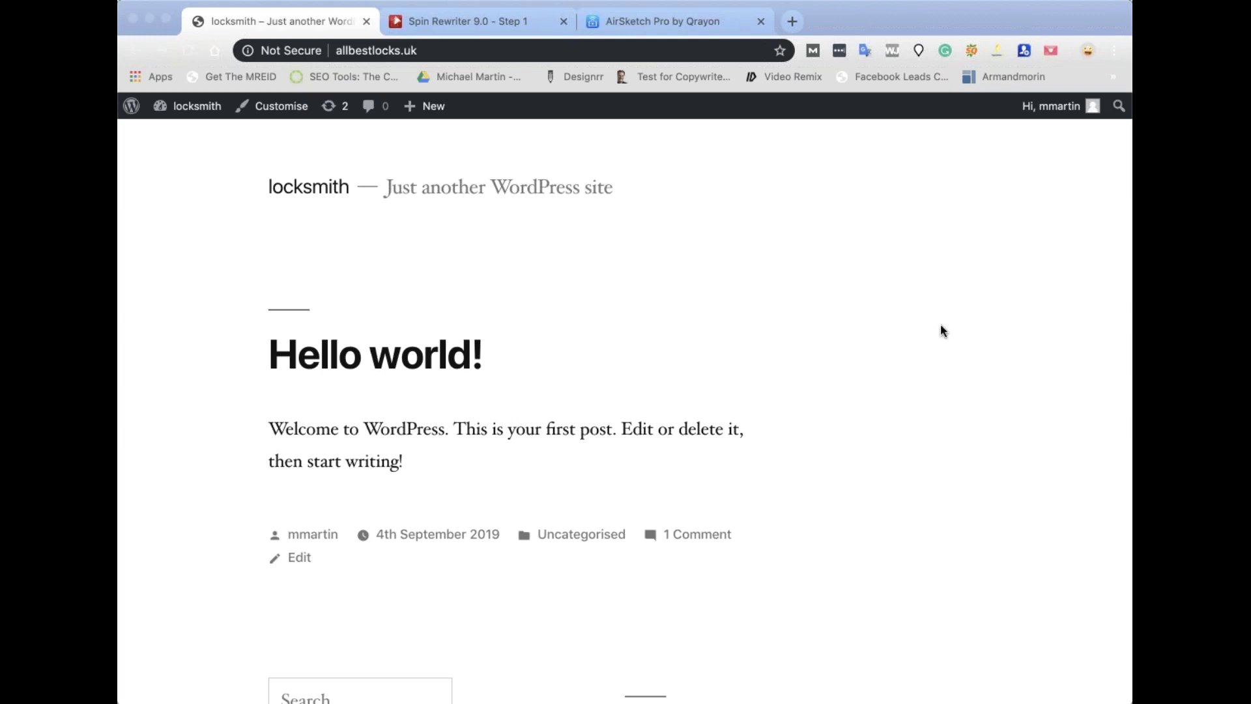
Leave the Hello world! front page and go to the locksmith site's admin Dashboard.
click(798, 290)
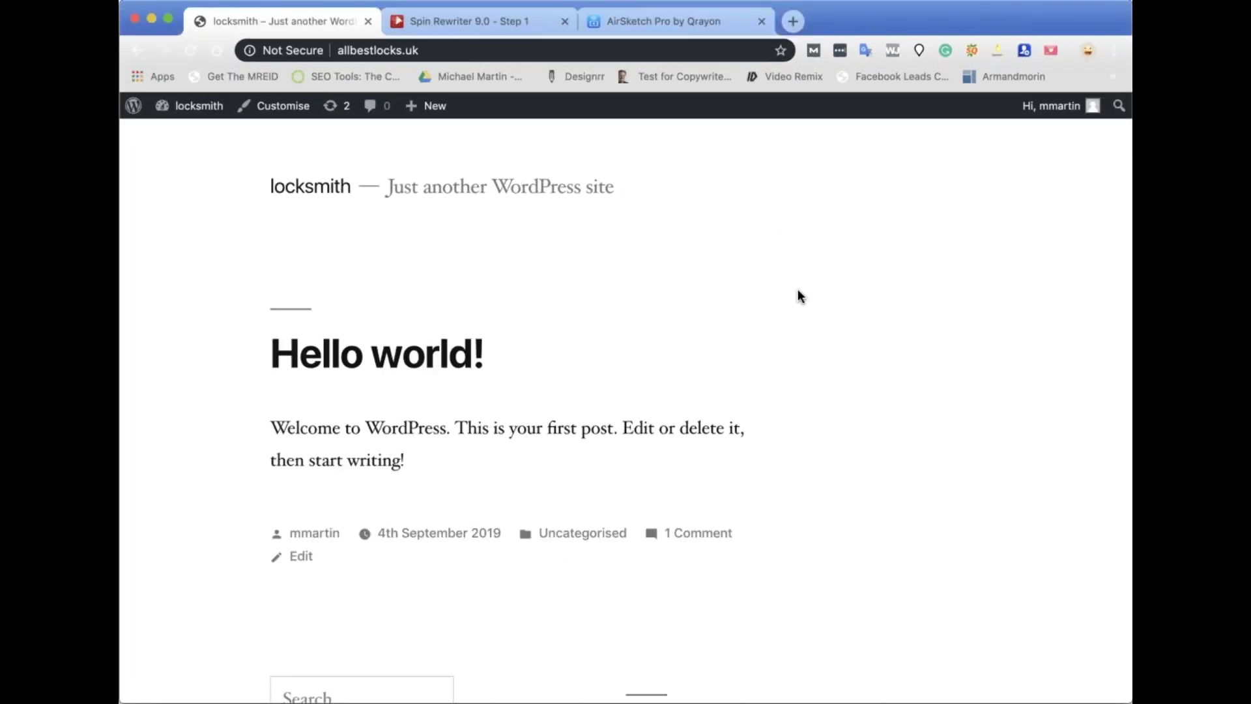
scroll(374, 208, up, 2)
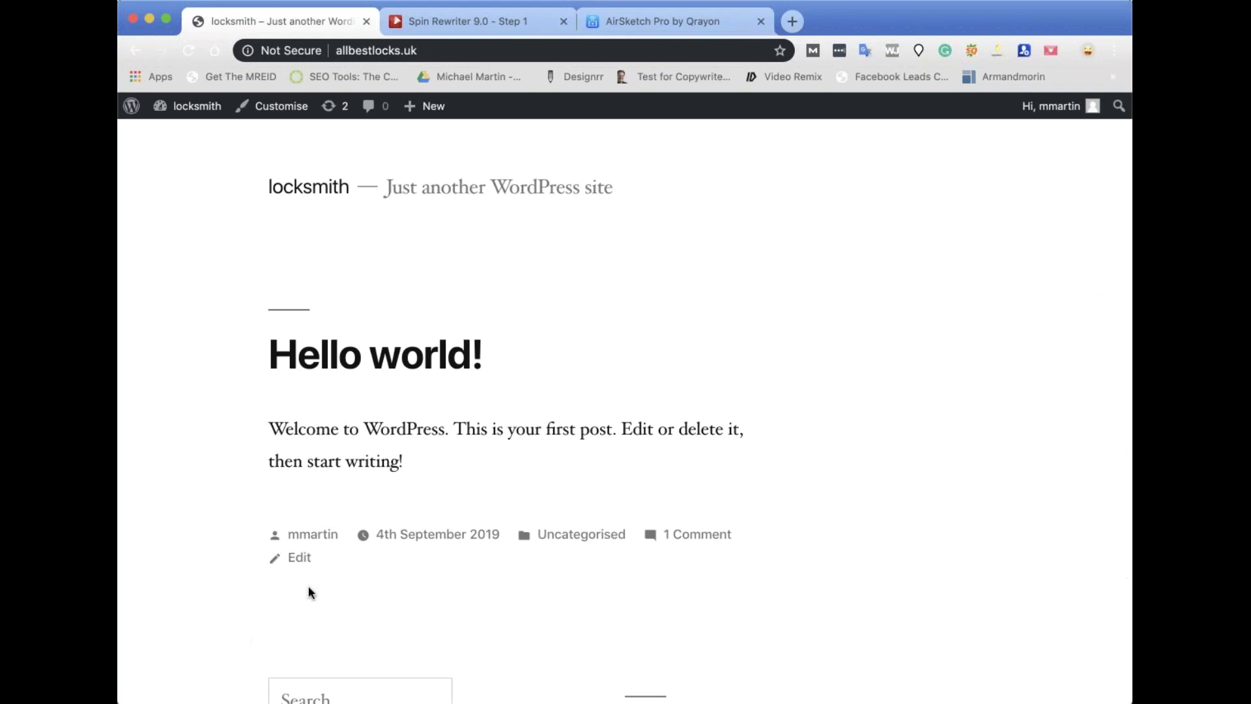
click(196, 108)
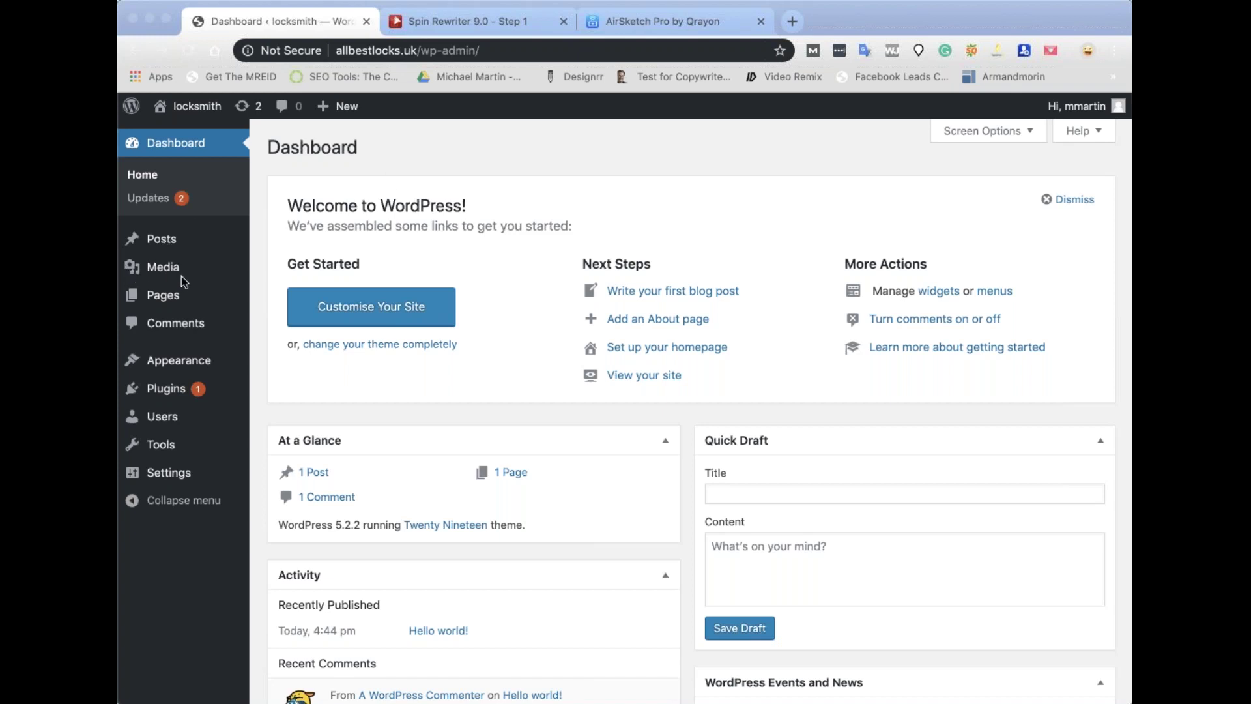
Upload magic-page-4.9.zip under Plugins > Add New, install it, and activate Magic Page.
click(199, 108)
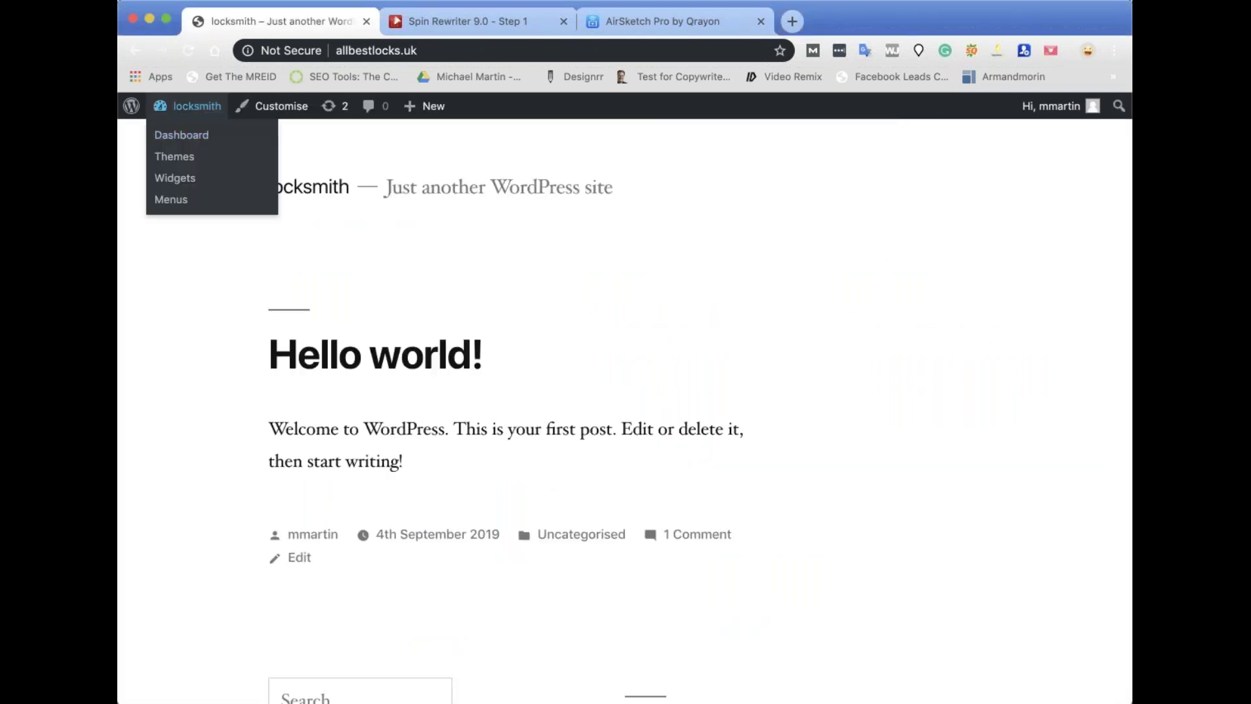
scroll(485, 496, down, 15)
scroll(484, 497, up, 20)
click(219, 115)
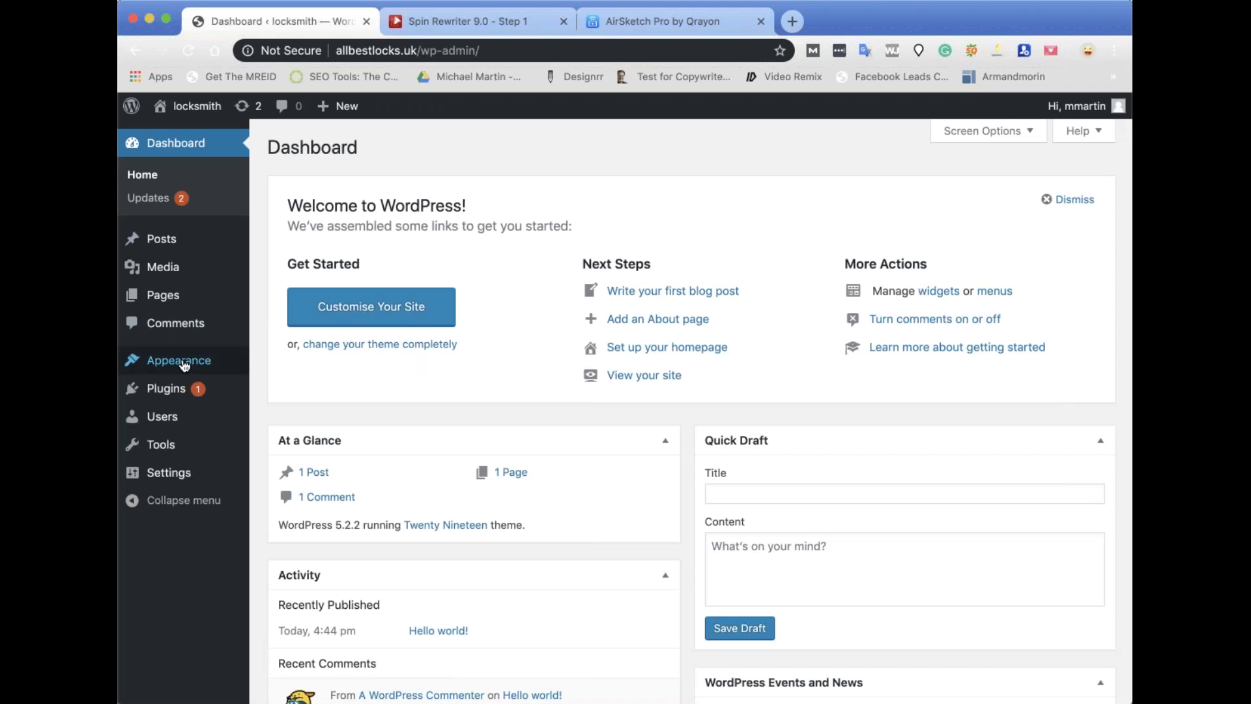
mouse_move(178, 389)
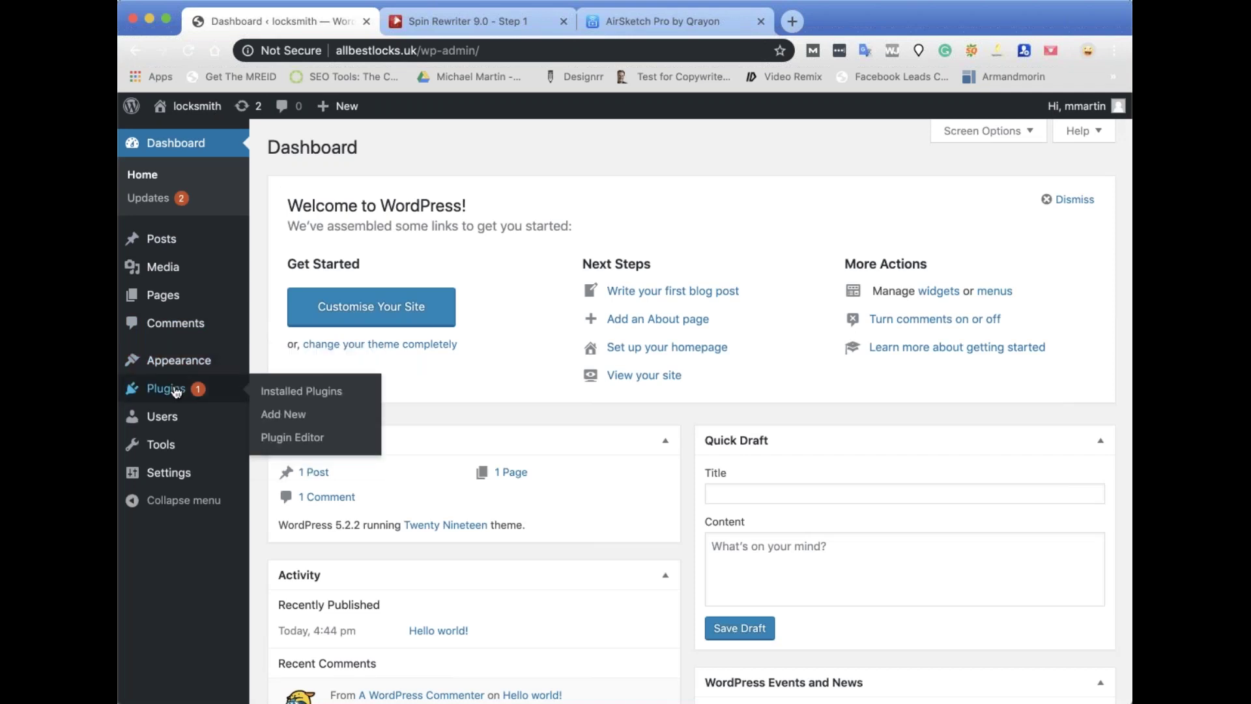
click(284, 419)
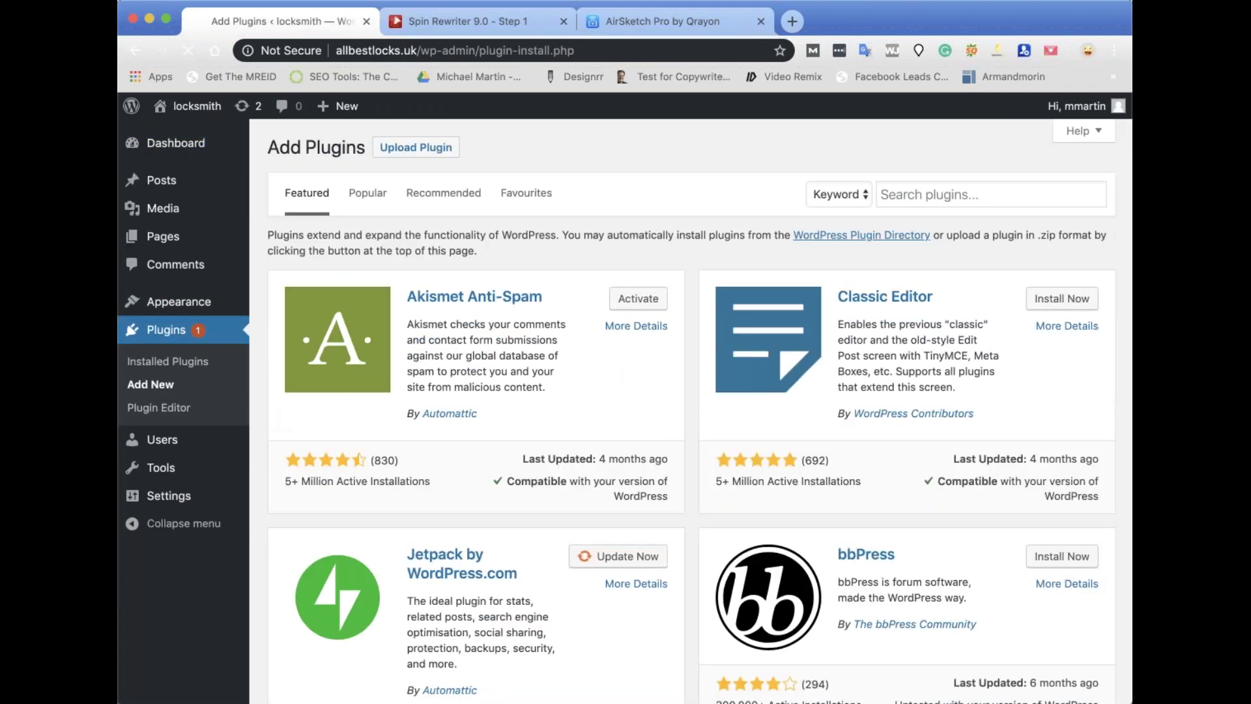
click(410, 147)
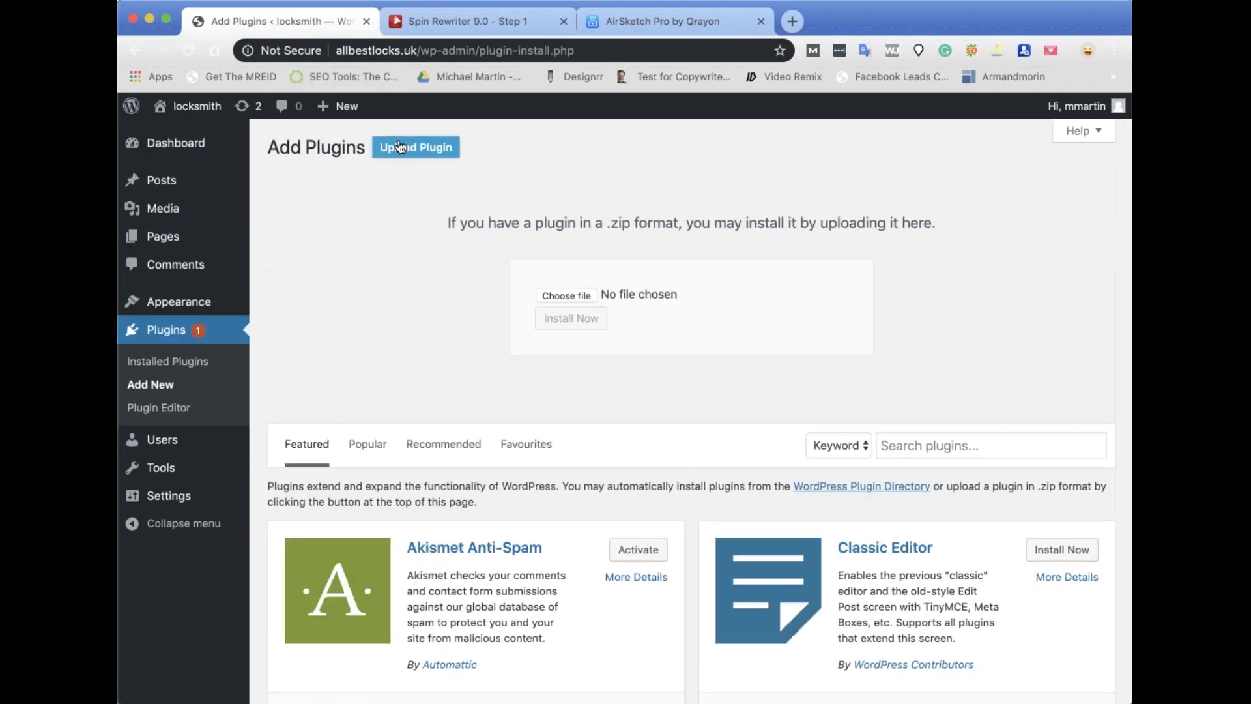
click(554, 296)
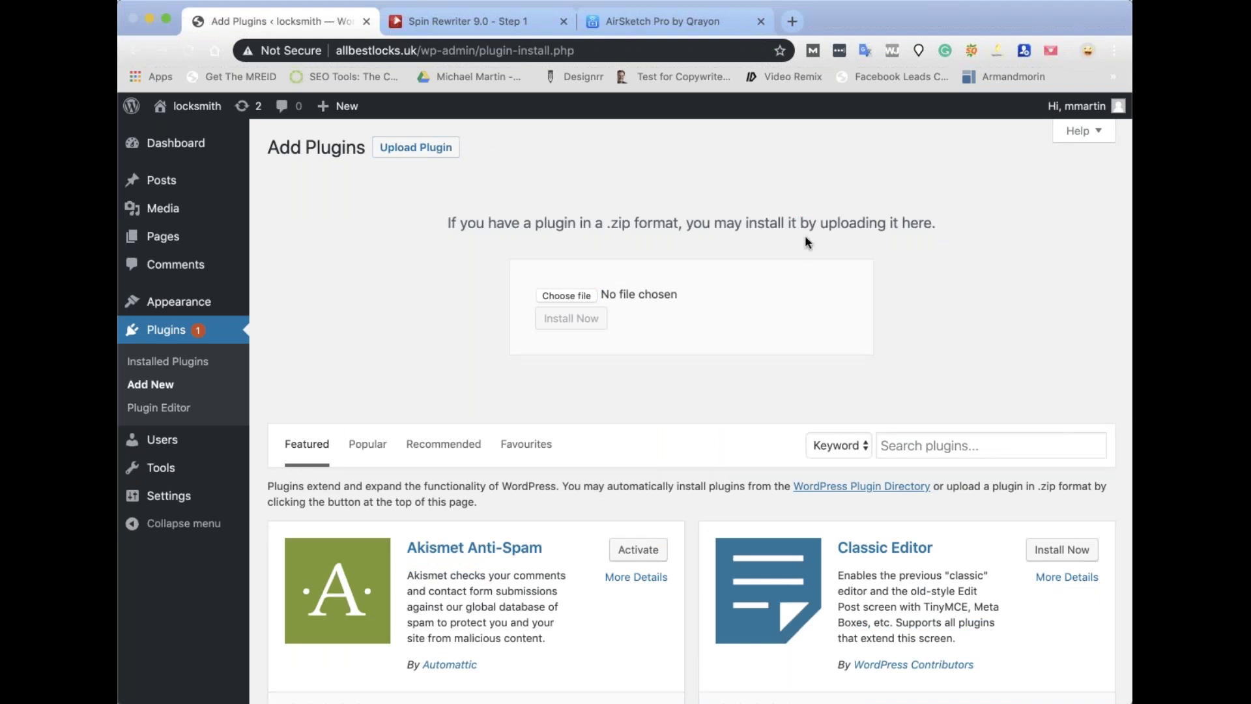
click(869, 279)
click(569, 319)
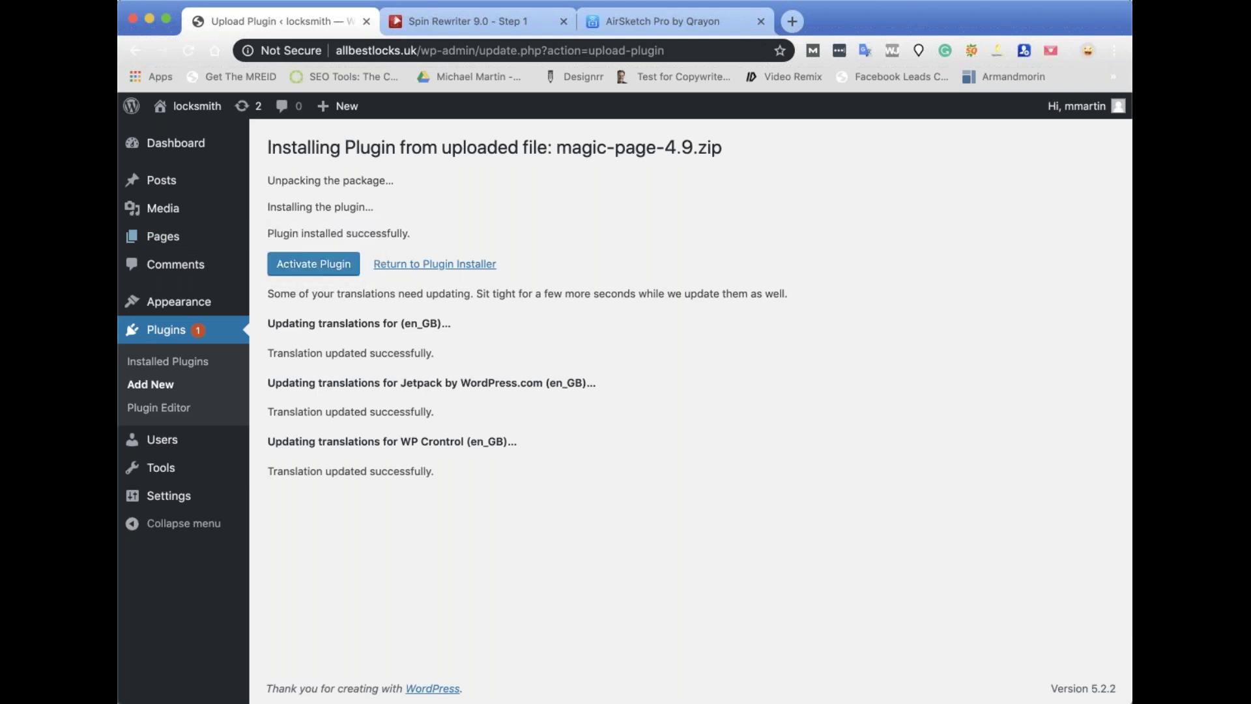
click(324, 267)
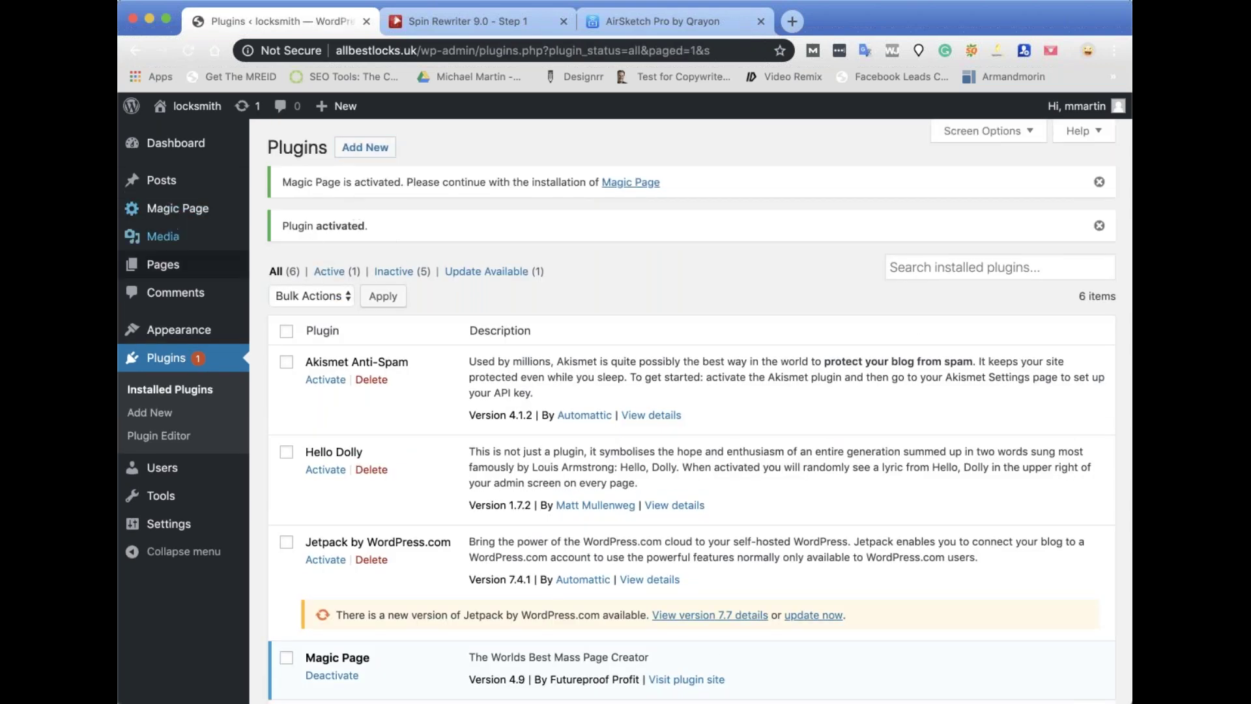
Bulk-delete Akismet Anti-Spam, Hello Dolly, Jetpack, WP Crontrol and WP-Cron Control, keeping only Magic Page.
scroll(287, 234, down, 3)
click(287, 215)
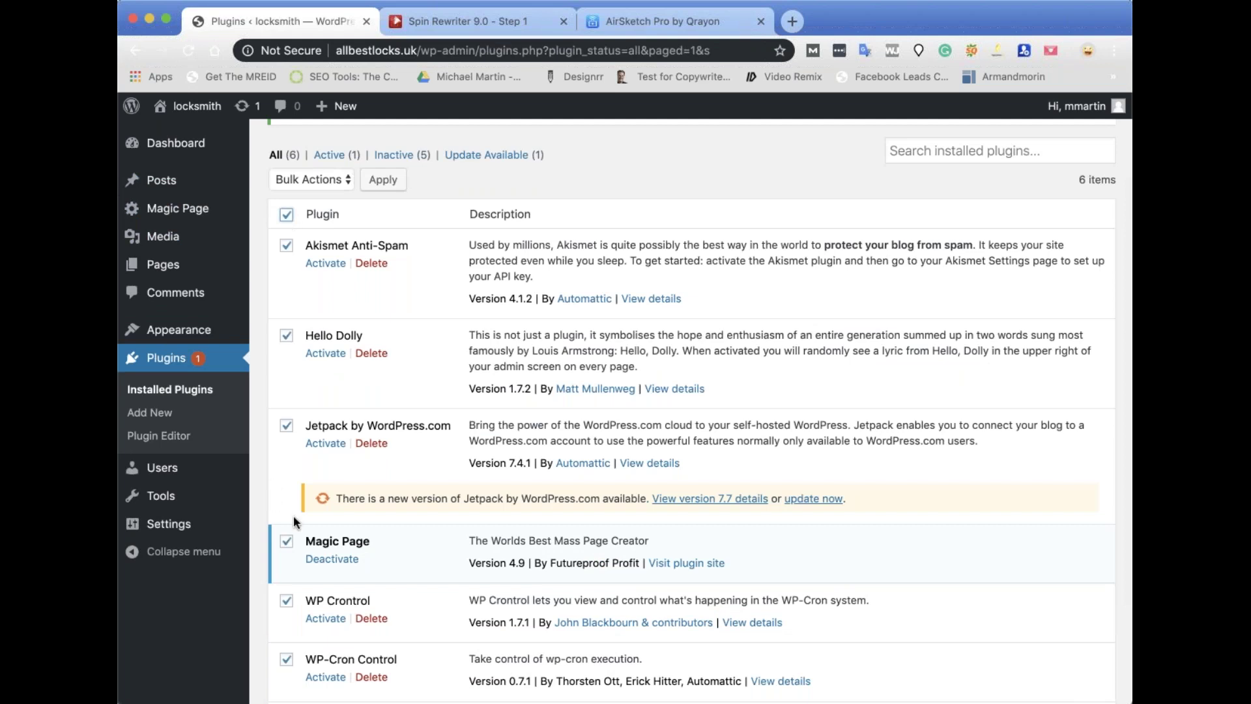
click(287, 543)
scroll(293, 456, up, 3)
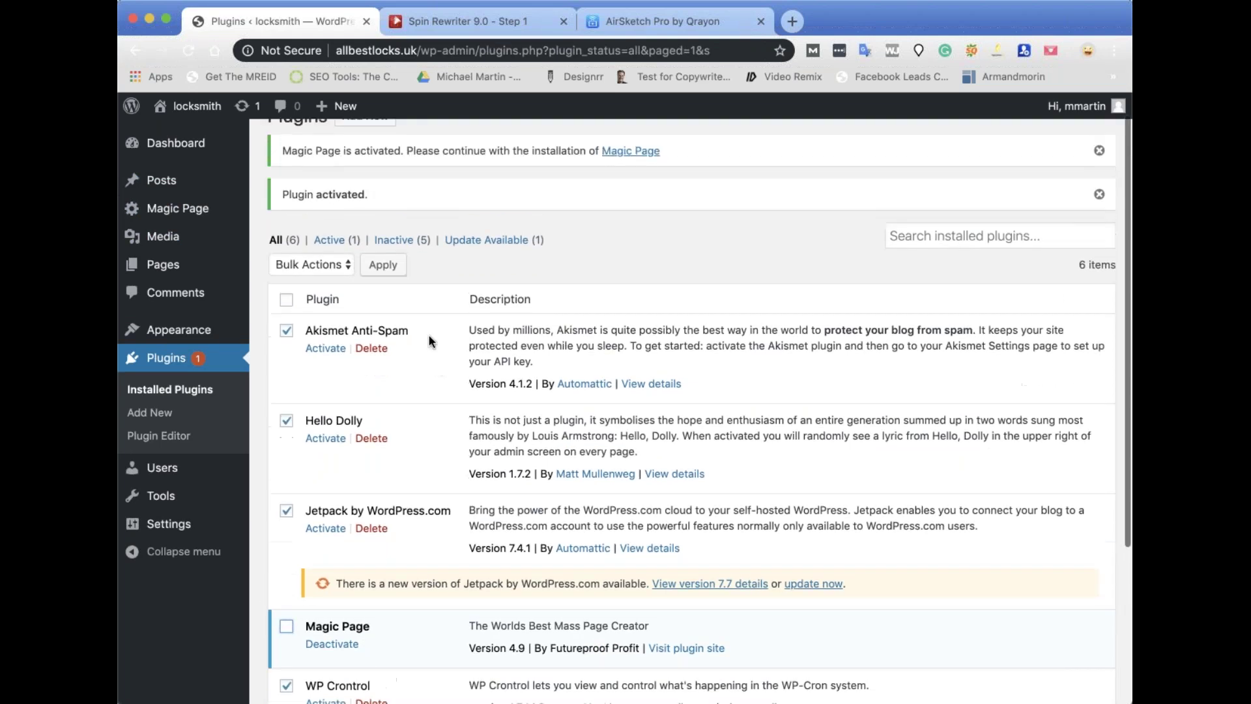
click(312, 289)
click(306, 347)
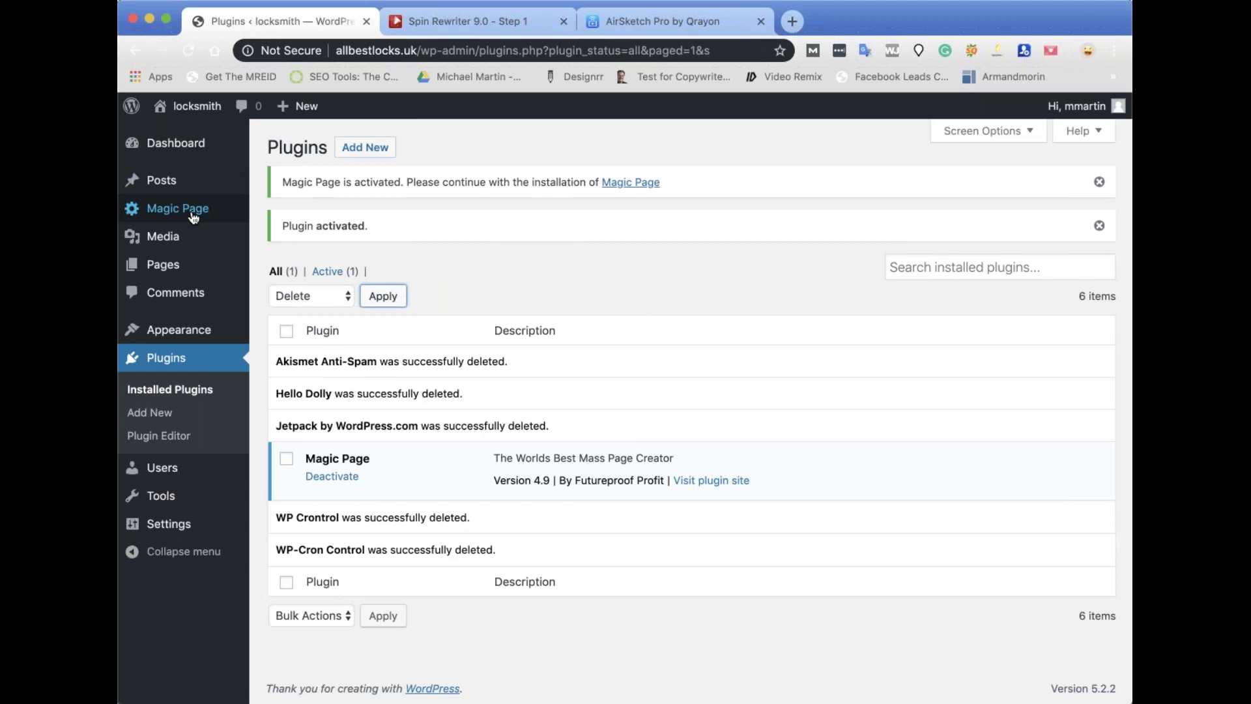
Paste the API key on the Magic Page installation page, verify it, and proceed to Databases.
click(194, 217)
click(365, 273)
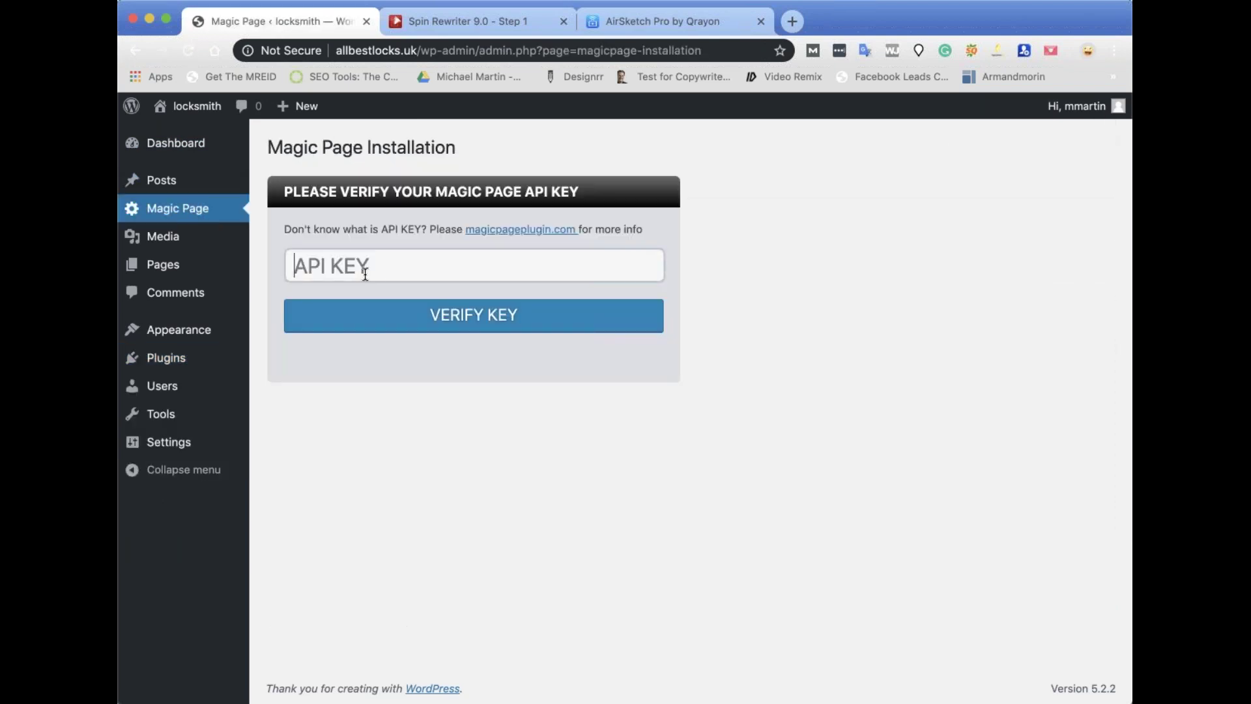
key(super+v)
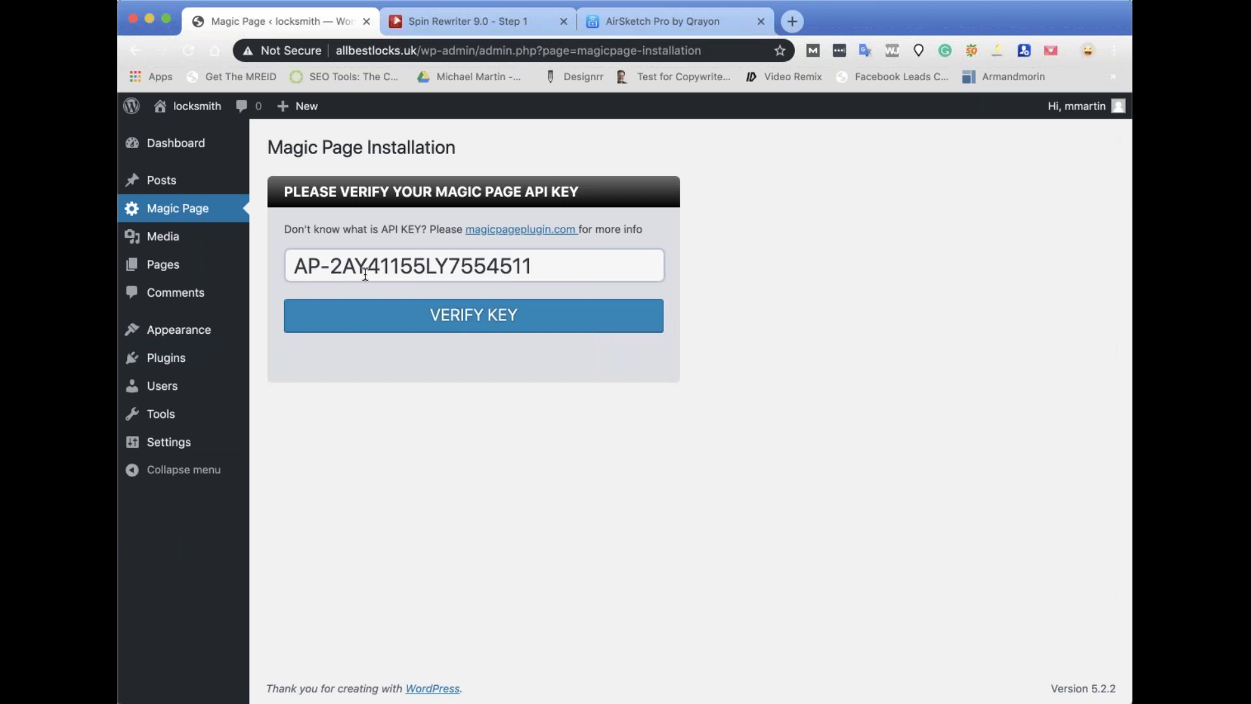
click(494, 325)
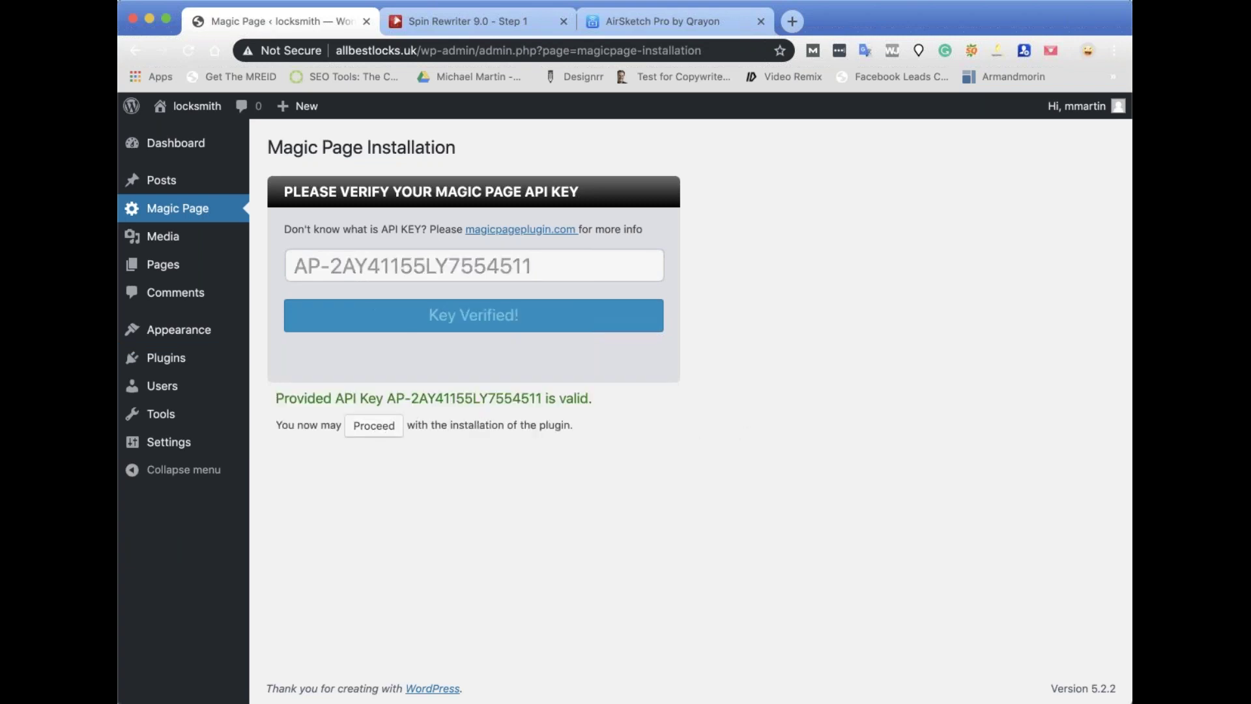
click(374, 426)
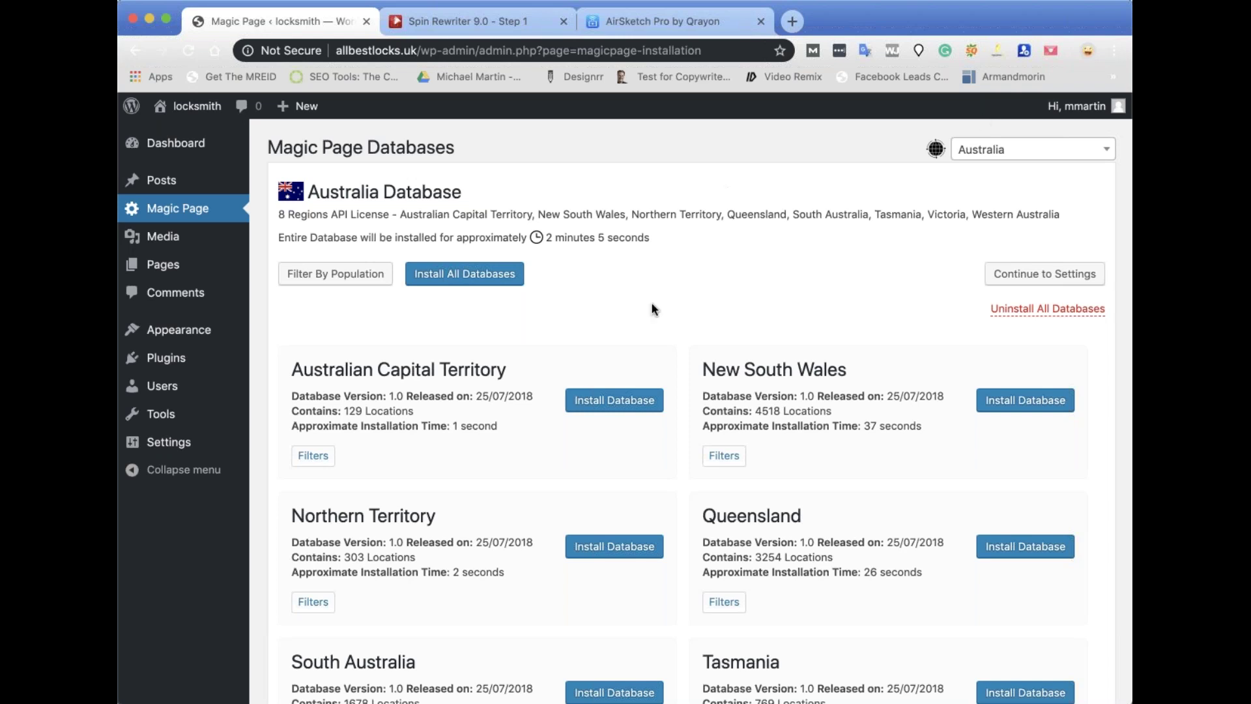
Open the country database dropdown and scroll through it down to United Kingdom and United States.
scroll(651, 302, down, 5)
scroll(652, 302, up, 5)
click(1066, 149)
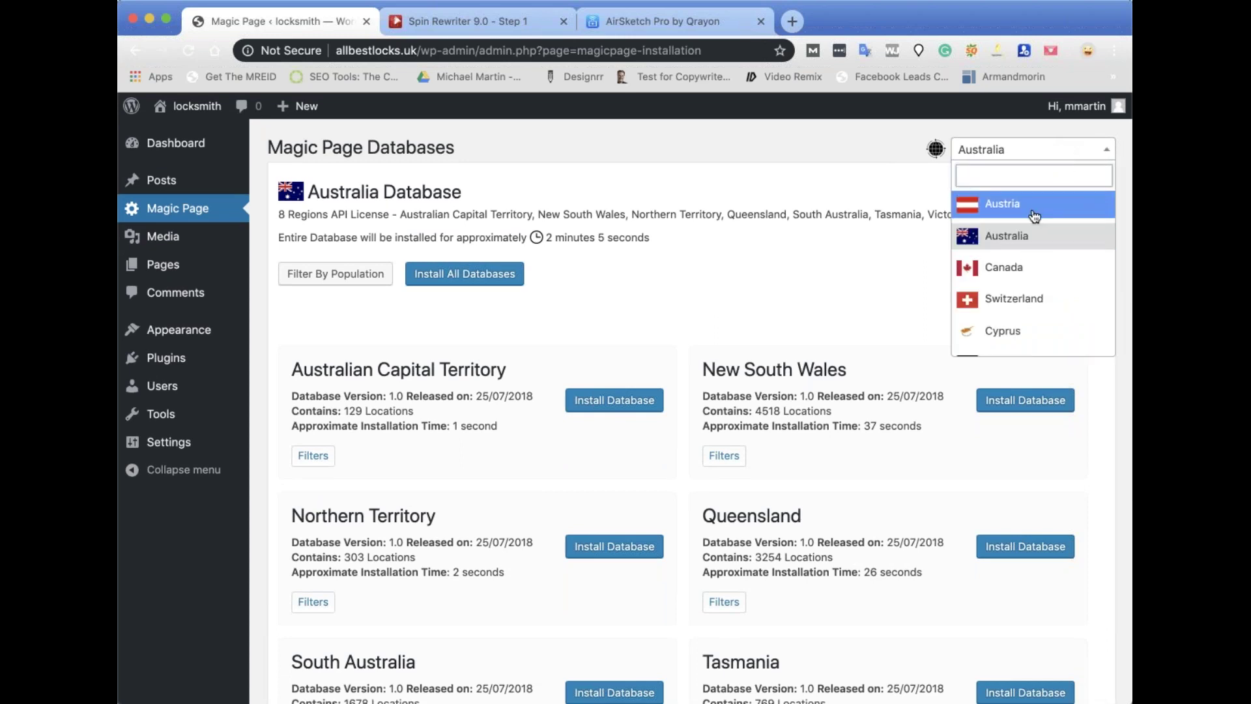
scroll(1075, 225, down, 10)
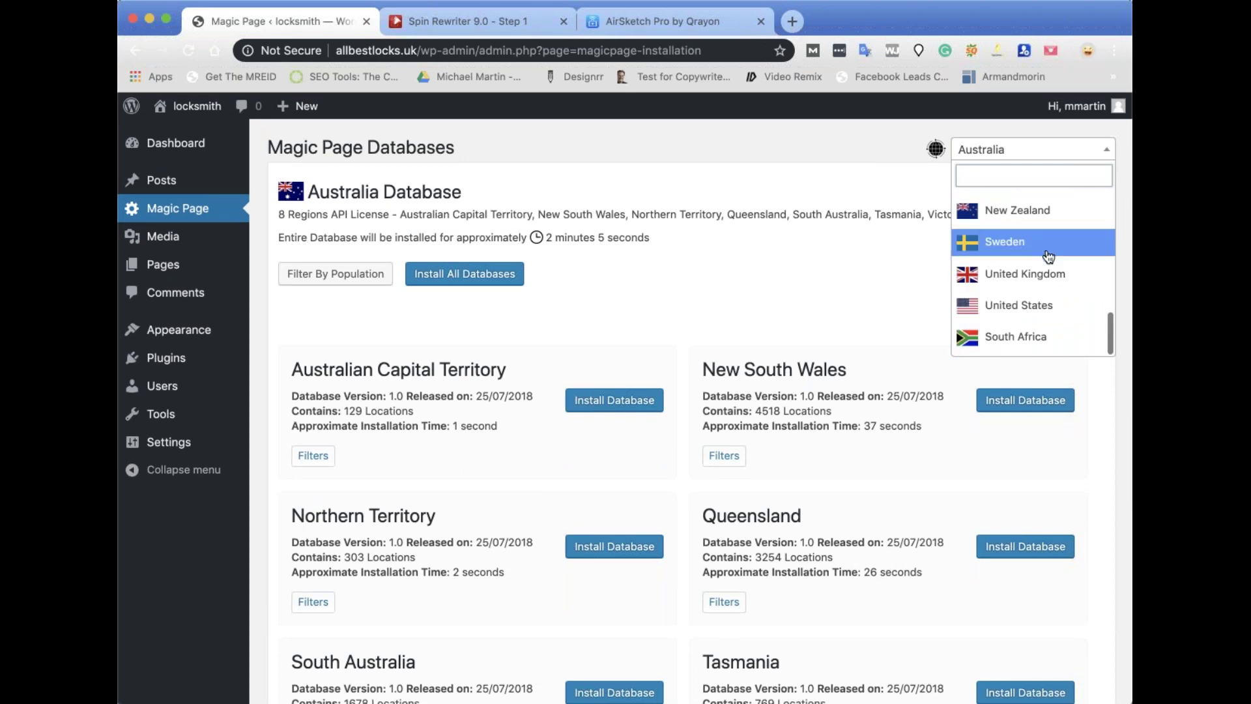
scroll(1047, 277, up, 10)
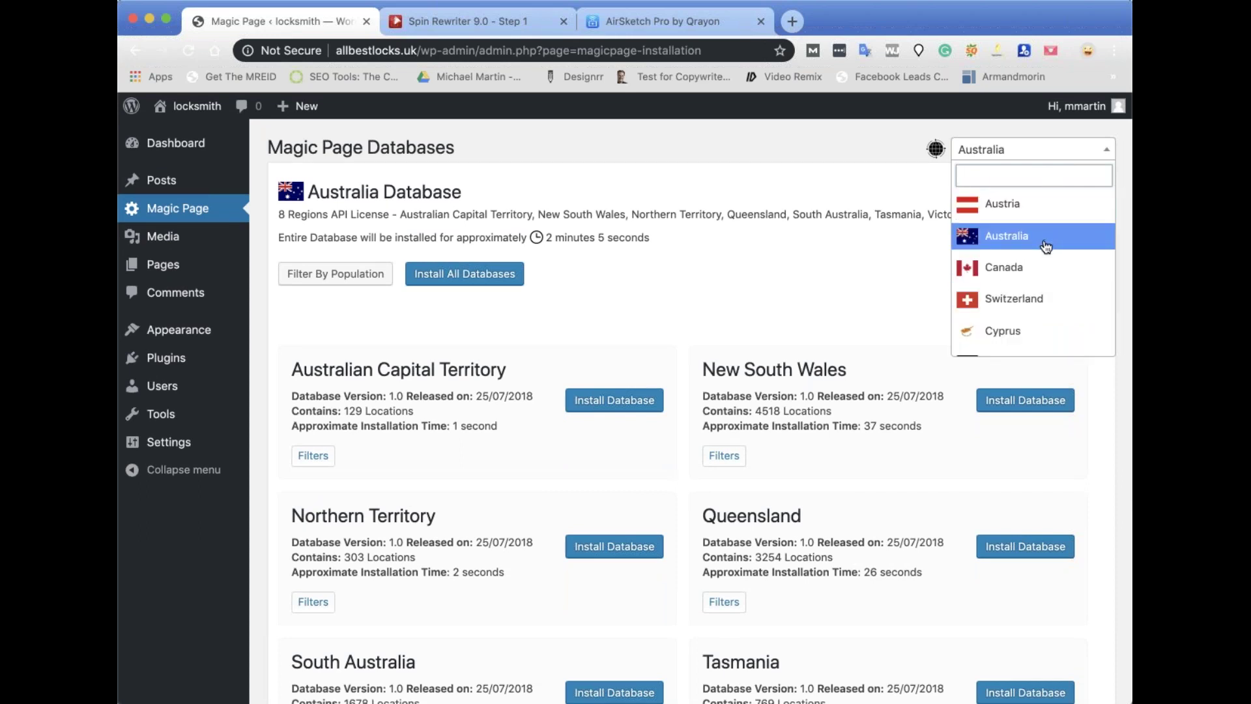
scroll(1047, 268, down, 1)
scroll(1047, 268, down, 3)
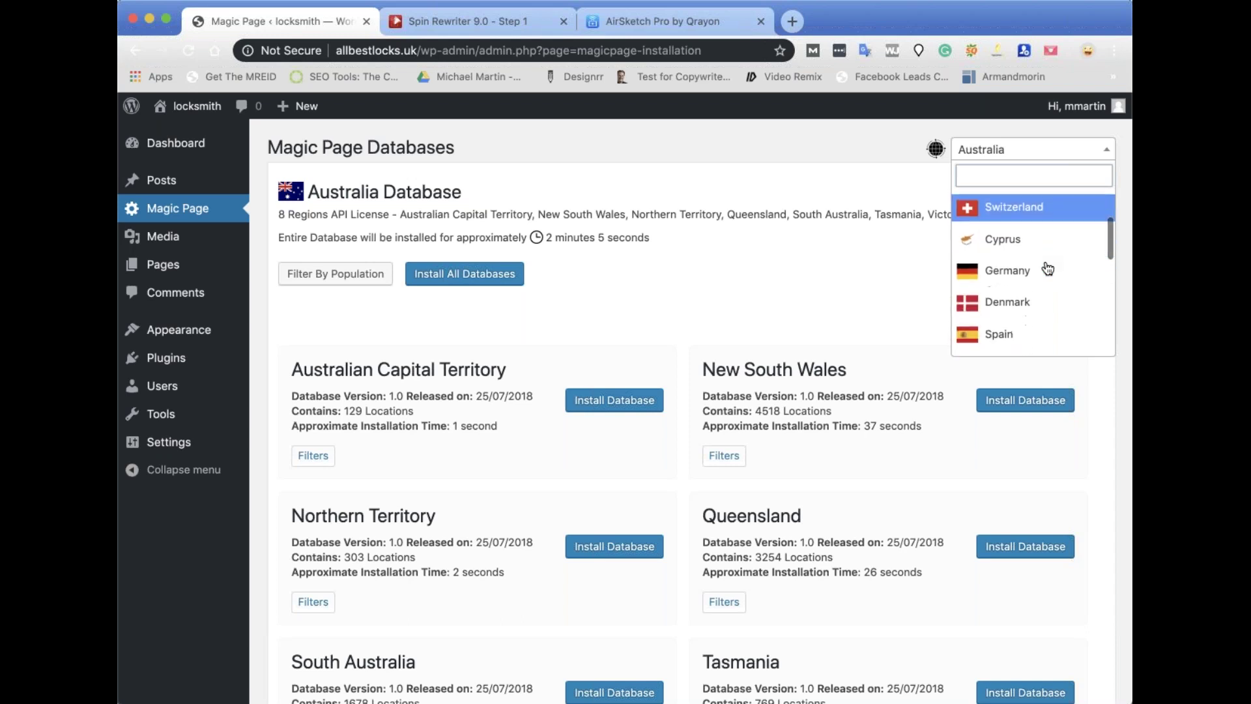
scroll(1054, 268, down, 4)
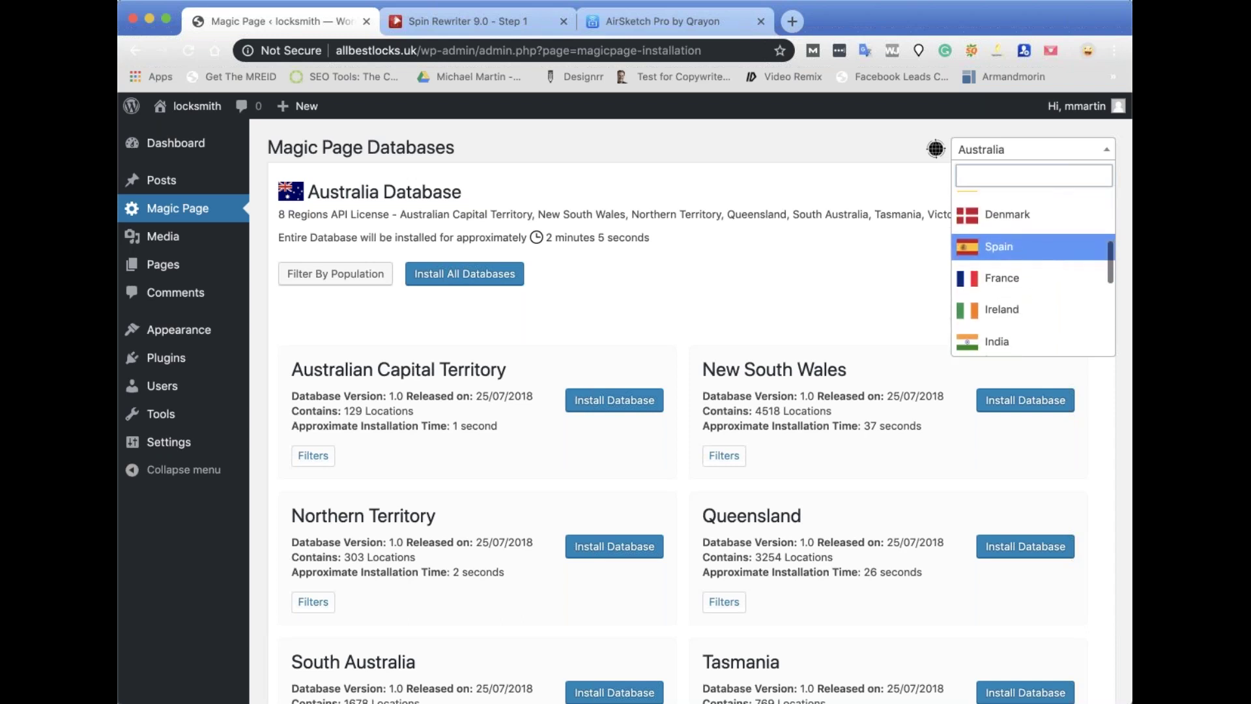
scroll(1028, 269, down, 1)
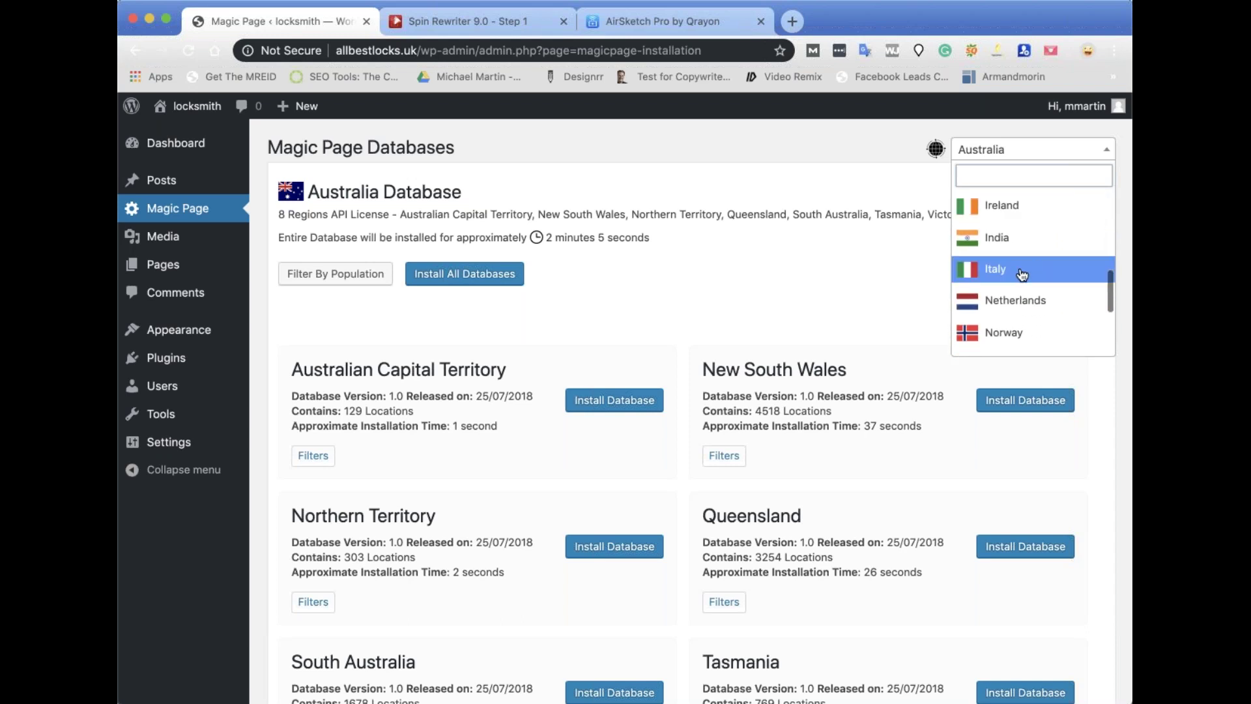
scroll(1028, 269, down, 1)
scroll(1028, 269, down, 4)
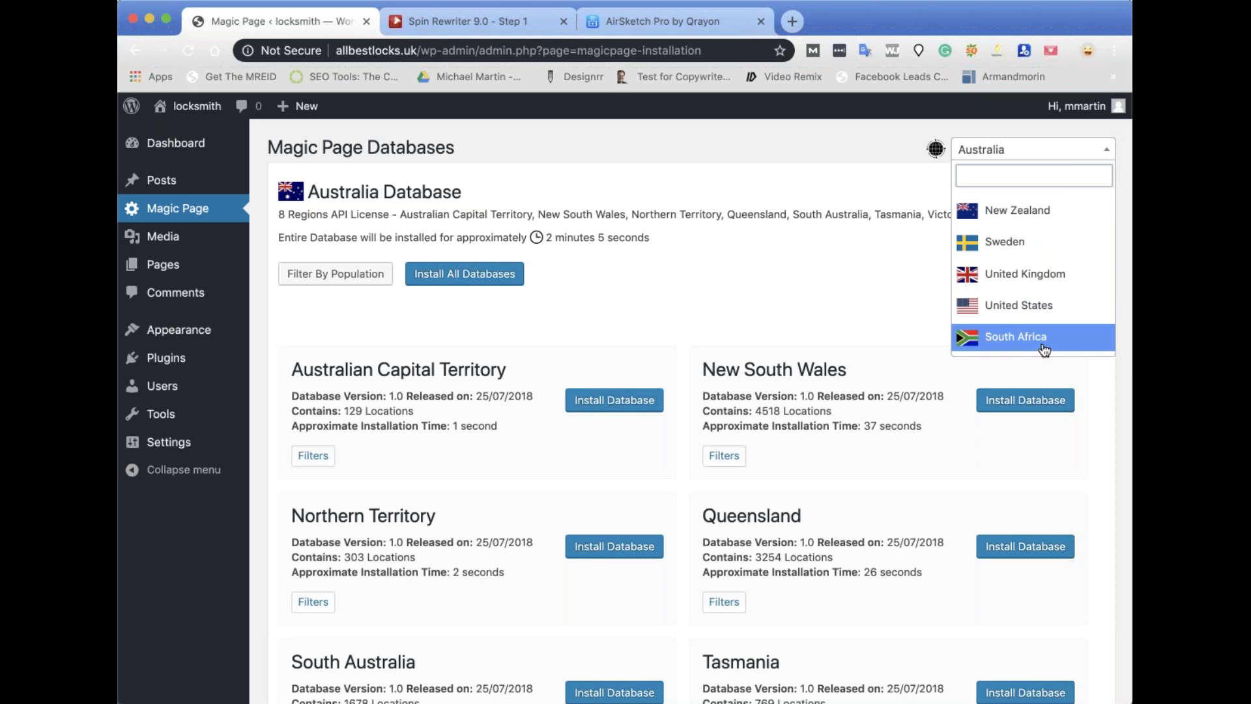
key(Up)
key(Up)
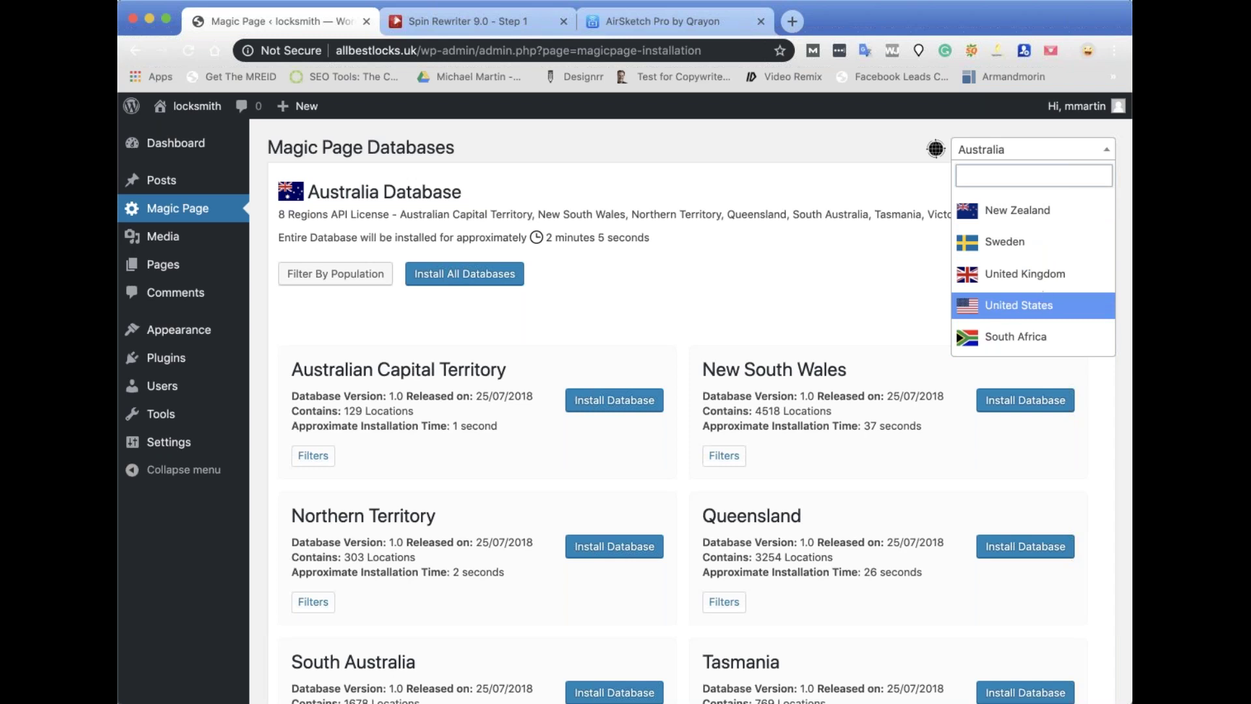
scroll(1000, 310, up, 5)
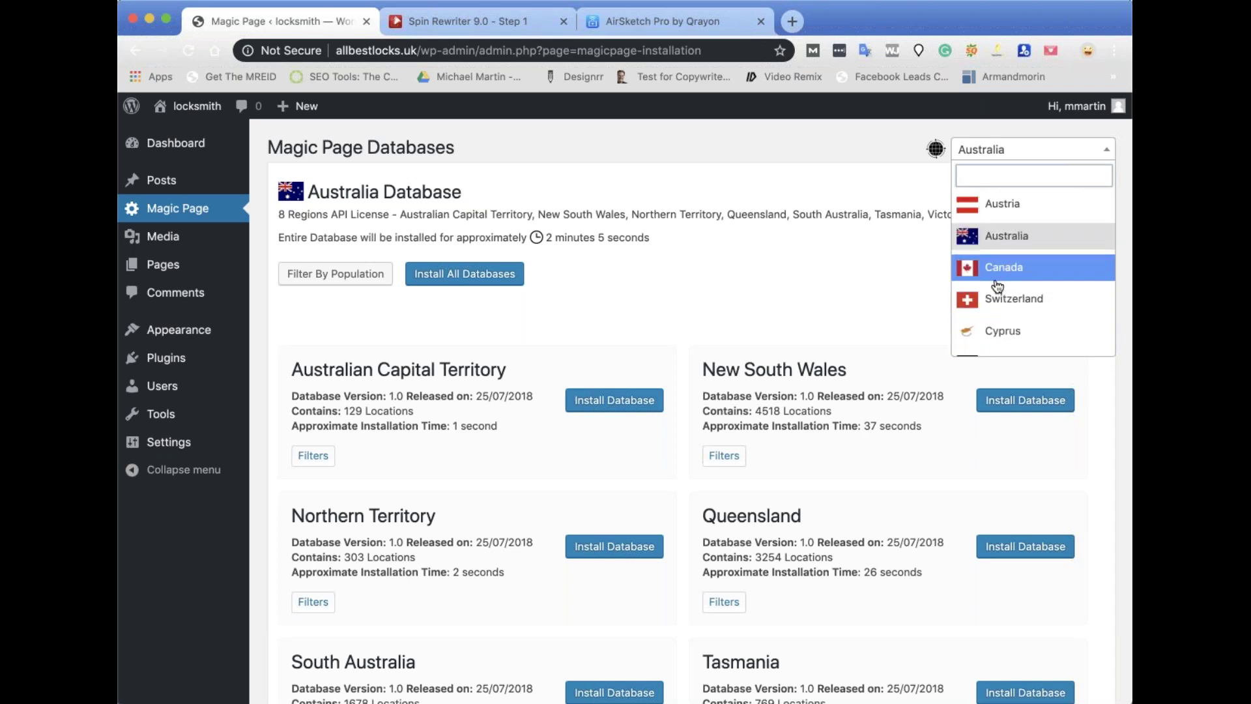
scroll(1066, 317, down, 5)
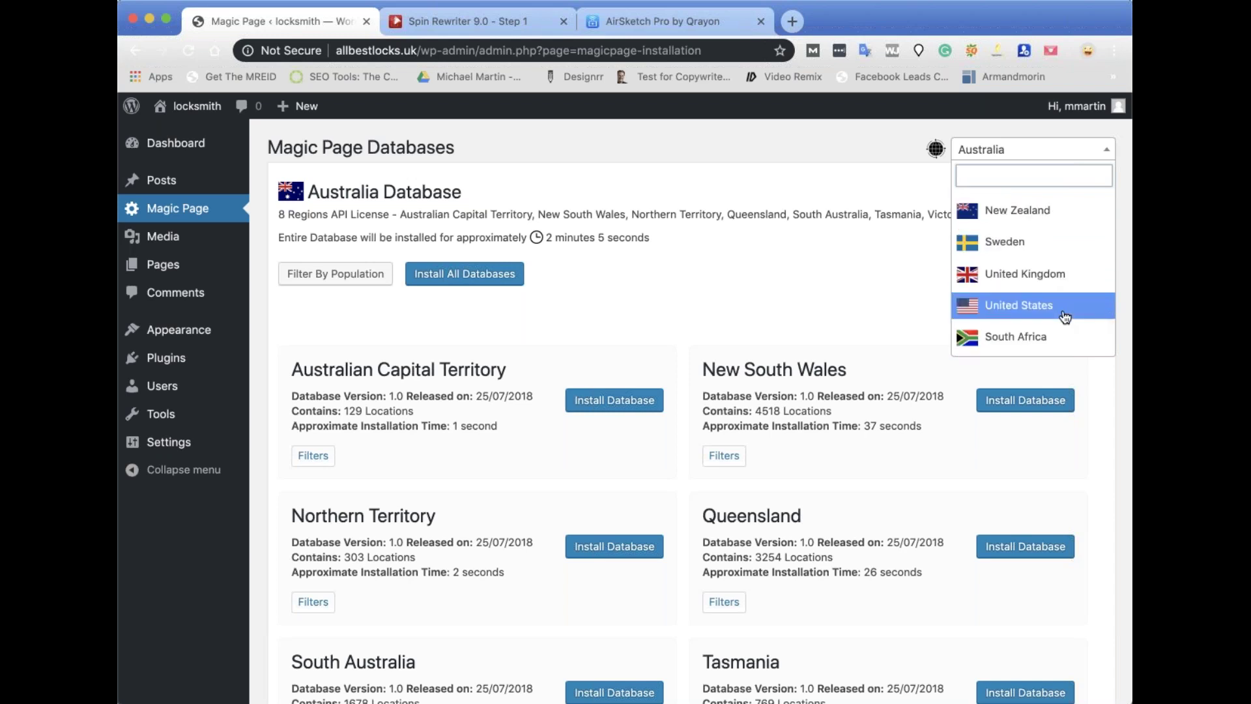
Switch the databases list to United States and scroll to the California card.
click(1000, 307)
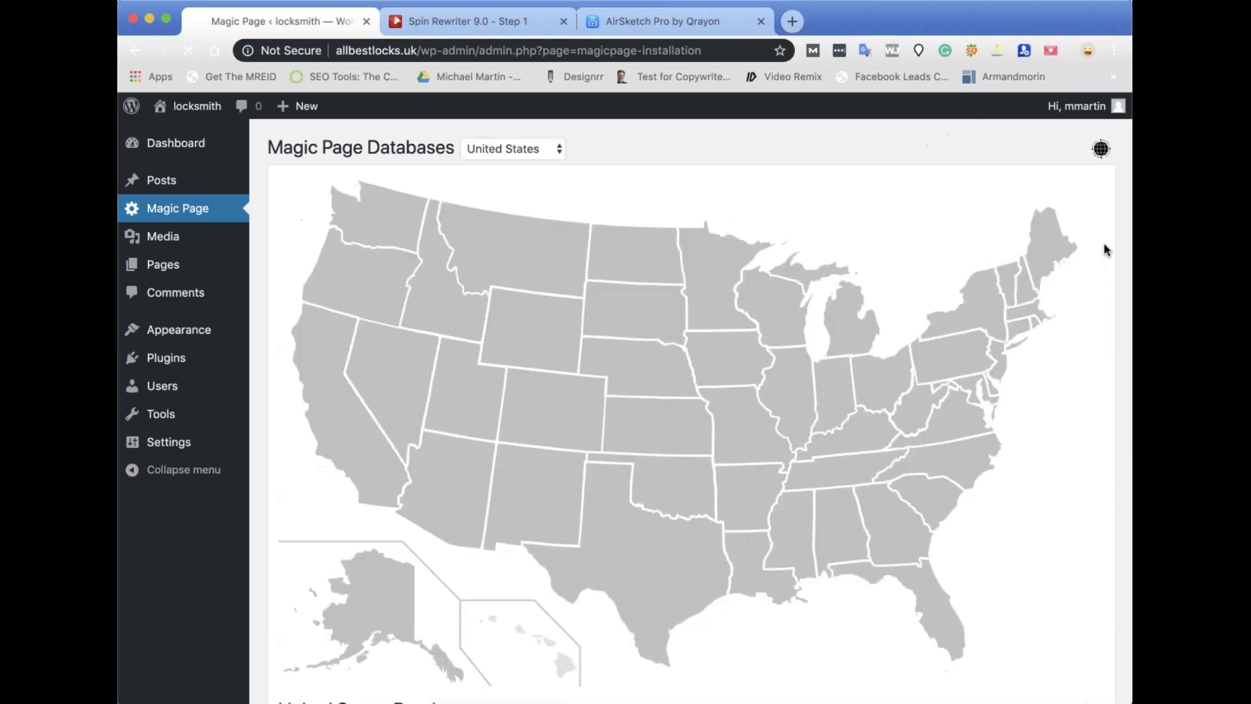
scroll(786, 561, down, 15)
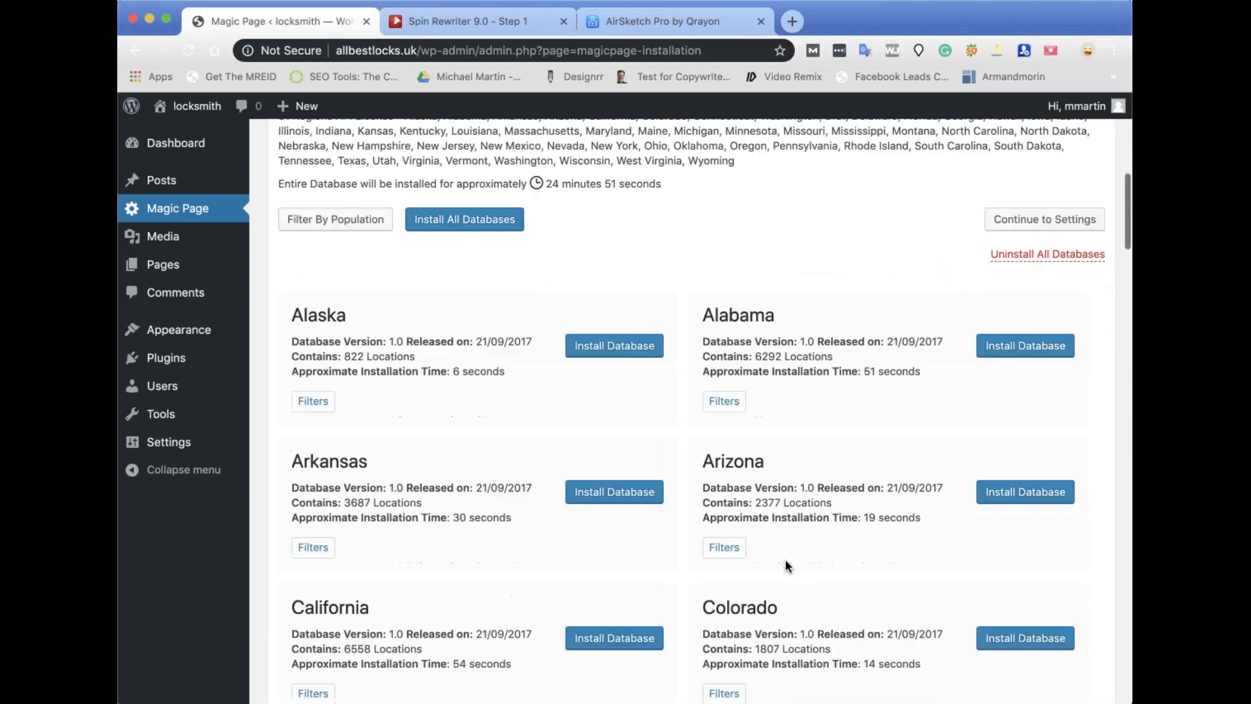
scroll(785, 559, down, 1)
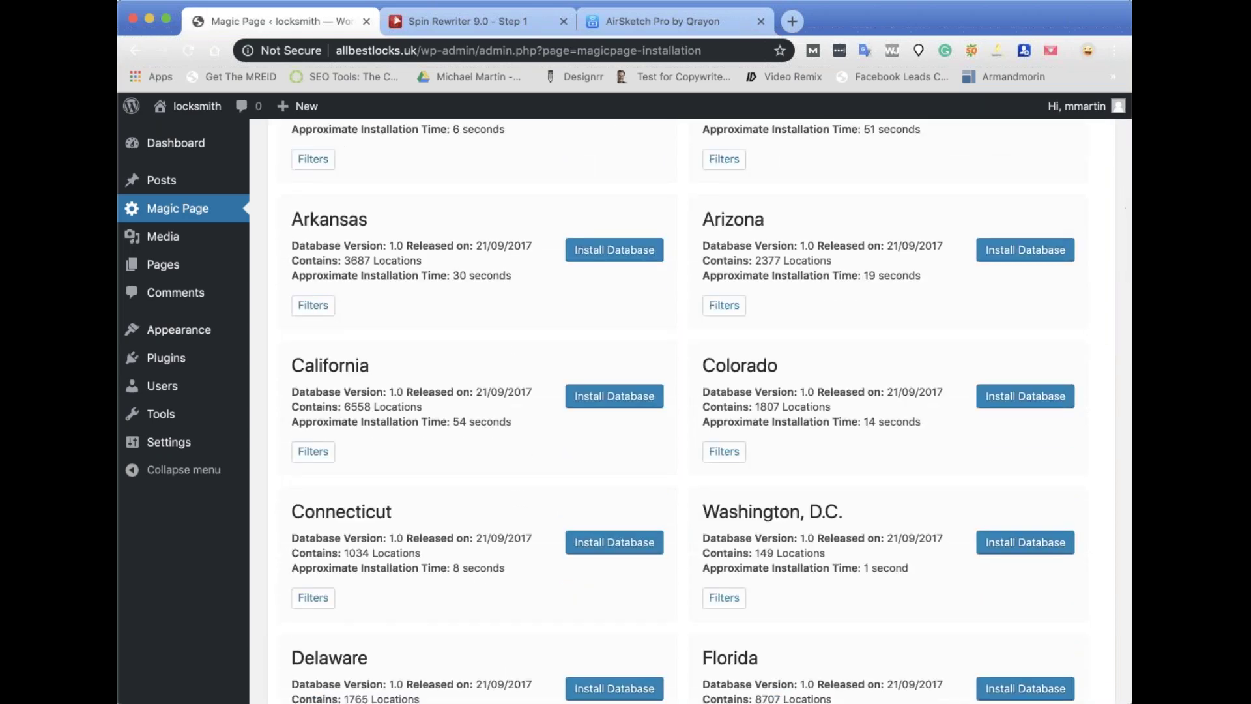
scroll(784, 559, up, 5)
scroll(1006, 511, up, 5)
scroll(799, 437, down, 8)
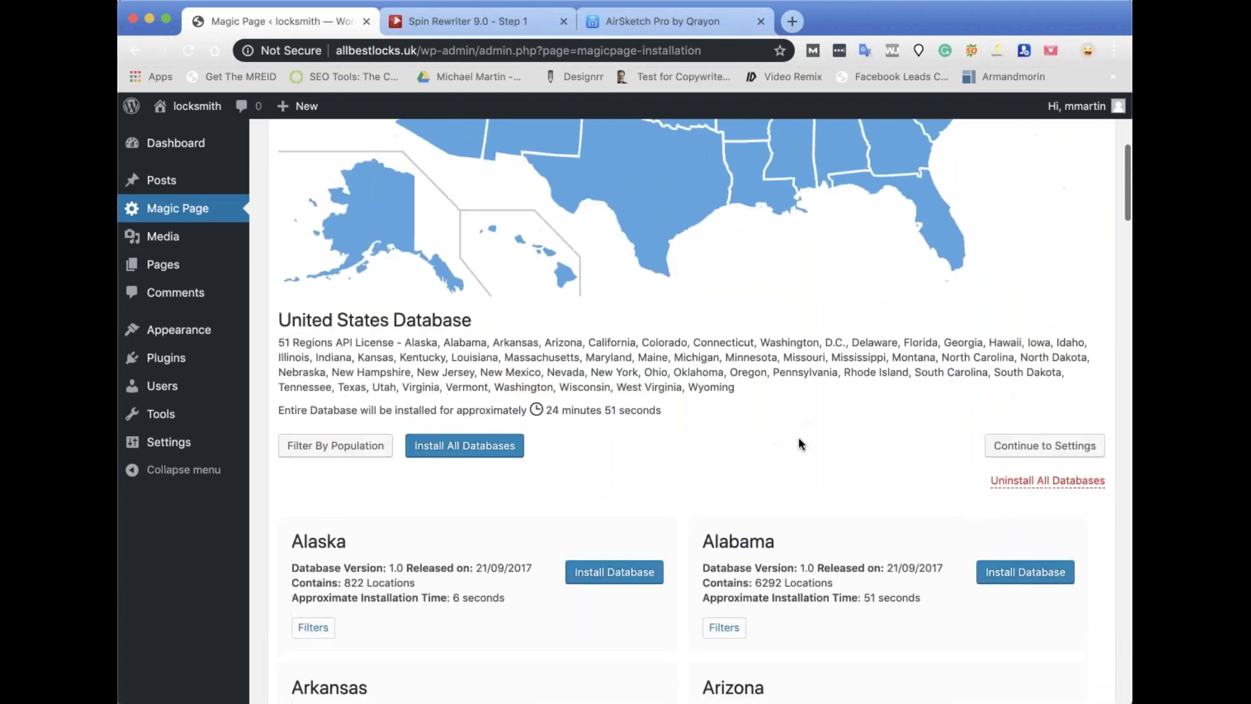
scroll(717, 411, down, 2)
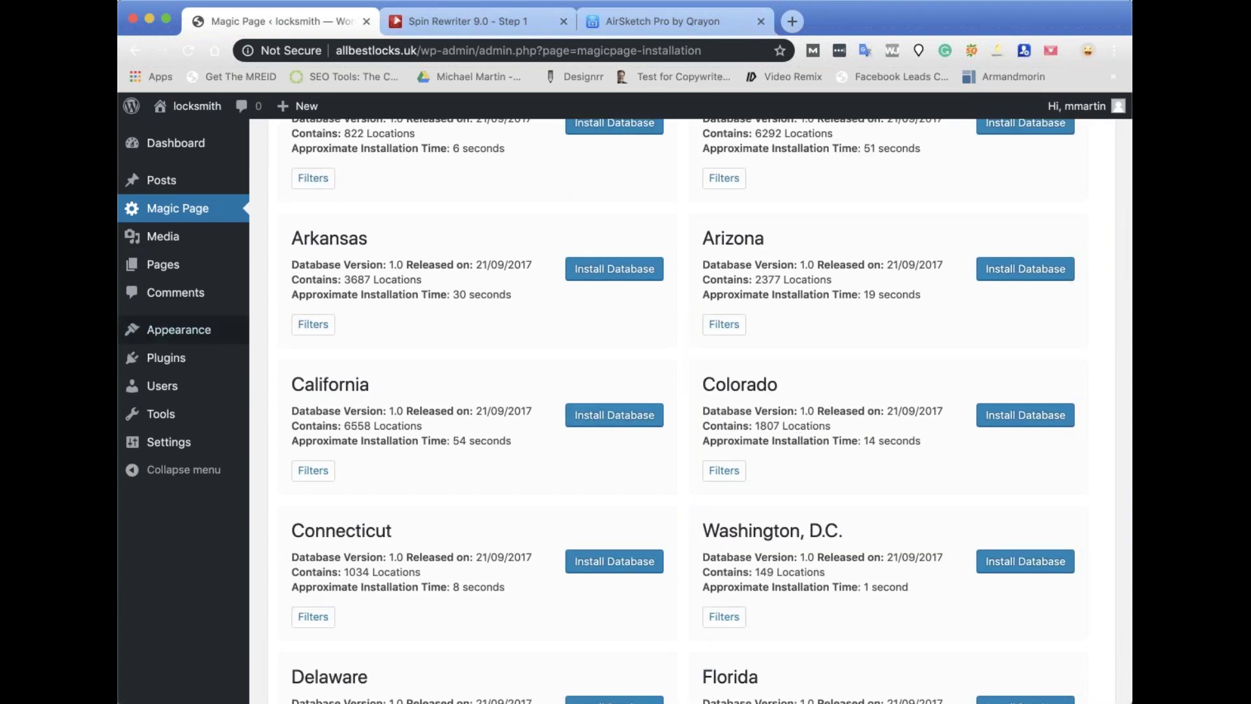
Note California's 6558 locations and open its advanced filters at the counties field.
drag(344, 426, 371, 427)
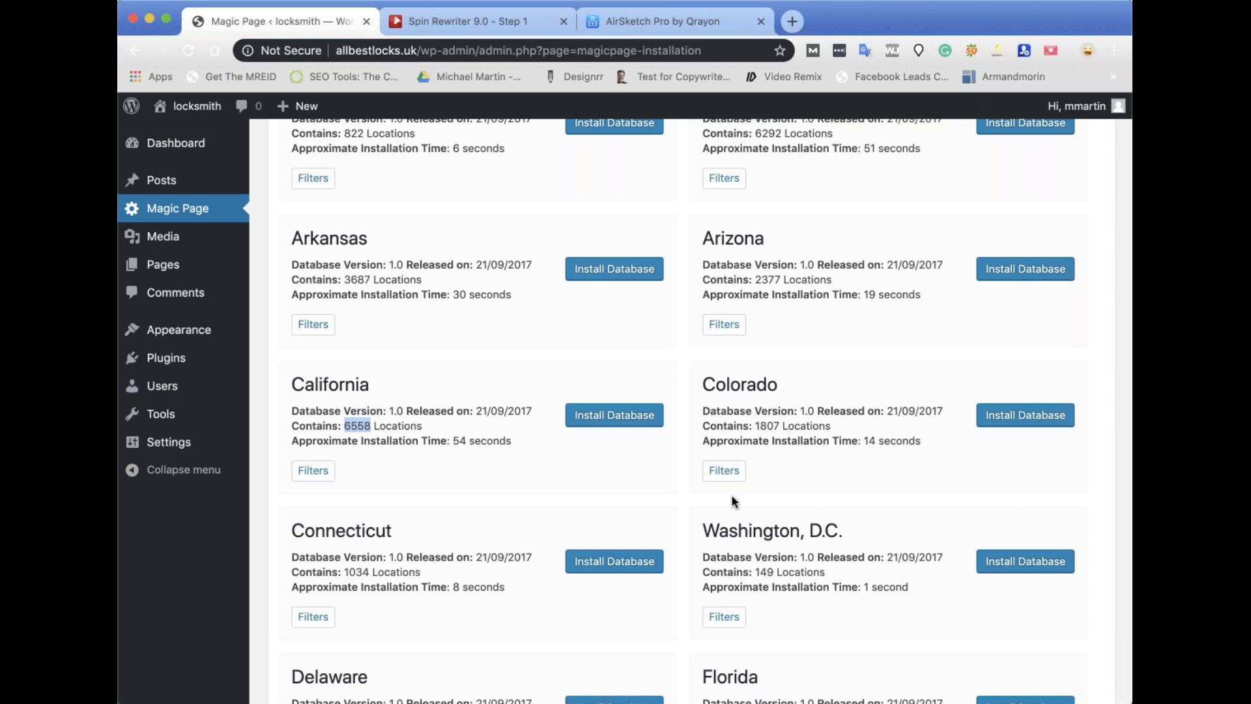
click(314, 472)
click(500, 326)
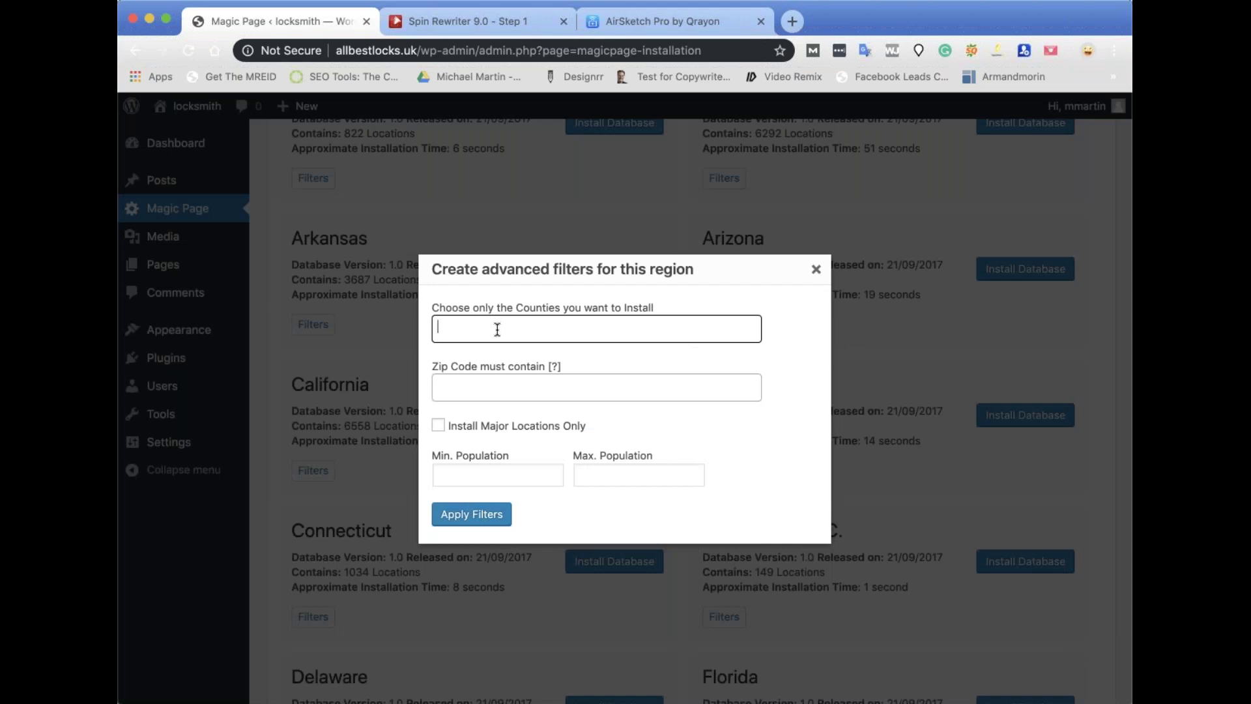
Filter California to Del Norte County and apply the filter.
click(497, 330)
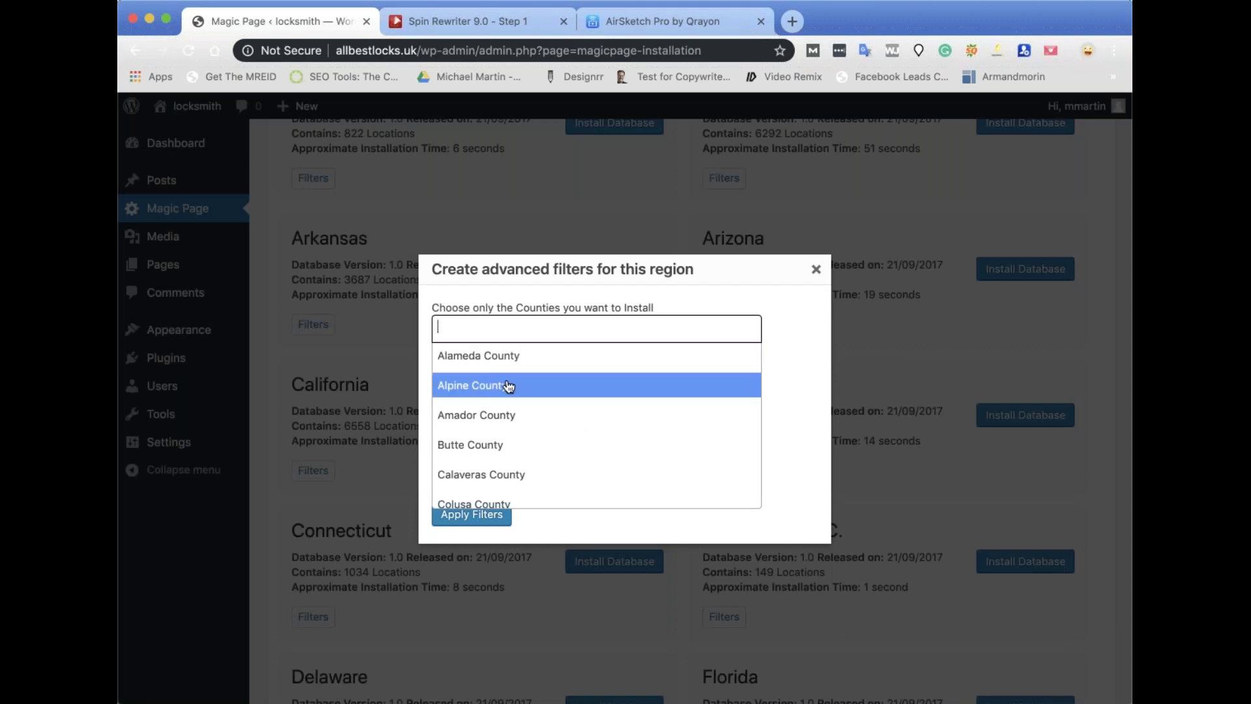
scroll(503, 391, down, 4)
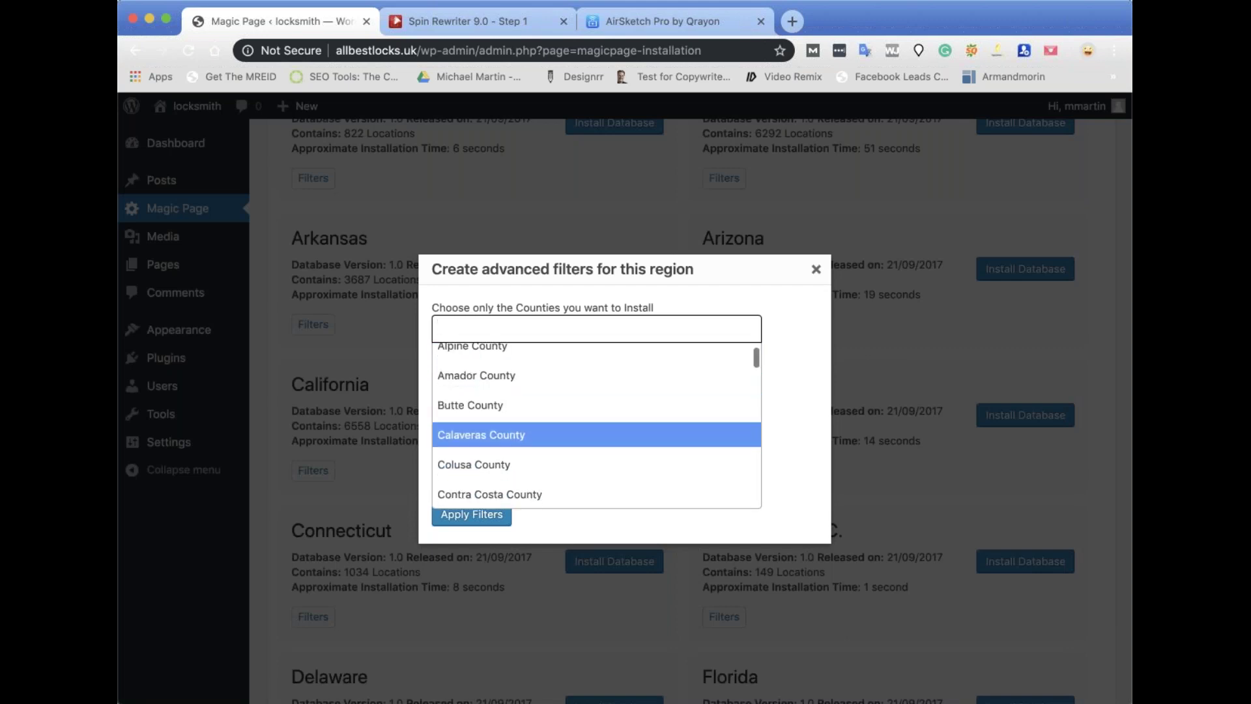
scroll(493, 399, down, 1)
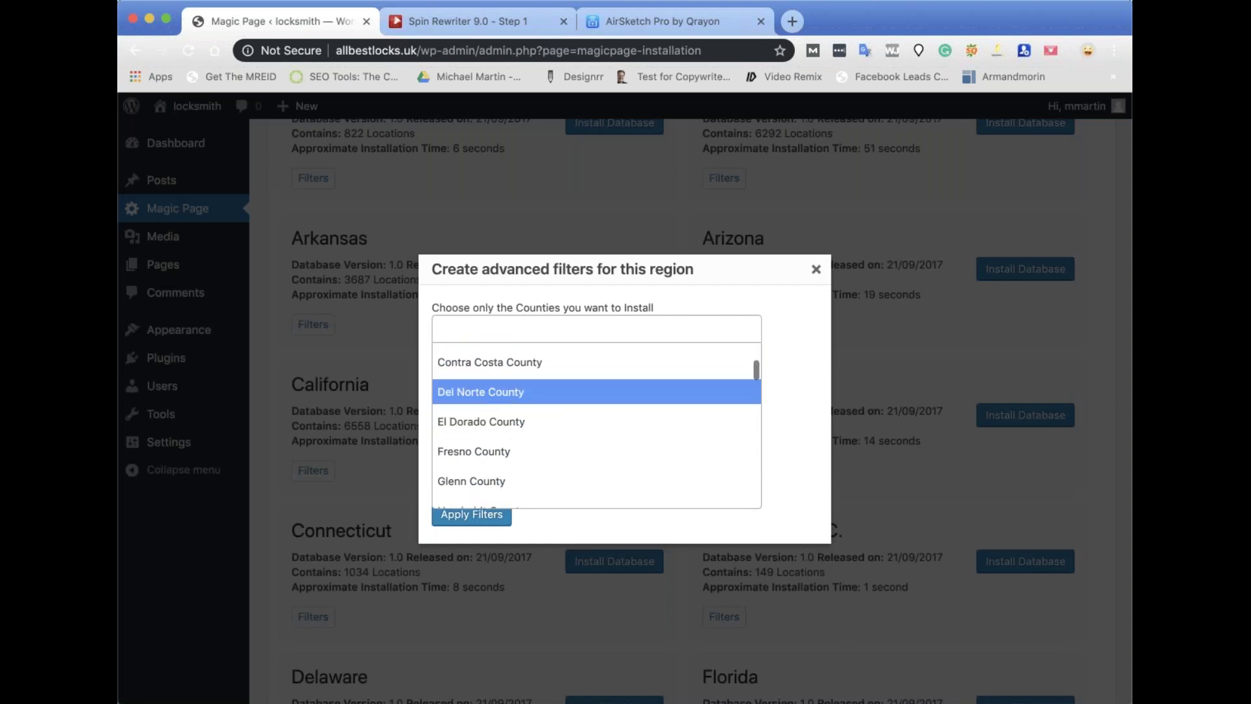
click(493, 399)
click(461, 517)
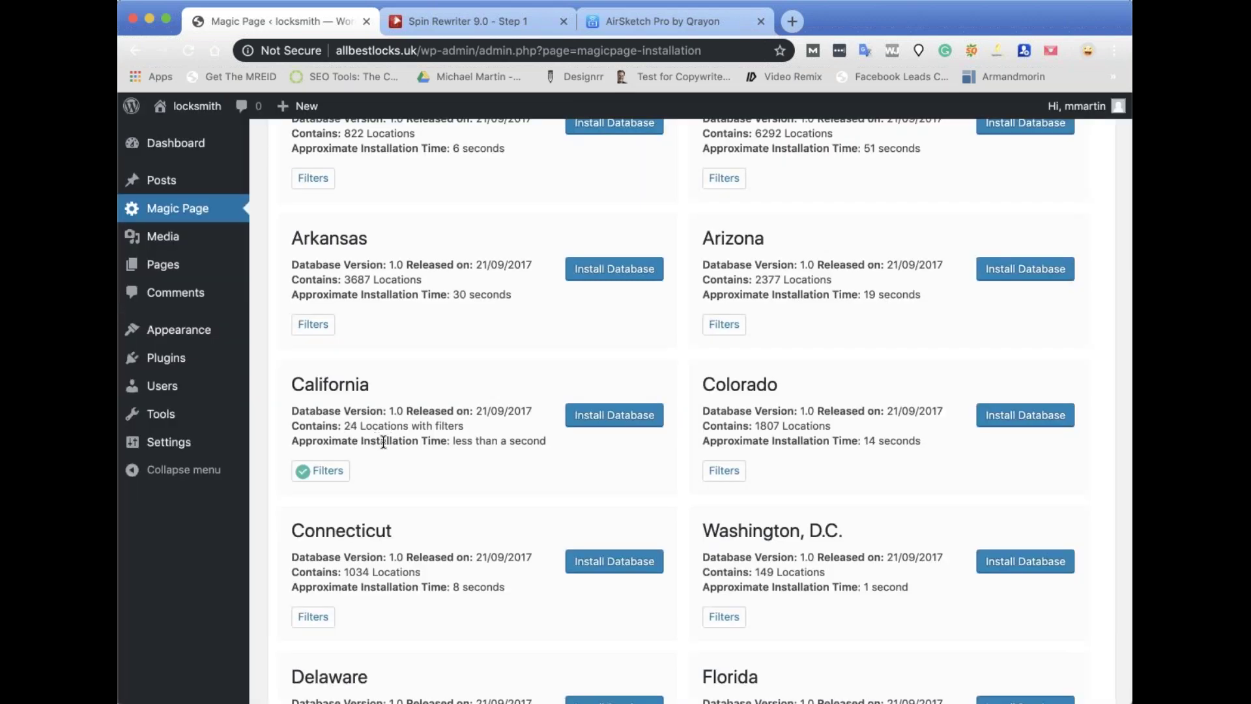
Replace the Del Norte County filter with a 90210 zip code filter and apply it.
click(328, 480)
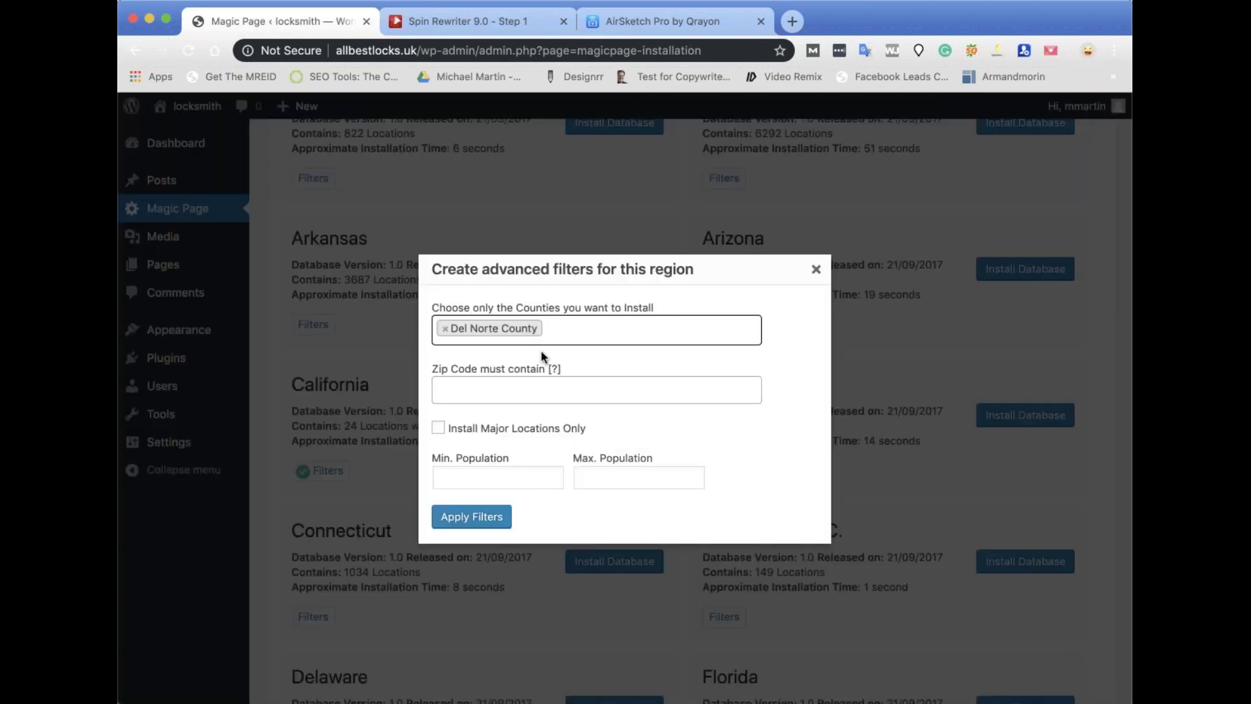
click(445, 333)
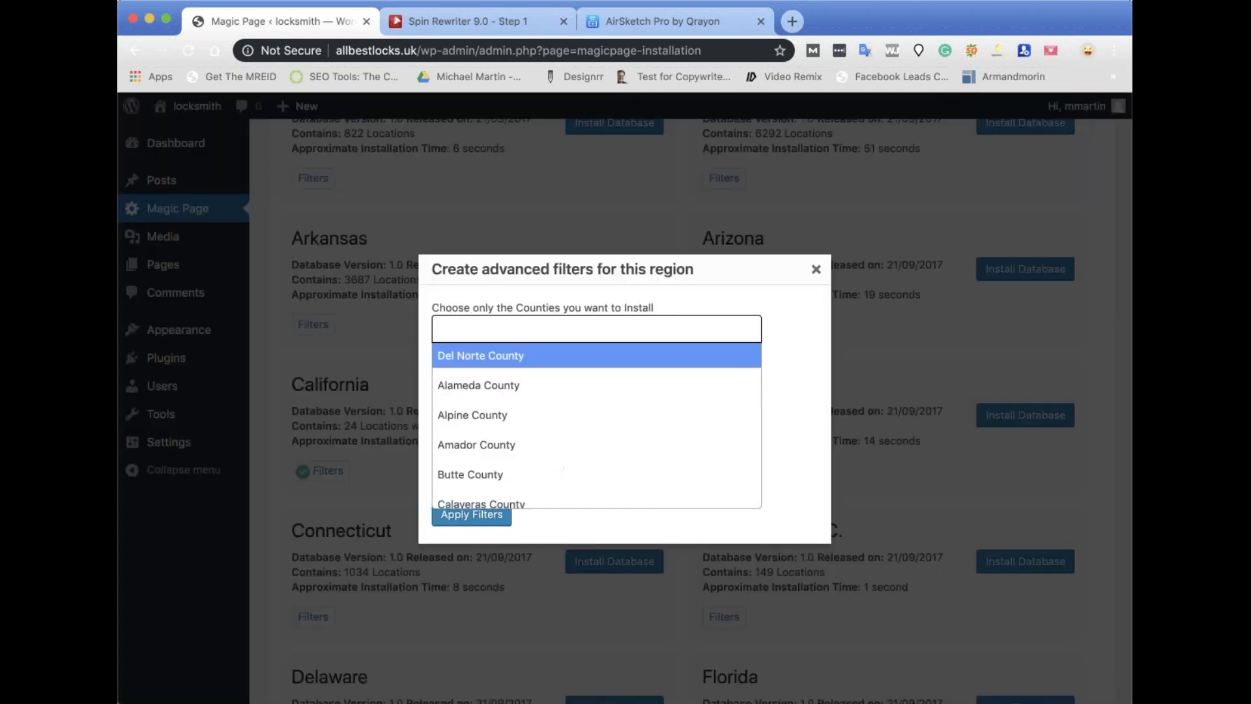
click(788, 339)
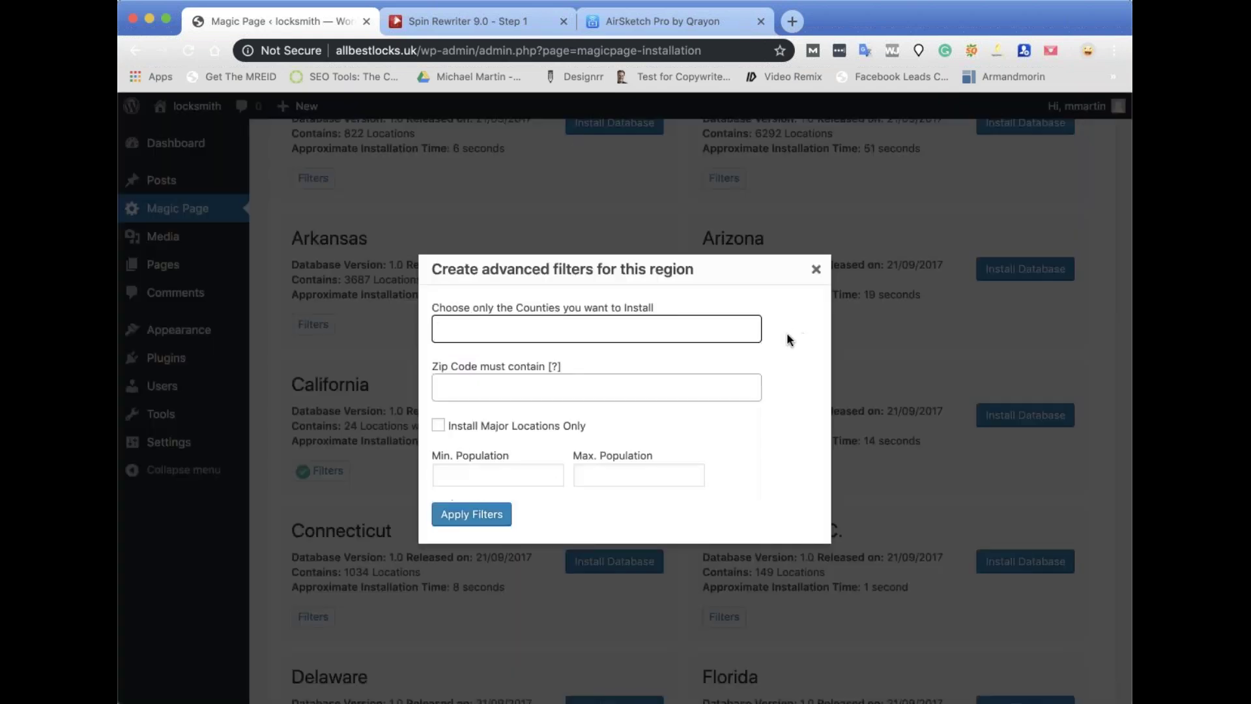
click(501, 386)
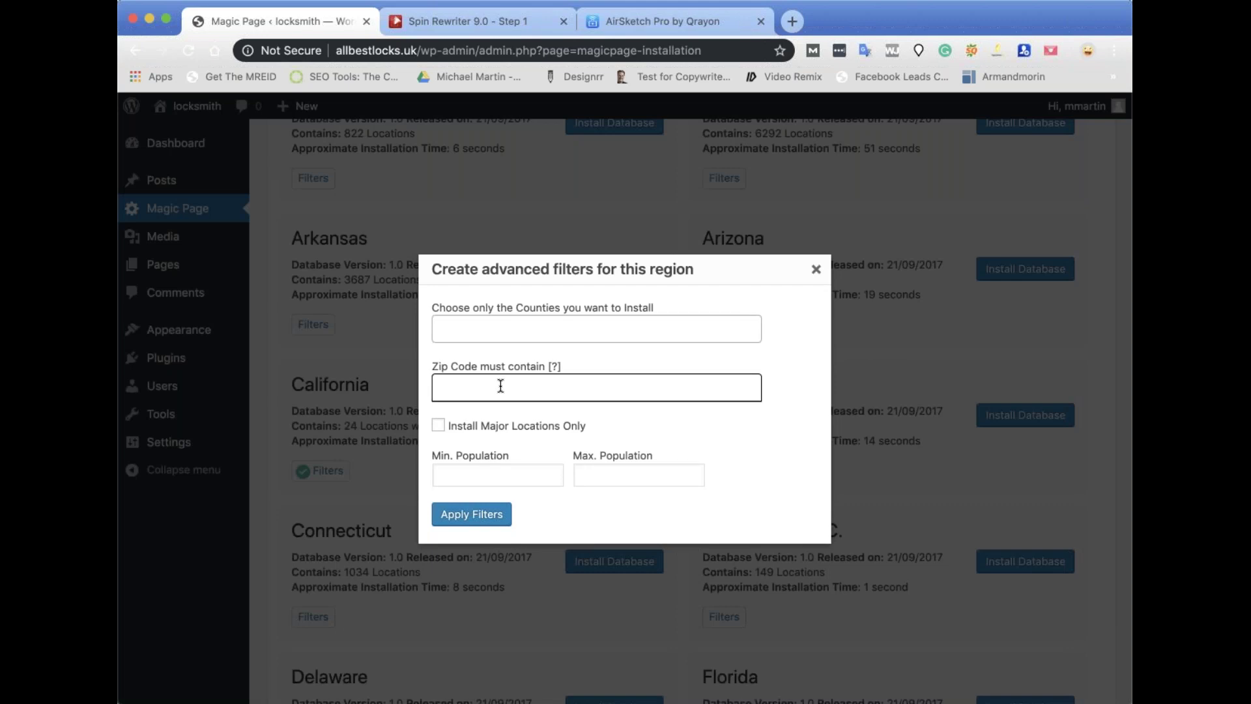
text(90210)
key(Return)
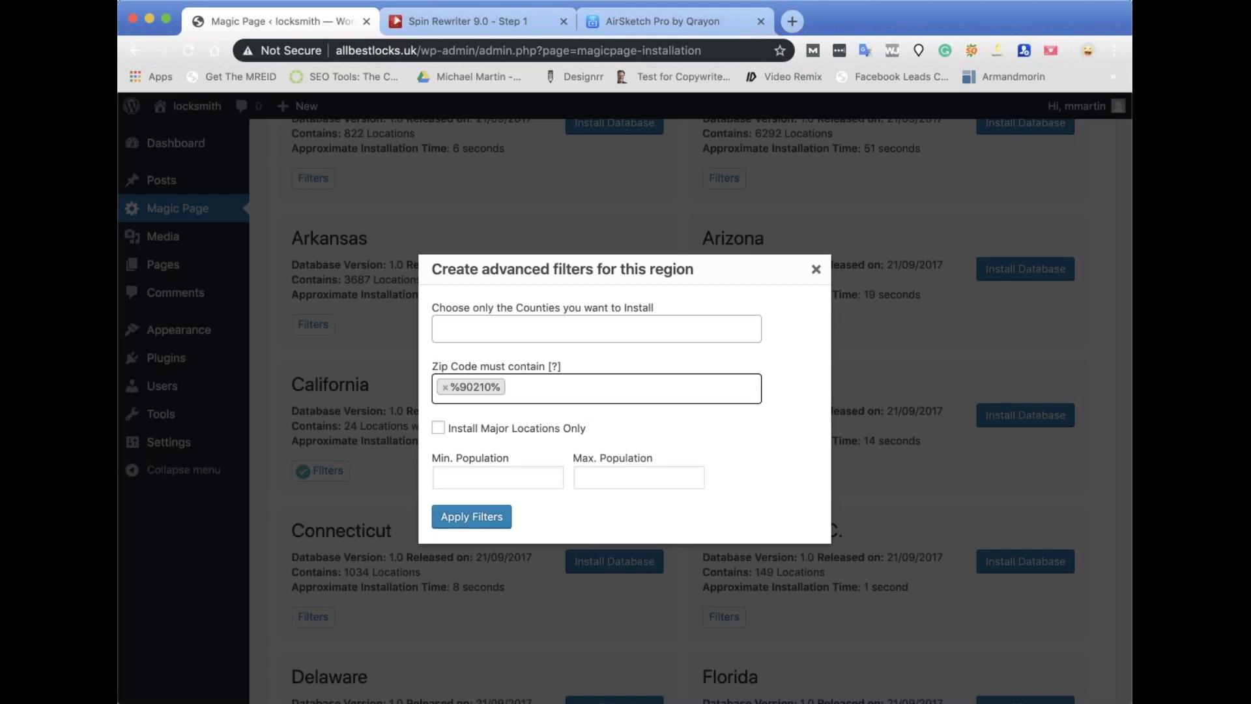
click(464, 517)
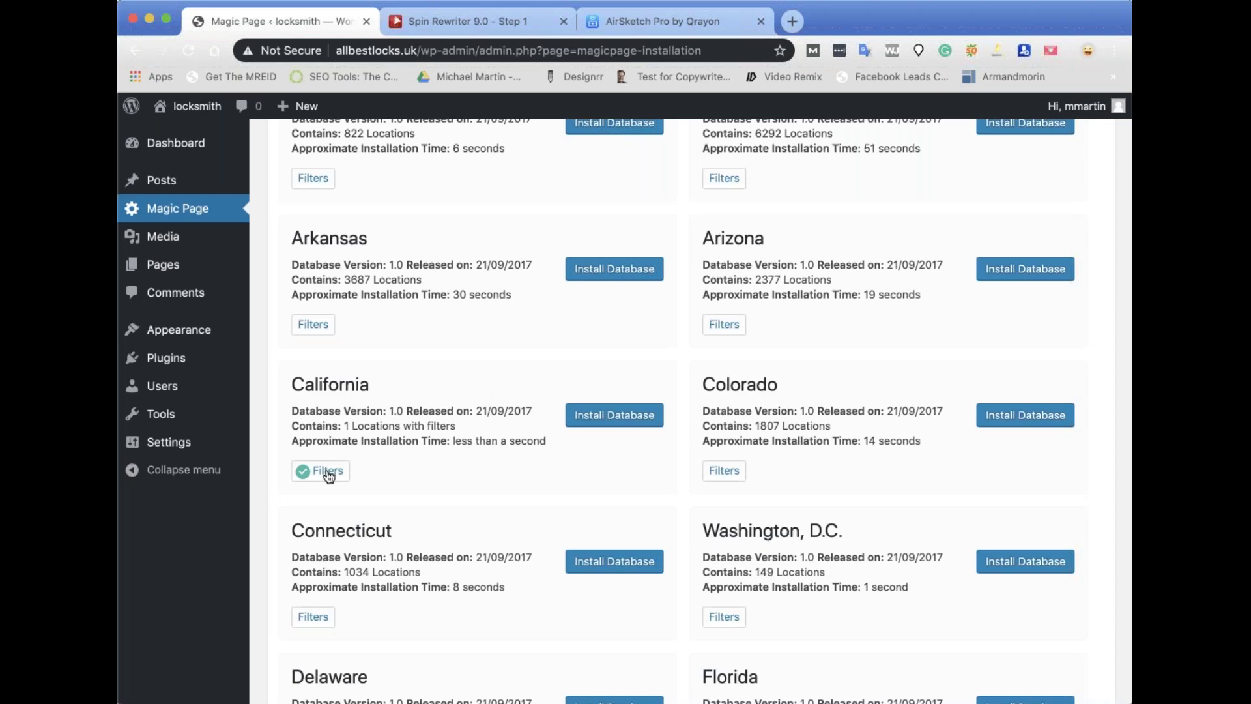
Swap the 90210 zip code for a 90% wildcard zip filter and apply it.
click(324, 469)
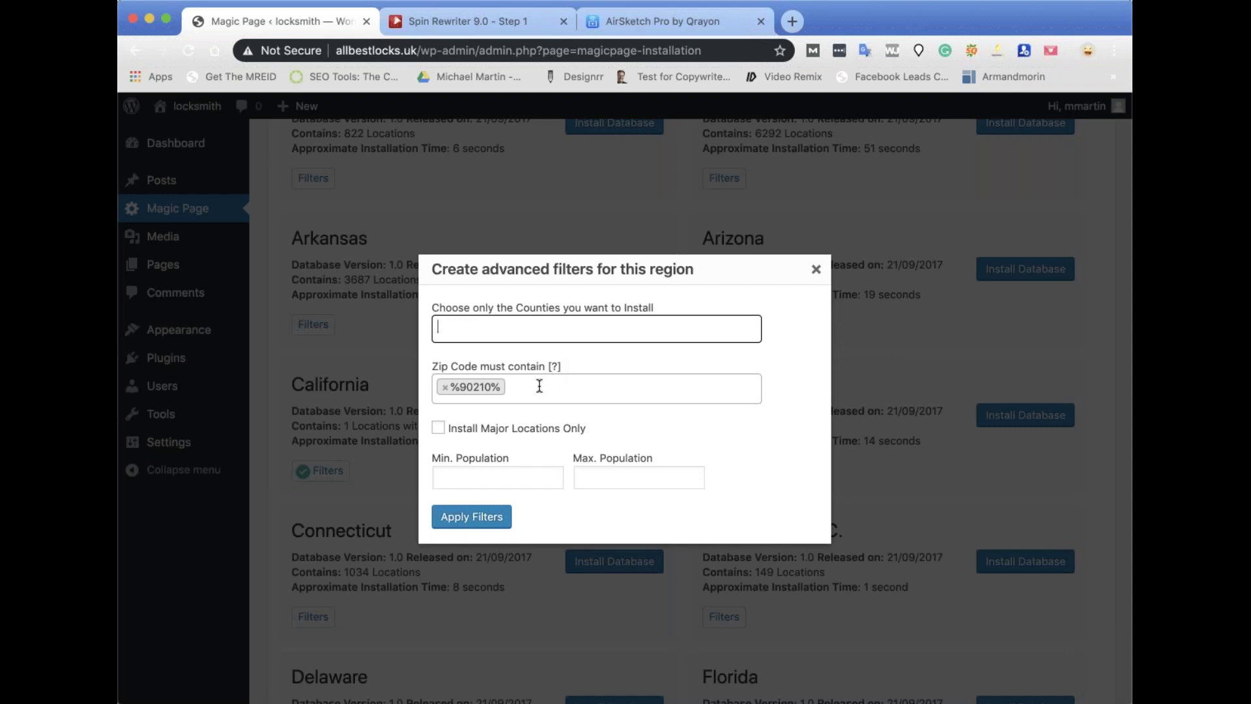
click(540, 386)
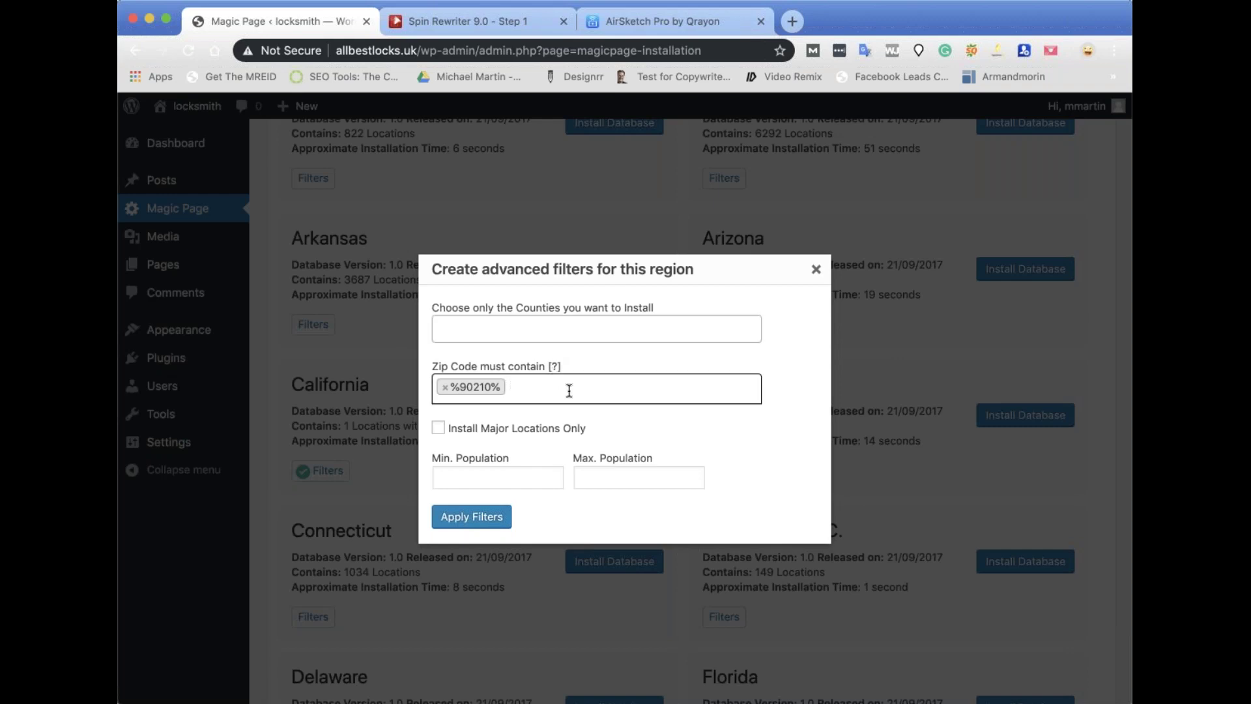
click(447, 387)
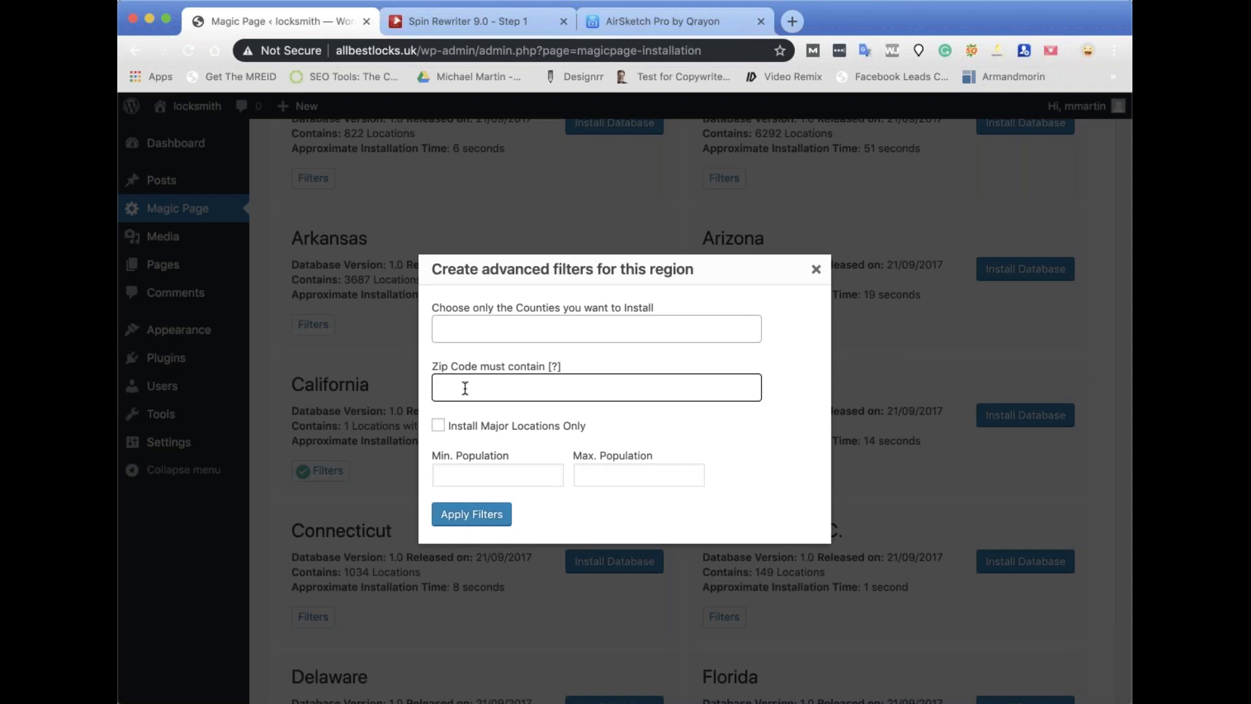
text(90%)
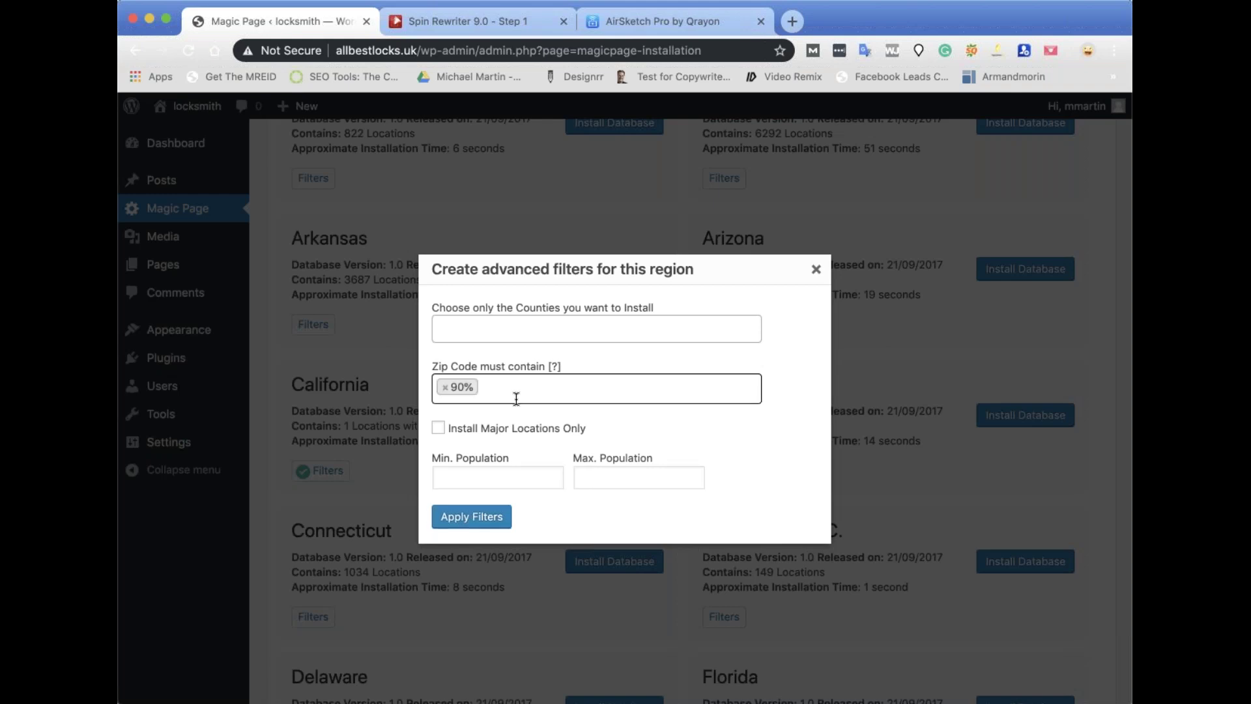
click(475, 516)
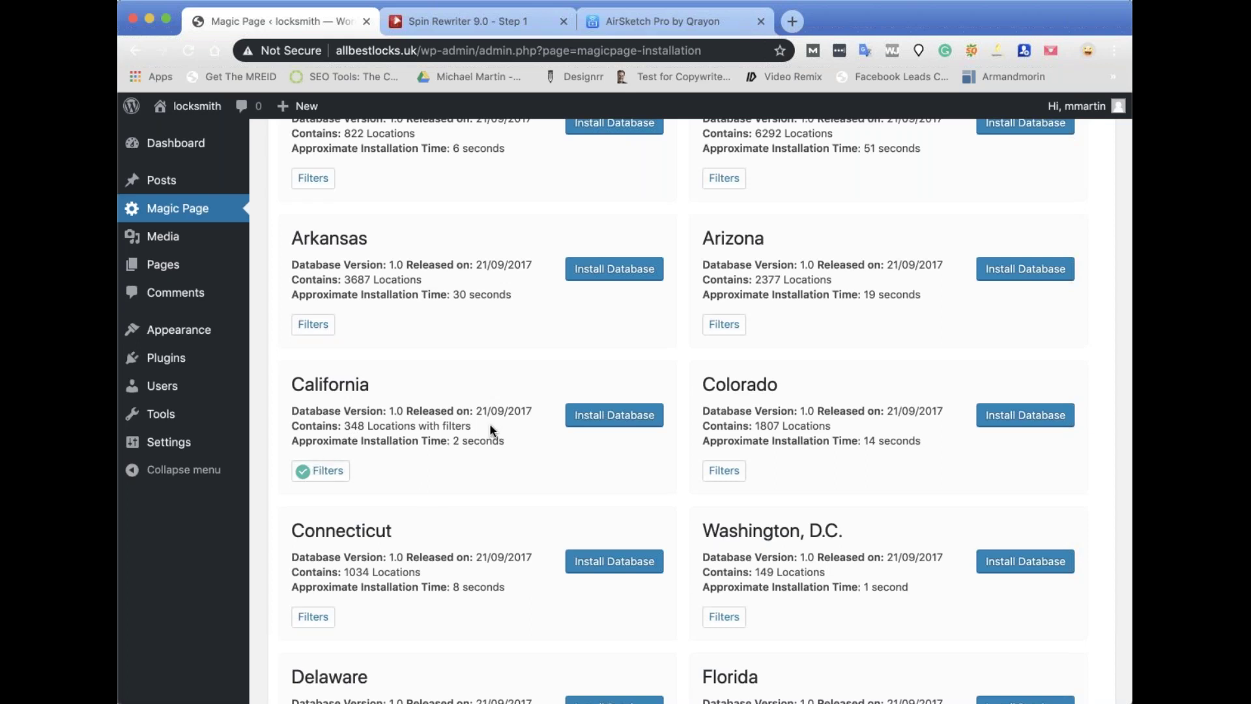
Remove the 90% zip filter, enter %10 instead, and apply the filters.
click(334, 470)
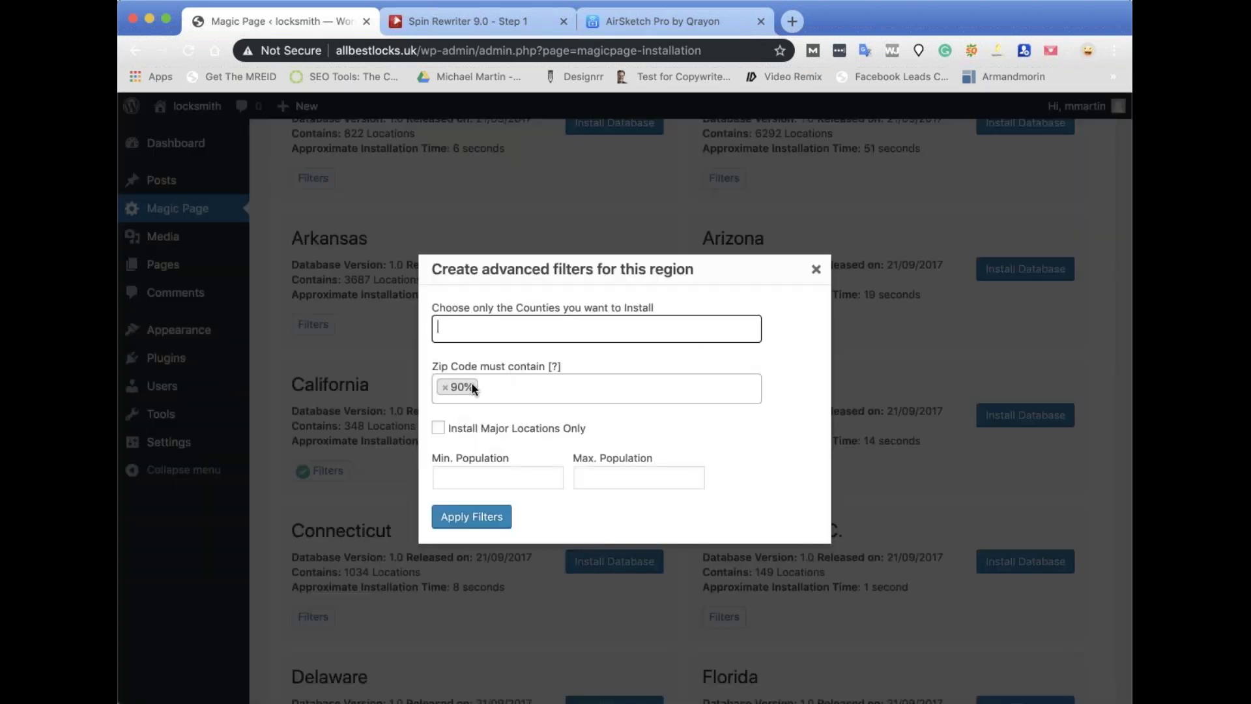
click(445, 388)
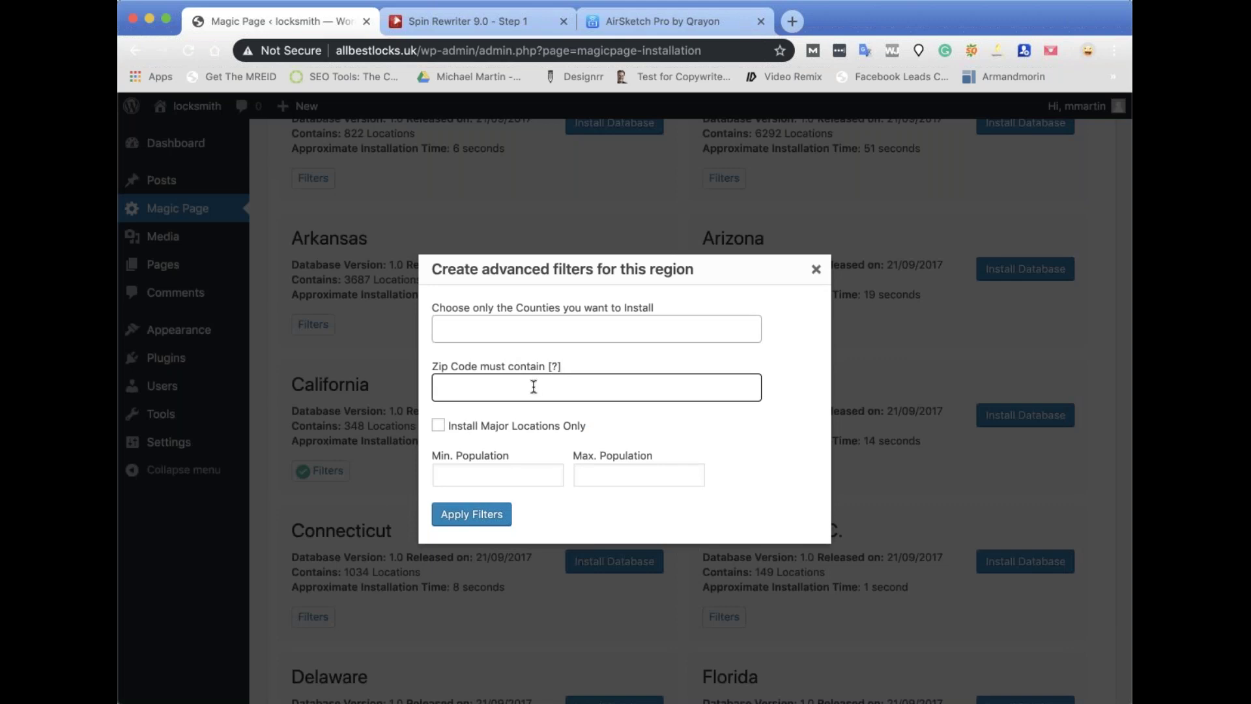
text(%10)
click(482, 515)
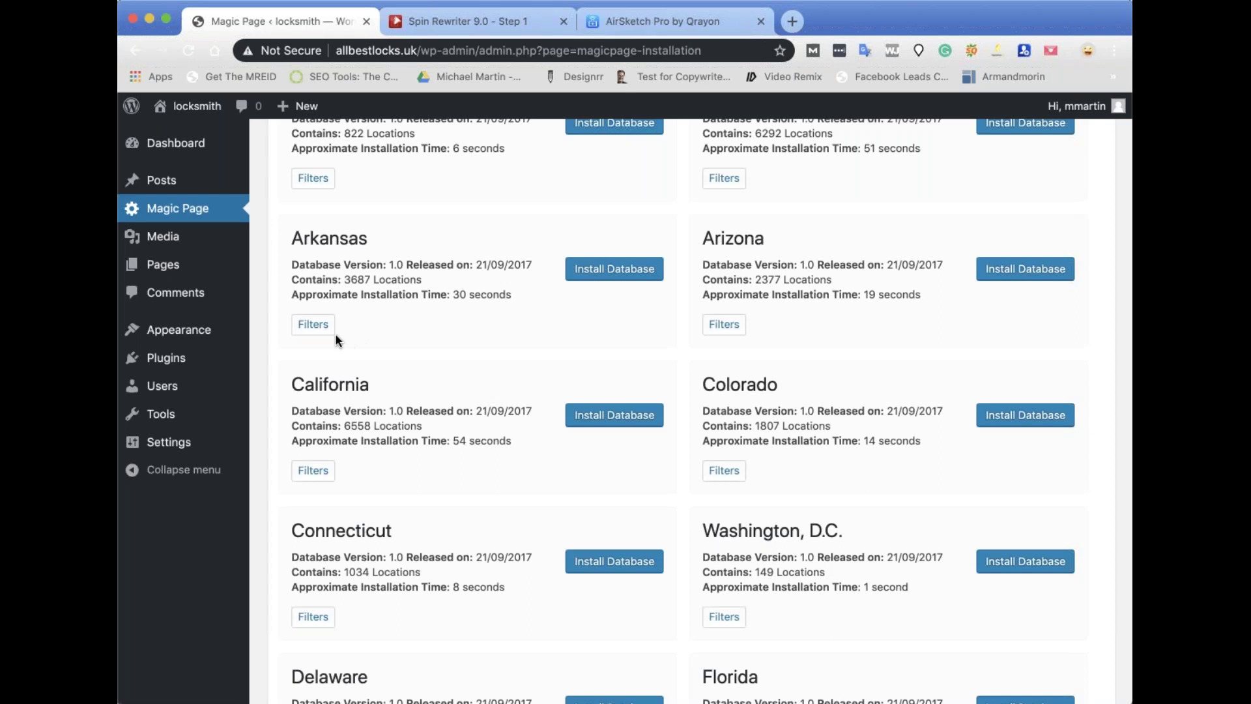
Add %10 as a zip code filter for California and apply it.
click(313, 472)
click(447, 386)
text(%)
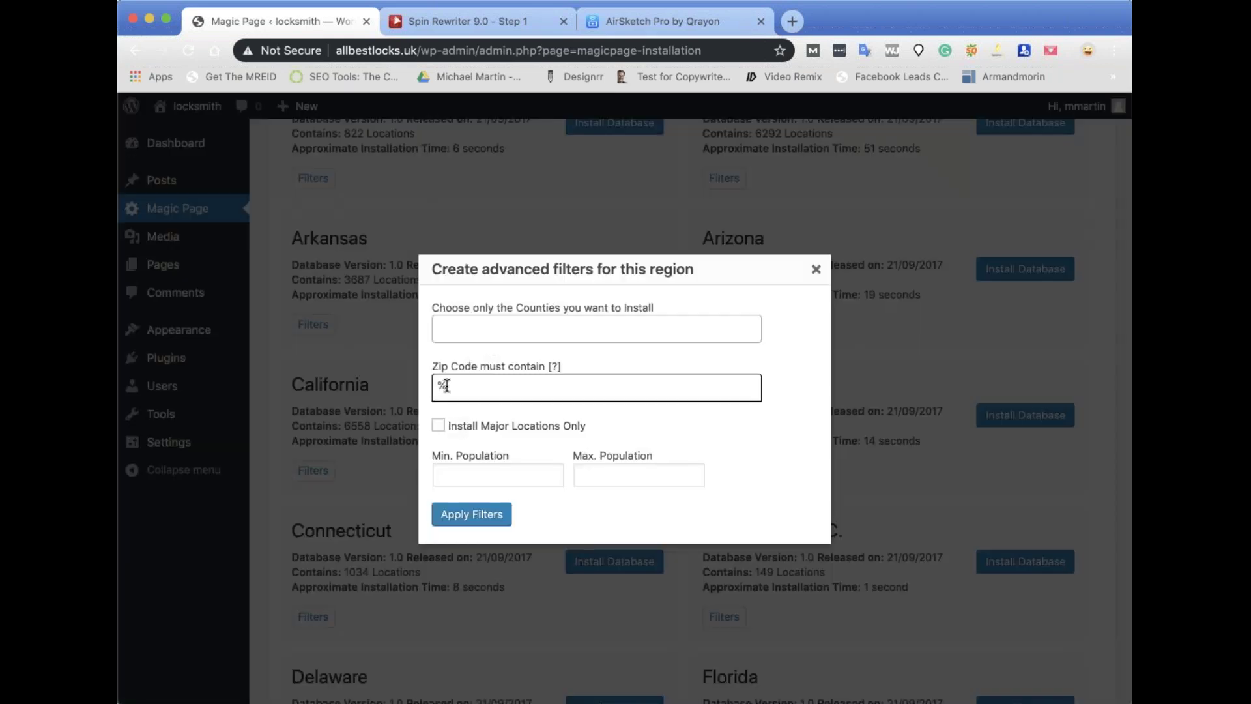
text(10)
key(Return)
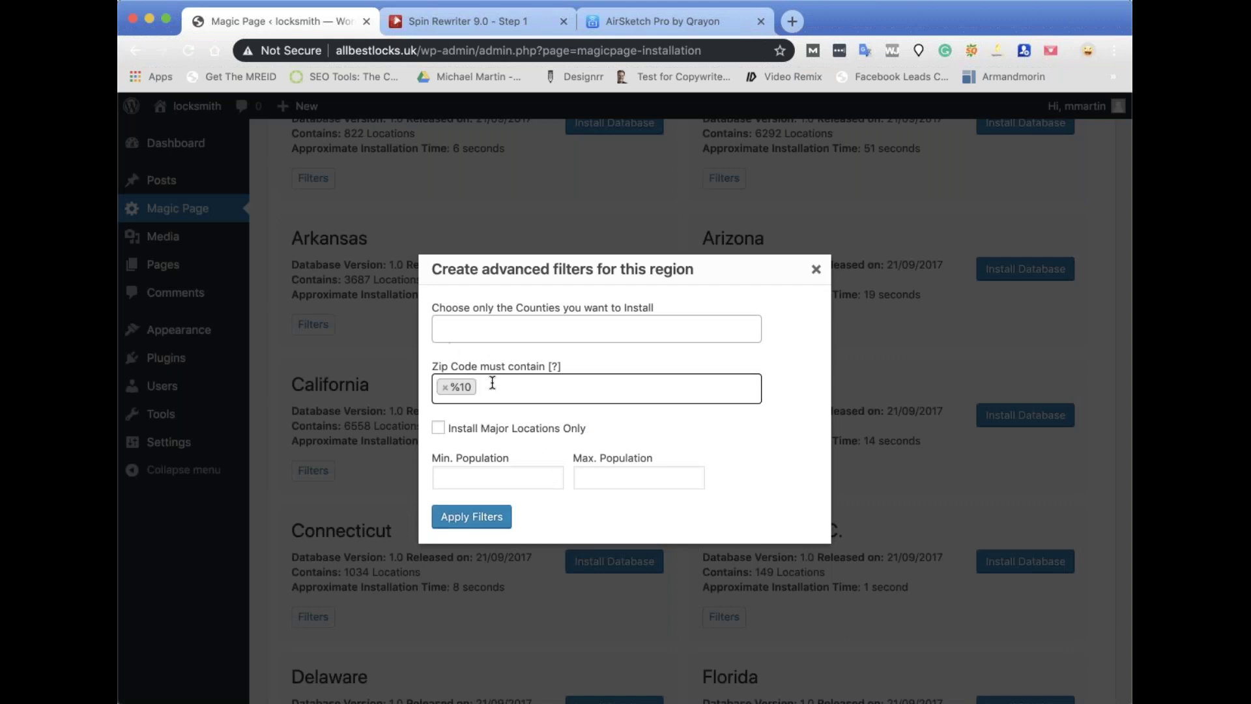
click(478, 520)
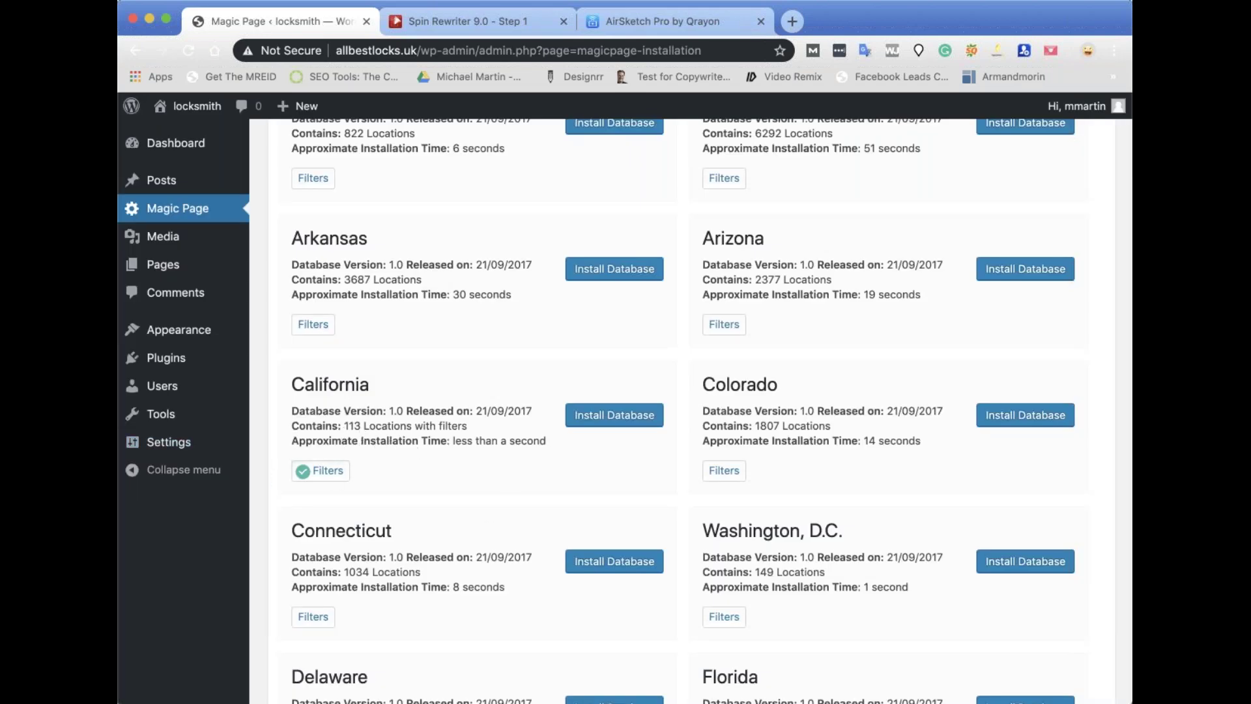
Delete the zip filter, enable Install Major Locations Only, and apply the filters.
click(327, 471)
double_click(456, 387)
key(BackSpace)
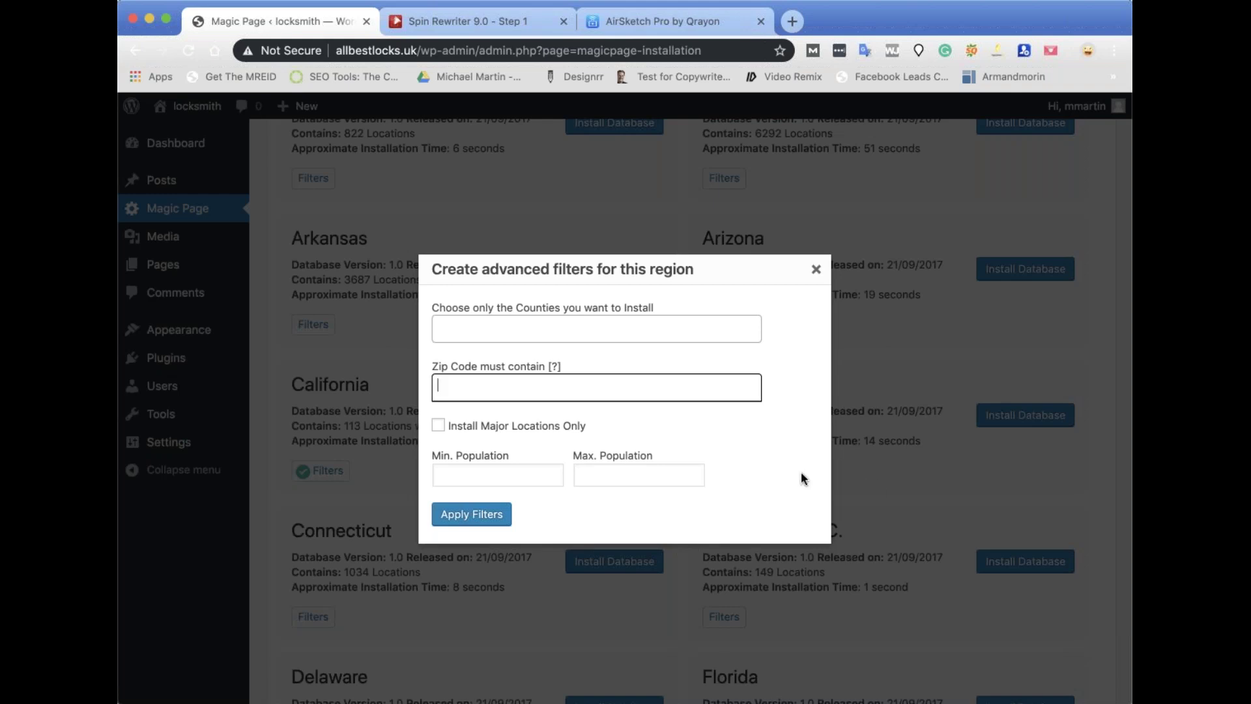
click(438, 427)
click(459, 517)
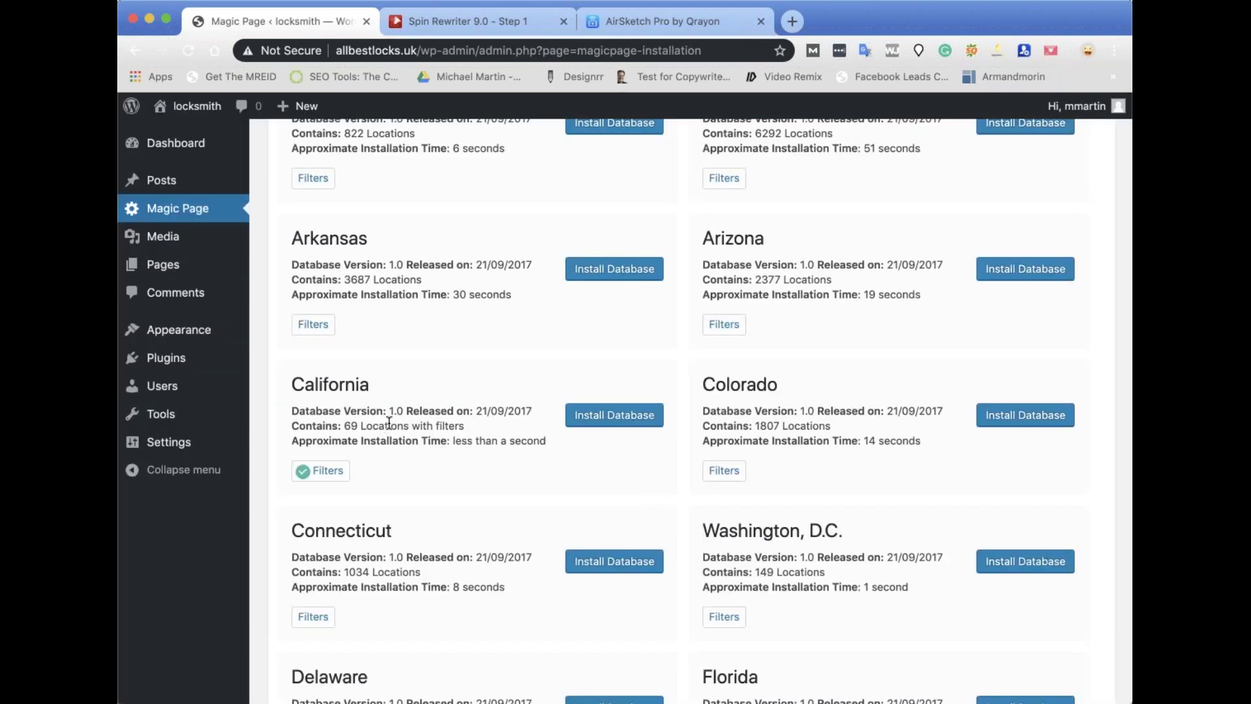
Set California's minimum population to 20000, apply, and check the 611-location count.
click(322, 472)
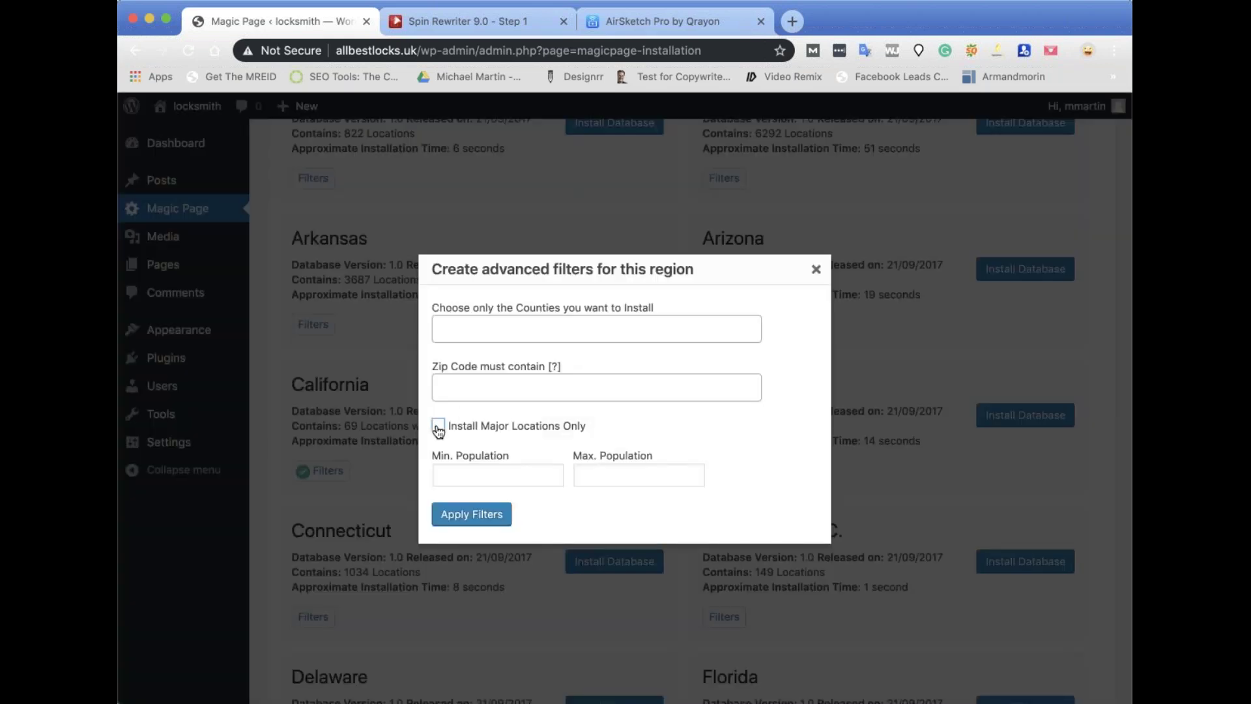
click(458, 471)
text(200)
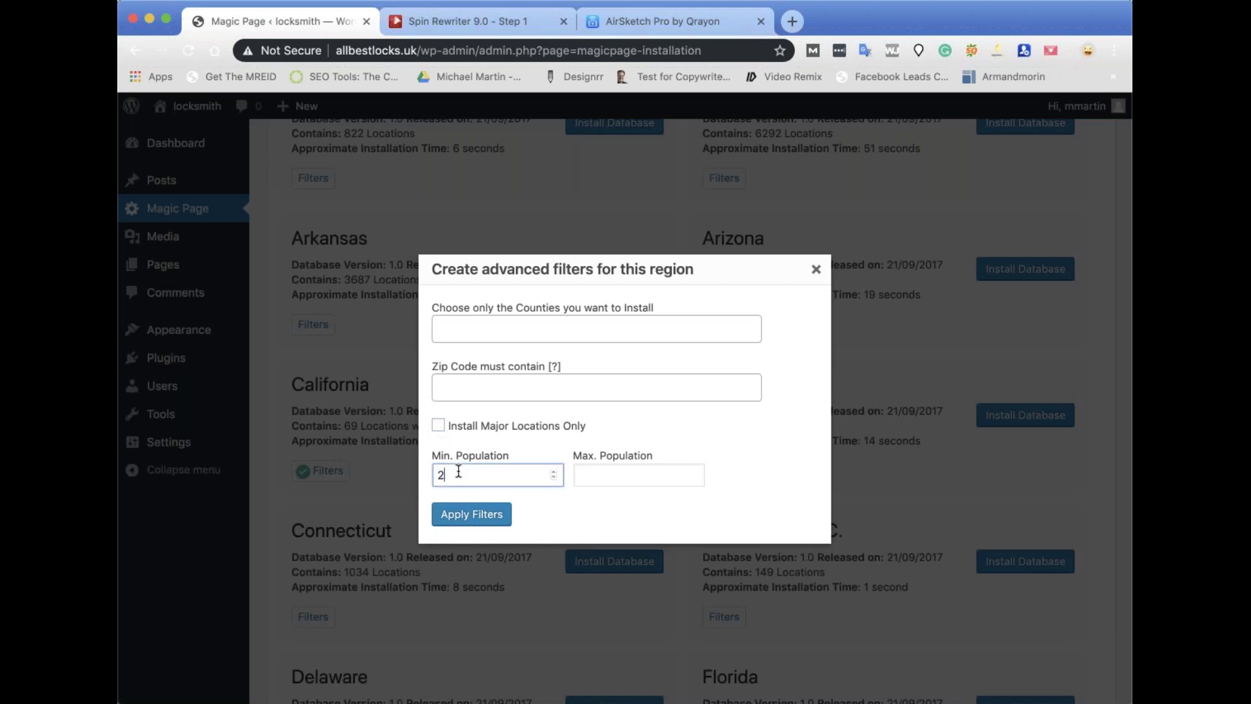
text(00)
click(469, 518)
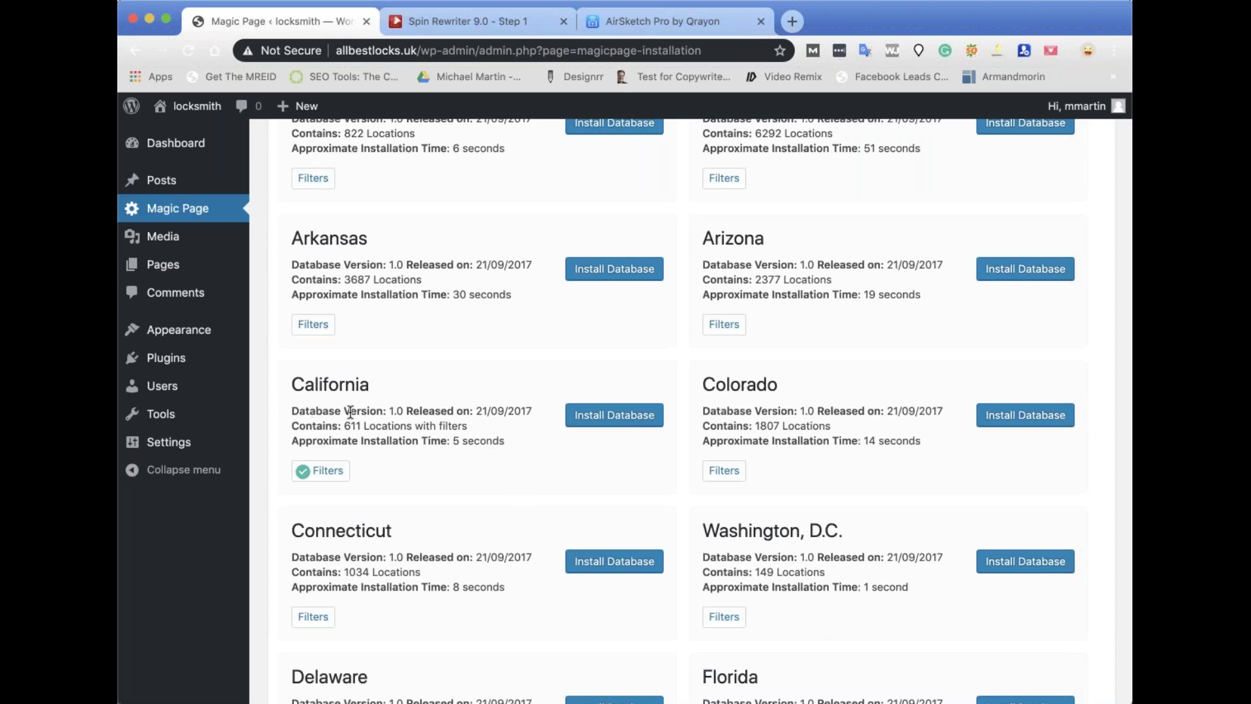
mouse_move(244, 442)
drag(344, 425, 364, 427)
Change the minimum population to 10000, apply, and check the 858-location count.
click(339, 471)
click(488, 477)
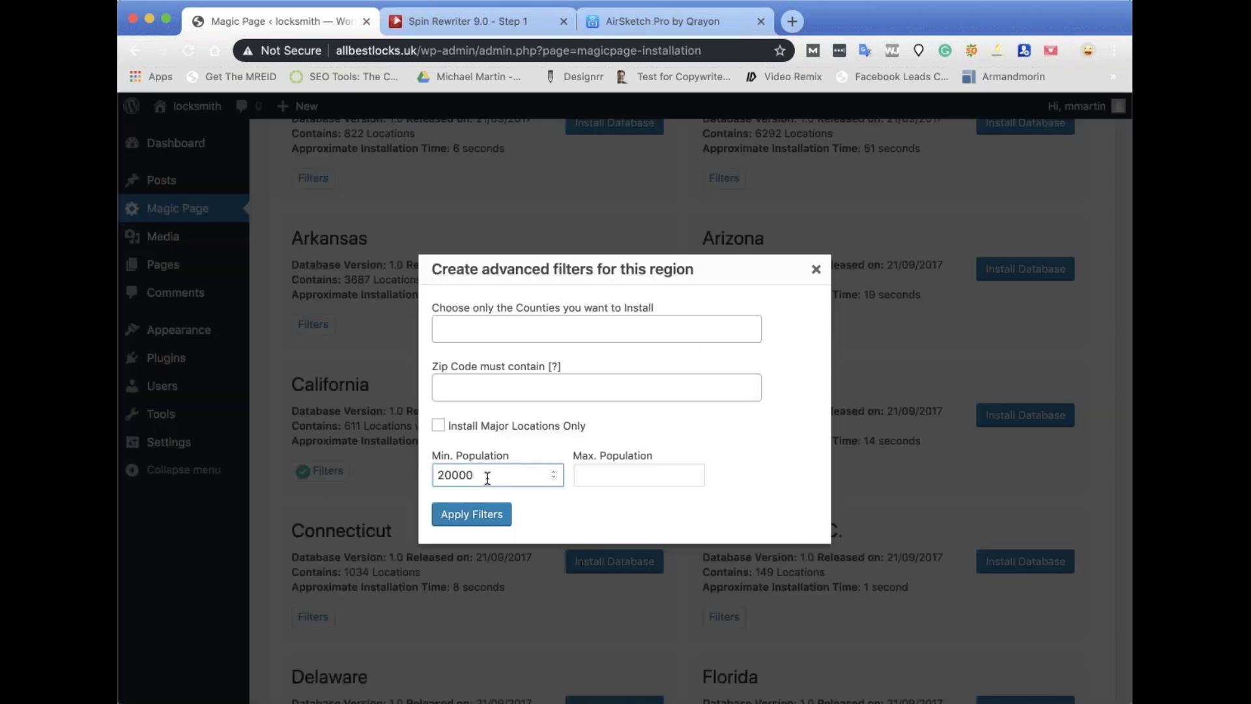
click(816, 269)
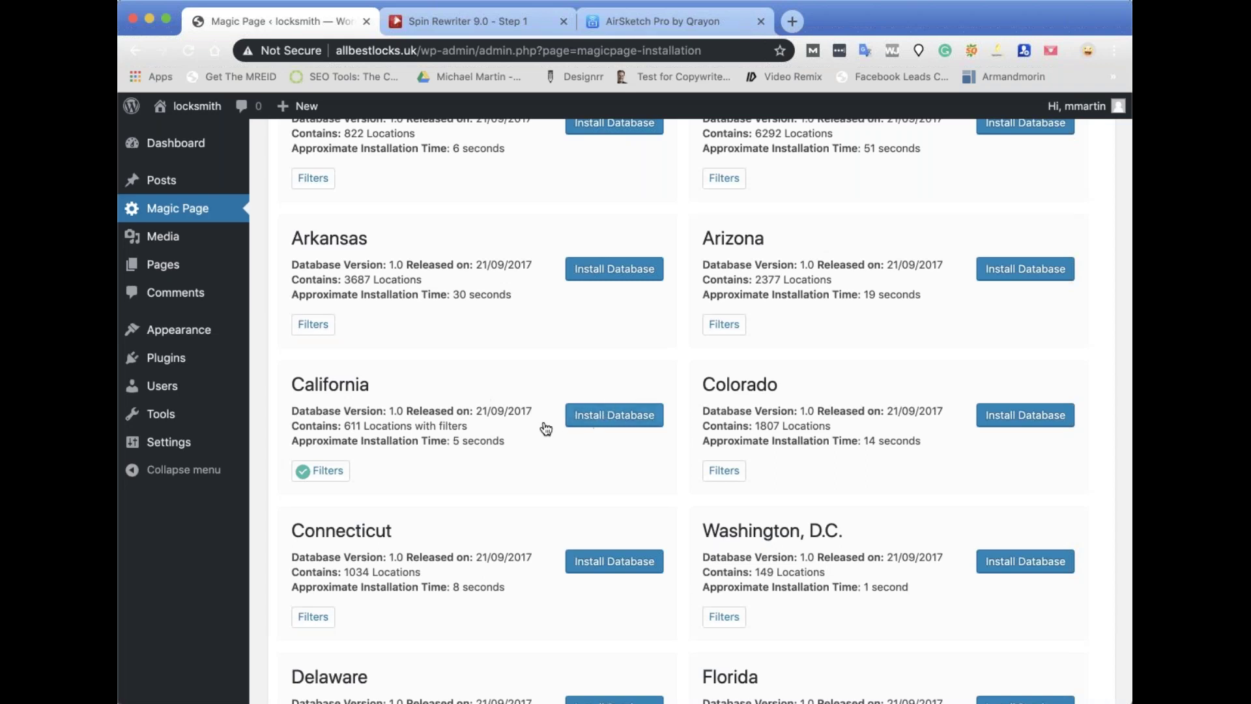
click(322, 470)
double_click(450, 473)
text(10000)
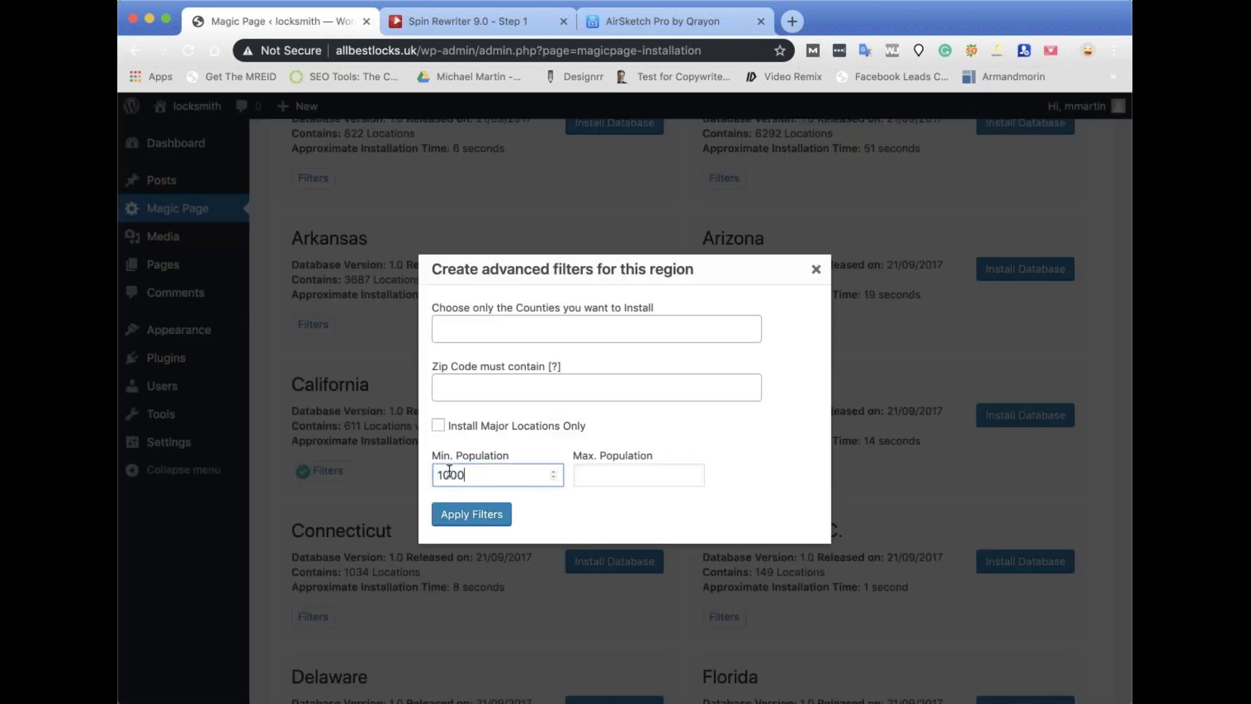
click(490, 524)
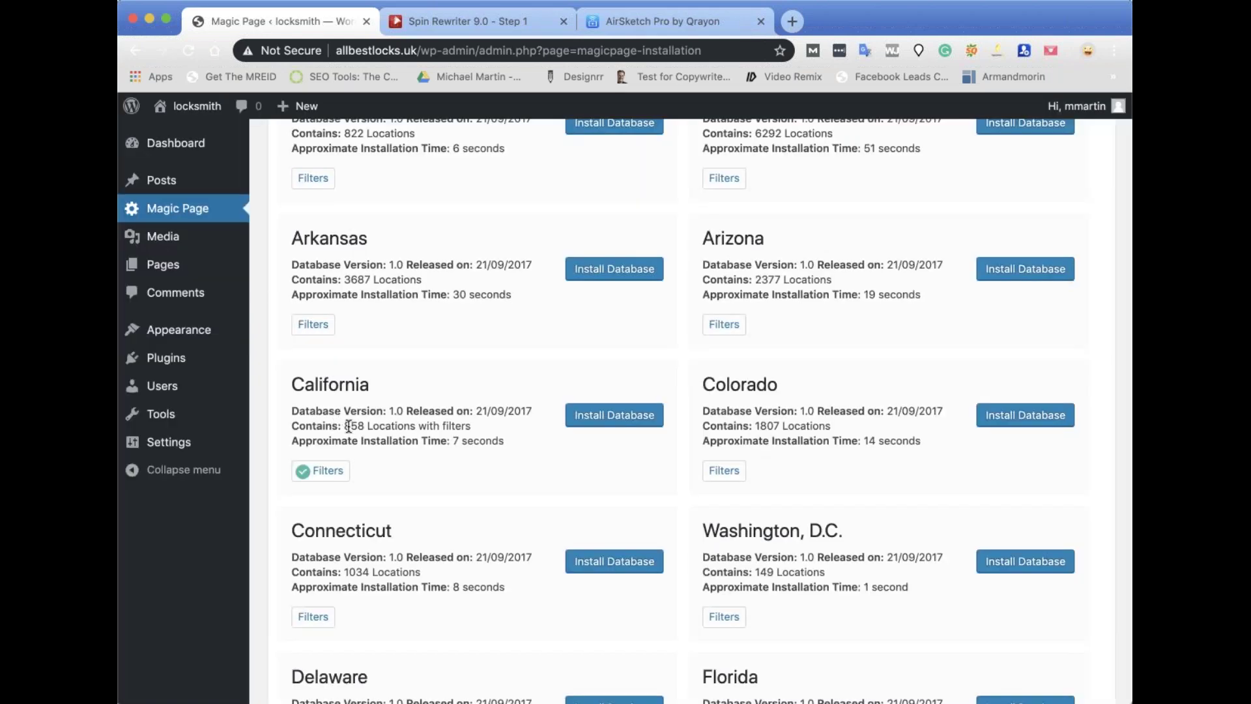
drag(344, 427, 365, 426)
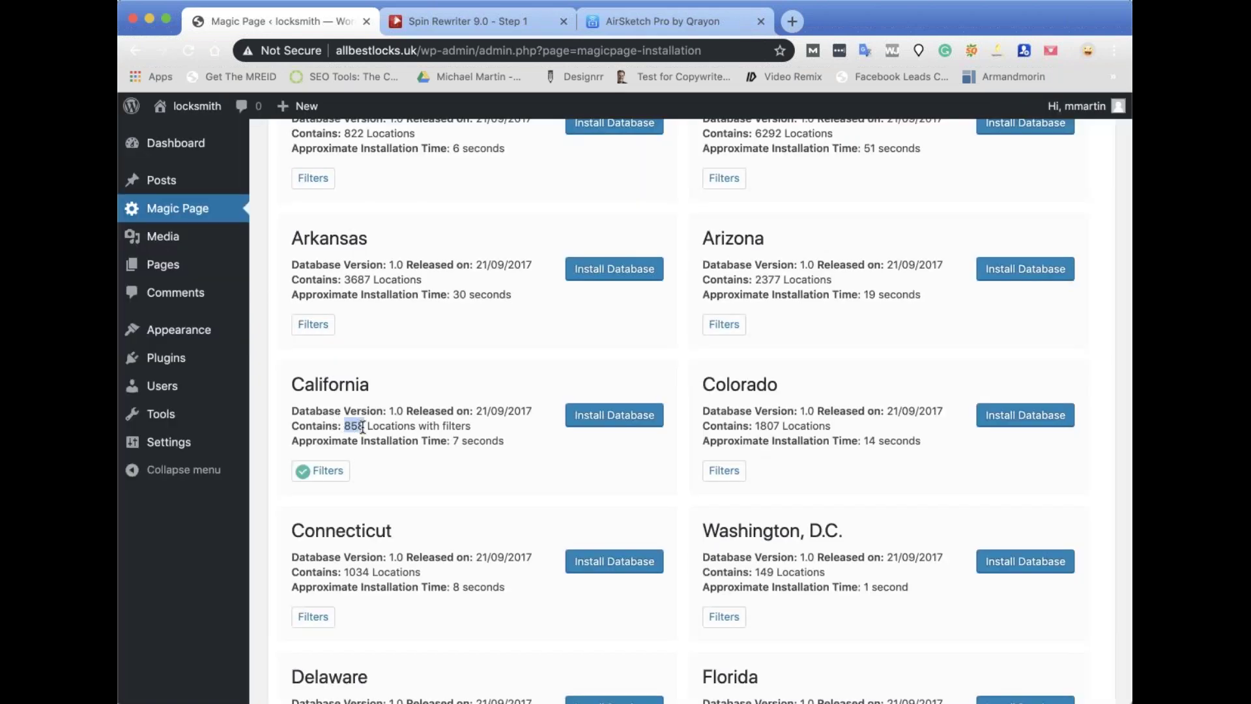
Reopen California's filters and enter 5000 as the minimum population.
click(328, 472)
drag(489, 474, 438, 473)
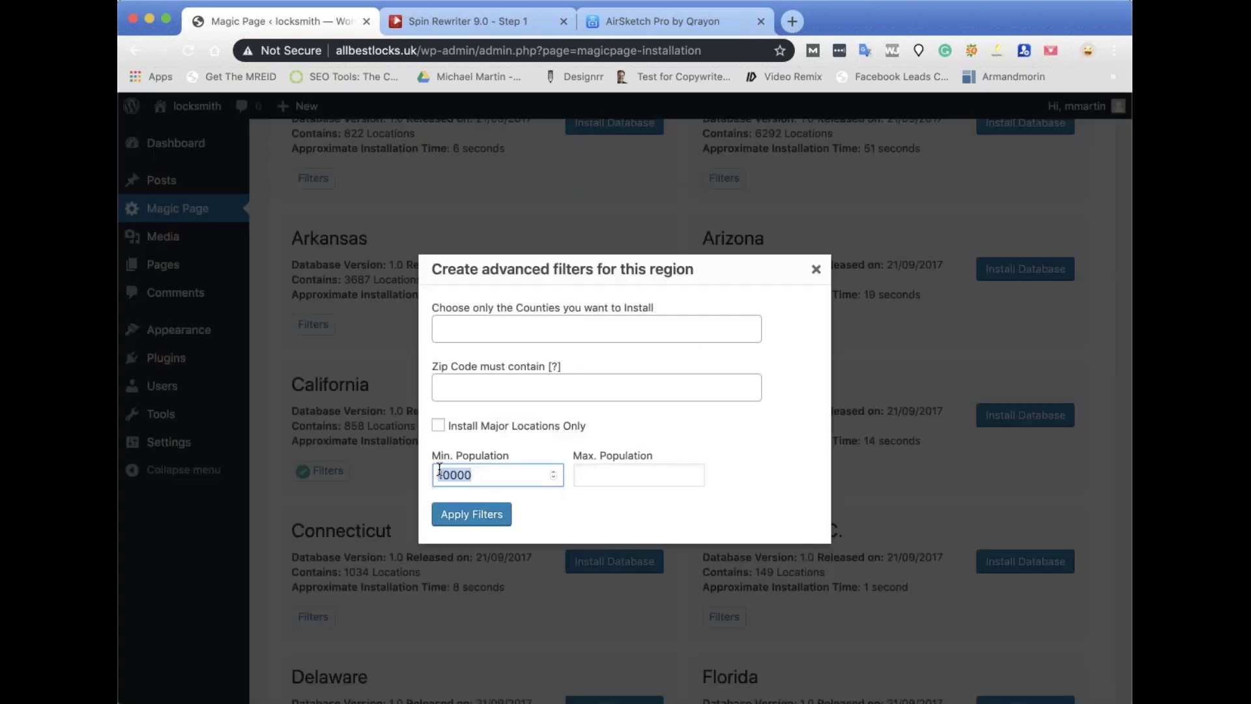
text(50000)
key(BackSpace)
Apply the 5000 minimum population filter, leaving California with 1140 locations.
click(449, 521)
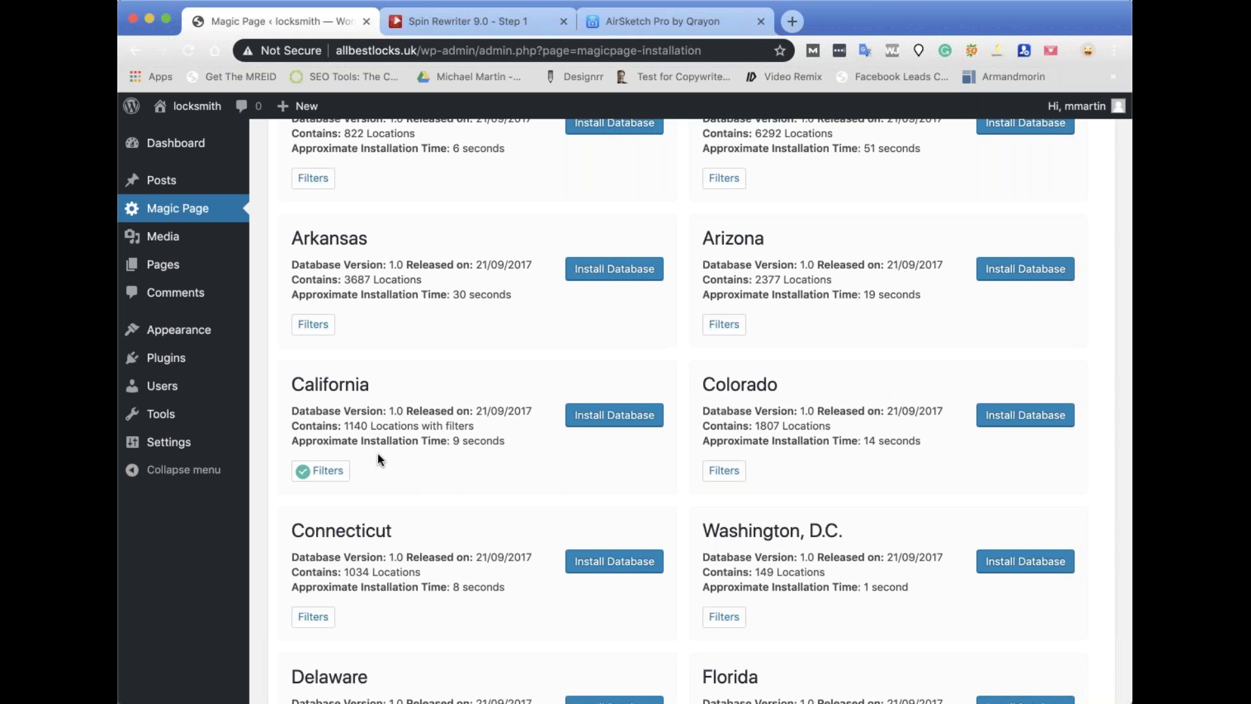
click(339, 471)
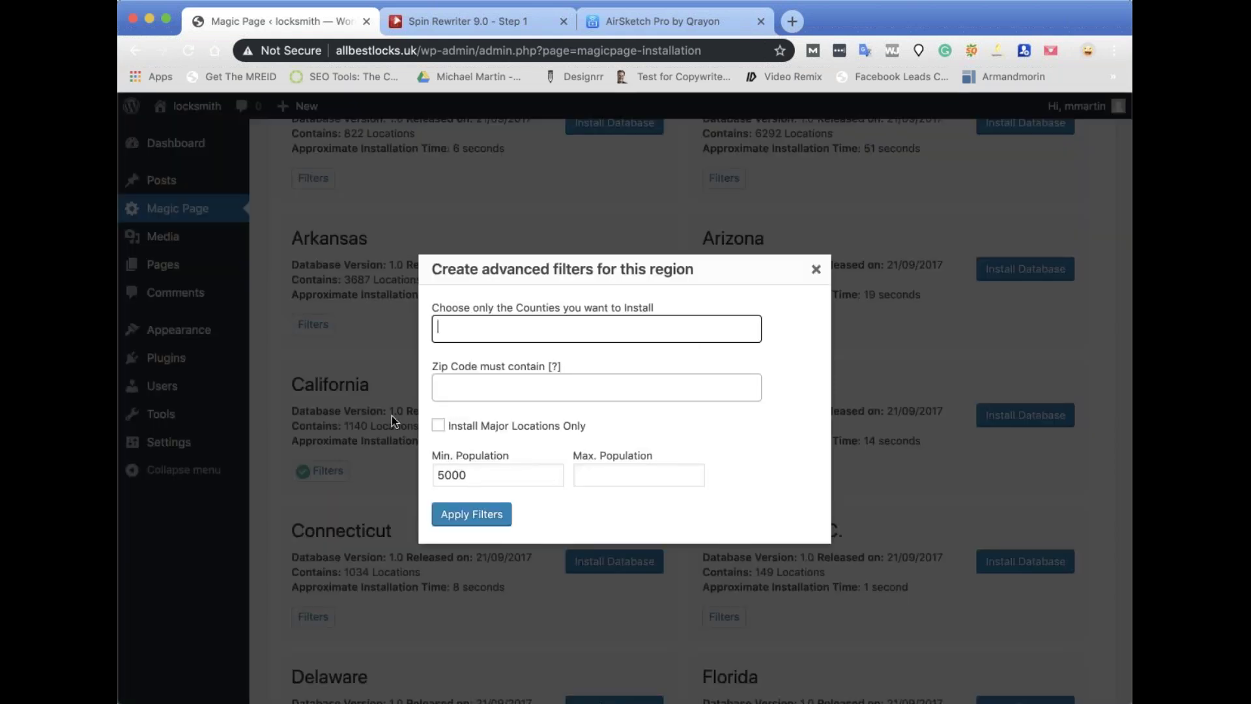
click(815, 271)
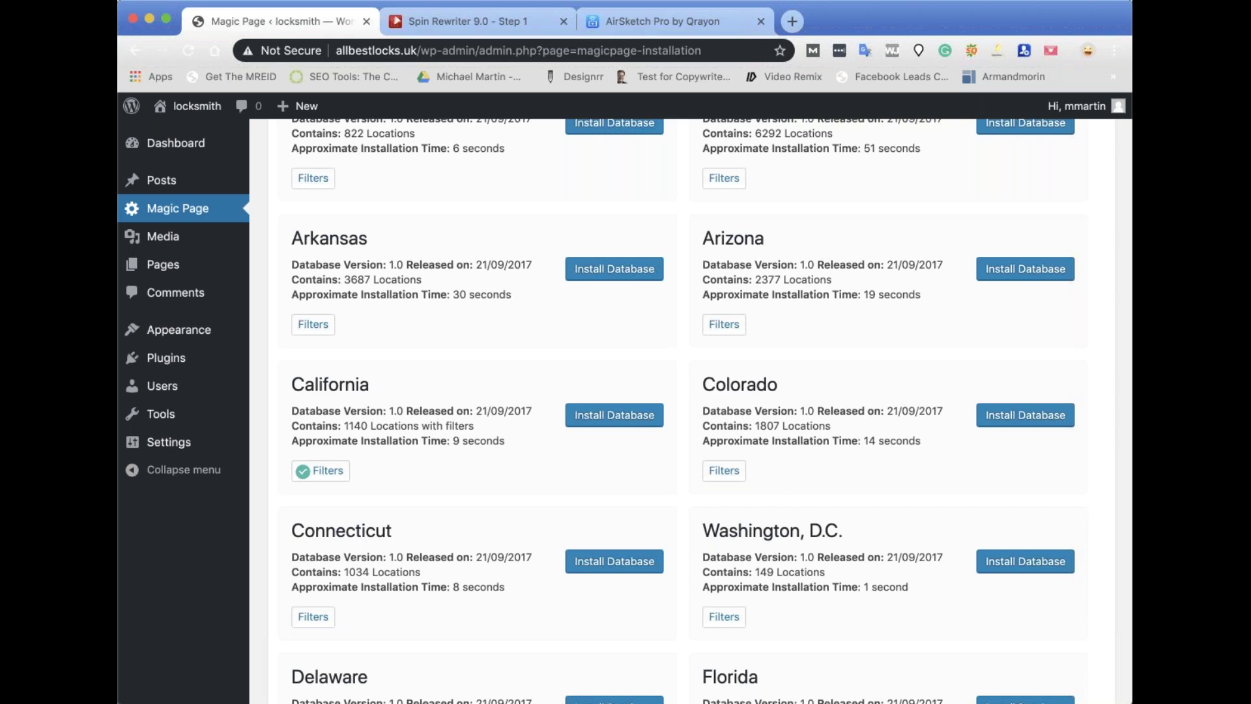
Clear the minimum population, enable Install Major Locations Only, and apply the filters.
click(326, 470)
double_click(468, 473)
key(BackSpace)
click(438, 425)
click(490, 515)
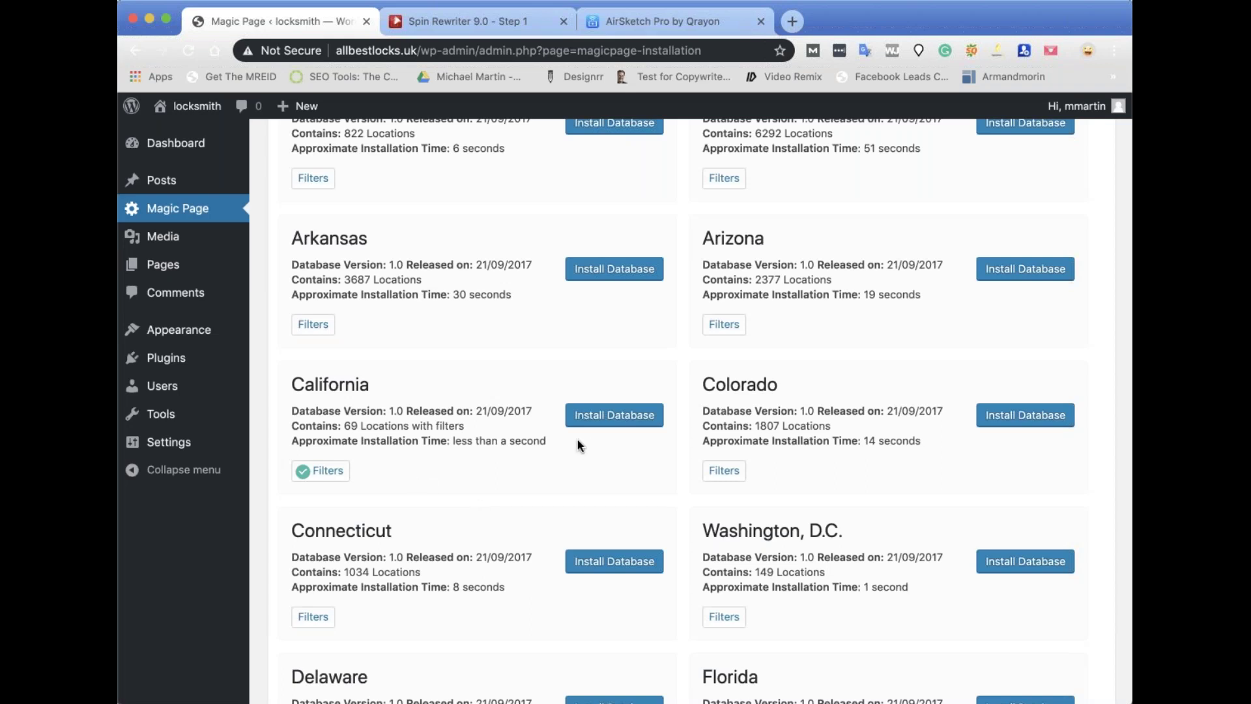
Install the filtered 69-location California database and wait until California shows as installed.
click(581, 418)
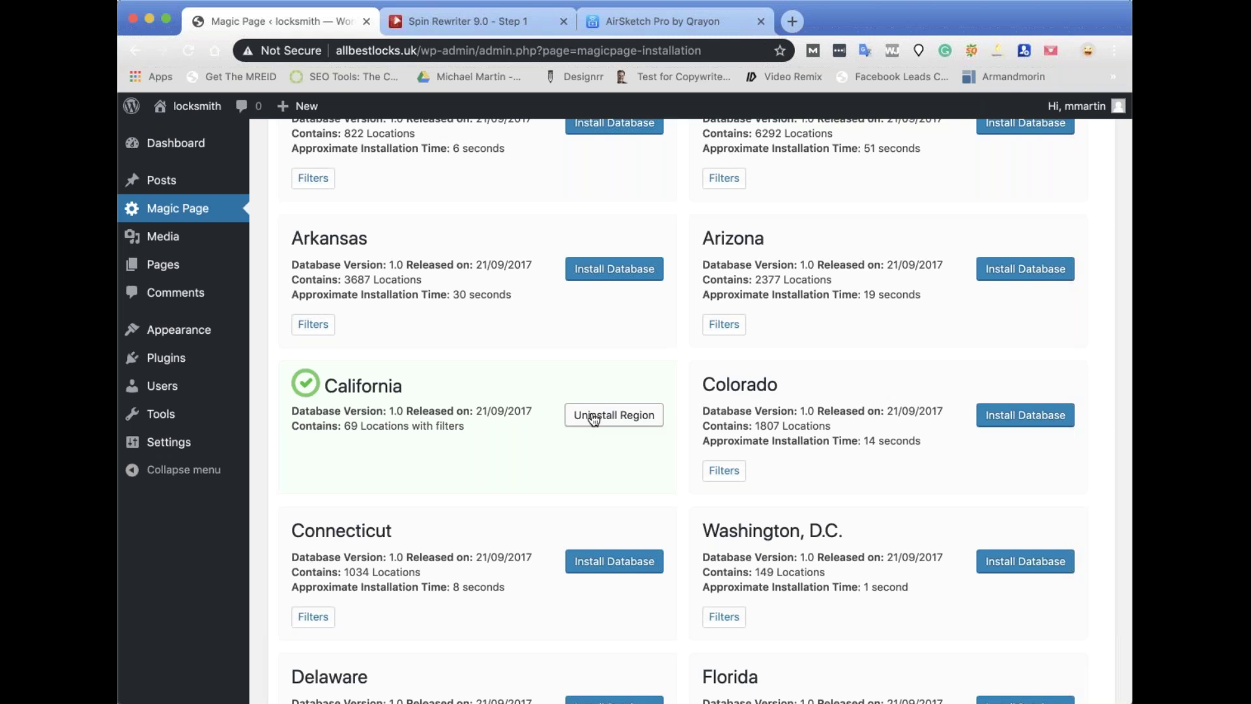
scroll(593, 424, up, 15)
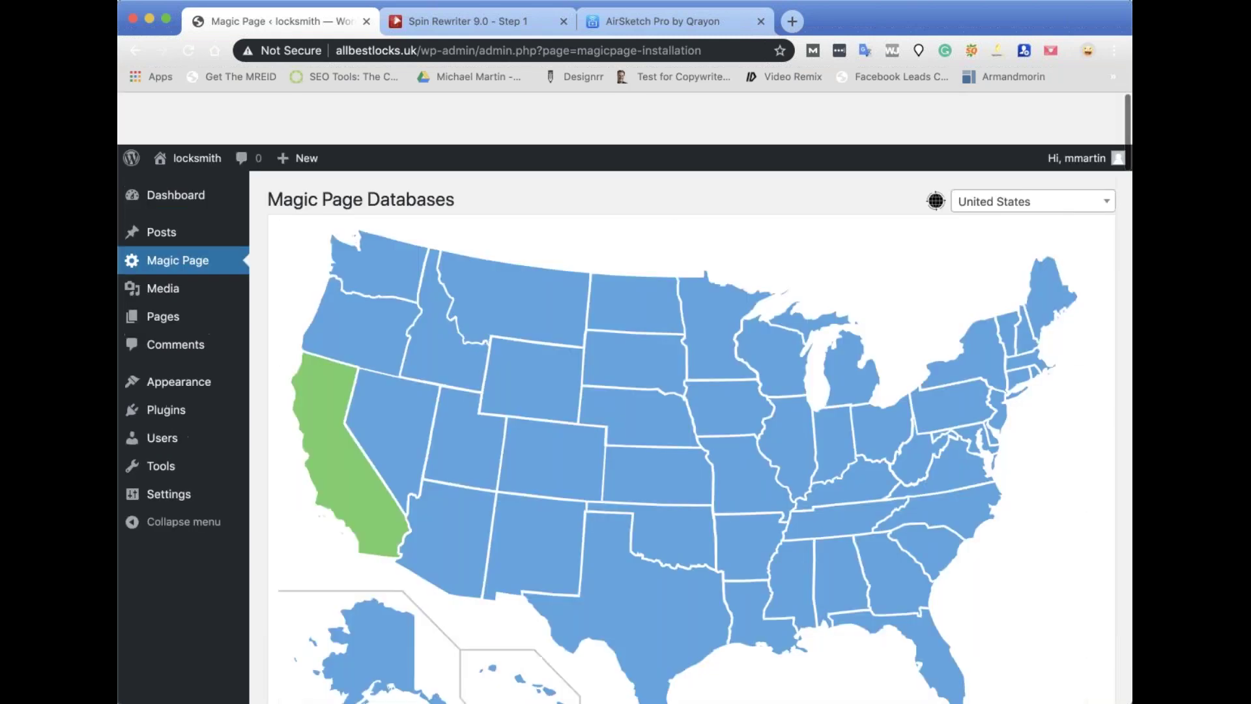
scroll(912, 489, down, 5)
Continue to Magic Page Settings and leave the API key hidden from other users.
click(1007, 541)
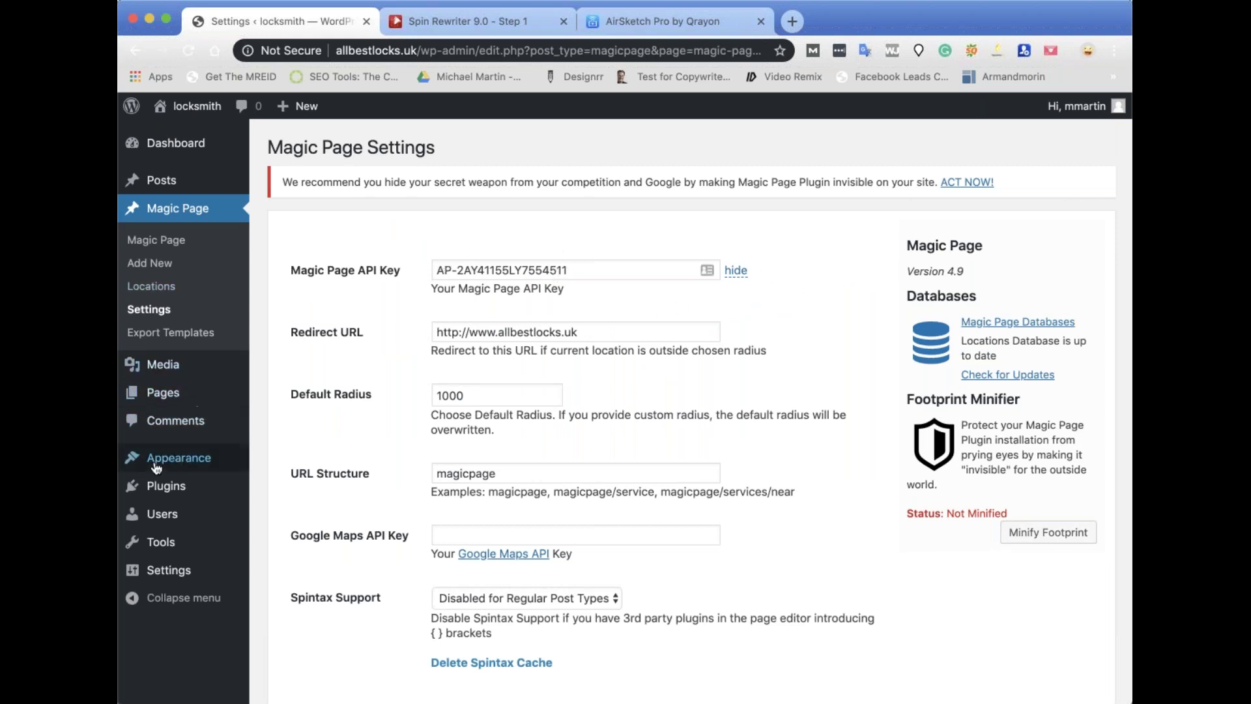
mouse_move(164, 495)
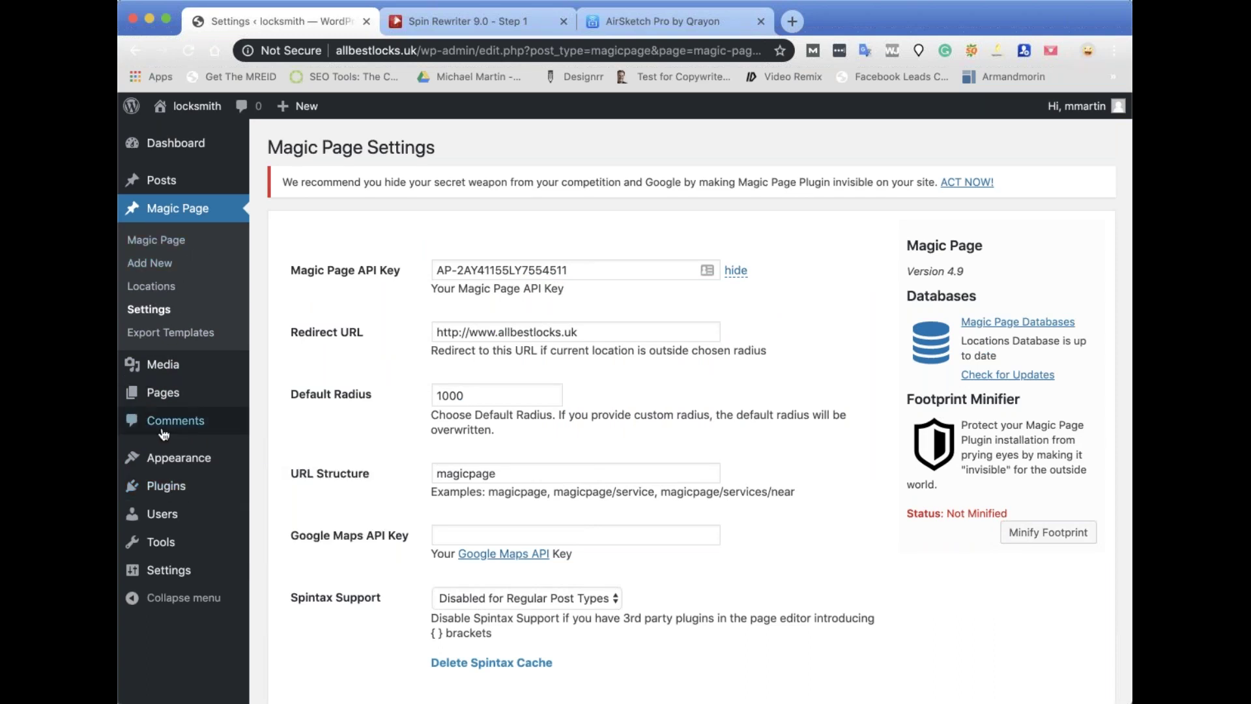
mouse_move(212, 452)
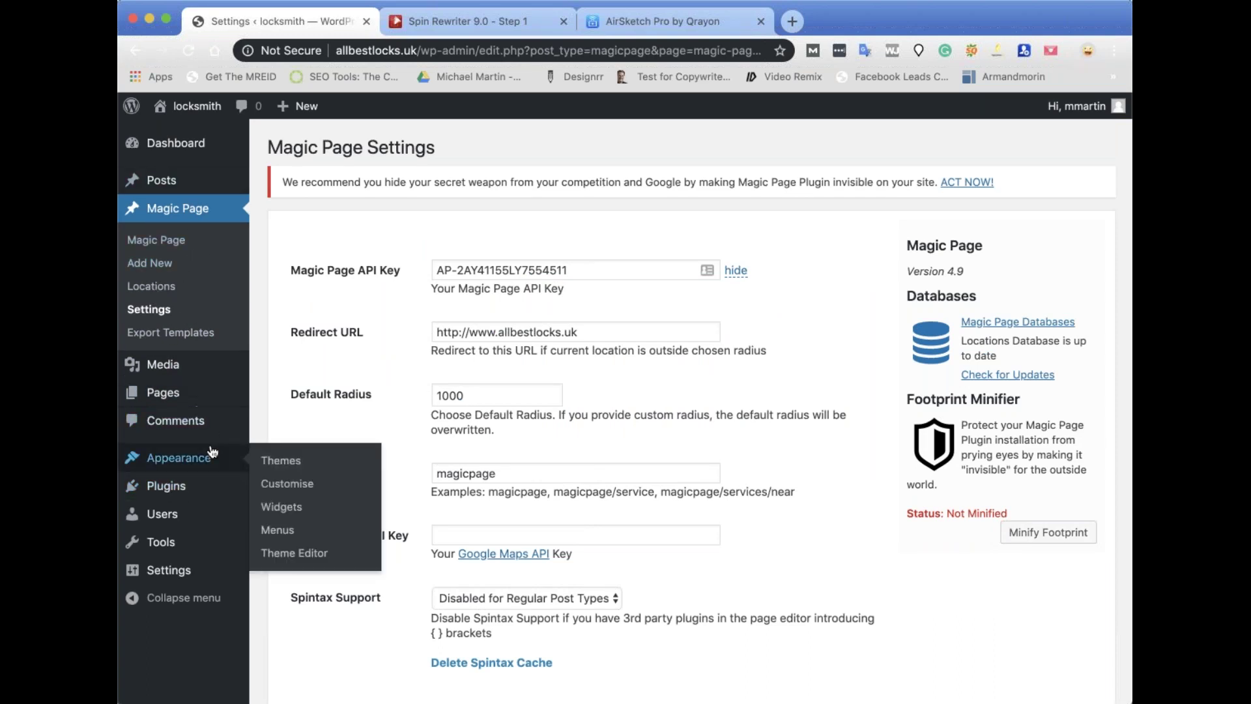
click(736, 270)
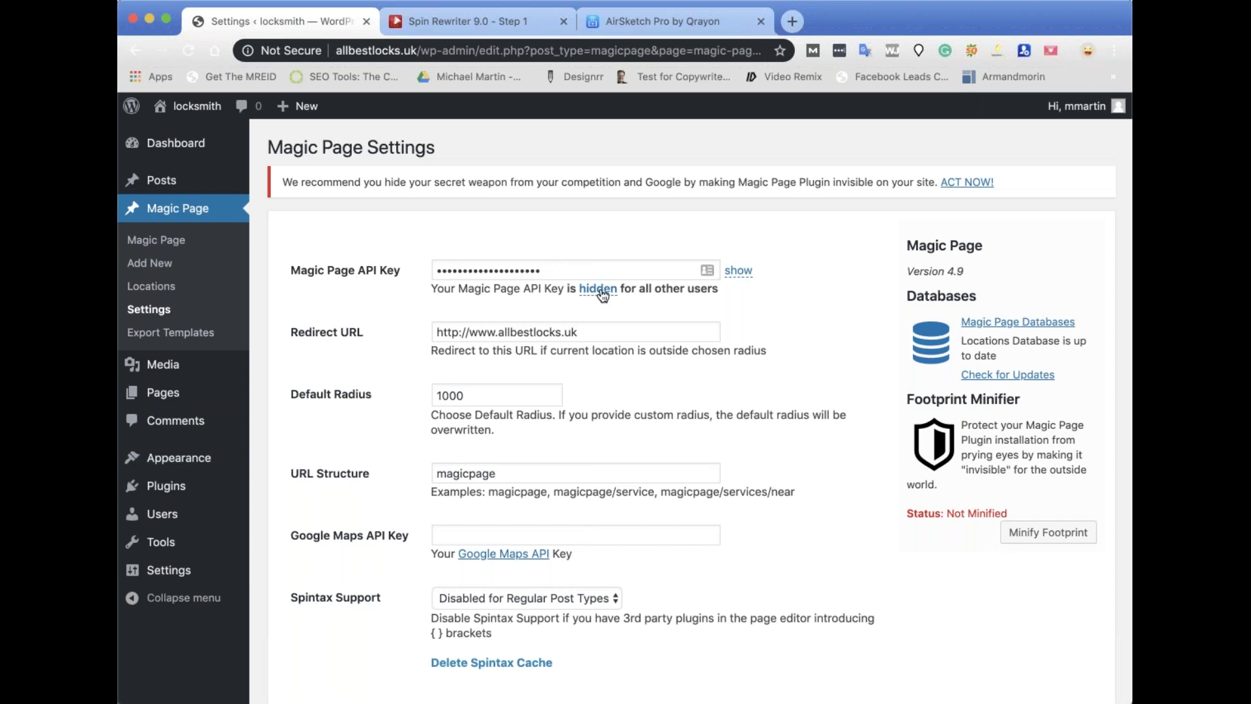
click(737, 271)
click(736, 271)
drag(593, 333, 436, 328)
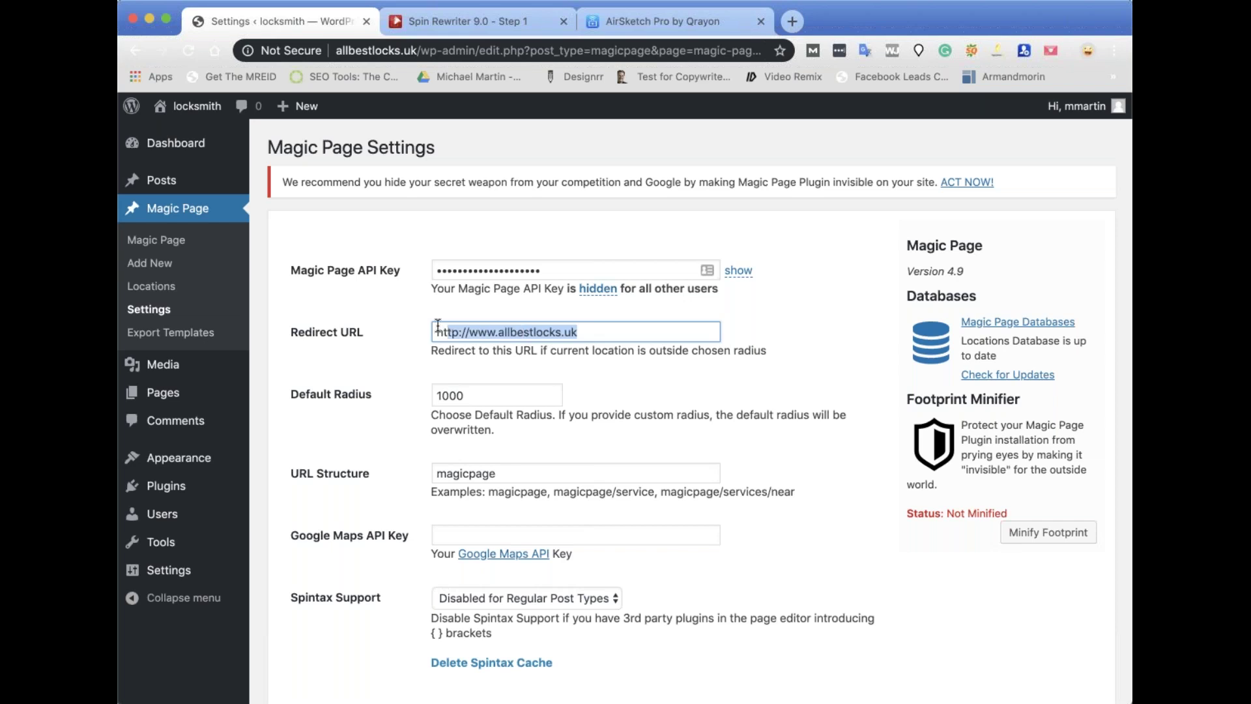
click(604, 333)
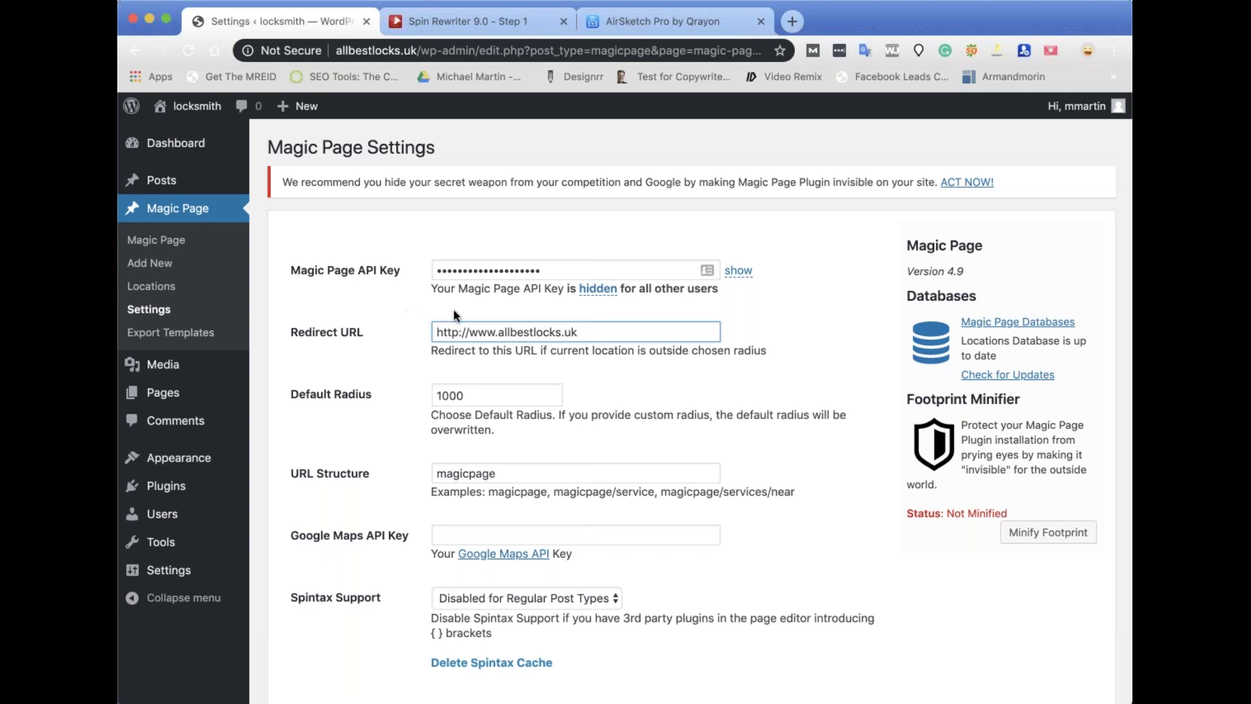
drag(437, 334, 589, 335)
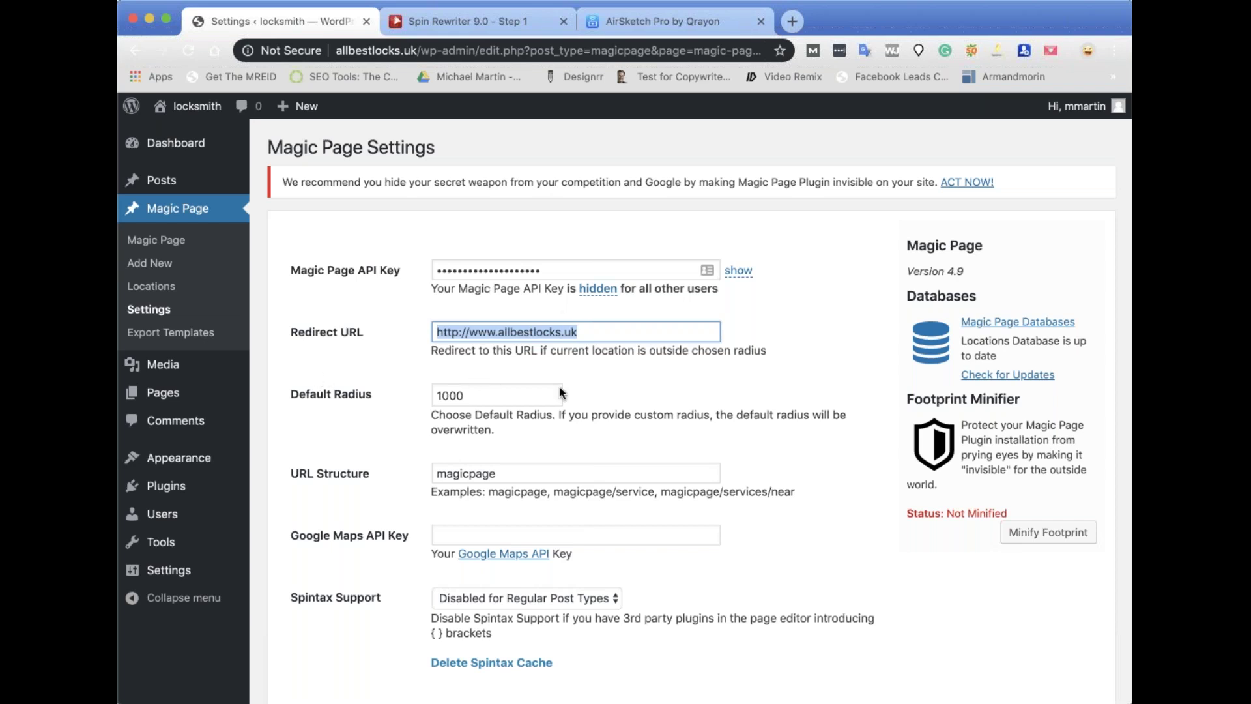
double_click(502, 396)
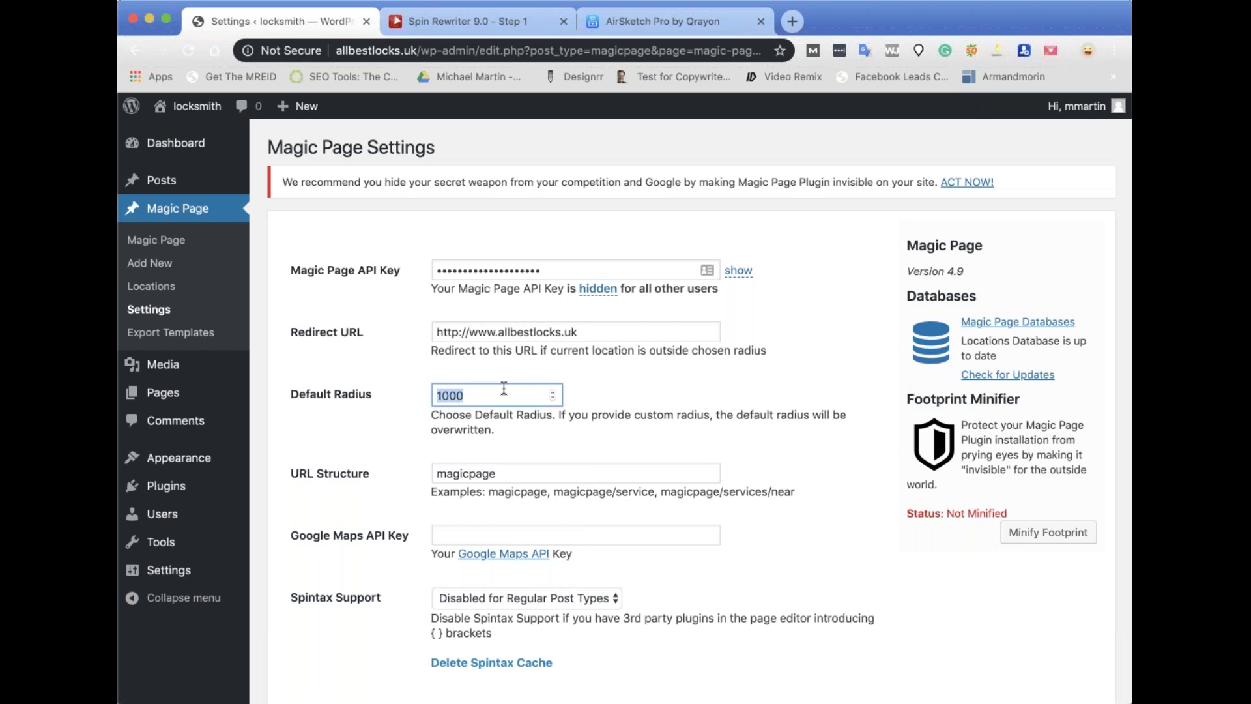
Replace magicpage with near-me in the URL Structure field and compare it with the URL examples.
double_click(473, 476)
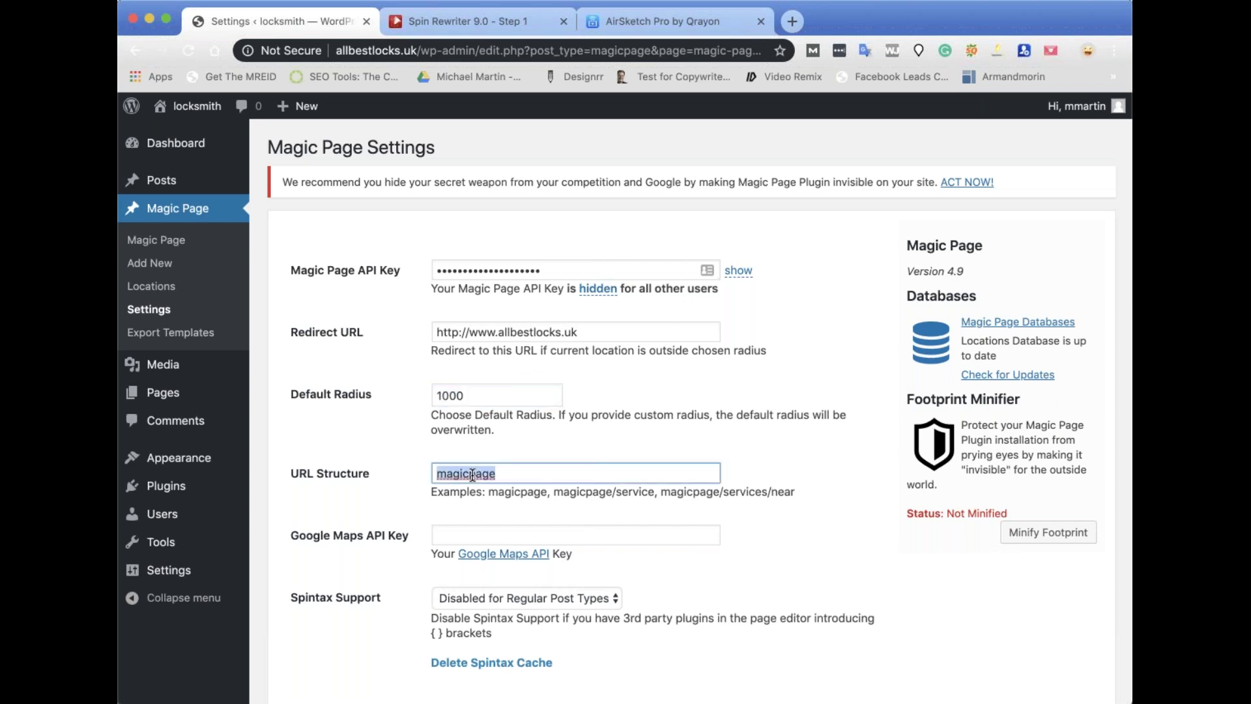
text(near-me)
click(807, 536)
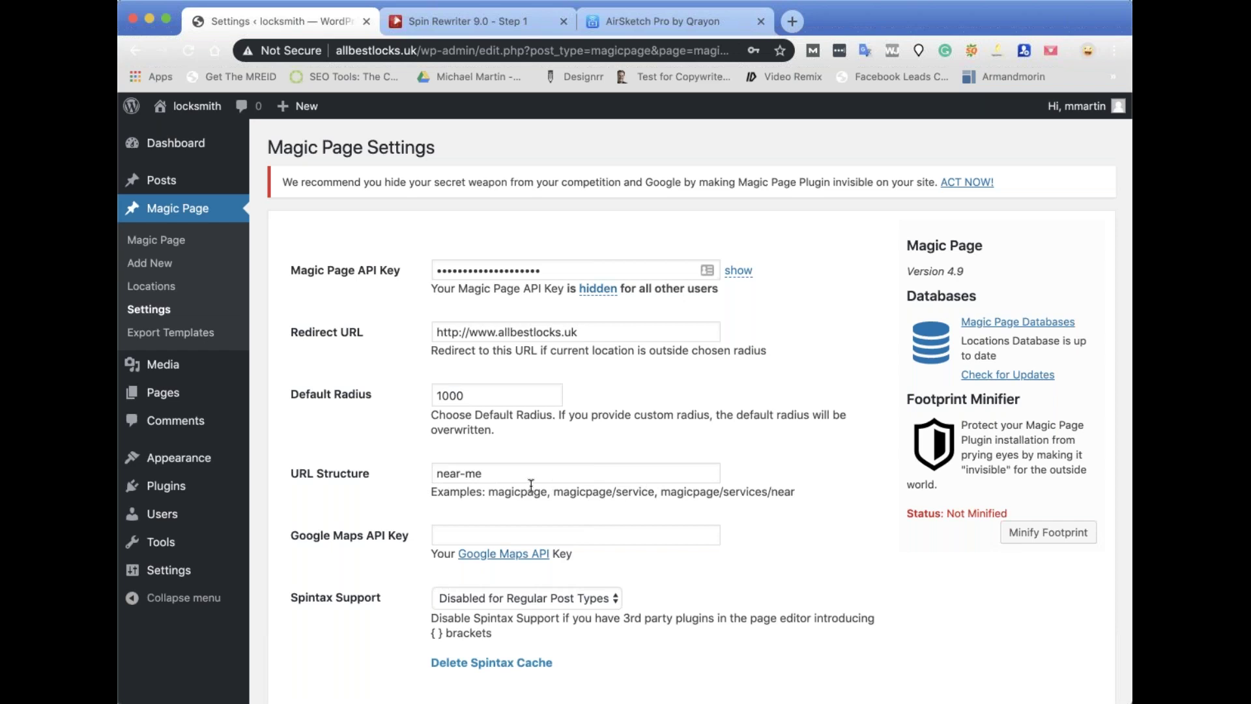
drag(485, 473, 436, 462)
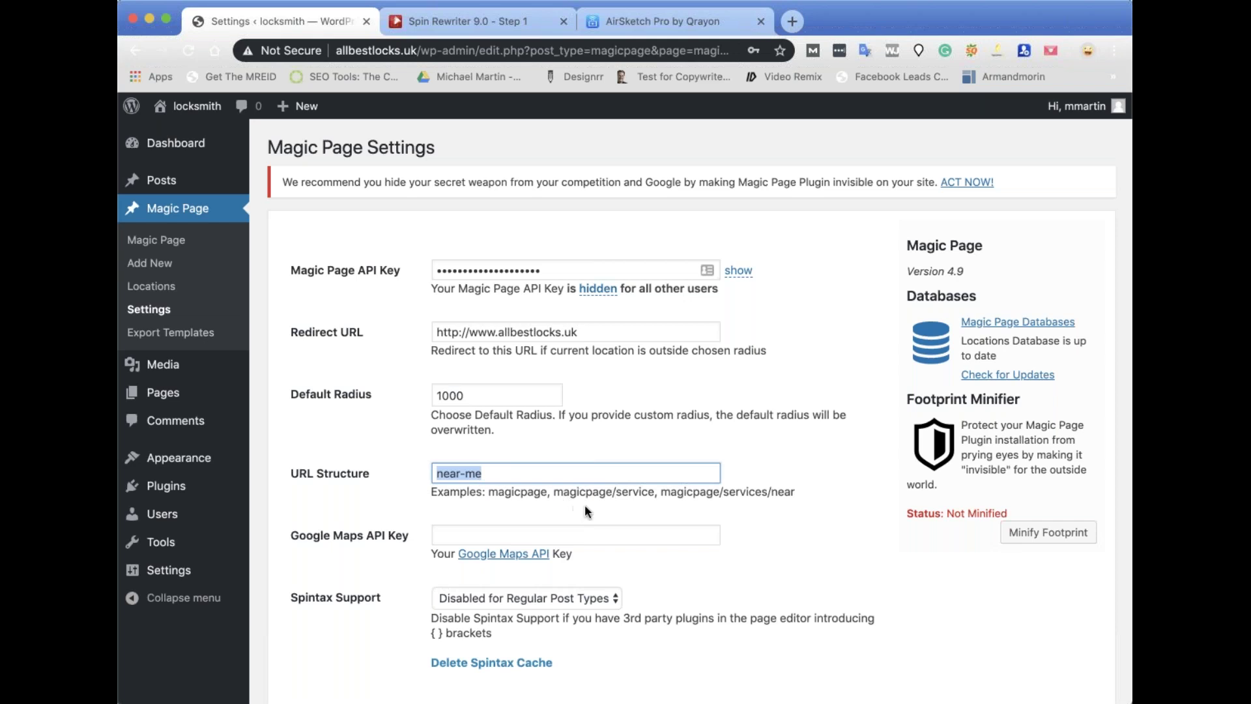
drag(555, 493, 613, 494)
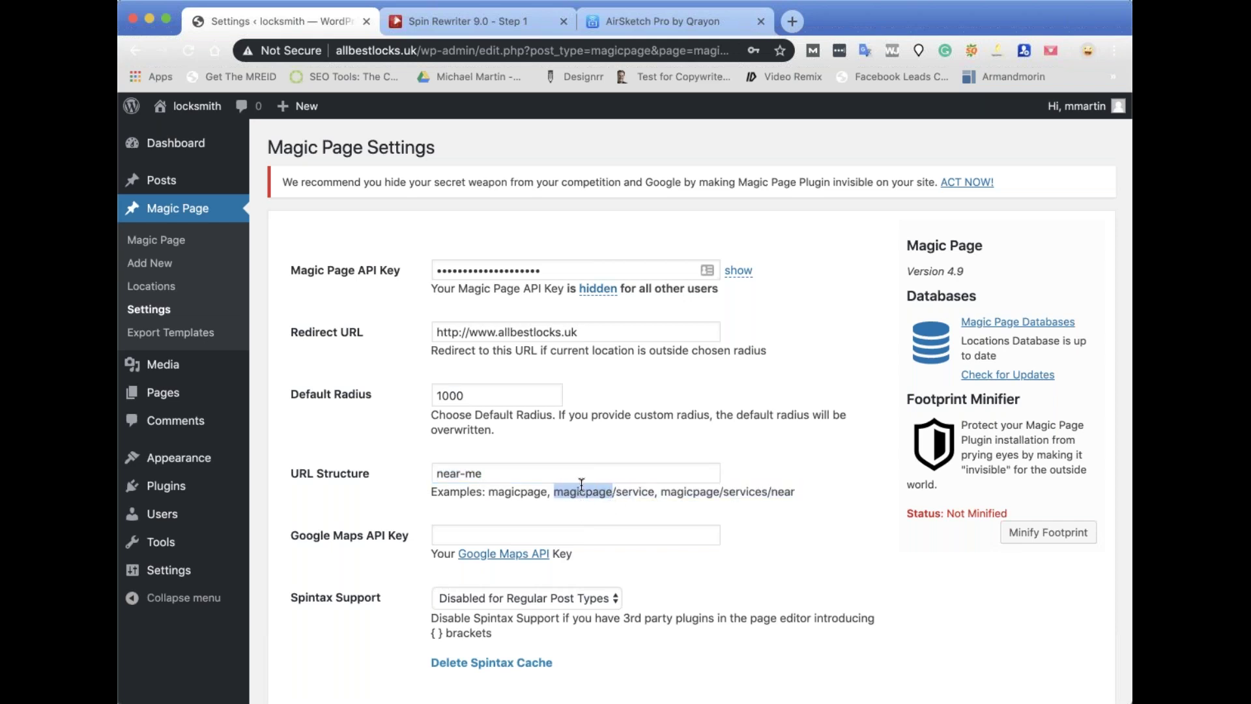
triple_click(484, 470)
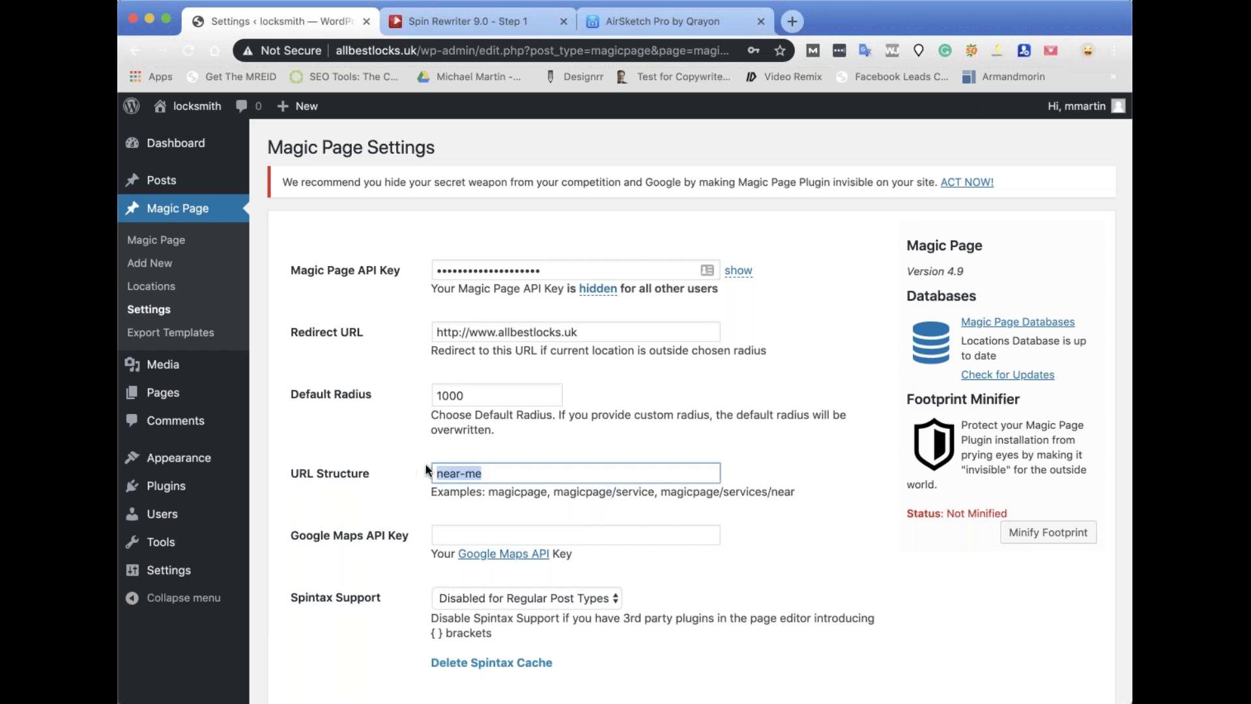
click(494, 470)
scroll(659, 451, down, 5)
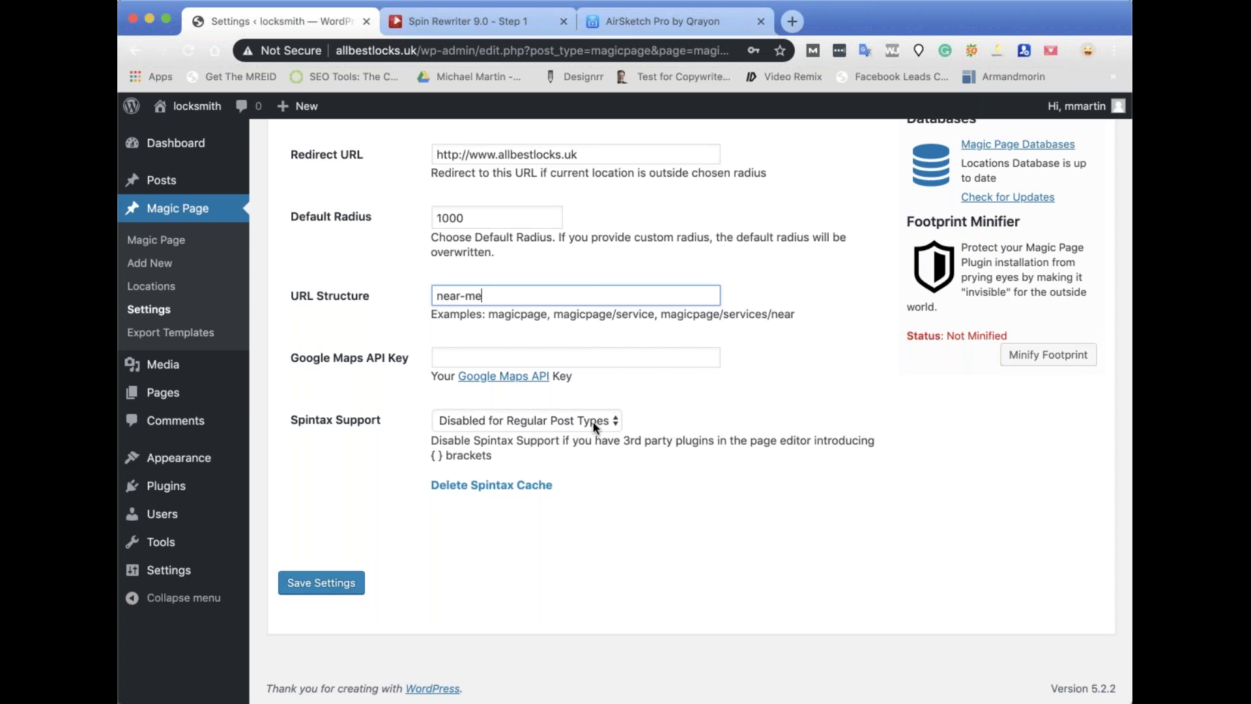
Turn spintax support on for all posts and enable spintax auto-rewrite for regular posts.
click(605, 422)
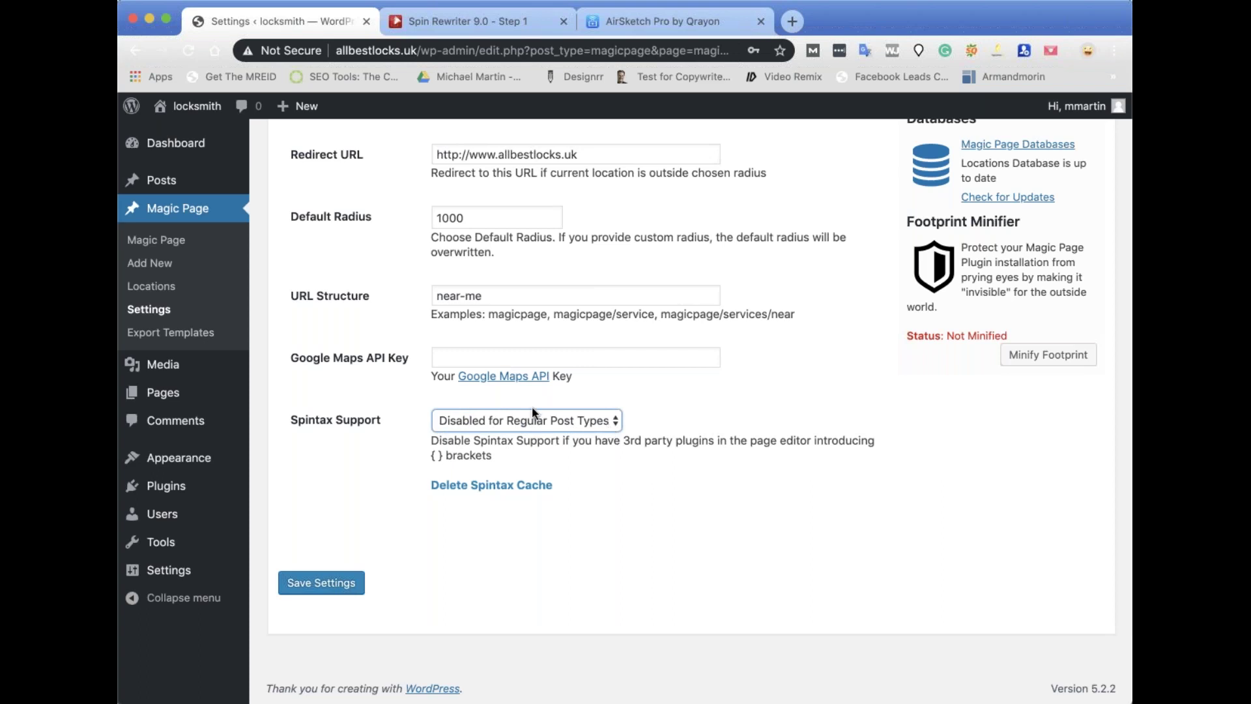
click(479, 408)
click(473, 412)
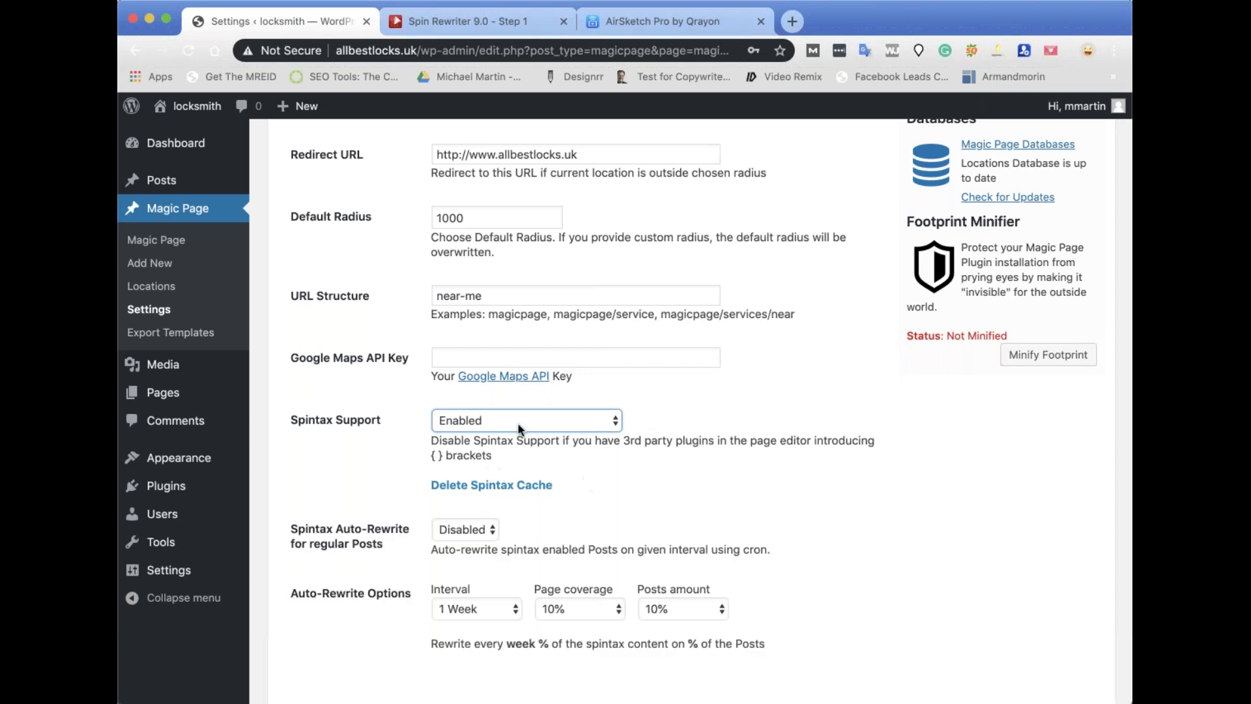
scroll(631, 468, down, 2)
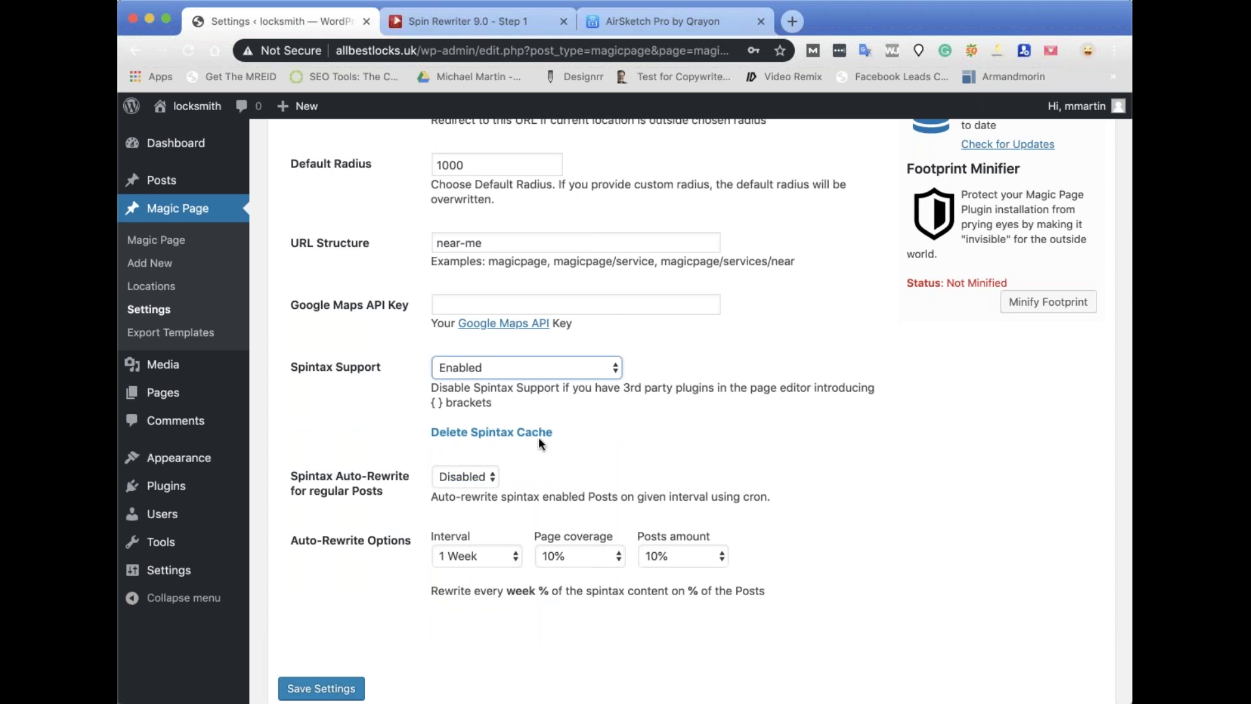
click(486, 477)
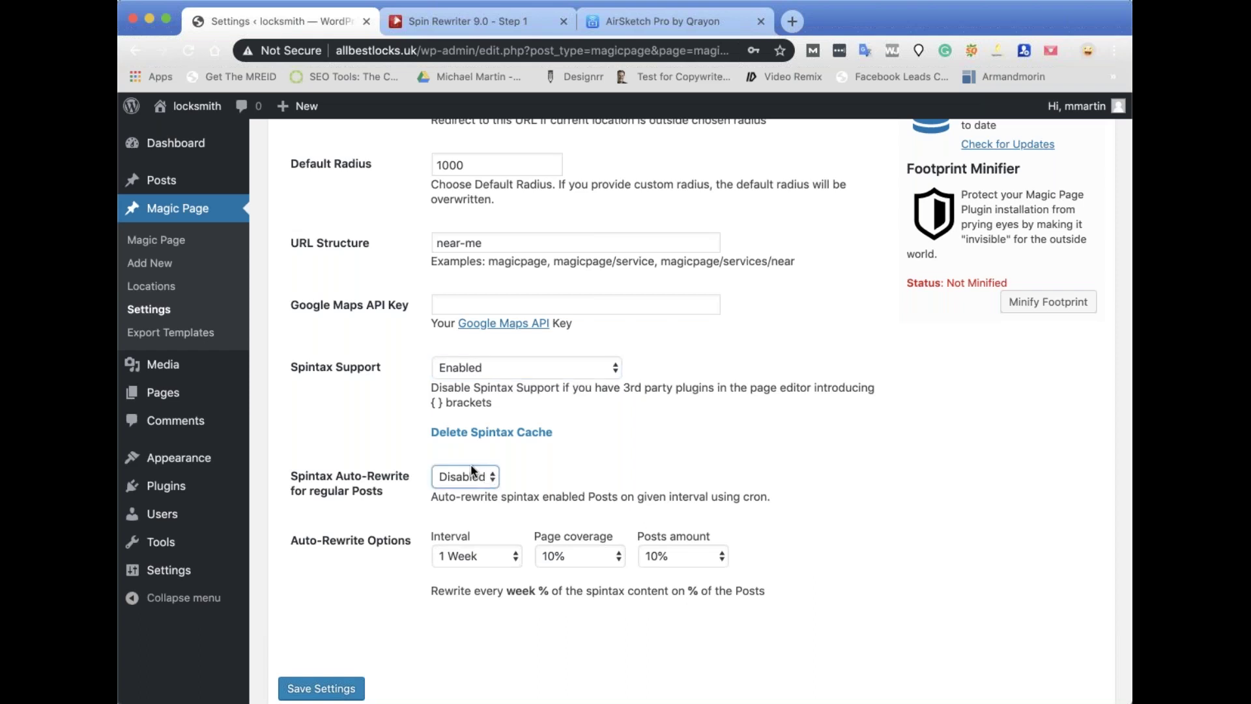
click(471, 468)
Set a 2 Weeks rewrite interval and try page coverage and posts amount values.
scroll(505, 505, down, 1)
click(505, 505)
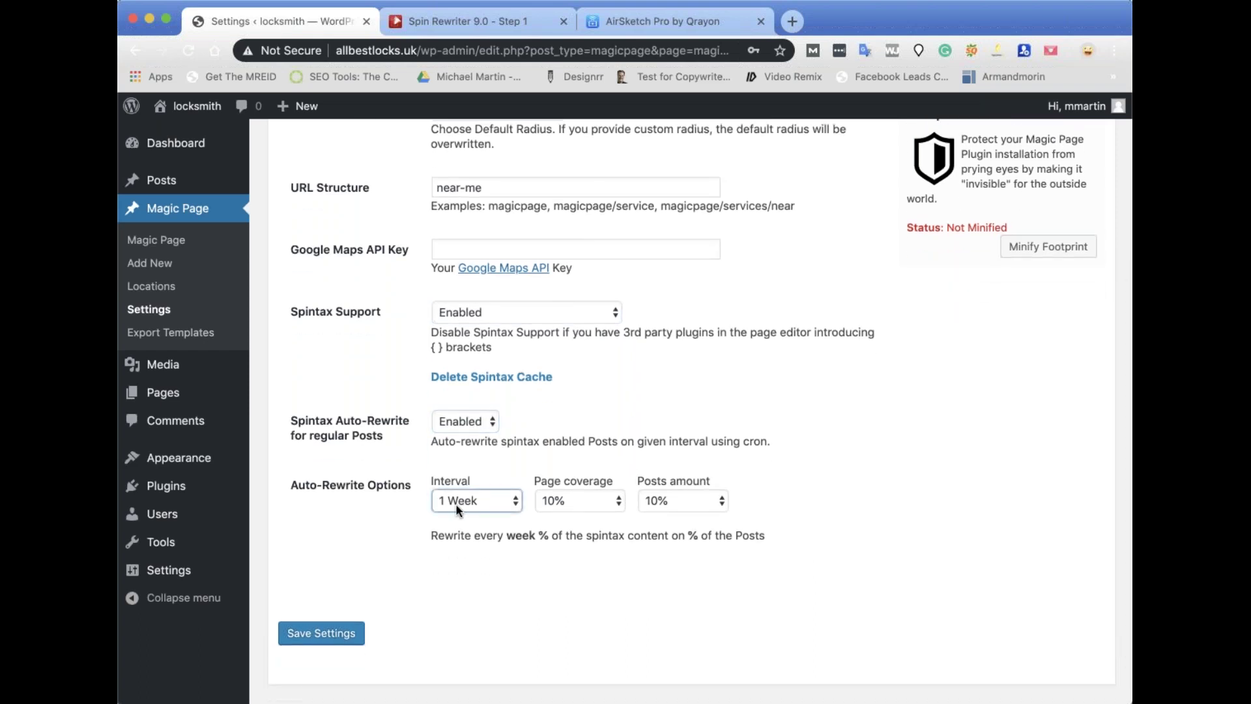
key(Down)
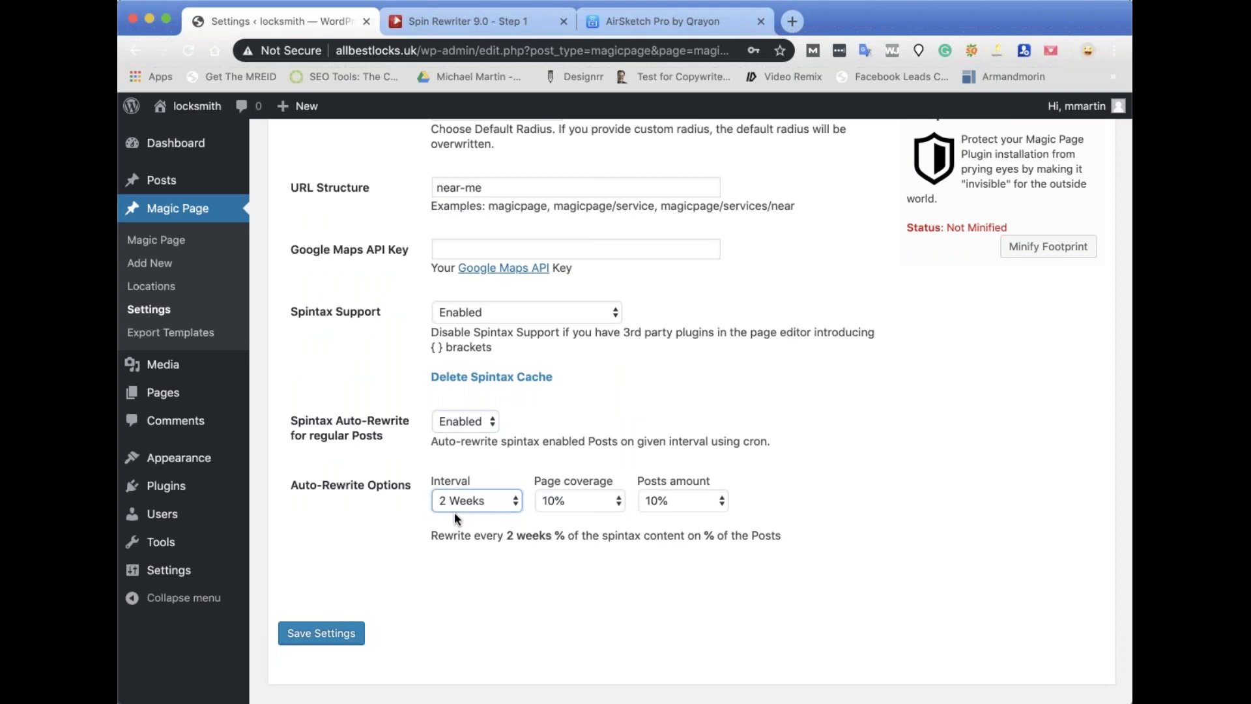
key(Tab)
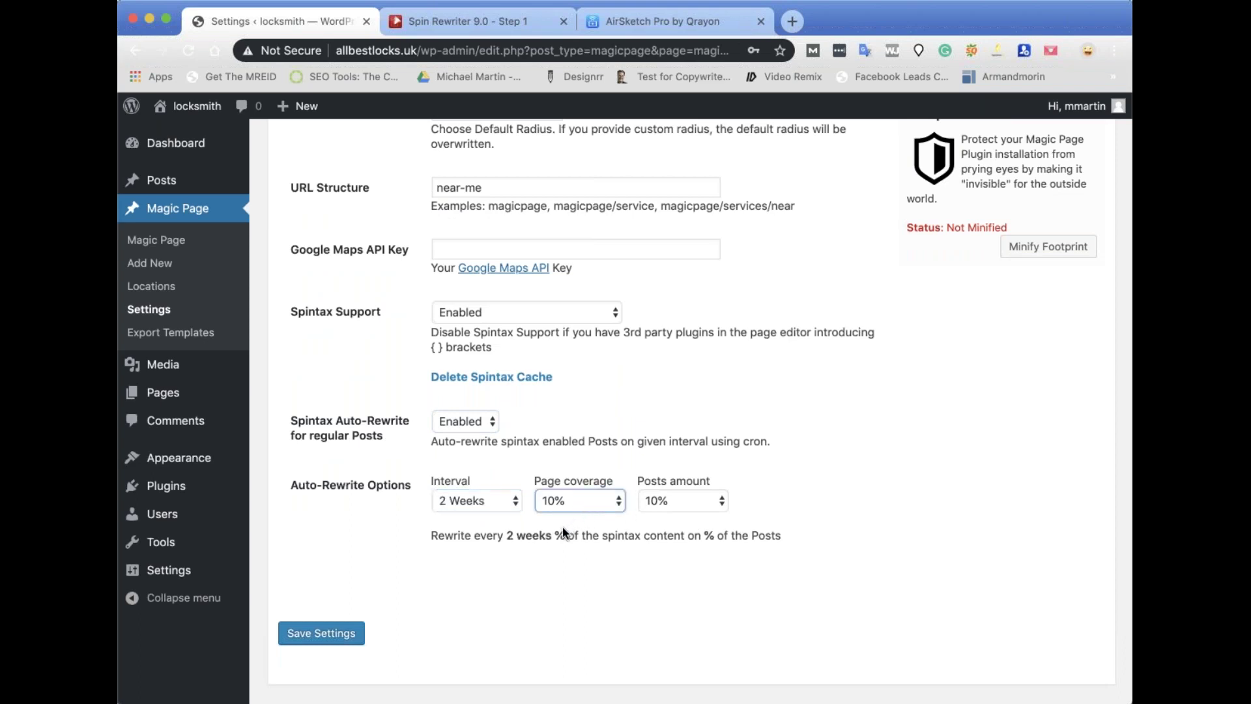
key(Down)
key(Down)
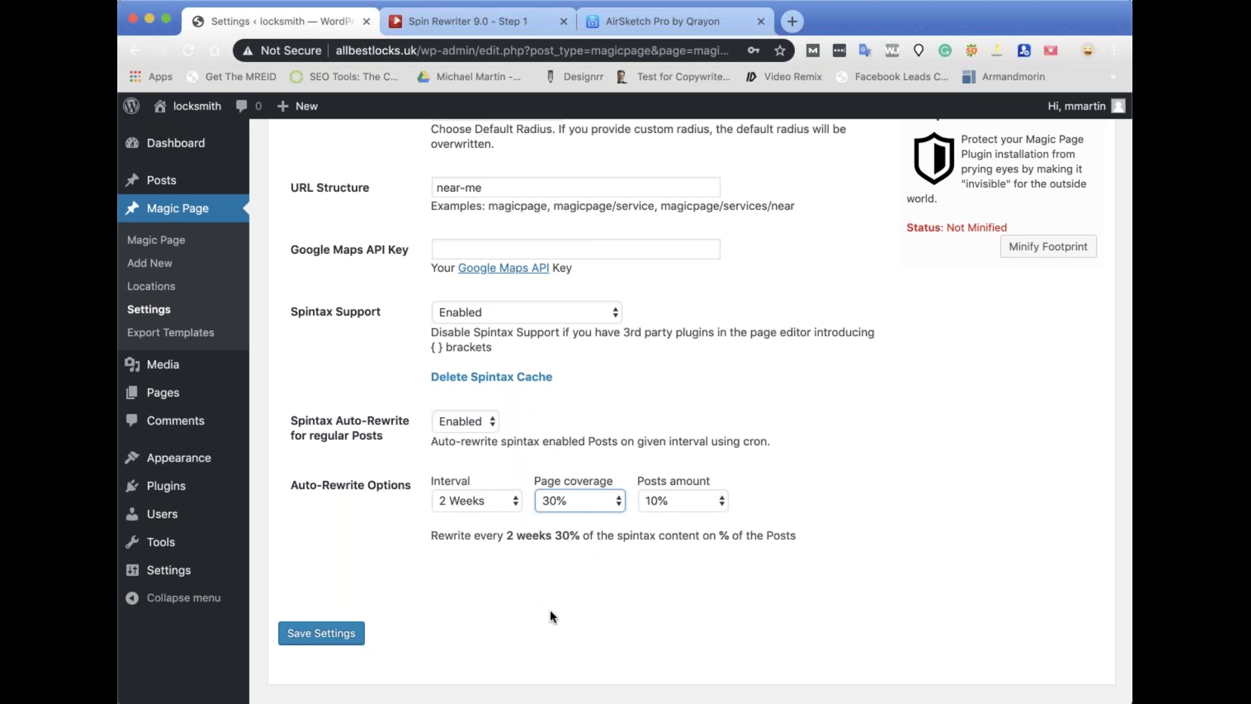
key(Tab)
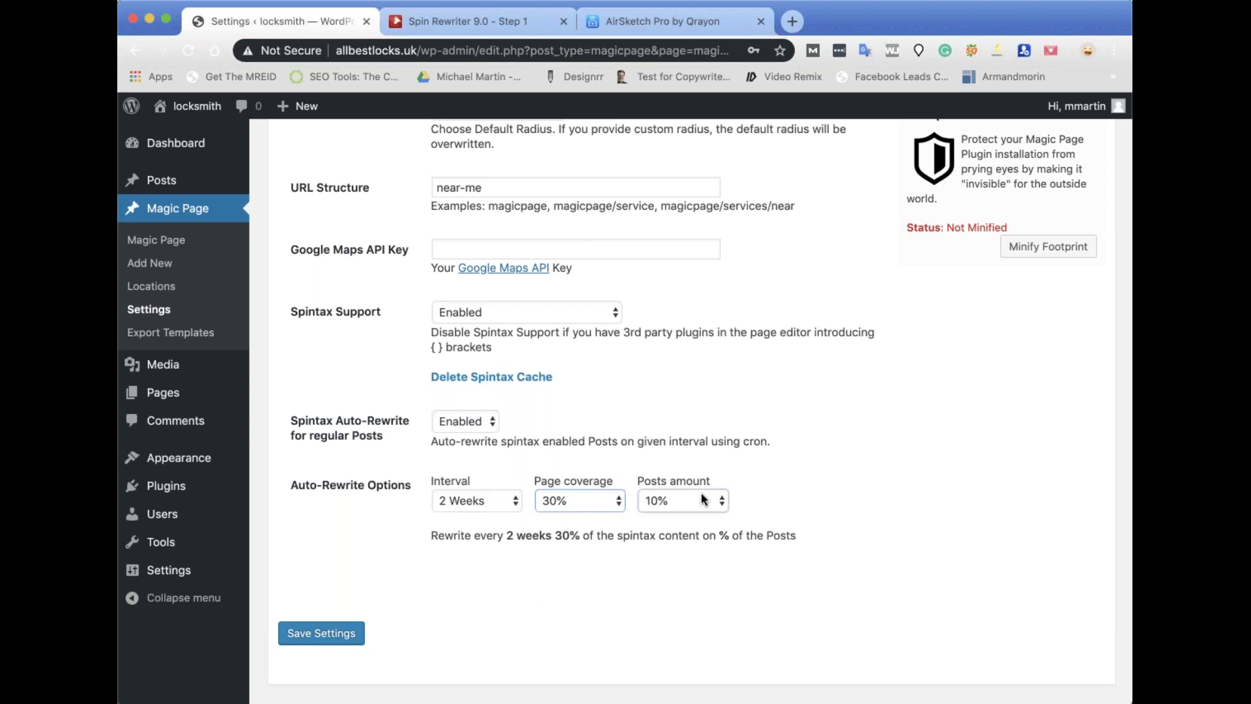
click(660, 596)
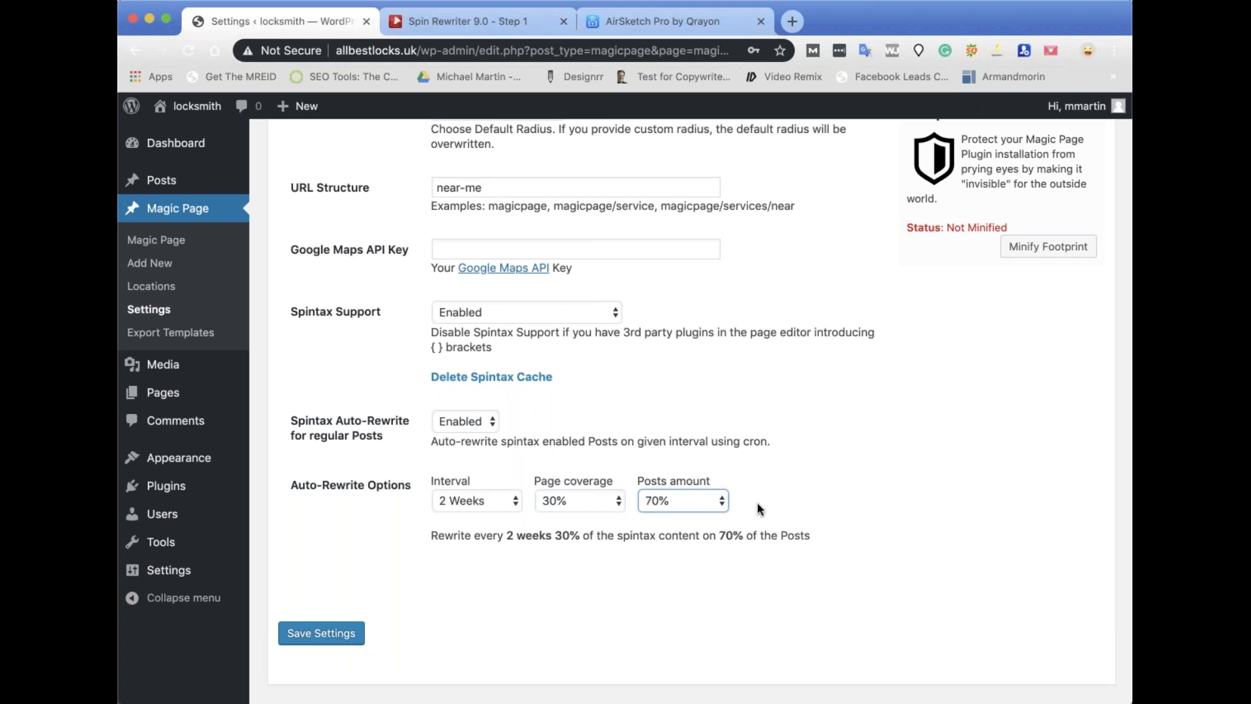
click(611, 506)
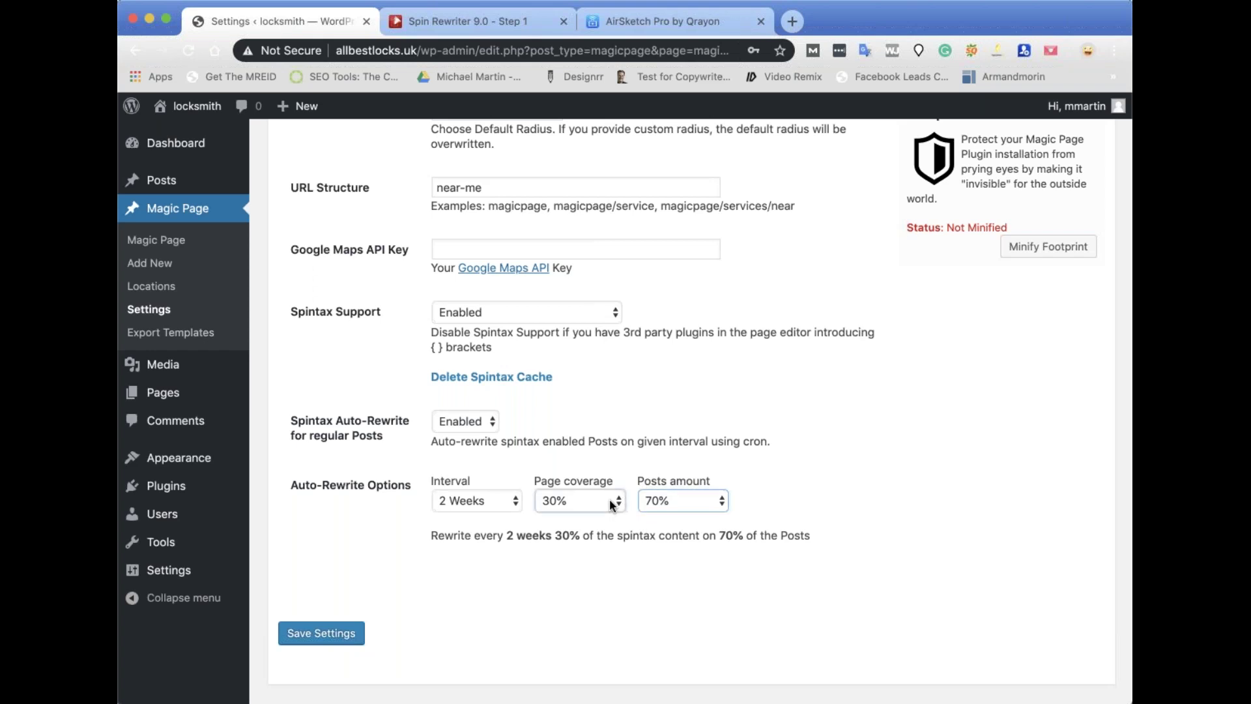
click(707, 506)
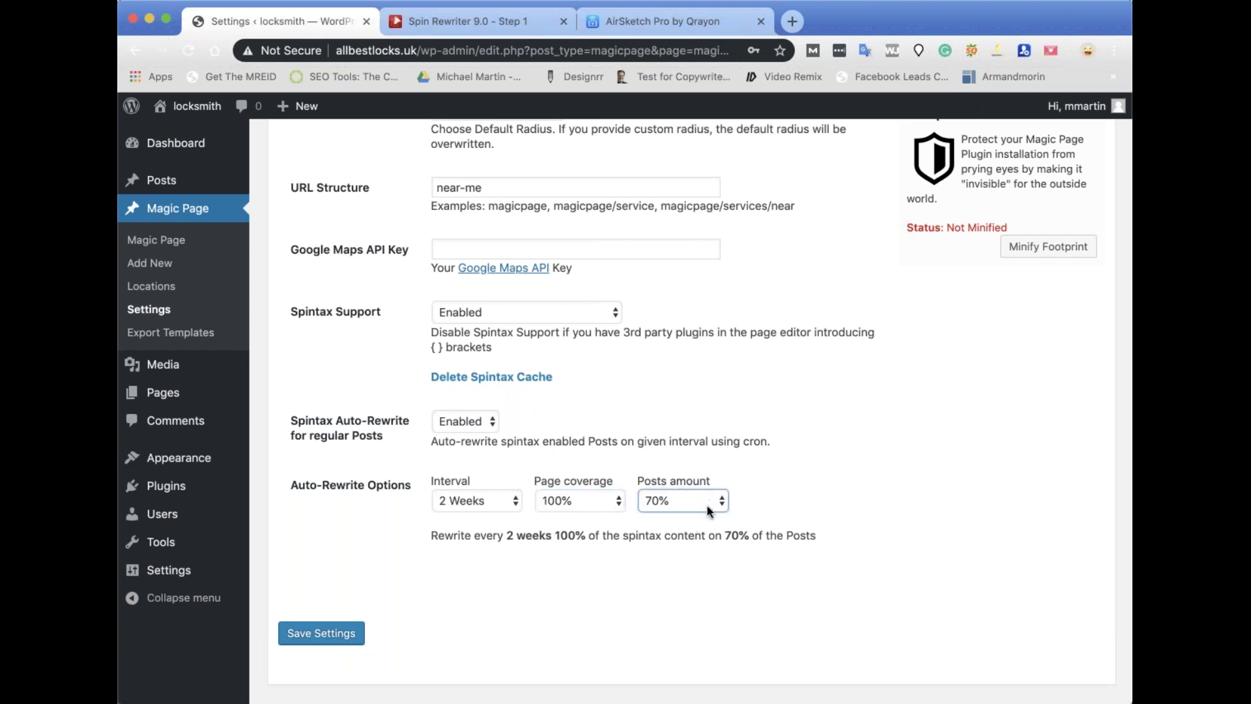
click(693, 537)
click(680, 520)
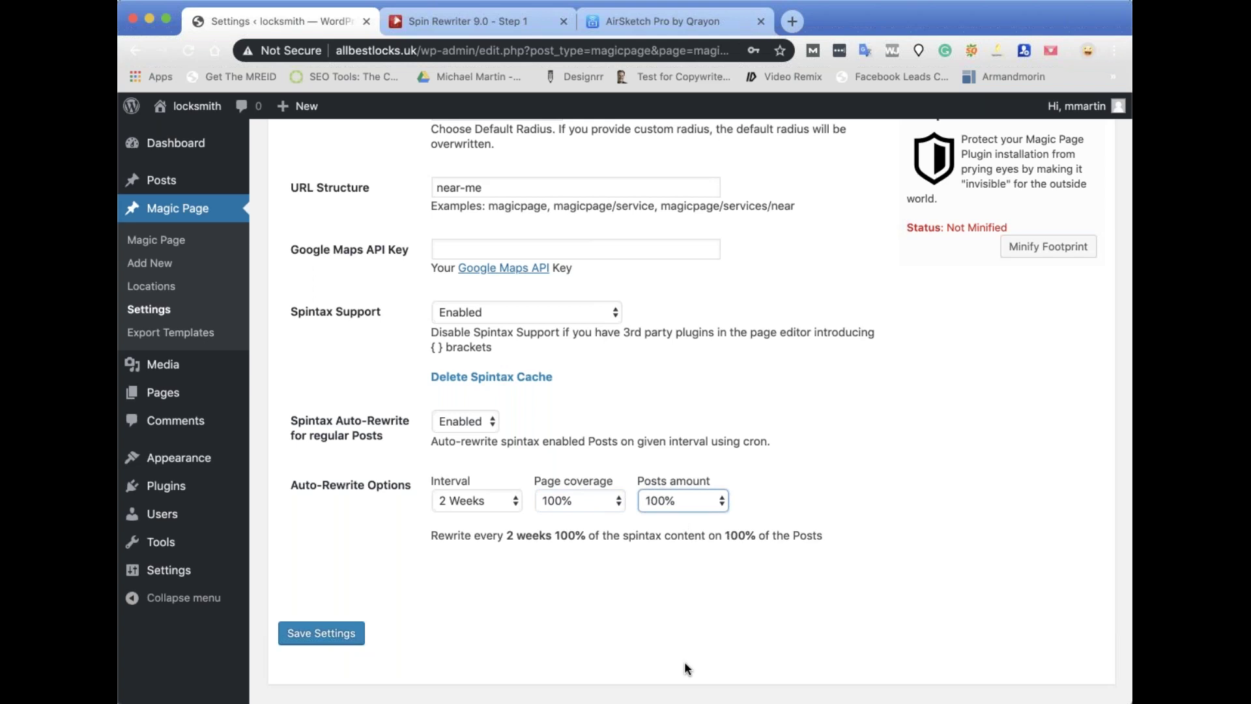
Settle on 2 Weeks, 10% page coverage and 70% posts amount, then save the settings.
click(508, 501)
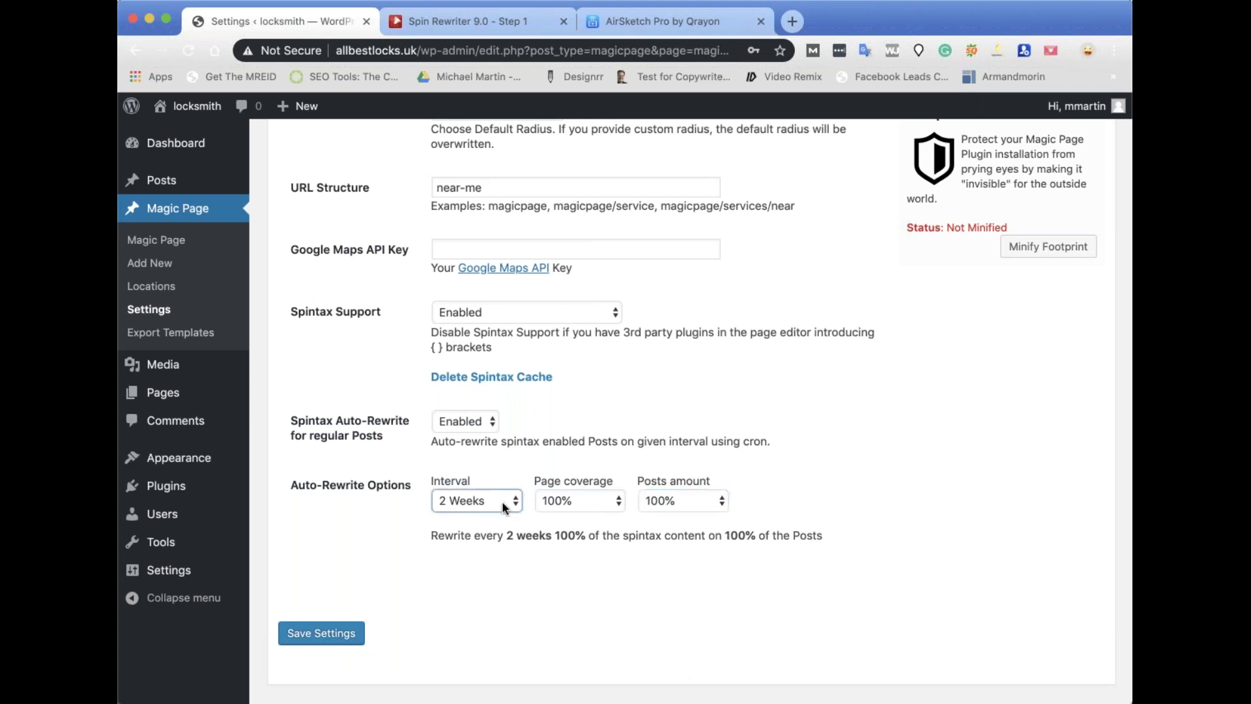
click(471, 543)
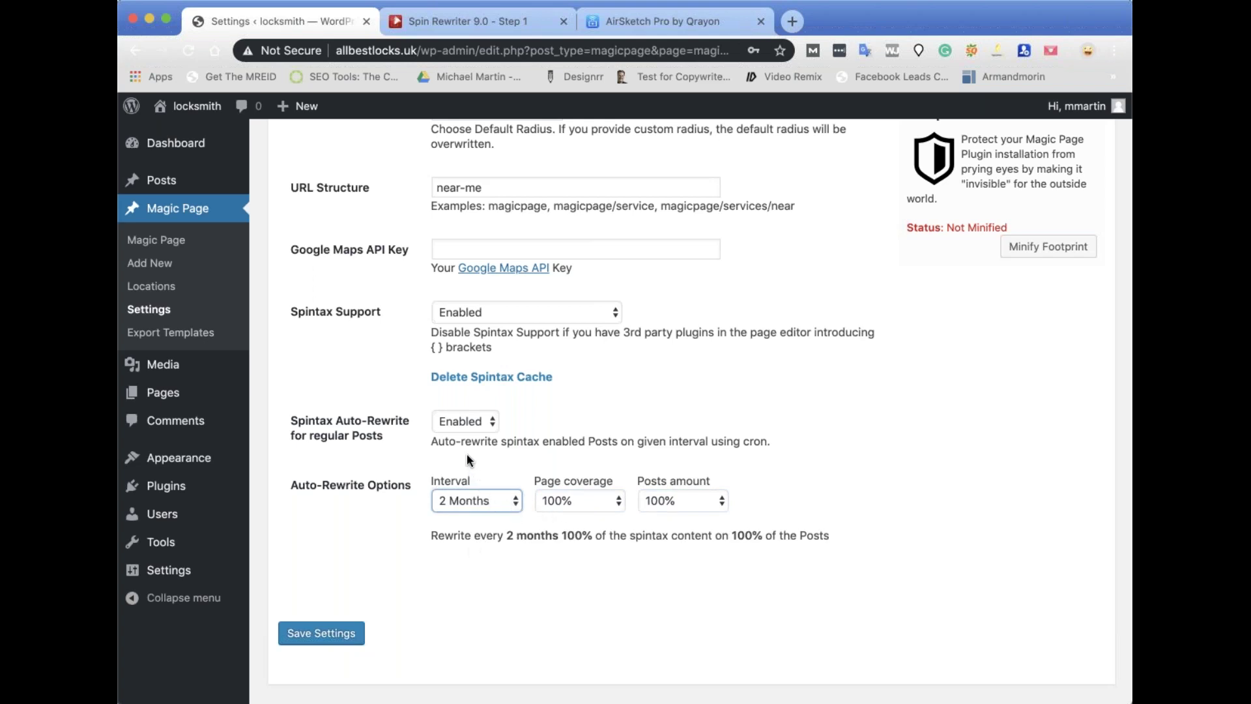
click(483, 456)
click(576, 497)
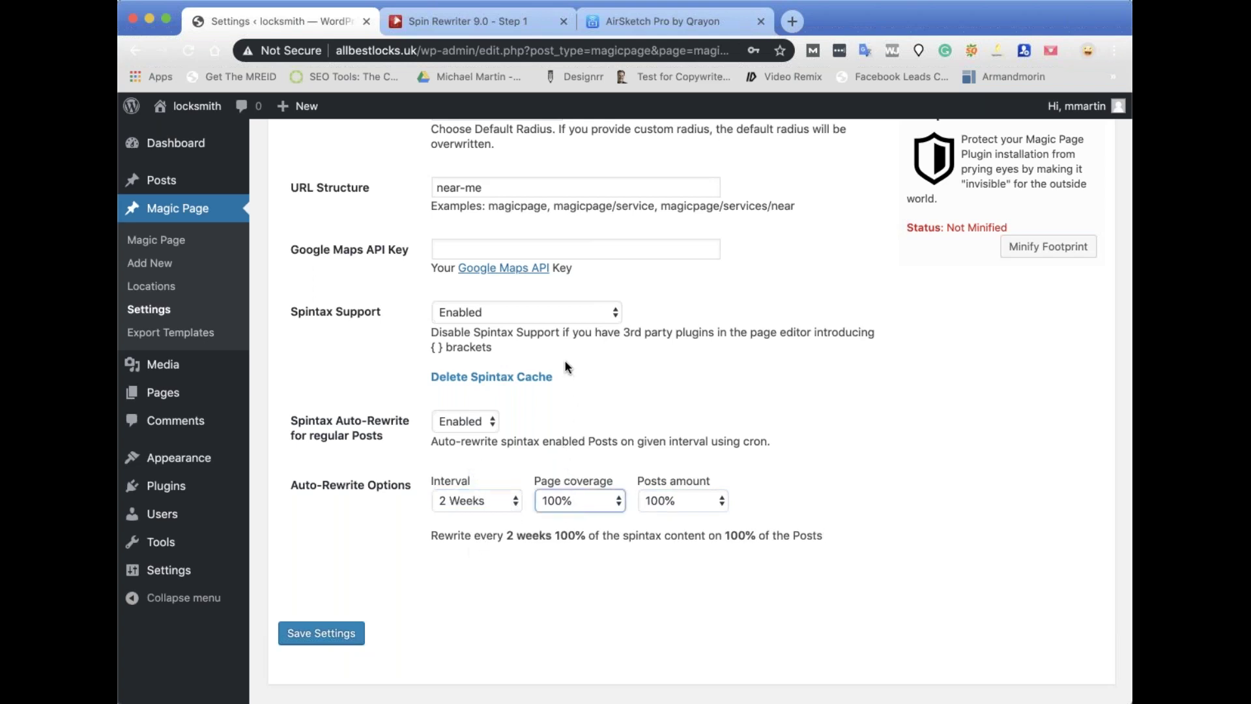
click(590, 503)
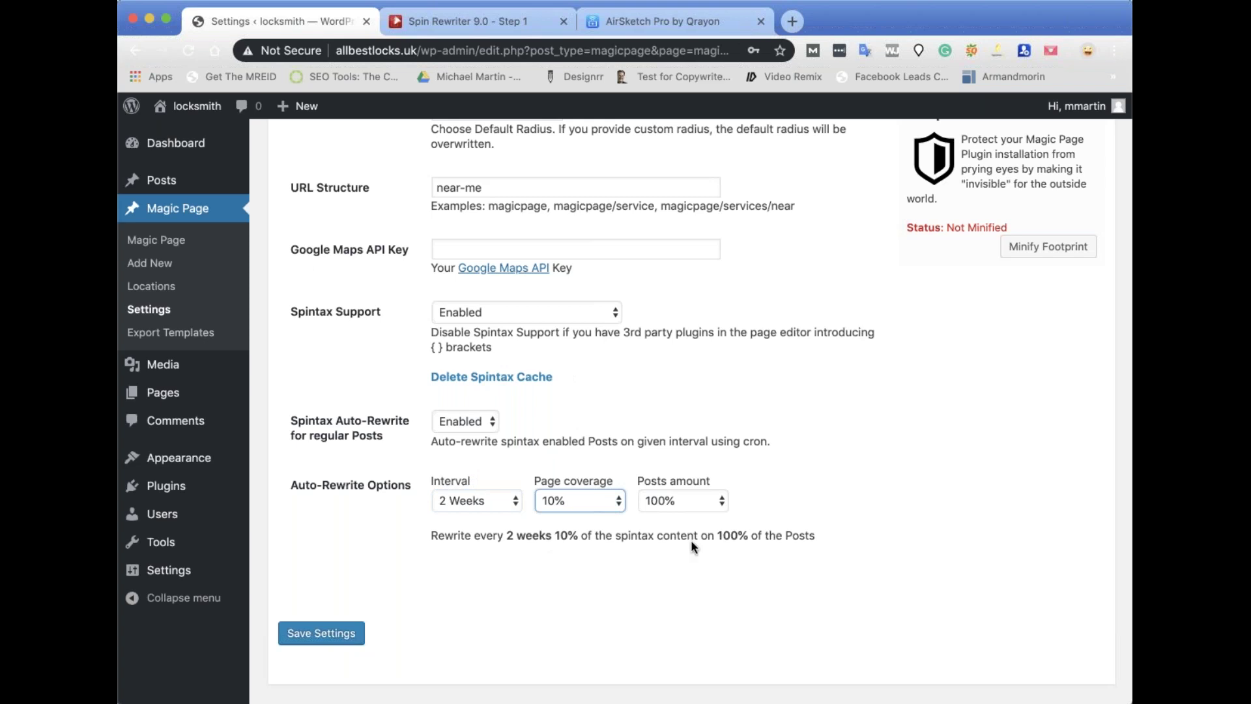
click(704, 508)
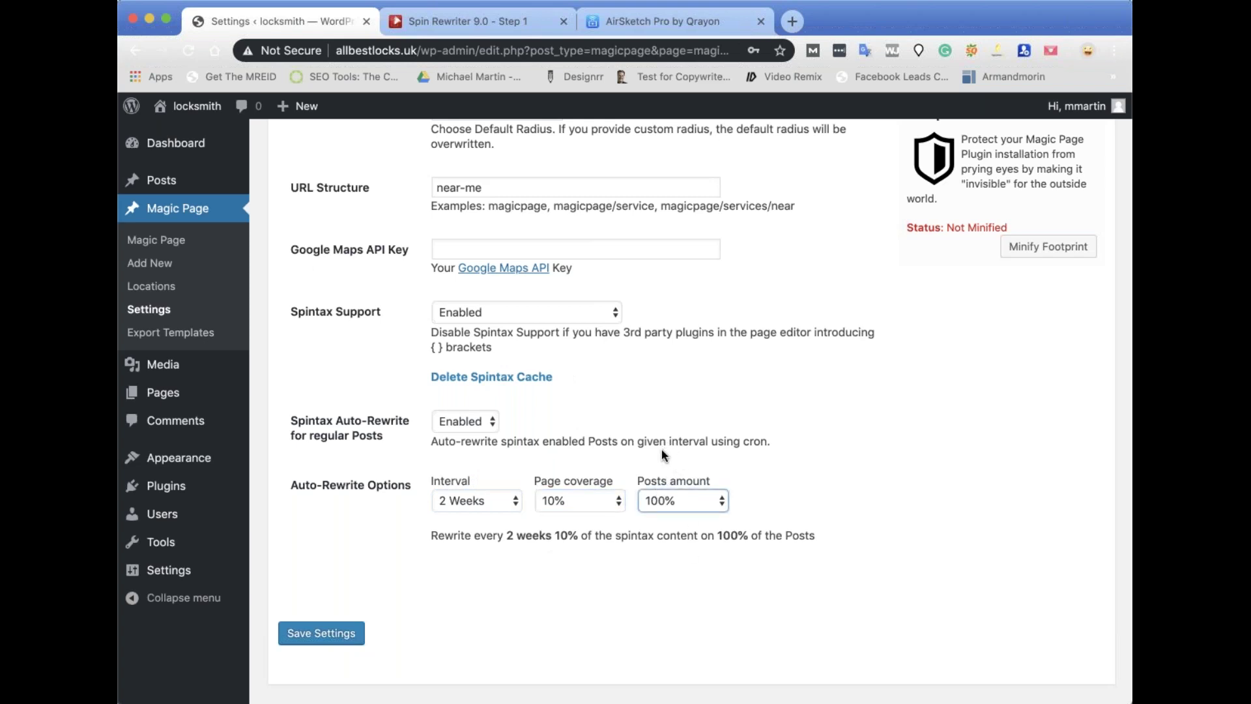
key(7)
click(837, 562)
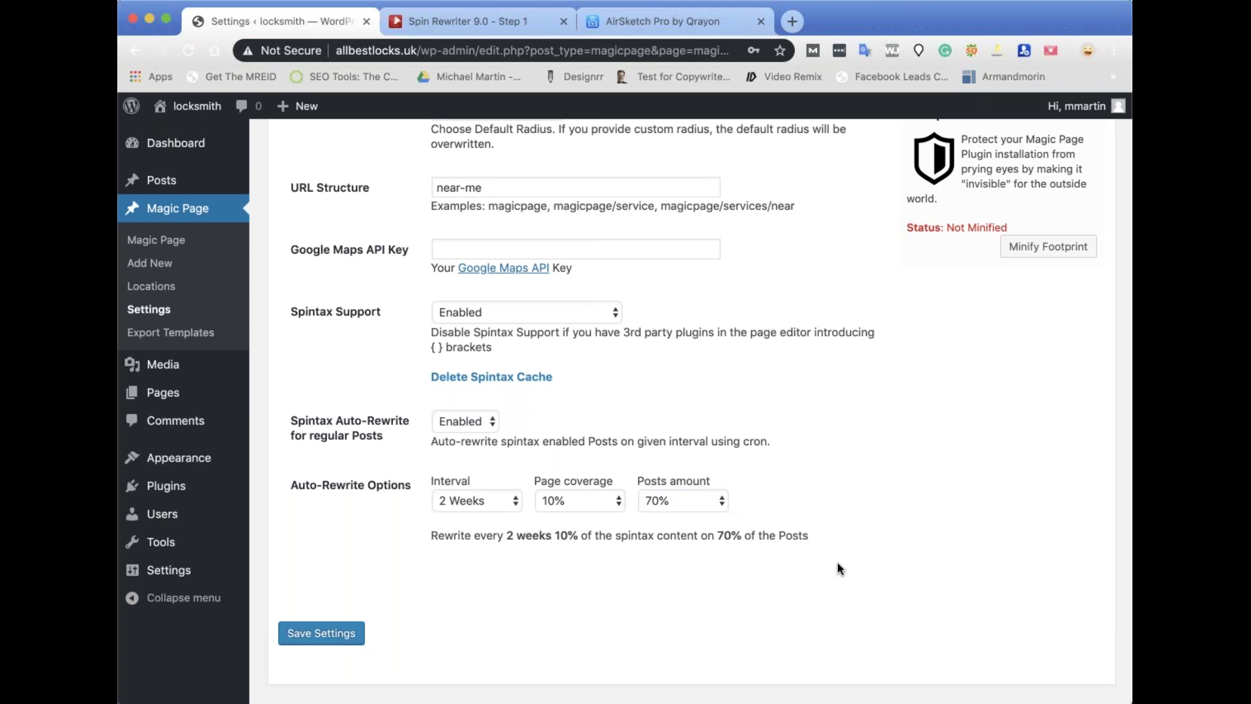
click(321, 634)
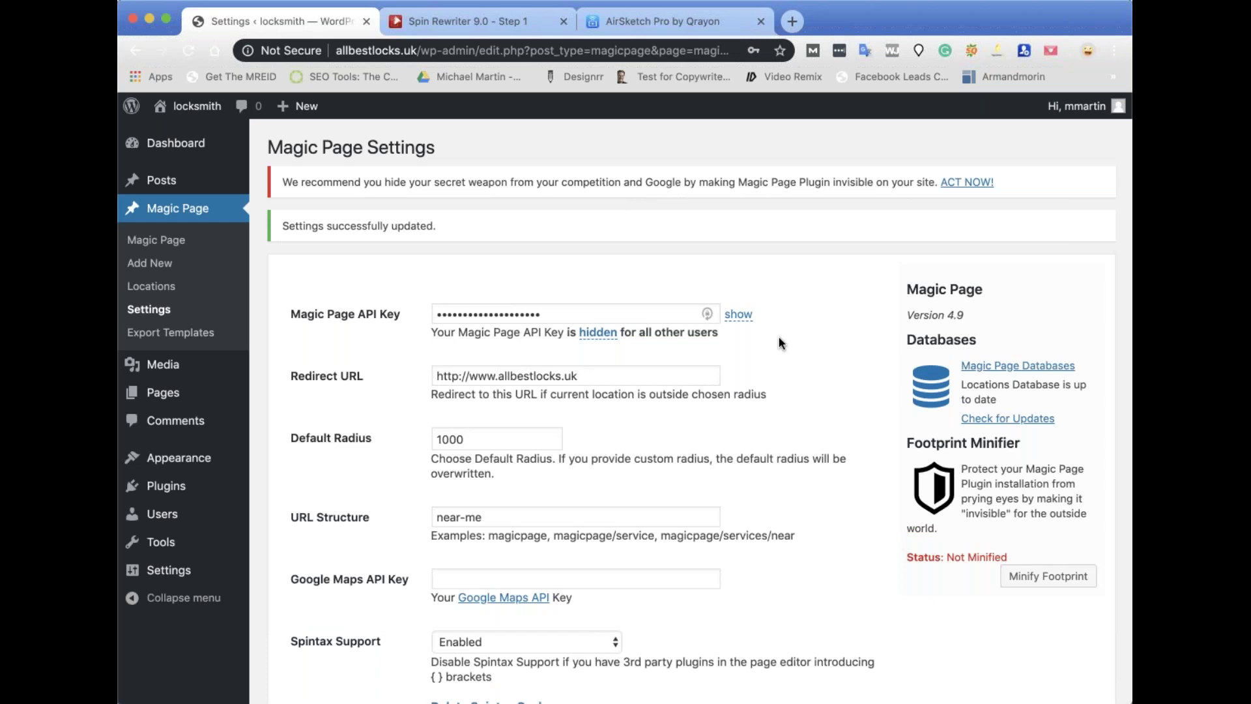
scroll(683, 272, down, 3)
scroll(683, 272, up, 3)
click(1010, 369)
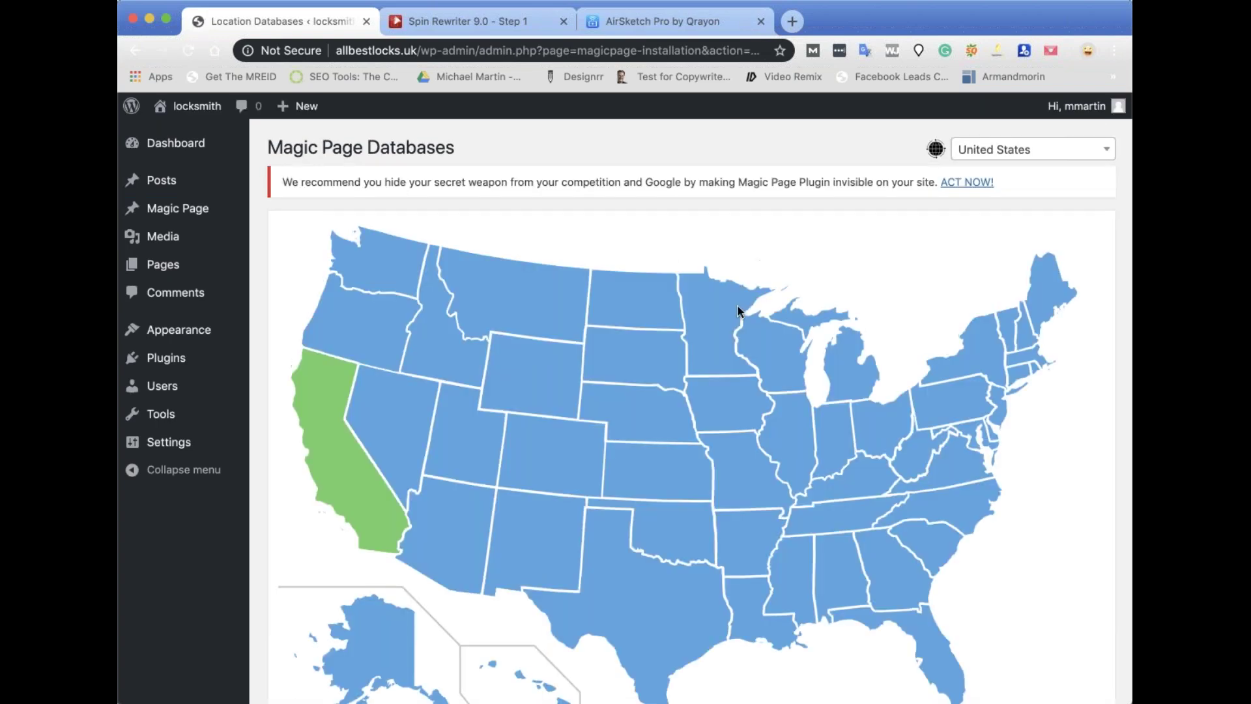
scroll(737, 310, down, 3)
scroll(597, 573, down, 10)
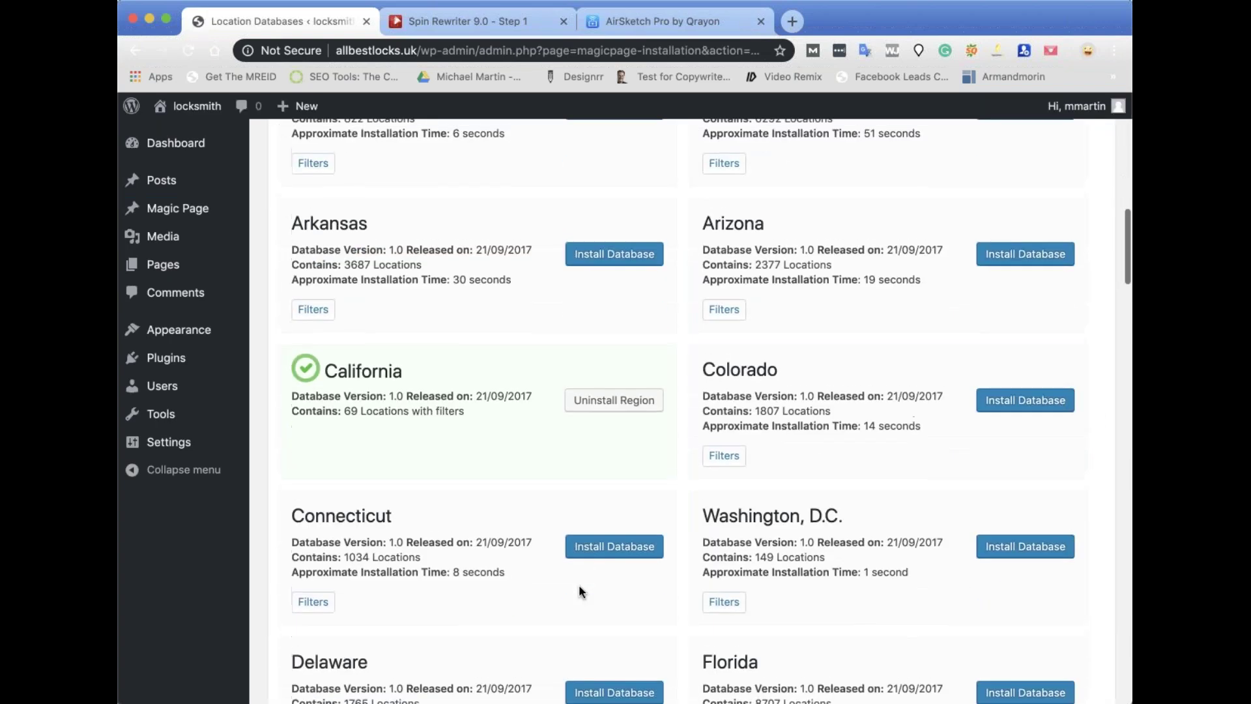
scroll(642, 546, up, 20)
scroll(643, 550, down, 1)
click(1036, 149)
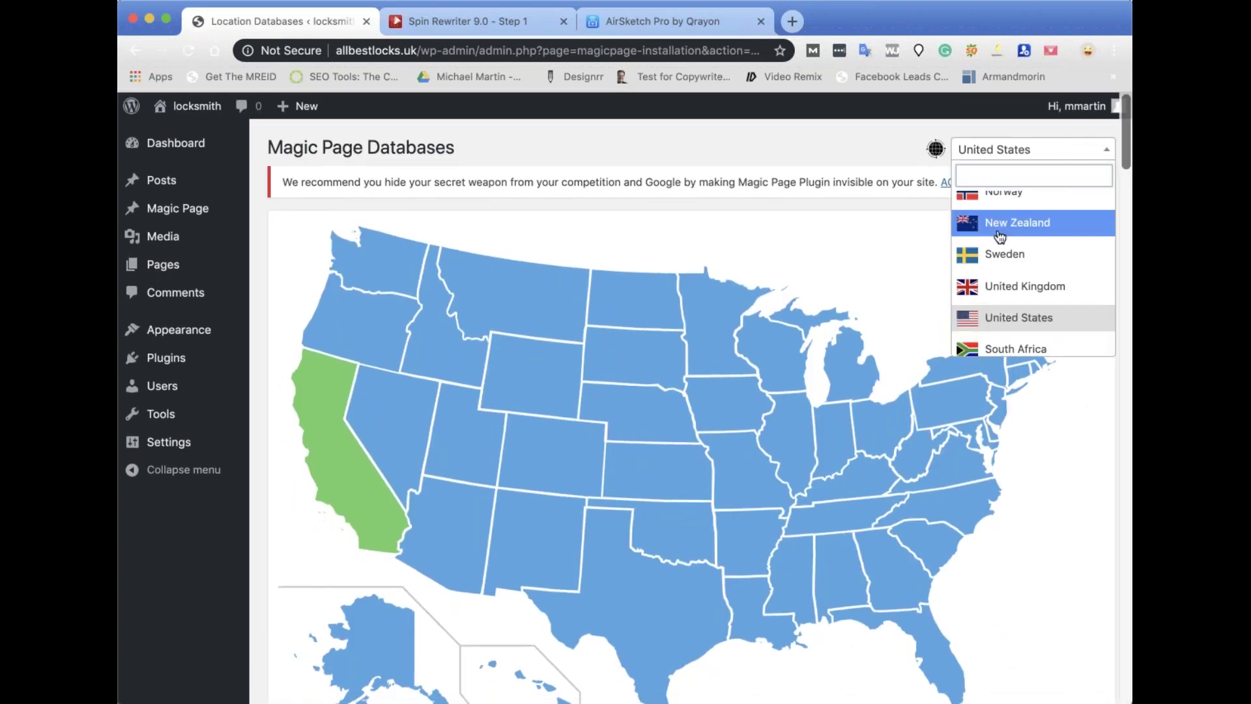
click(995, 253)
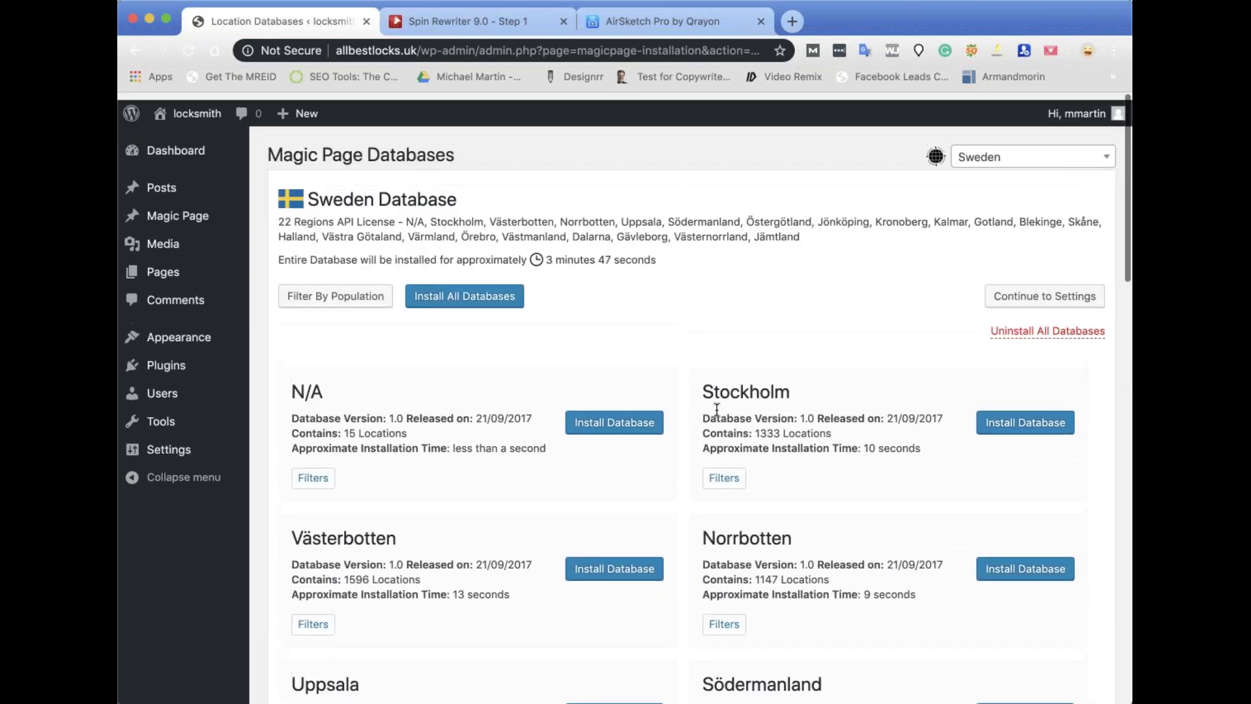
click(1067, 162)
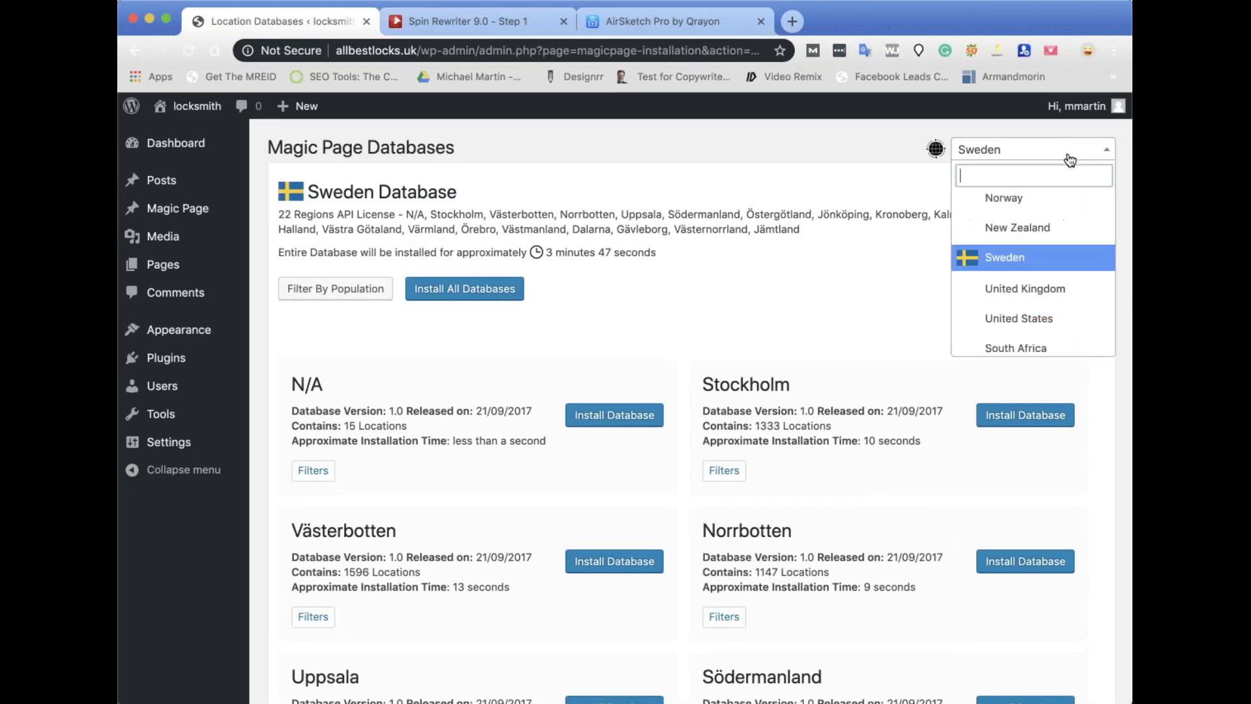
click(995, 324)
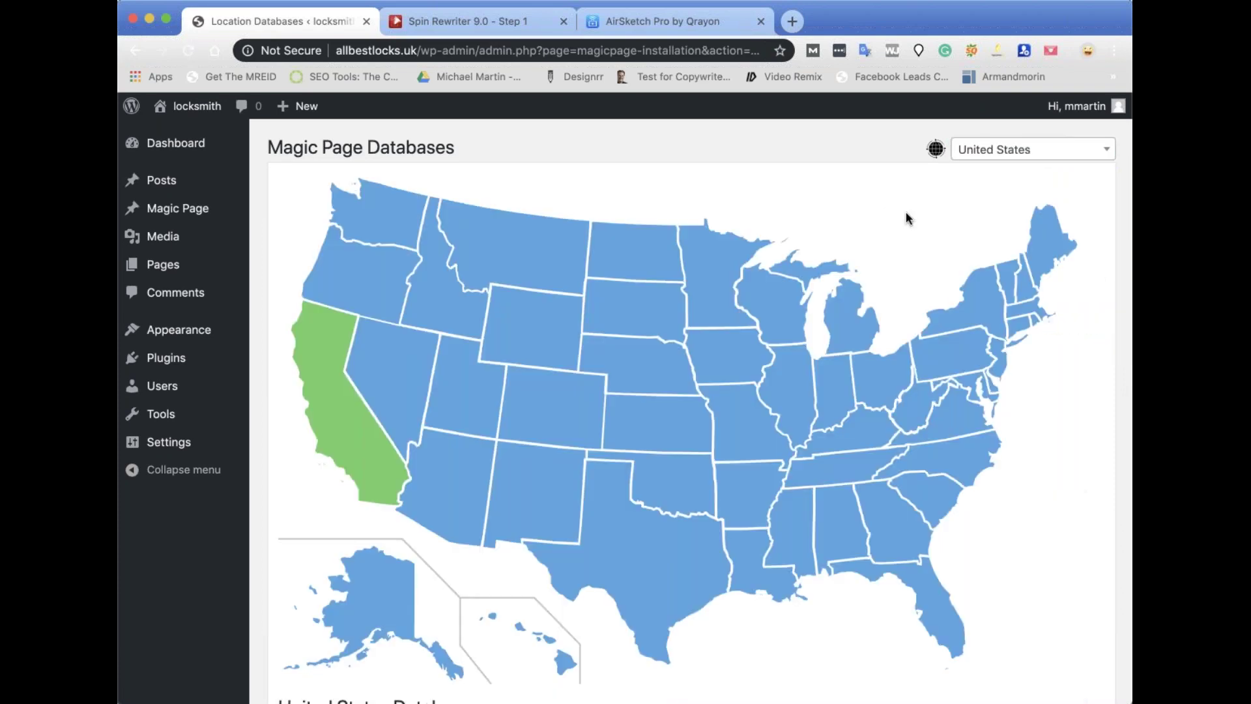
scroll(722, 417, down, 3)
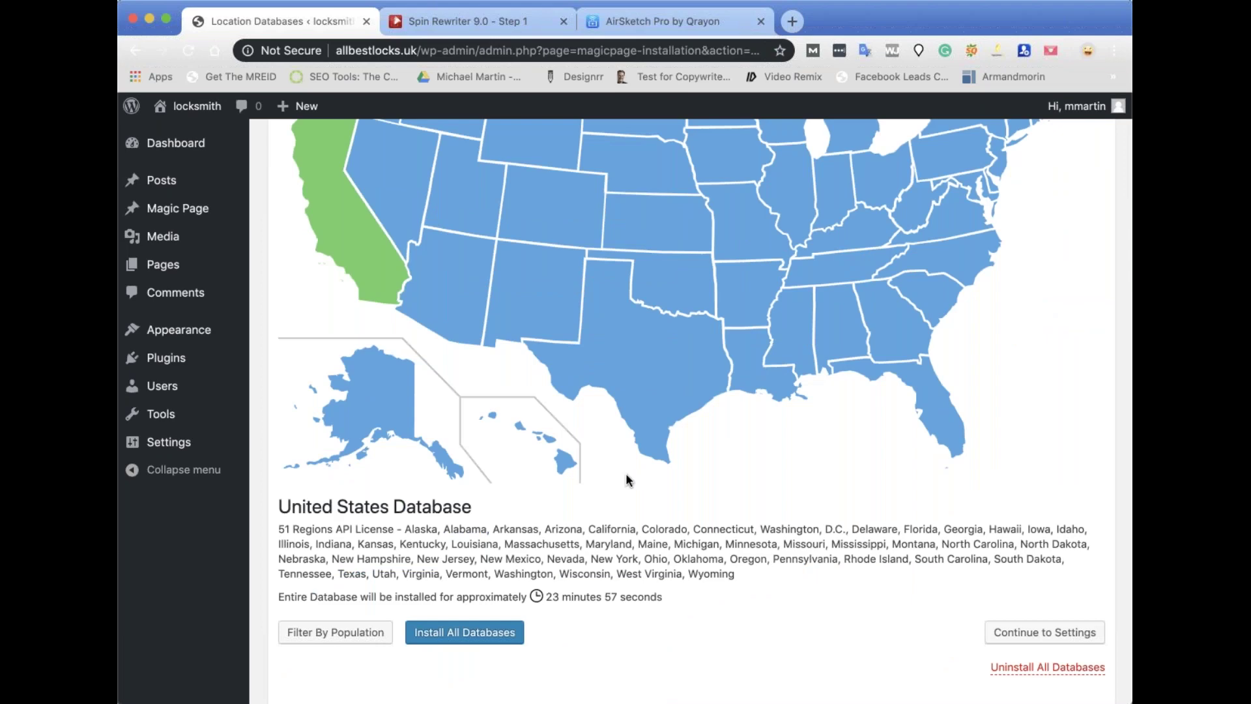
scroll(625, 480, down, 8)
scroll(626, 480, up, 11)
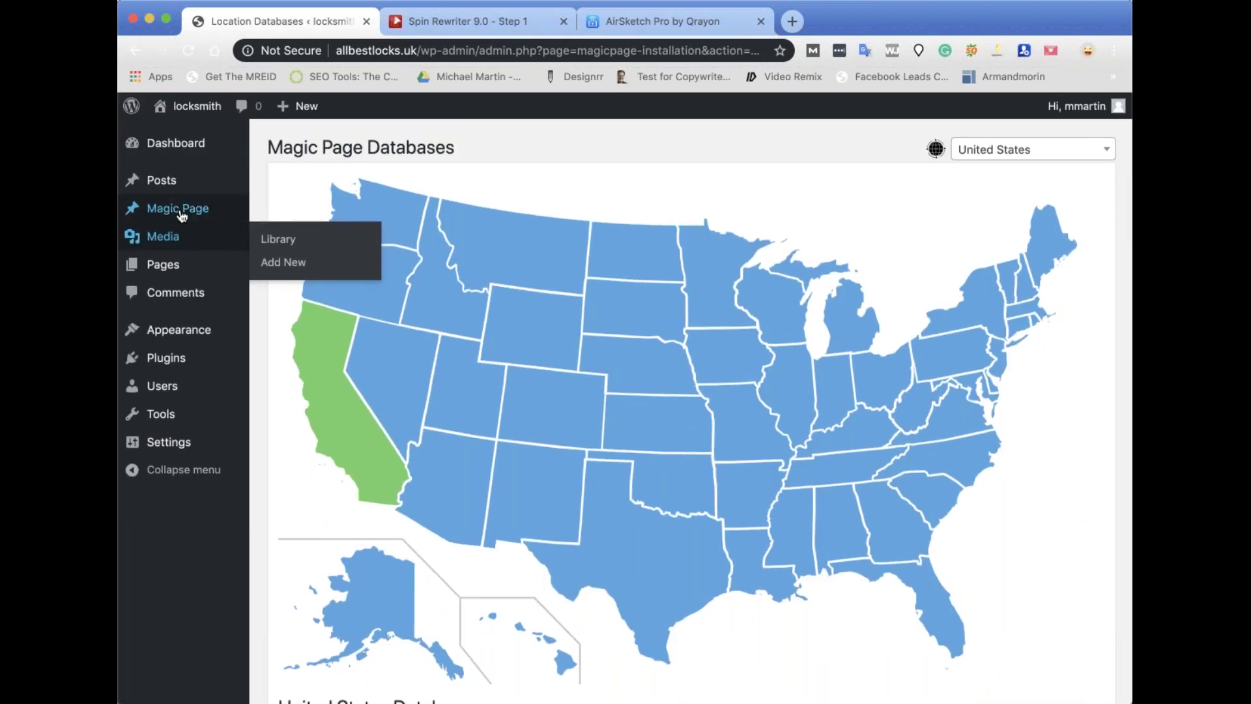
mouse_move(182, 216)
click(279, 282)
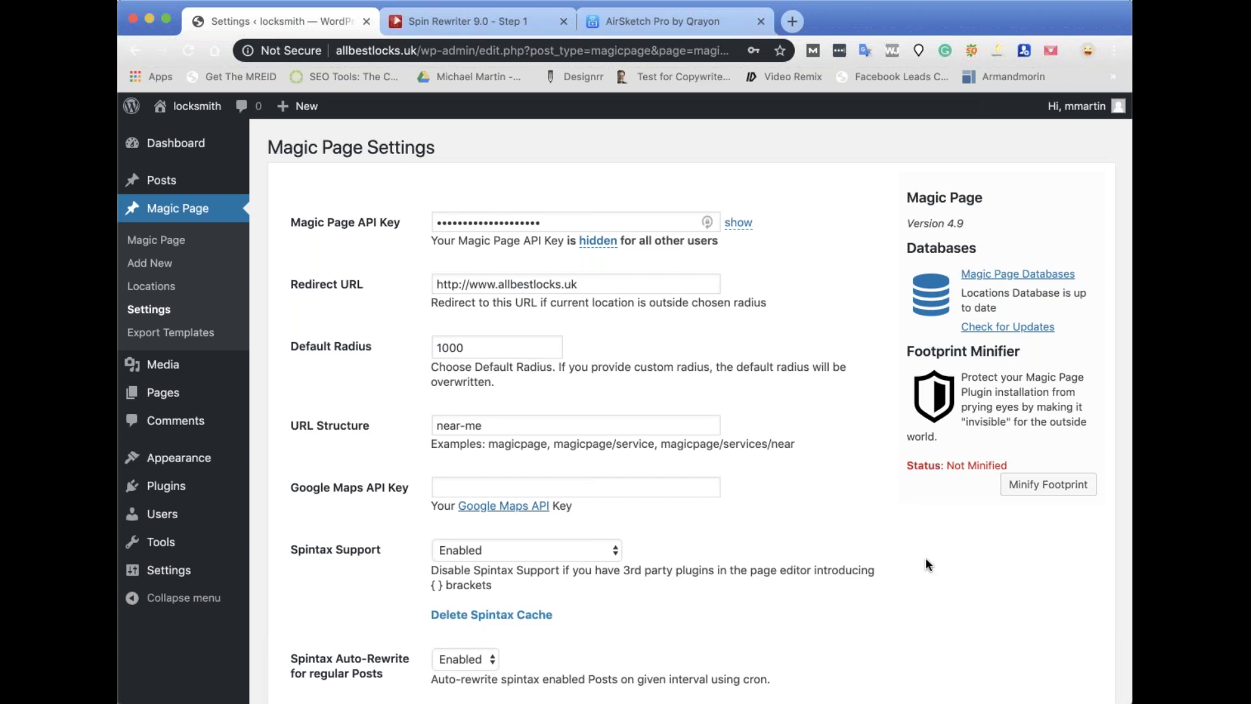
Start the Minify Footprint process and get past the folder permissions check.
click(1016, 484)
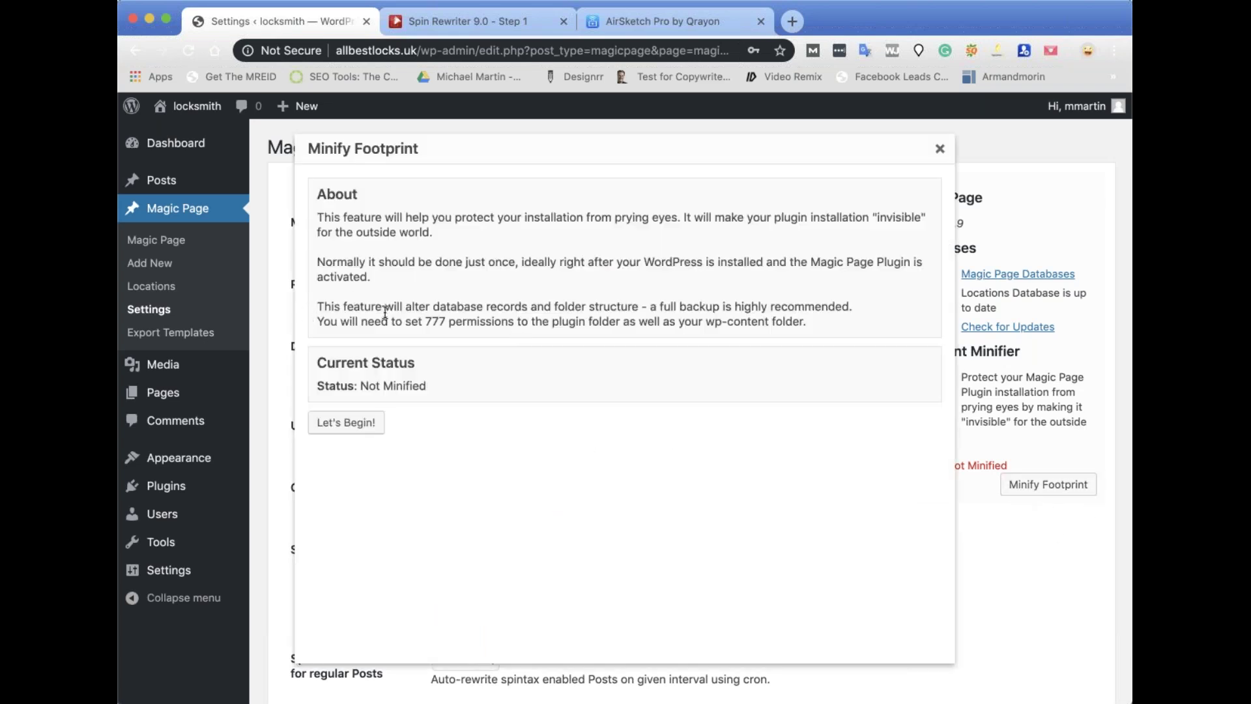
drag(424, 321, 511, 329)
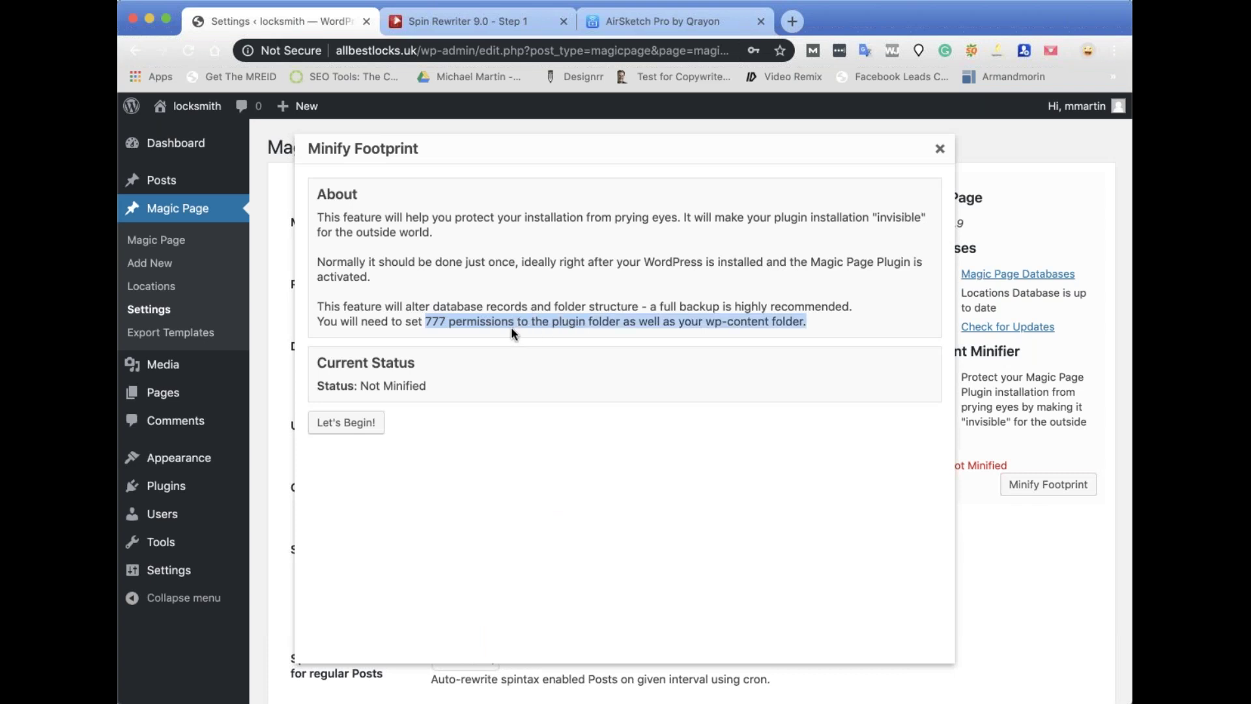
click(353, 434)
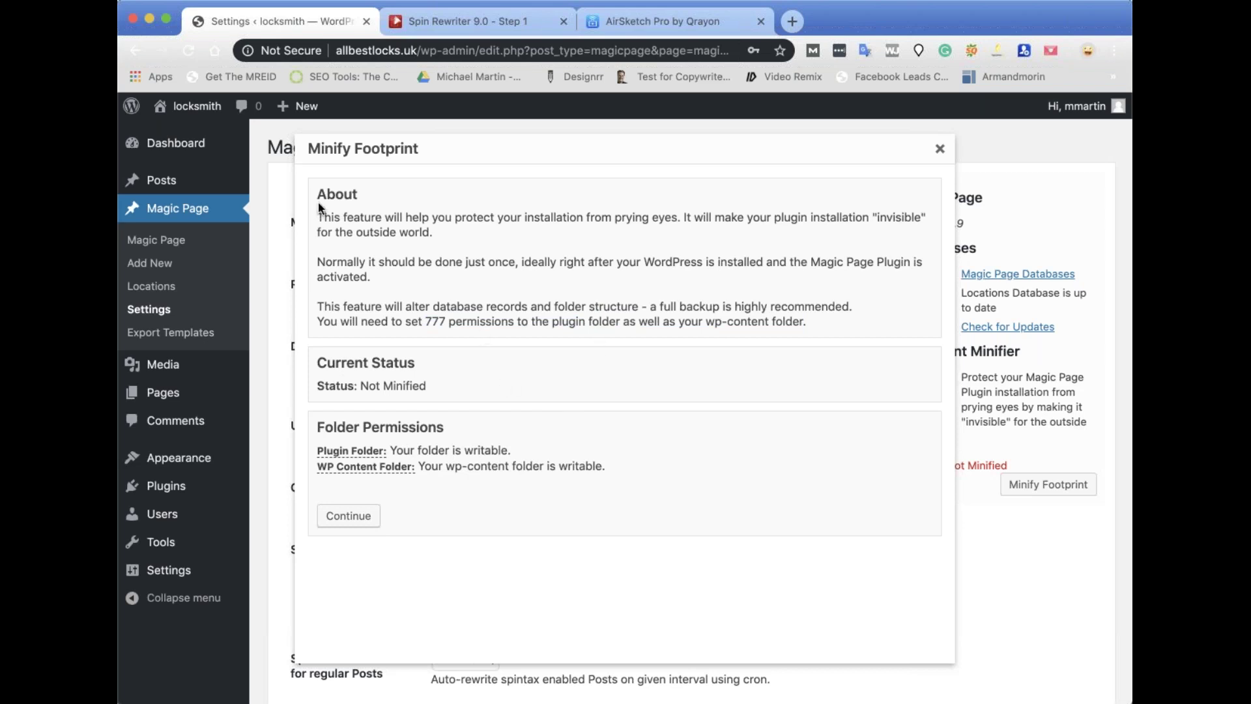
drag(319, 197, 788, 364)
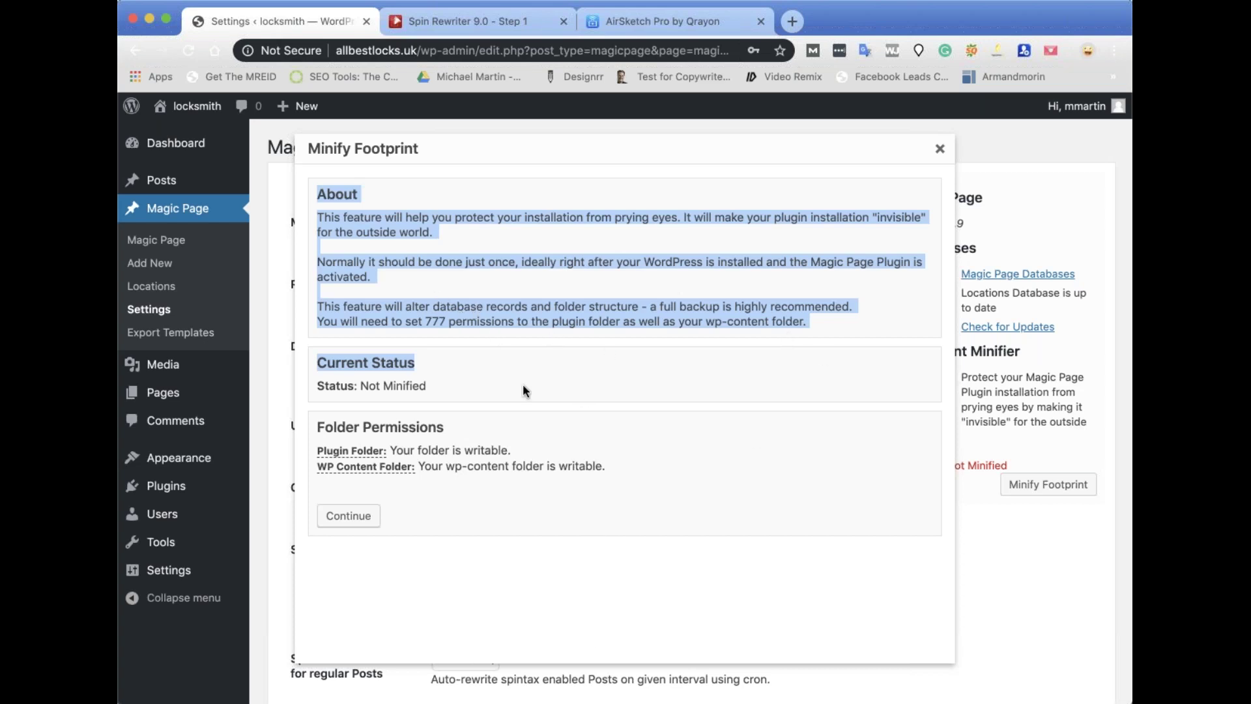
click(363, 518)
scroll(576, 511, down, 3)
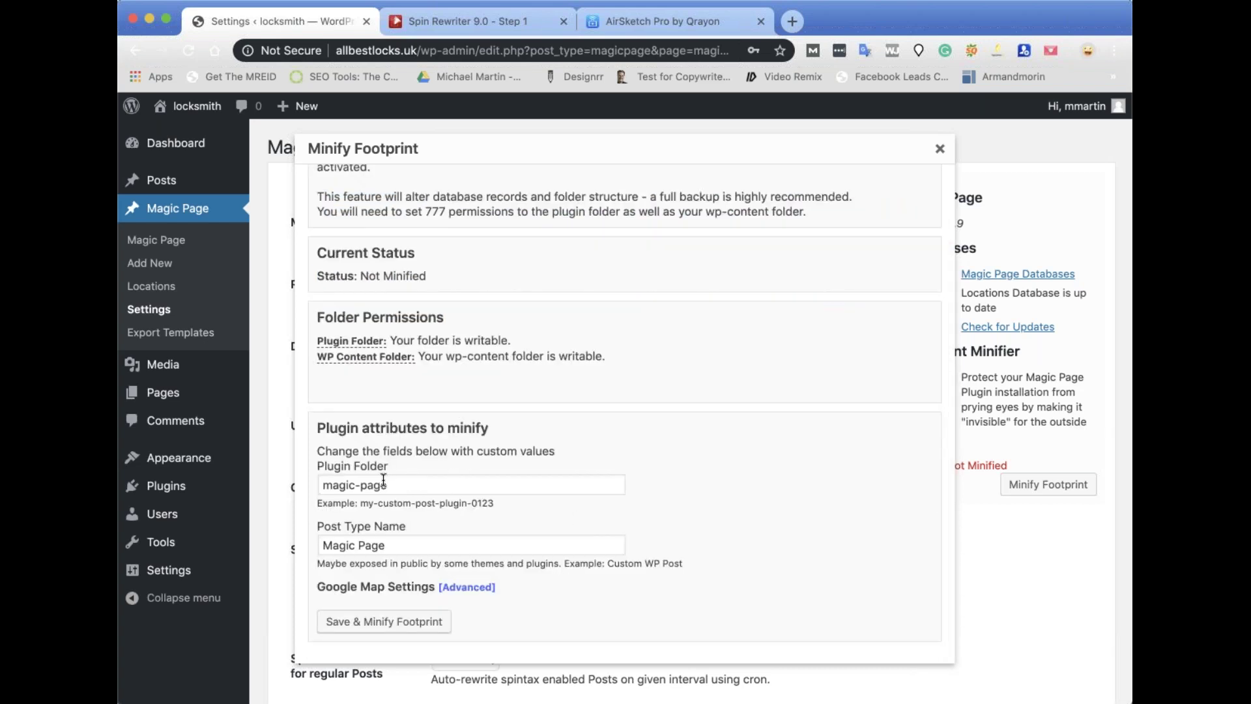
Rename the plugin folder to super-lock and the post type to Lock Master, then save and minify.
double_click(330, 485)
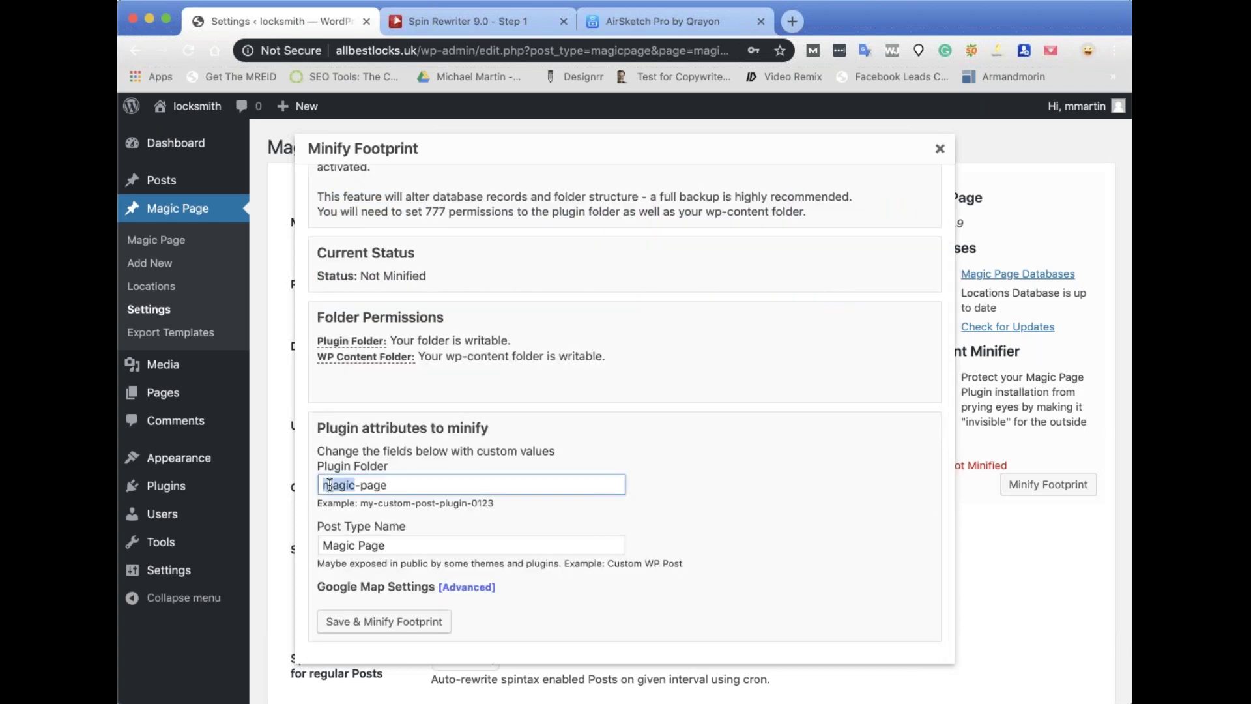
text(super)
double_click(369, 486)
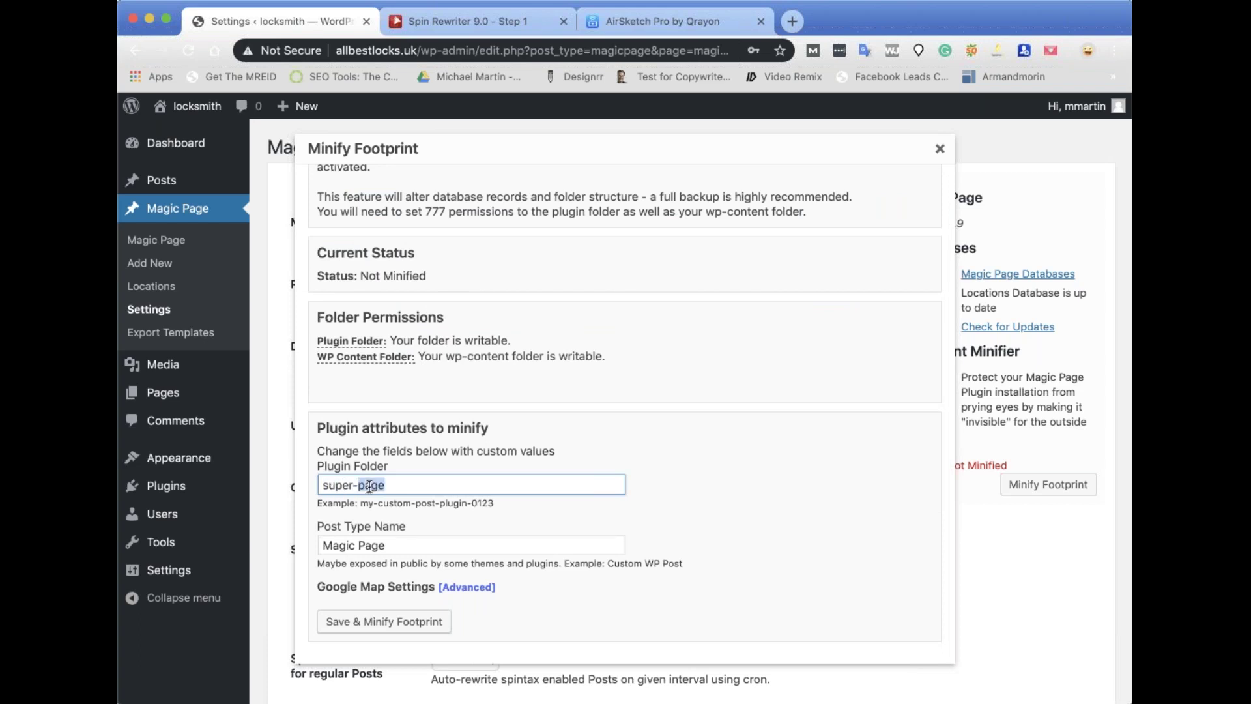
text(lock)
triple_click(363, 540)
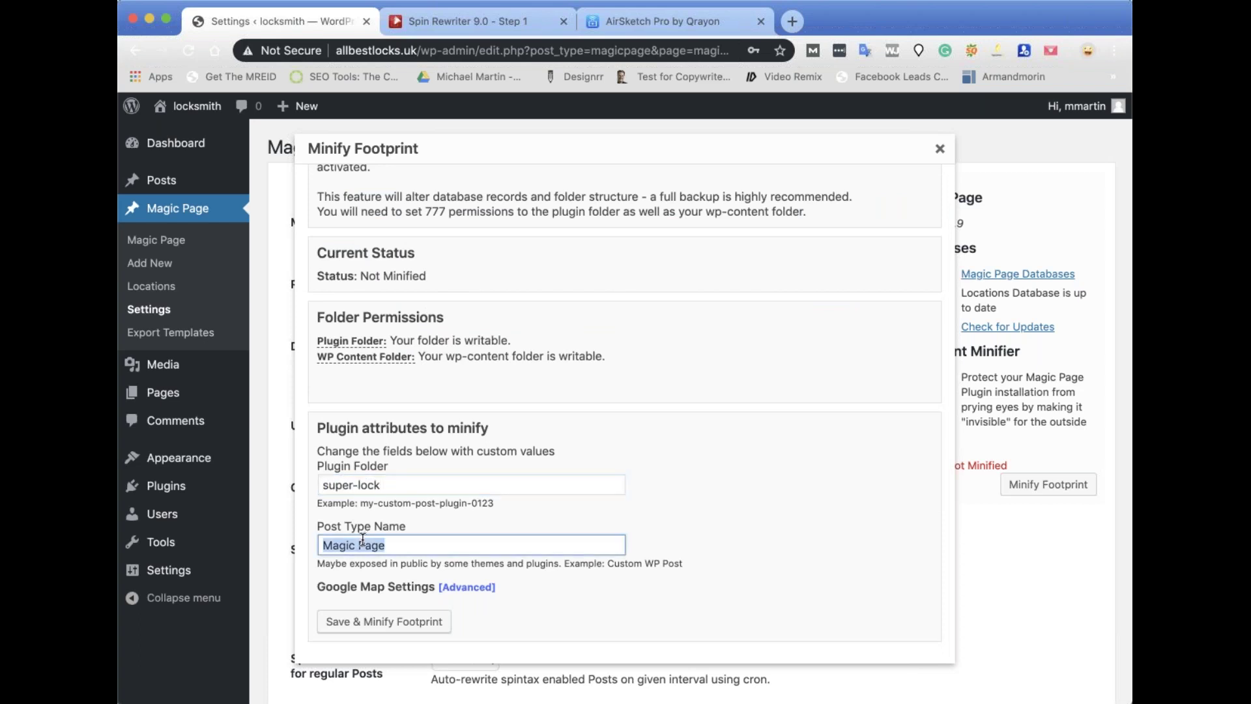
text(Lock Master)
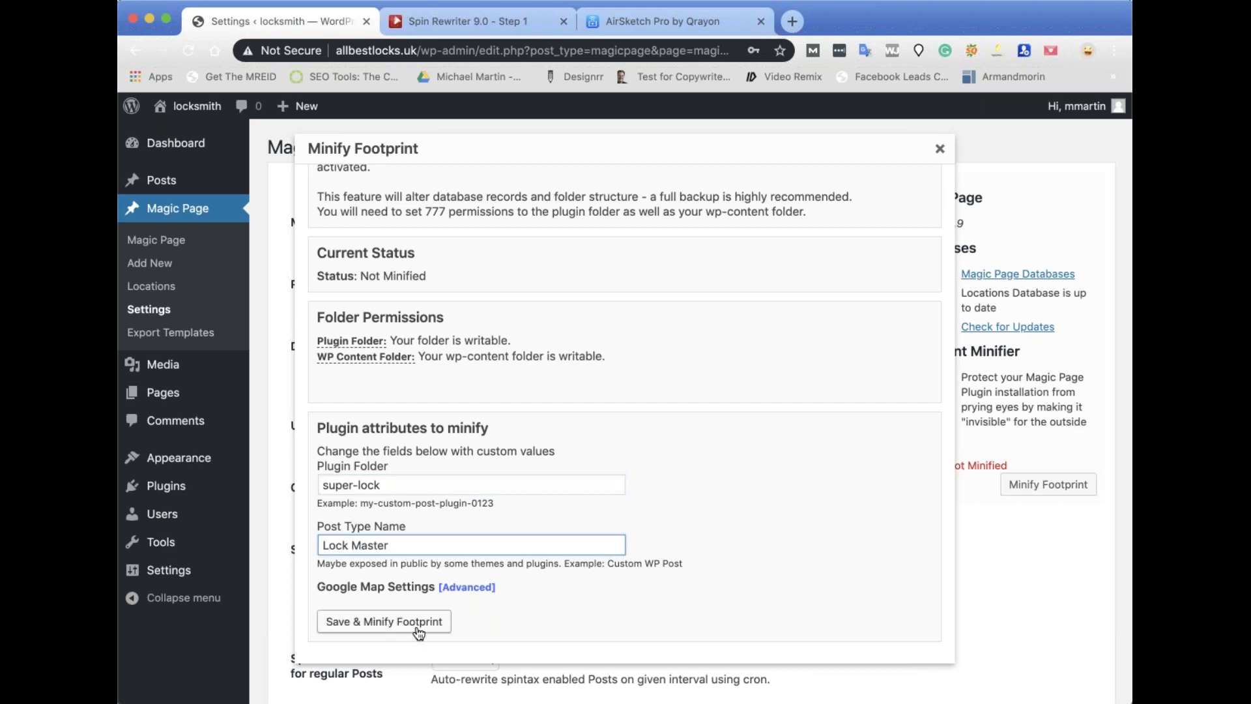
click(389, 623)
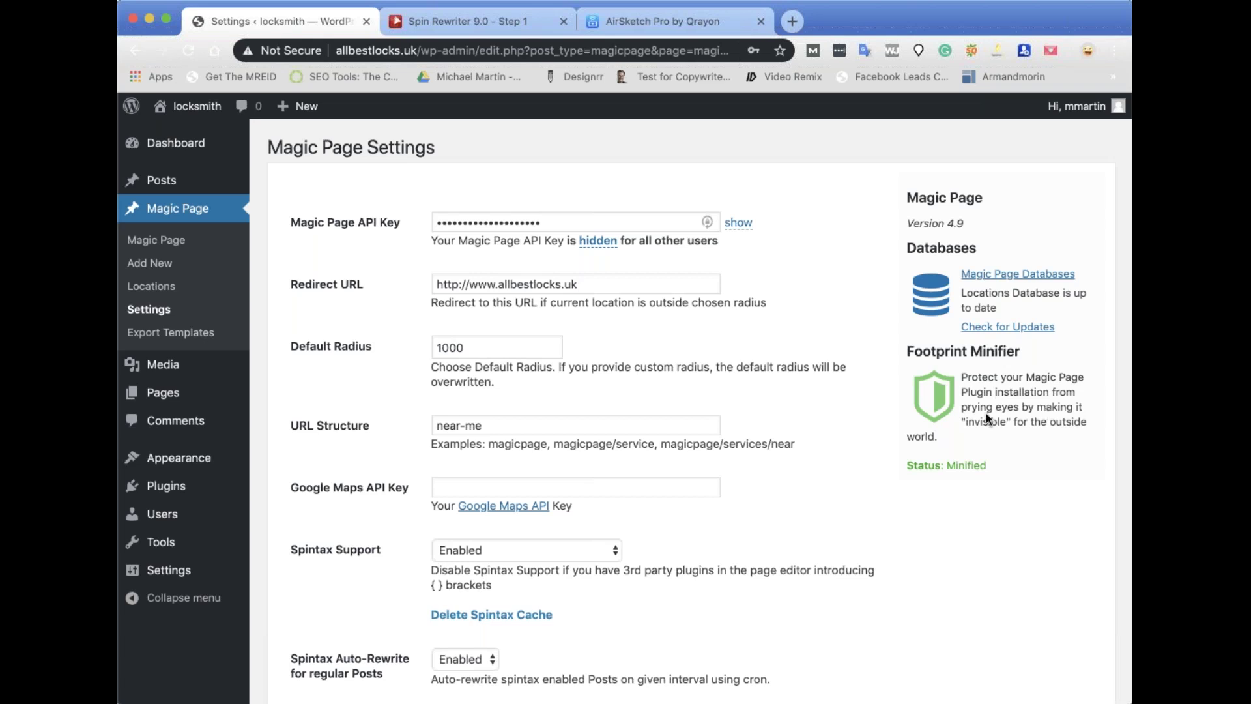
scroll(687, 420, down, 3)
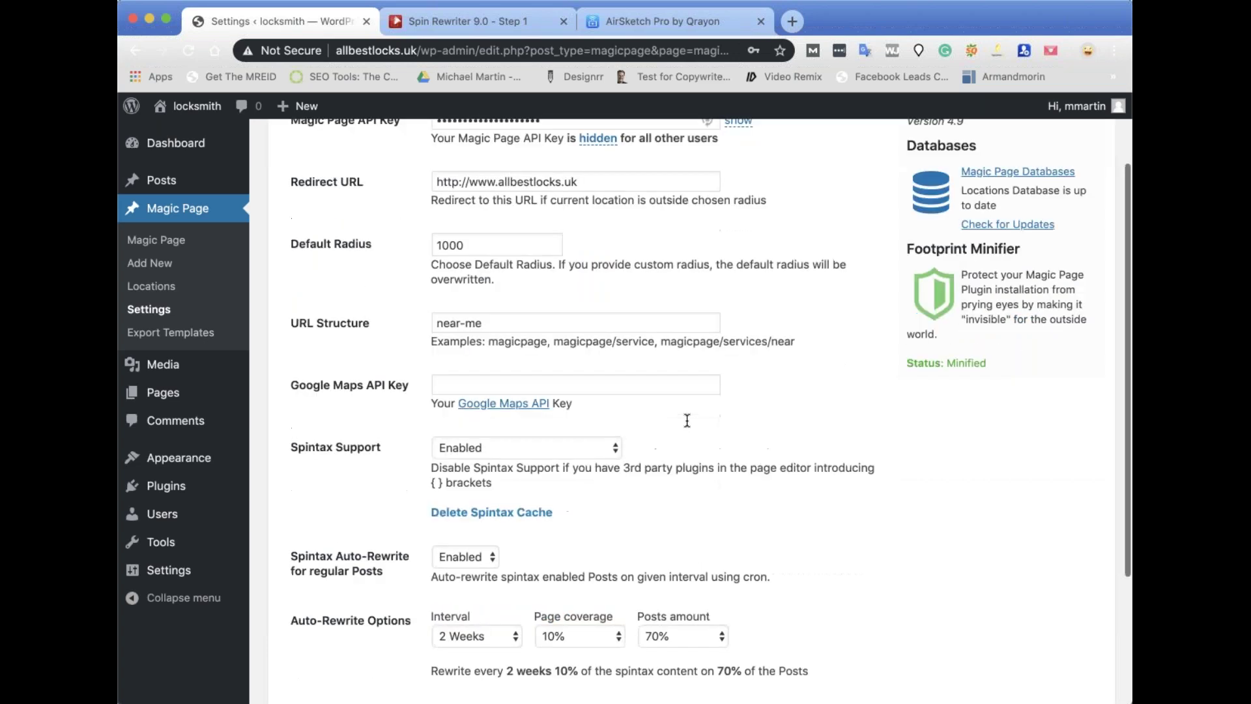
scroll(687, 421, down, 5)
Save the Magic Page settings and review the Locations list's 69 items, starting with Anaheim.
click(331, 583)
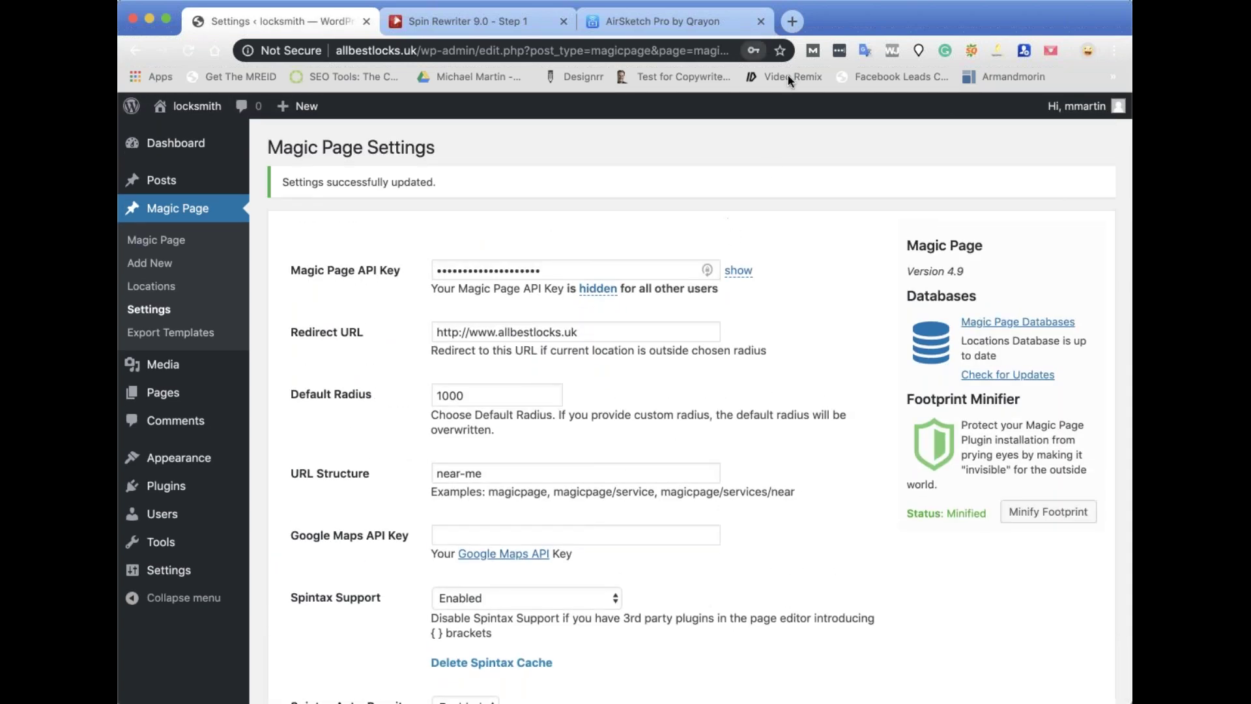
click(153, 290)
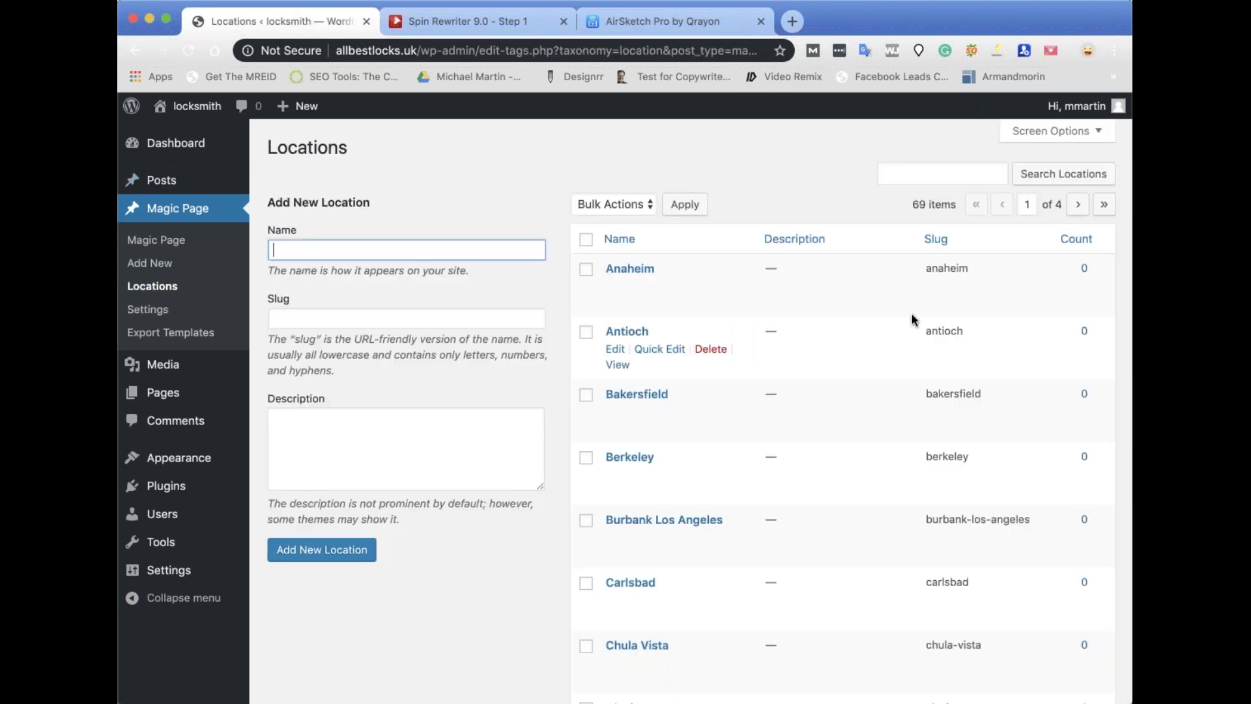
drag(911, 204, 958, 205)
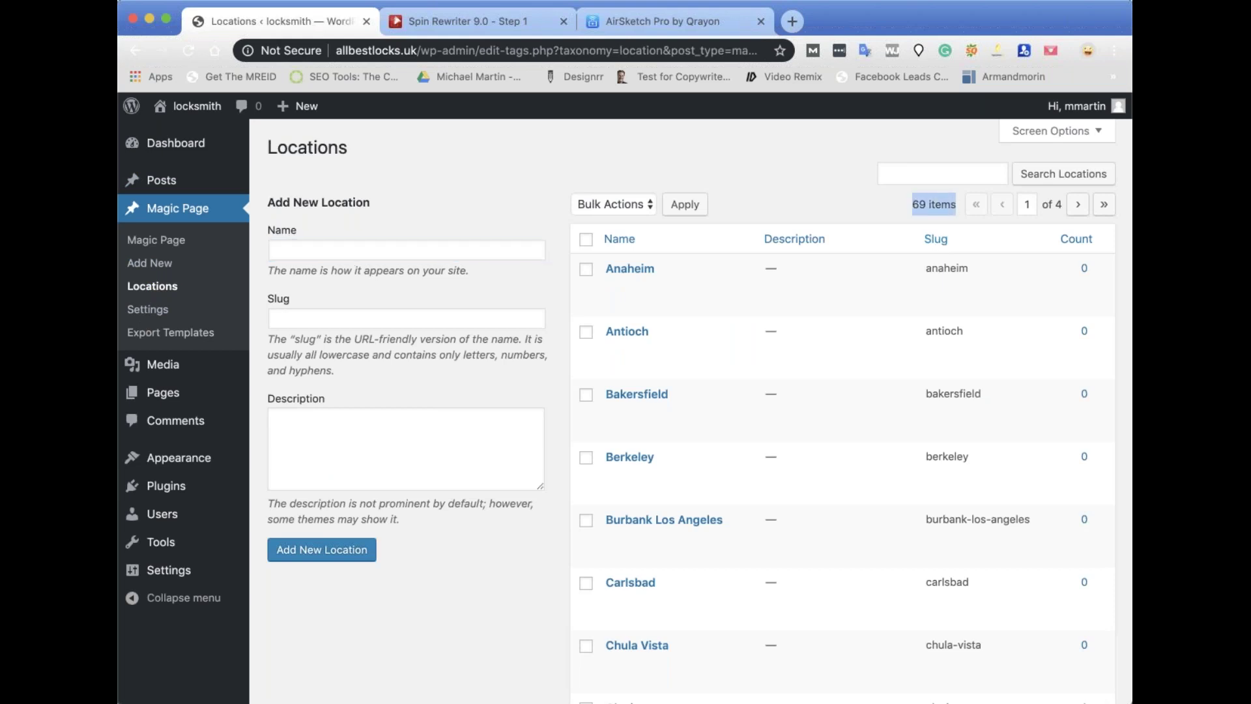
scroll(883, 382, down, 15)
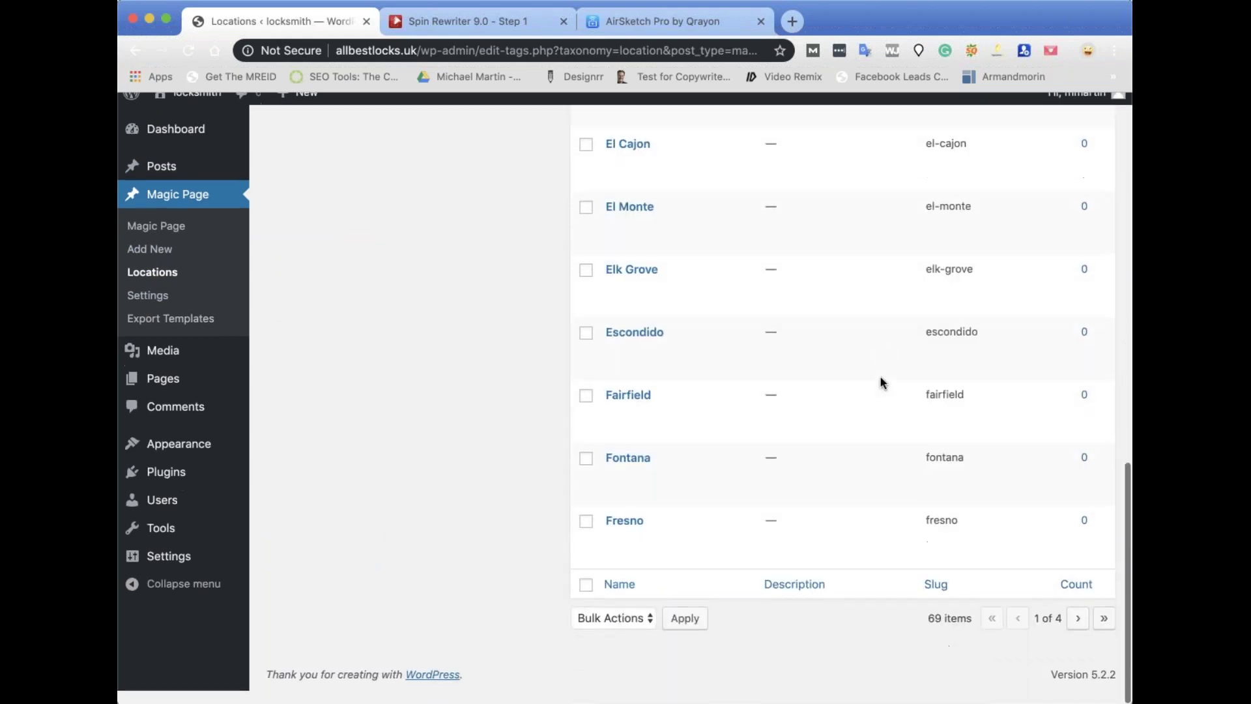
scroll(882, 383, up, 15)
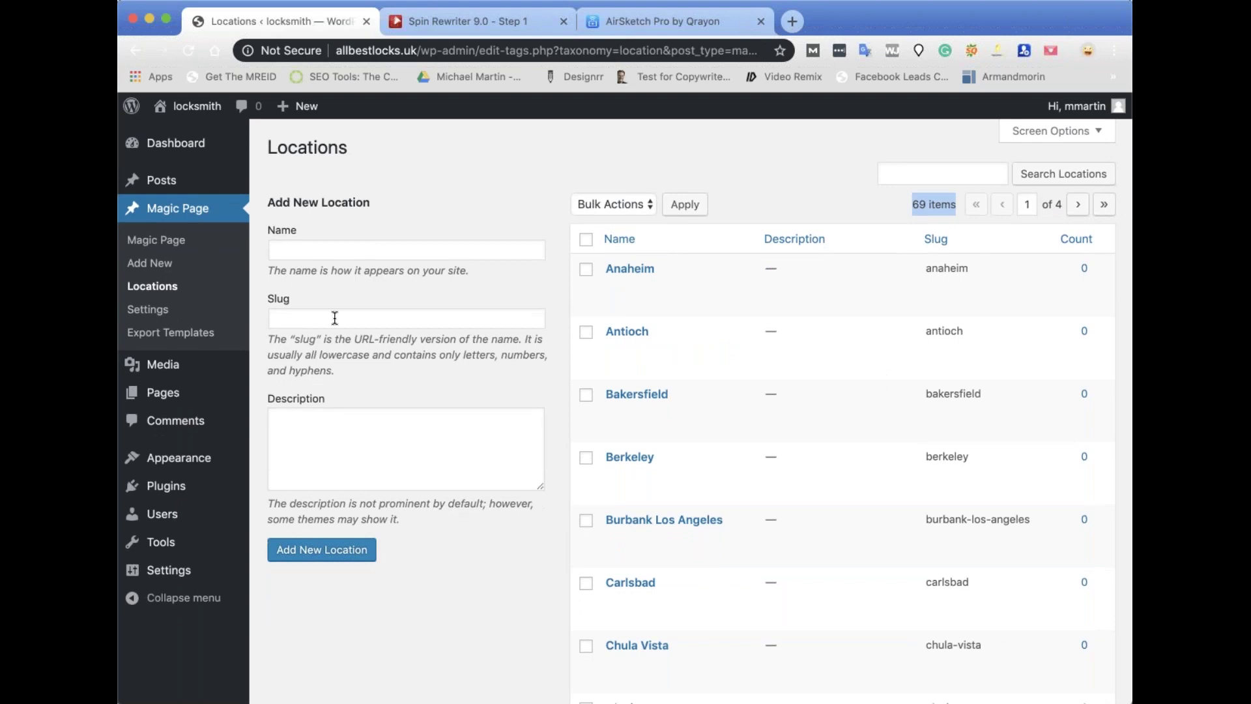
click(289, 250)
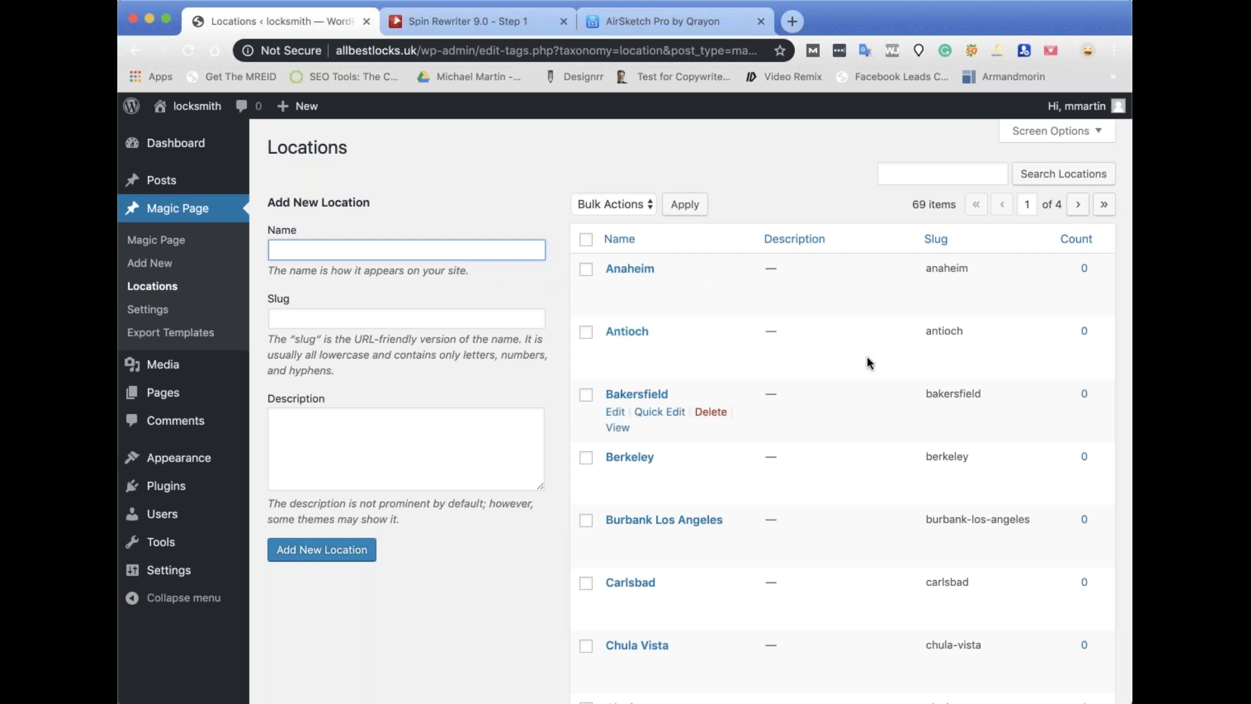
Review Anaheim's coordinates, zip 92825, California, Orange County and United States, then return to Locations.
click(615, 287)
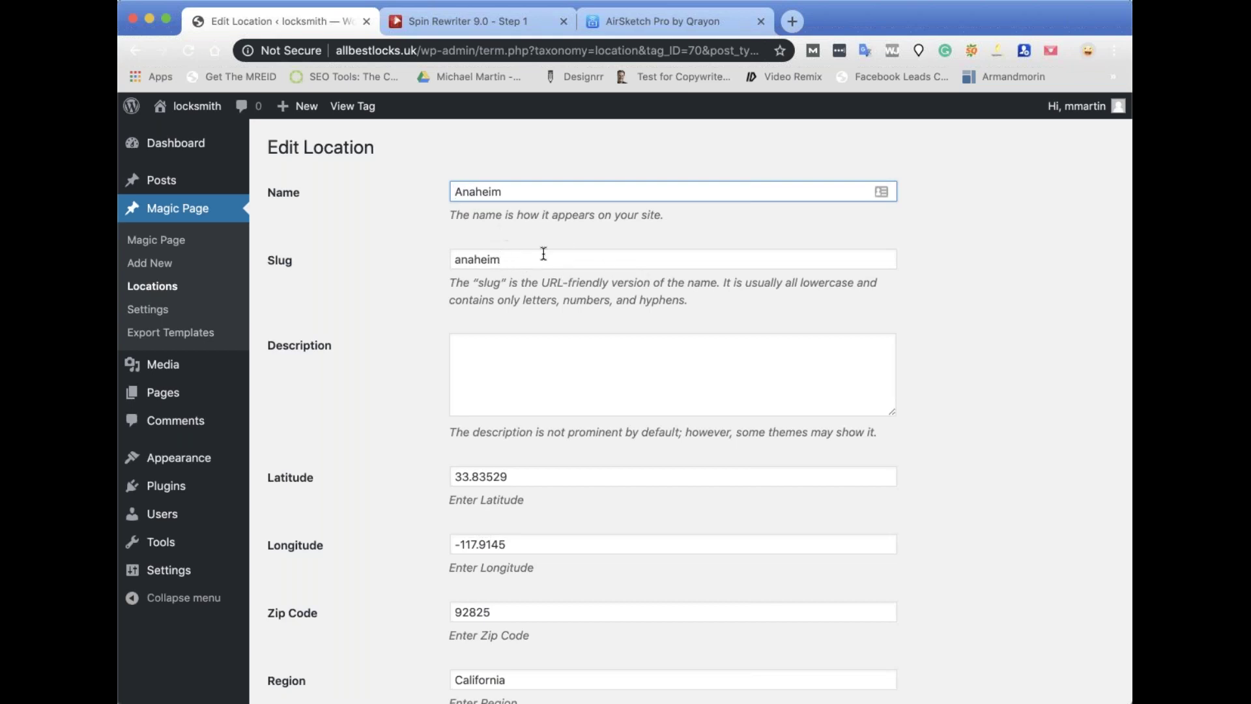
scroll(466, 327, down, 2)
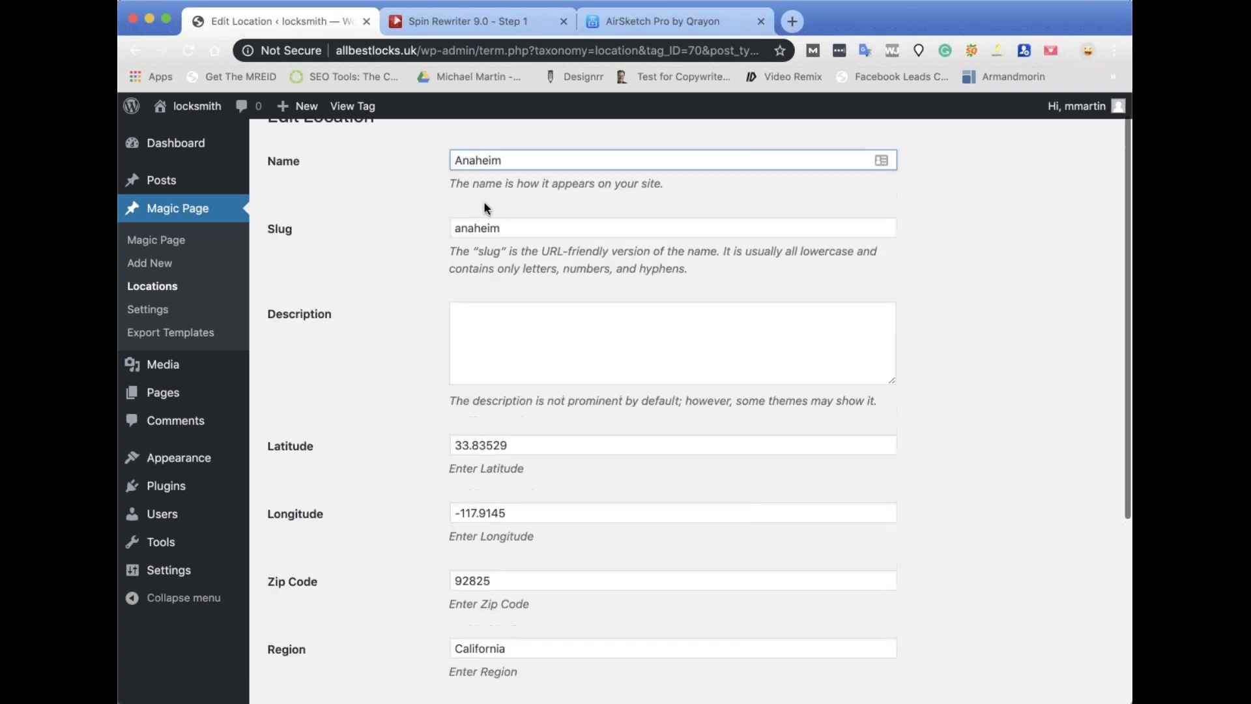
scroll(436, 370, down, 3)
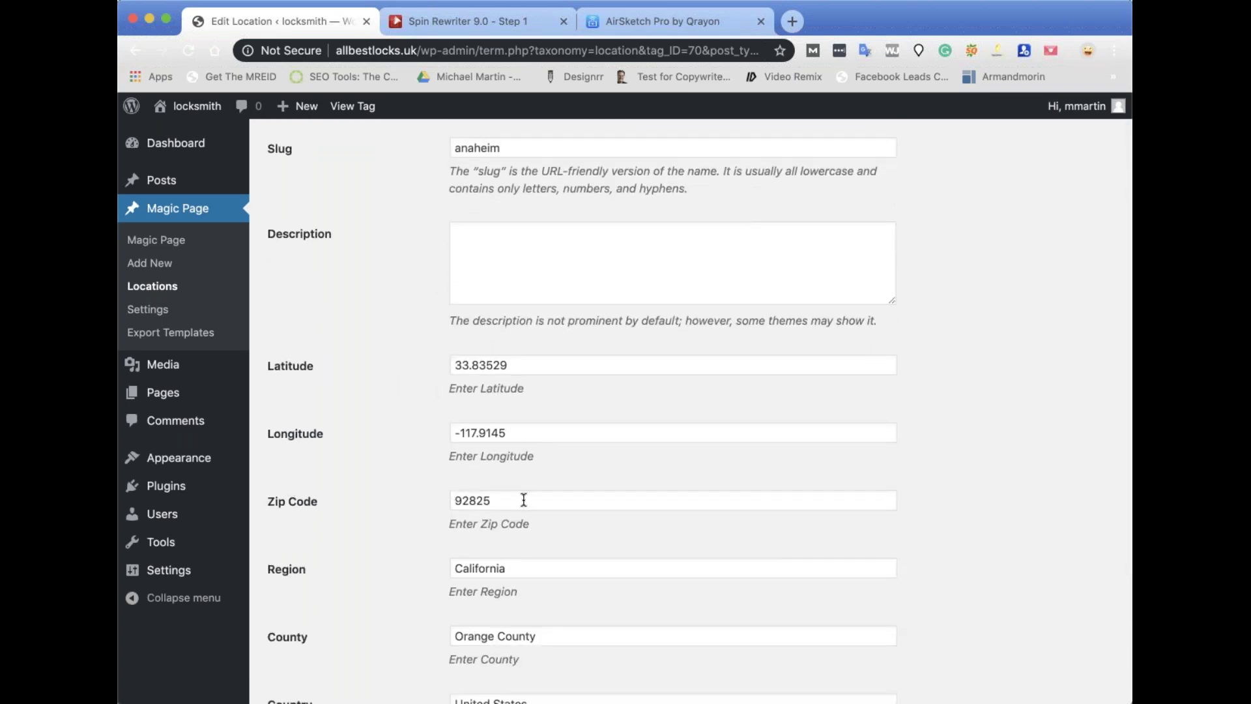
scroll(515, 560, down, 3)
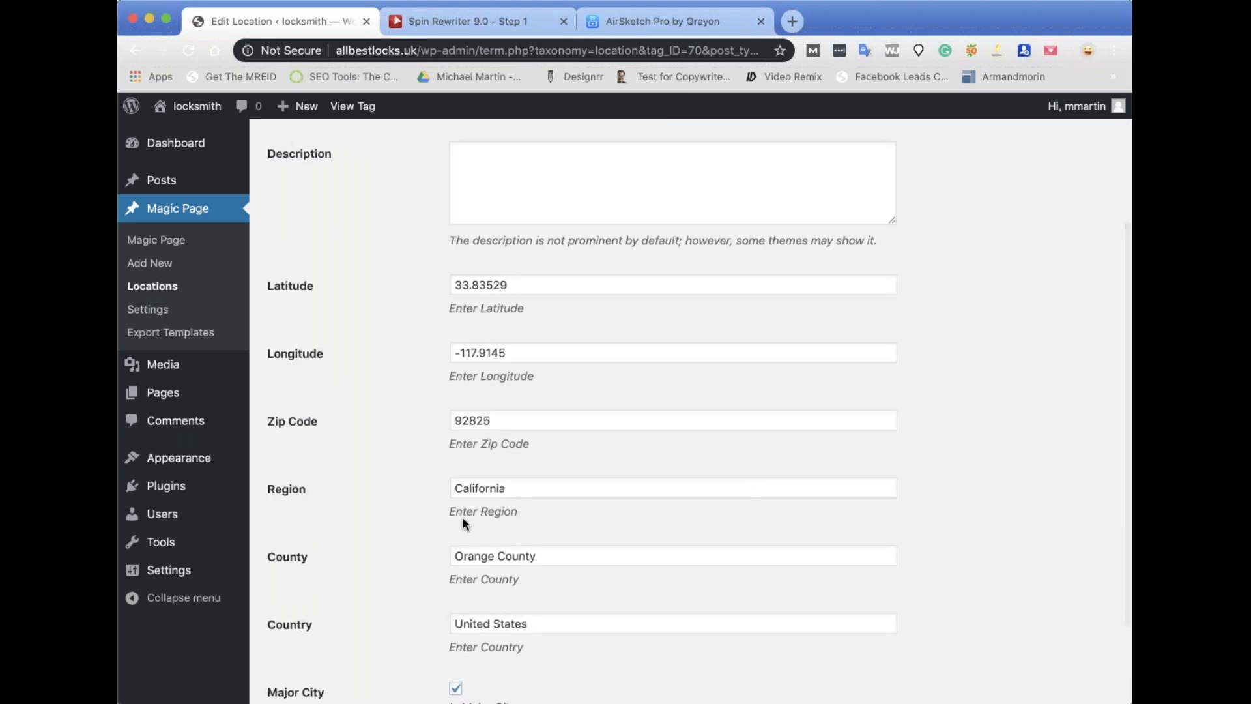
scroll(498, 515, down, 3)
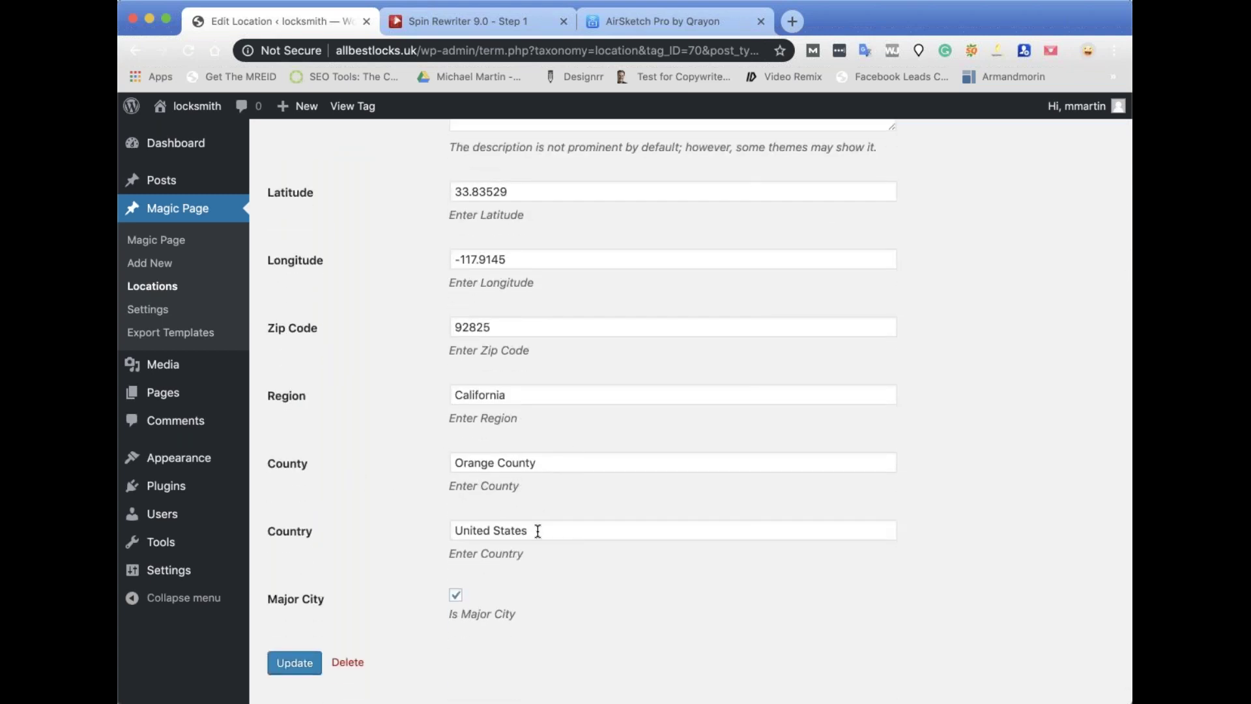
scroll(537, 529, down, 1)
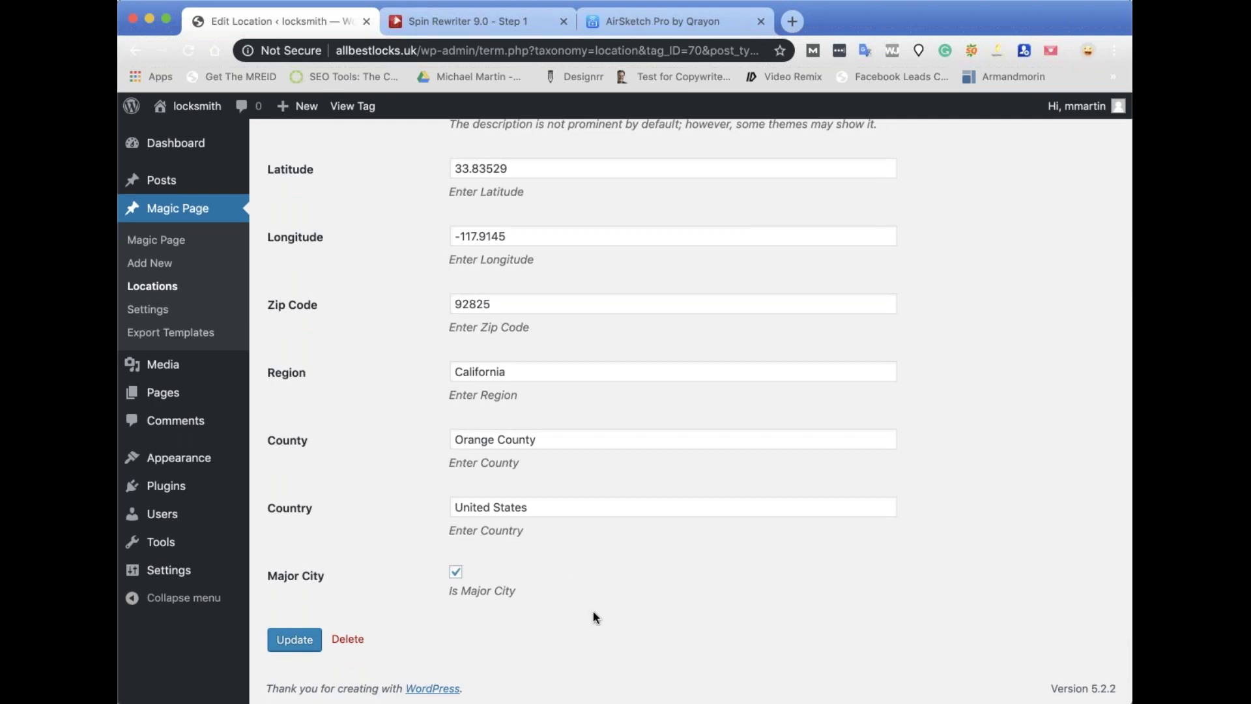
scroll(598, 603, up, 5)
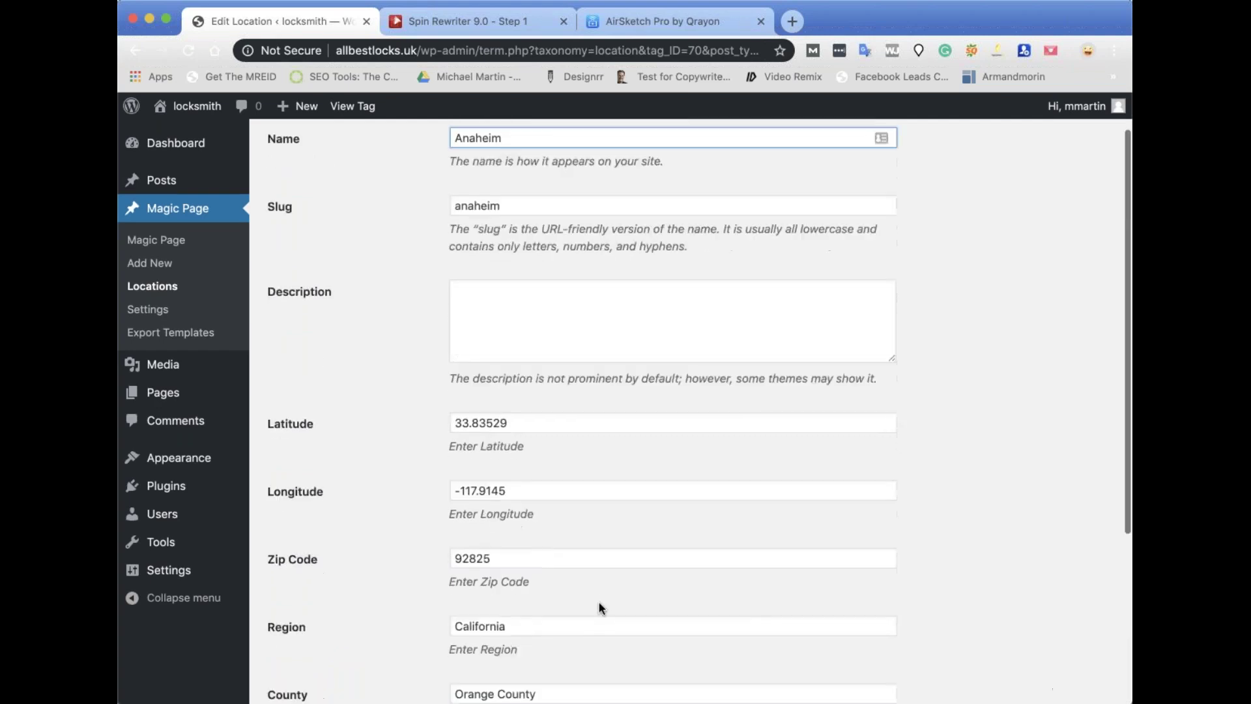
scroll(598, 608, down, 5)
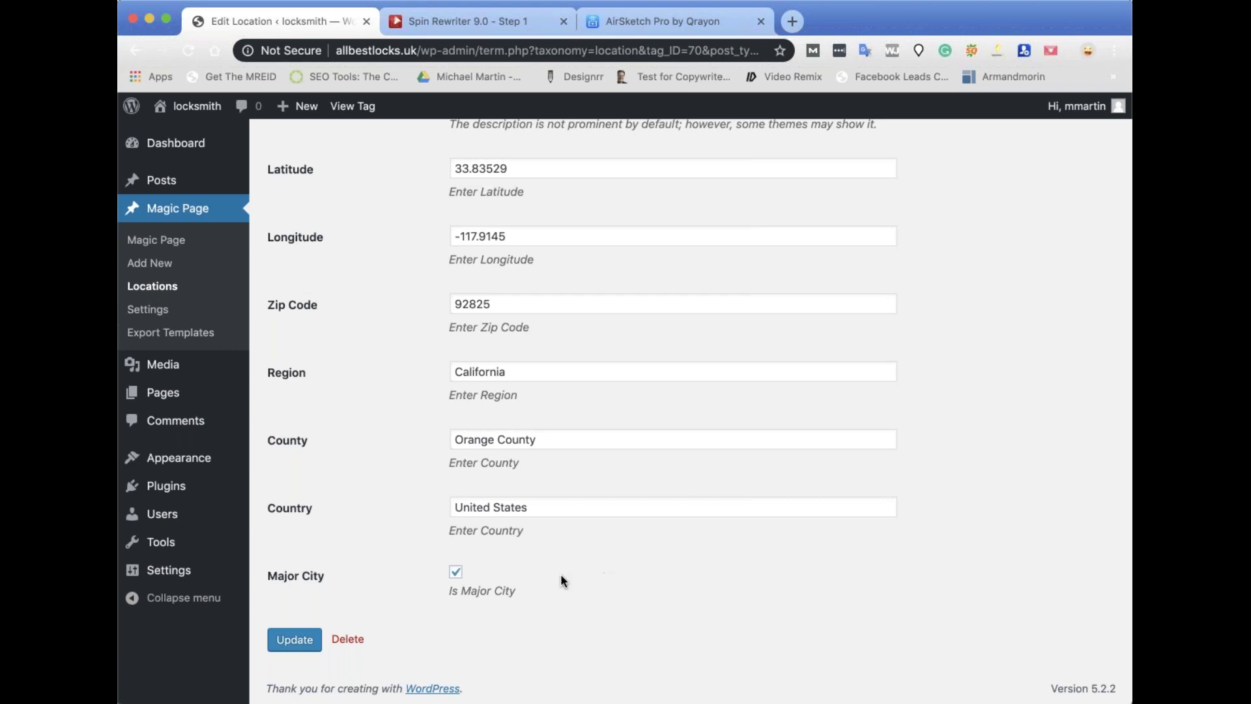
scroll(609, 550, up, 5)
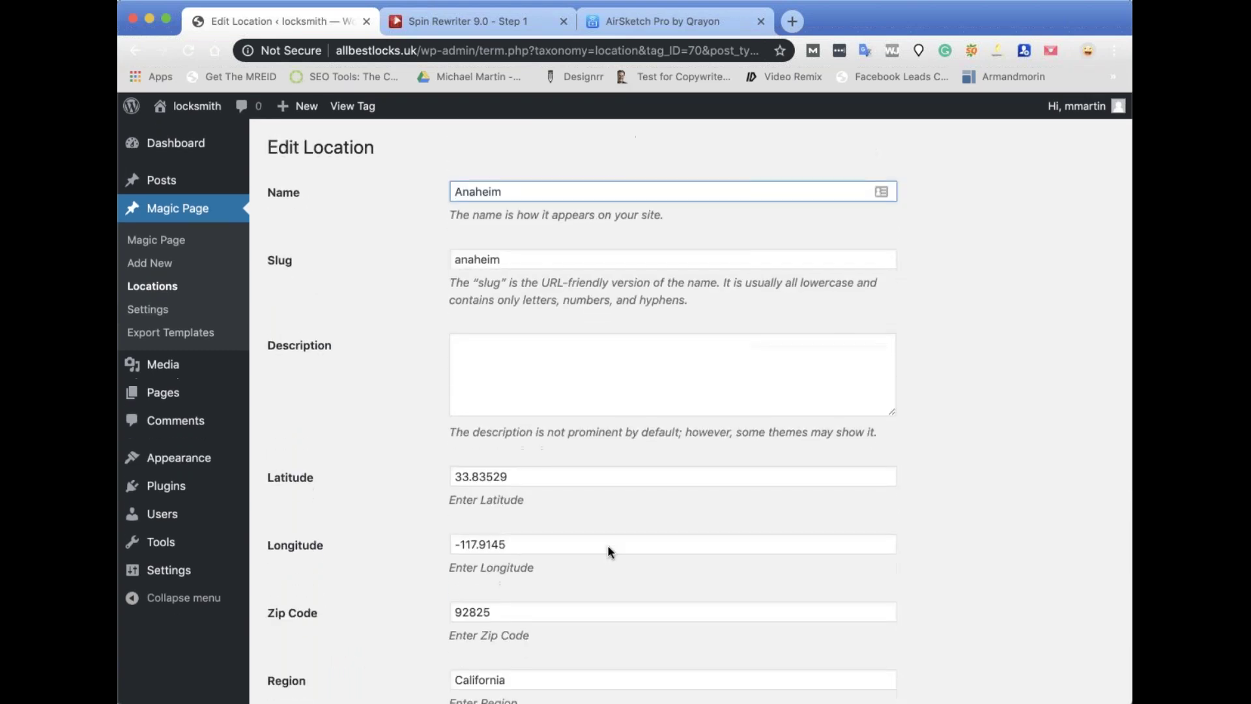
scroll(609, 550, down, 5)
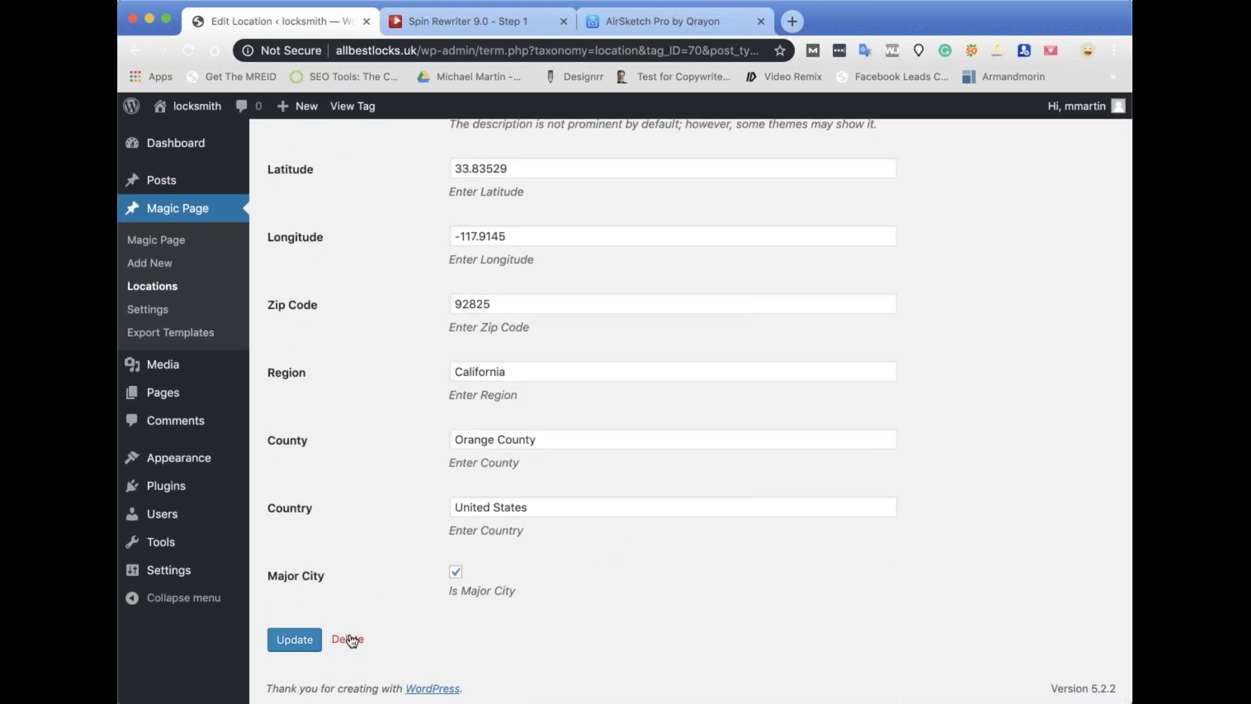
scroll(274, 456, up, 3)
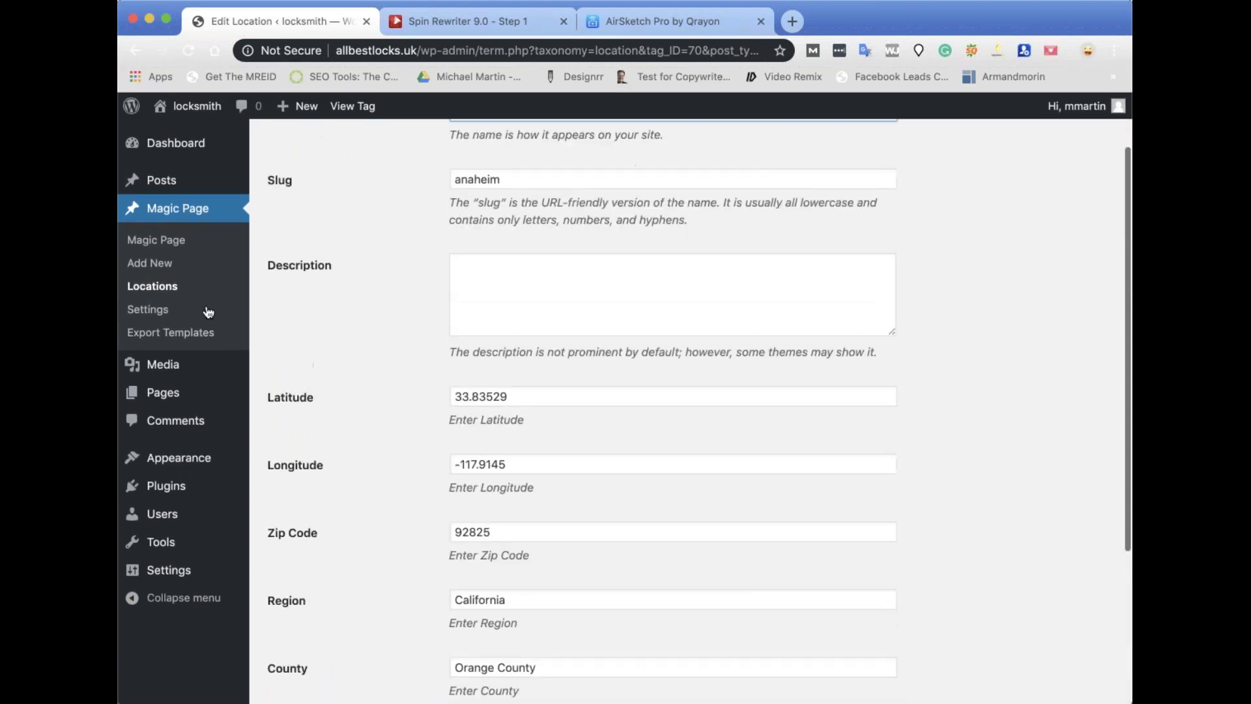
click(160, 288)
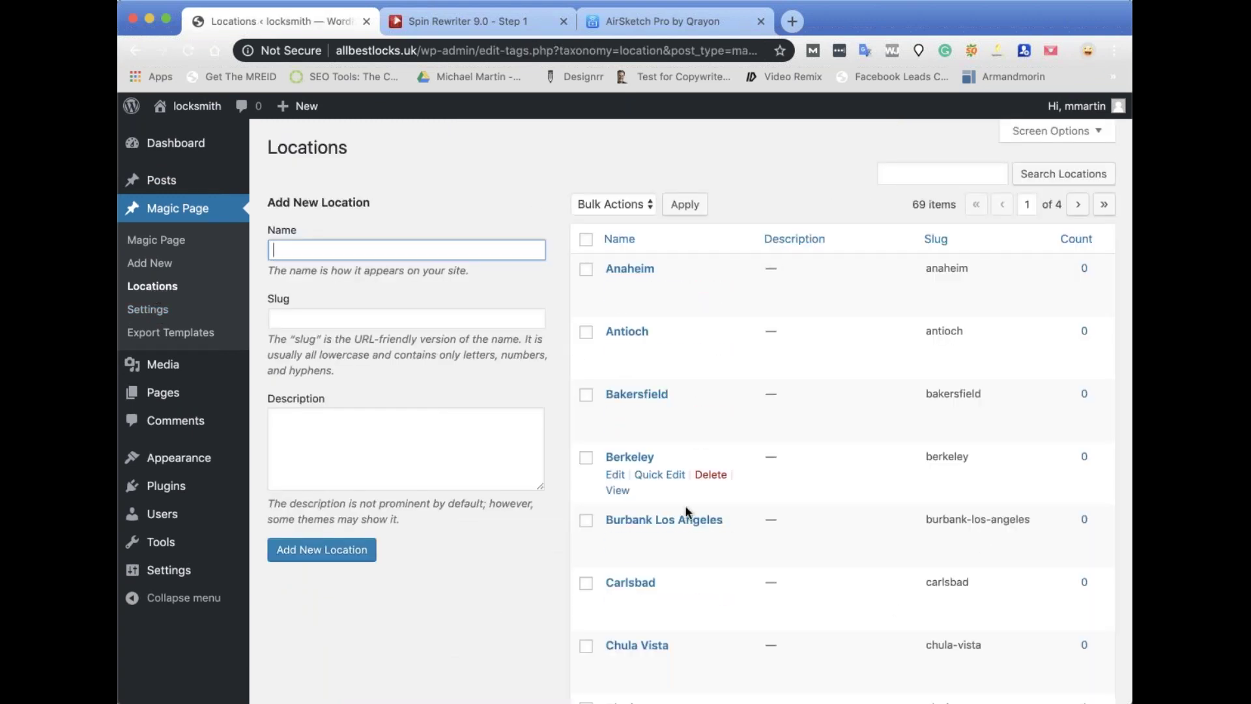
Open the Magic Page list, which shows no magic pages yet.
scroll(854, 419, down, 2)
scroll(723, 316, up, 2)
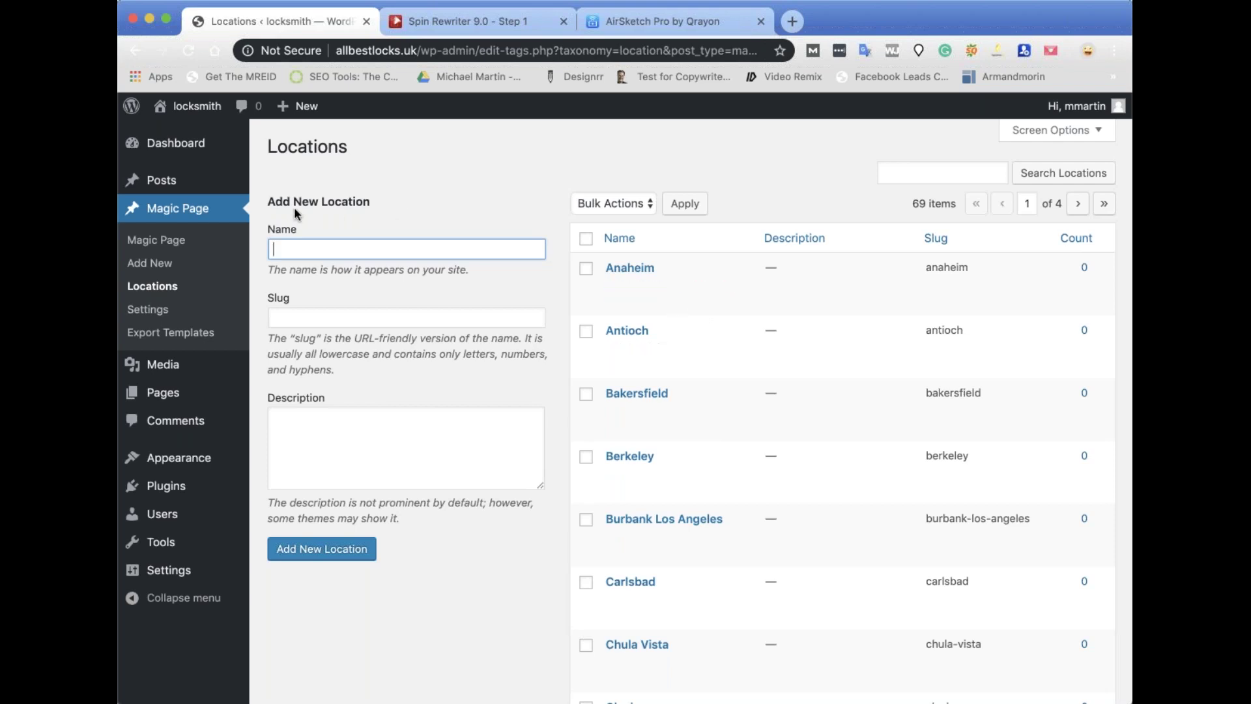
click(150, 241)
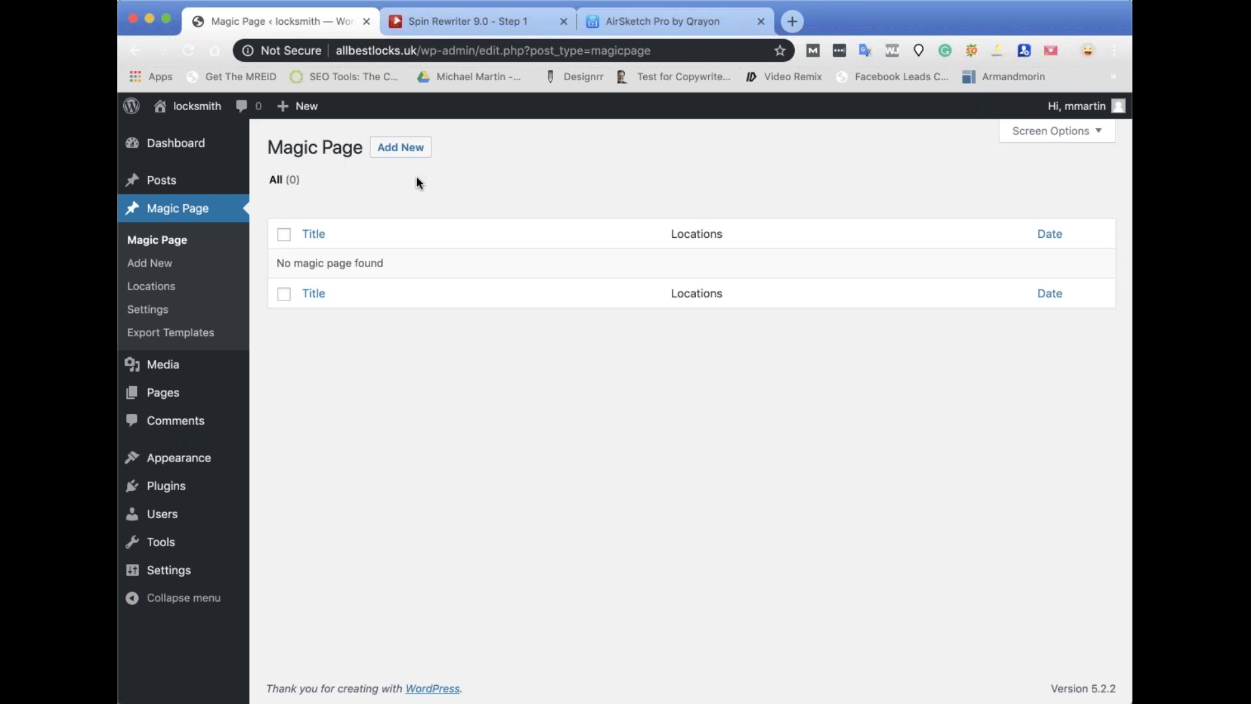
Start a new Magic Page titled [slug].
click(391, 149)
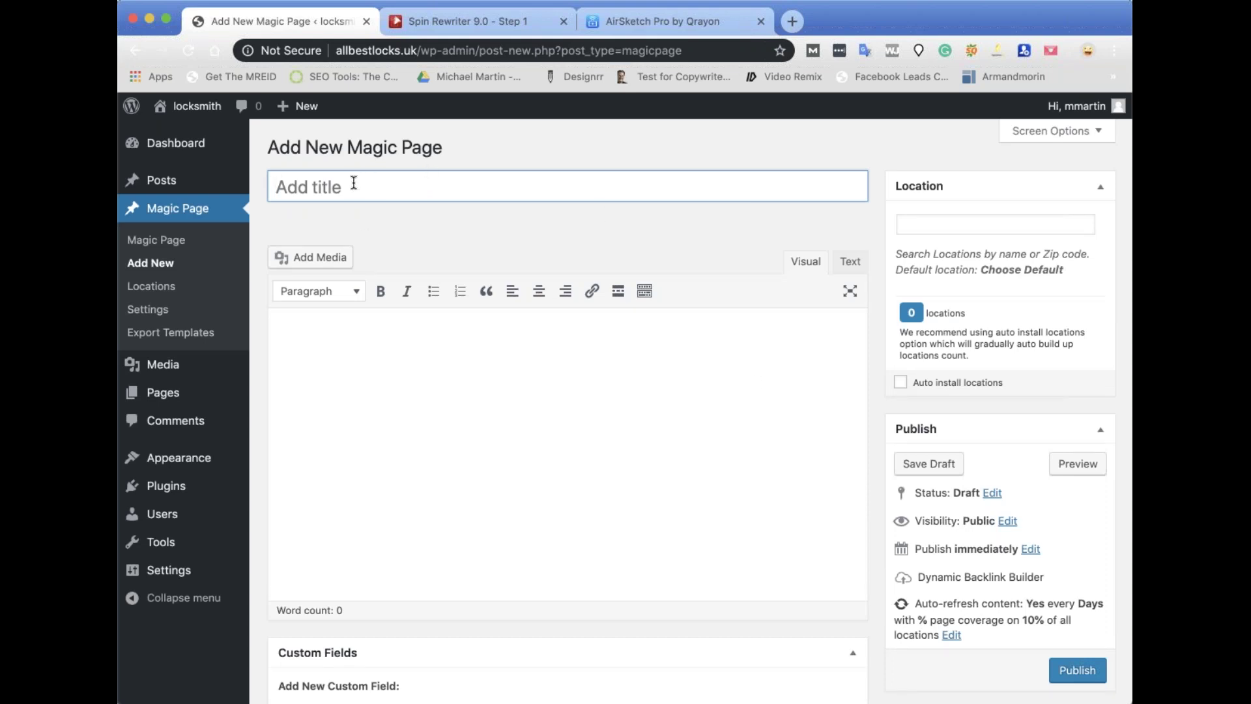
text([slug])
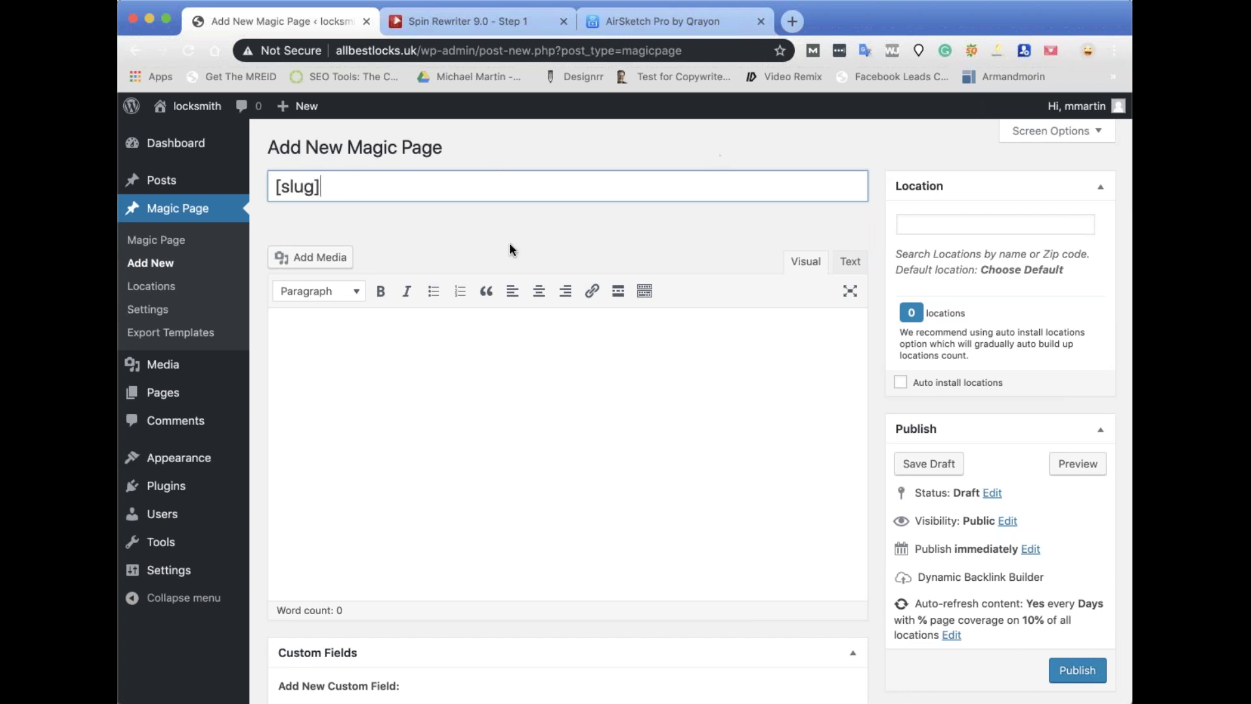
click(451, 393)
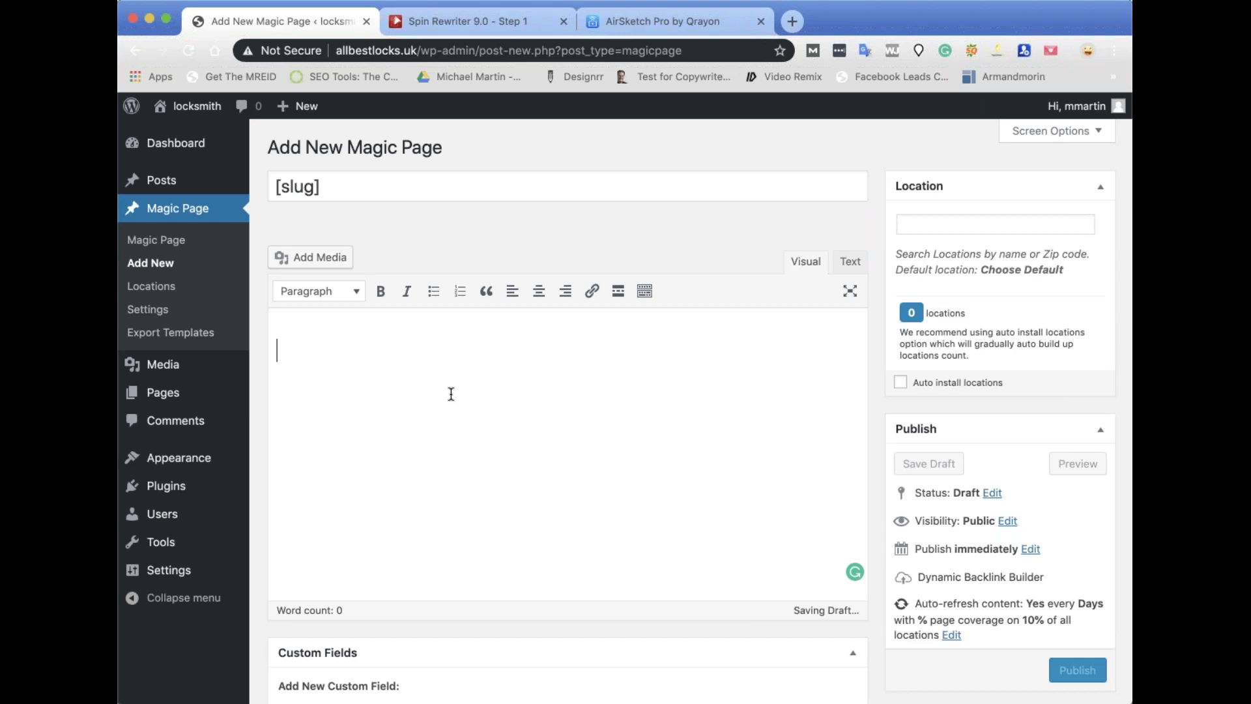
Set the page location to Los Angeles, 90013, California and enable 30-day location auto-install.
click(909, 226)
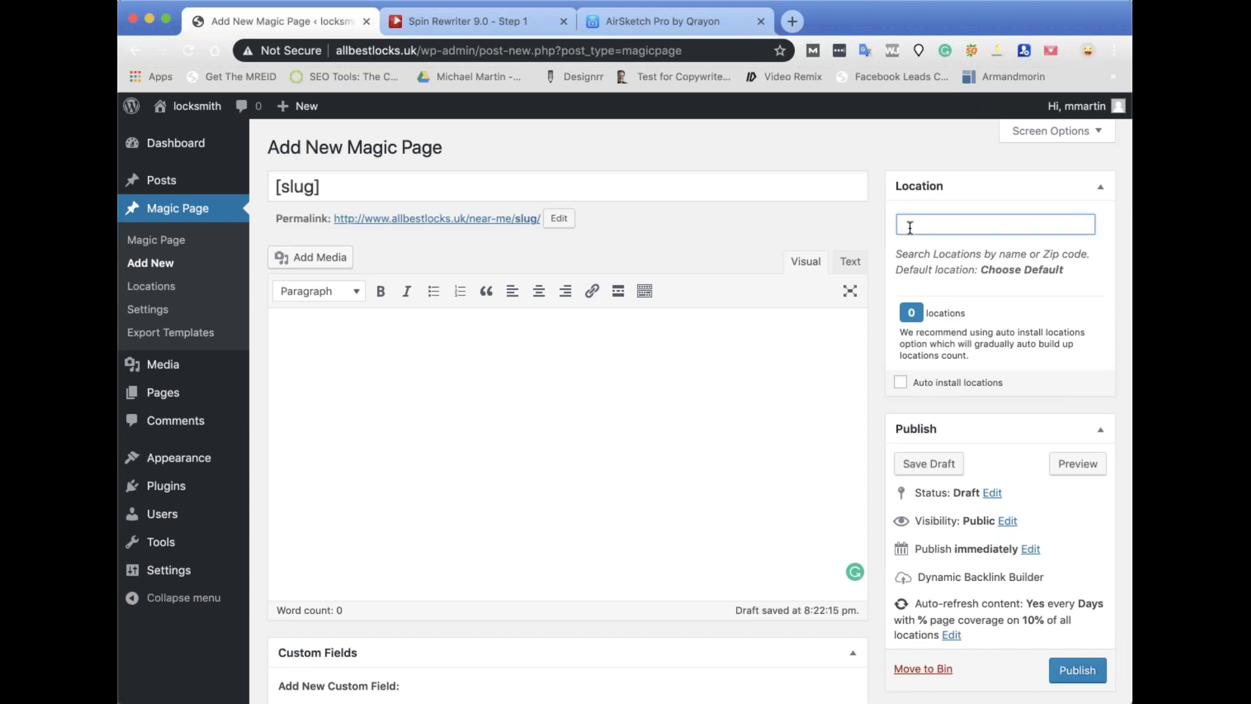
text(los)
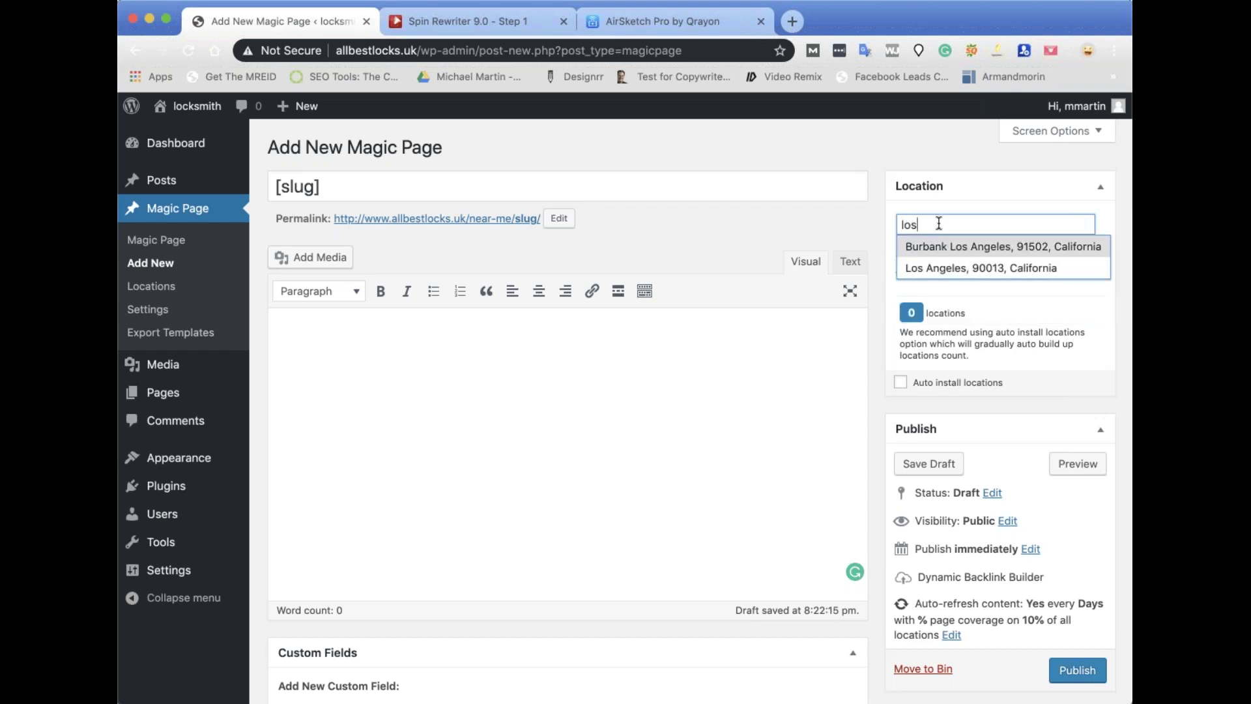
click(943, 269)
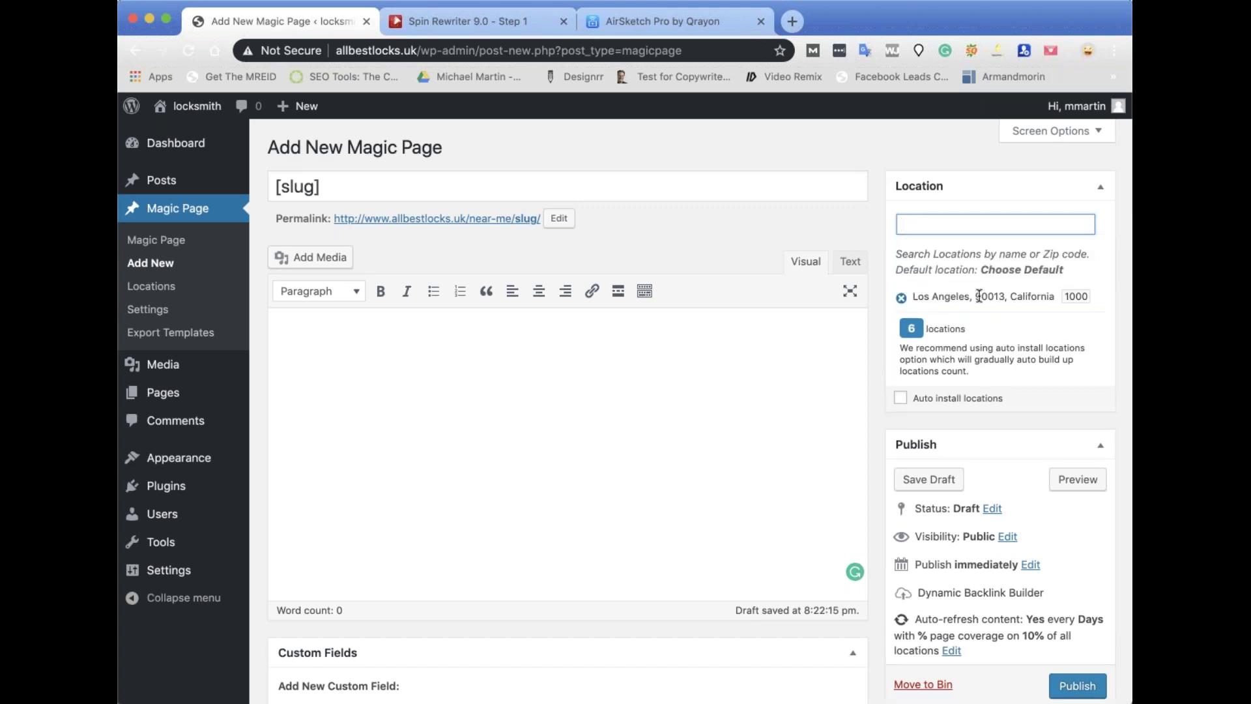
double_click(1077, 296)
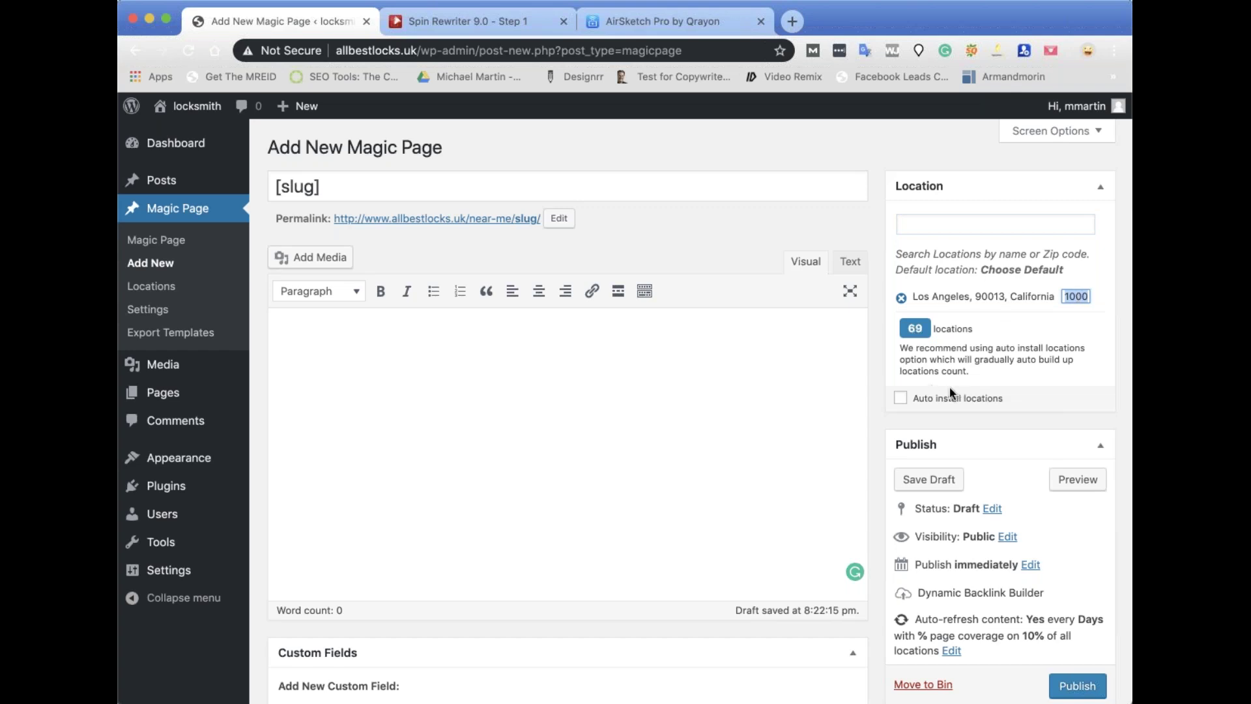
click(902, 401)
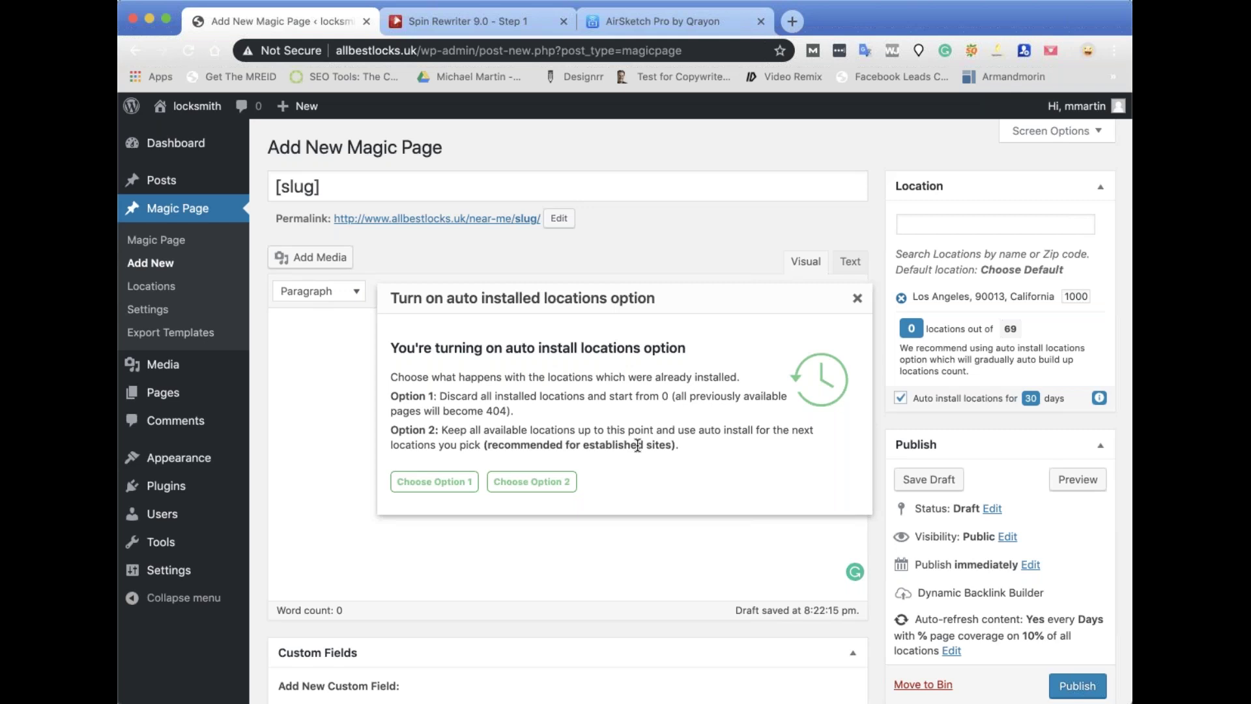
Choose Option 1, turn off location auto-install, and publish the [slug] Magic Page.
click(440, 484)
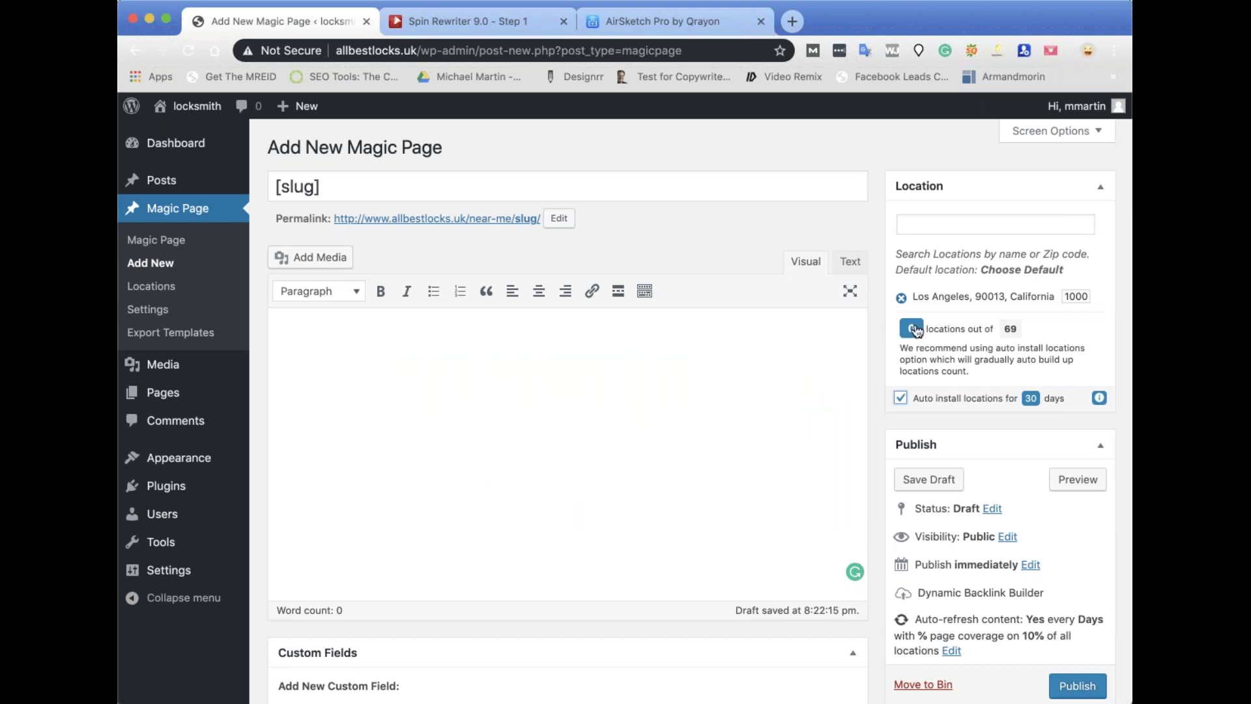
click(913, 329)
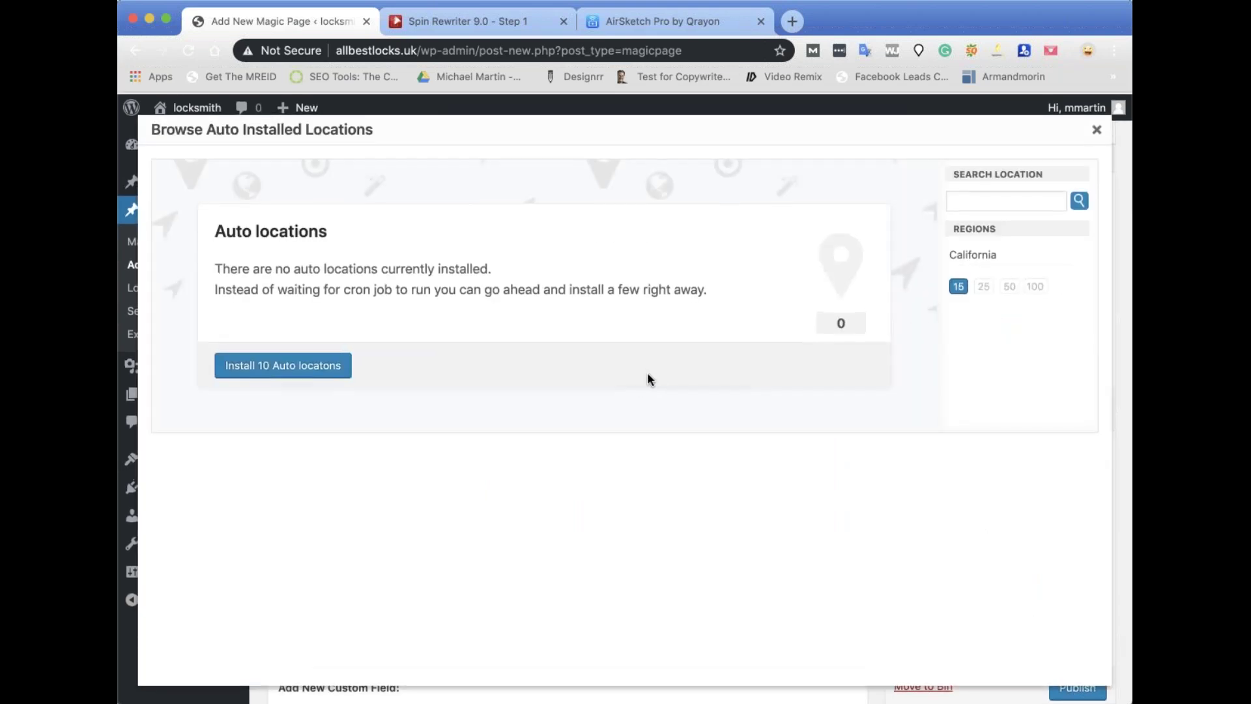
click(300, 365)
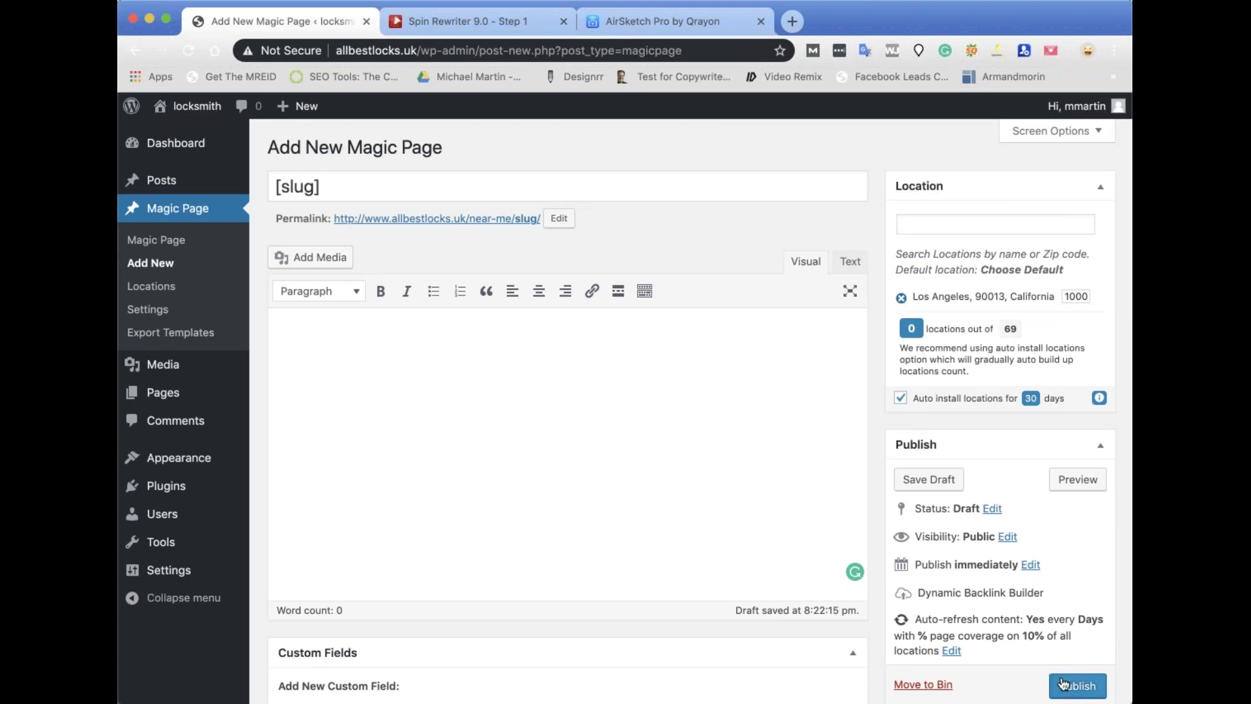
scroll(1059, 533, down, 1)
scroll(899, 408, down, 1)
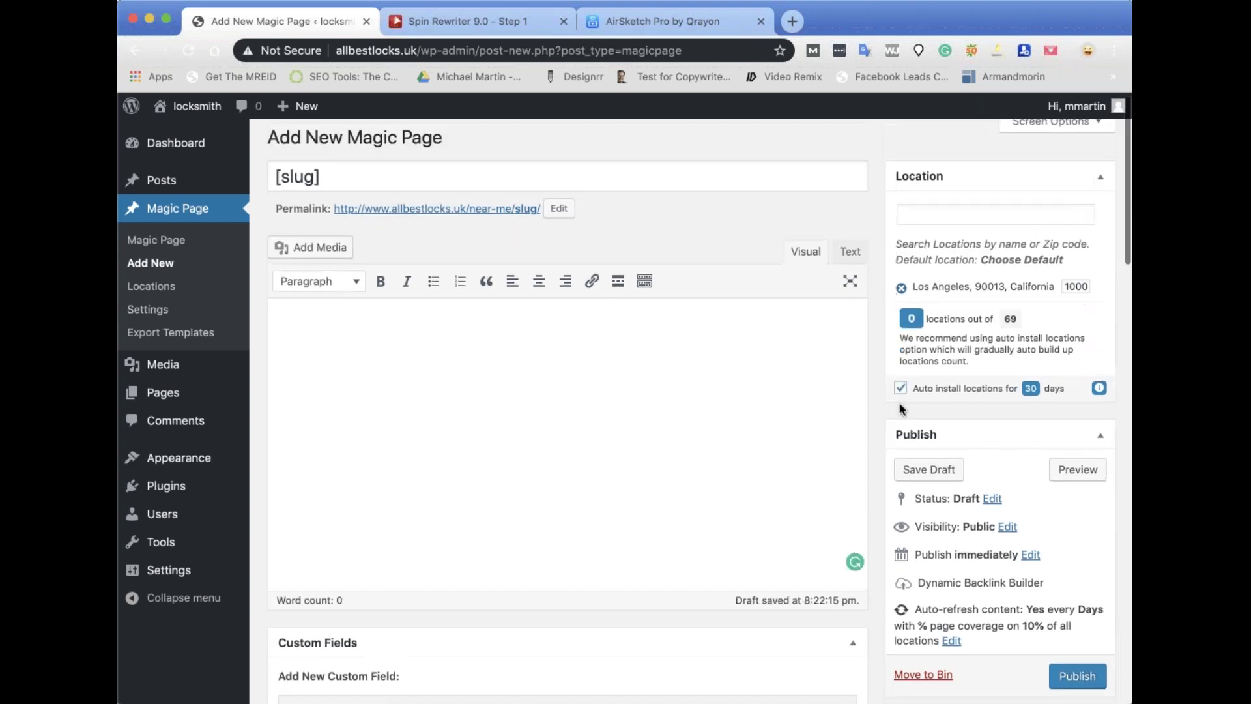
click(901, 390)
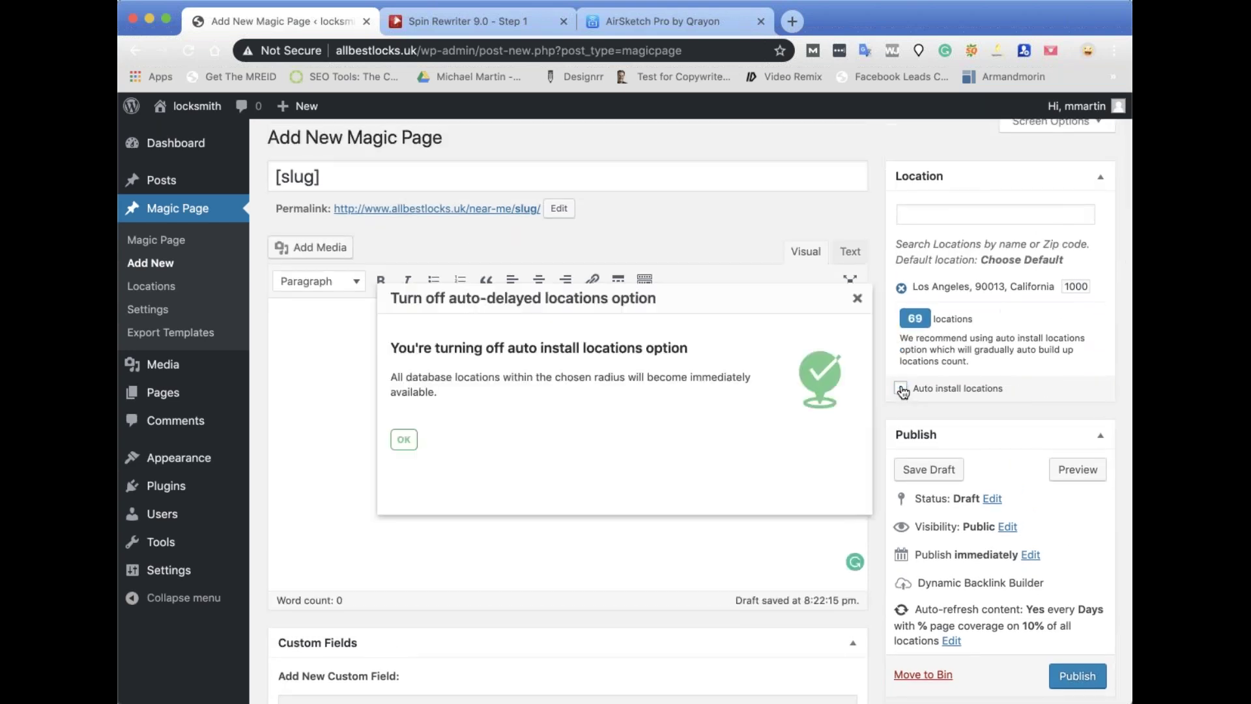
click(400, 439)
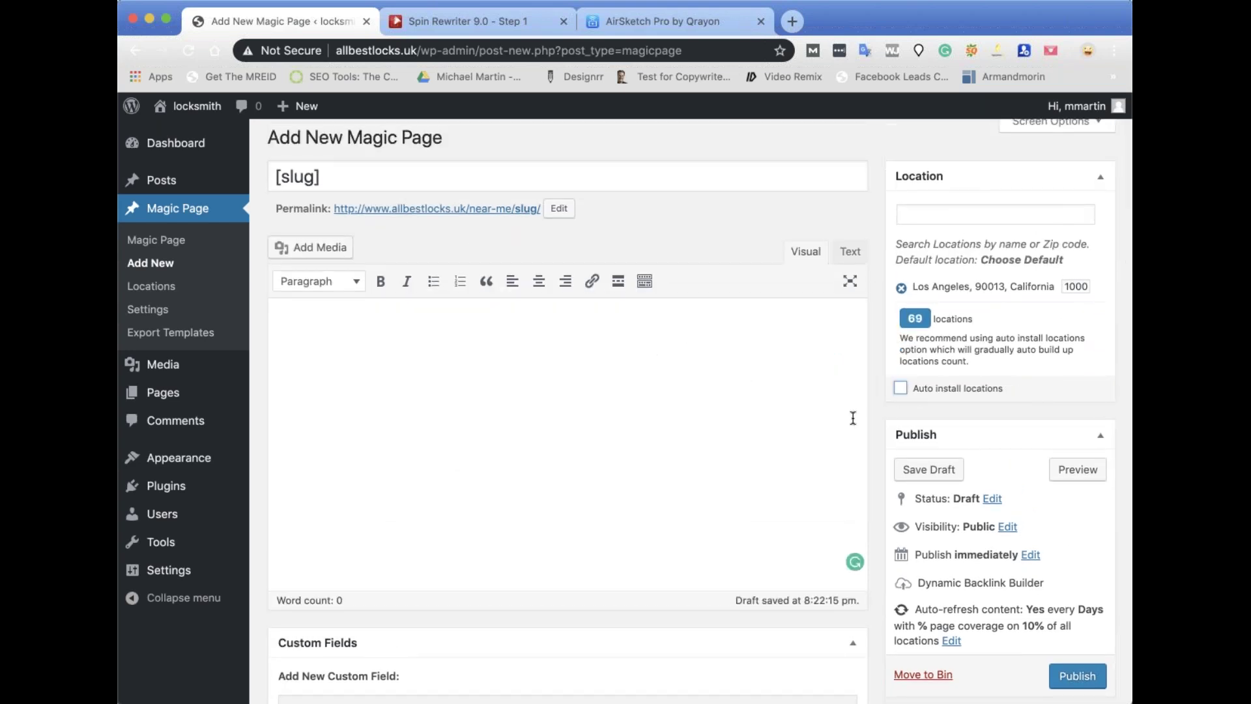
scroll(1098, 480, down, 3)
click(1077, 579)
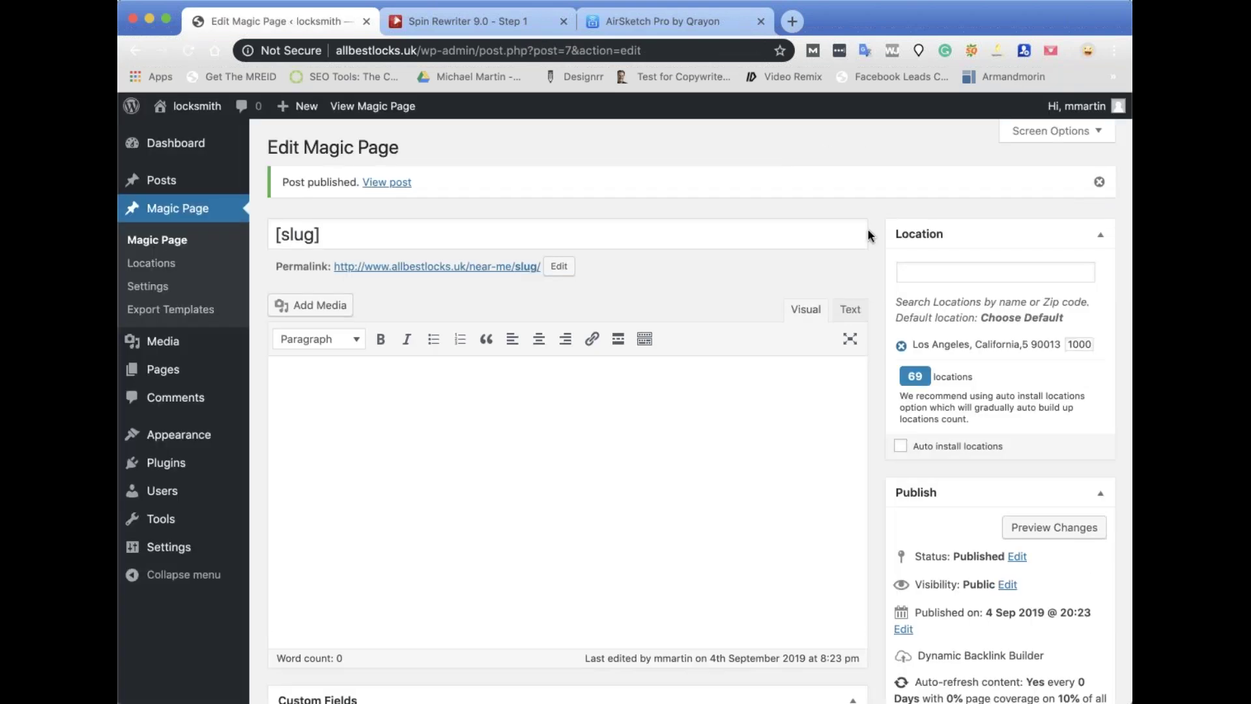
Browse all 69 locations within the radius, showing up to 100 per page.
click(915, 377)
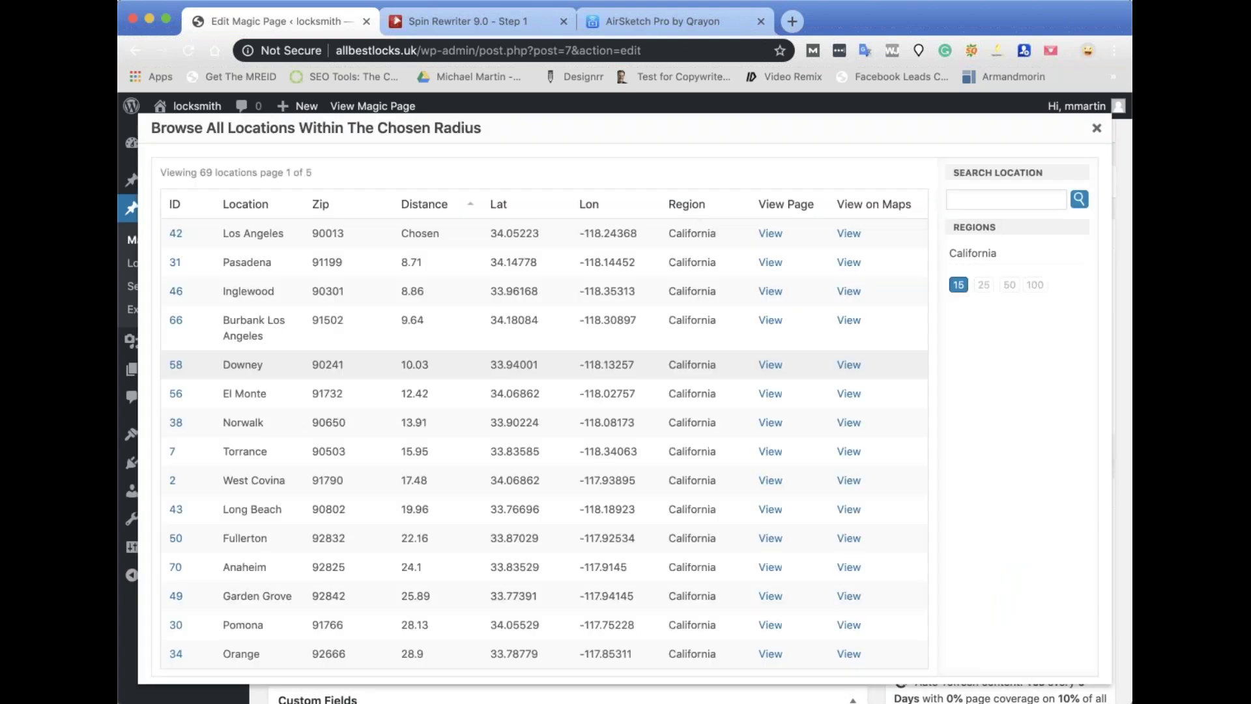
scroll(733, 372, down, 6)
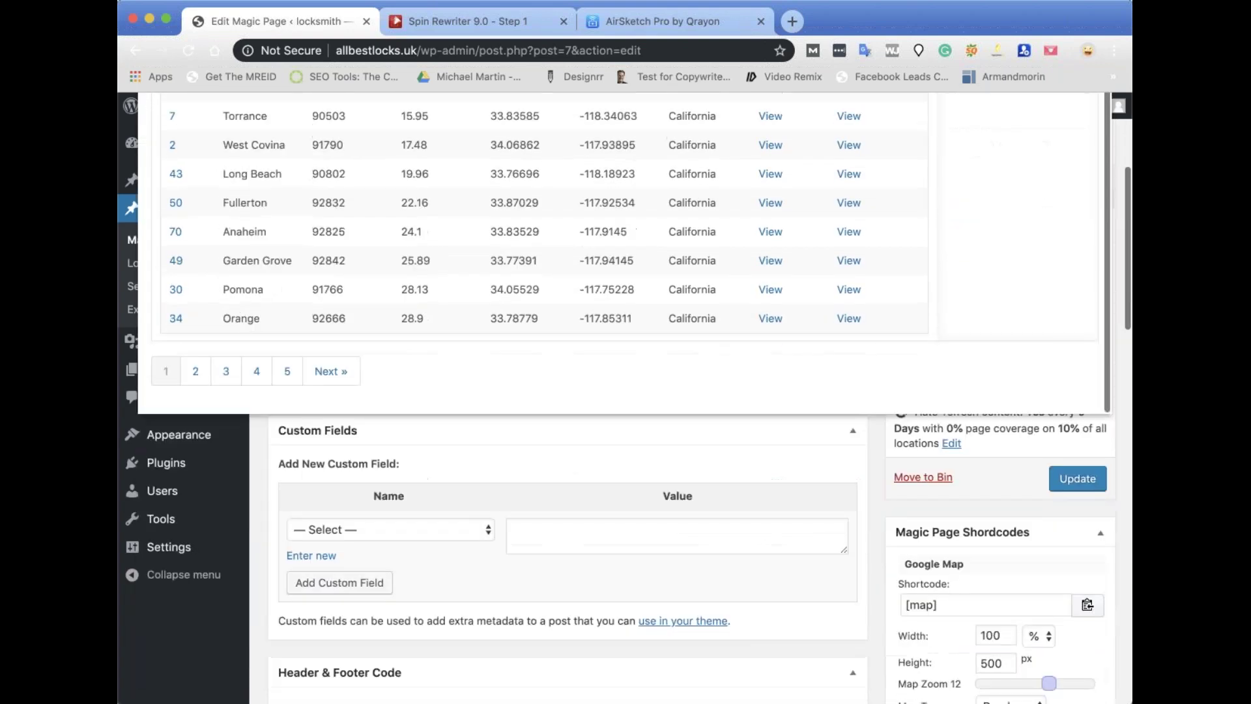
scroll(1030, 228, up, 5)
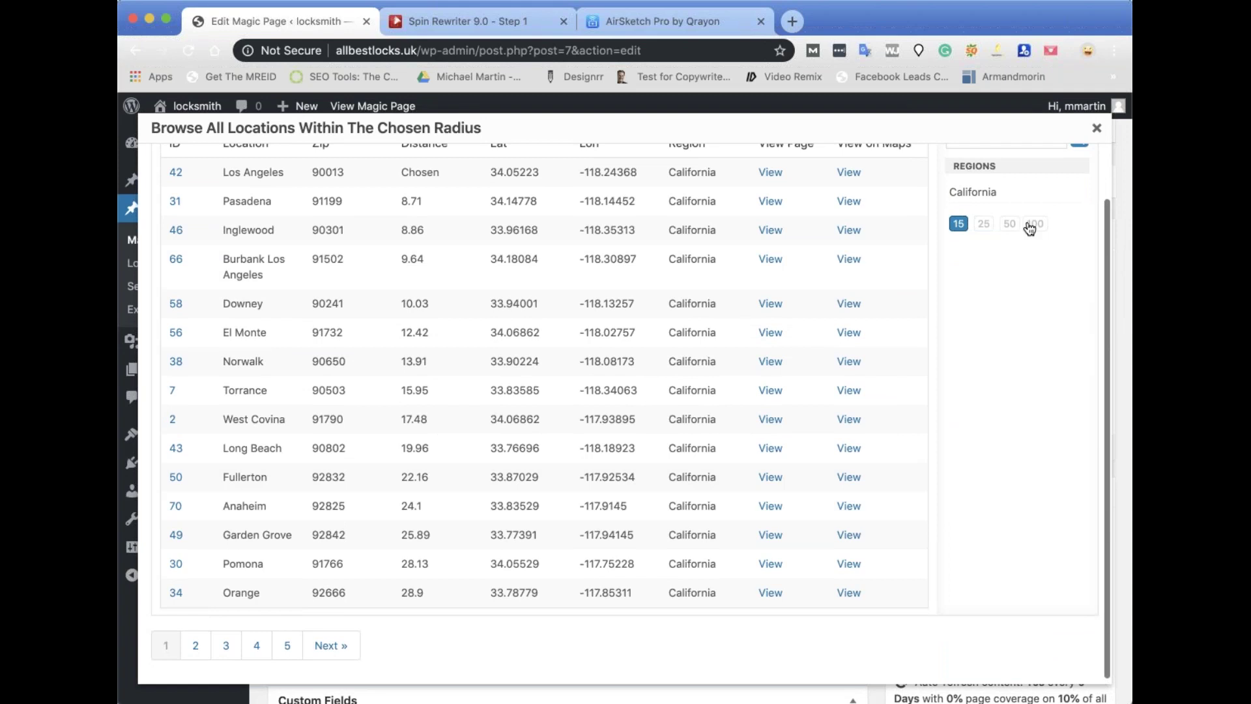
click(1032, 224)
scroll(706, 302, down, 10)
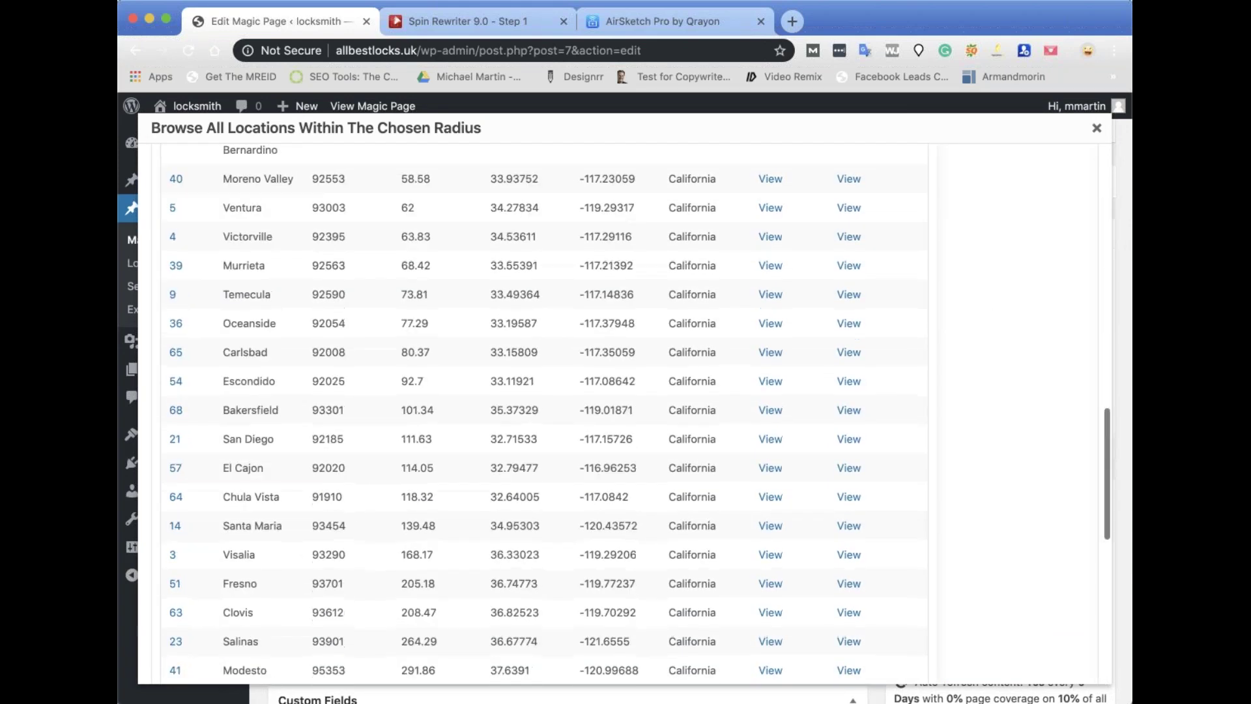
scroll(541, 391, up, 10)
click(1097, 128)
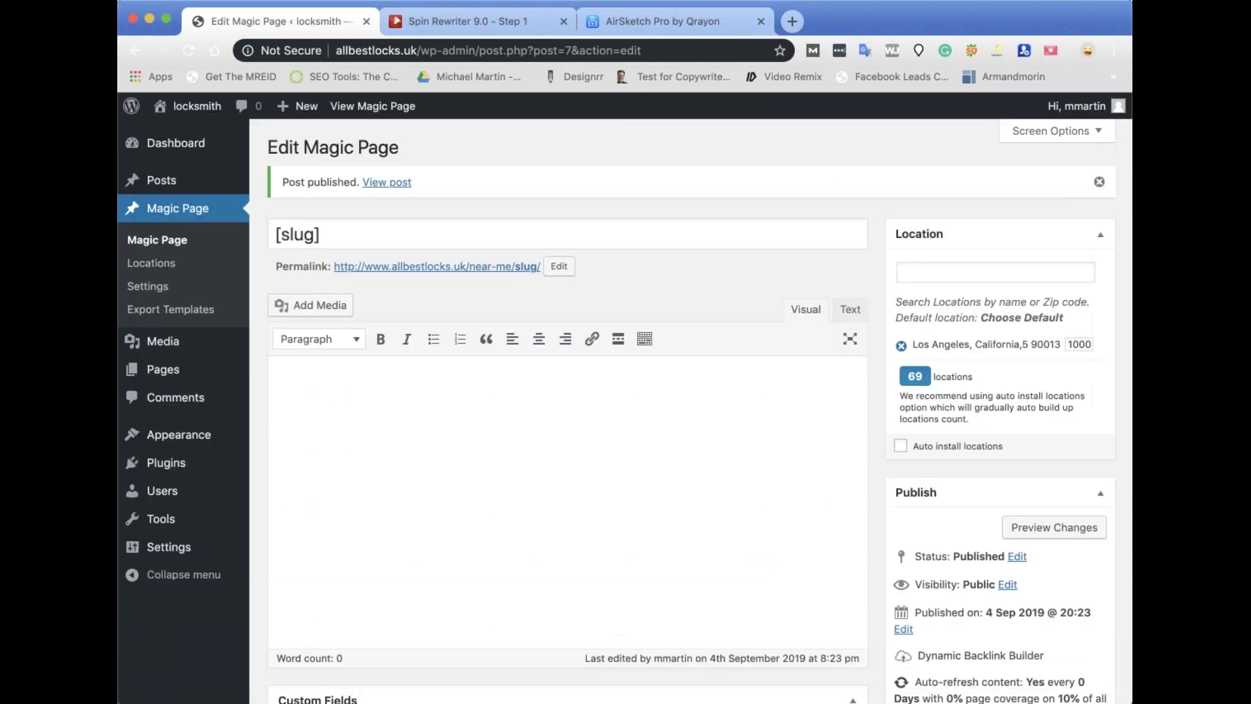
Re-enable auto-install from zero and install 10 auto locations, with Torrance nearest.
click(910, 446)
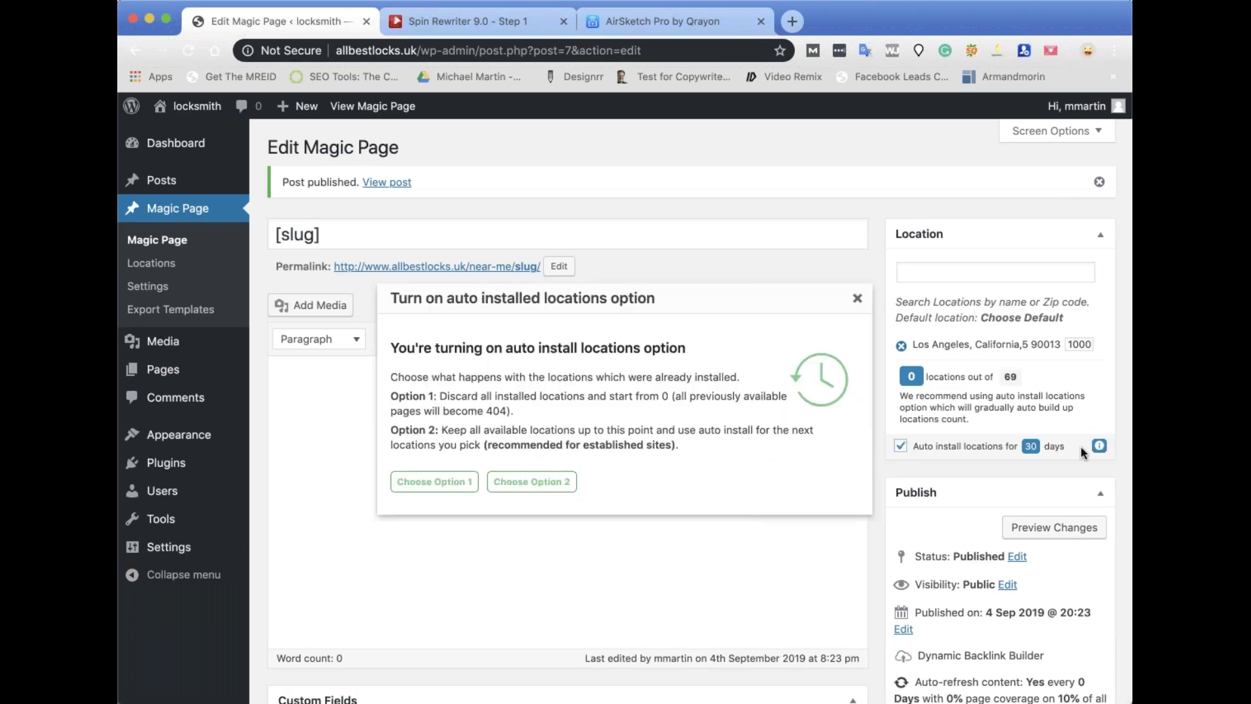
click(472, 481)
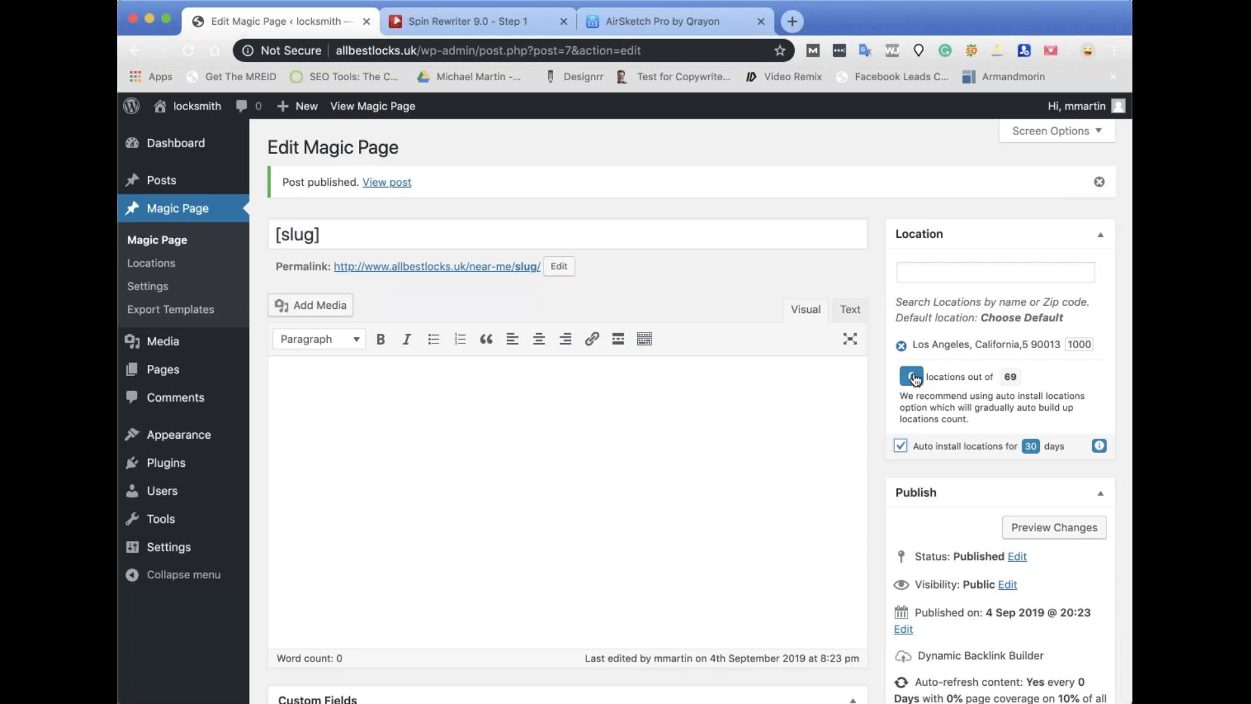
click(914, 377)
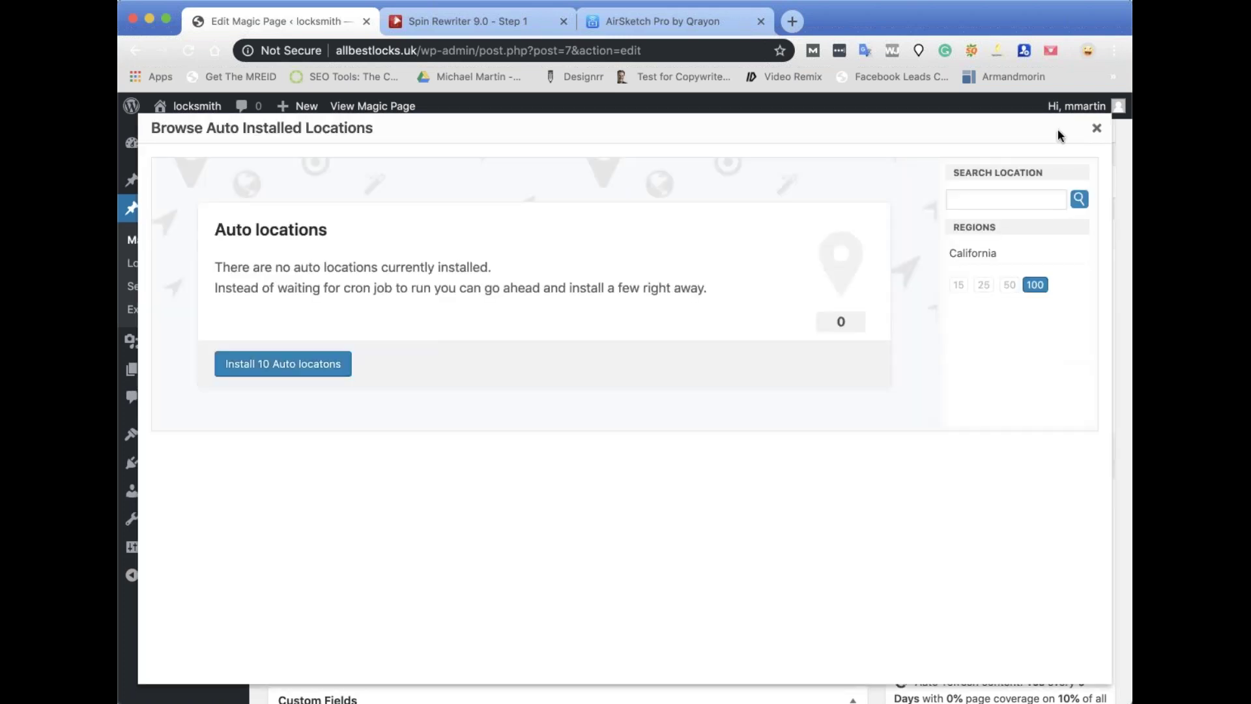
click(1096, 128)
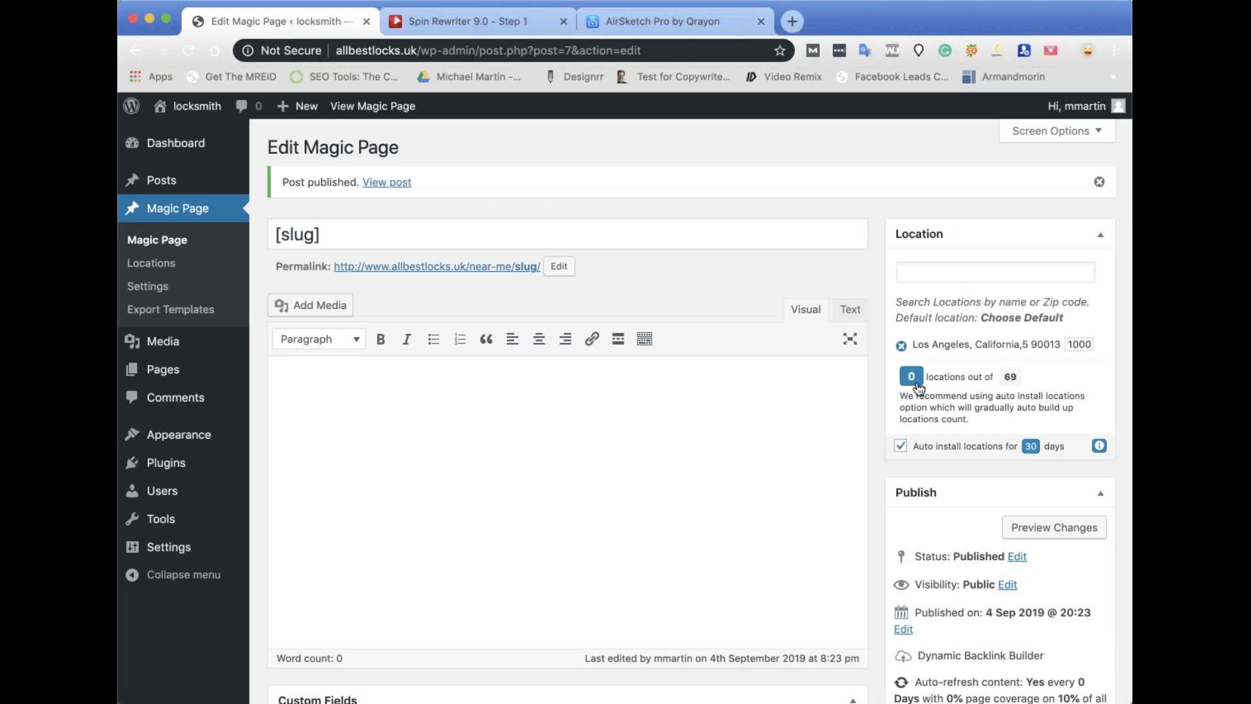
click(919, 377)
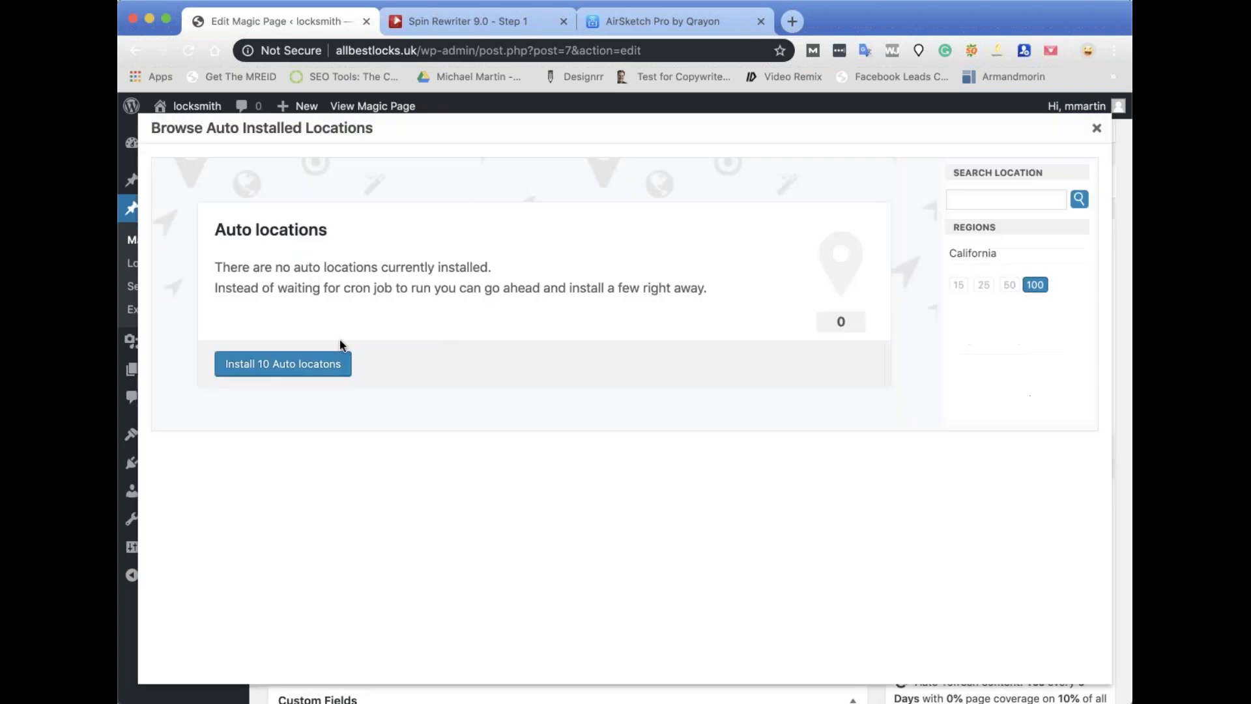
click(303, 370)
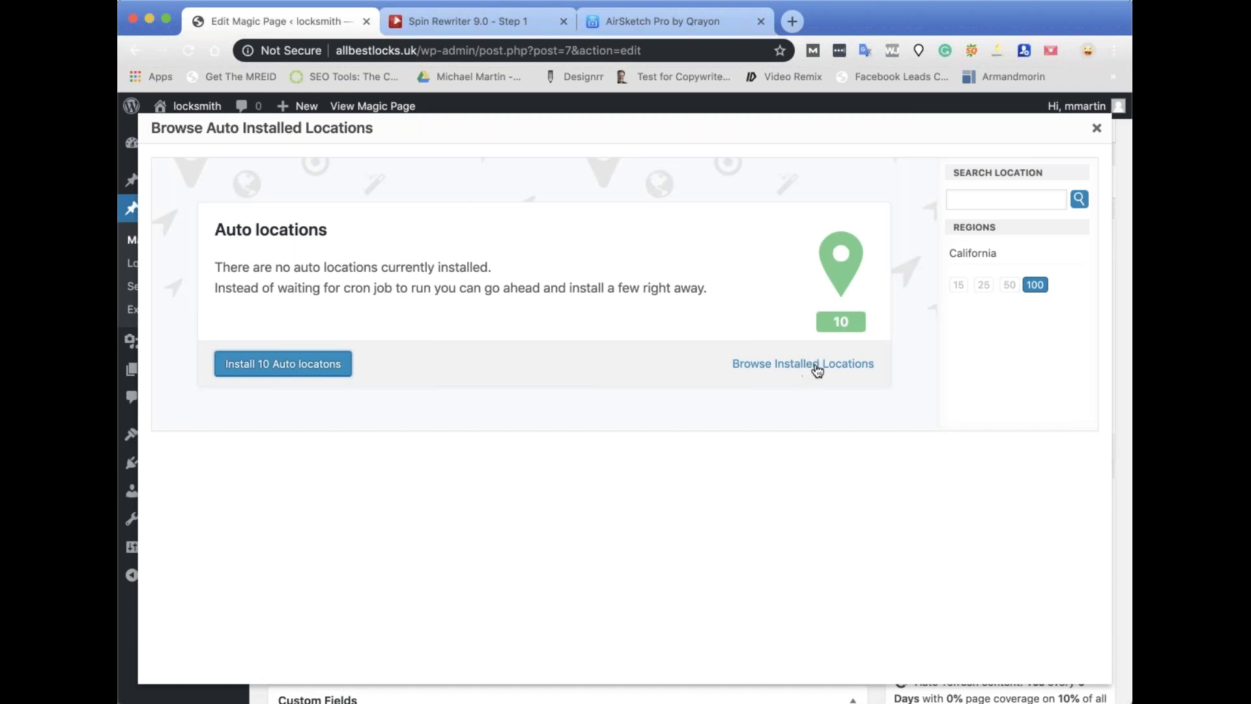
click(794, 366)
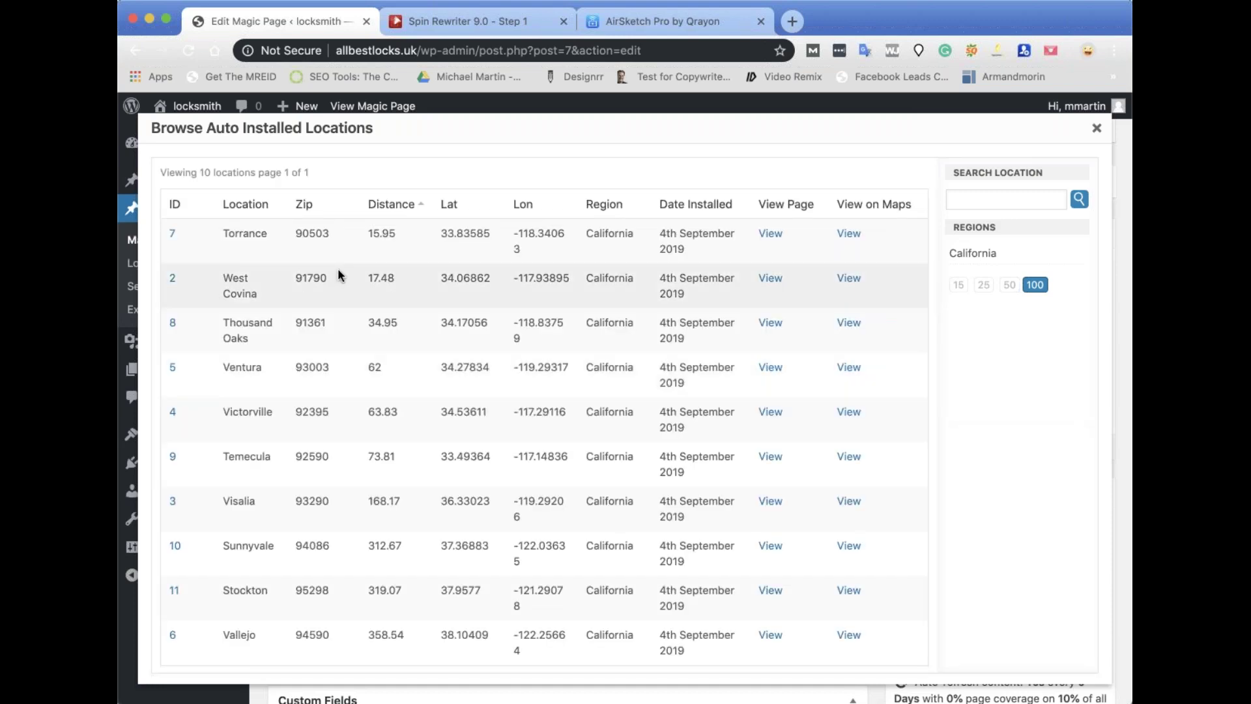
scroll(607, 420, down, 1)
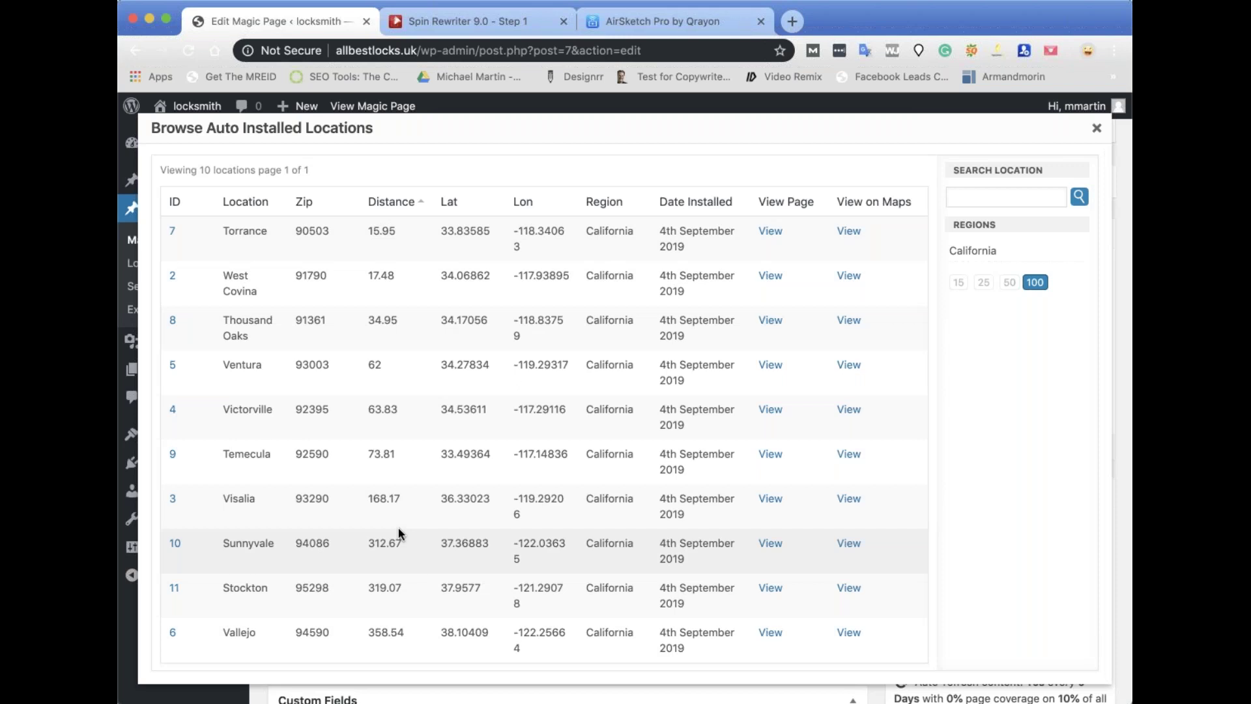
click(1099, 131)
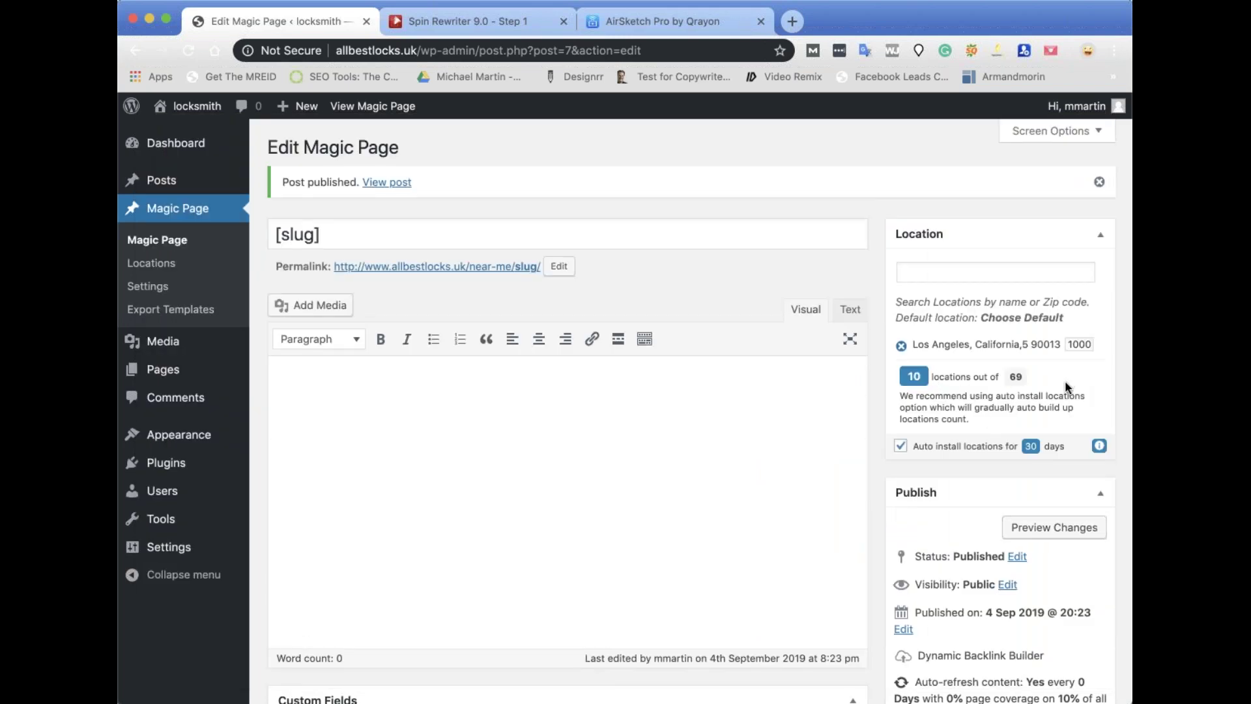
Set the auto-install period to a custom 365 days and save it.
click(1032, 452)
click(1010, 509)
click(1032, 450)
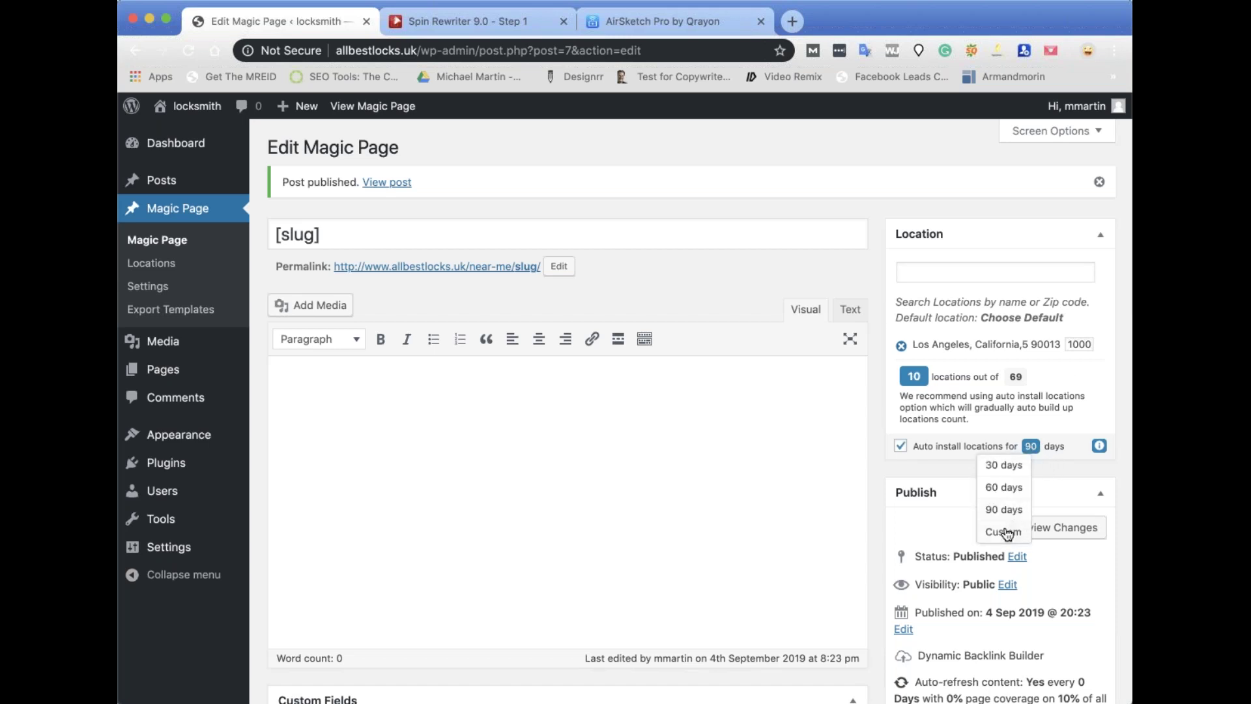
click(1011, 526)
click(1016, 473)
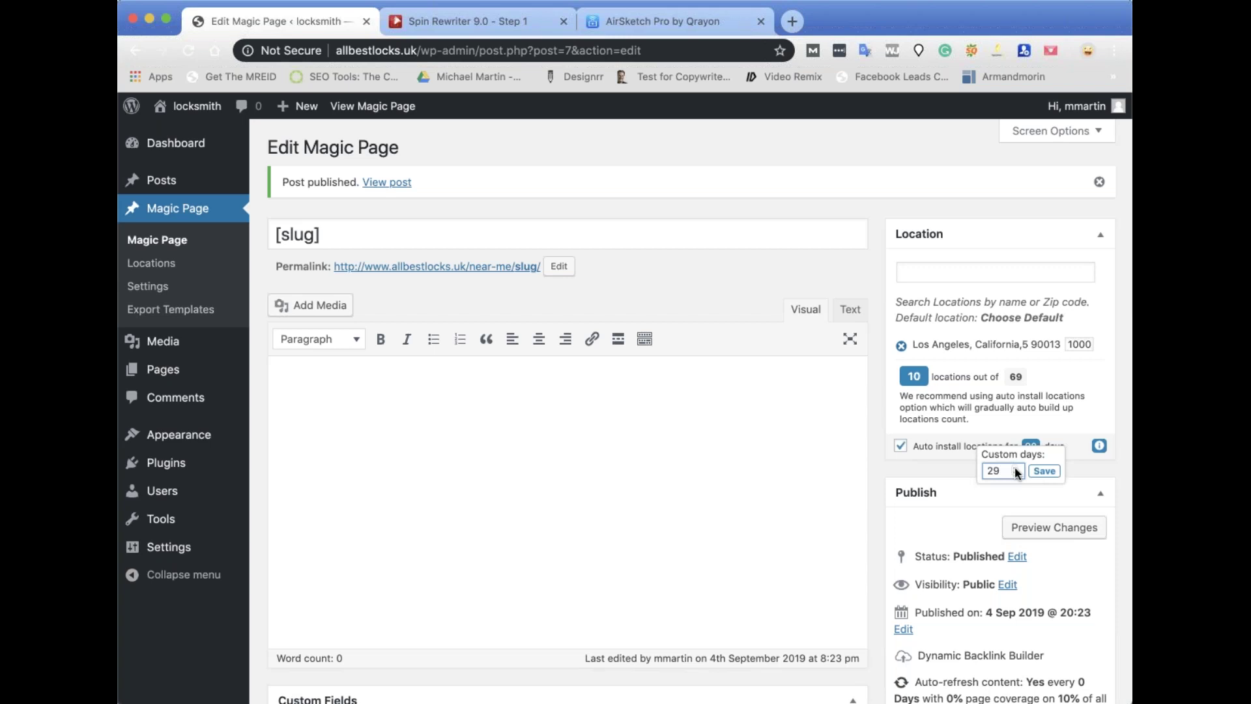
double_click(1007, 471)
text(365)
click(1045, 470)
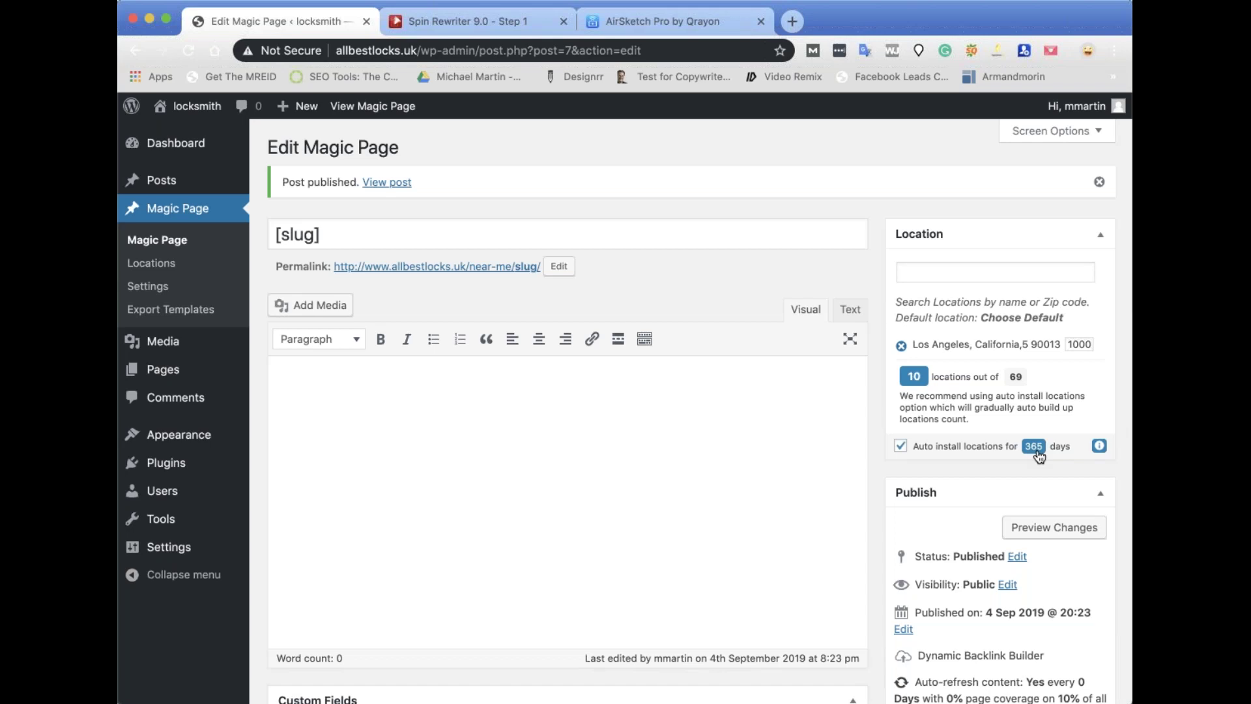
Untick Auto install locations and confirm turning it off.
click(901, 447)
click(901, 447)
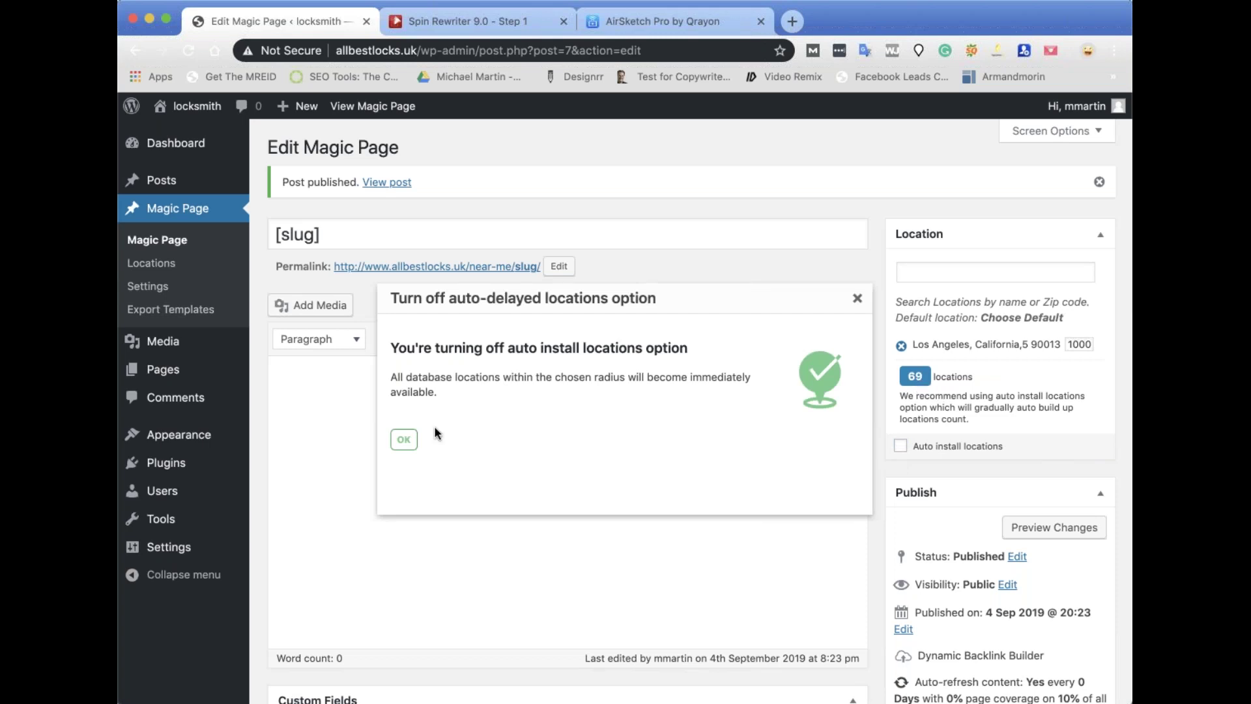
click(404, 439)
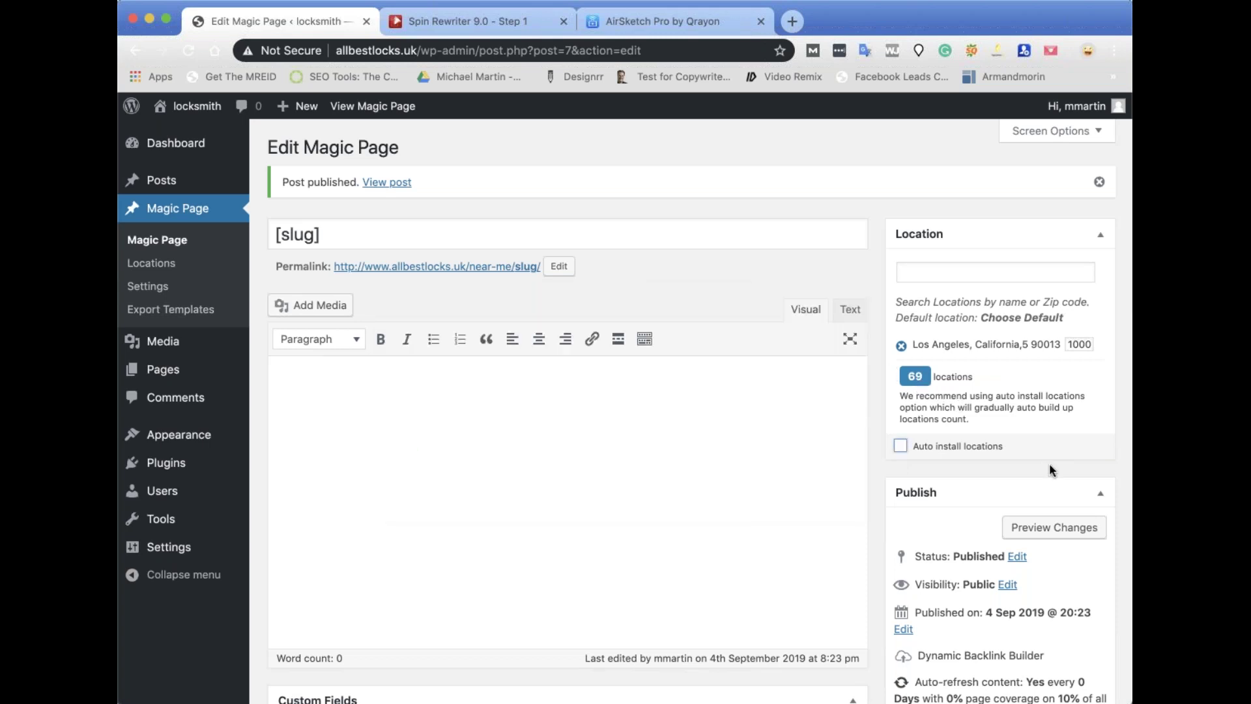
Update the Magic Page template with auto-install turned off.
scroll(1050, 469, down, 5)
click(1075, 433)
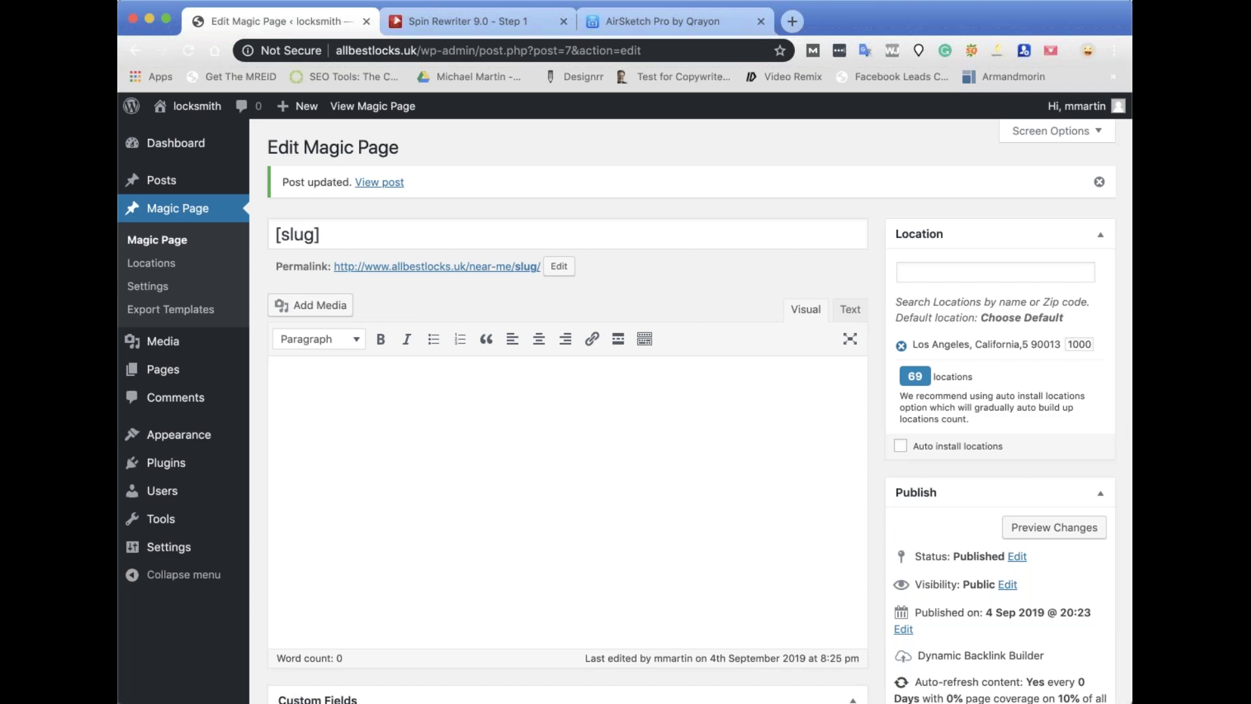
From the radius locations list, view the generated Los Angeles and Downey pages.
click(915, 377)
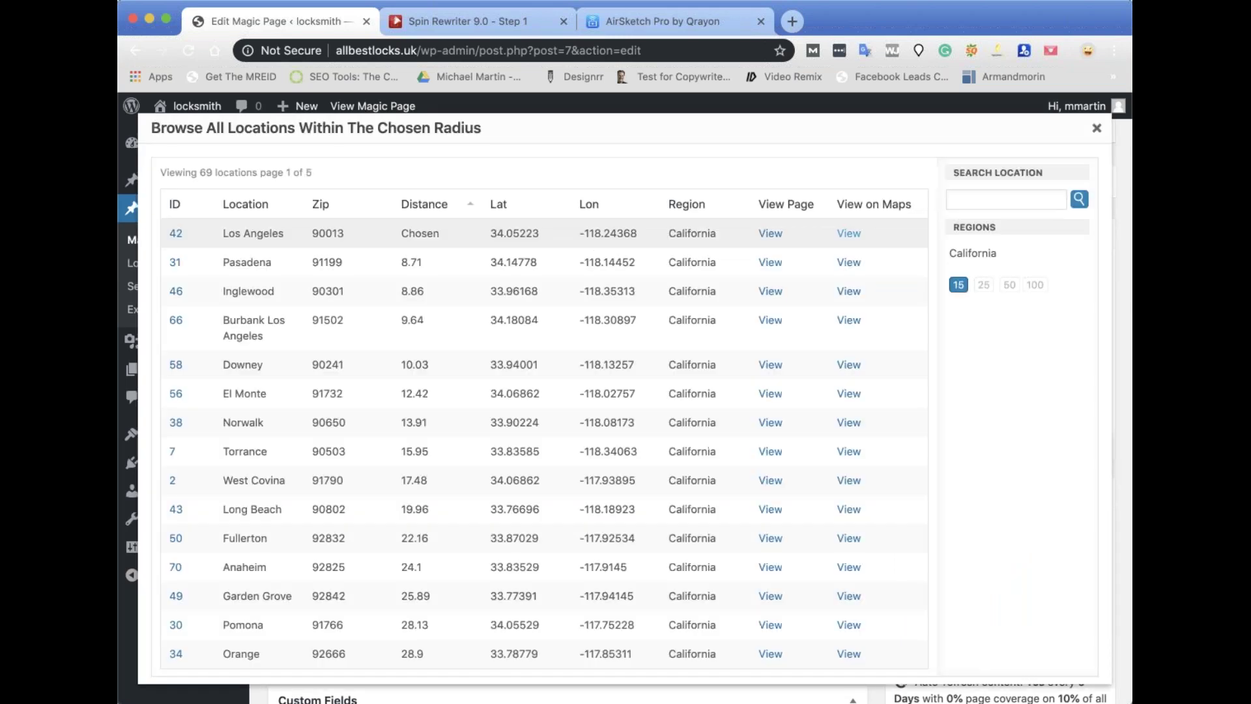
click(1098, 129)
click(915, 378)
click(773, 235)
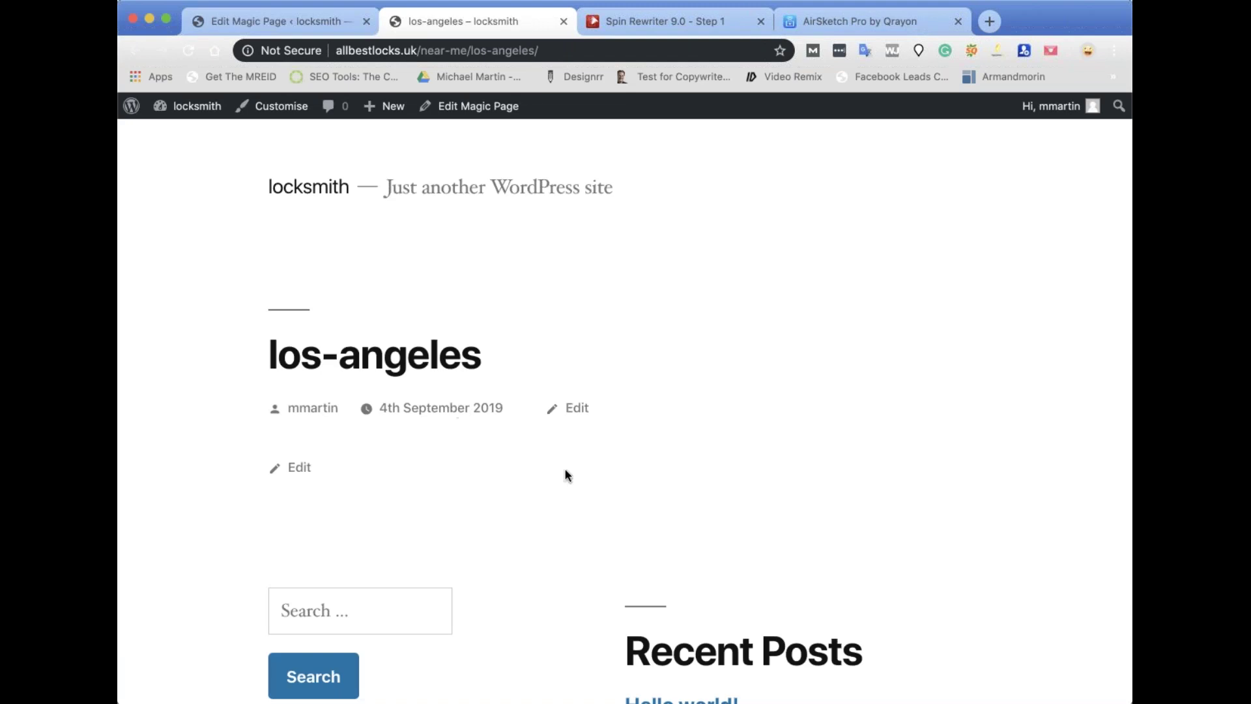
click(564, 23)
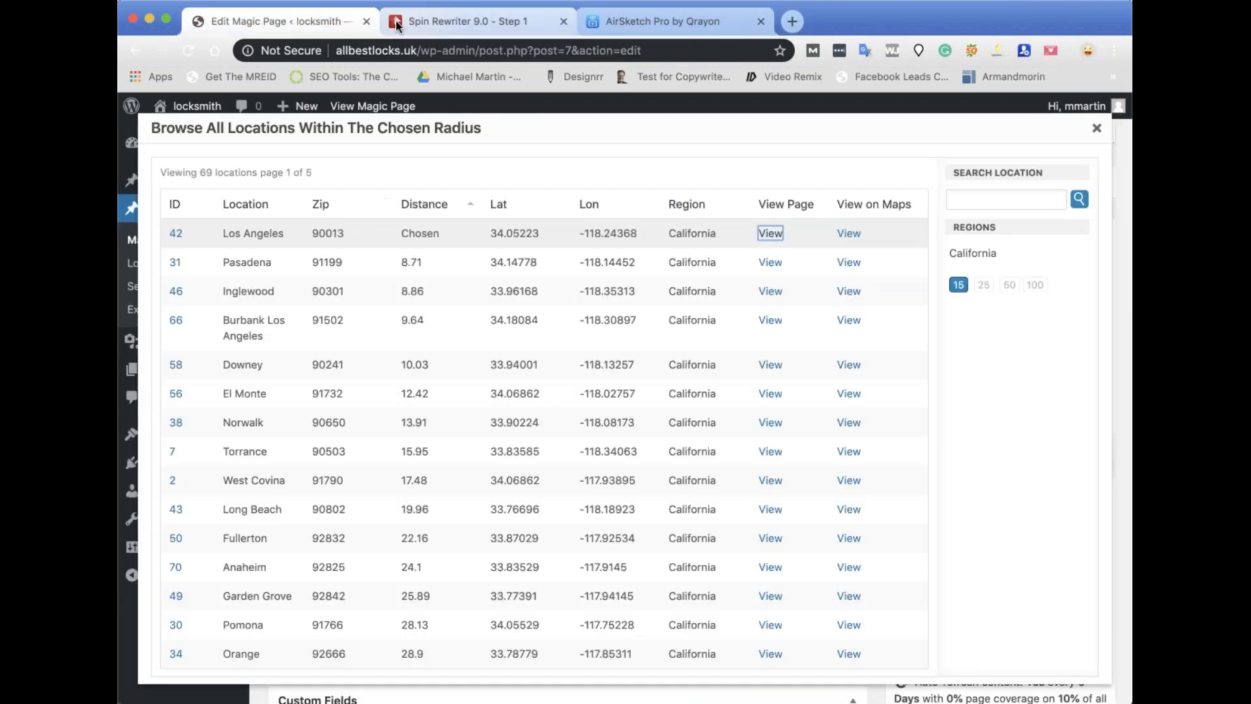
click(773, 367)
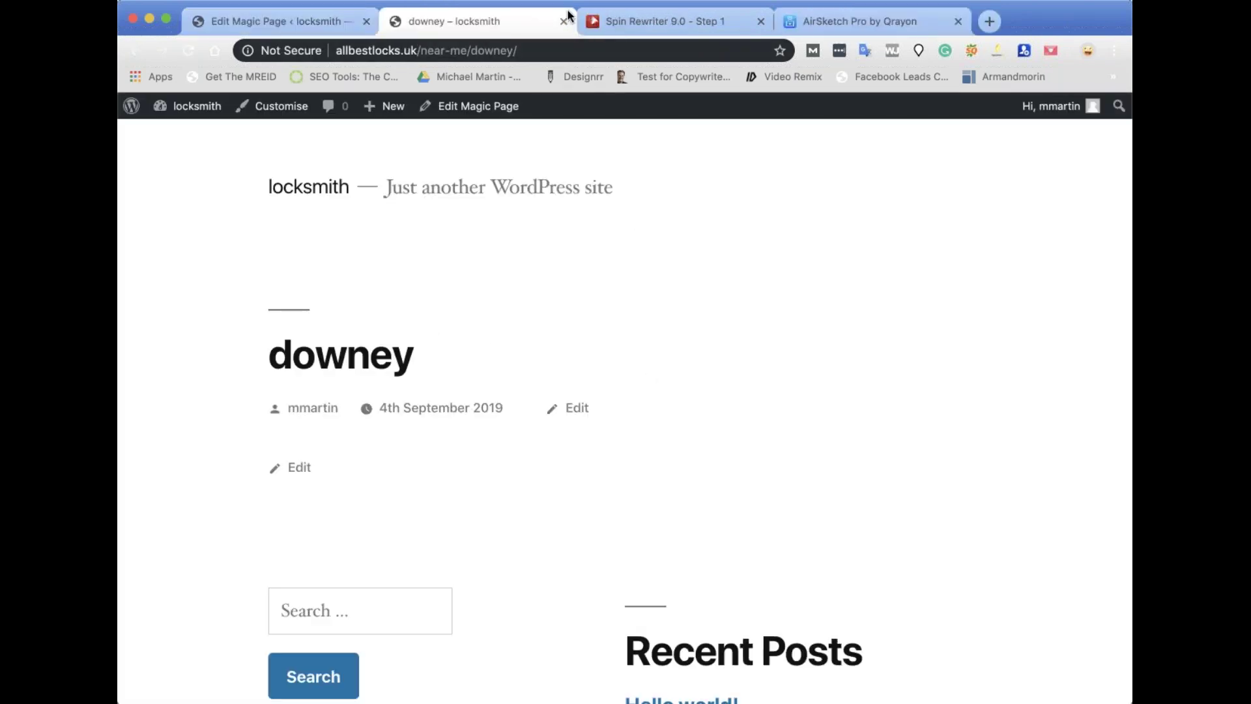
click(564, 21)
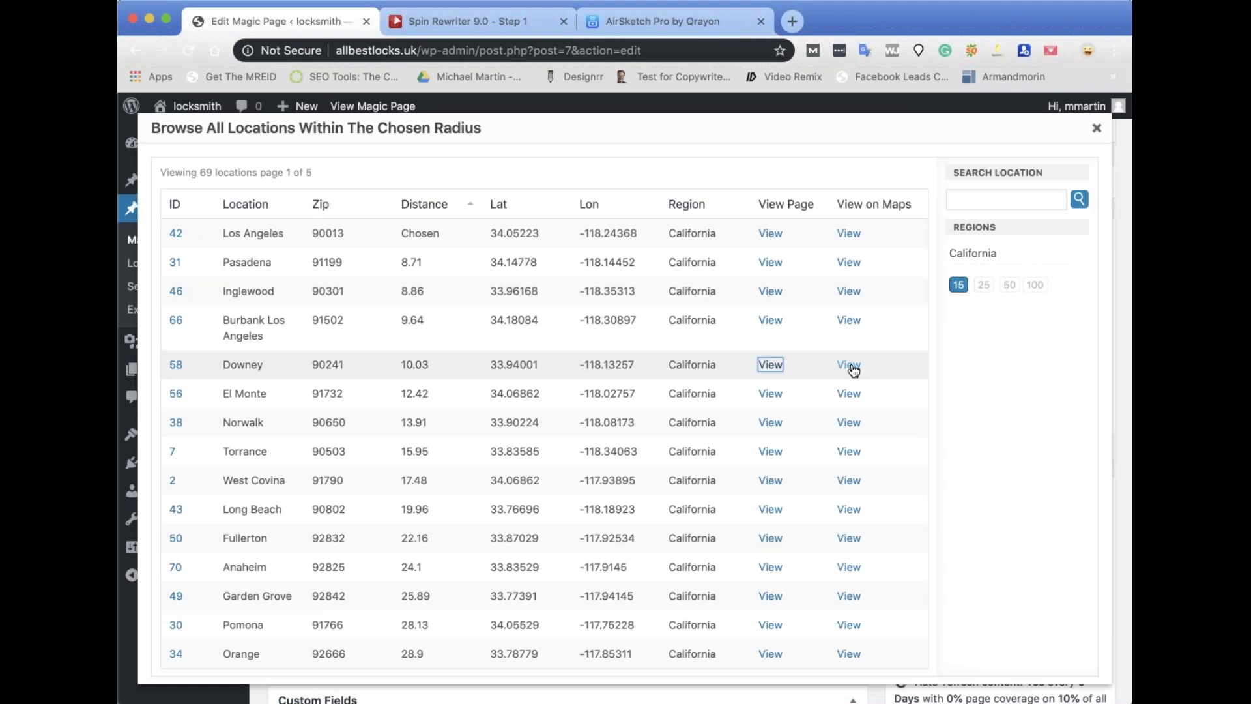
Show Norwalk's location on Google Maps, then close the locations list.
click(849, 423)
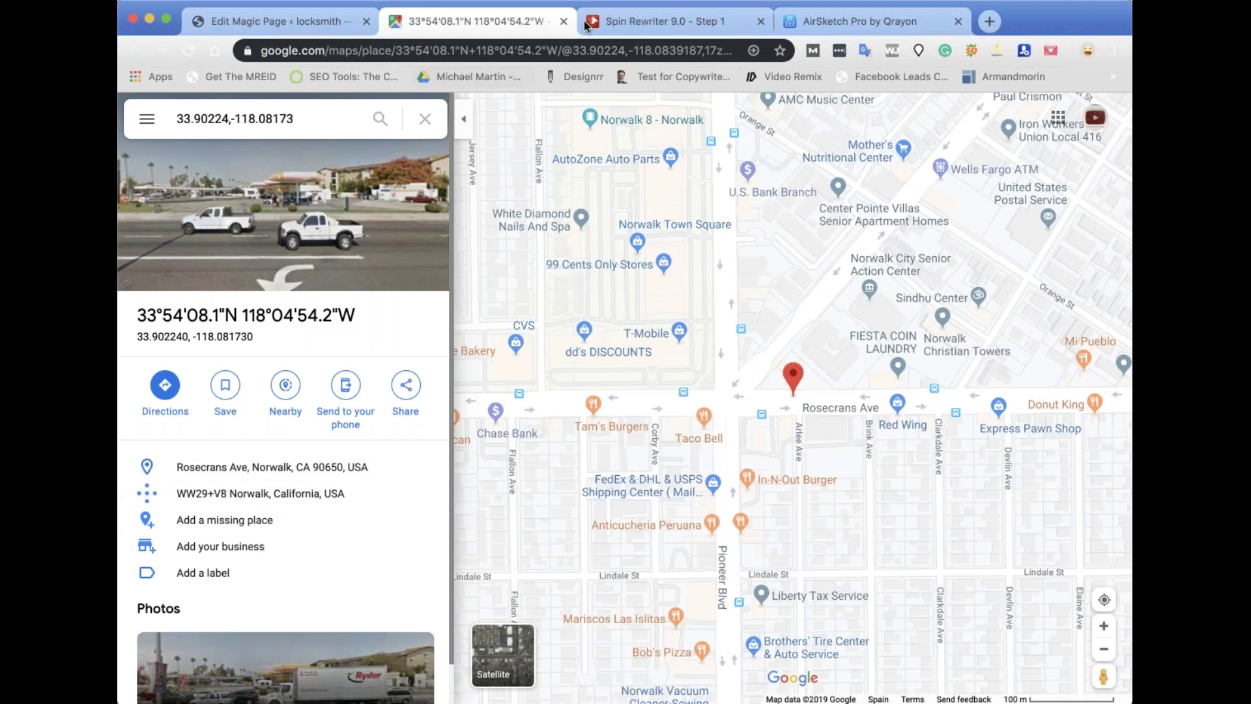
click(564, 21)
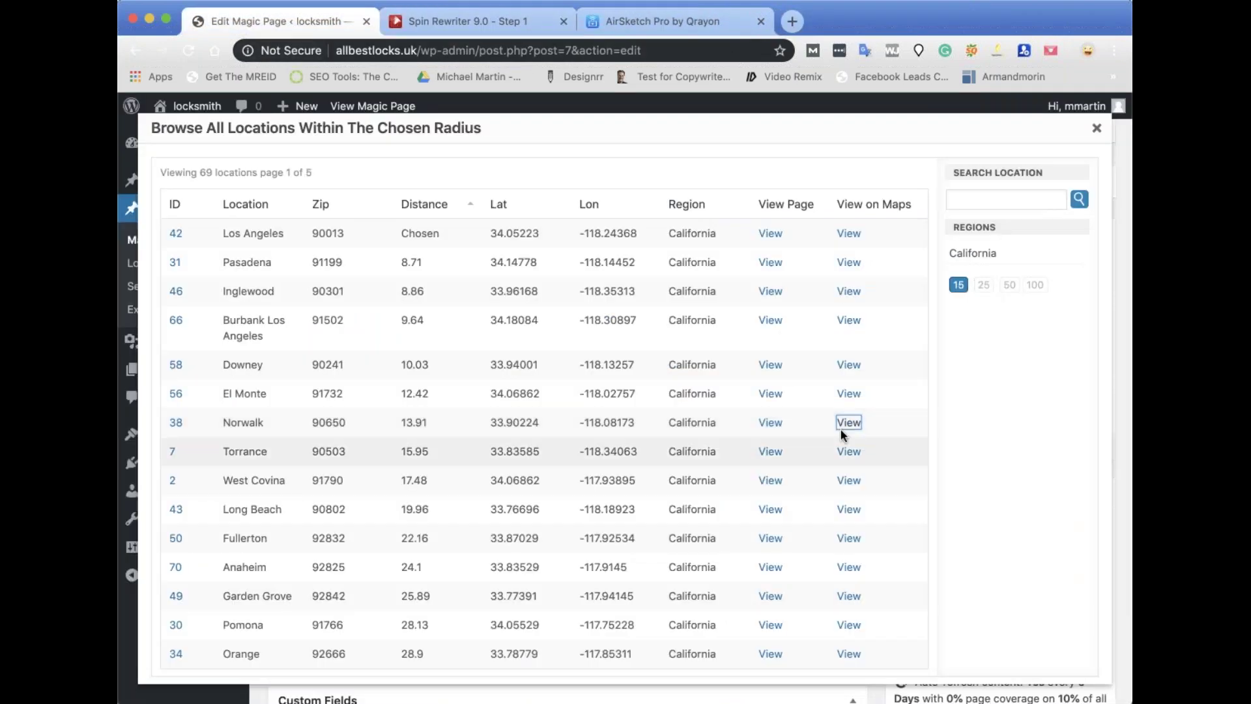
scroll(756, 505, down, 2)
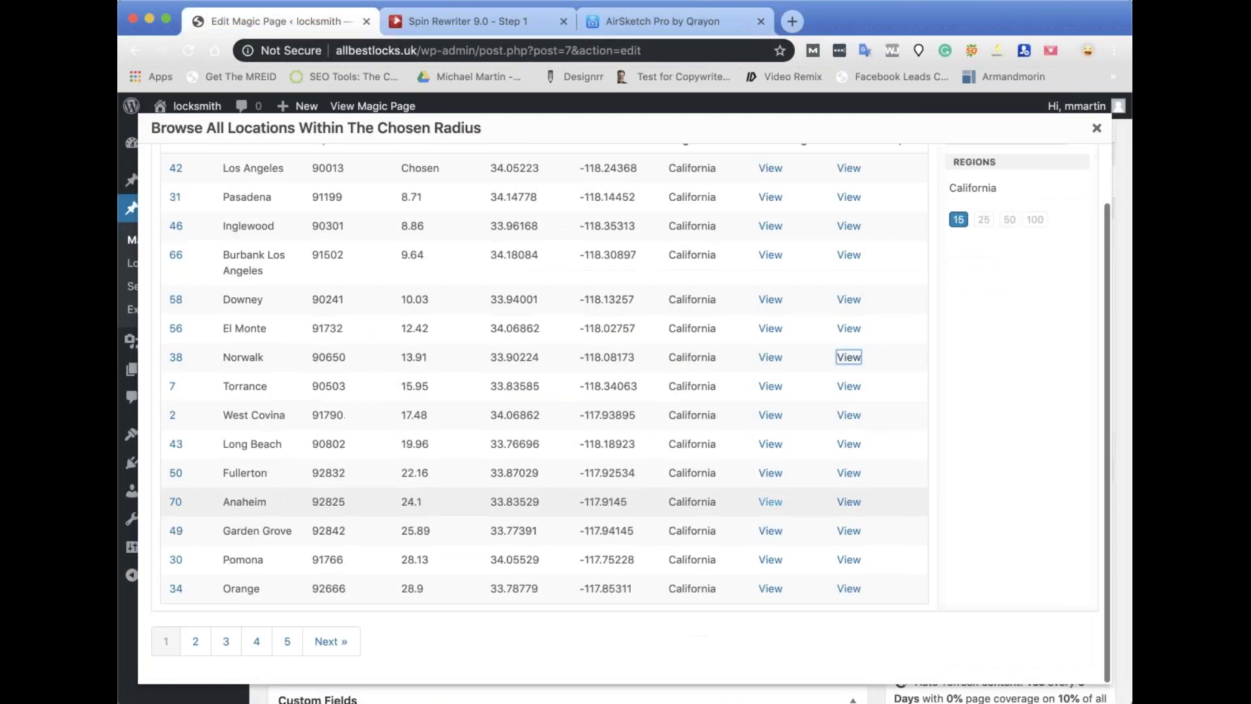
scroll(770, 502, up, 2)
scroll(770, 502, down, 2)
scroll(771, 502, up, 1)
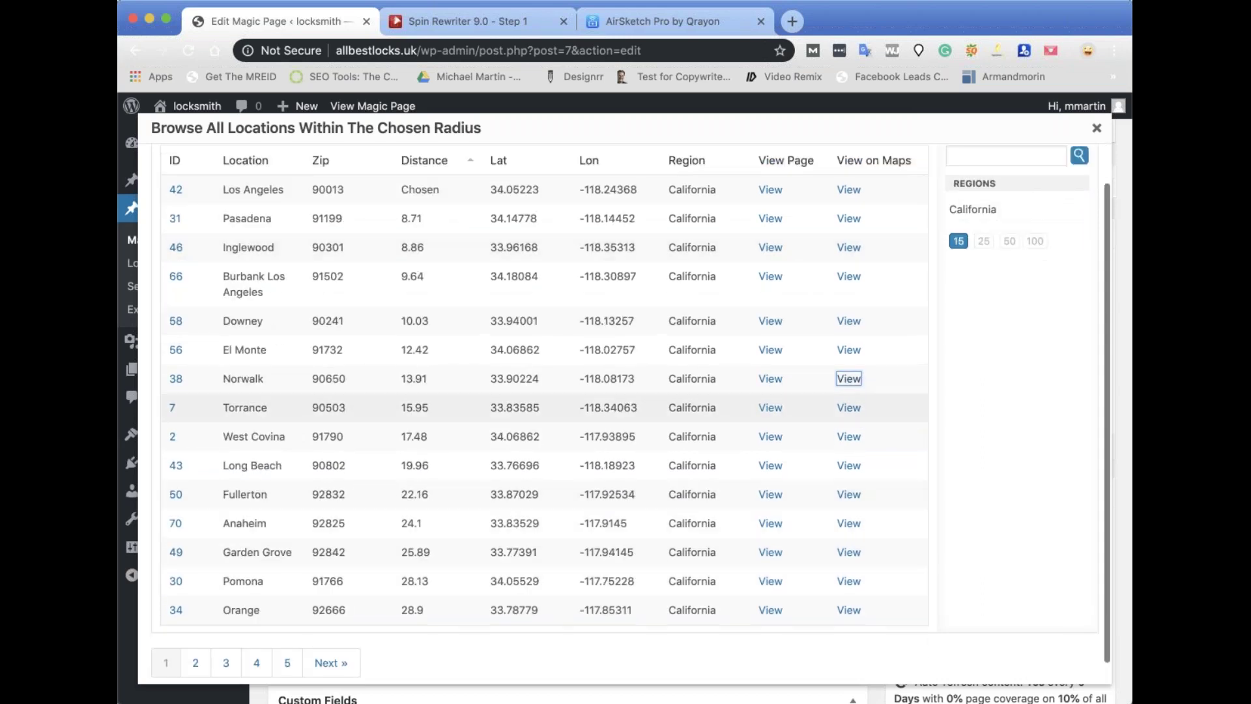
scroll(832, 318, up, 1)
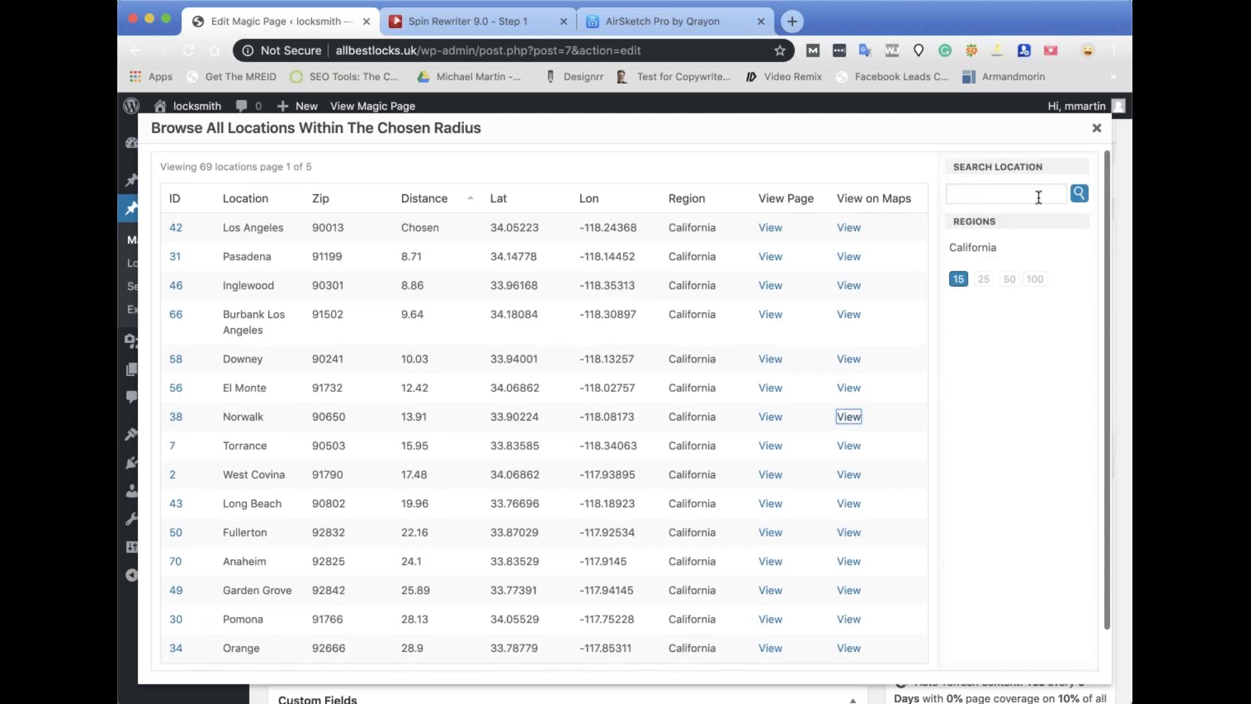
click(1097, 128)
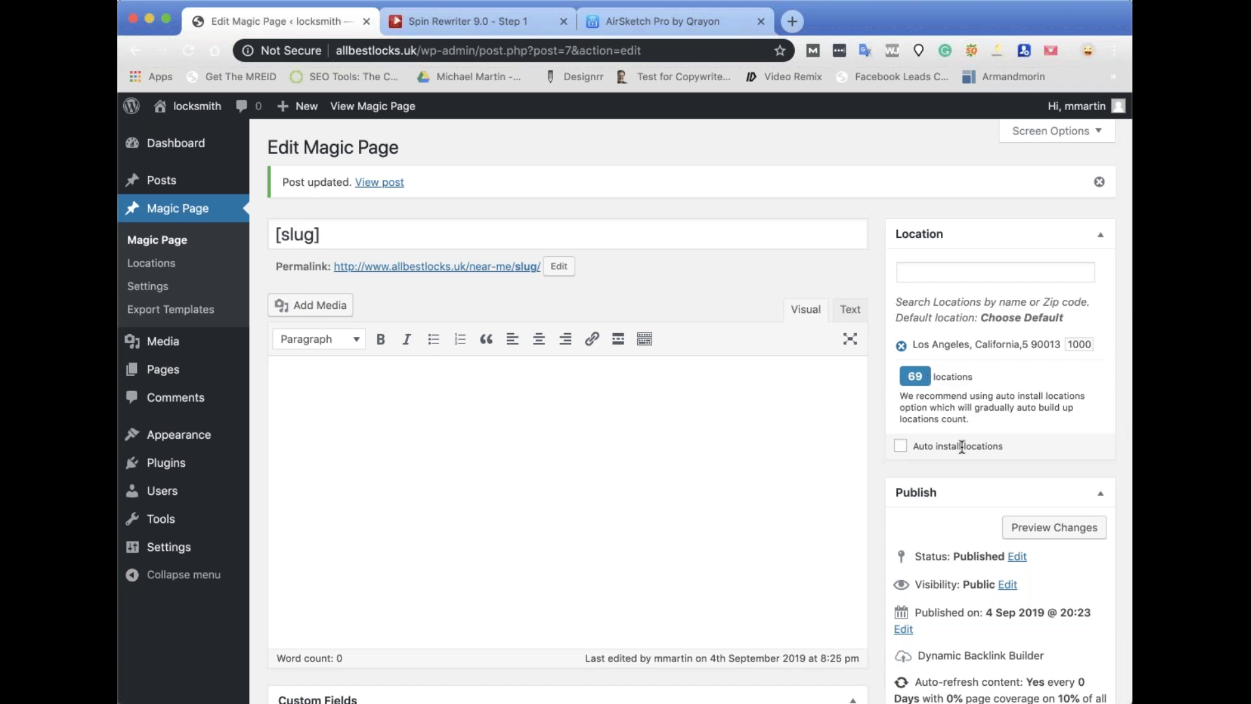
Drag the Magic Page Shortcodes box above the Location box in the right sidebar.
scroll(960, 447, down, 10)
scroll(700, 410, down, 5)
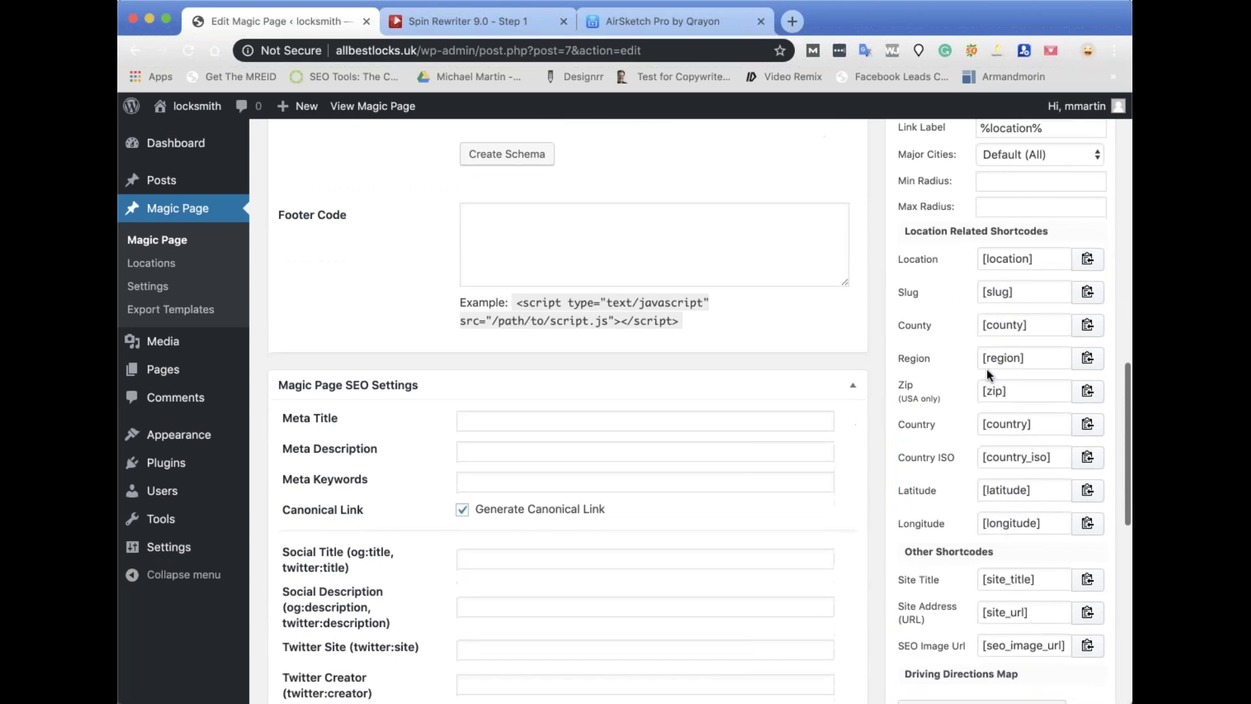
scroll(987, 369, up, 10)
scroll(691, 411, up, 2)
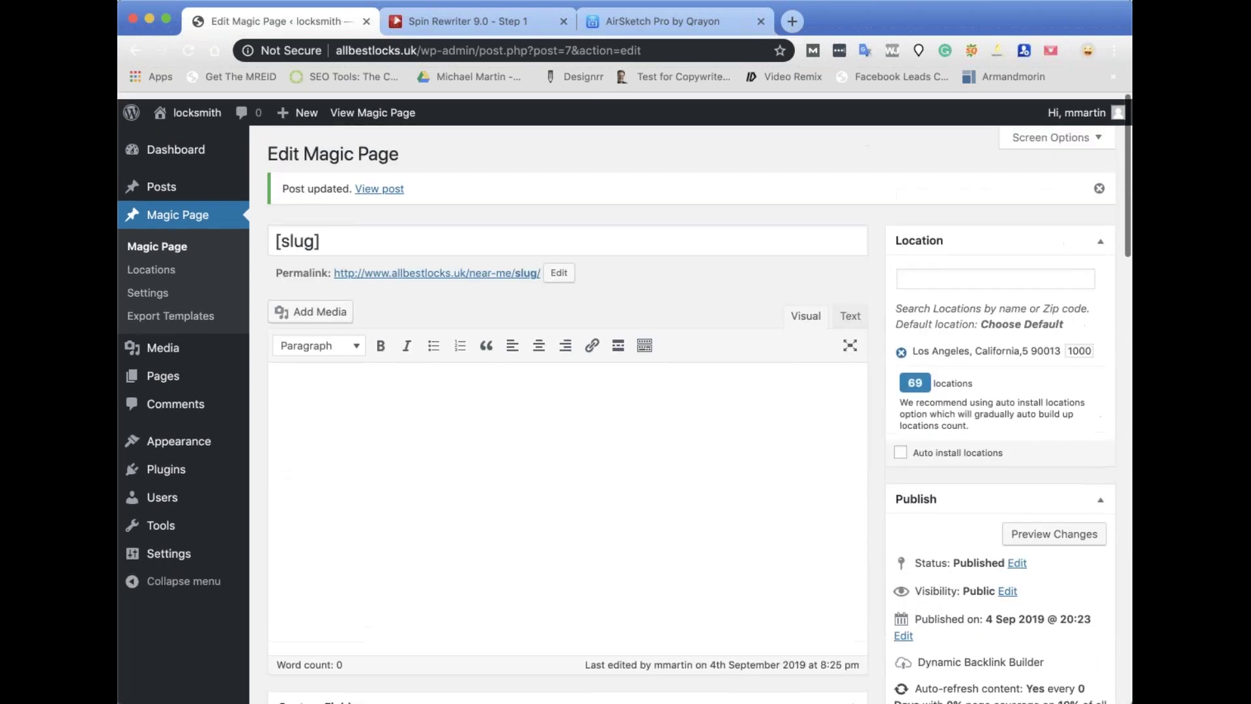
scroll(691, 411, down, 9)
scroll(952, 319, up, 2)
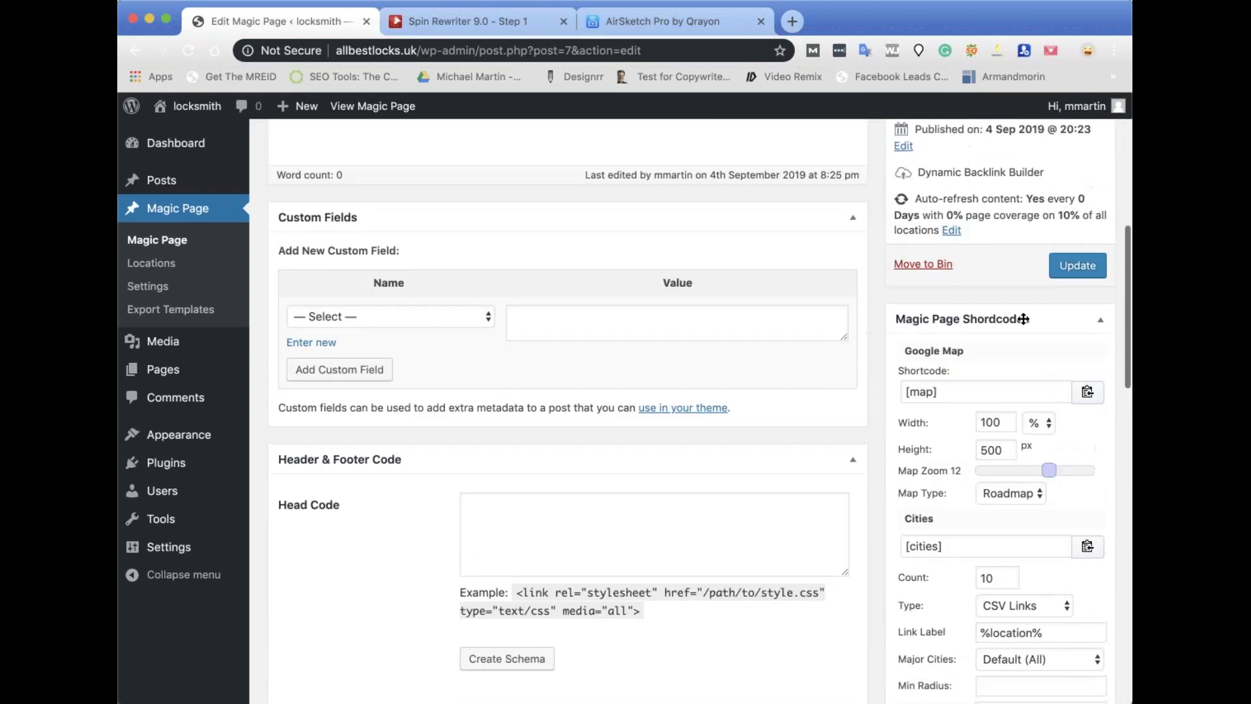
drag(952, 319, 1008, 228)
scroll(1006, 259, up, 8)
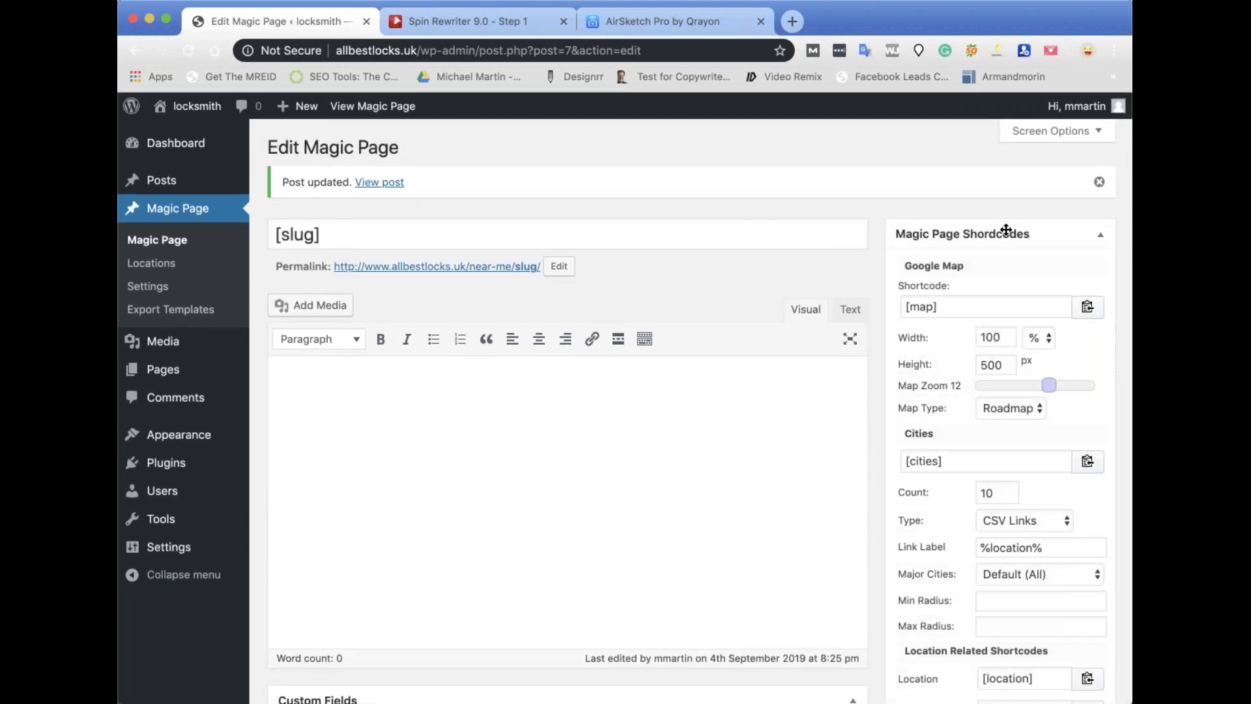
scroll(991, 363, down, 8)
scroll(989, 355, down, 8)
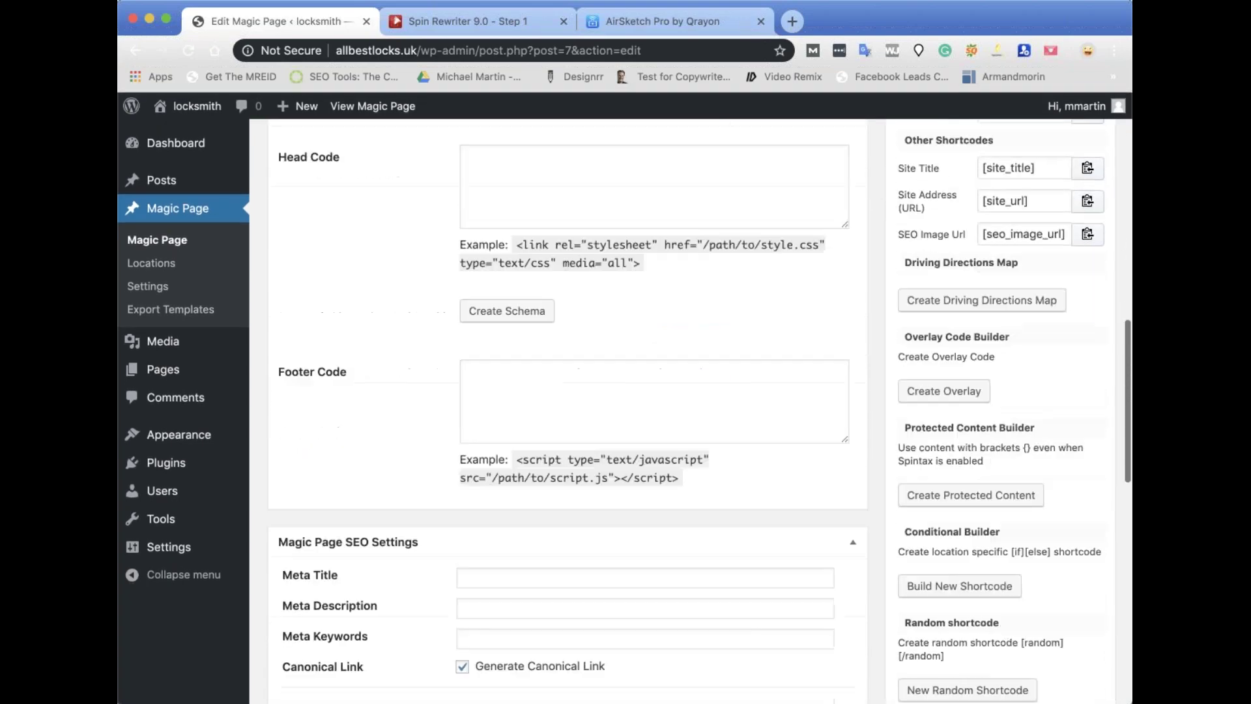
scroll(990, 355, up, 4)
scroll(497, 458, up, 10)
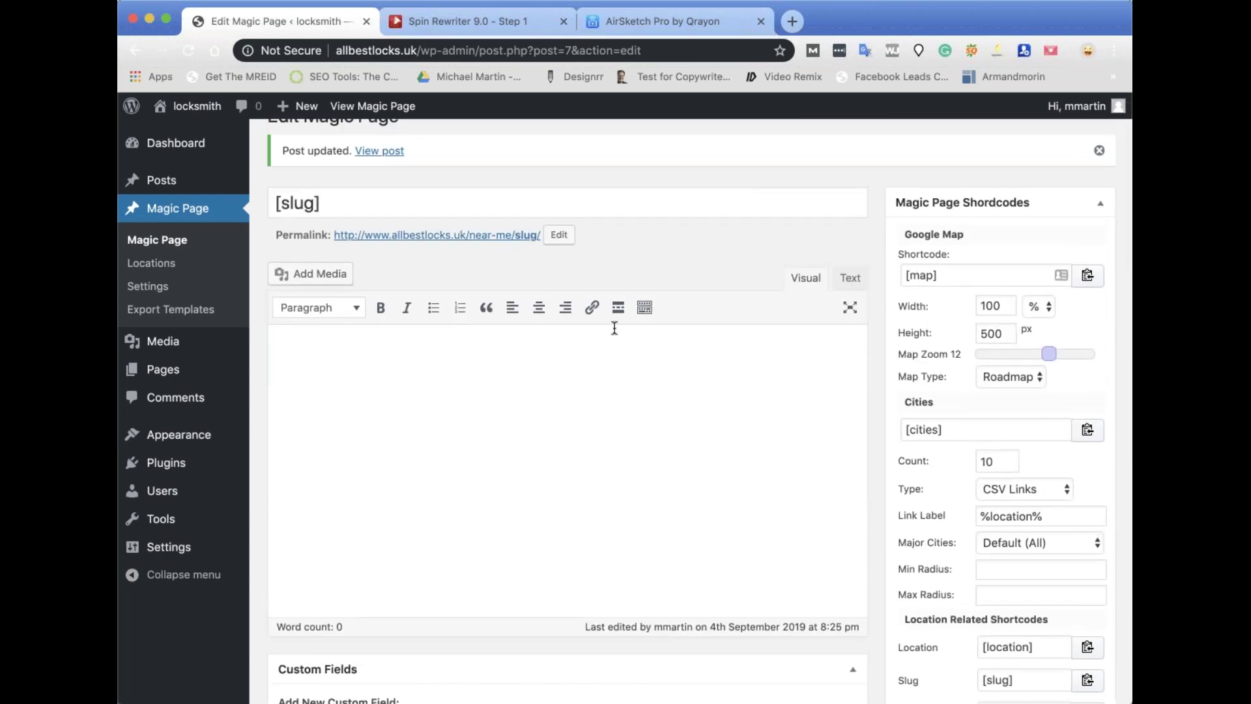
scroll(1083, 404, down, 3)
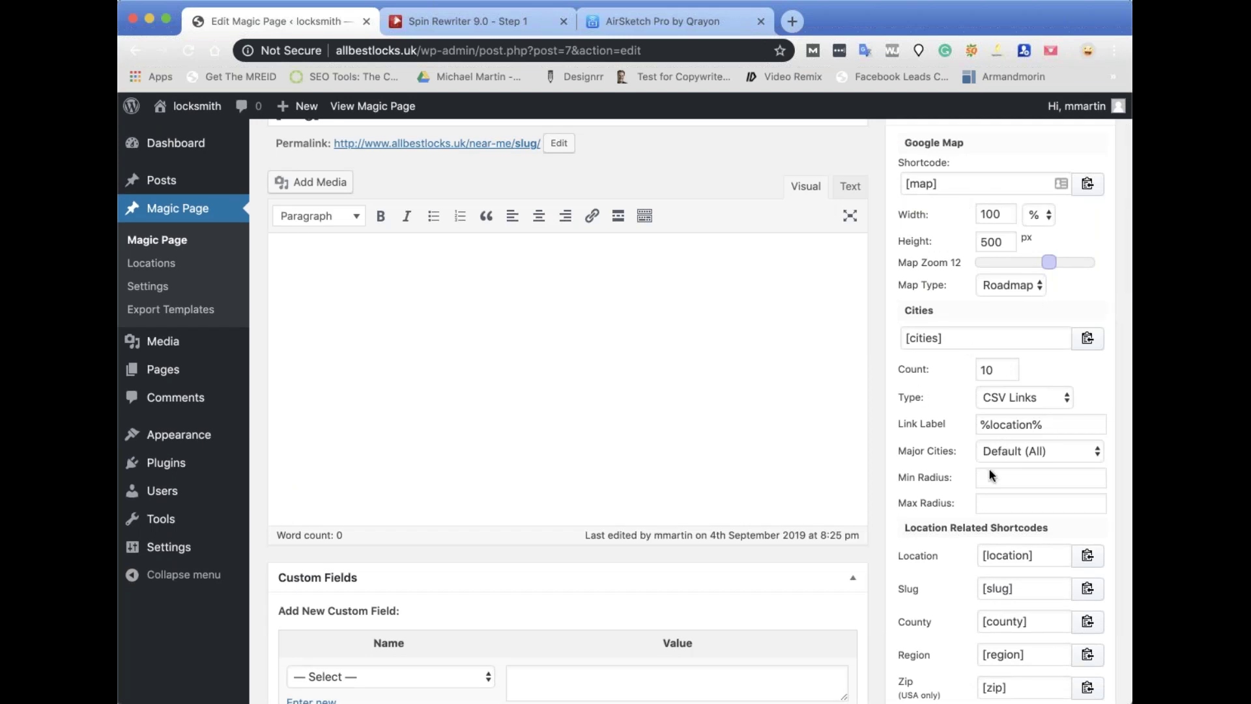
Paste the [location] and [slug] shortcodes on separate lines in the empty editor.
click(1088, 555)
click(494, 276)
key(cmd+v)
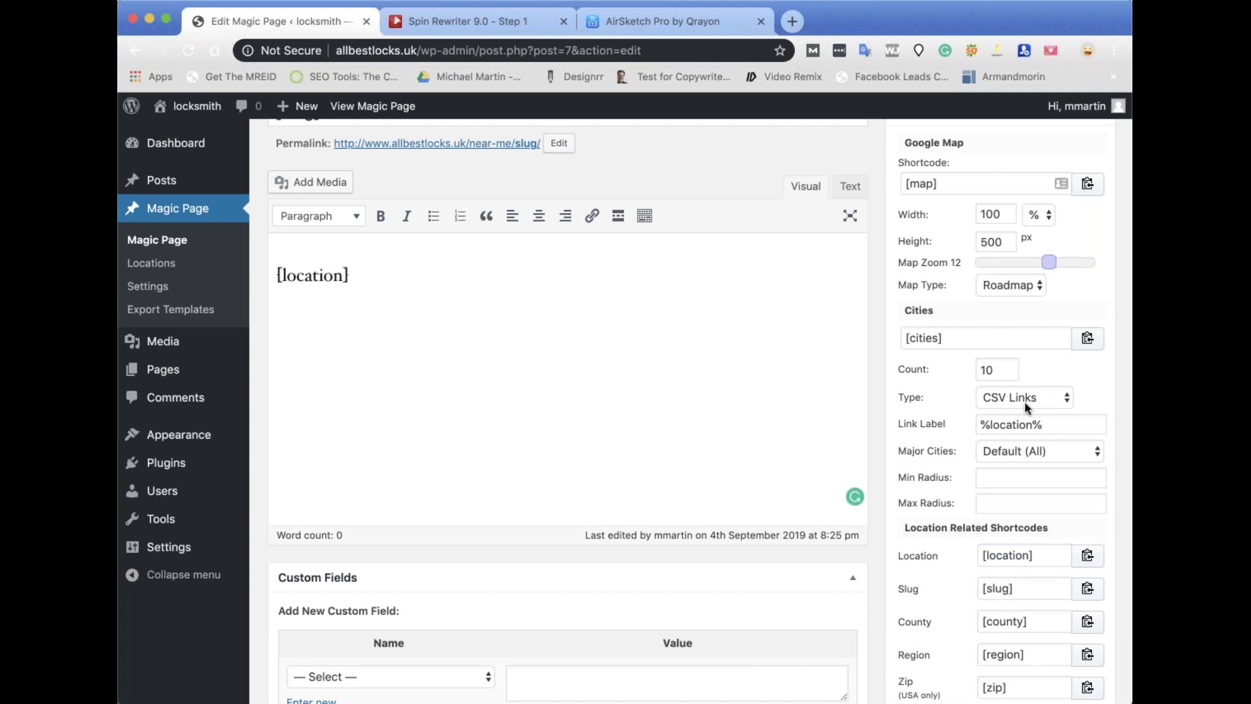
click(1087, 589)
click(499, 334)
key(cmd+v)
key(Return)
Add [county], [region] and [zip] shortcodes on new lines below [slug].
scroll(1086, 491, down, 2)
click(1088, 491)
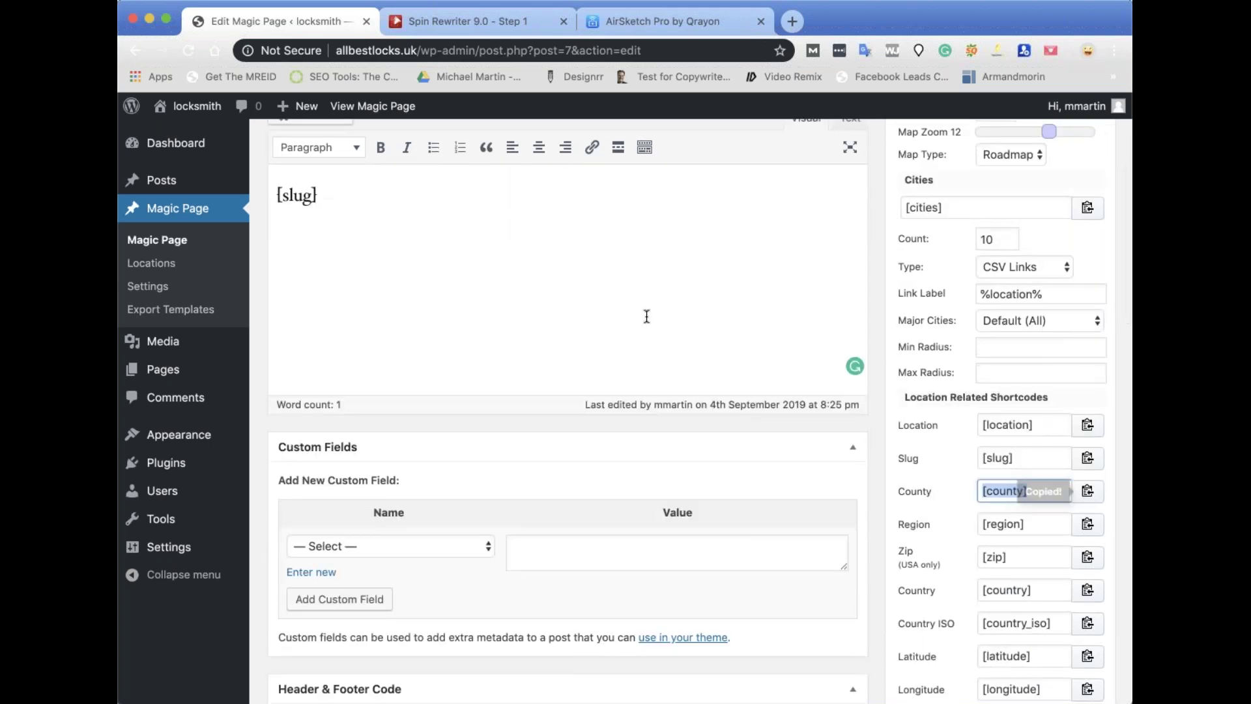
click(574, 310)
key(super+v)
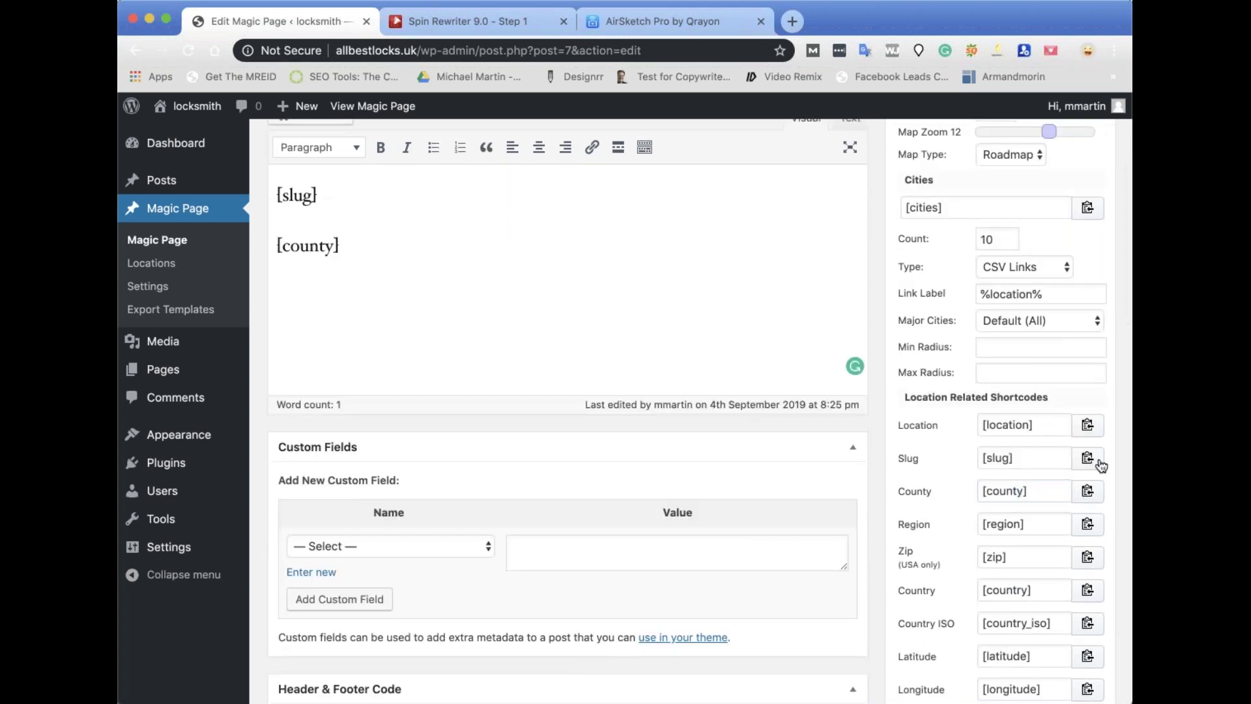
click(1087, 524)
click(527, 307)
key(super+v)
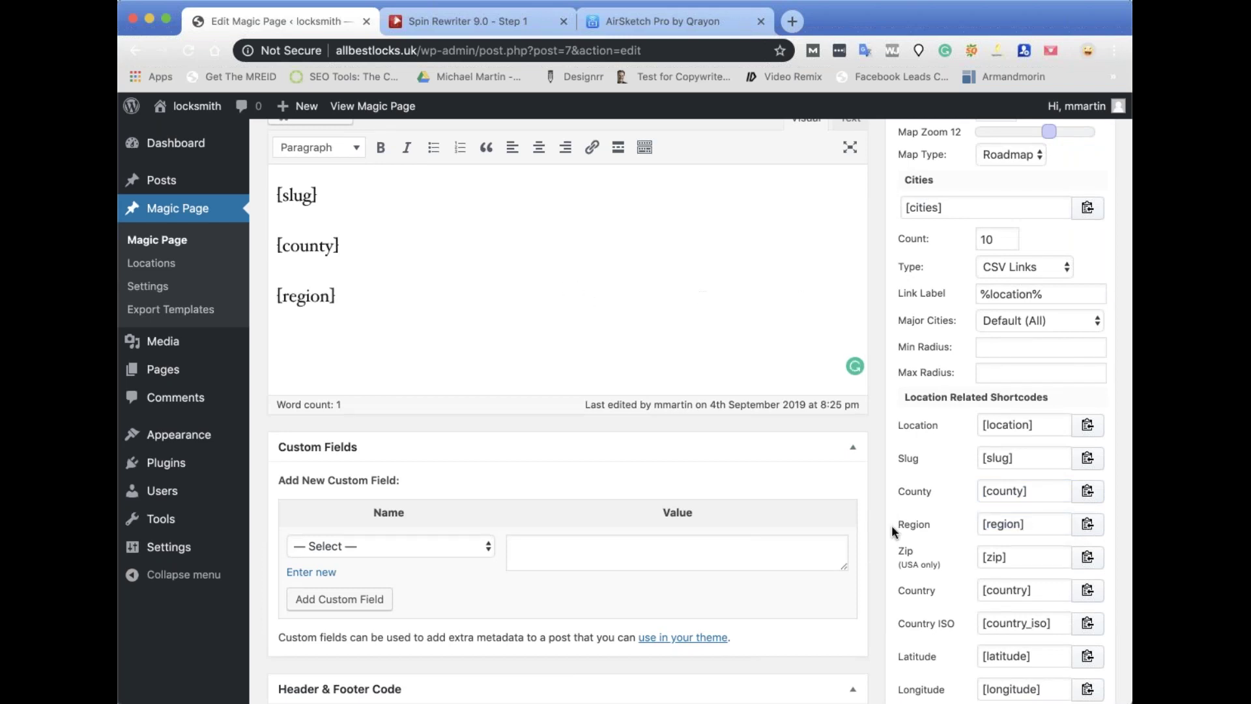
click(1087, 558)
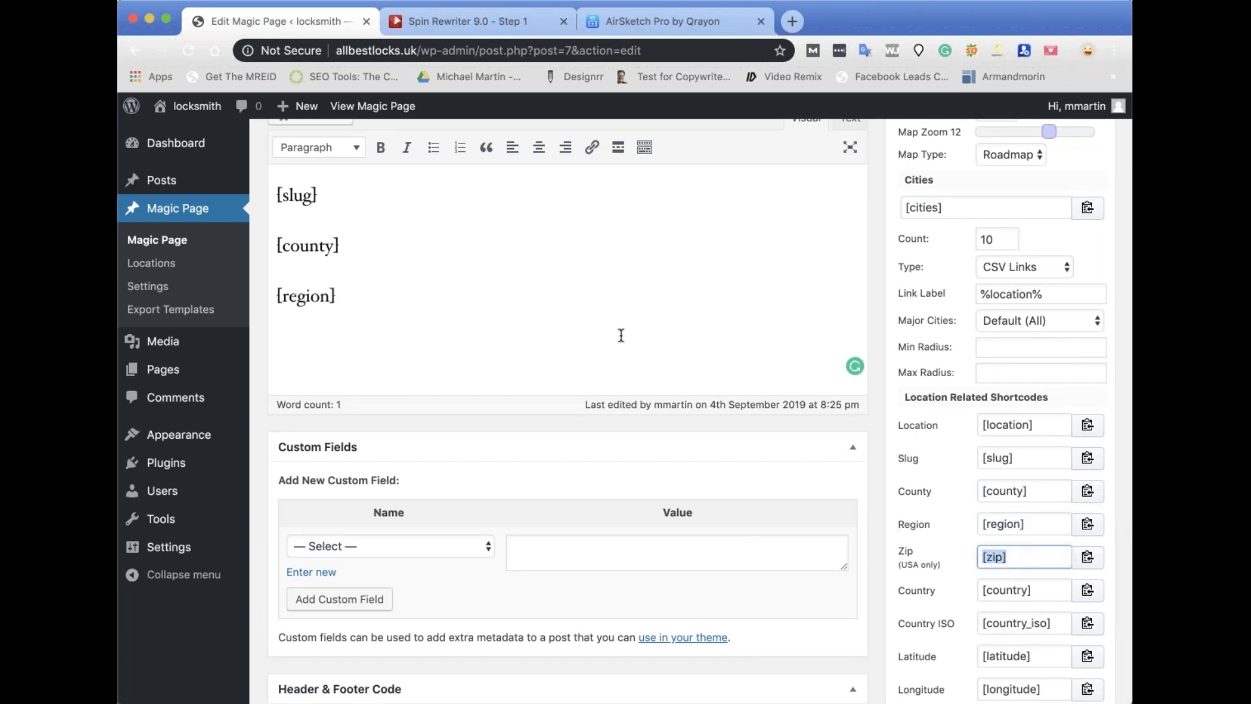
click(410, 340)
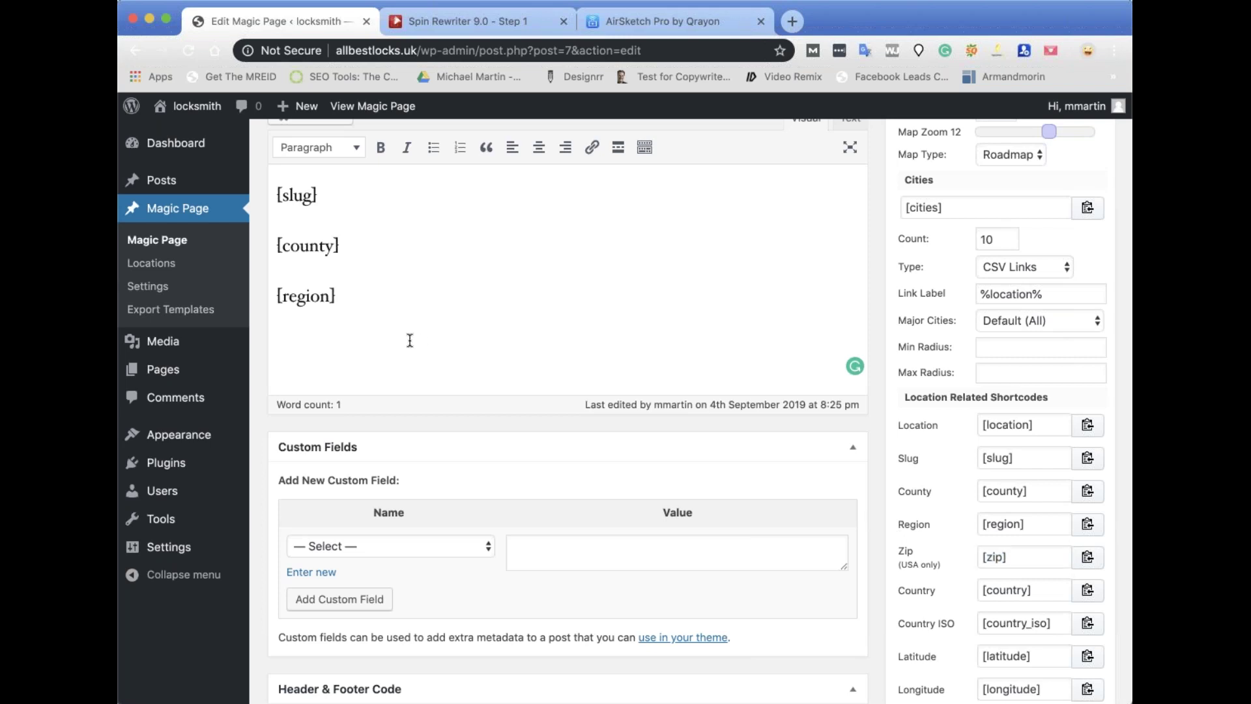
key(Return)
key(super+v)
Add [country] and [country_iso] shortcodes on new lines below [zip].
scroll(972, 569, down, 3)
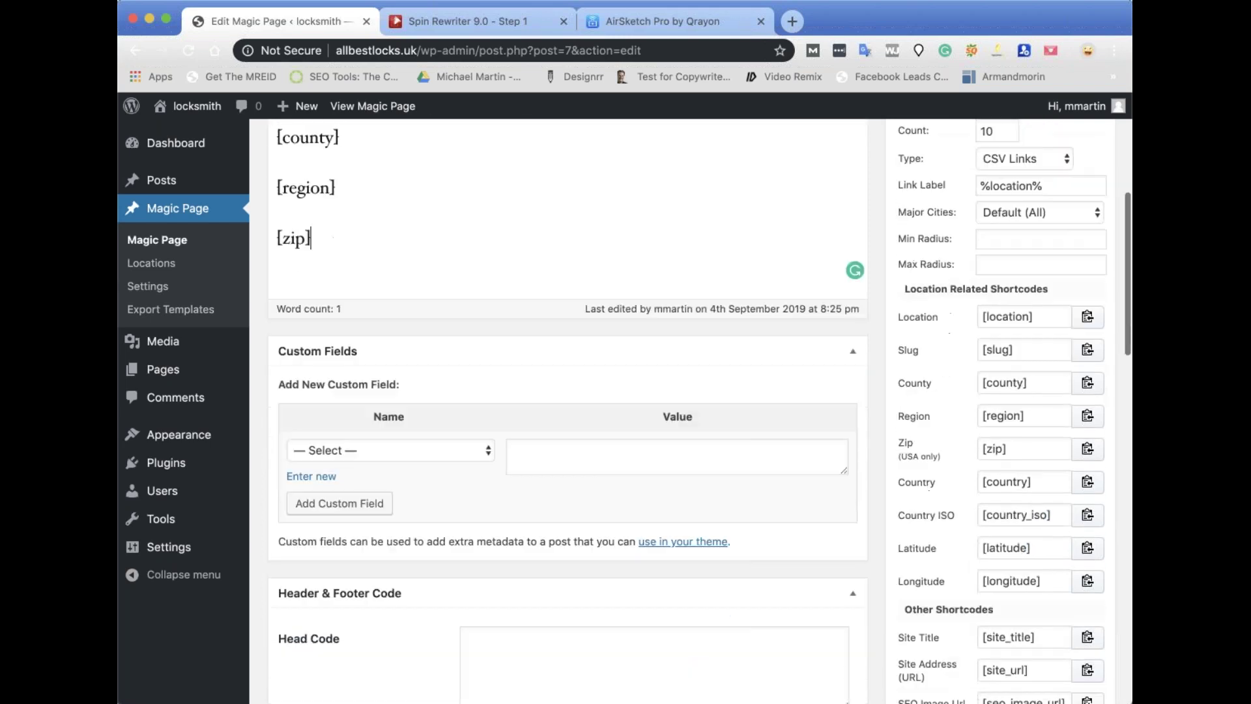
click(1087, 480)
scroll(489, 344, up, 3)
click(488, 343)
key(Return)
key(super+v)
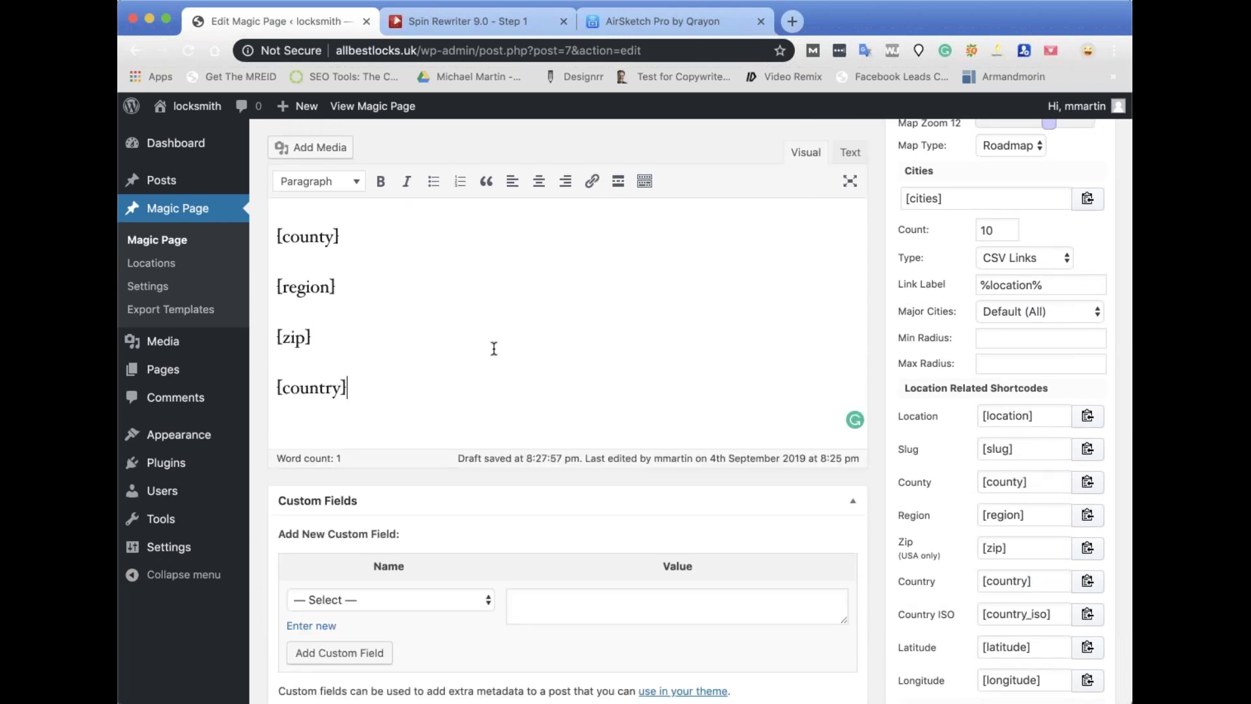
scroll(1036, 514, down, 2)
click(1089, 543)
click(523, 306)
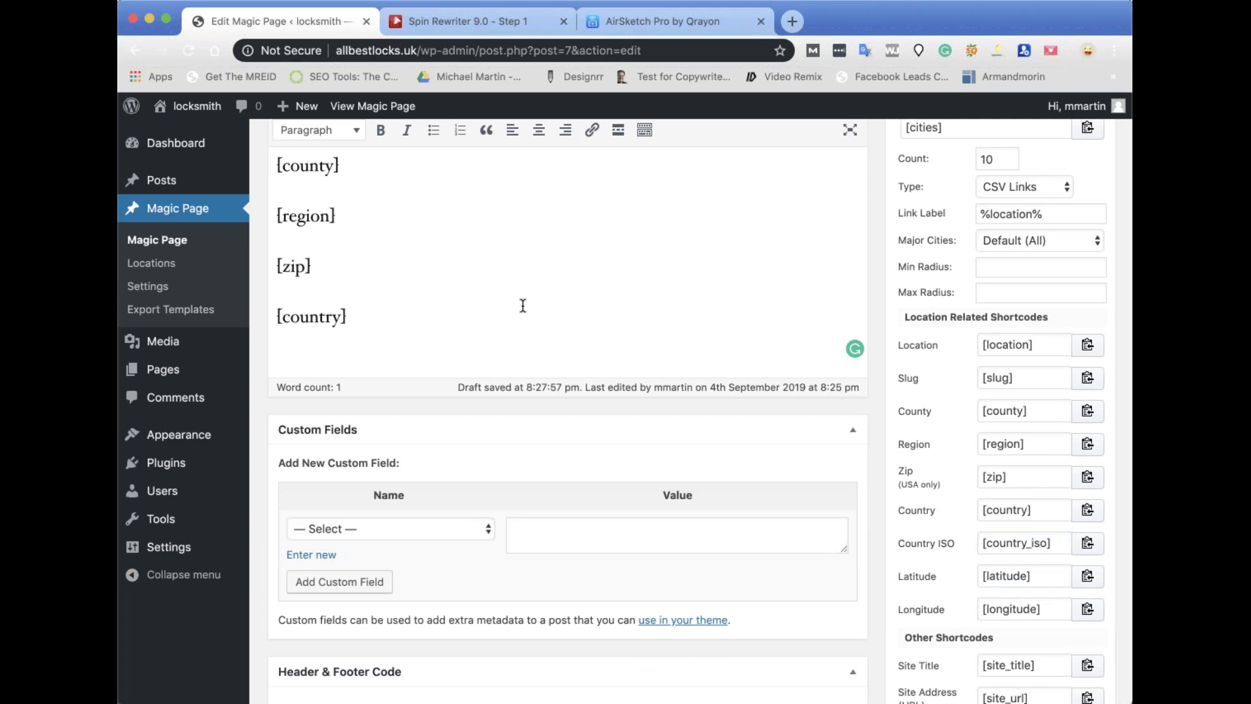
key(Return)
key(super+v)
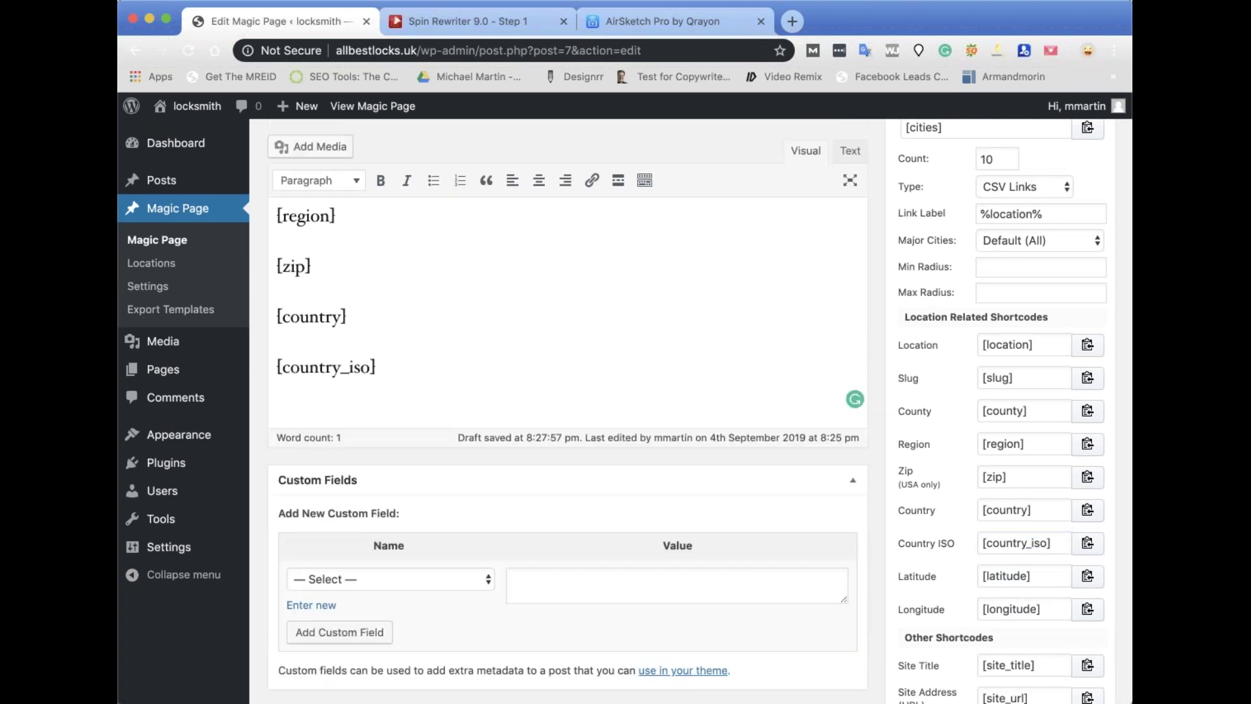
Add [latitude] and [longitude] shortcodes on new lines below [country_iso].
scroll(1115, 482, down, 3)
click(1088, 483)
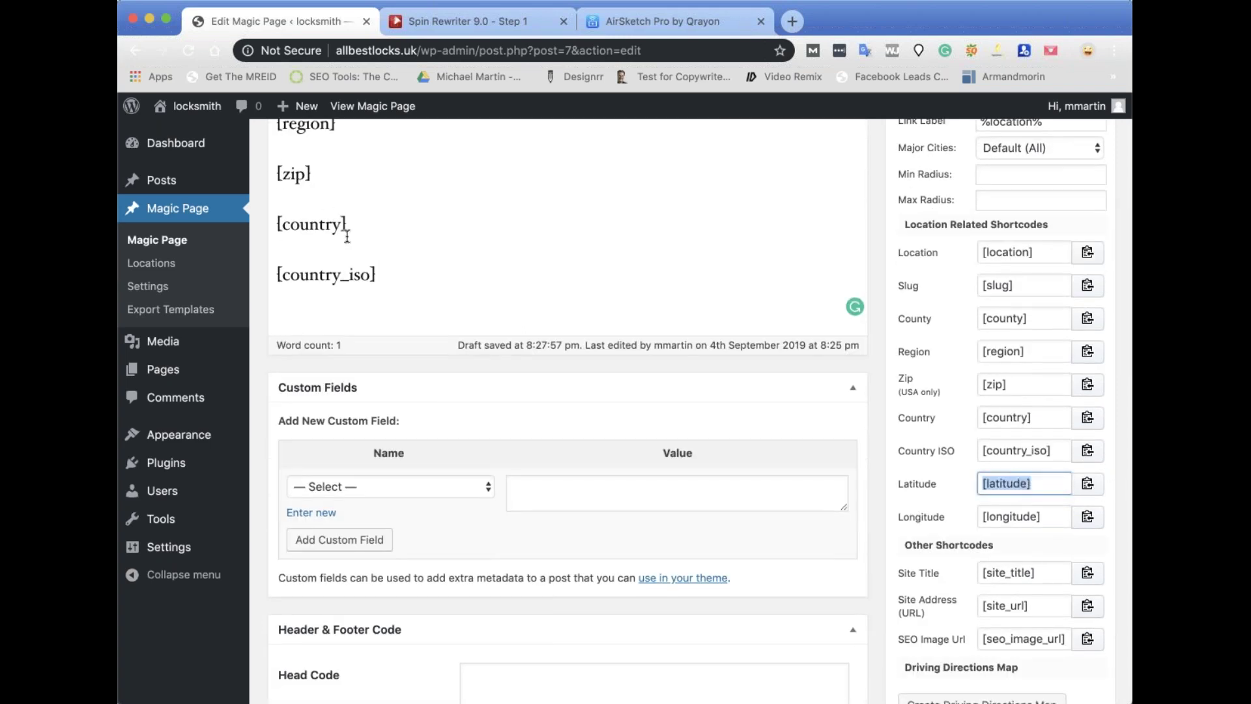
click(481, 280)
key(Return)
key(super+v)
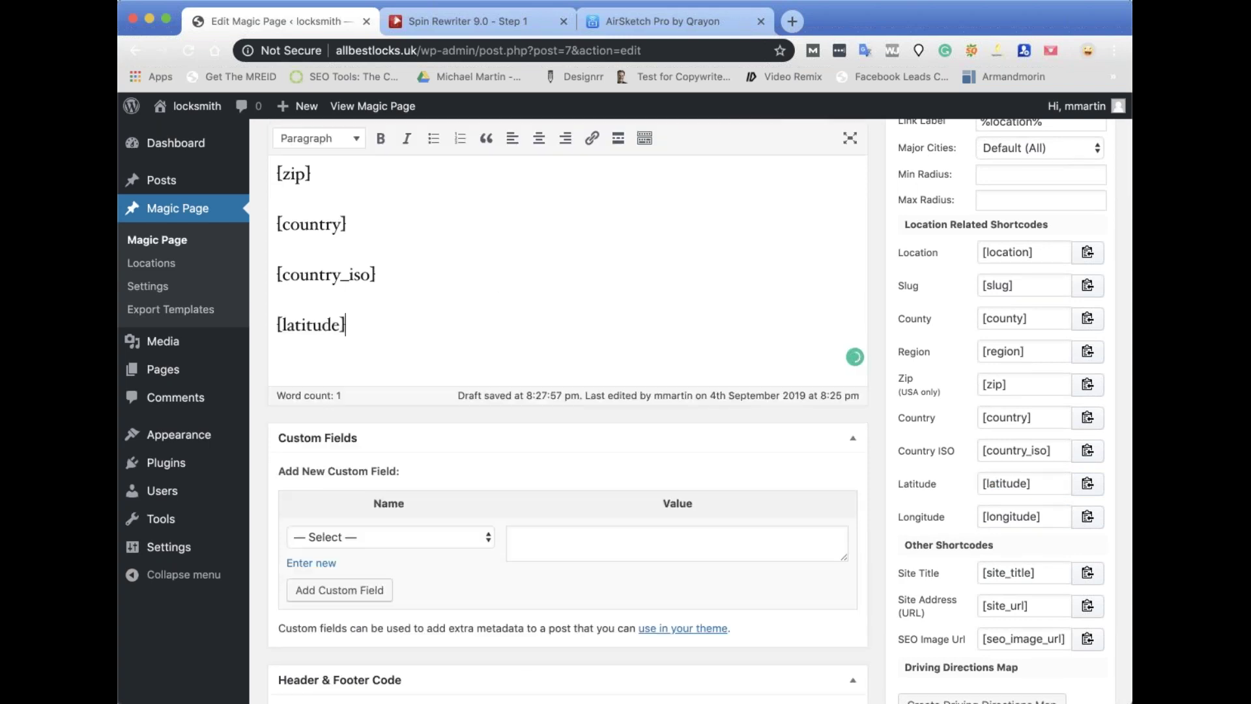
click(1088, 516)
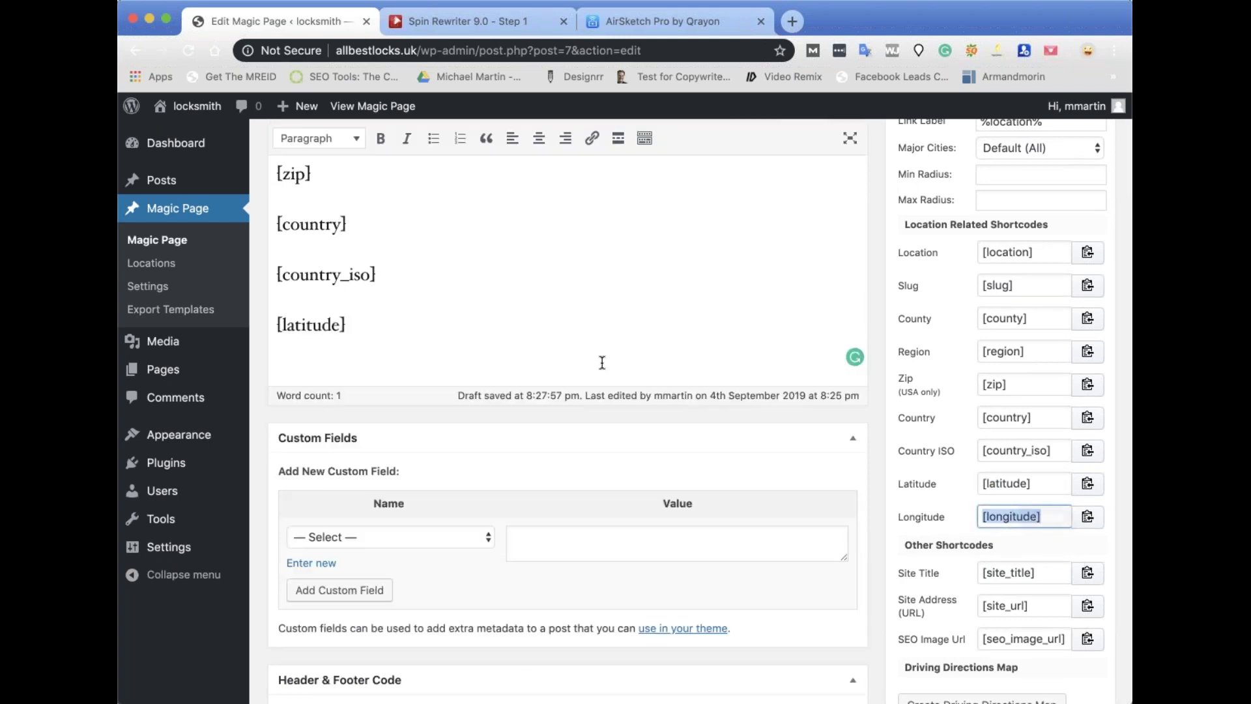
click(571, 337)
key(Return)
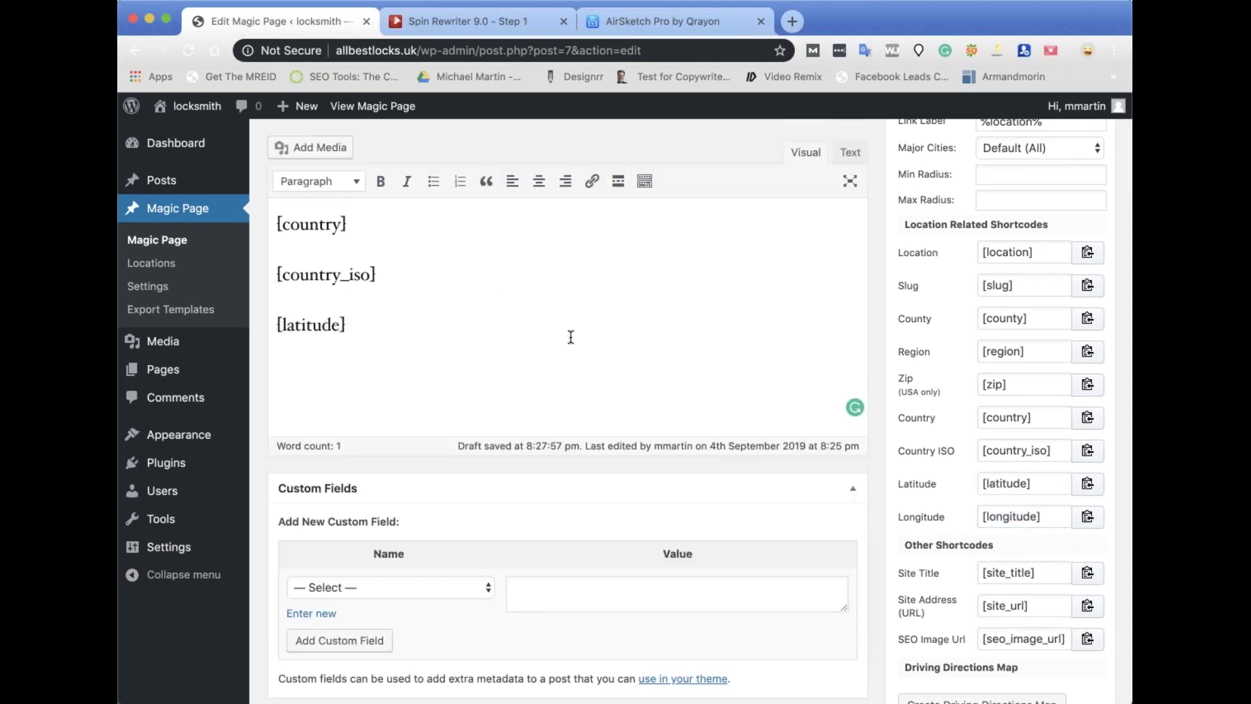
key(super+v)
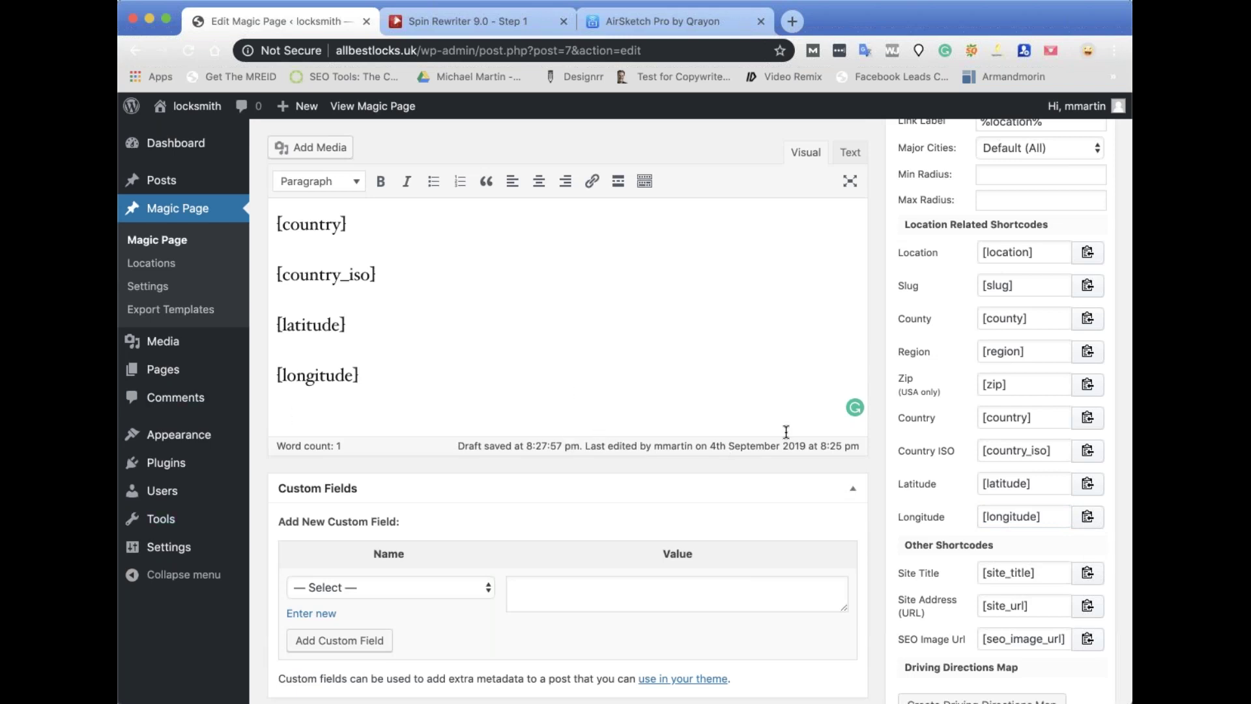
scroll(1015, 384, down, 2)
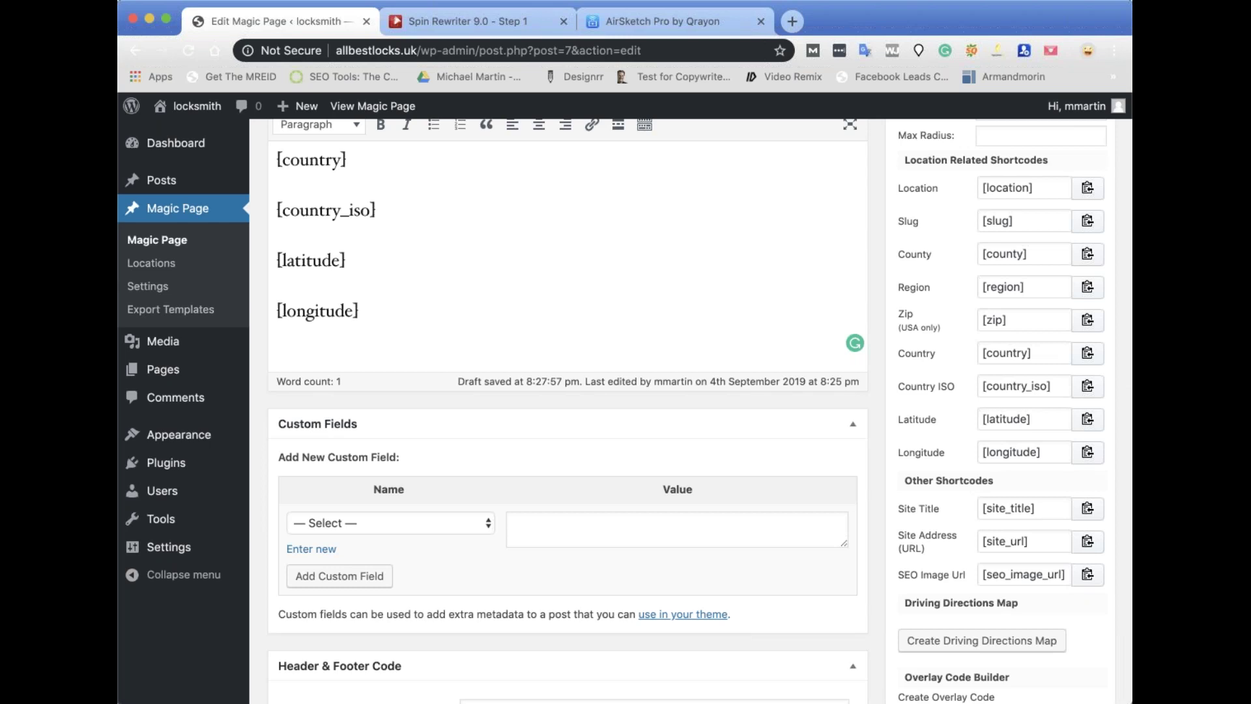
Add [site_title] and [site_url] shortcodes on new lines after [longitude].
click(1088, 508)
click(469, 318)
key(Return)
key(ctrl+v)
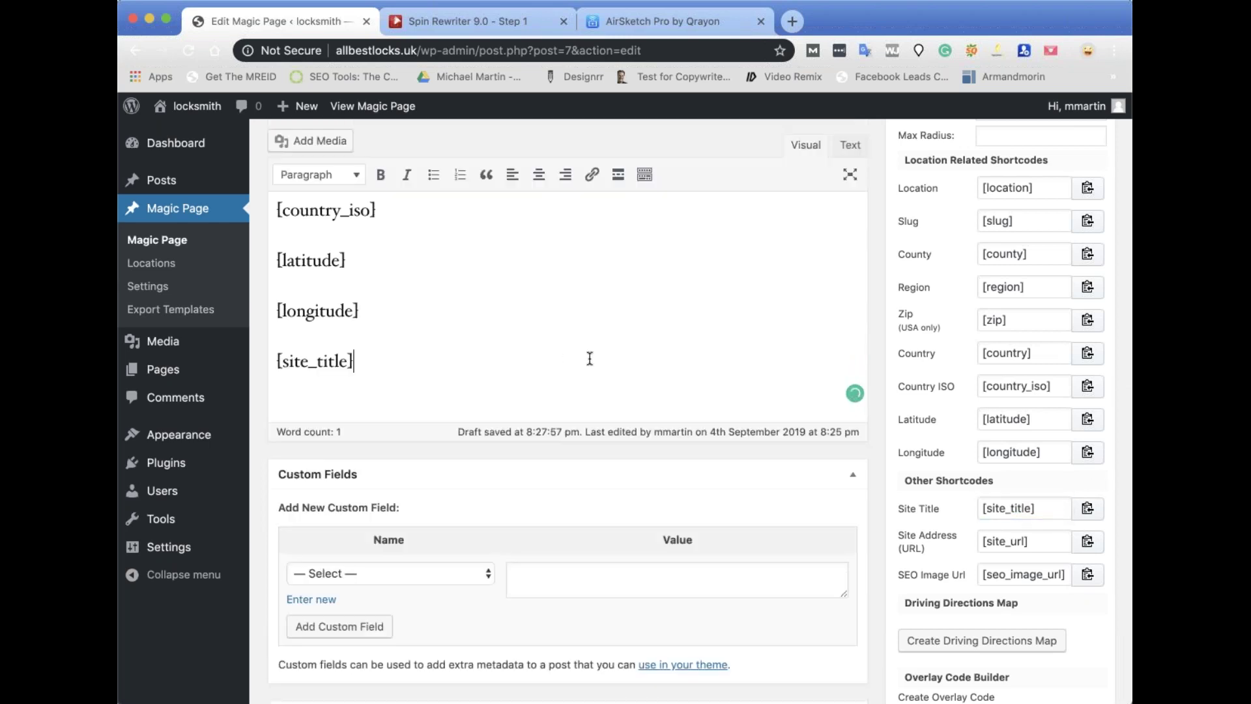
scroll(686, 411, down, 1)
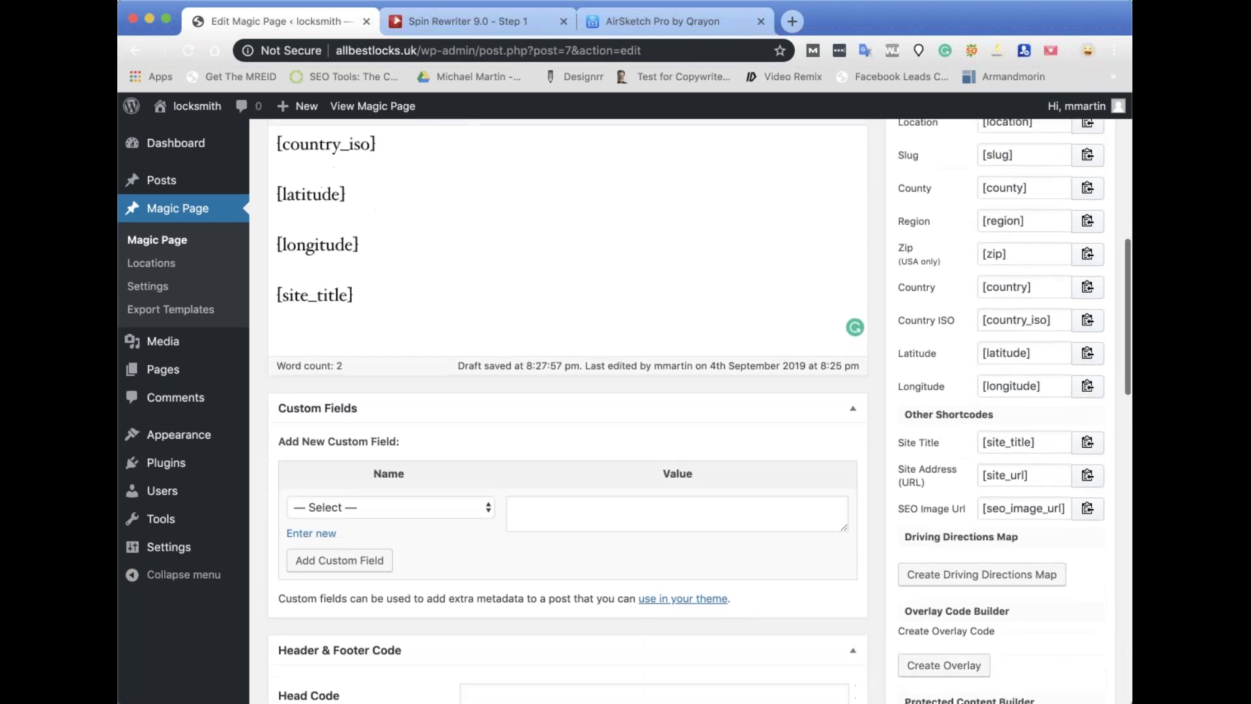
scroll(424, 650, down, 5)
scroll(468, 594, up, 6)
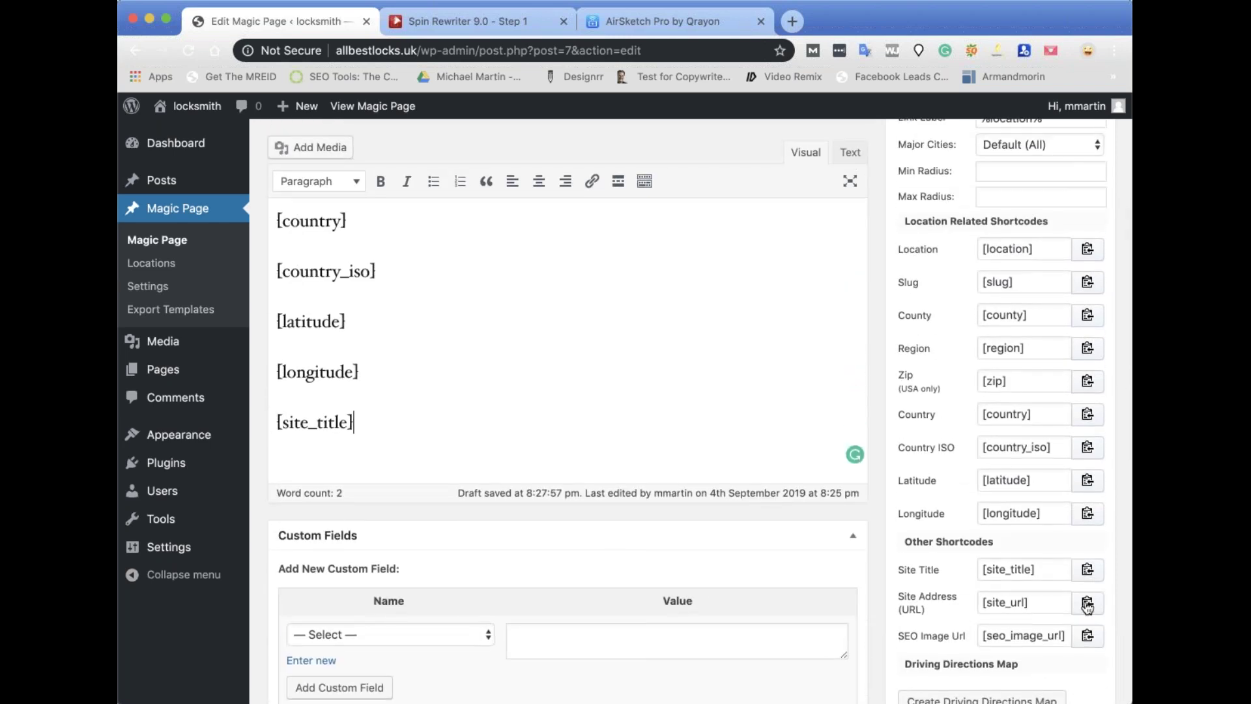
click(1085, 604)
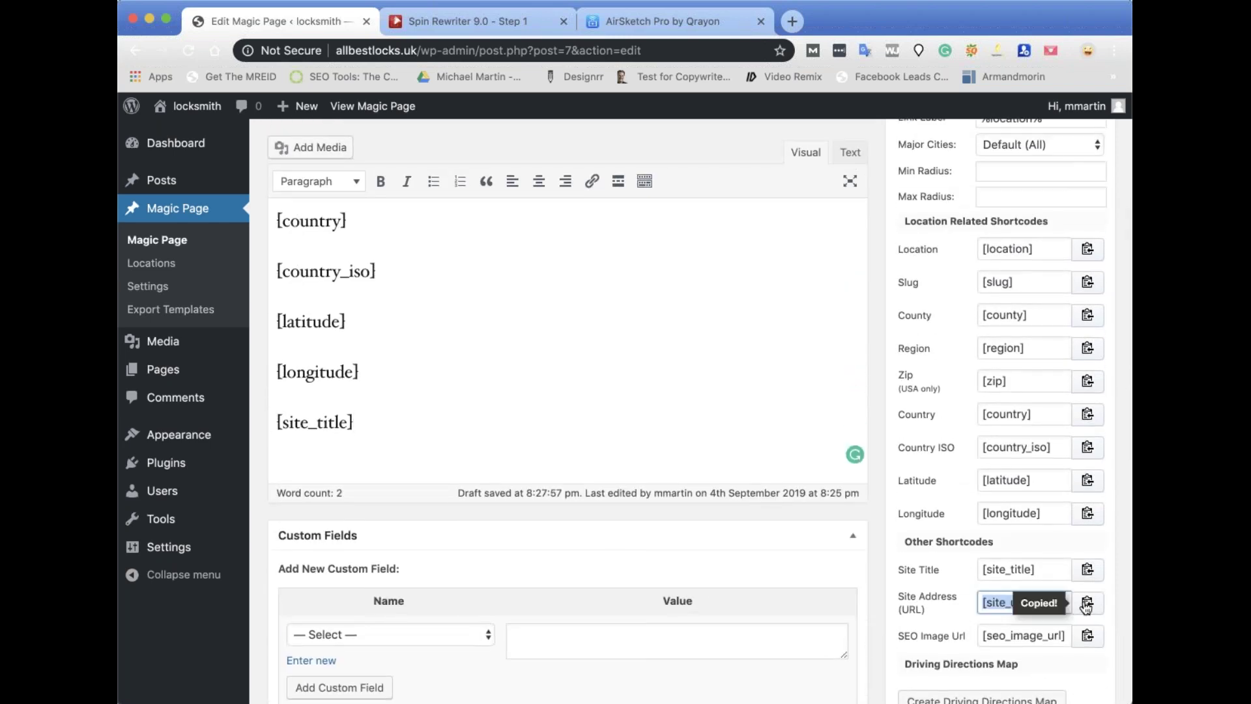
click(521, 425)
key(Return)
key(super+v)
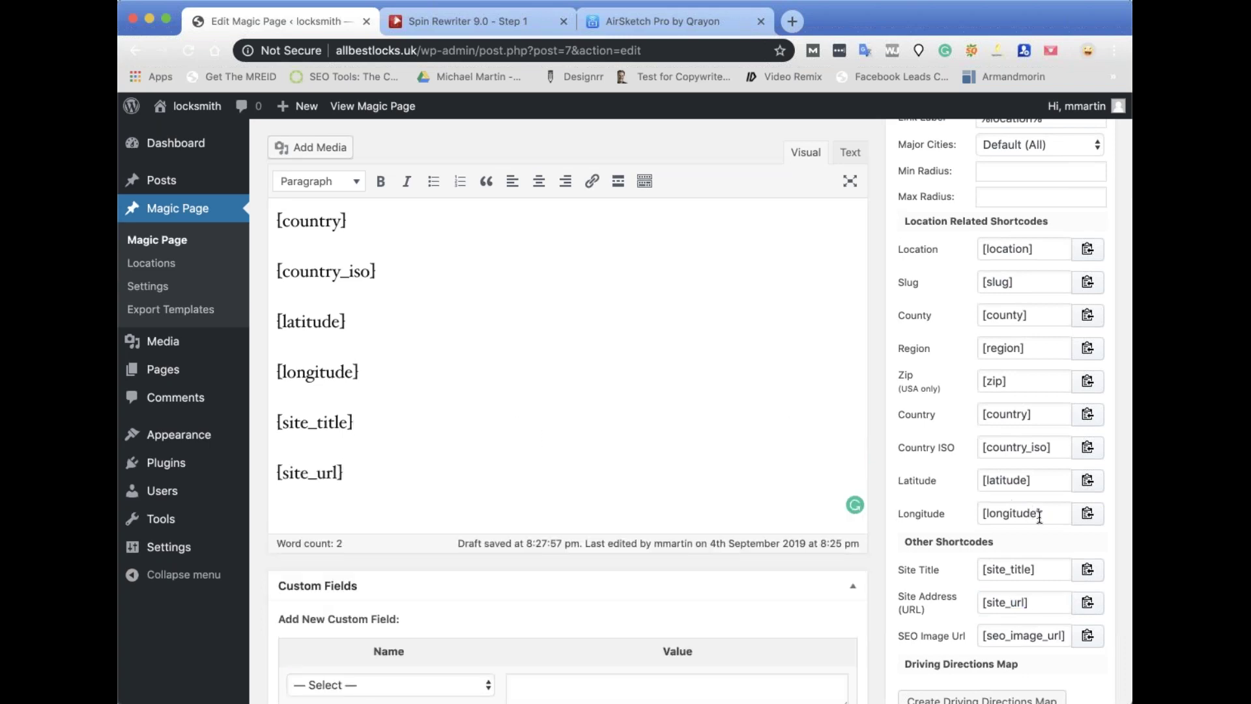
Add the [seo_image_url] shortcode on a new line after [site_url].
click(1089, 640)
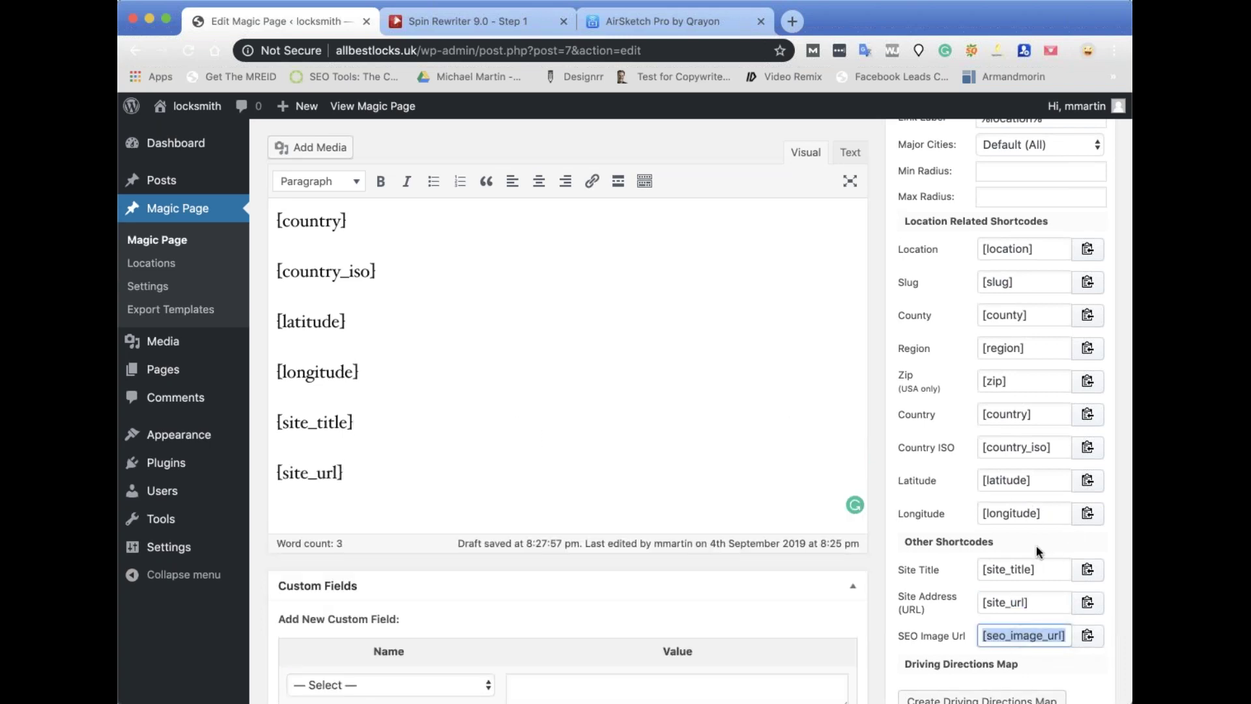
scroll(1038, 551, down, 1)
scroll(1038, 551, down, 15)
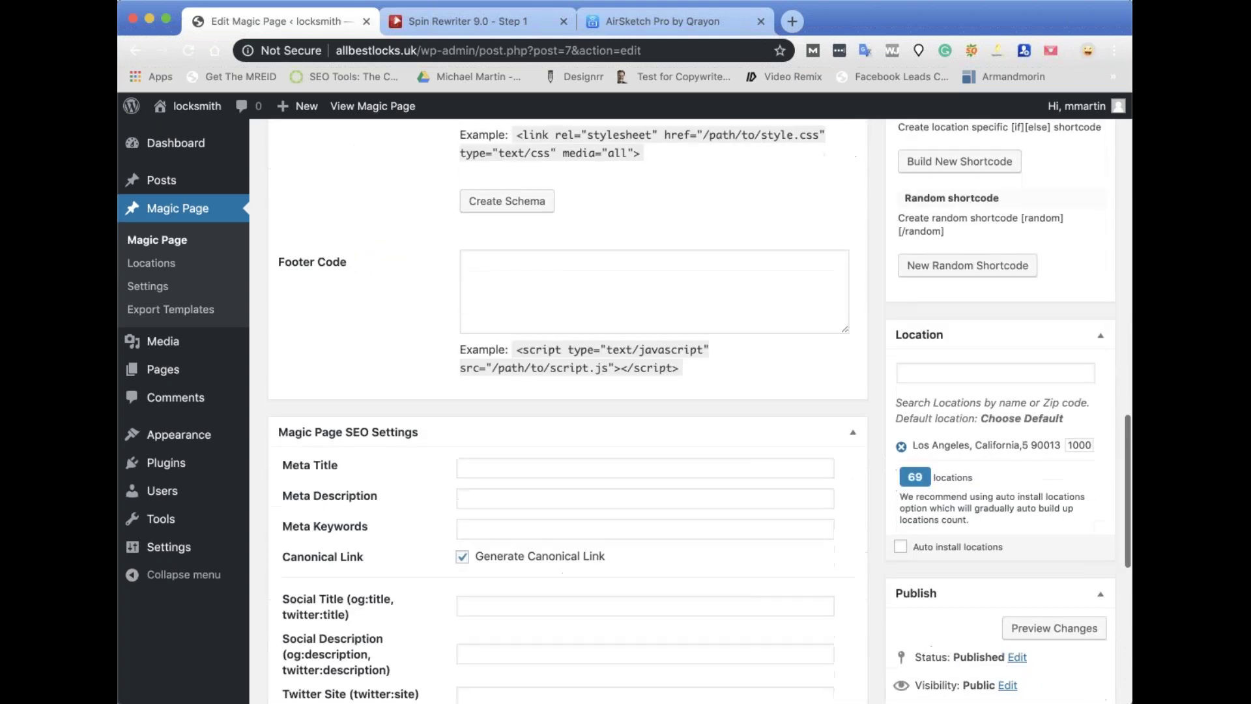
scroll(1039, 551, down, 5)
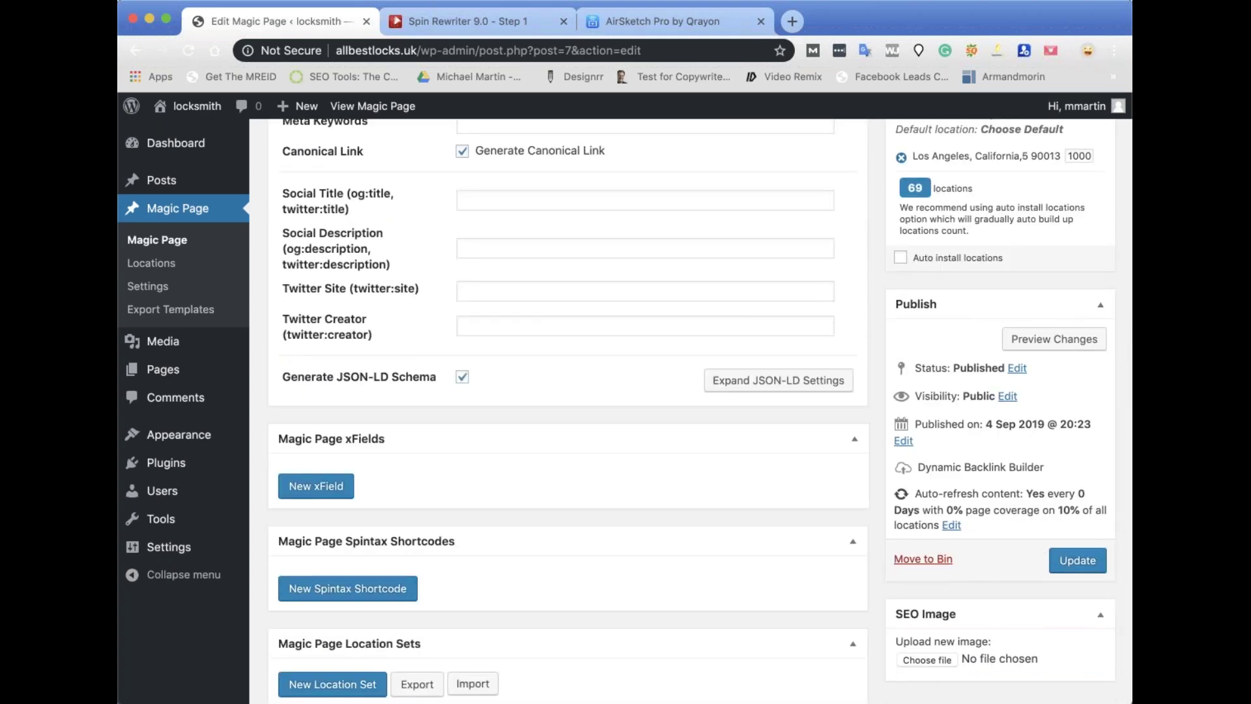
scroll(404, 254, up, 18)
click(406, 264)
key(Return)
key(super+v)
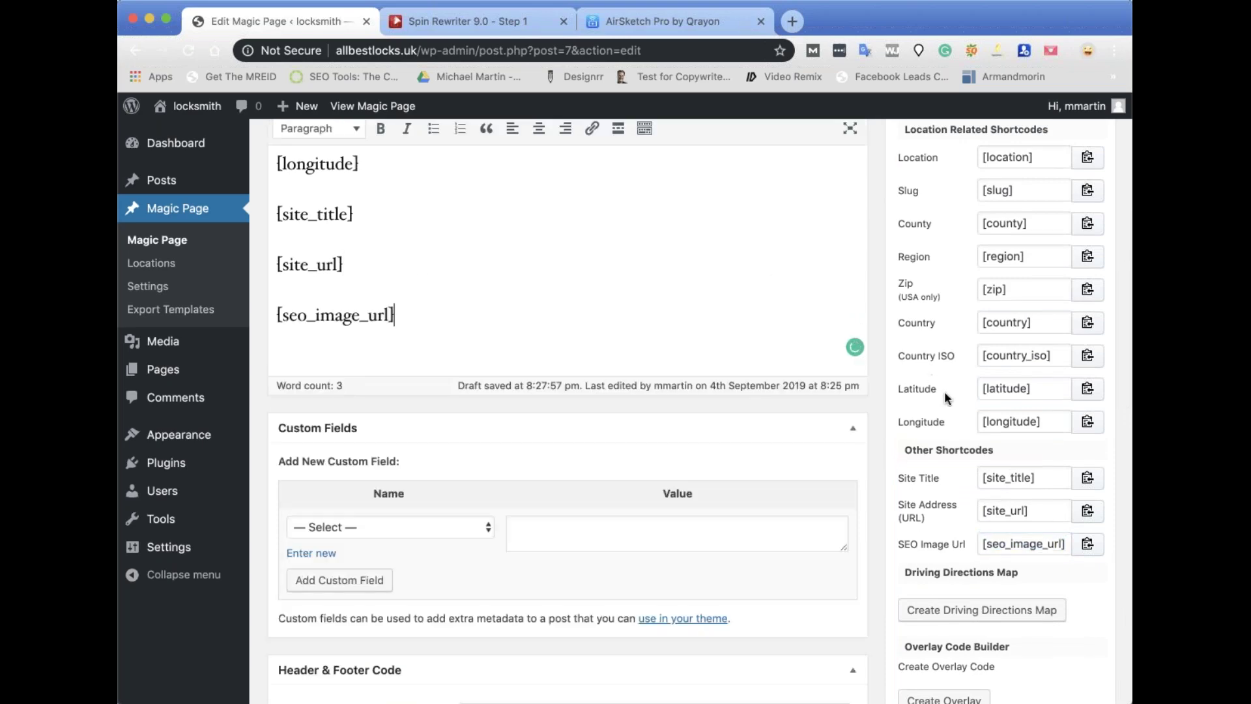
scroll(950, 397, up, 7)
scroll(951, 397, up, 3)
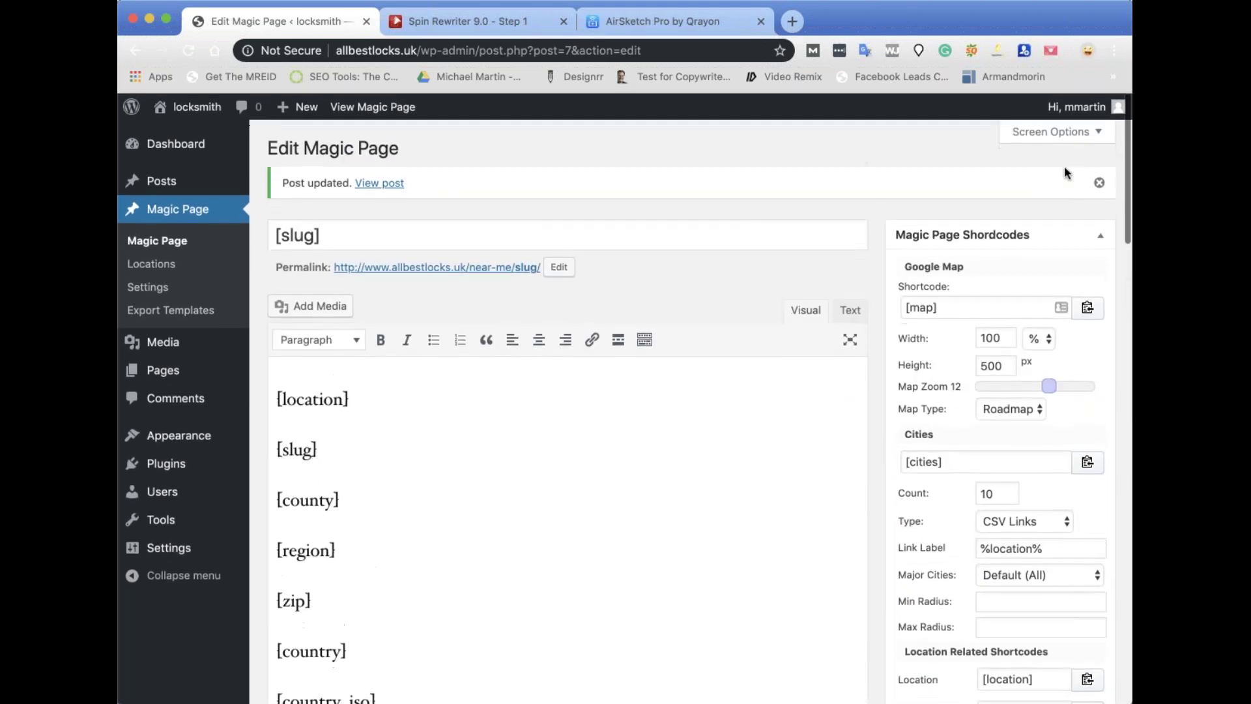
Update the template and open its live los-angeles page.
scroll(1015, 541, down, 15)
scroll(691, 411, down, 10)
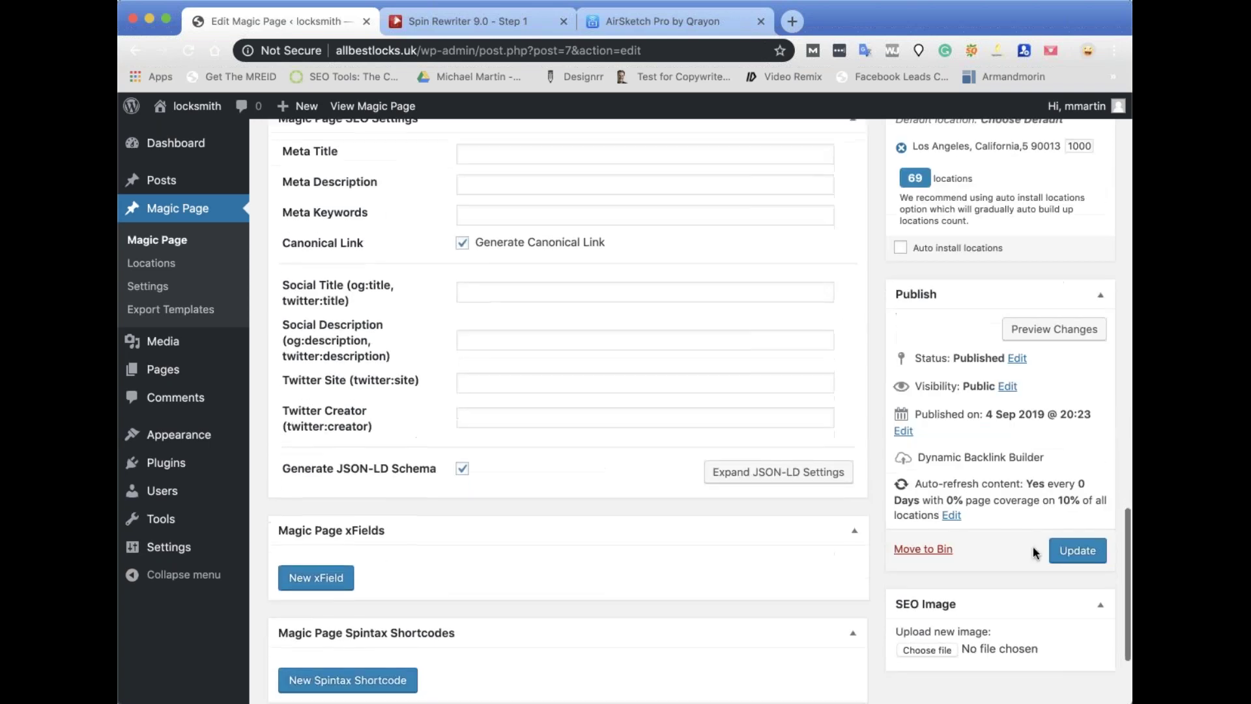
click(1078, 550)
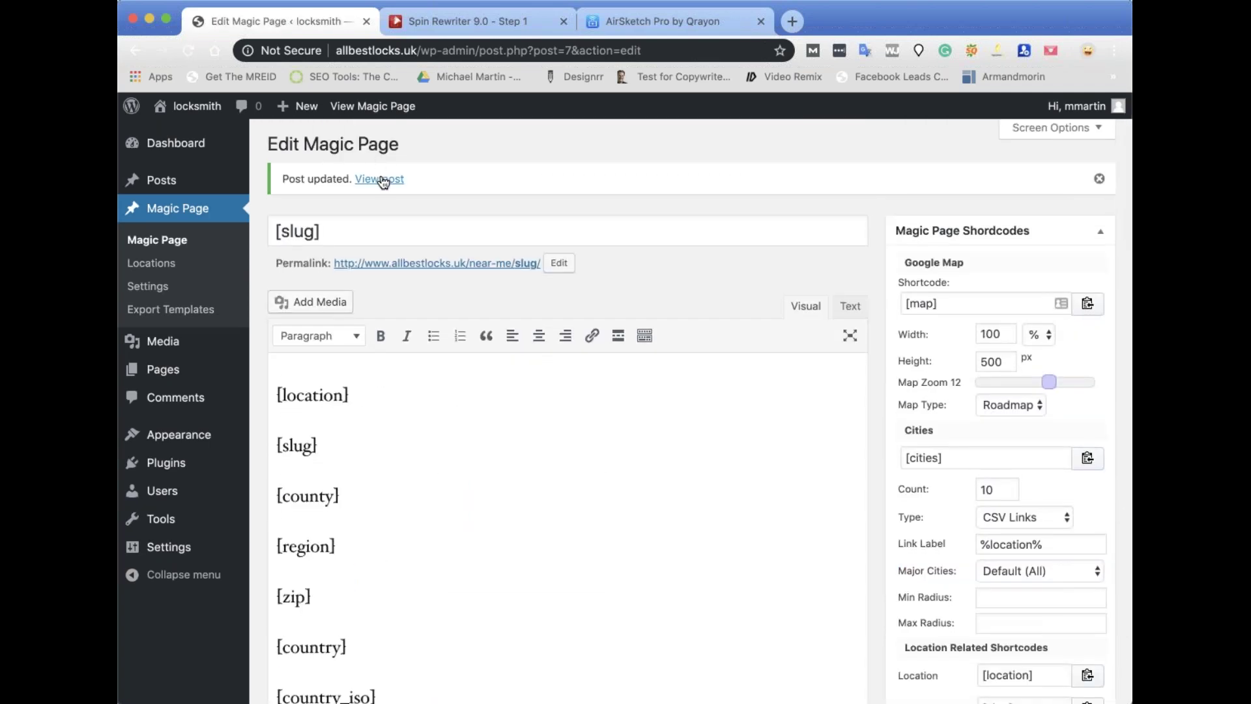
click(383, 179)
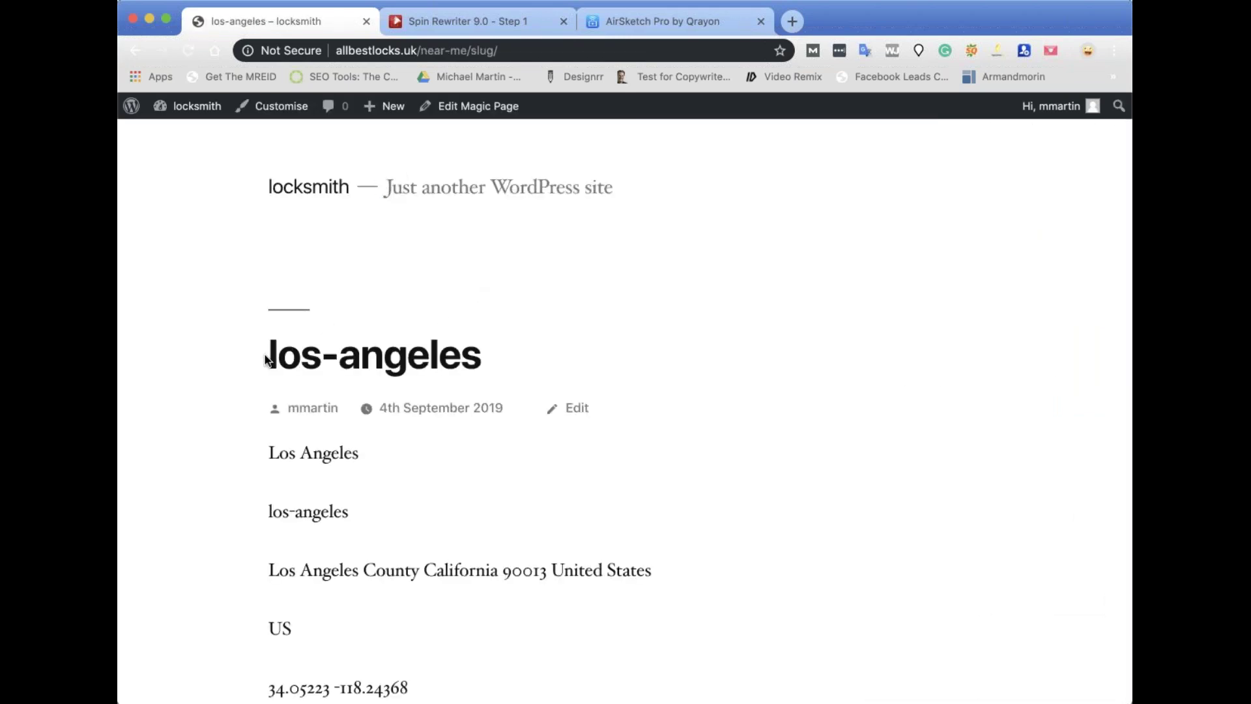
Check the rendered los-angeles slug, coordinates and 'locksmith' site title, then return to editing.
drag(475, 347, 264, 333)
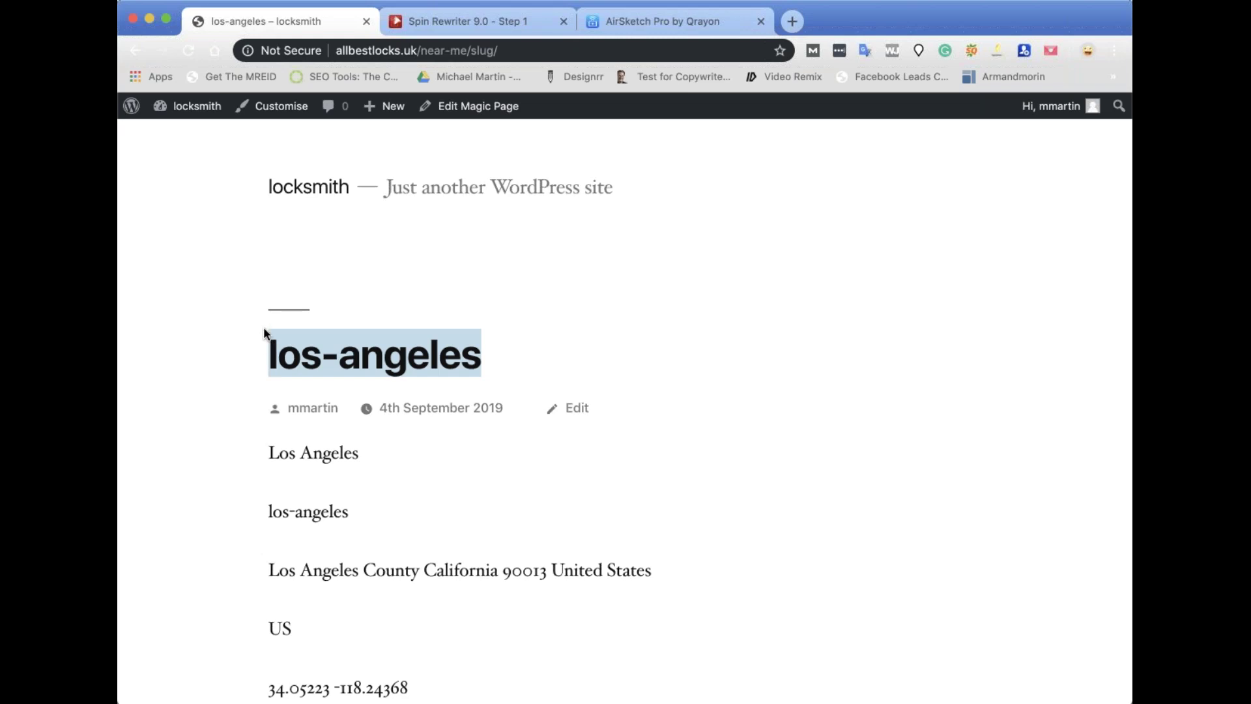
double_click(474, 50)
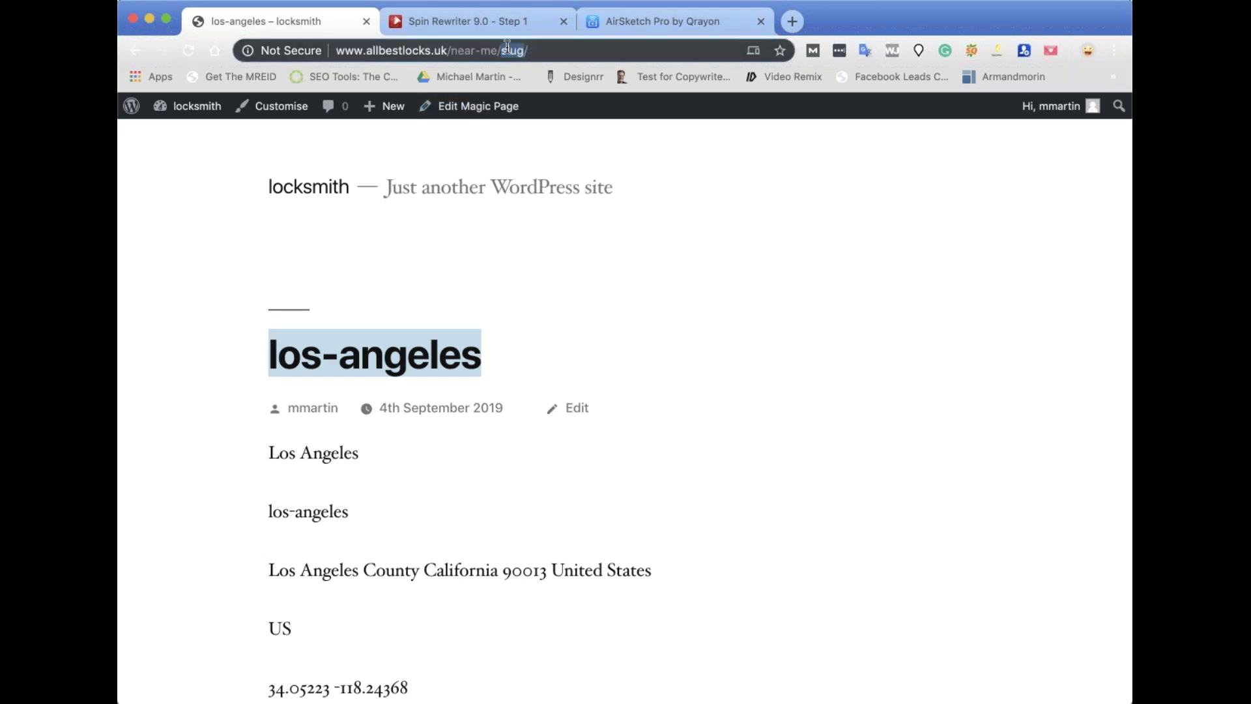
click(490, 359)
scroll(490, 358, down, 3)
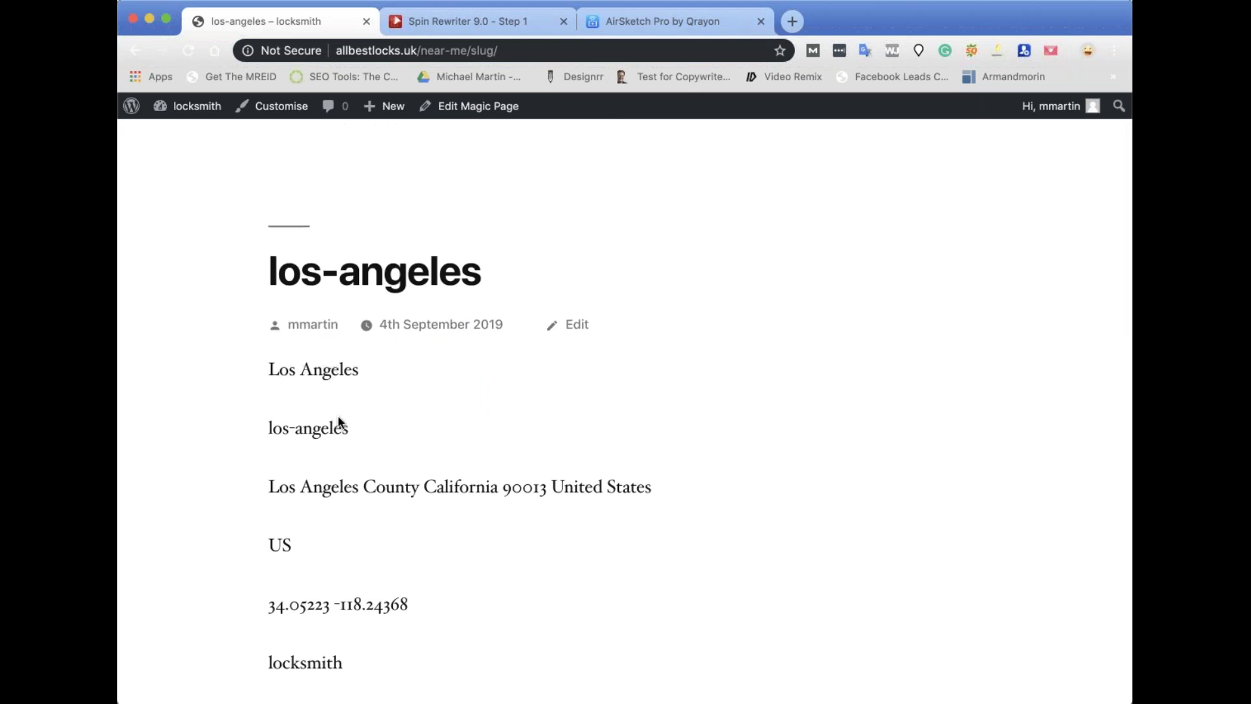
drag(352, 432, 272, 432)
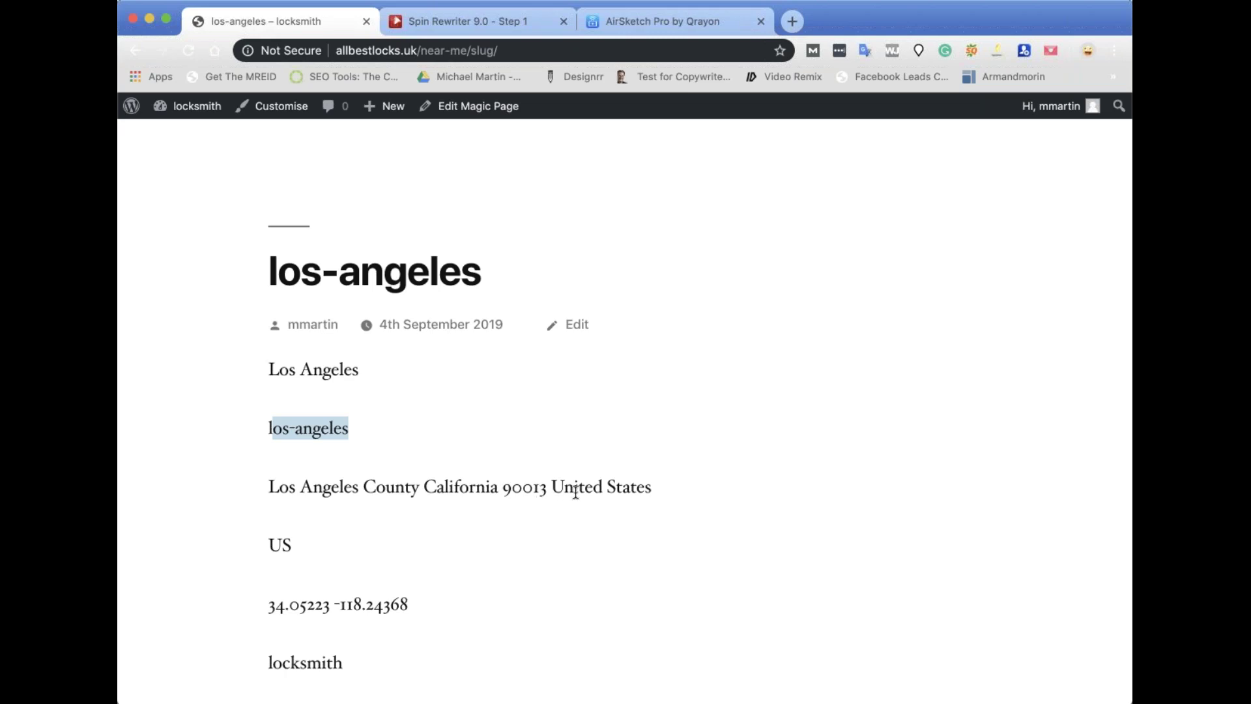
scroll(435, 456, down, 3)
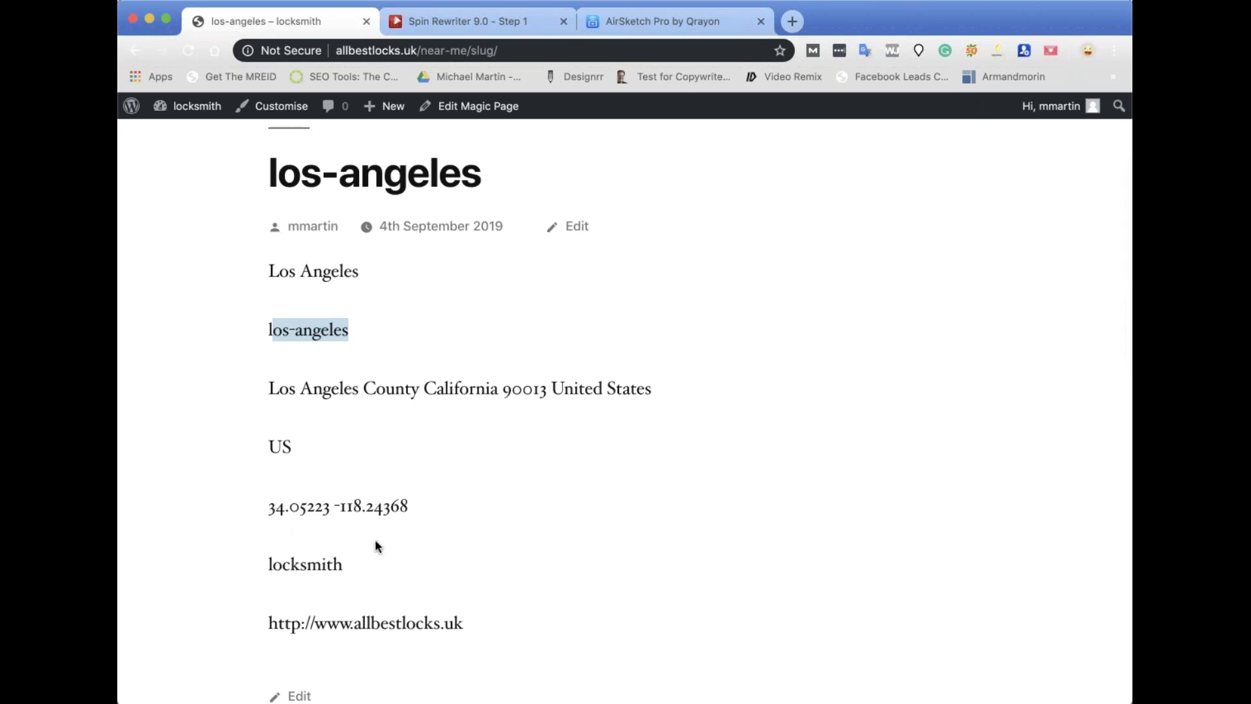
scroll(395, 514, down, 2)
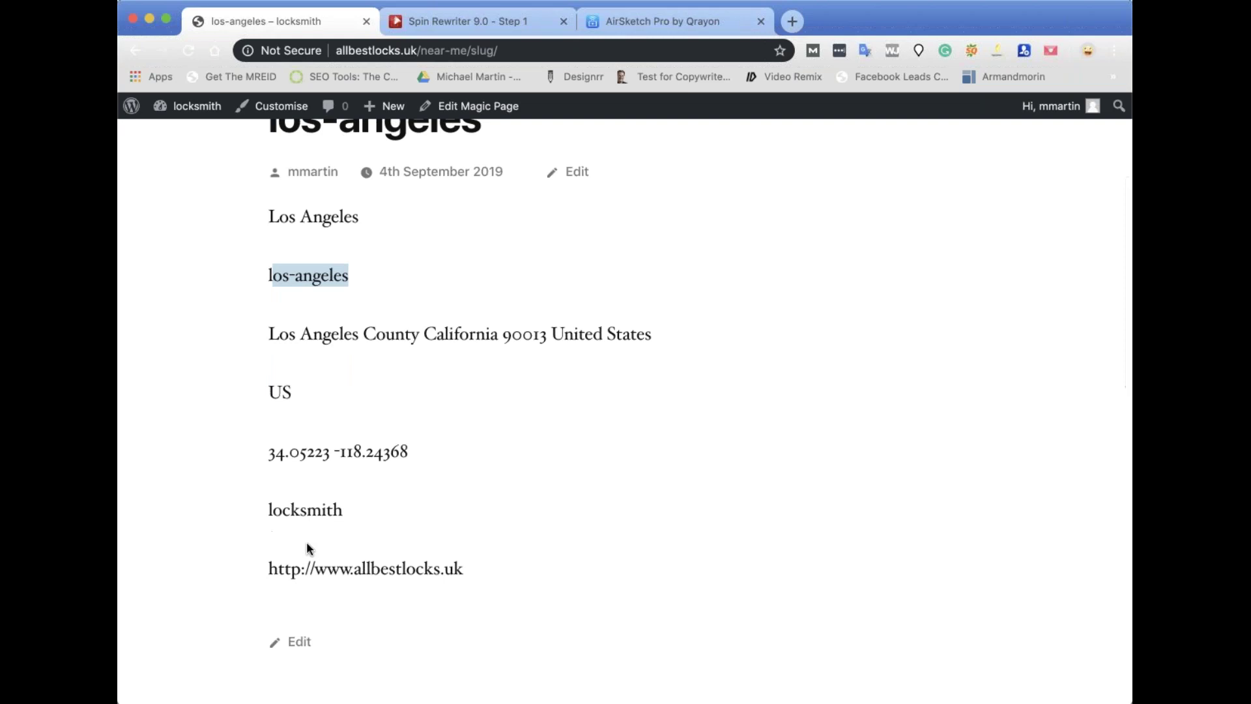
double_click(303, 512)
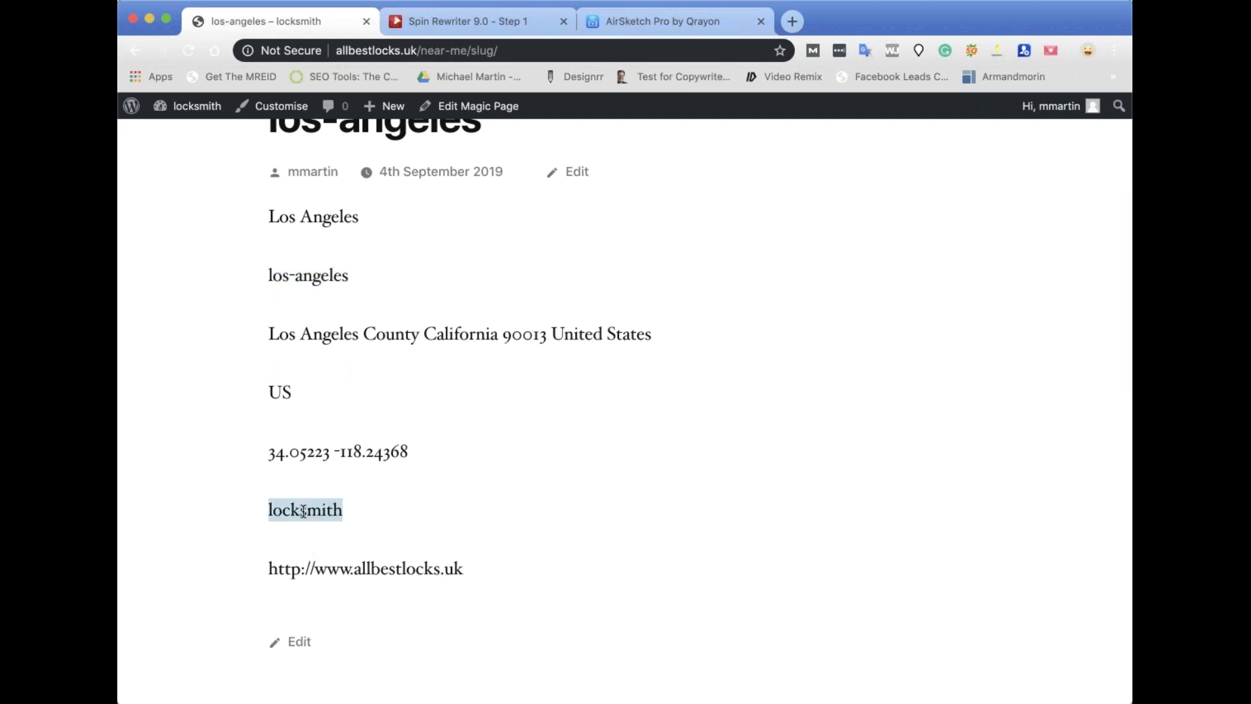
mouse_move(193, 110)
click(462, 115)
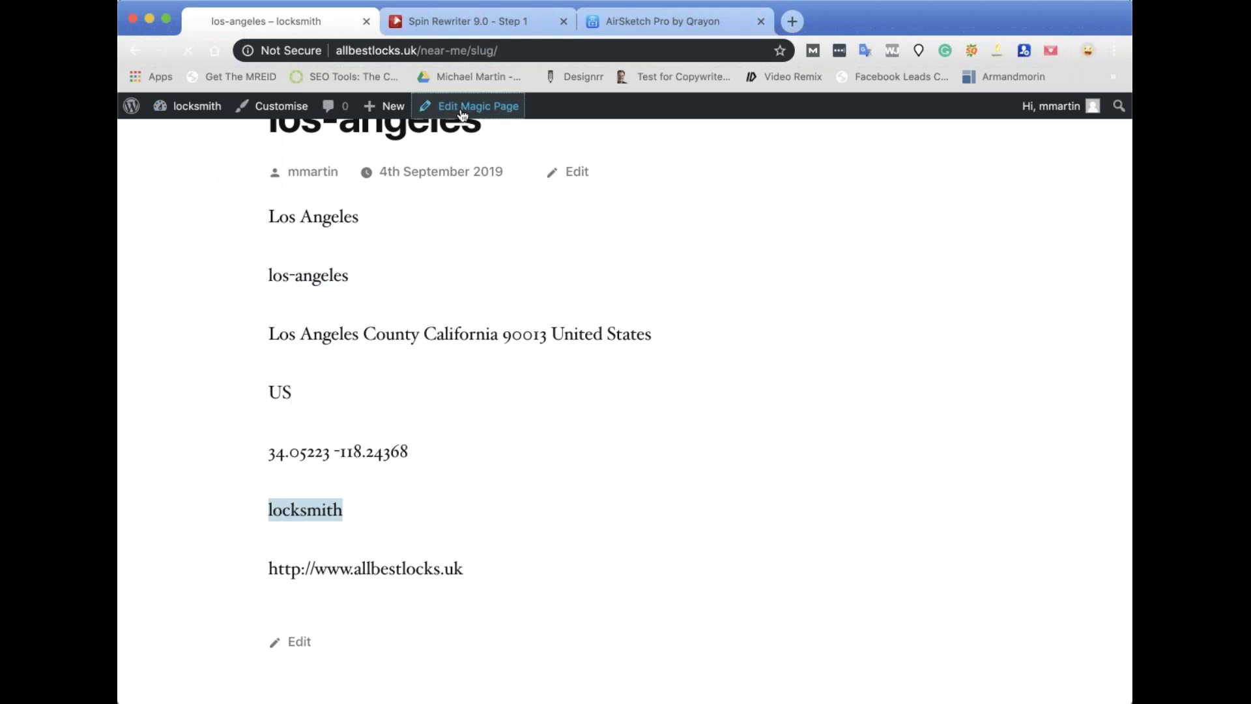
Review the live los-angeles location page as it currently renders.
scroll(1015, 464, down, 5)
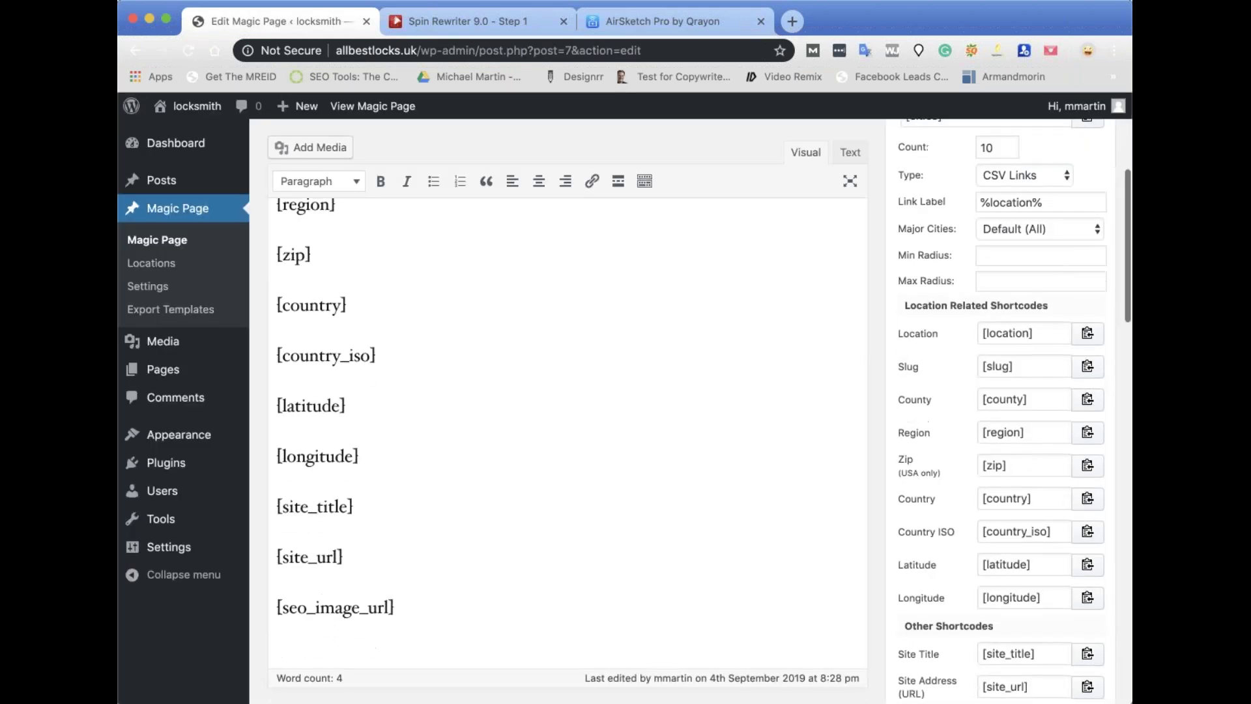
scroll(1015, 464, down, 2)
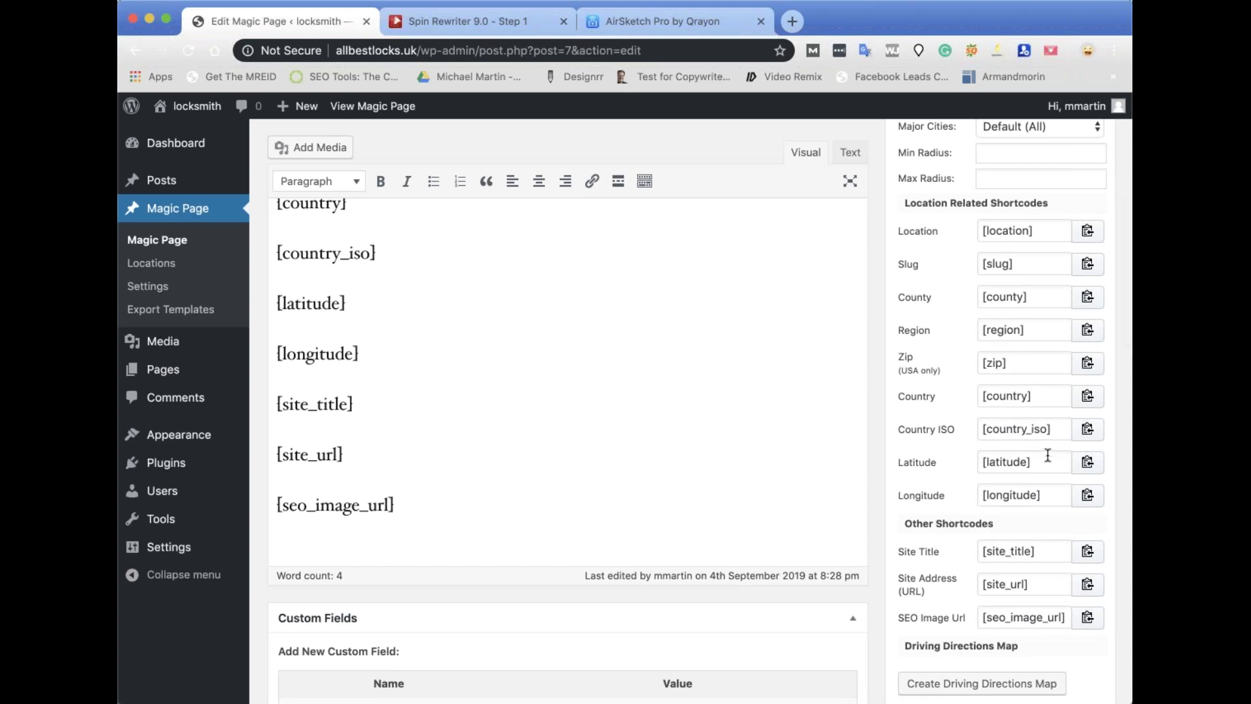
scroll(882, 425, up, 1)
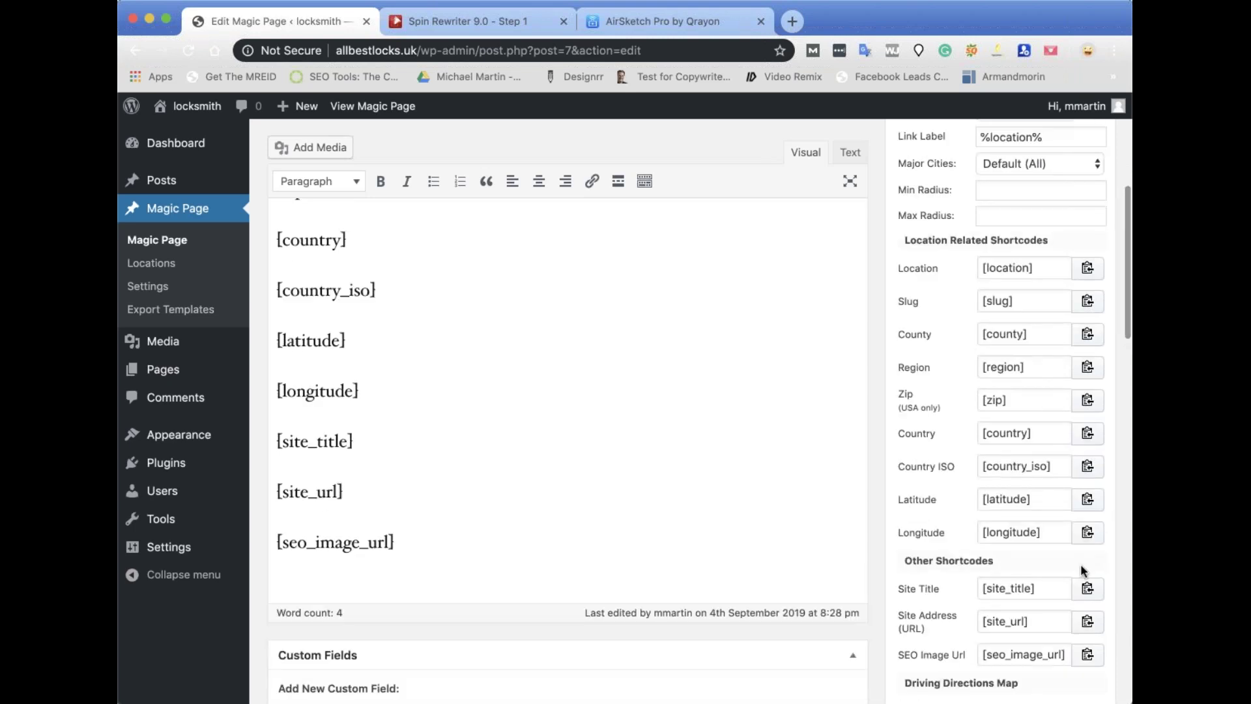
scroll(882, 425, up, 3)
scroll(882, 427, up, 5)
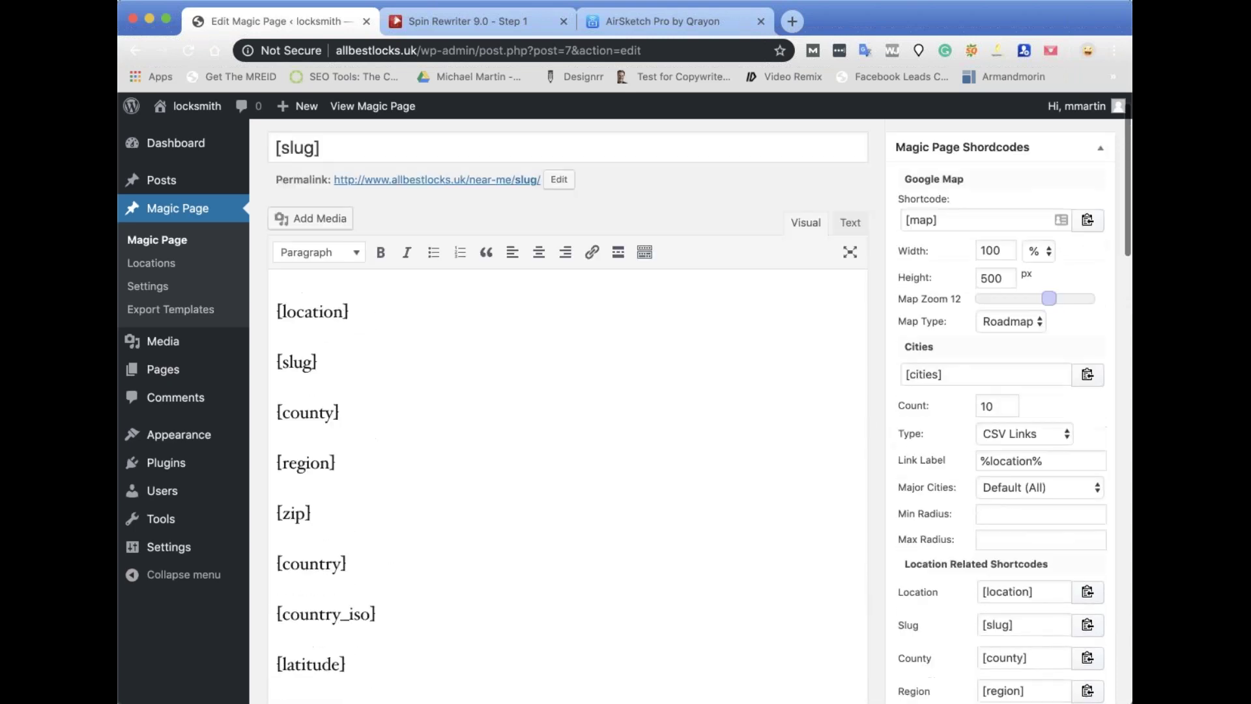
click(372, 105)
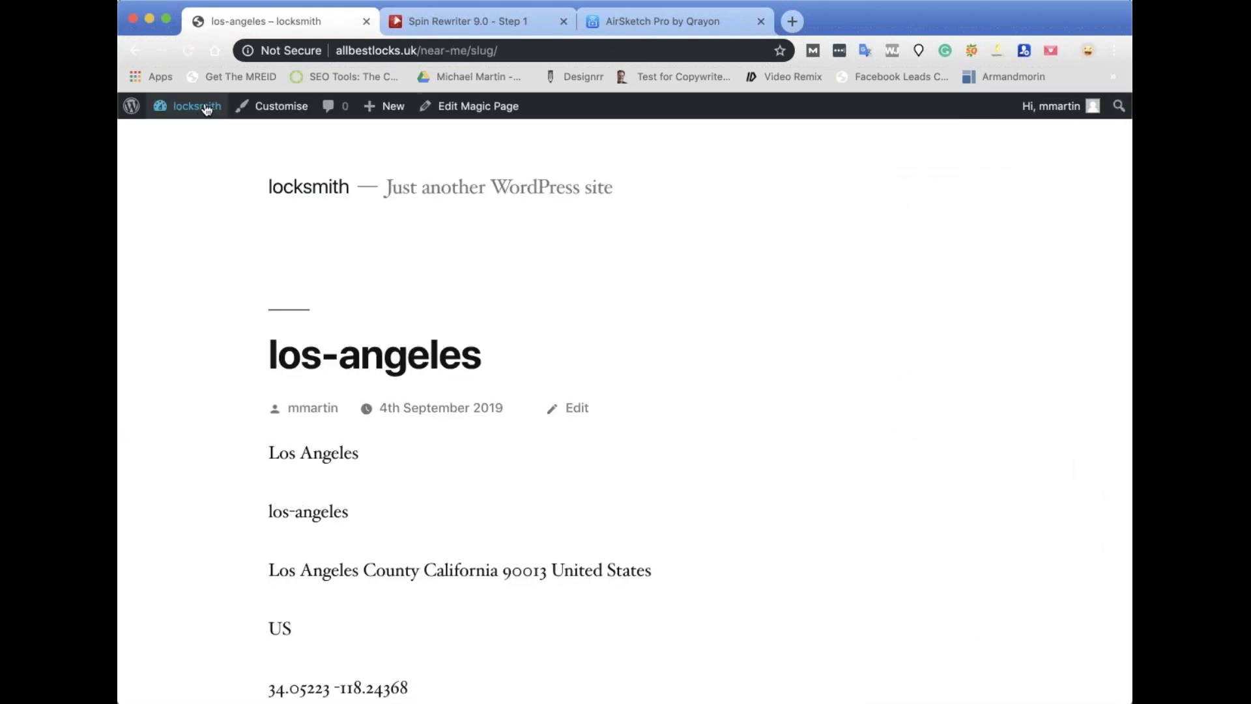
scroll(290, 265, down, 7)
mouse_move(198, 112)
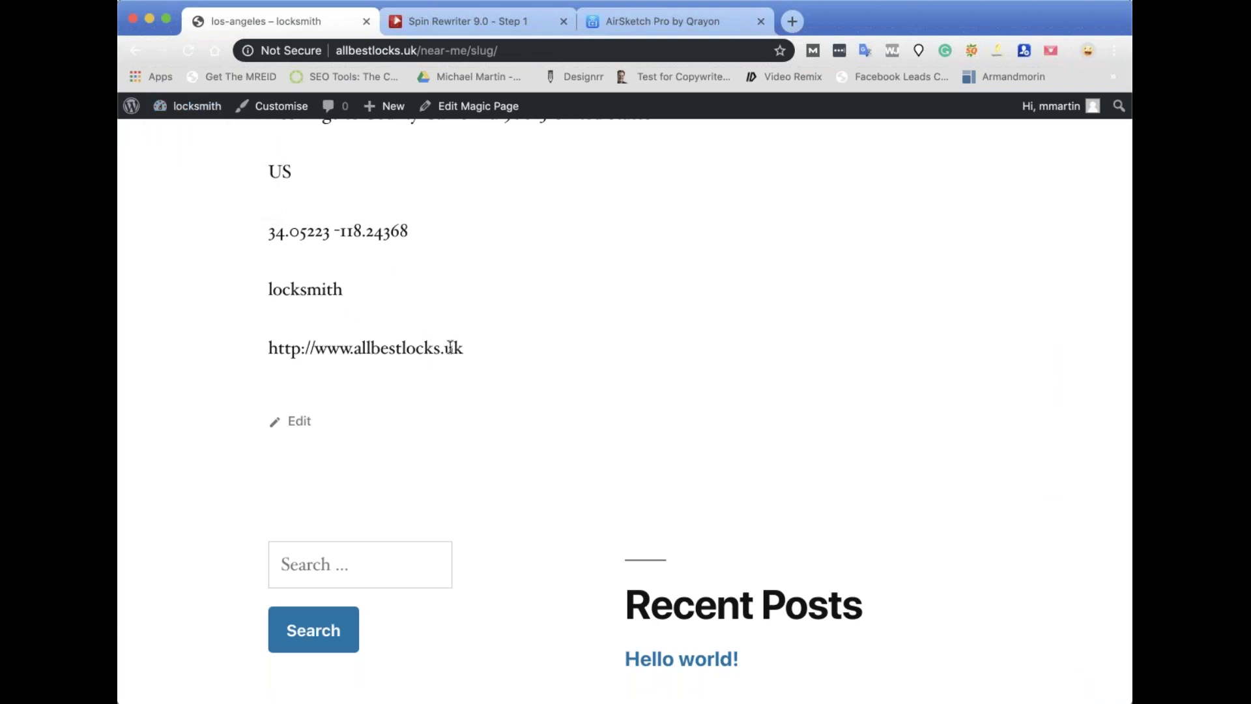
scroll(571, 325, up, 10)
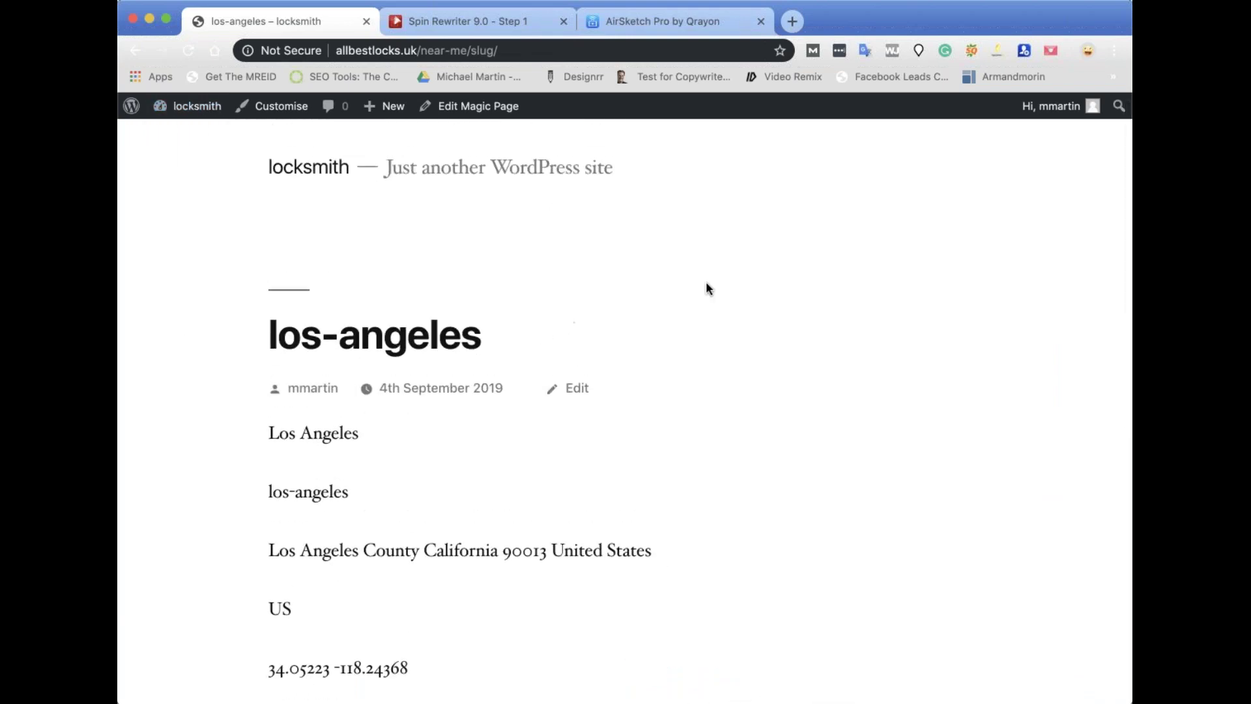
Paste the [cities] shortcode on a new line above [location] and update the Magic Page.
click(467, 107)
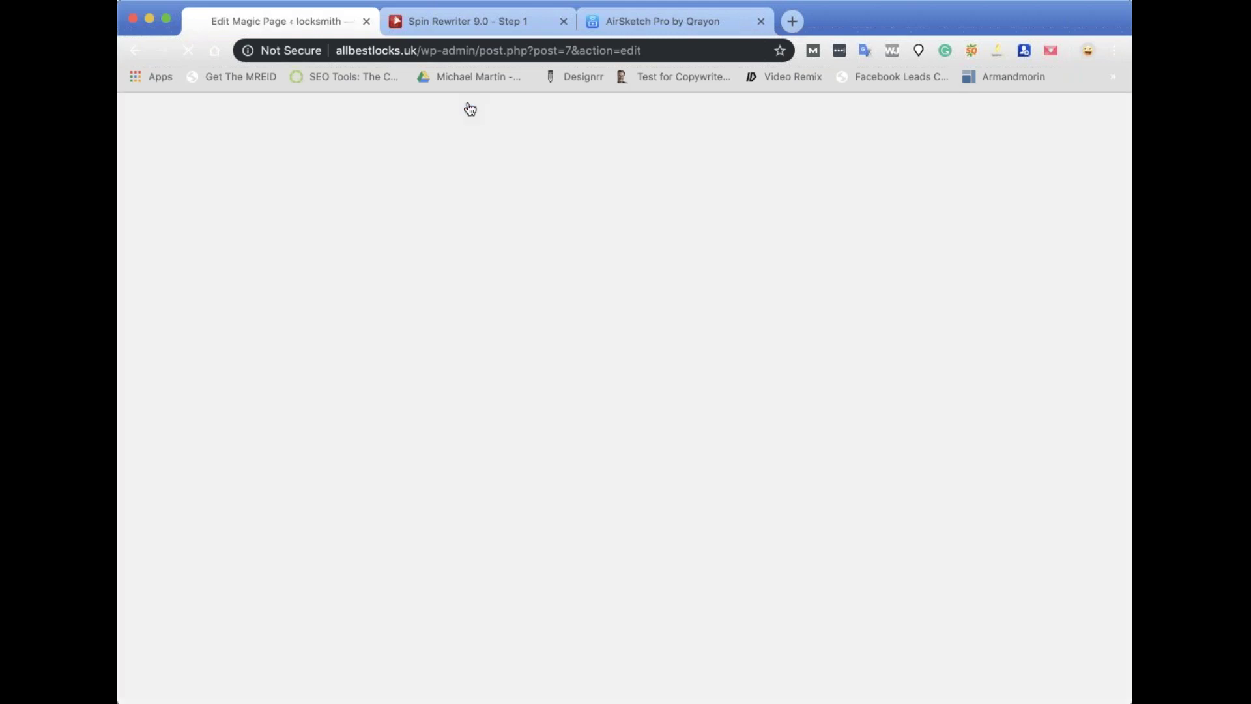
scroll(850, 280, down, 1)
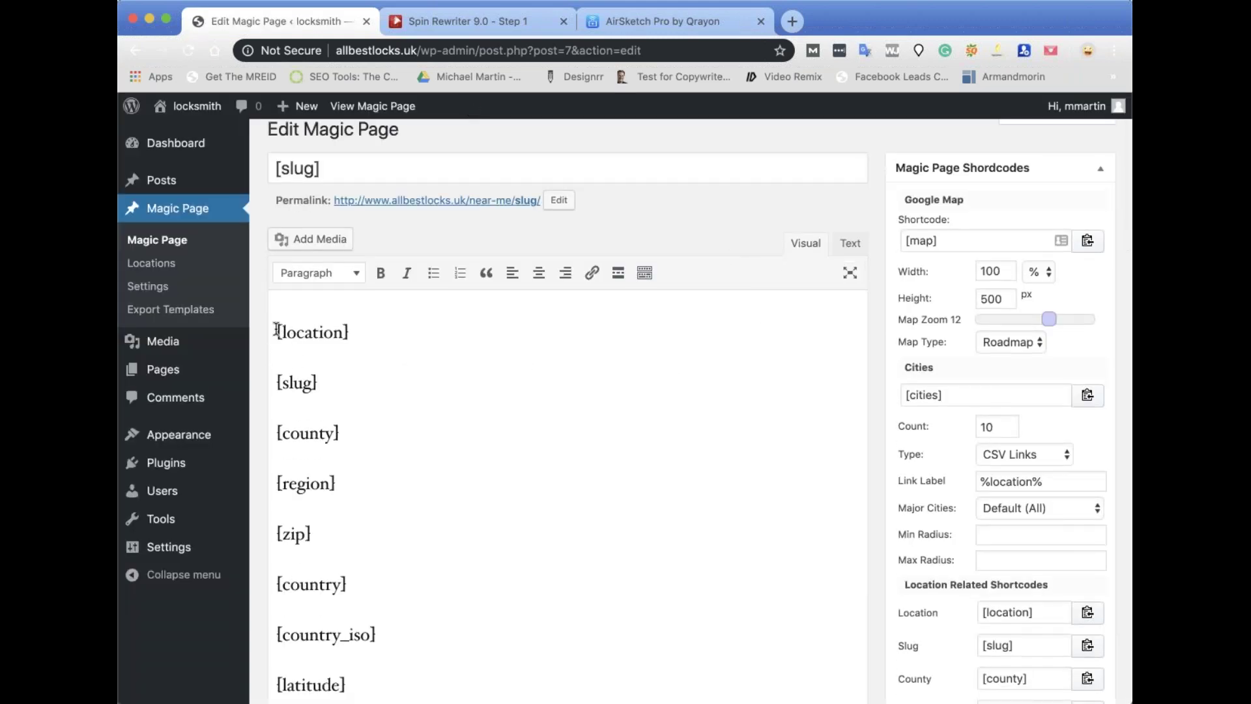
key(Return)
key(Return)
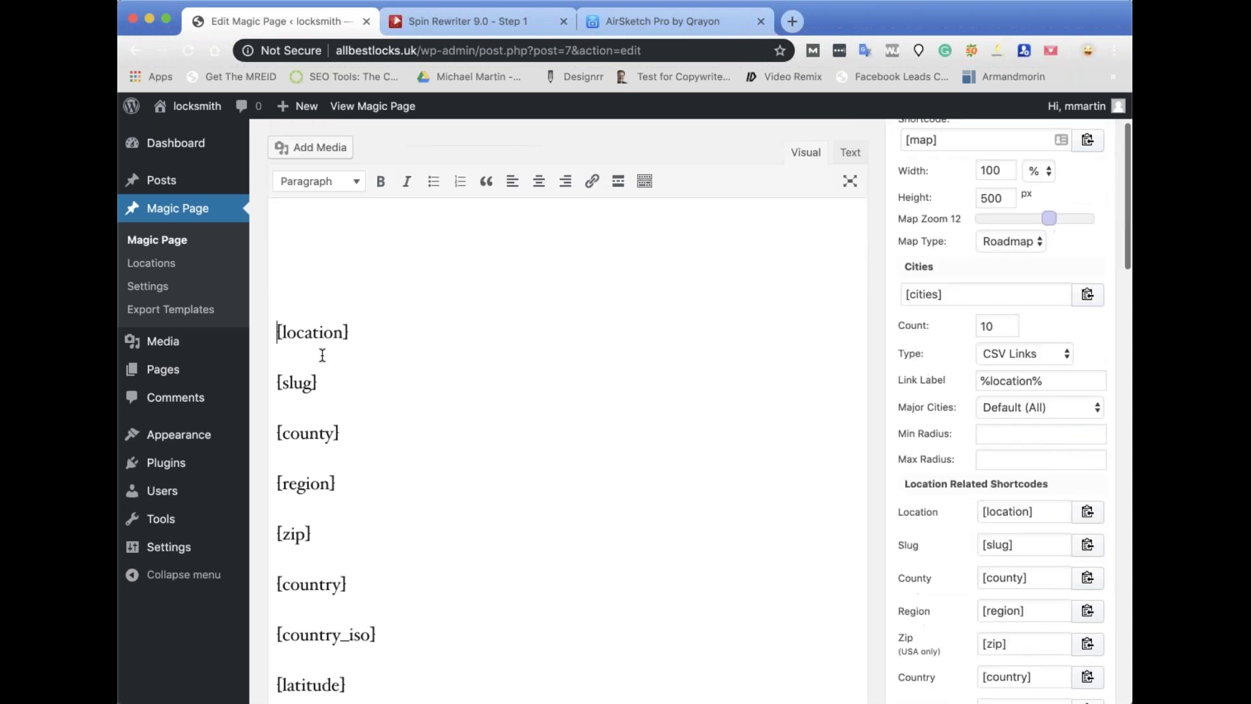
key(Up)
key(Up)
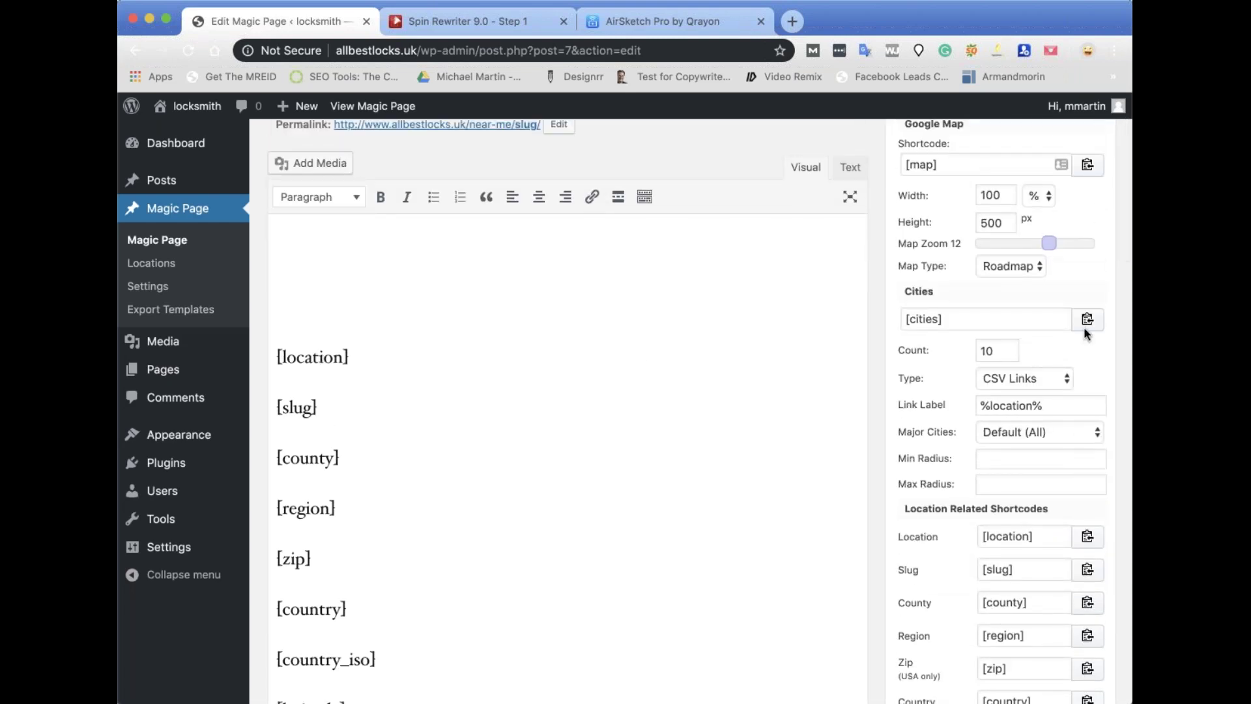
click(1087, 318)
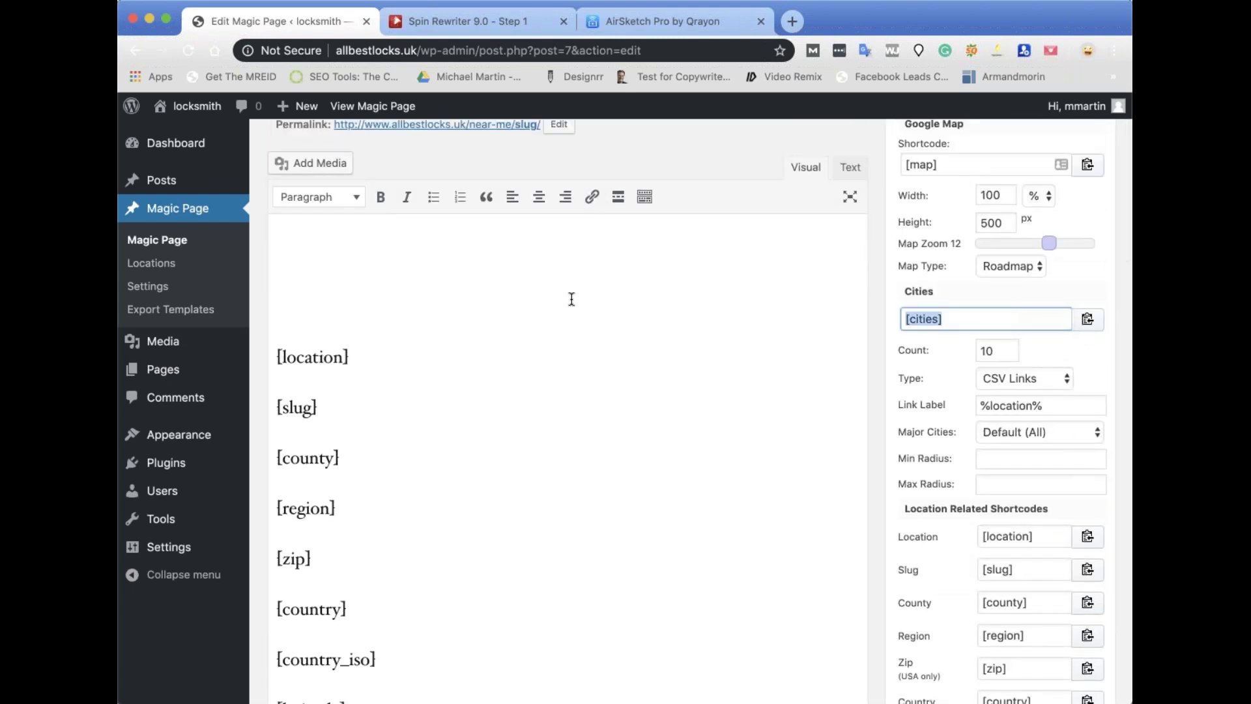
click(521, 256)
key(super+v)
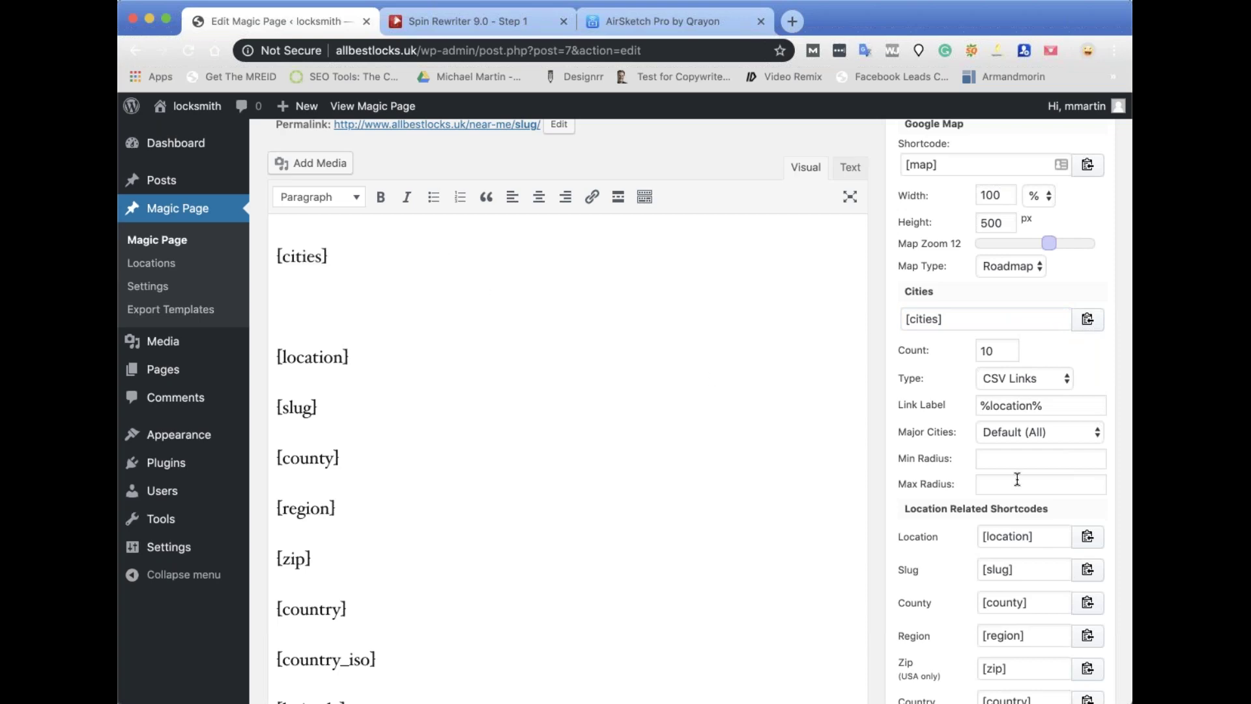
scroll(1019, 482, down, 20)
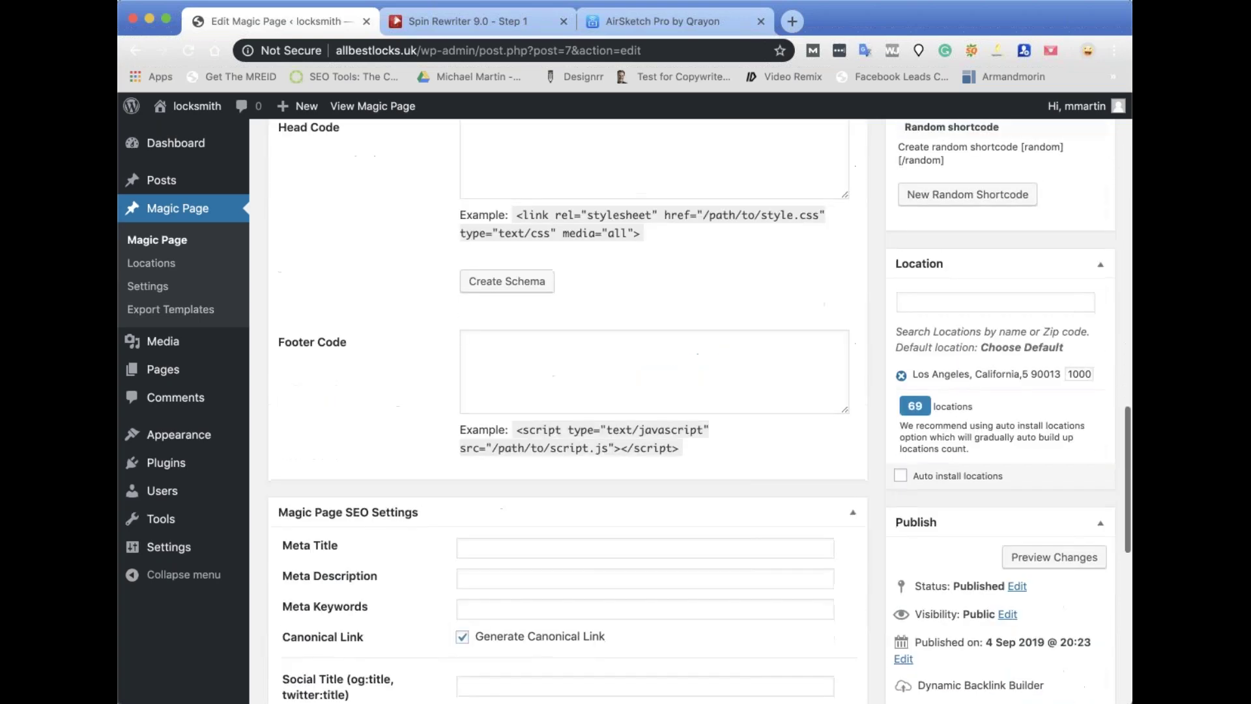
click(1076, 549)
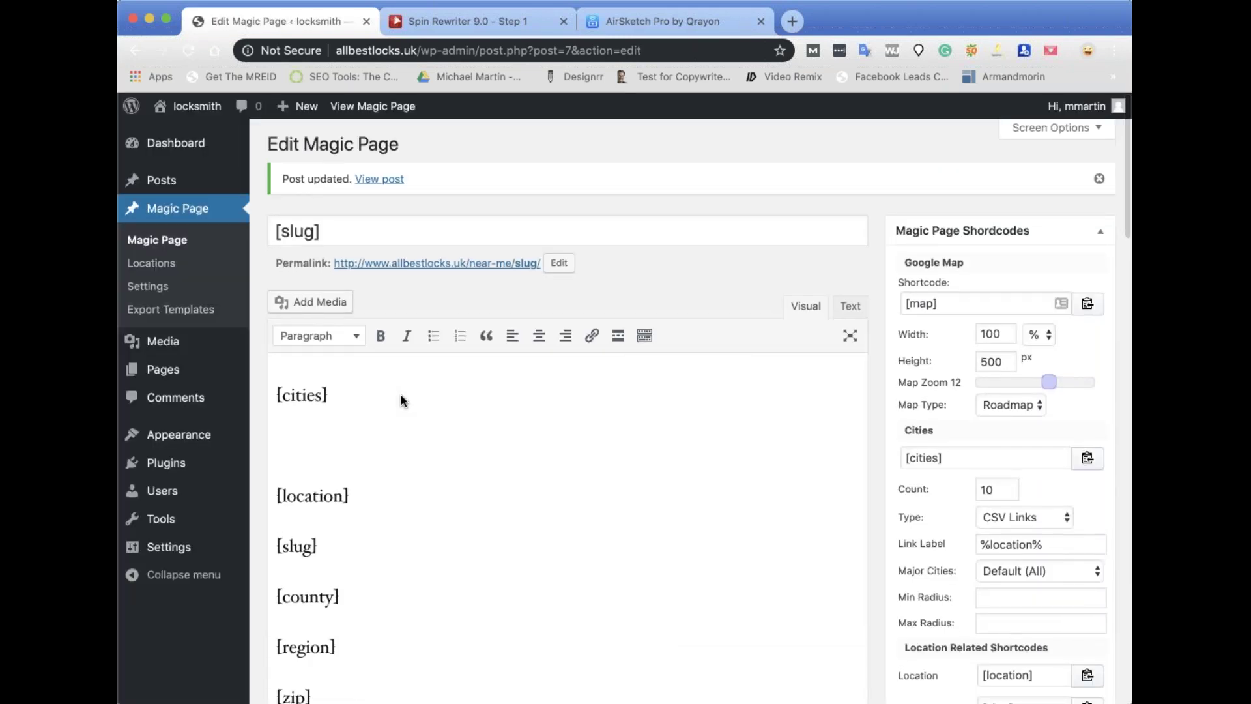
From the published page, follow the Burbank Los Angeles, El Monte and Fullerton nearby-city links.
click(387, 183)
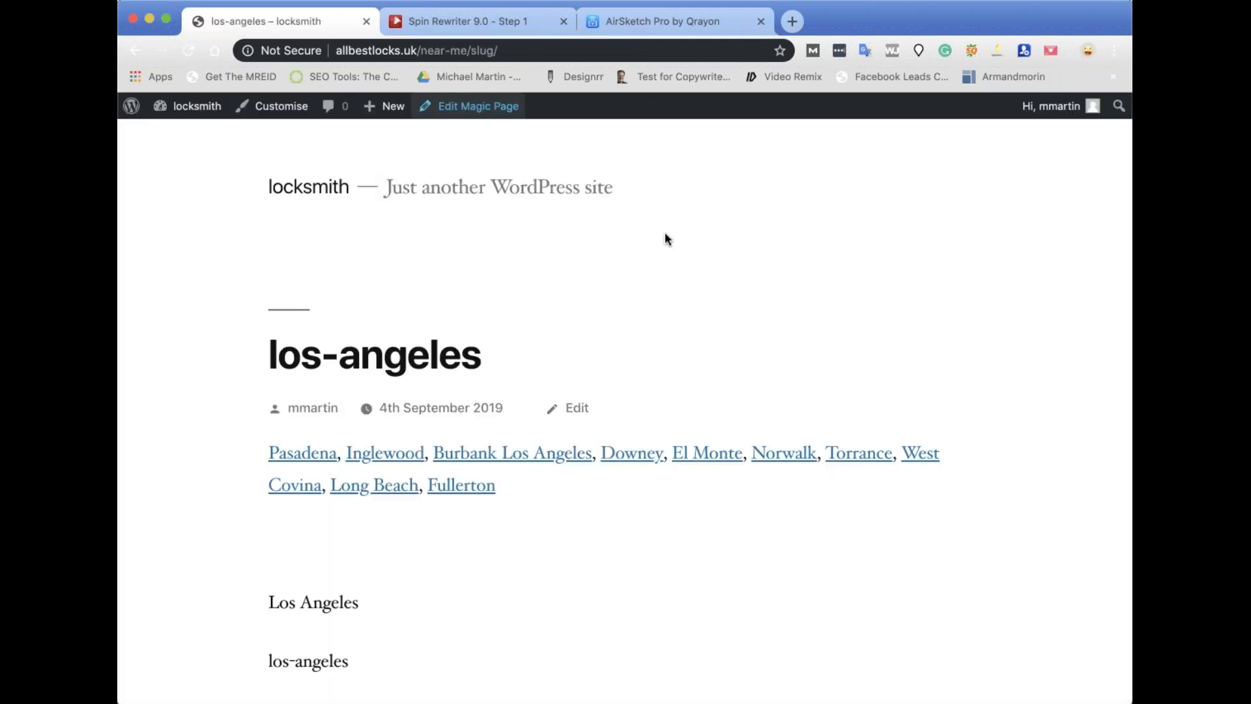
click(480, 460)
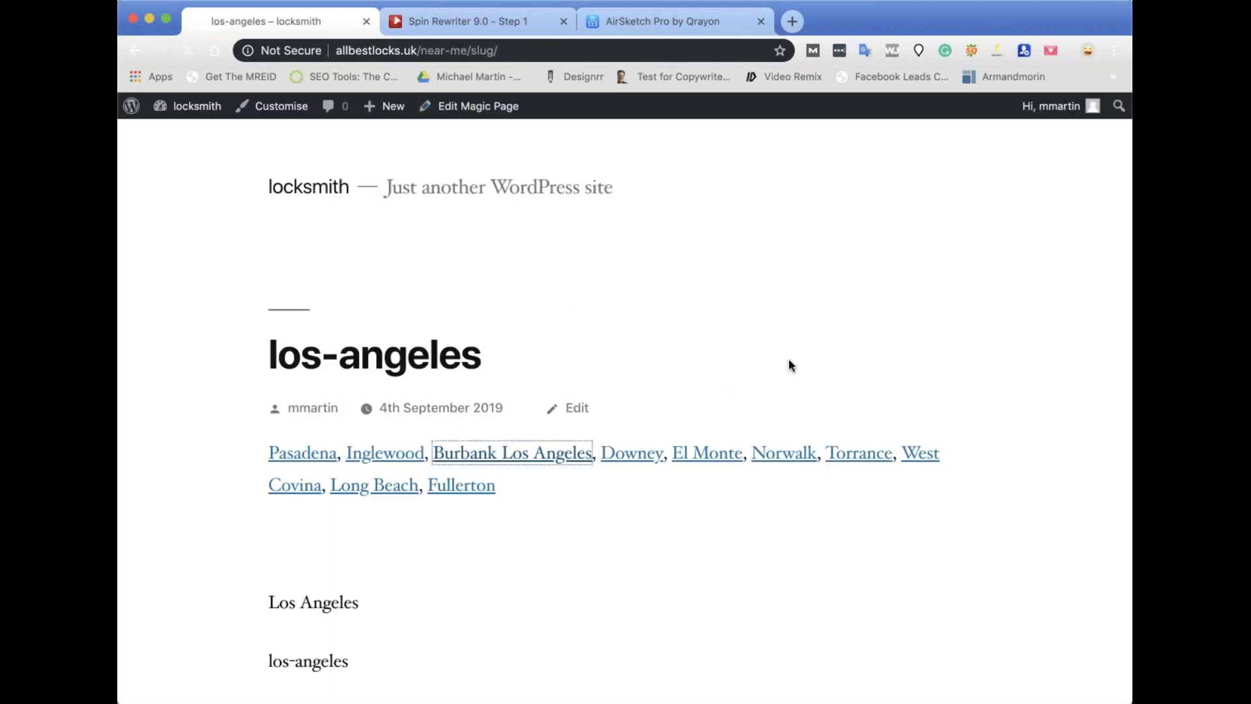
scroll(766, 352, down, 3)
click(567, 333)
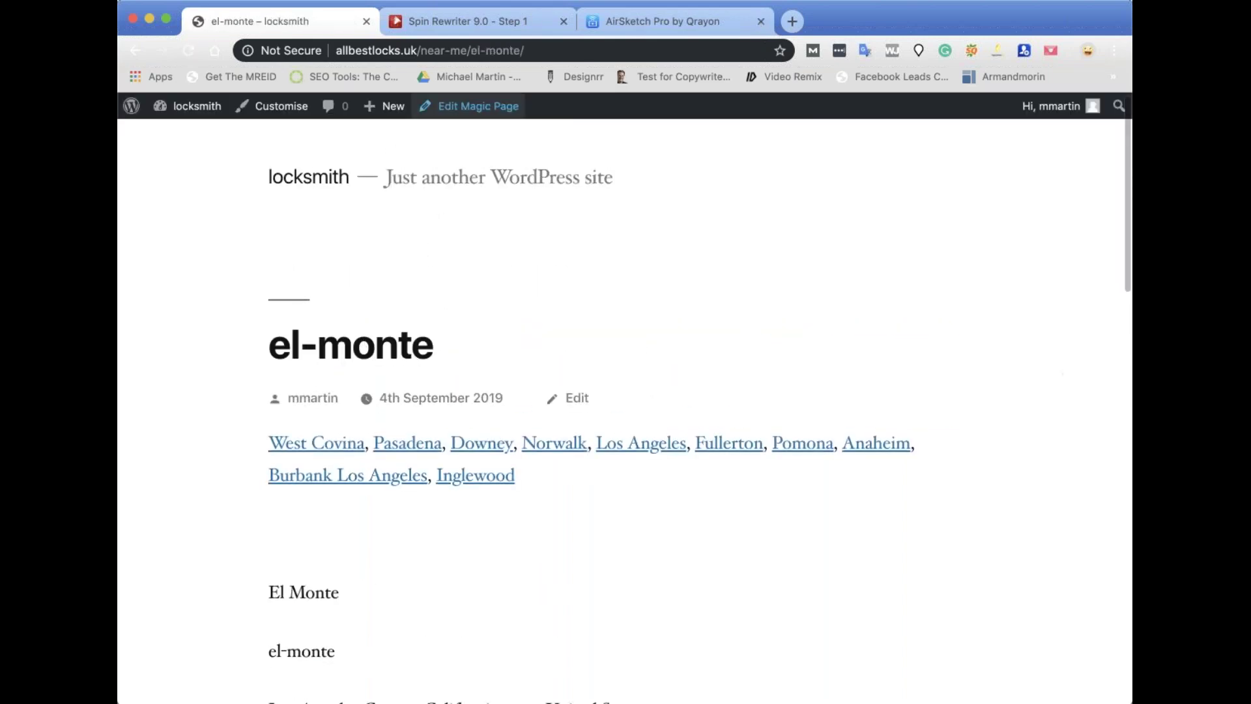
scroll(700, 391, down, 5)
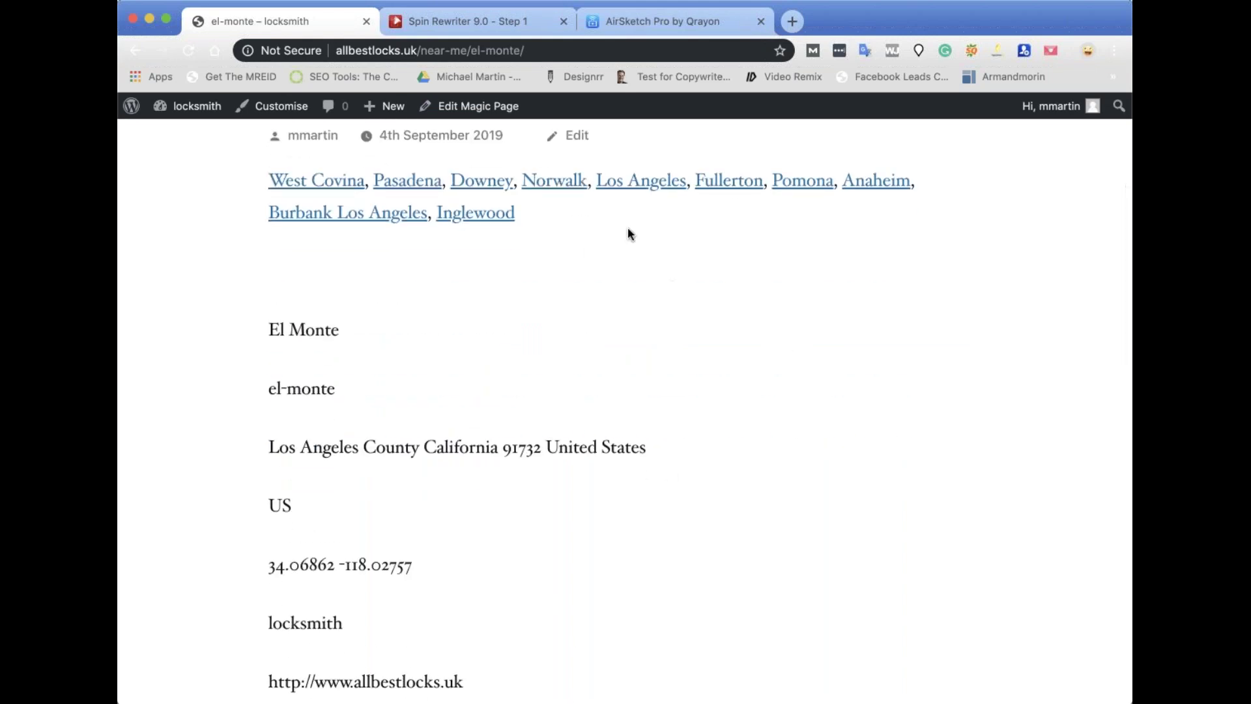
click(732, 189)
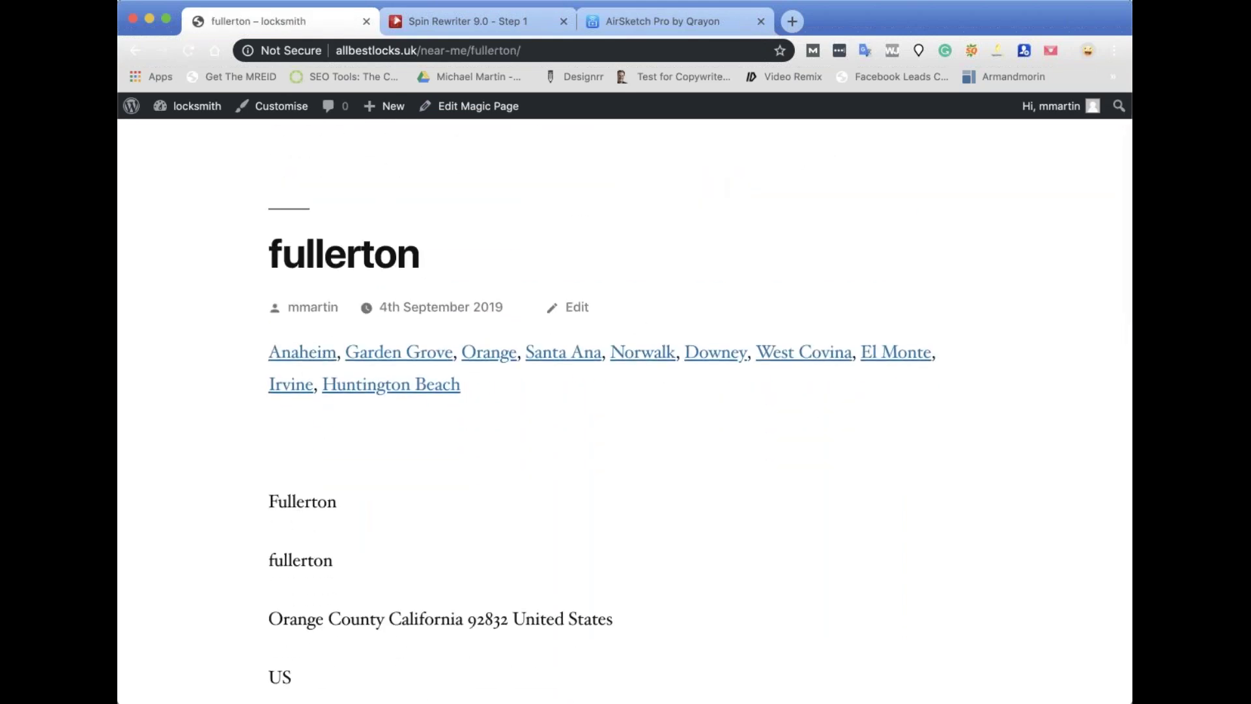
scroll(587, 497, down, 3)
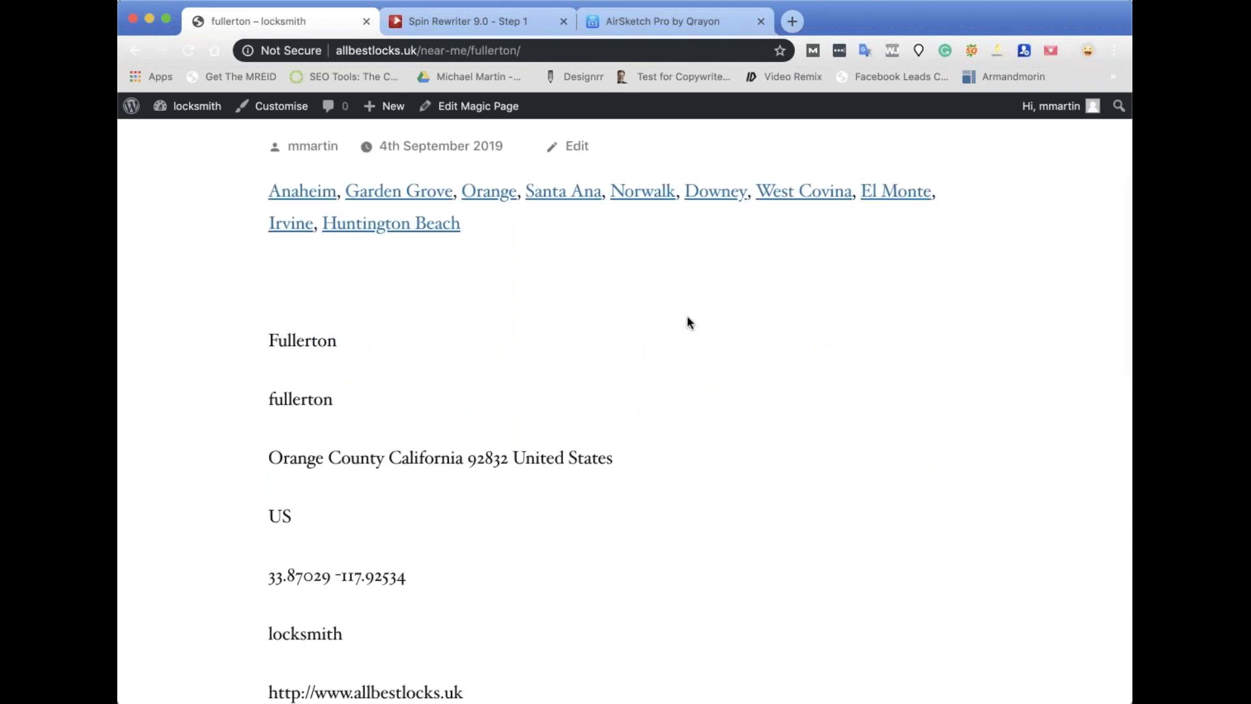
scroll(687, 322, down, 2)
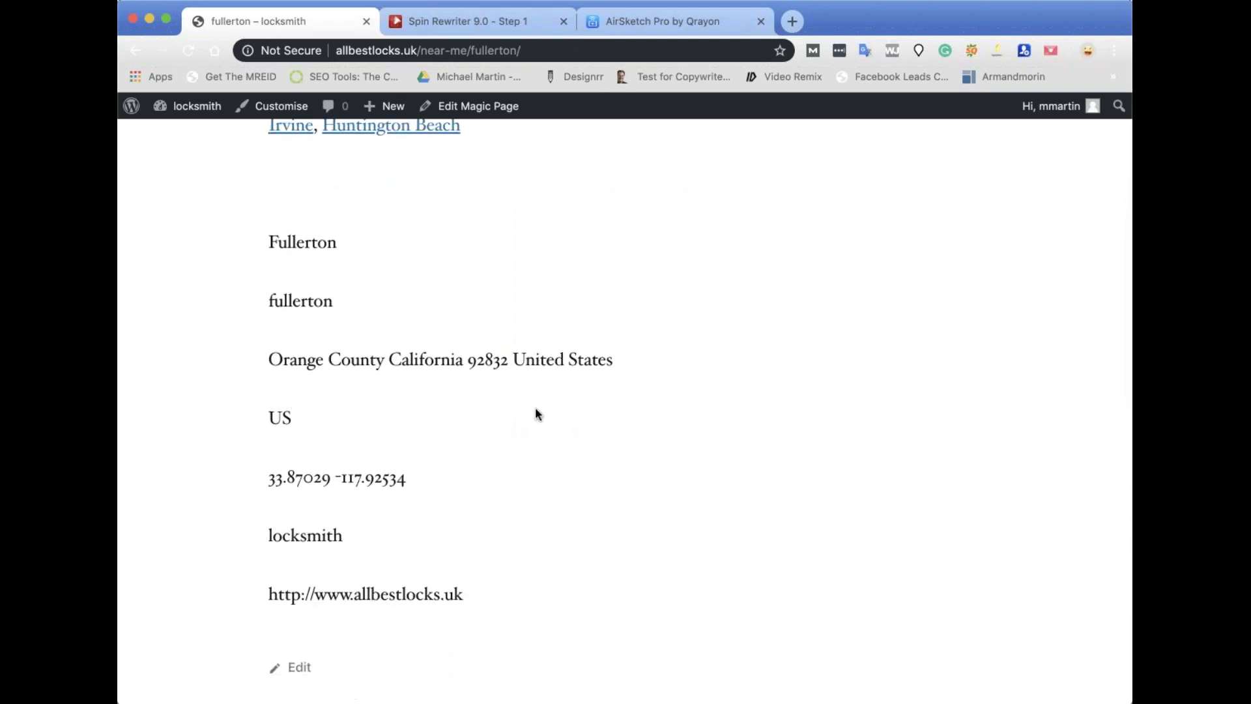
scroll(567, 394, up, 6)
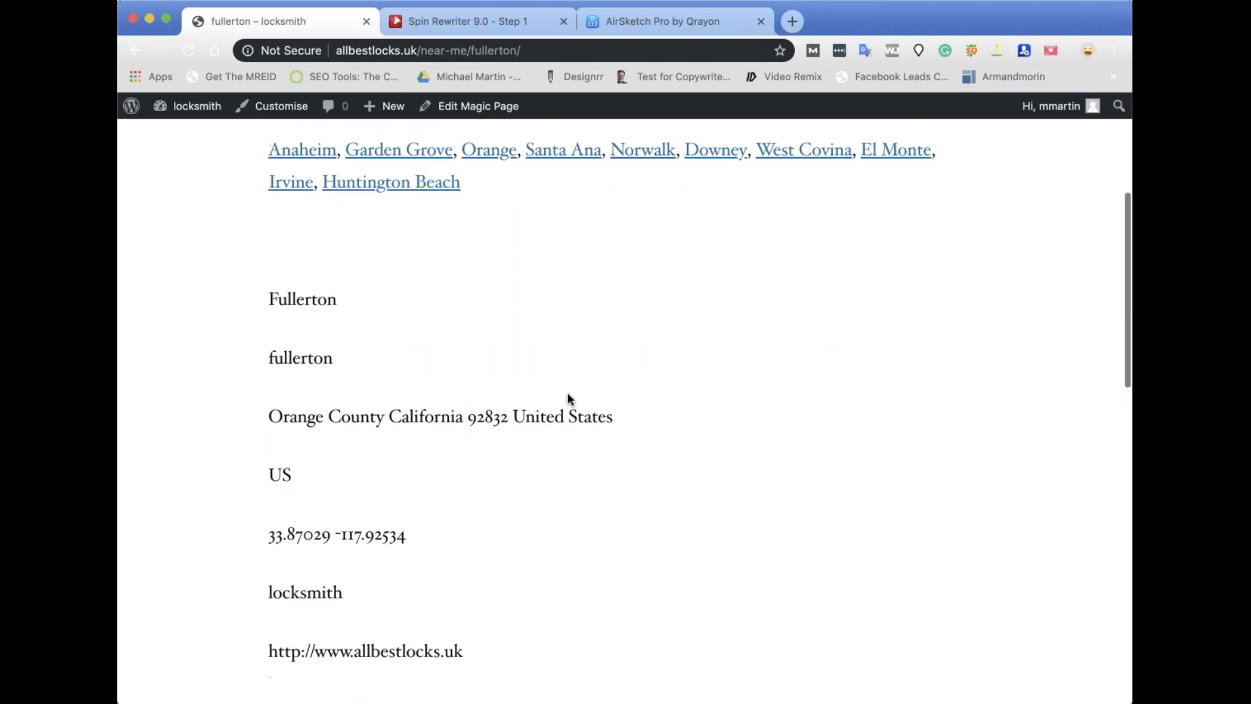
click(472, 108)
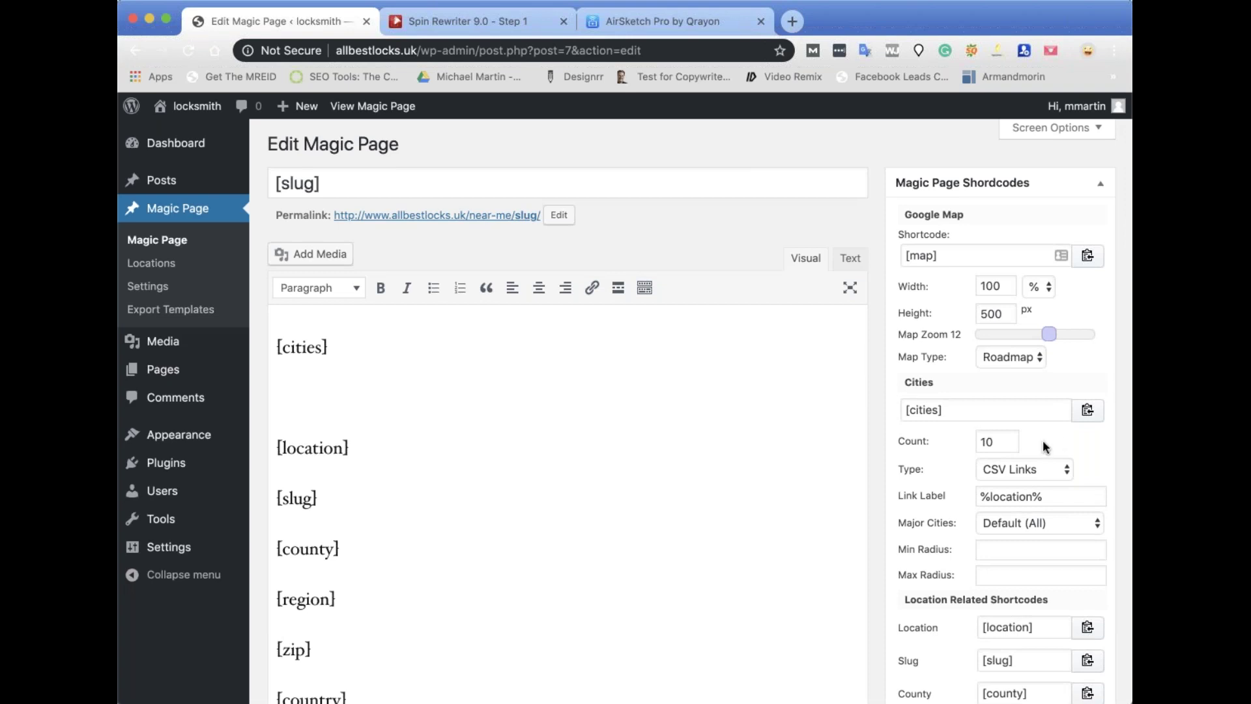
Set the Cities shortcode count to 3 and minimum radius to 1.
scroll(1039, 440, down, 2)
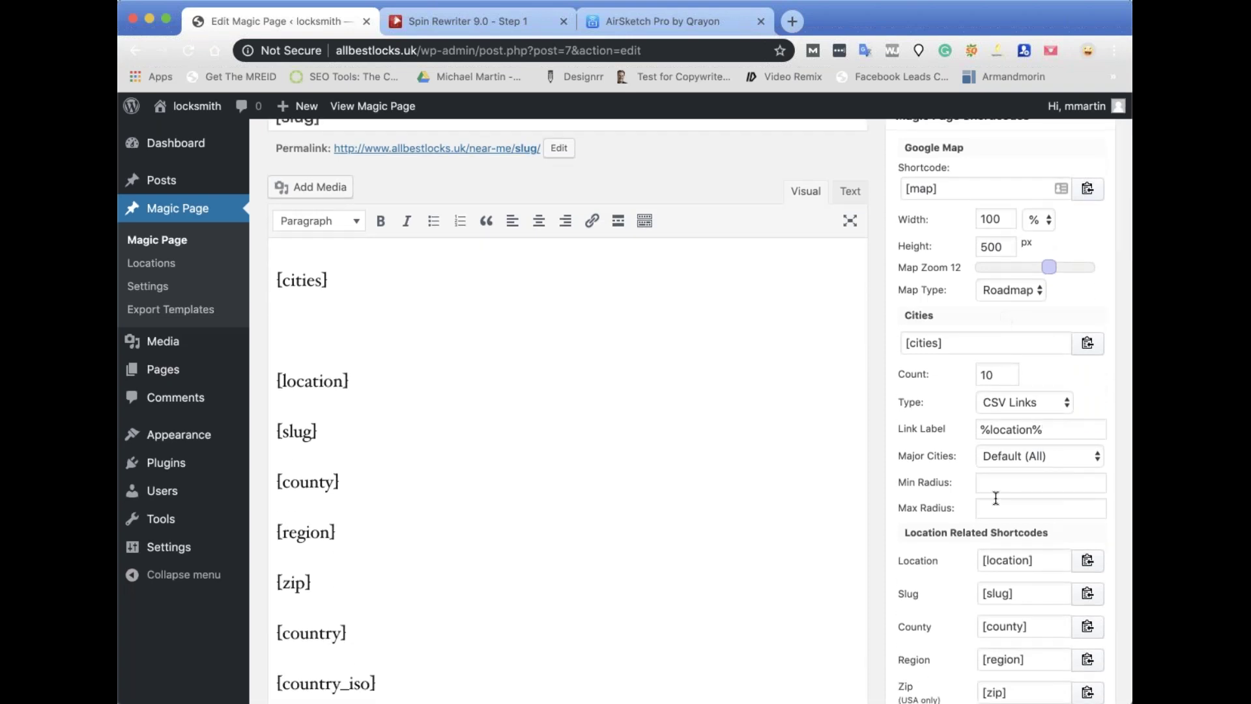
scroll(995, 498, down, 5)
scroll(996, 498, up, 6)
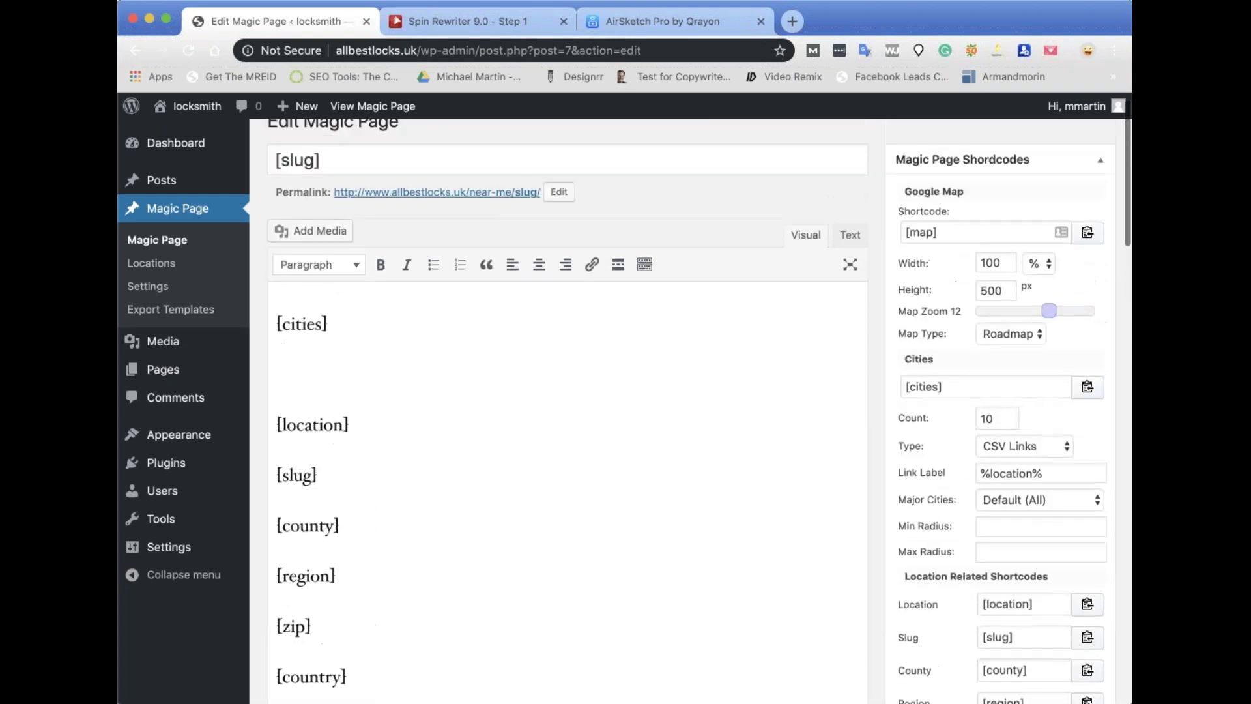
scroll(1006, 388, down, 1)
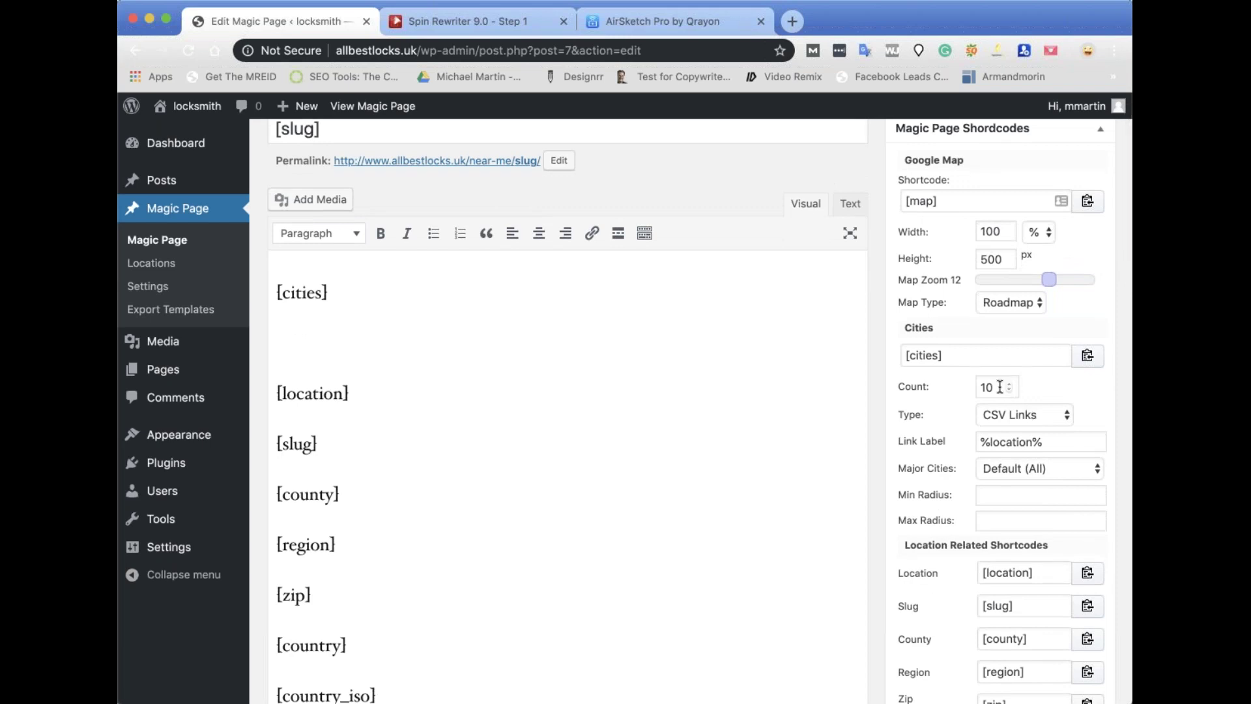
drag(1000, 387, 976, 389)
text(3)
click(1102, 385)
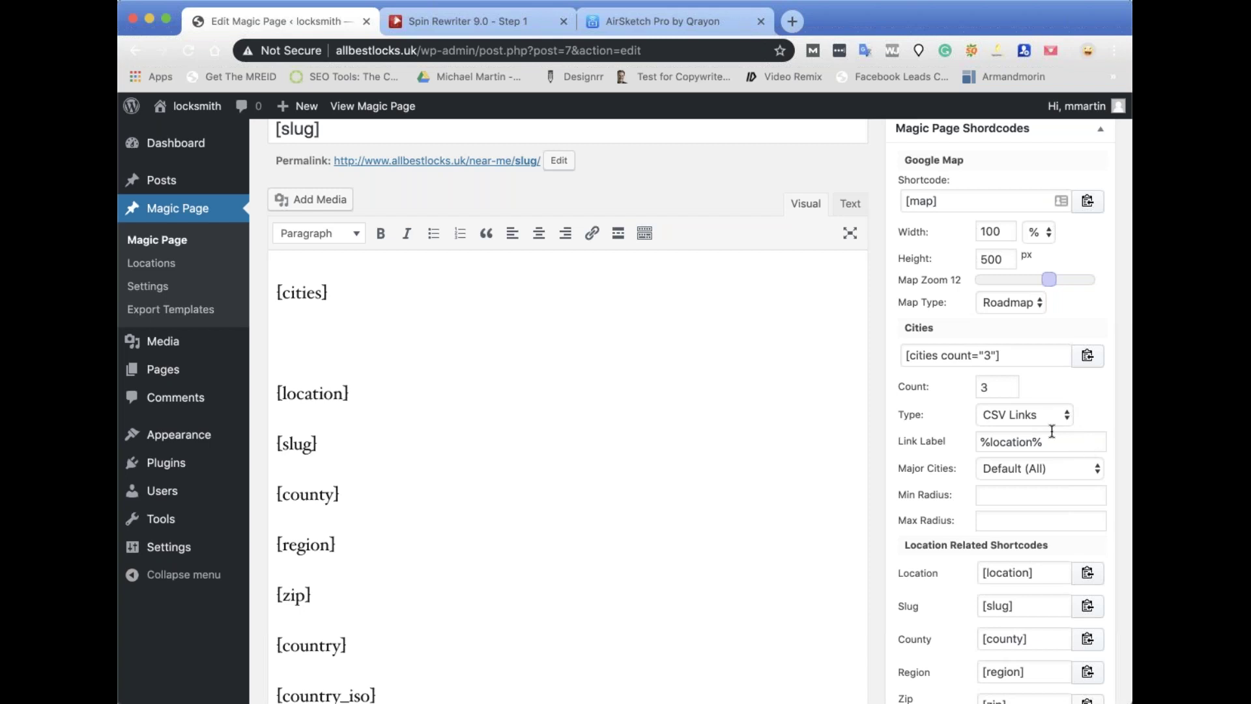
click(1001, 496)
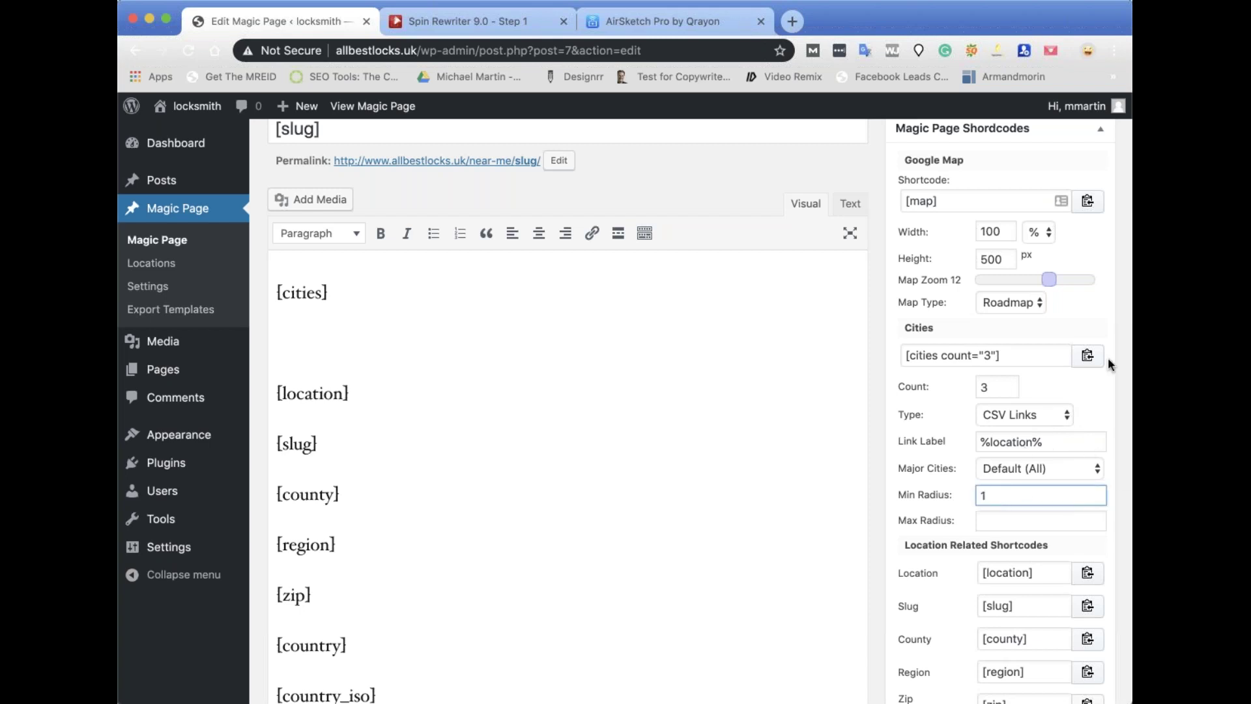
click(1053, 394)
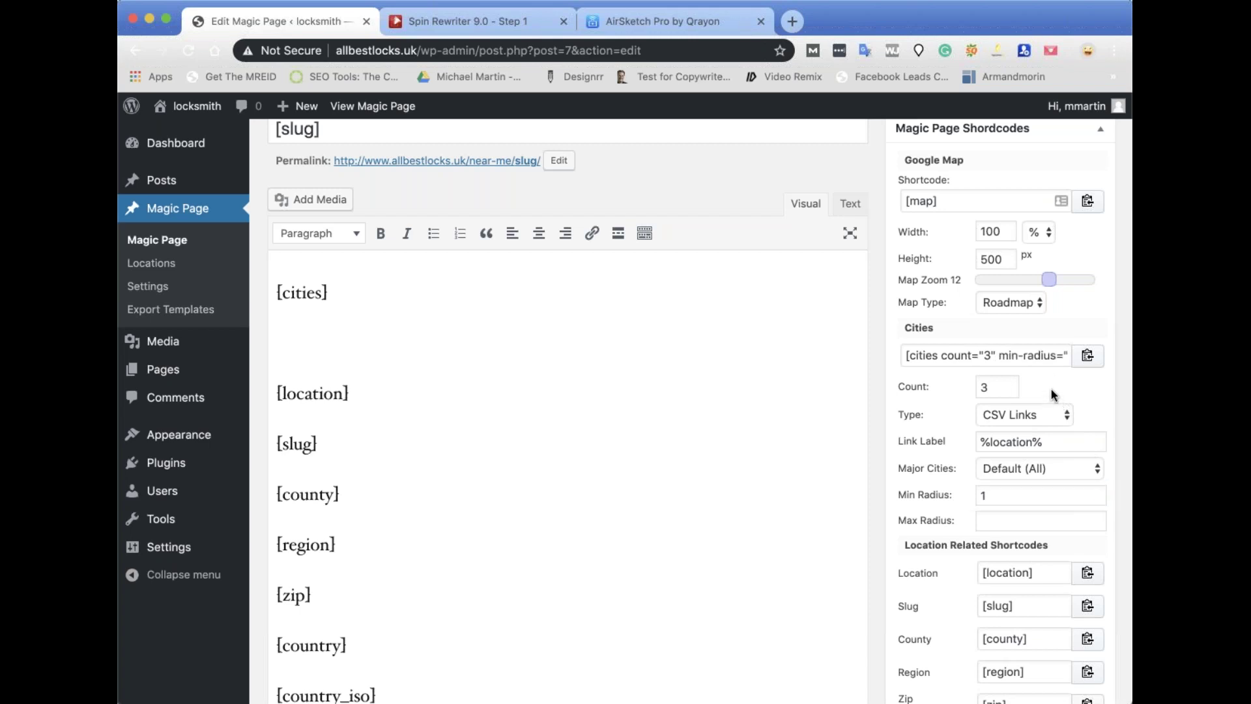
Paste [cities count="3" min-radius="1"] into the template below [cities].
click(1087, 356)
click(380, 334)
key(cmd+v)
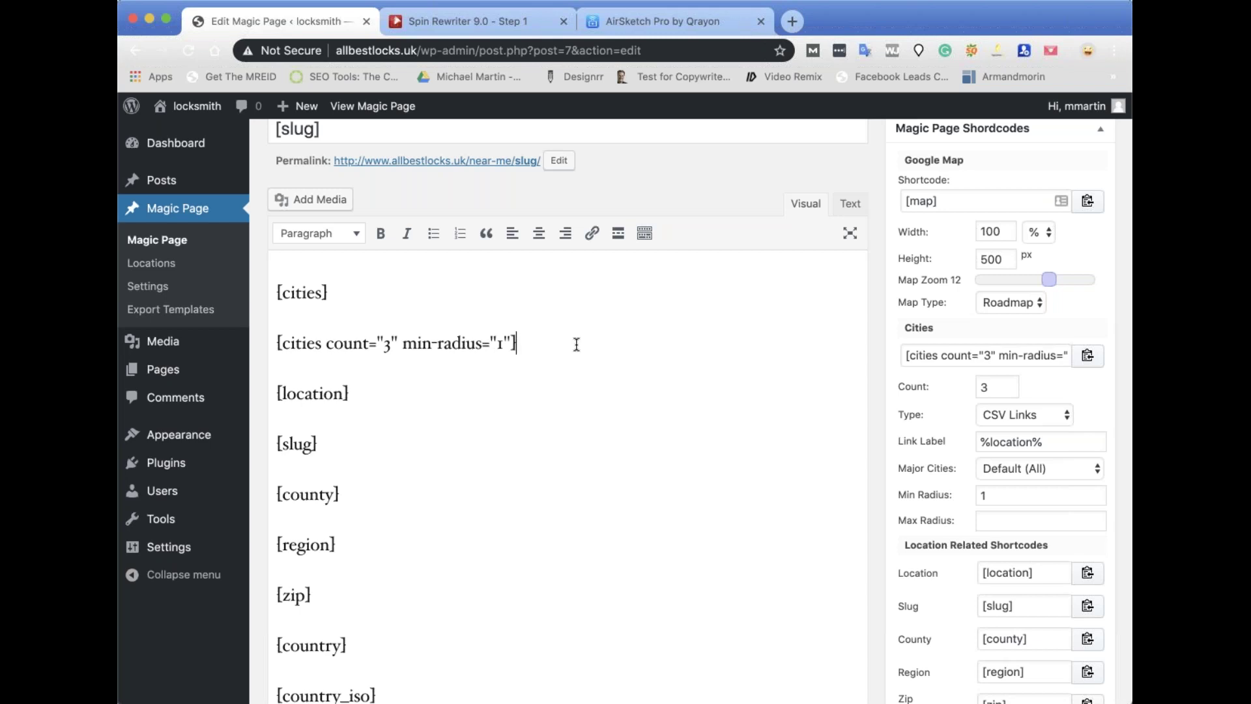
Add a count-3 cities shortcode with minimum radius 25 on a new line below the radius-1 one.
key(Return)
click(1012, 451)
key(super+a)
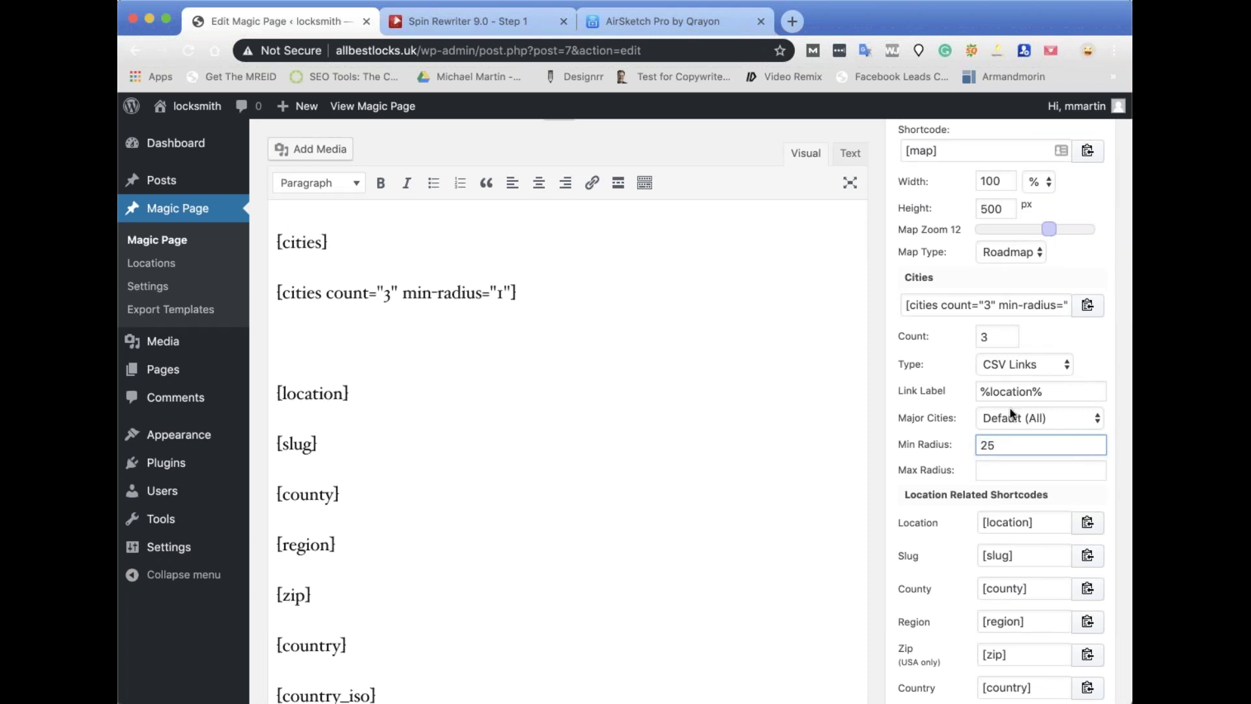
click(1087, 305)
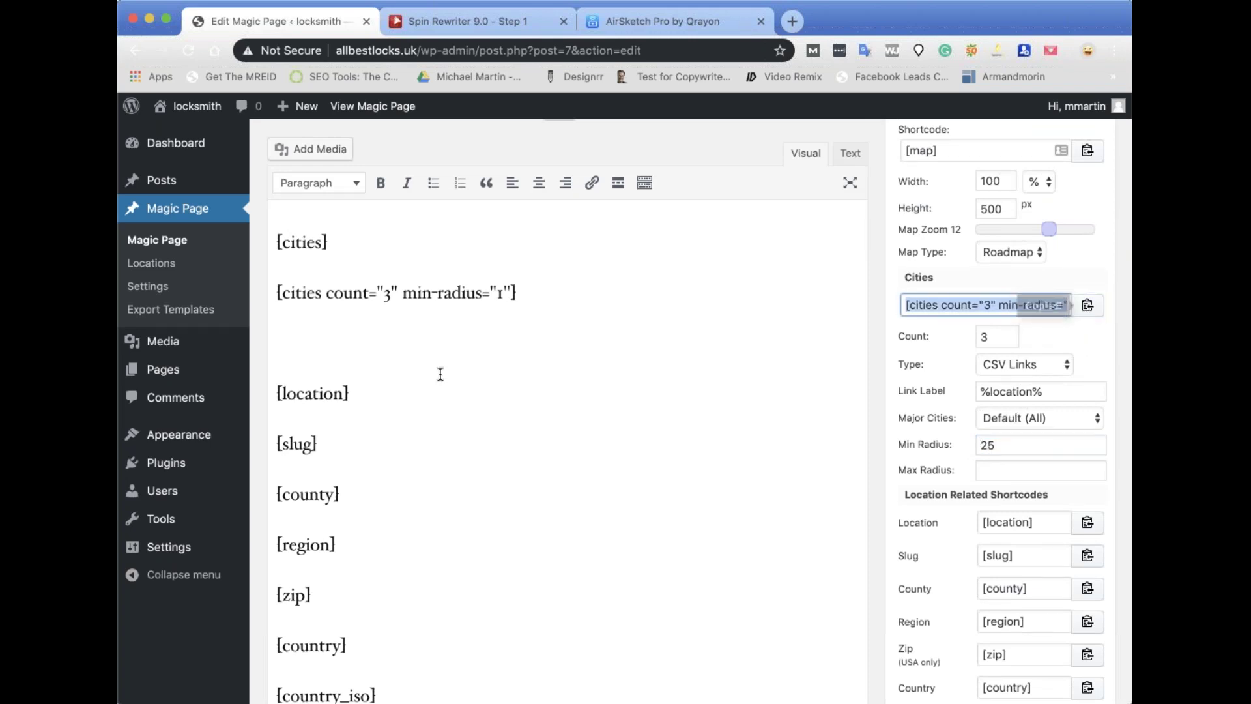
click(416, 336)
key(super+v)
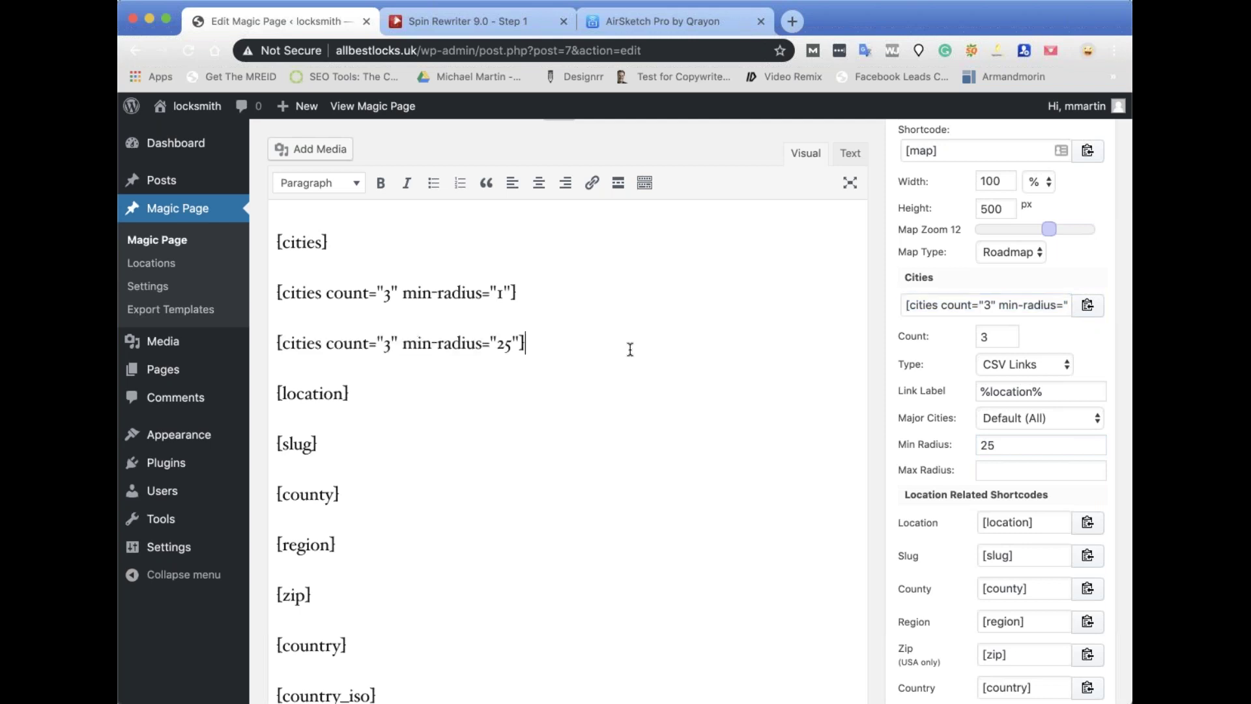
key(Return)
key(Return)
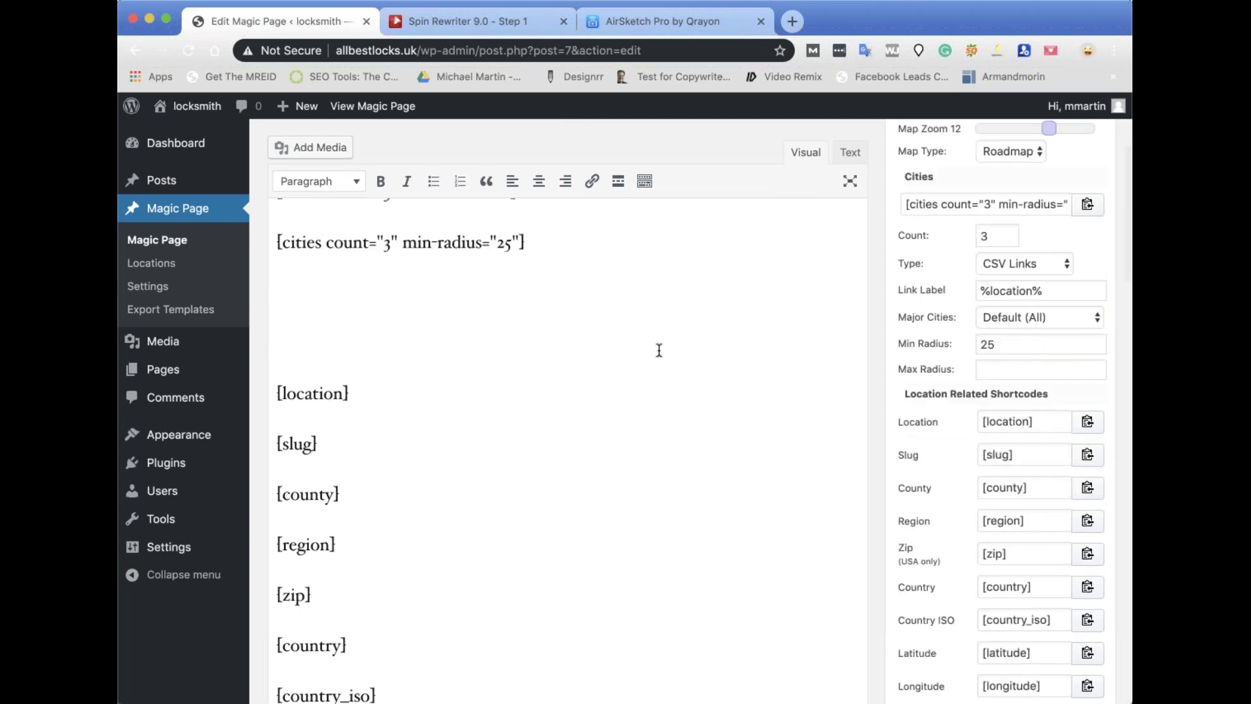
key(BackSpace)
Change the minimum radius to 50 and paste that cities shortcode below.
double_click(1003, 344)
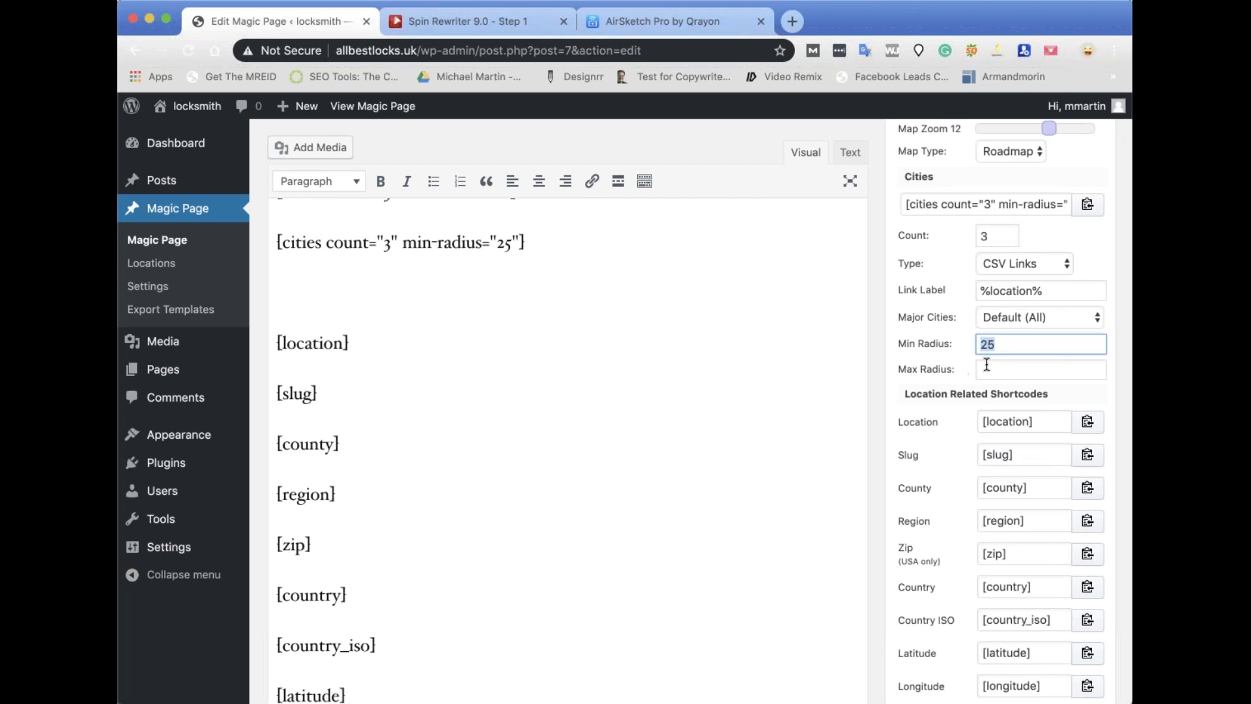
text(5)
click(1087, 204)
click(321, 294)
key(super+v)
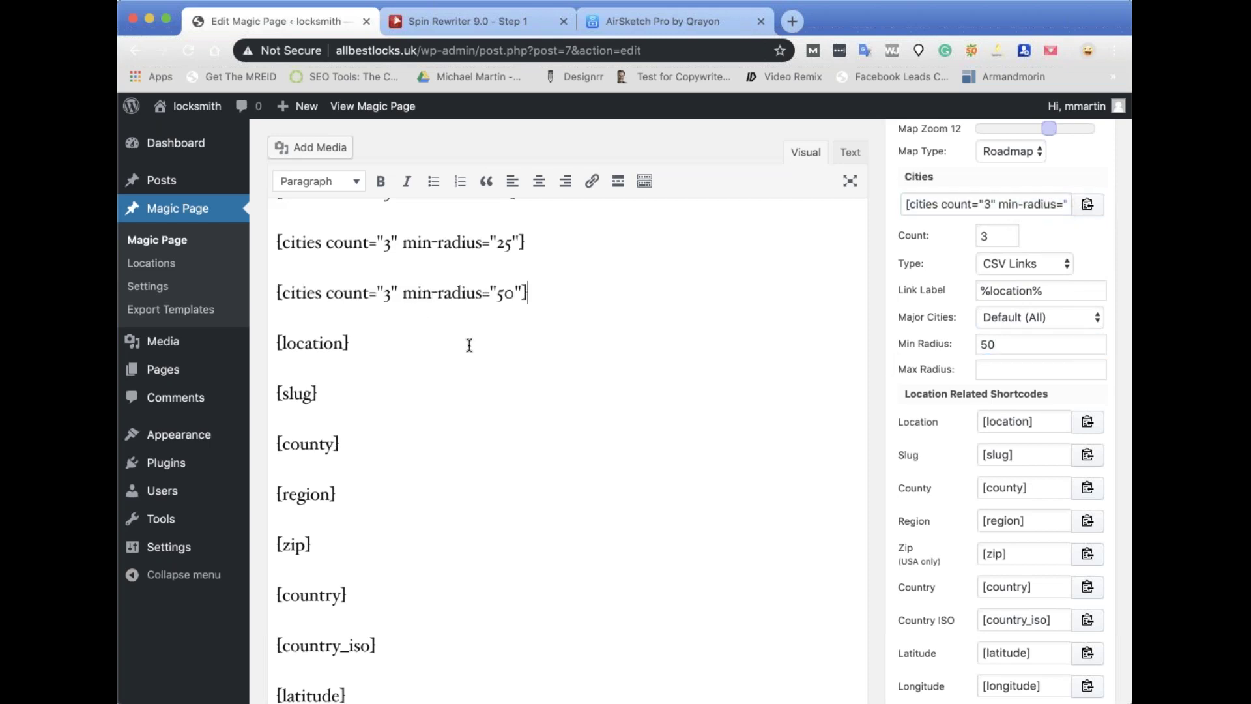
Add a line with 1 after the radius-1 and radius-25 shortcodes.
scroll(469, 345, up, 4)
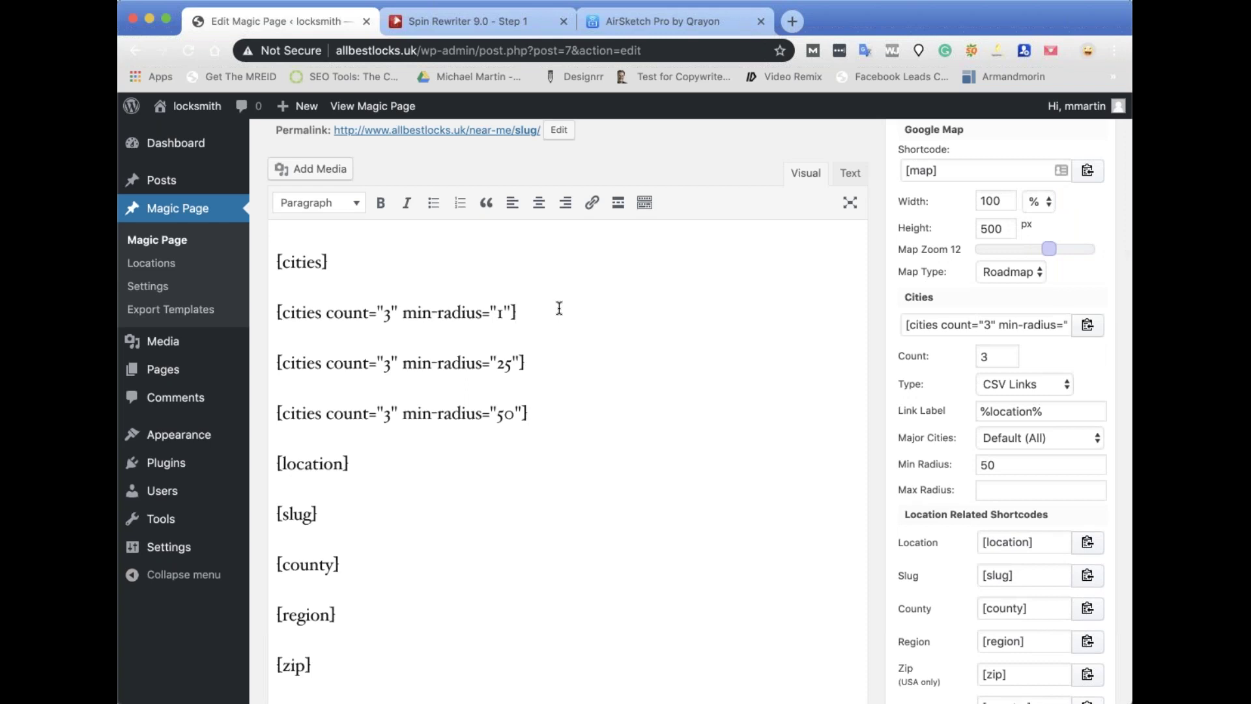
click(559, 309)
key(Return)
text(1)
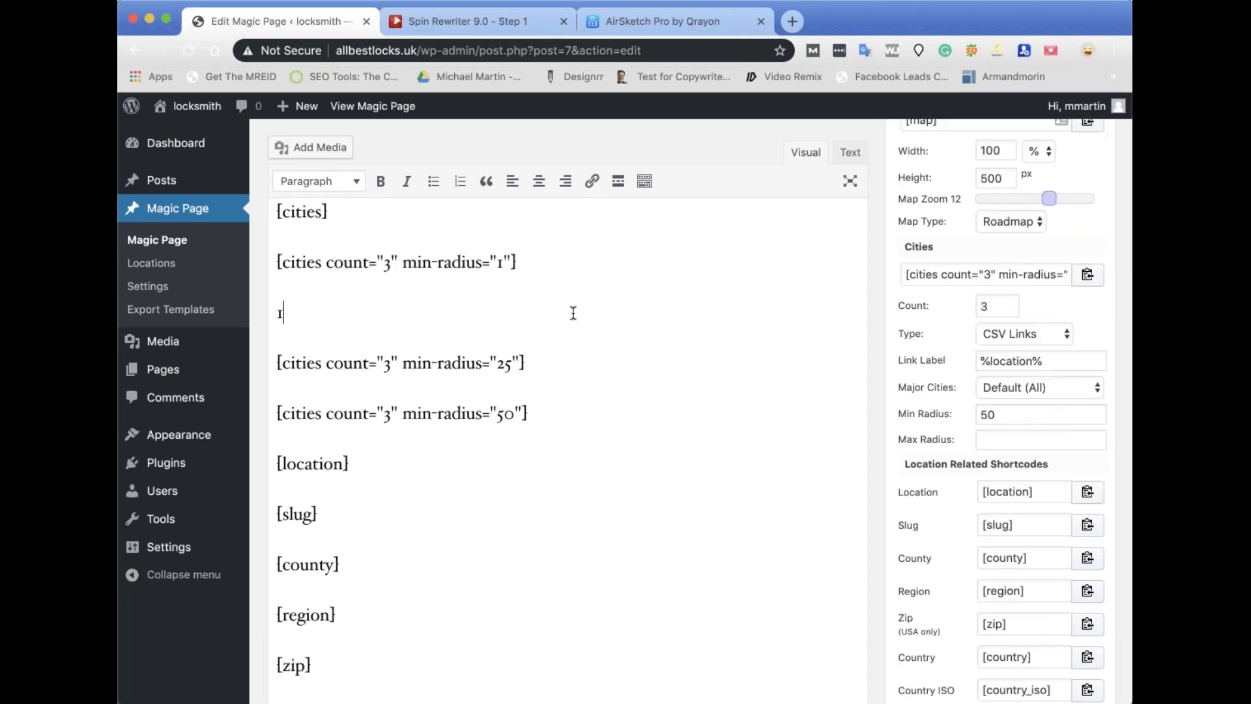
click(576, 359)
key(Return)
text(1)
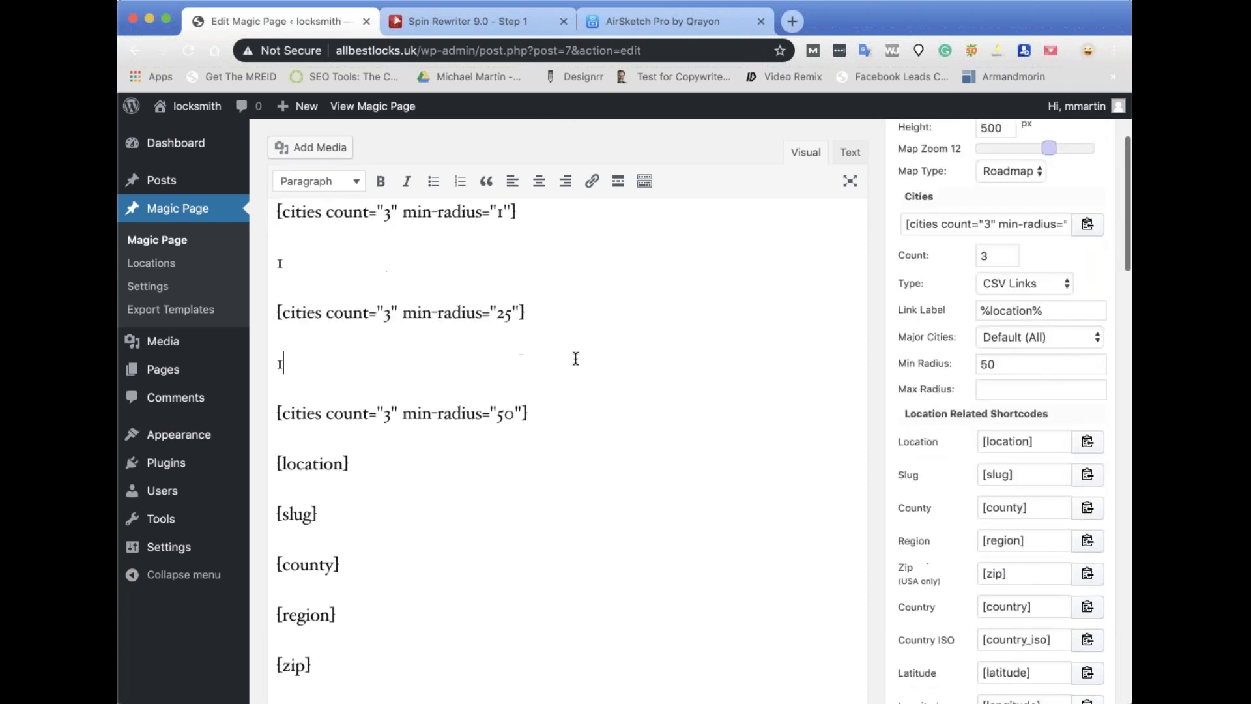
click(596, 411)
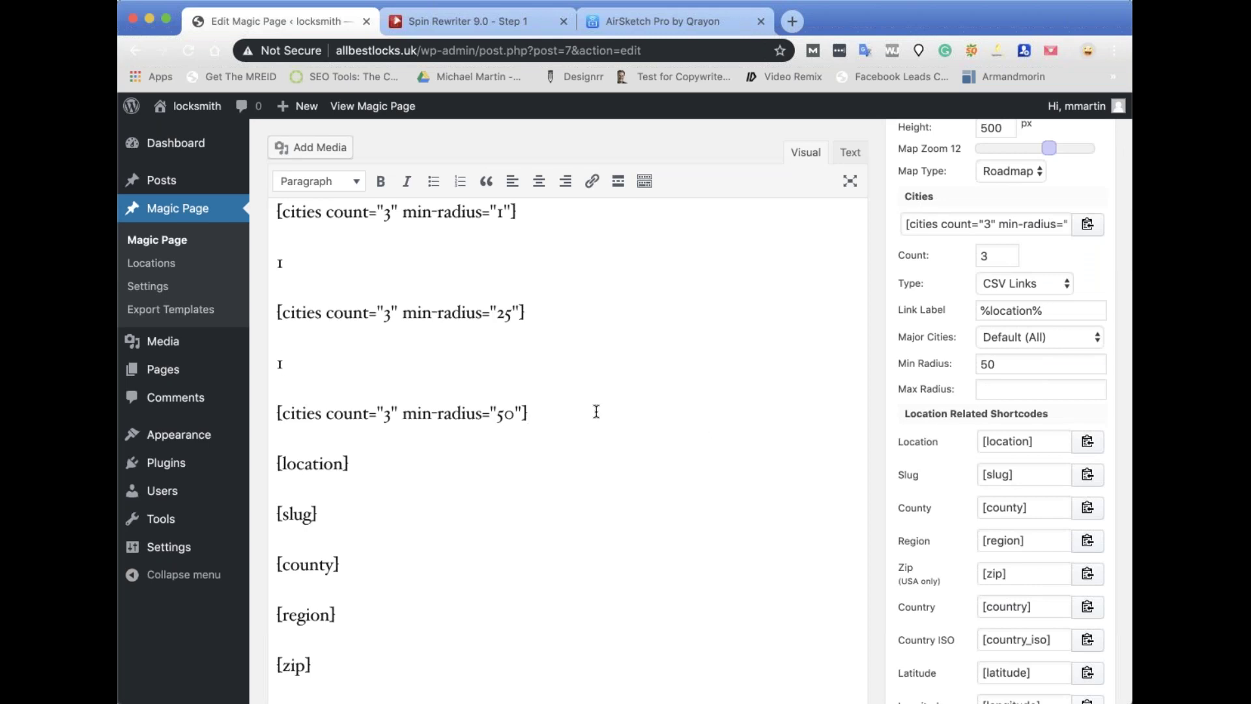
Update the Magic Page template holding the radius 1, 25 and 50 shortcodes.
scroll(584, 448, up, 2)
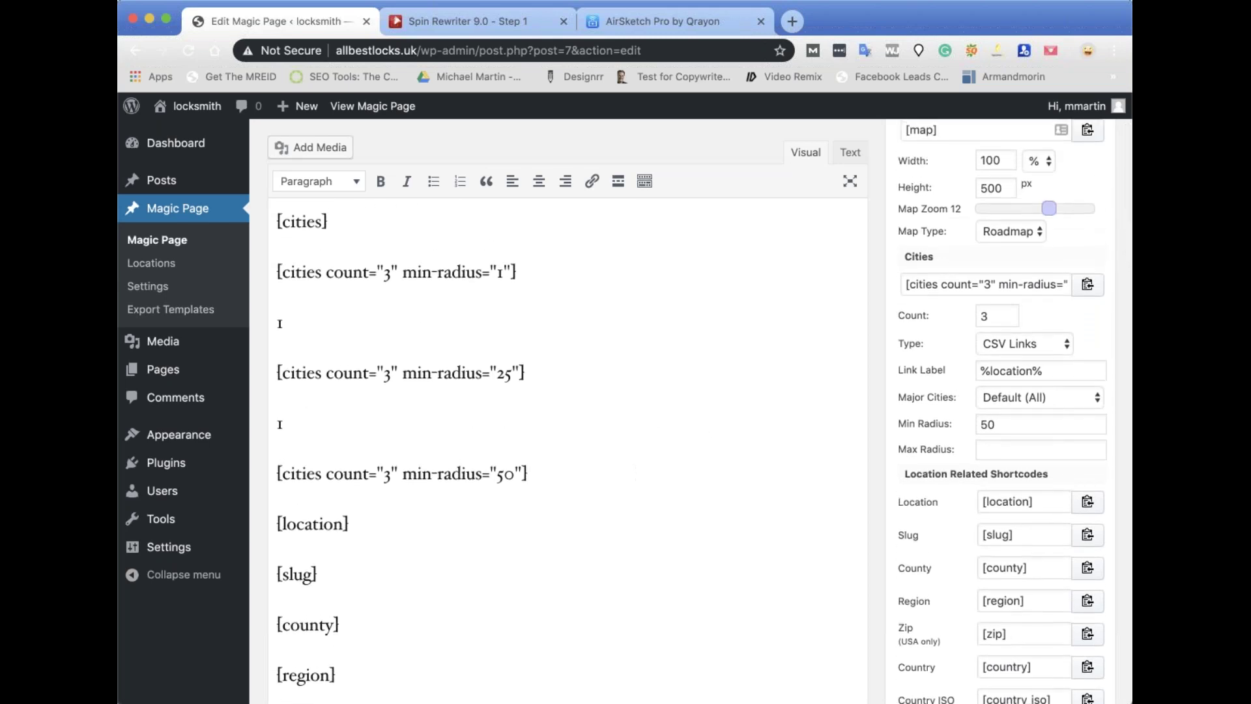
scroll(856, 378, down, 5)
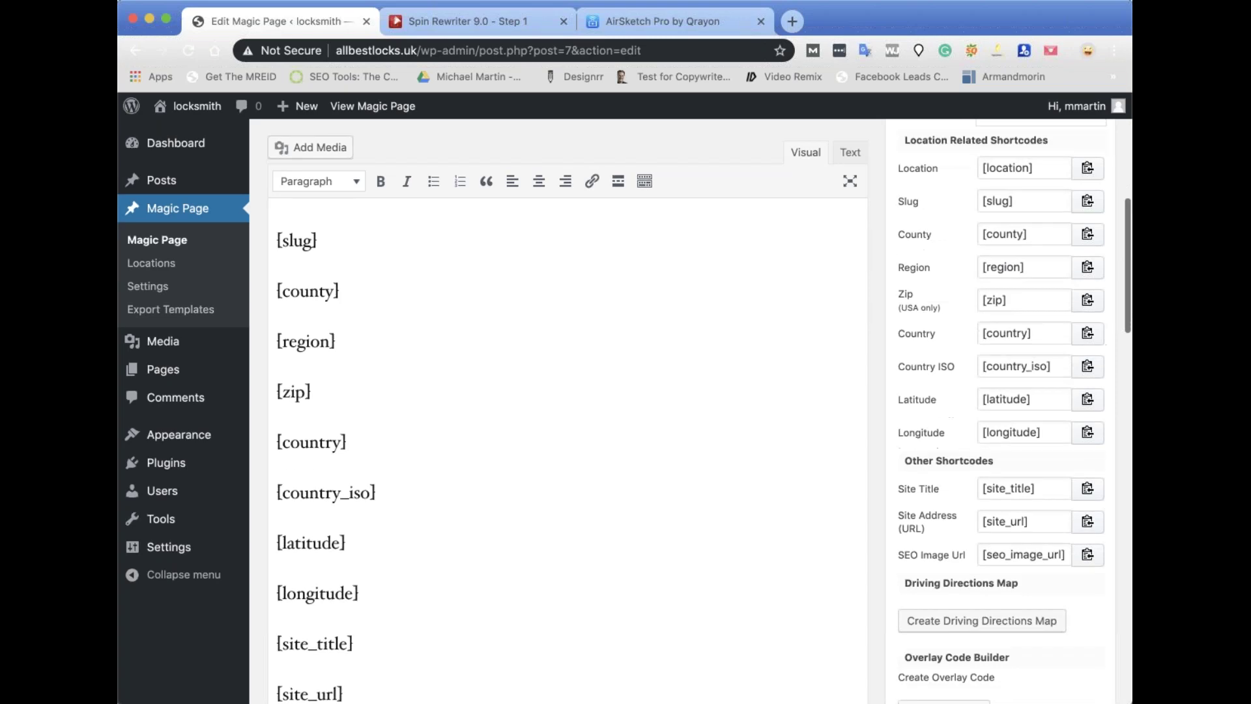
scroll(1066, 552, down, 15)
click(1066, 553)
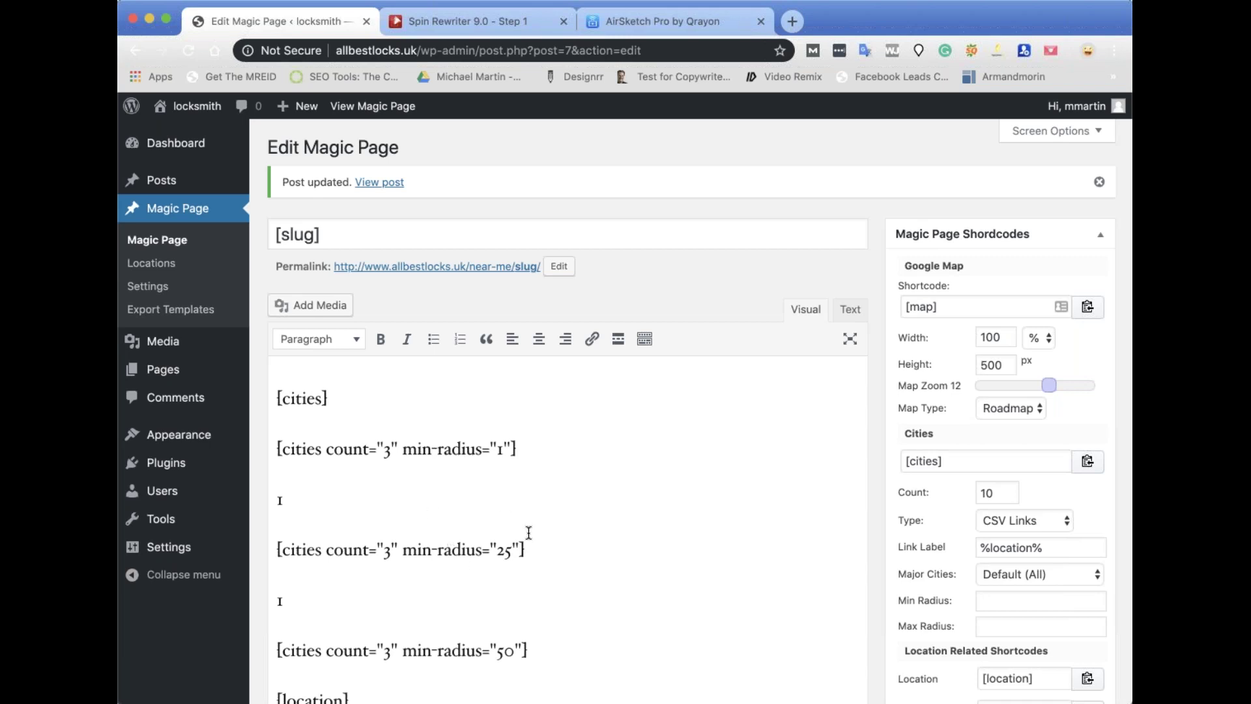
scroll(529, 533, down, 1)
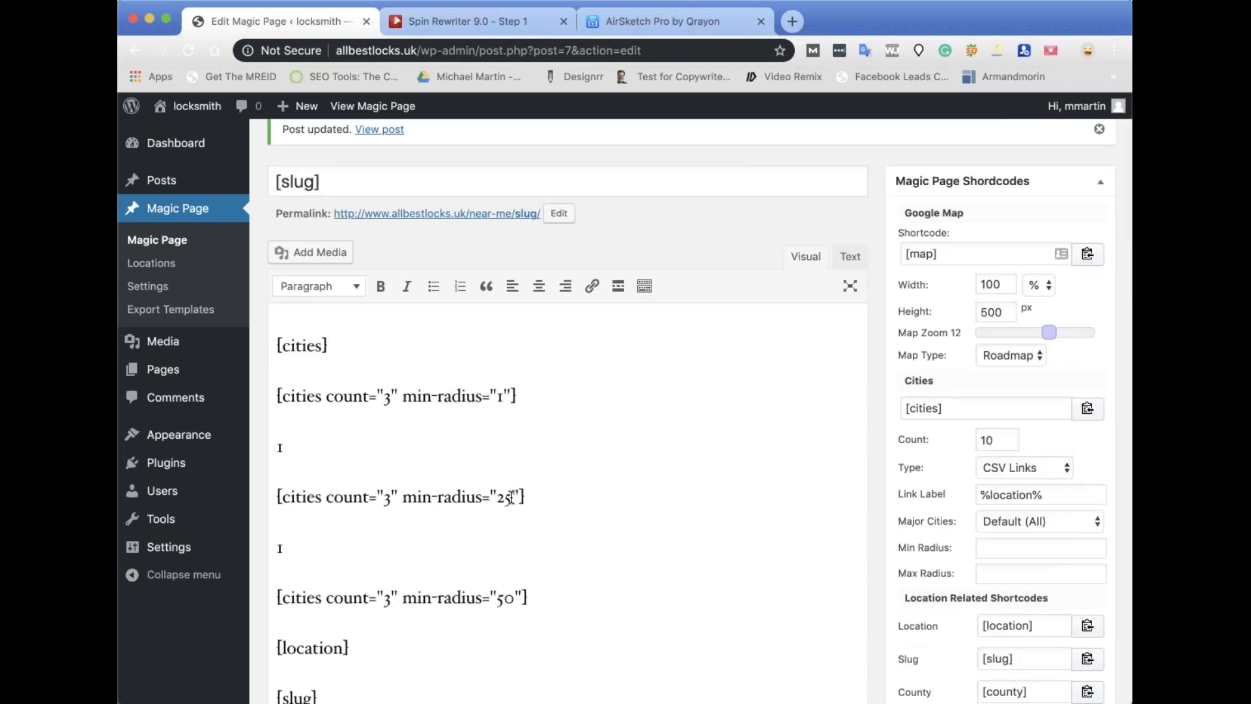
click(513, 497)
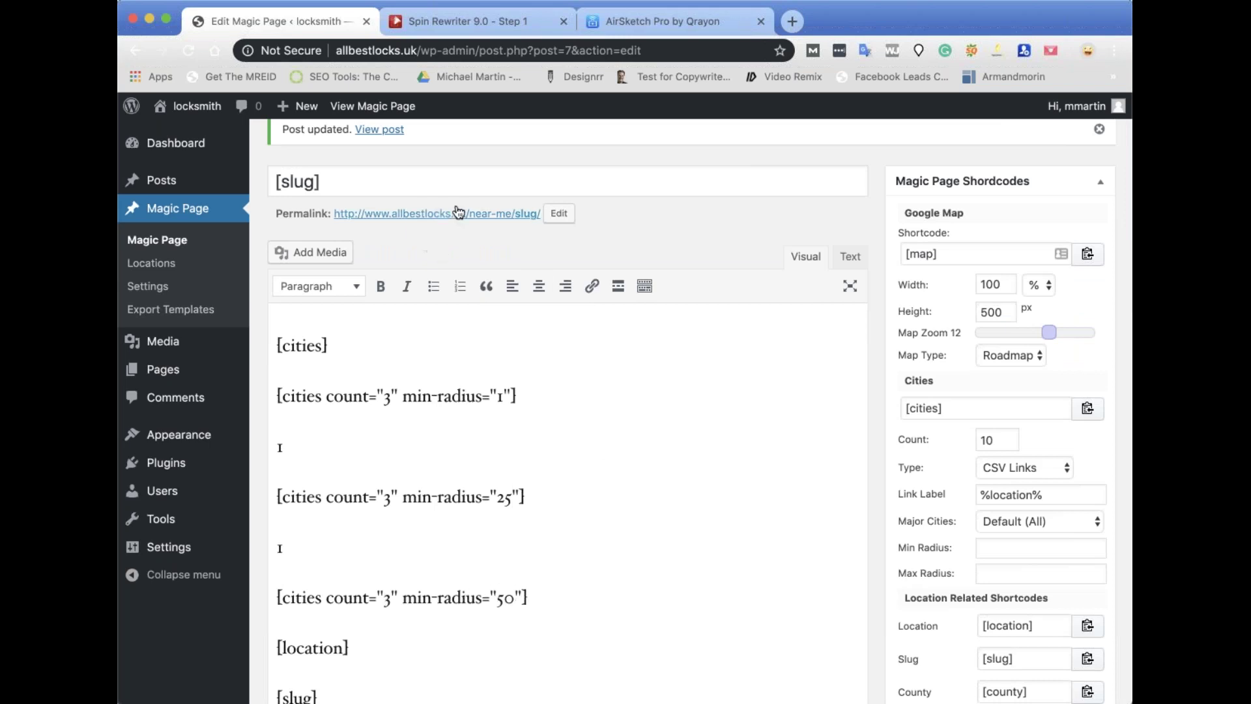
Review the radius 1, 25 and 50 city lists on the los-angeles page, then go to Orange.
click(379, 129)
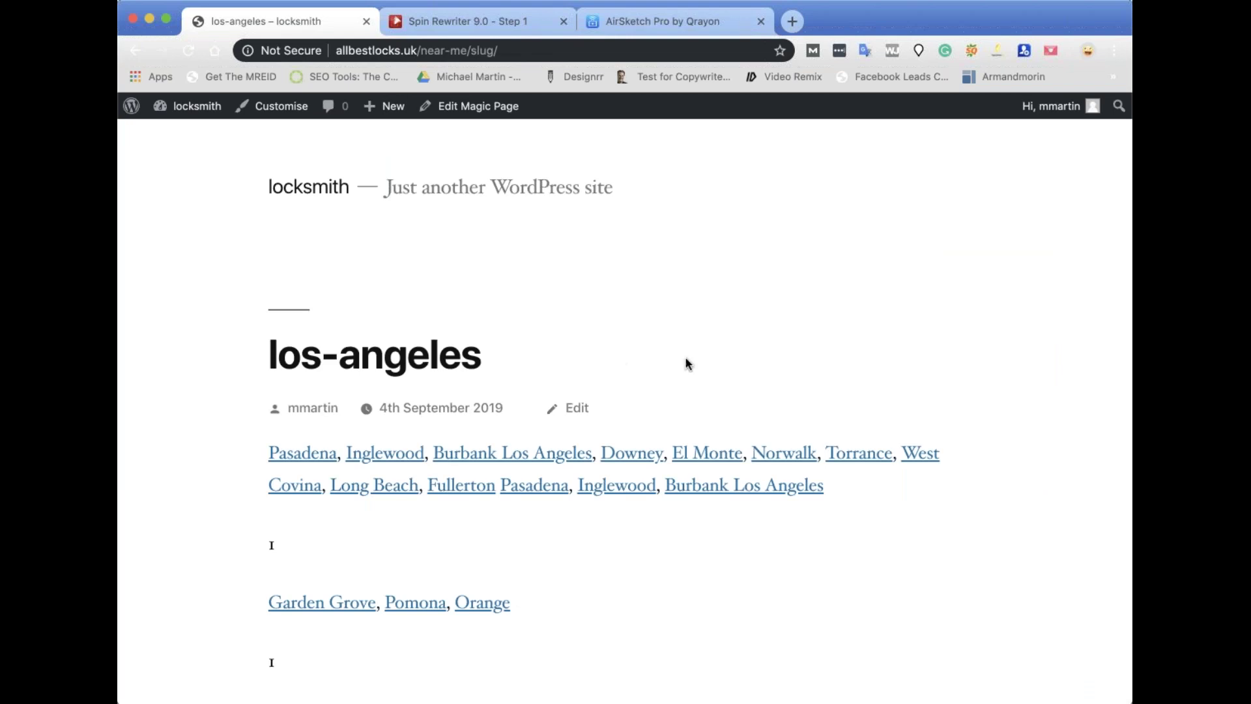
scroll(769, 352, down, 3)
scroll(322, 397, down, 2)
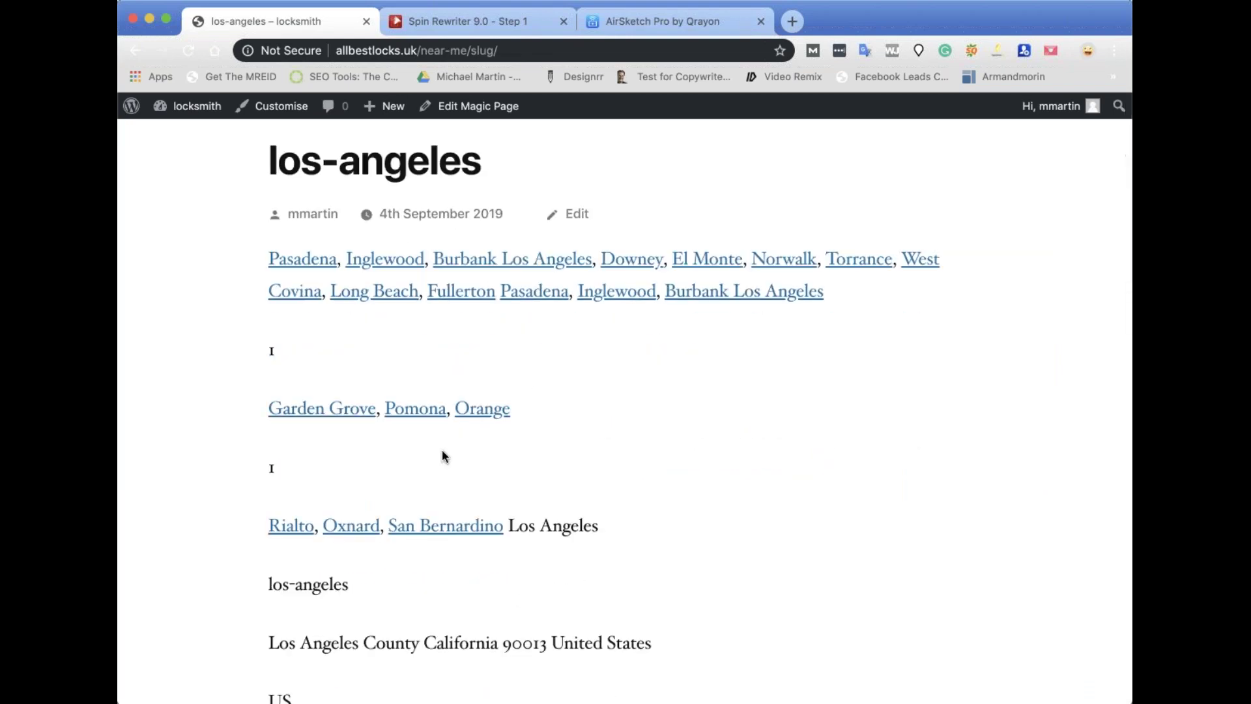
scroll(441, 456, down, 2)
scroll(608, 391, up, 2)
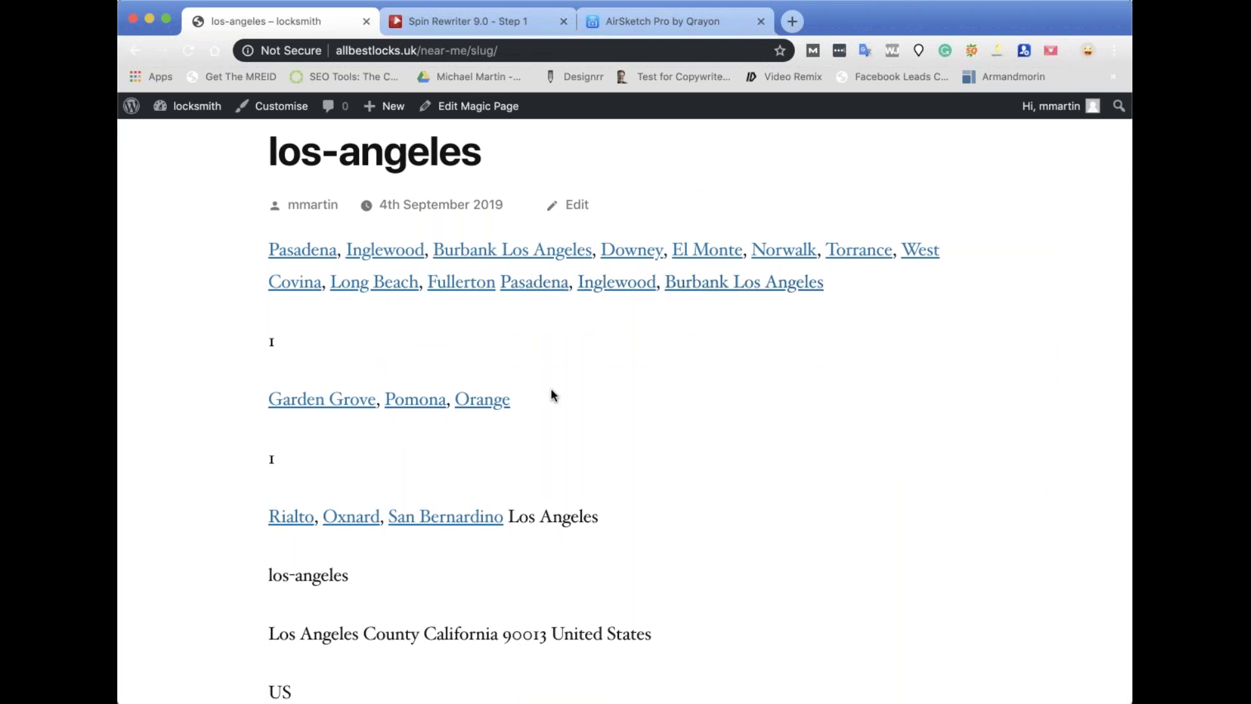
scroll(552, 394, down, 3)
scroll(552, 395, down, 2)
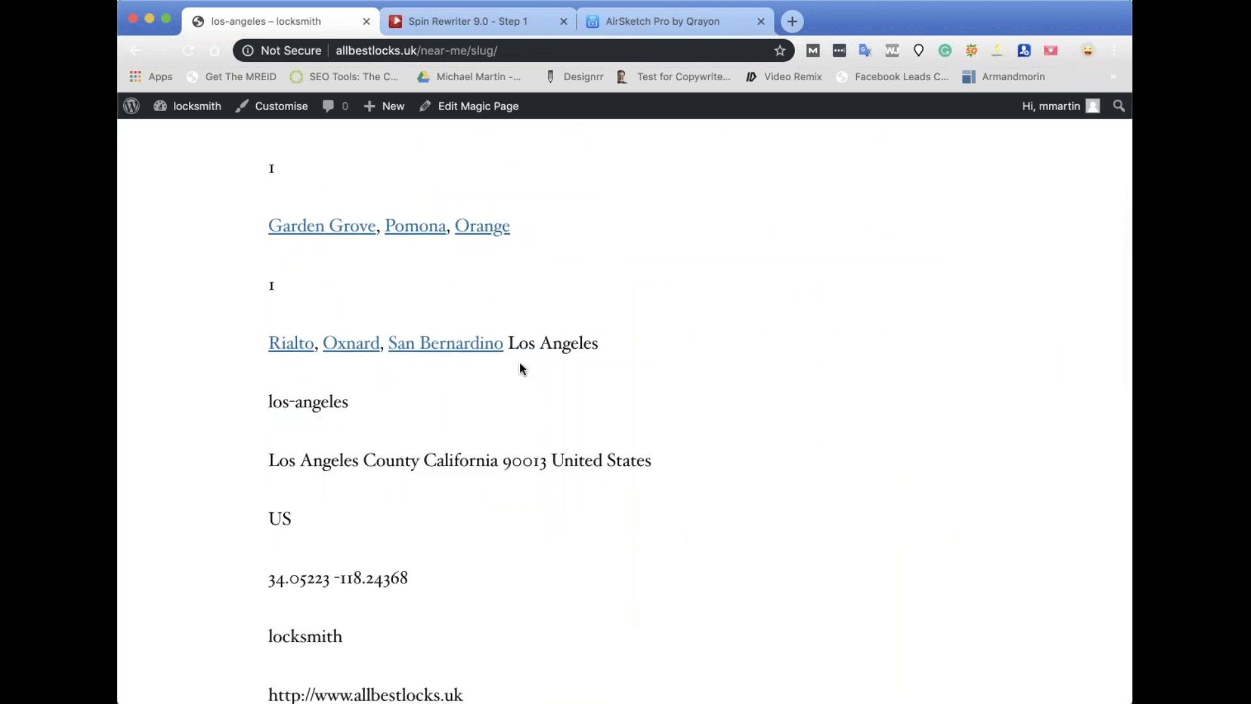
scroll(520, 358, up, 1)
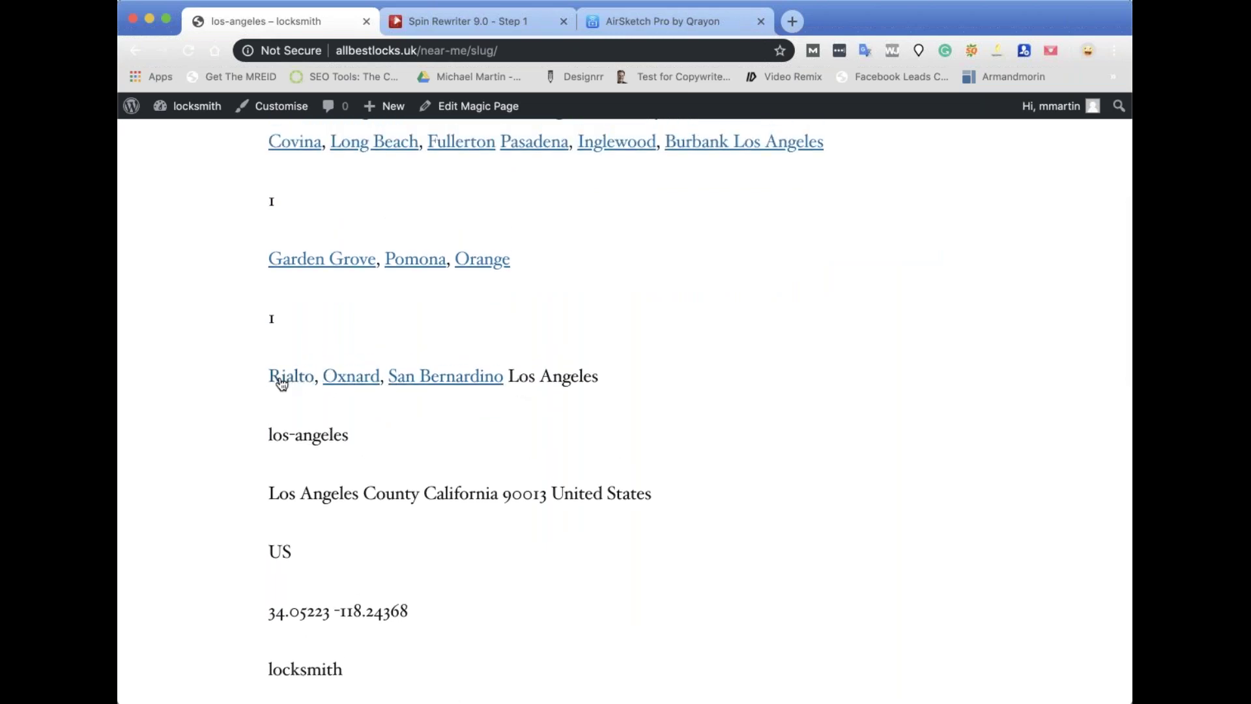
scroll(293, 349, up, 2)
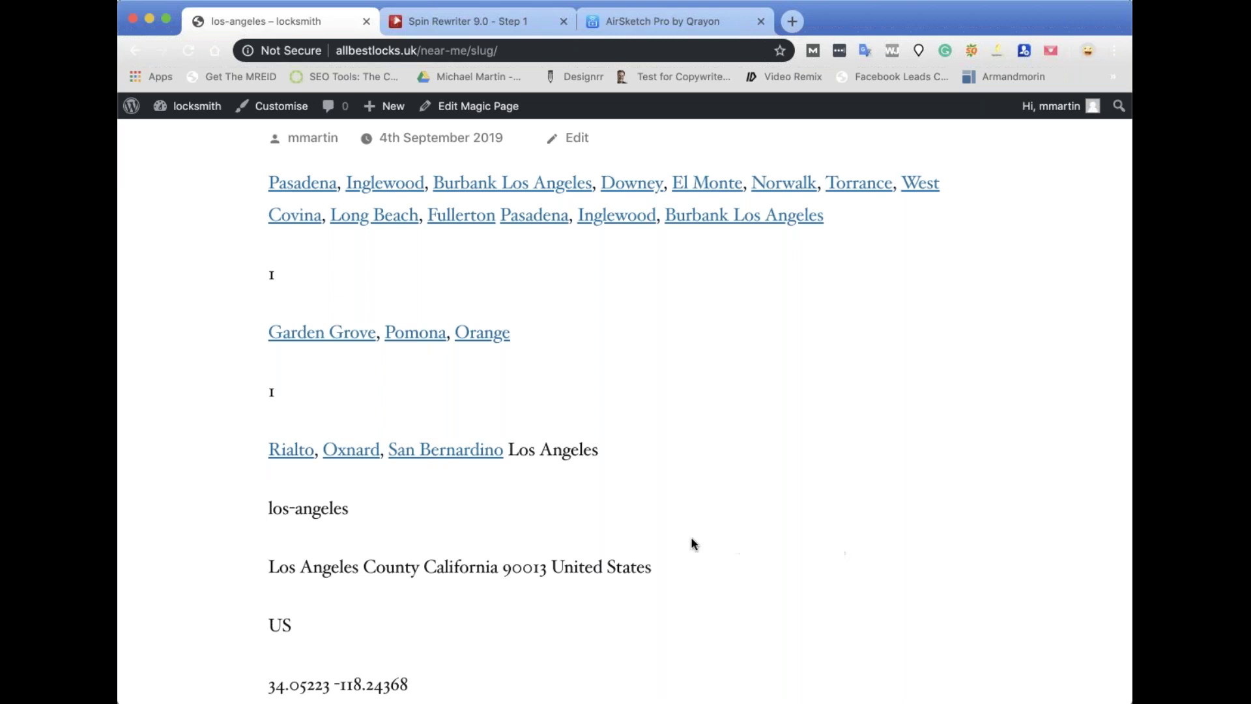
scroll(693, 544, down, 8)
scroll(691, 544, up, 10)
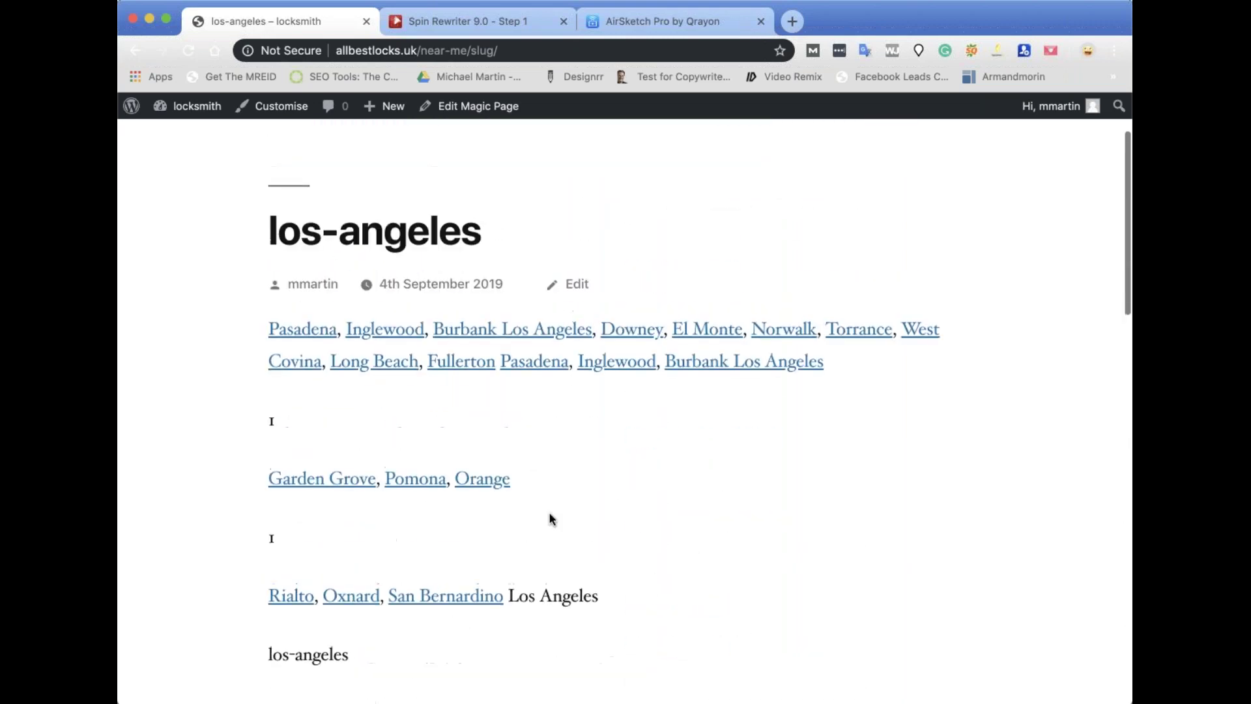
click(482, 478)
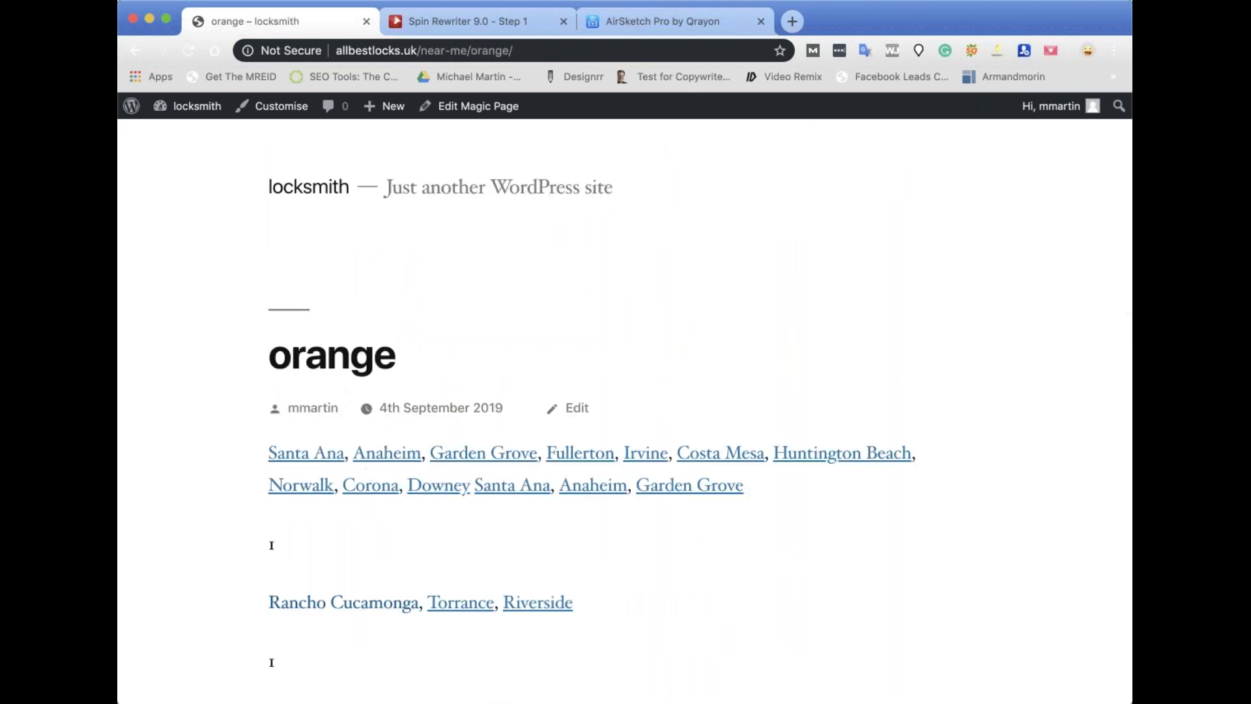
Browse the Orange, Garden Grove and Los Angeles pages, then choose Edit Magic Page.
scroll(497, 564, down, 4)
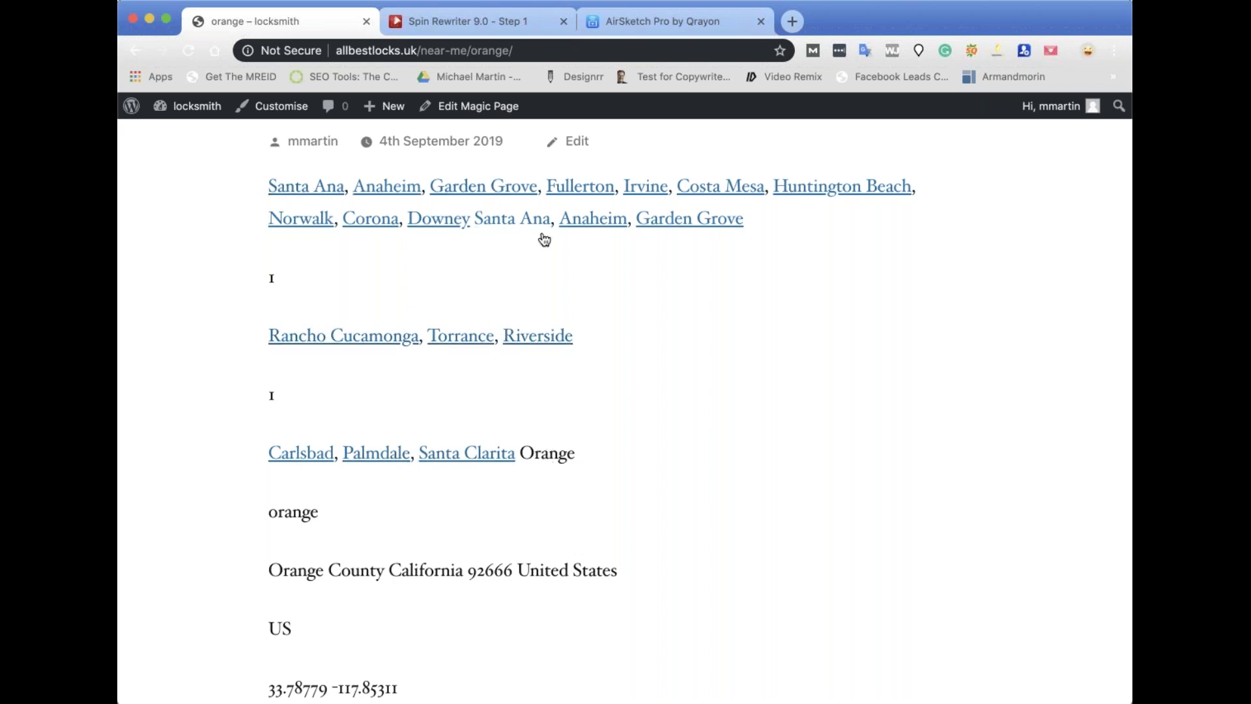
click(735, 231)
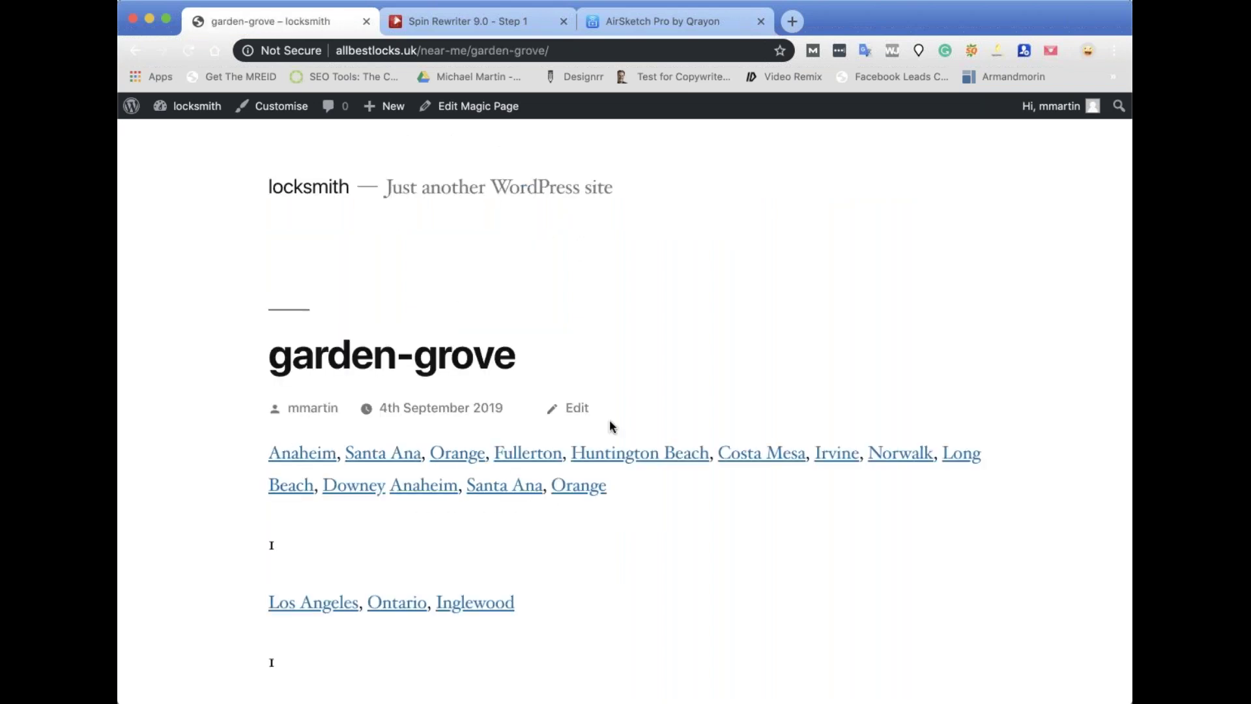
scroll(612, 426, down, 4)
scroll(612, 427, down, 2)
click(313, 223)
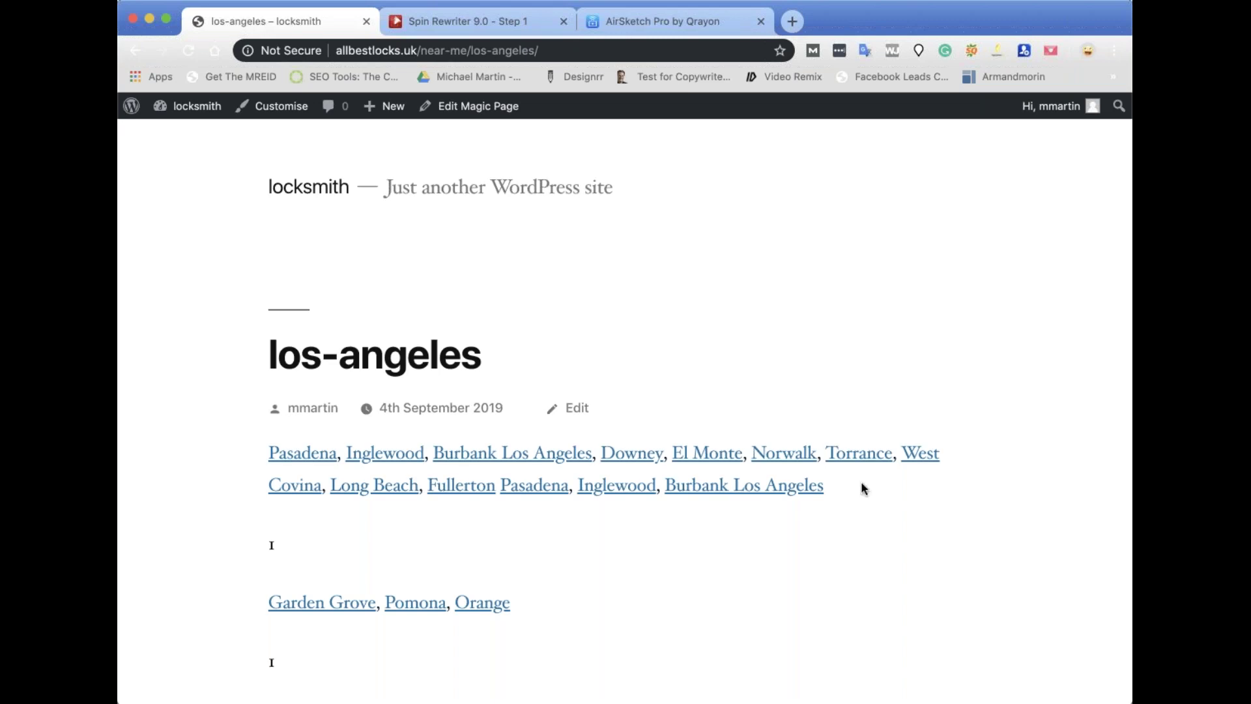
click(475, 107)
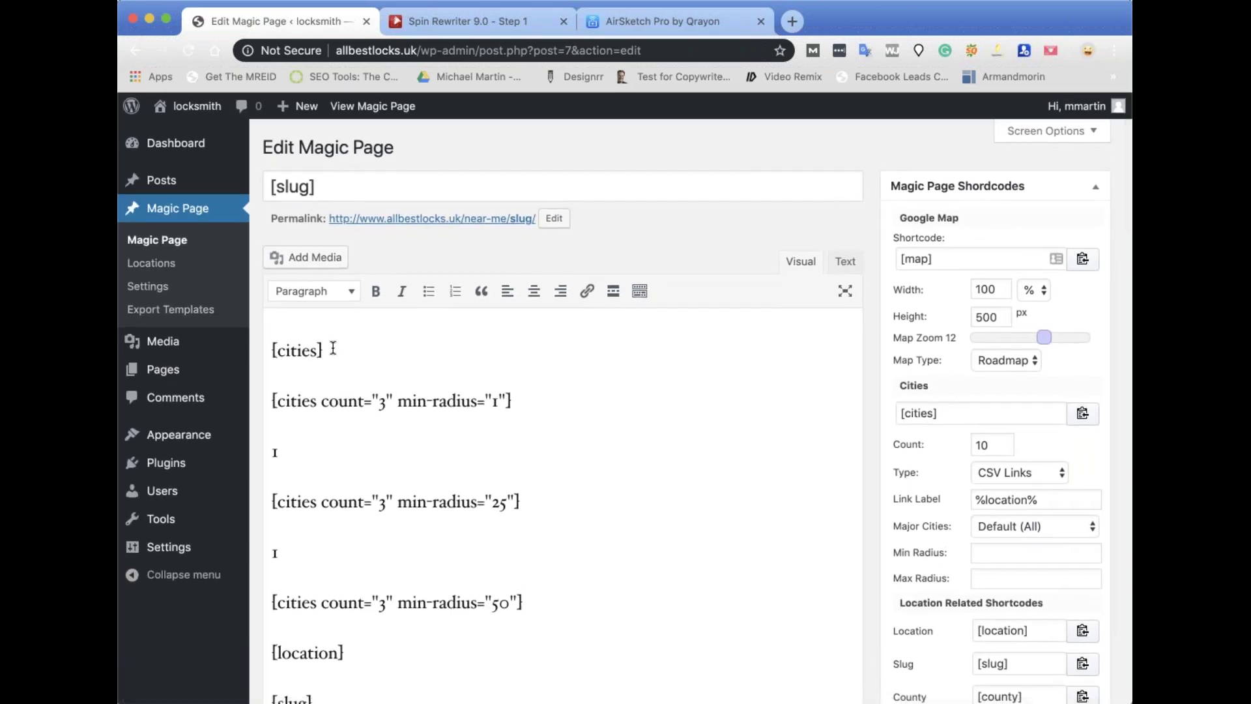
Insert an empty line directly below the plain [cities] shortcode.
click(333, 349)
key(Return)
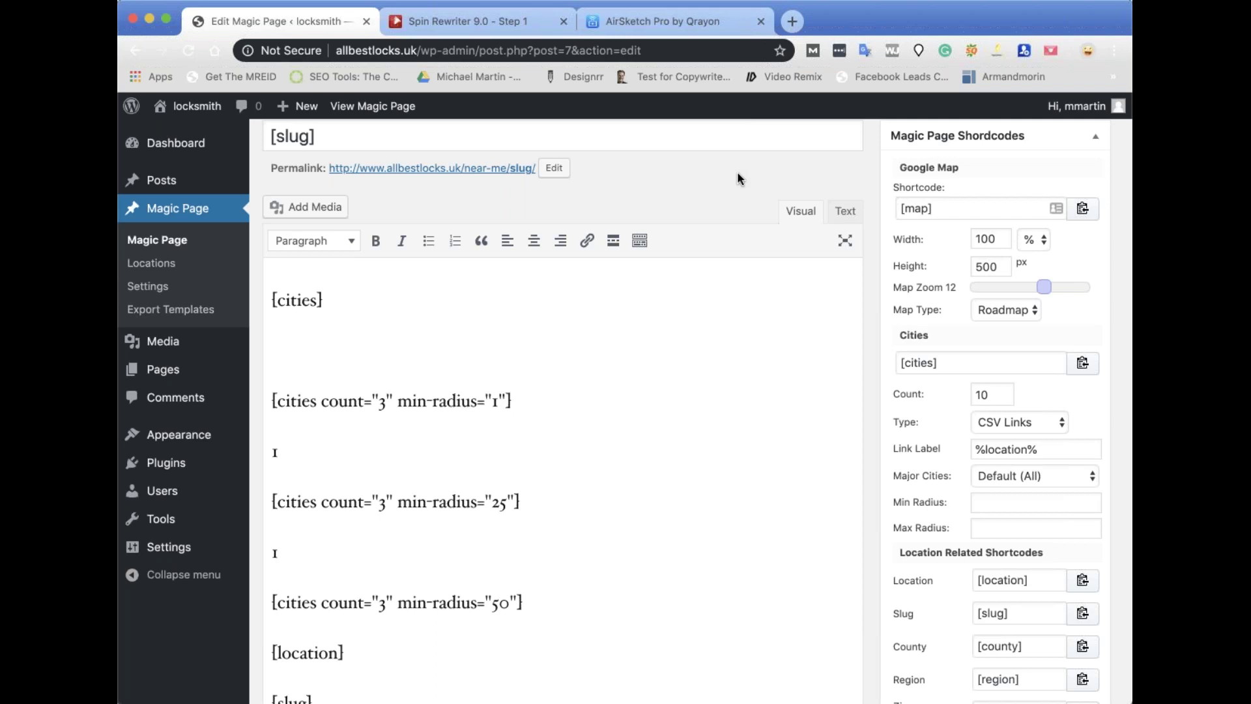
Load magicpageplugin.com/faqs in a new browser tab.
click(796, 21)
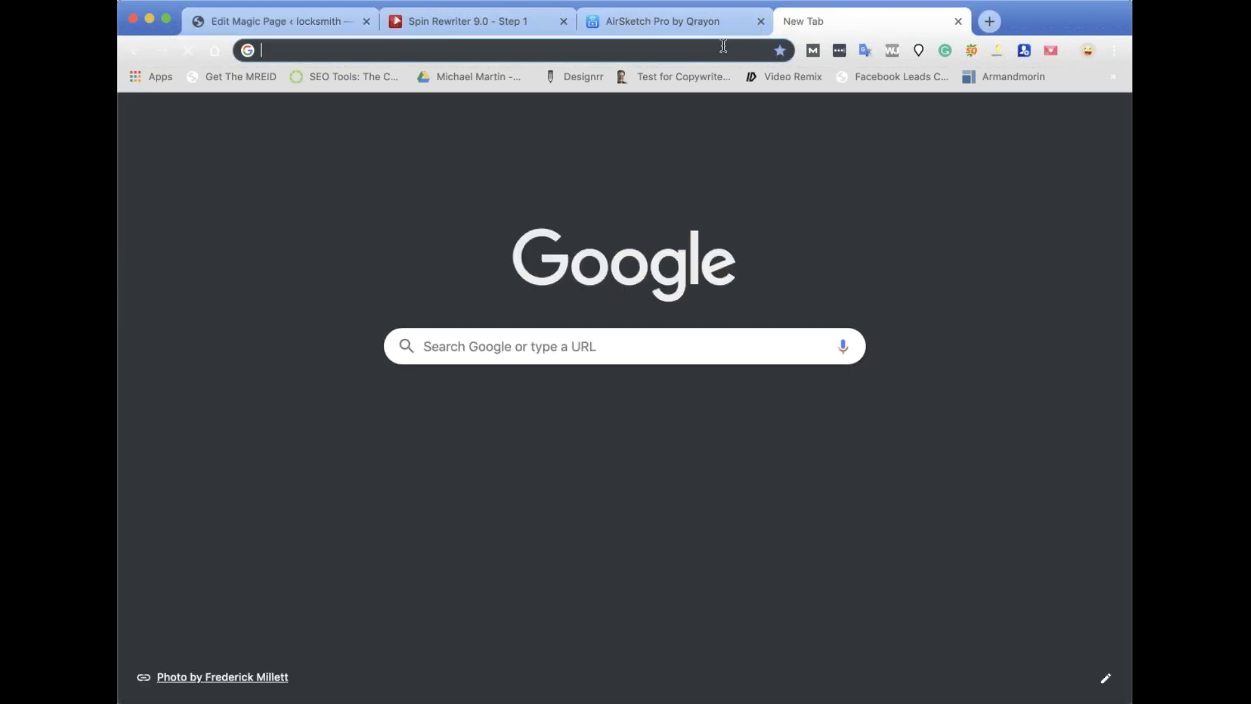
text(magicpageplugin.com/f)
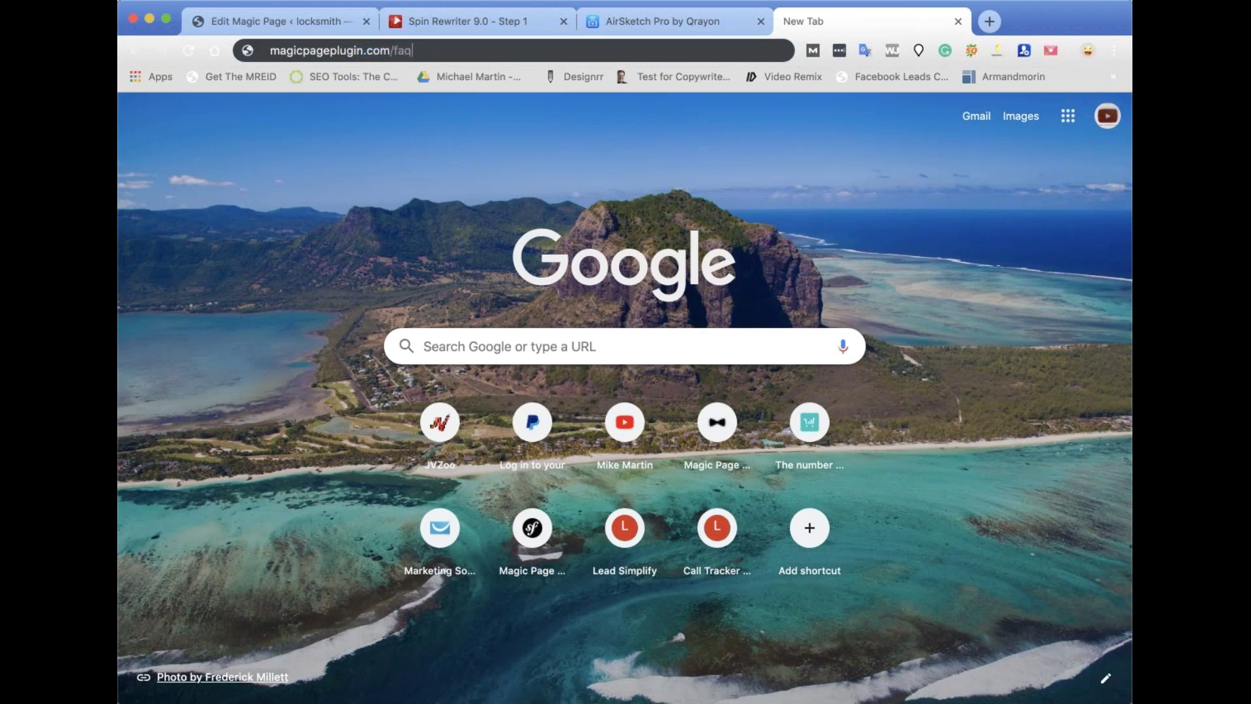
text(aqs)
key(Return)
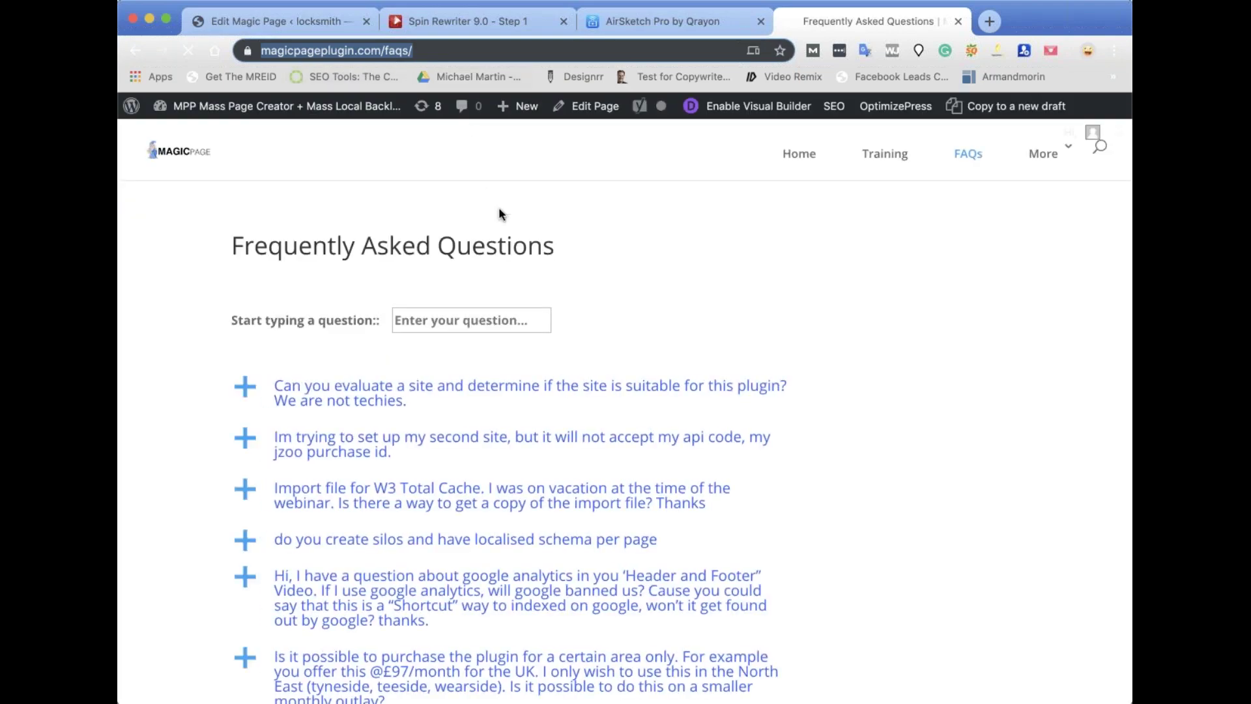
Scroll through the FAQs and activate the 'Start typing a question' search box.
scroll(678, 522, down, 20)
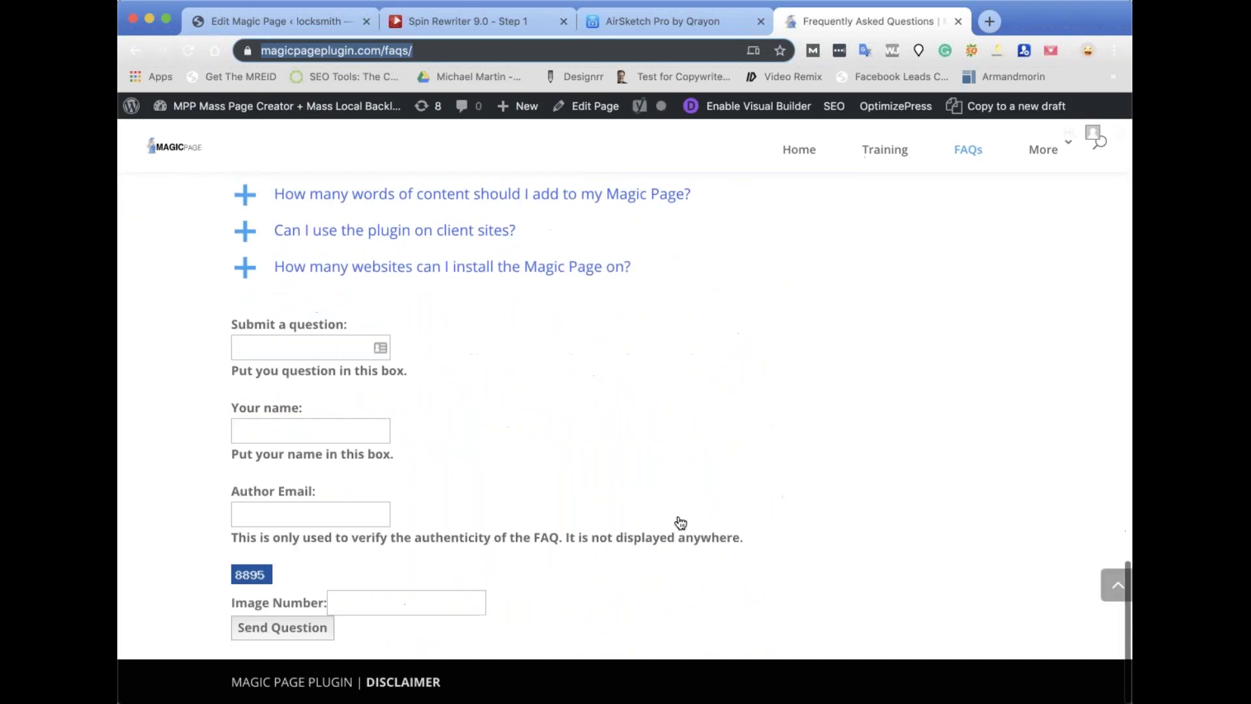
scroll(681, 523, up, 15)
scroll(680, 523, down, 15)
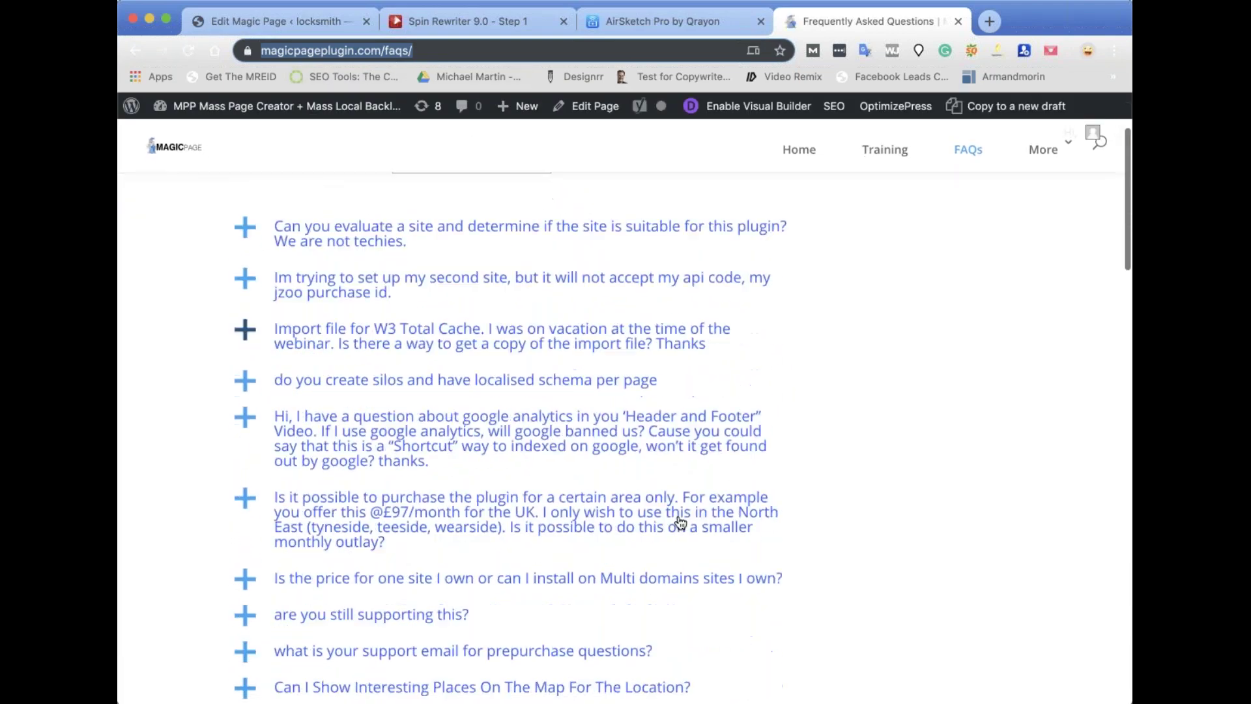
scroll(680, 523, up, 15)
scroll(608, 544, down, 15)
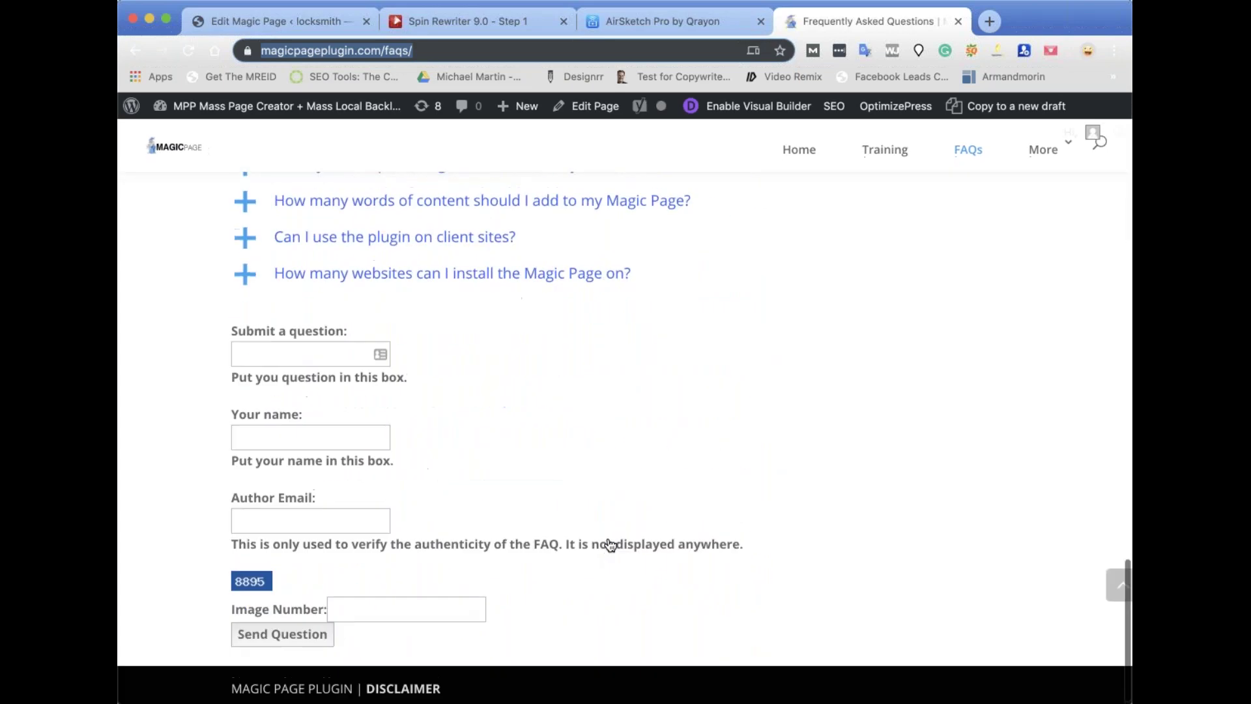
scroll(395, 449, up, 10)
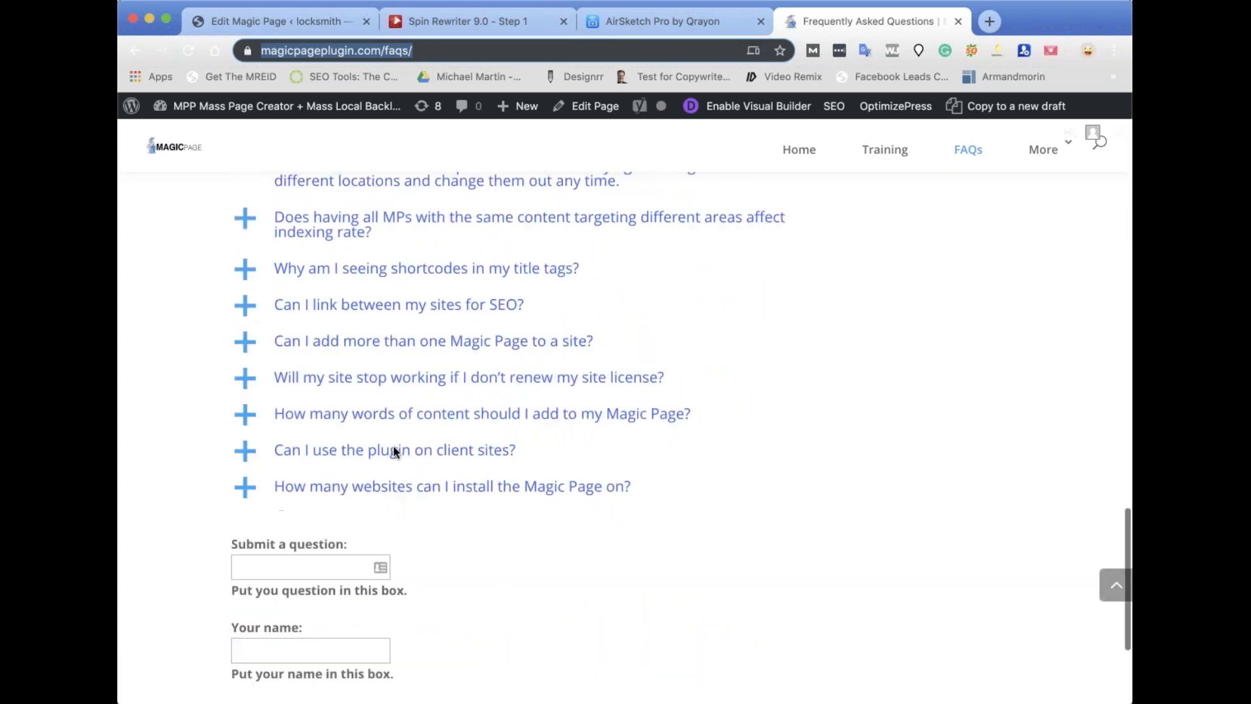
scroll(395, 451, up, 15)
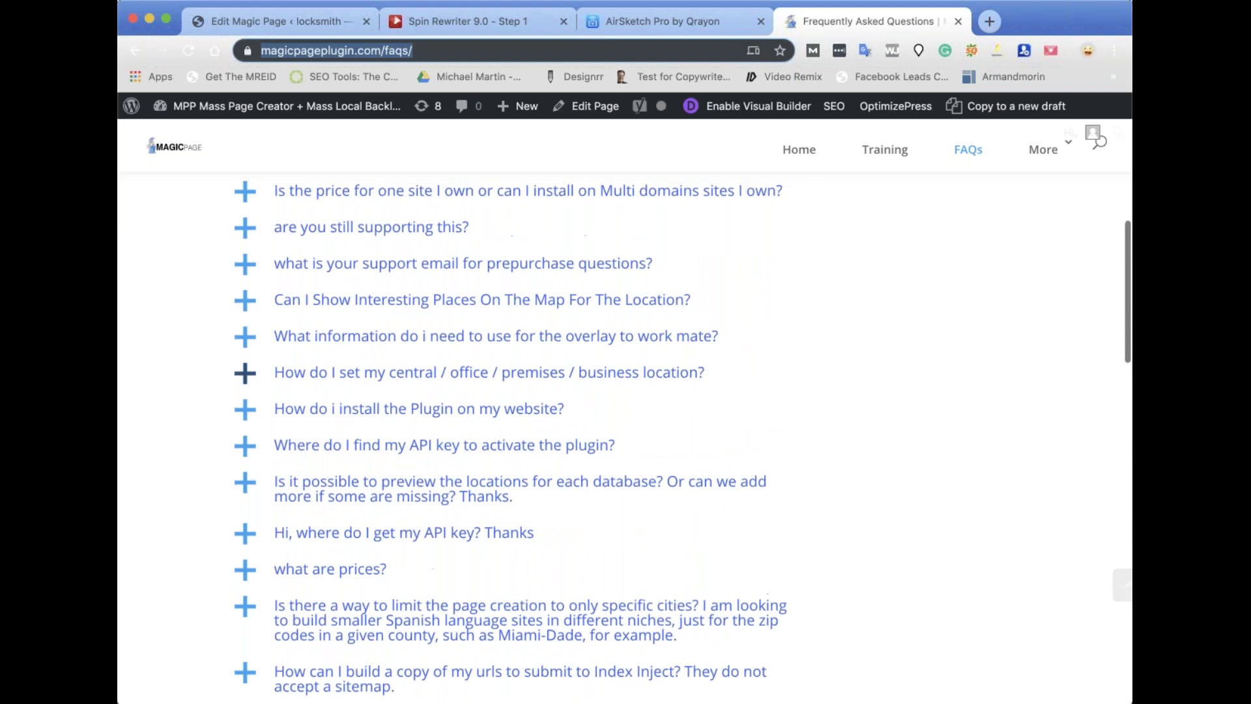
scroll(430, 315, up, 1)
click(430, 315)
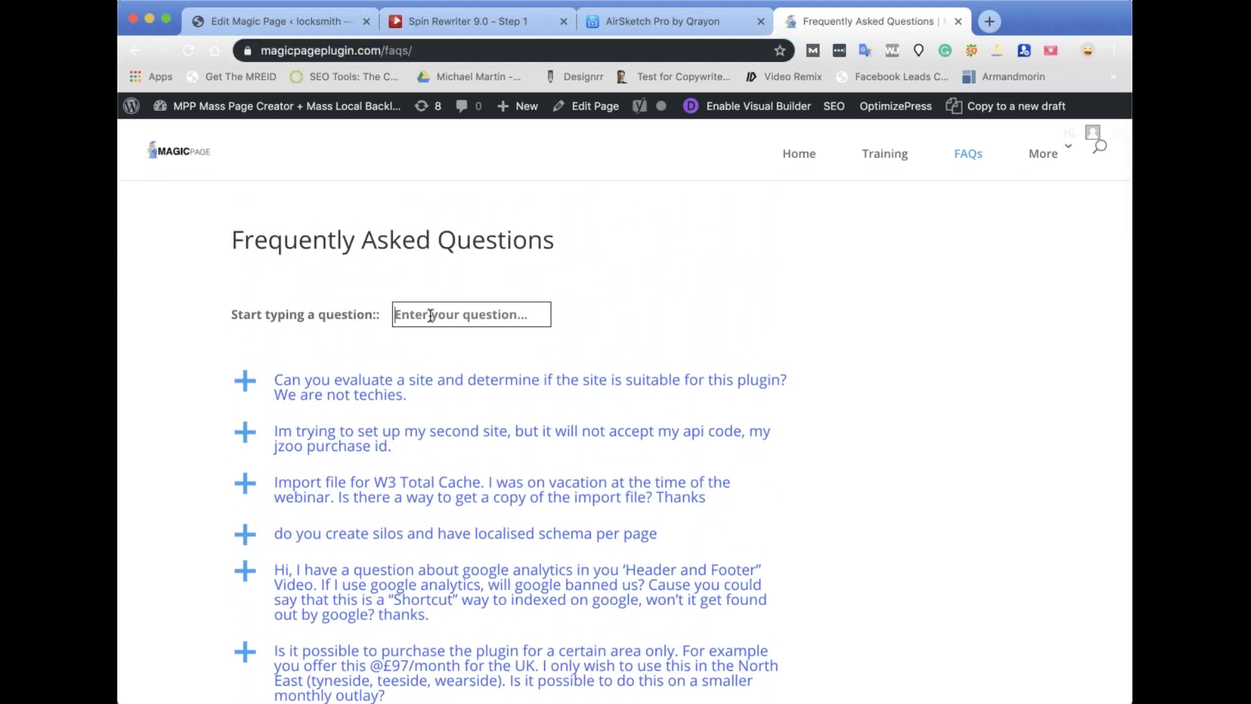
Search 'in' and expand the interesting-places map FAQ answer.
text(inter)
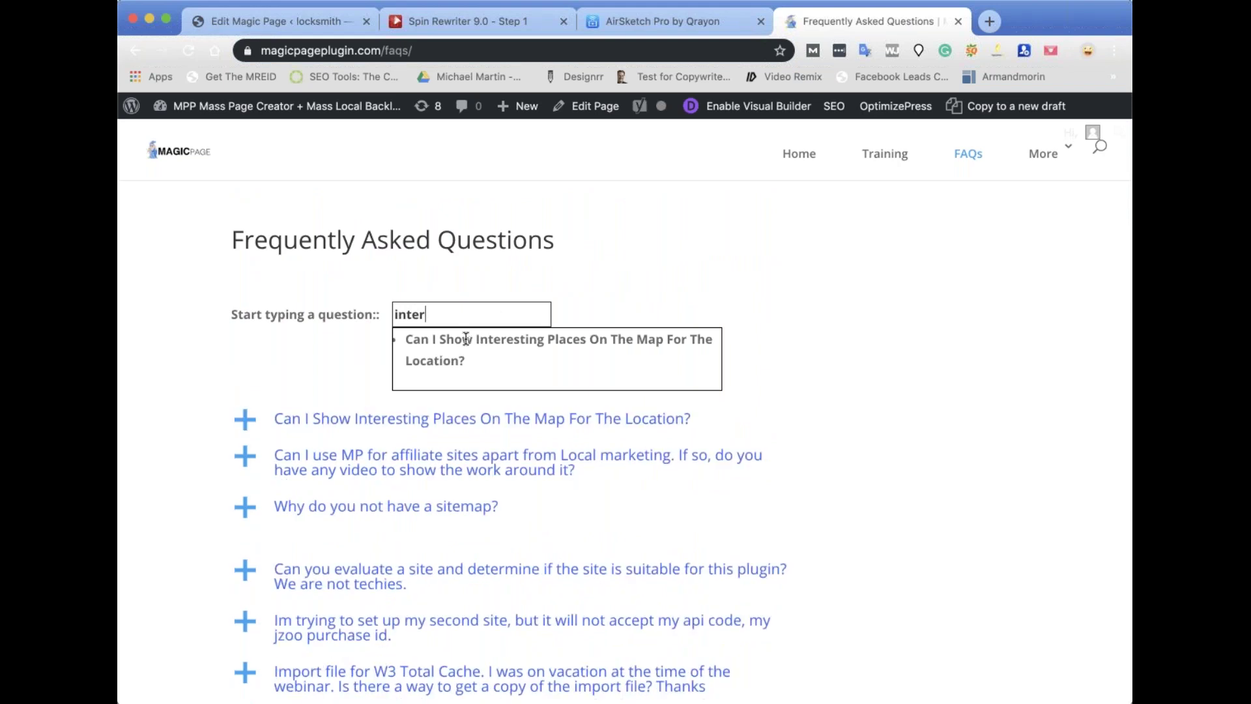
click(466, 338)
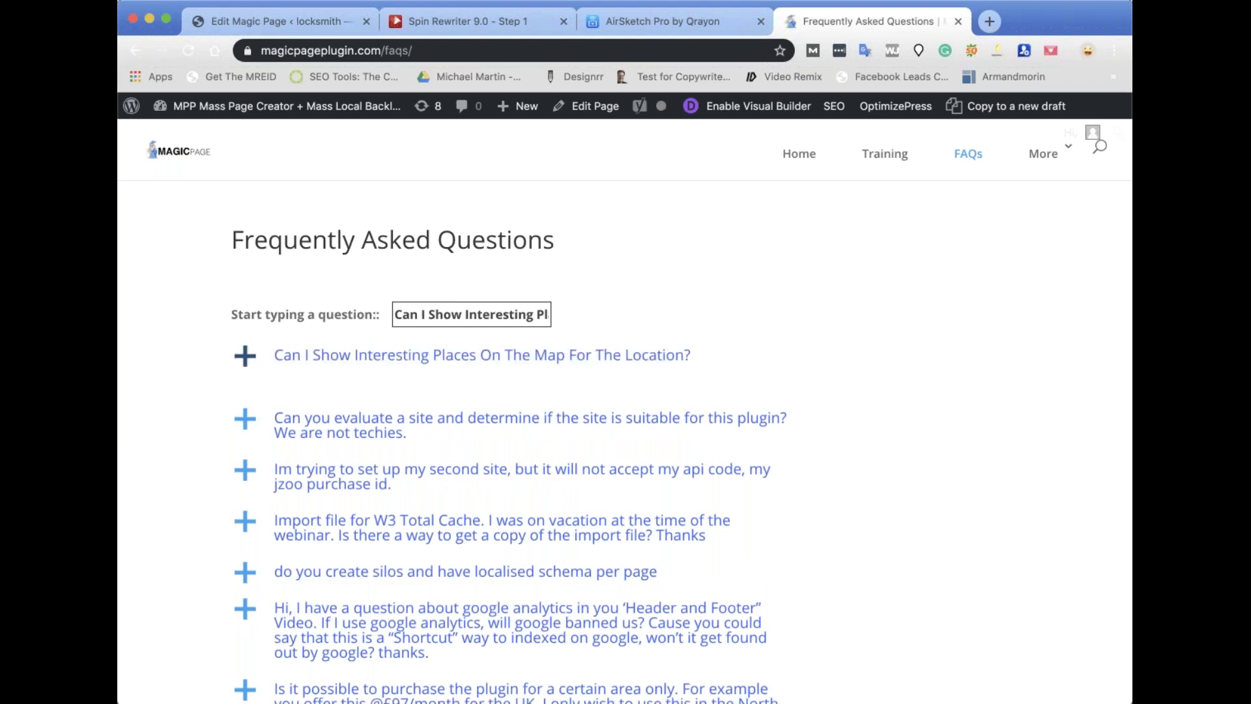
click(382, 357)
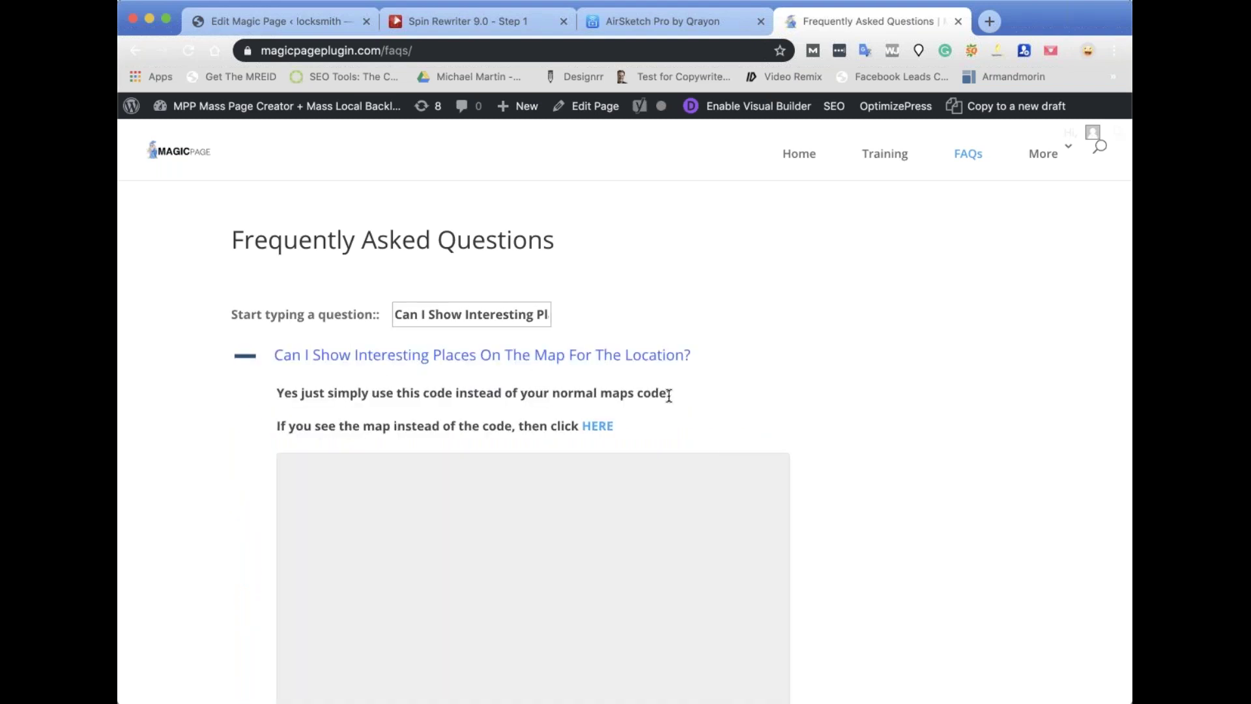
scroll(715, 416, down, 5)
scroll(662, 439, up, 4)
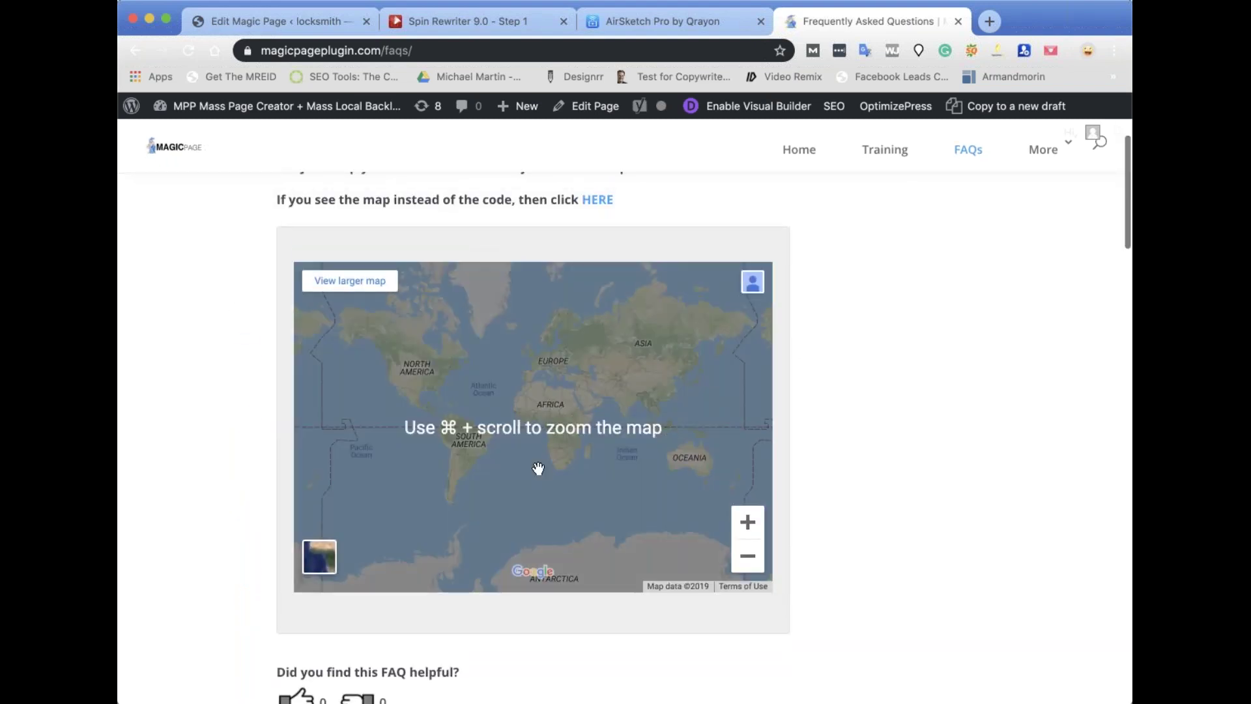
Select the map embed code on the answer's page and return to the template editor.
click(595, 269)
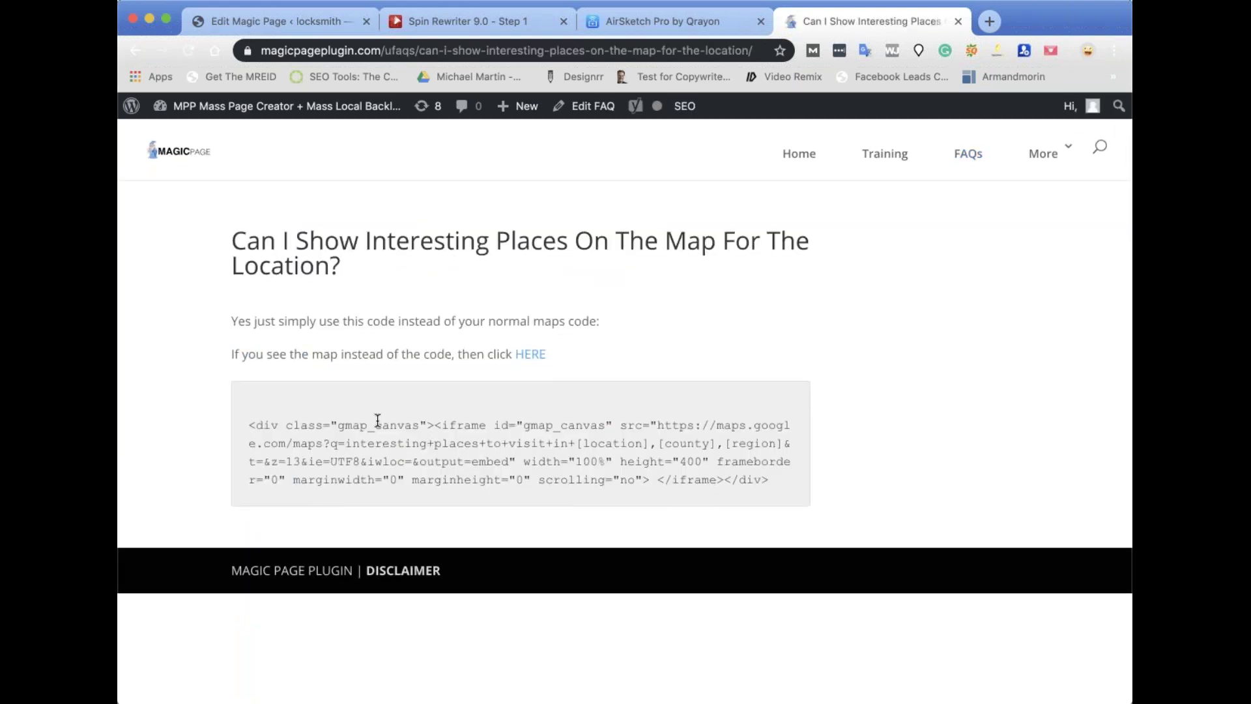
triple_click(378, 421)
key(ctrl+c)
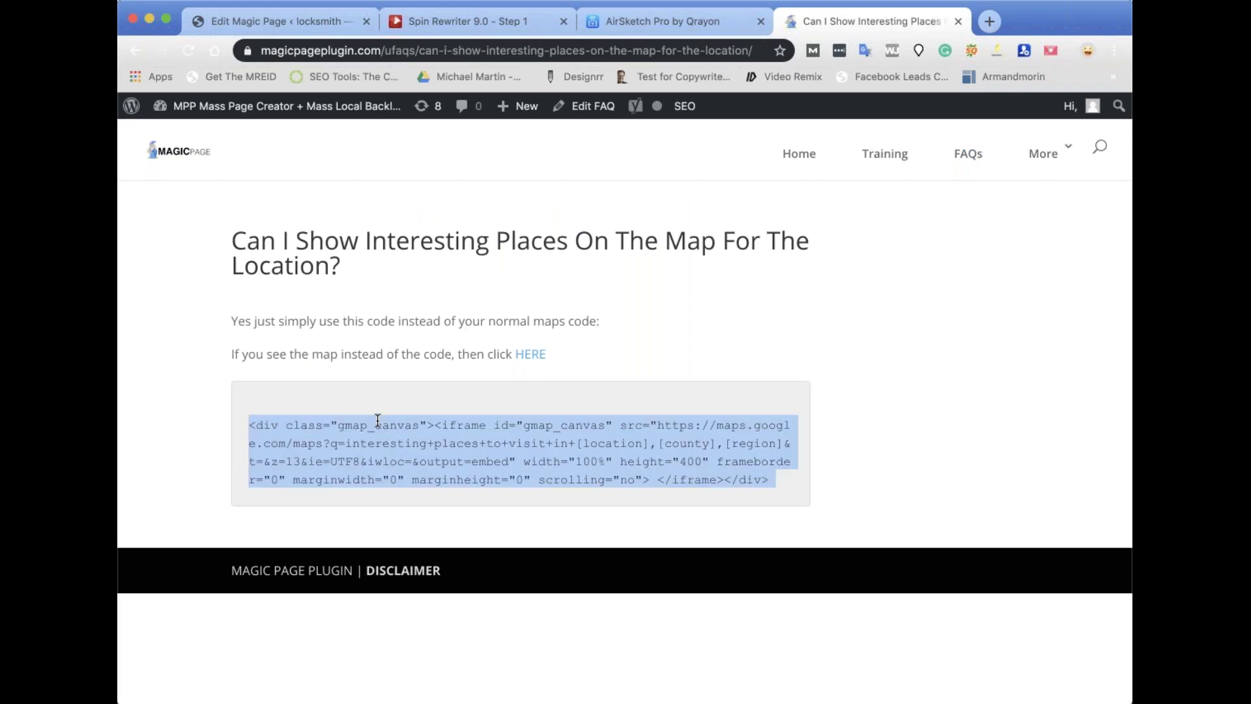
click(278, 20)
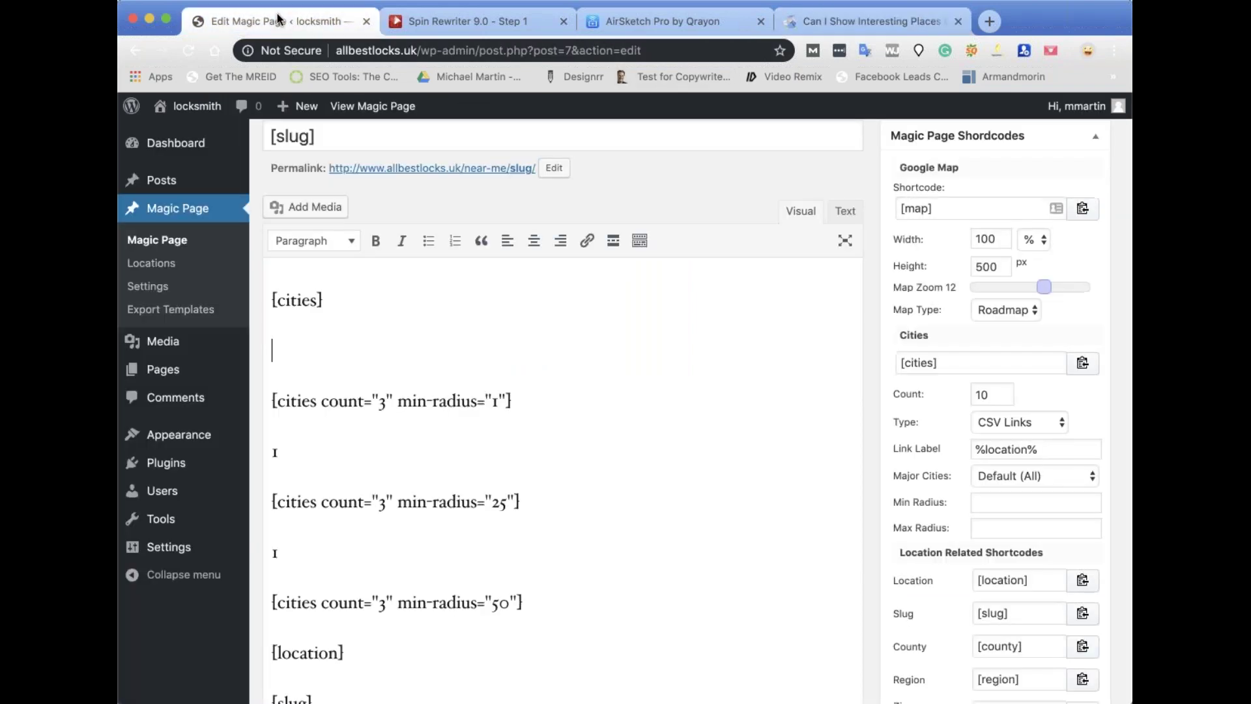
scroll(609, 287, up, 2)
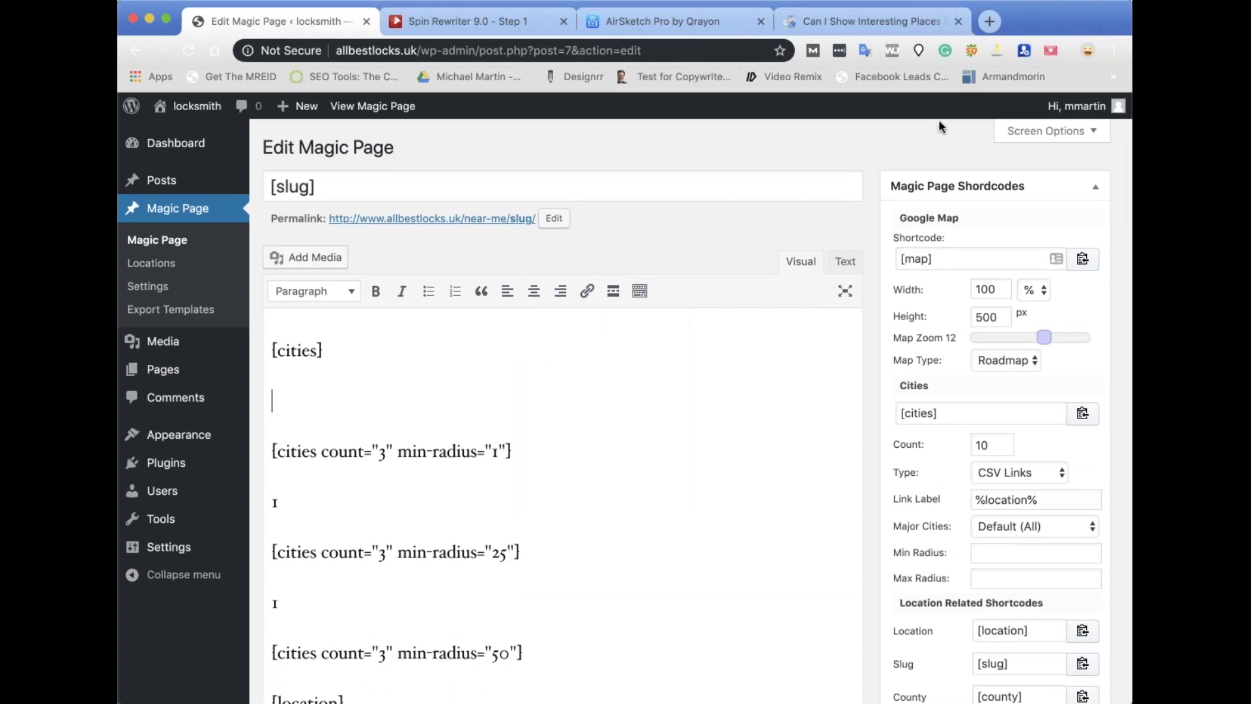
Paste the Google Maps iframe below [cities] in the Text view.
click(844, 261)
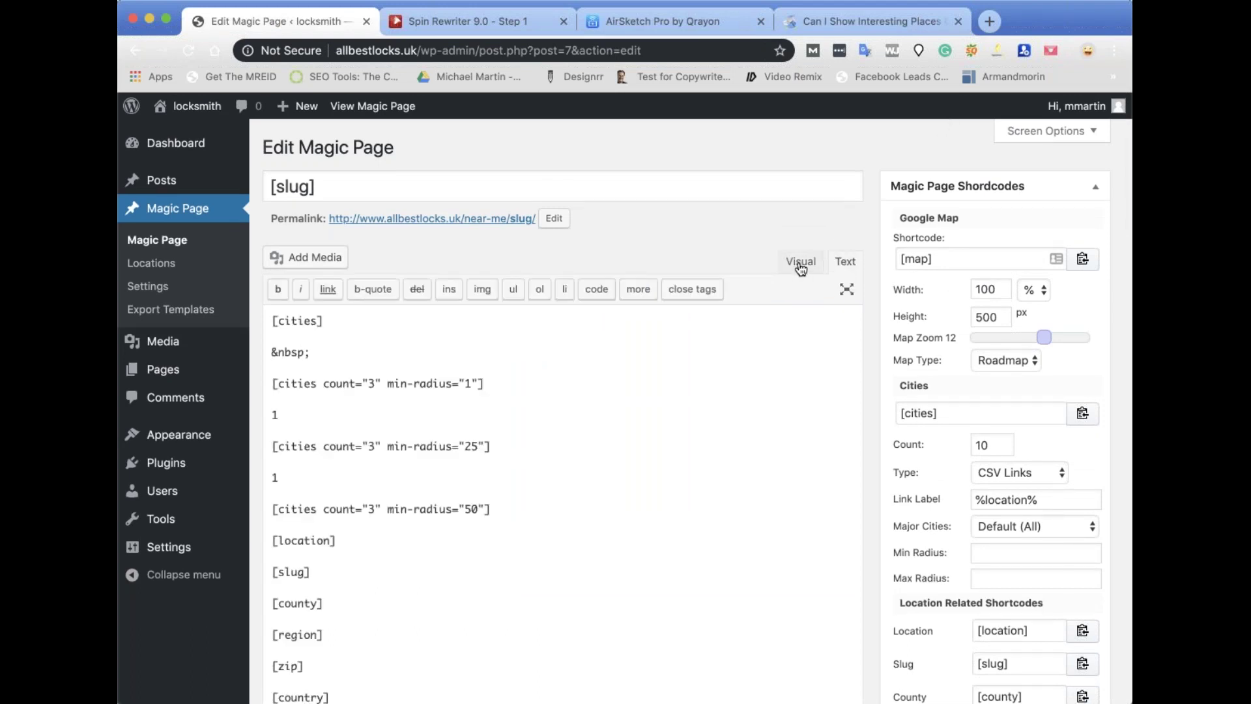
click(357, 349)
key(ctrl+v)
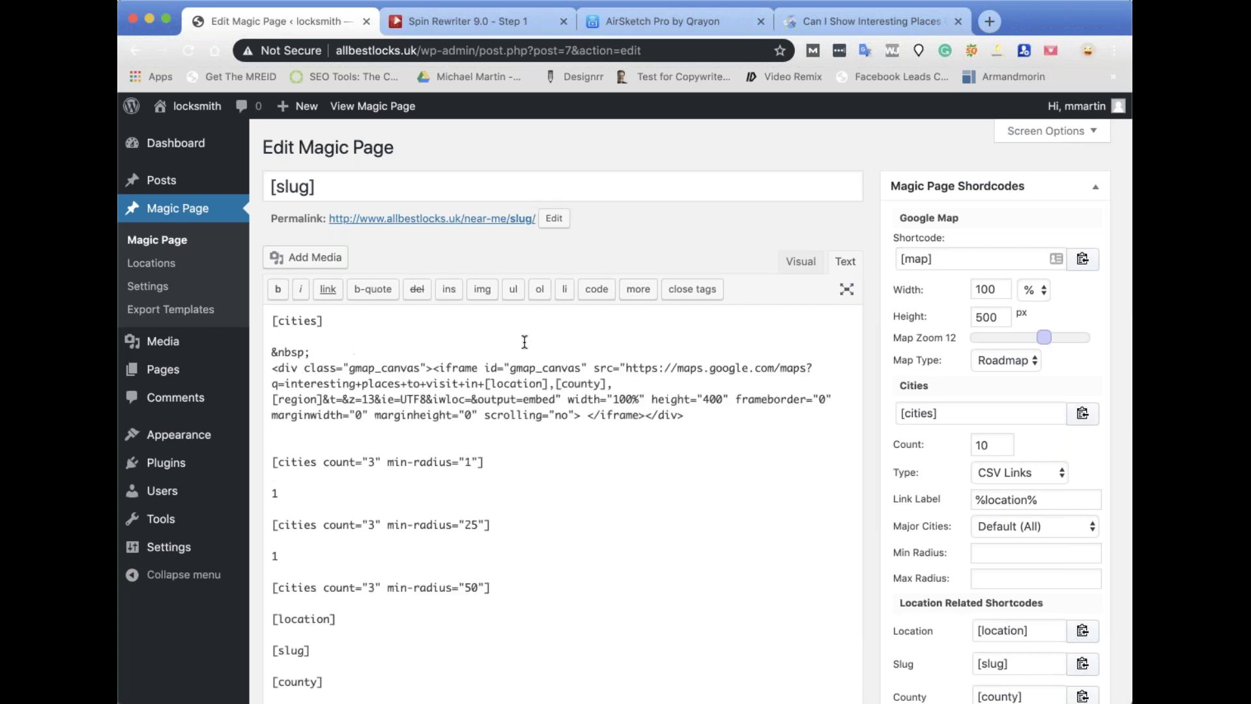
Preview the embedded map in the Visual view and update the template.
click(812, 263)
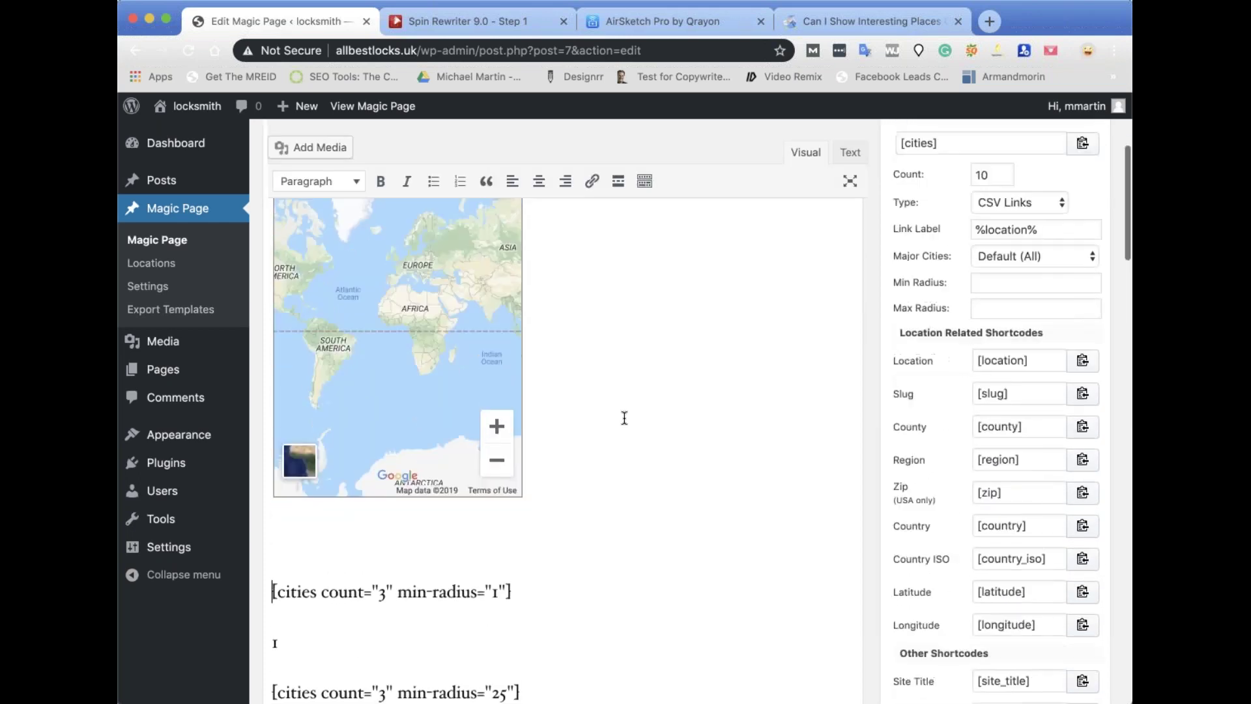
scroll(282, 383, up, 5)
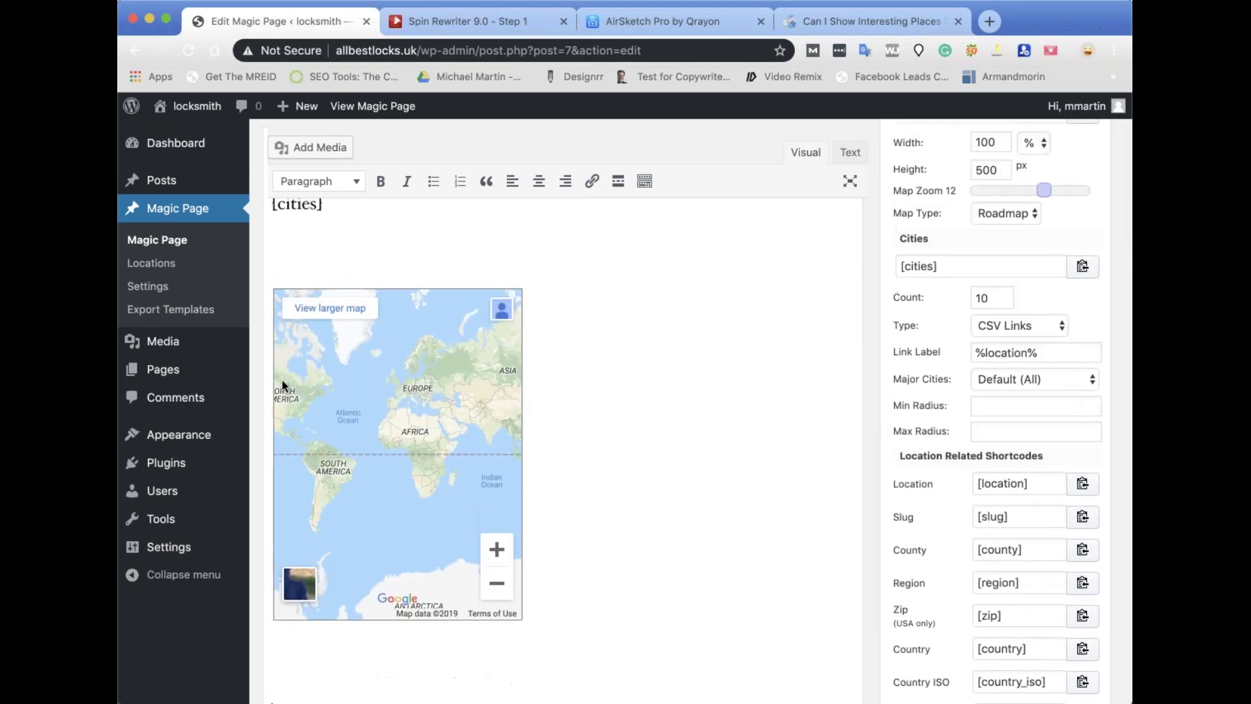
scroll(322, 372, down, 15)
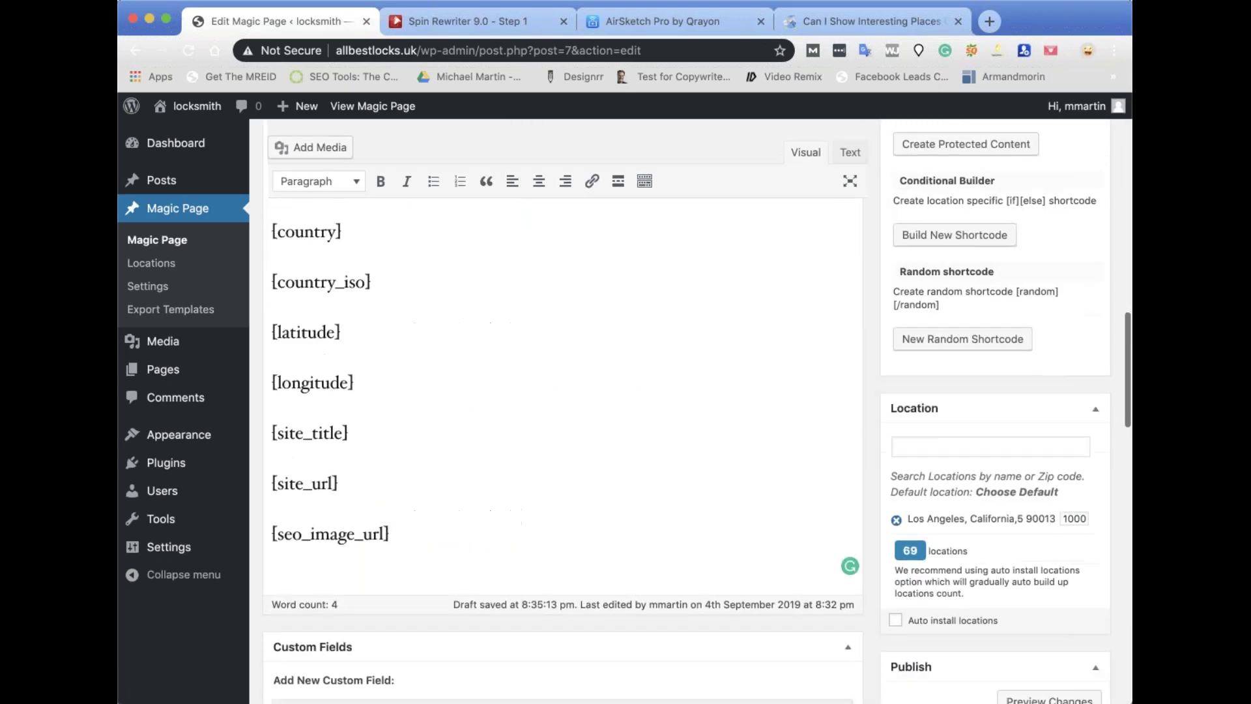
scroll(1077, 549, down, 3)
click(1077, 548)
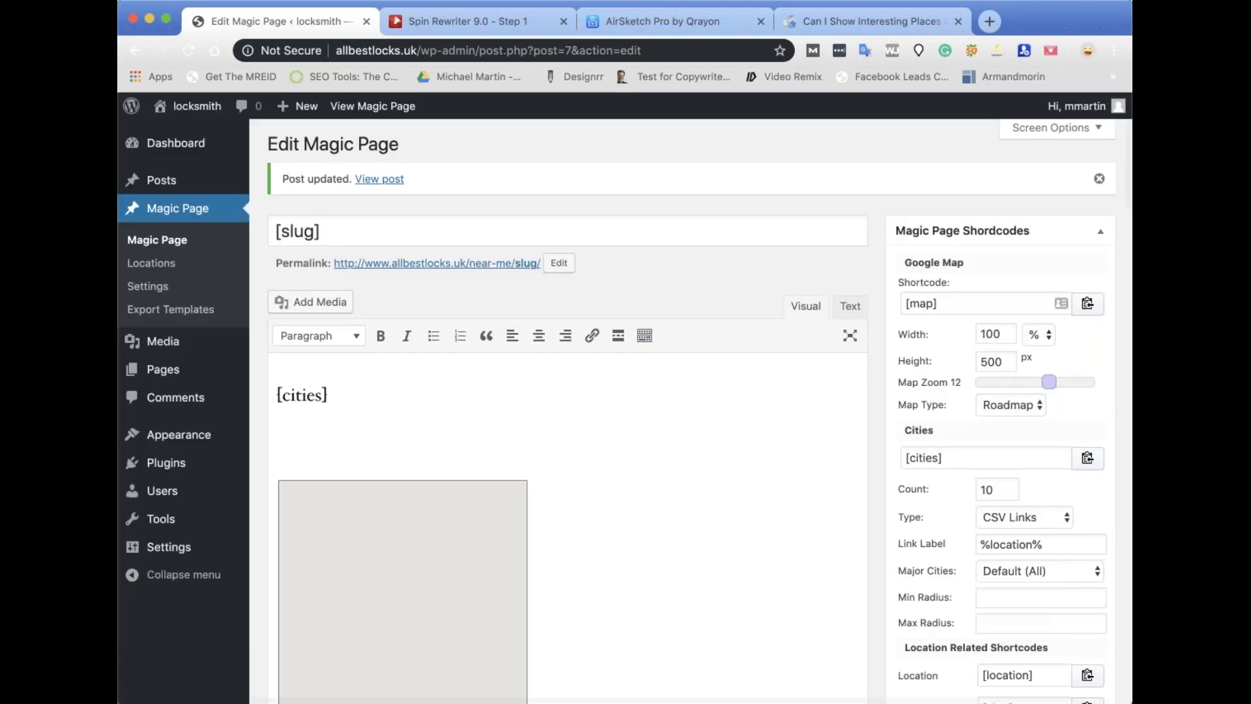
View the generated page on the live site and scroll through the Long Beach page.
click(380, 107)
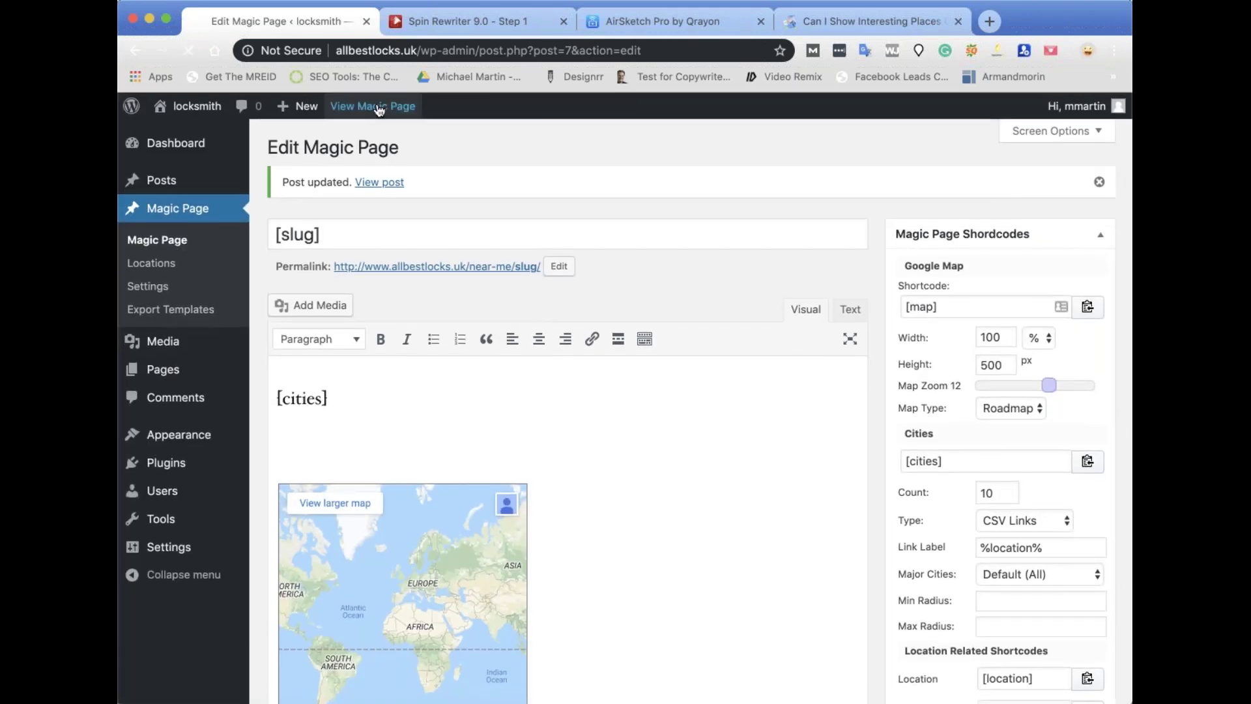
scroll(827, 319, down, 2)
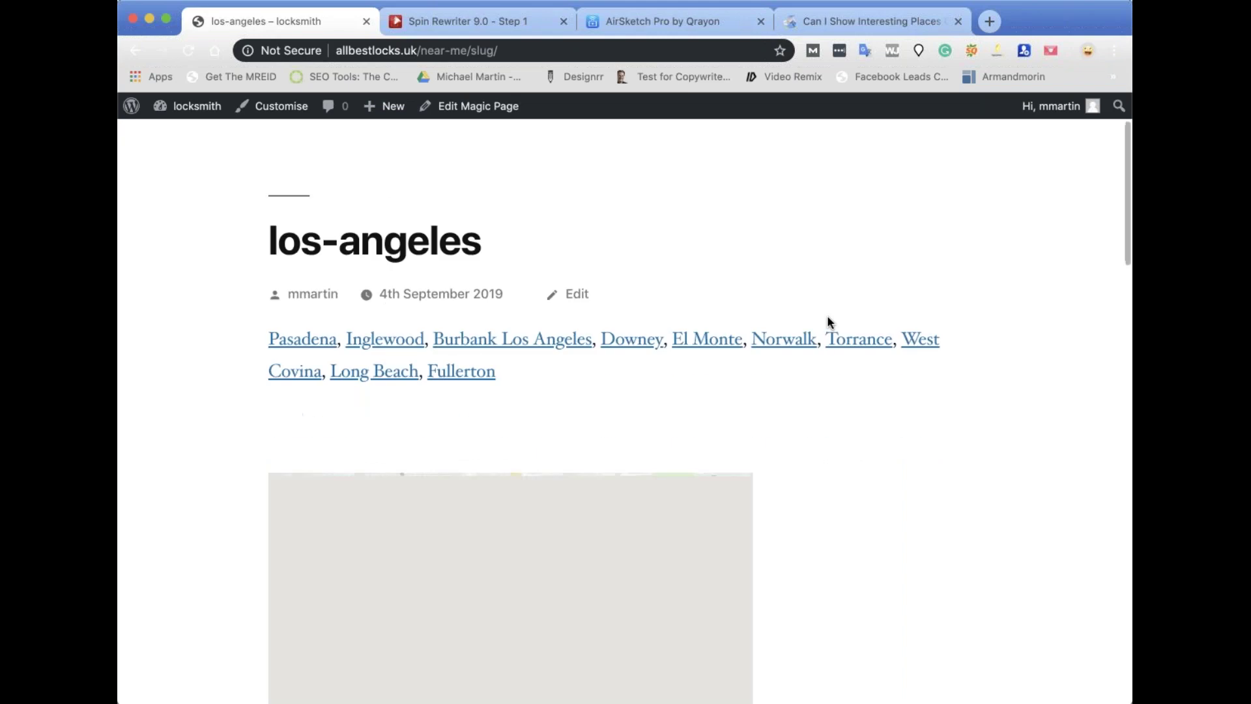
scroll(831, 352, down, 3)
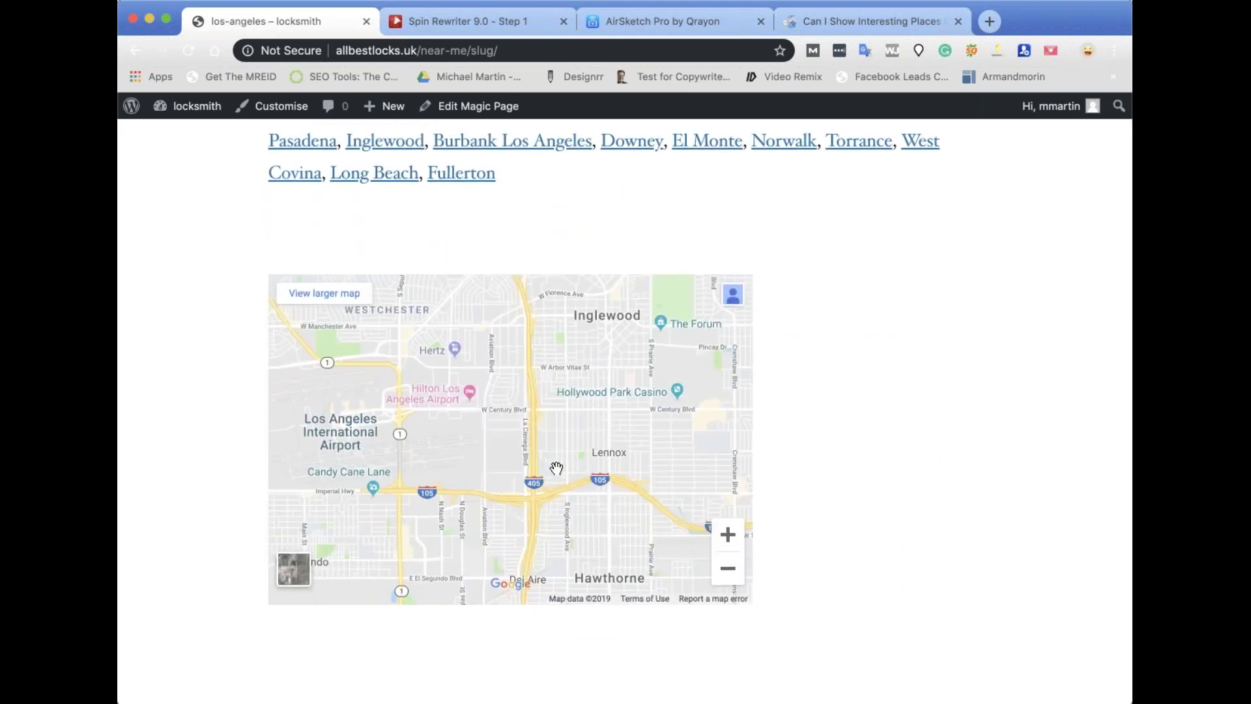
scroll(570, 466, up, 1)
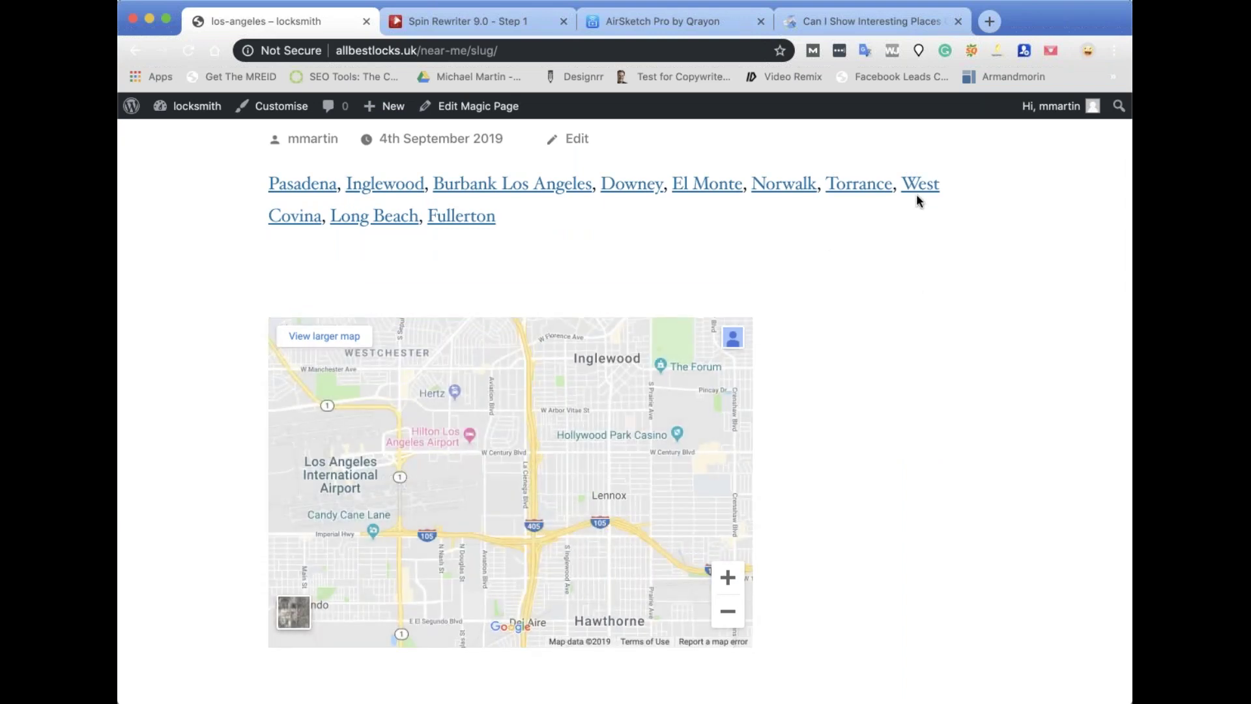
click(390, 218)
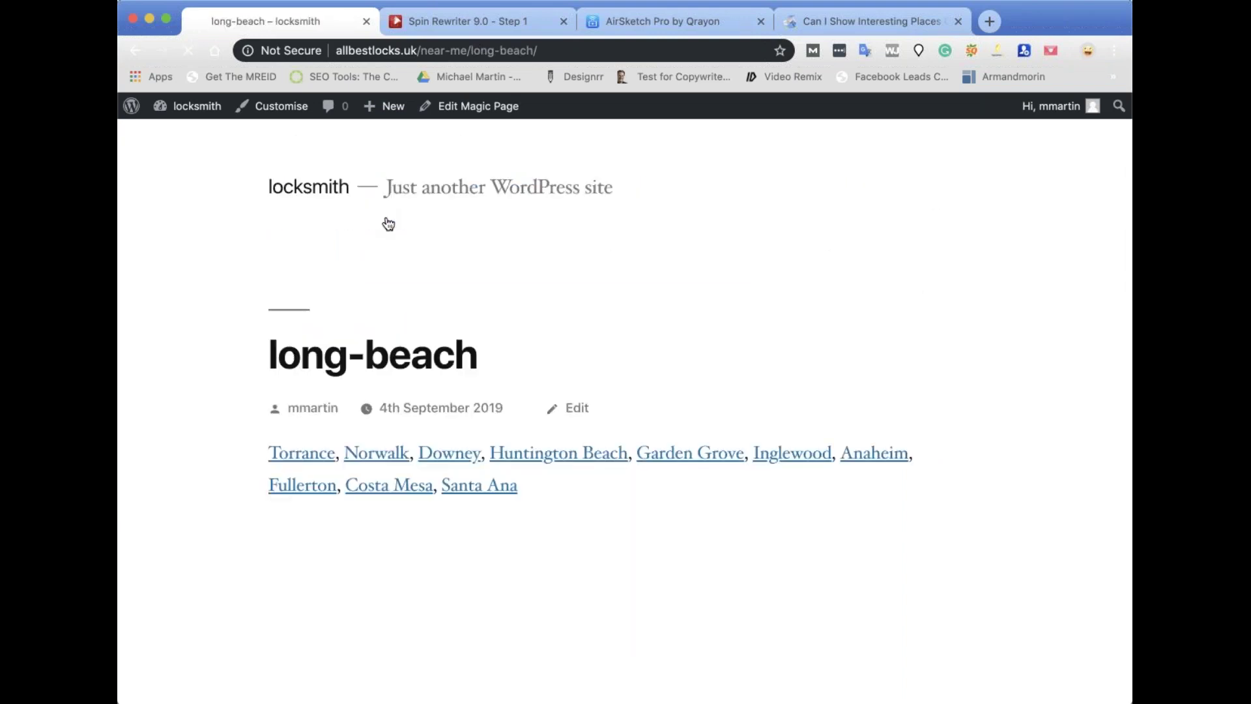
scroll(763, 380, down, 3)
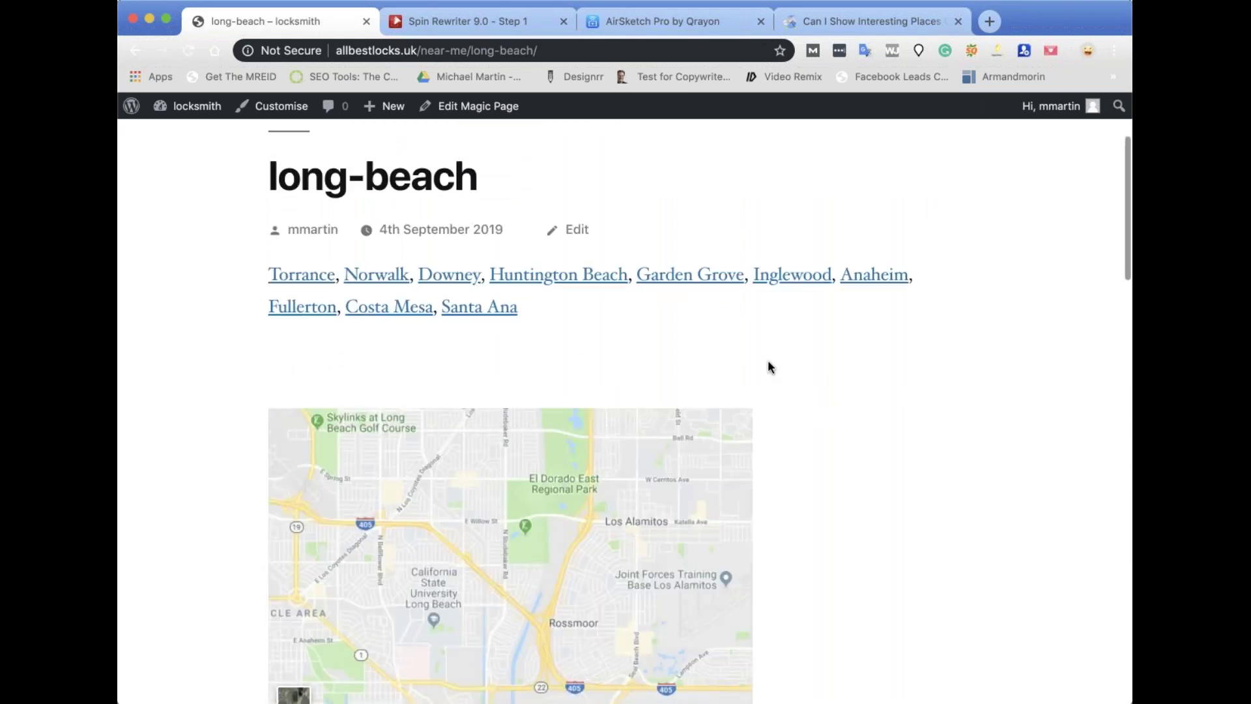
scroll(770, 368, down, 2)
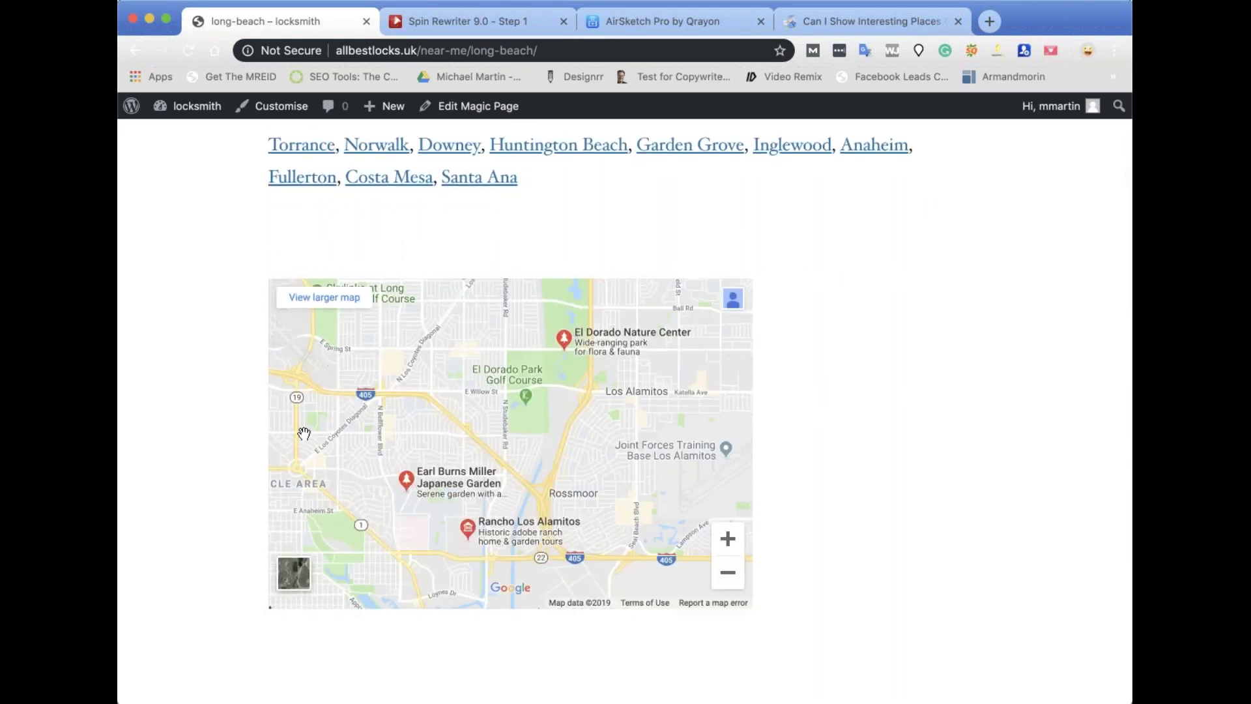
scroll(631, 391, down, 8)
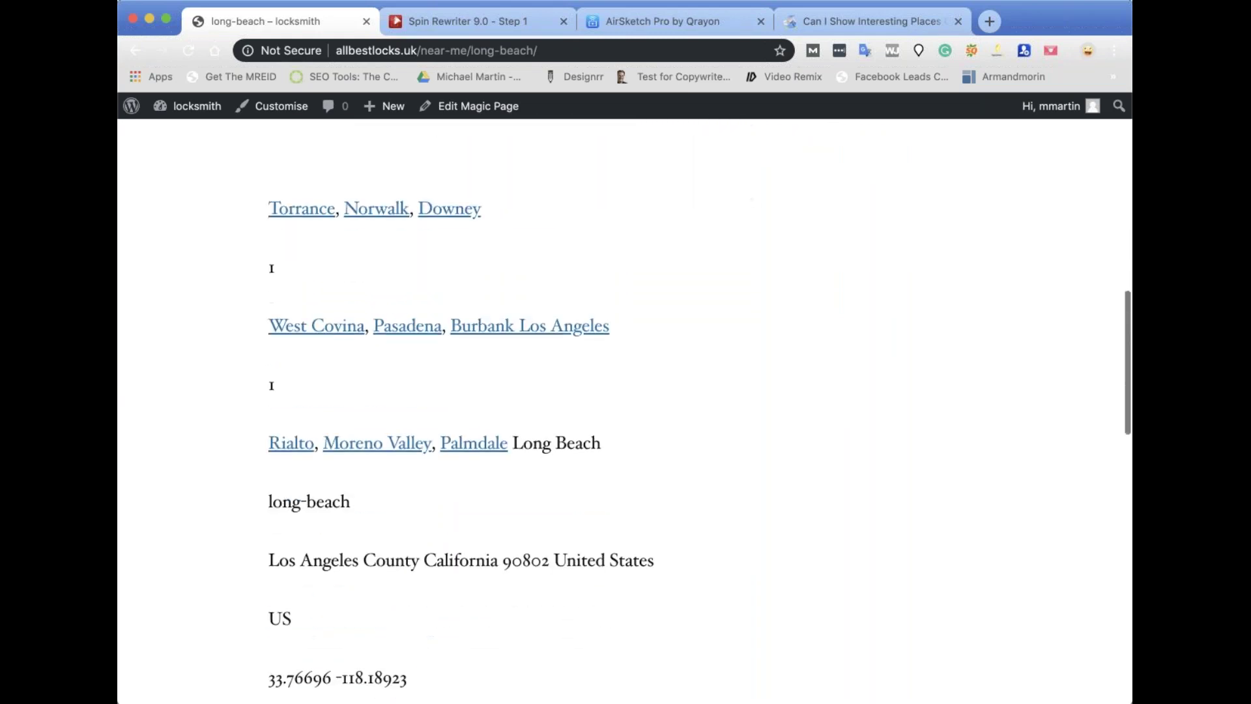
Open the Palmdale page and scroll back up to its ten city links above the map.
click(456, 447)
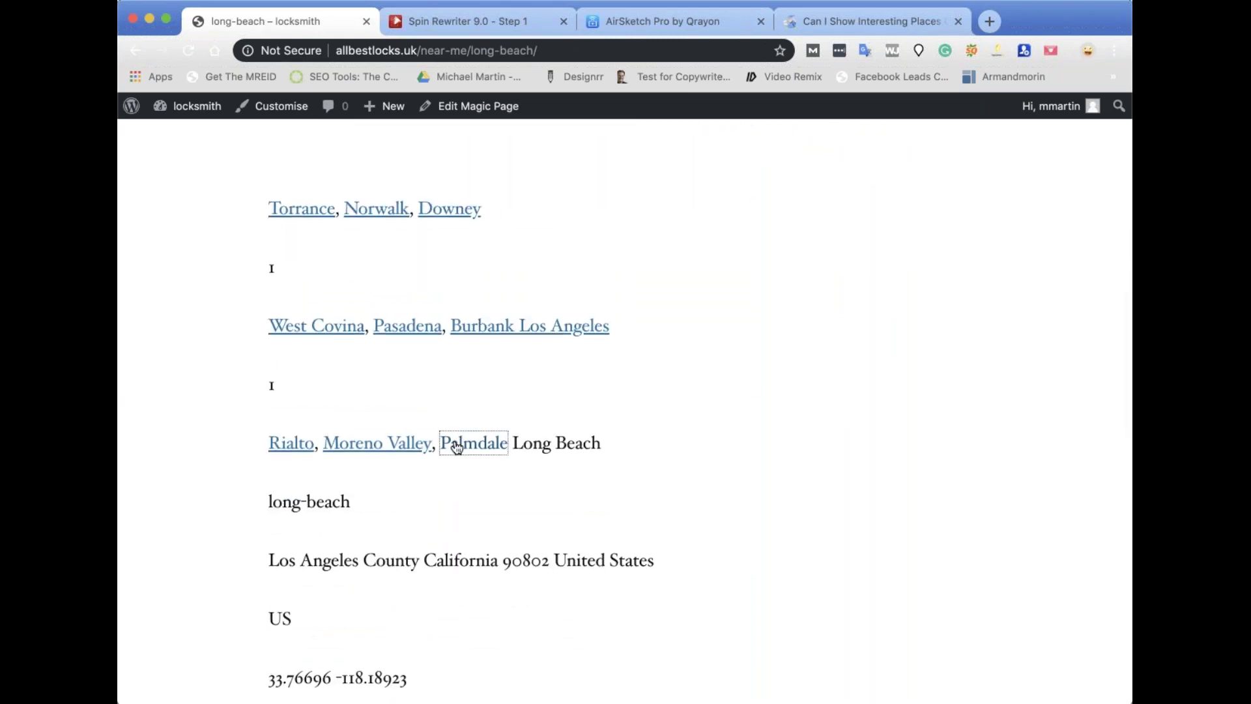
scroll(775, 419, down, 4)
scroll(776, 419, down, 3)
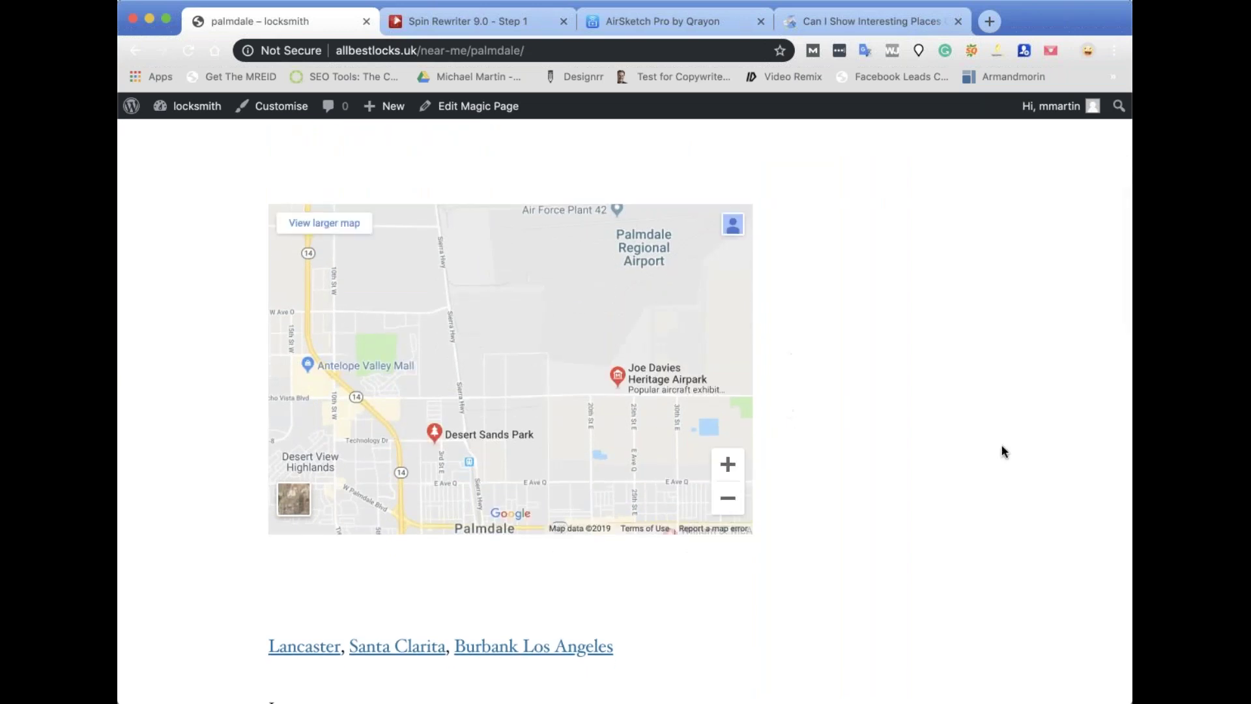
scroll(980, 446, down, 8)
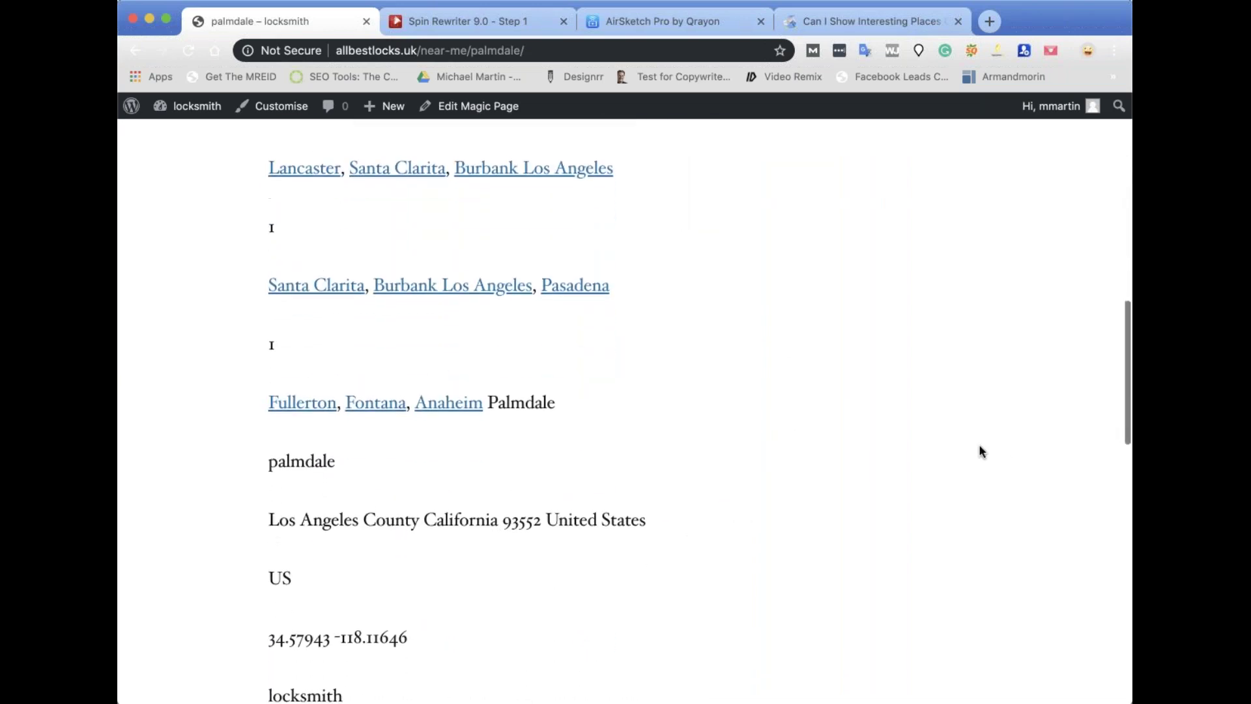
scroll(728, 413, up, 5)
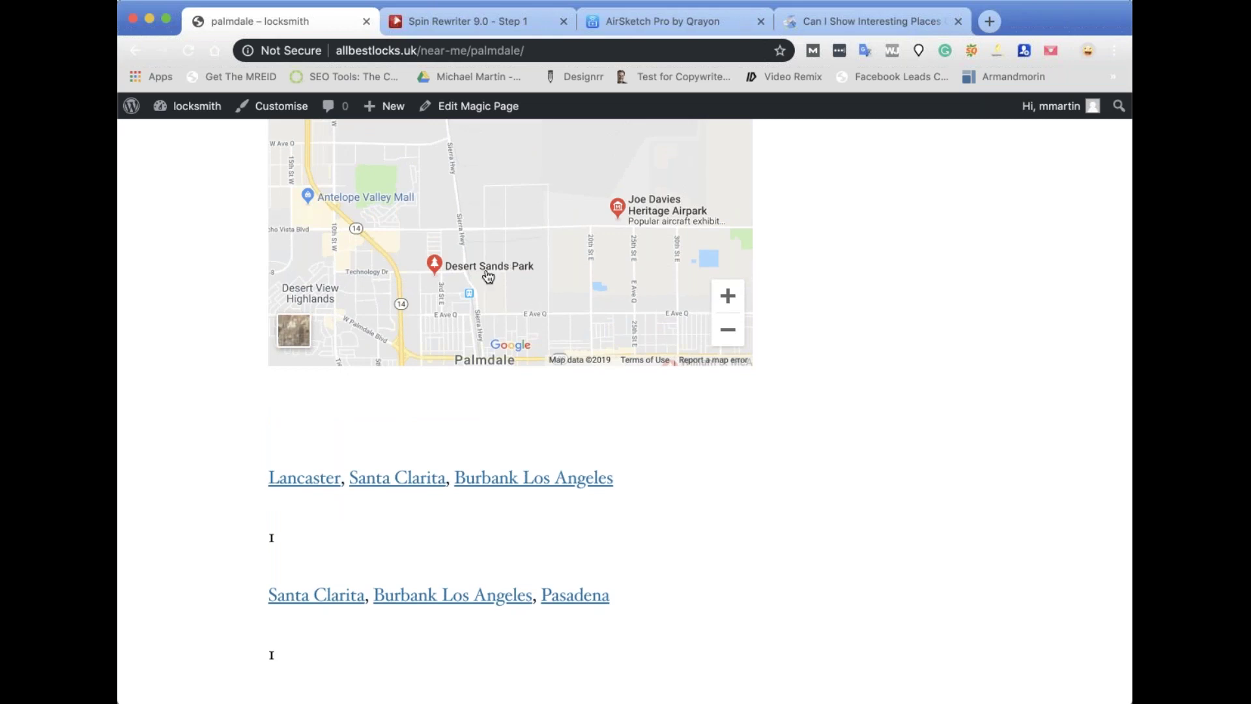
scroll(678, 227, up, 3)
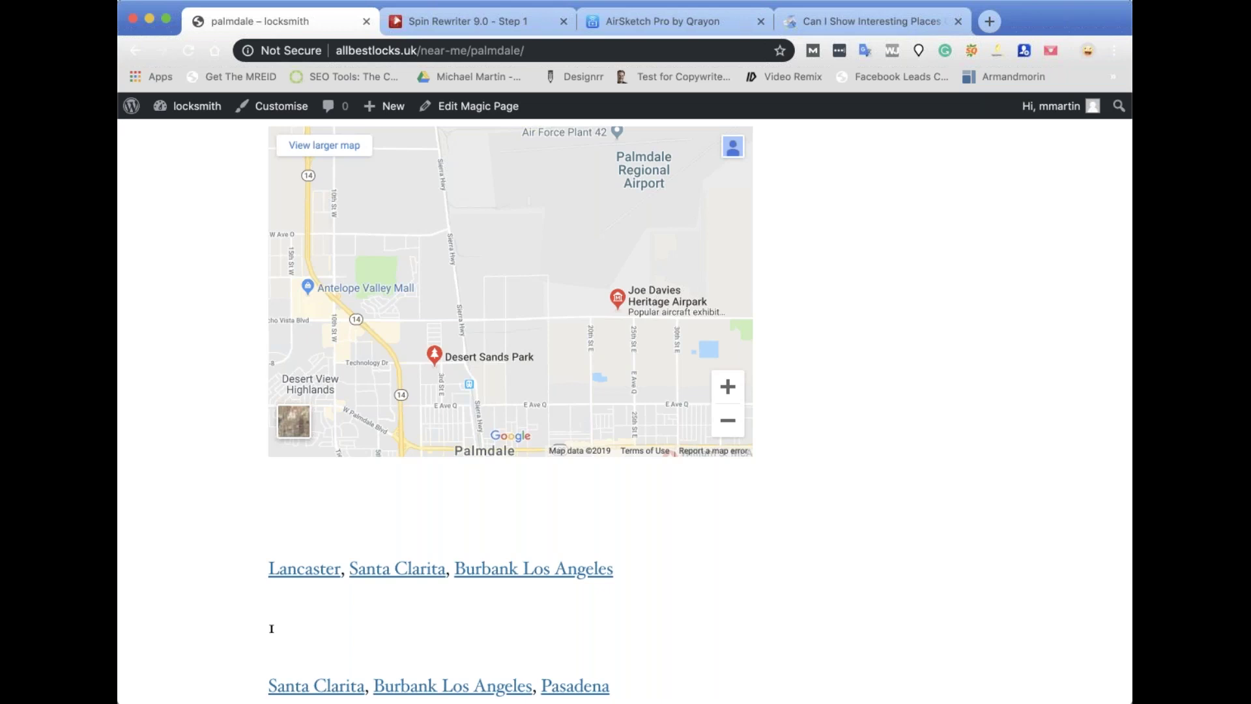
scroll(921, 449, up, 7)
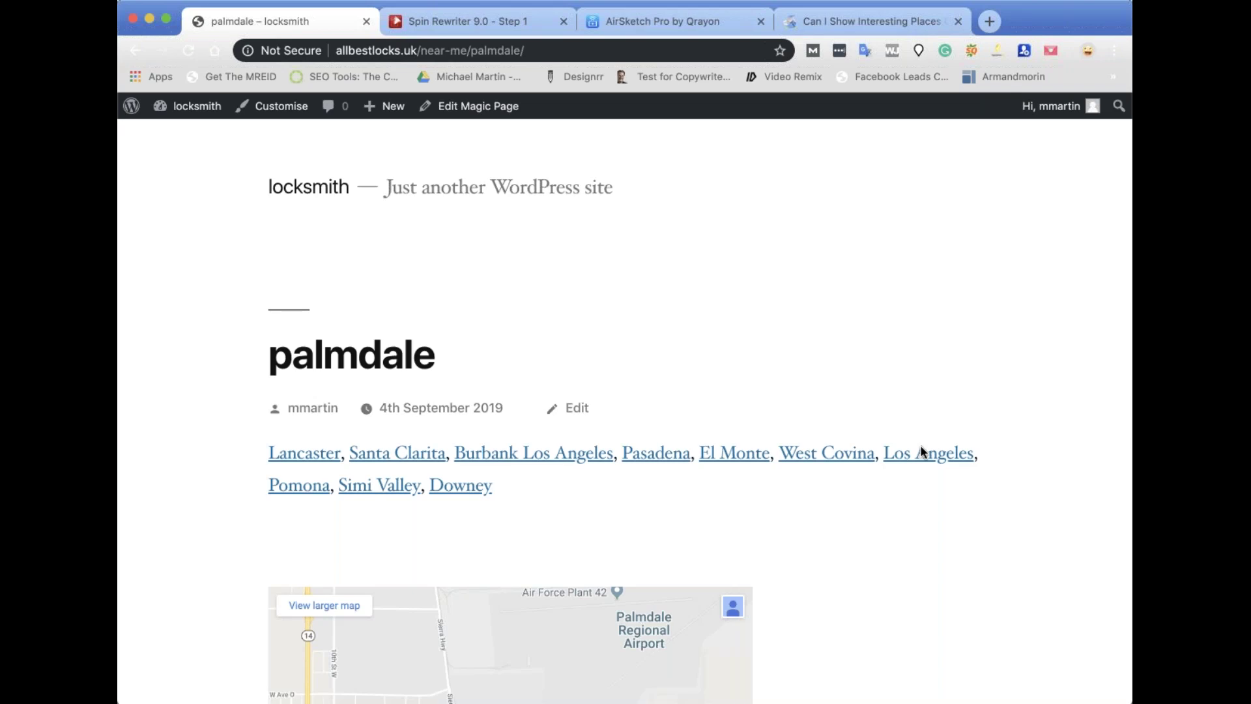
Reopen the Magic Page template editor and launch the Create Overlay code builder.
click(473, 106)
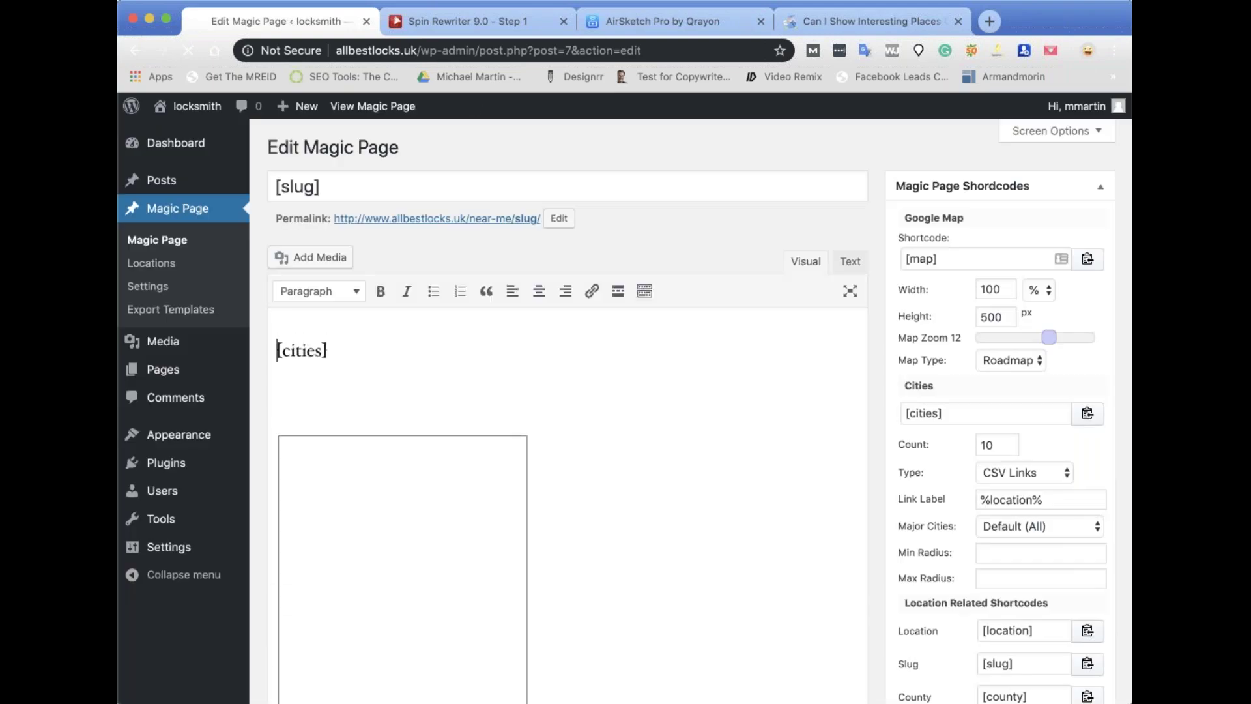
scroll(560, 391, down, 5)
scroll(964, 452, down, 10)
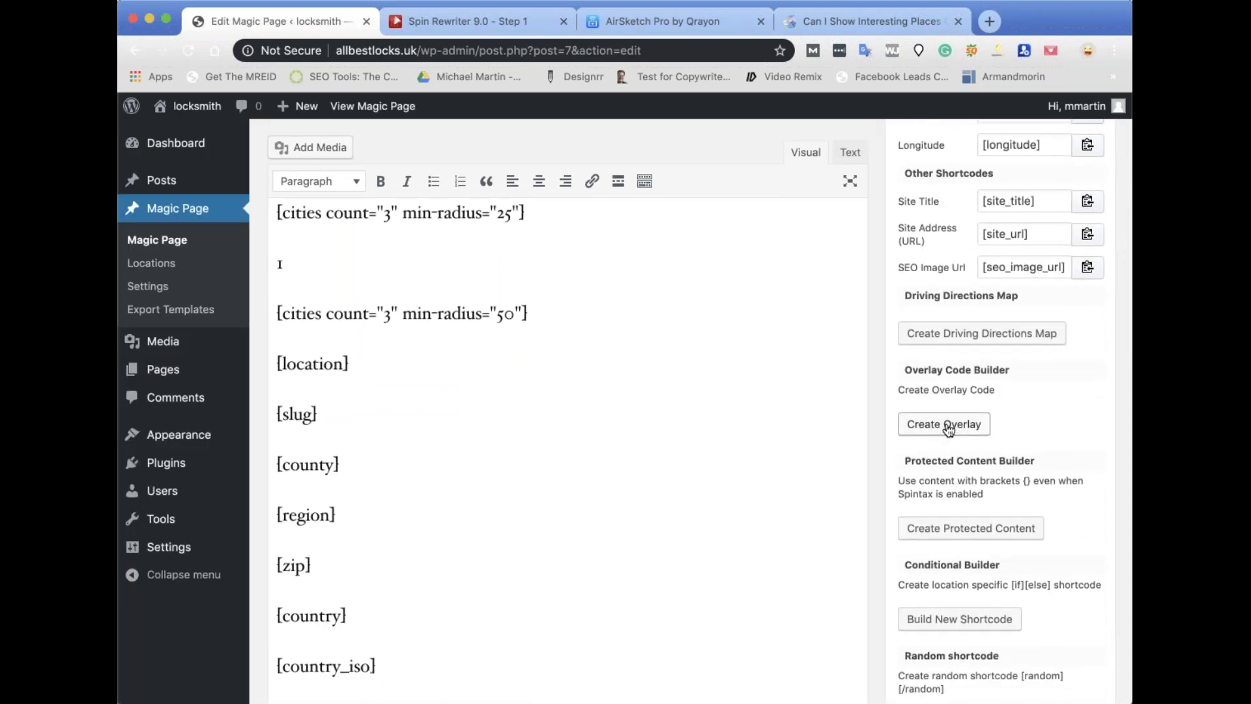
click(947, 425)
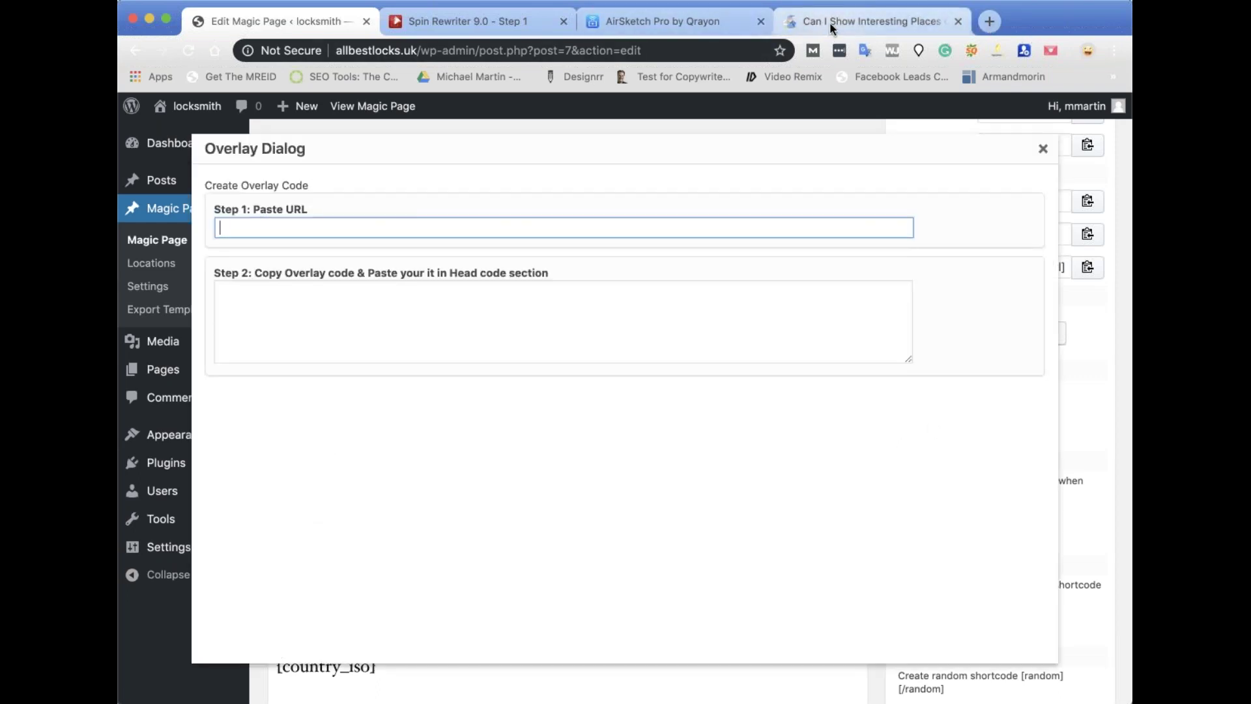
click(979, 22)
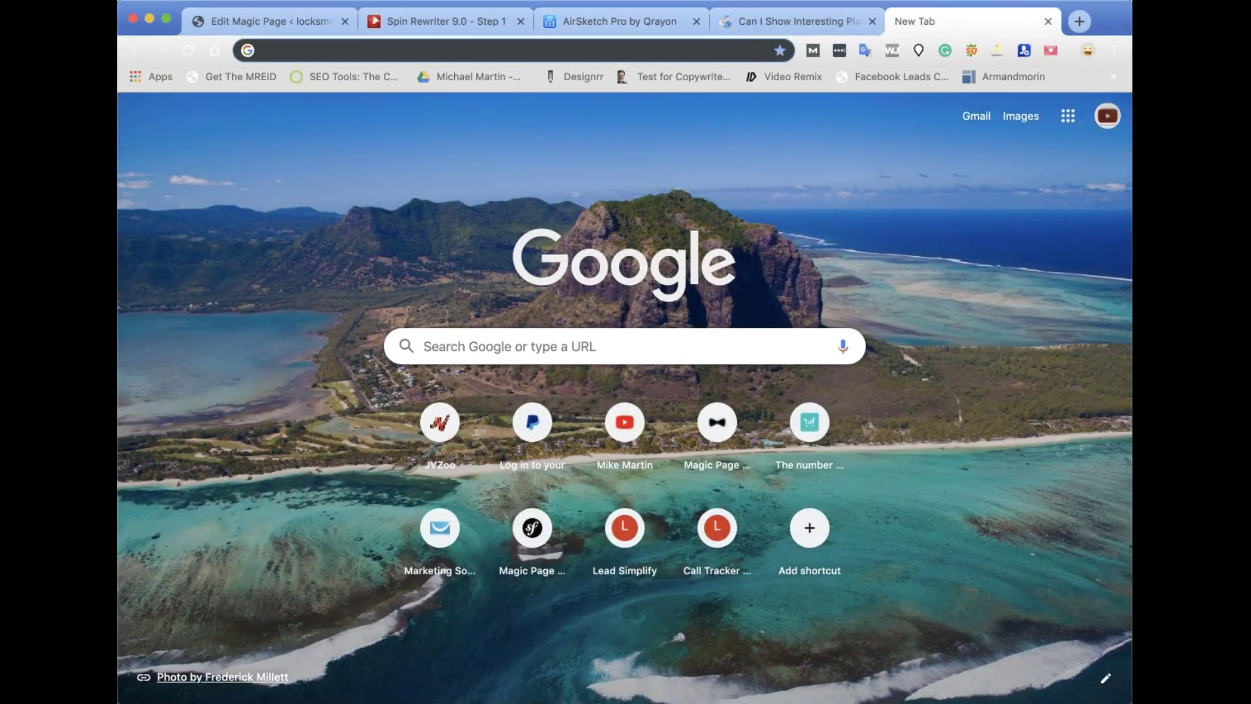
Load mikejmartin.com, correcting the mistyped 'mkejmartin.com' address.
text(mkejmarti)
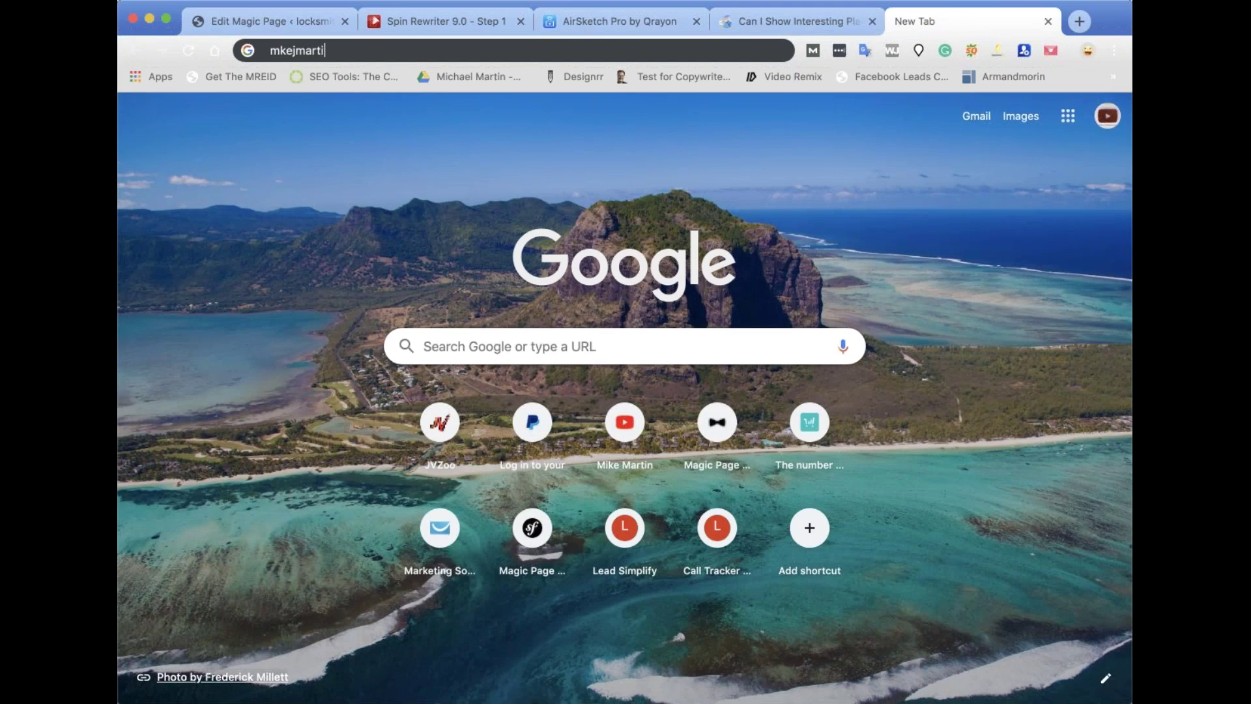
text(n.com)
key(Return)
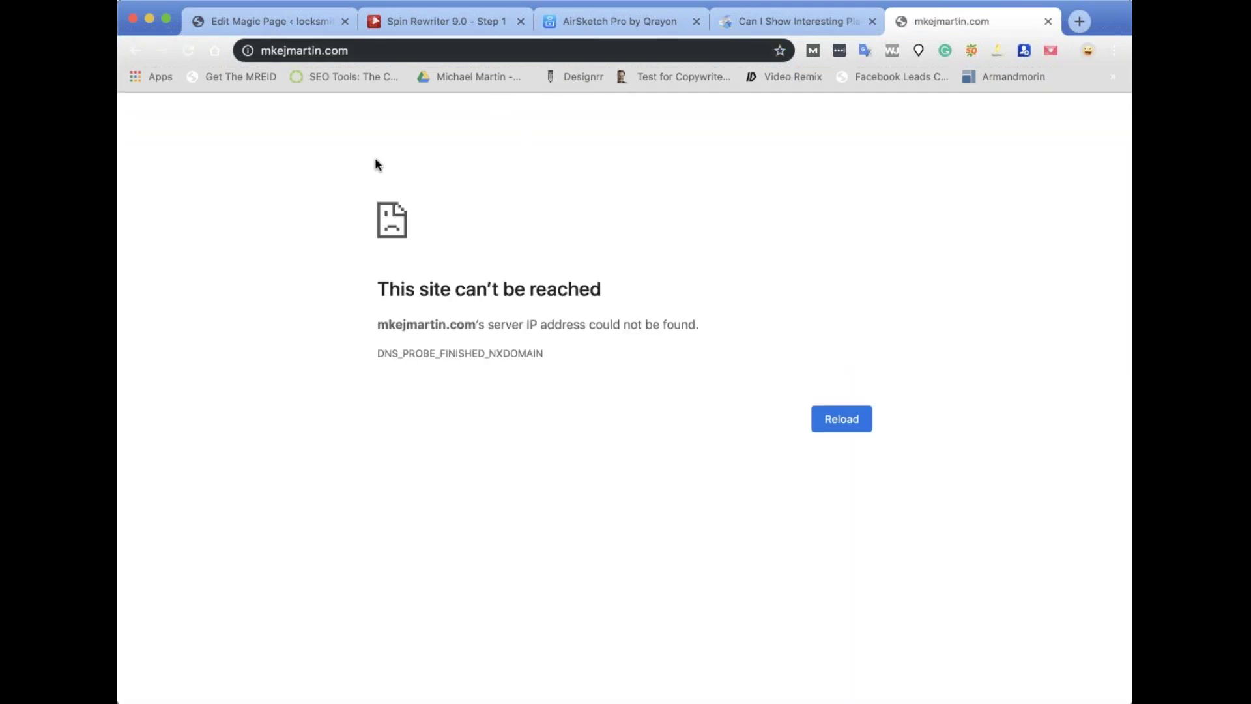
click(297, 52)
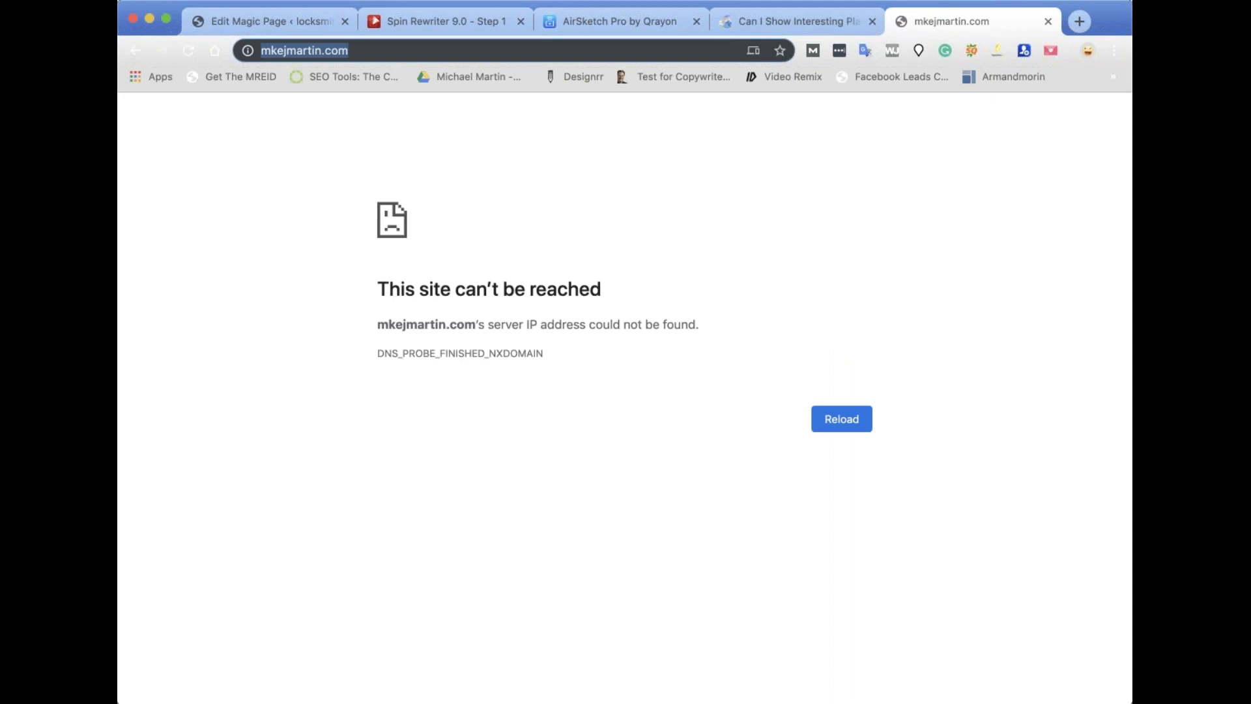
click(261, 50)
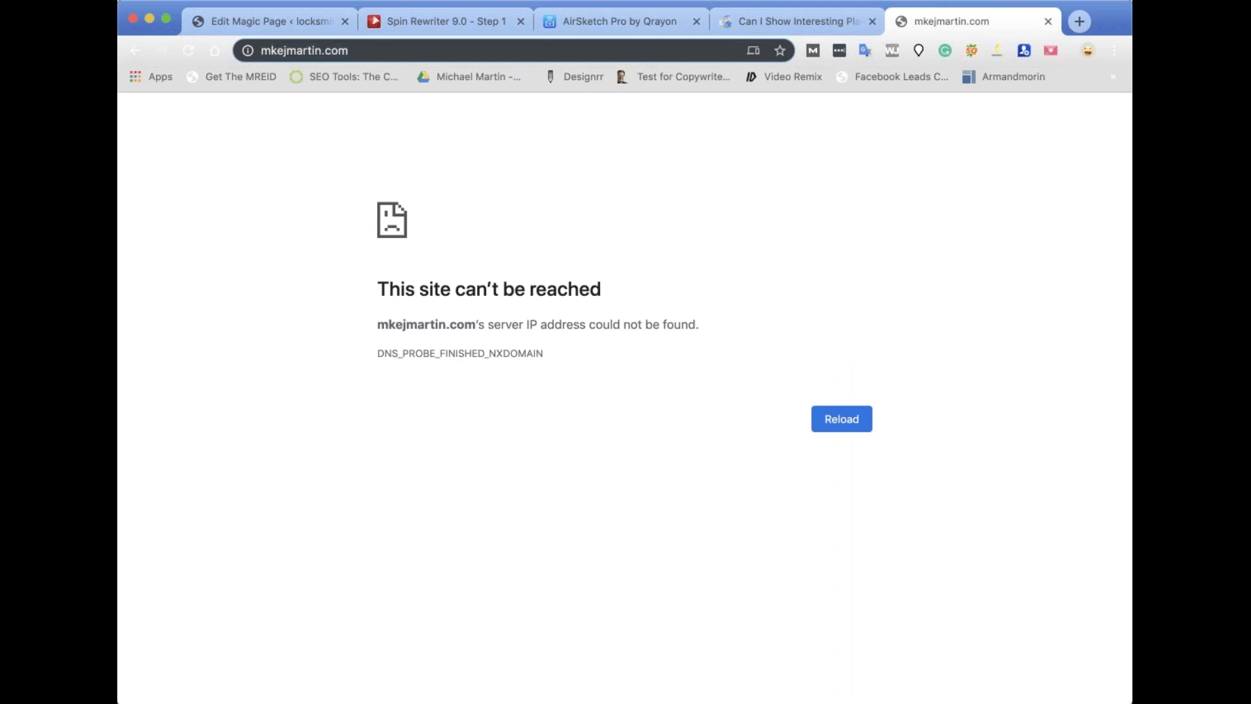
text(i)
key(Return)
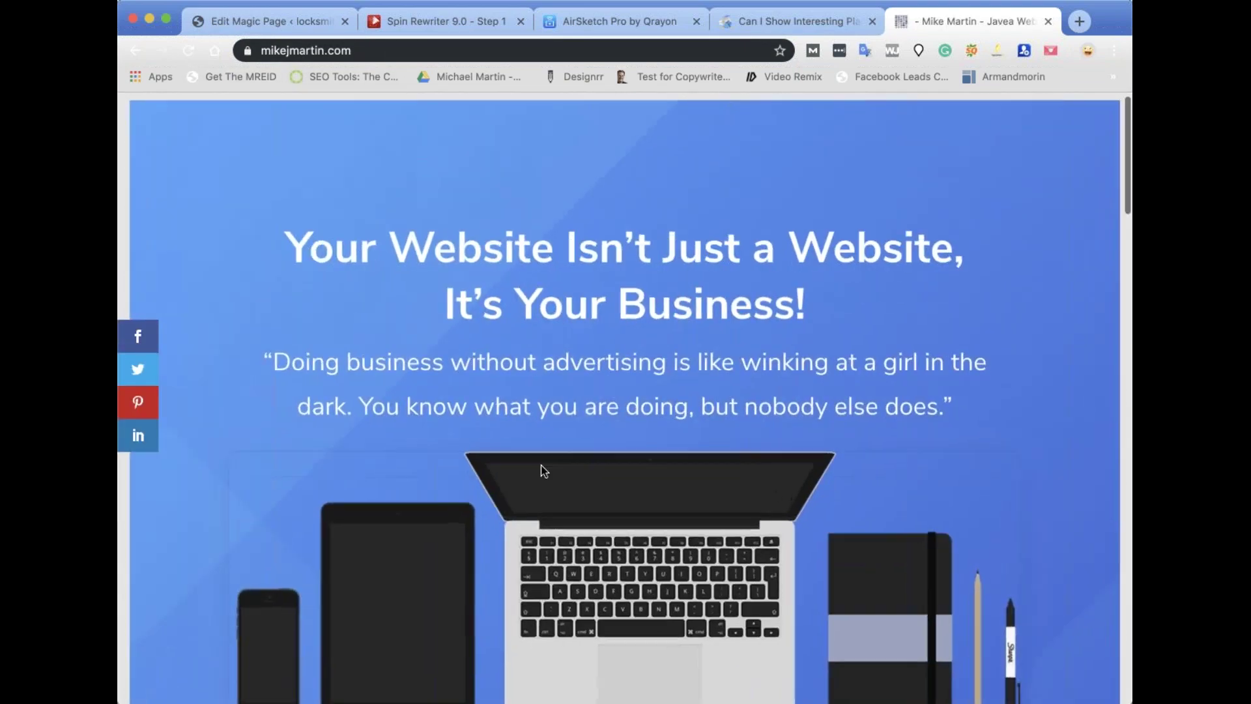
Scroll the mikejmartin.com homepage and select its URL in the address bar.
scroll(540, 469, down, 10)
scroll(541, 470, up, 6)
scroll(541, 471, up, 5)
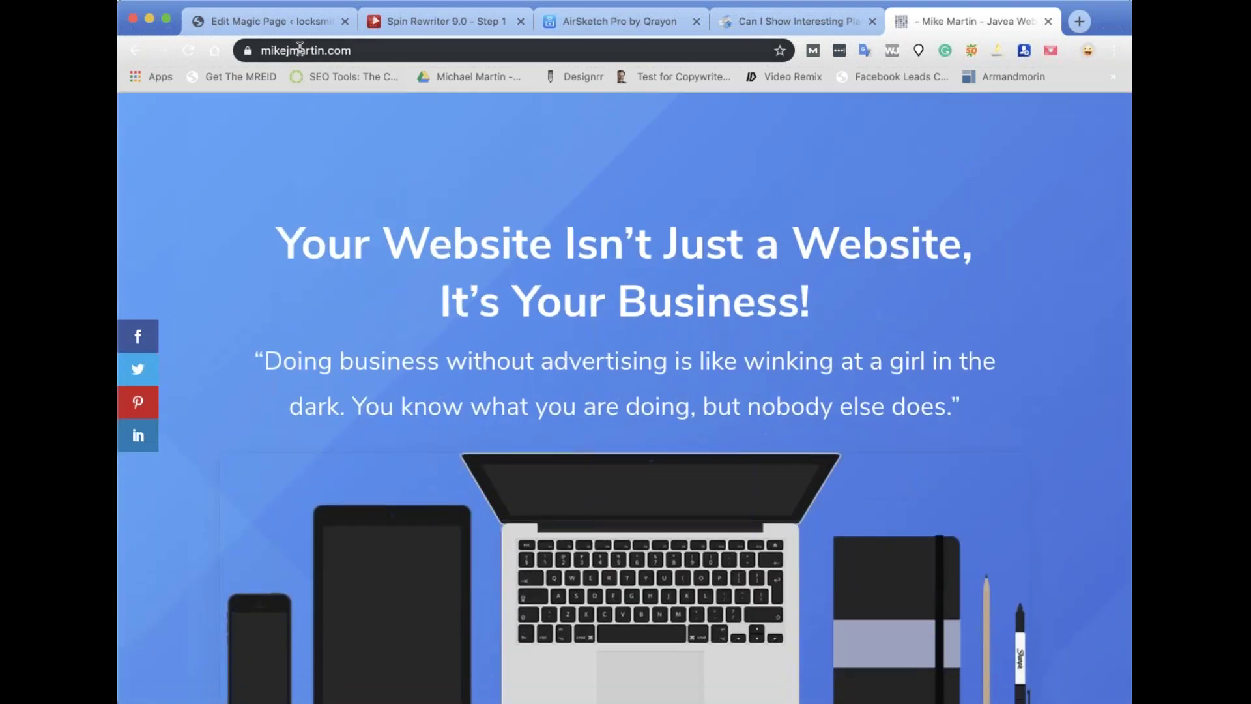
click(300, 50)
key(super+c)
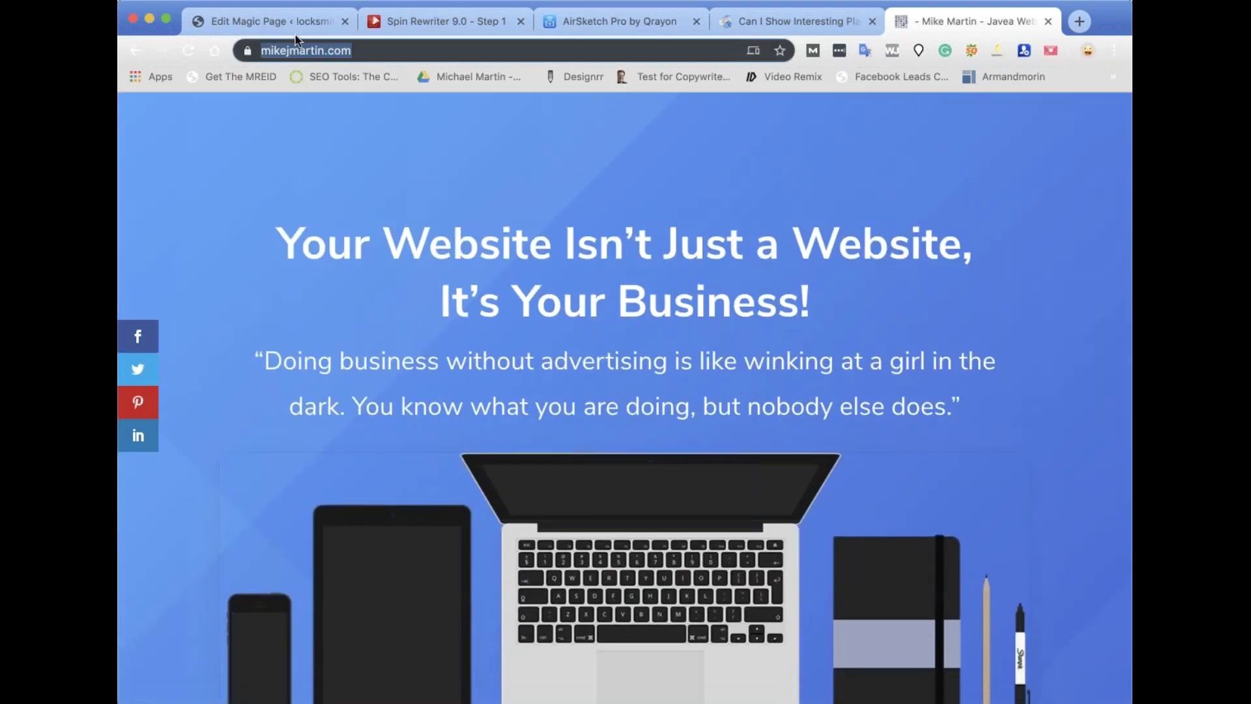
click(271, 21)
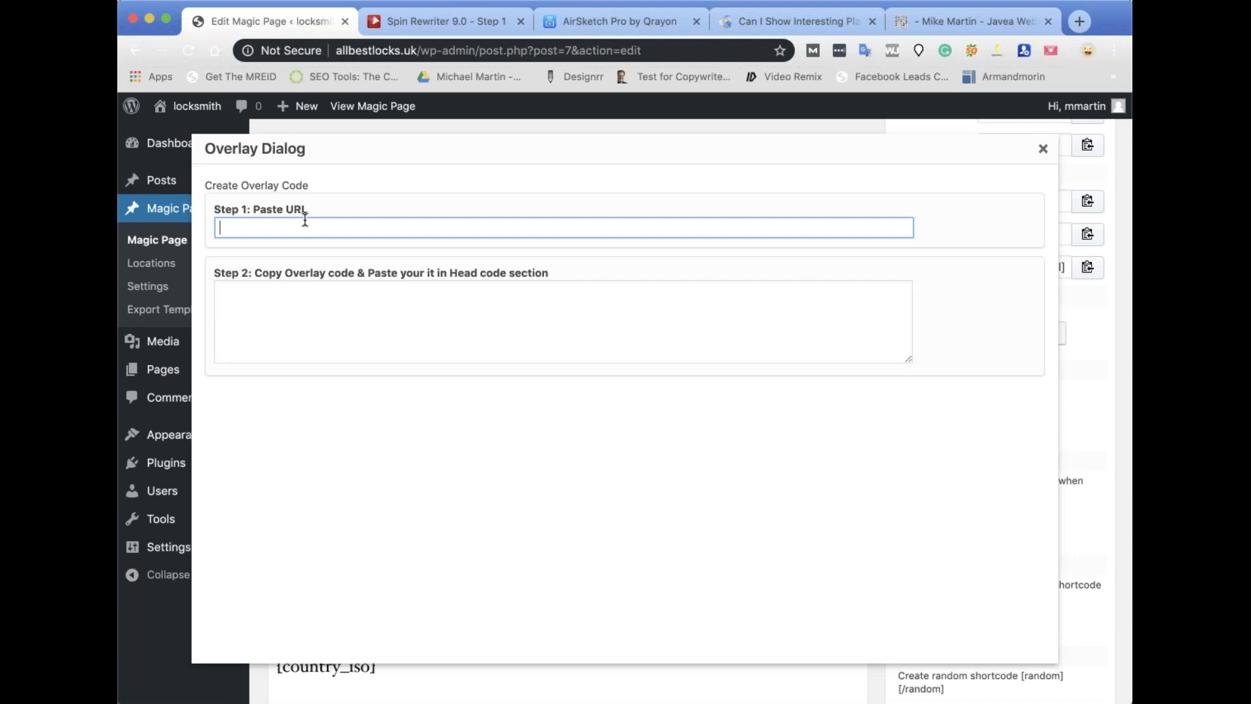
key(super+v)
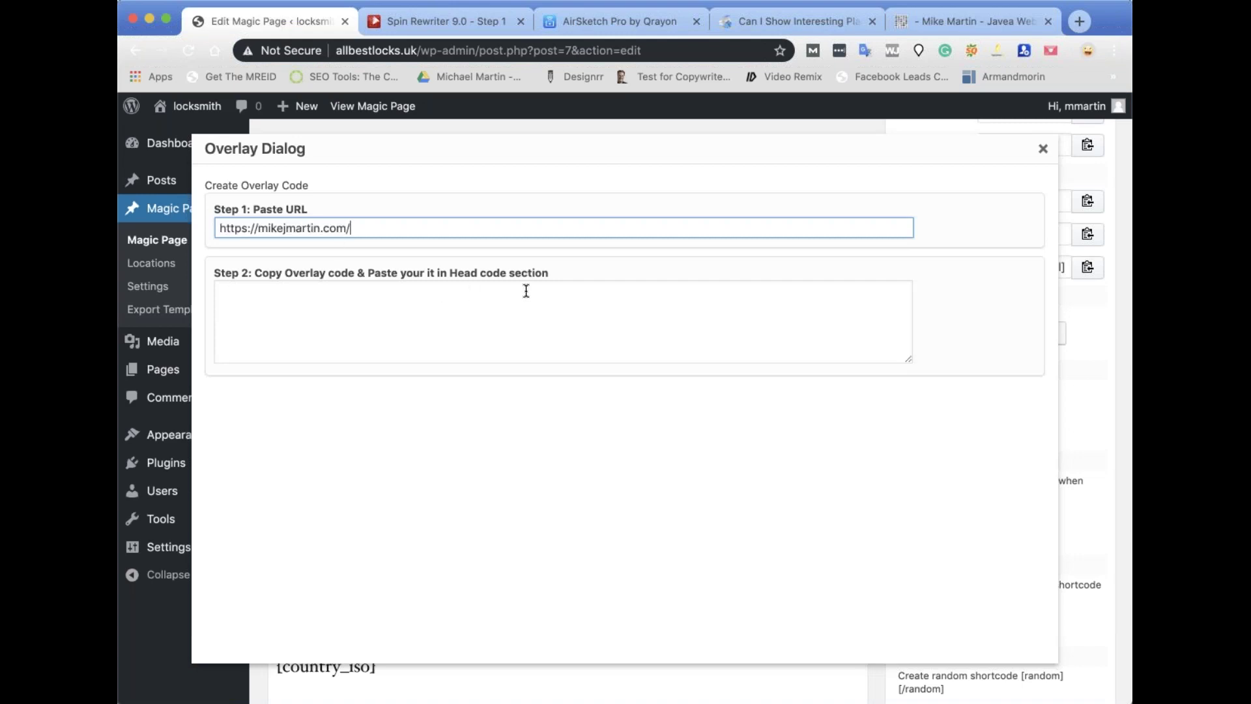
click(559, 312)
scroll(551, 318, down, 3)
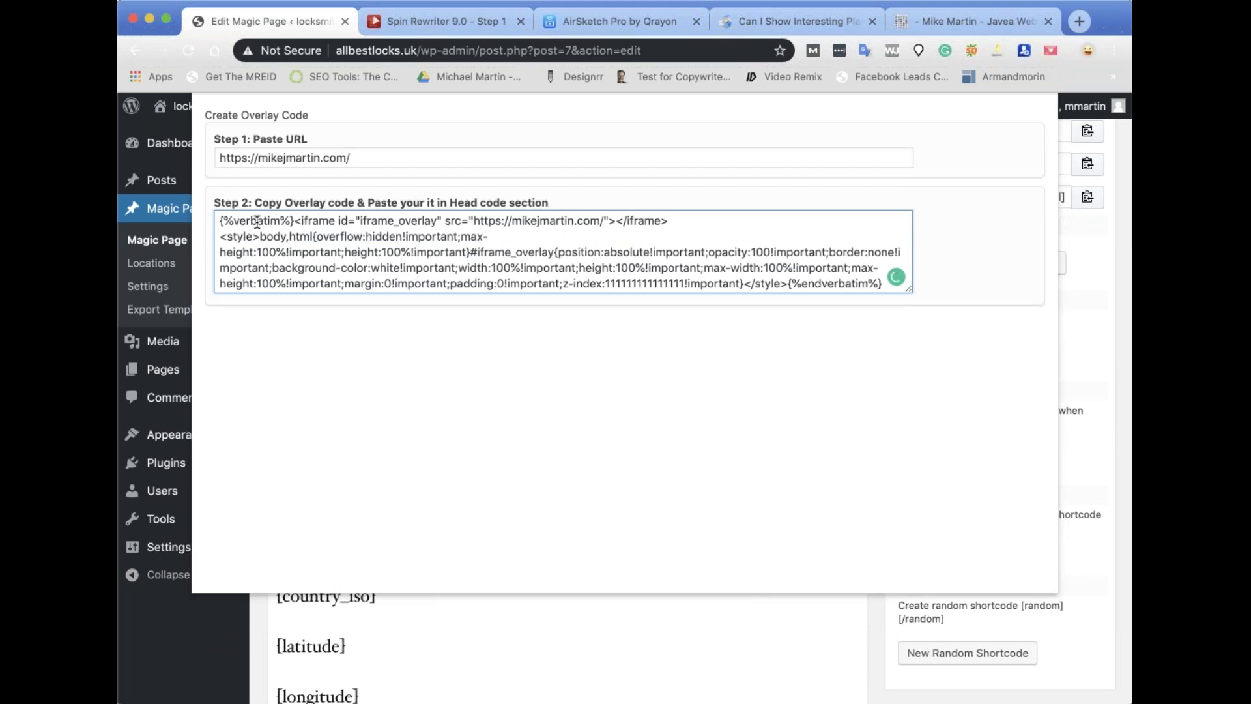
drag(220, 220, 294, 221)
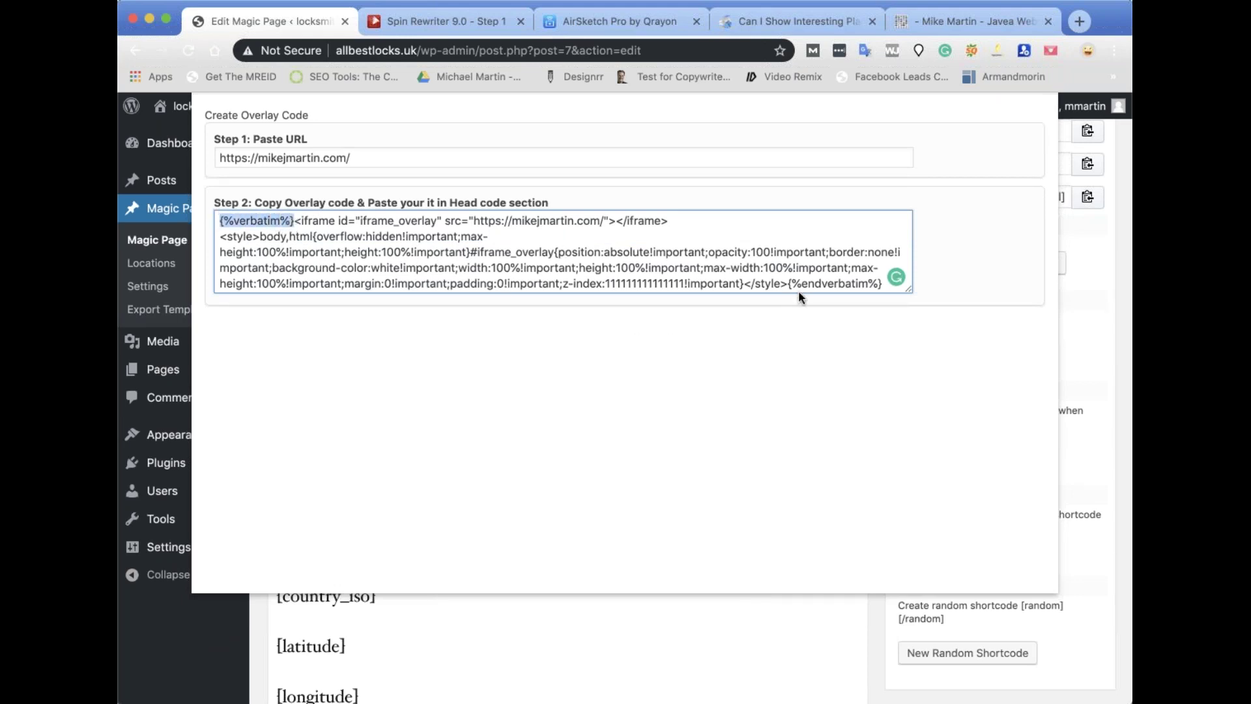
drag(788, 284, 877, 297)
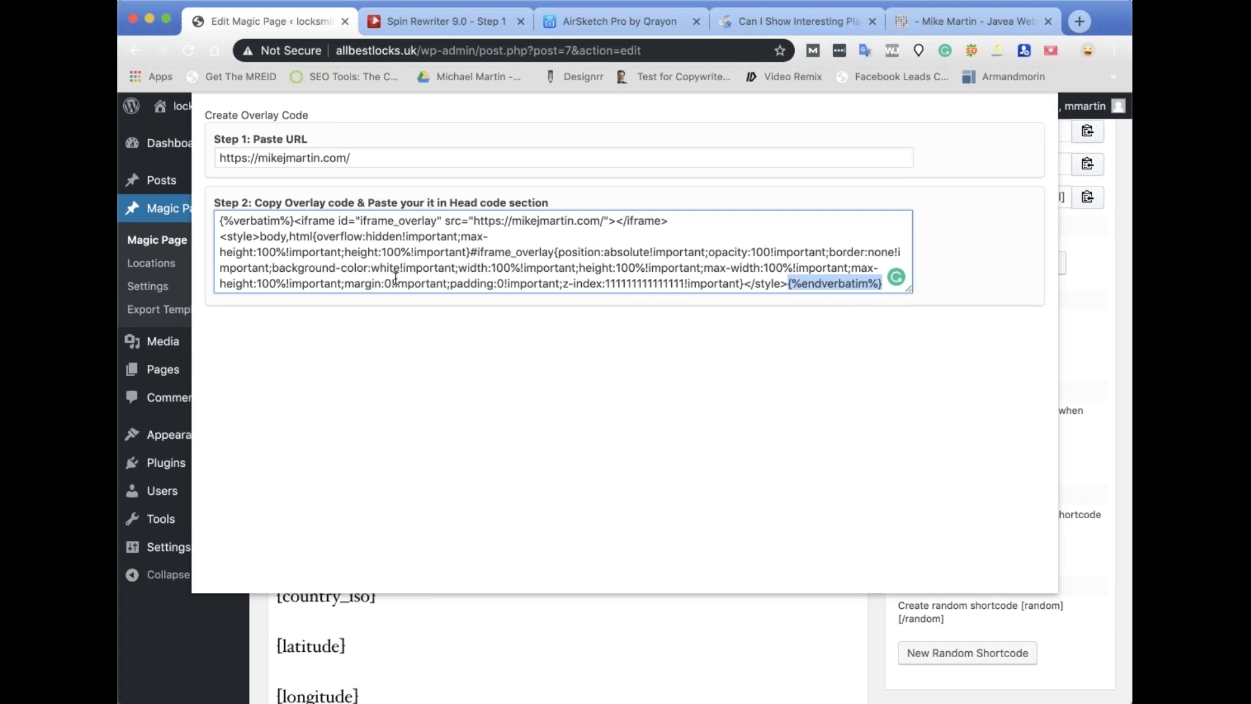
key(super+a)
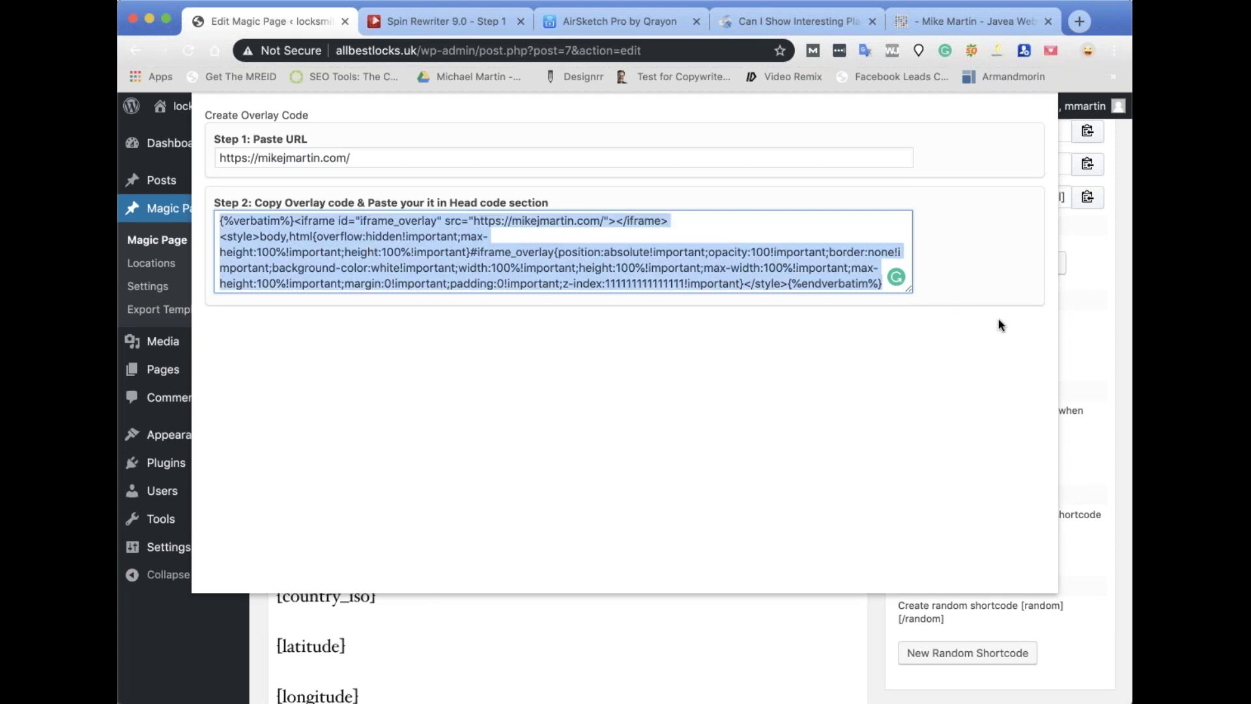
scroll(938, 331, up, 3)
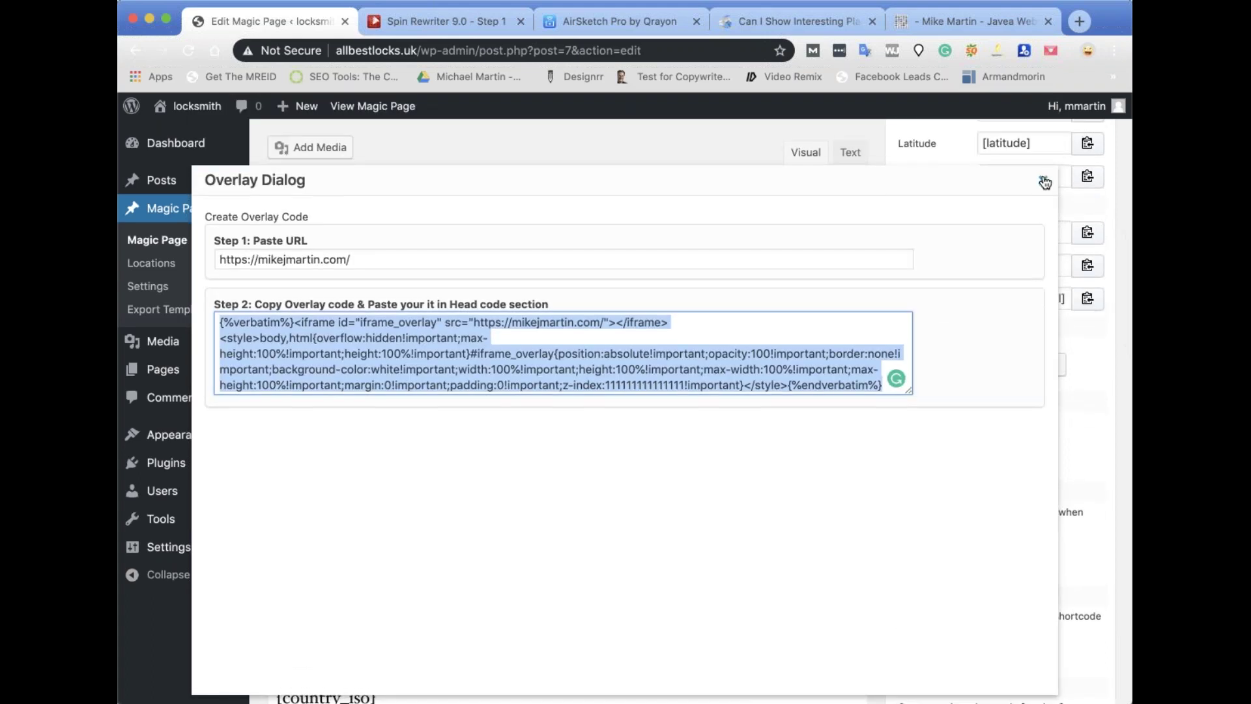
click(1045, 182)
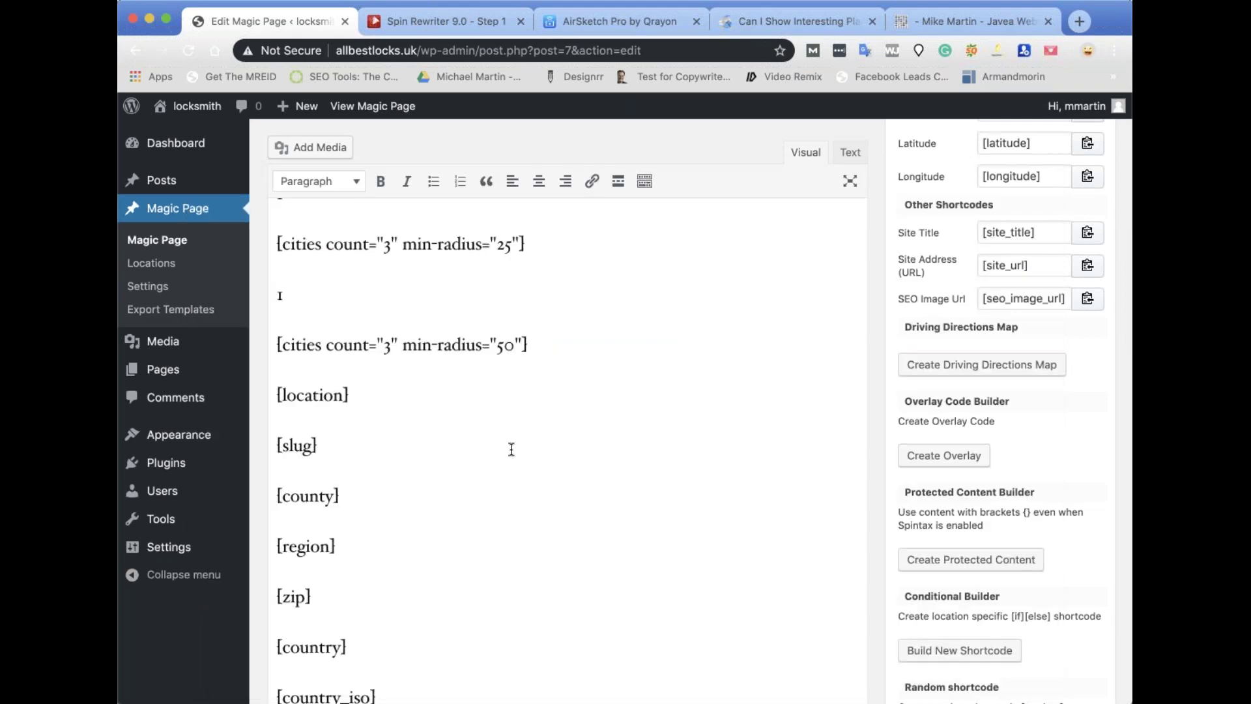
Scroll past Header & Footer Code and SEO Settings down to the Magic Page xFields box.
scroll(511, 447, down, 10)
scroll(663, 378, down, 5)
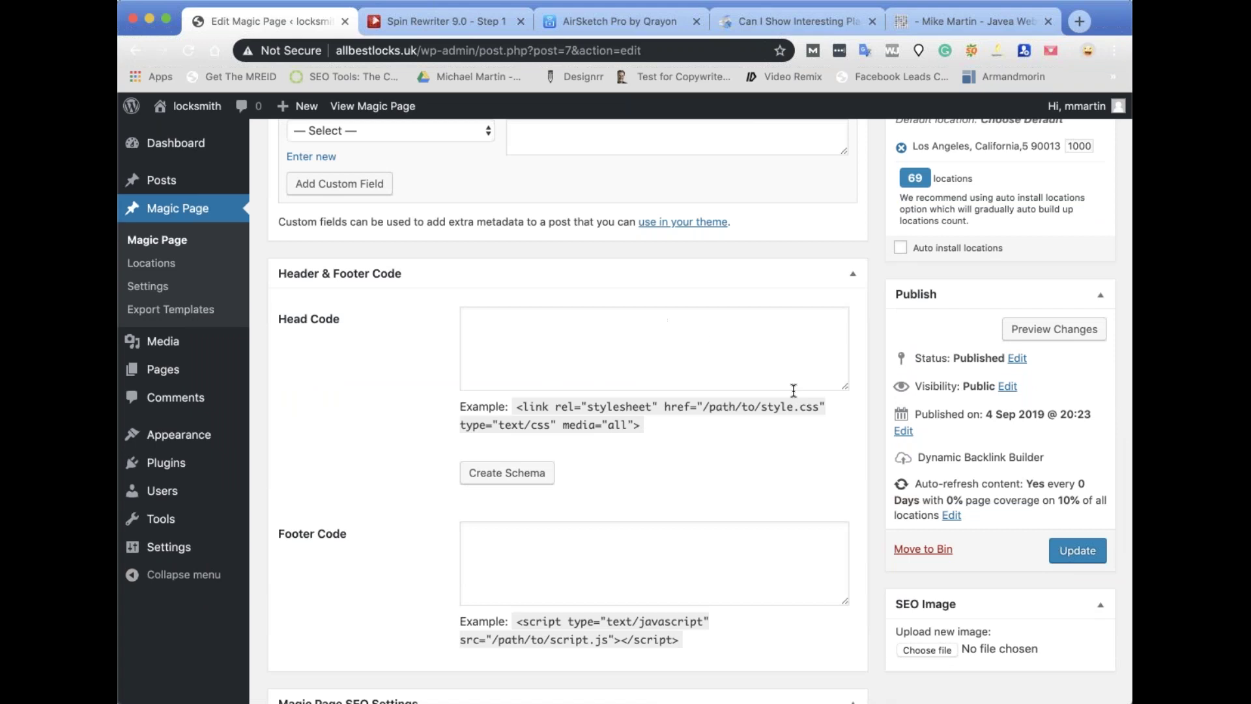
scroll(794, 391, down, 5)
scroll(568, 410, down, 7)
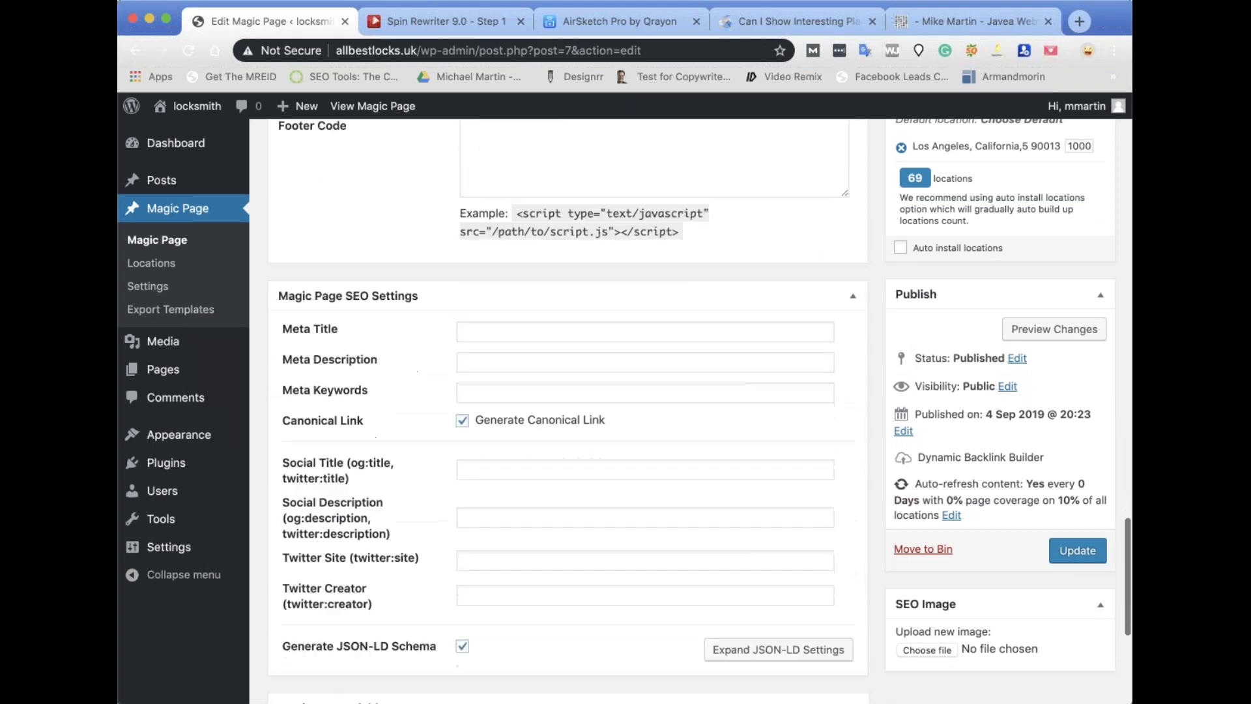
scroll(339, 410, down, 2)
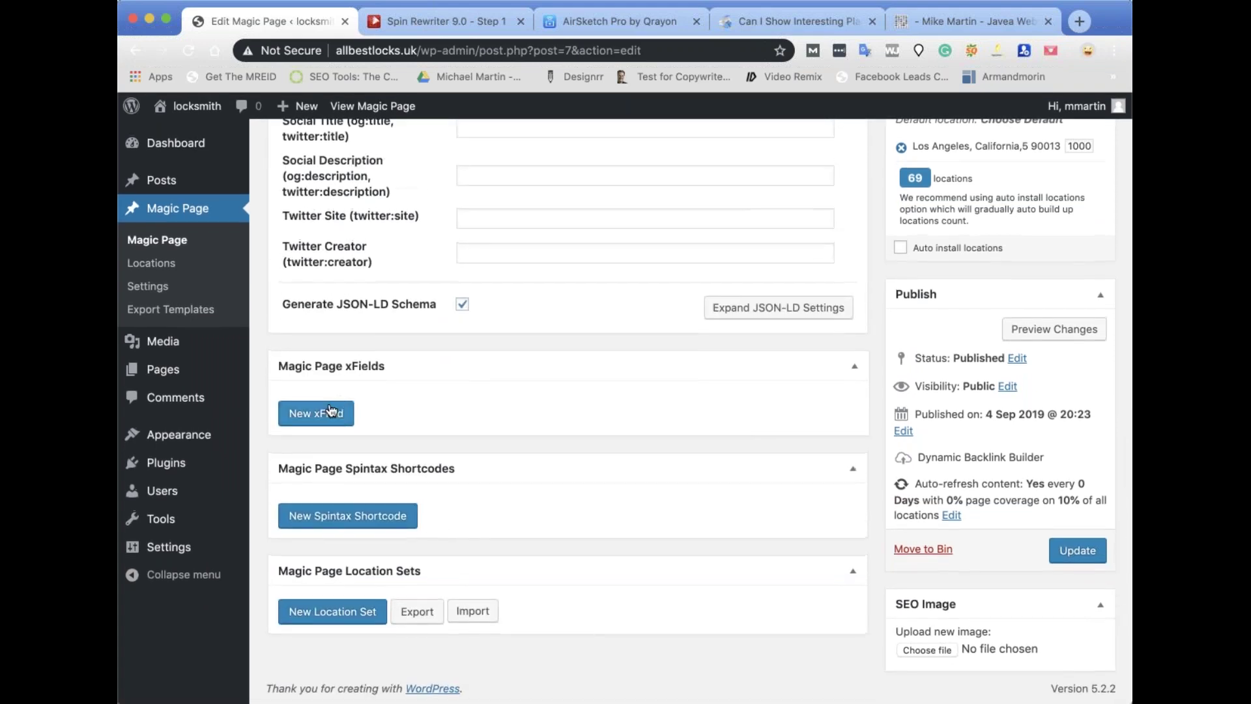
Create an xField labelled 'overlay' with the copied overlay code as its default value.
click(344, 412)
text(overlay)
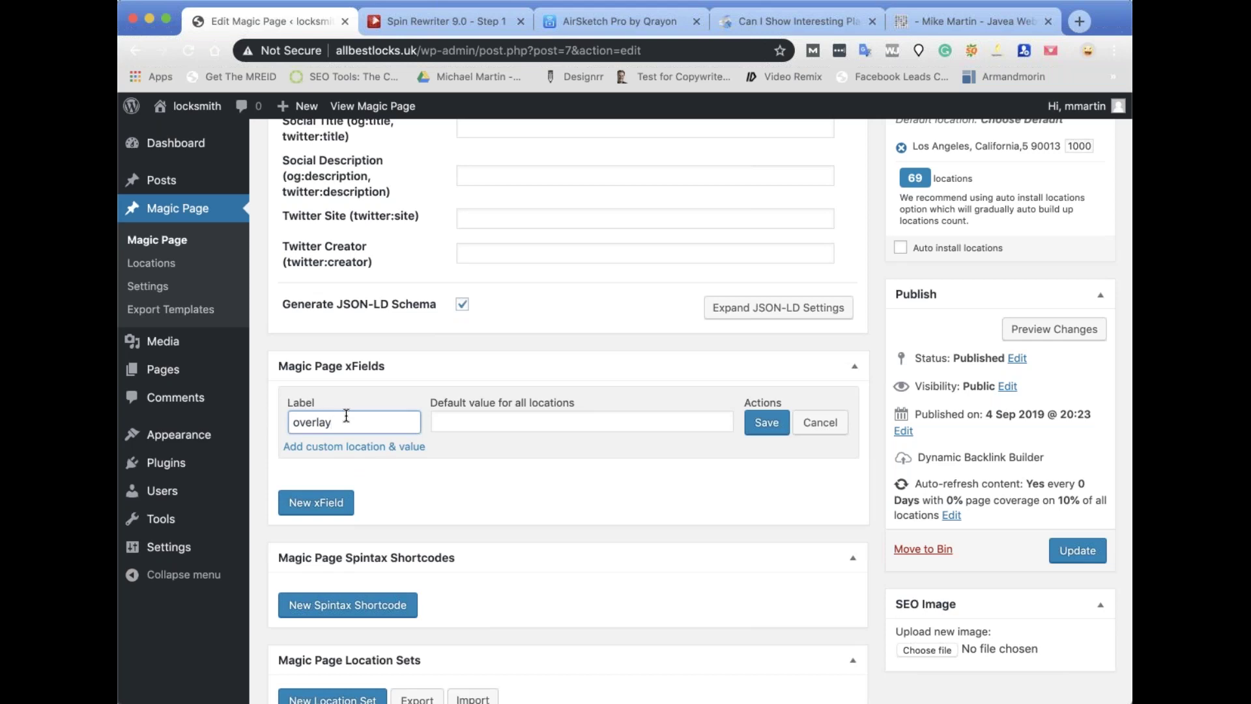
click(459, 424)
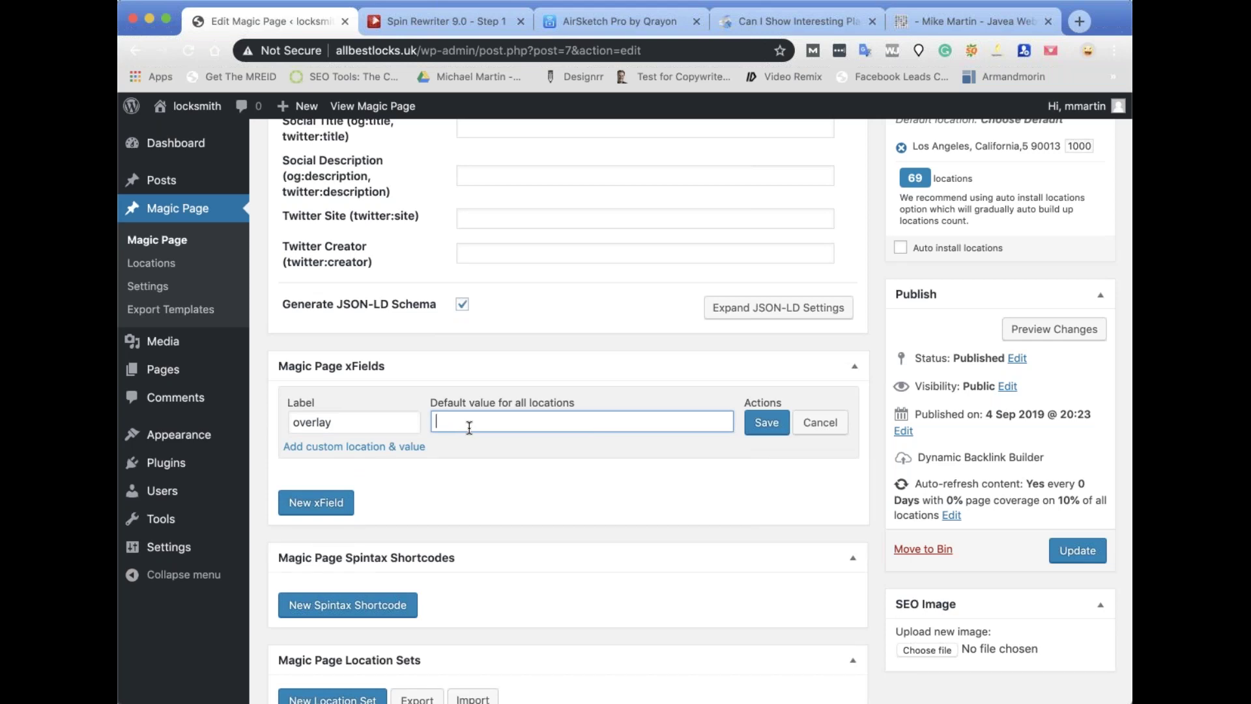
key(super+v)
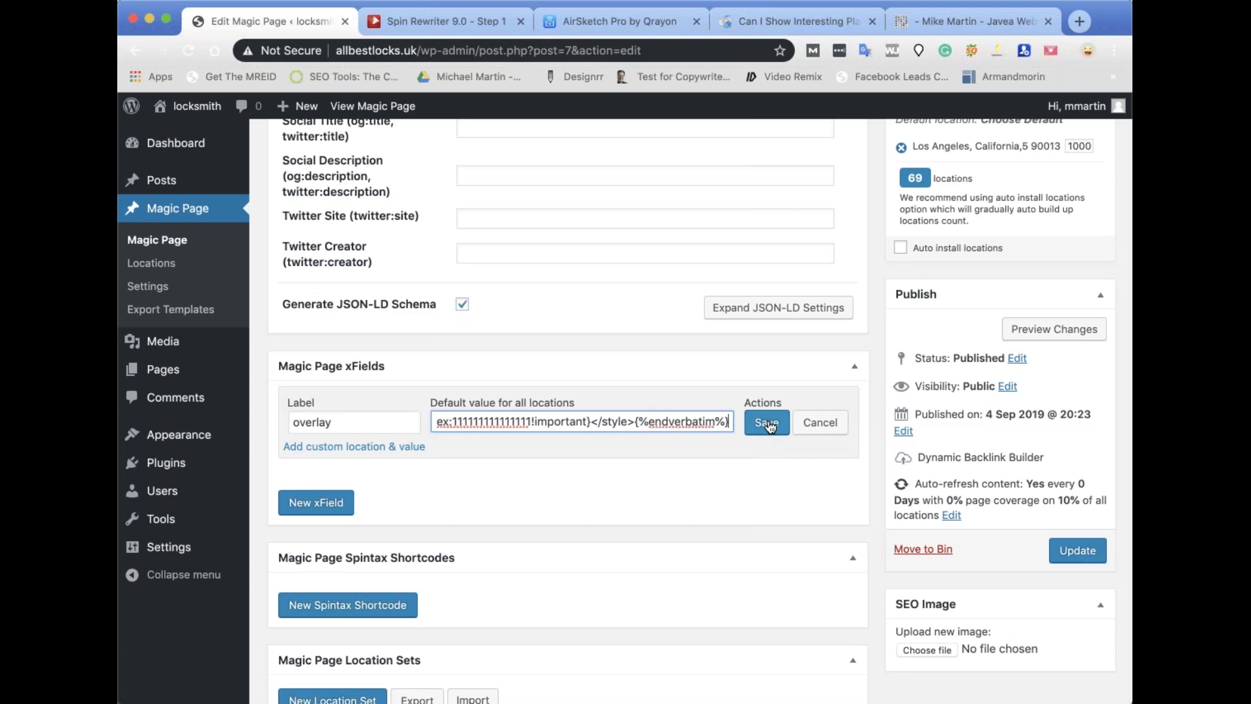
click(768, 423)
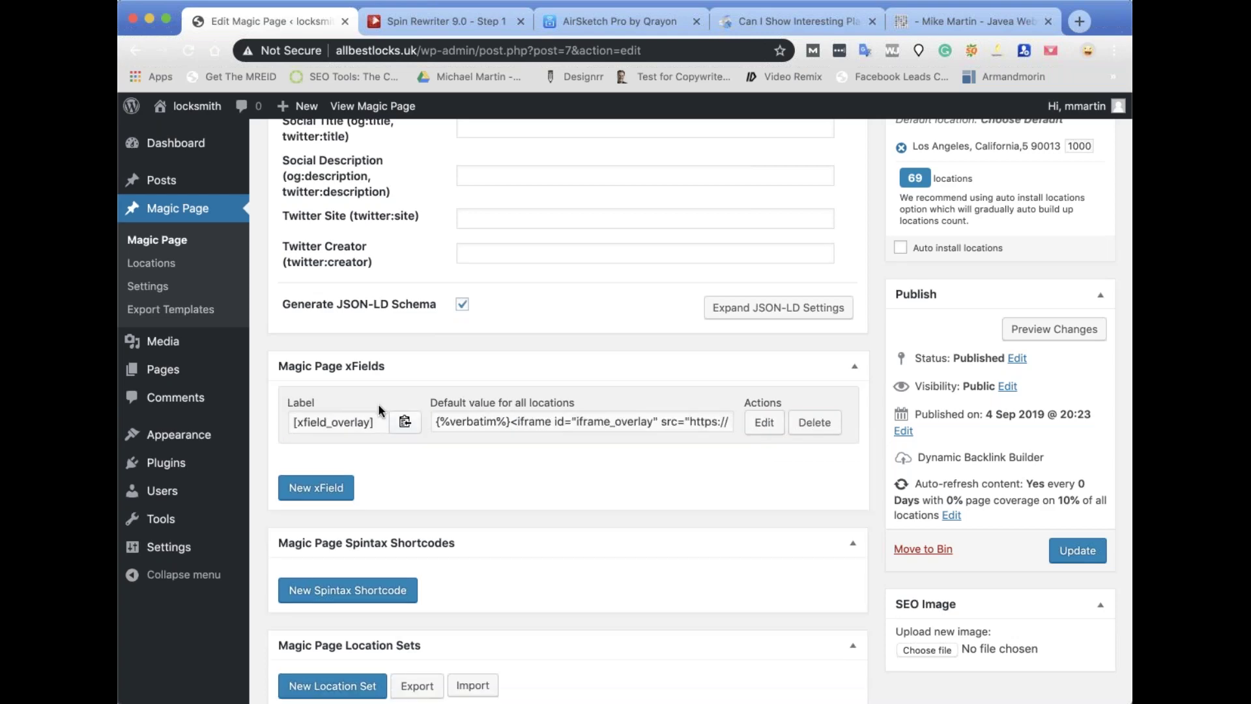
Paste the [xfield_overlay] shortcode into the Head Code box and update the template.
click(403, 424)
scroll(490, 437, up, 12)
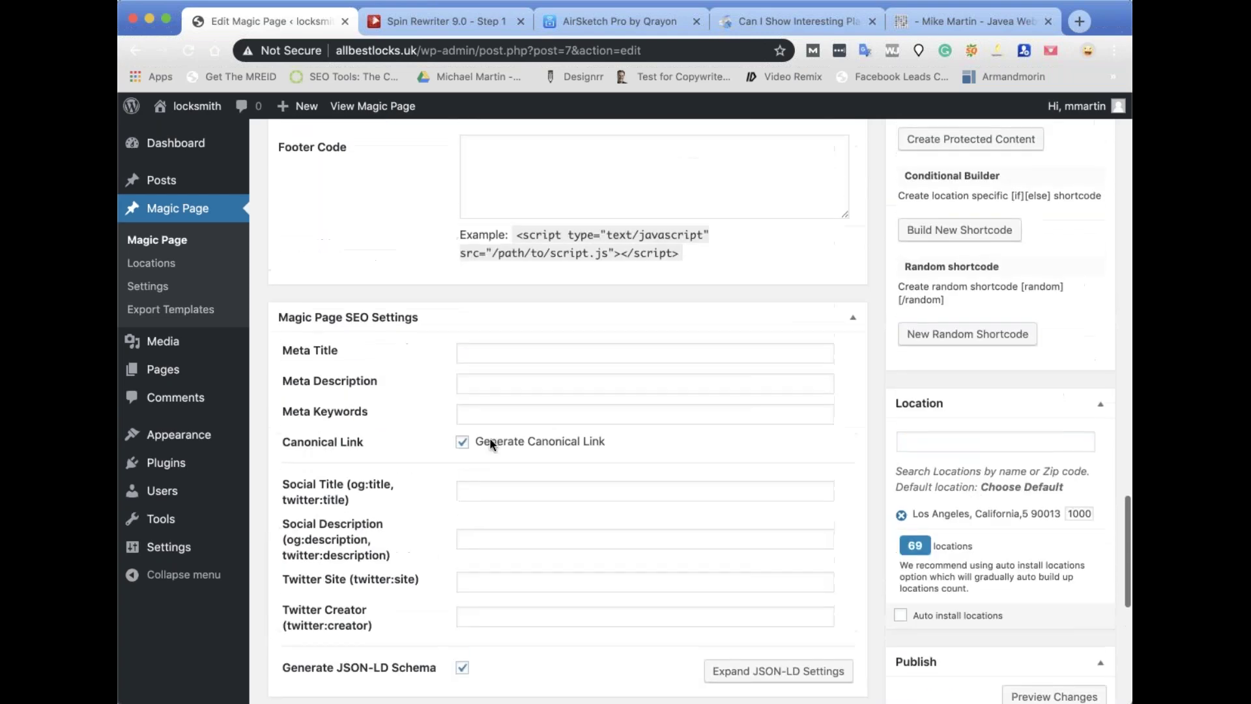
click(515, 361)
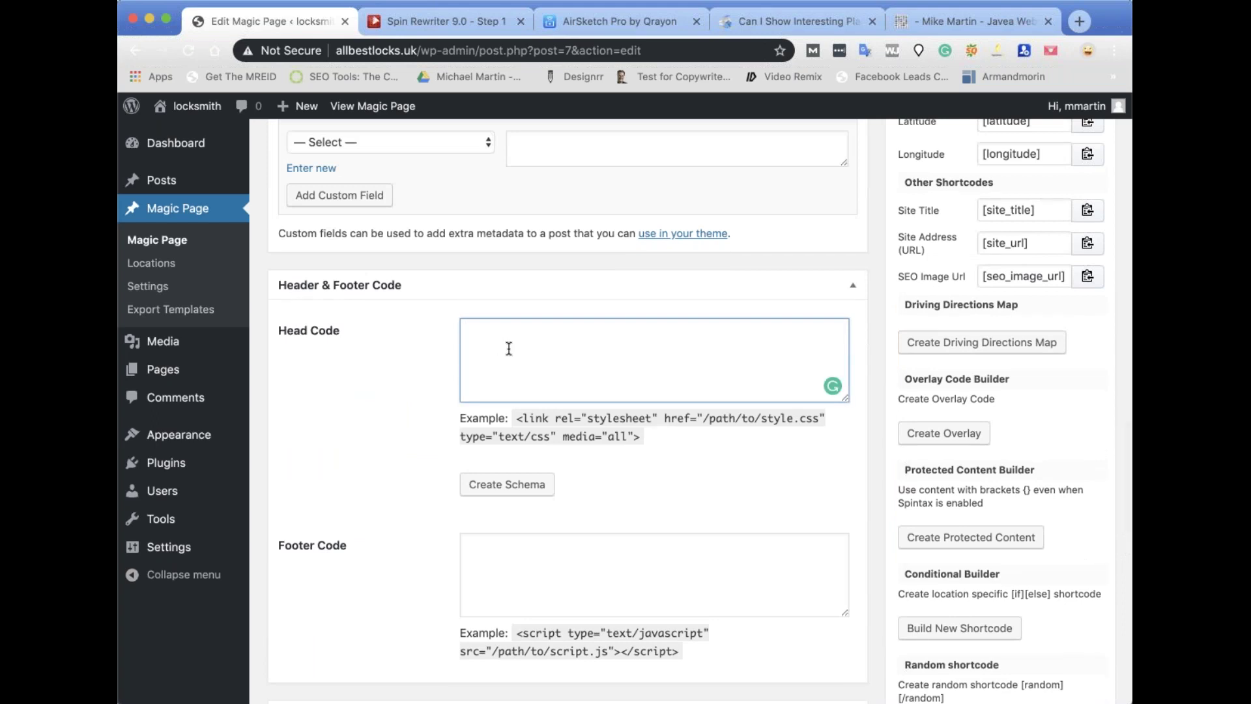
key(super+v)
scroll(1041, 475, down, 9)
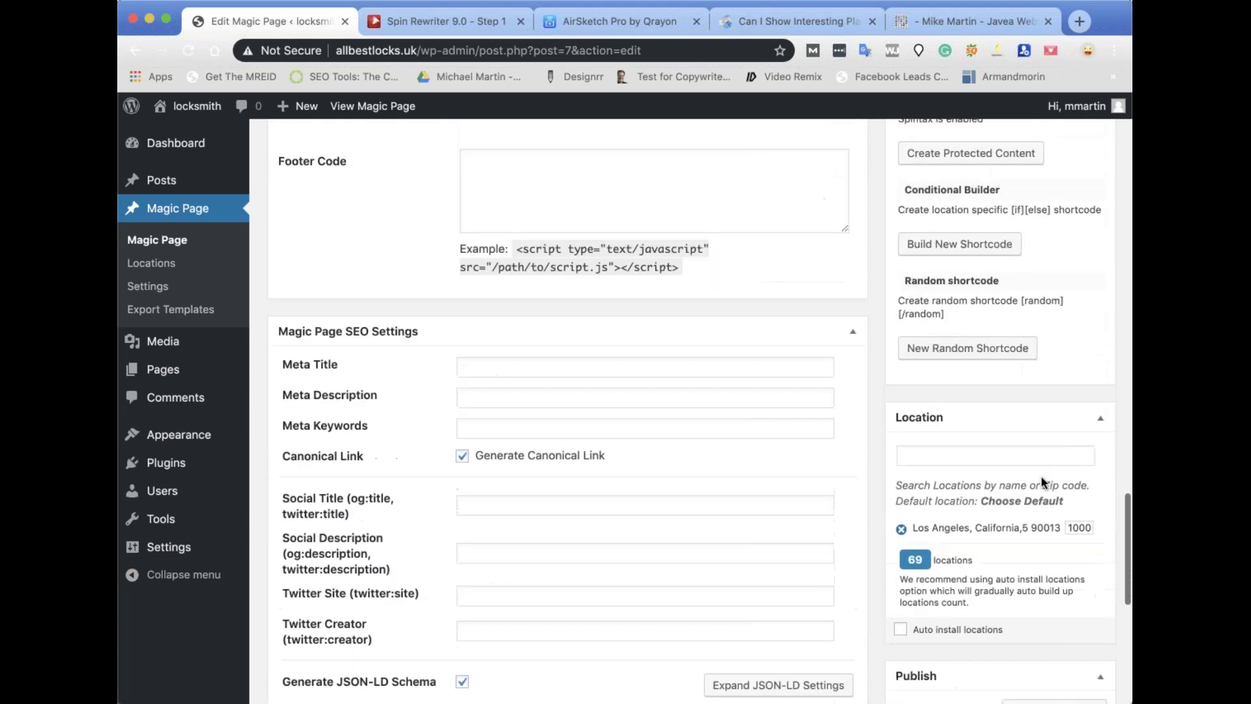
scroll(1041, 483, down, 4)
click(1078, 560)
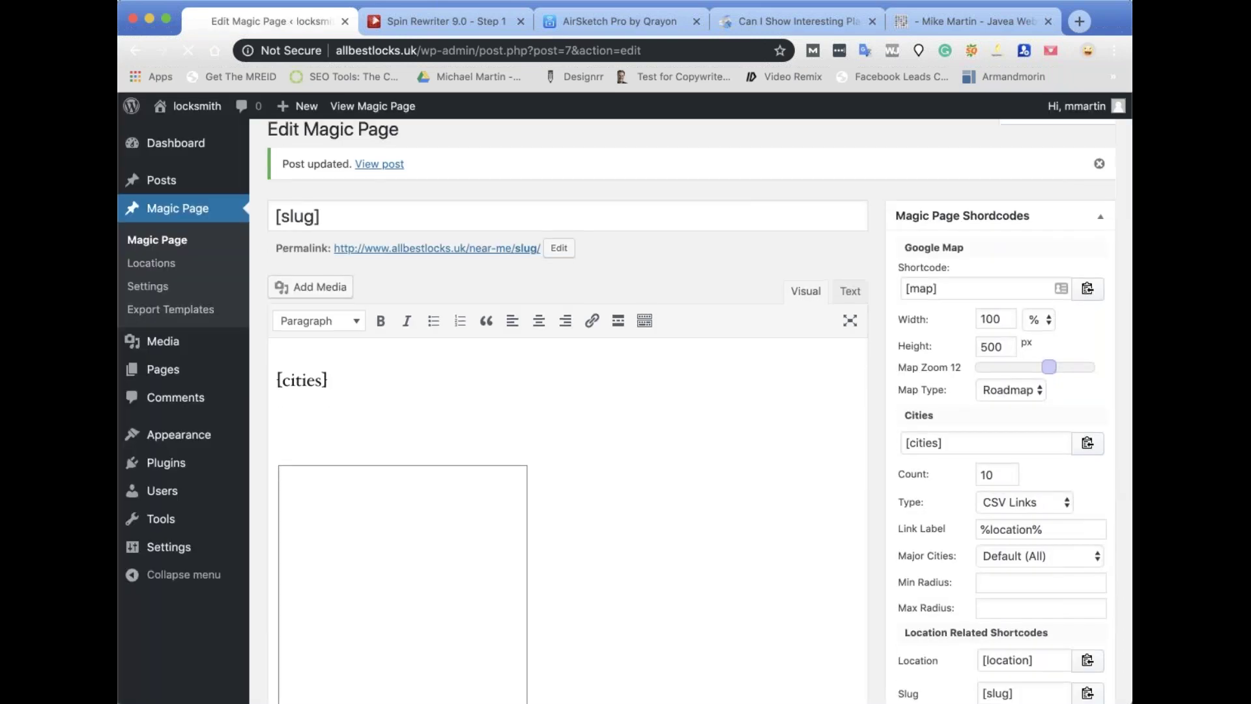
View the generated Los Angeles page showing the mikejmartin.com overlay, then reopen the template editor.
click(374, 106)
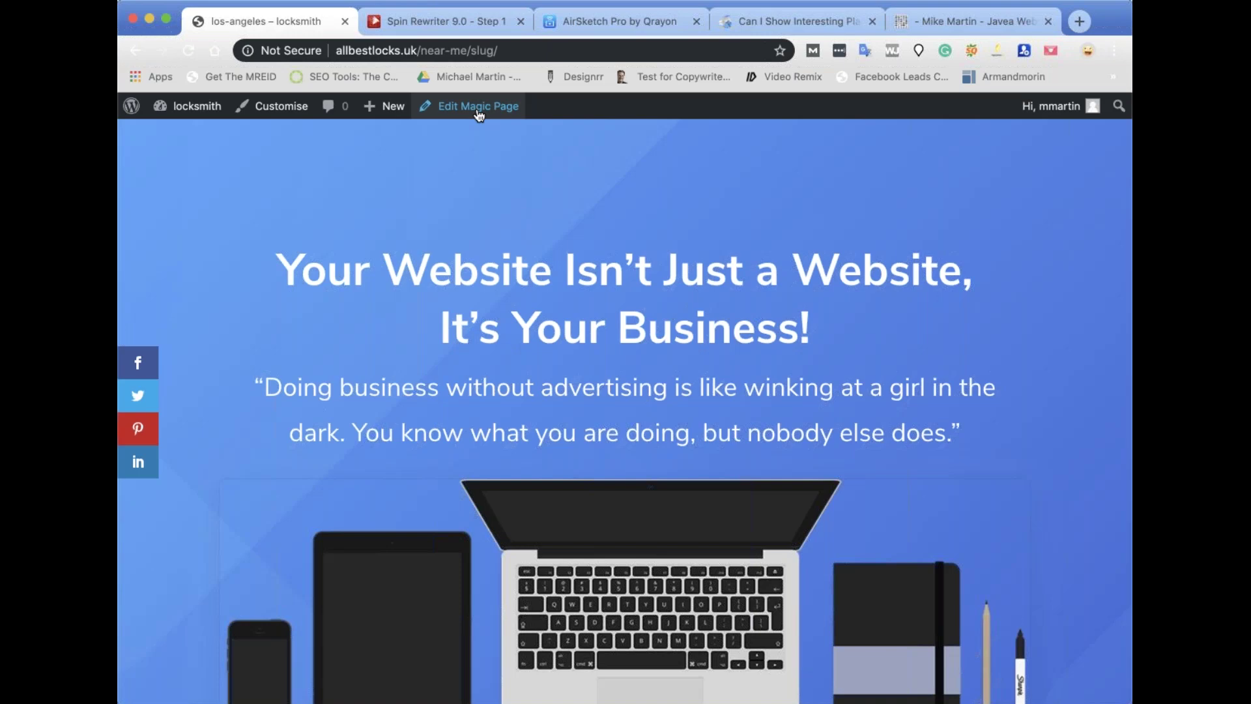
click(488, 106)
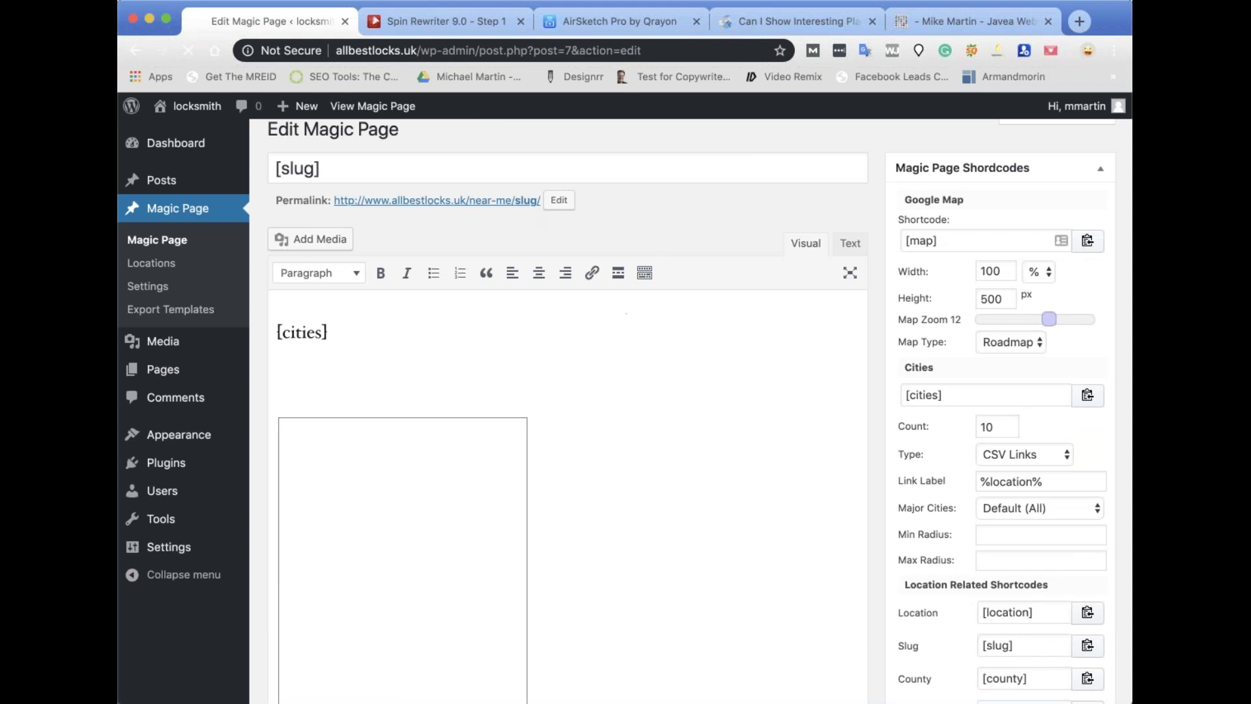
In the FAQ tab, trim the address to magicpageplugin.com, load it, and copy the homepage URL.
click(781, 22)
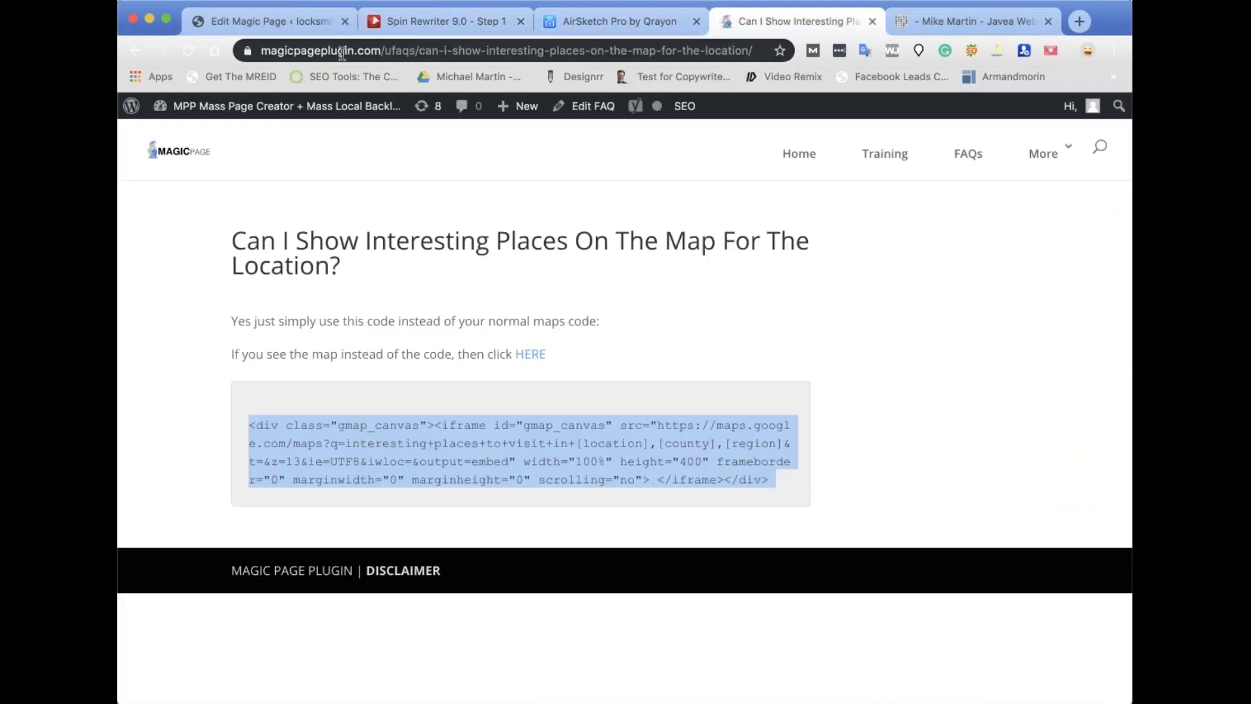
drag(381, 49, 749, 50)
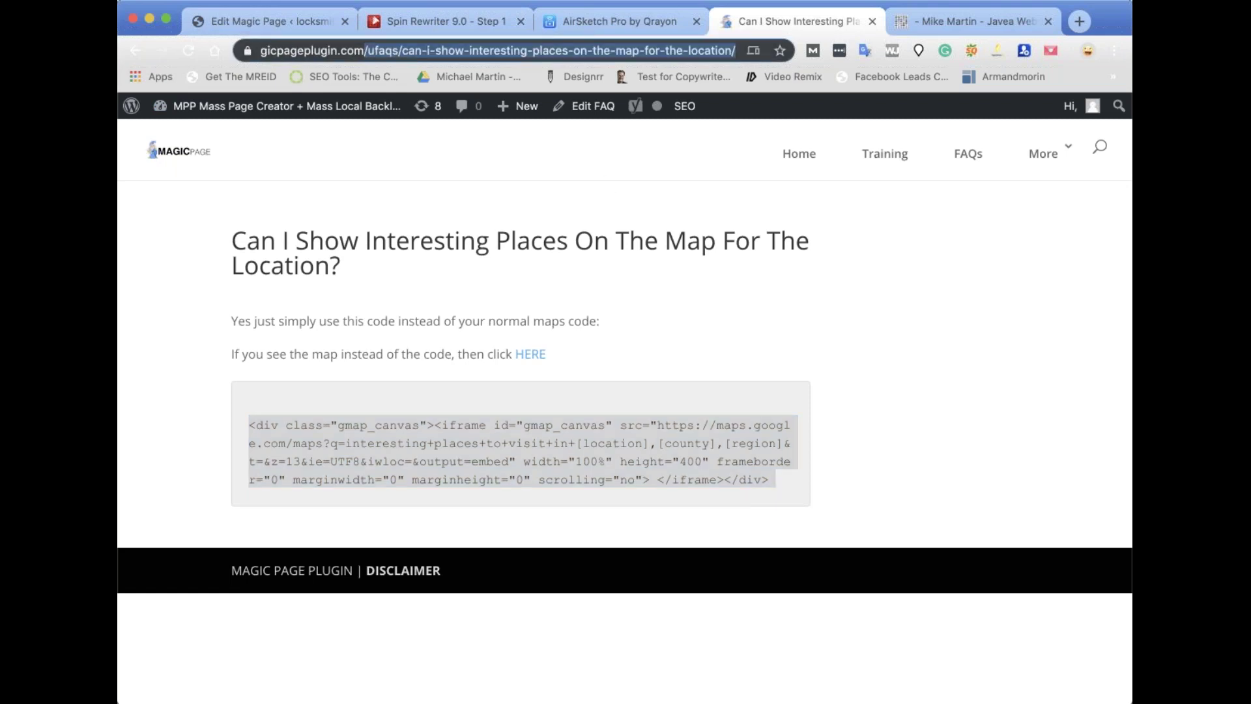
key(BackSpace)
key(Return)
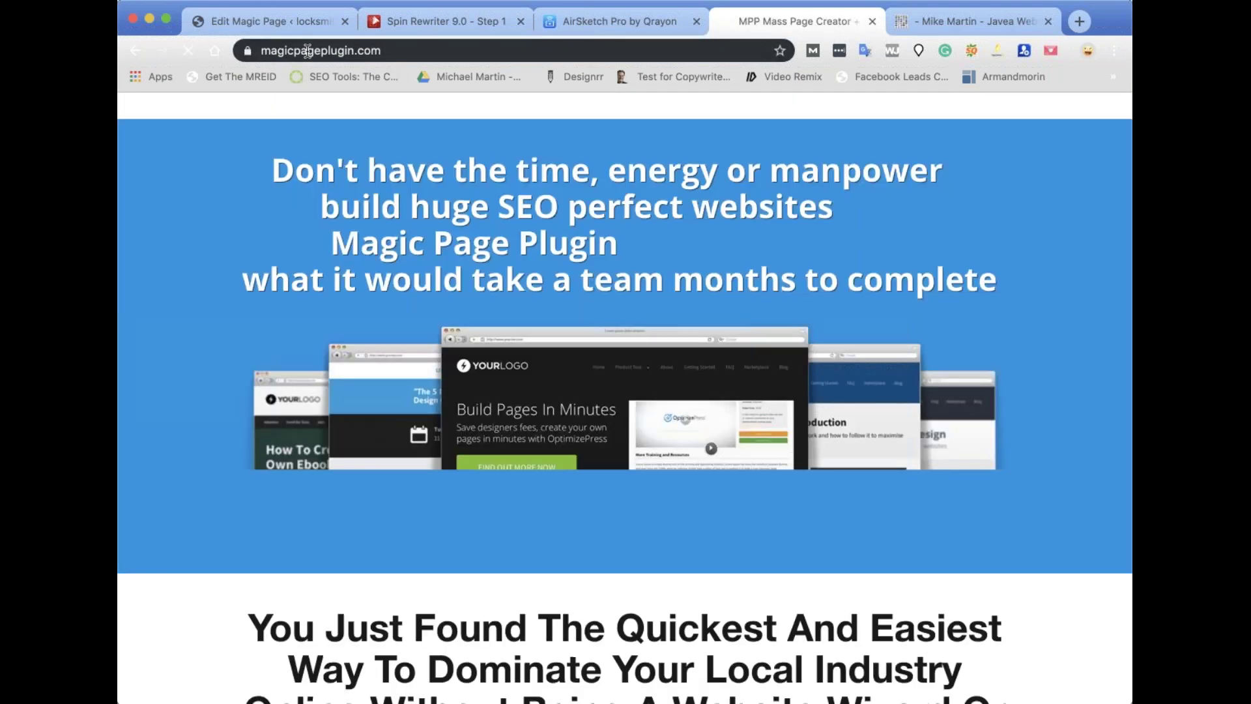
click(308, 51)
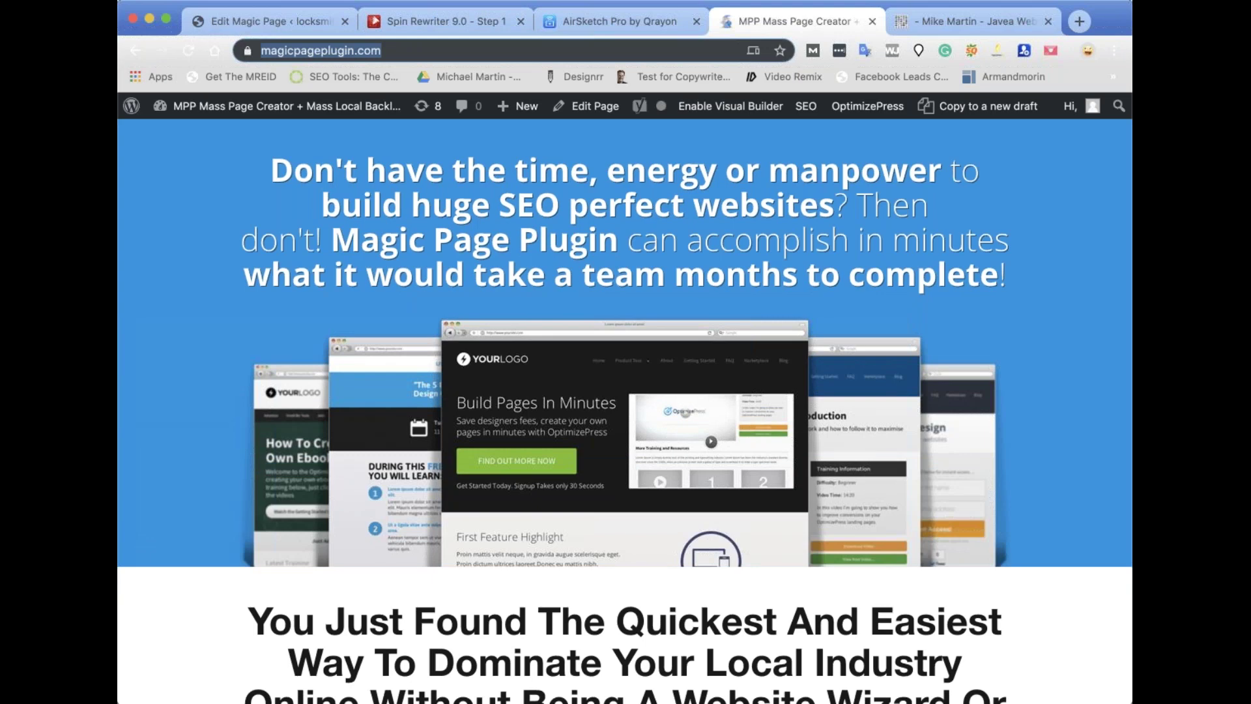
Return to the template editor and scroll down to the Location Sets settings.
click(273, 17)
scroll(586, 378, down, 3)
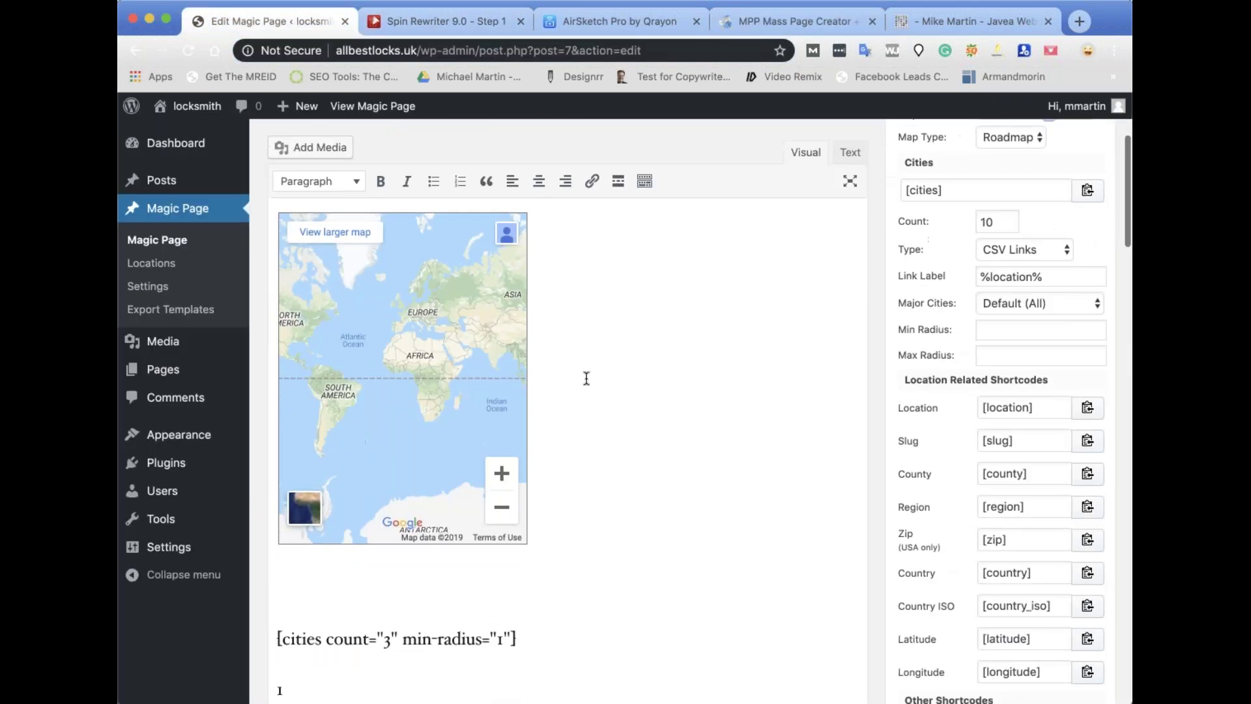
scroll(587, 378, down, 15)
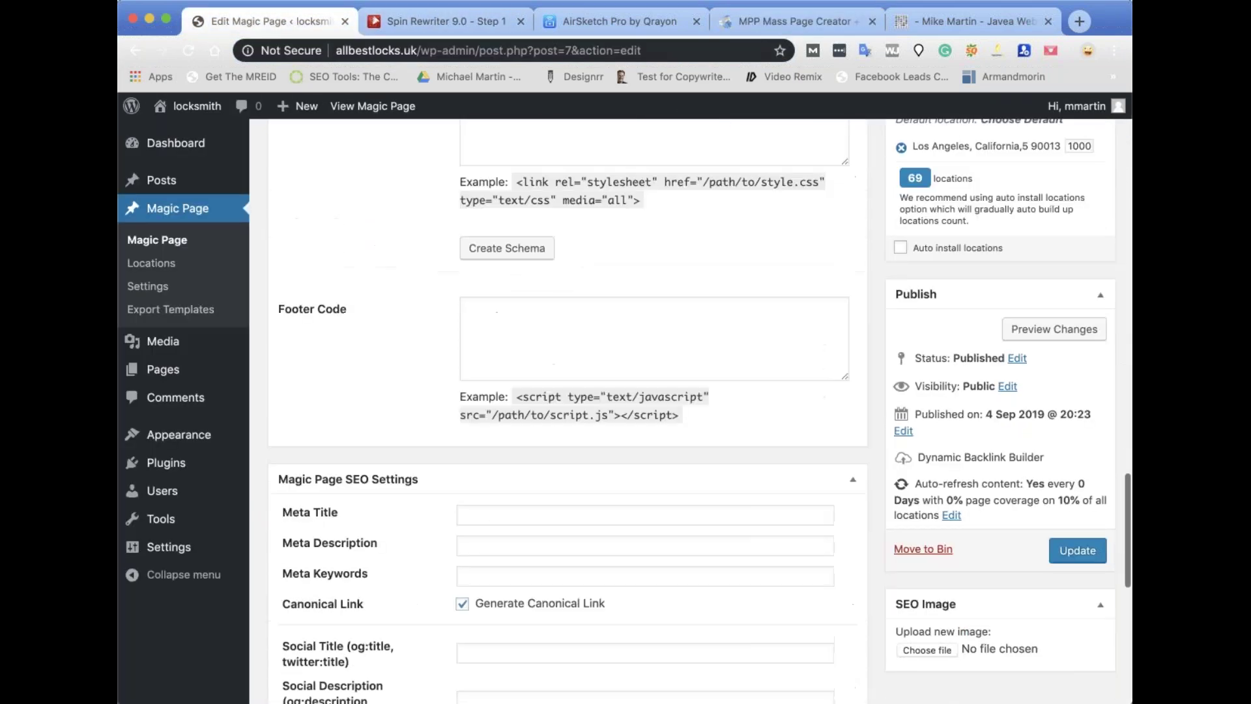
scroll(567, 410, down, 10)
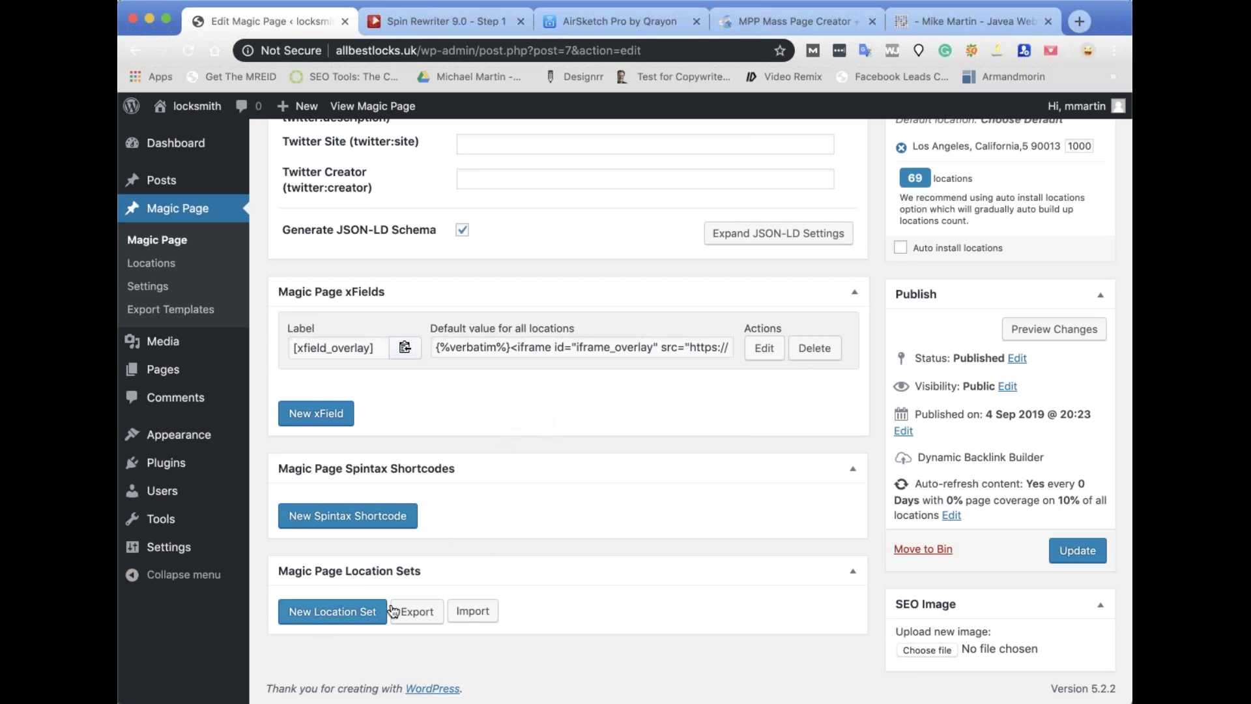
Start a new location set labelled 'Los Angeles' centred on Los Angeles, 90013, California.
click(343, 612)
scroll(365, 560, down, 2)
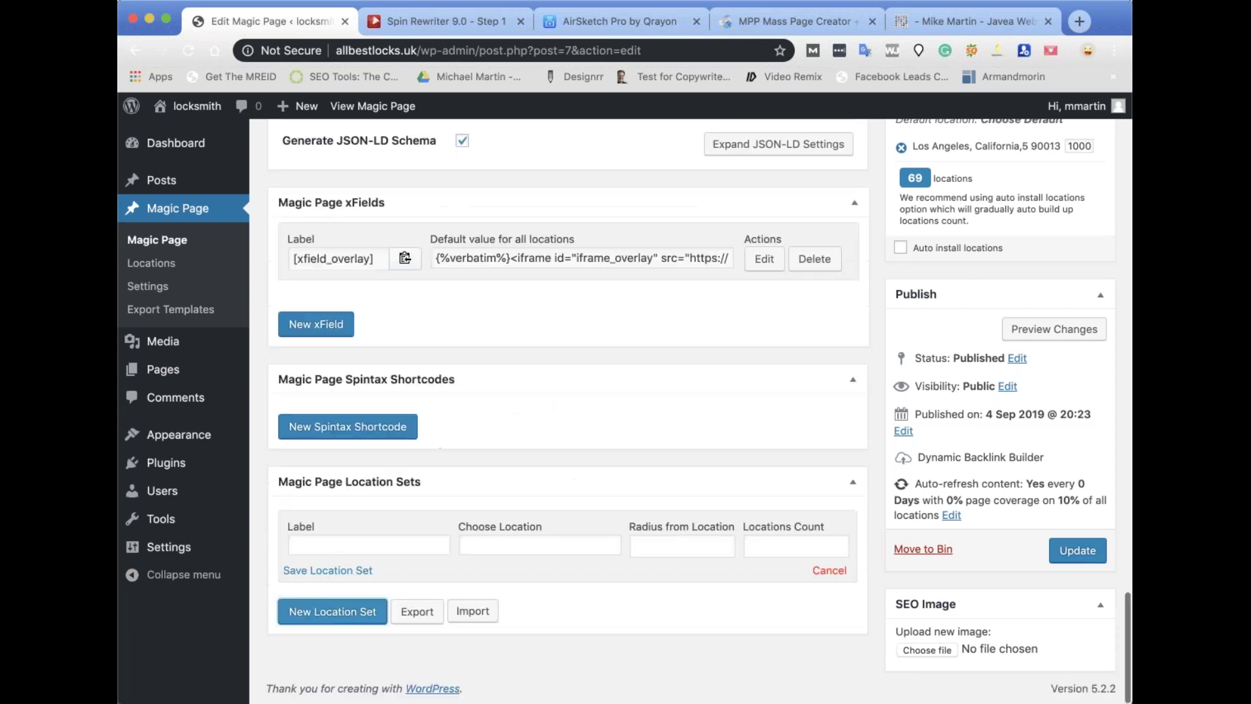
click(335, 541)
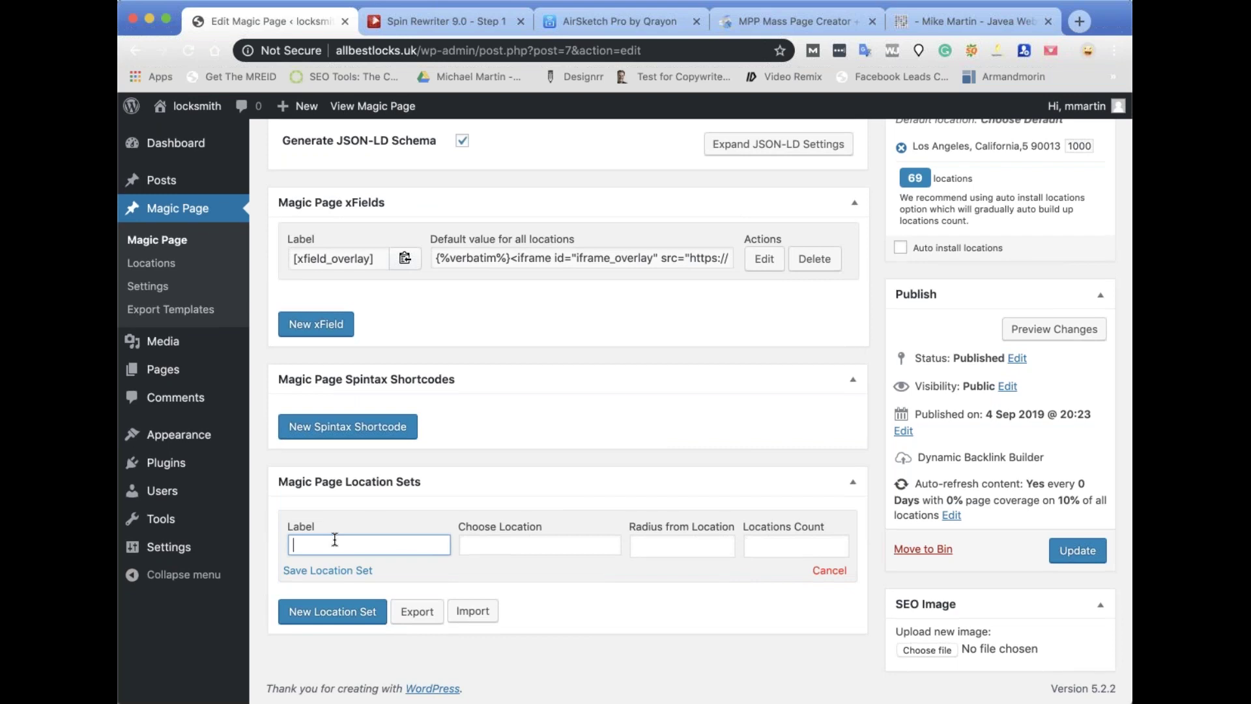
text(Los Angeles)
click(475, 545)
text(los)
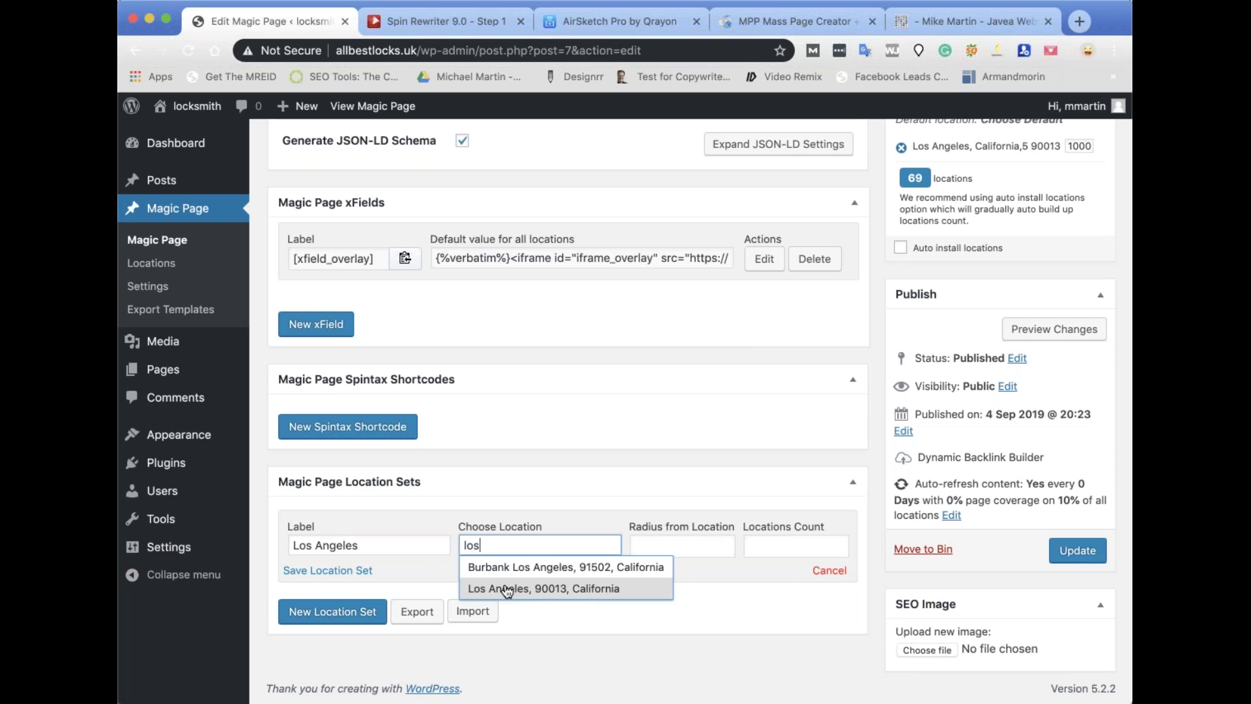
click(508, 589)
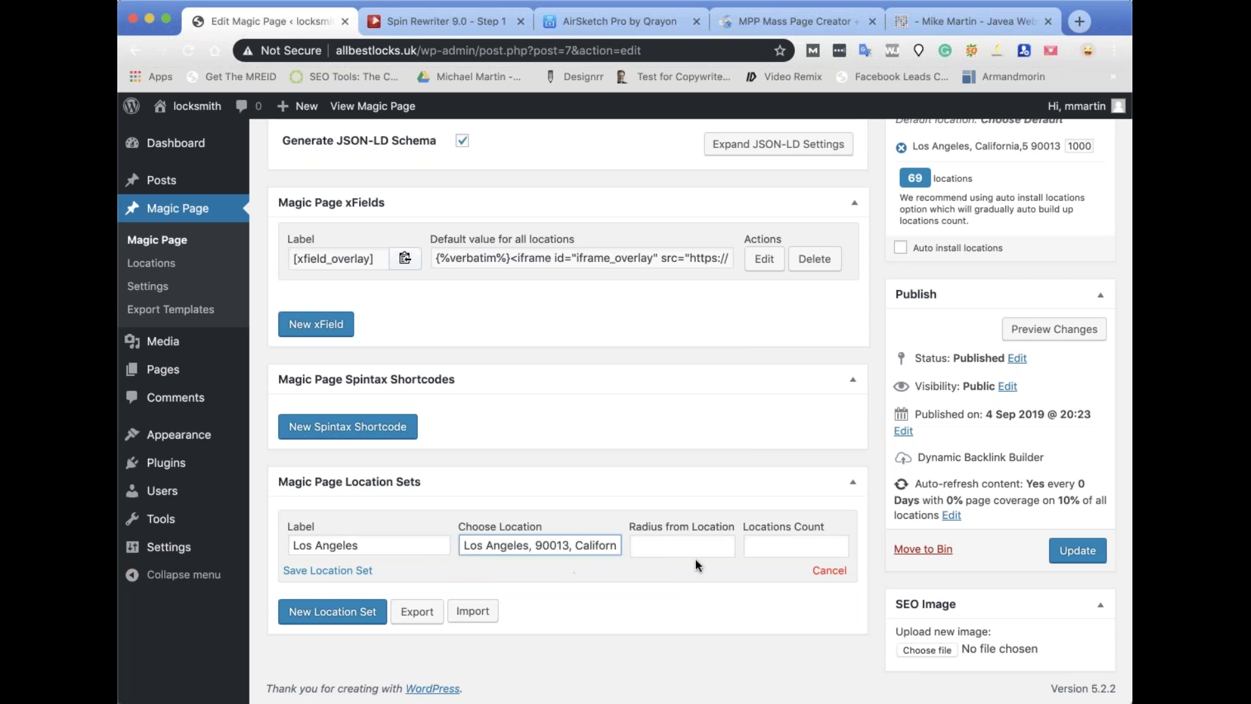
Set the radius to 20 and locations count to 20, then save the location set.
click(659, 545)
text(20)
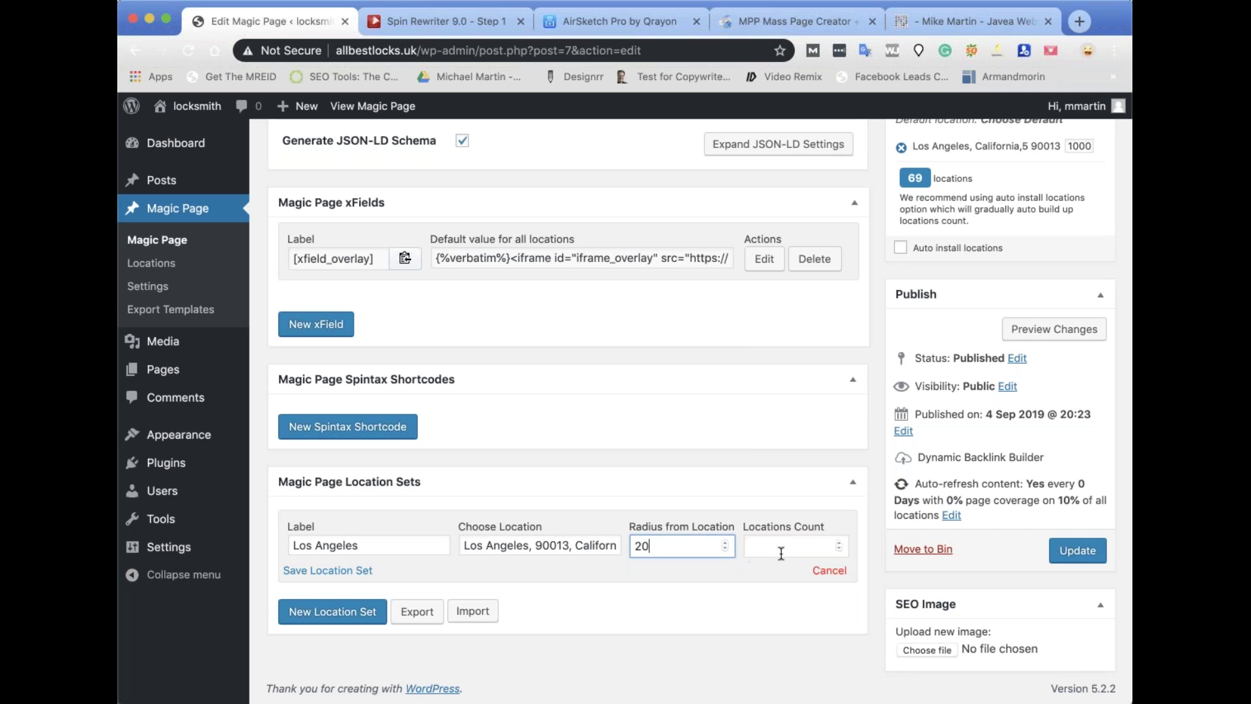
click(778, 552)
text(20)
click(732, 568)
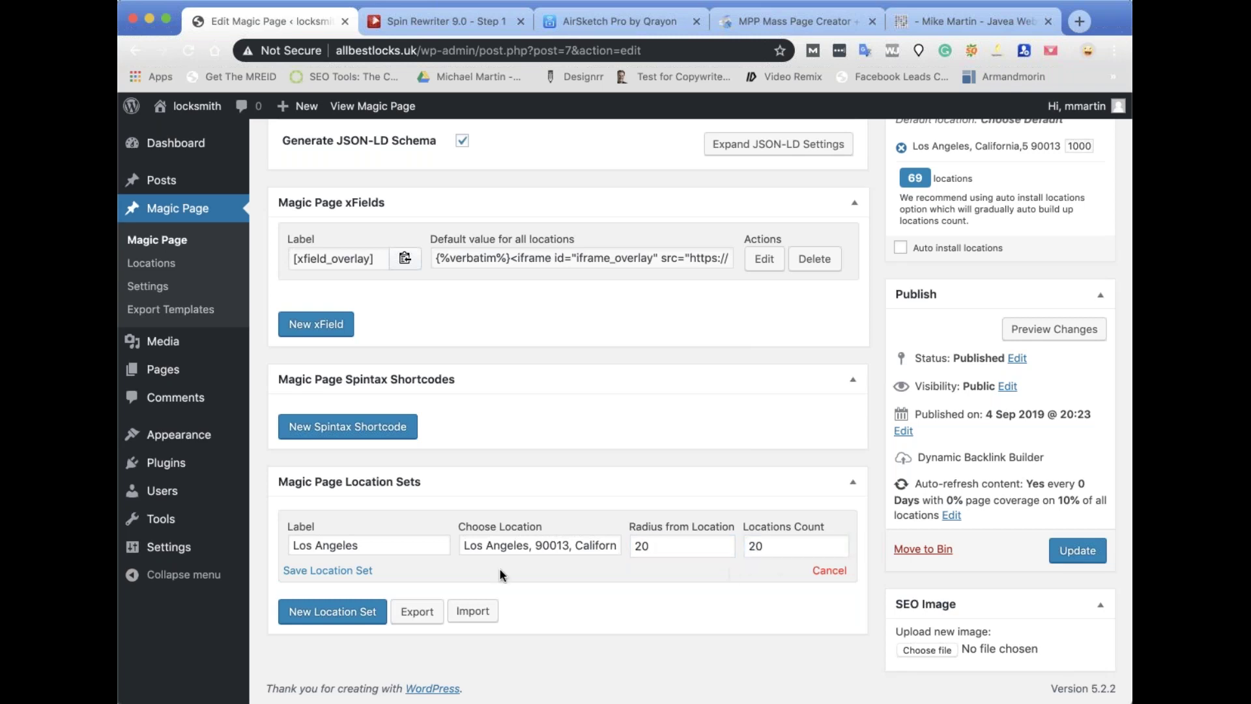
click(314, 572)
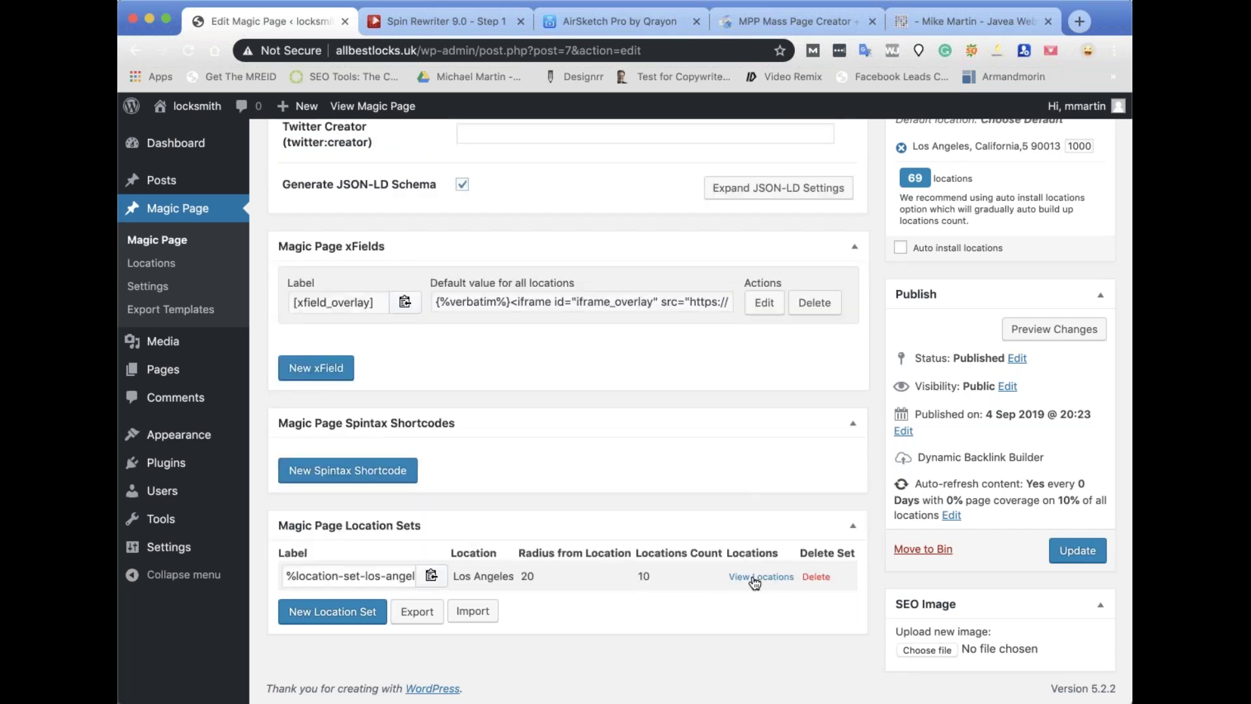
Add a custom location %location-set-los-angeles% to the overlay xField using the copied set label.
click(431, 575)
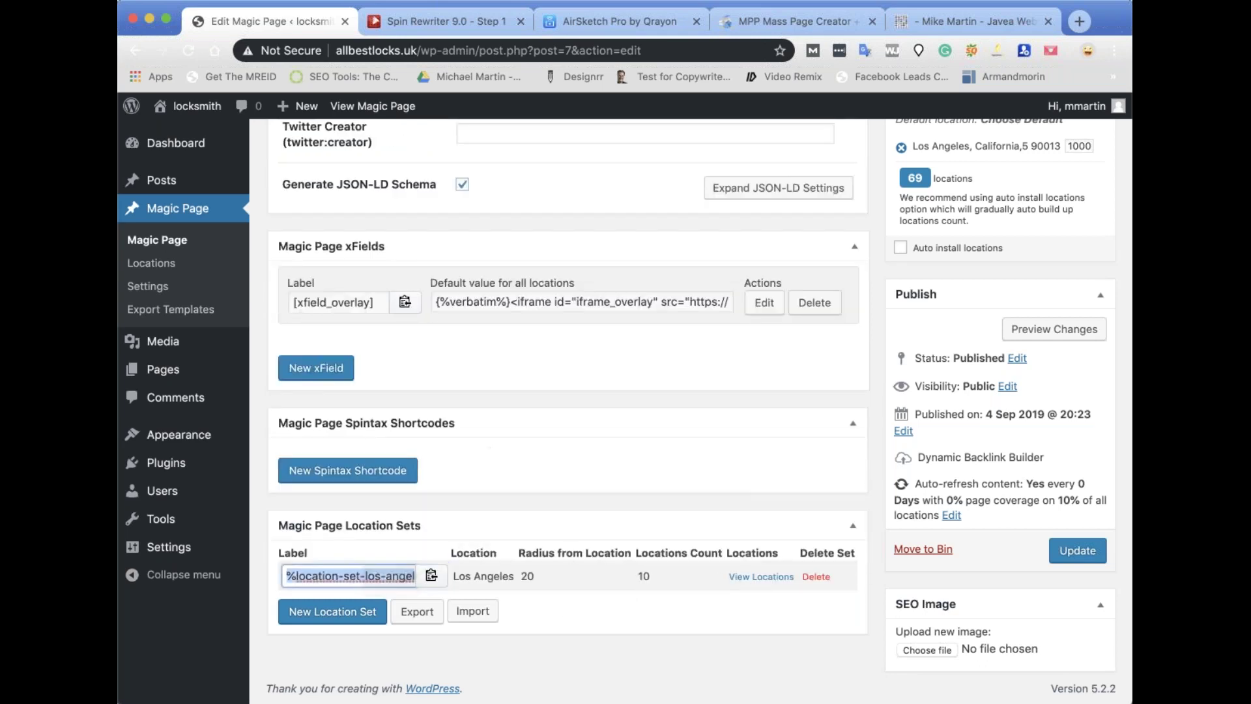
scroll(763, 306, down, 2)
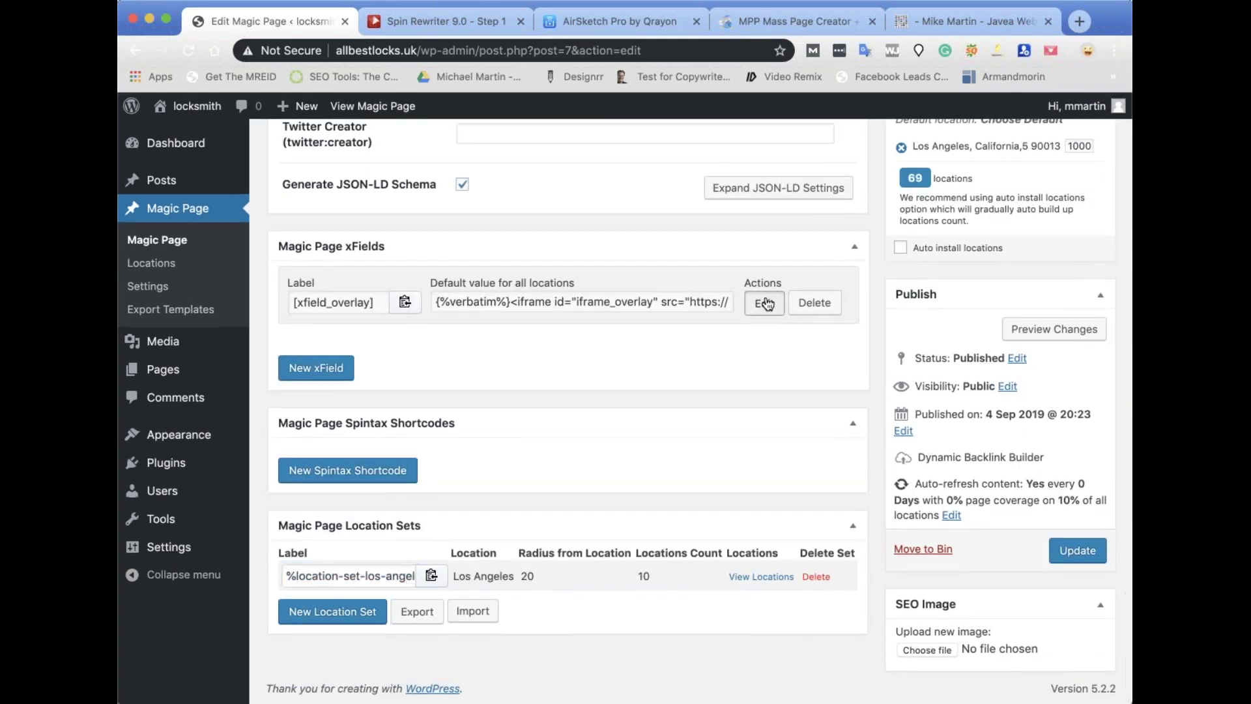
click(765, 302)
click(353, 327)
click(337, 351)
key(super+v)
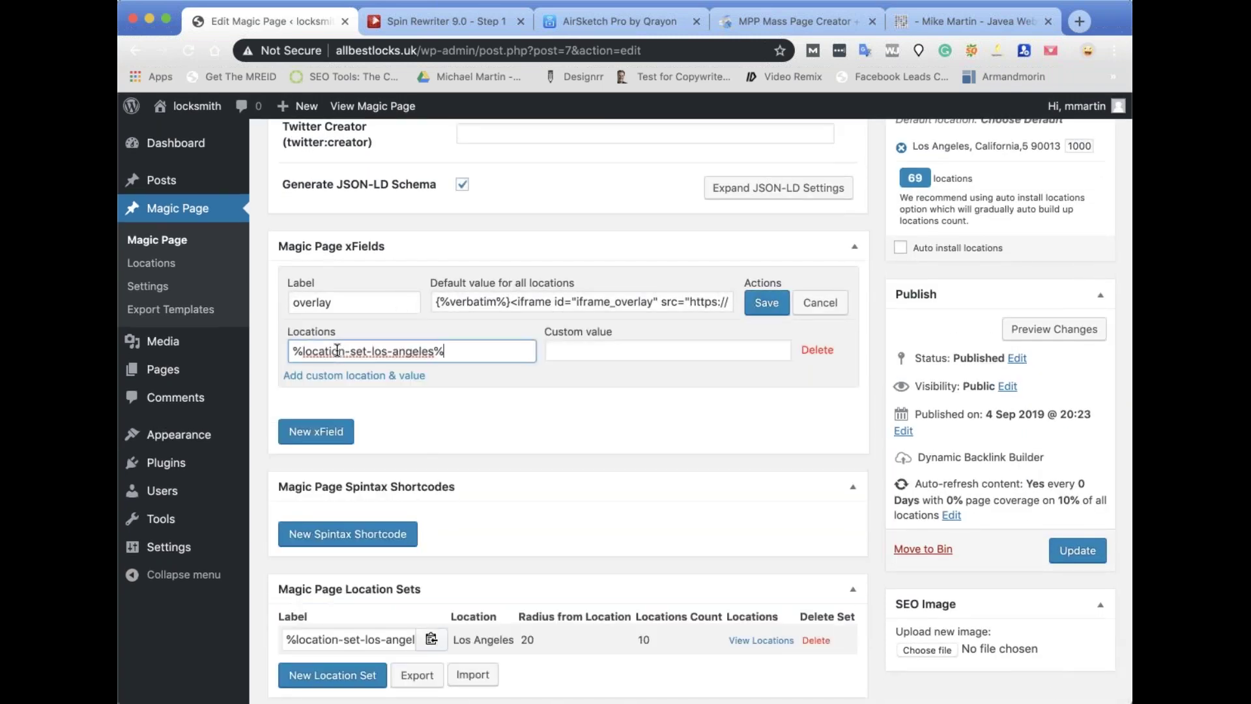
Generate overlay code for the magicpageplugin.com homepage and copy all of it.
click(823, 28)
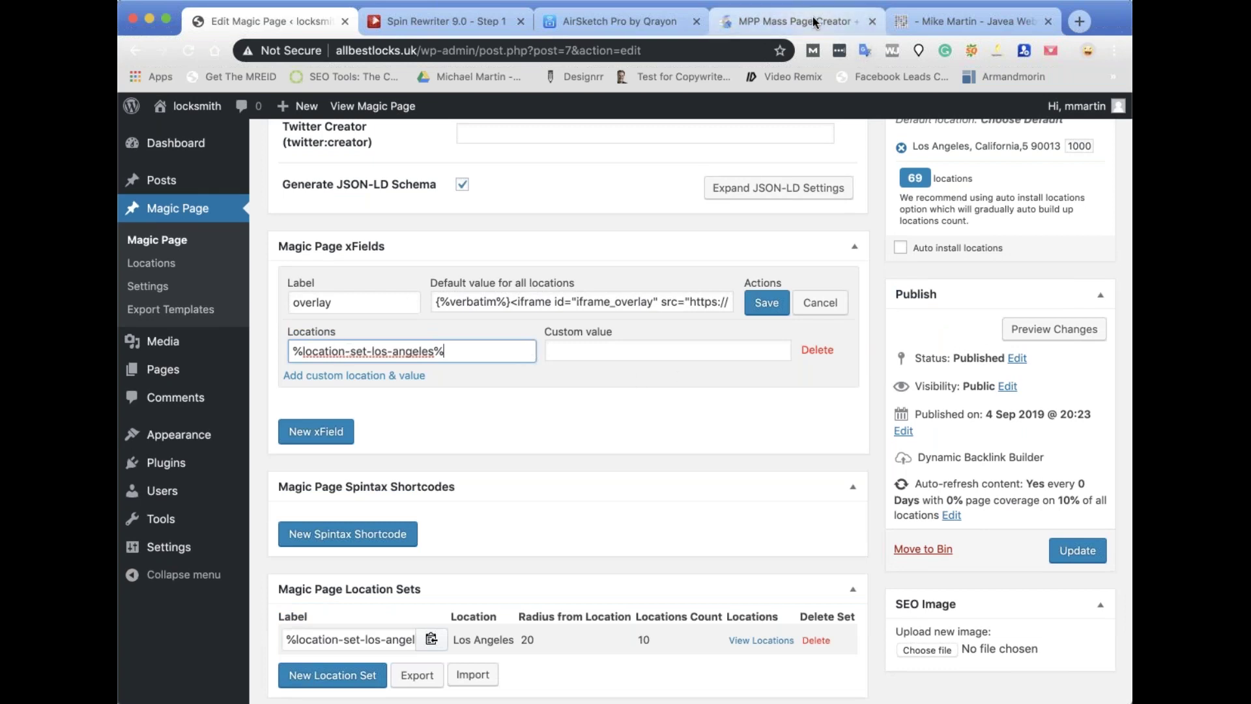
click(302, 32)
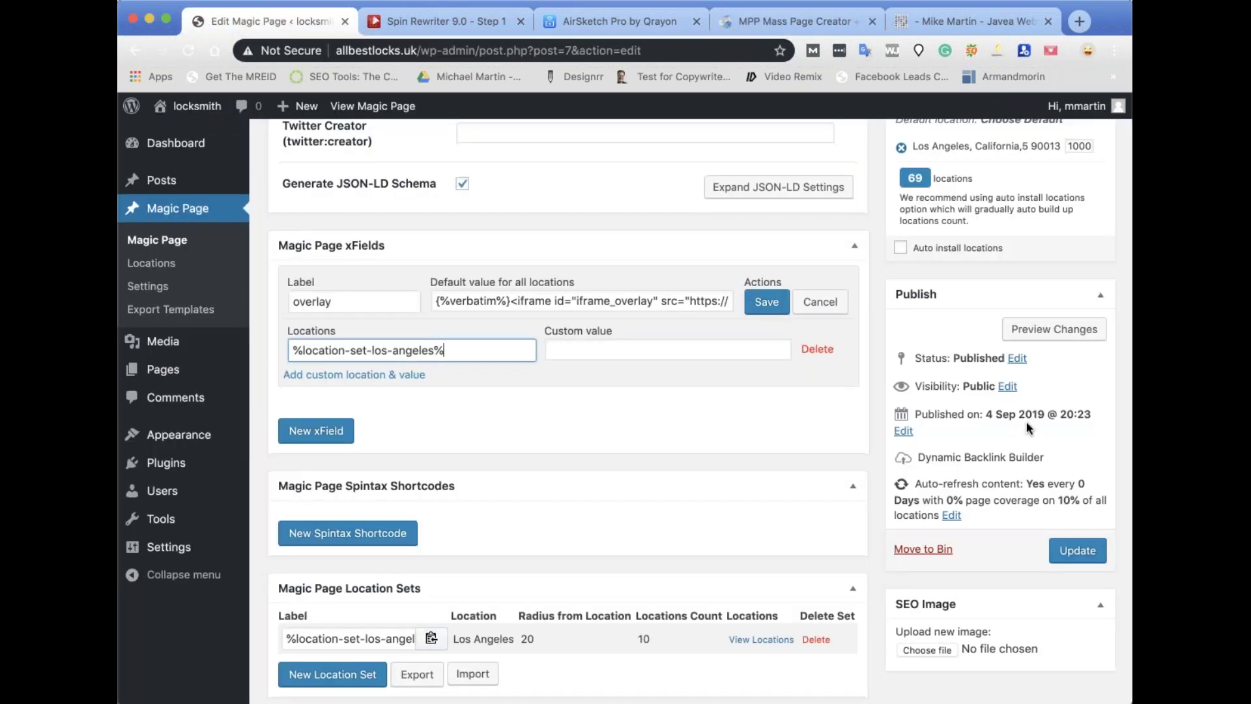
scroll(1029, 429, down, 2)
scroll(1029, 433, up, 1)
scroll(1030, 440, down, 1)
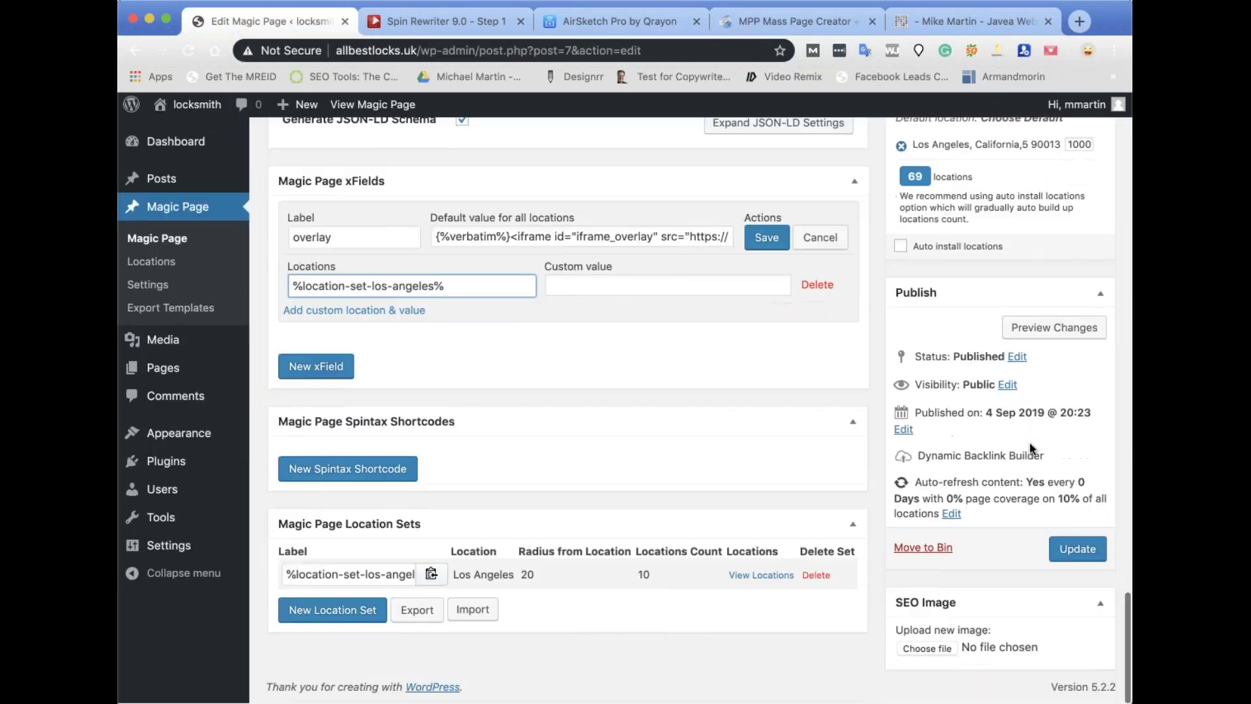
scroll(1031, 448, up, 10)
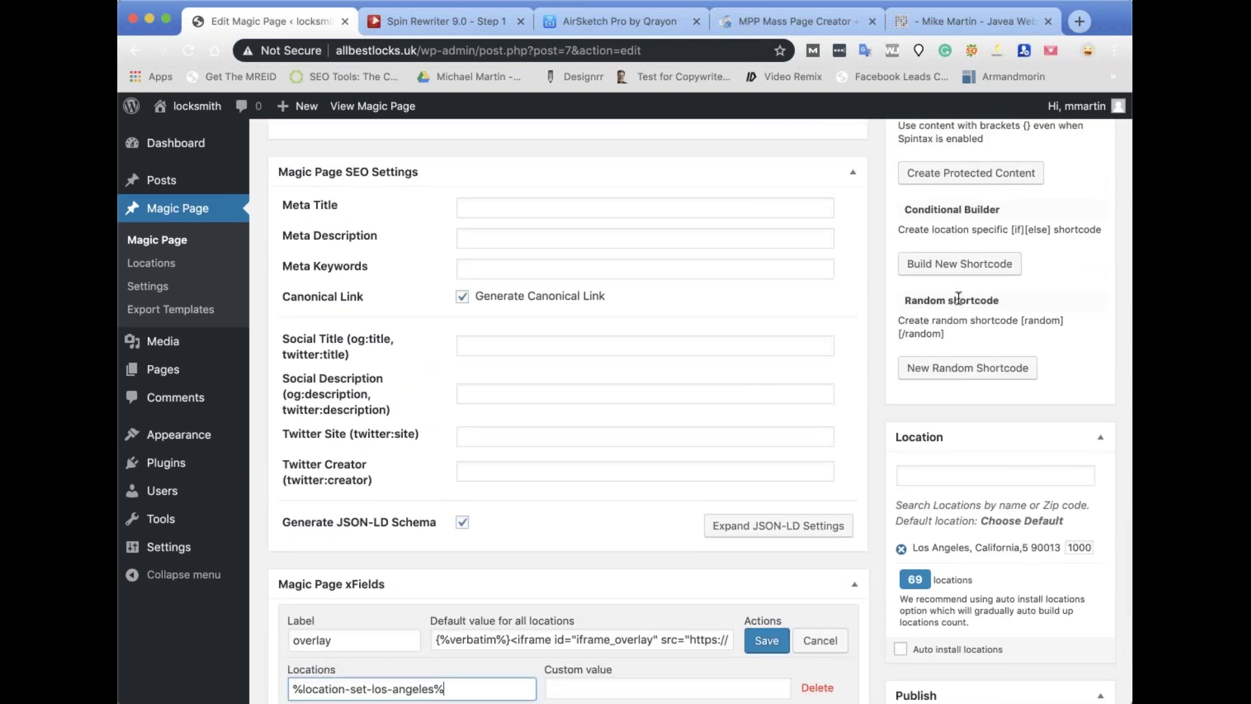
scroll(1002, 279, up, 3)
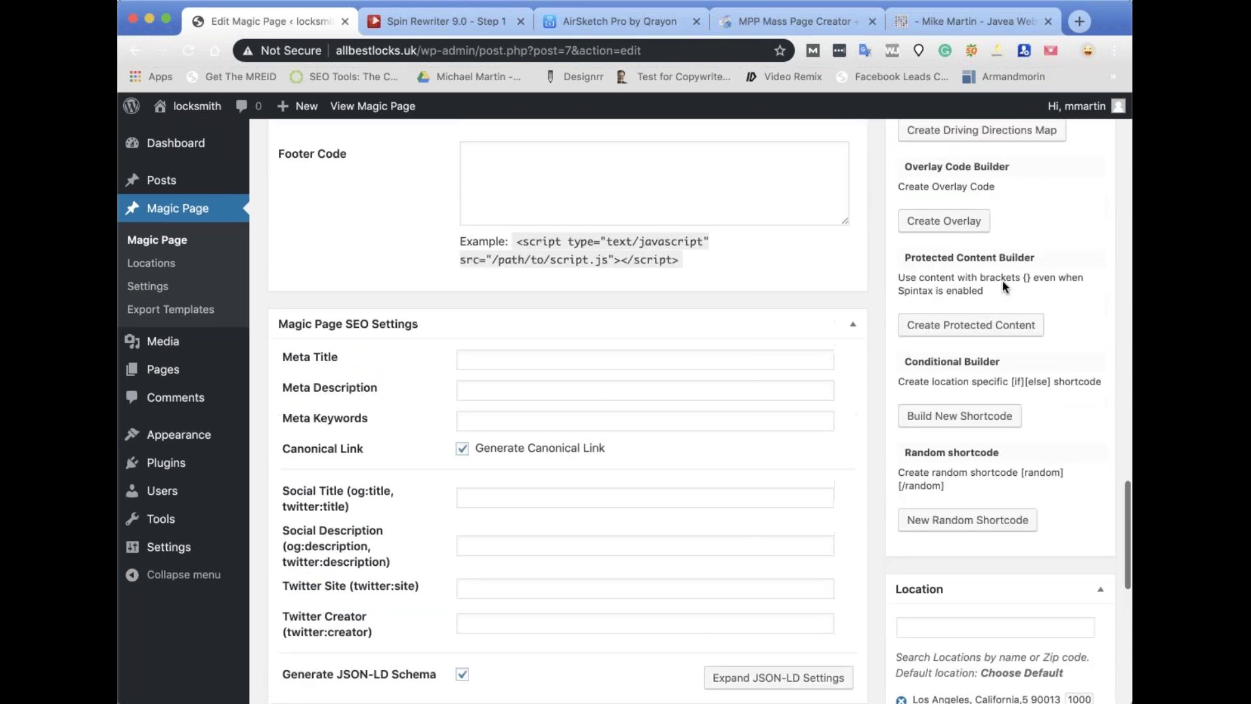
click(943, 236)
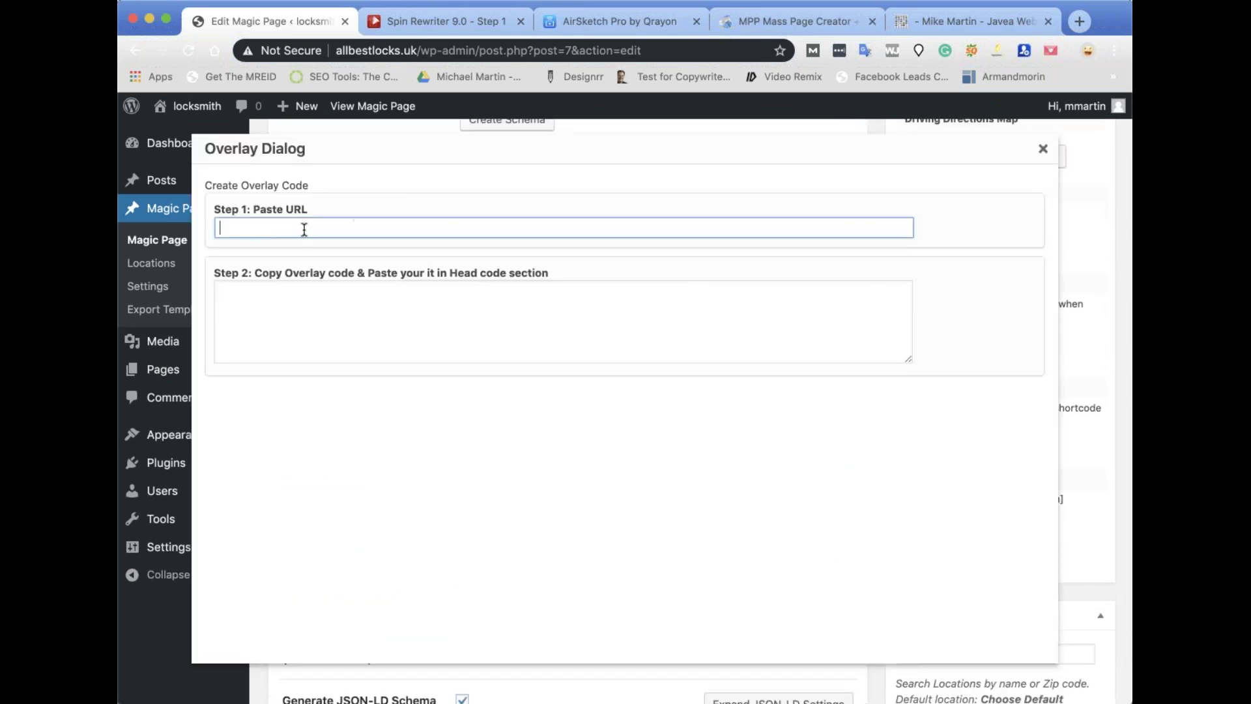
key(super+v)
double_click(396, 304)
key(super+a)
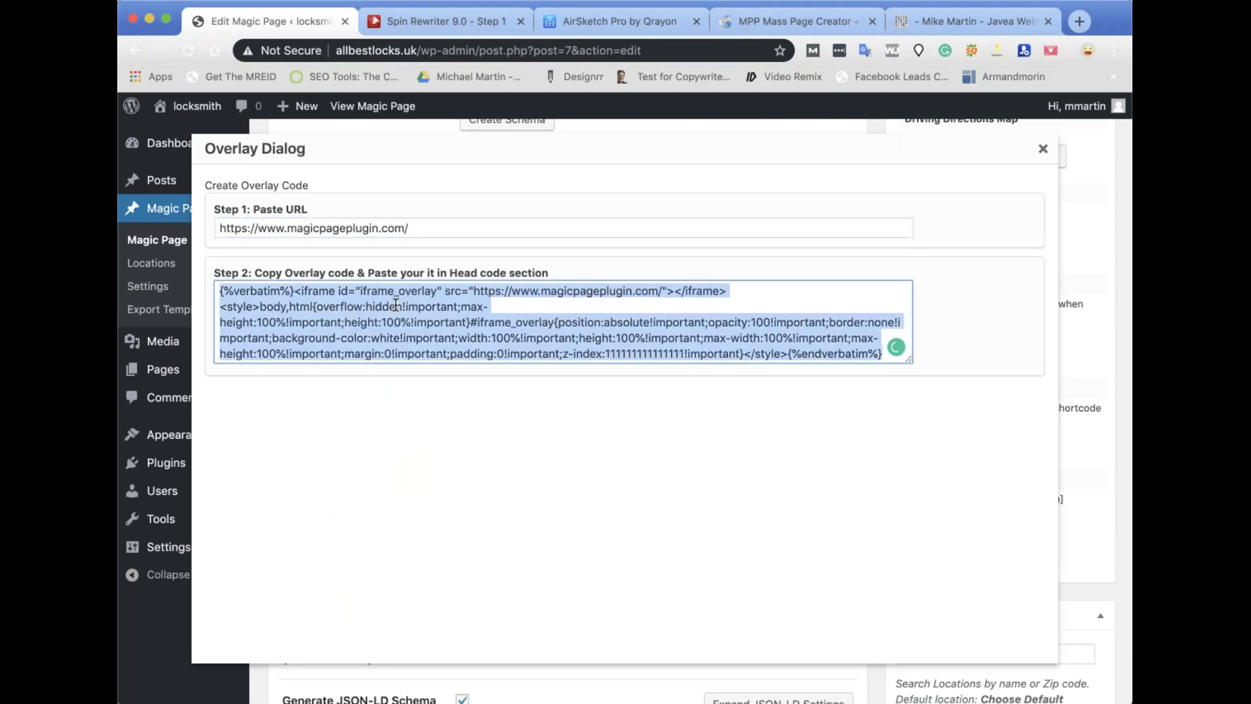
click(1043, 149)
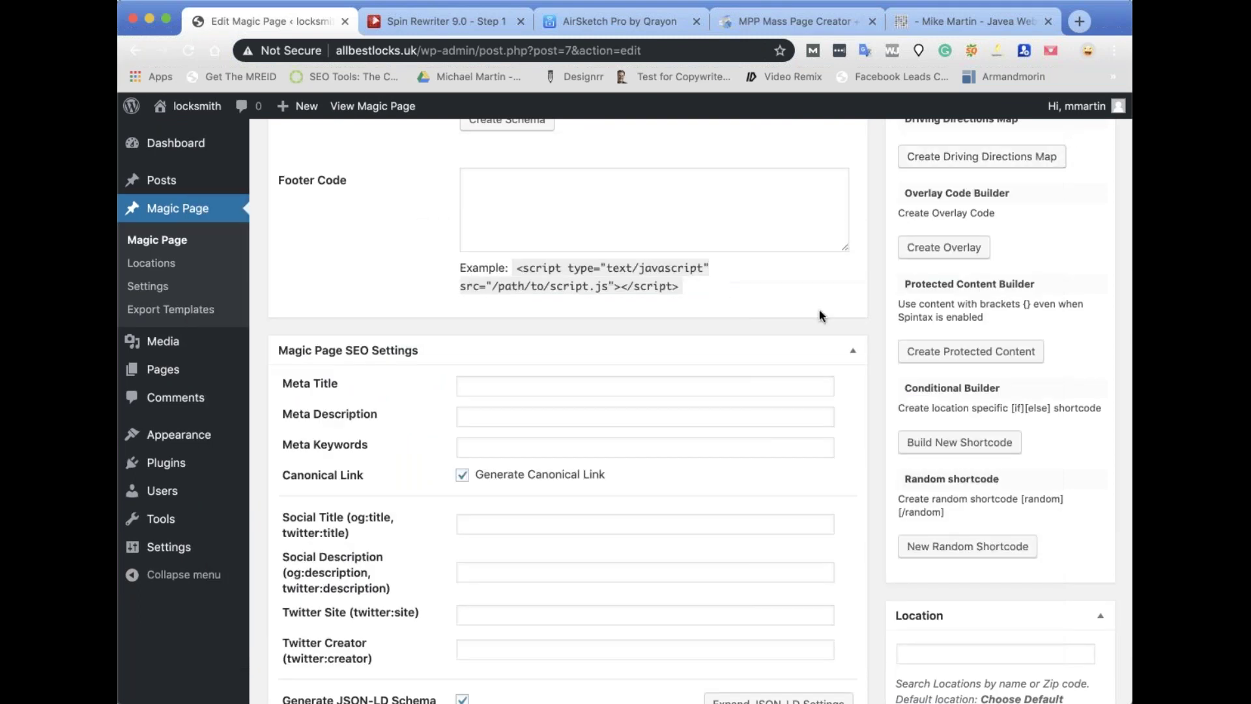
Paste the magicpageplugin.com overlay code as the Los Angeles custom value and save the xField.
scroll(598, 449, down, 1)
click(599, 449)
key(super+v)
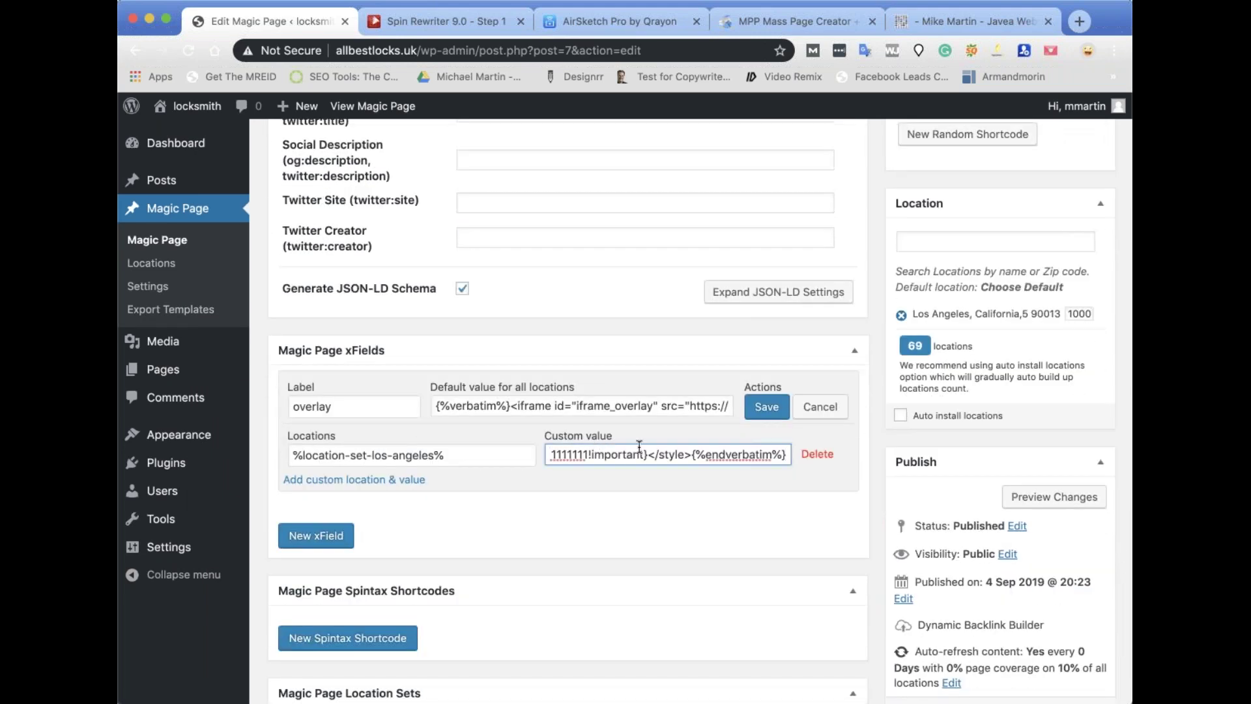
click(767, 409)
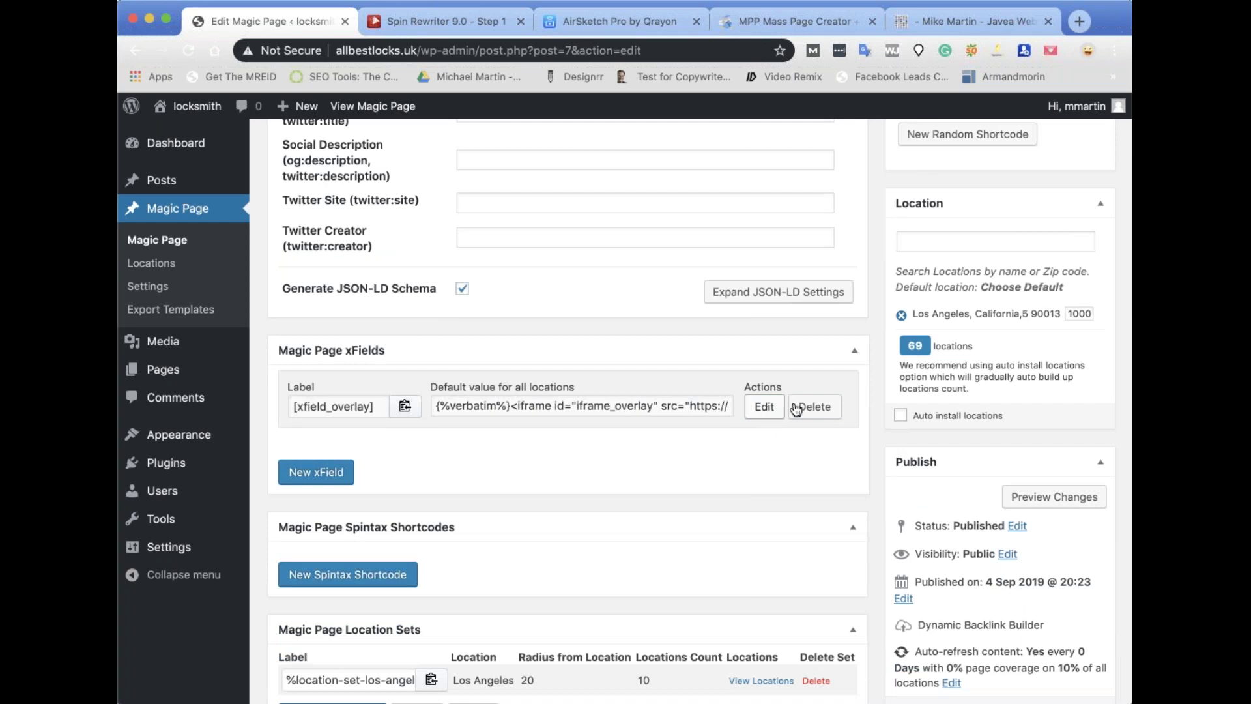
scroll(1075, 567, down, 4)
Update the template, review the Los Angeles set's locations, then reopen the overlay xField for editing.
click(1076, 567)
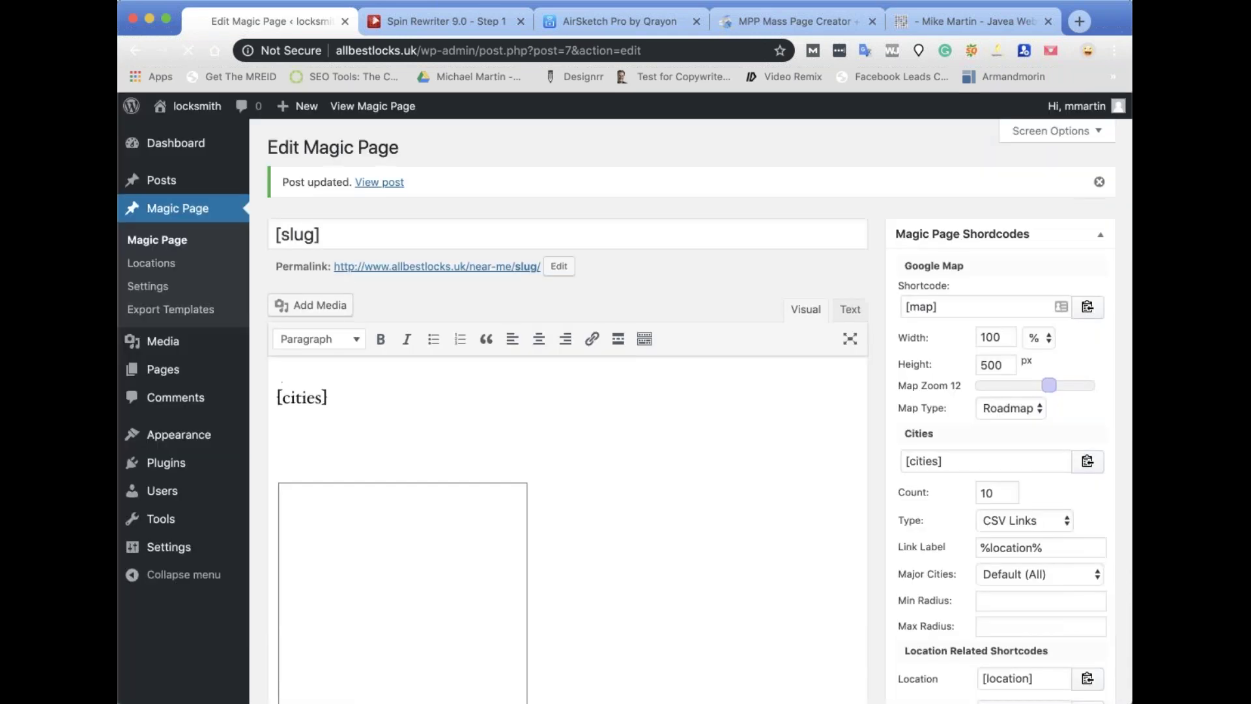
scroll(937, 481, down, 20)
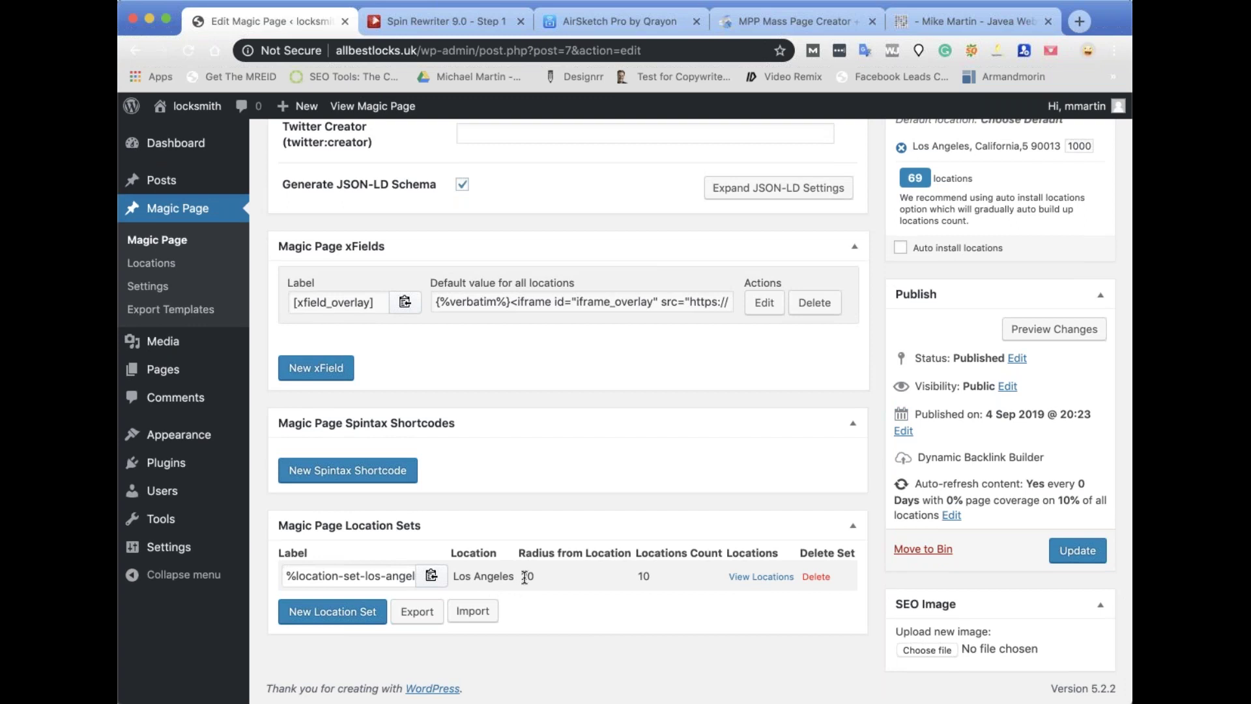
click(762, 578)
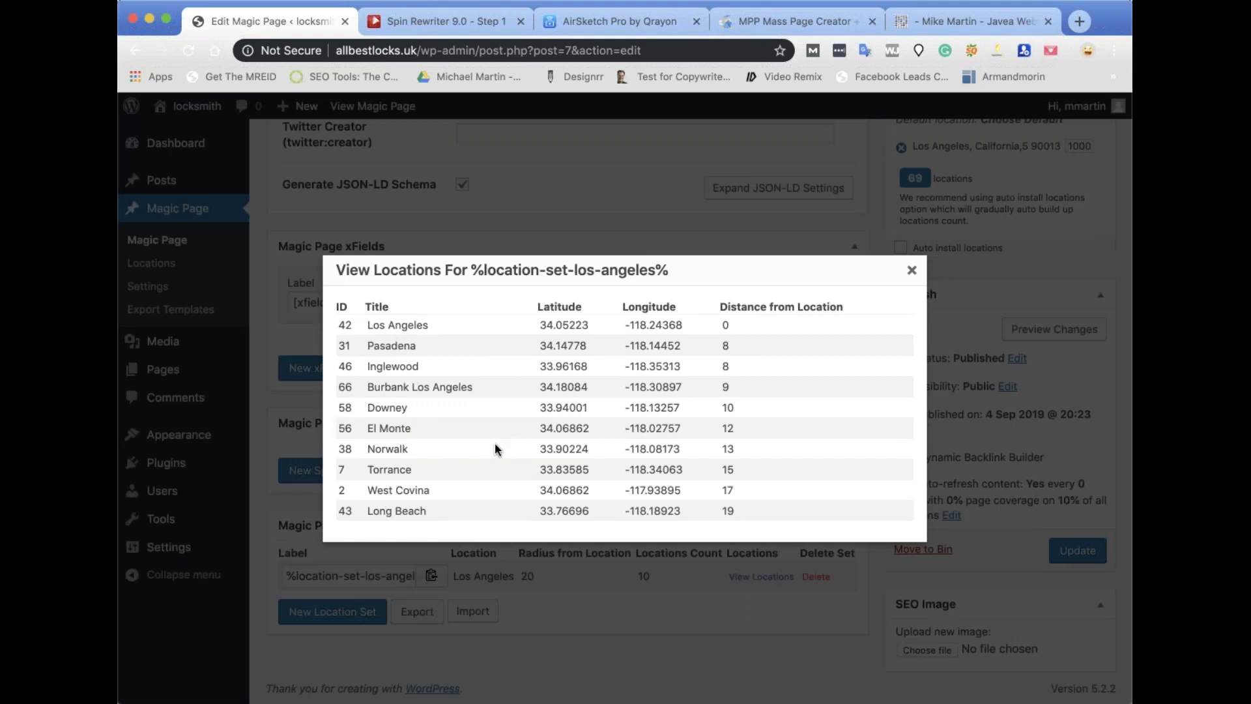
click(913, 272)
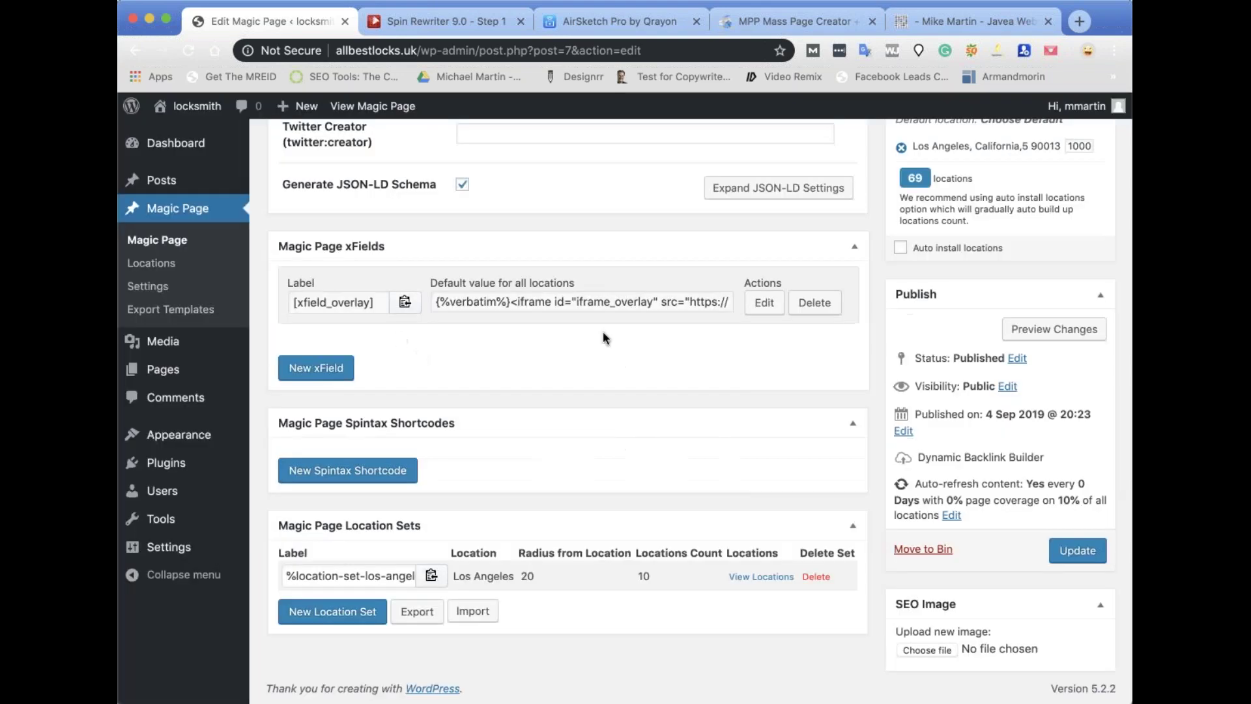
click(760, 315)
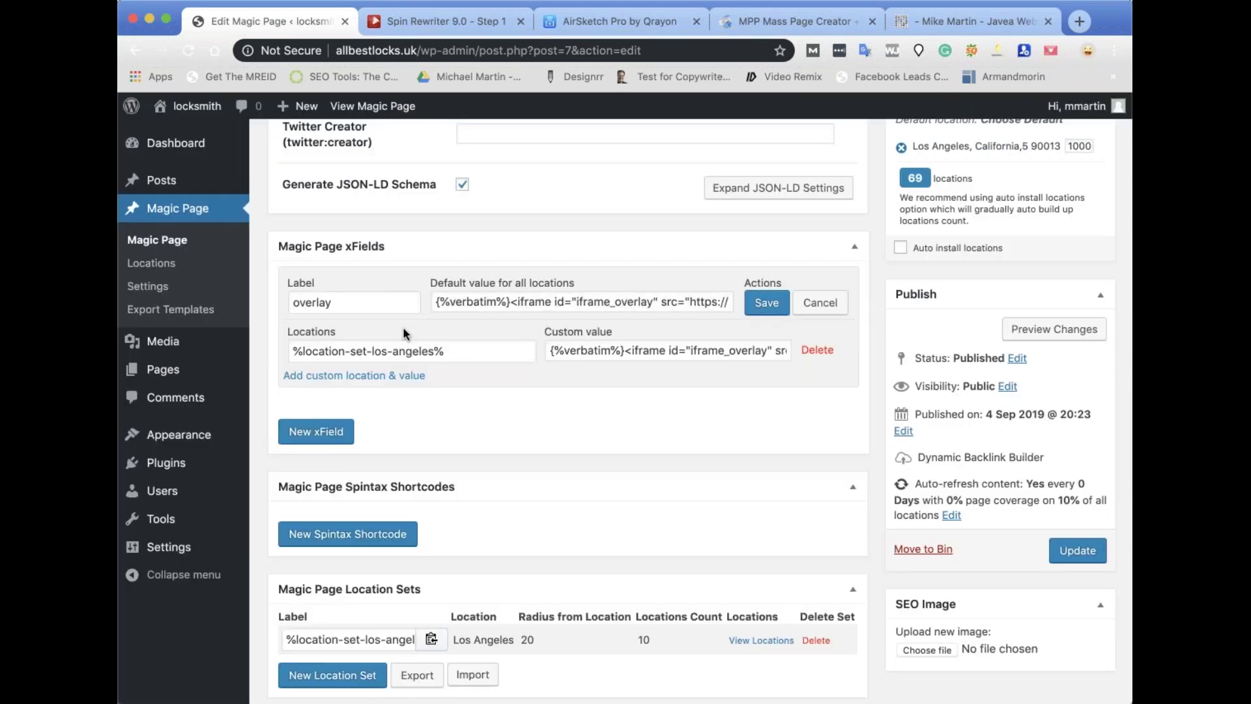
scroll(404, 333, up, 7)
Open the generated page and replace the URL slug with san-francisco to load that version.
click(395, 108)
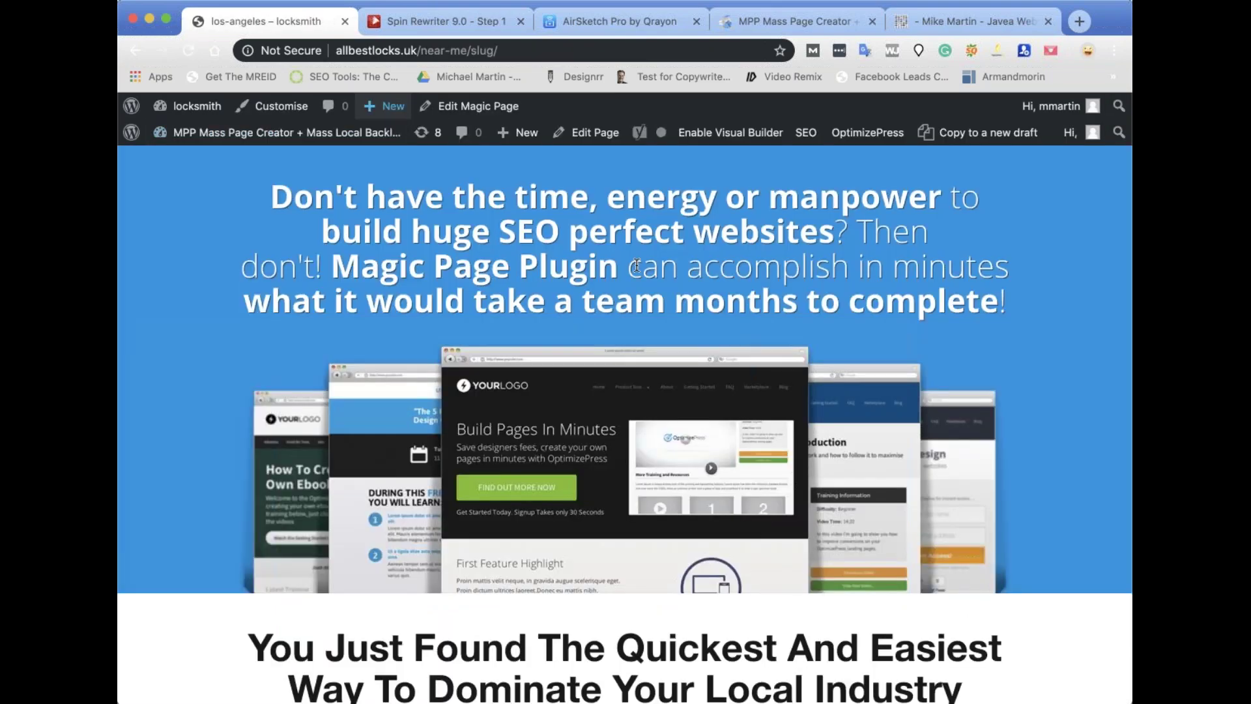
scroll(683, 300, down, 10)
scroll(683, 300, down, 15)
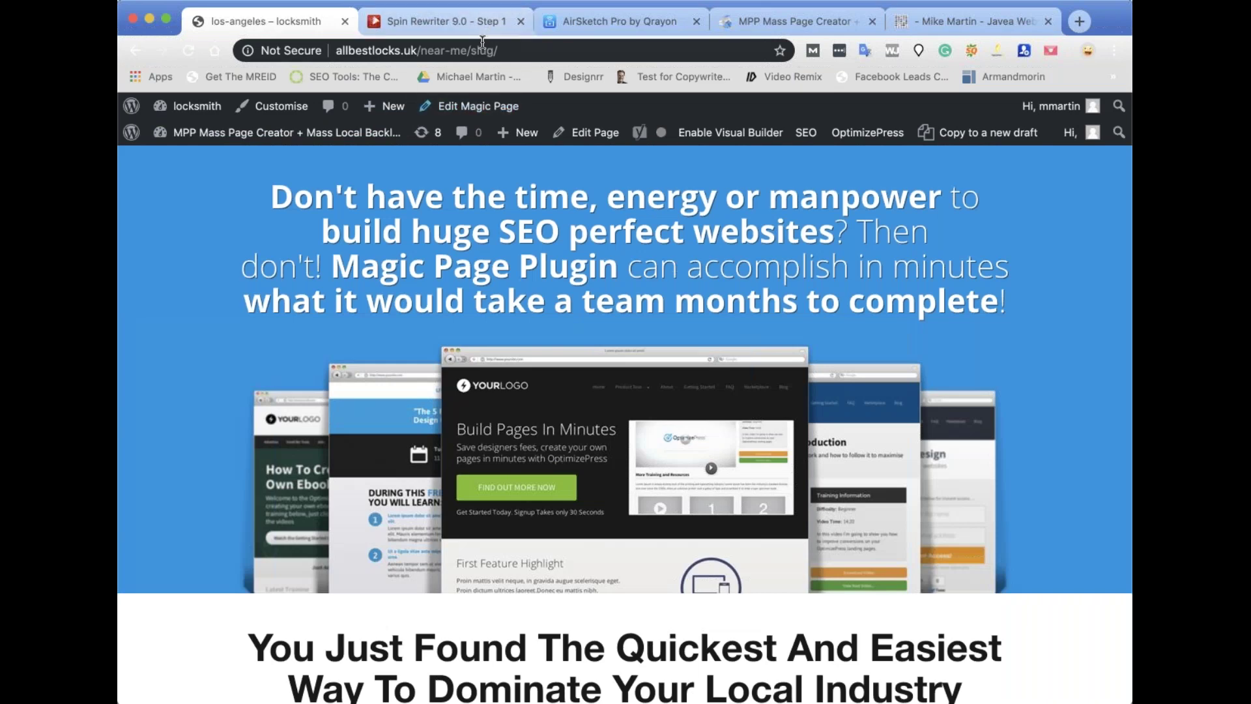
double_click(513, 50)
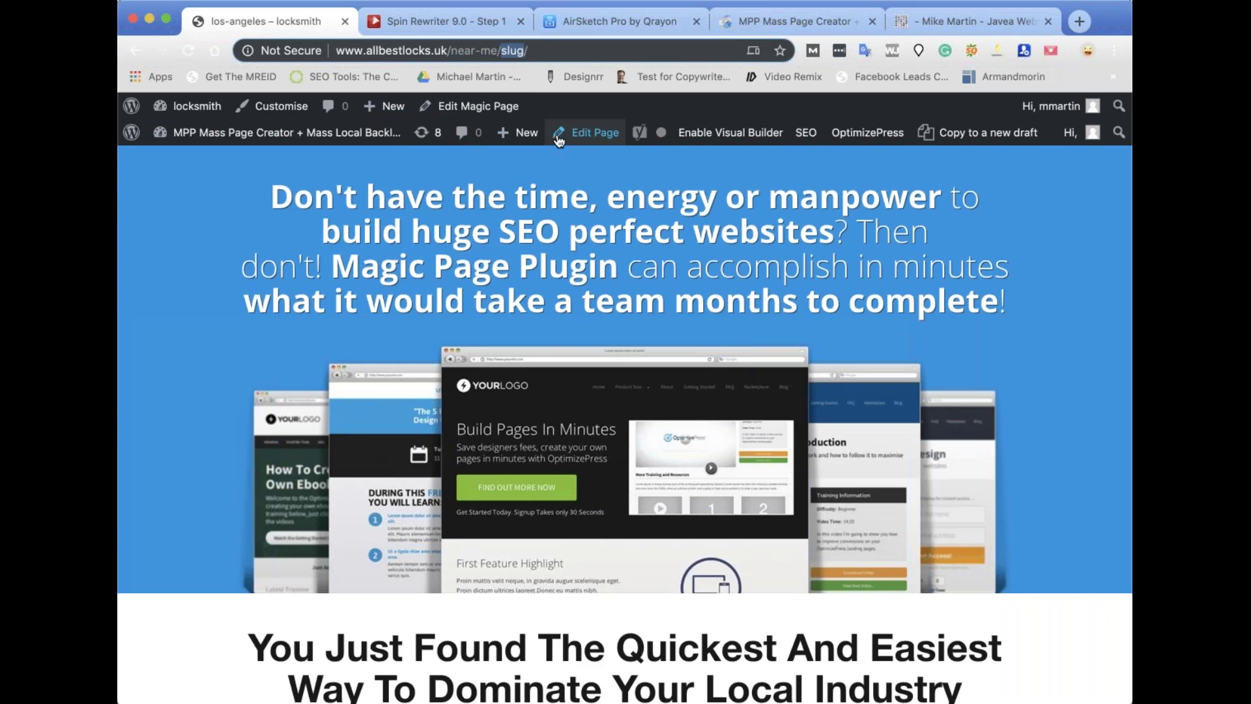
mouse_move(637, 131)
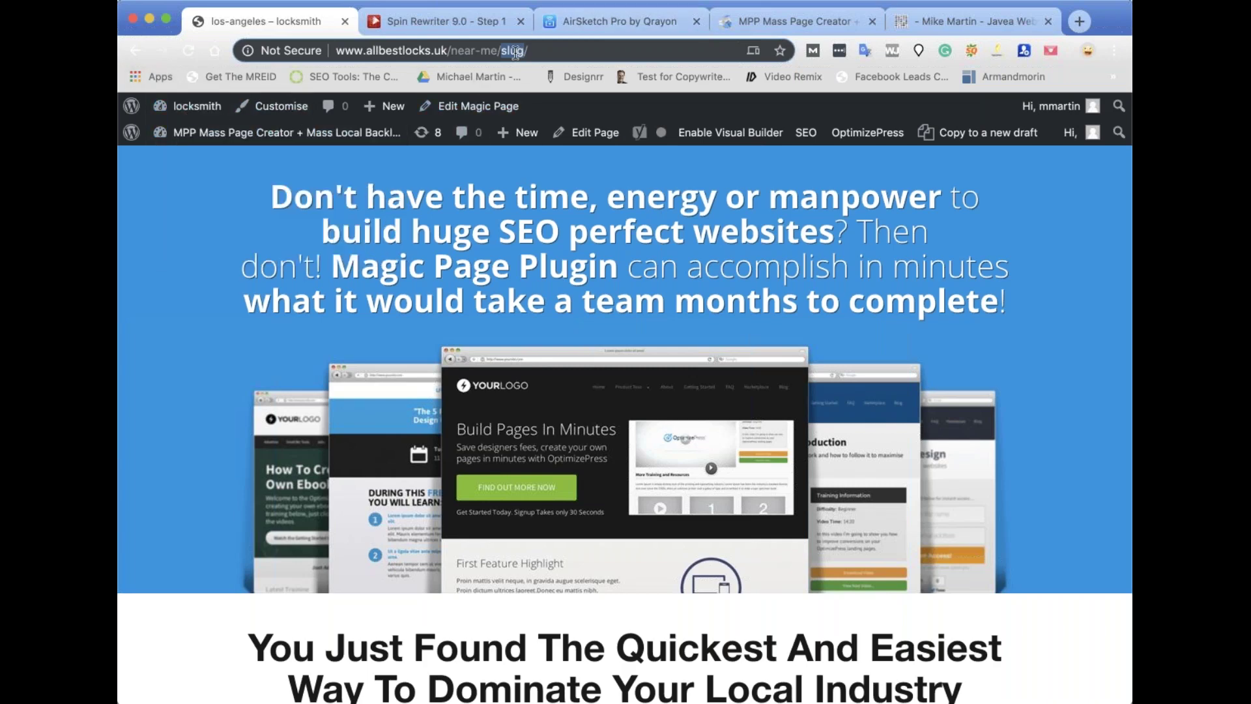
text(san-fr)
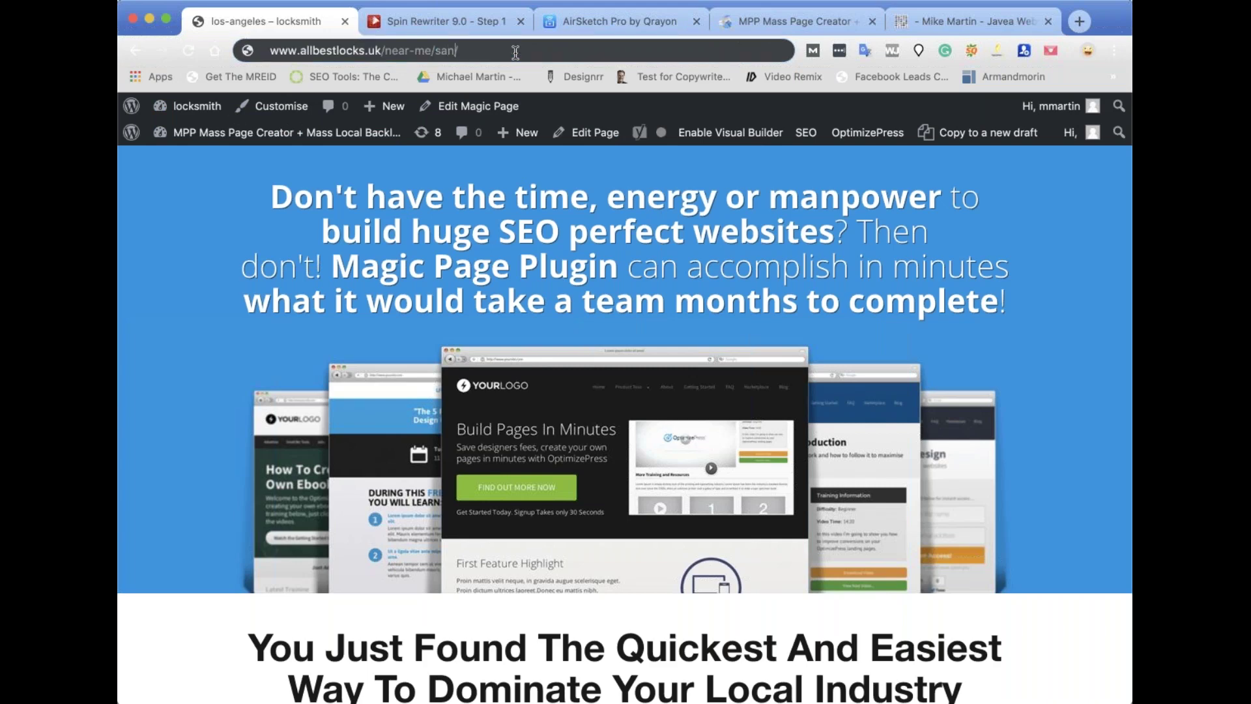
text(ancisco)
key(Return)
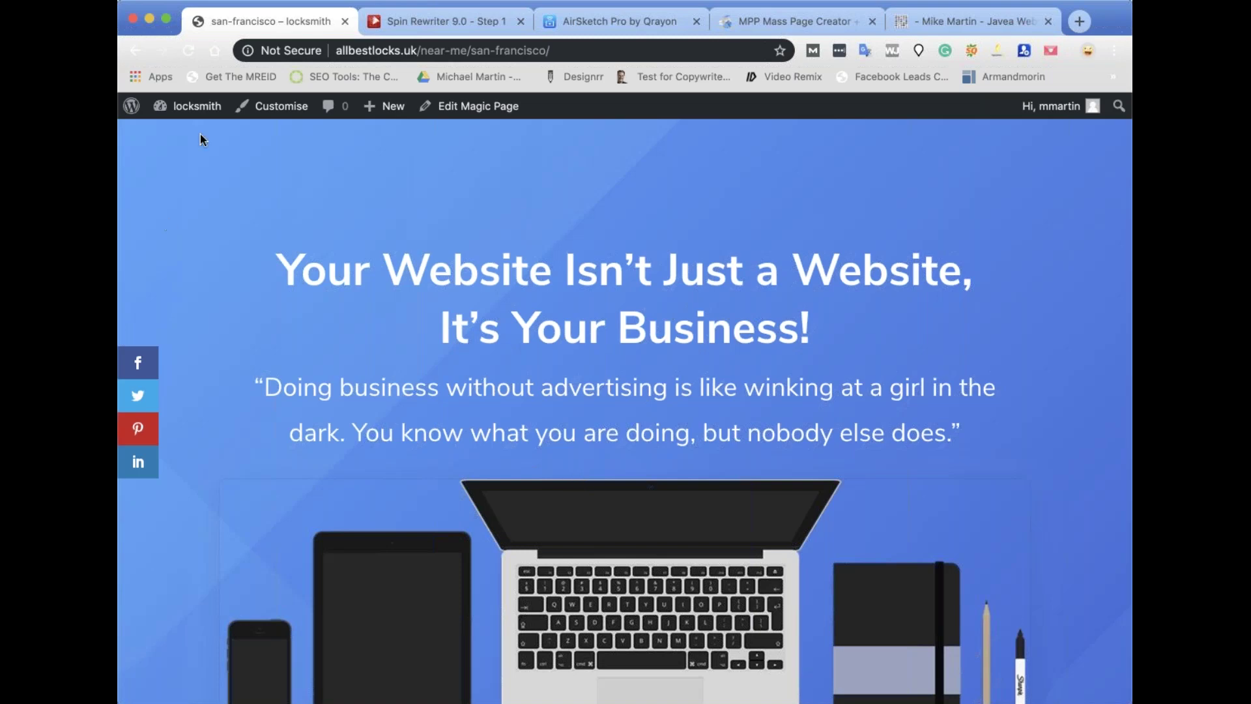
Return to the template editor and reopen the overlay xField for editing.
click(502, 107)
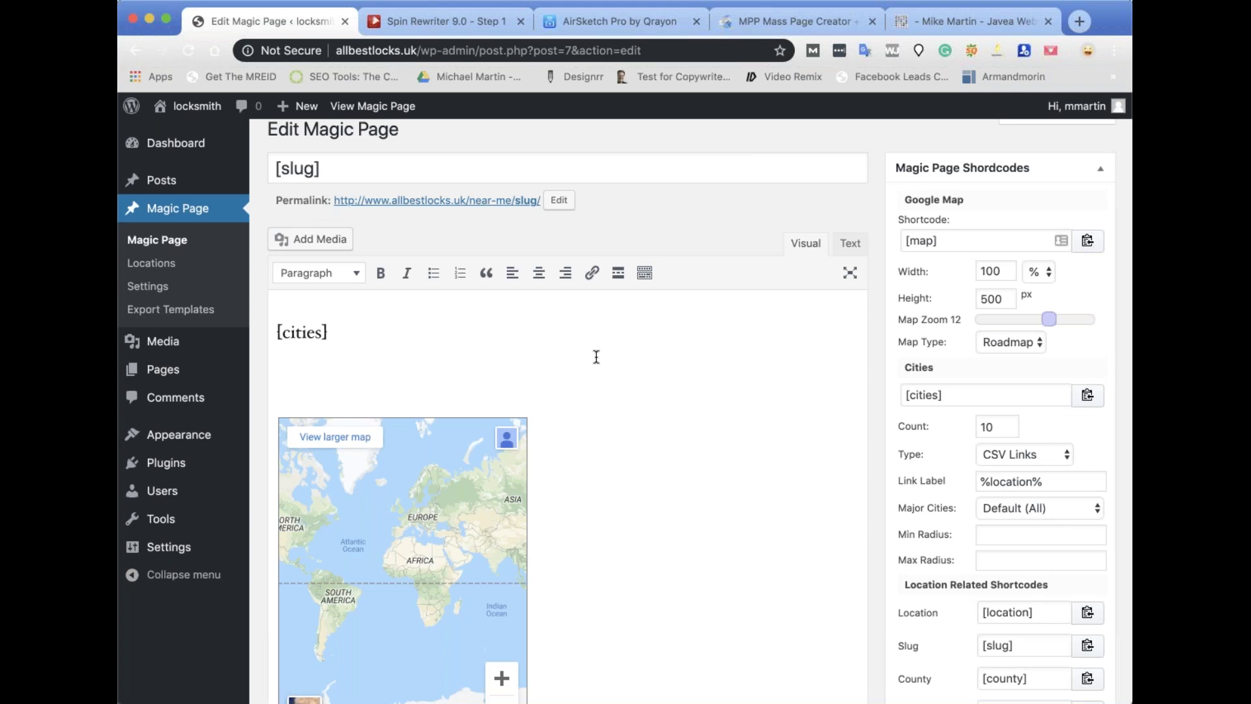
scroll(782, 481, down, 8)
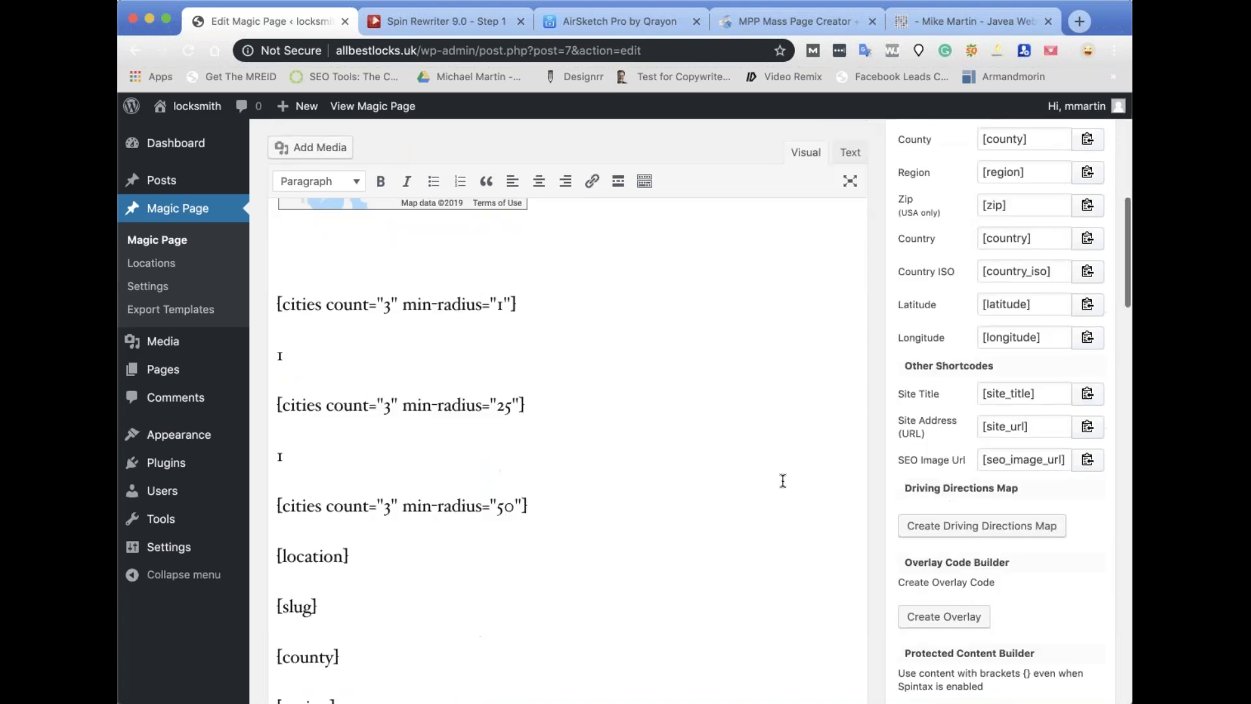
scroll(782, 480, down, 15)
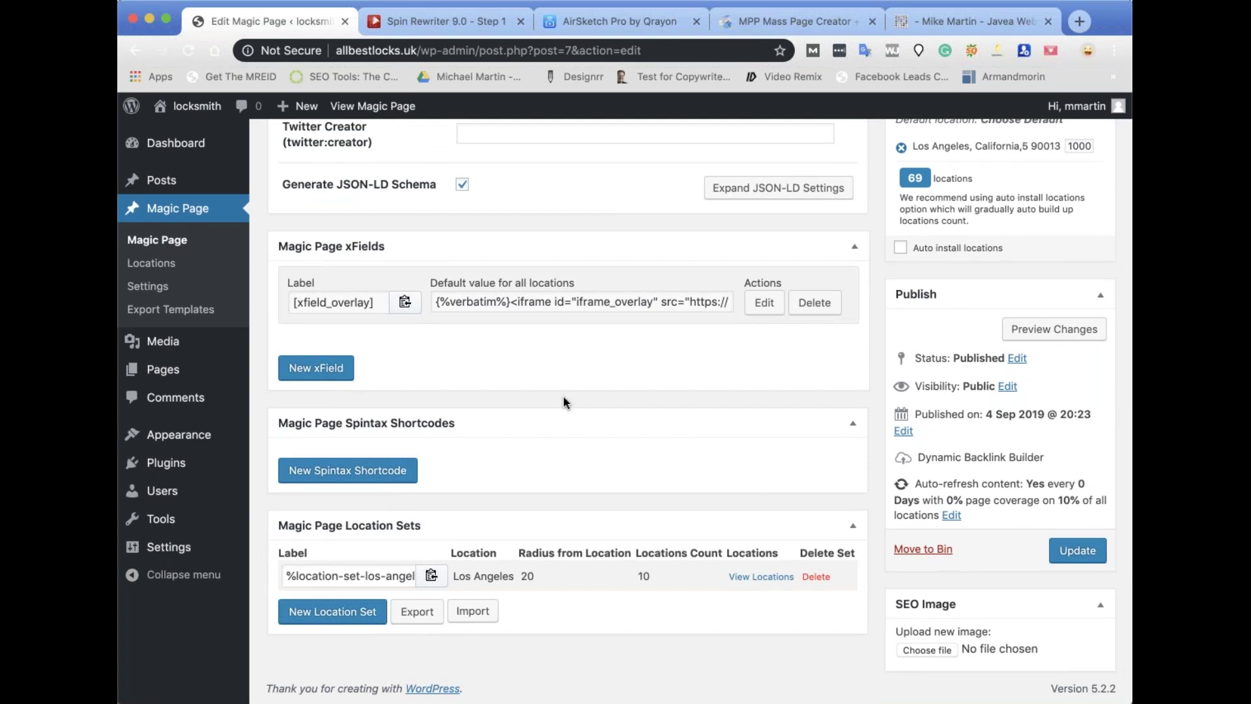
click(778, 313)
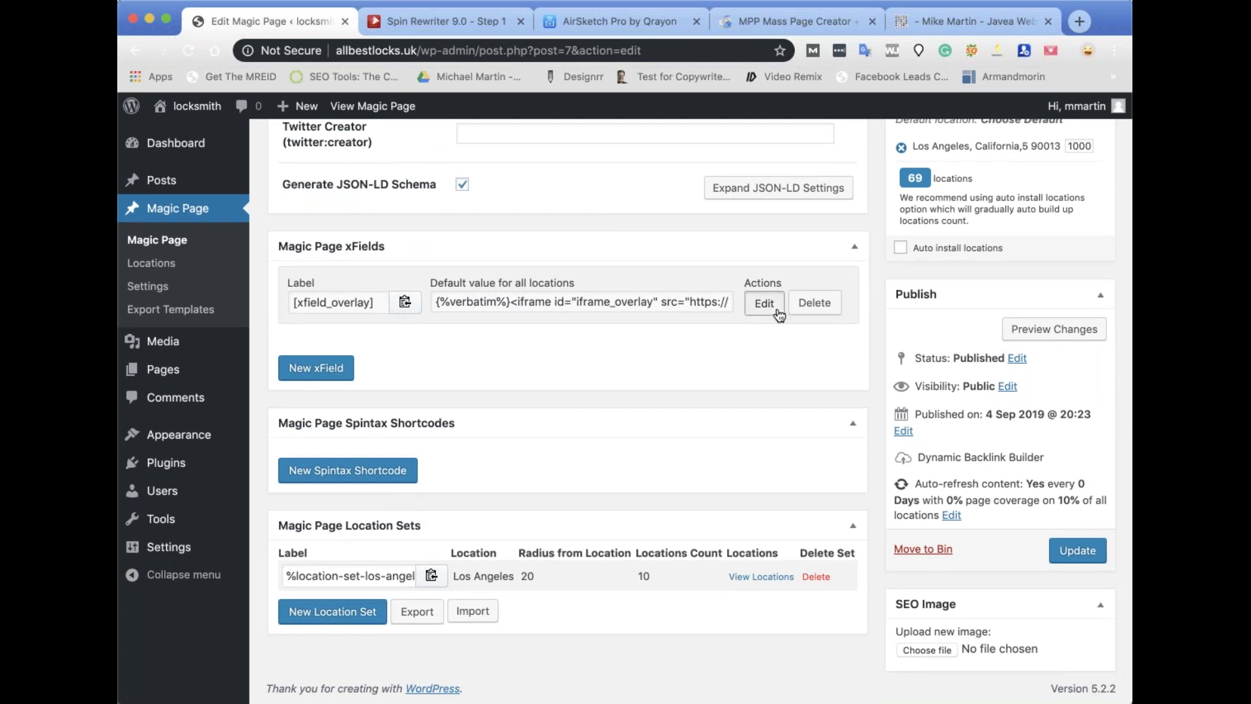
scroll(492, 476, down, 2)
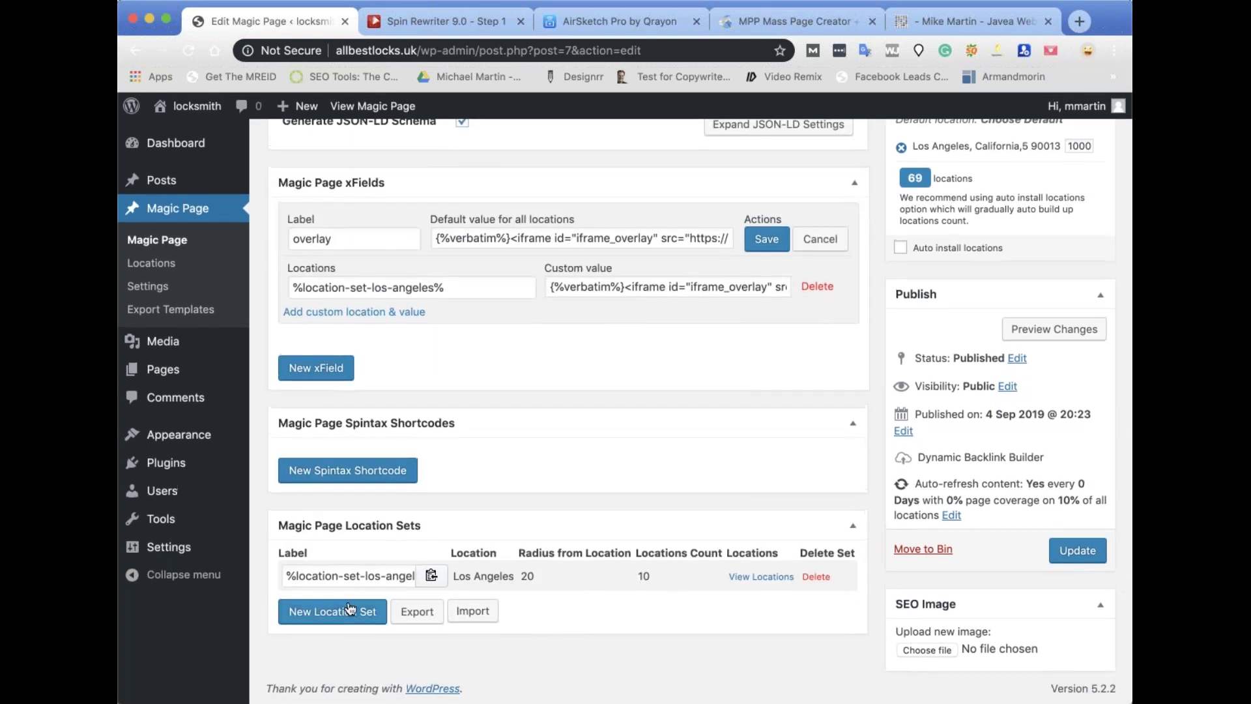
Check the other website's tab, then start a new location set and select its Label field.
click(975, 22)
scroll(626, 391, down, 10)
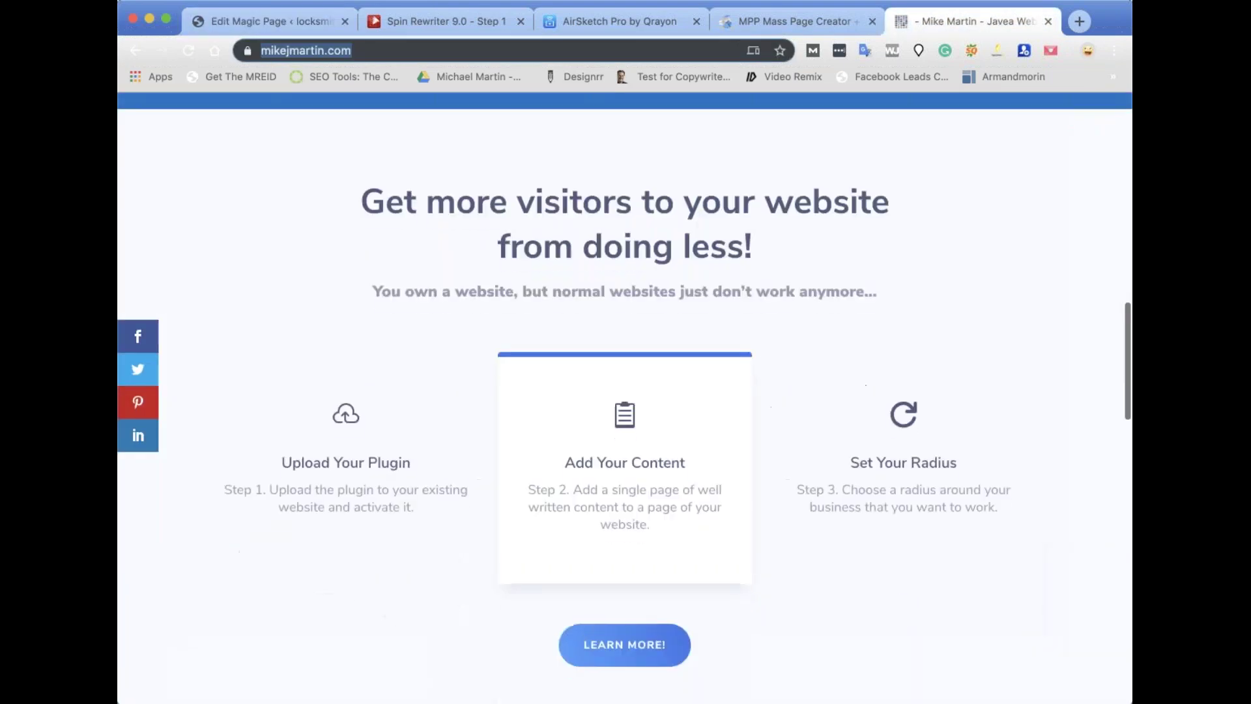
scroll(626, 391, up, 10)
click(257, 15)
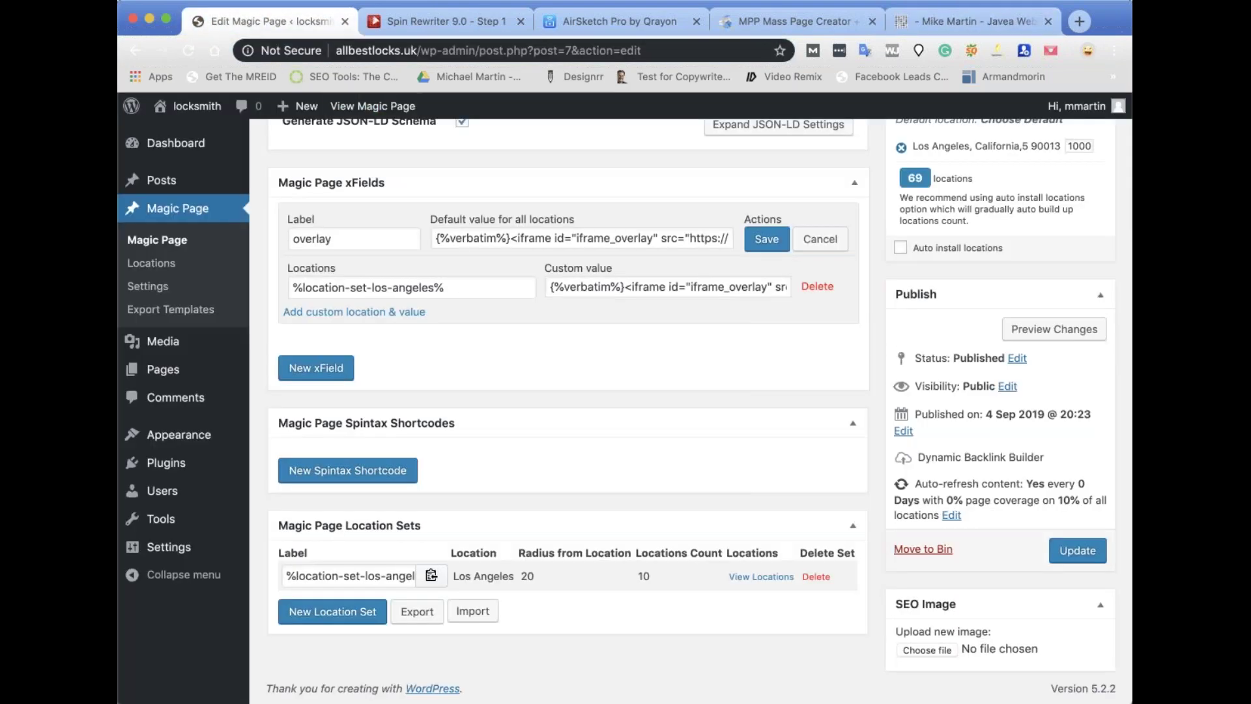
click(374, 612)
click(333, 634)
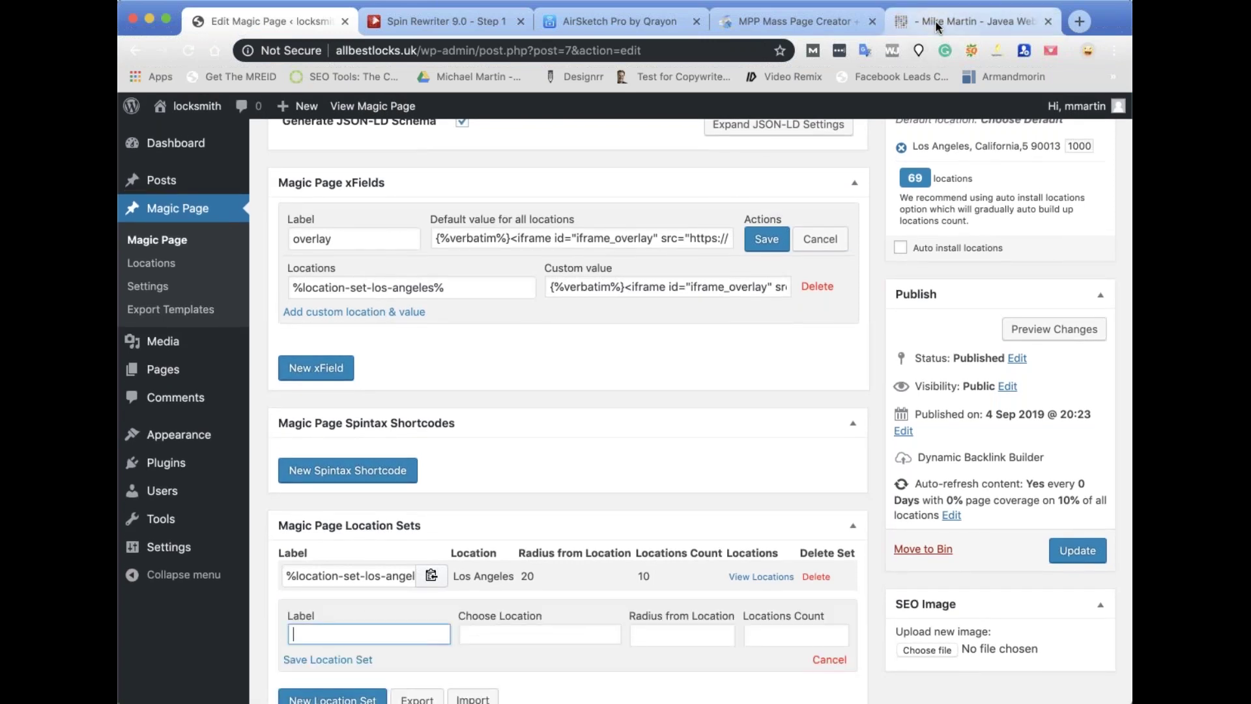
Back in the Magic Page editor, choose San Francisco, 94199 as the new set's location.
click(799, 22)
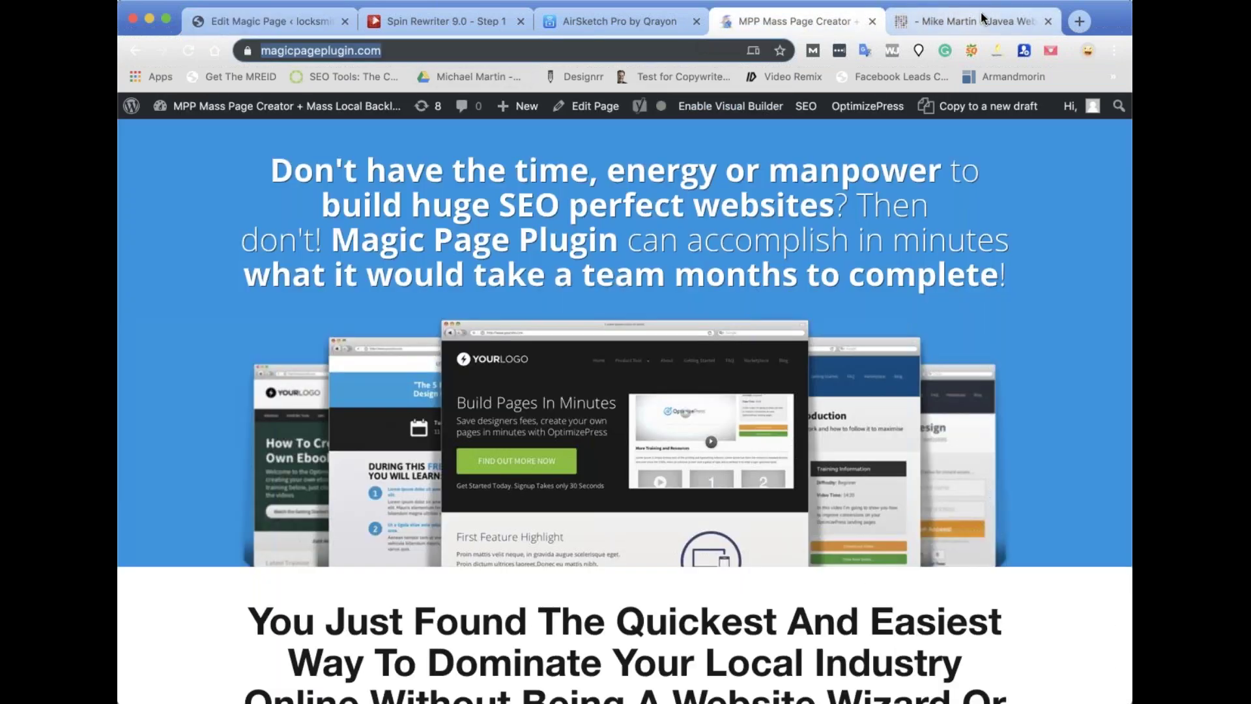
click(960, 22)
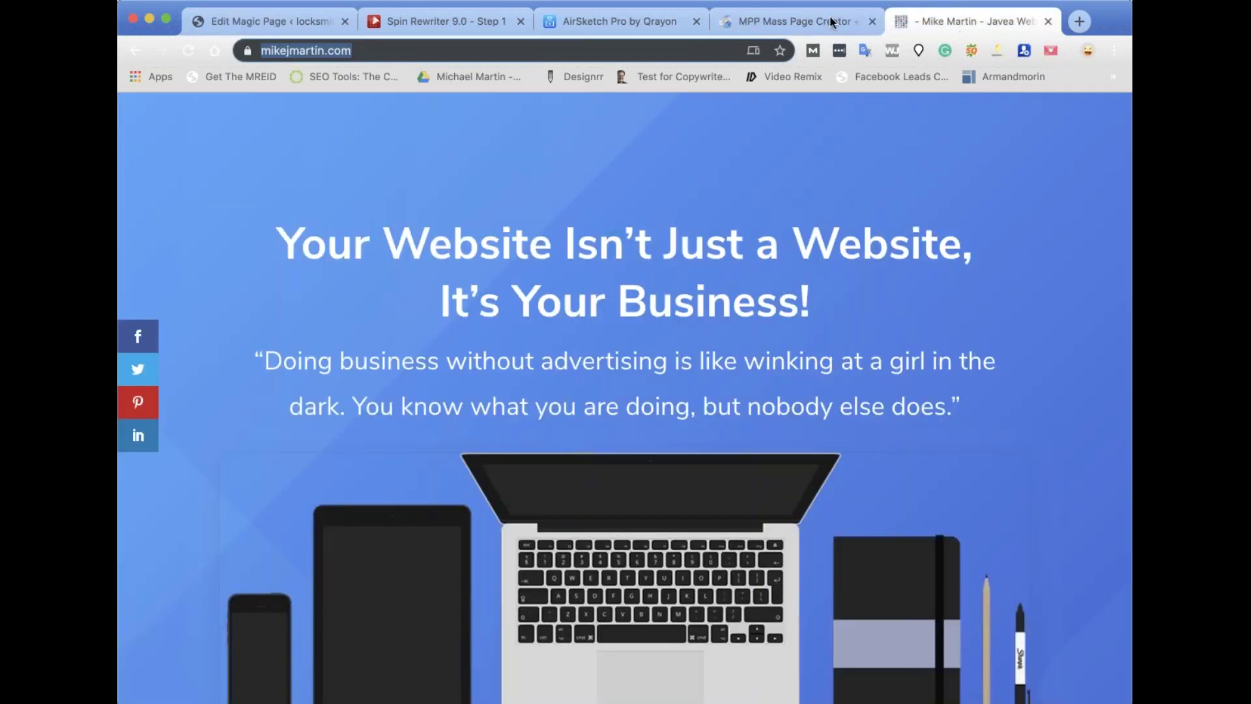
click(272, 21)
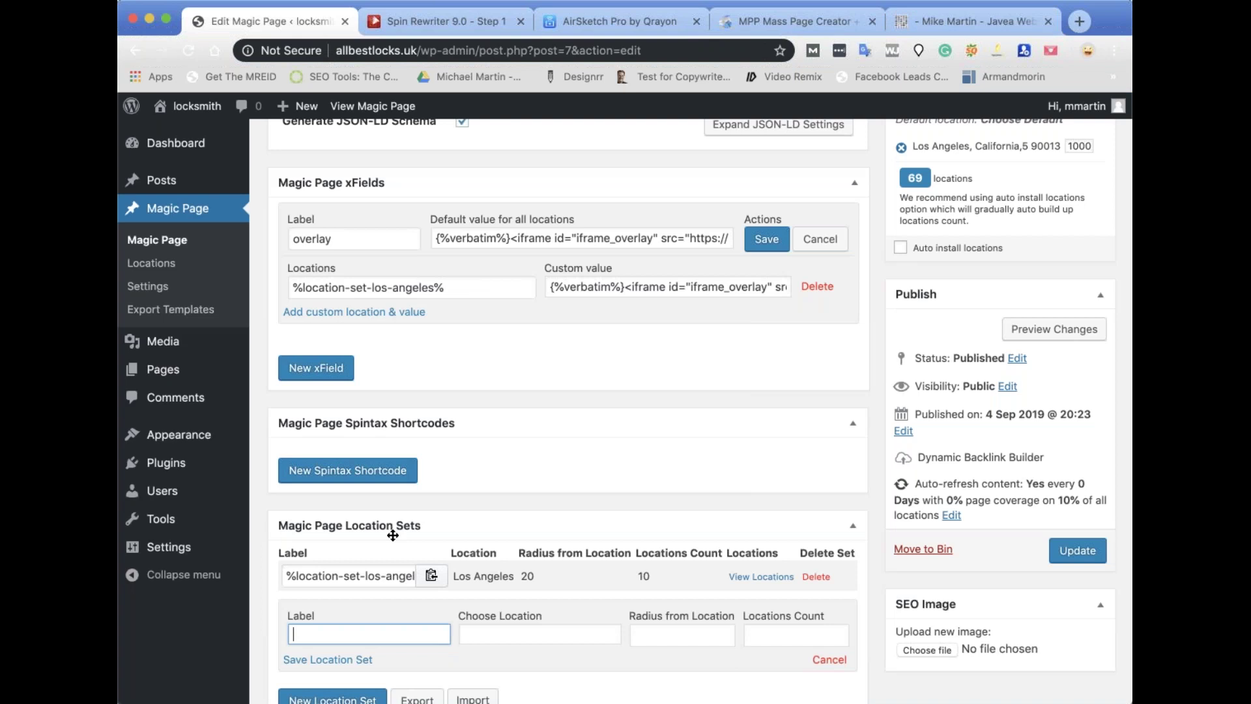
text(san)
click(501, 634)
text(san)
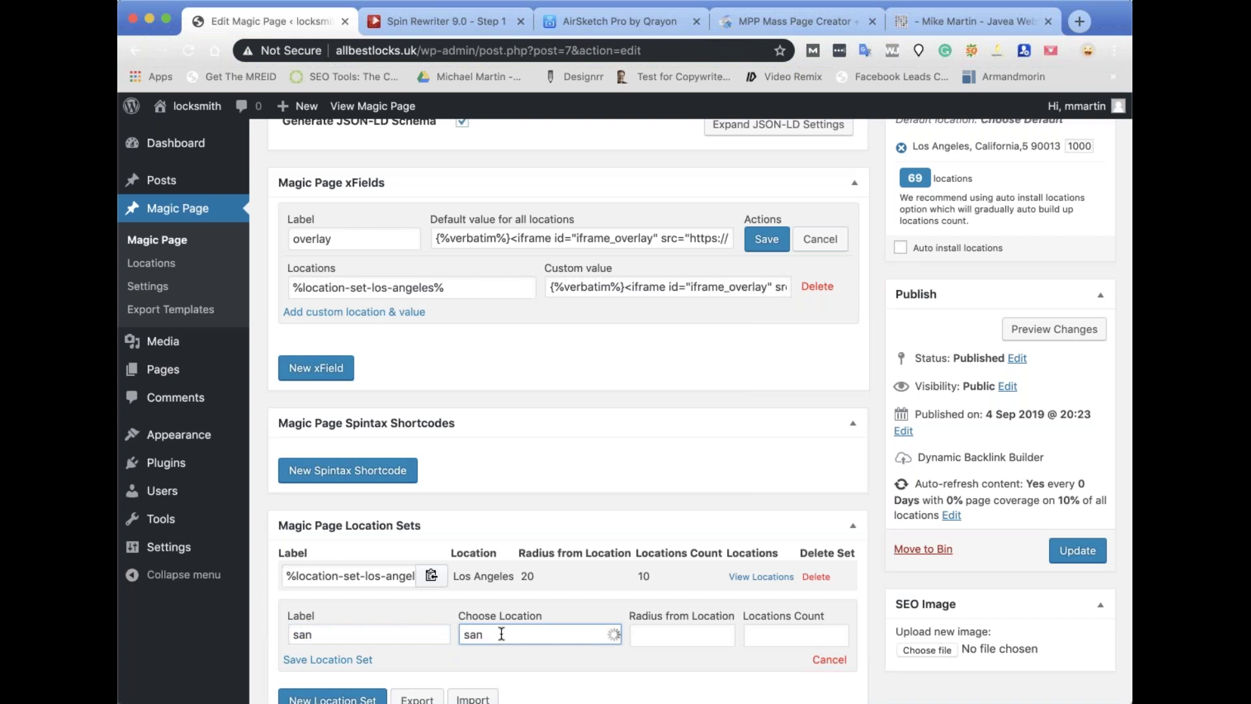
scroll(543, 640, down, 3)
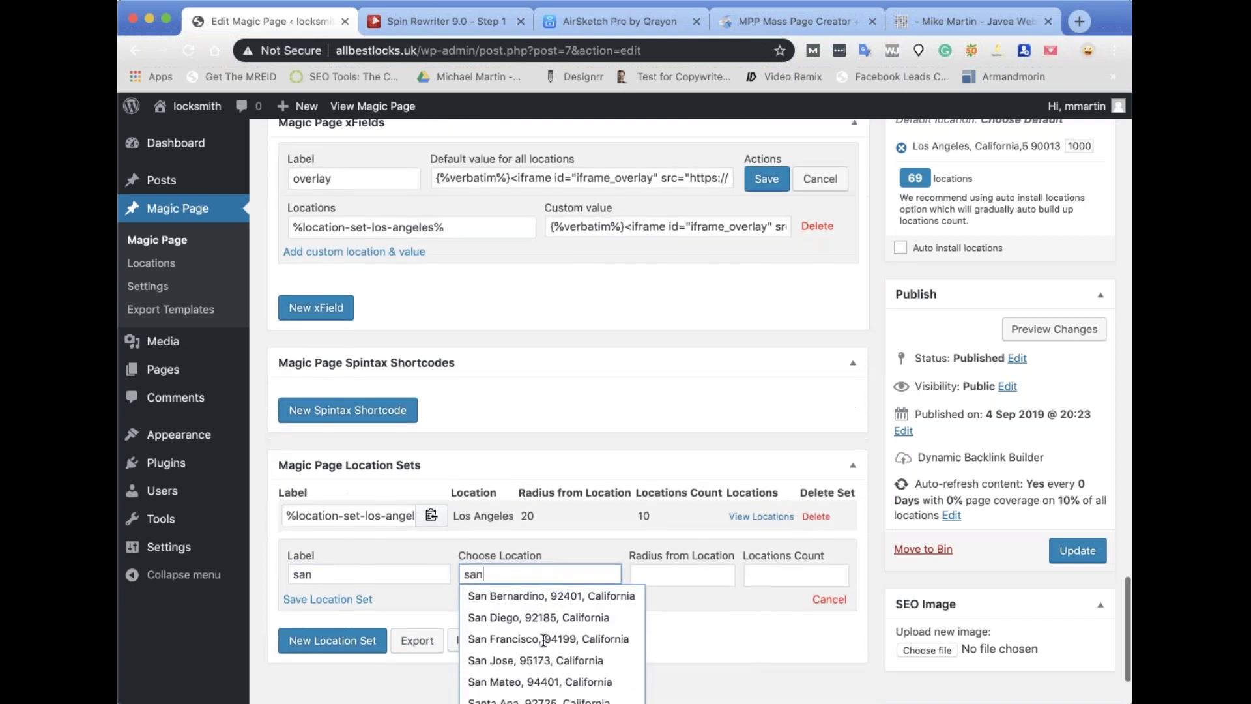
click(507, 565)
Set radius 20, label the set 'San Francisco', and save the location set.
click(653, 546)
text(20)
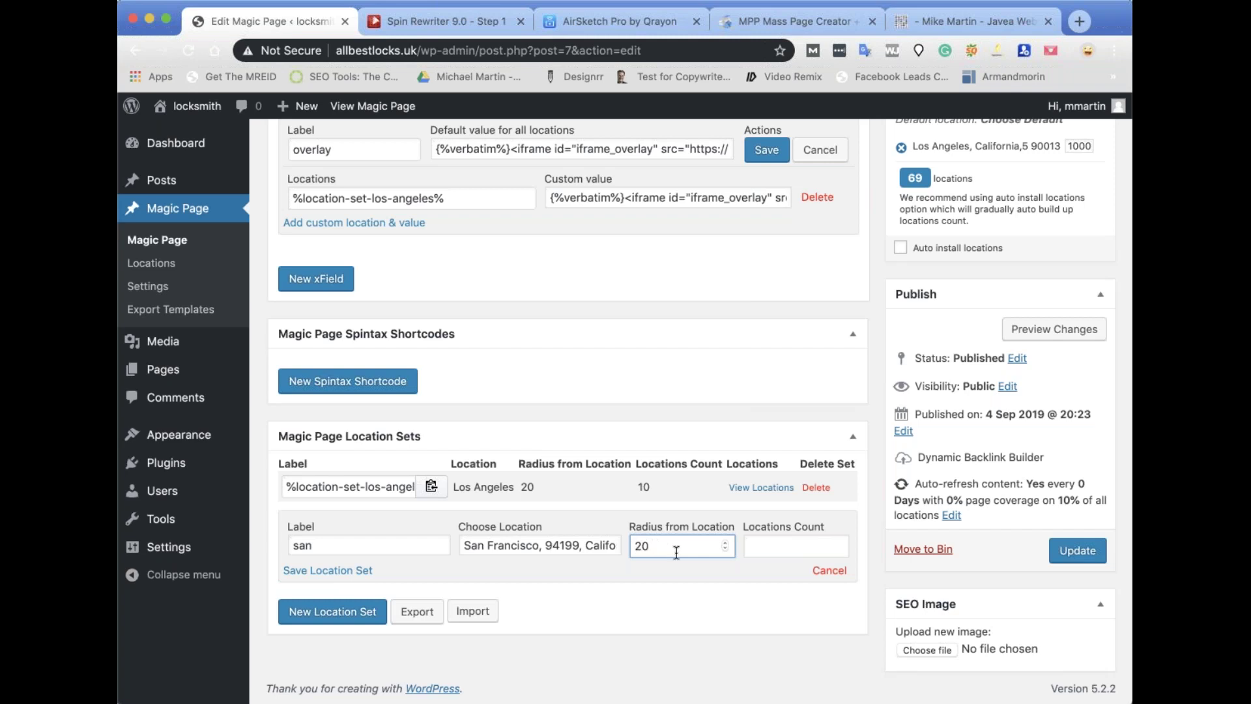
click(785, 542)
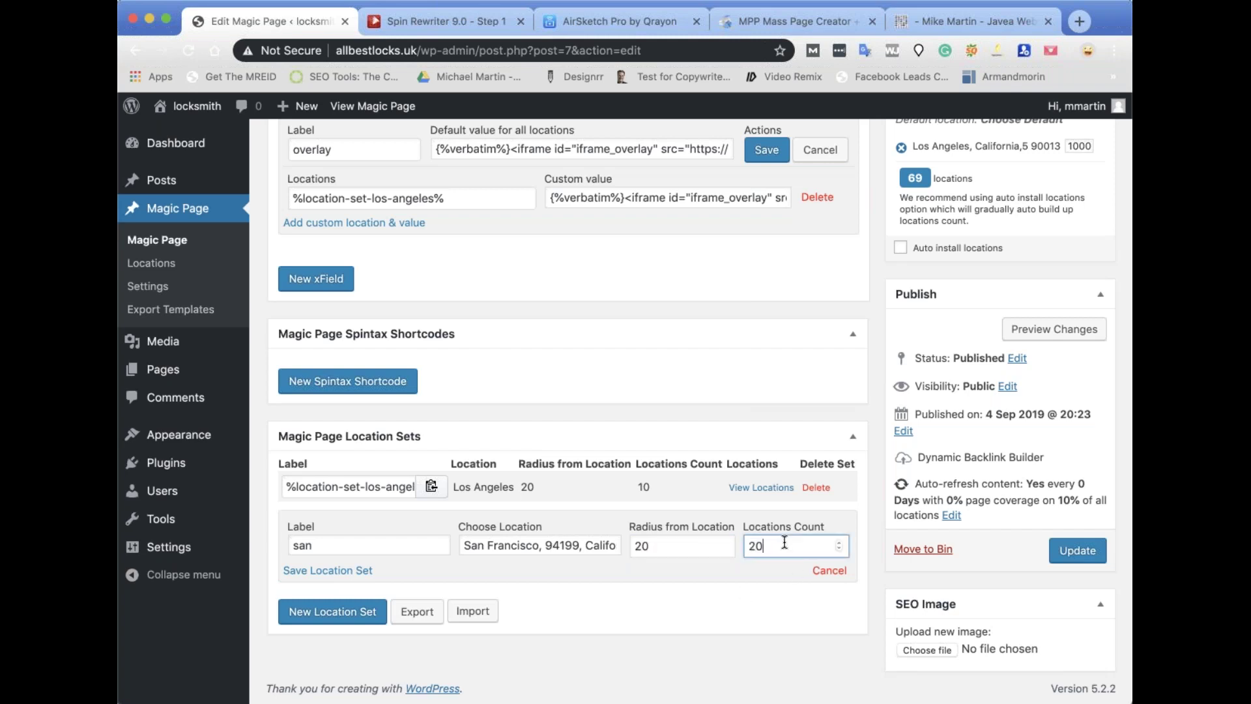
double_click(387, 545)
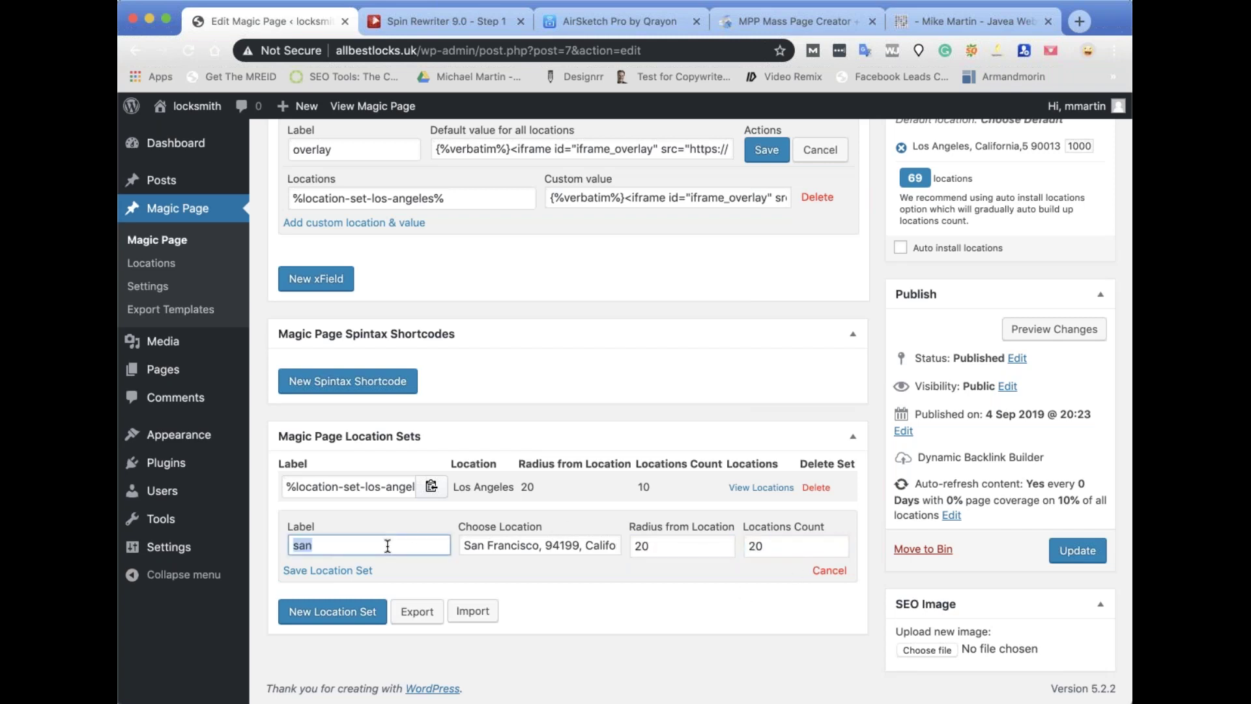
text(San Francisco)
click(346, 570)
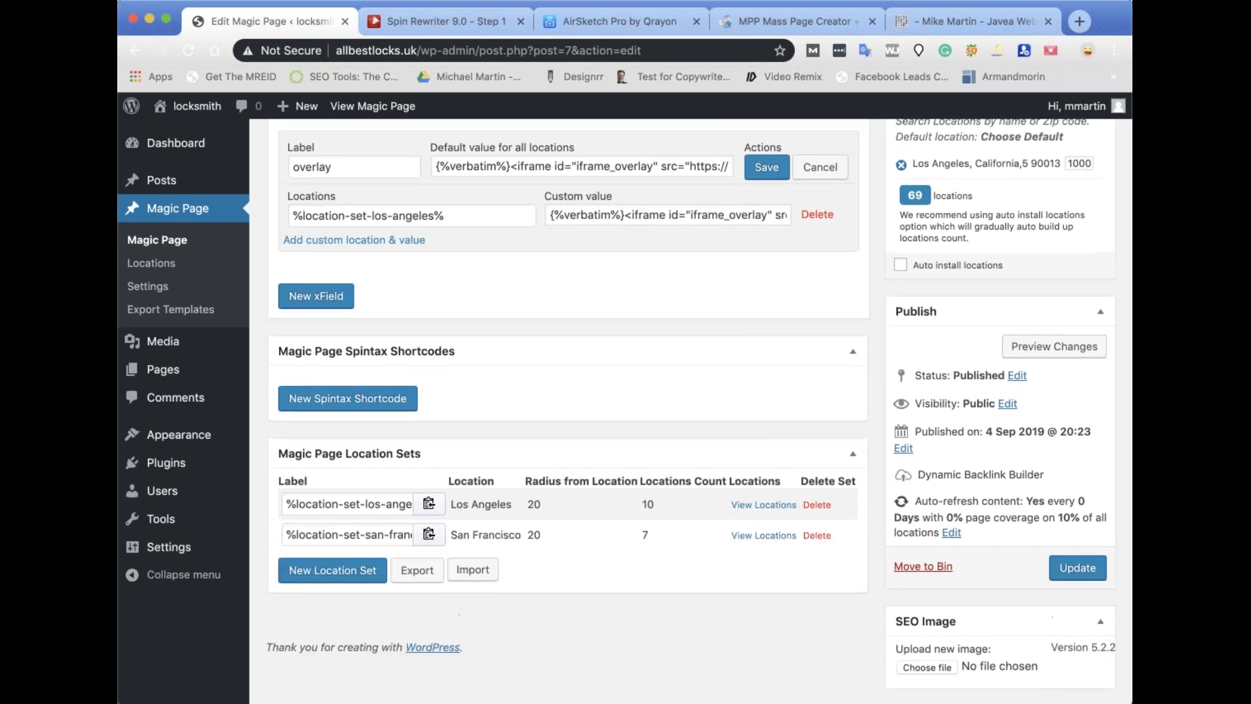
Clear the overlay xField's default code, save the field, and update the Magic Page.
scroll(346, 569, up, 3)
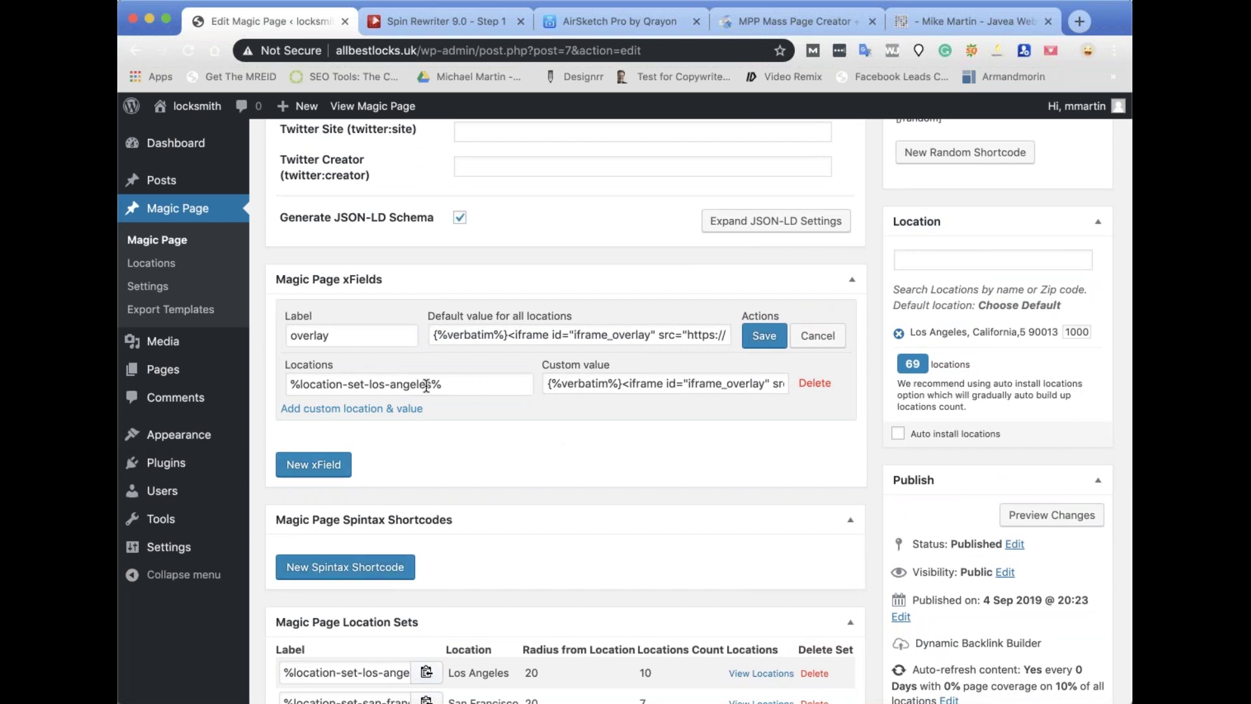
triple_click(504, 328)
key(BackSpace)
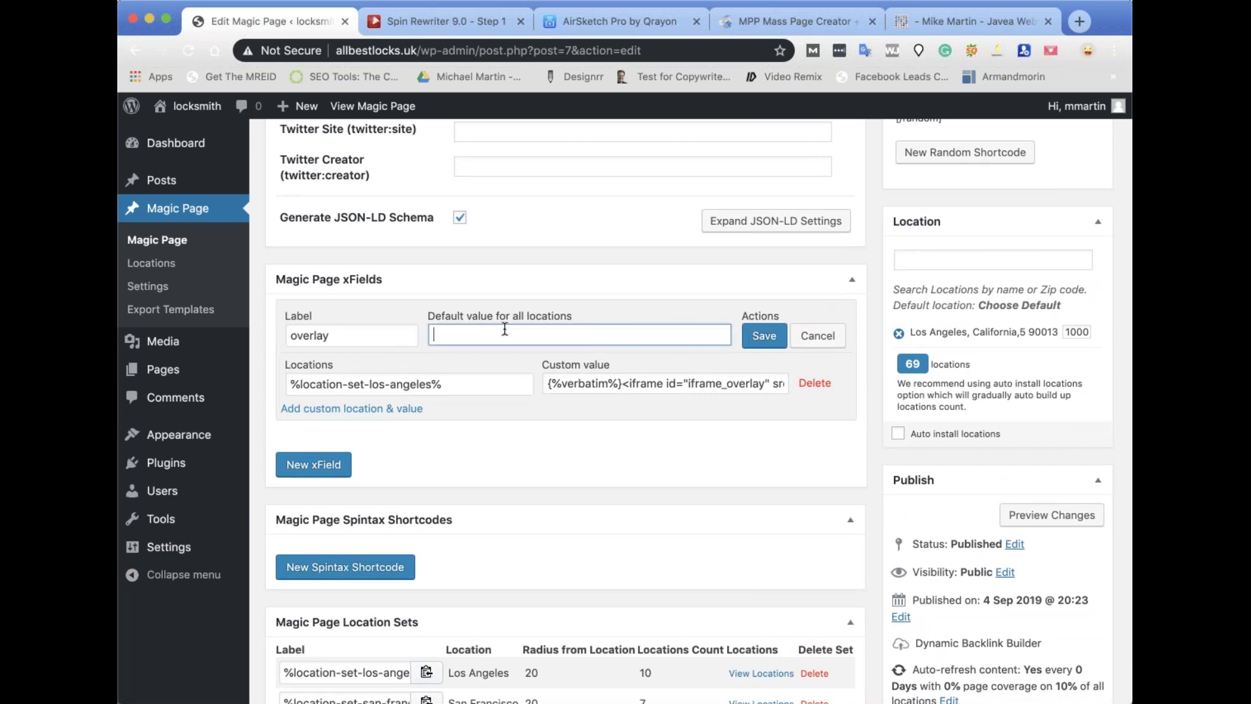
click(773, 339)
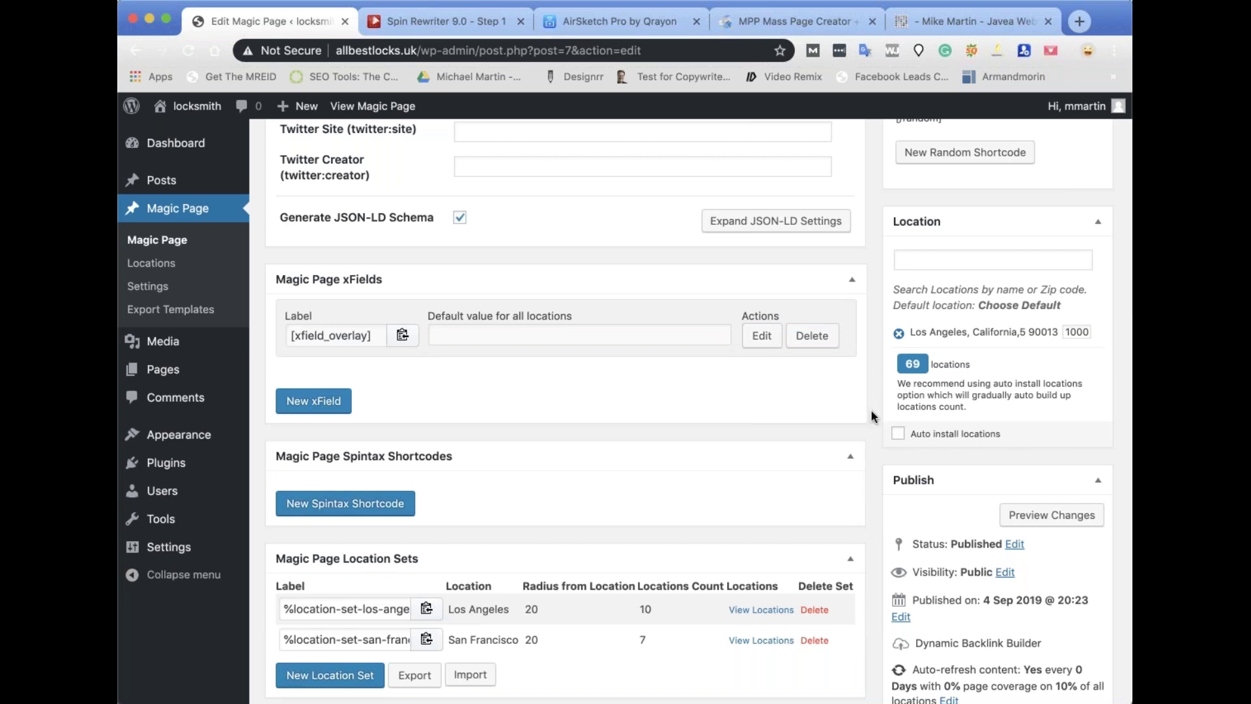
scroll(872, 411, down, 5)
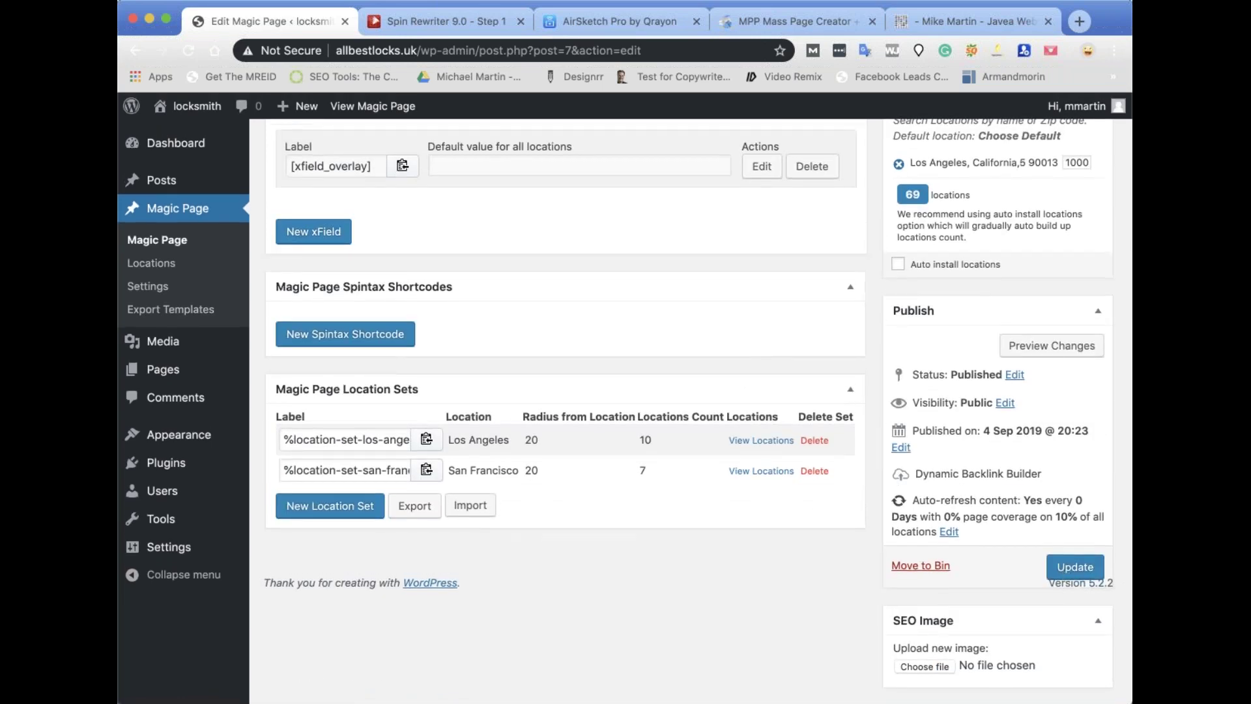
click(1072, 577)
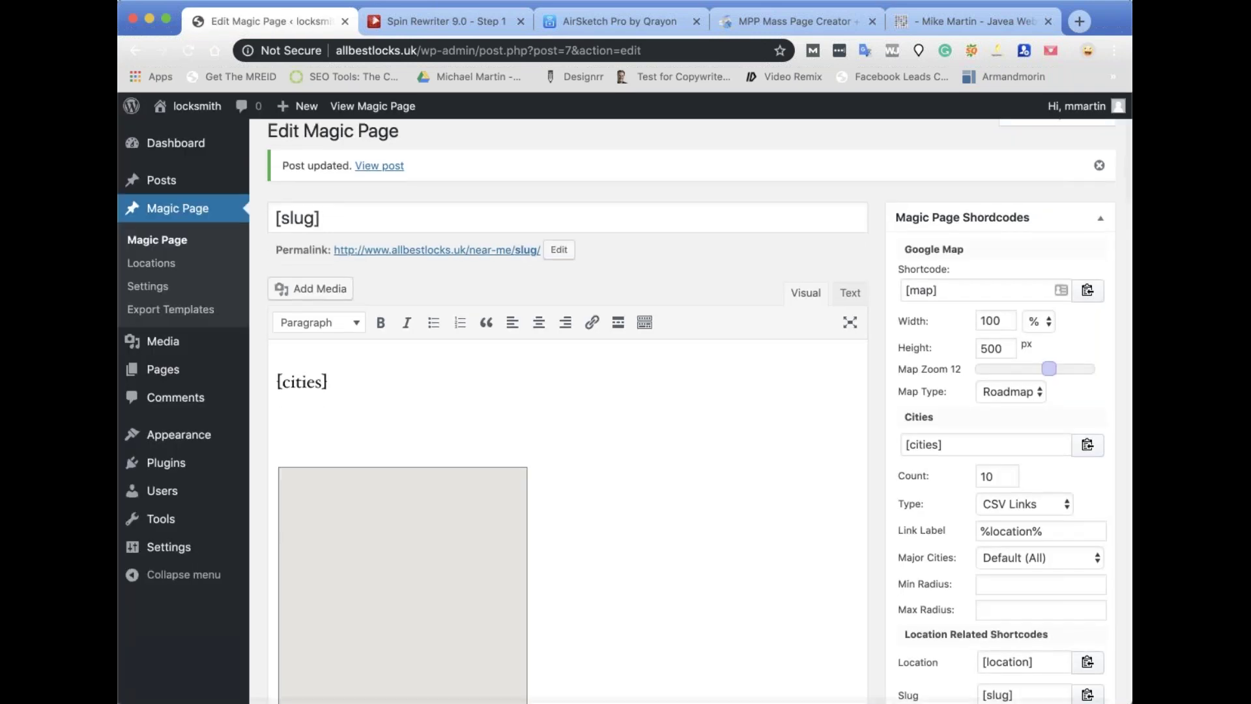
Load the sanfrancisco generated page, check it has no overlay, then reopen the template editor.
click(403, 111)
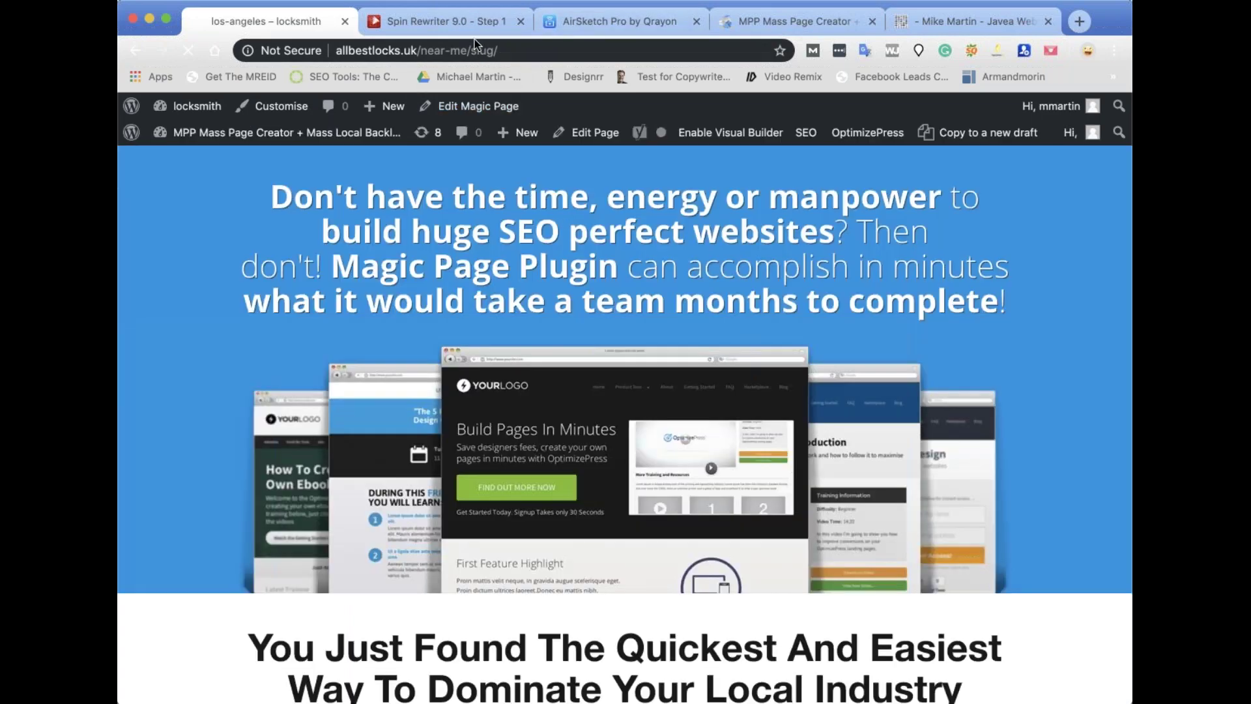
double_click(511, 50)
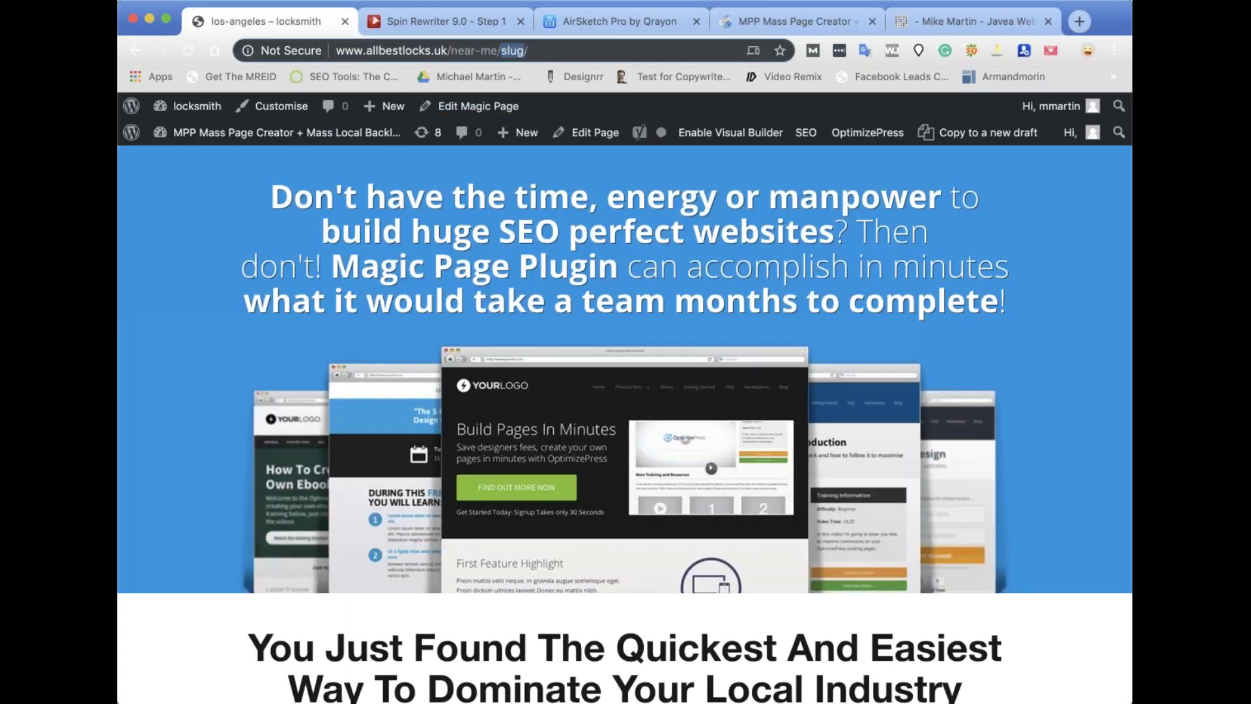
text(sanfrancisco)
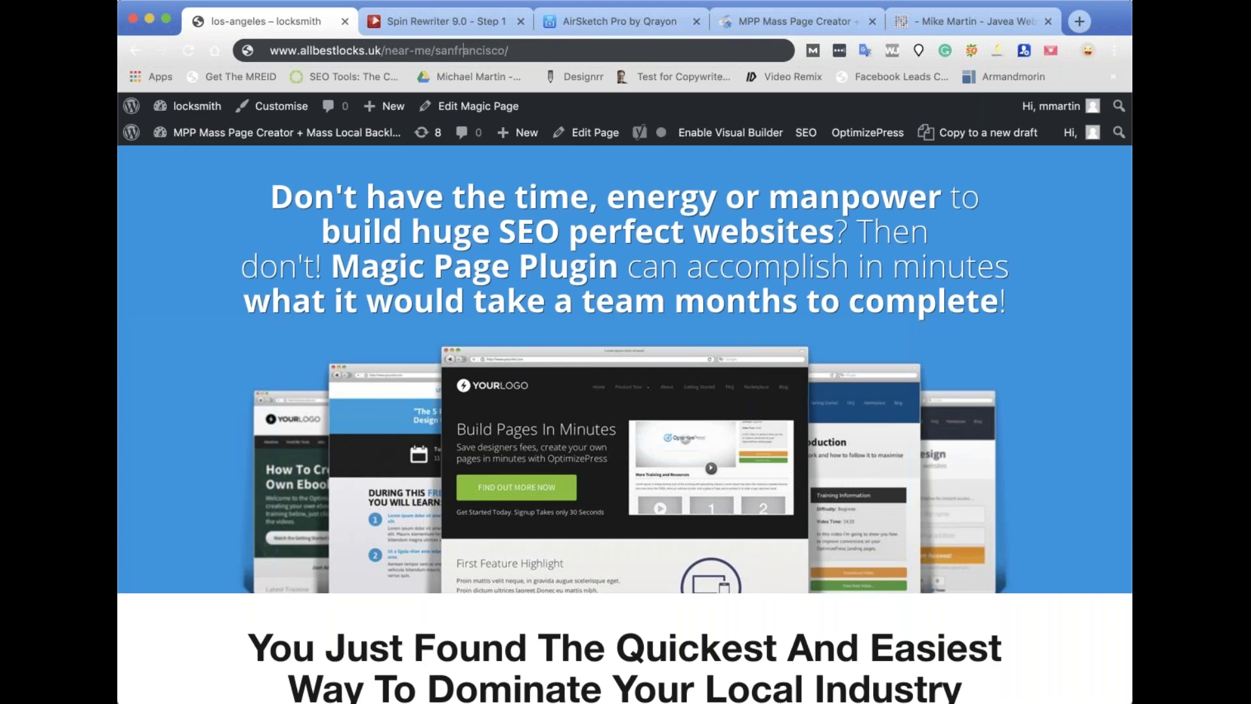
key(Return)
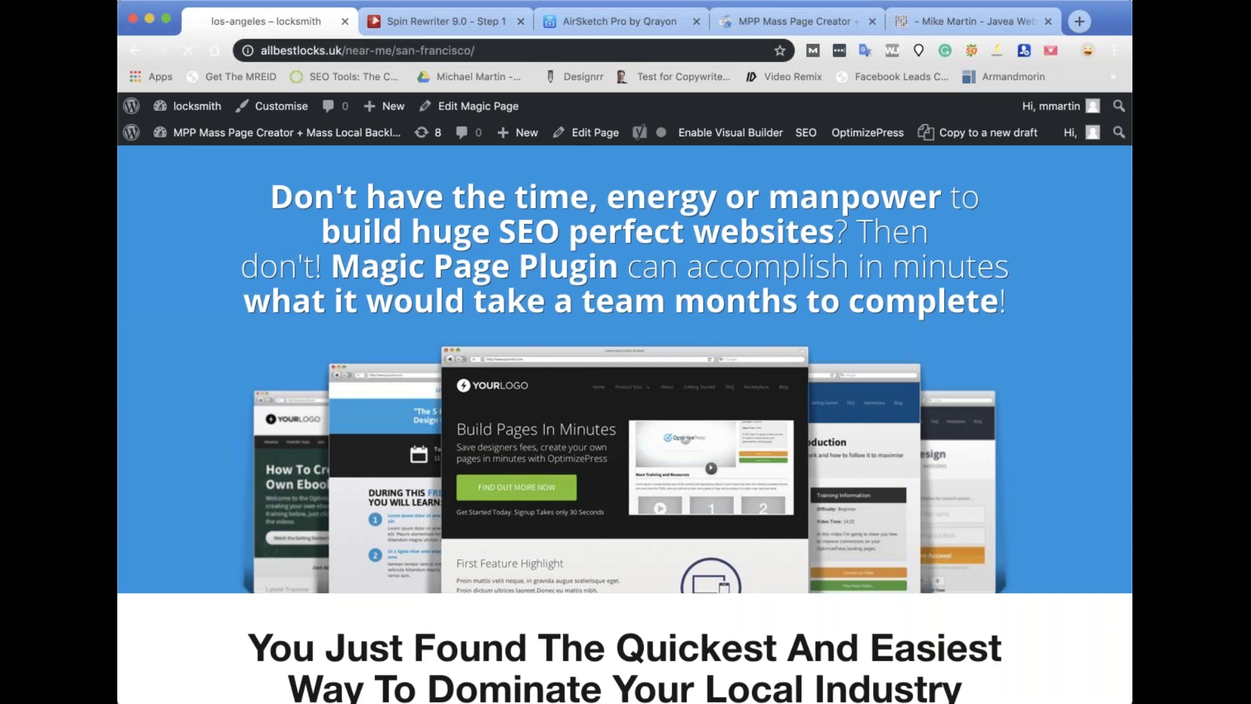
scroll(754, 346, down, 15)
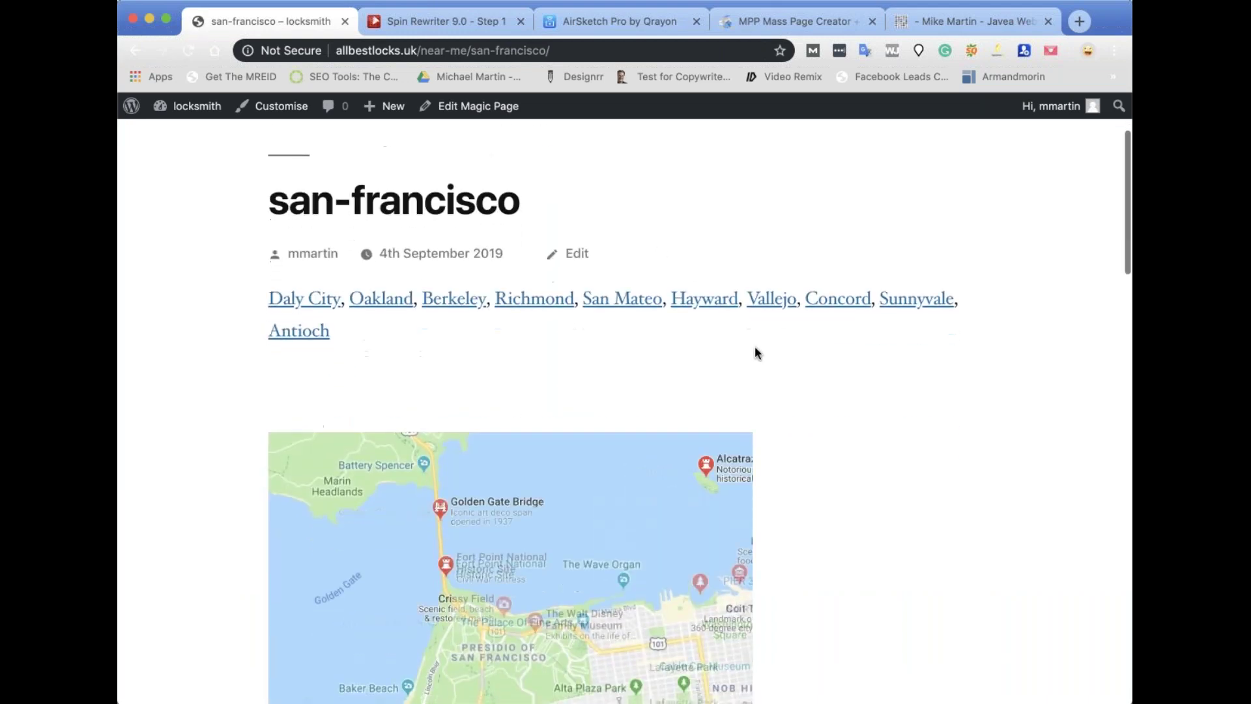
scroll(755, 345, up, 15)
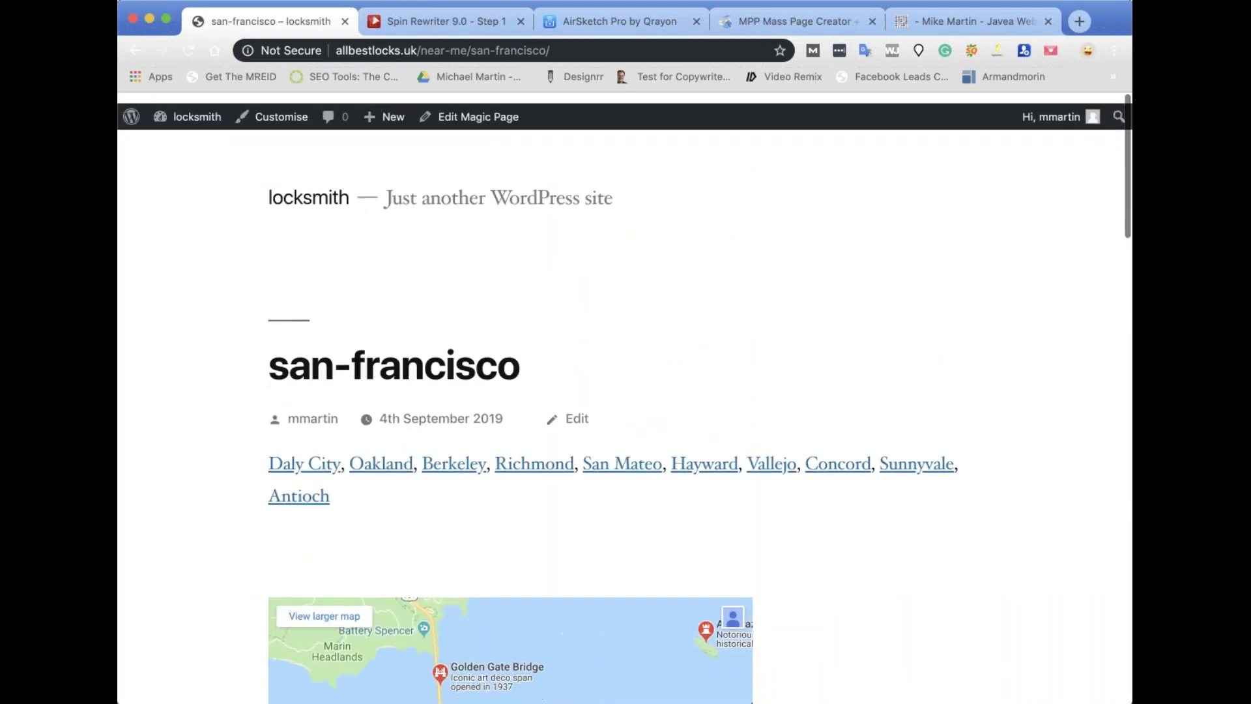
click(462, 106)
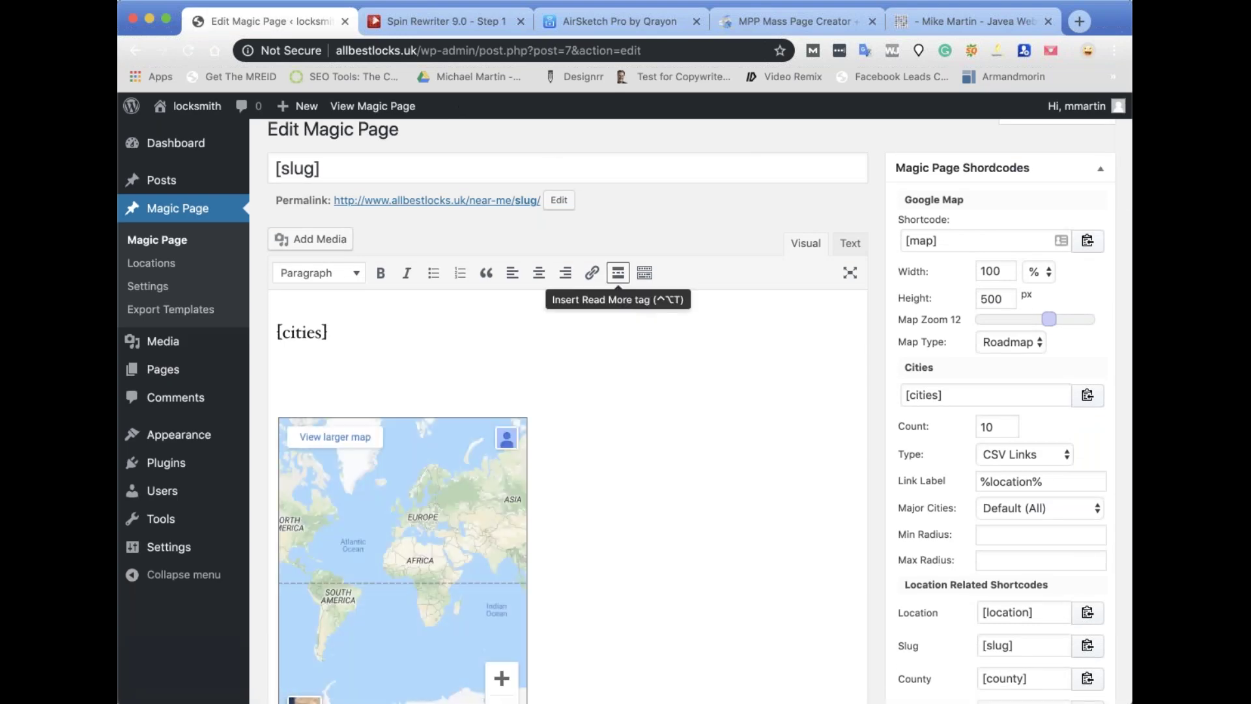
Delete the [xfield_overlay] xField from Magic Page xFields and update the template.
scroll(618, 274, down, 10)
scroll(664, 341, down, 5)
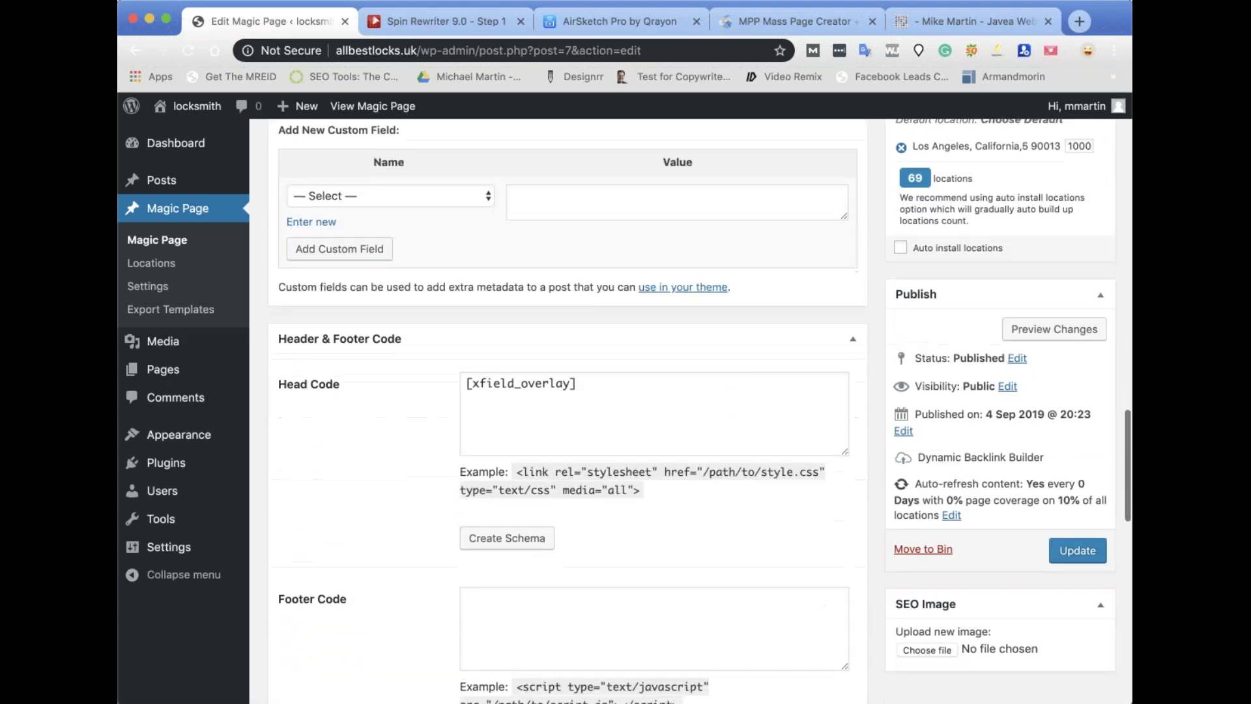
scroll(663, 341, up, 2)
scroll(625, 460, up, 4)
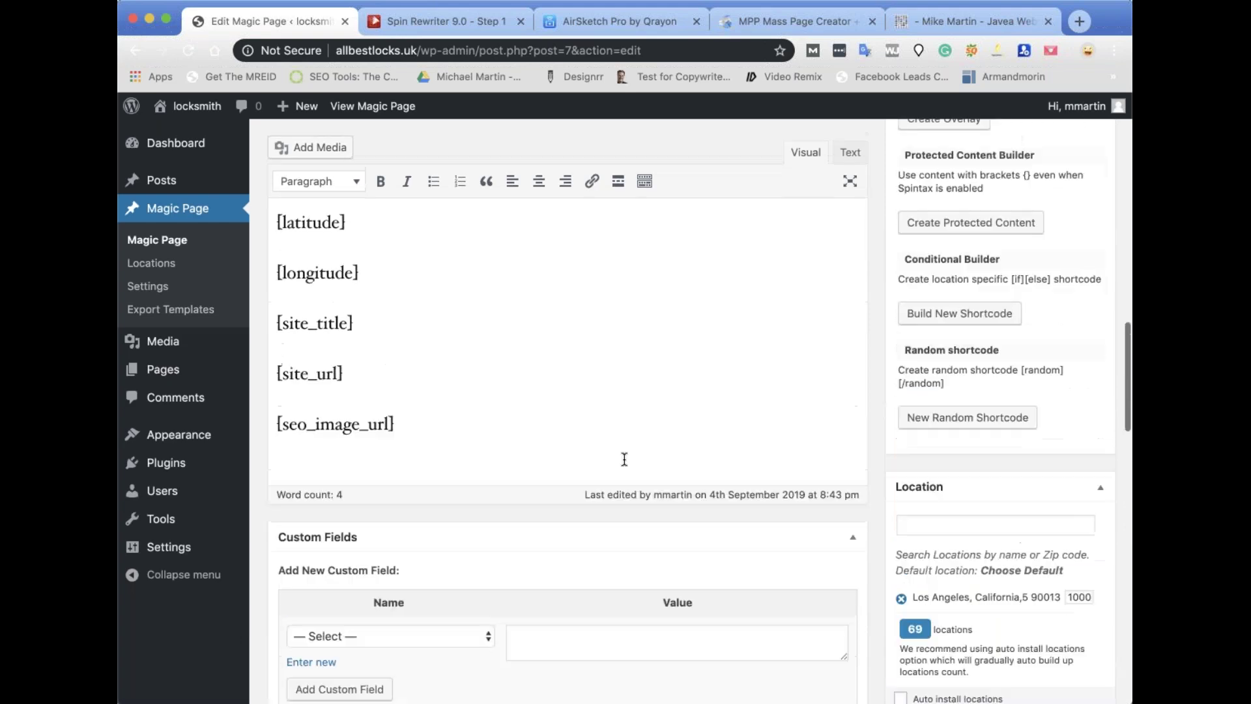
scroll(624, 460, down, 15)
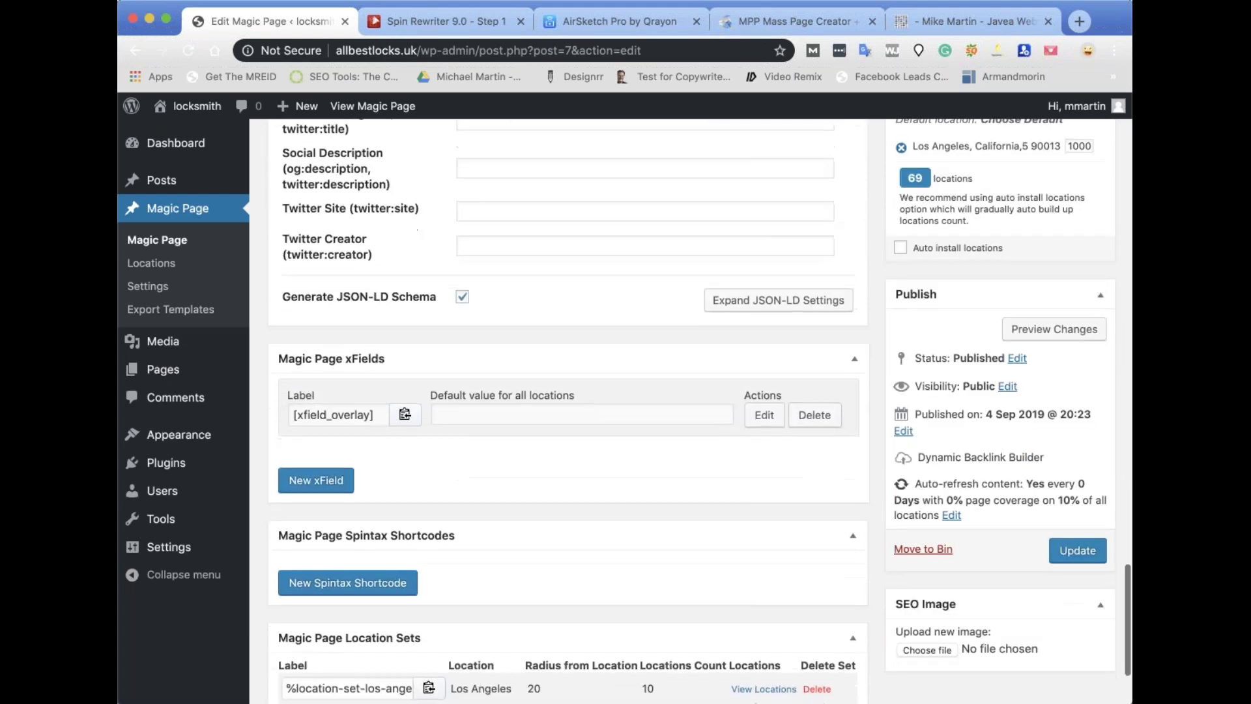
scroll(417, 450, down, 3)
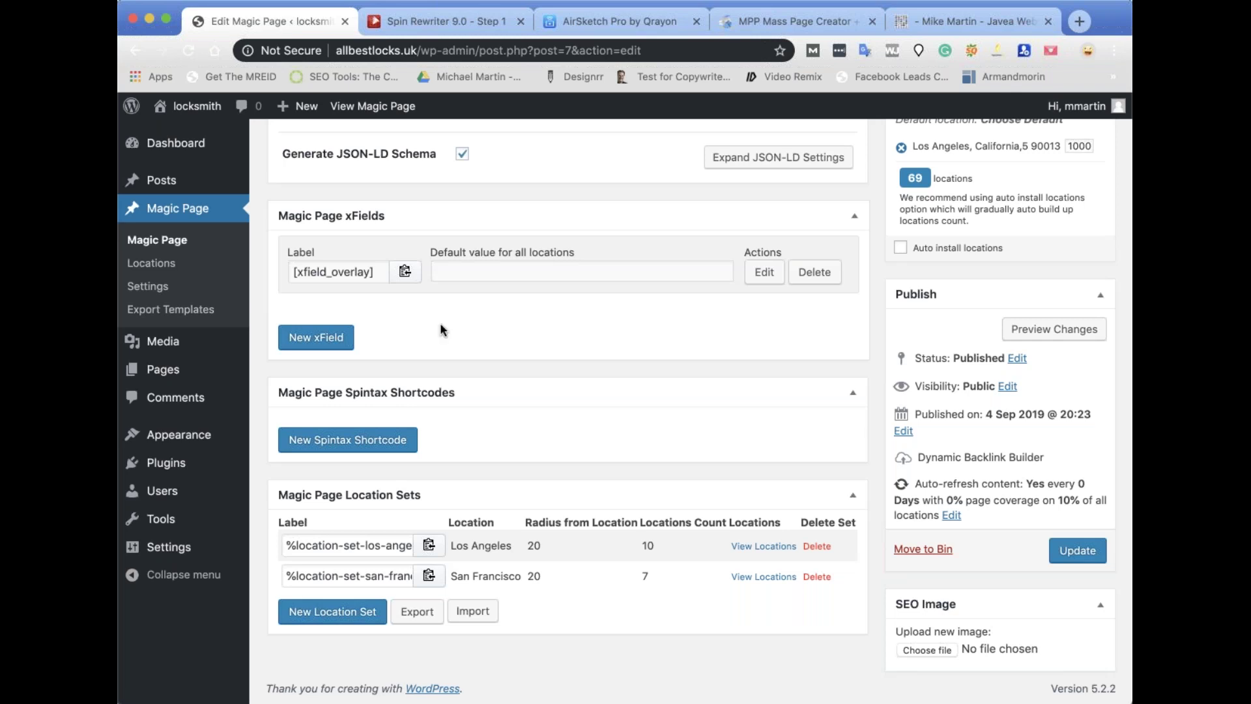
scroll(761, 366, up, 6)
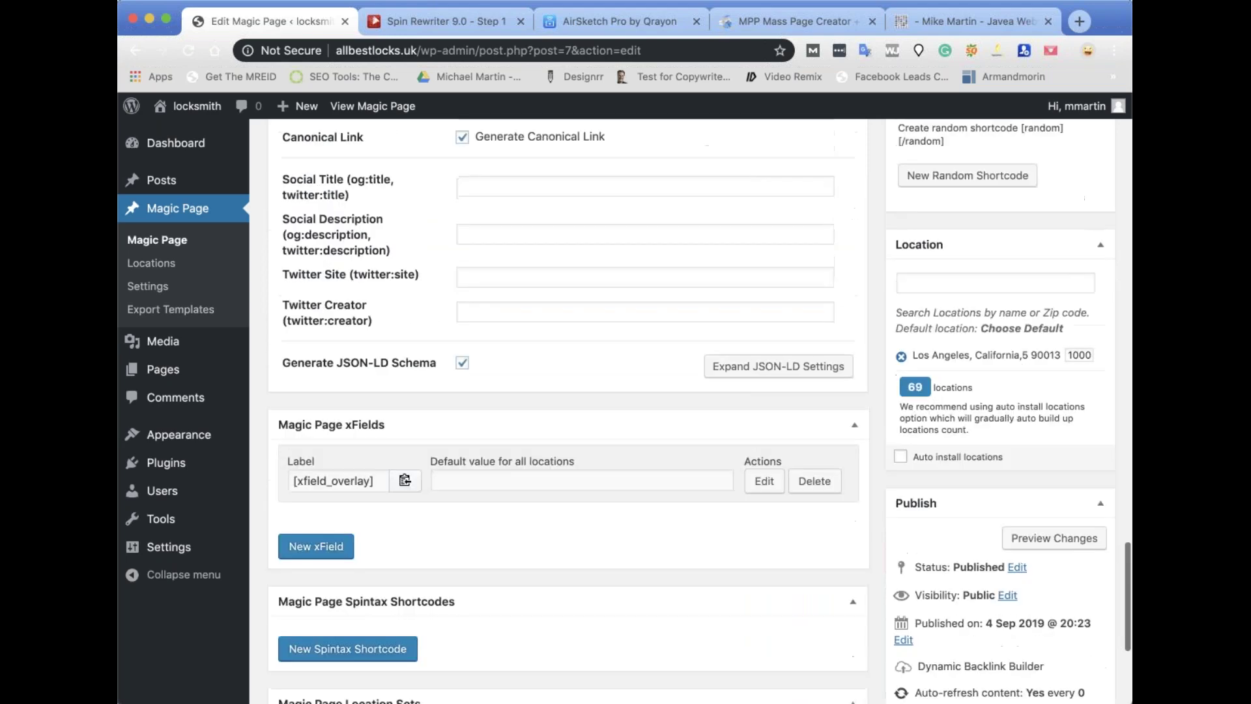
scroll(529, 310, down, 6)
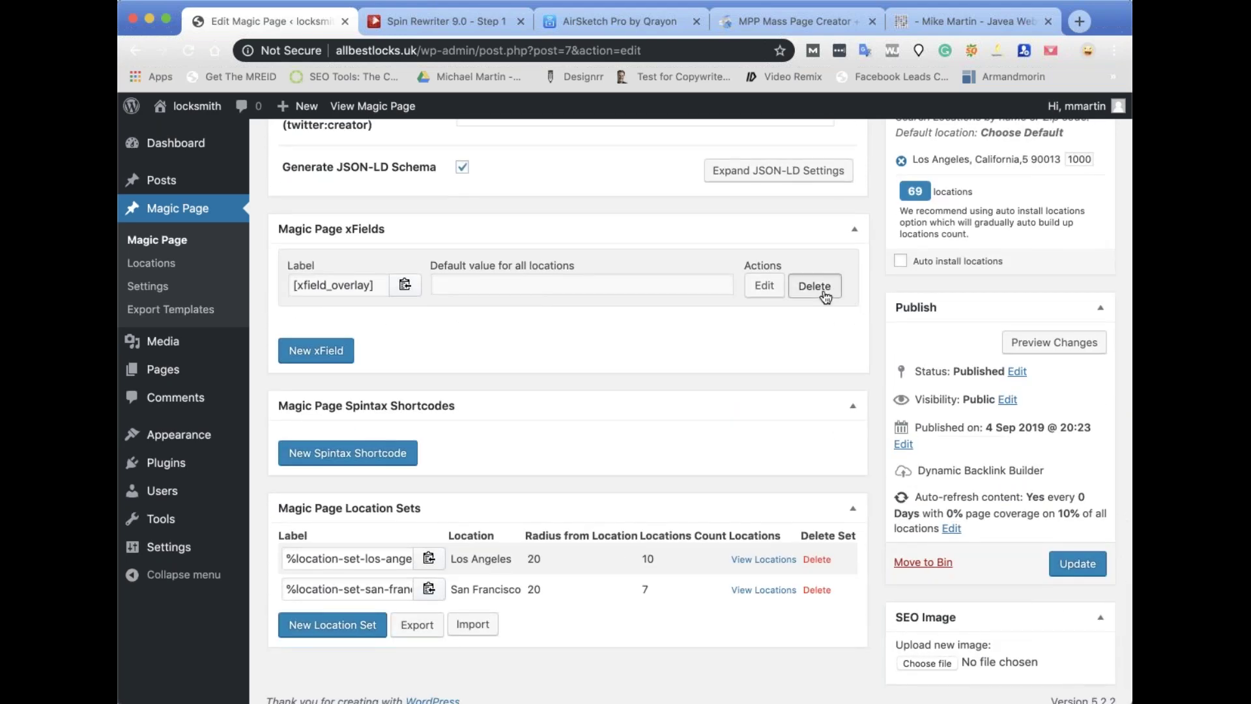
click(815, 285)
click(1074, 567)
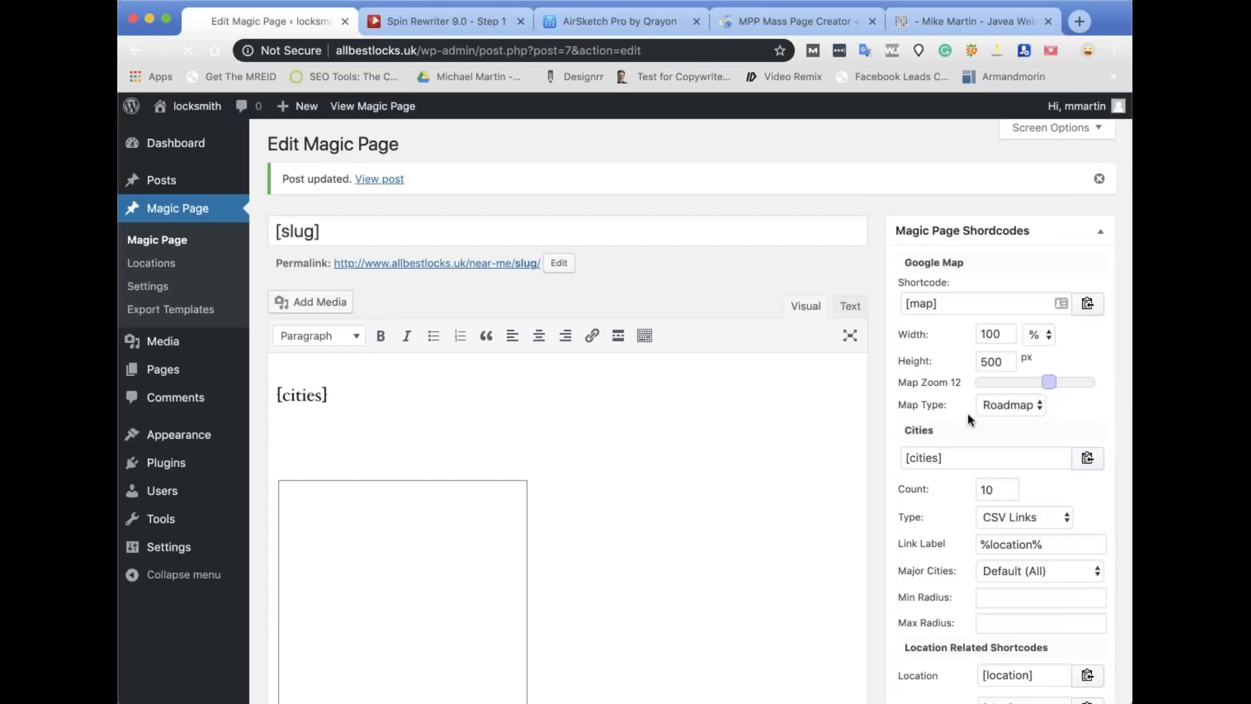
scroll(968, 413, down, 5)
scroll(968, 413, down, 8)
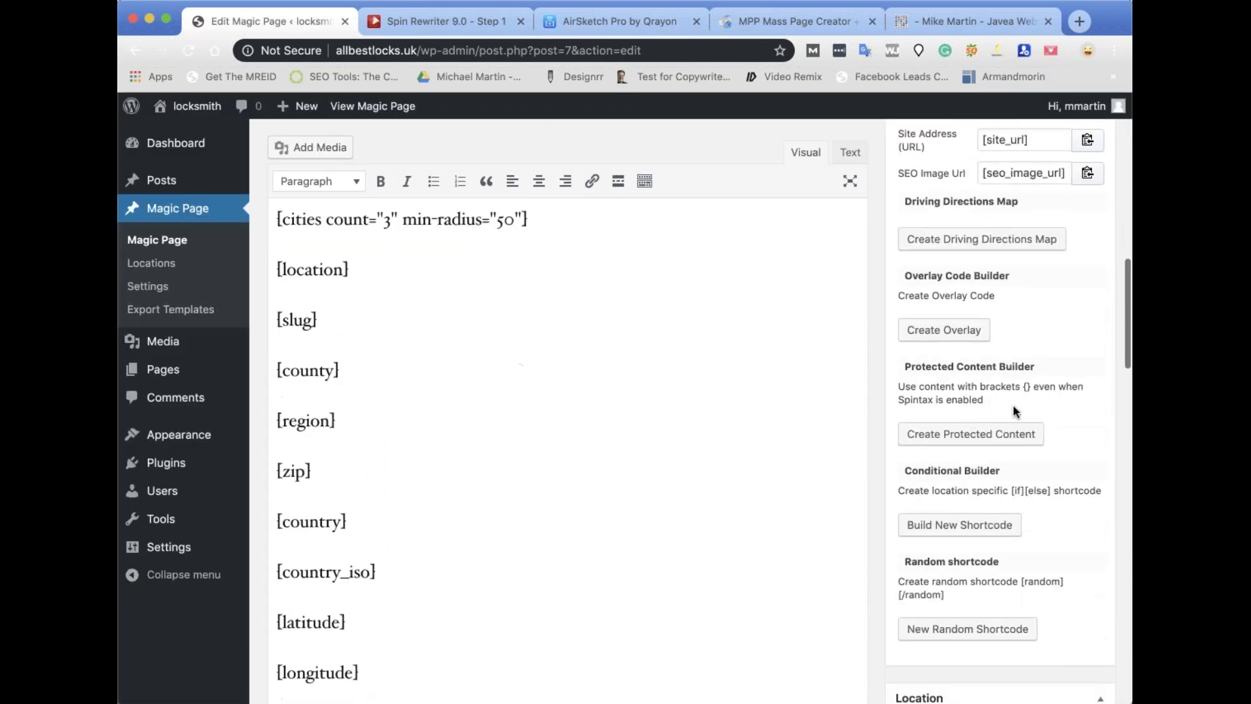
scroll(978, 442, down, 2)
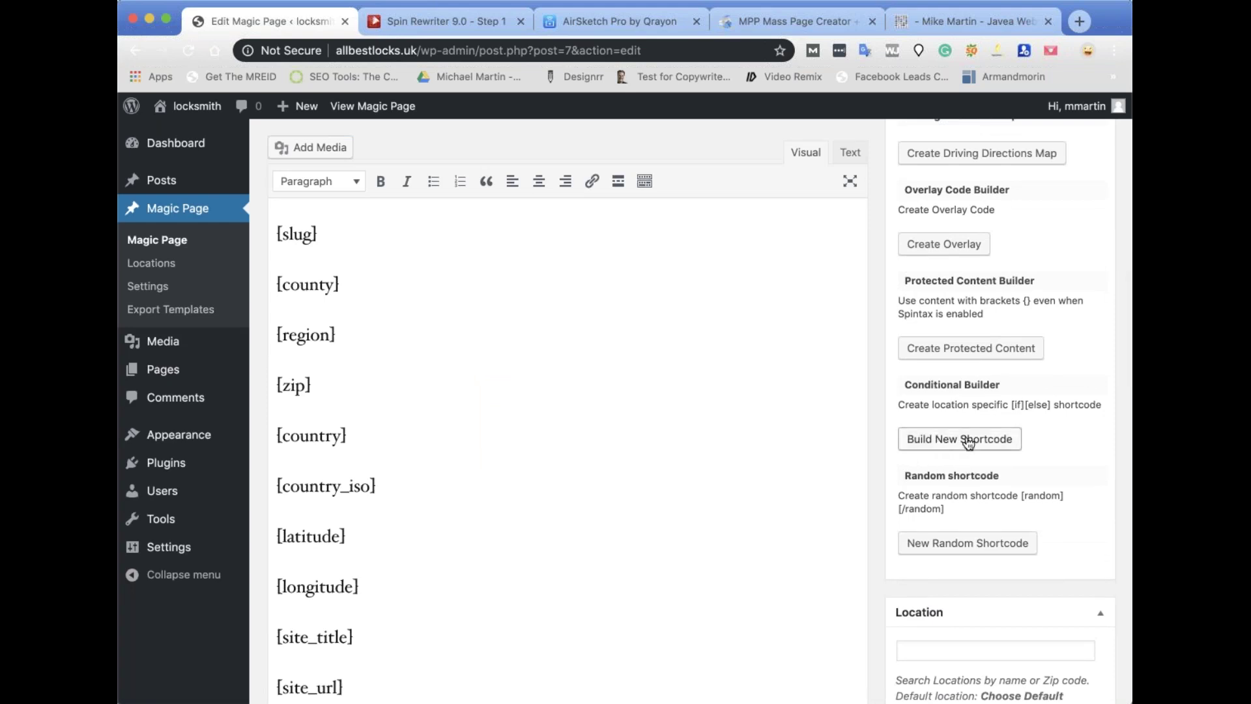
click(969, 440)
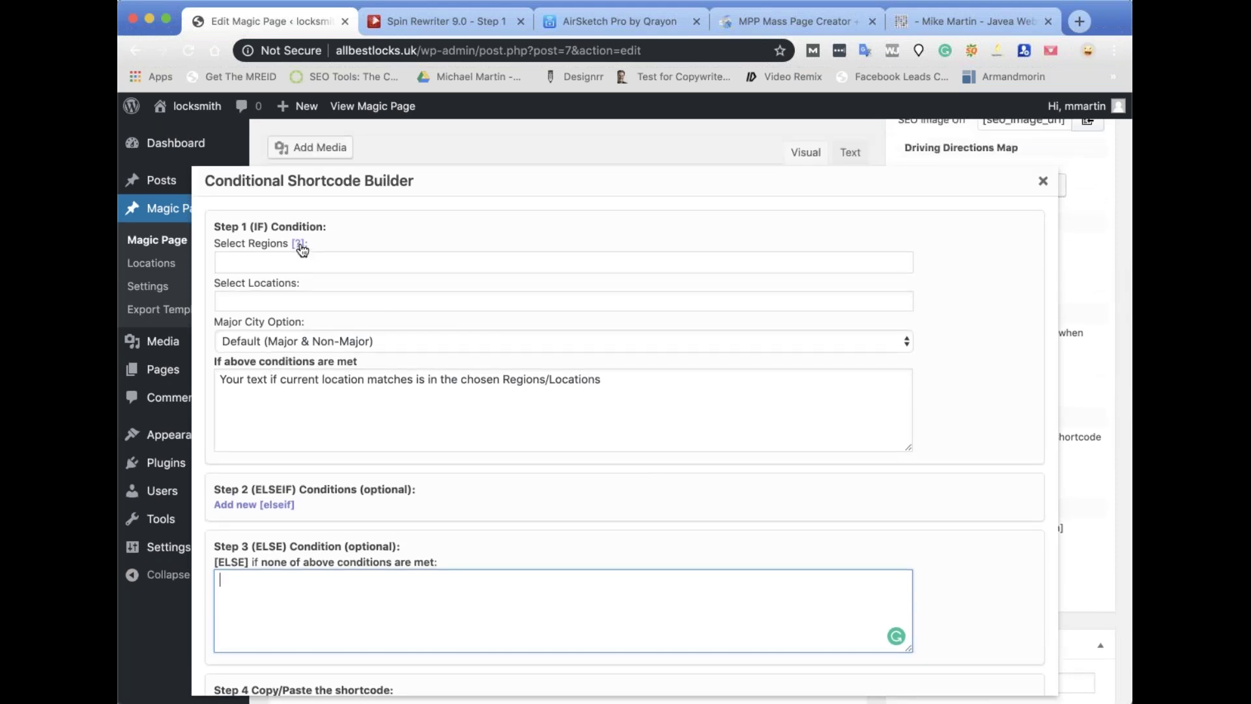
click(300, 248)
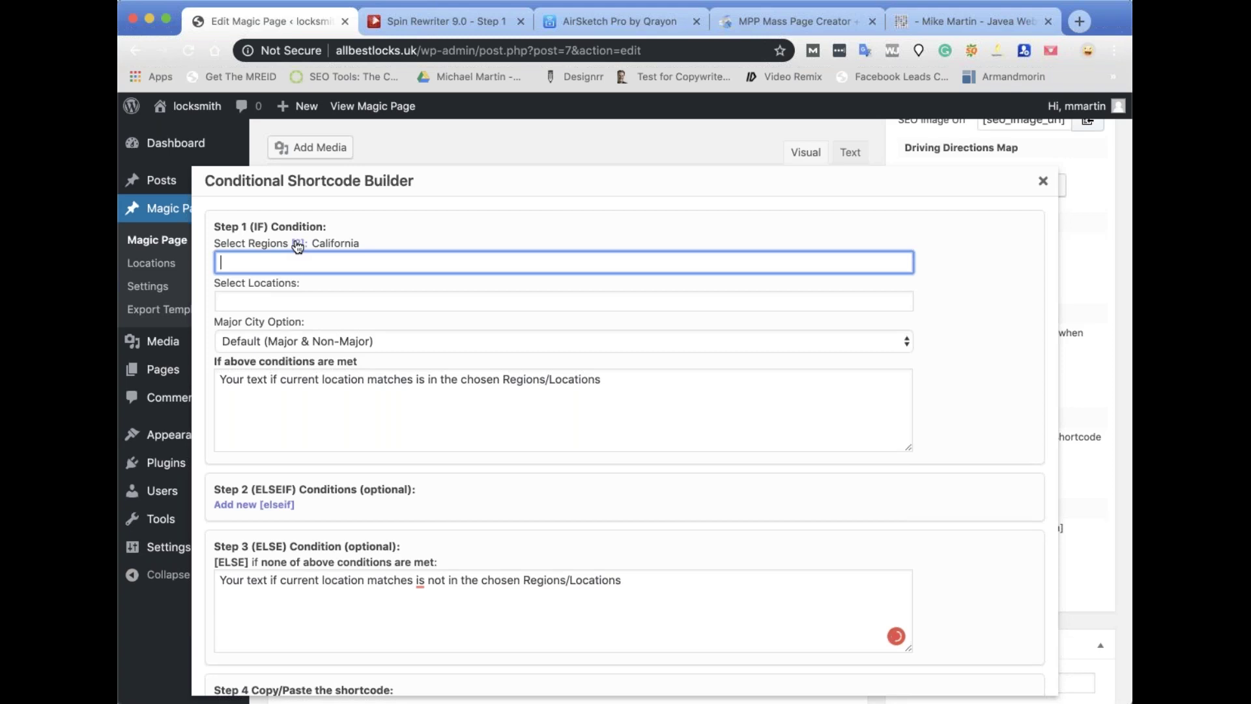
click(298, 245)
click(242, 298)
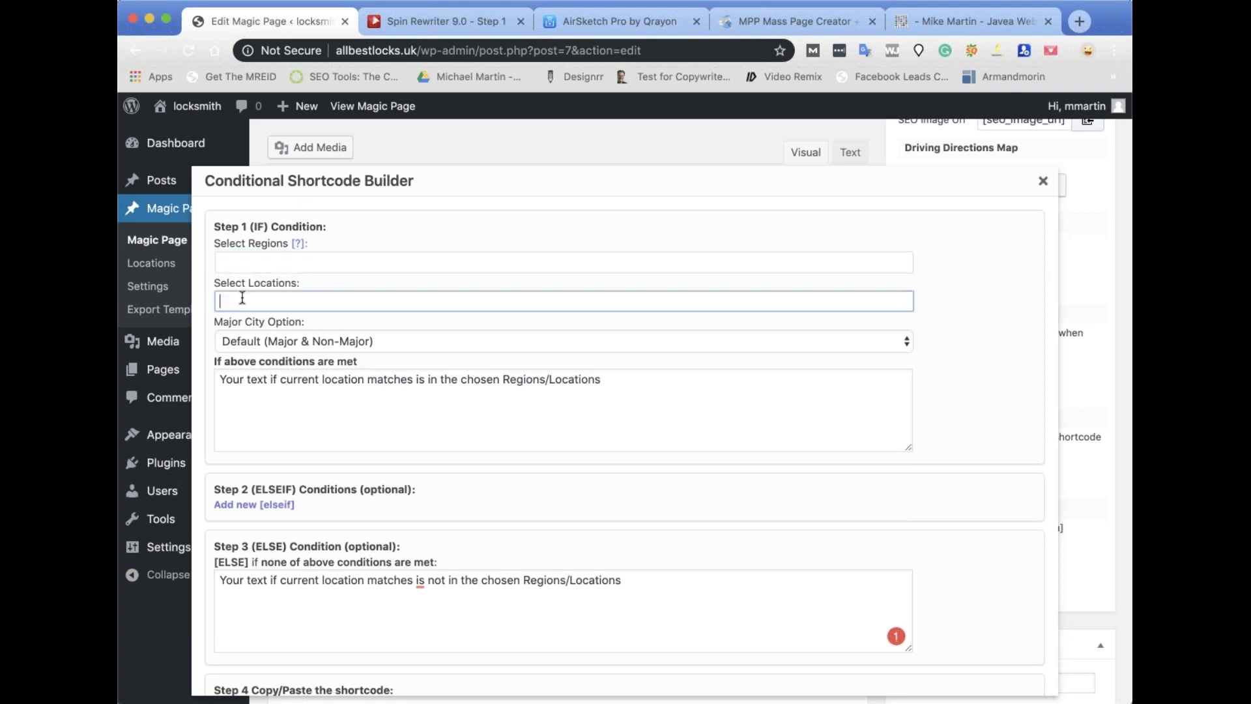
text(san)
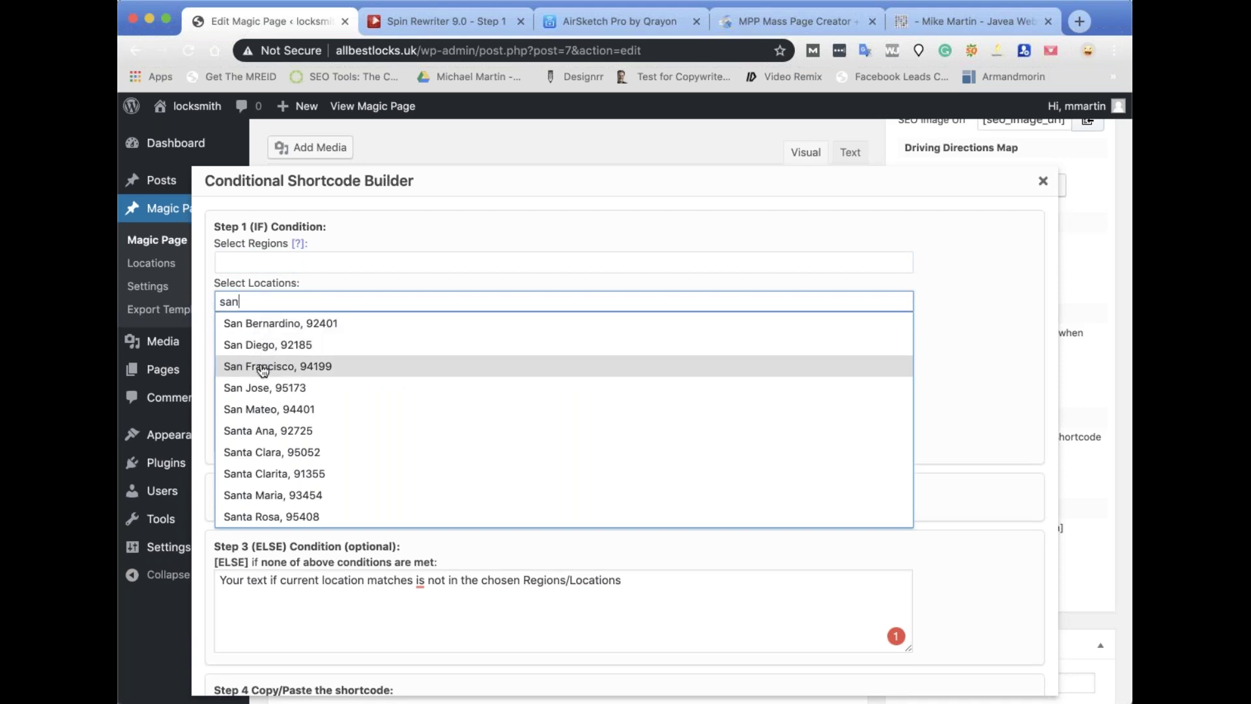
click(263, 367)
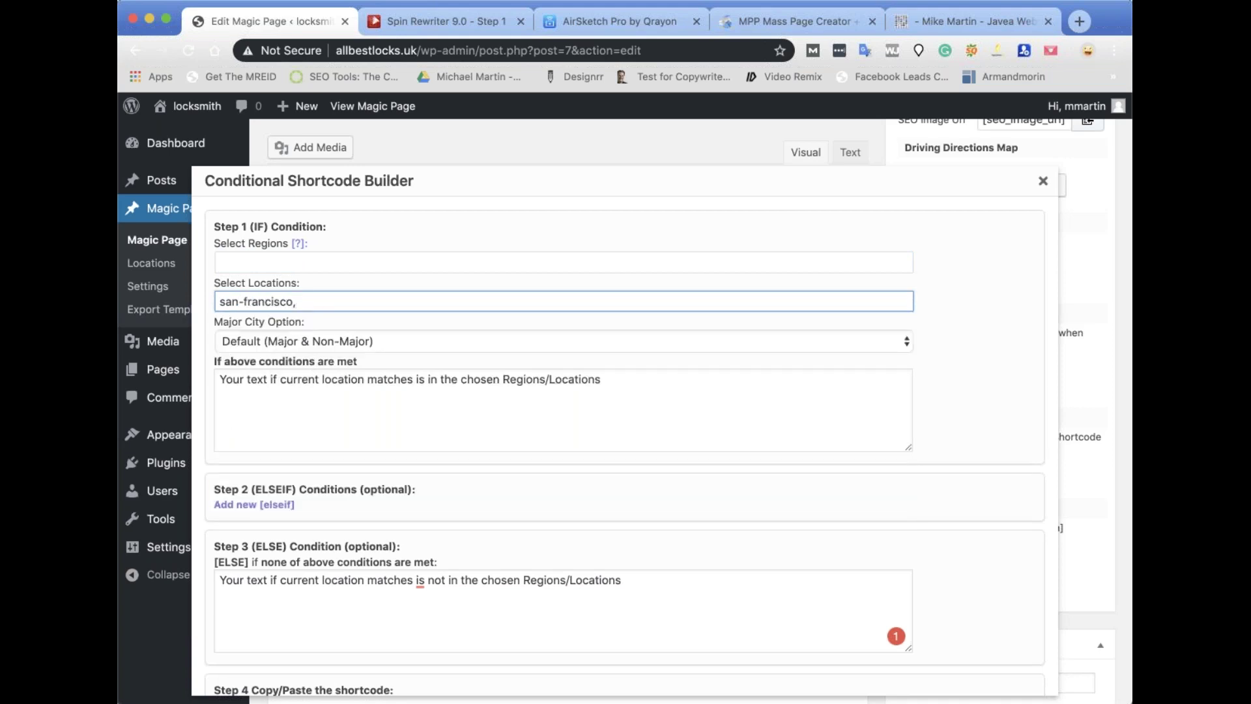
click(281, 383)
text(9999999999)
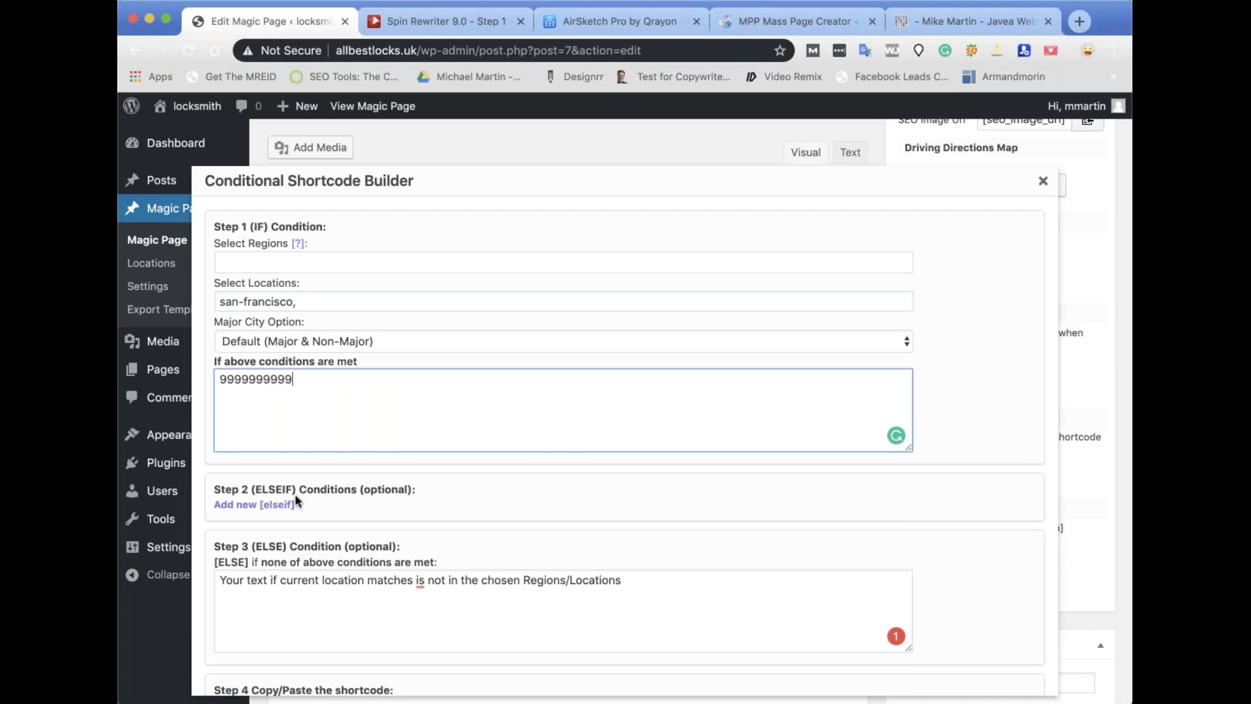
click(267, 505)
scroll(252, 439, down, 2)
click(238, 451)
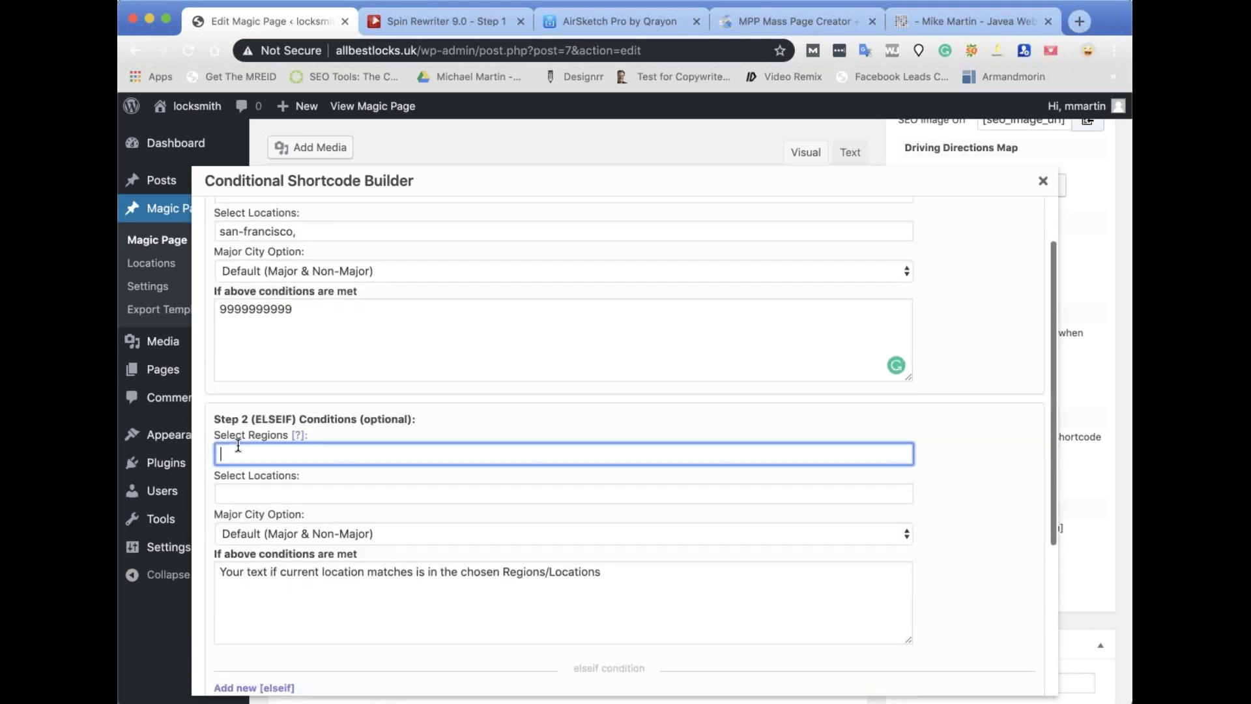
click(253, 492)
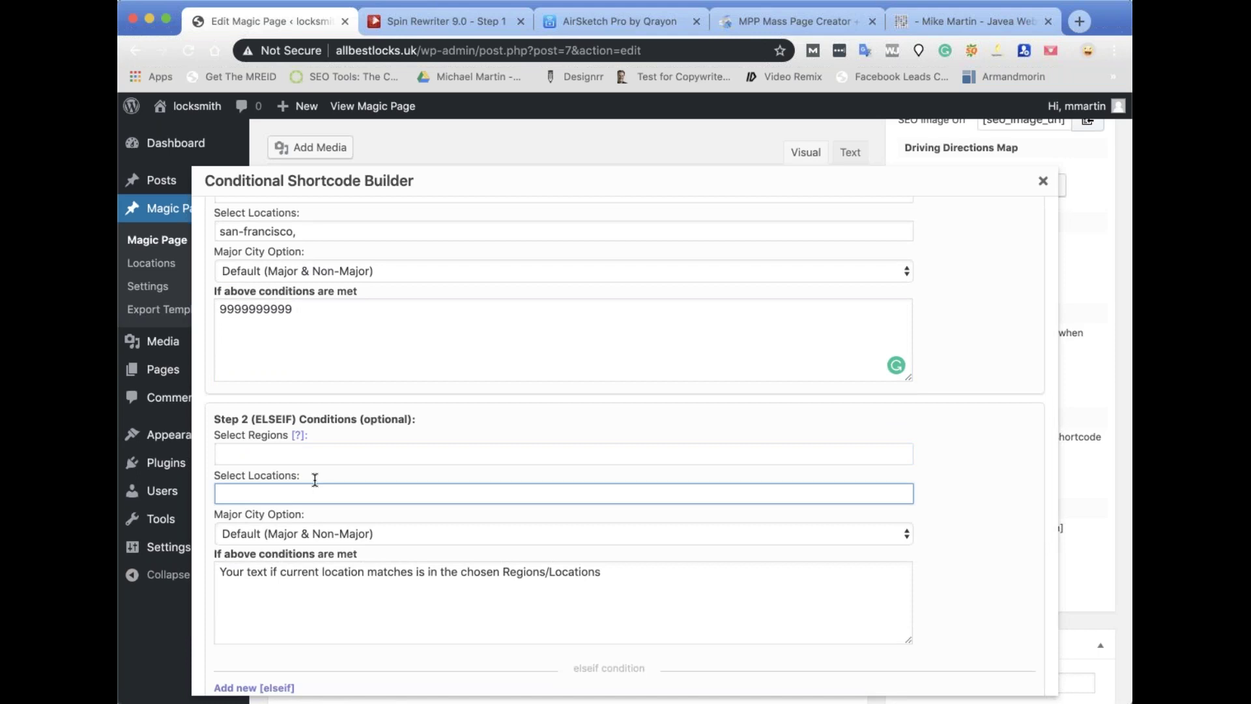
text(san)
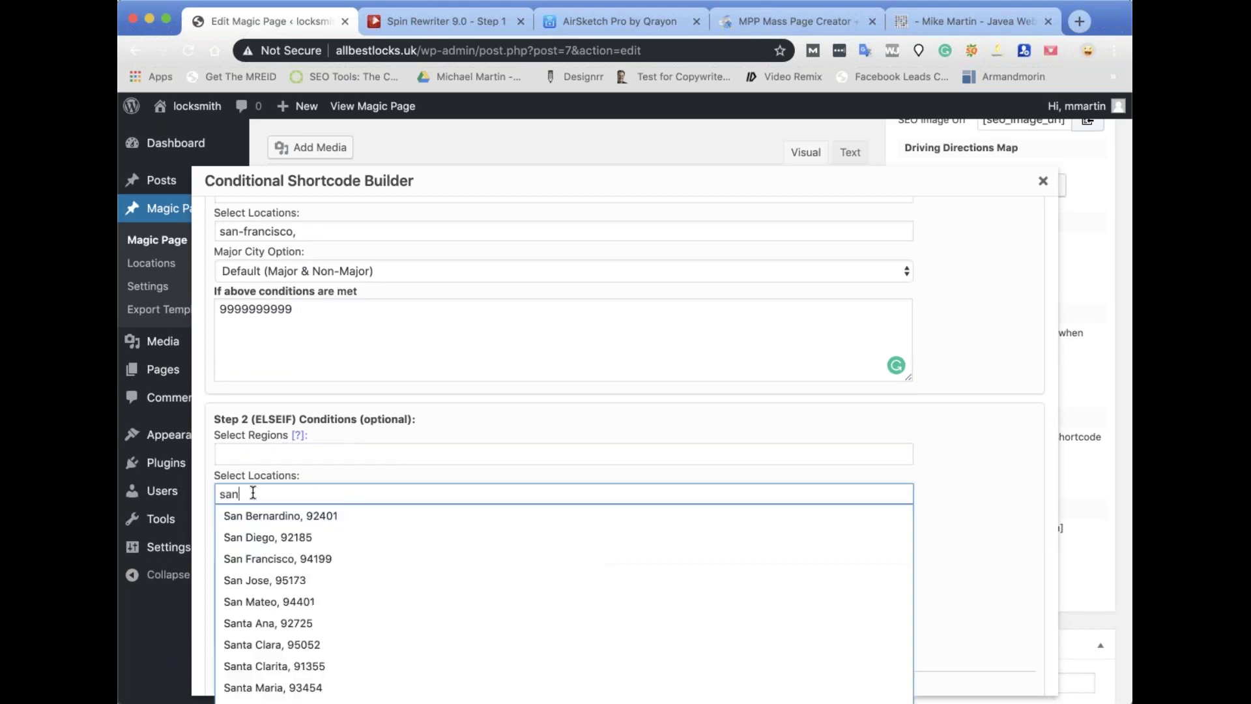
click(257, 538)
scroll(352, 391, down, 3)
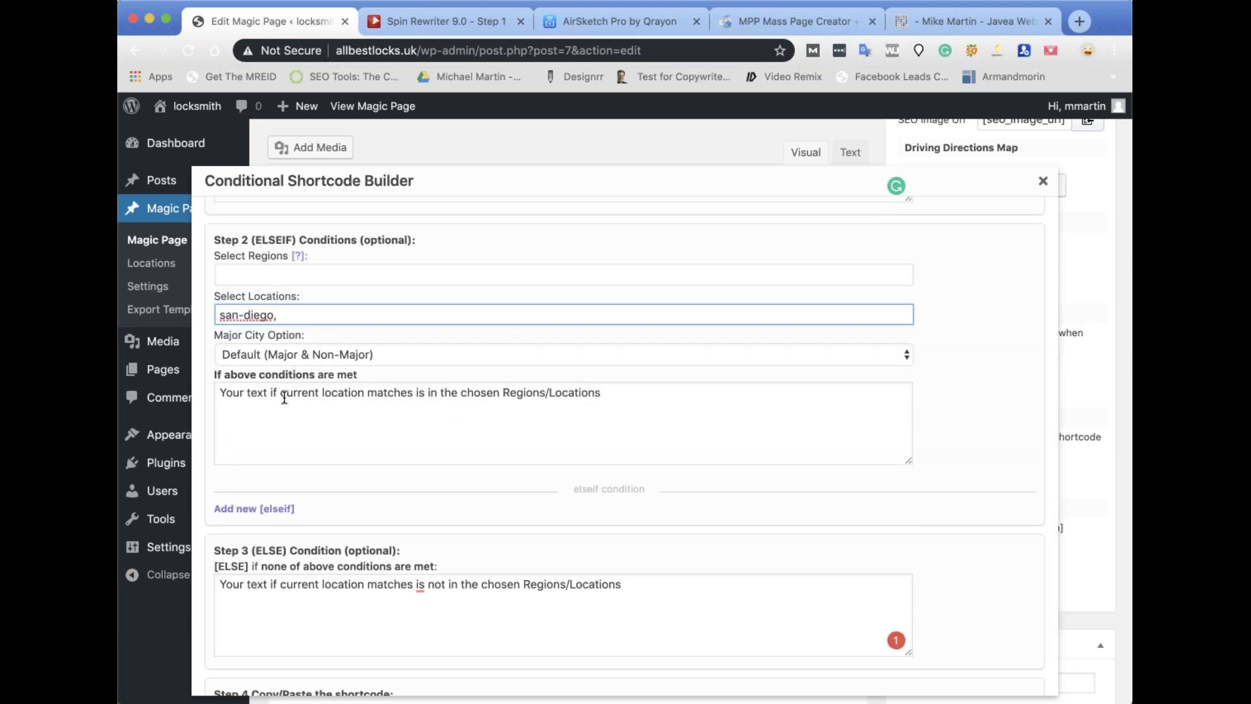
click(284, 397)
text(777777)
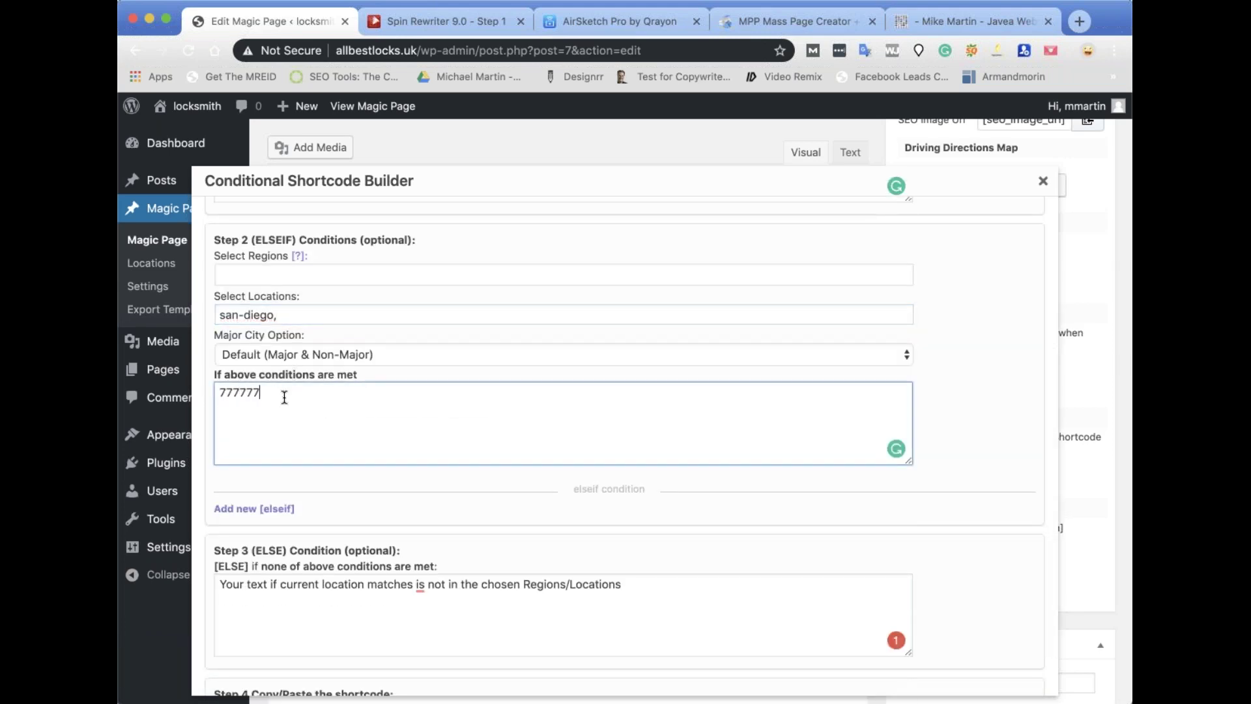
text(7777777)
scroll(388, 502, down, 2)
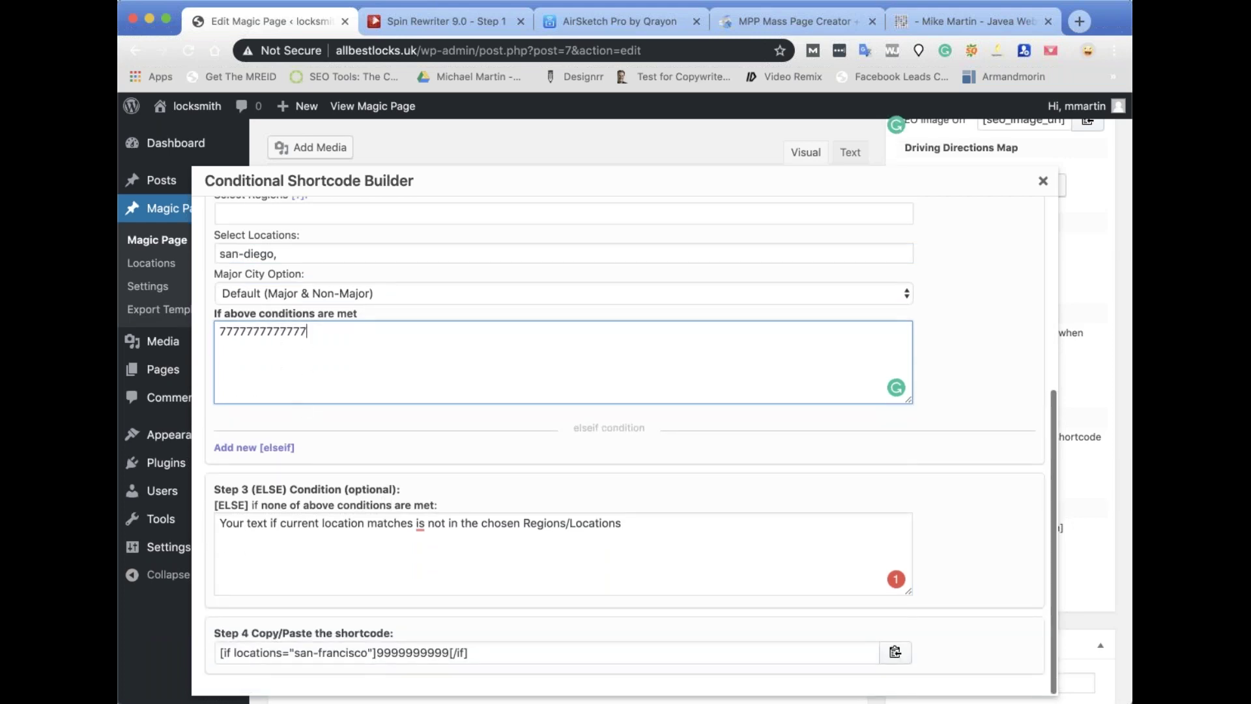
scroll(304, 409, up, 10)
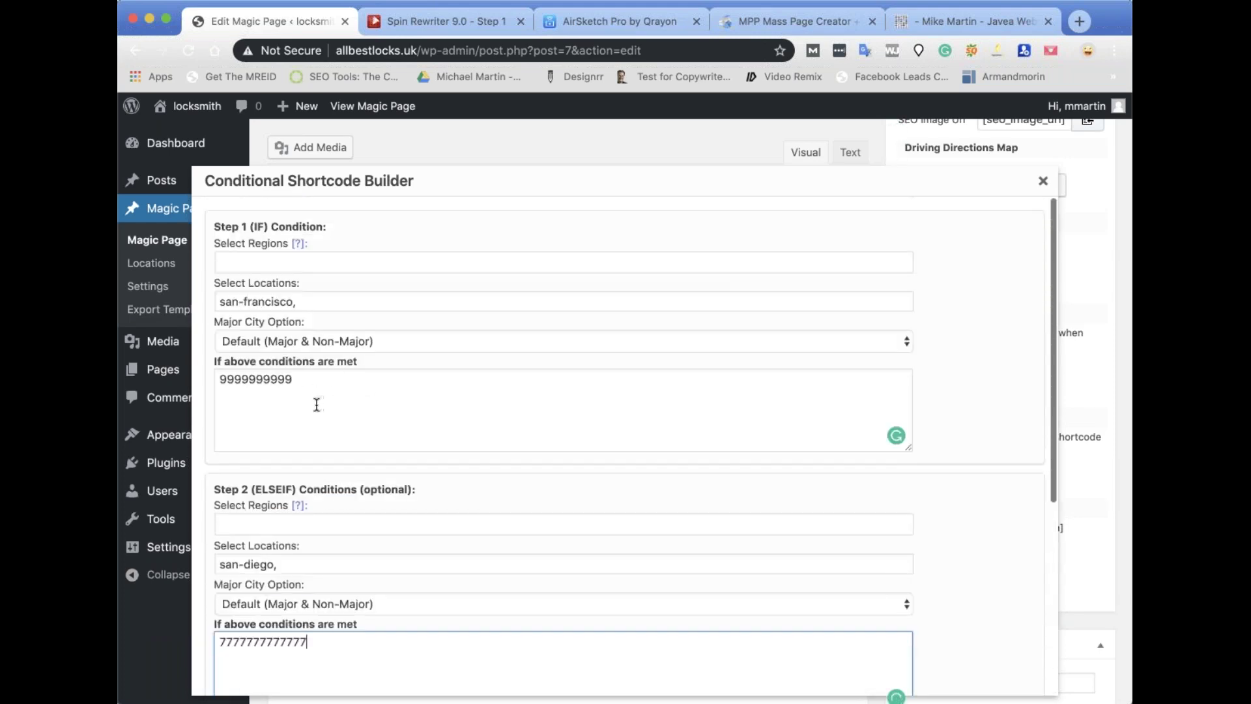
scroll(293, 410, down, 10)
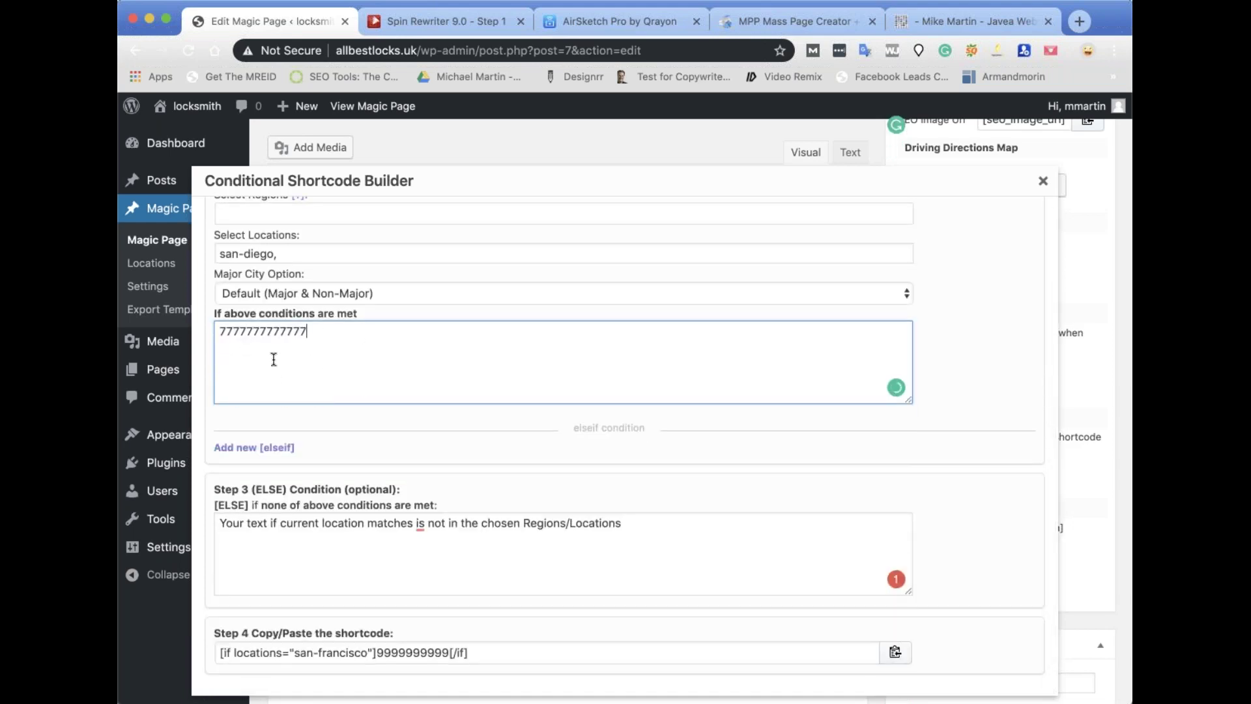
scroll(278, 414, down, 3)
click(278, 415)
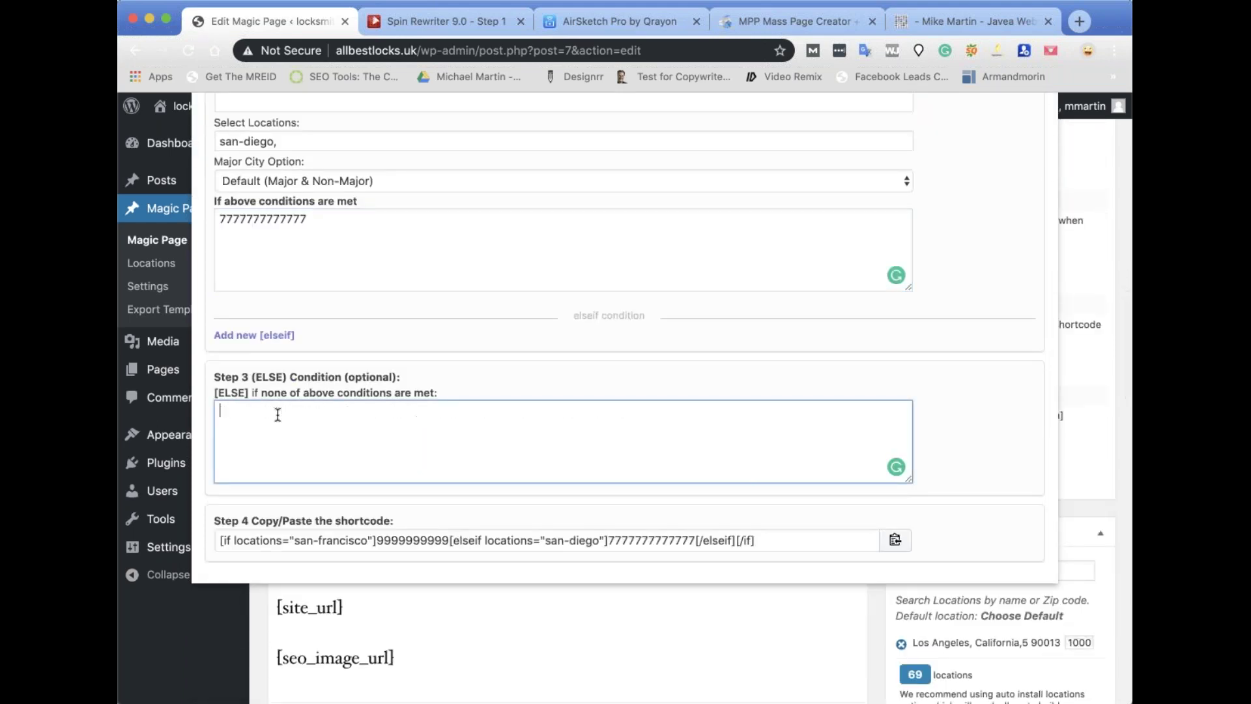
text(6666666666666)
click(984, 424)
scroll(991, 467, down, 2)
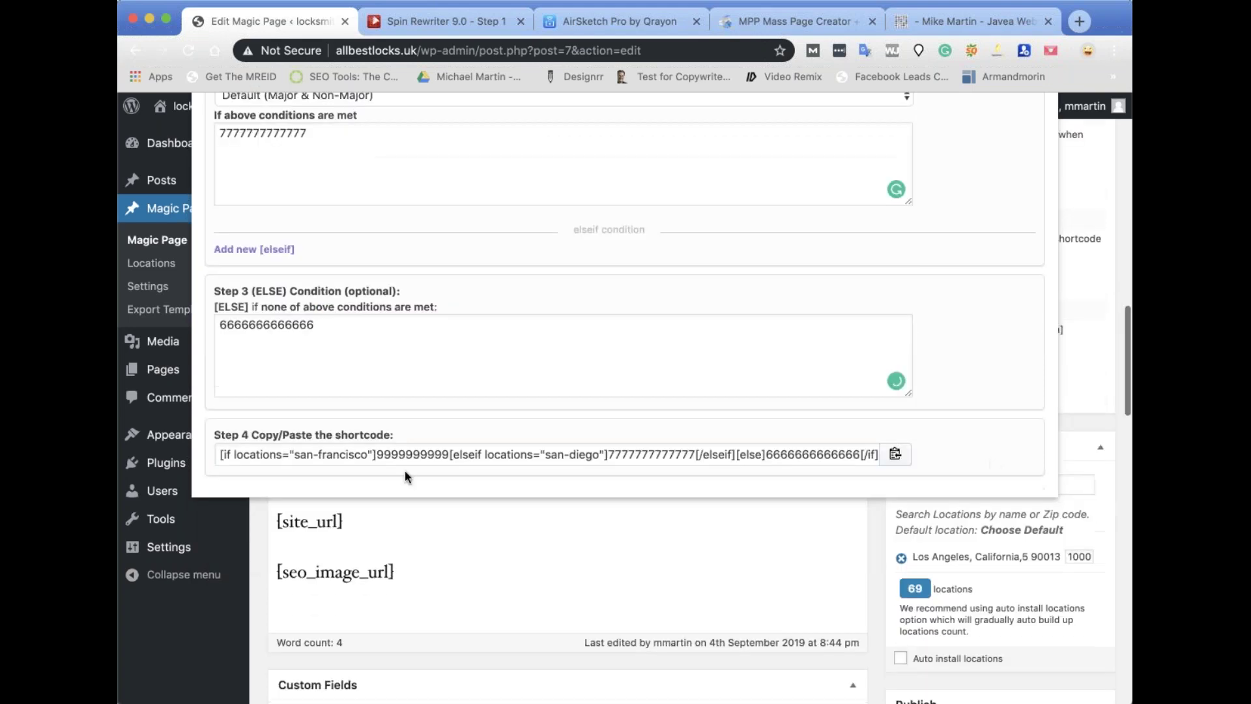
click(896, 455)
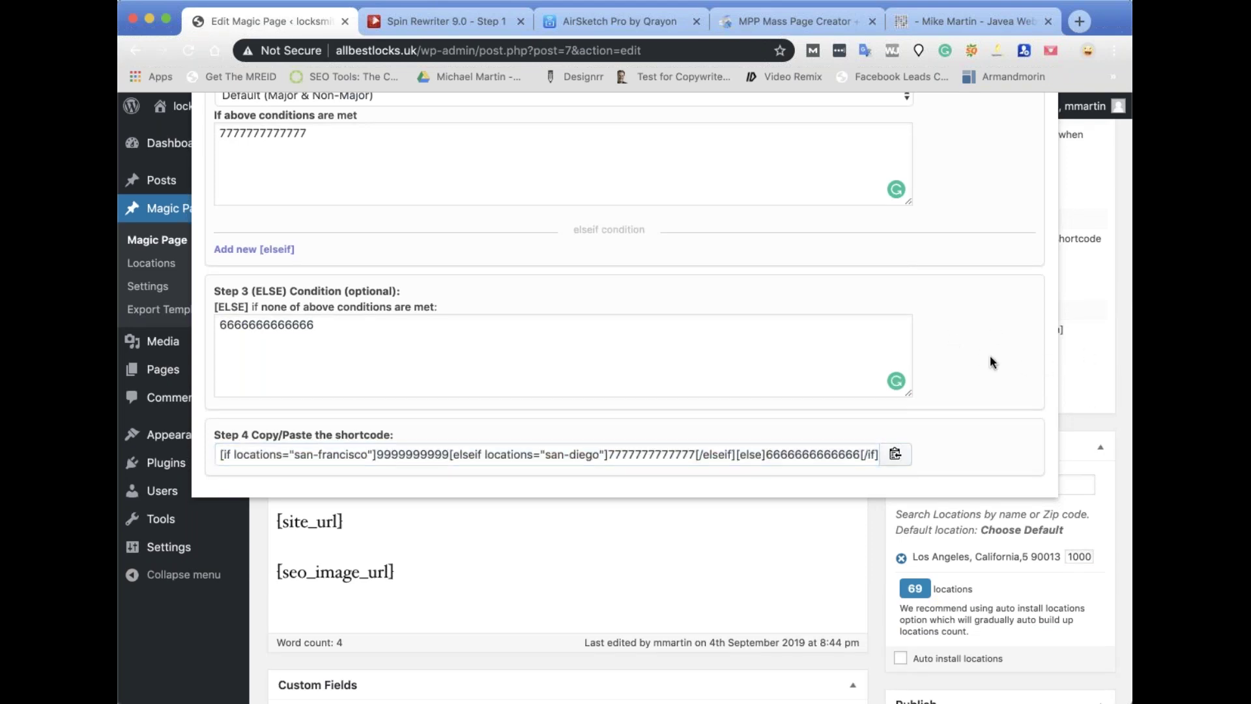
click(896, 454)
scroll(1046, 224, up, 5)
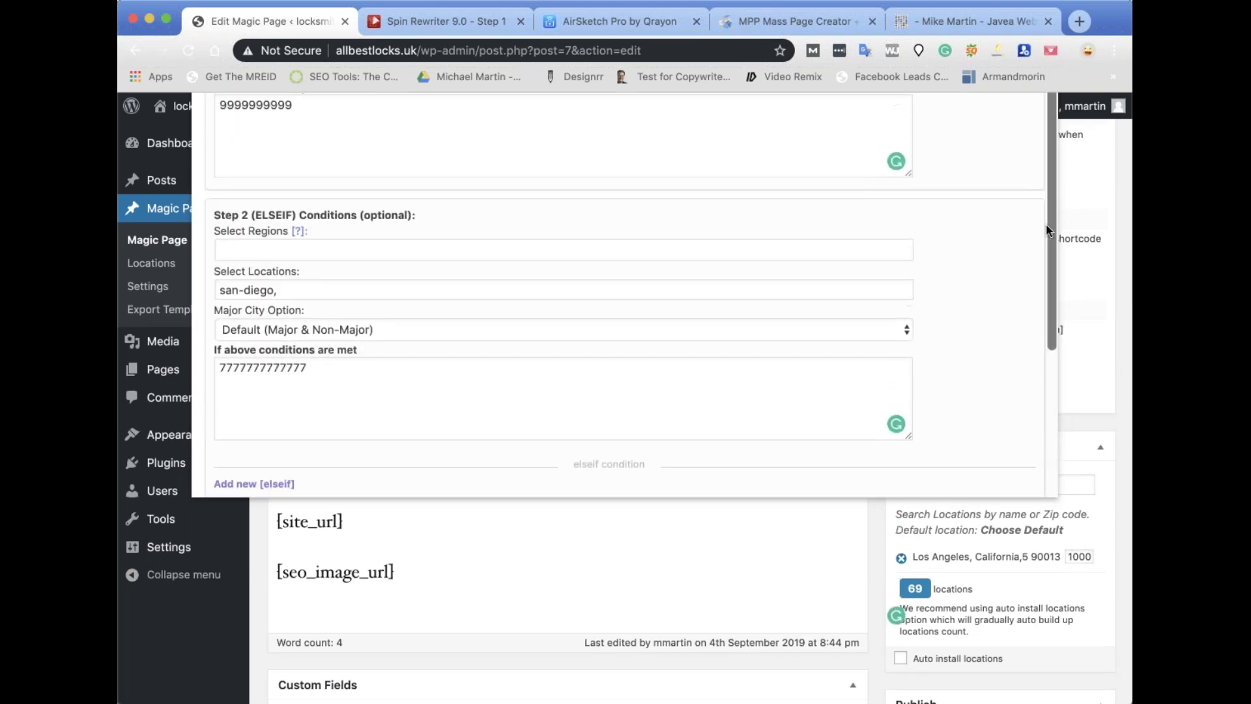
scroll(1043, 301, up, 3)
Paste the copied if/elseif/else shortcode below [cities] and update the template.
click(1047, 247)
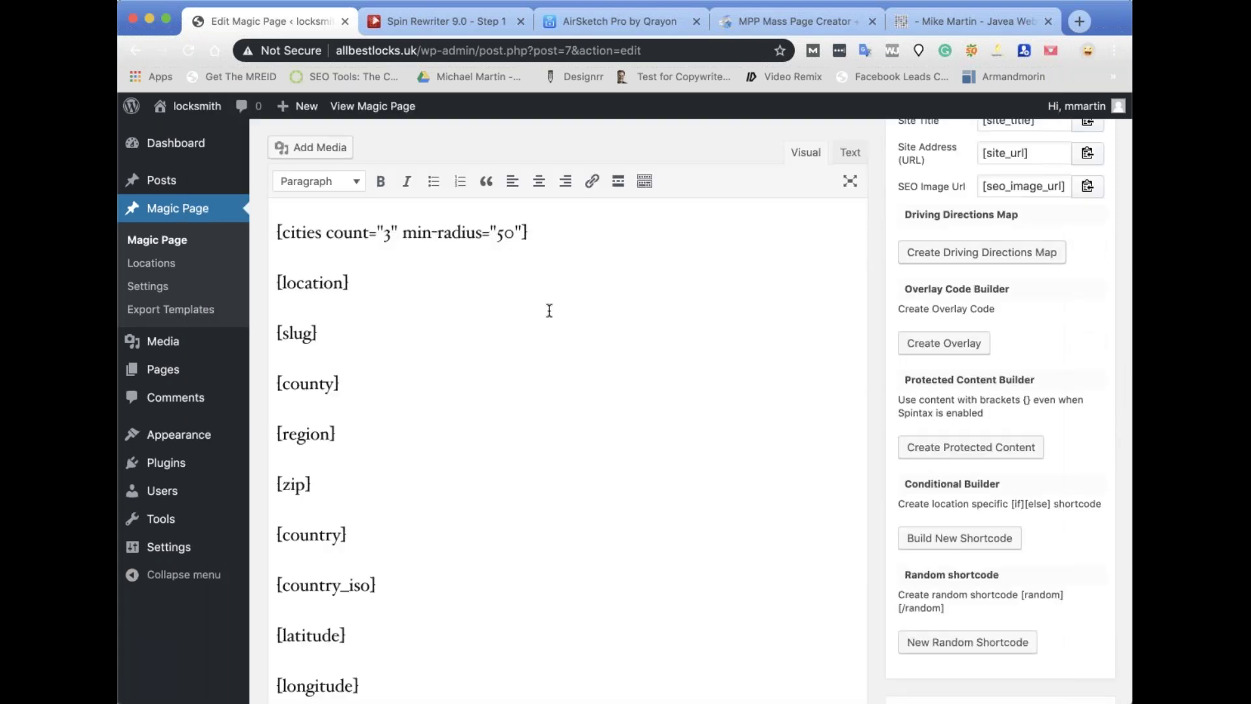
scroll(547, 306, up, 2)
scroll(551, 535, up, 4)
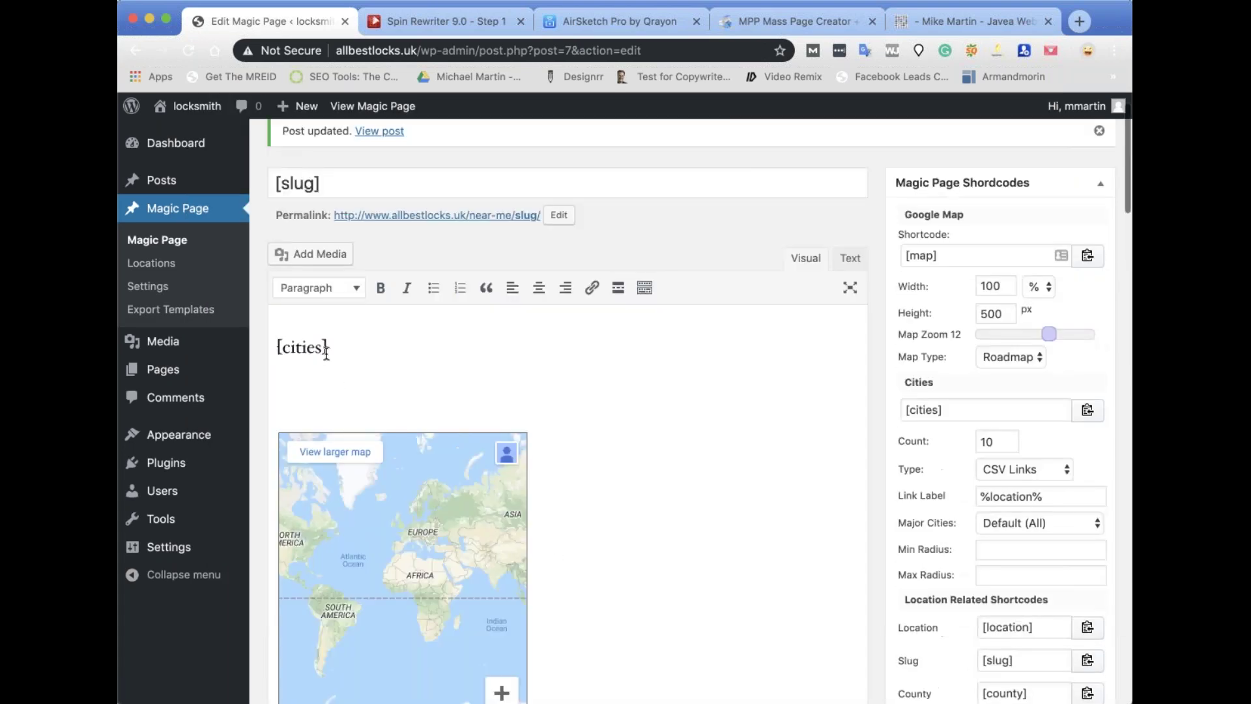
scroll(350, 349, down, 3)
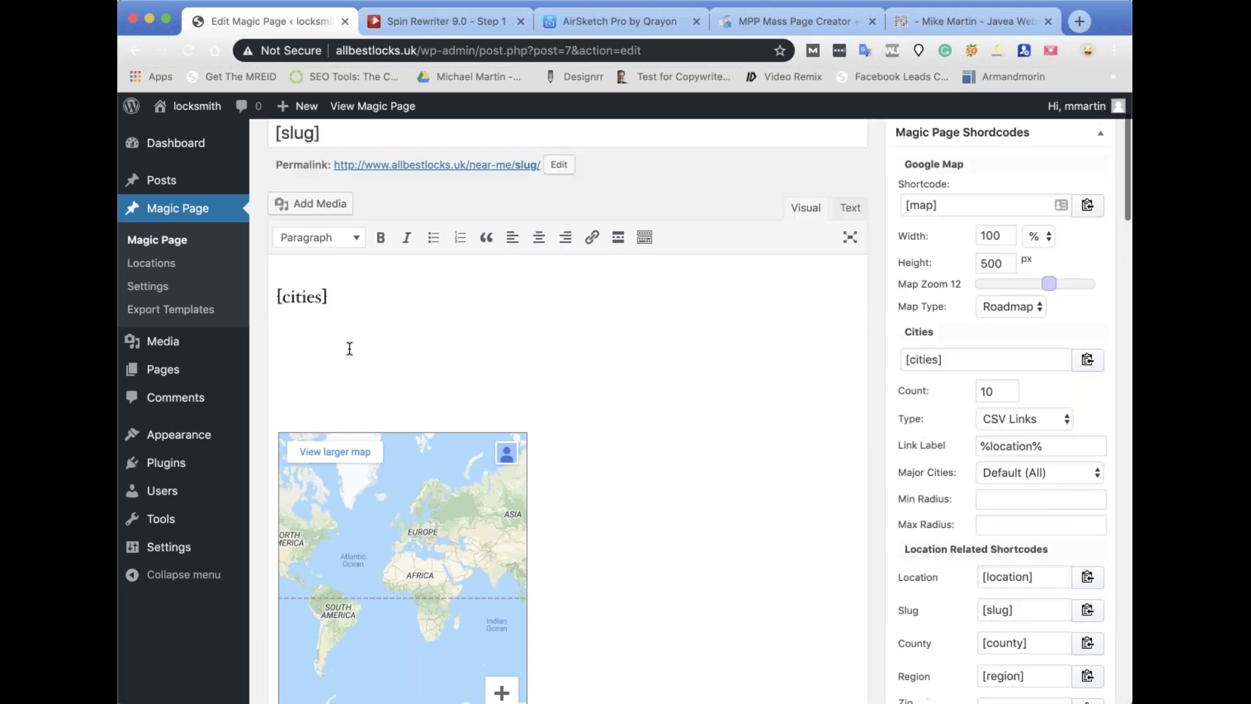
key(super+v)
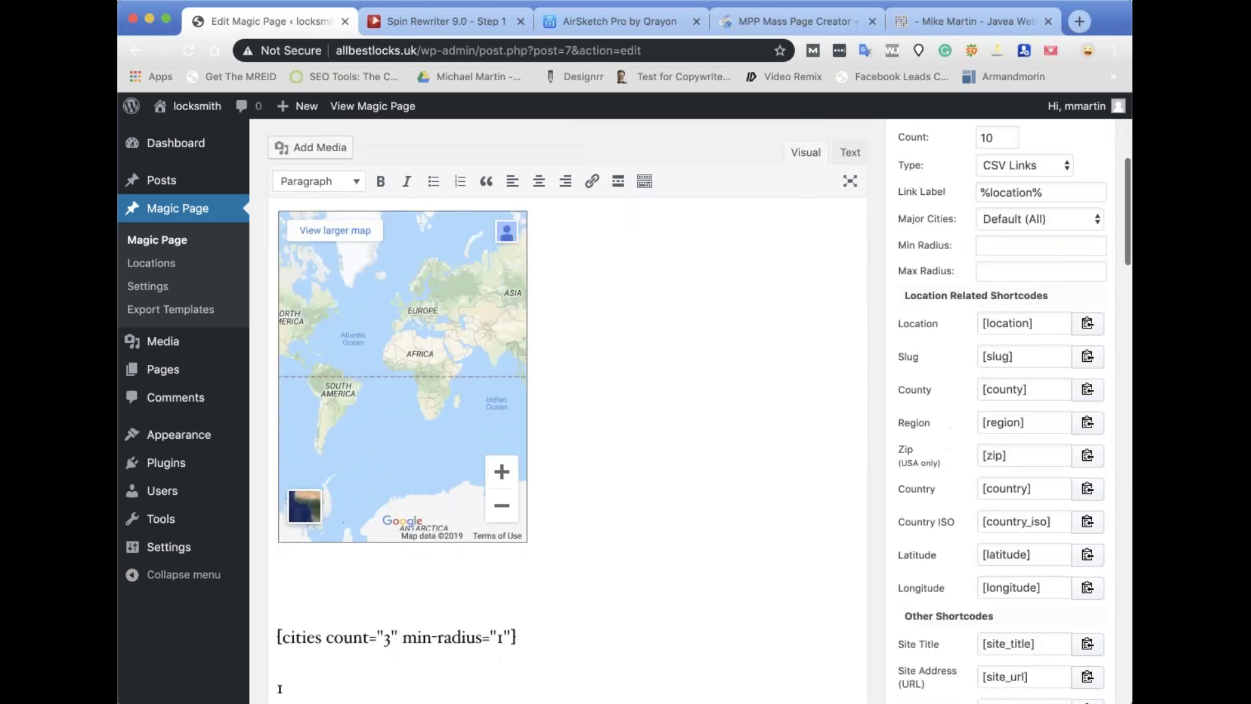
scroll(280, 689, down, 15)
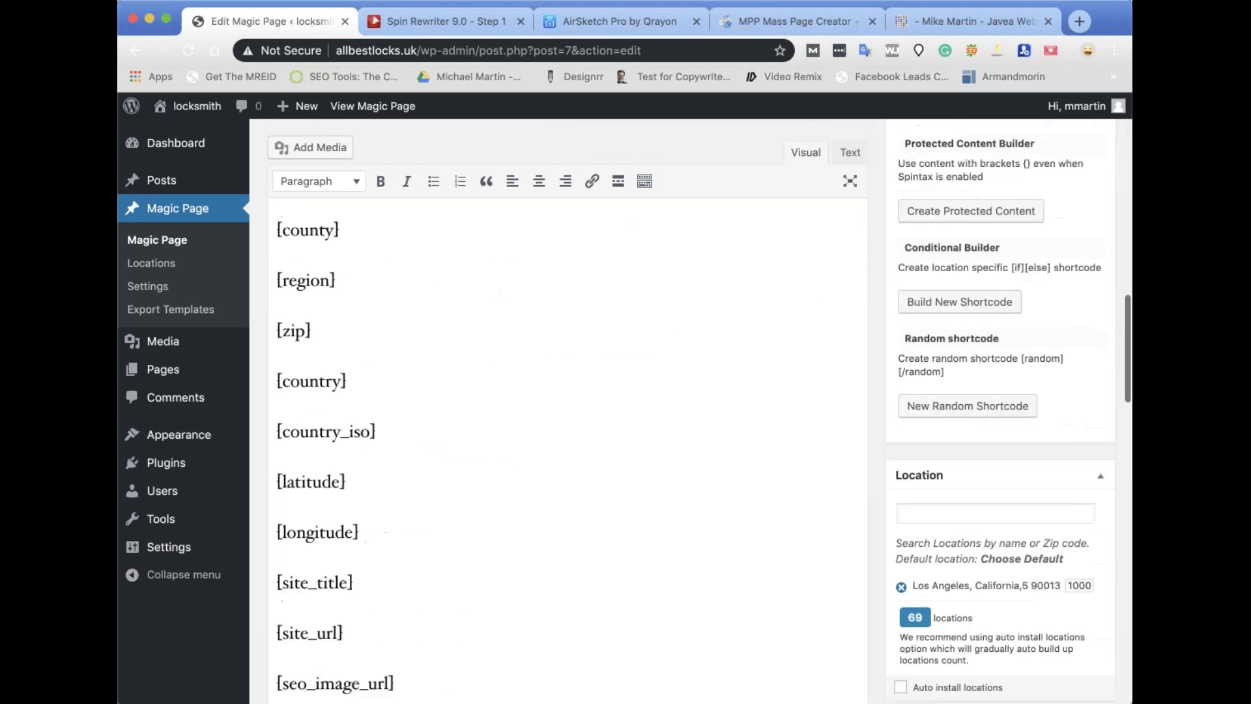
click(1078, 550)
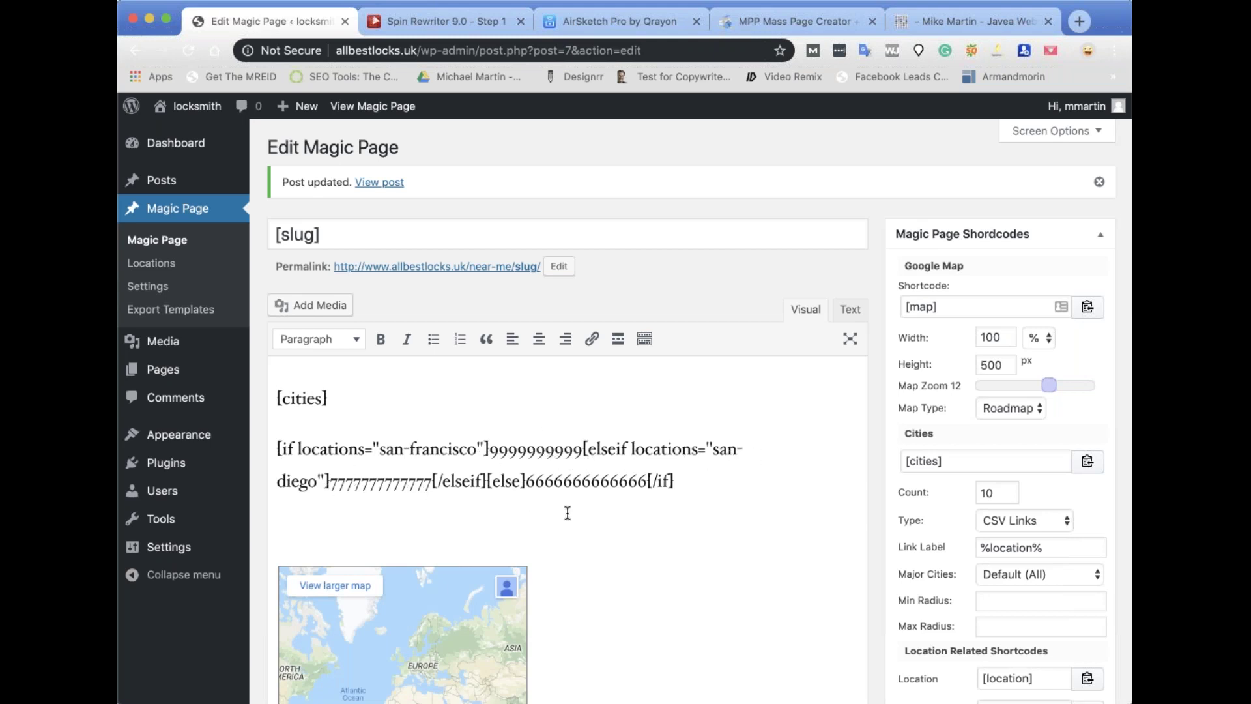
click(377, 182)
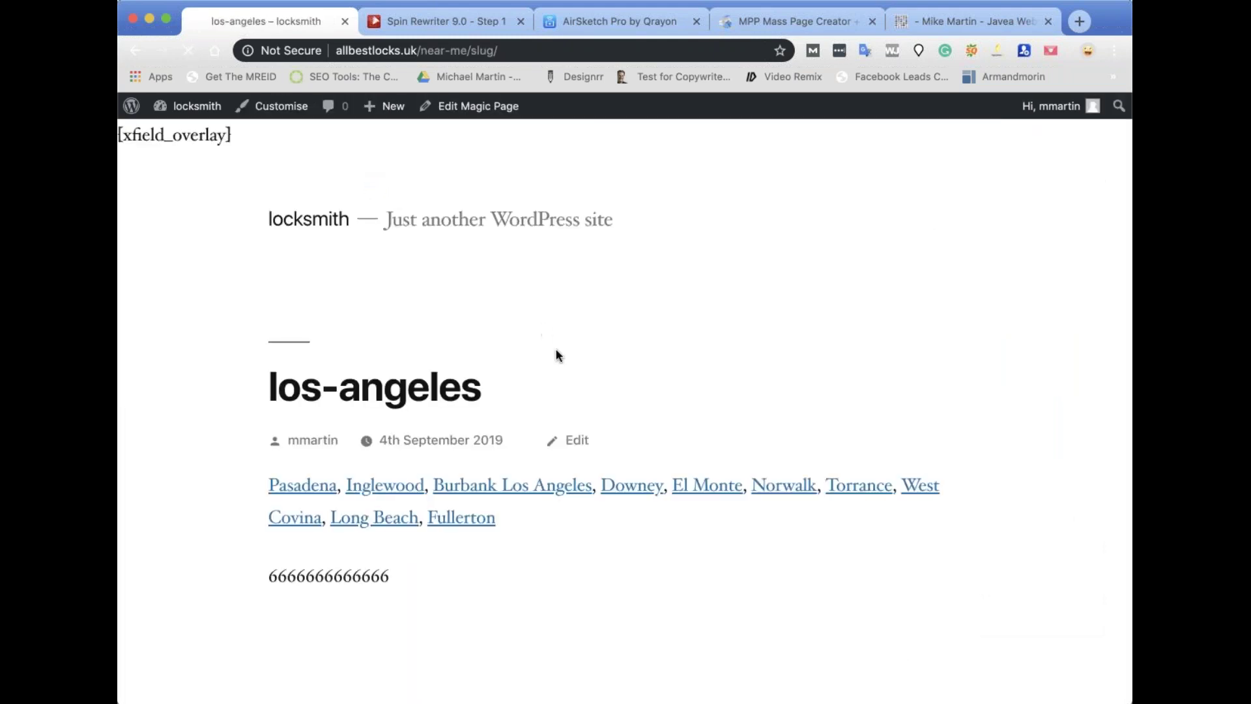
scroll(556, 354, down, 3)
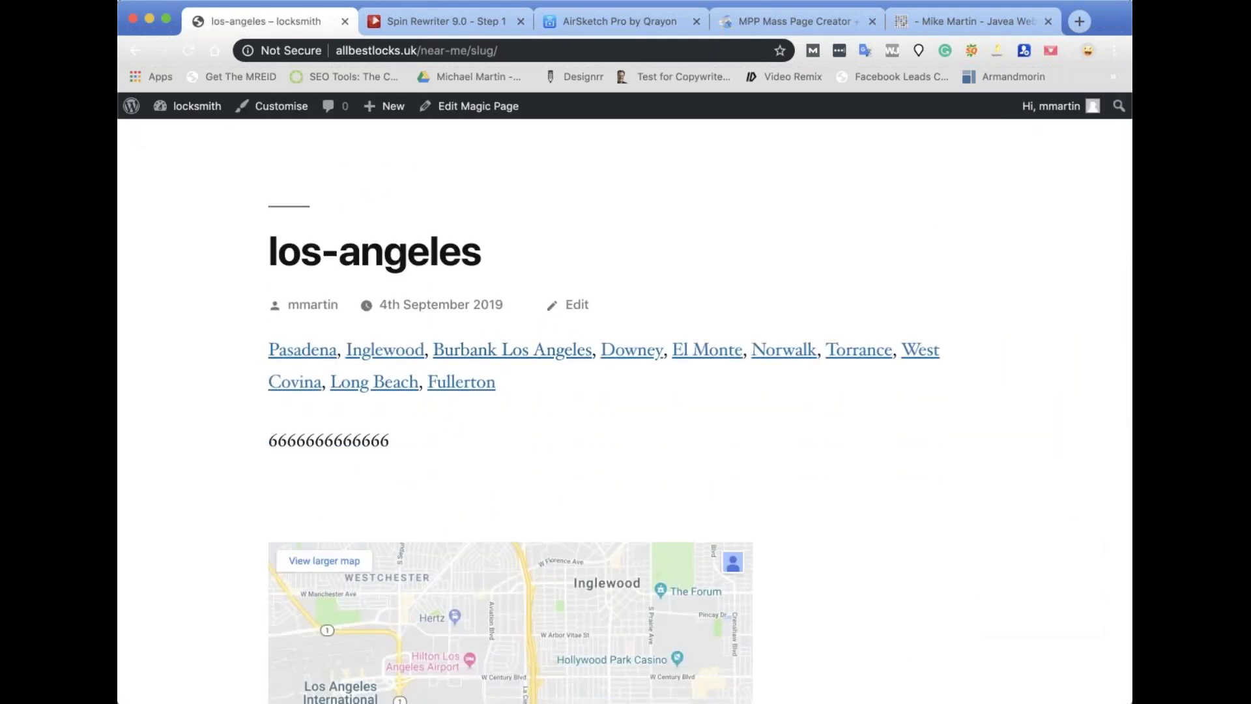
click(491, 50)
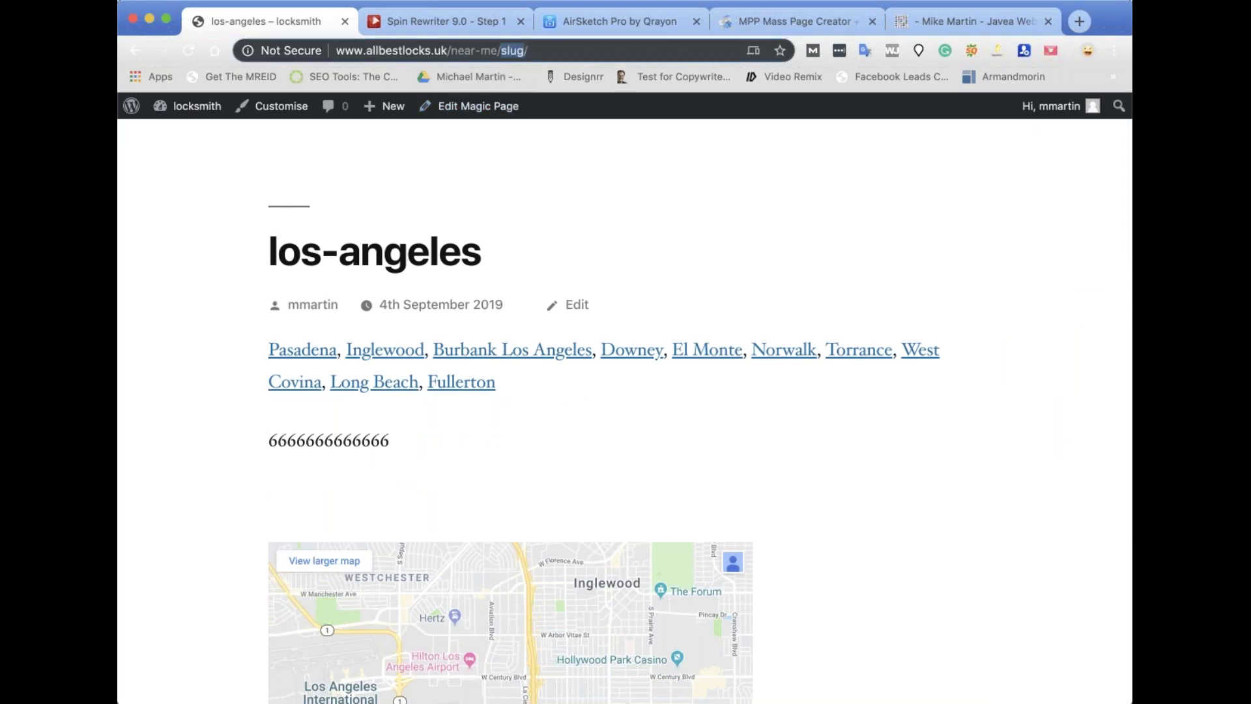
double_click(521, 51)
text(san)
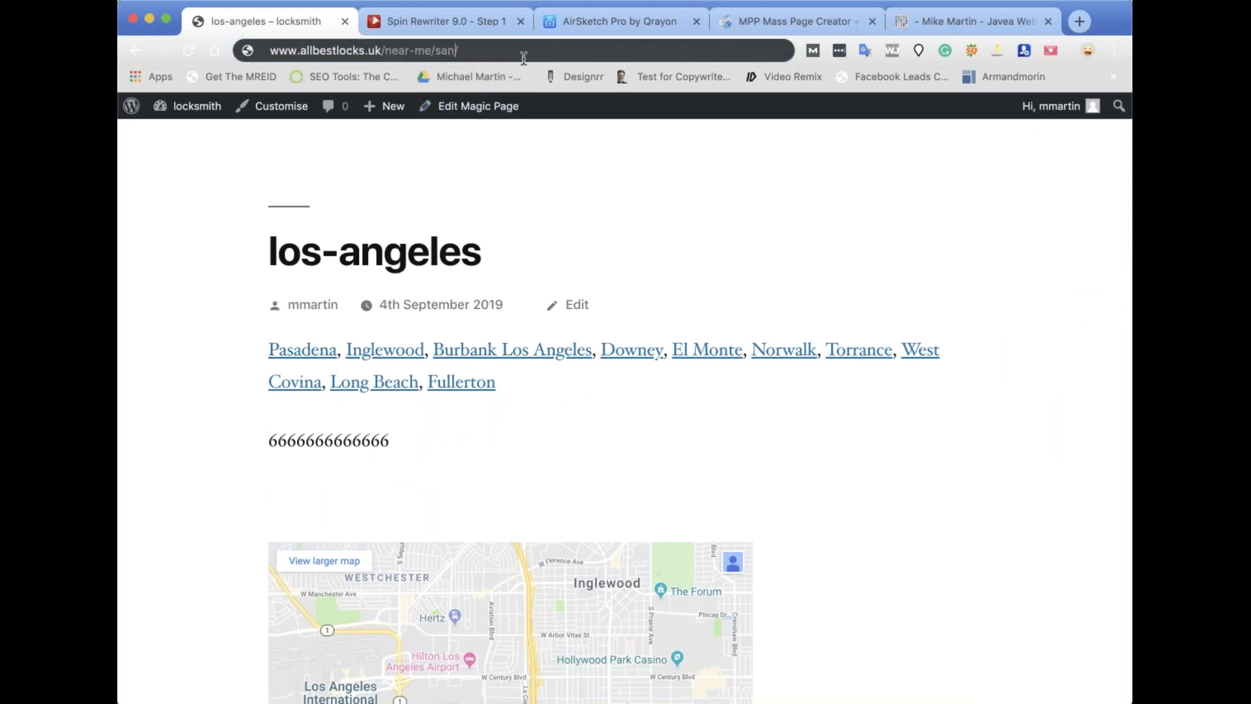
text(-diago)
key(Return)
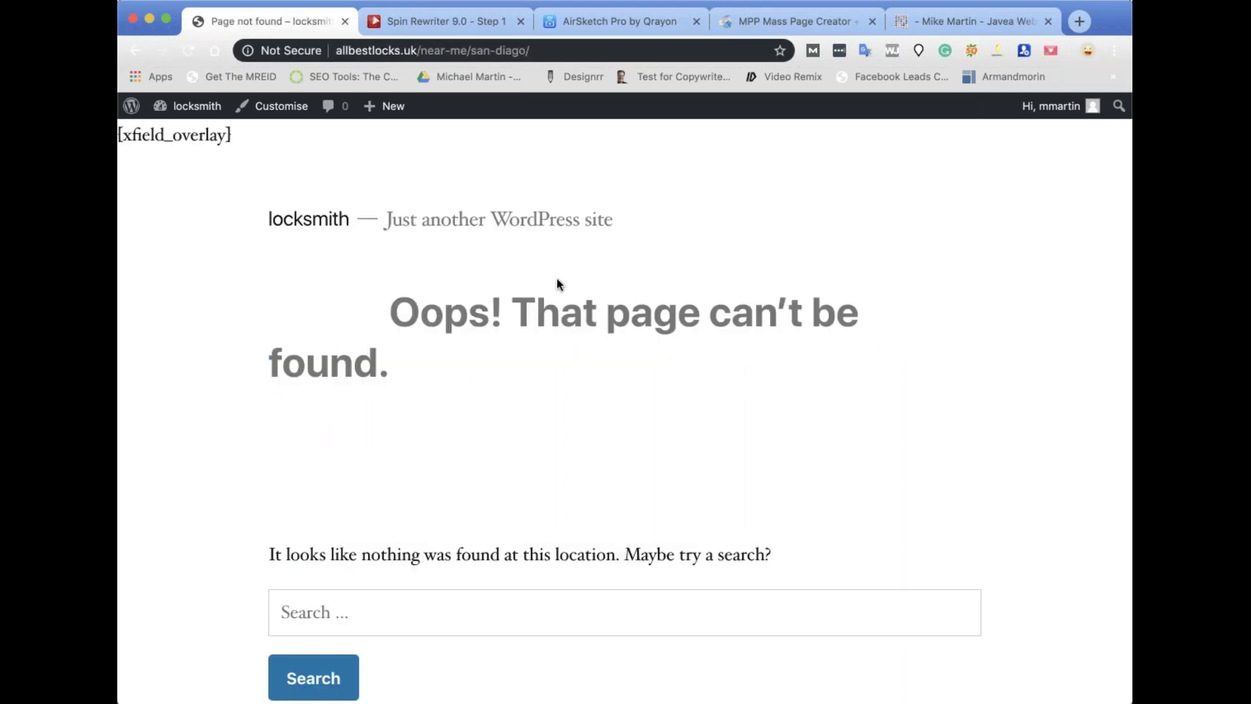
click(131, 49)
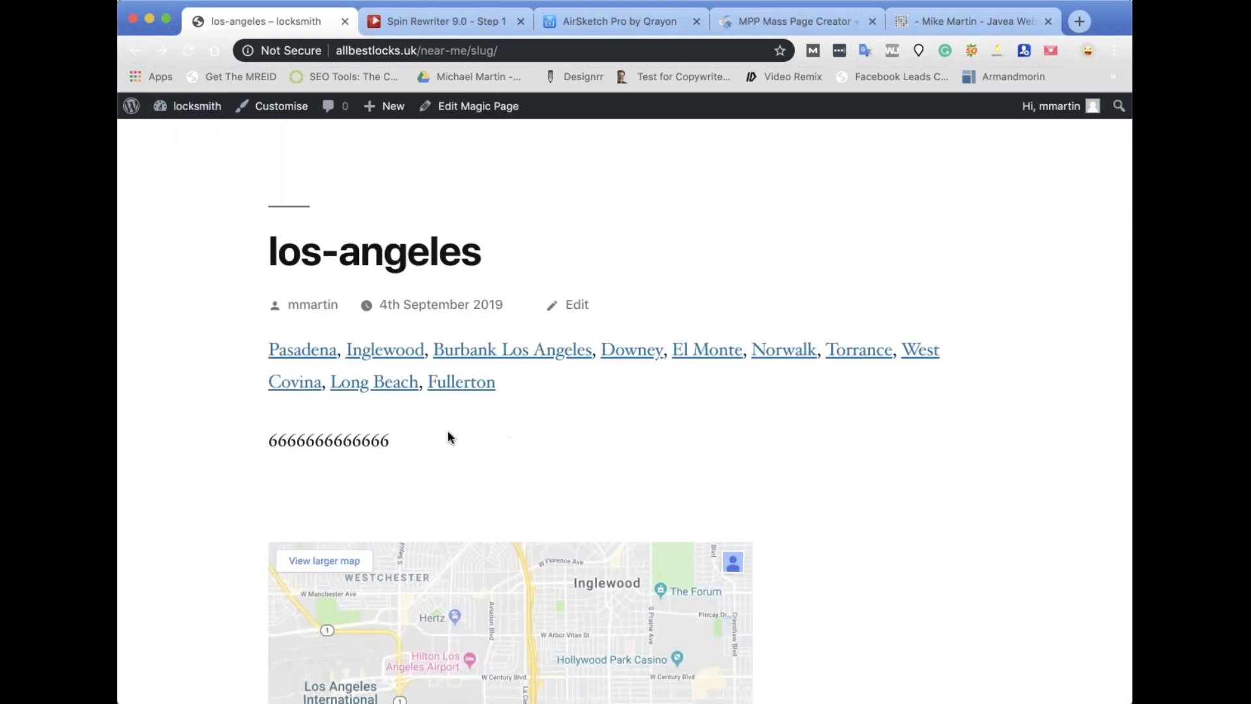
click(477, 53)
double_click(478, 53)
double_click(507, 52)
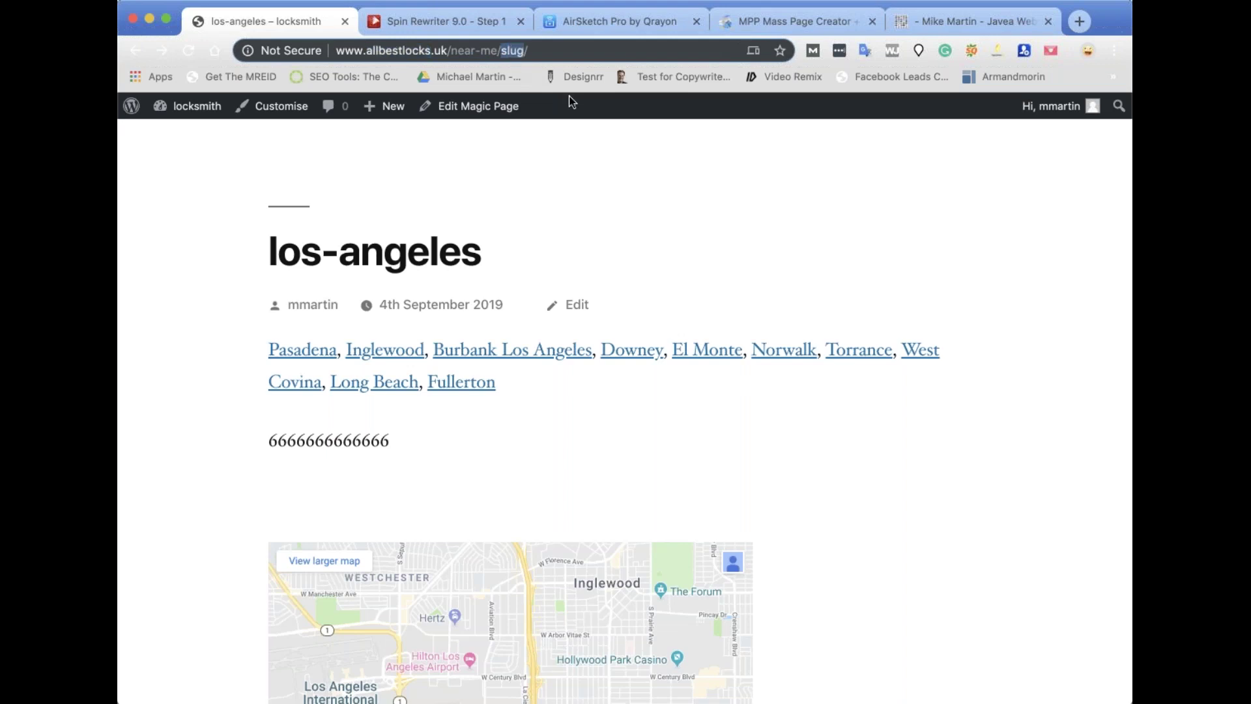
text(san-fra)
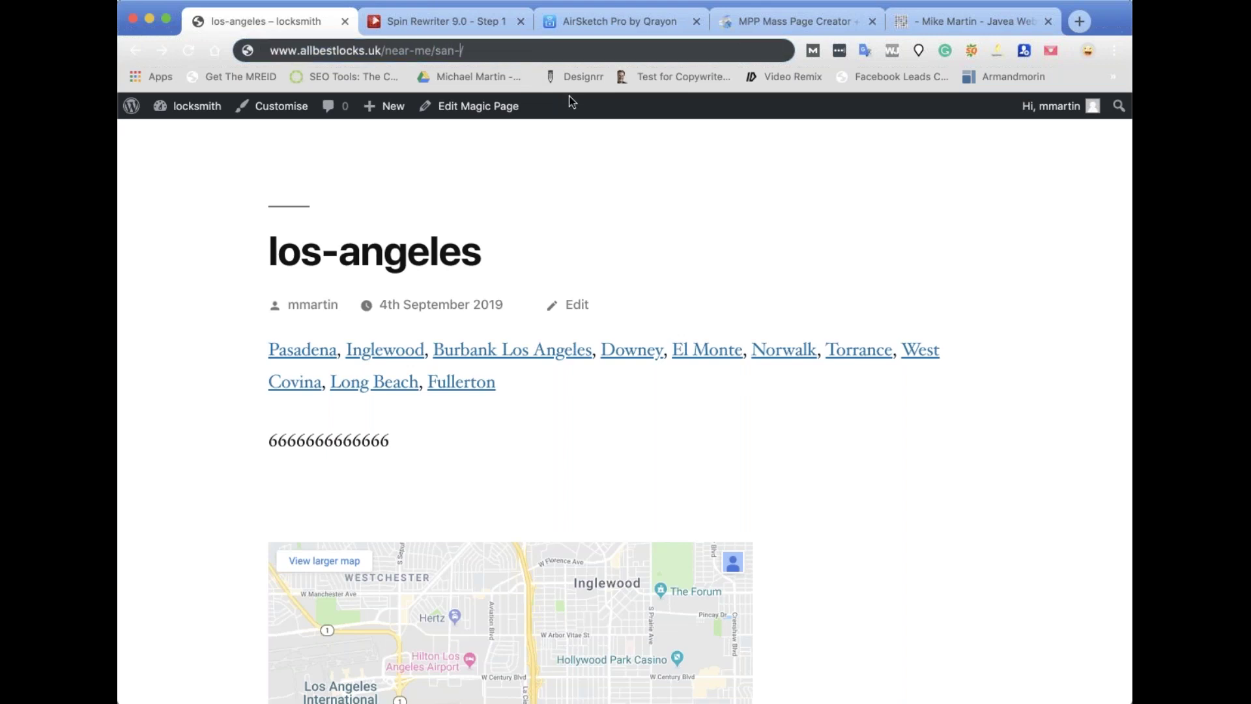
text(nciso)
click(499, 51)
text(co)
key(Return)
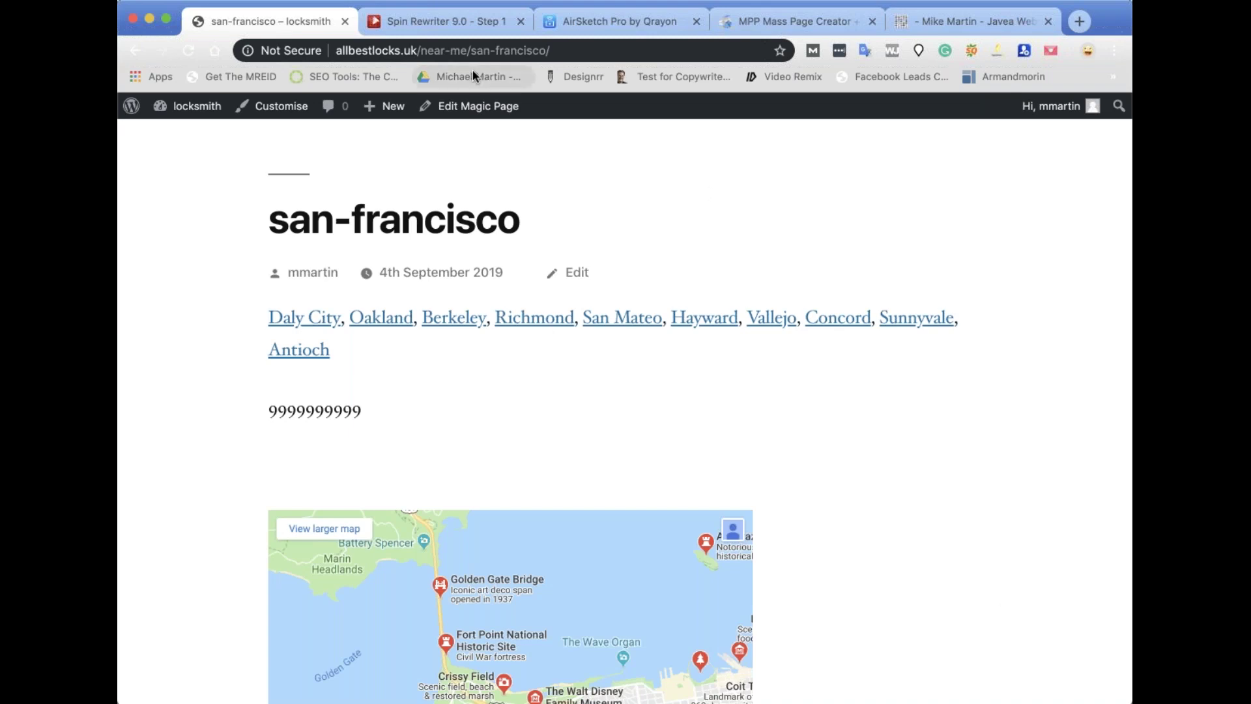
click(518, 51)
double_click(518, 50)
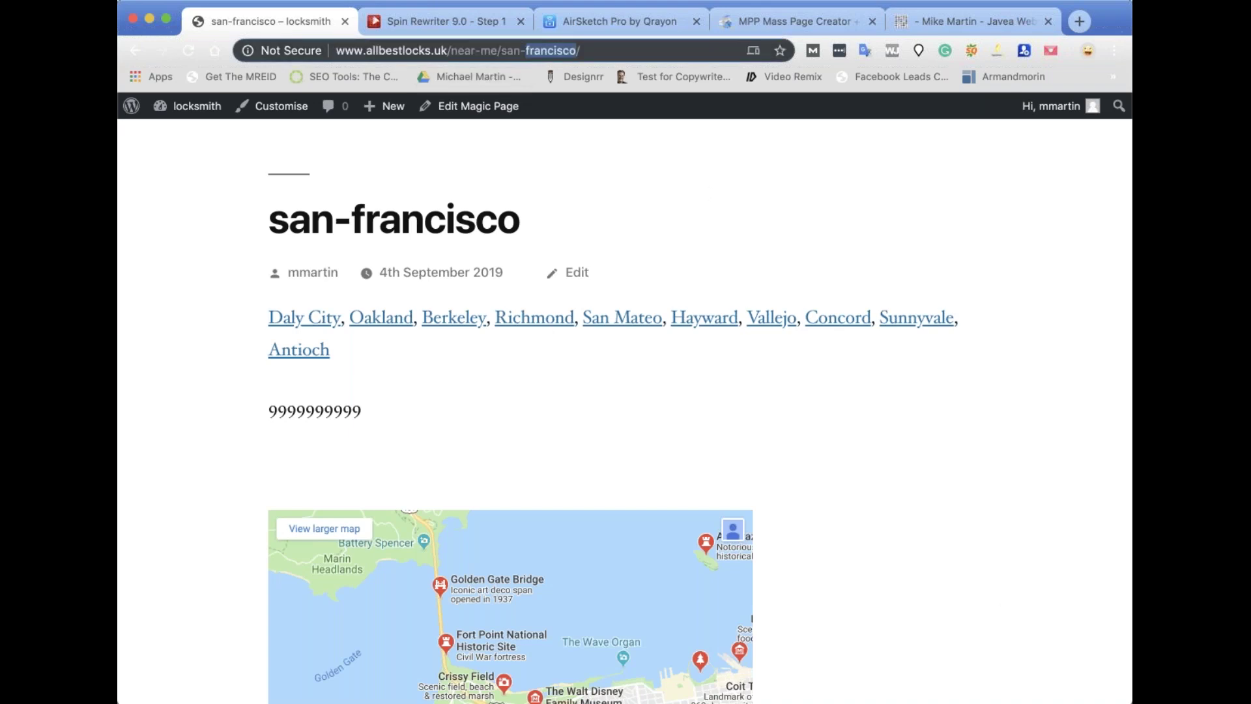
text(diego)
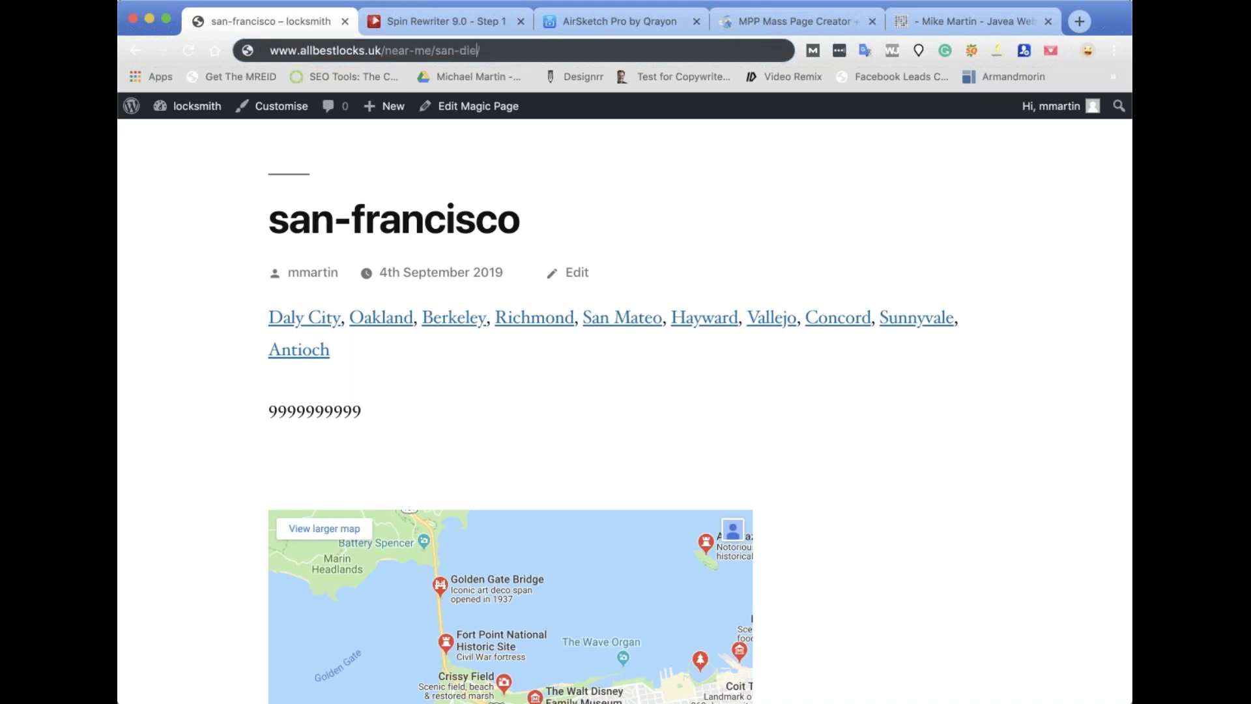
key(Return)
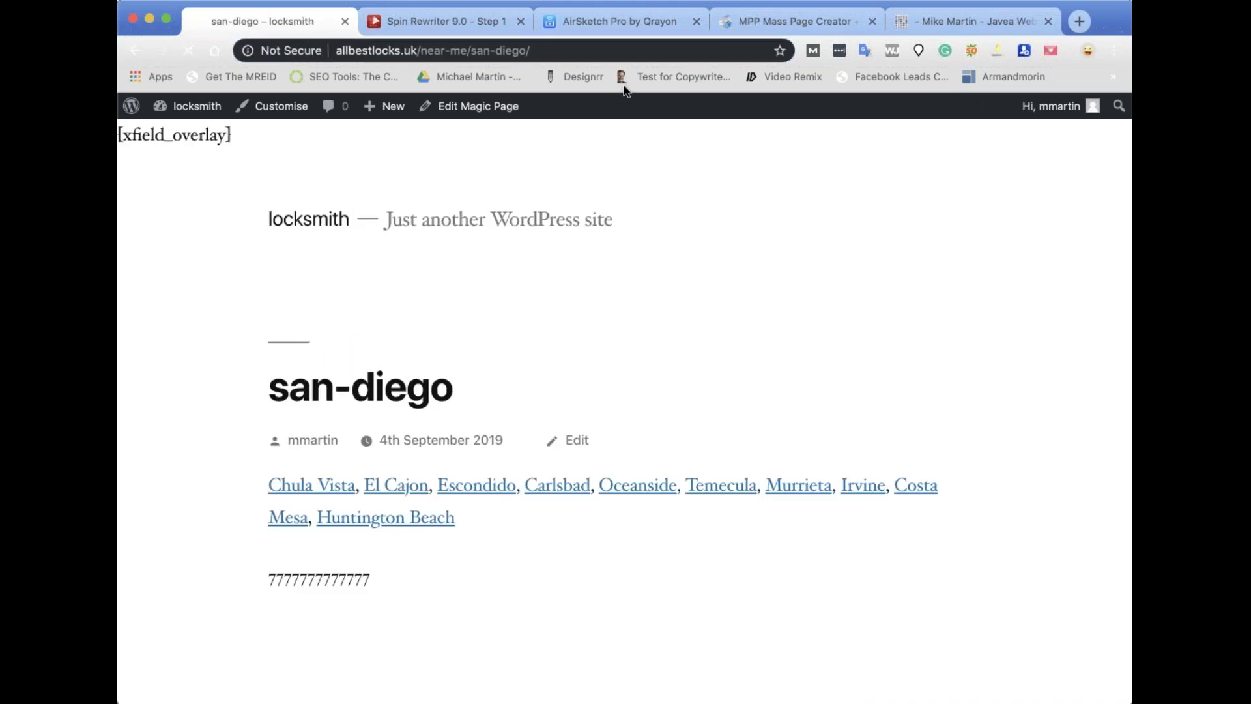
scroll(628, 392, down, 1)
scroll(628, 393, down, 1)
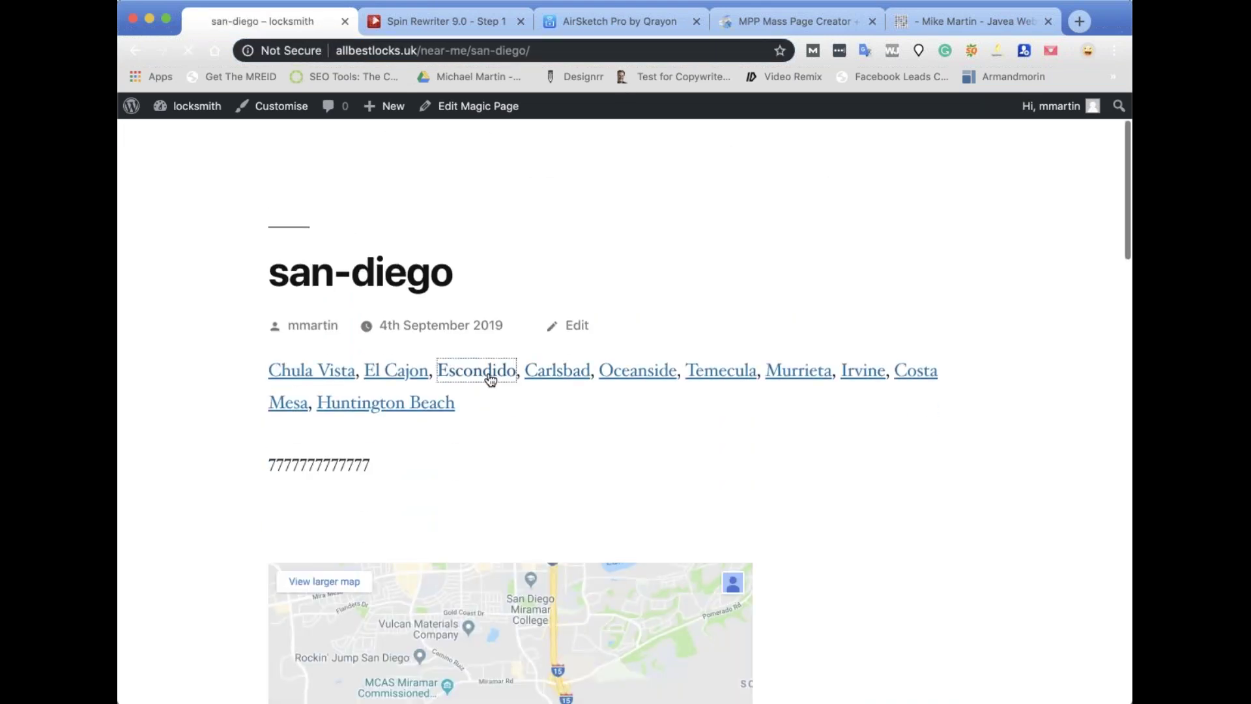
click(489, 371)
scroll(625, 445, down, 2)
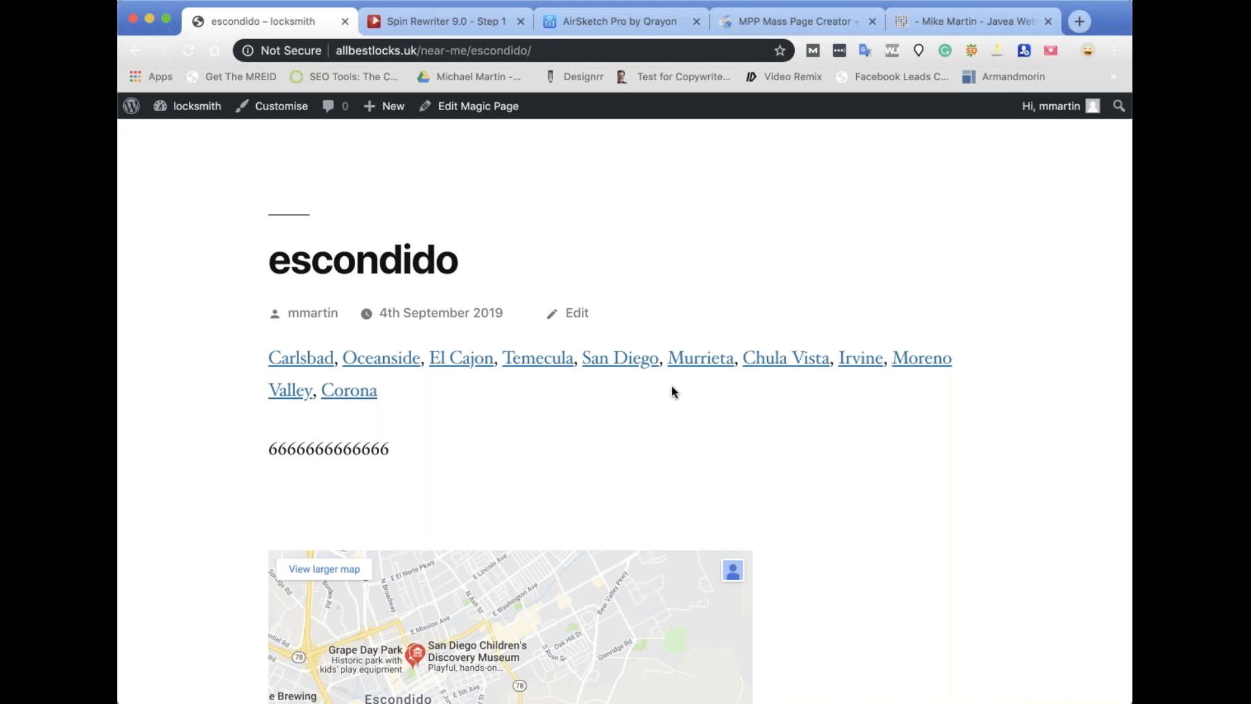
click(479, 108)
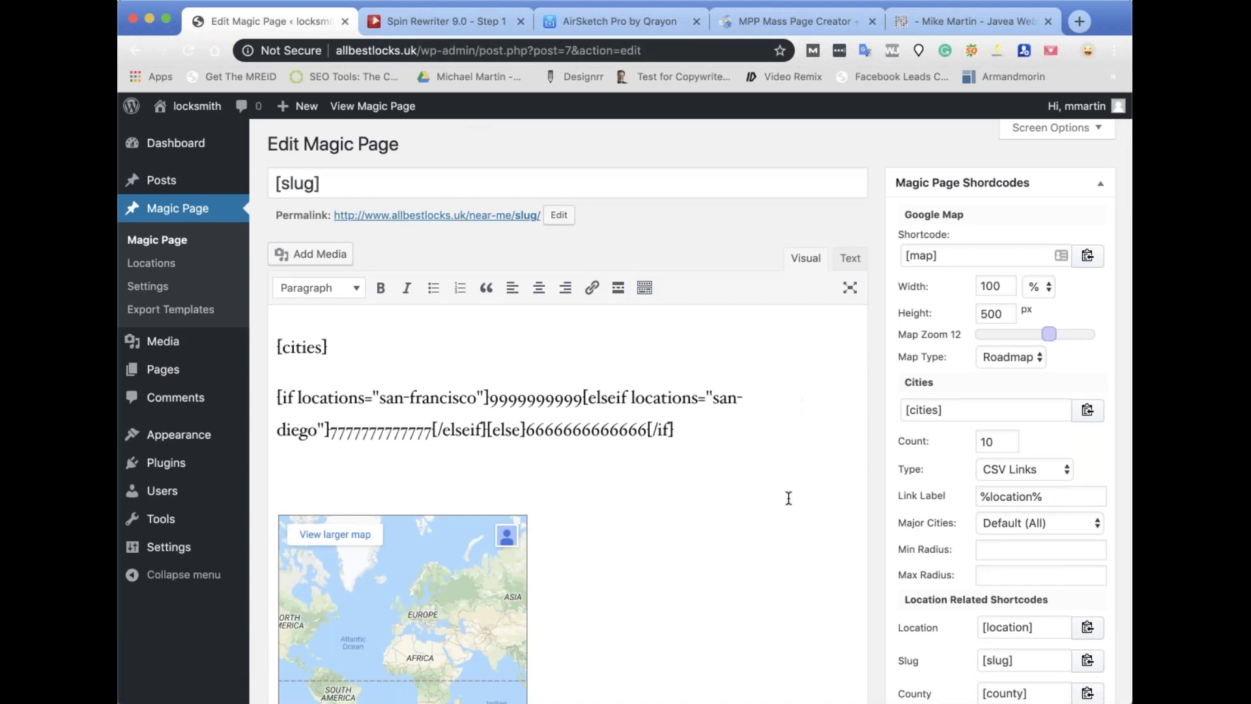
Insert a blank line after [cities] above the conditional shortcode, deleting stray brace characters.
scroll(625, 356, down, 15)
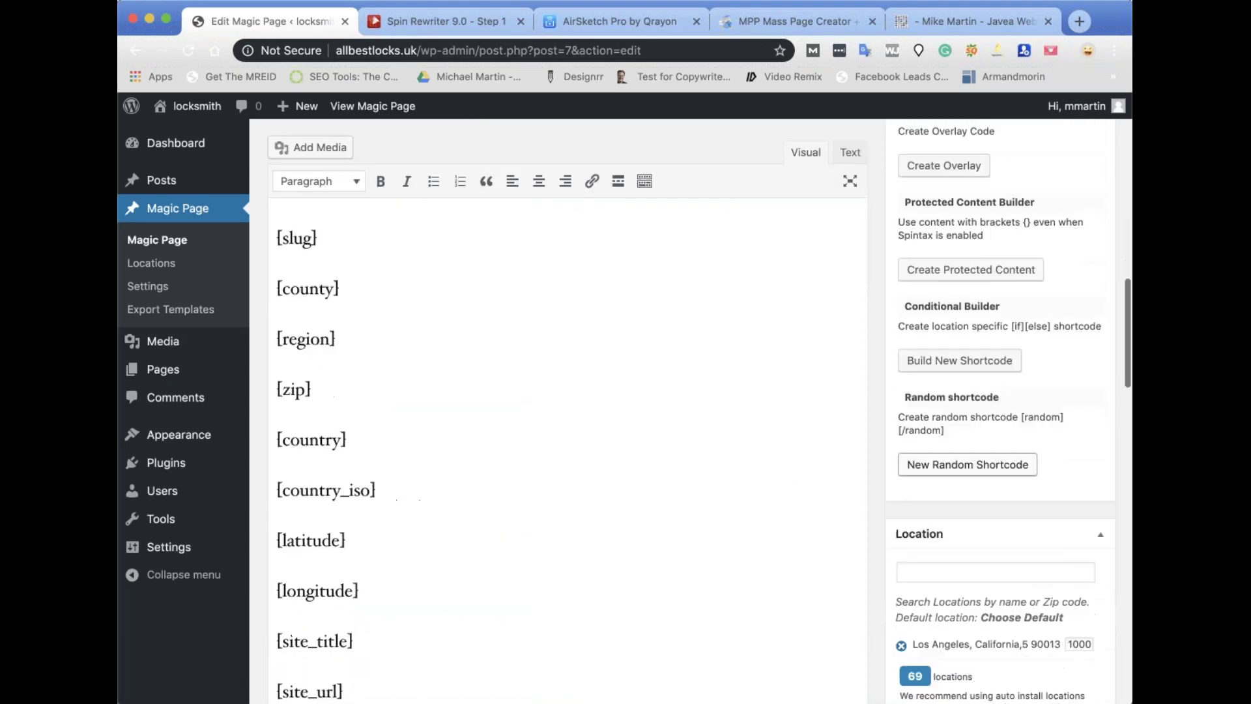
scroll(624, 355, up, 17)
scroll(625, 355, up, 3)
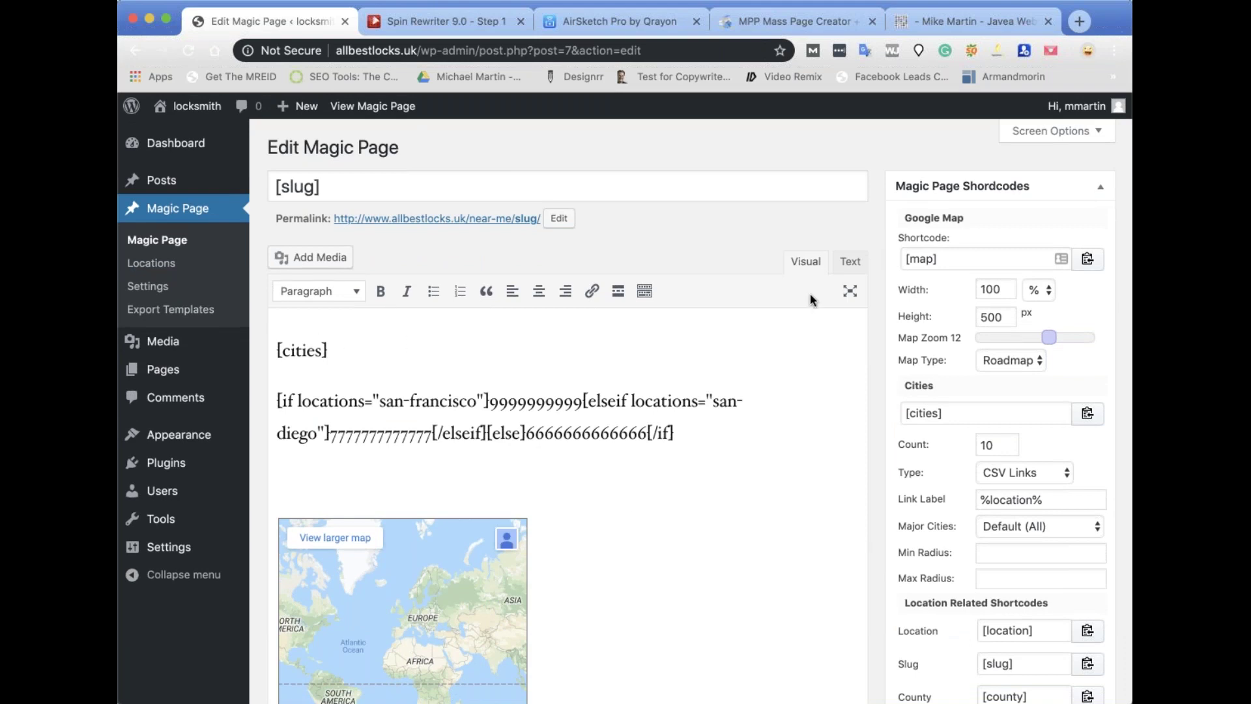
click(851, 258)
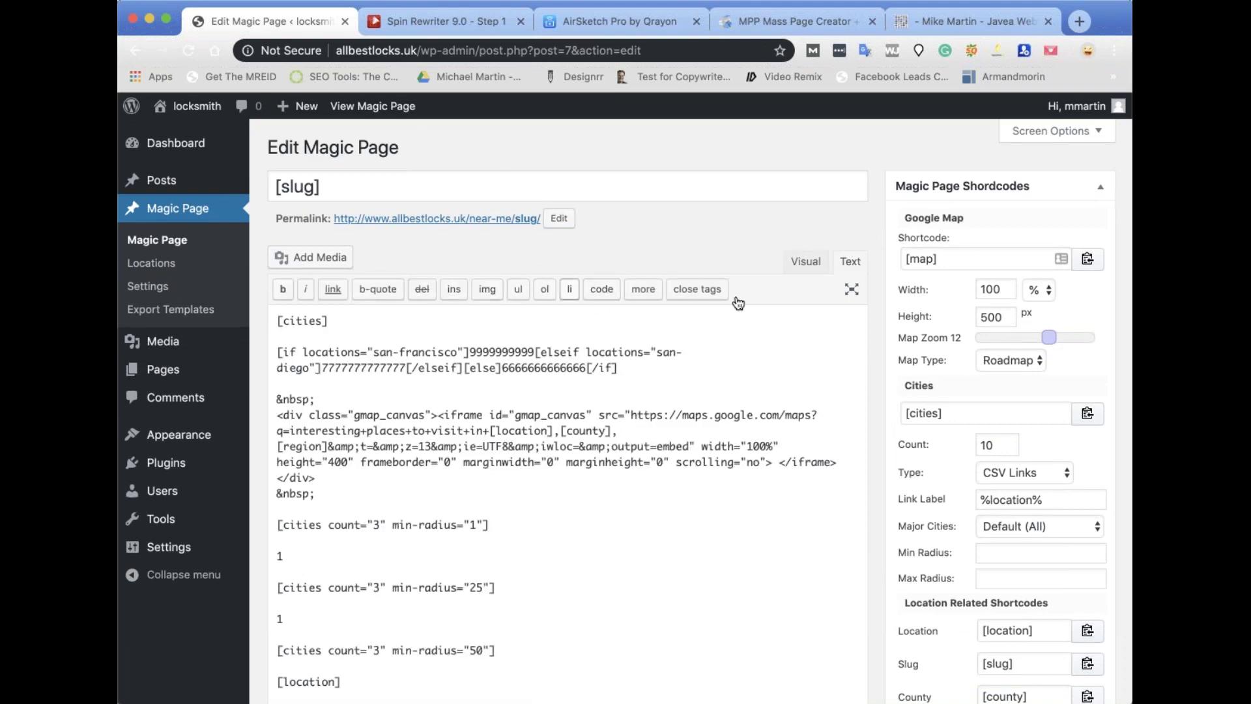
click(793, 262)
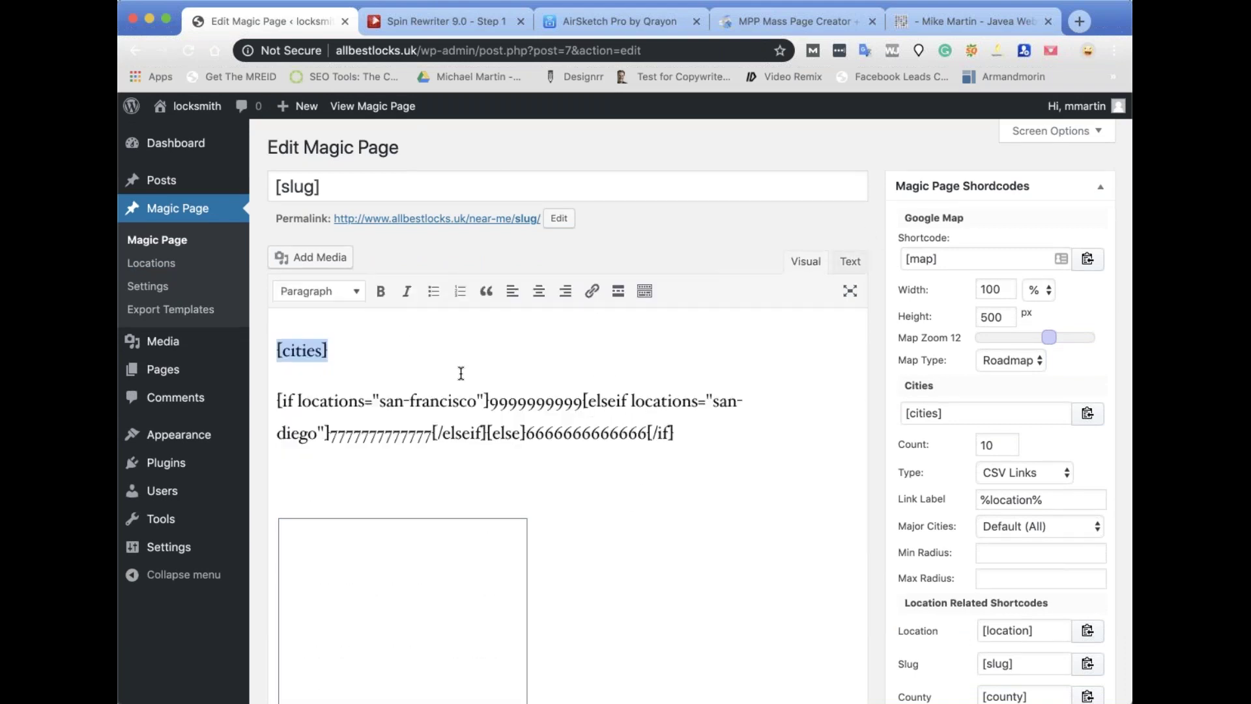
click(403, 356)
key(Return)
key(Return)
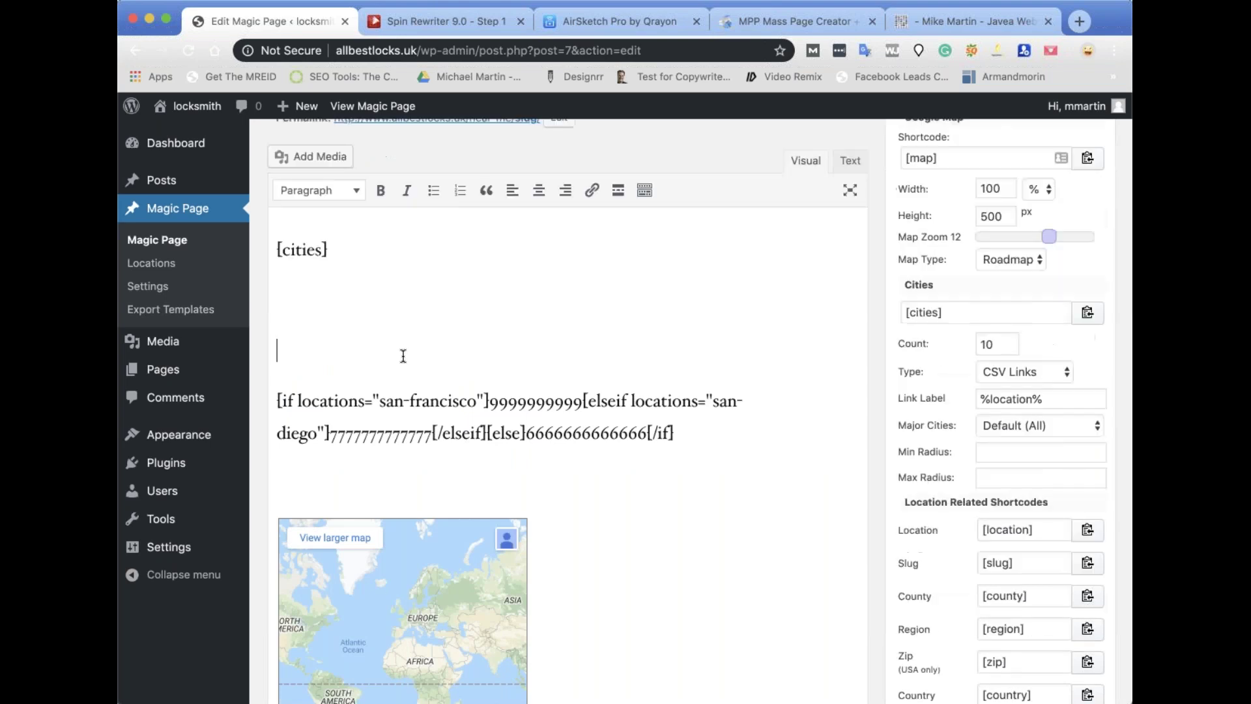
text({{{0}}}}{{0}})
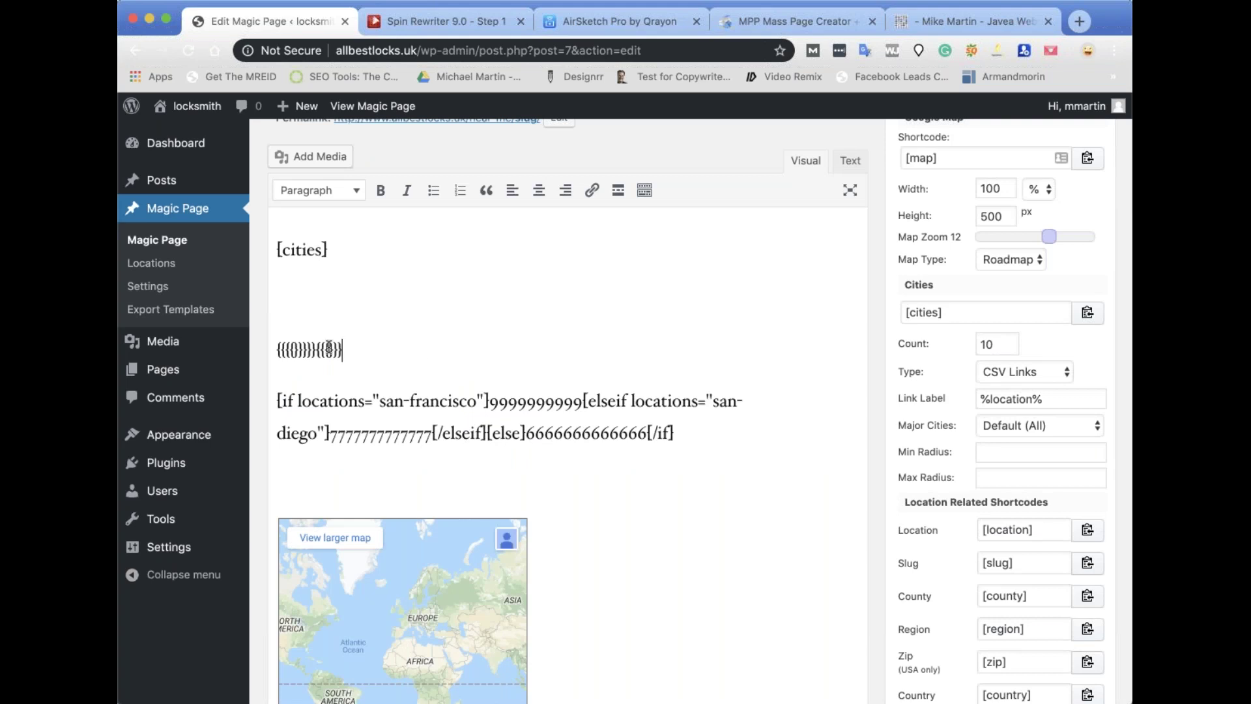
triple_click(308, 350)
key(BackSpace)
key(BackSpace)
key(BackSpace)
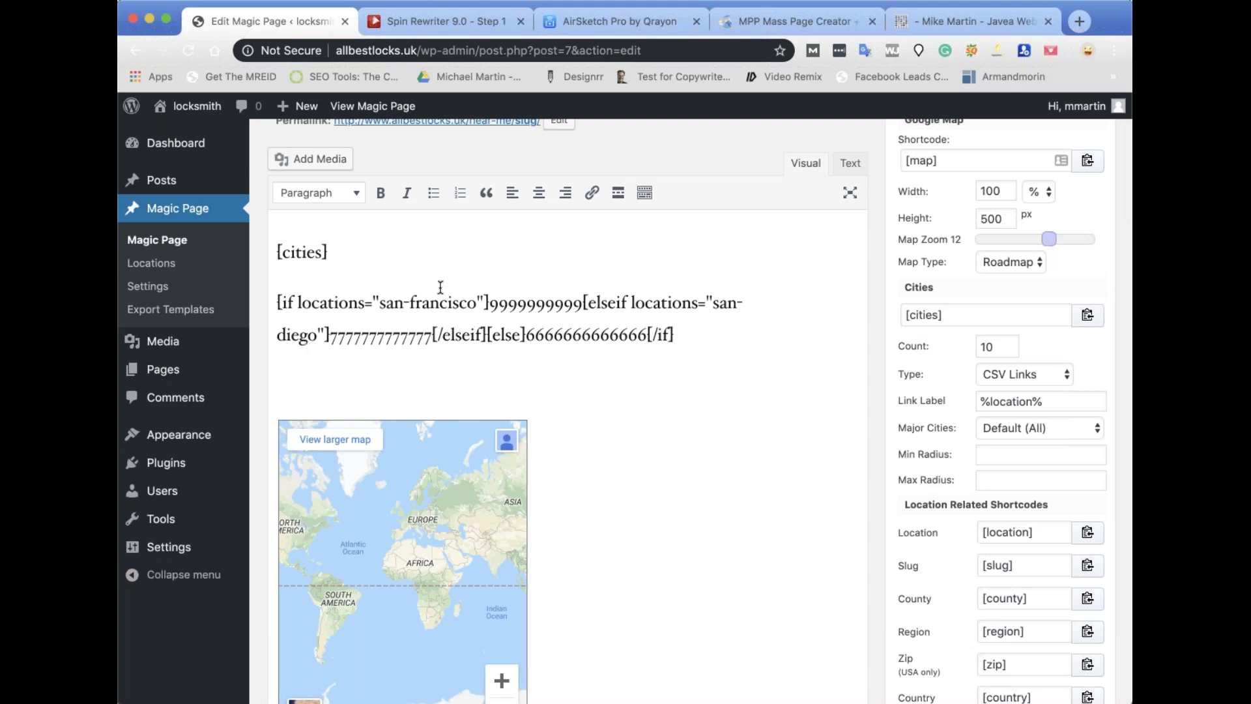
key(Return)
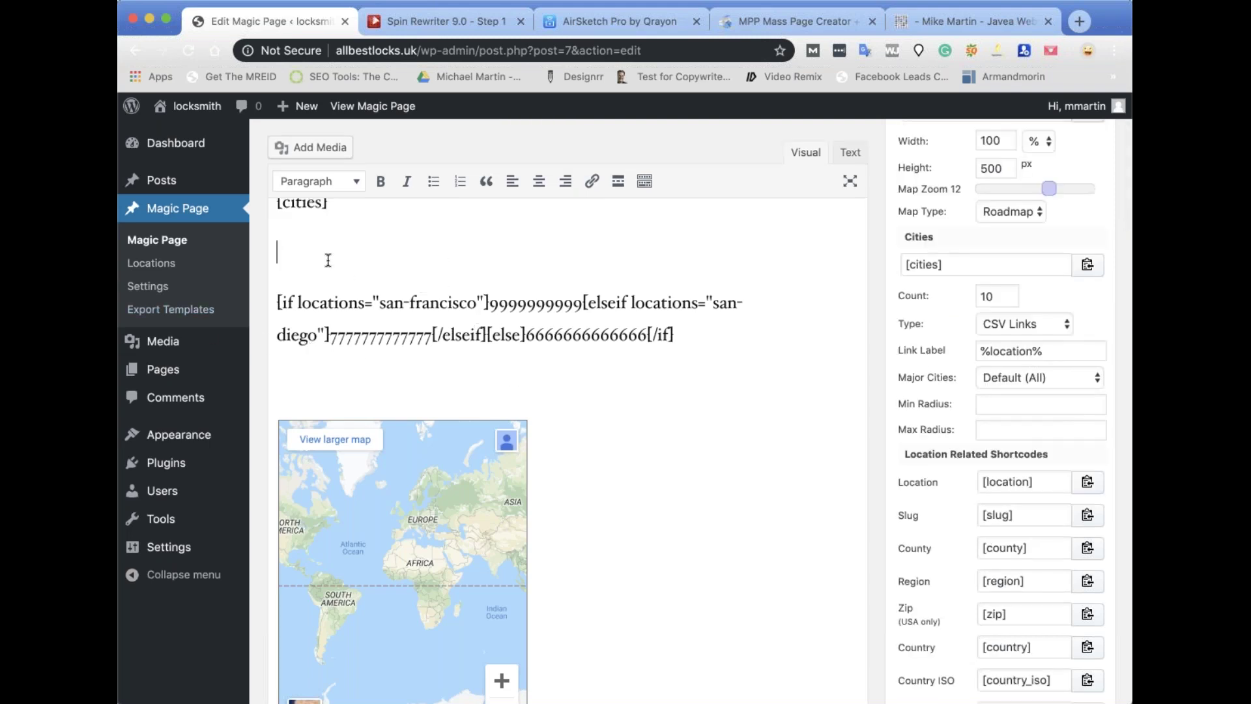
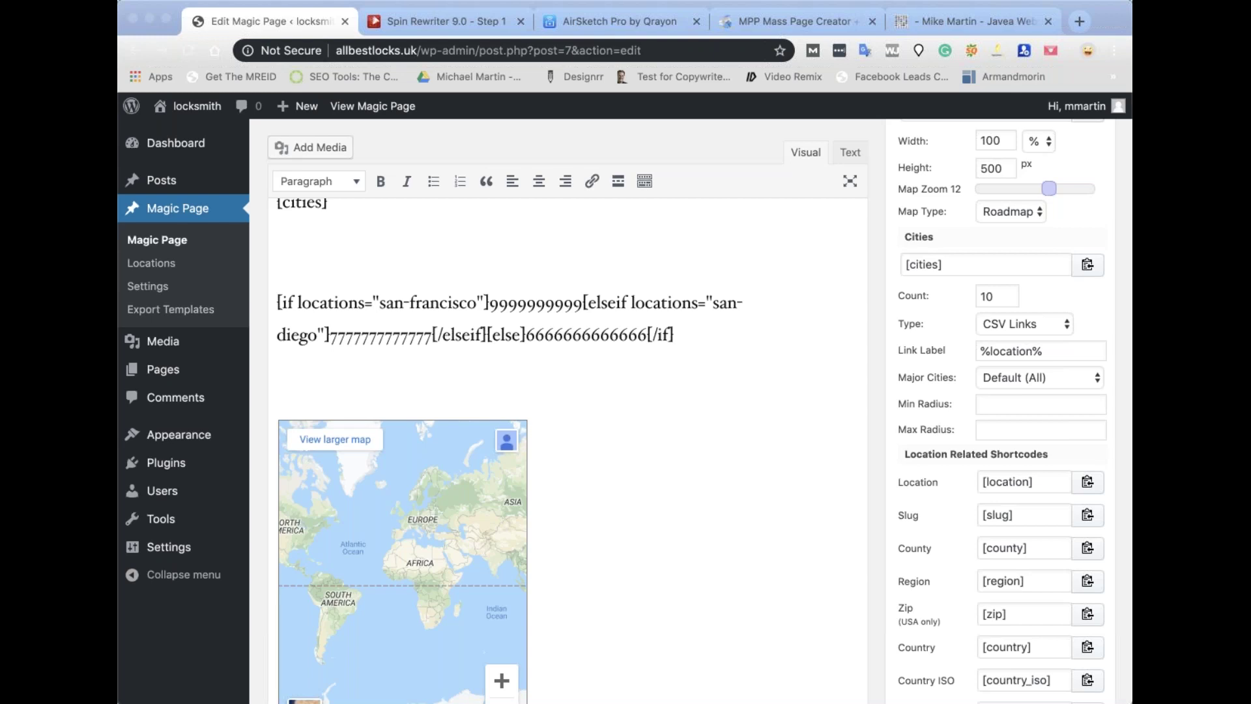
In the Text view, paste the lead-form script and iframe embed code on a new line below [cities], then select the block.
click(399, 228)
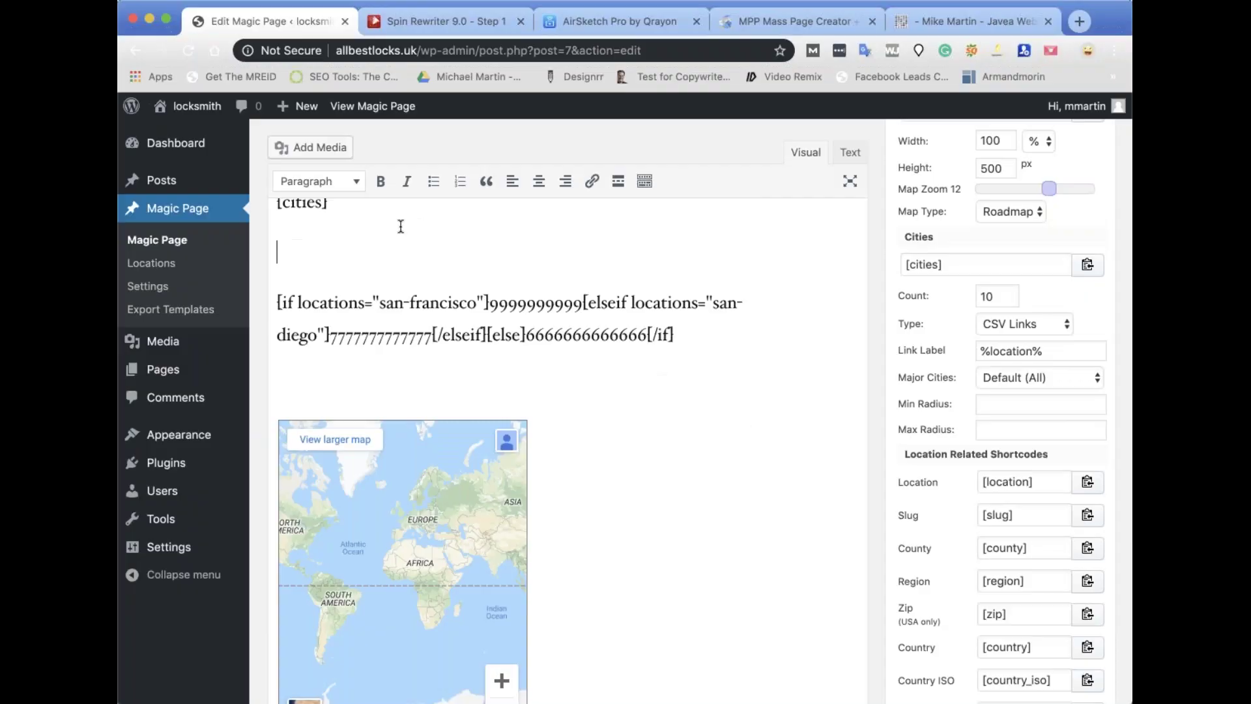
click(850, 152)
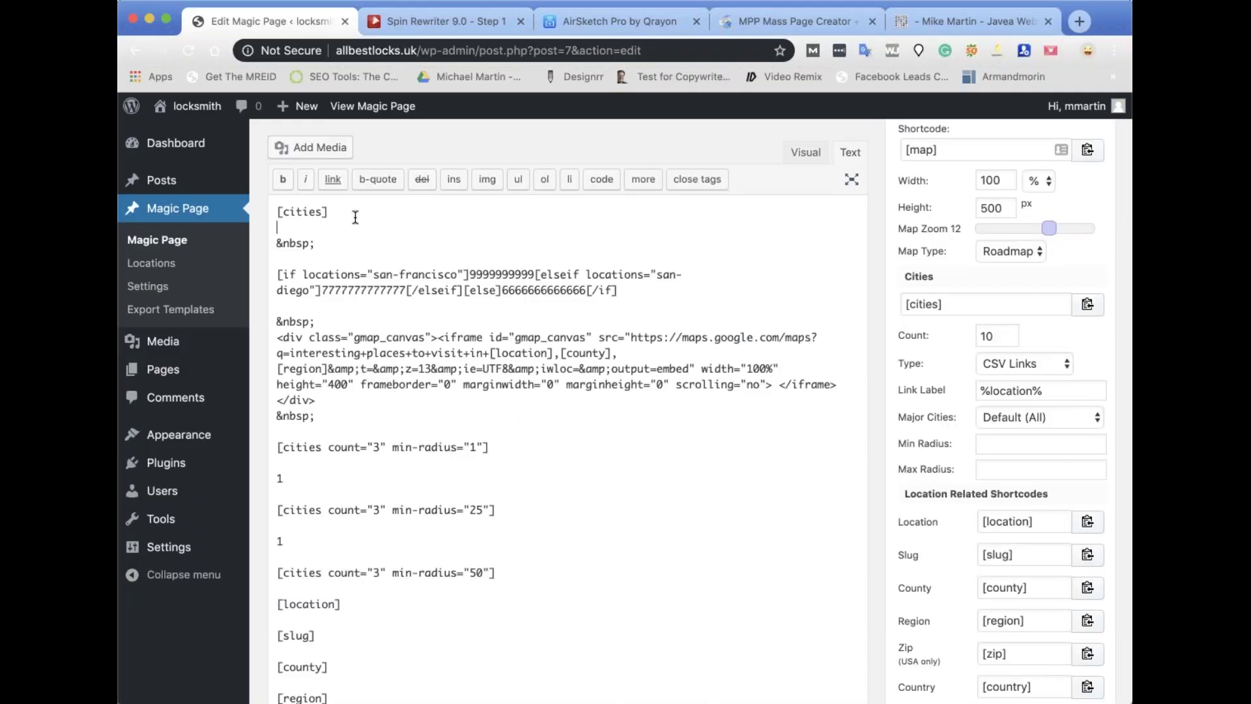
key(Return)
key(Return)
text(<script type="text/javascript"> 	window.addEventListener("message", function (event) { 		if (event.data.hasOwnProperty("FrameHeight")) { 			//Set height of the Iframe 			document.getElementById("iframeID-2").style.height = event.data.FrameHeight+"px" 		} 	}); 	function setIframeHeight(ifrm) { 		var height = ifrm.contentWindow.postMessage("FrameHeight", "*"); 	} </script> <iframe id="iframeID-2" onload="setIframeHeight(this)" scrolling="no" style="border:0px;width:100%;overflow:hidden;" src="https://leadsimplify.net/demonstration/form/2"></iframe>)
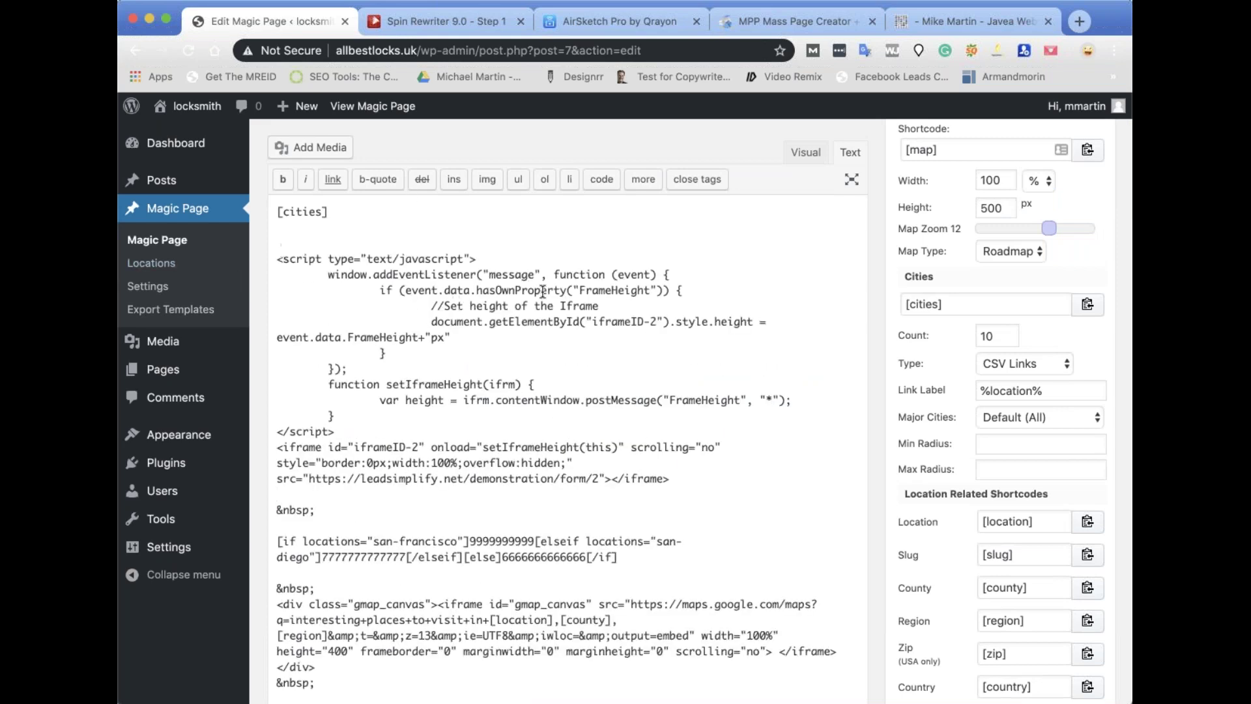
double_click(666, 274)
click(677, 291)
double_click(383, 352)
drag(671, 479, 274, 254)
key(super+c)
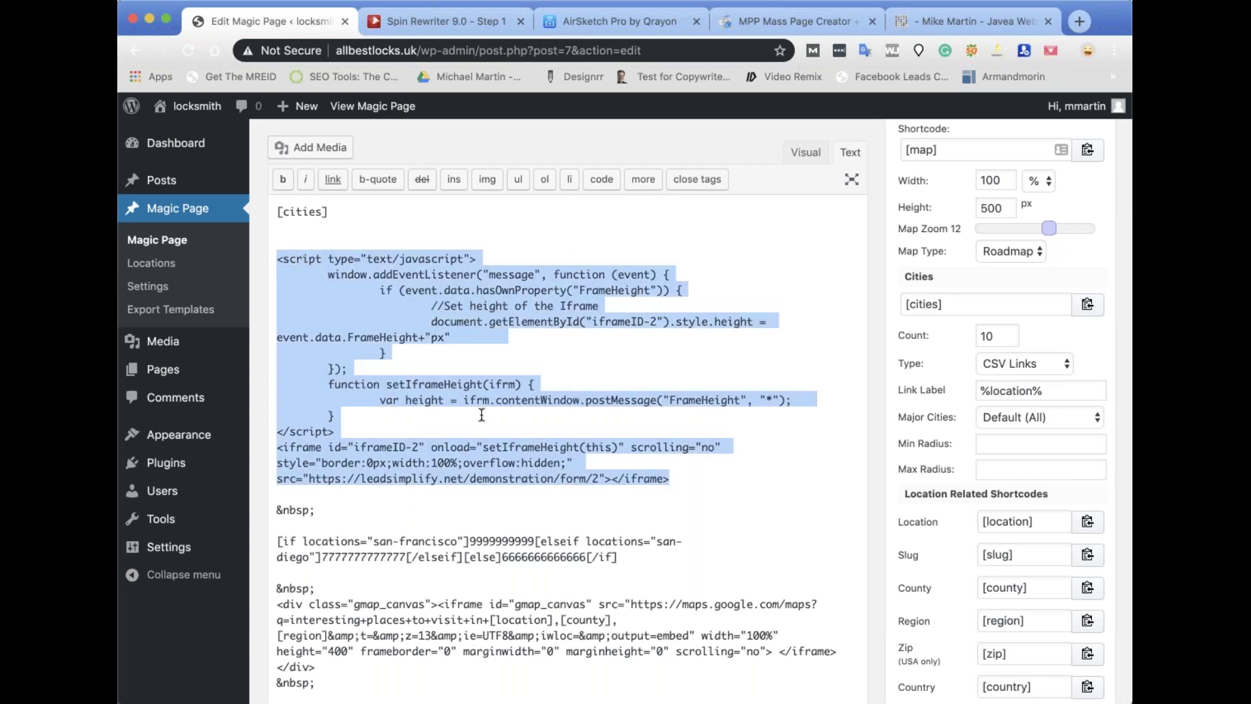
scroll(1038, 534, down, 10)
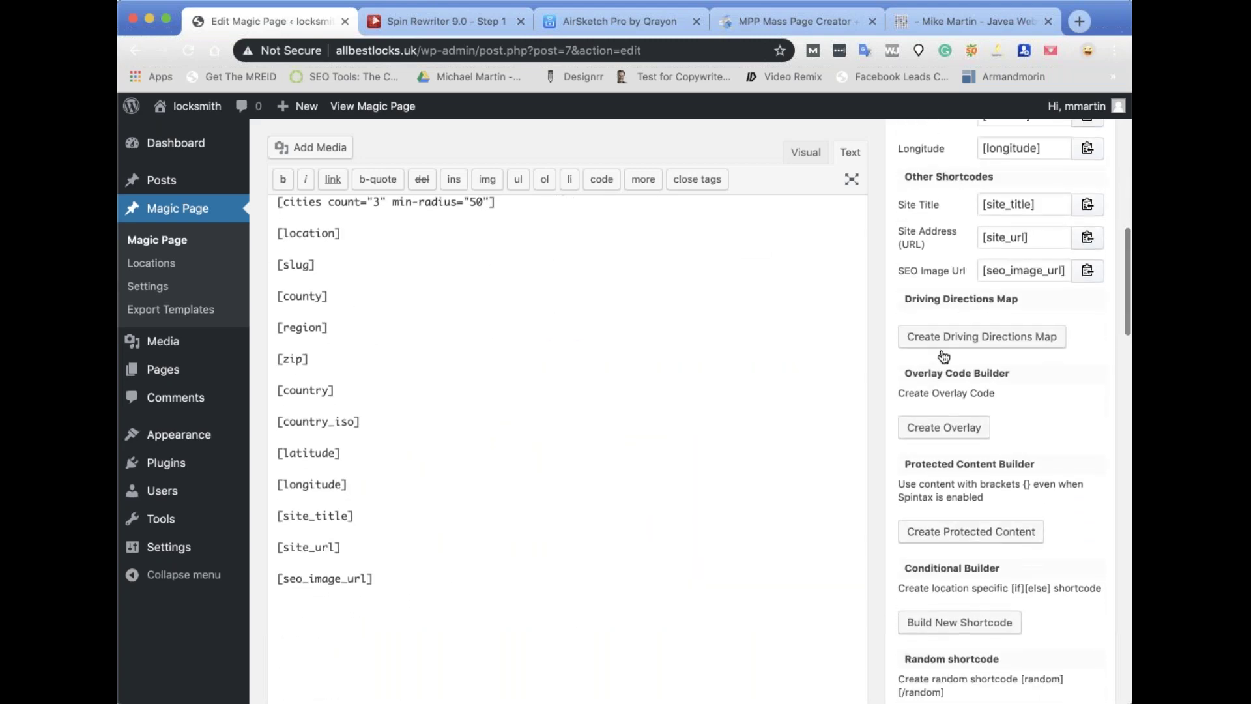
Use Create Protected Content to make a {%verbatim%}-wrapped copy of the embed code.
click(923, 532)
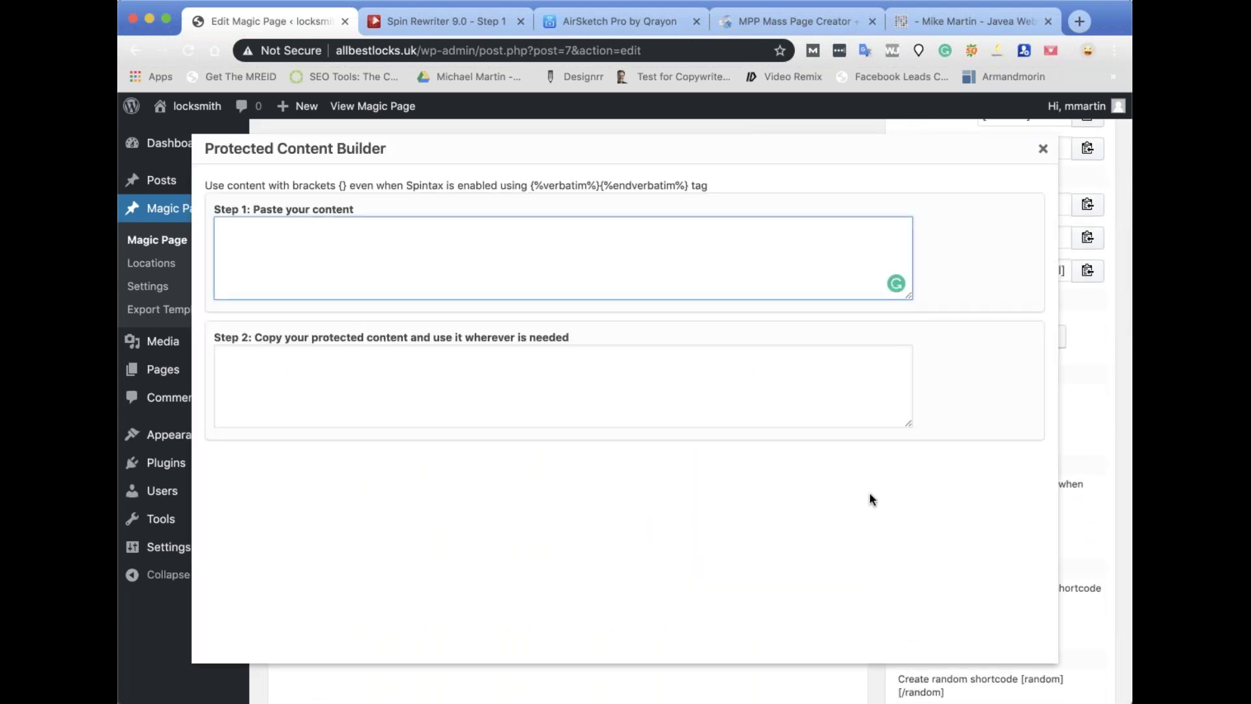
key(super+v)
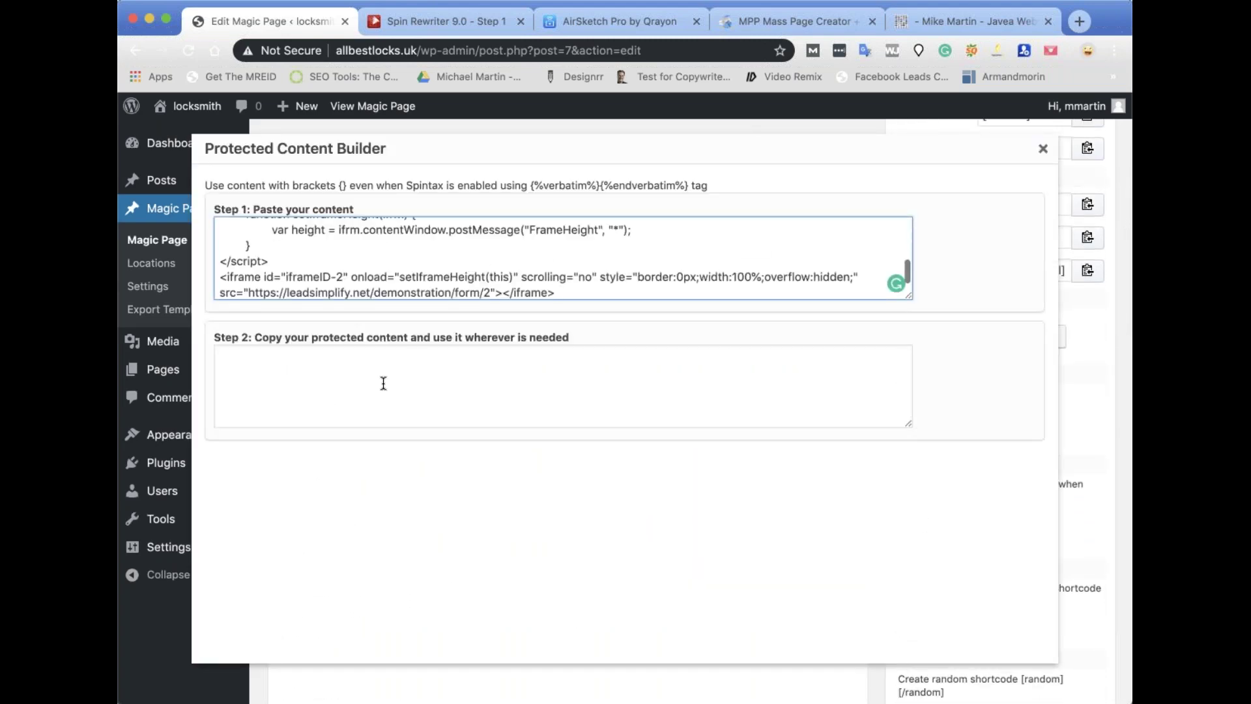
click(384, 382)
double_click(415, 385)
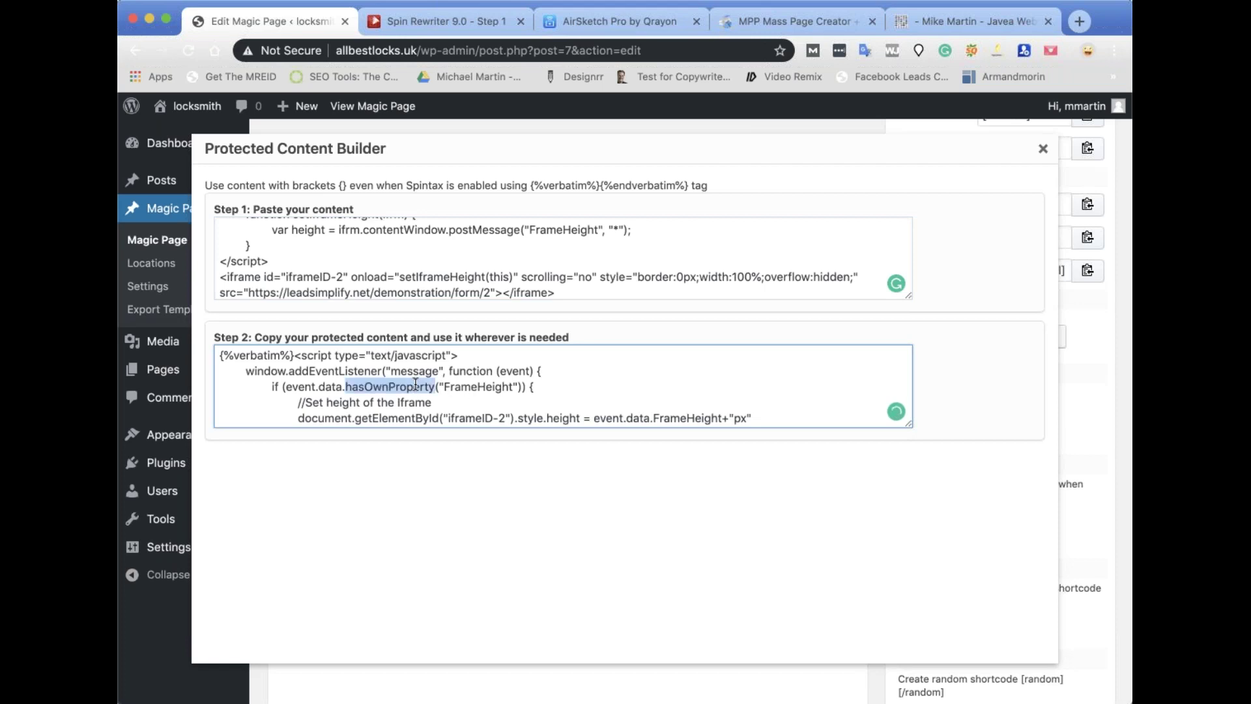
key(super+a)
key(super+c)
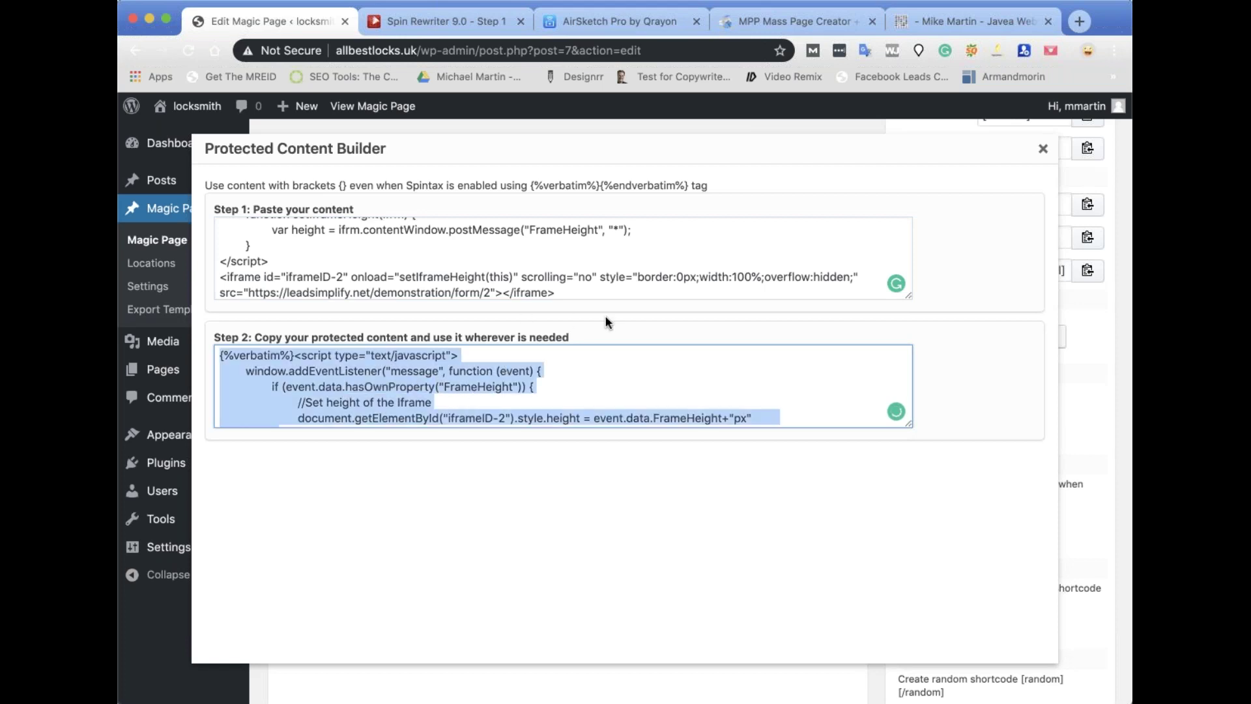
click(1043, 149)
Replace the original script and iframe code with the verbatim-wrapped version ending in {%endverbatim%}.
scroll(401, 299, up, 15)
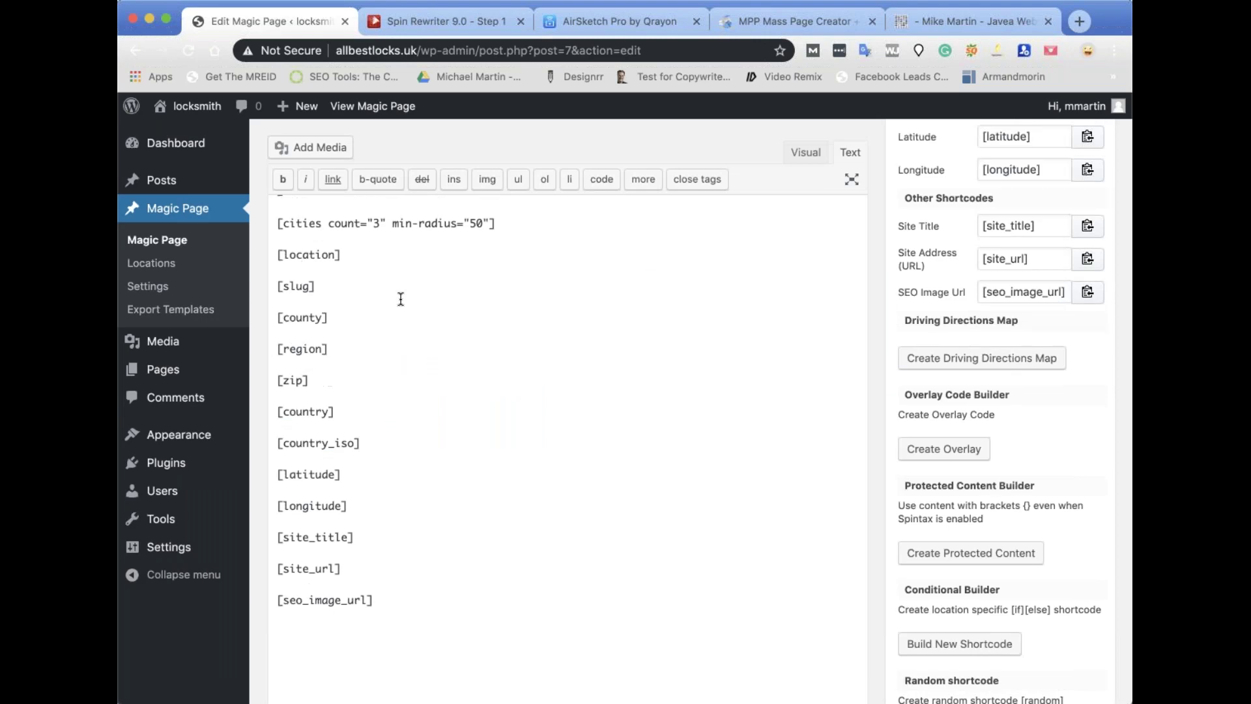
drag(277, 372, 687, 596)
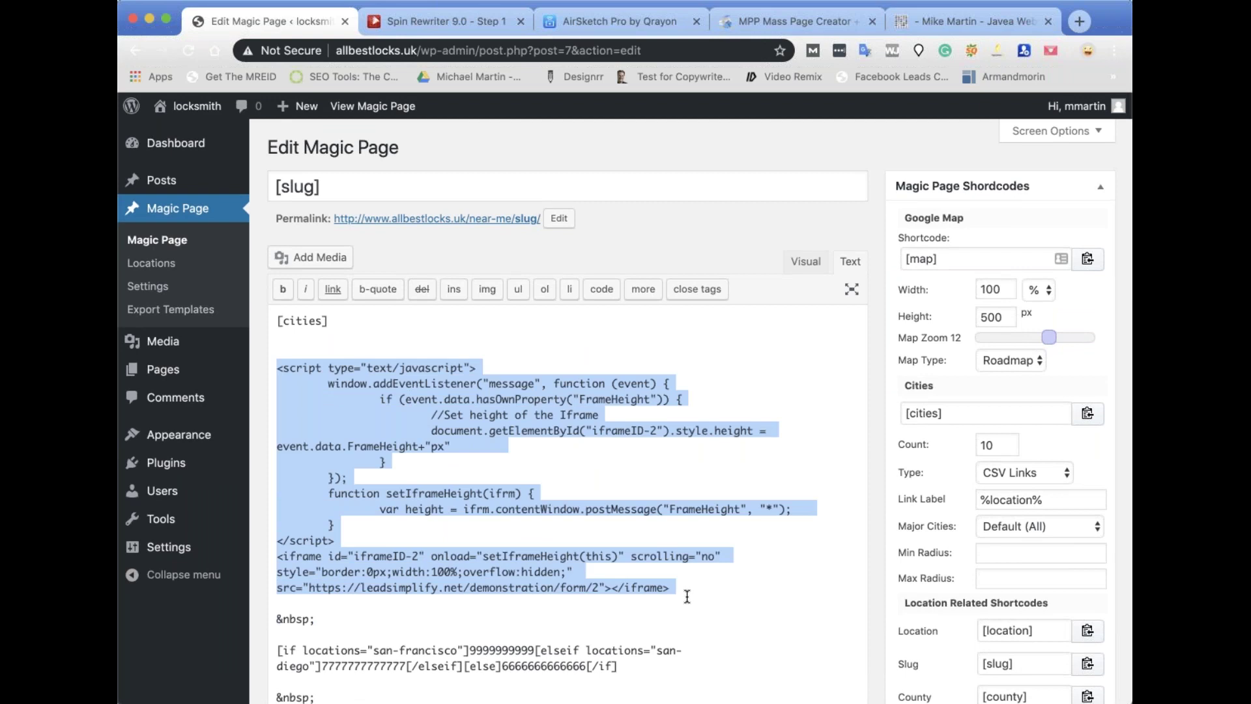
key(super+v)
scroll(521, 521, down, 3)
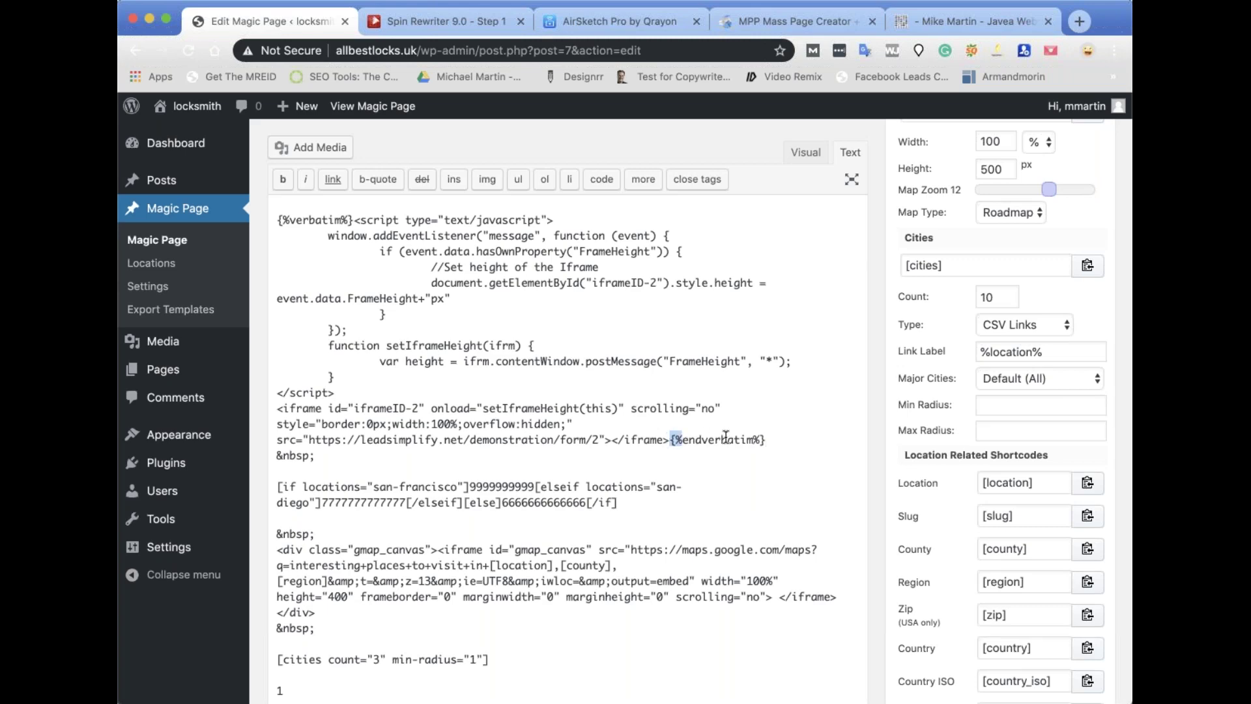
drag(671, 440, 771, 439)
scroll(1085, 293, down, 10)
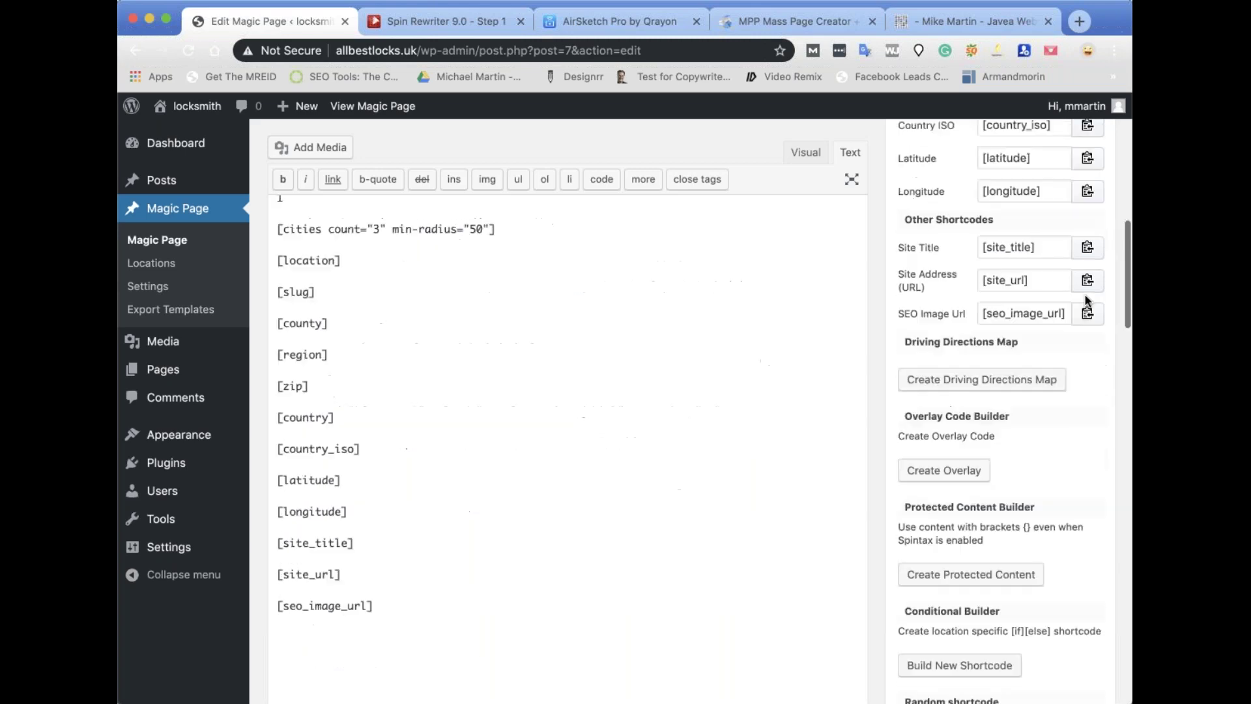
scroll(1084, 294, down, 6)
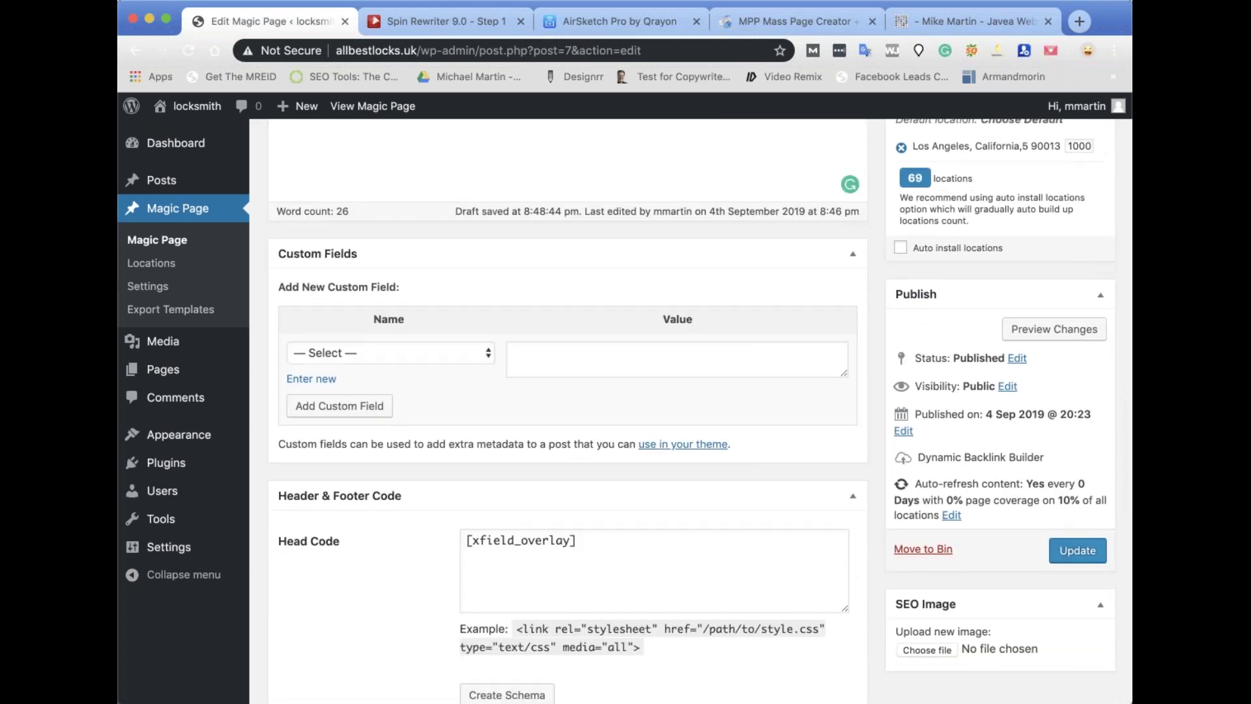
Save the Magic Page template with Update.
click(1076, 550)
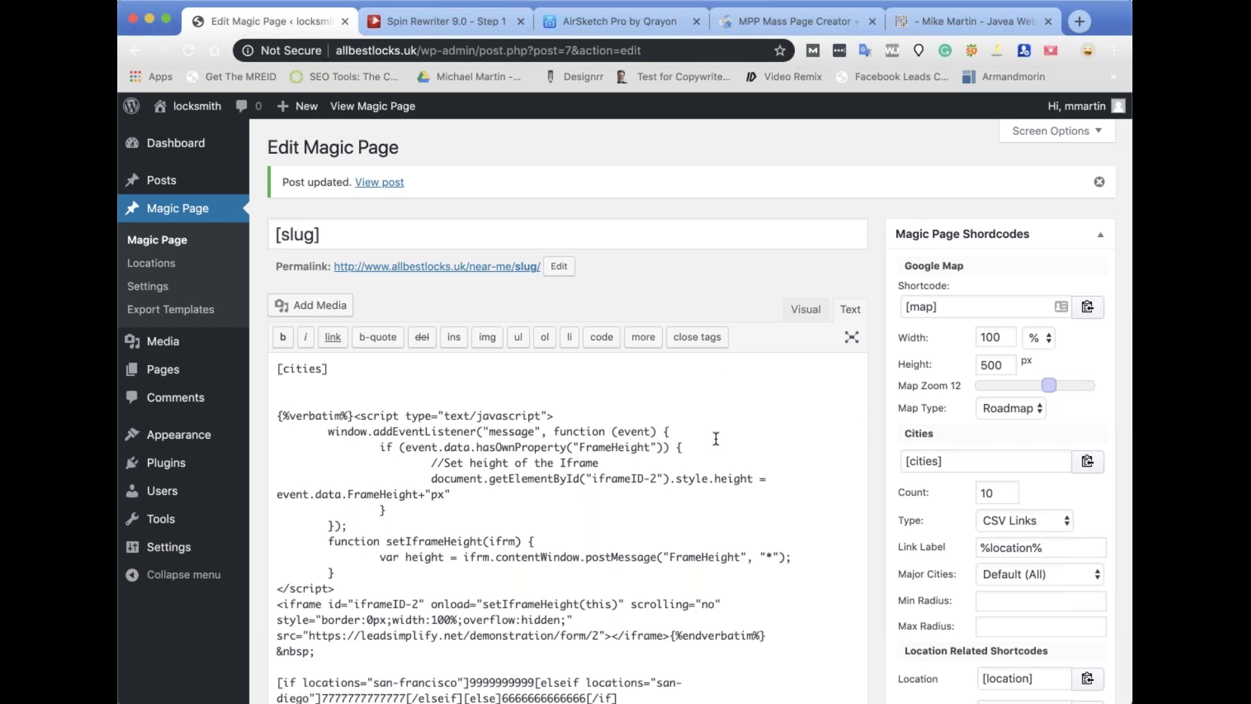
scroll(716, 440, down, 3)
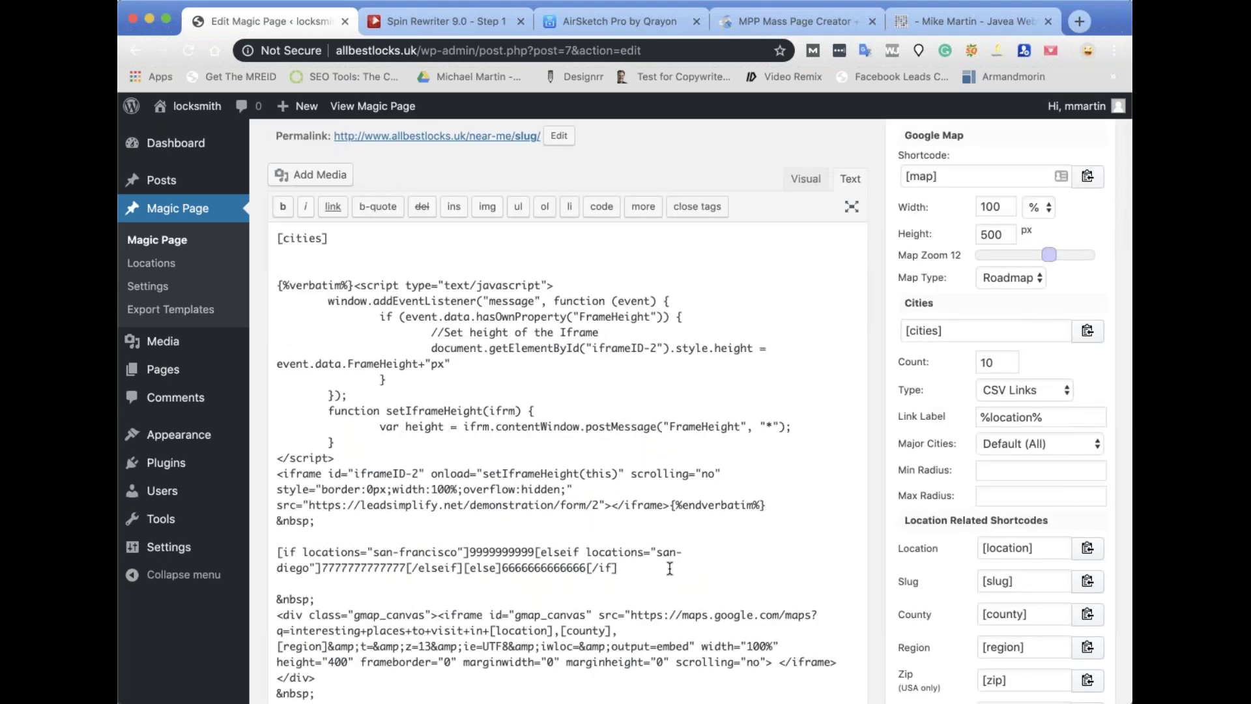
scroll(430, 391, up, 3)
Preview the los-angeles page to confirm the lead form renders, then return to the template editor.
click(362, 116)
scroll(554, 398, down, 5)
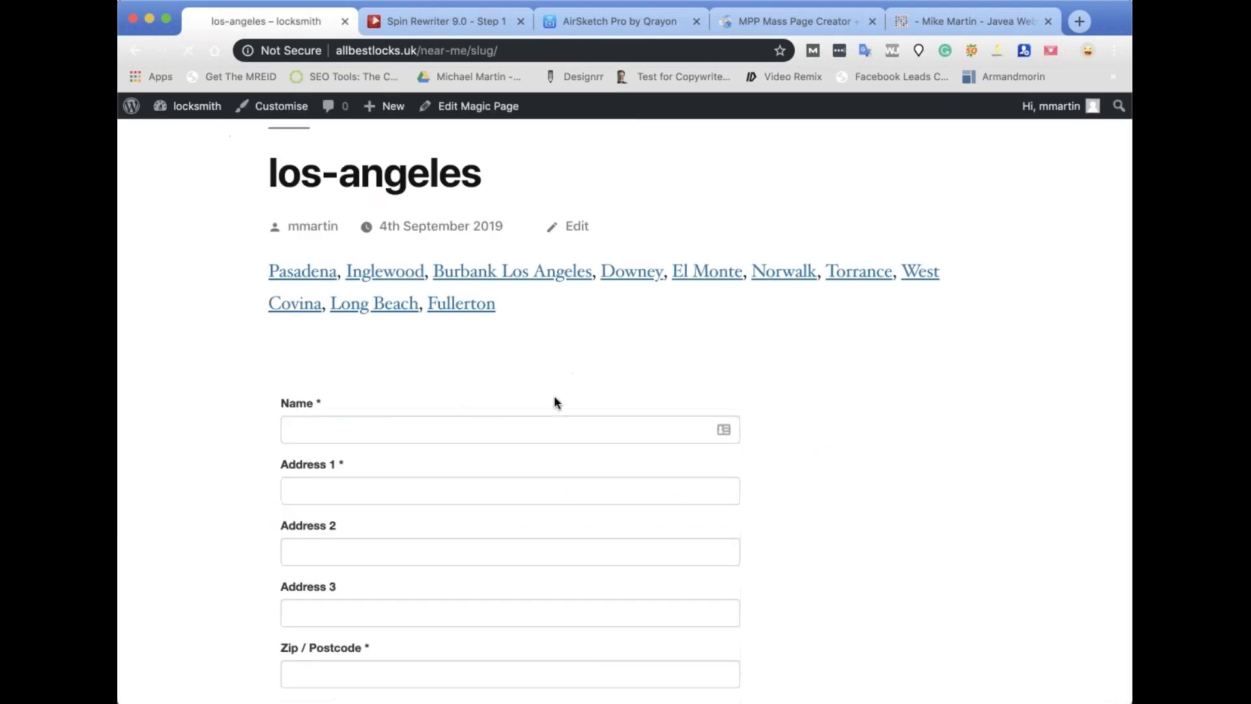
scroll(583, 509, down, 5)
scroll(583, 509, up, 5)
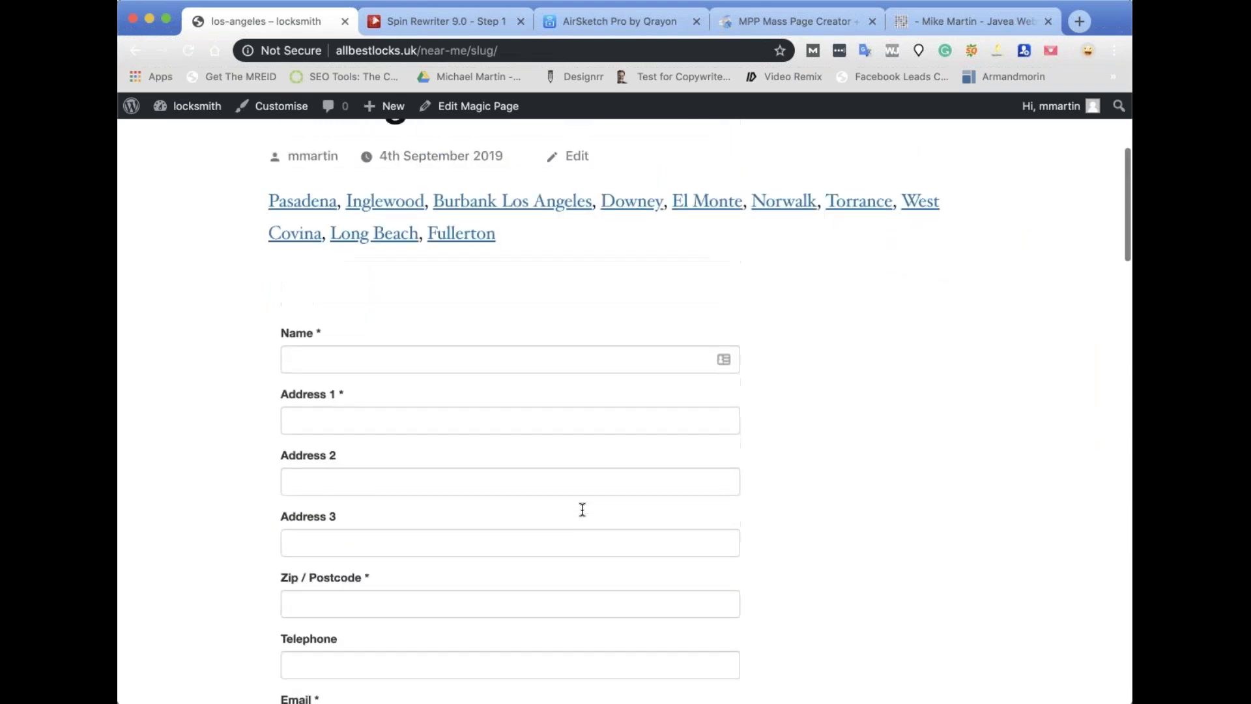
click(463, 108)
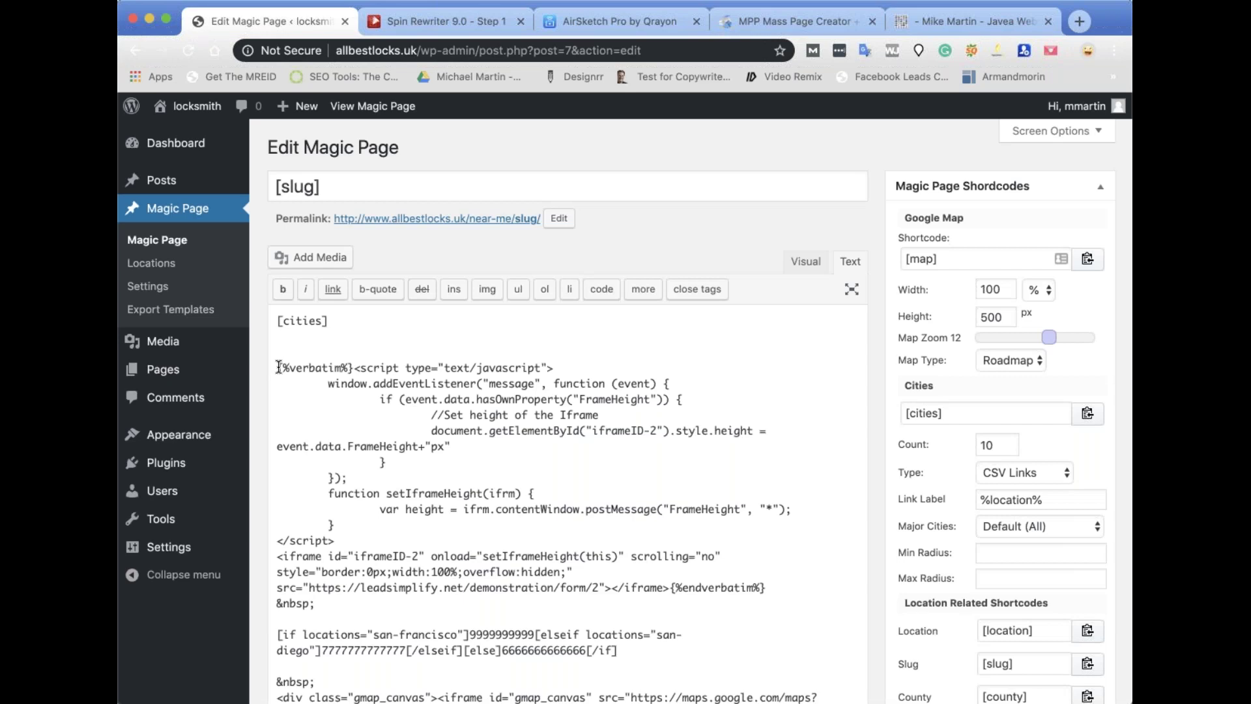
Remove the verbatim-wrapped form block from the template, leaving an empty line below [cities].
drag(278, 367, 784, 536)
scroll(683, 532, down, 1)
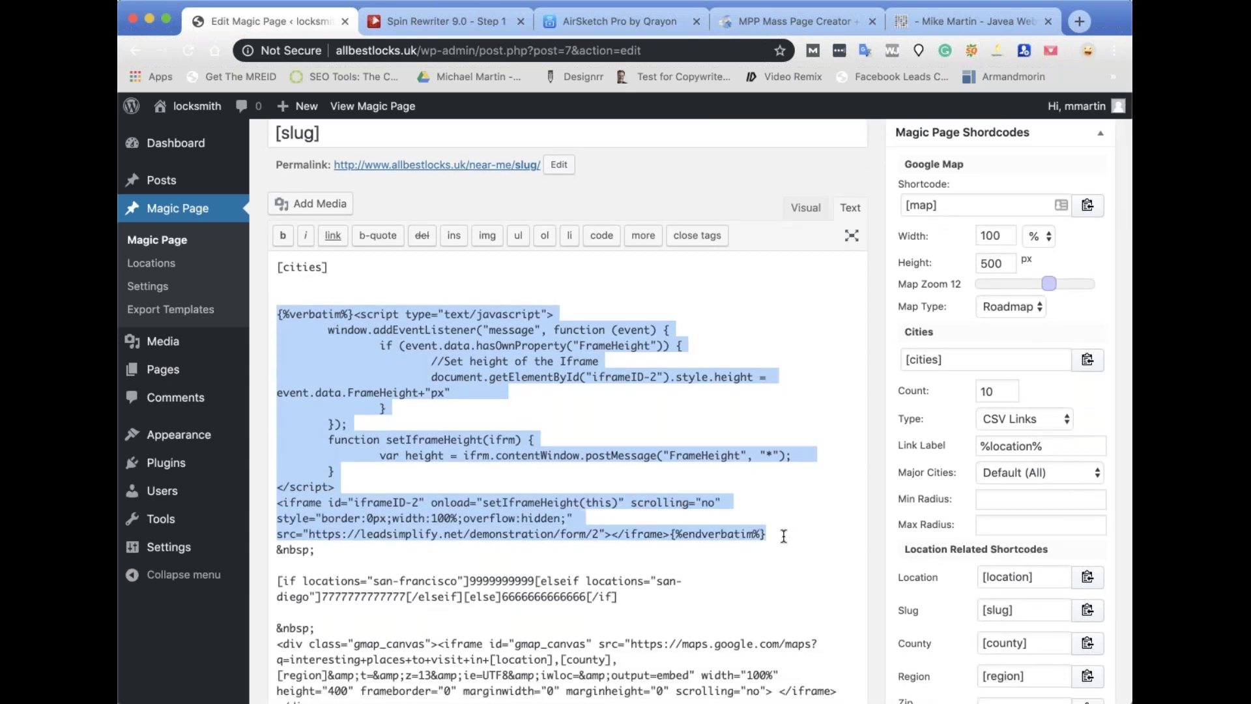
key(BackSpace)
key(BackSpace)
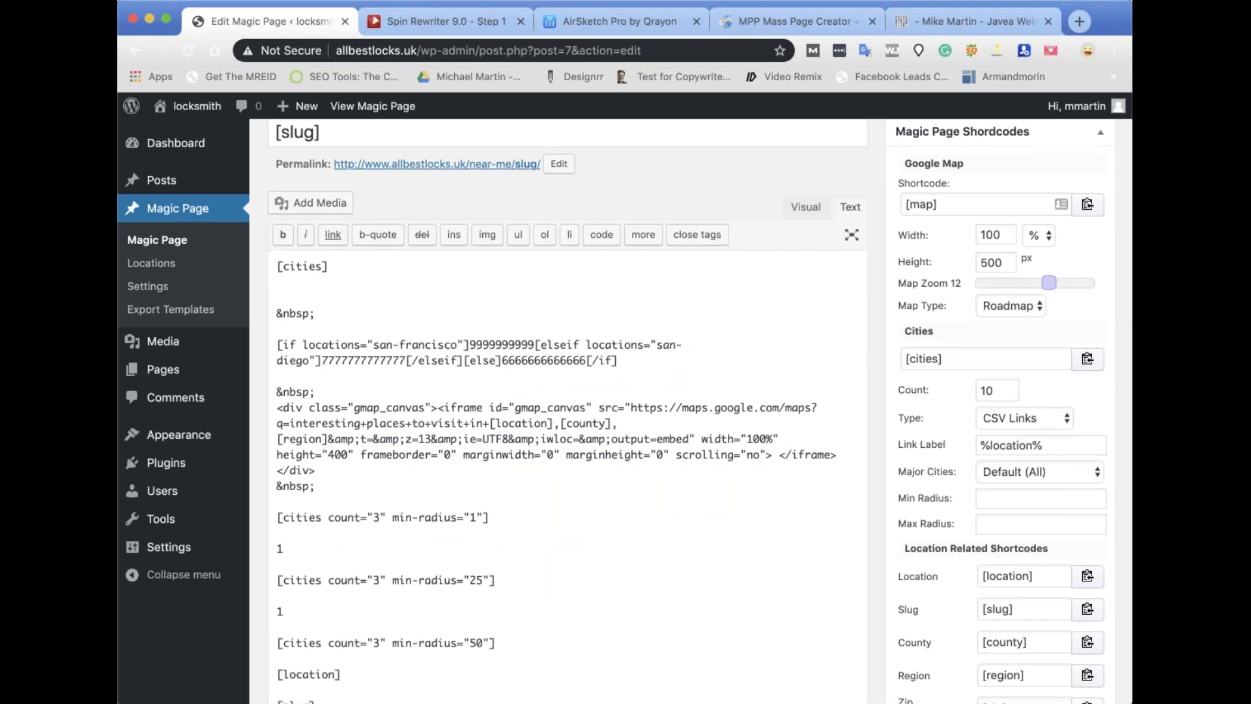
scroll(1000, 608, down, 15)
scroll(945, 613, up, 6)
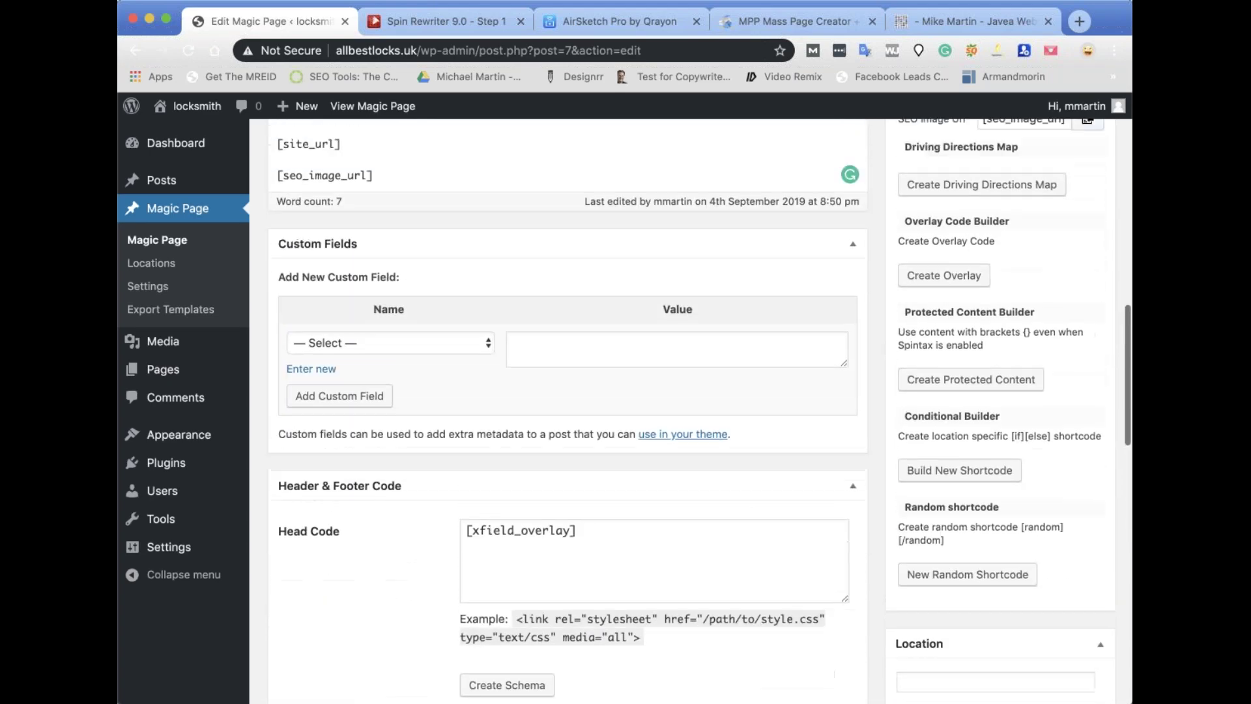
Build a random shortcode with a 20% chance around the form code and copy it.
click(950, 611)
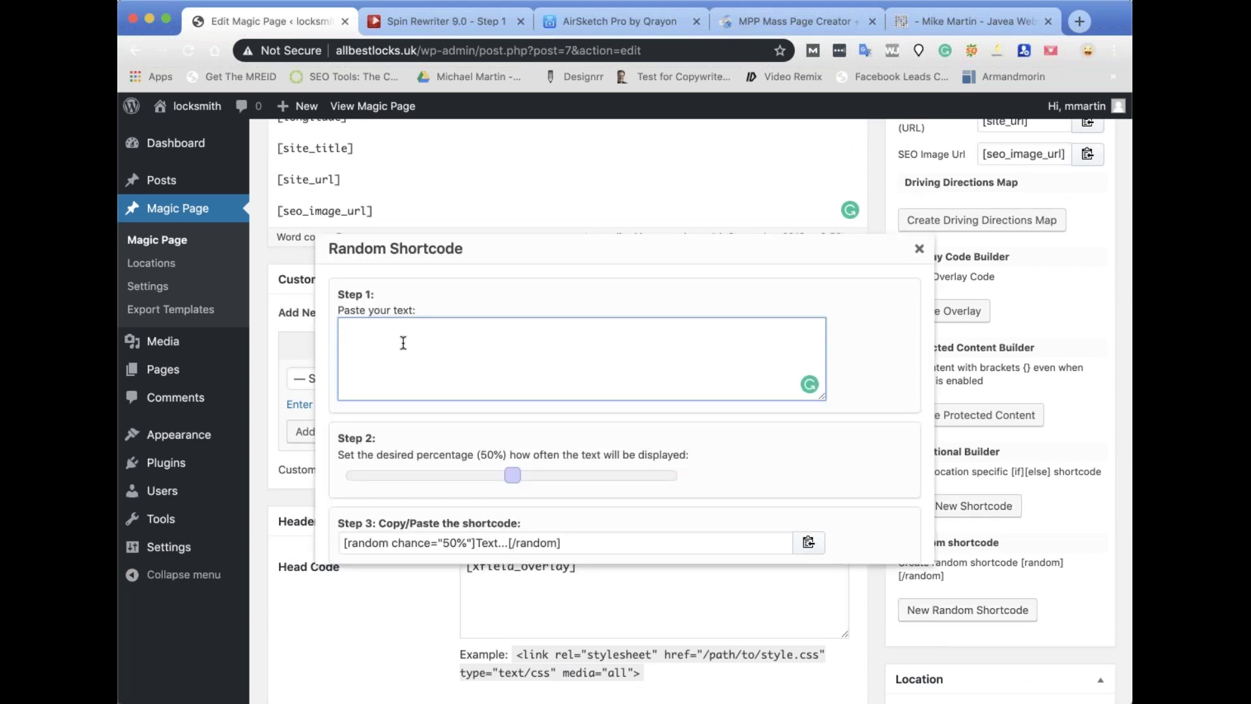
key(super+v)
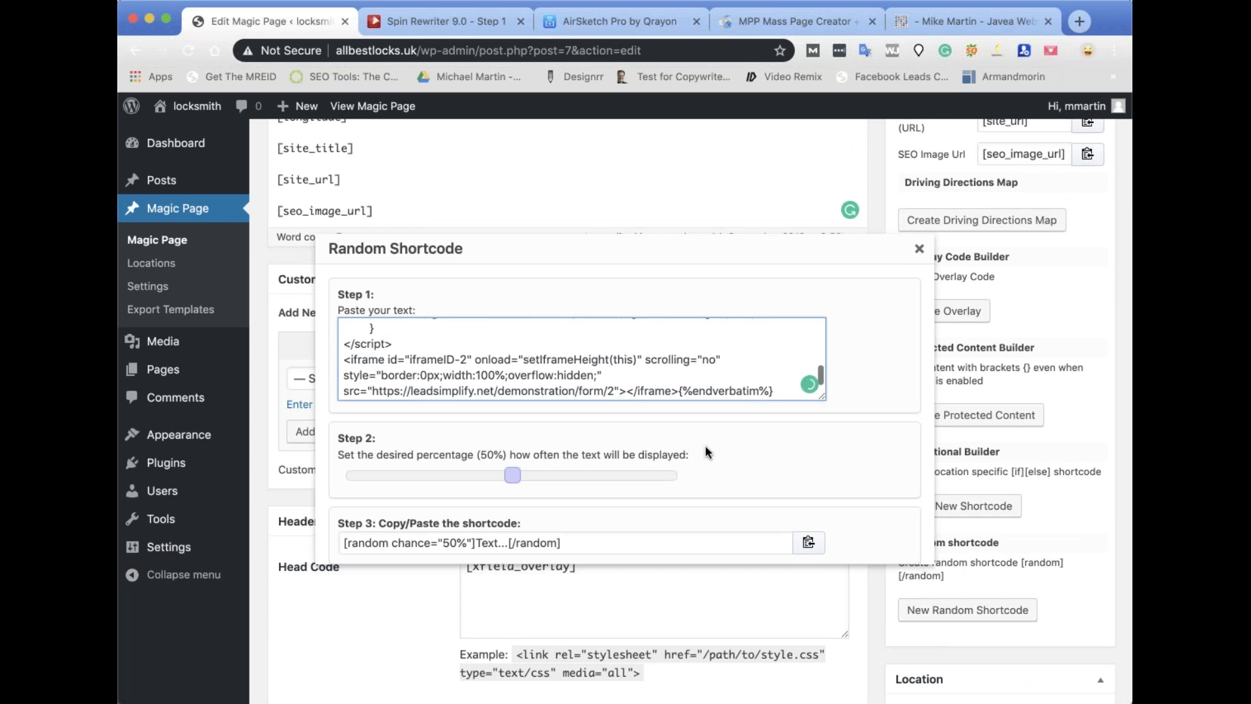
scroll(707, 452, down, 1)
drag(512, 455, 409, 454)
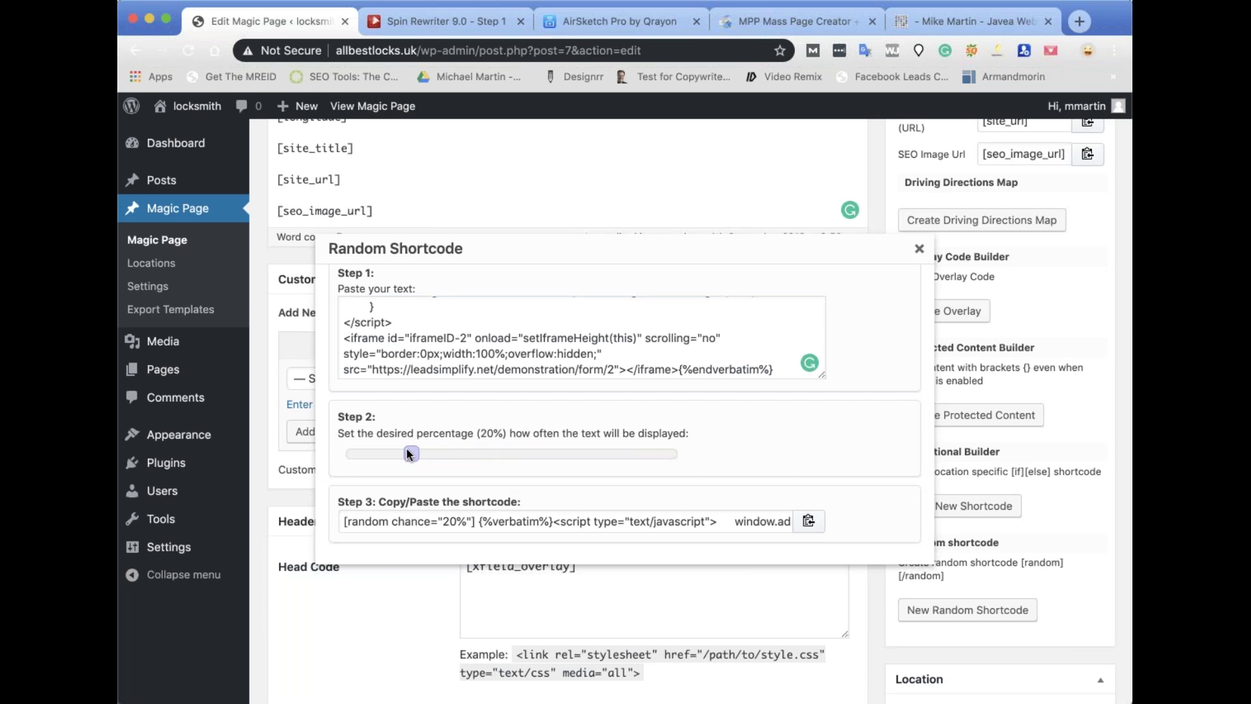
click(807, 524)
scroll(806, 524, up, 1)
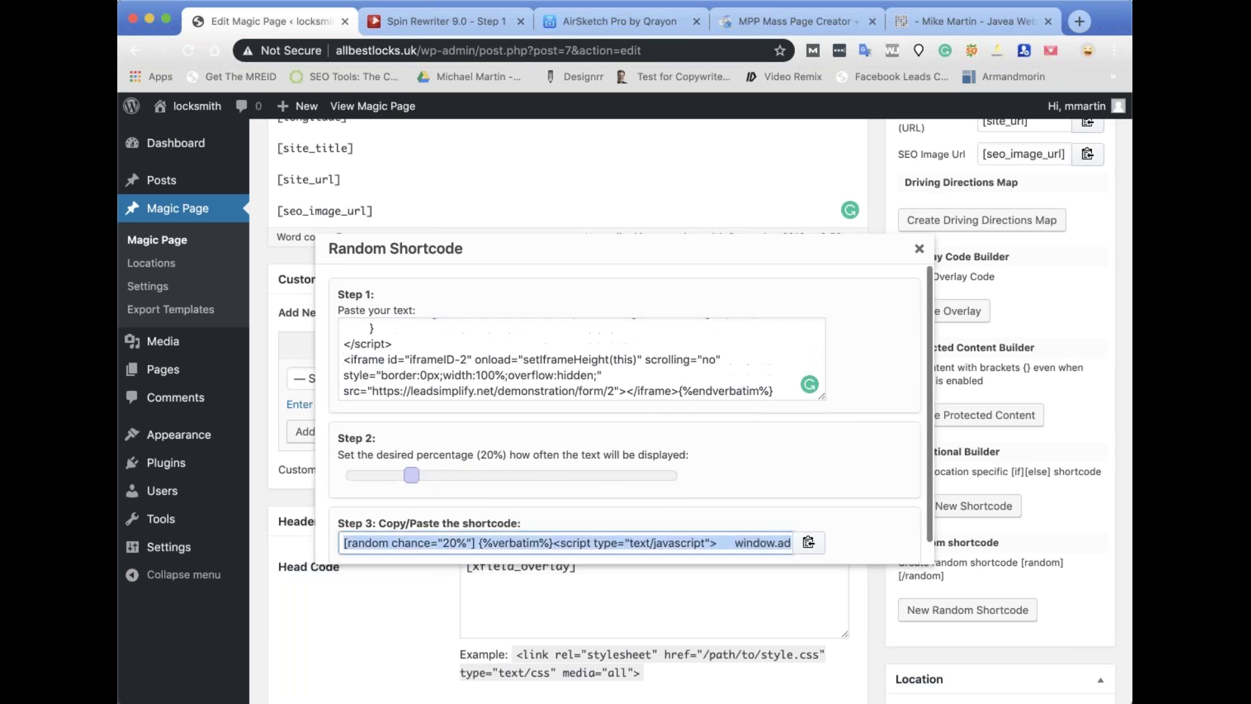
scroll(600, 219, up, 10)
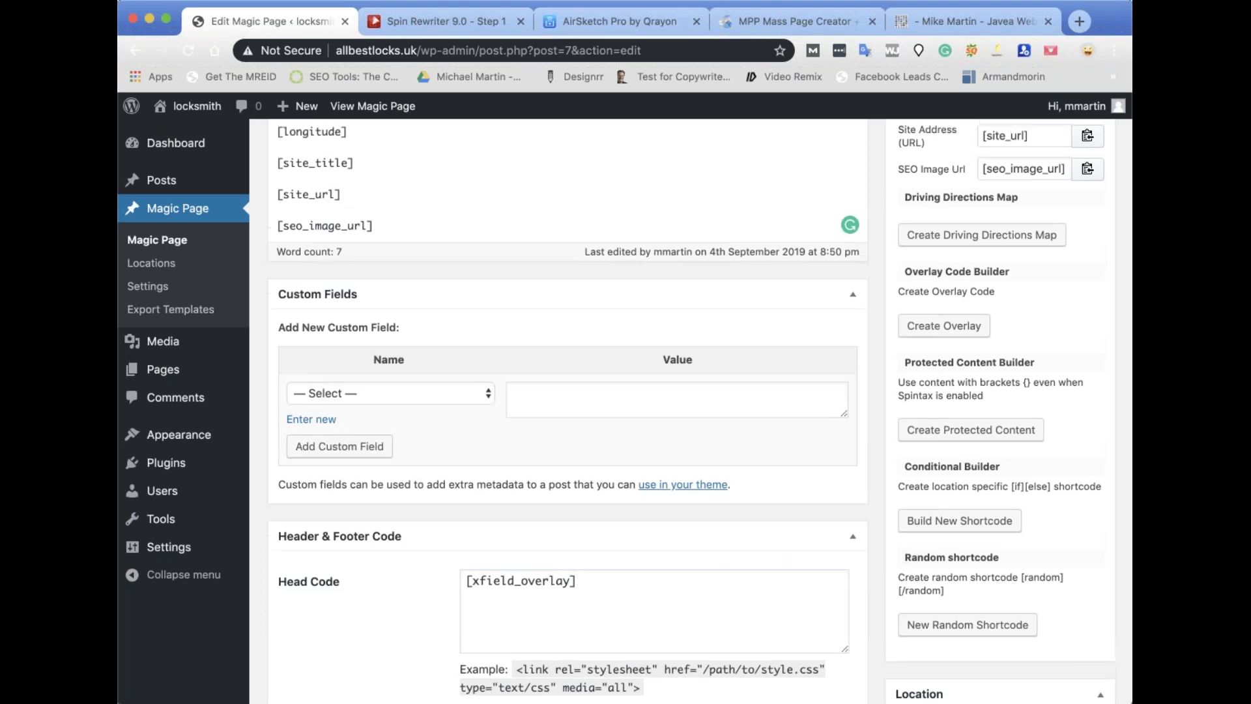
scroll(600, 219, down, 1)
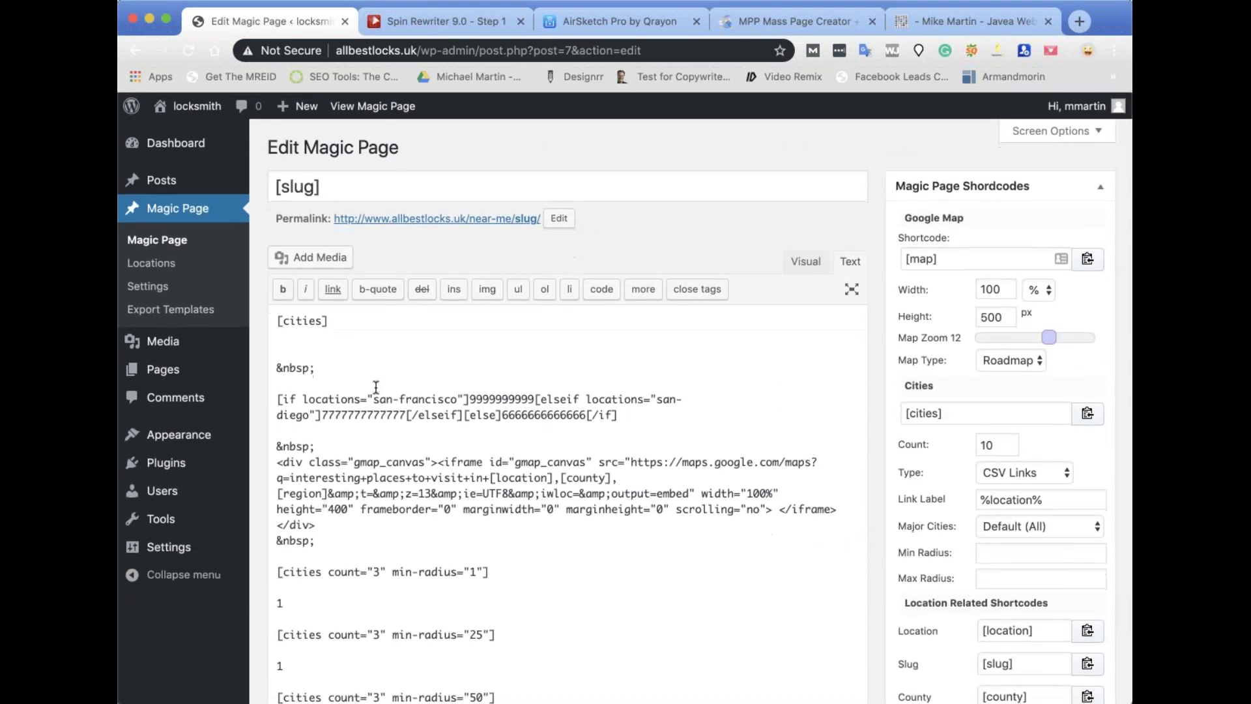
Paste the [random chance="20%"] form block below [cities] and update the template.
click(327, 347)
key(super+v)
key(Return)
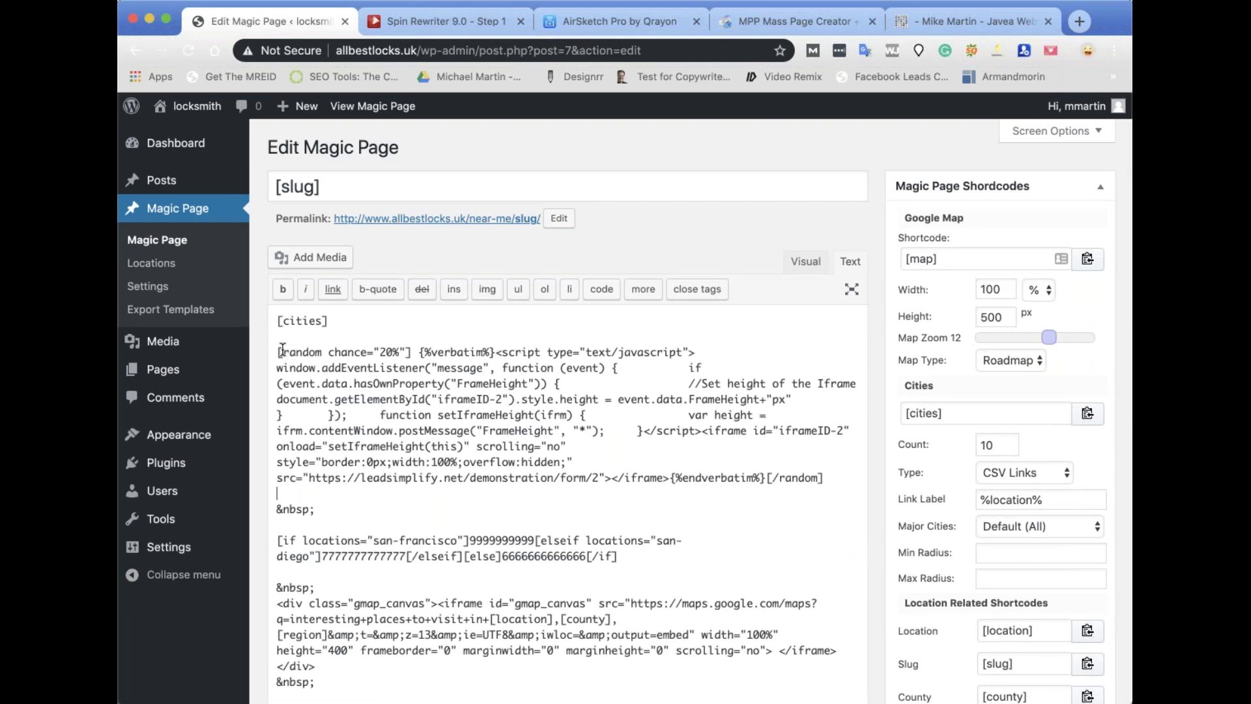
drag(277, 352, 848, 485)
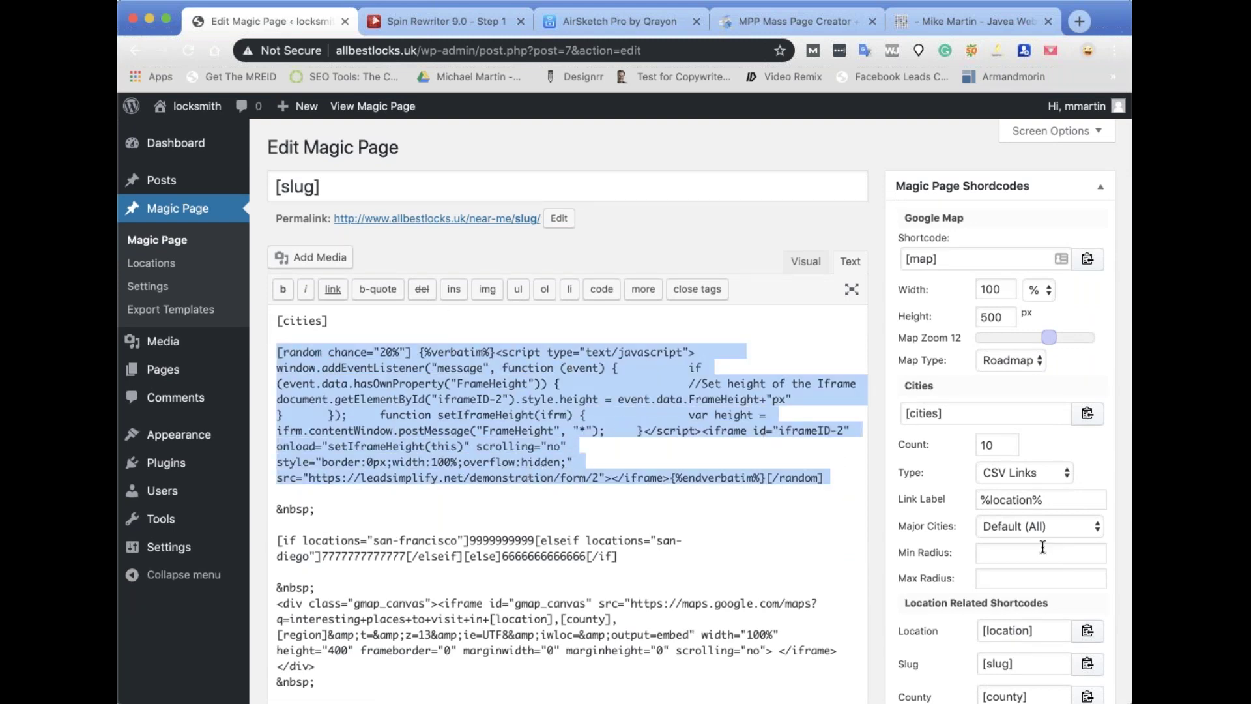
scroll(1043, 547, down, 1)
scroll(1042, 547, down, 15)
click(1076, 550)
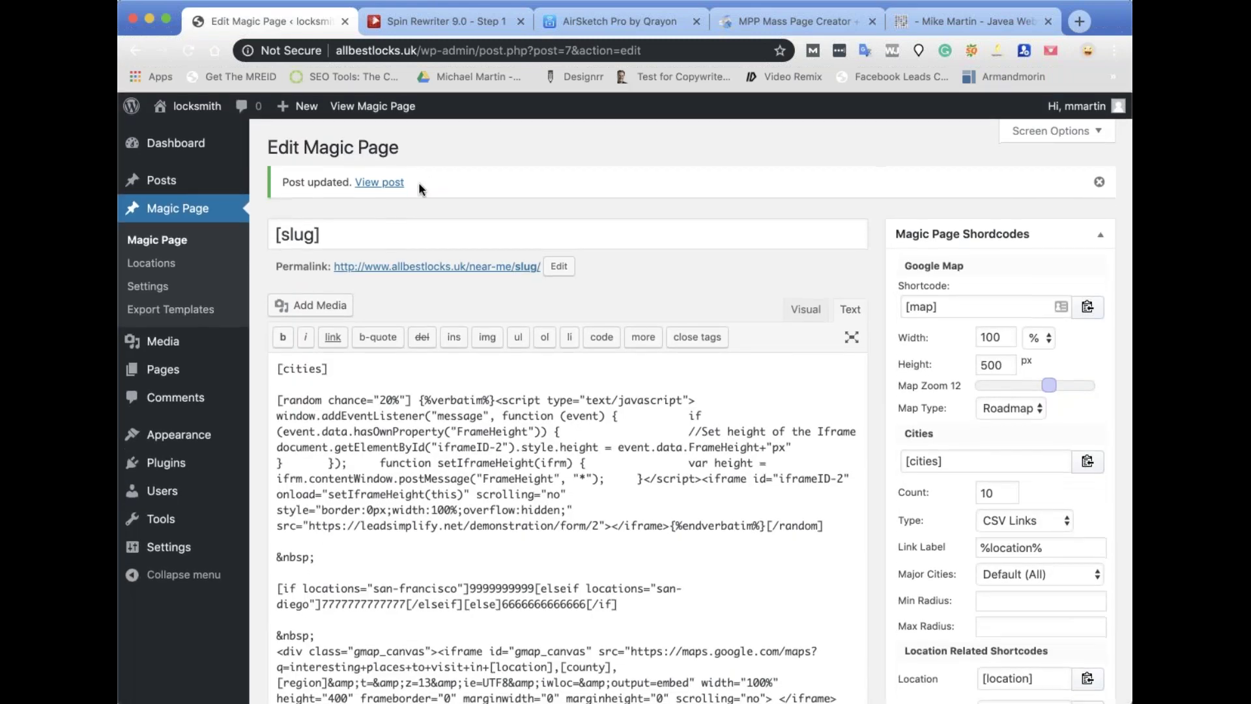
View the Los Angeles post, then open the Burbank, Santa Clarita and Los Angeles city pages.
click(383, 182)
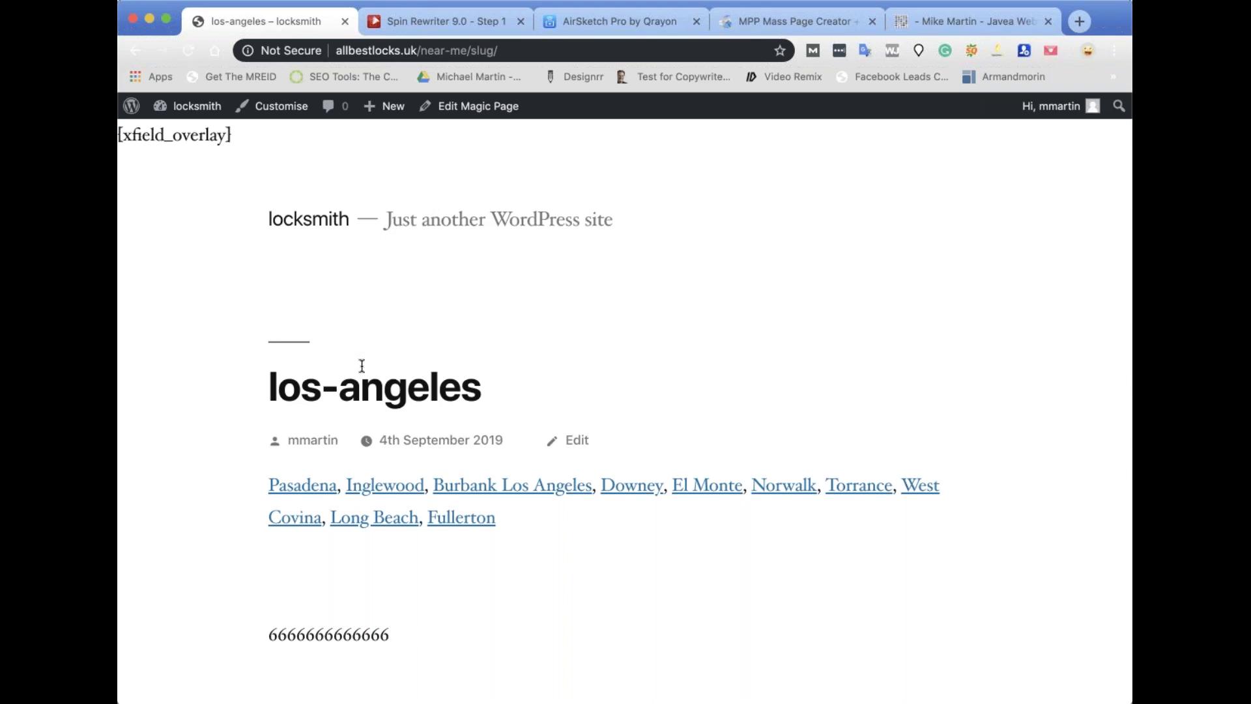
scroll(553, 447, down, 5)
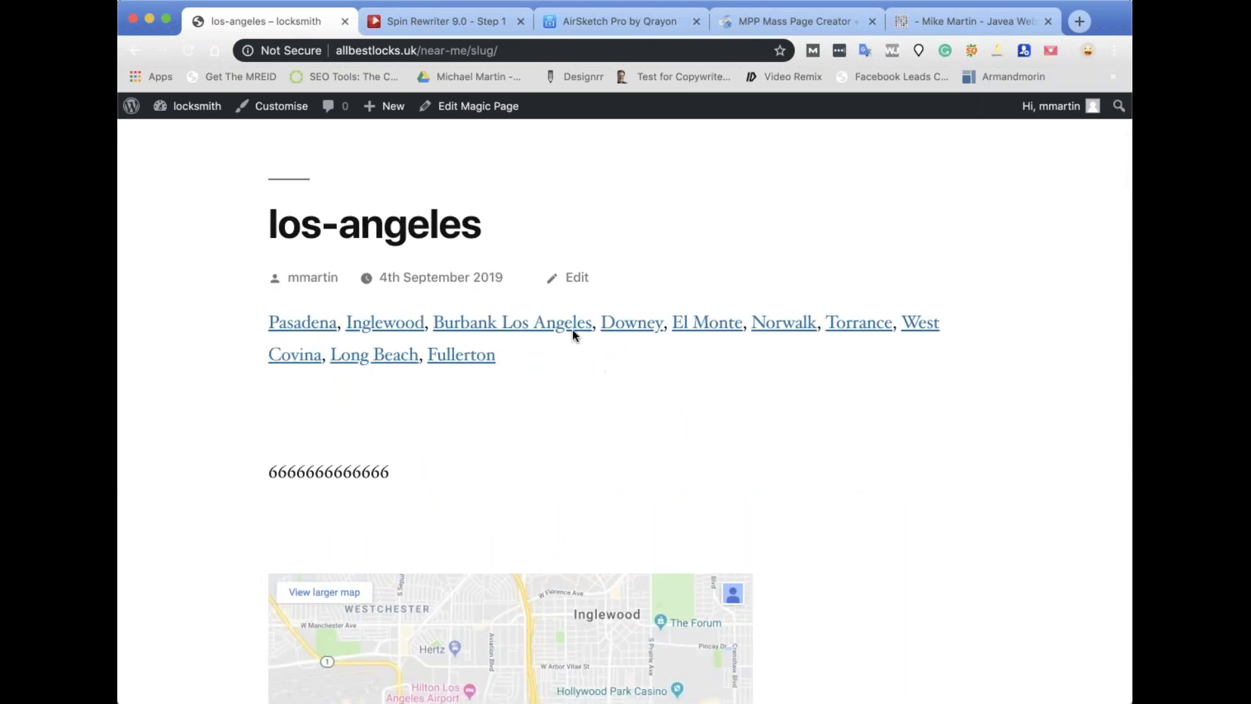
click(525, 323)
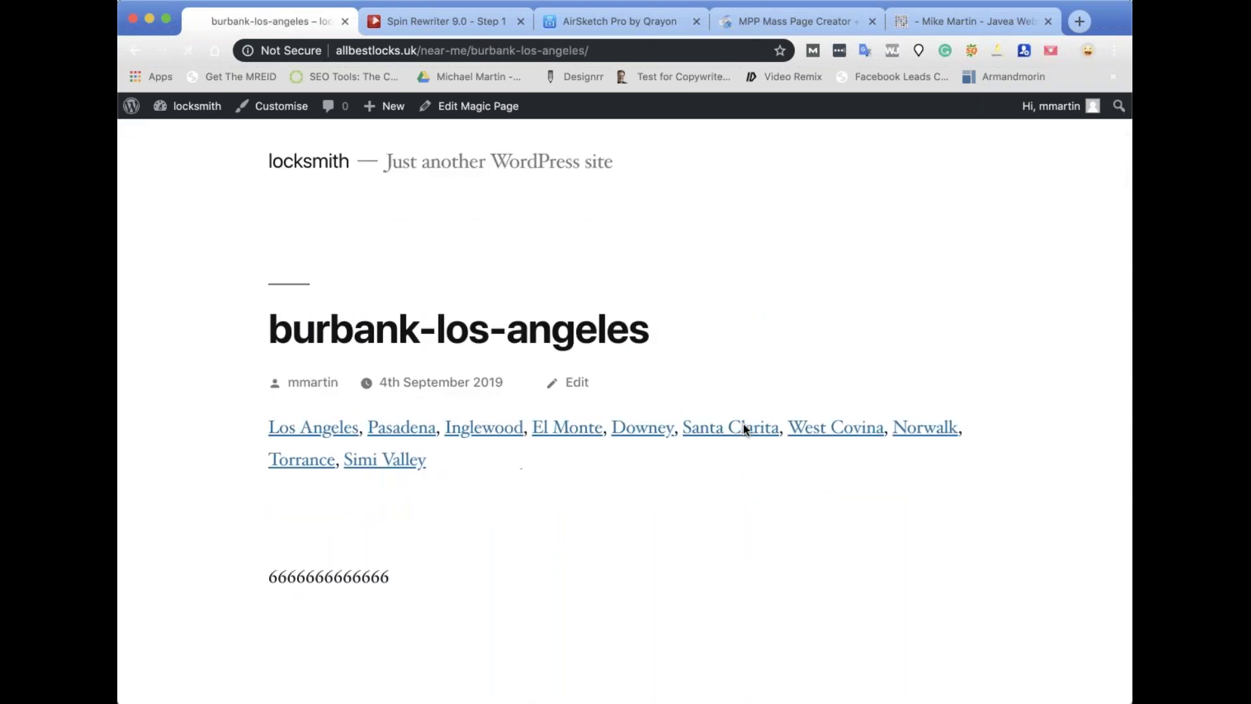
scroll(743, 429, down, 2)
click(729, 327)
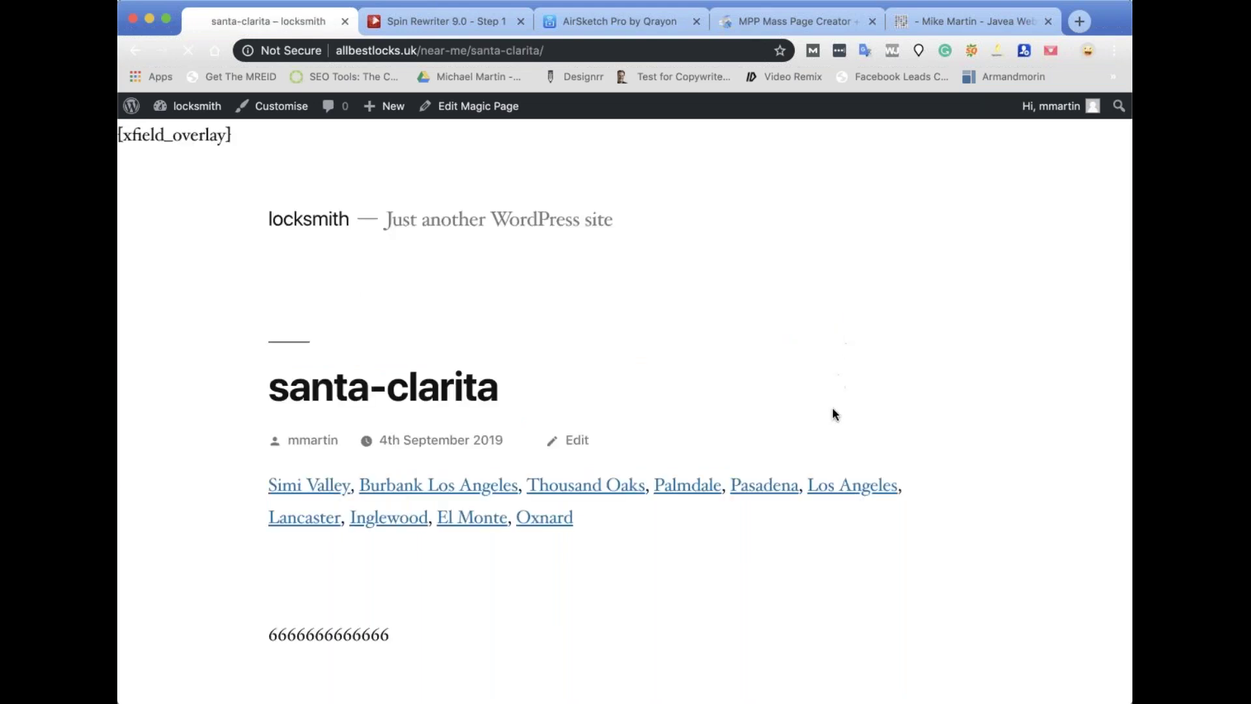
scroll(833, 414, down, 6)
click(881, 279)
scroll(795, 411, down, 15)
Browse the Pomona, Santa Clarita, Los Angeles and Garden Grove pages, ending on Fullerton.
click(409, 301)
scroll(500, 430, down, 6)
scroll(501, 430, down, 14)
click(299, 557)
scroll(304, 562, down, 5)
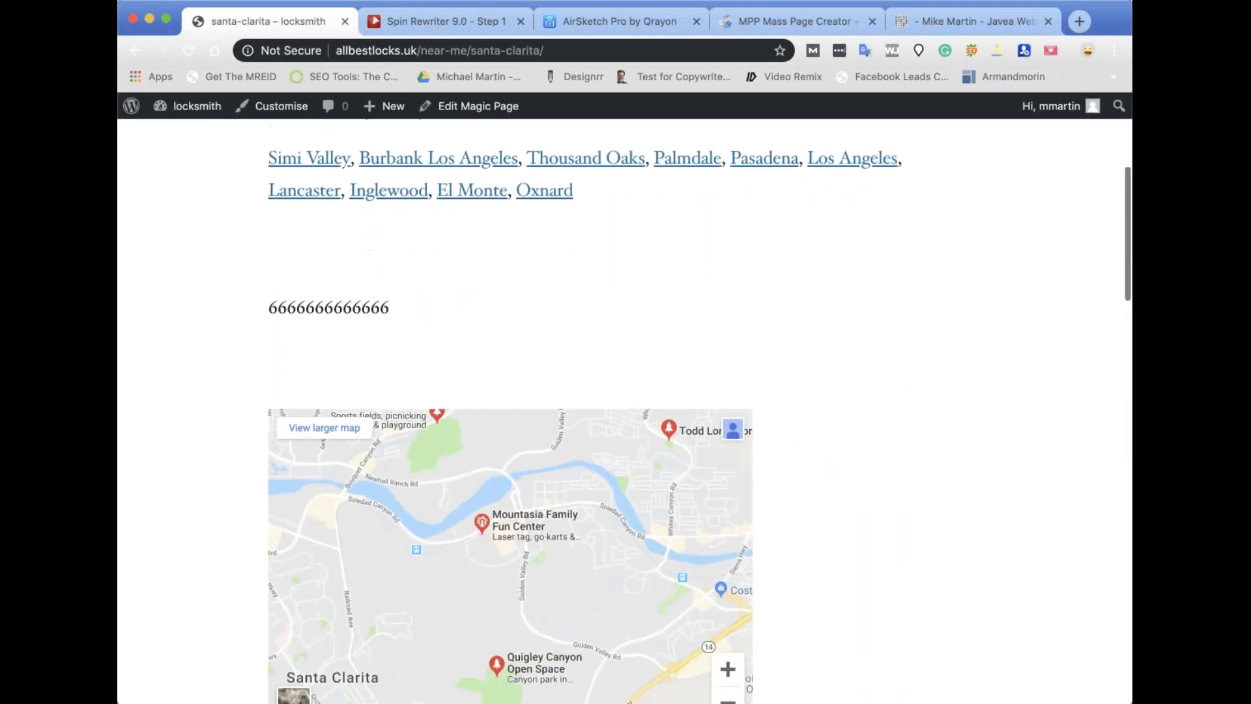
scroll(463, 464, down, 6)
click(463, 464)
scroll(678, 468, down, 10)
click(313, 474)
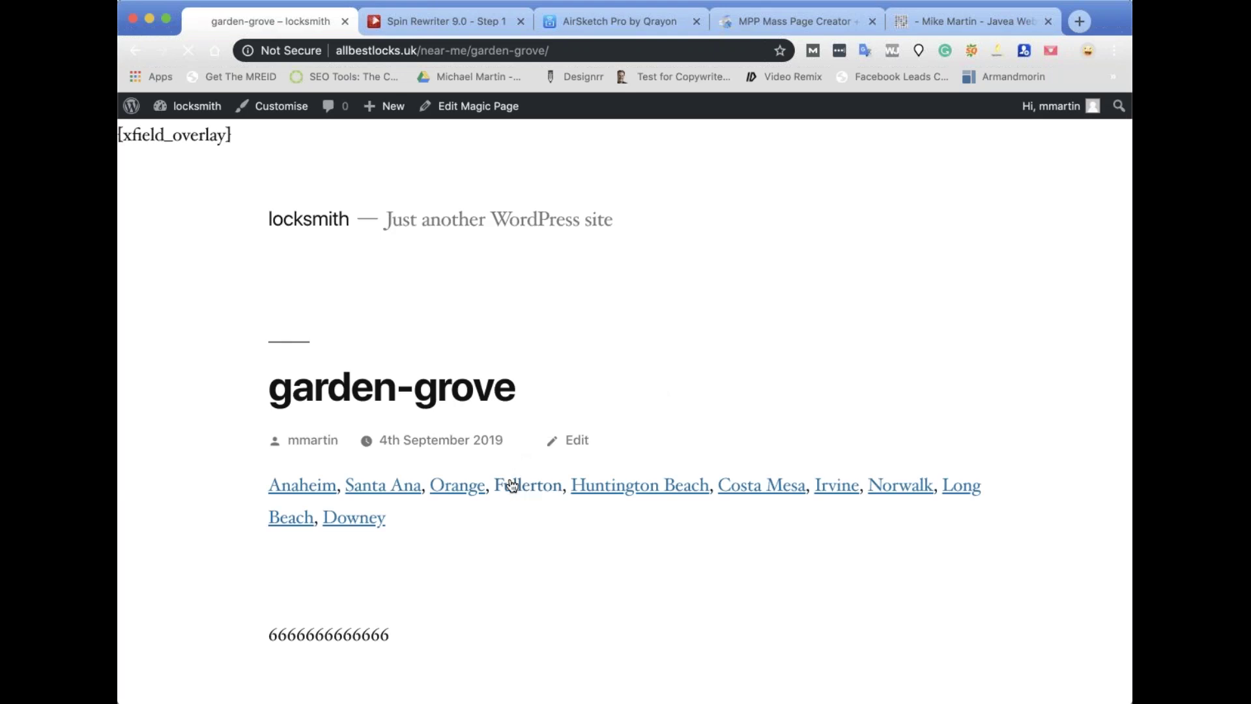
click(513, 486)
scroll(608, 499, down, 4)
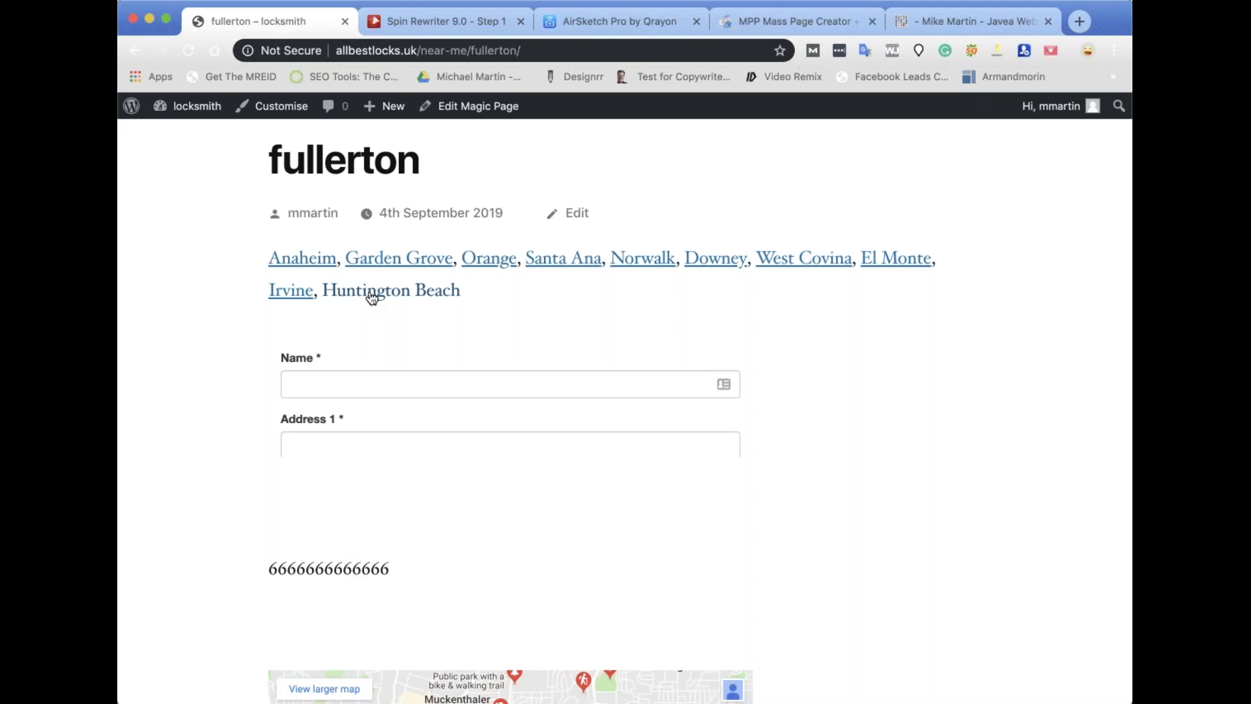
Back in the template editor, delete the [random chance="20%"] lead-form block below [cities].
click(469, 105)
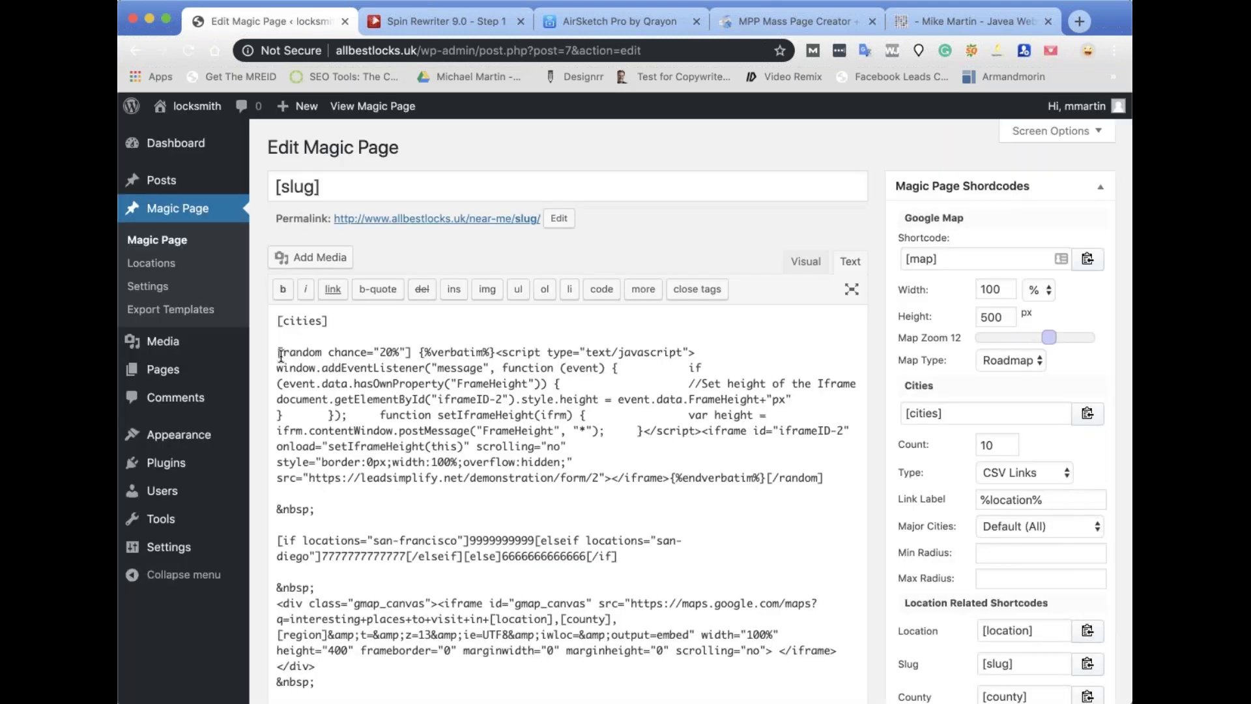
drag(278, 352, 837, 478)
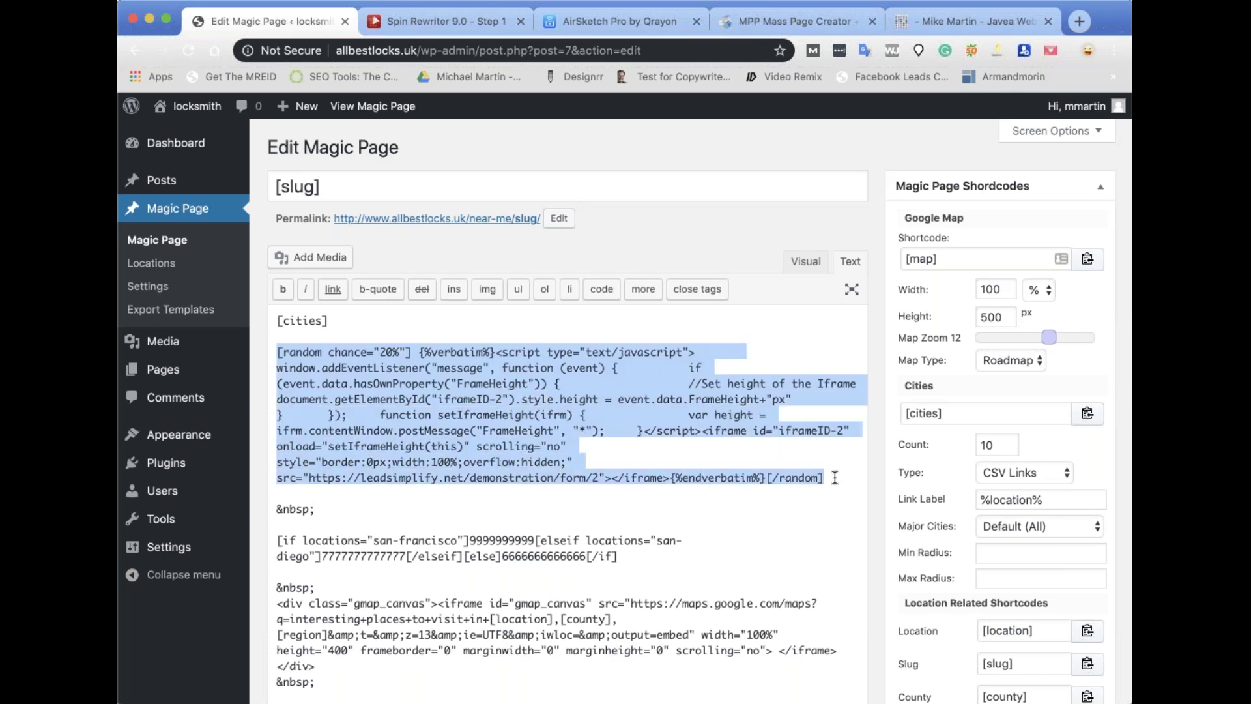
key(BackSpace)
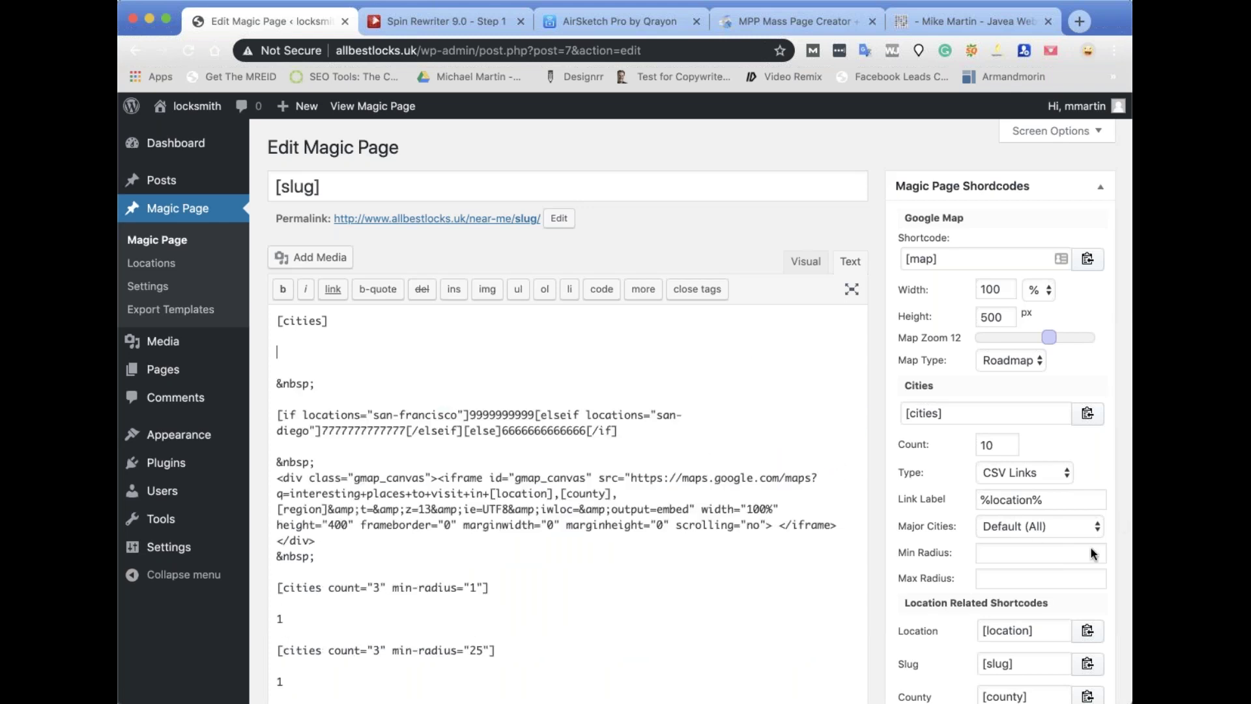
scroll(1093, 553, down, 15)
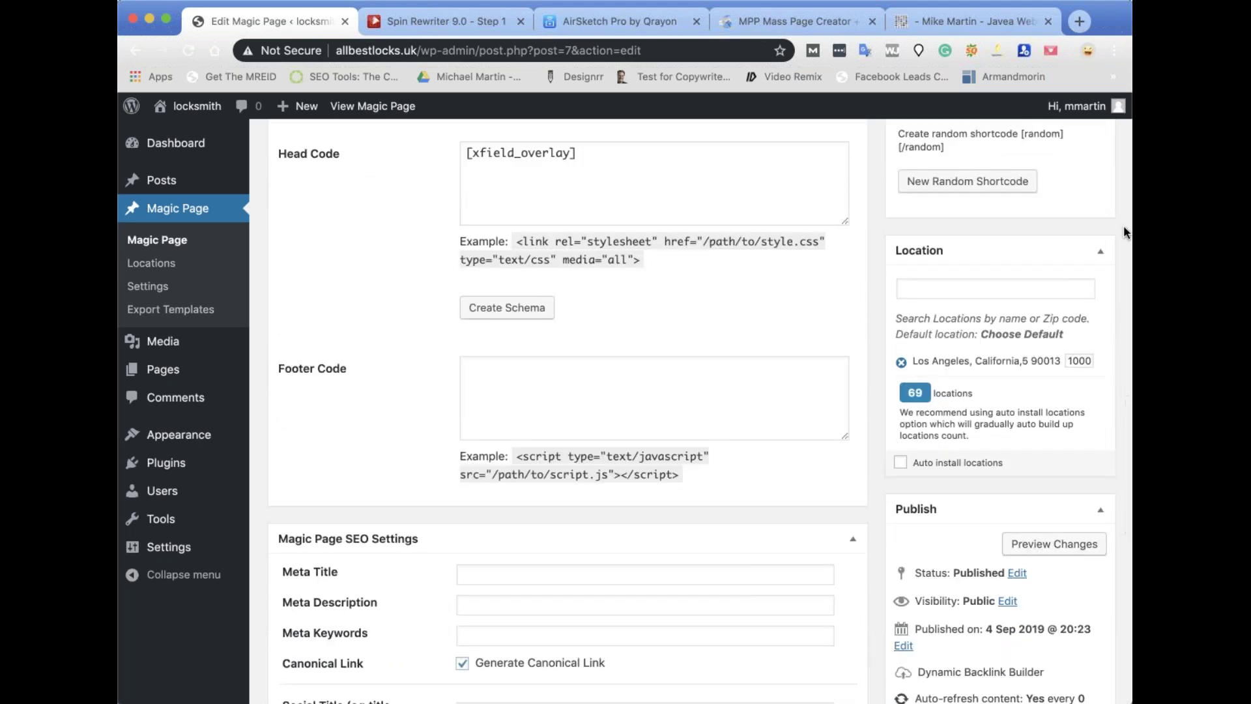
Update the Magic Page template and wait for the Post updated notice.
scroll(1126, 232, down, 8)
click(1077, 551)
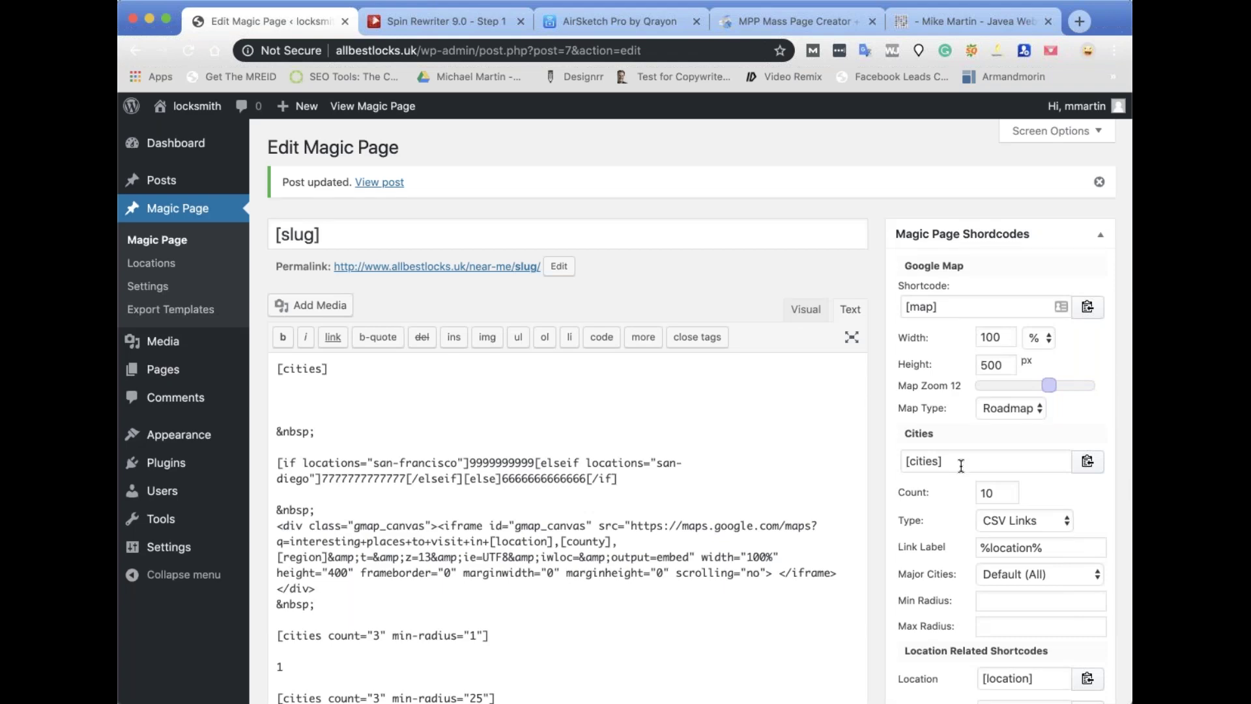
scroll(961, 465, down, 15)
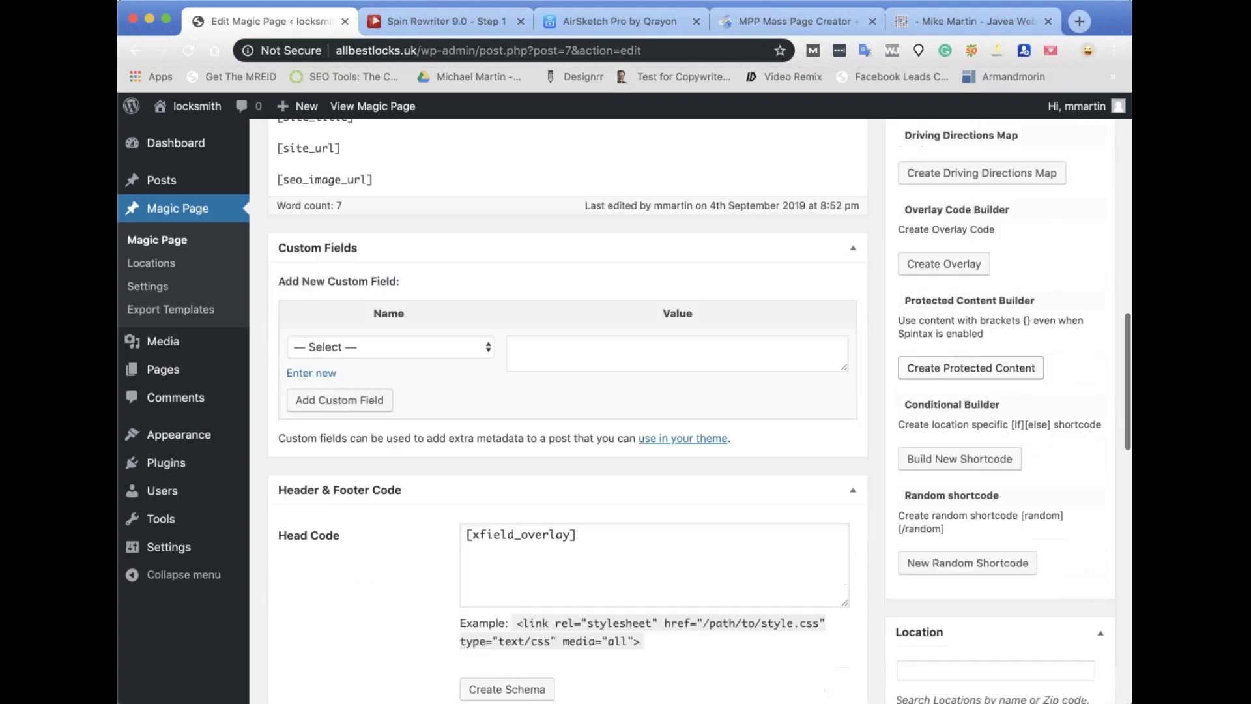
scroll(1013, 447, down, 6)
scroll(1013, 440, down, 5)
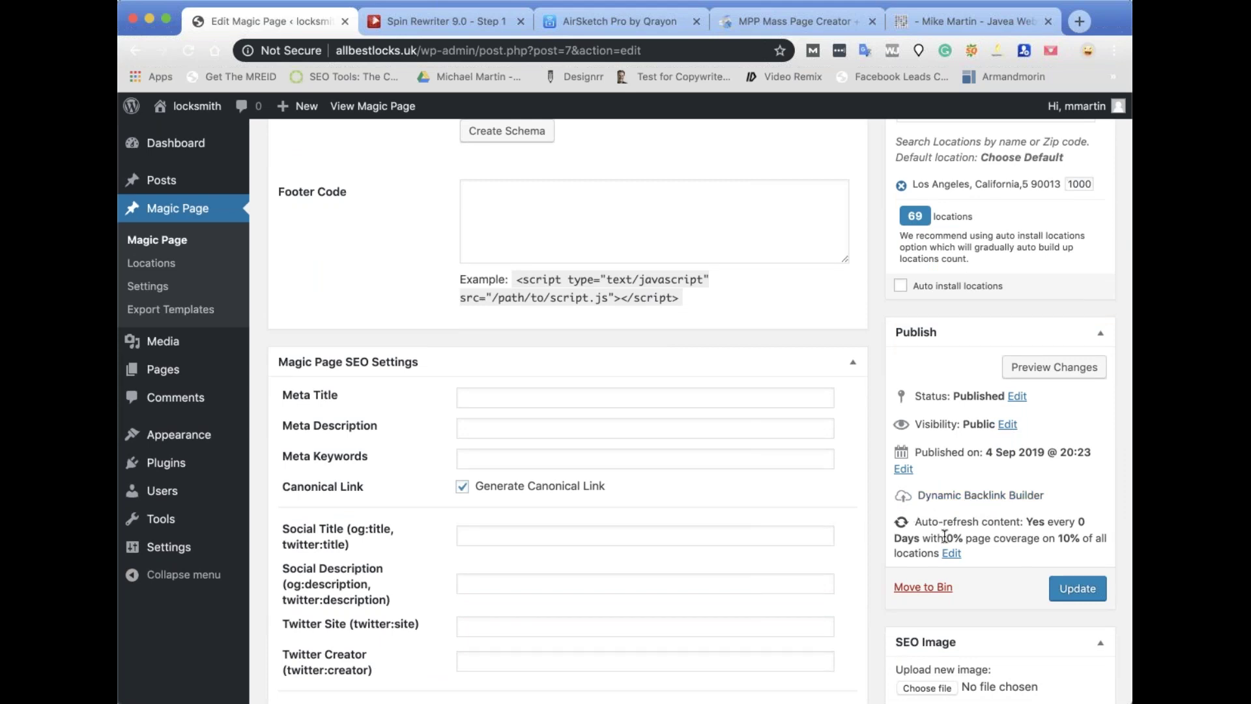
Set the auto-refresh interval to 55, page coverage to 25 and locations to 25, then confirm.
click(953, 555)
scroll(986, 551, down, 3)
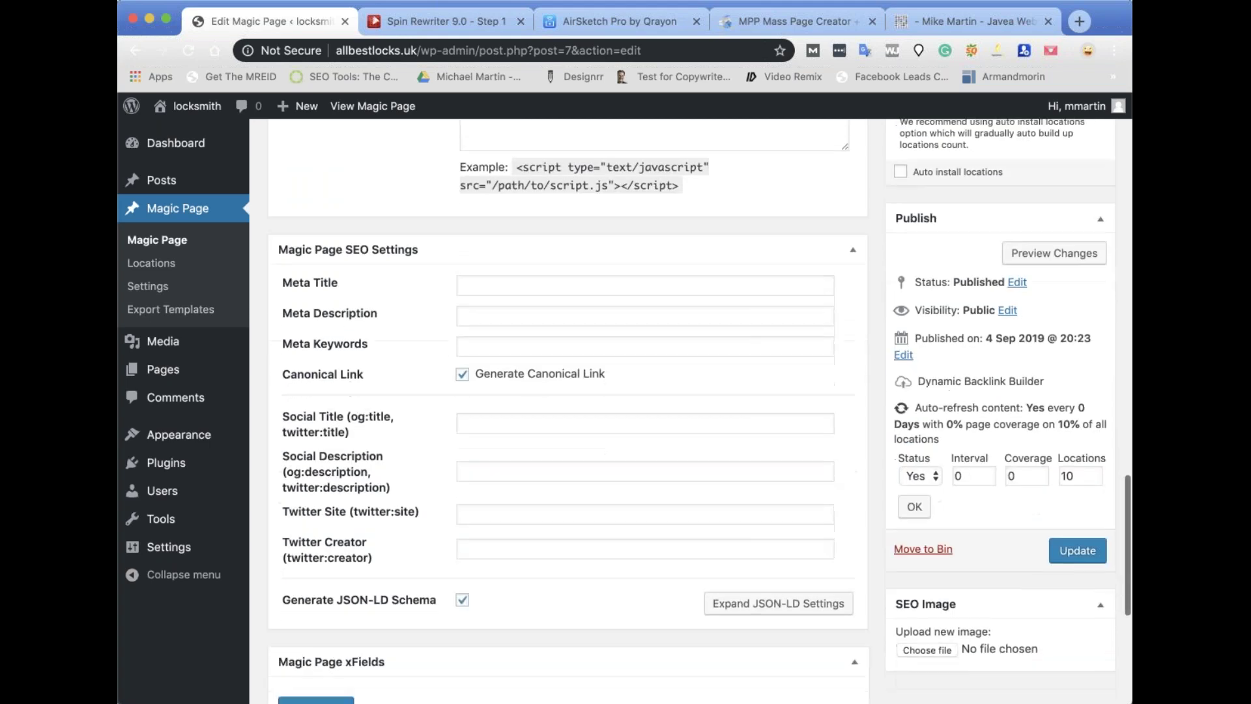
double_click(985, 475)
text(1)
double_click(972, 475)
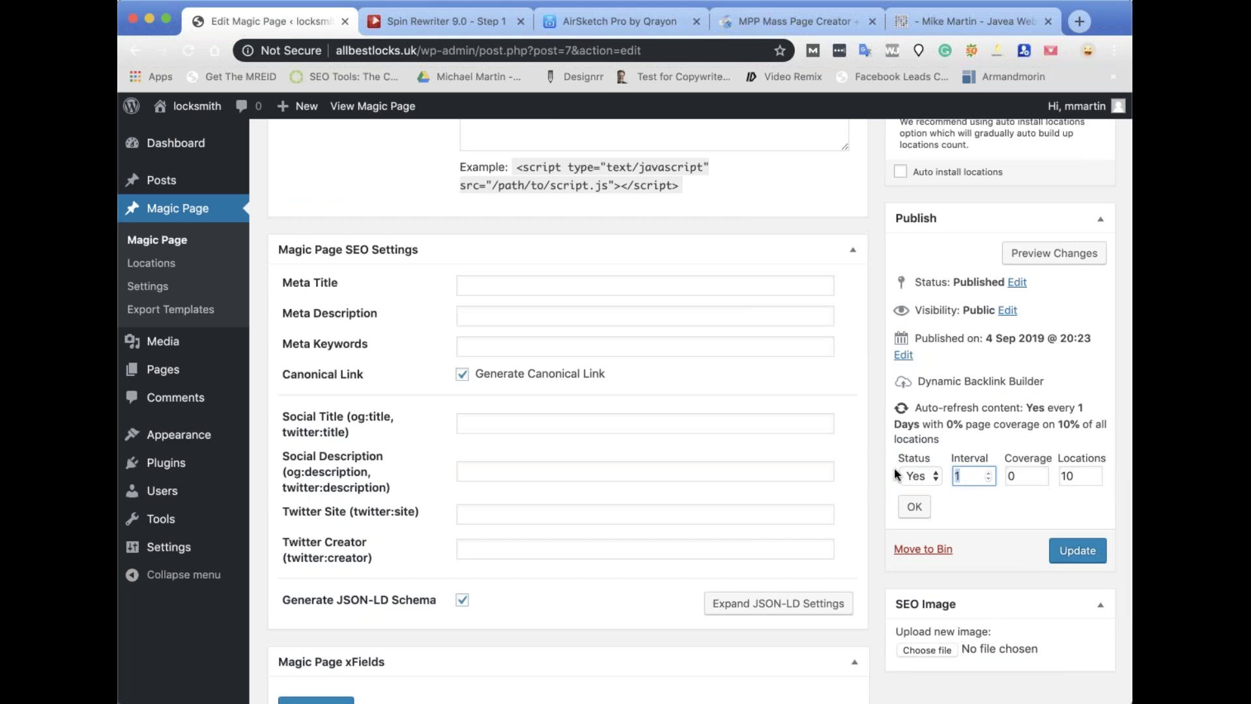
text(55)
key(Tab)
text(25)
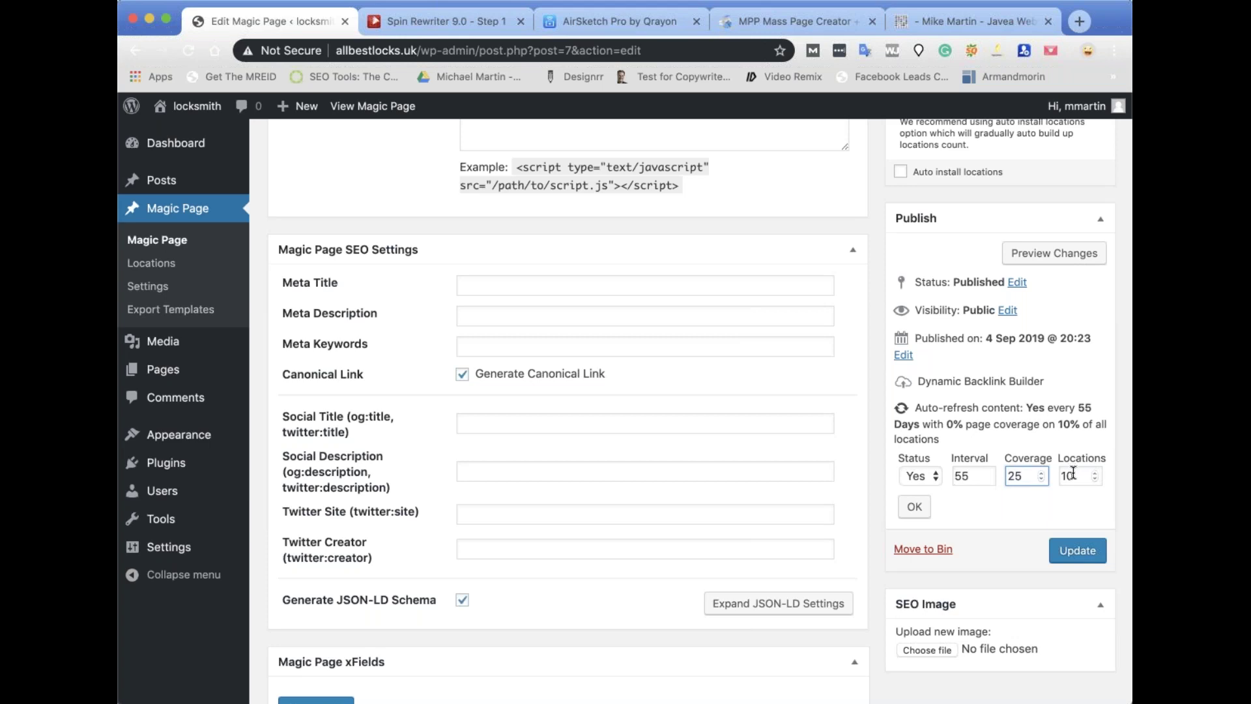
key(Tab)
text(25)
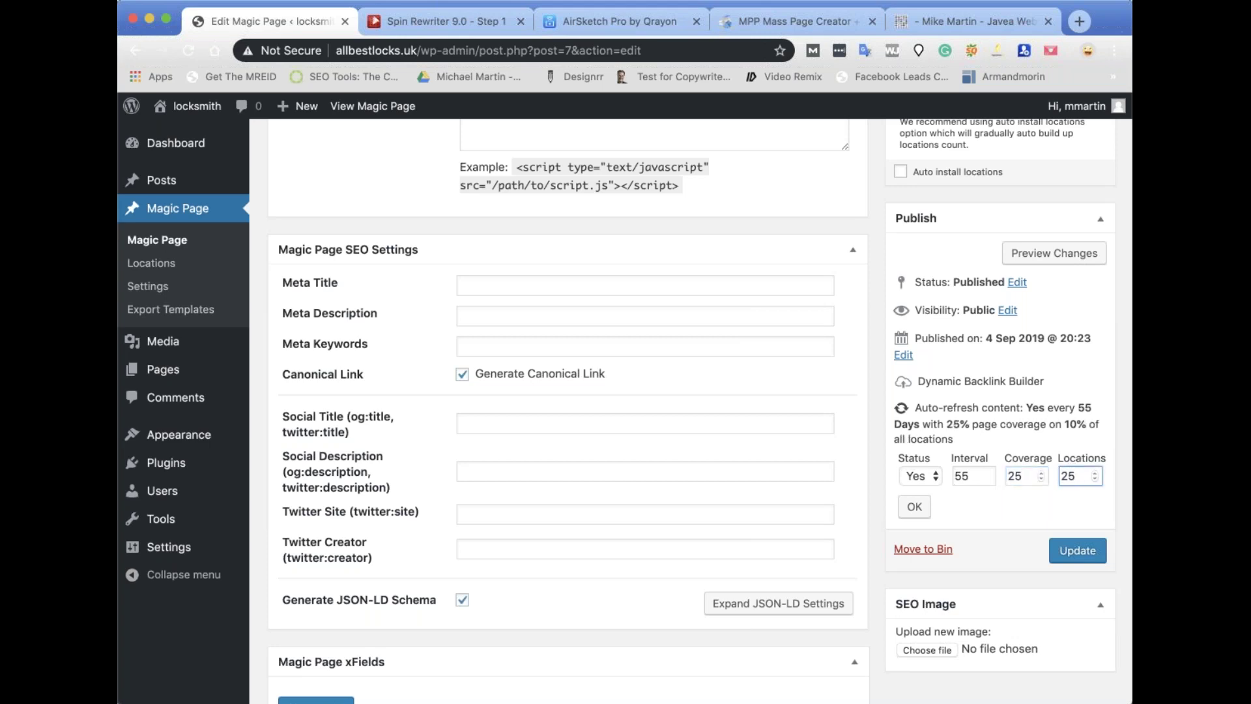
click(916, 506)
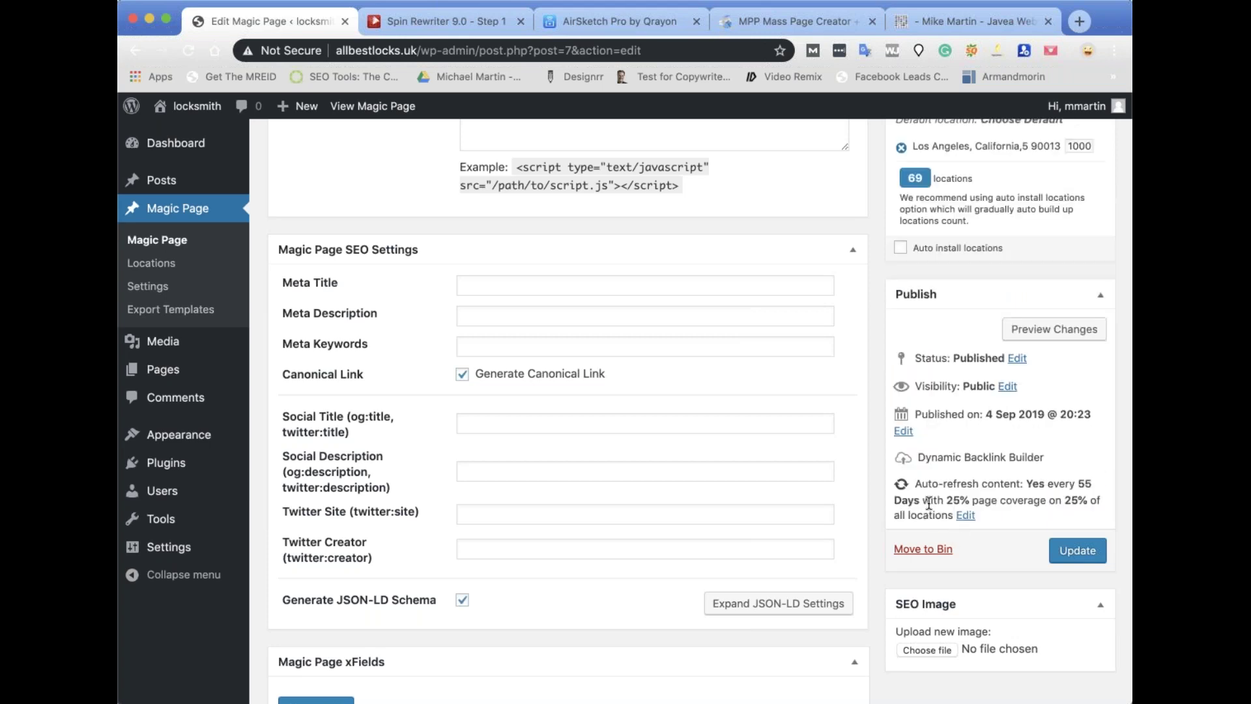
Switch auto-refresh content to No and update the Magic Page.
scroll(929, 503, down, 2)
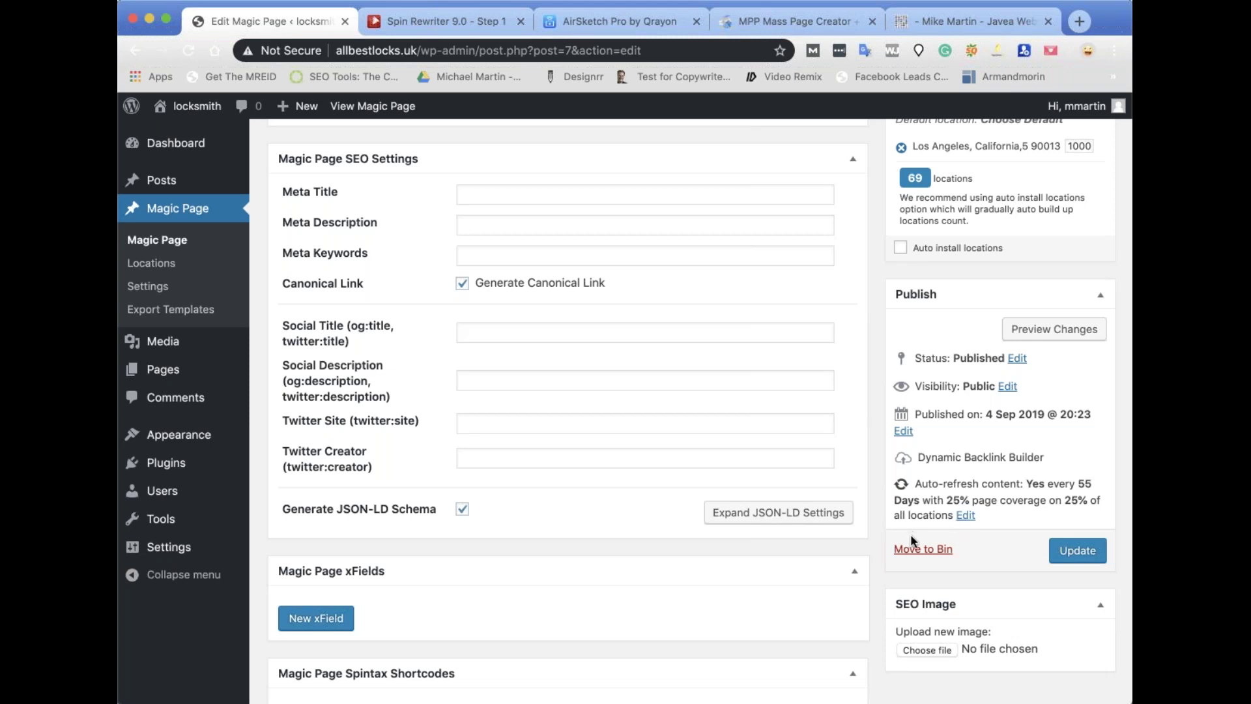
click(966, 516)
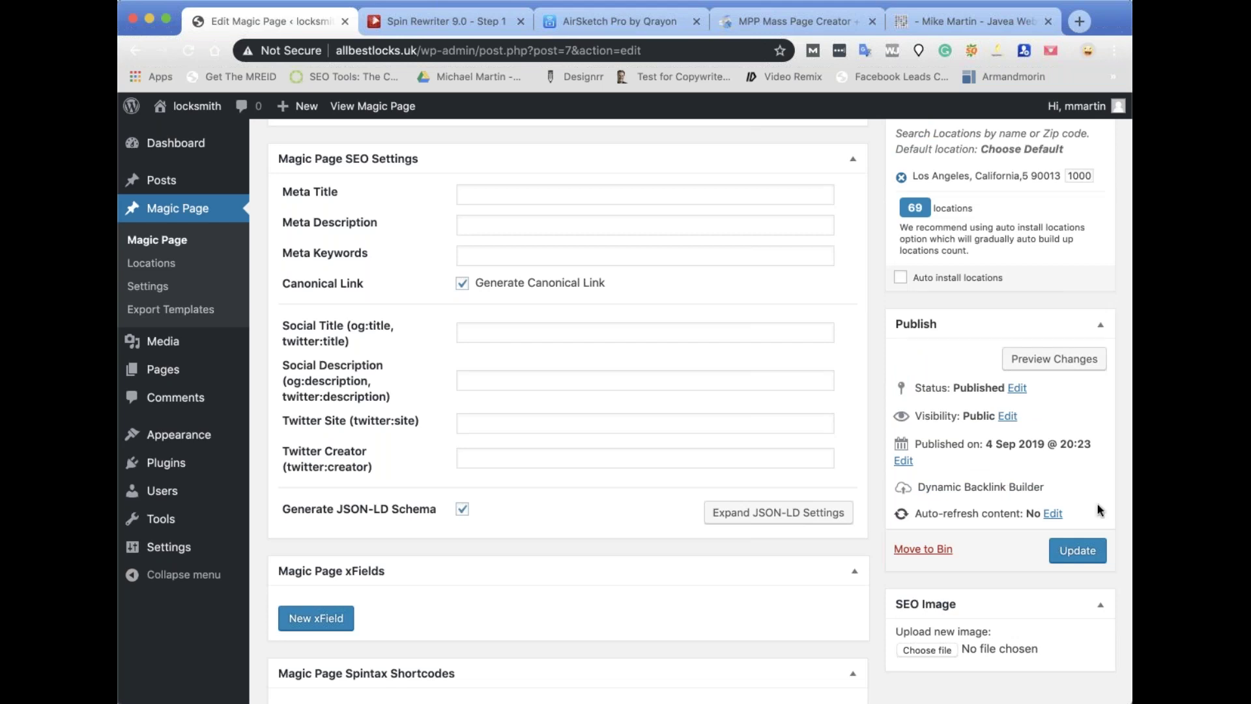
click(1088, 552)
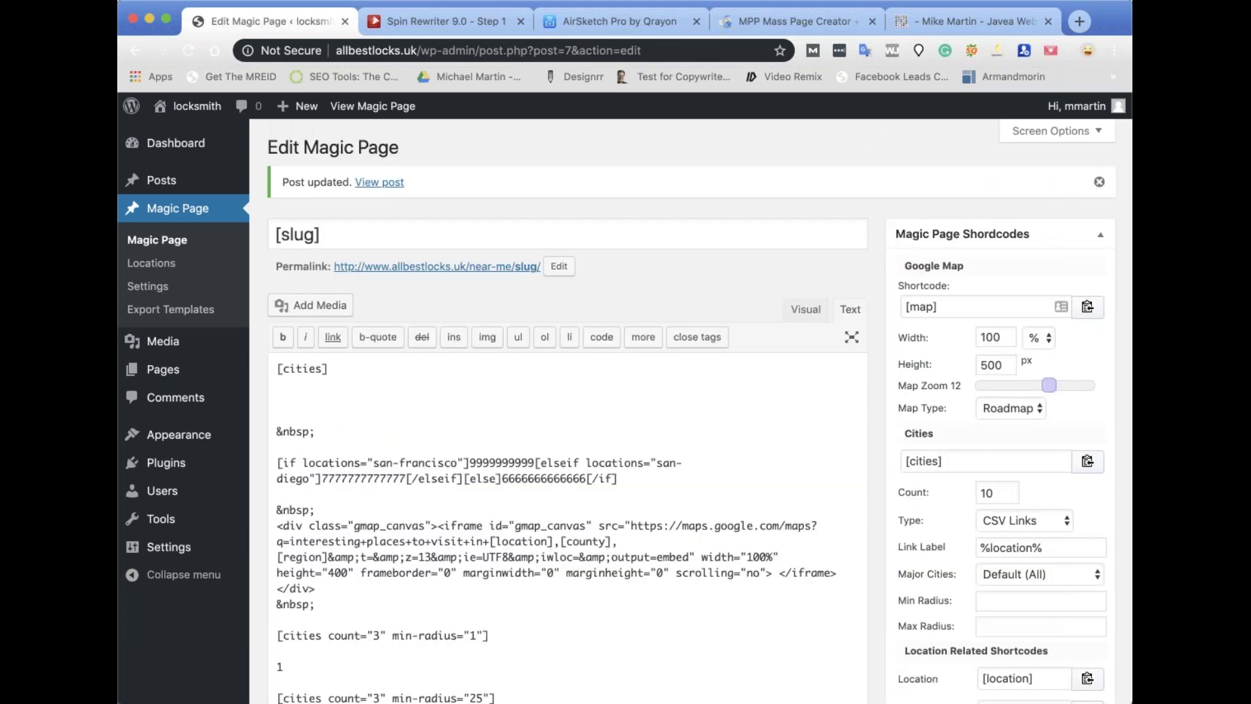
Load the schemabuilder demo site in a new Chrome tab, then return to the Magic Page editor tab.
click(1078, 22)
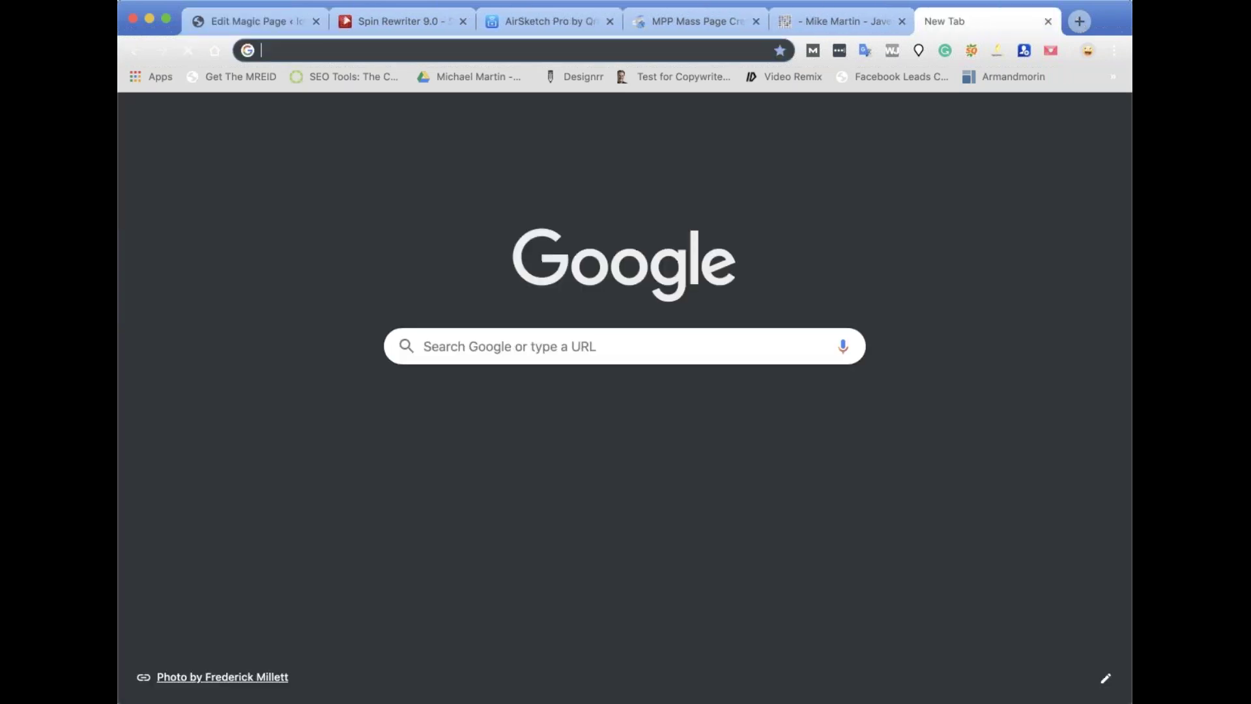
text(schemab)
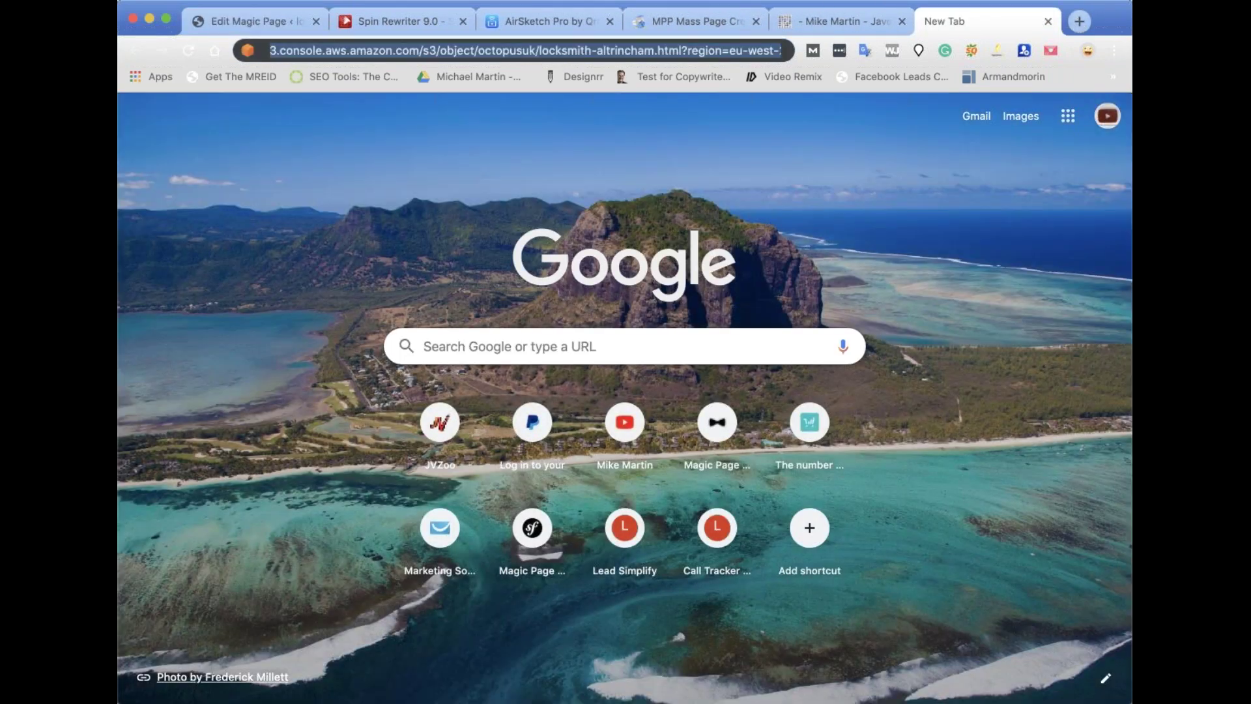
text(uilder)
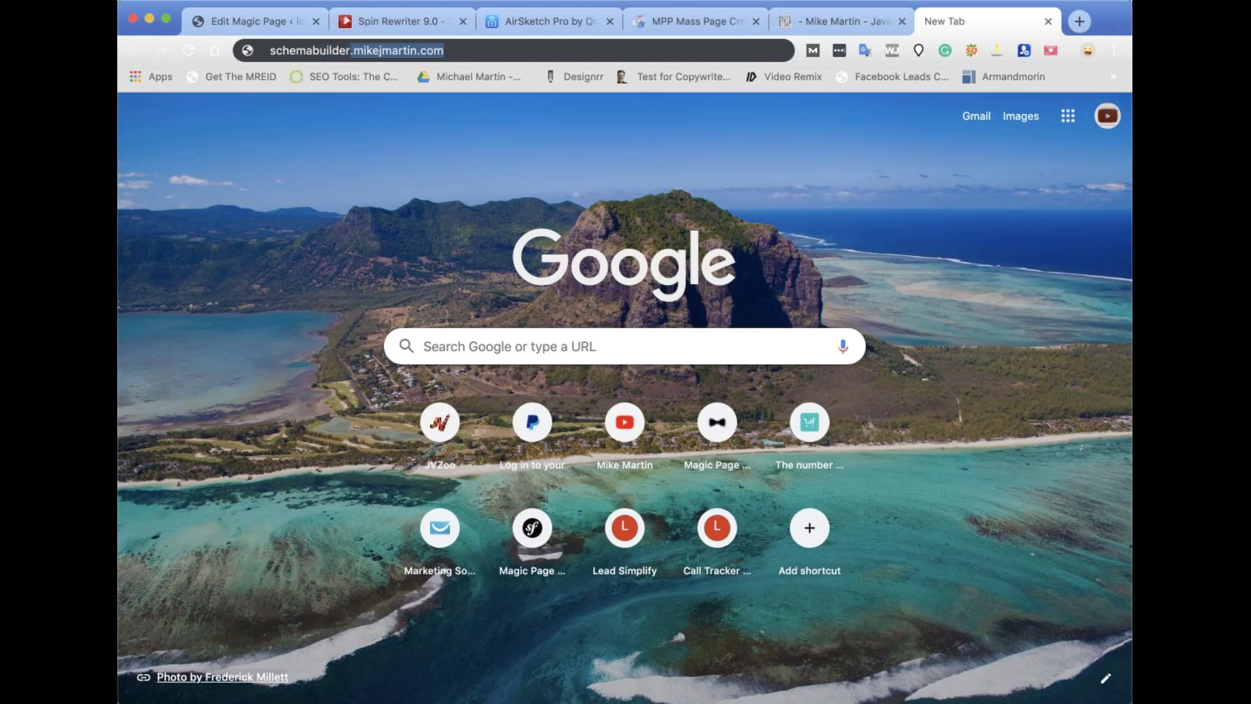
key(Return)
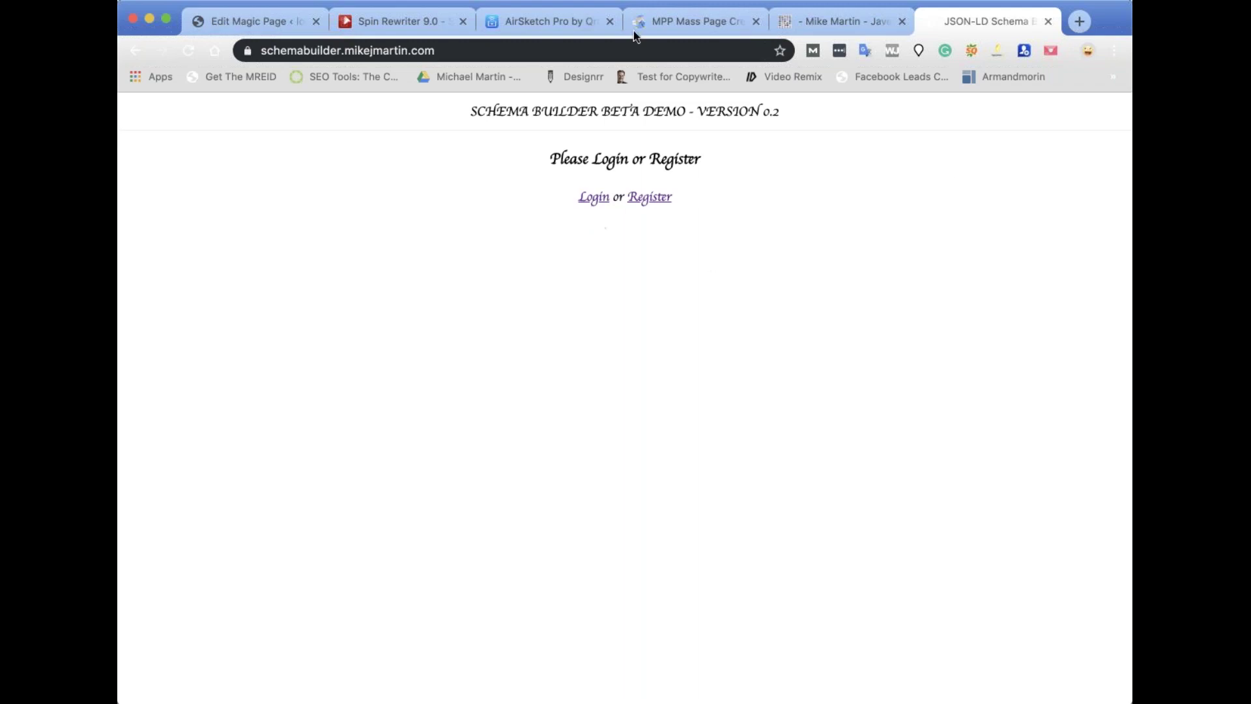
click(261, 21)
Open the schema builder and choose the Person schema type.
scroll(667, 439, down, 15)
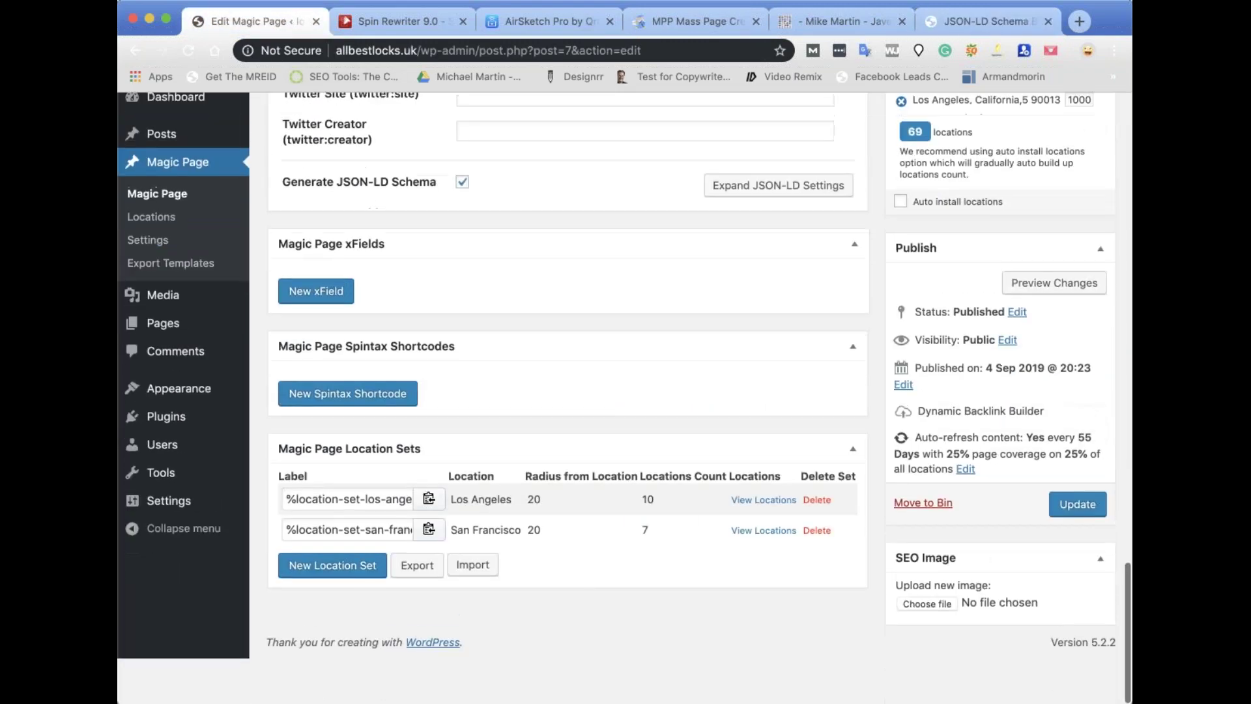
scroll(667, 444, up, 5)
scroll(502, 531, up, 5)
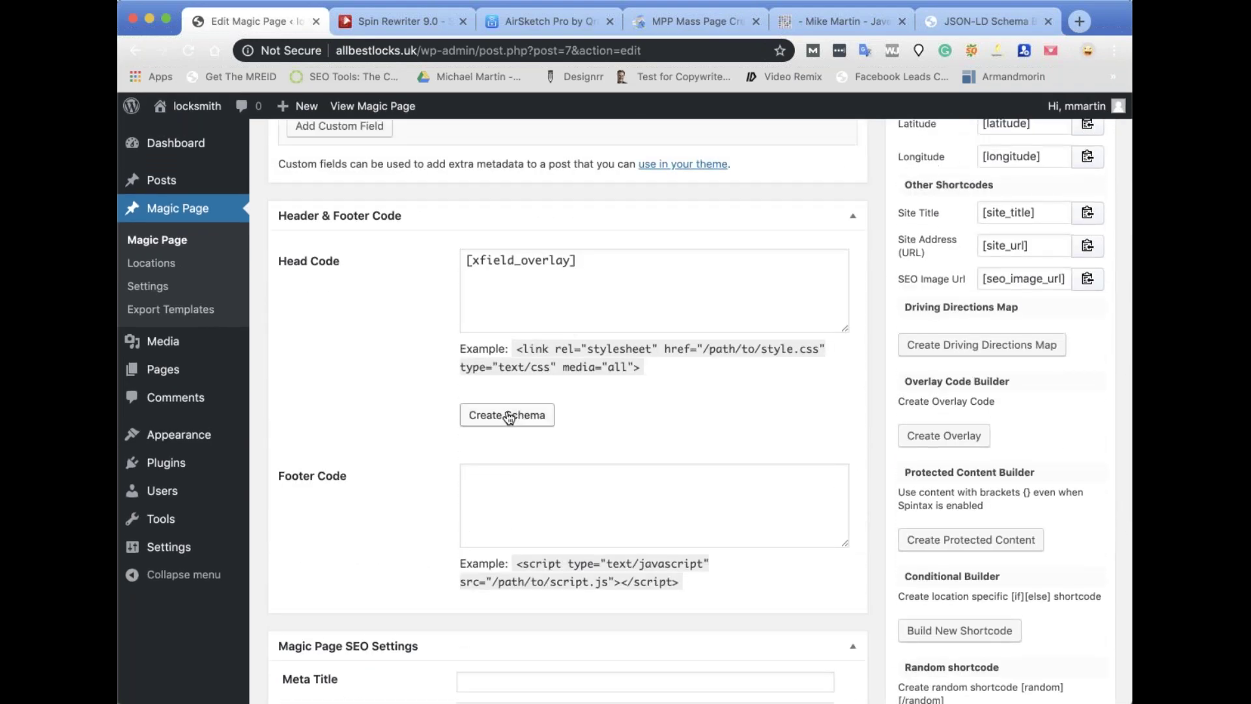
click(506, 416)
scroll(665, 383, down, 3)
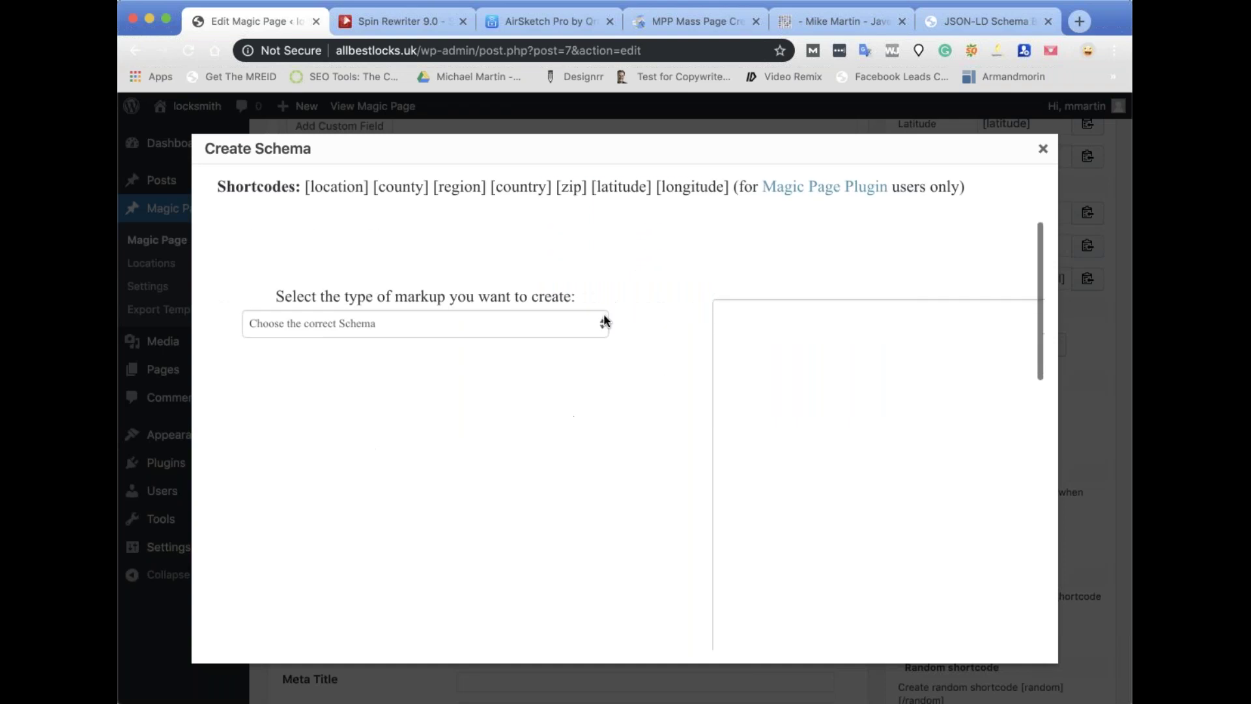
click(581, 325)
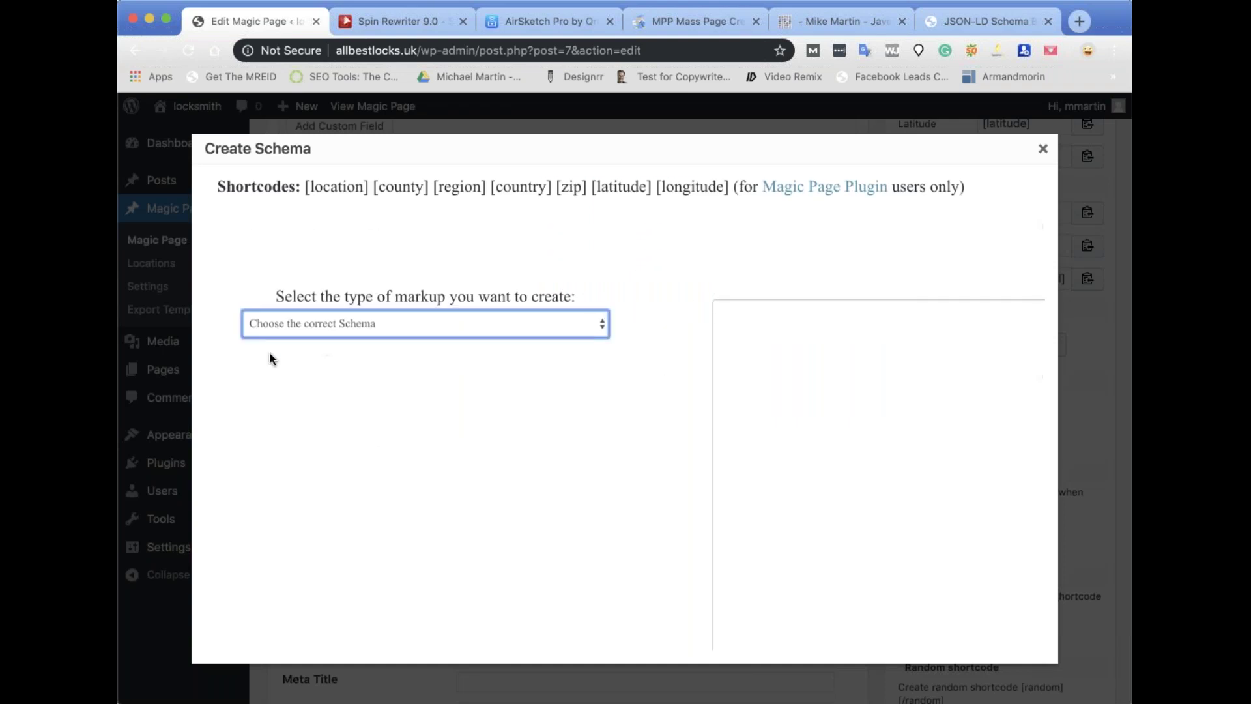
click(554, 336)
Enter a sample name and job title, then select the generated Person JSON-LD.
click(432, 424)
text(tjsrtw)
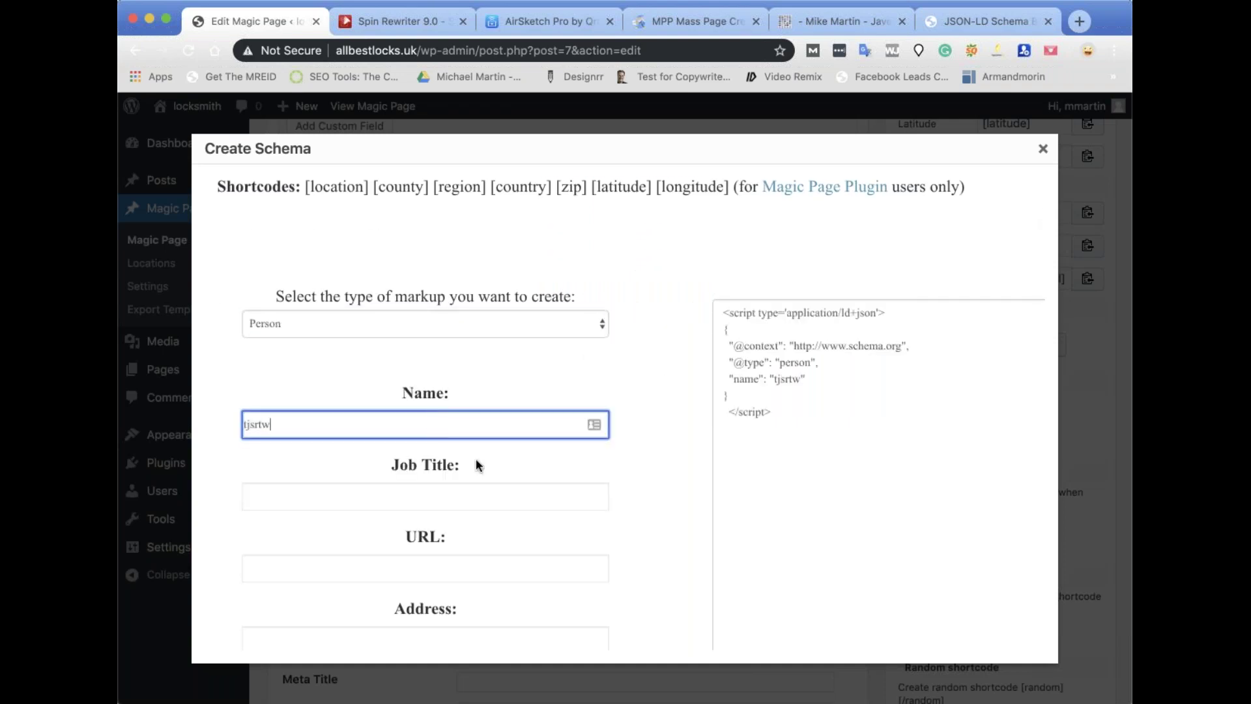
click(458, 498)
text(tertjwrt)
drag(774, 429, 710, 314)
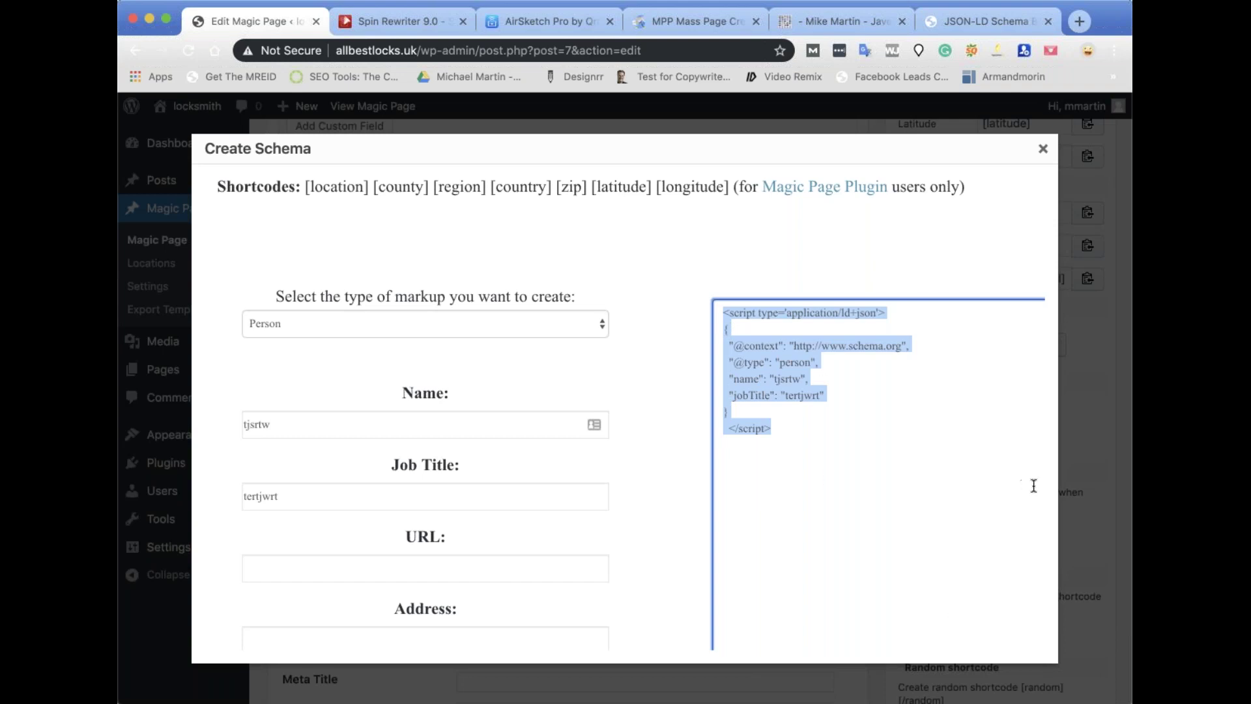
Review the generated Person JSON-LD code, then close the schema builder.
scroll(833, 431, down, 2)
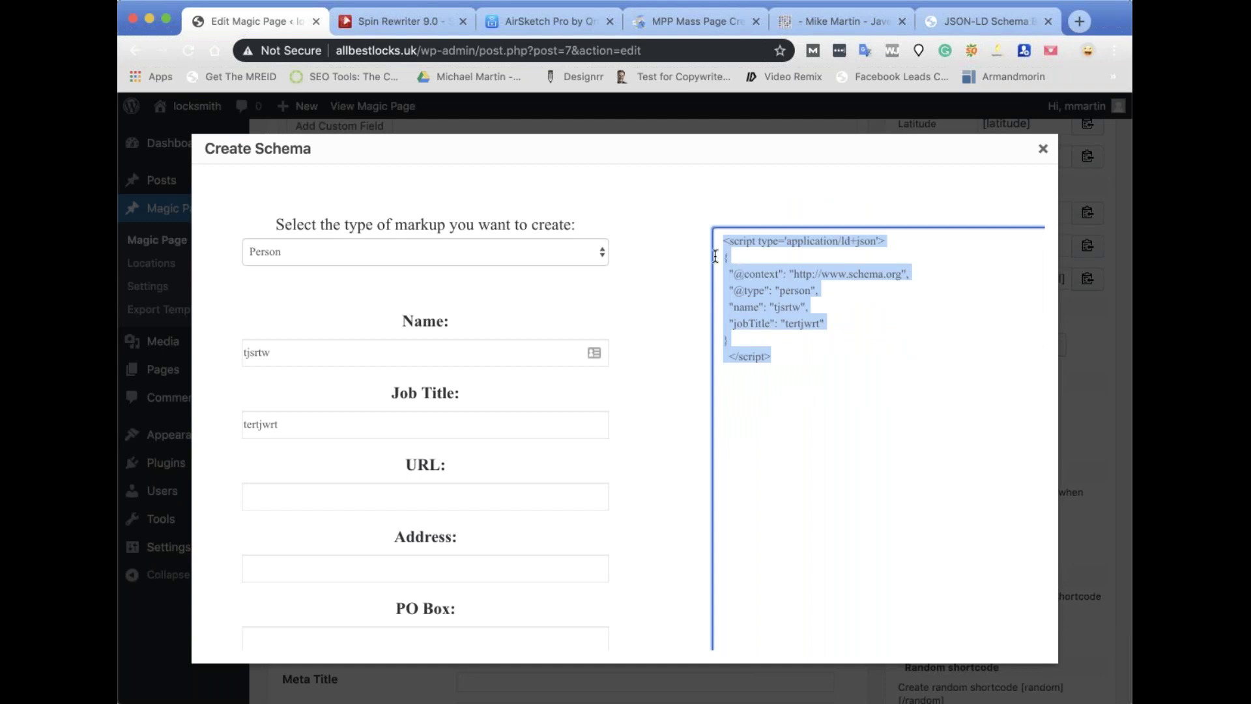
scroll(769, 335, down, 2)
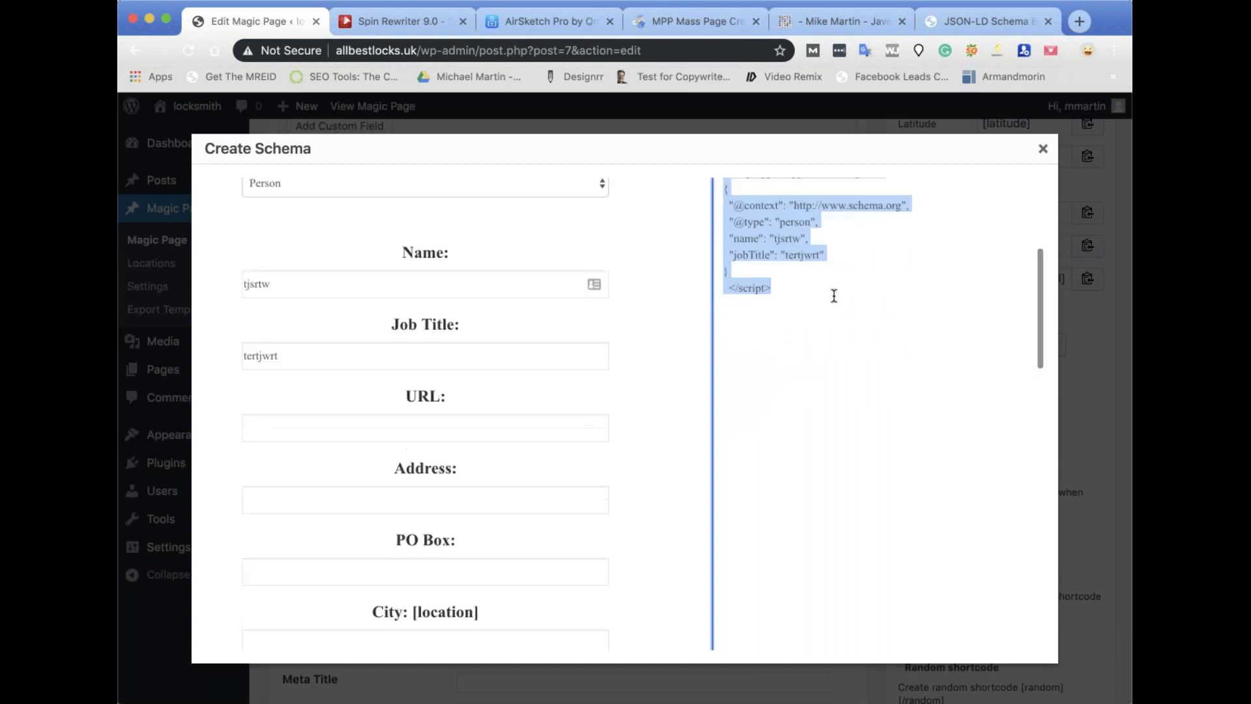
scroll(801, 400, down, 15)
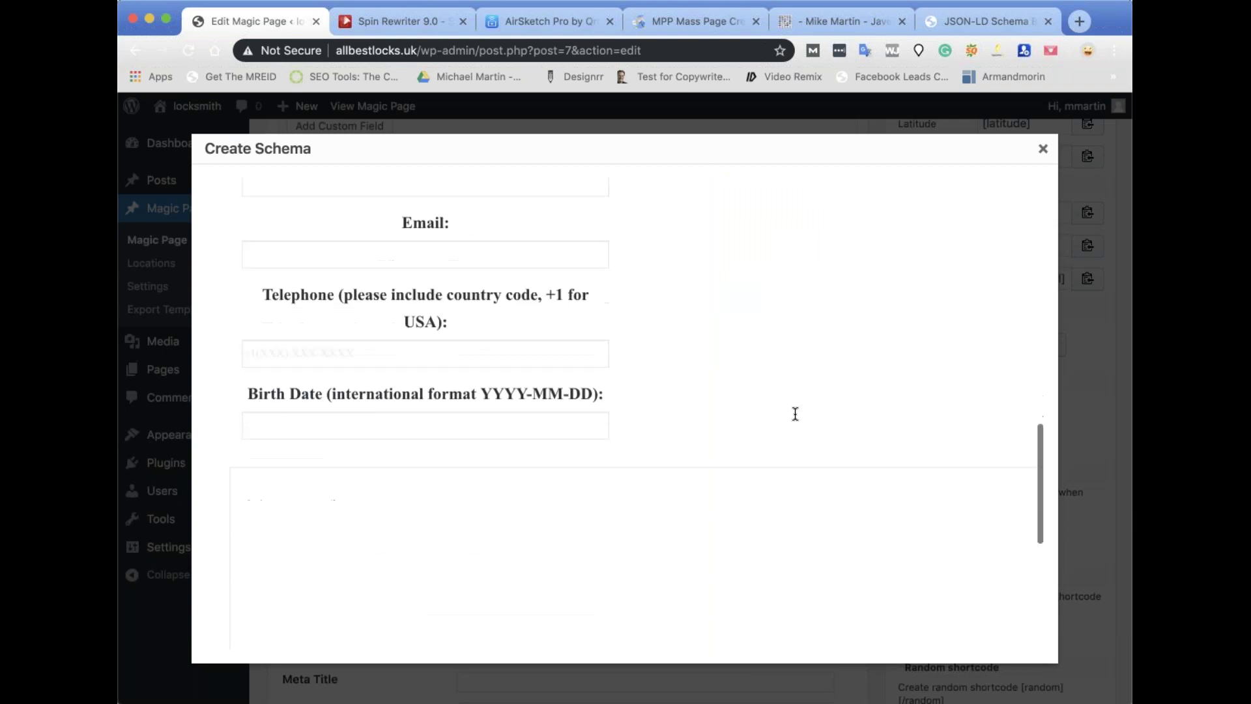
scroll(884, 386, up, 20)
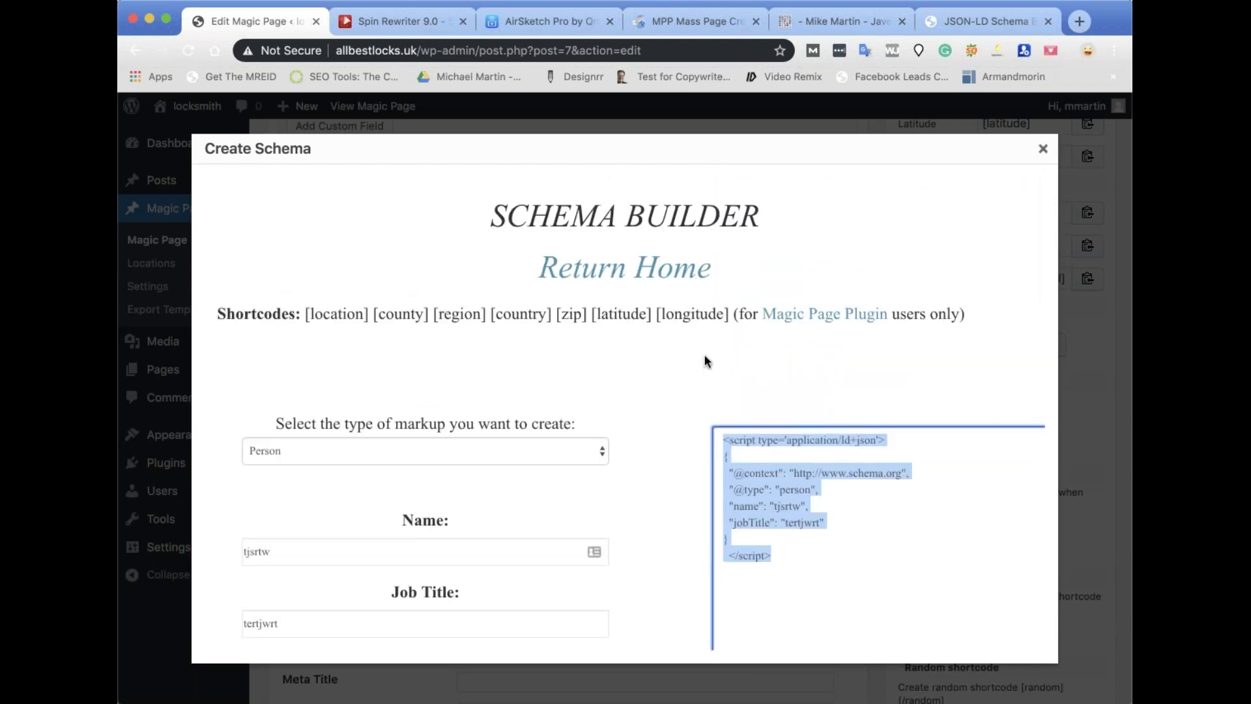
scroll(654, 441, down, 6)
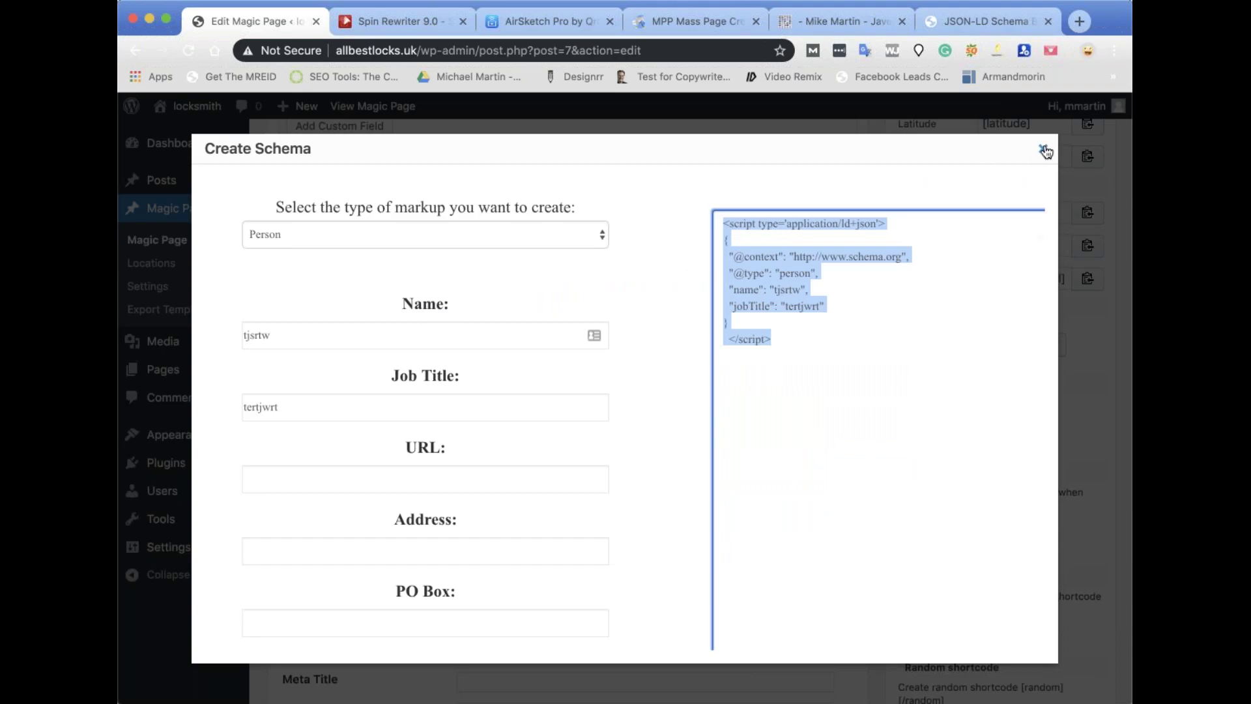
click(1043, 149)
Copy the site title shortcode and enter the meta title 'Locksmith in [location]'.
scroll(686, 431, down, 5)
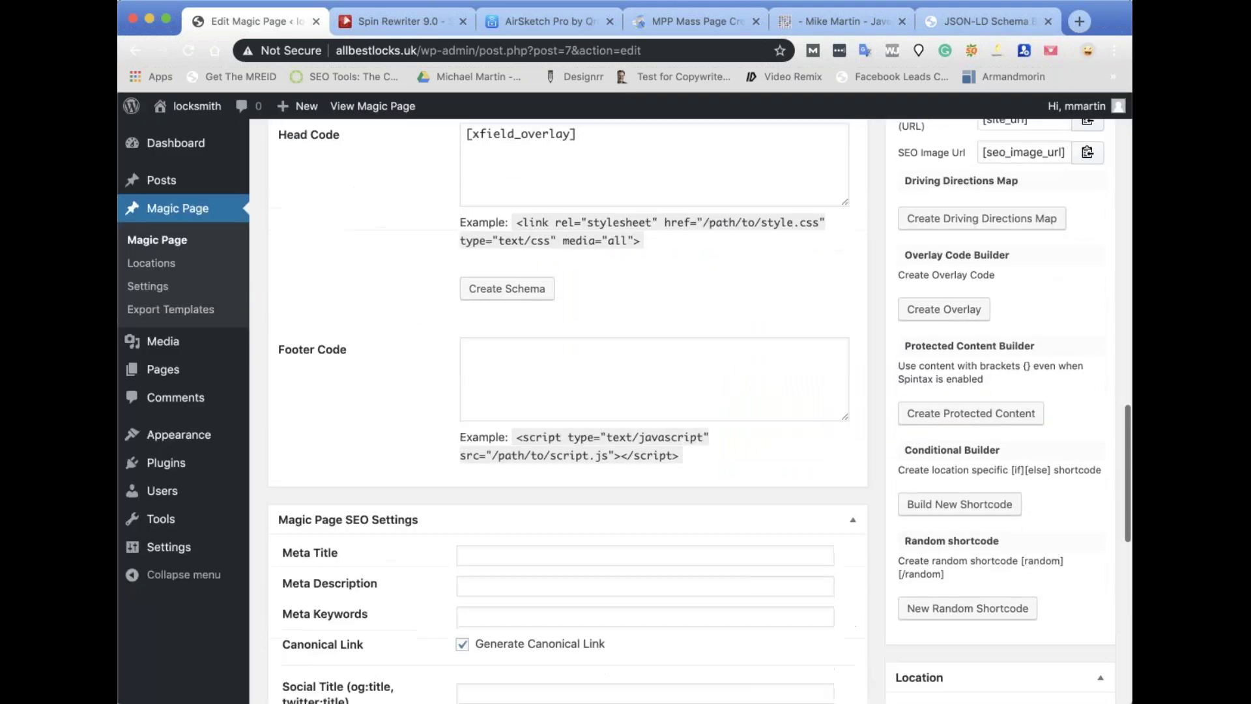
scroll(1029, 384, up, 8)
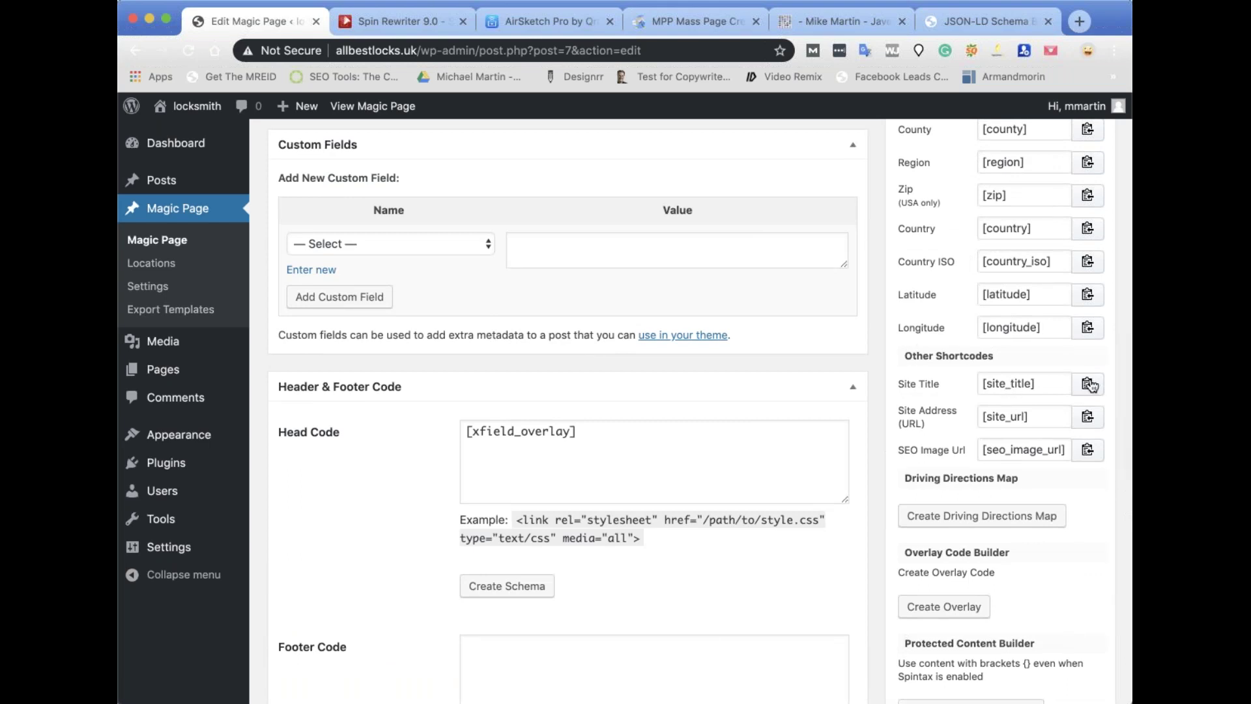
click(1088, 384)
scroll(1058, 293, down, 2)
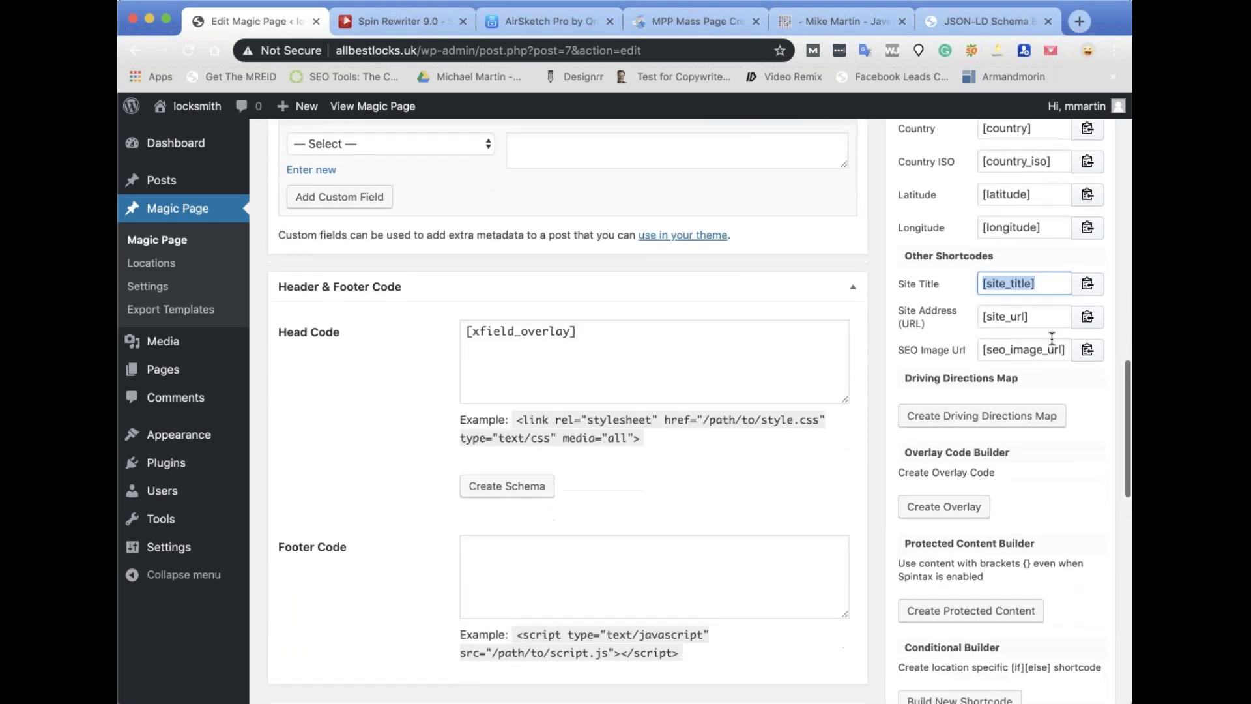
scroll(1057, 292, down, 10)
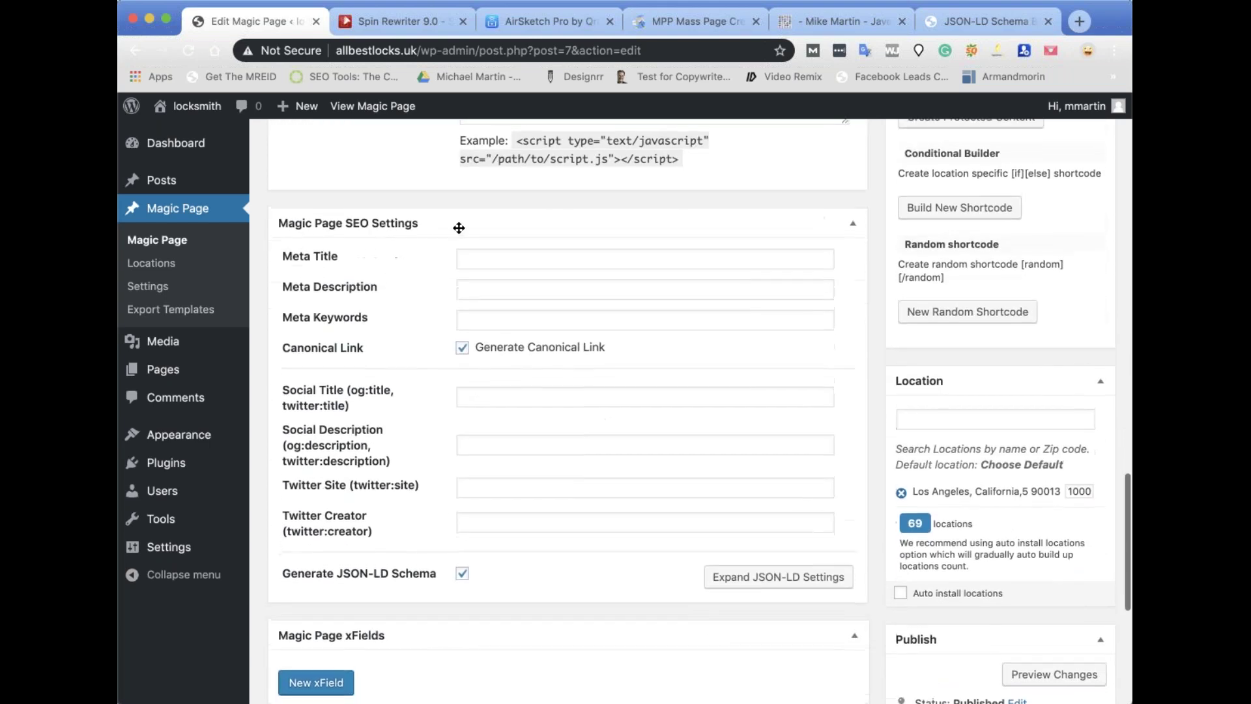
click(493, 262)
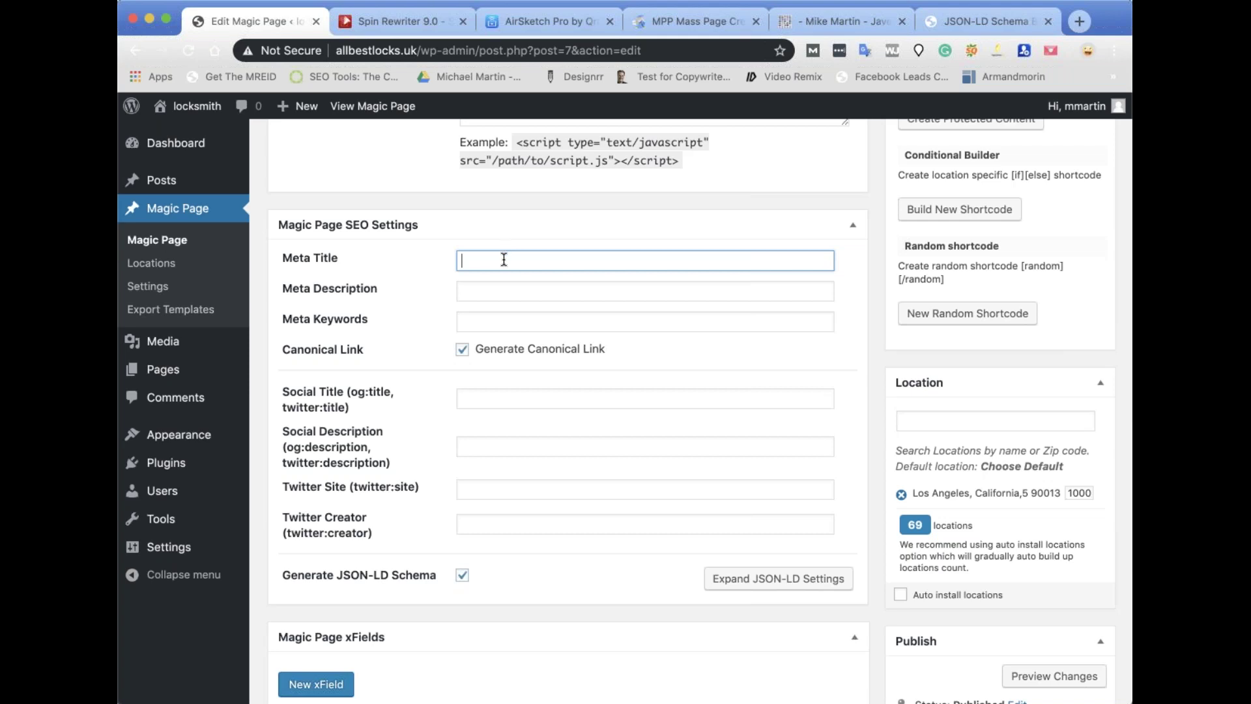
text(Locksmith in [location)
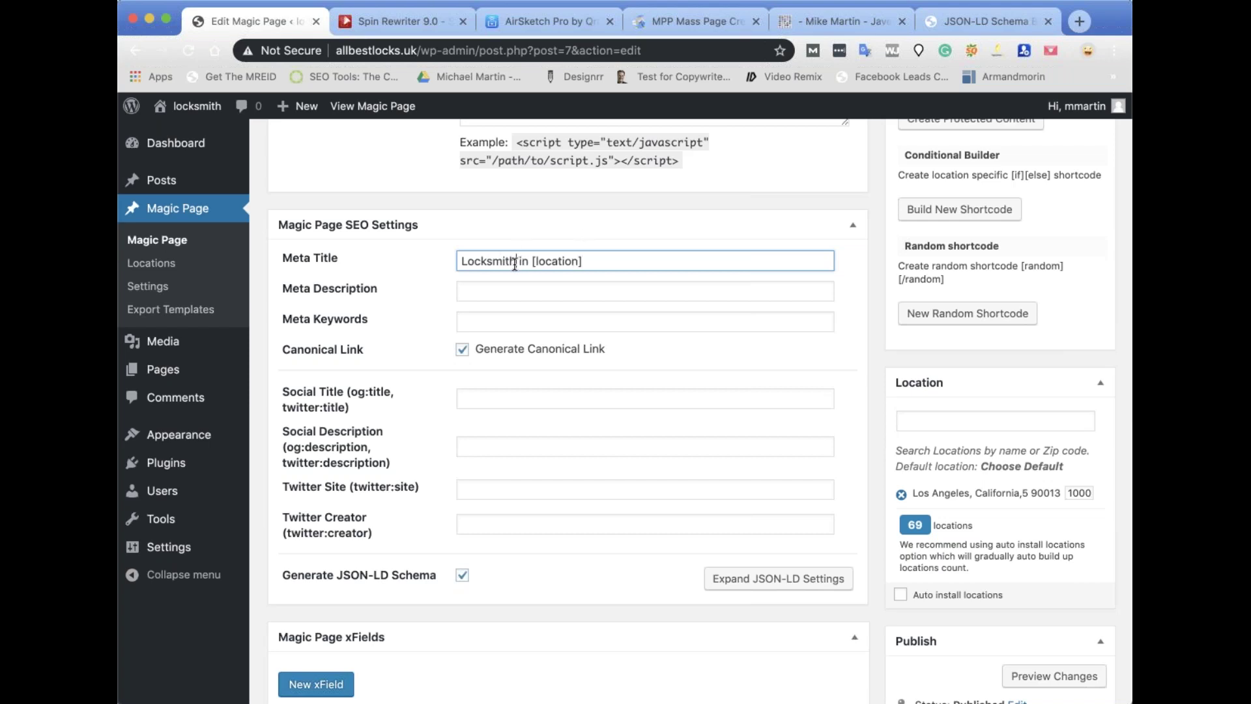
Copy the meta title phrase and paste it to begin the meta description.
triple_click(515, 264)
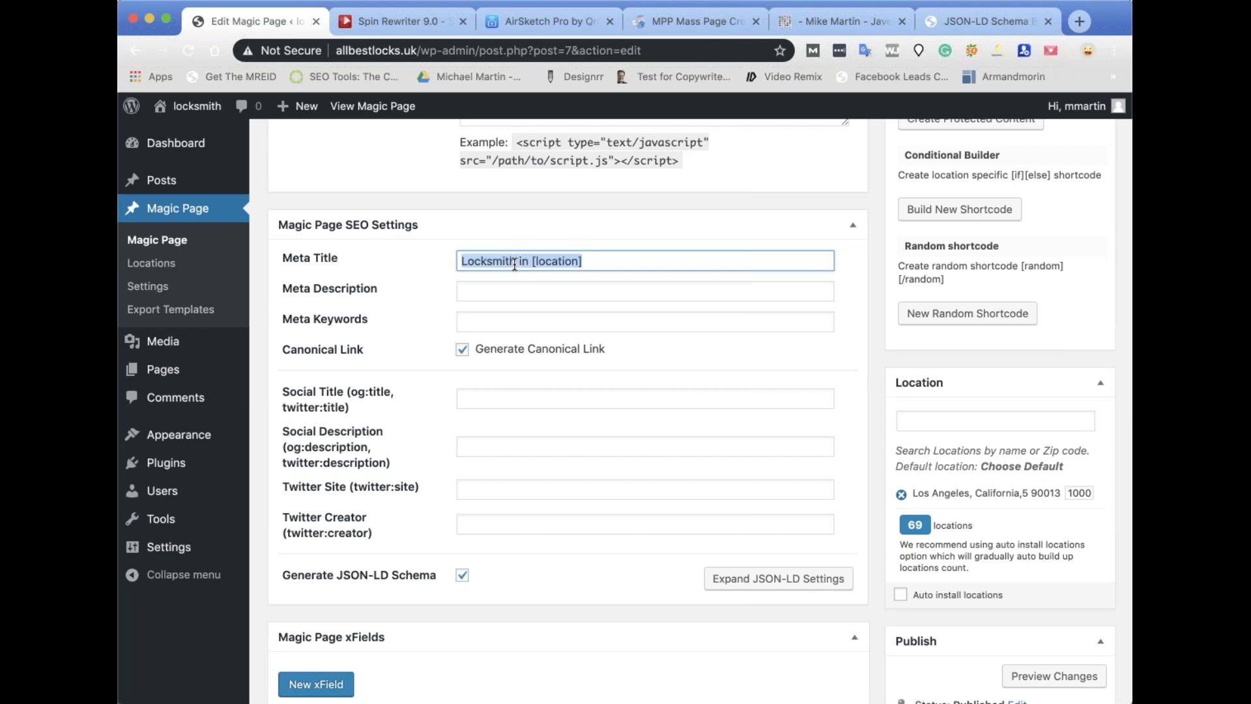
click(488, 289)
key(super+v)
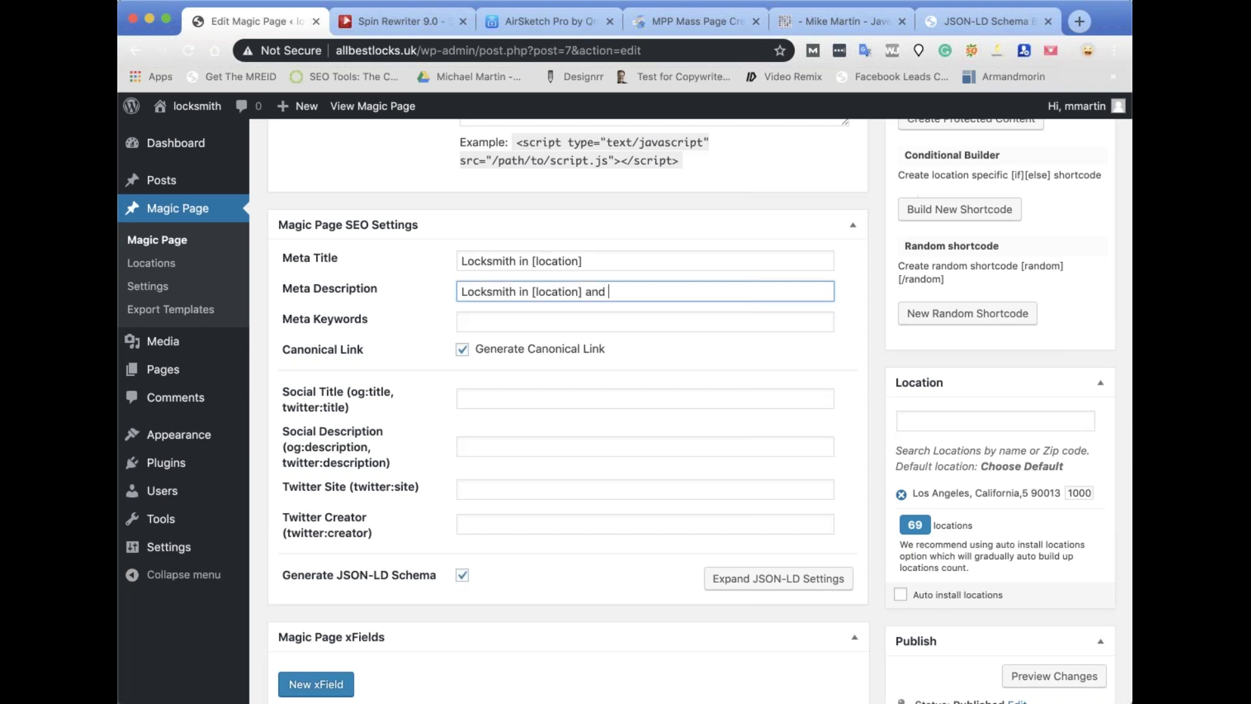
scroll(567, 410, up, 15)
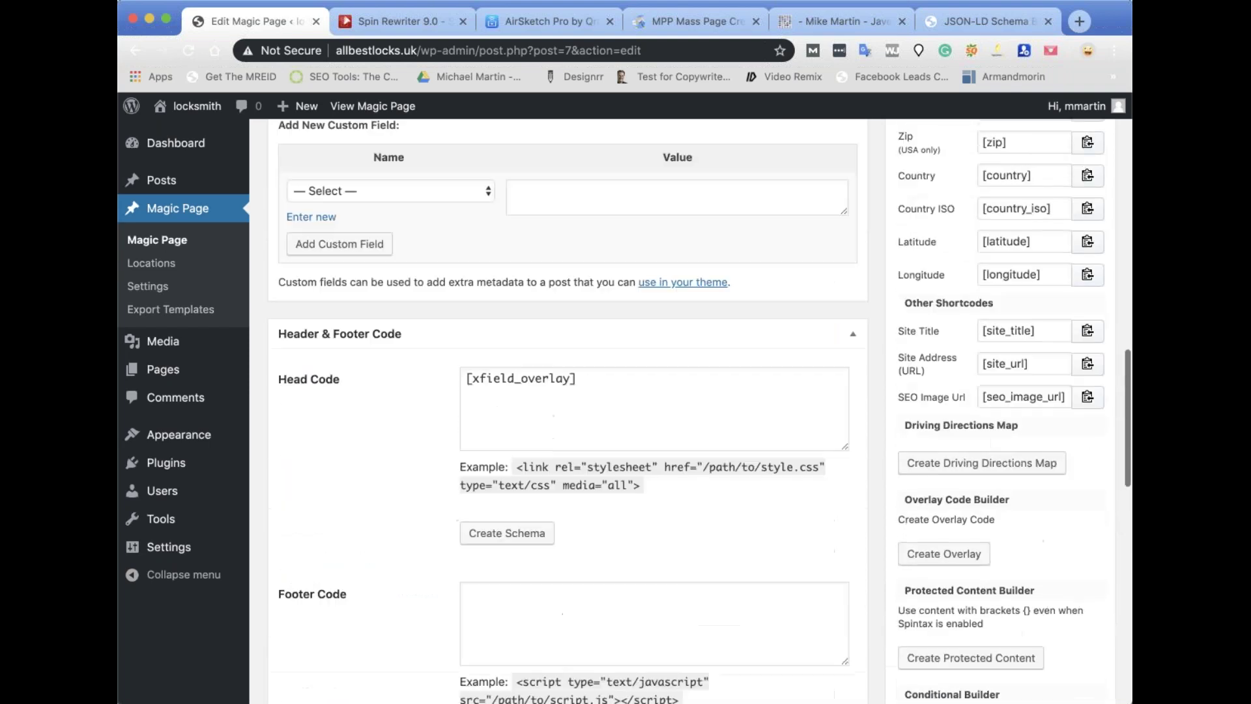
Switch the cities shortcode type to CSV Titles and copy the shortcode.
scroll(567, 411, up, 5)
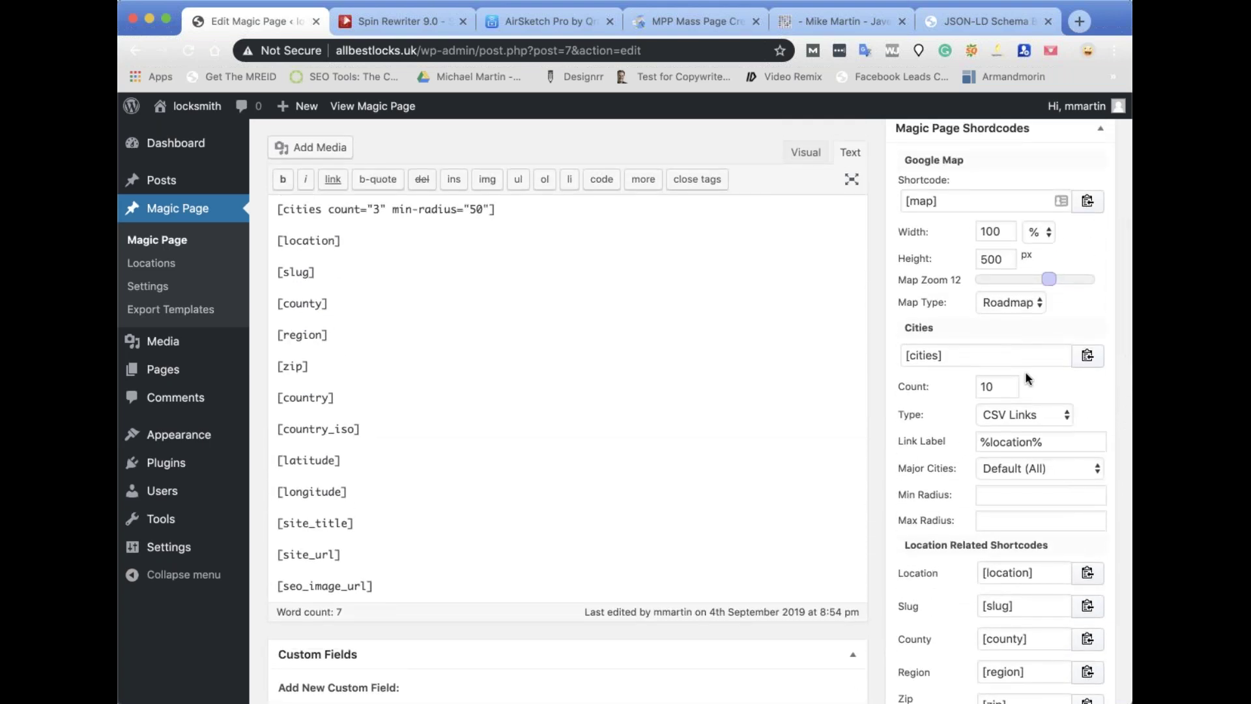
click(1063, 416)
click(1014, 435)
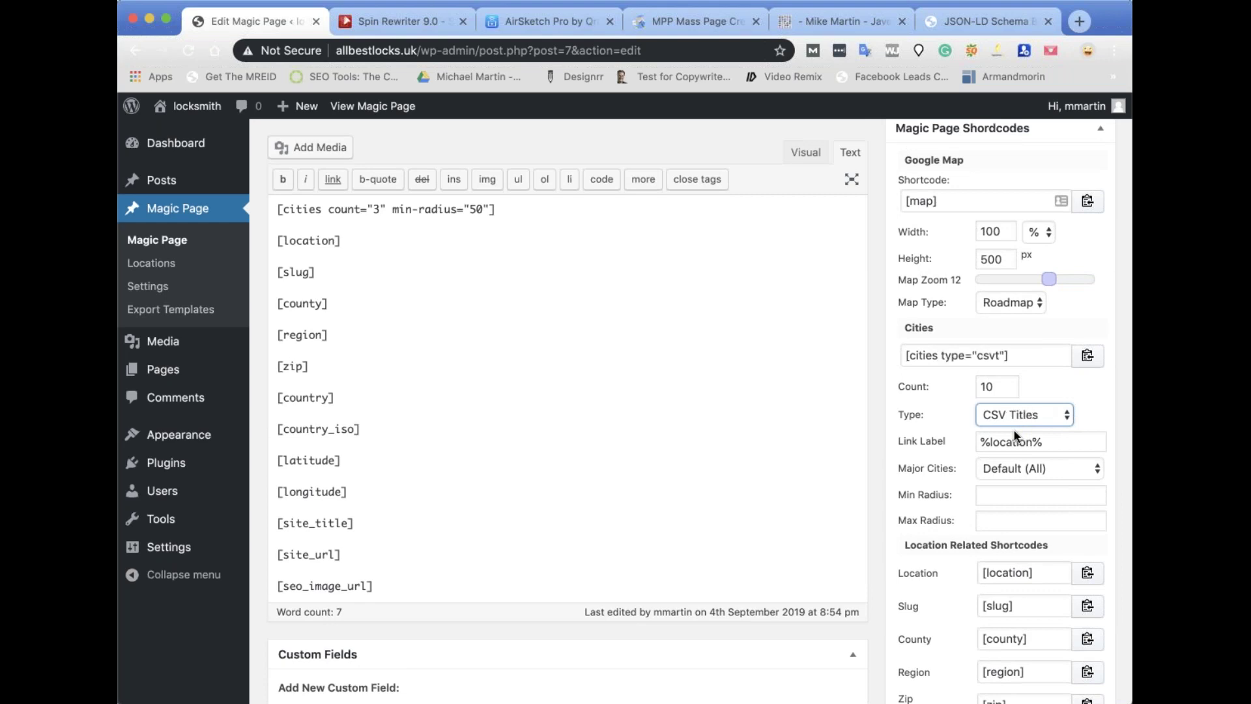
click(1097, 361)
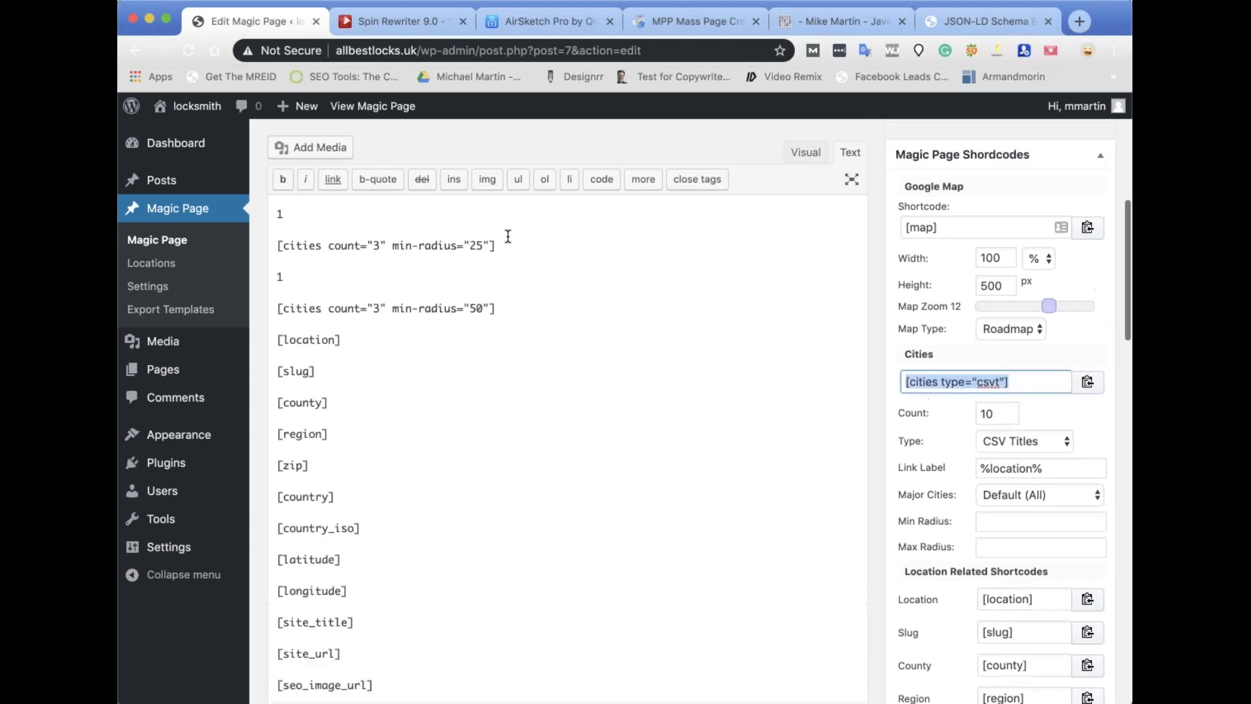
Paste the CSV-titles cities shortcode below [cities] and into the meta description.
scroll(508, 236, up, 5)
click(310, 395)
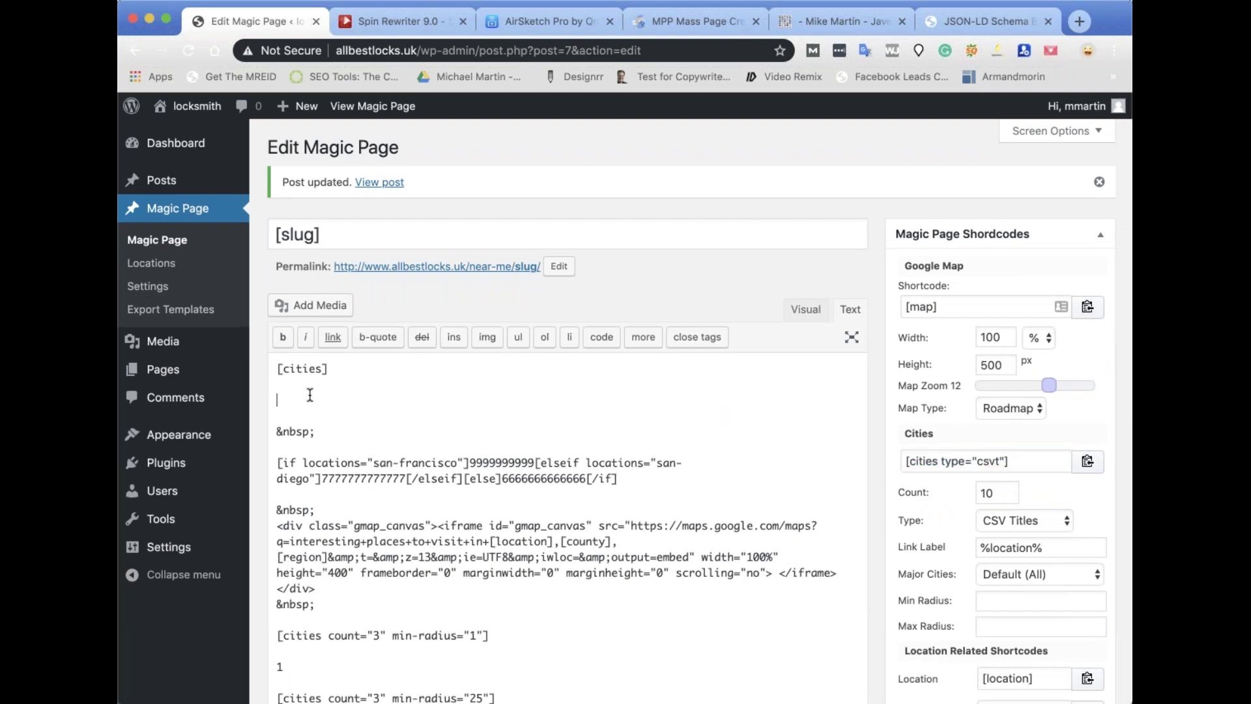
key(super+v)
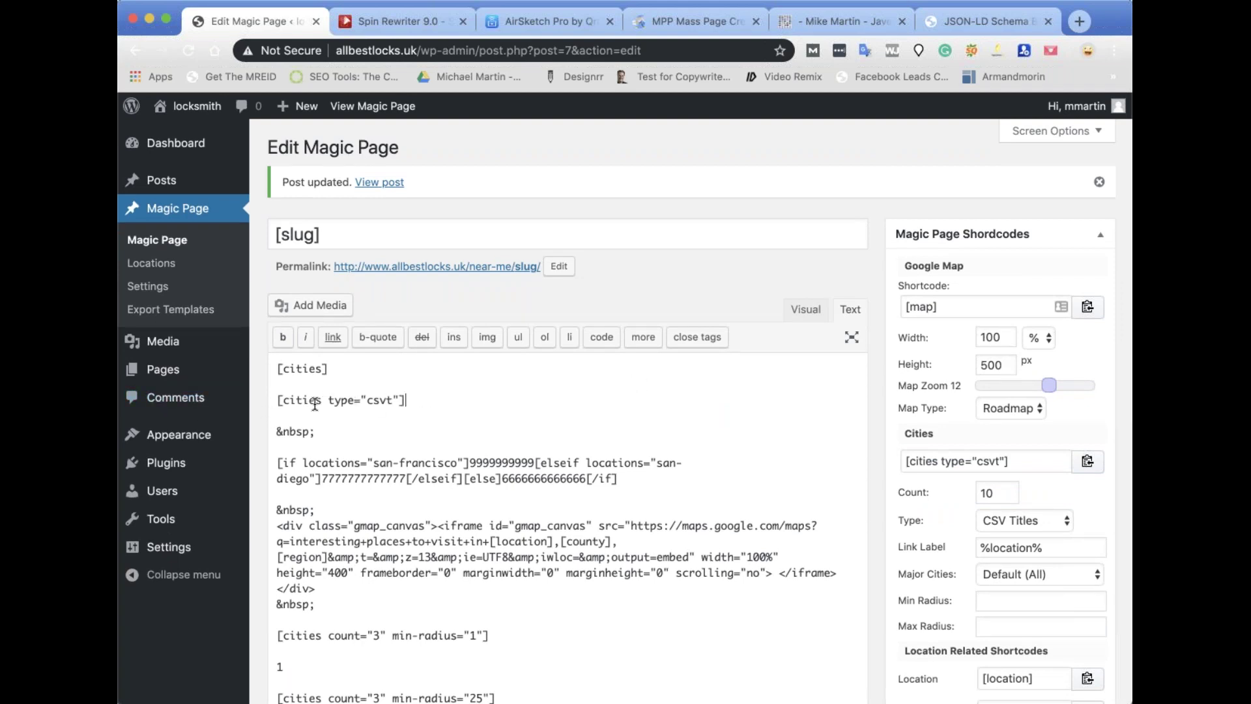
click(497, 398)
scroll(911, 430, down, 10)
scroll(909, 424, down, 15)
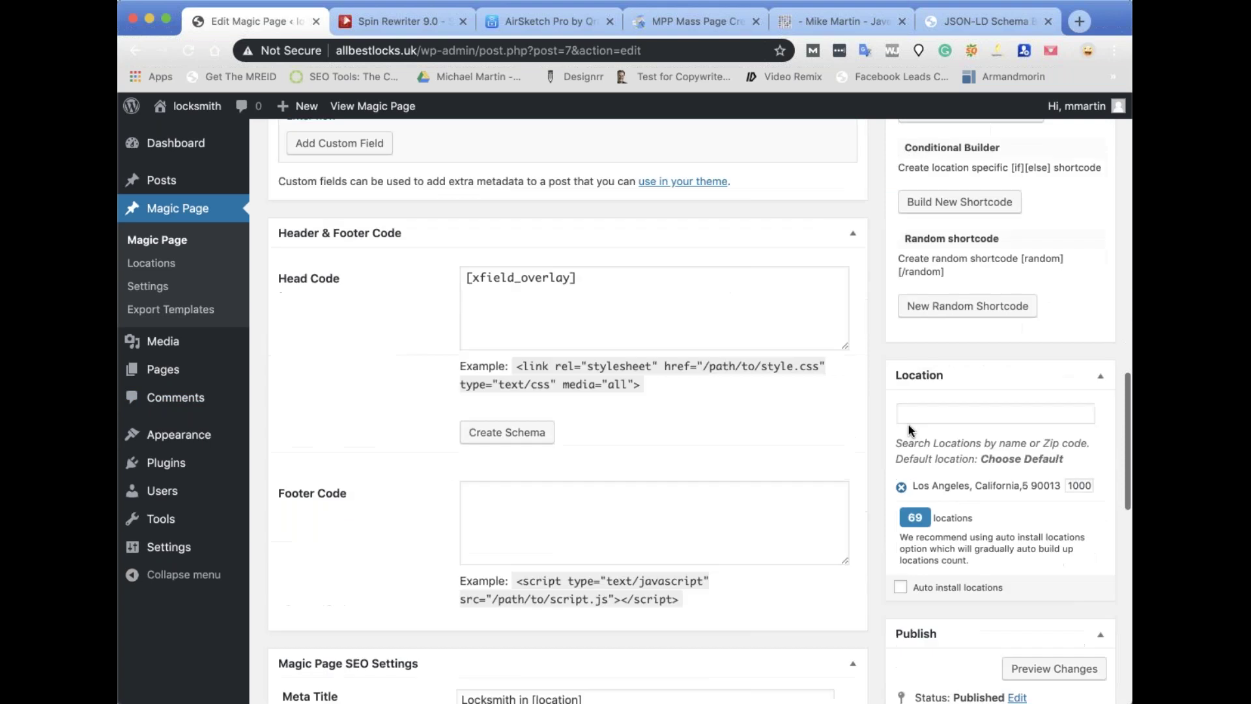
click(647, 472)
key(super+v)
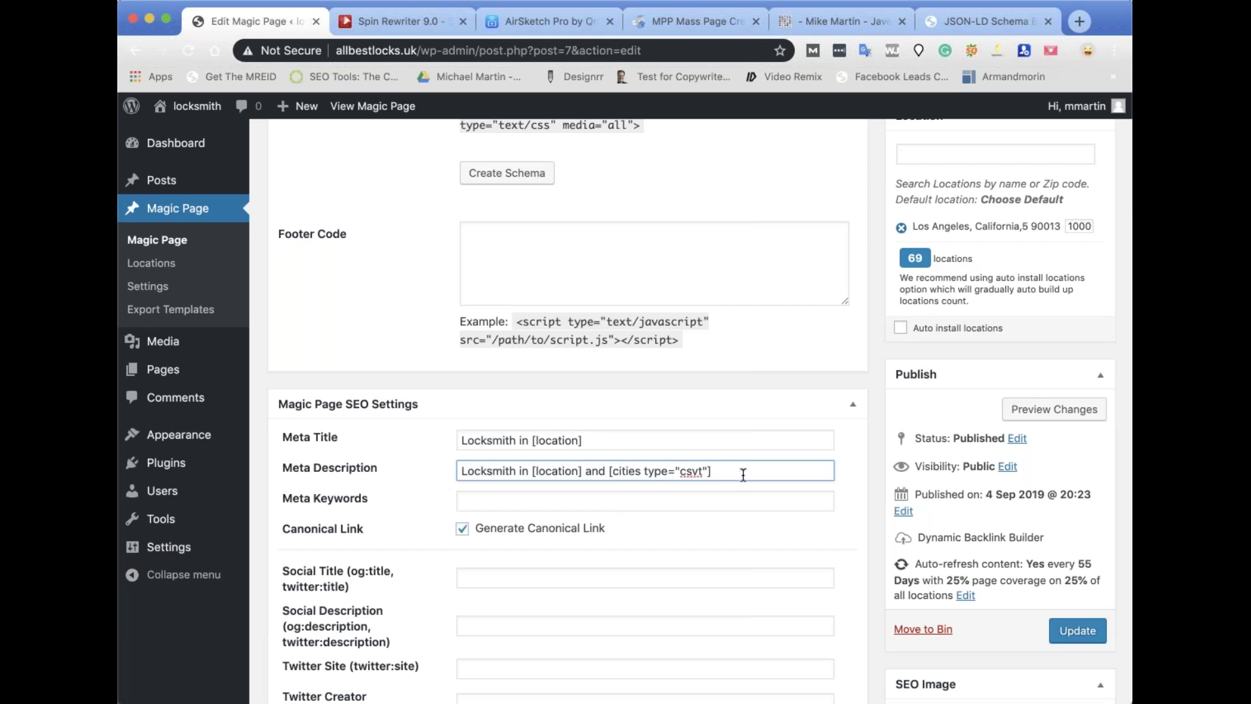
Change the cities count from 10 to 50, limit to major cities, and copy [cities count="50" type="csvt"].
scroll(967, 339, up, 10)
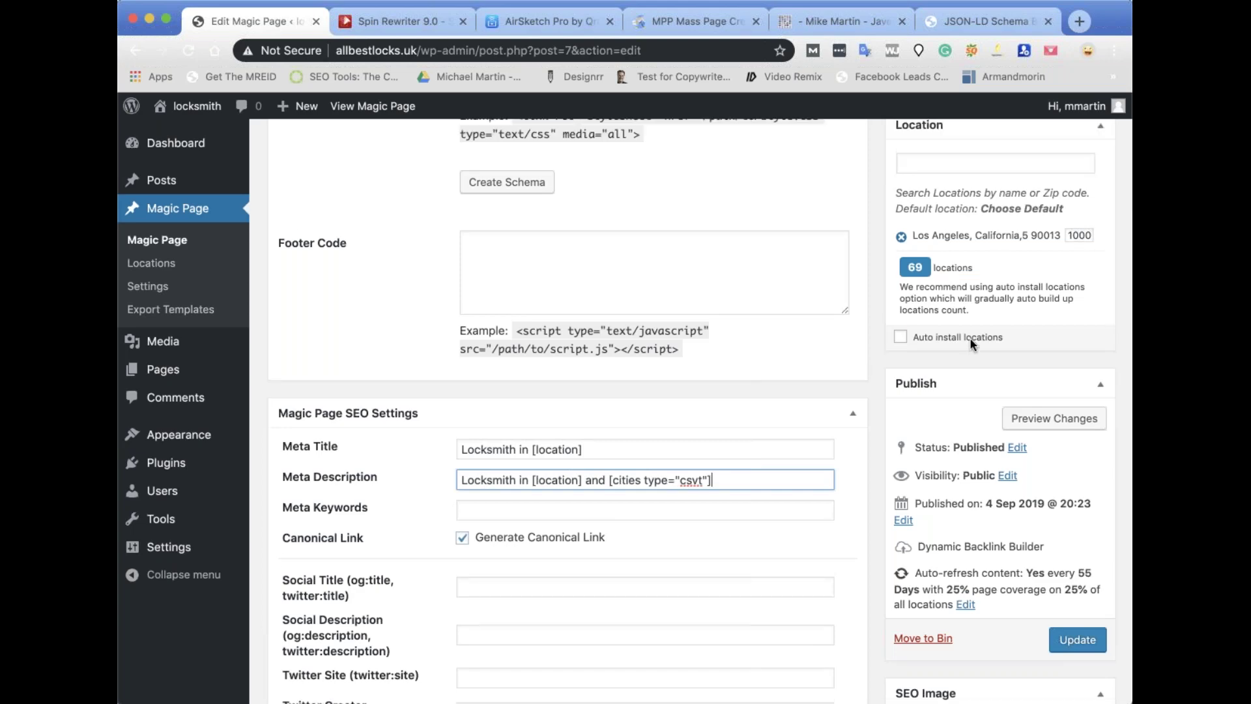
scroll(974, 338, up, 10)
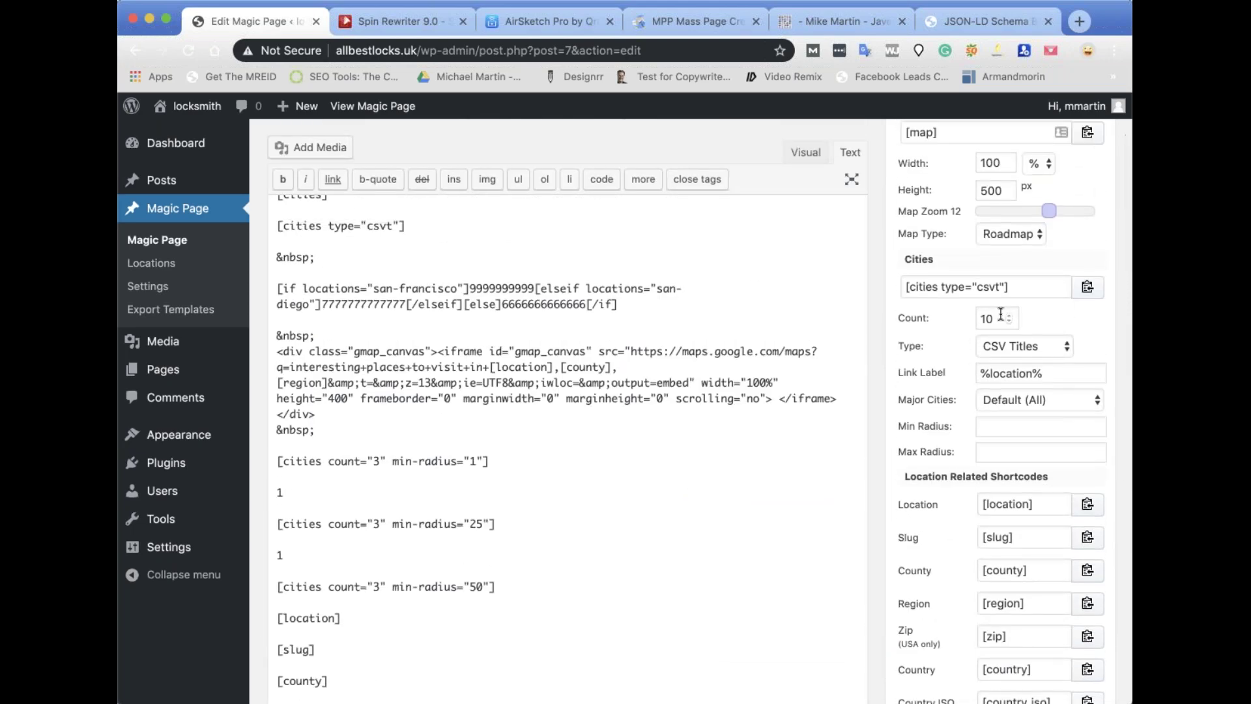
drag(997, 317, 958, 323)
text(50)
double_click(989, 319)
click(1041, 398)
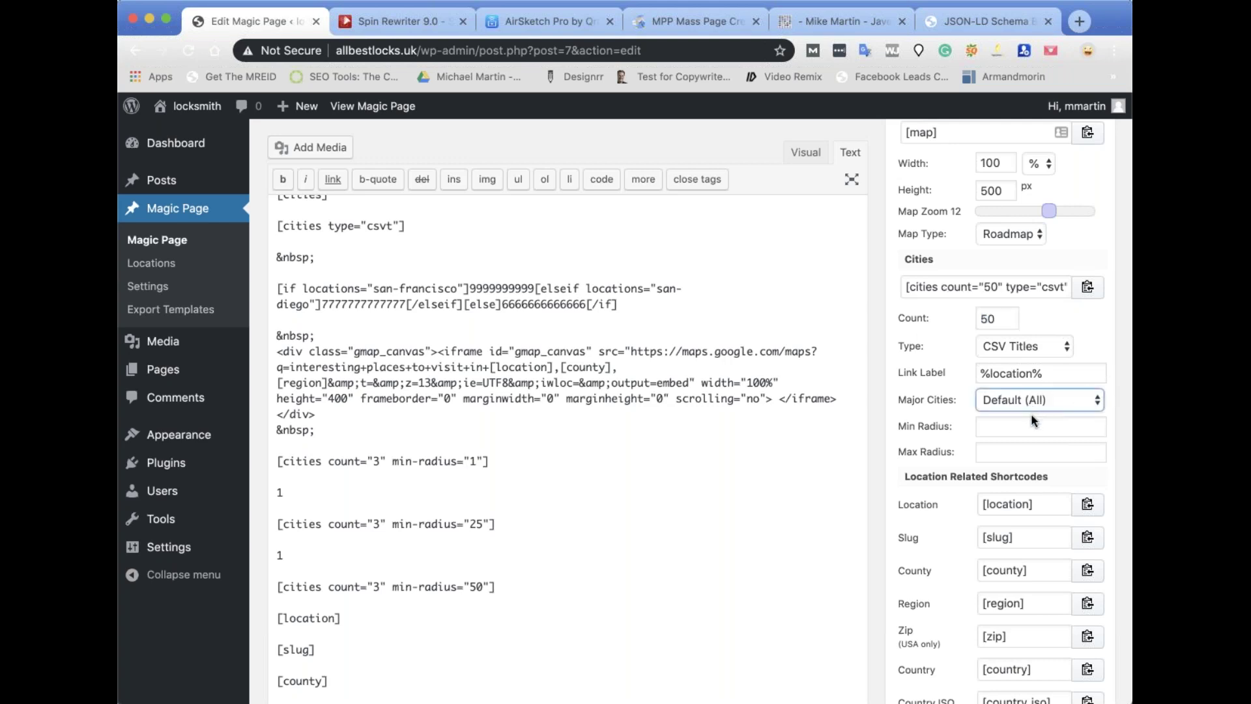
click(1031, 414)
click(1085, 288)
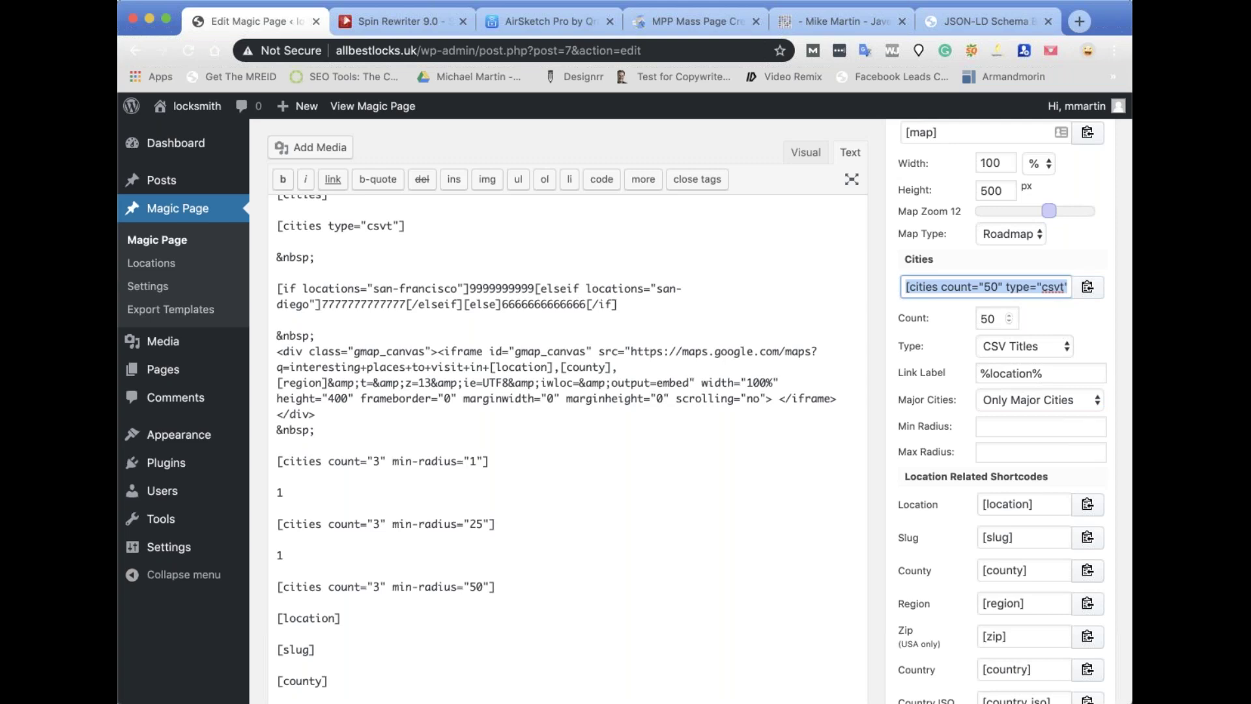
click(774, 461)
scroll(773, 461, down, 15)
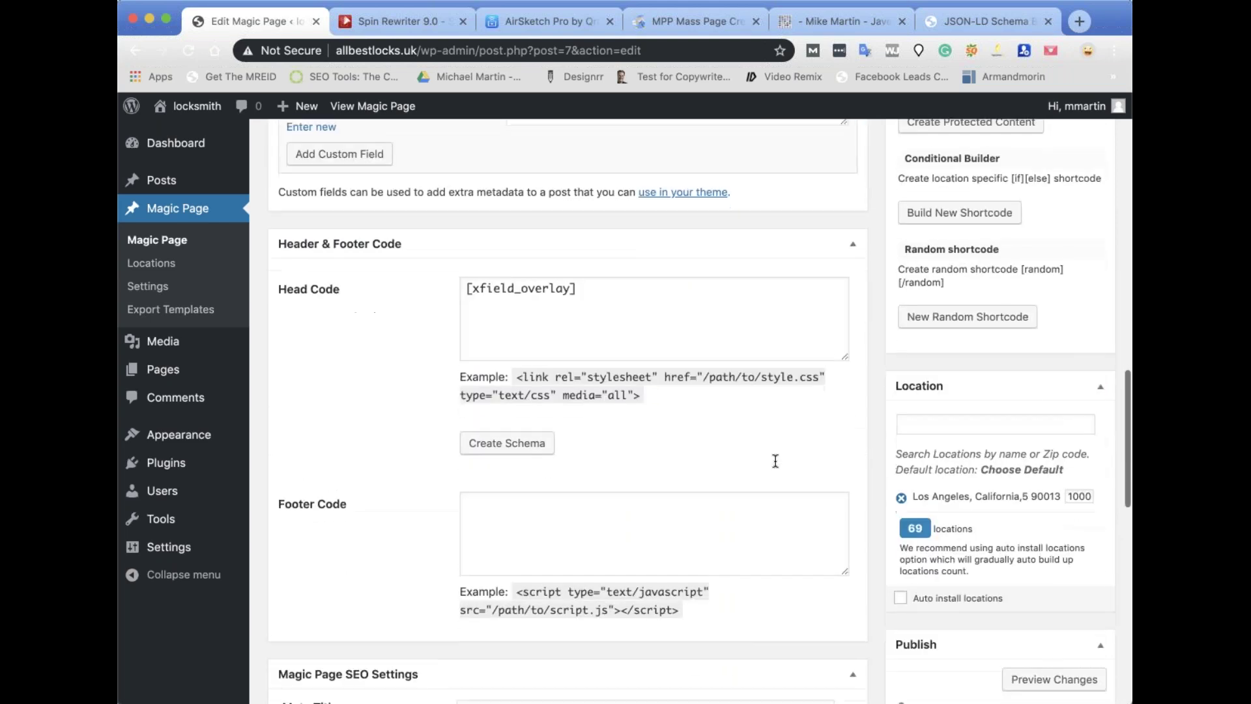
Copy the meta description into the social title and trim it to 'Locksmith in [location]'.
scroll(586, 551, down, 4)
scroll(528, 320, up, 2)
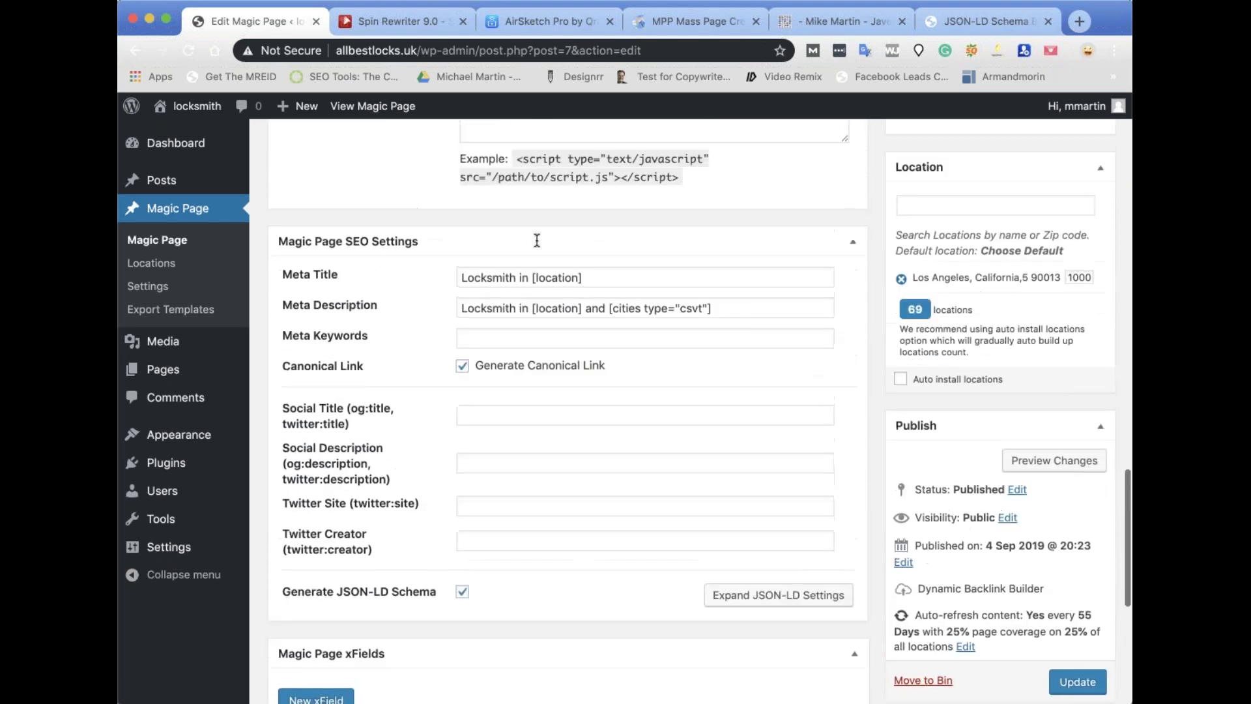
click(522, 322)
key(super+a)
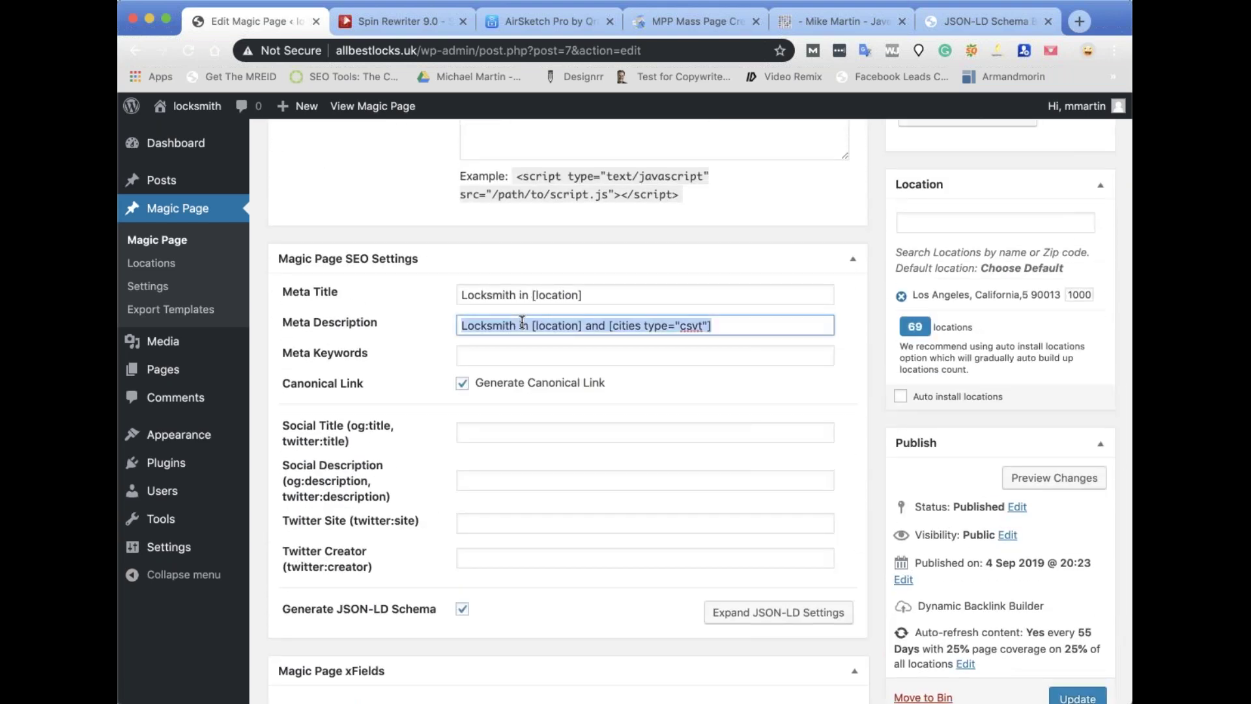
click(482, 432)
key(super+v)
click(587, 433)
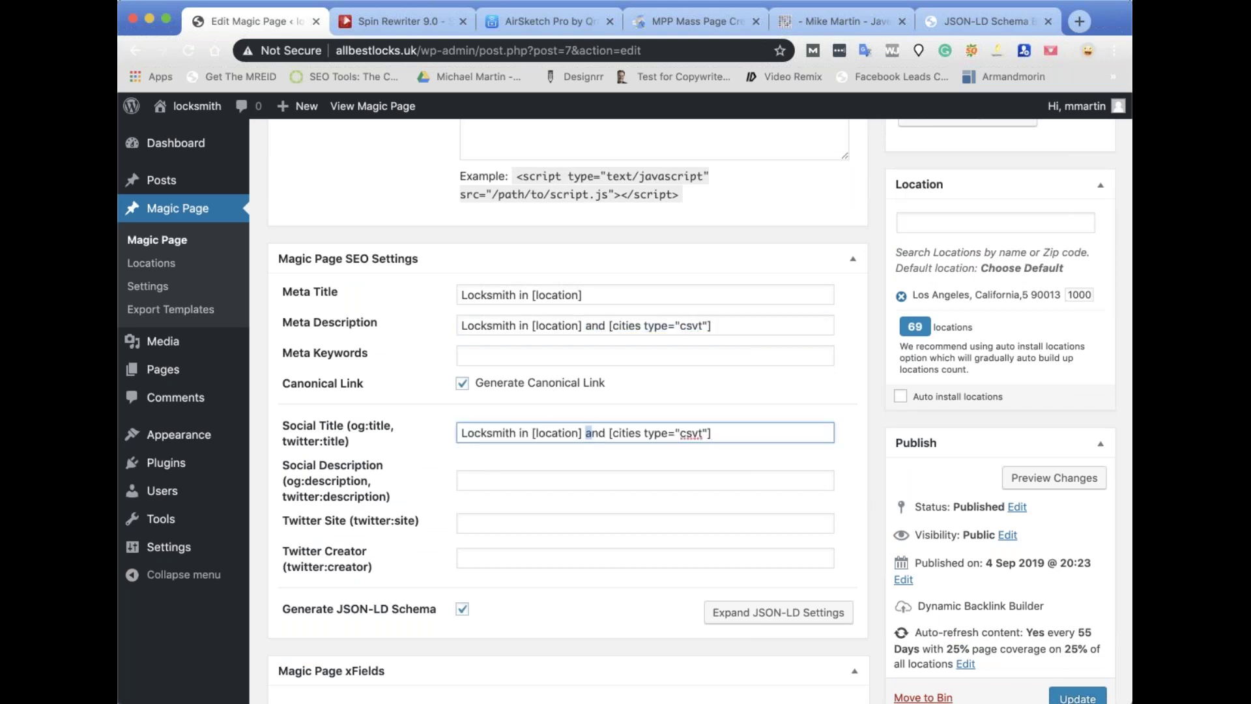
key(shift+super+Right)
key(BackSpace)
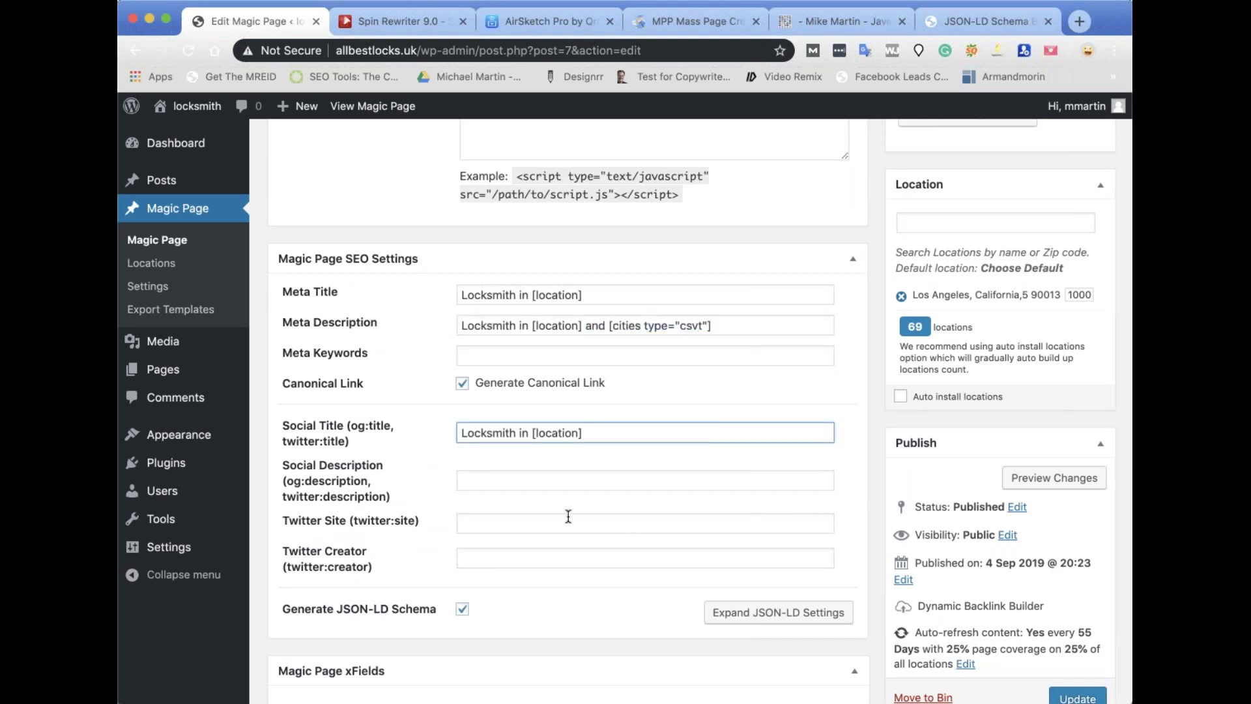
Paste the meta description into the social description and update the Magic Page.
click(469, 479)
key(super+v)
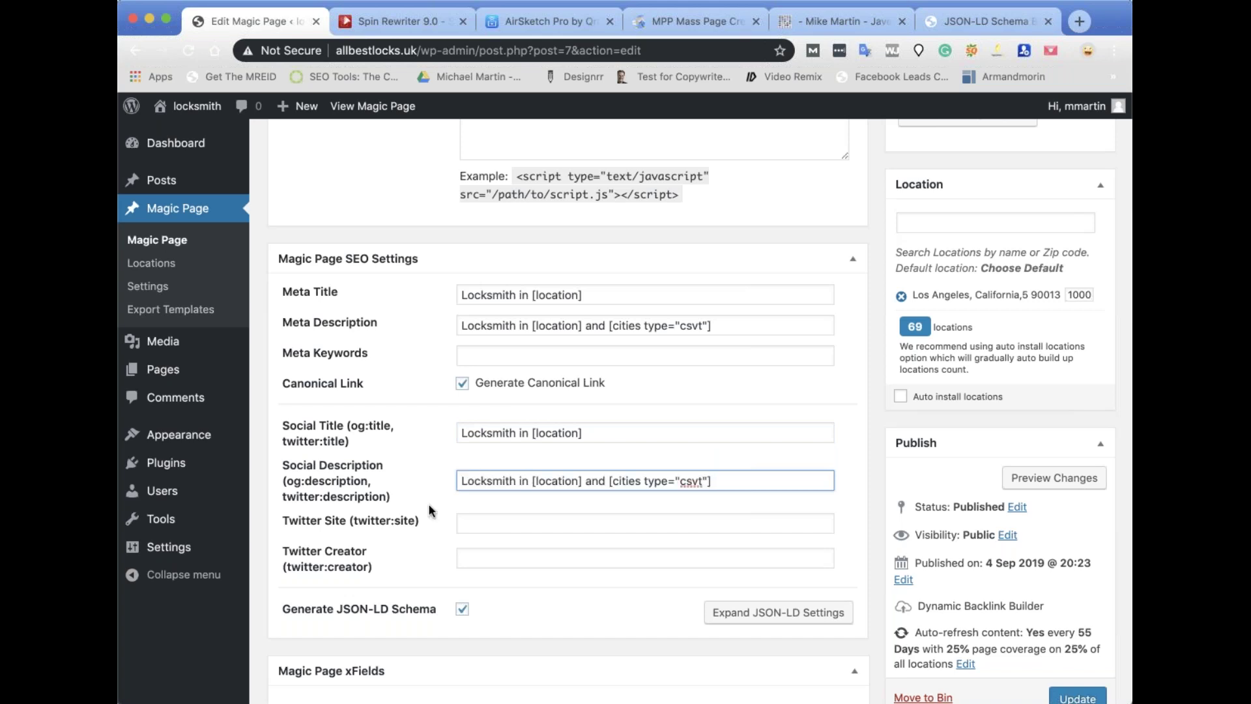
scroll(717, 391, down, 3)
click(852, 316)
click(1069, 560)
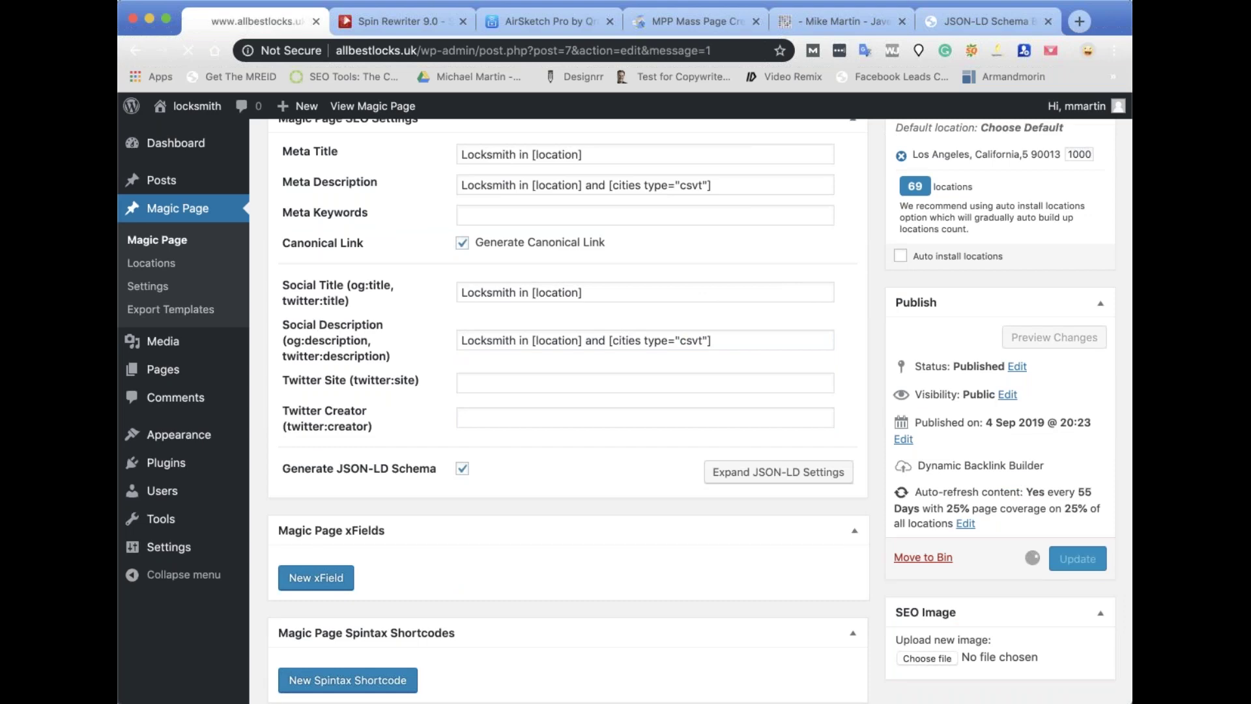
scroll(792, 525, down, 20)
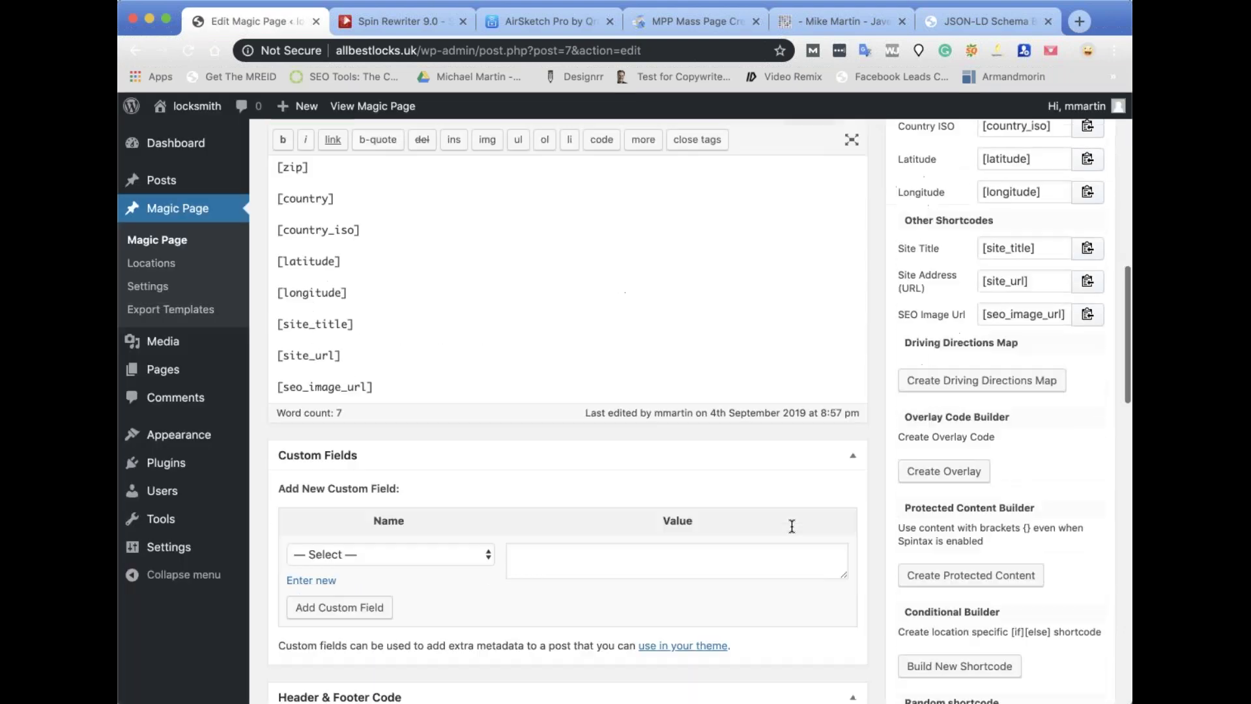
scroll(792, 525, down, 2)
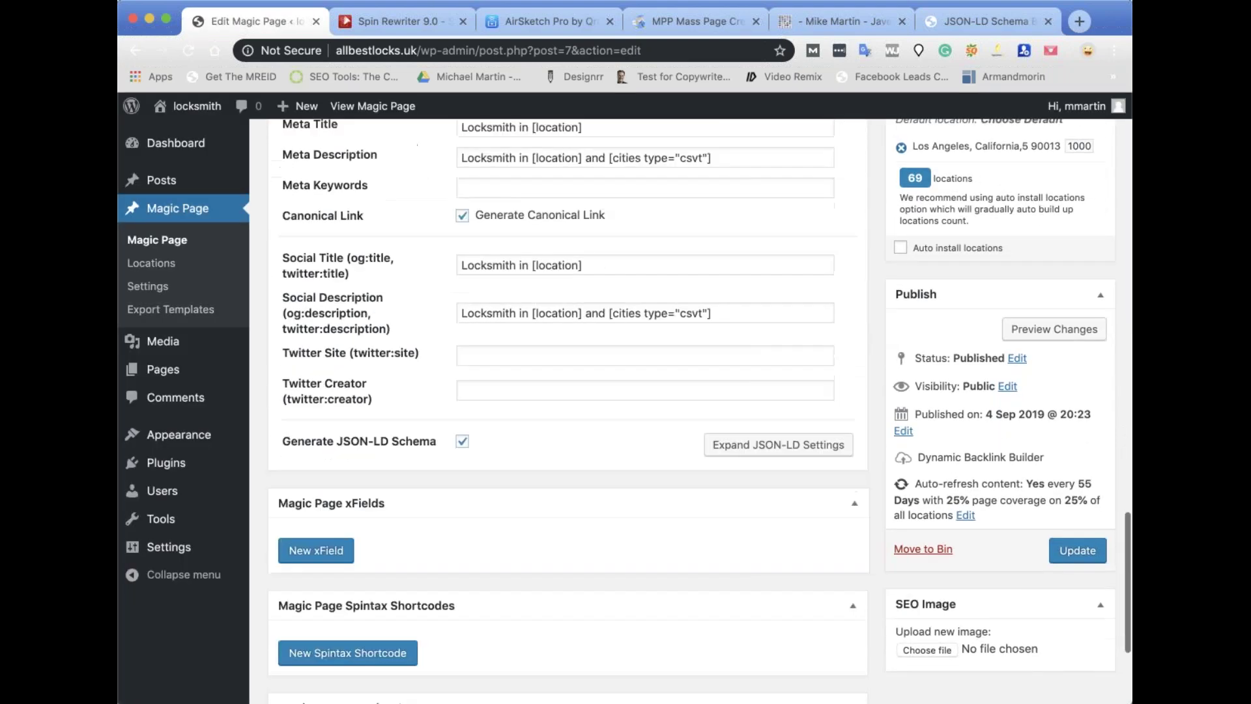
mouse_move(229, 535)
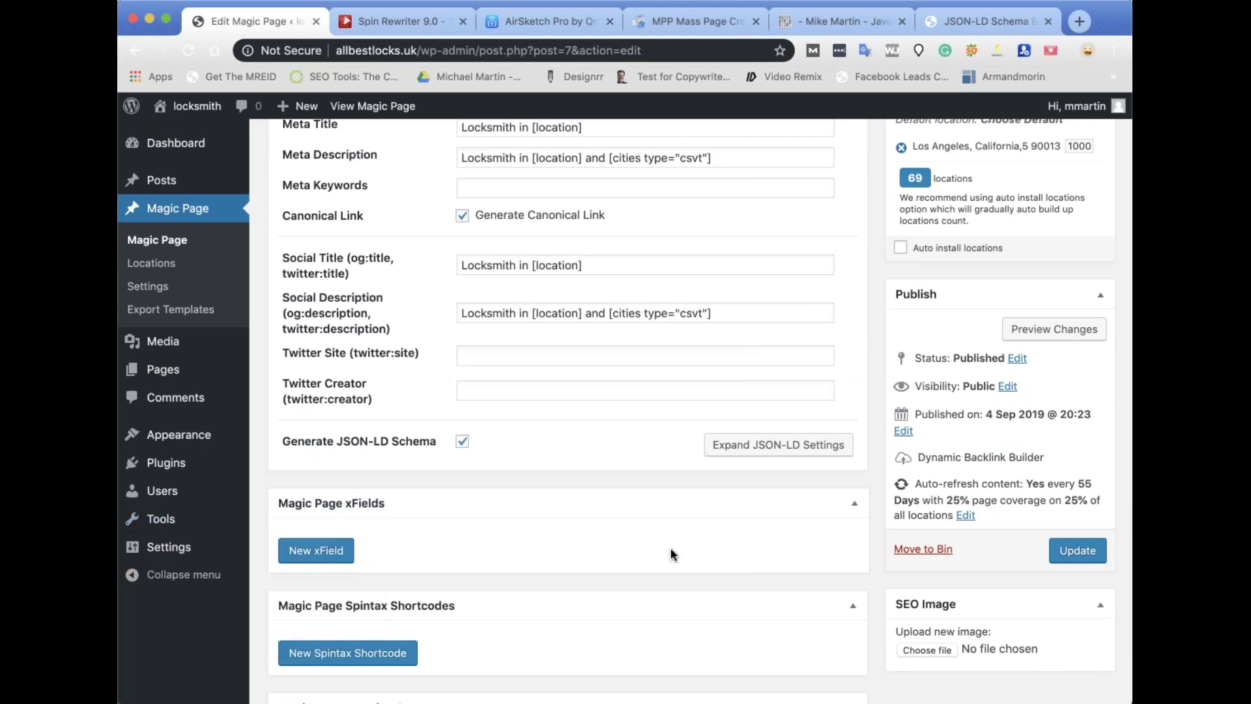
Close the schema builder, website and MPP Mass Page Creator tabs, then toggle JSON-LD generation.
click(970, 28)
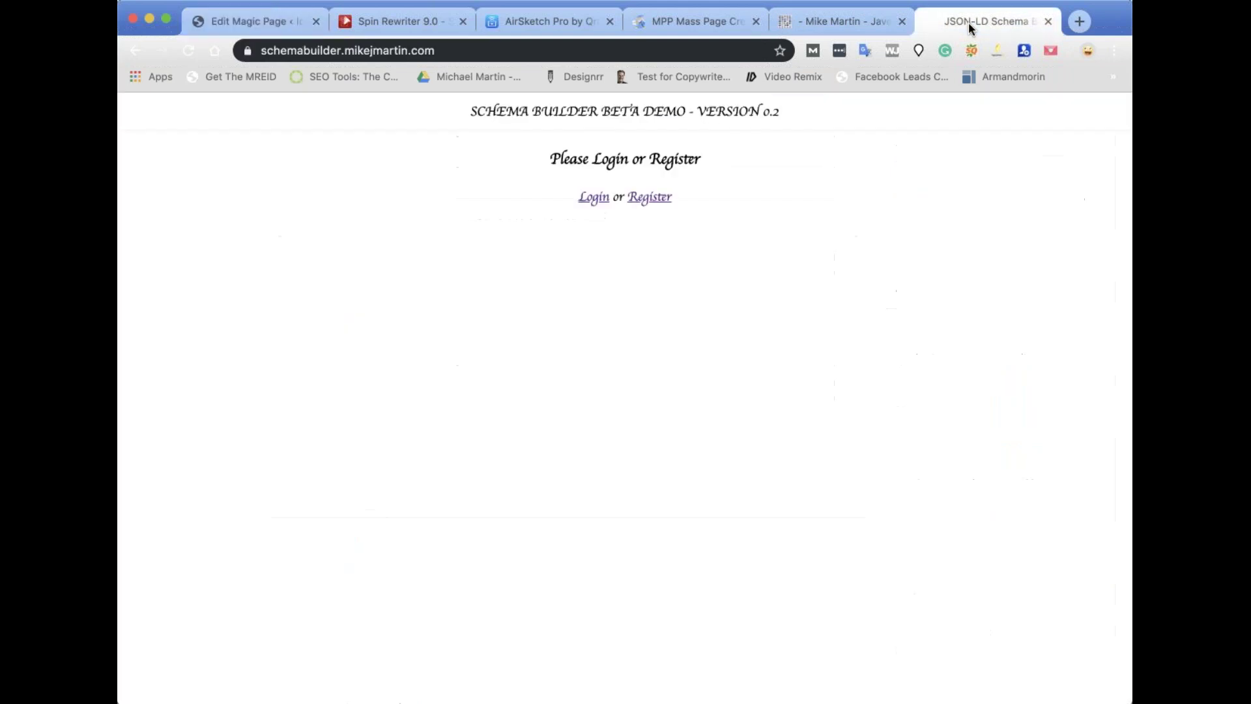
click(1047, 22)
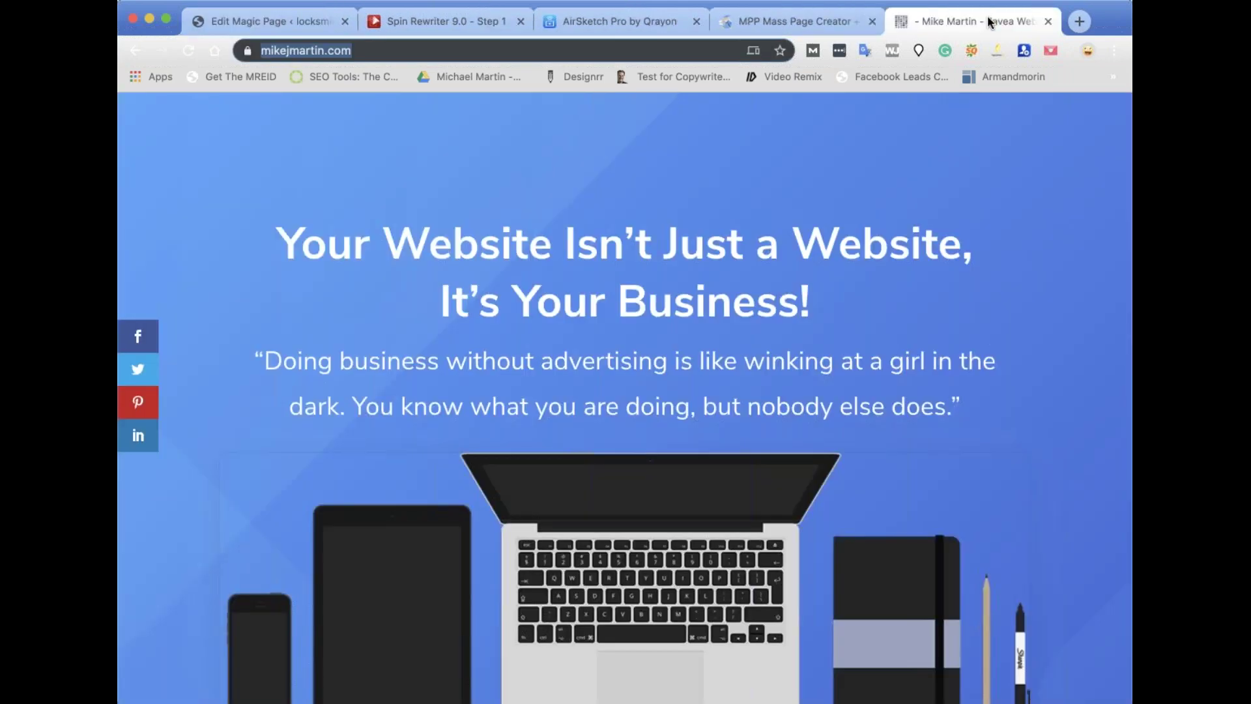
click(1048, 22)
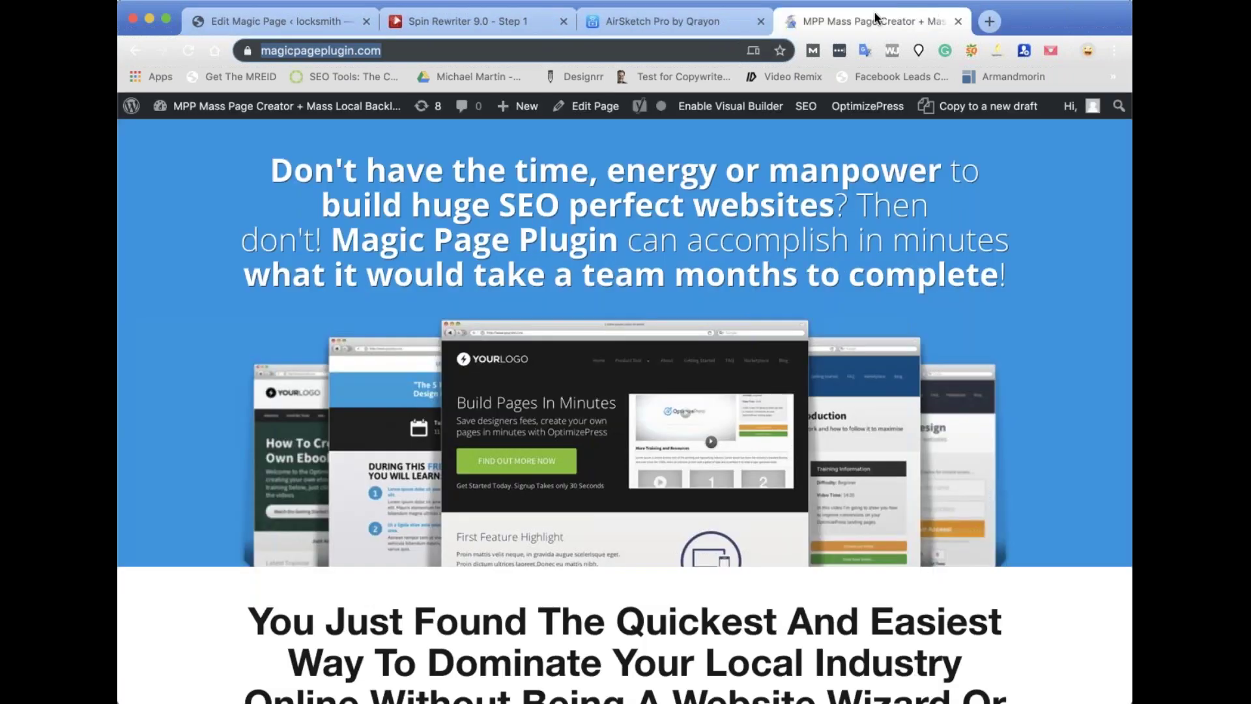
click(959, 22)
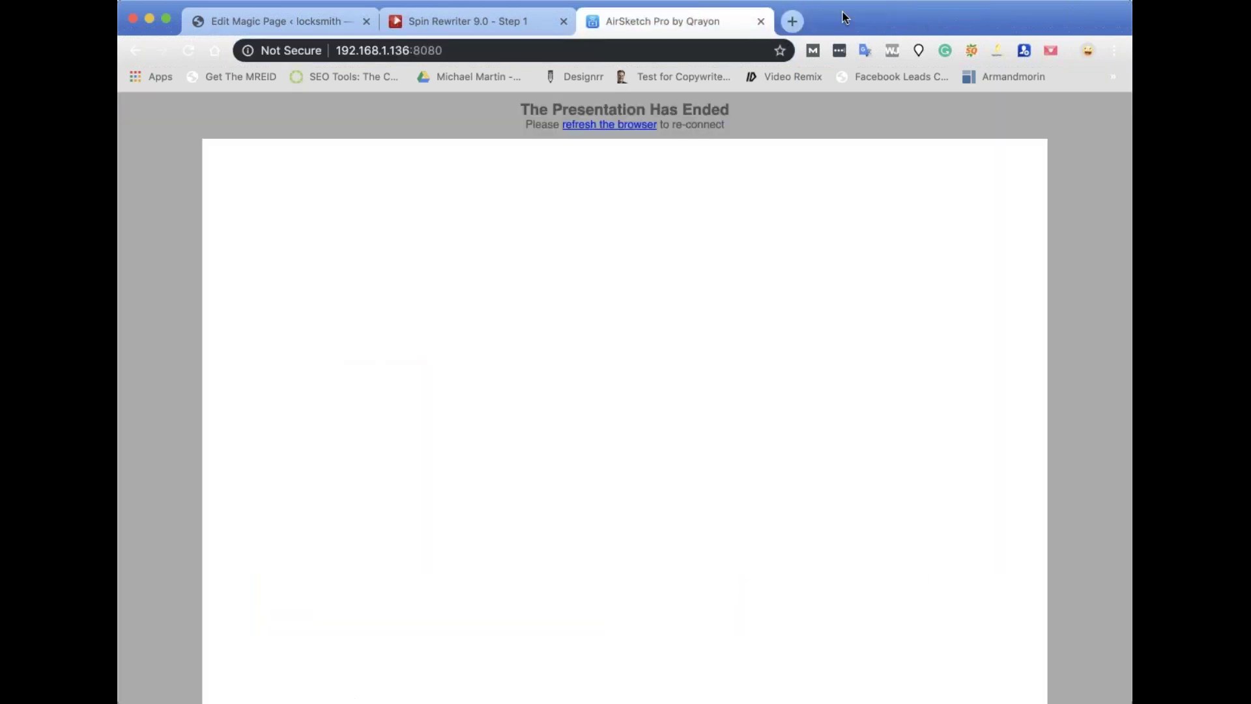
click(277, 23)
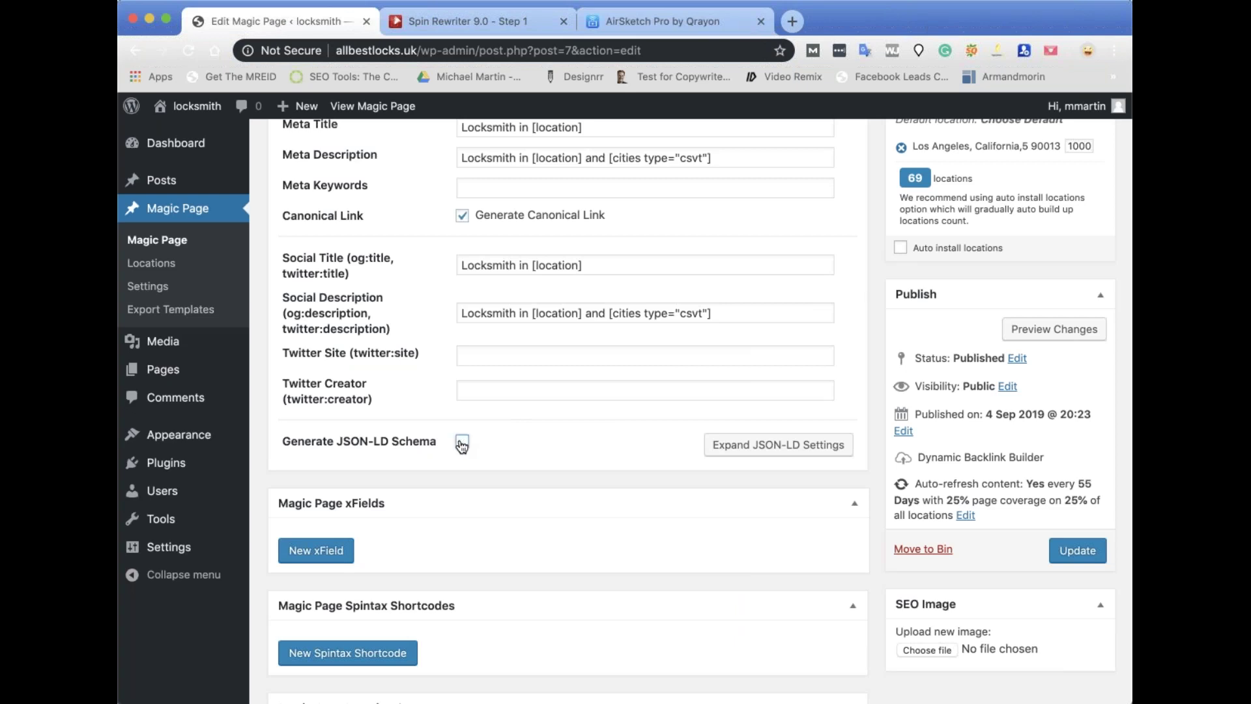
click(462, 443)
Expand the JSON-LD settings and set the schema type to Locksmith.
click(769, 445)
click(767, 446)
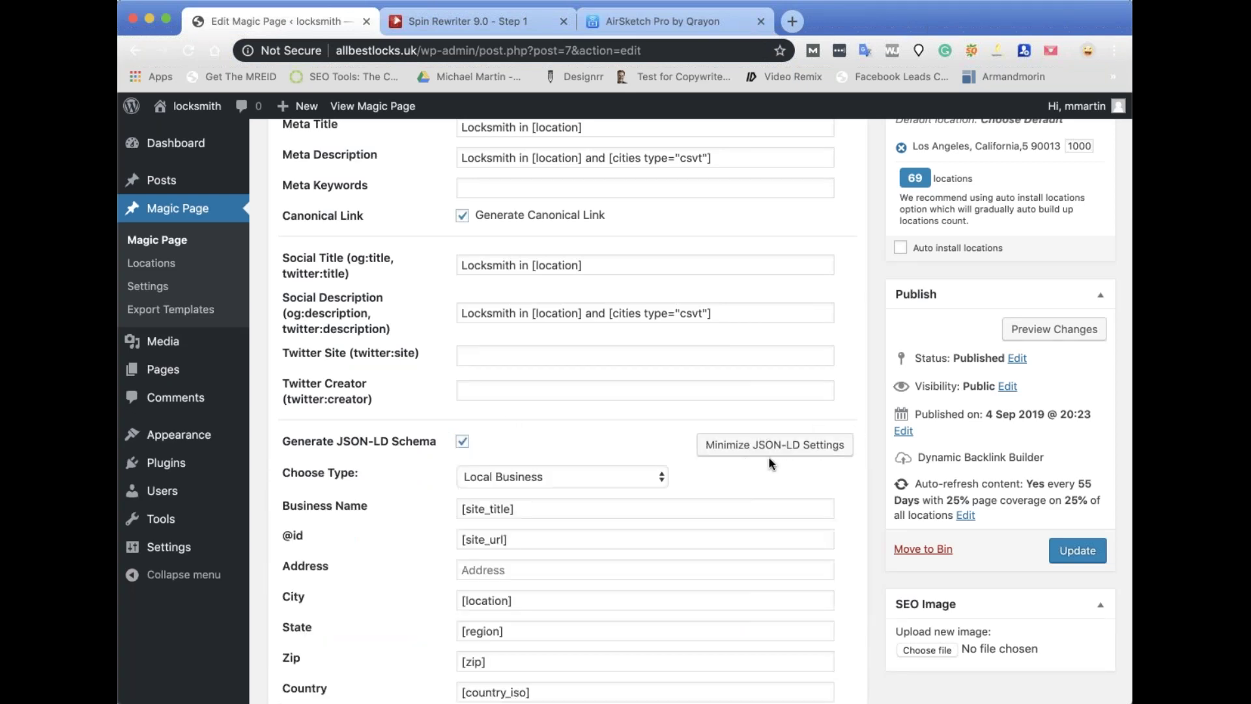
scroll(769, 456, down, 5)
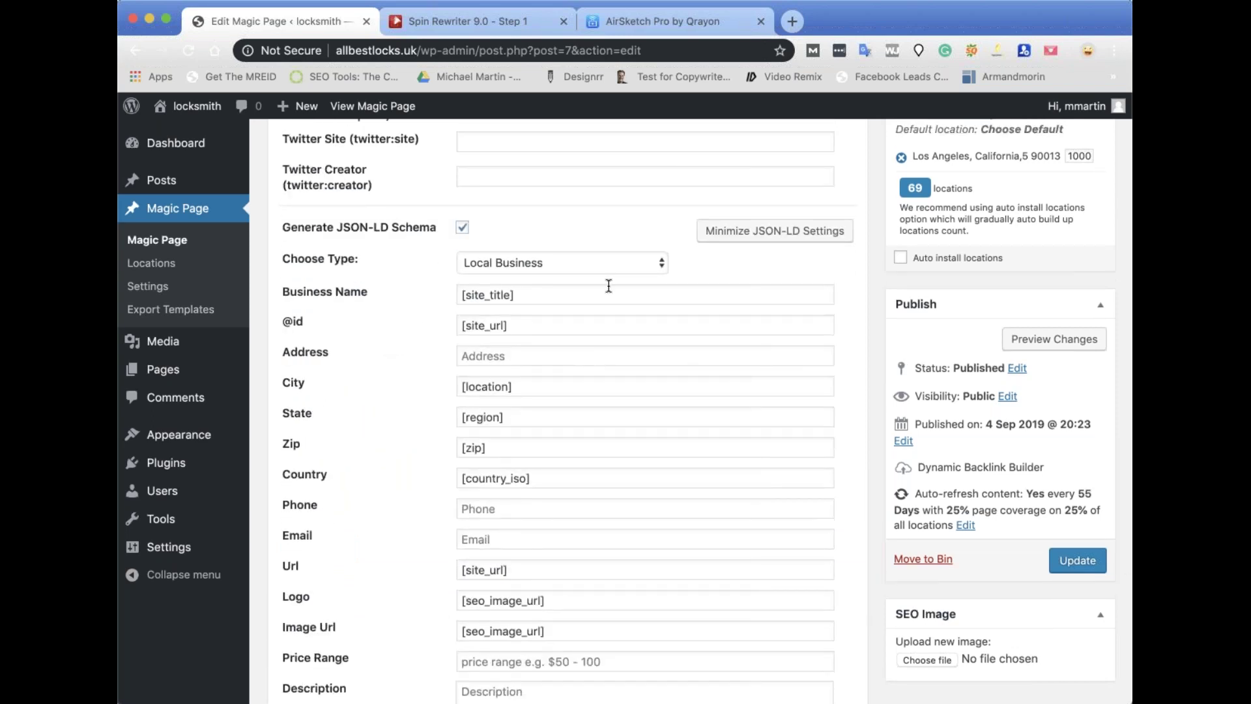
click(661, 268)
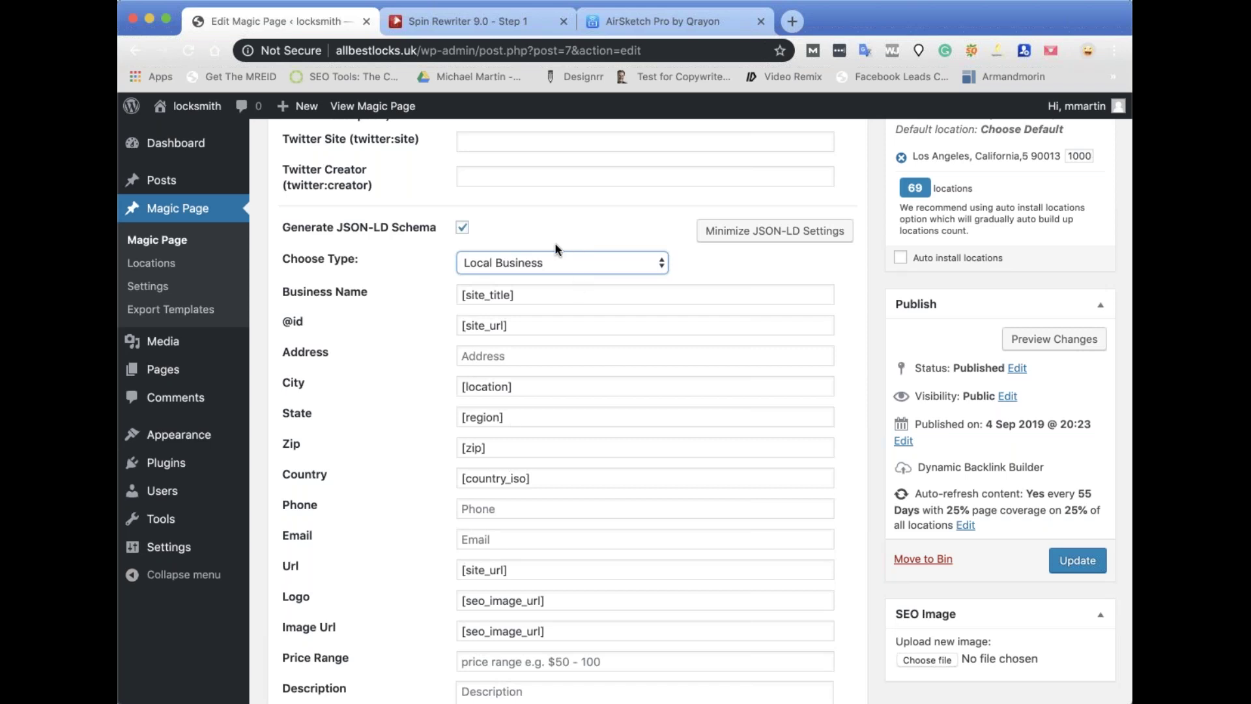
key(Down)
drag(531, 296, 438, 295)
drag(517, 326, 434, 322)
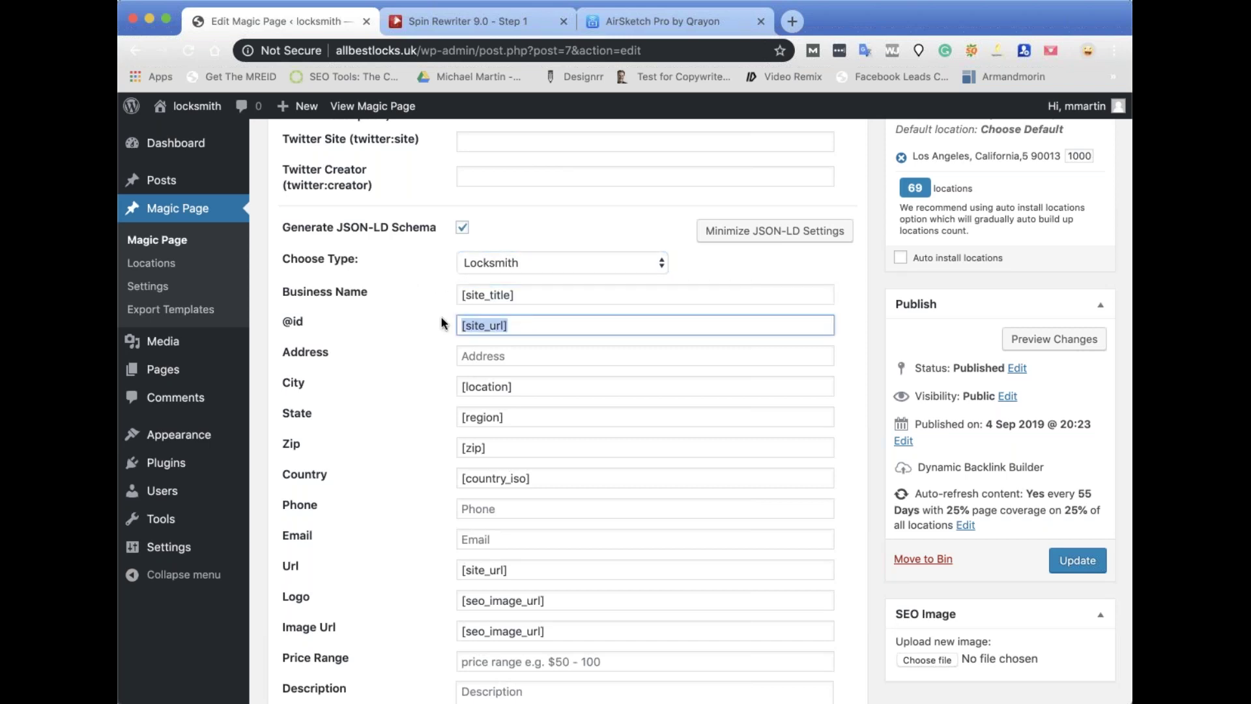
scroll(441, 322, up, 10)
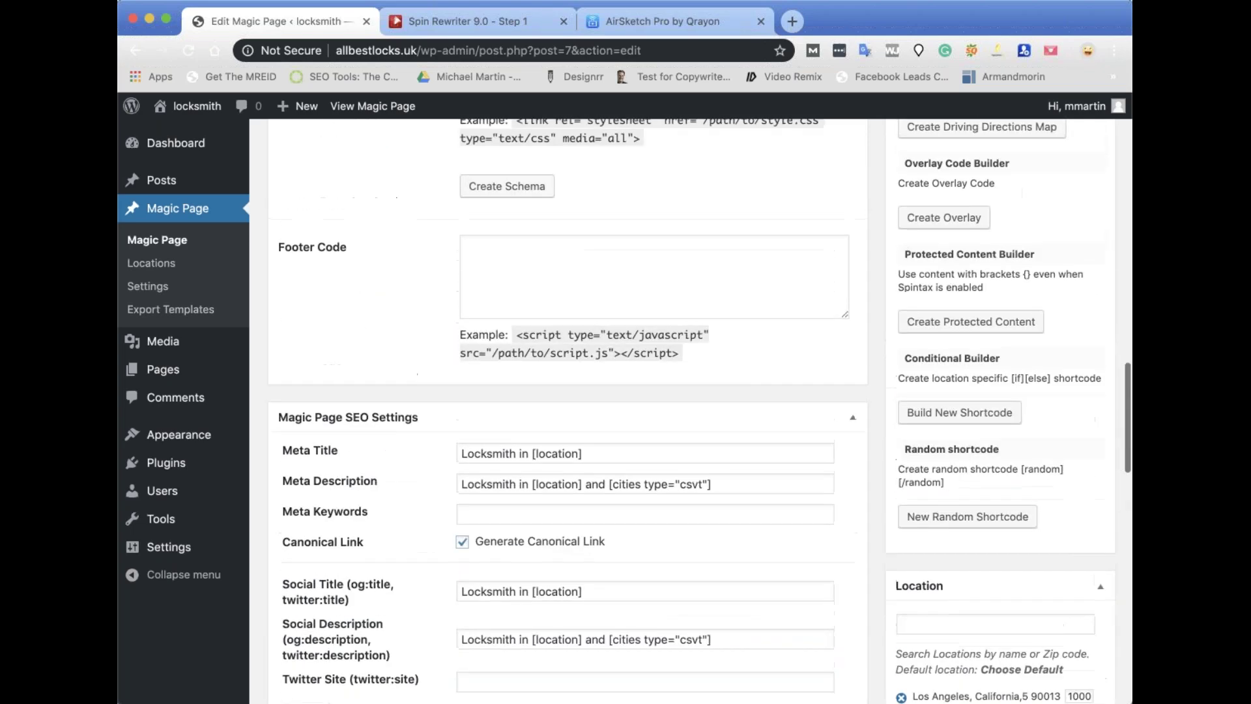
scroll(476, 268, down, 15)
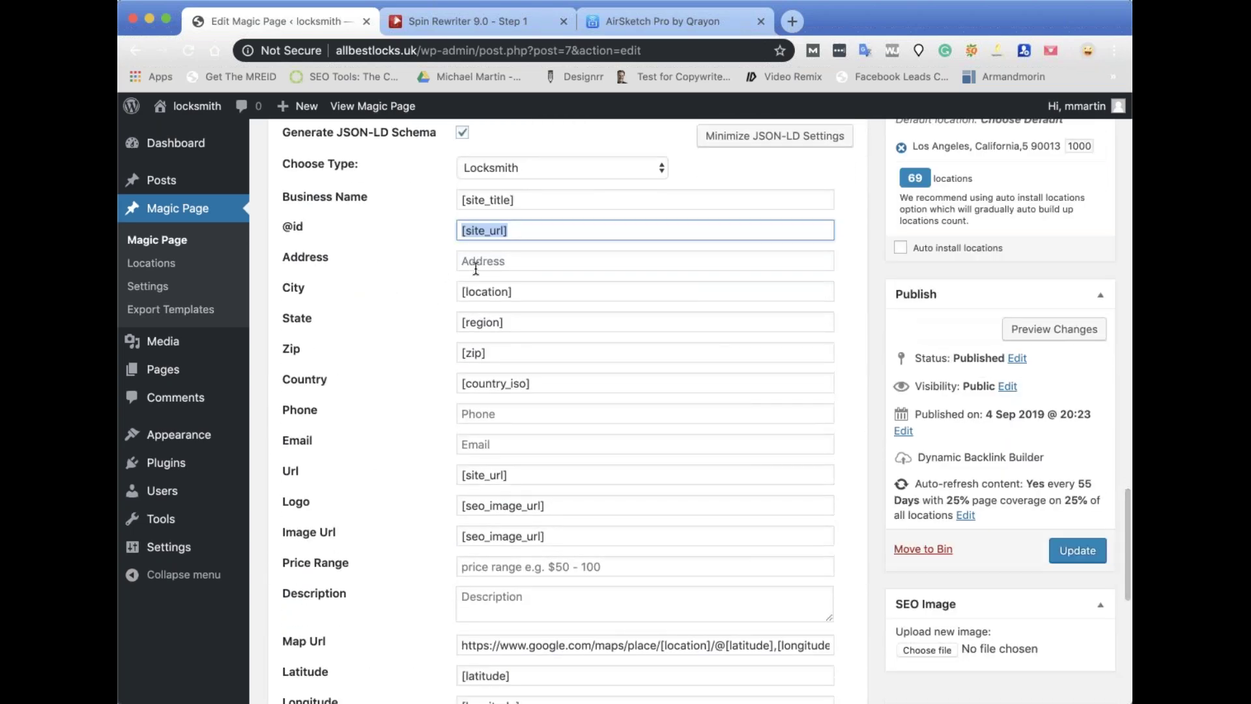
drag(606, 291, 425, 294)
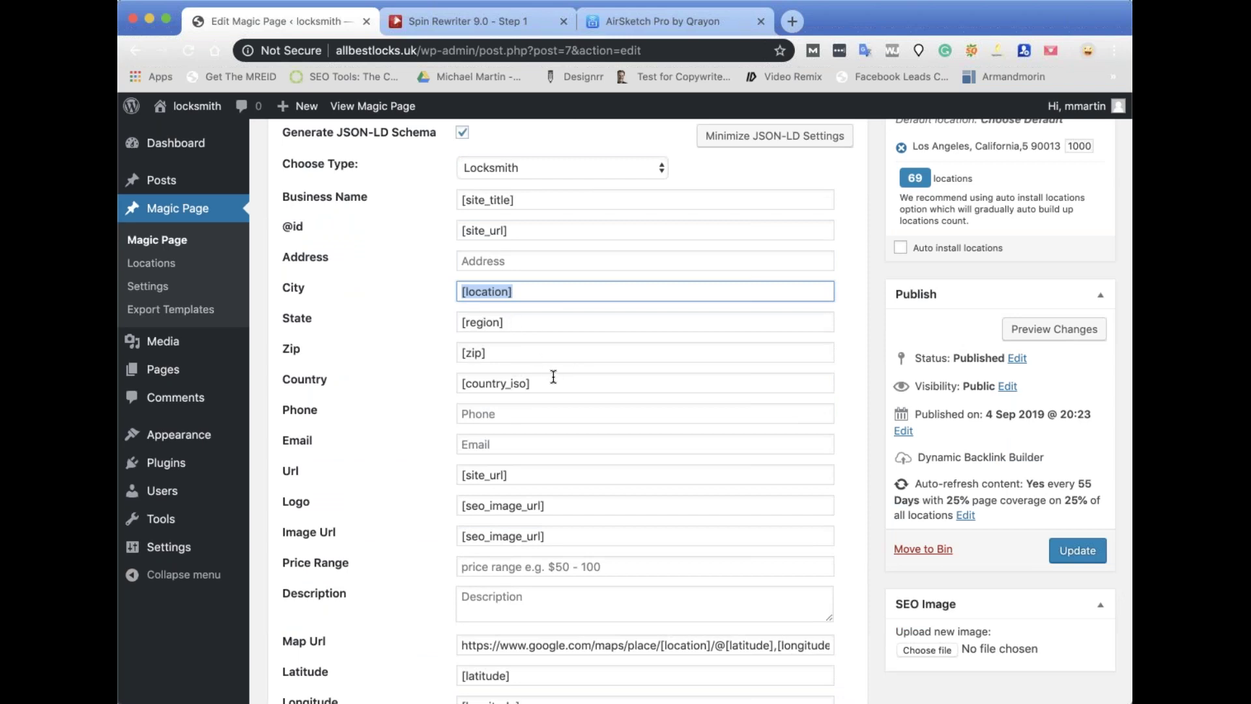
drag(539, 389, 422, 368)
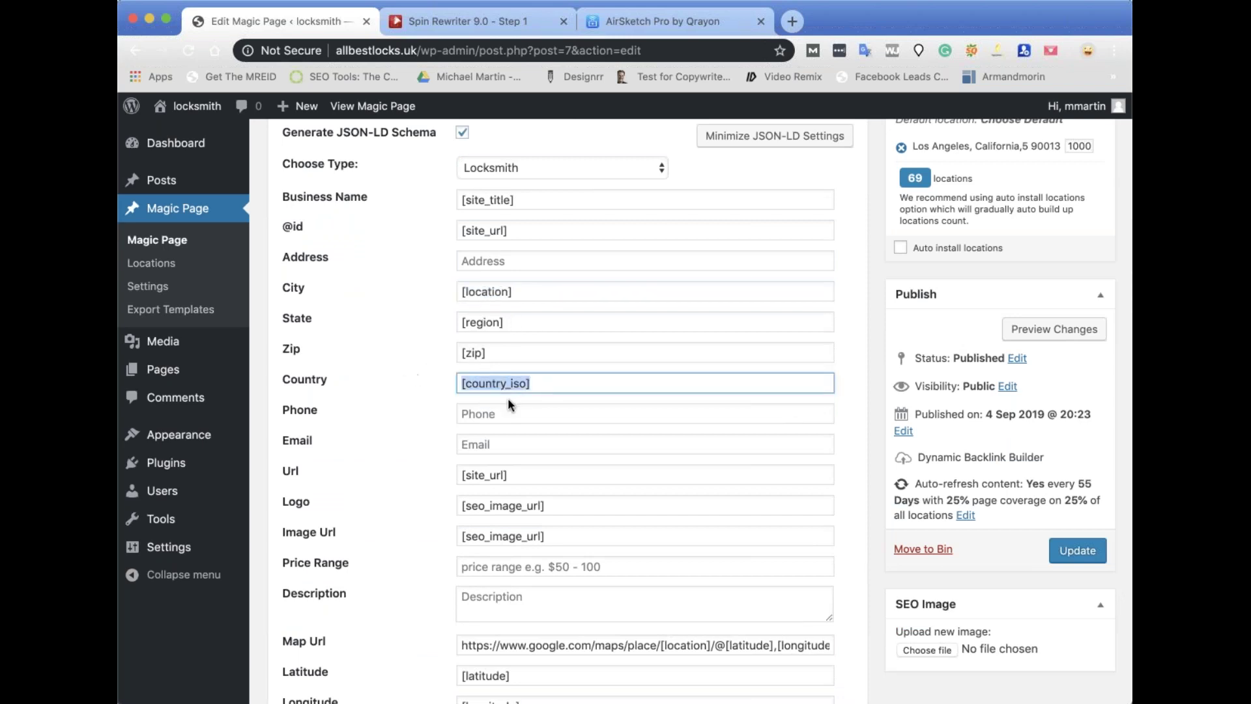
scroll(481, 347, down, 2)
Enter a placeholder business phone number in the schema.
click(478, 352)
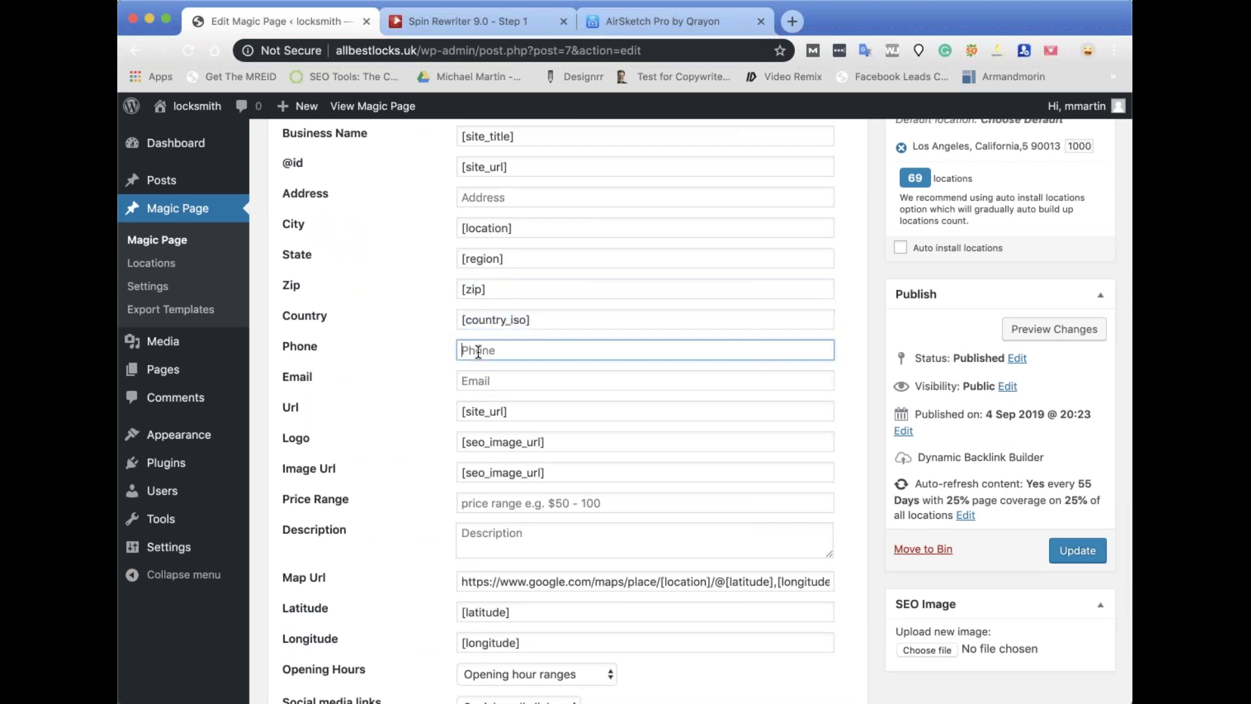
text(999999999)
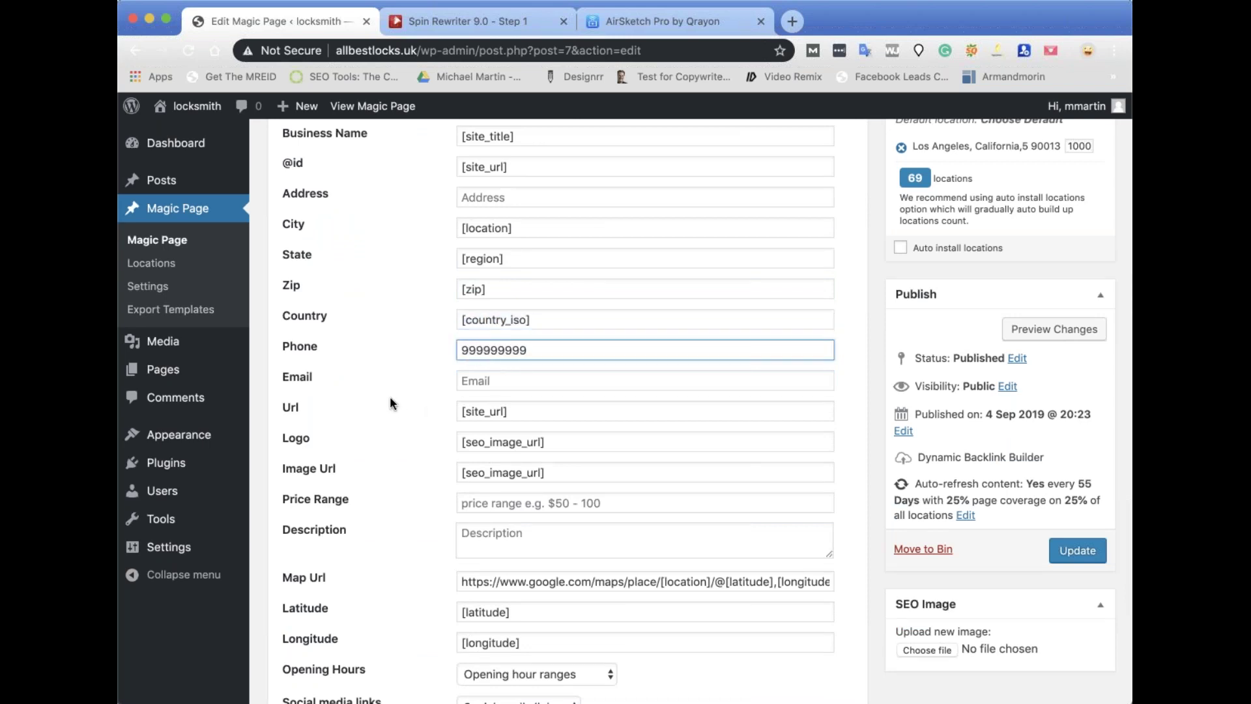
scroll(456, 376, down, 2)
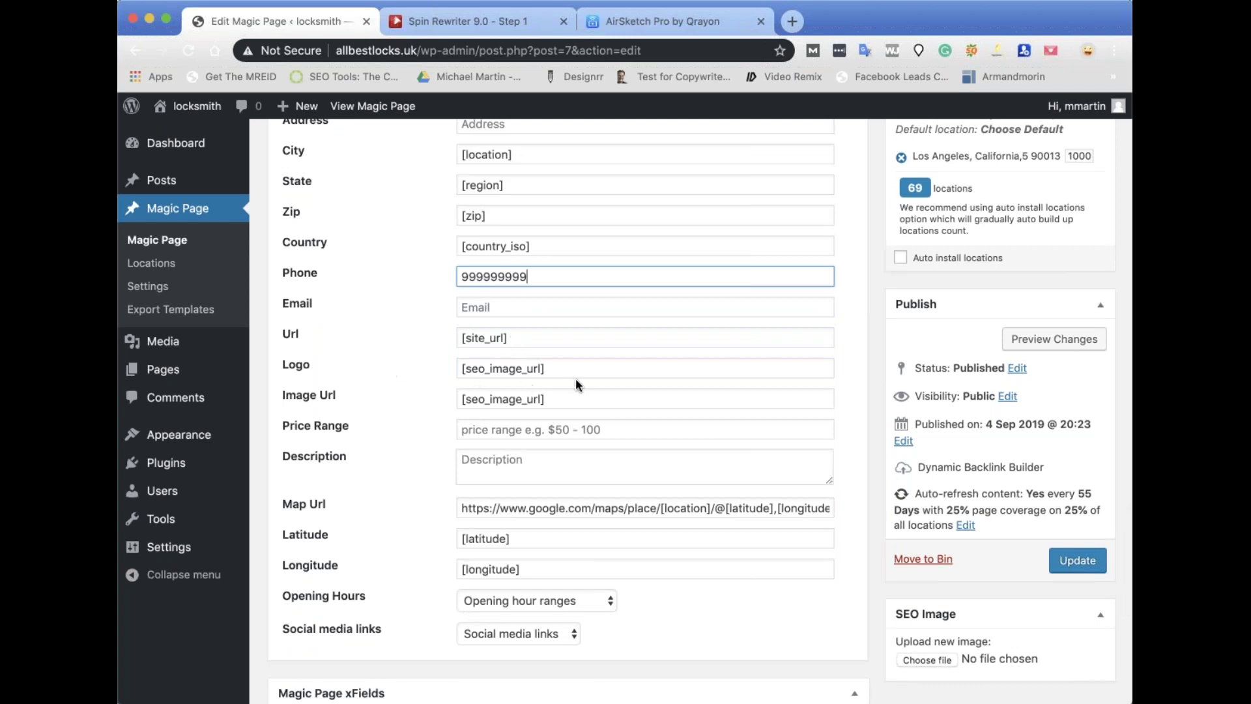
Choose Breaking News.png as the SEO image.
scroll(1006, 536, down, 4)
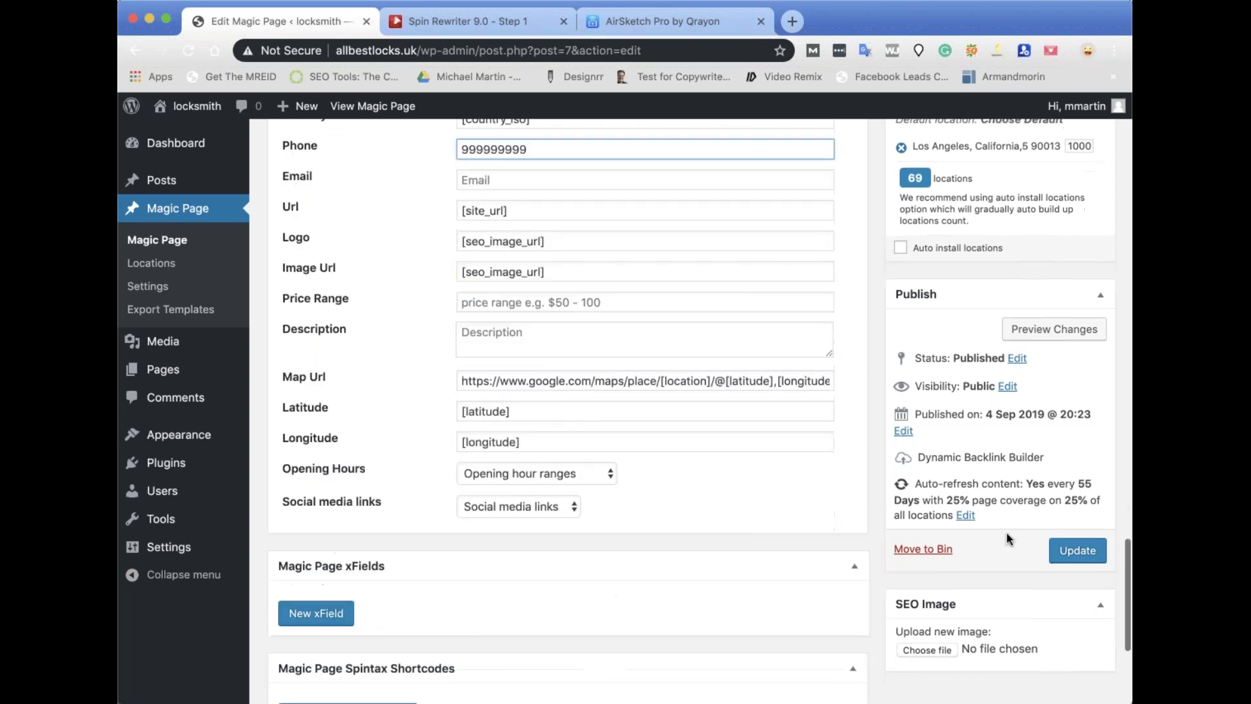
click(935, 650)
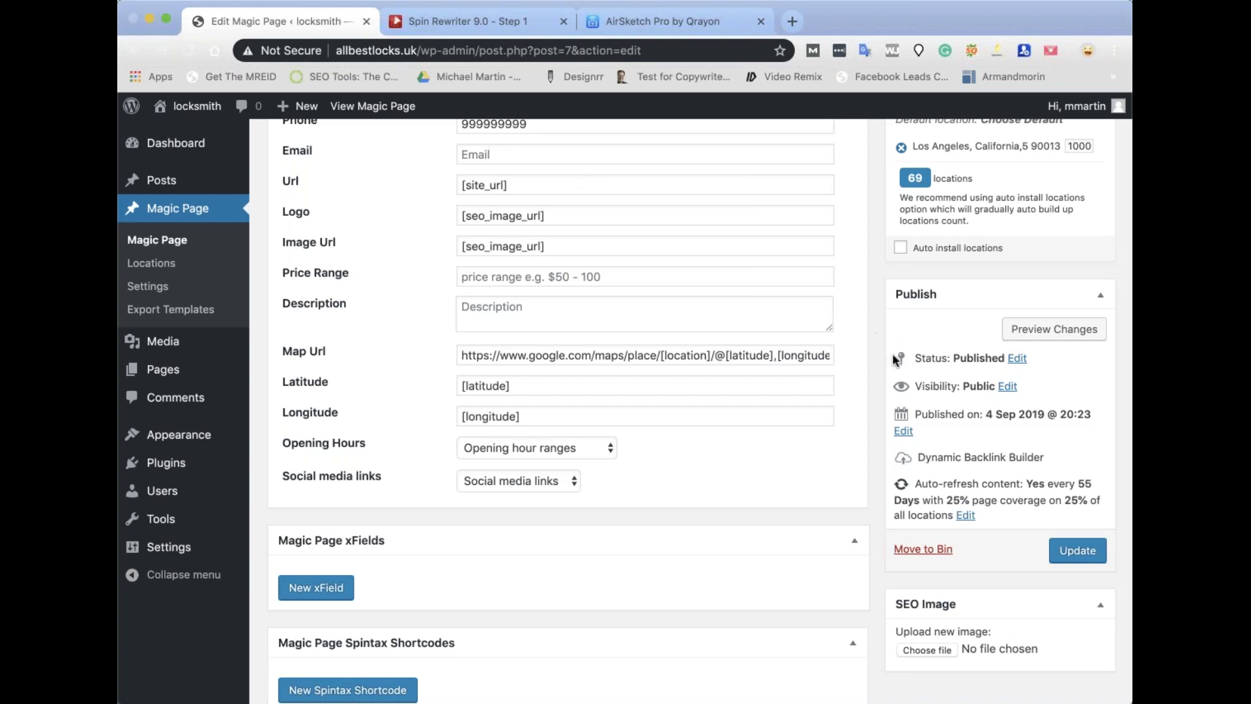
key(Return)
scroll(945, 424, down, 2)
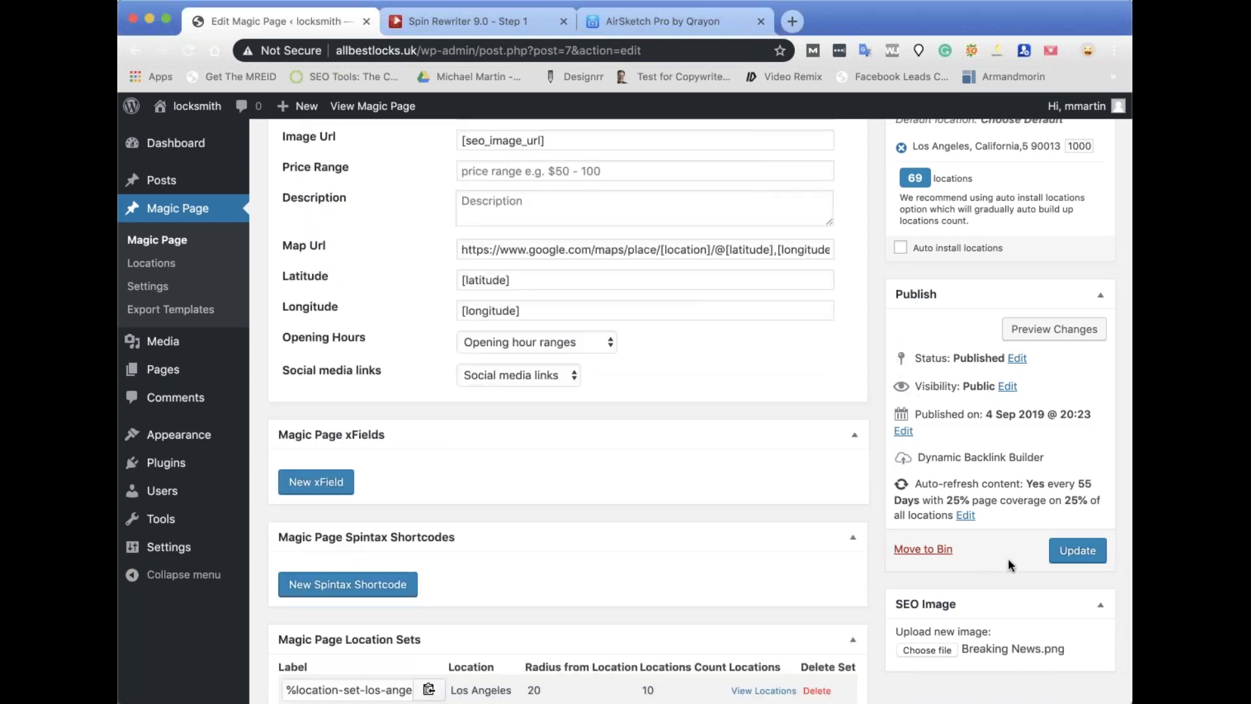
Update the Magic Page and enter 50 as the schema price range.
click(1078, 552)
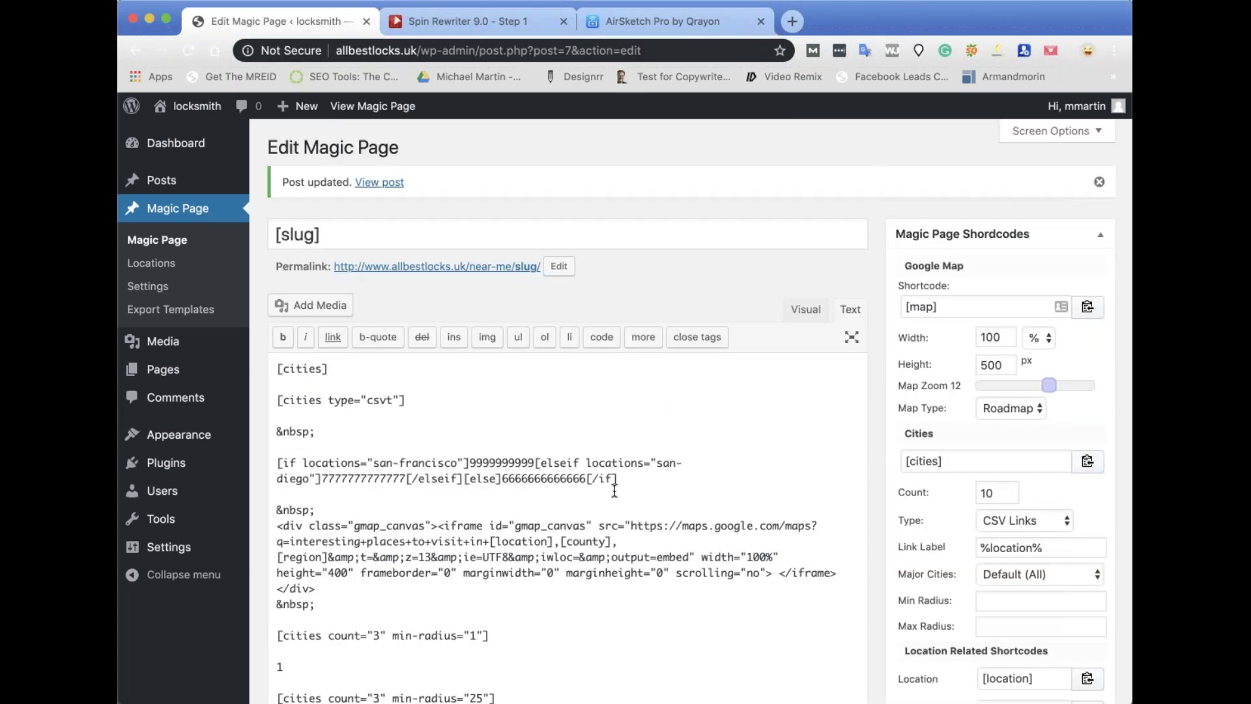
scroll(615, 490, down, 3)
scroll(615, 490, down, 20)
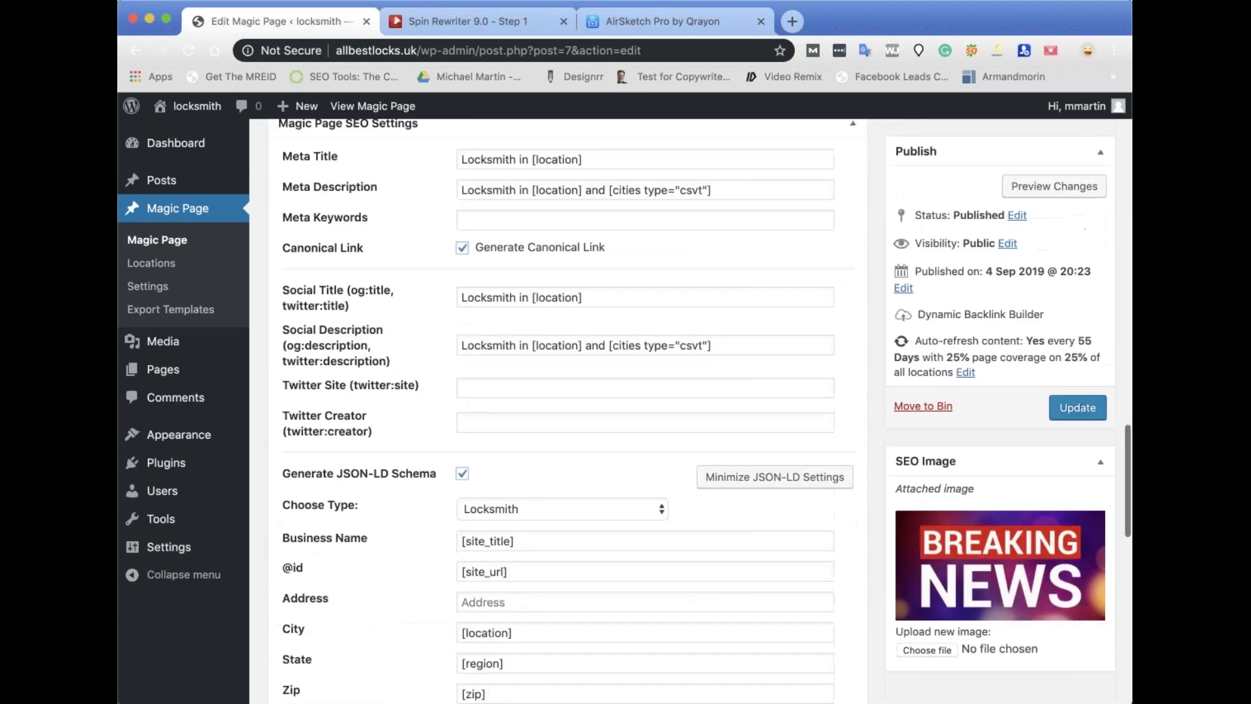
scroll(590, 363, down, 5)
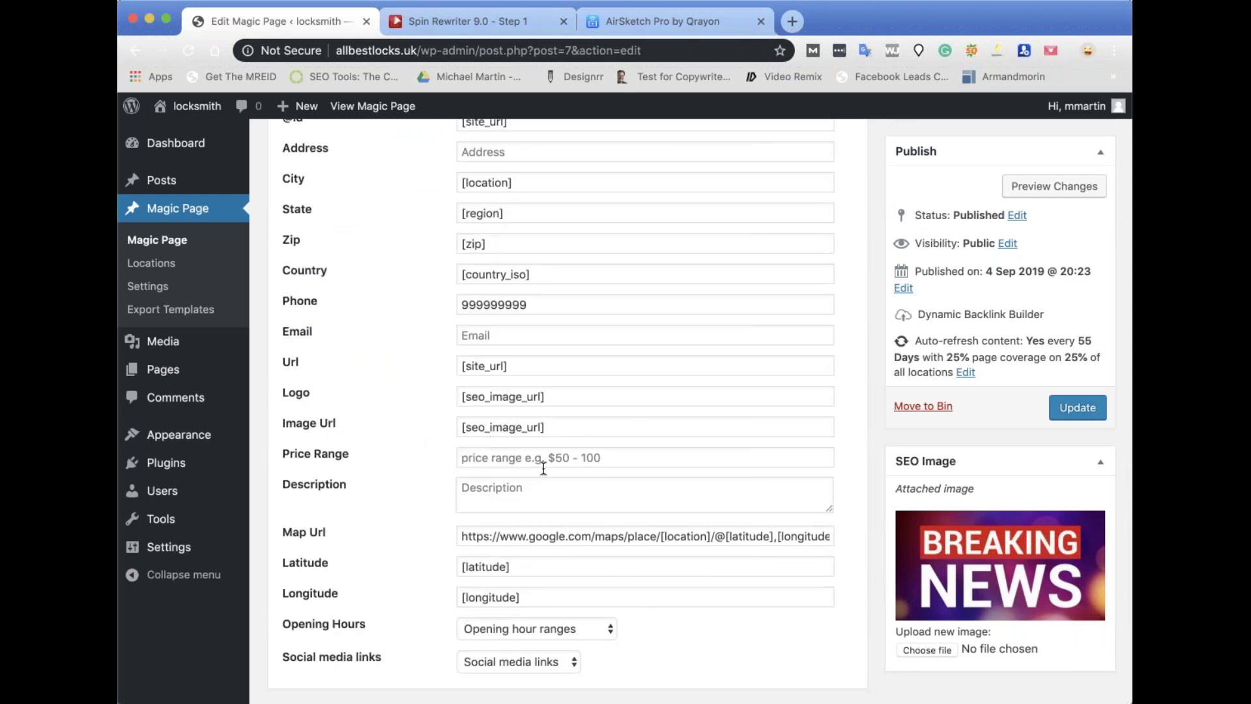
click(503, 461)
text(50 to 80)
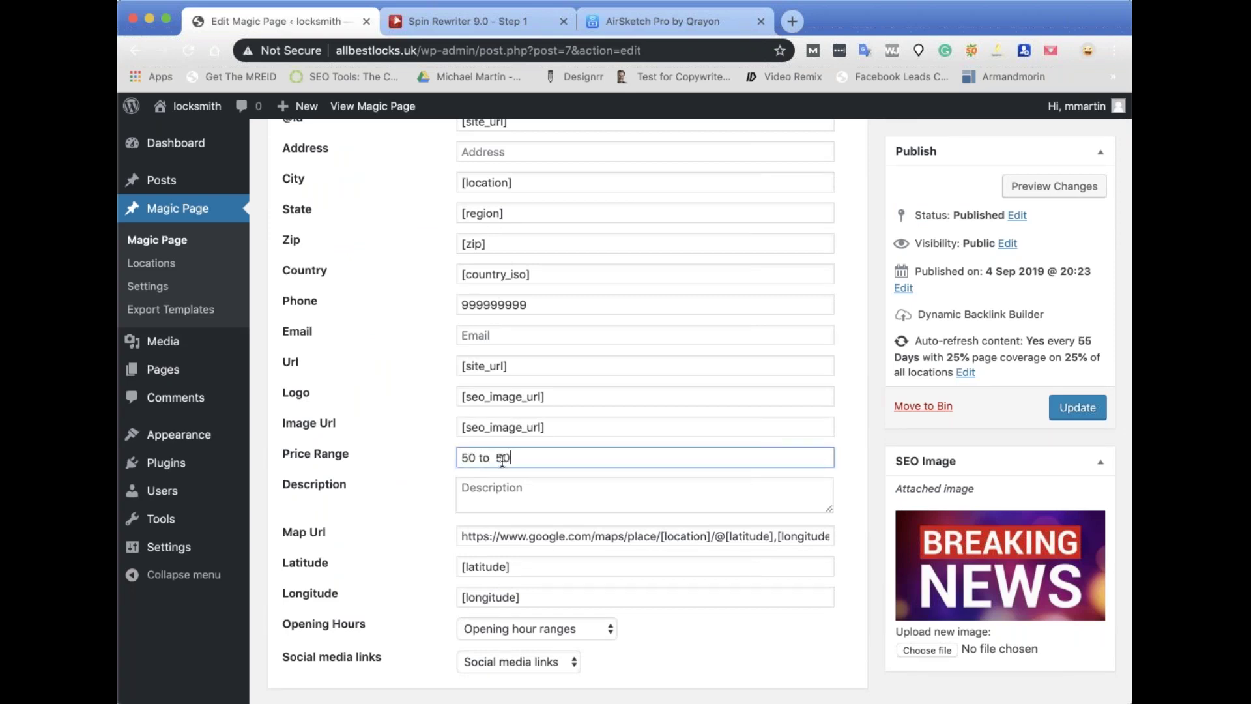
scroll(552, 422, down, 2)
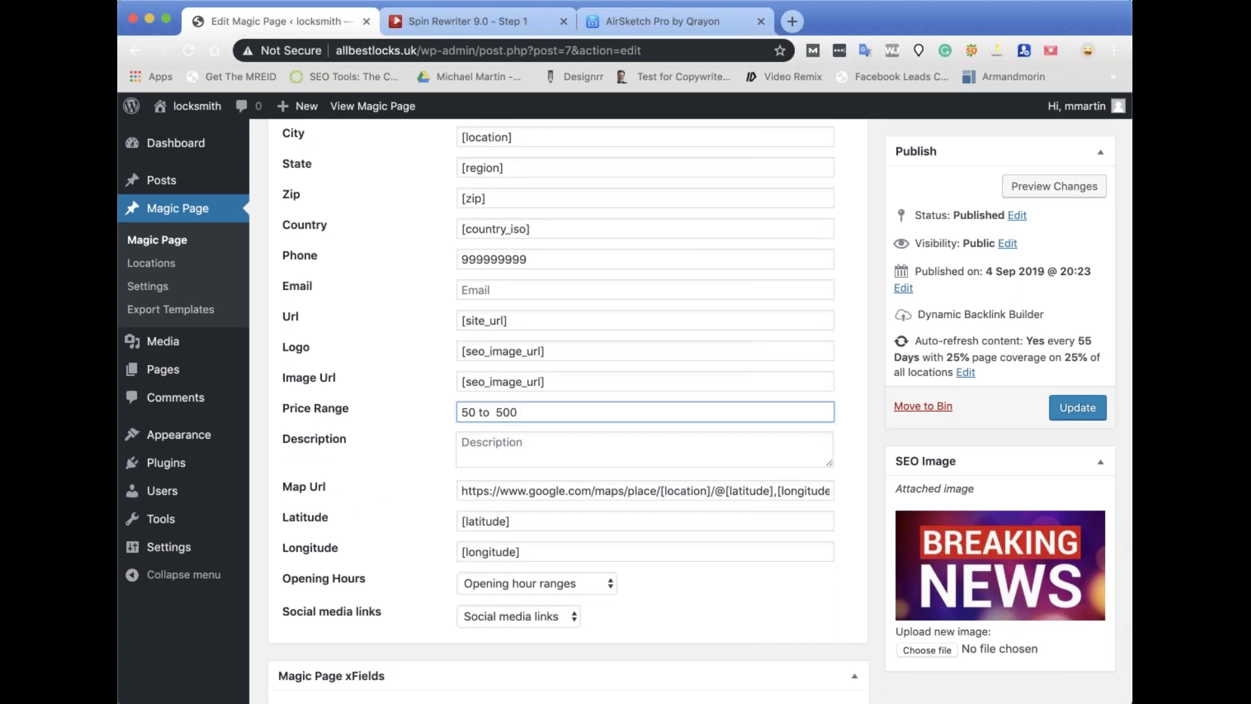
Check the Map Url and opening hours fields, then update the Magic Page again.
triple_click(560, 493)
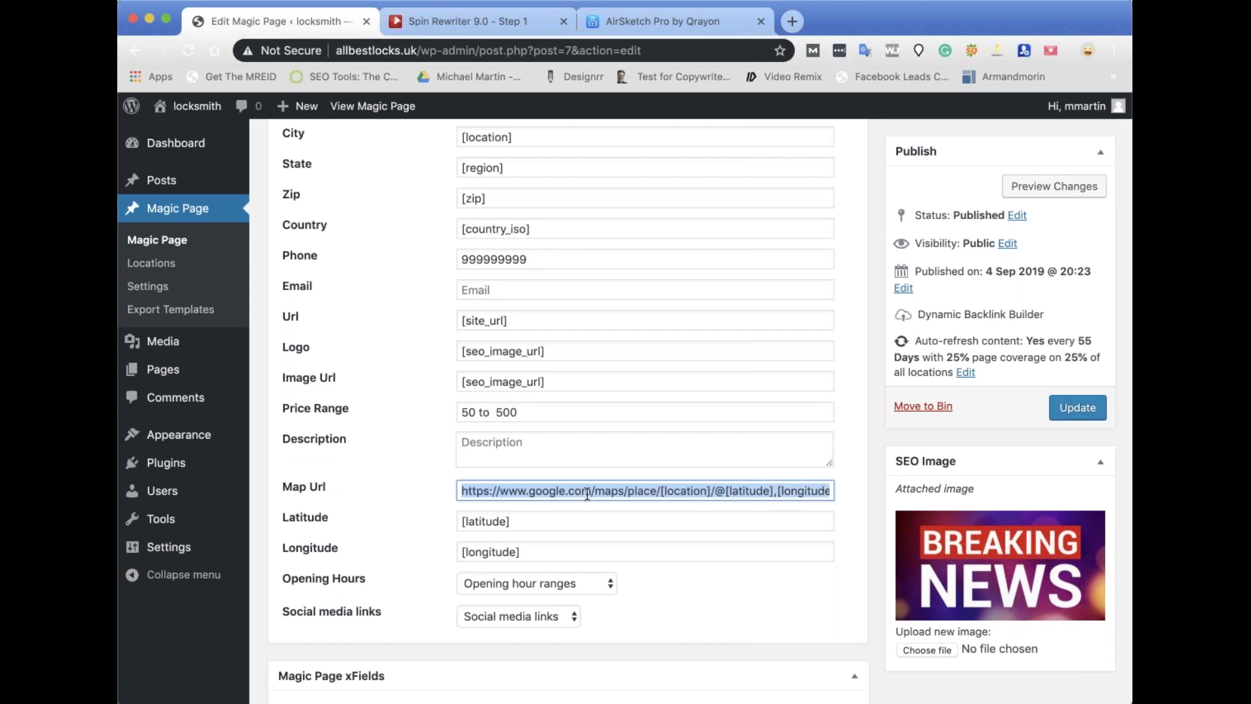
click(383, 518)
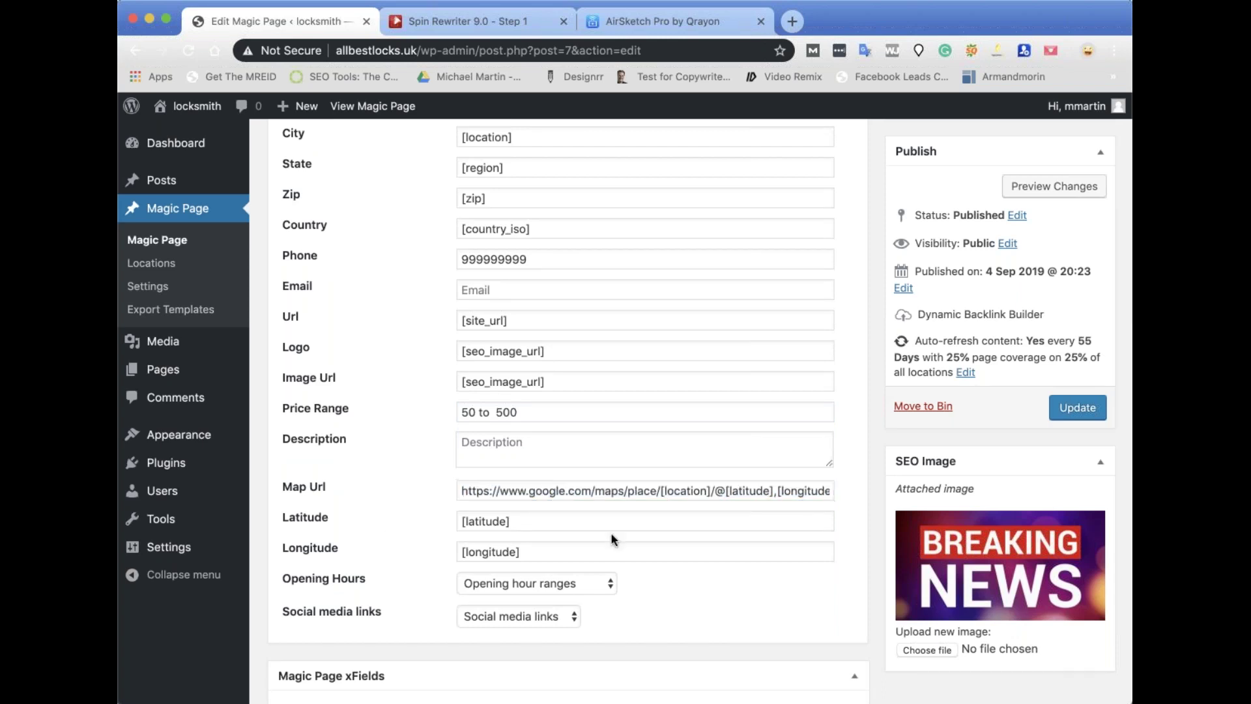
scroll(624, 518, down, 2)
click(552, 515)
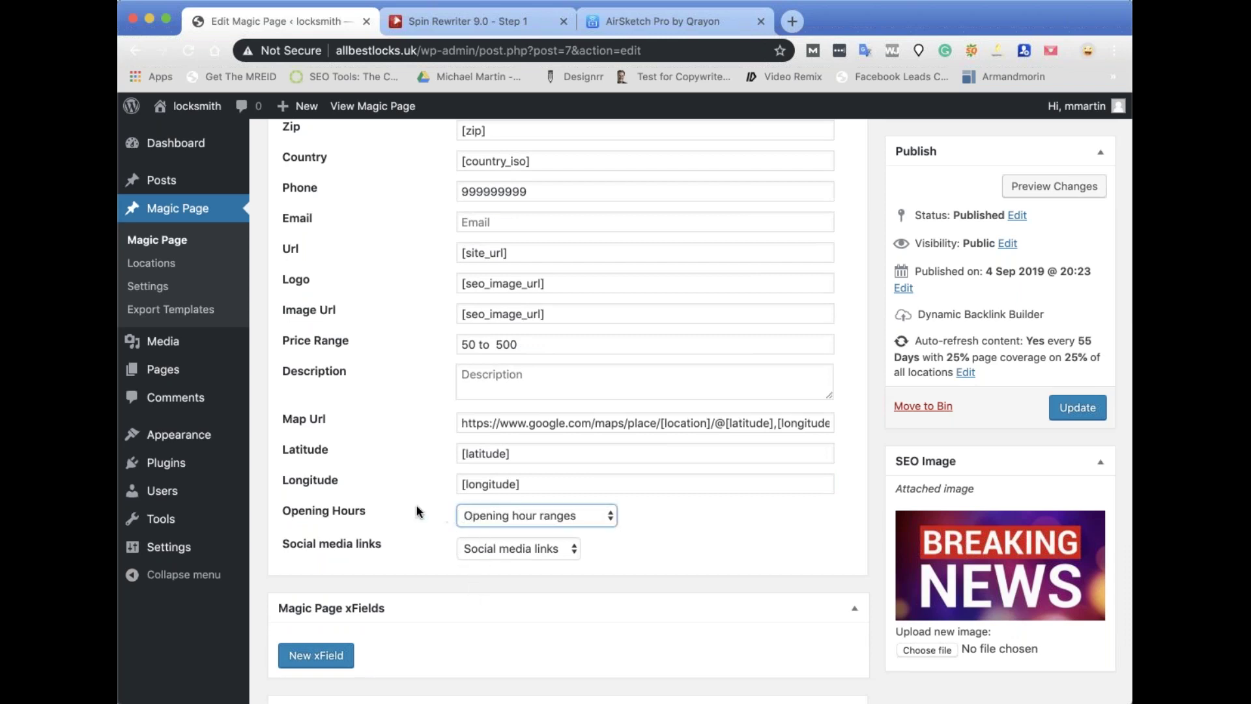
click(1078, 408)
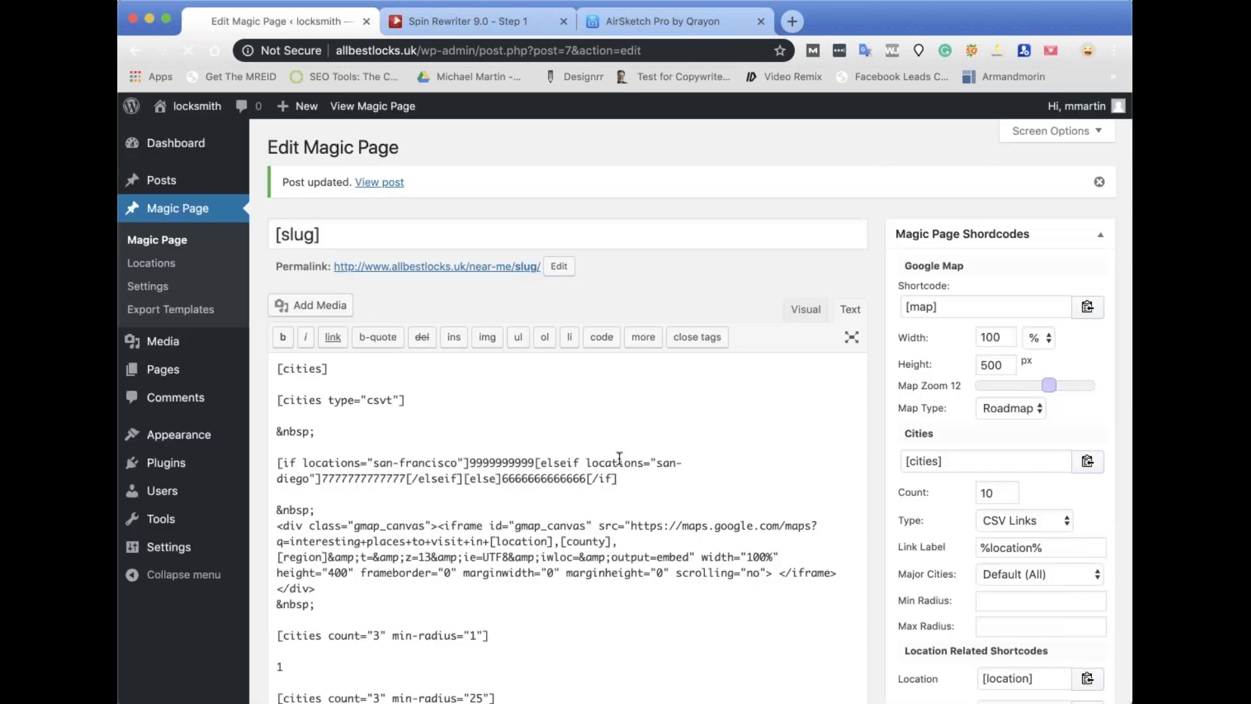
Open the live Magic Page rendered for Los Angeles with its nearby city links.
scroll(709, 470, down, 6)
scroll(709, 472, up, 7)
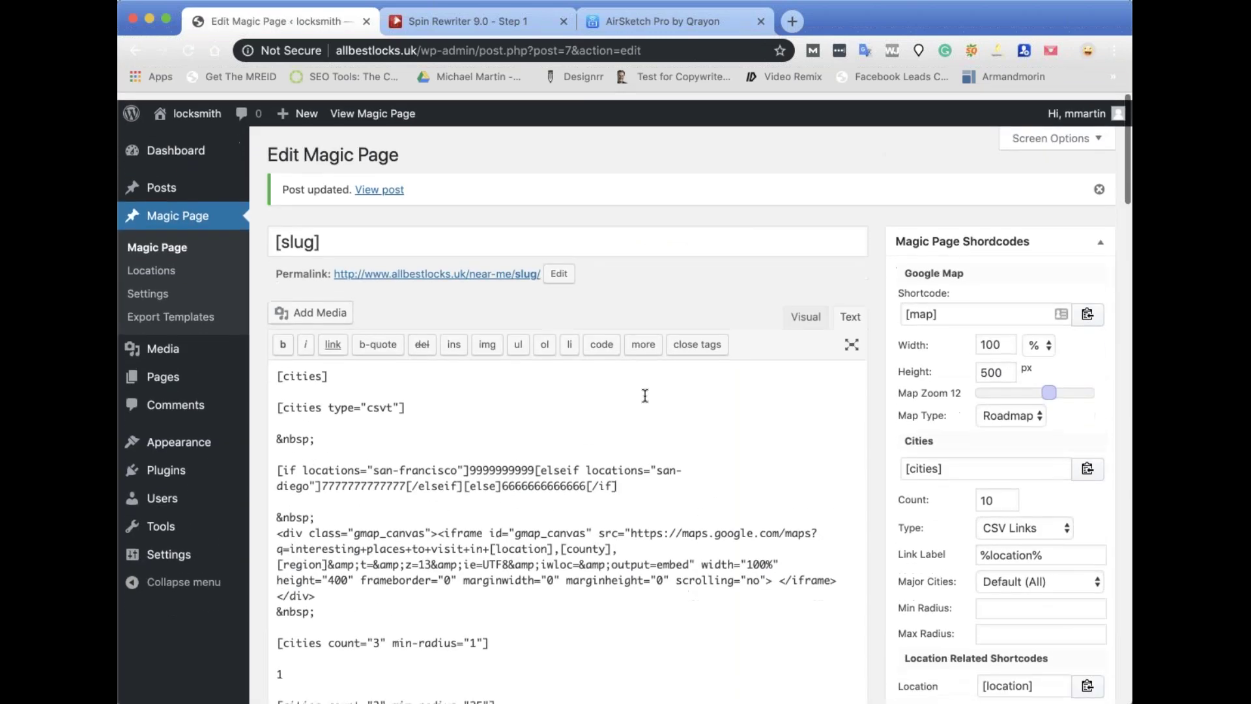
click(389, 108)
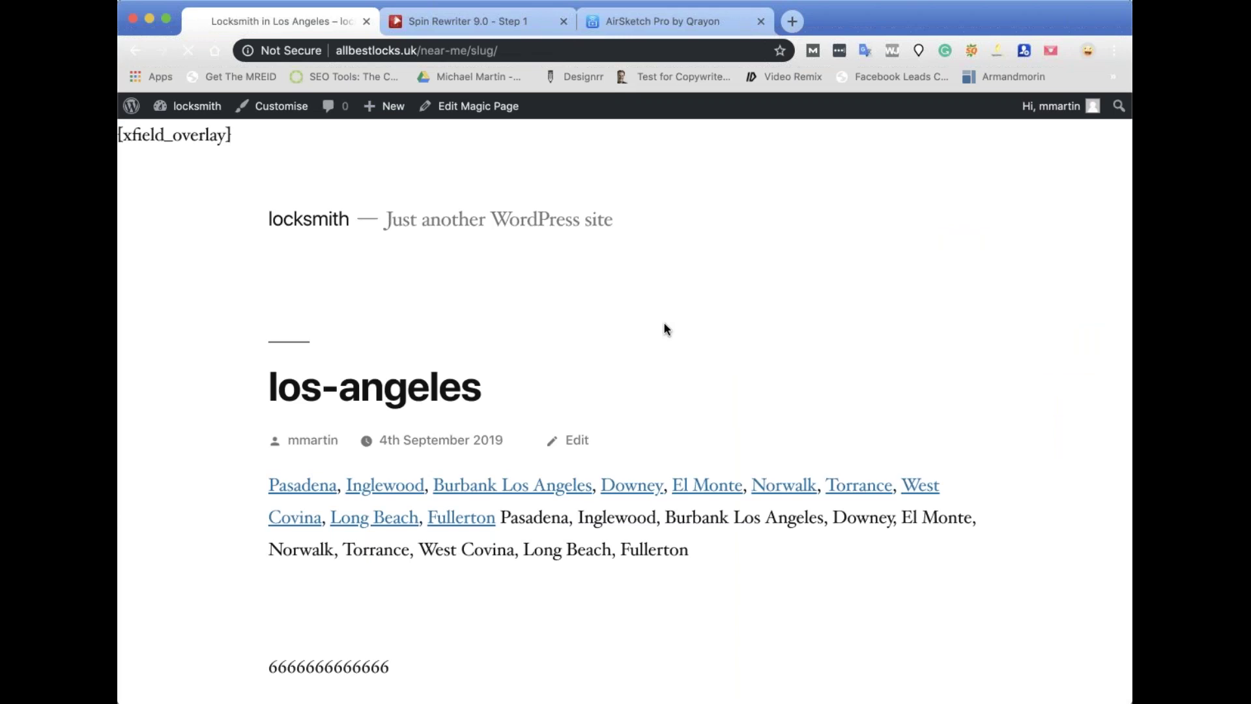
scroll(665, 326, down, 5)
scroll(665, 326, up, 5)
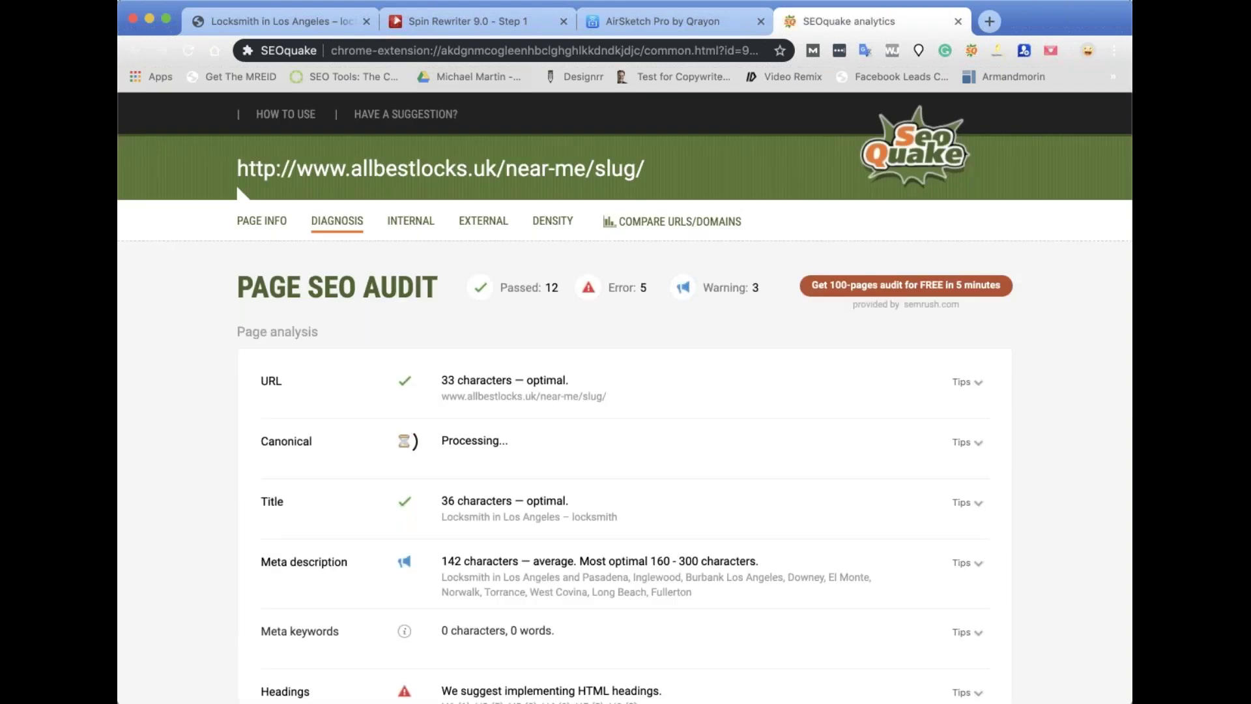
Send the page's Schema.org markup from SEOquake's diagnosis to Google's Structured Data Testing Tool.
scroll(626, 391, down, 10)
scroll(330, 382, down, 1)
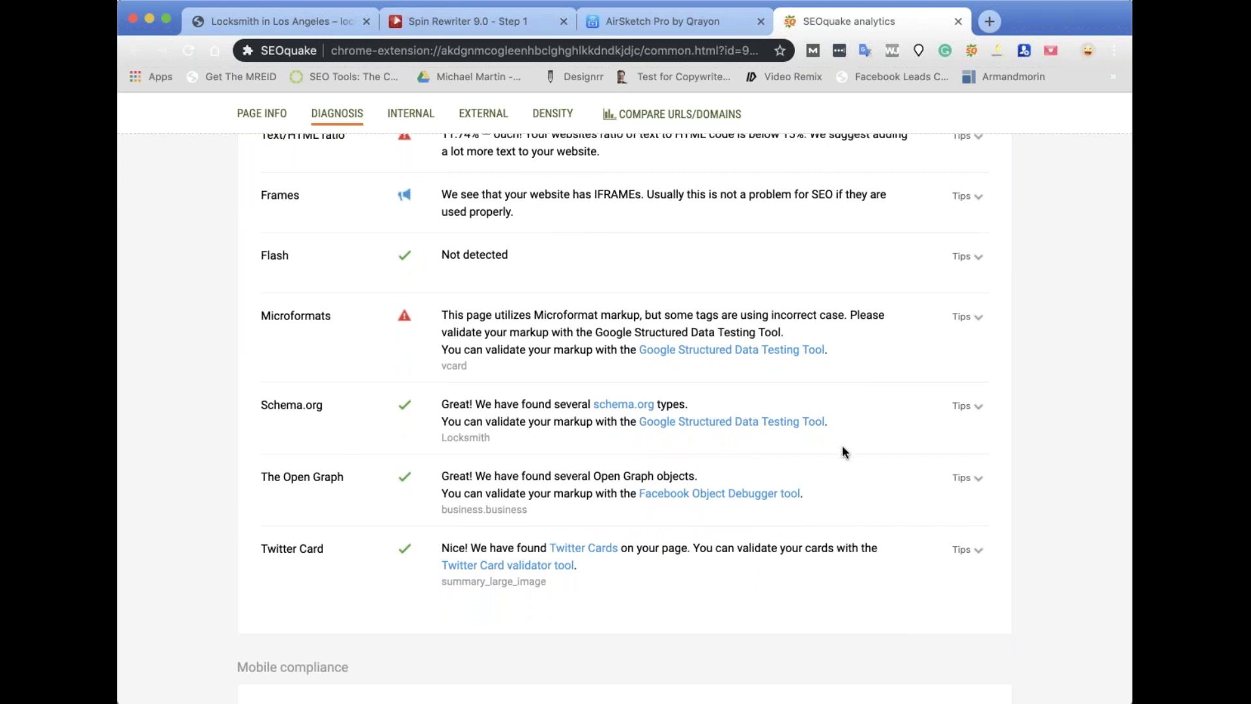
click(722, 422)
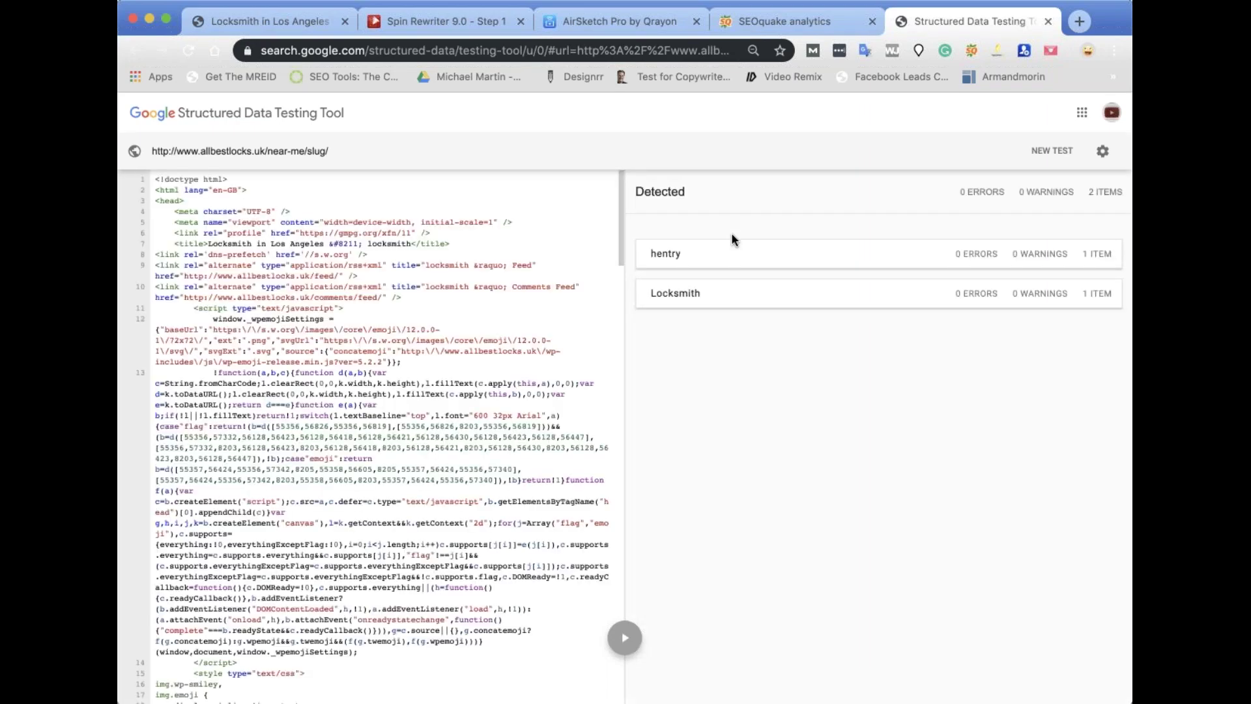
Inspect the Locksmith item's Los Angeles address and geo coordinates, then close the test.
click(665, 299)
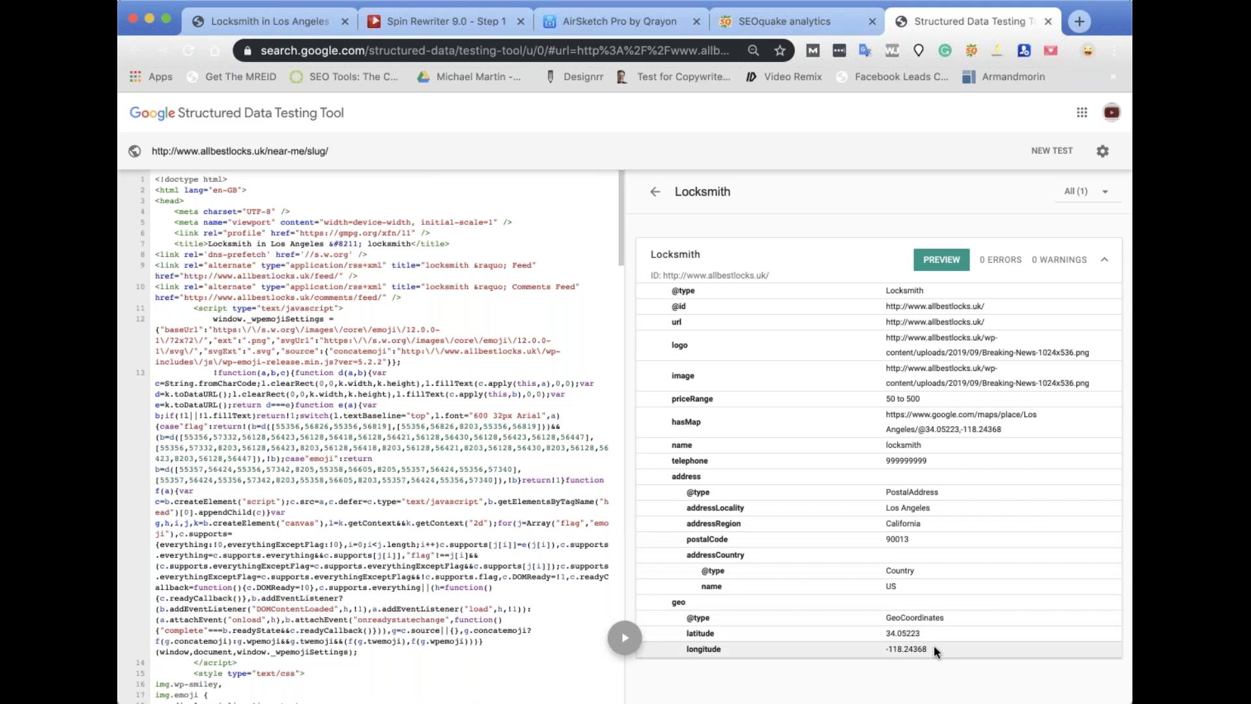
drag(949, 649, 885, 614)
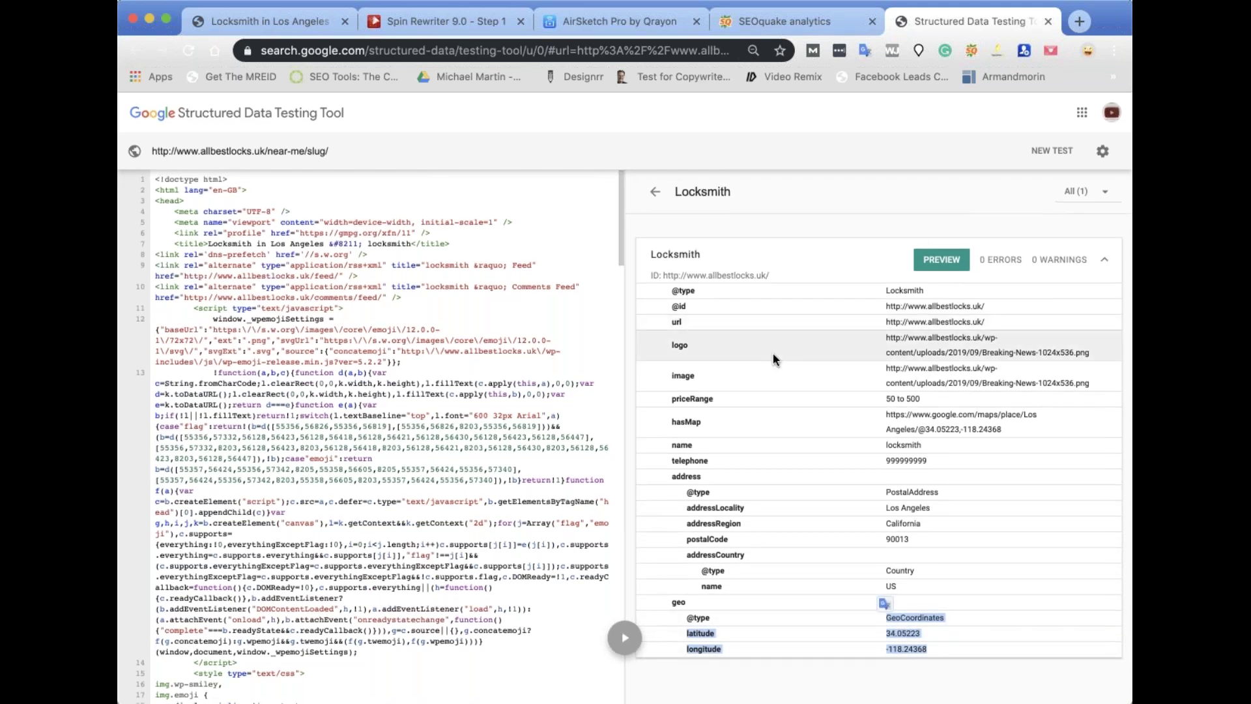
click(1048, 21)
scroll(644, 452, up, 8)
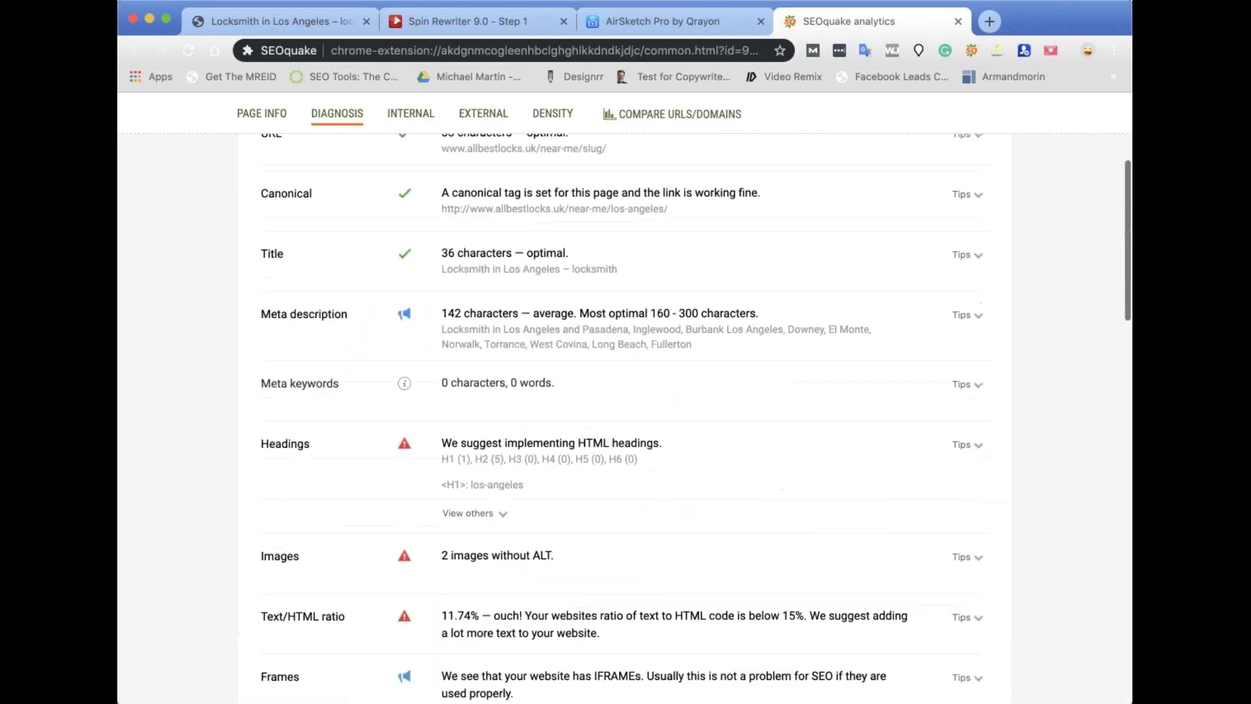
Return to editing the Magic Page from the live Los Angeles page and copy the [location] shortcode.
click(274, 21)
click(473, 106)
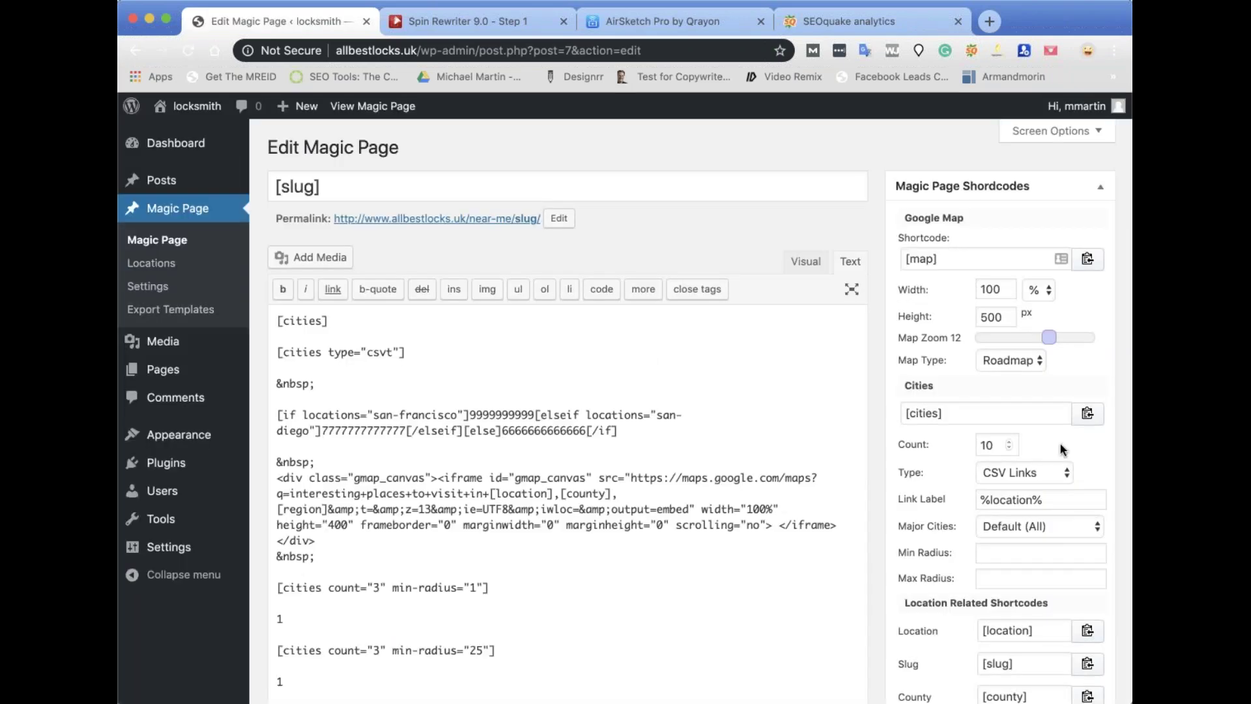
scroll(1075, 391, down, 5)
click(1095, 378)
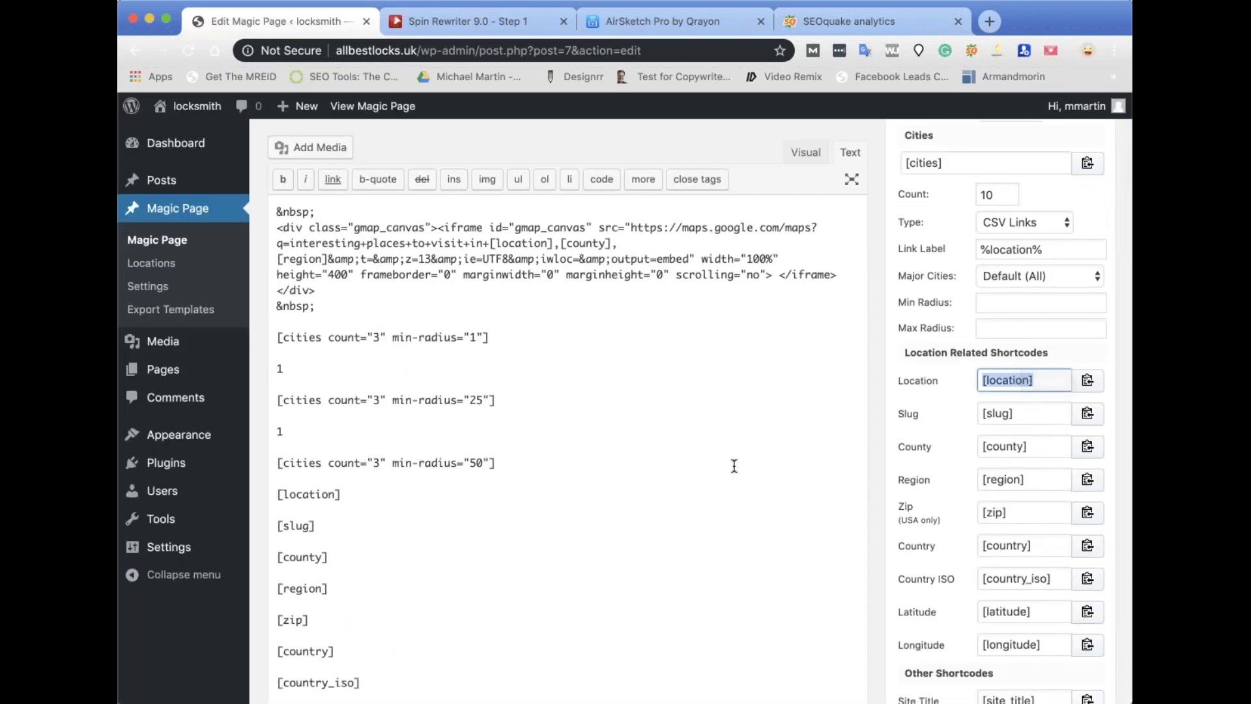
scroll(735, 467, down, 15)
scroll(644, 425, down, 7)
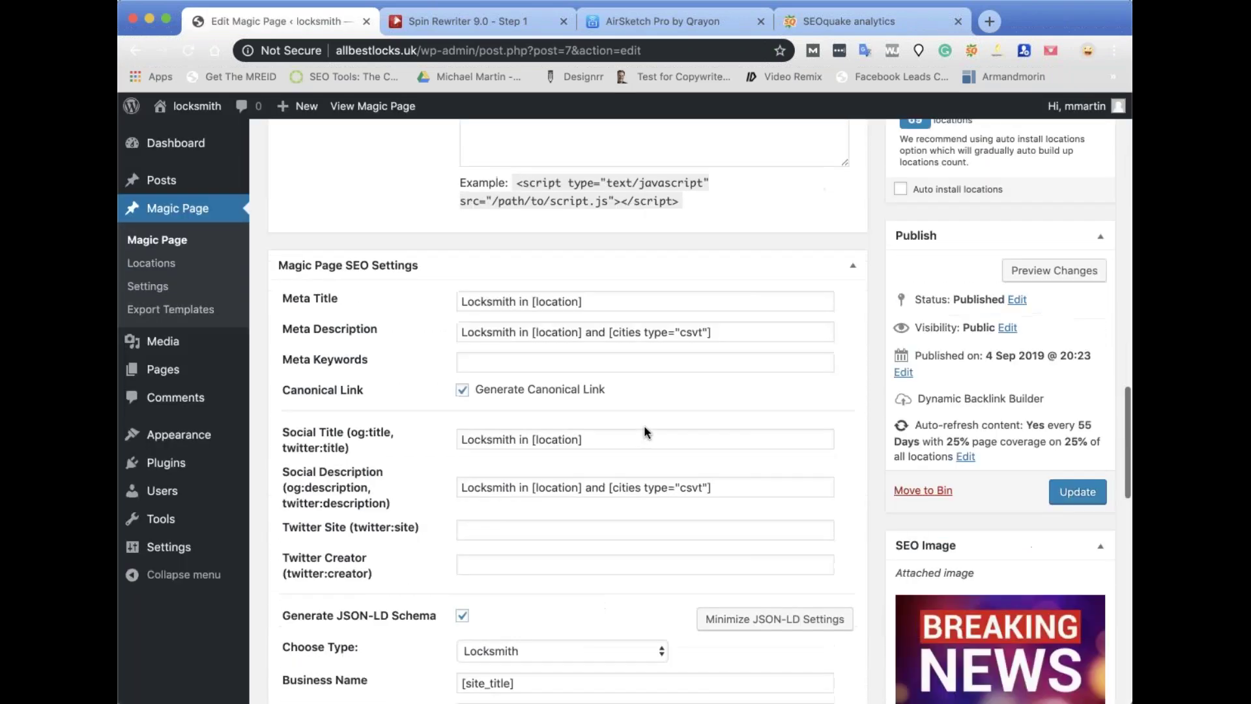
Check the [location] shortcode in the Meta Title, Meta Description and Social Title.
click(530, 301)
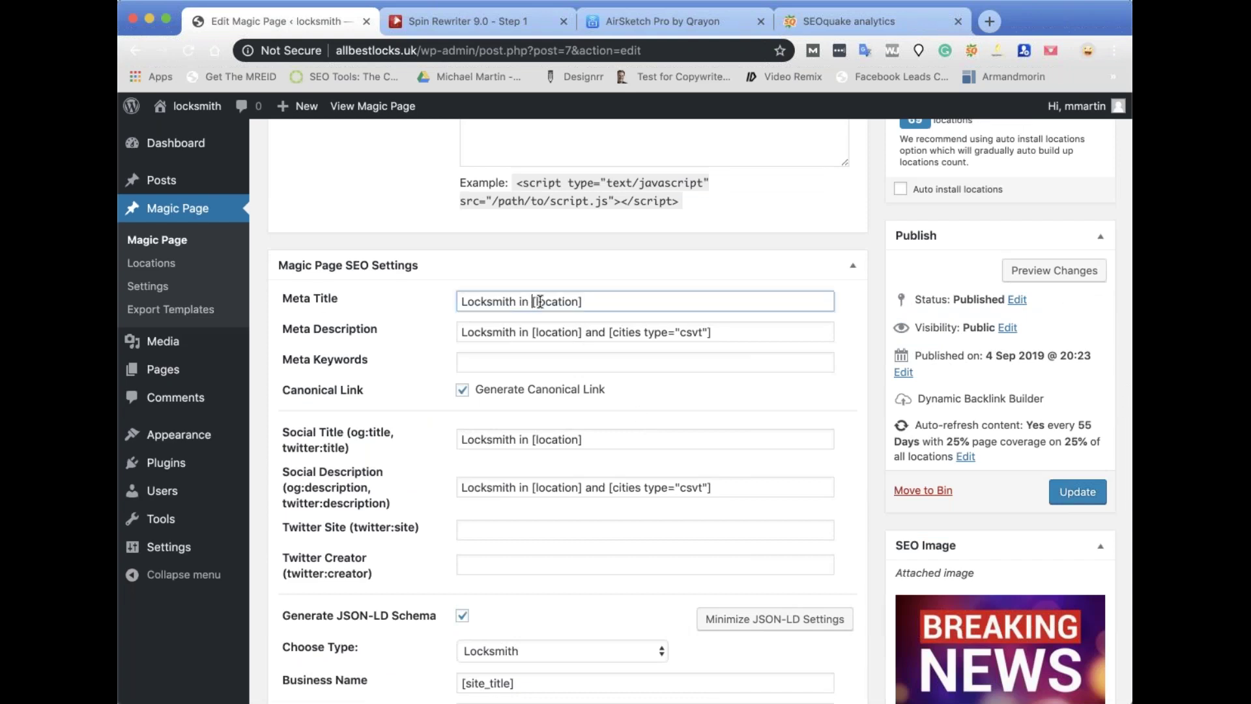
drag(634, 301, 533, 301)
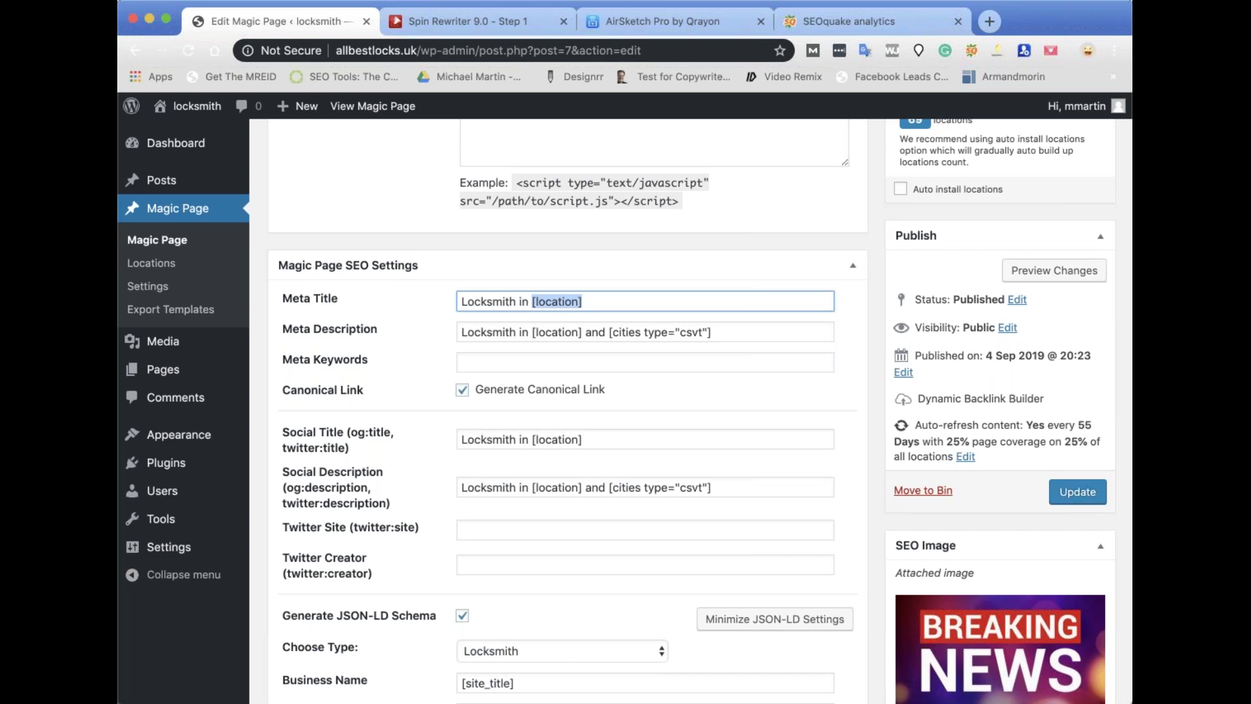
drag(531, 331, 577, 332)
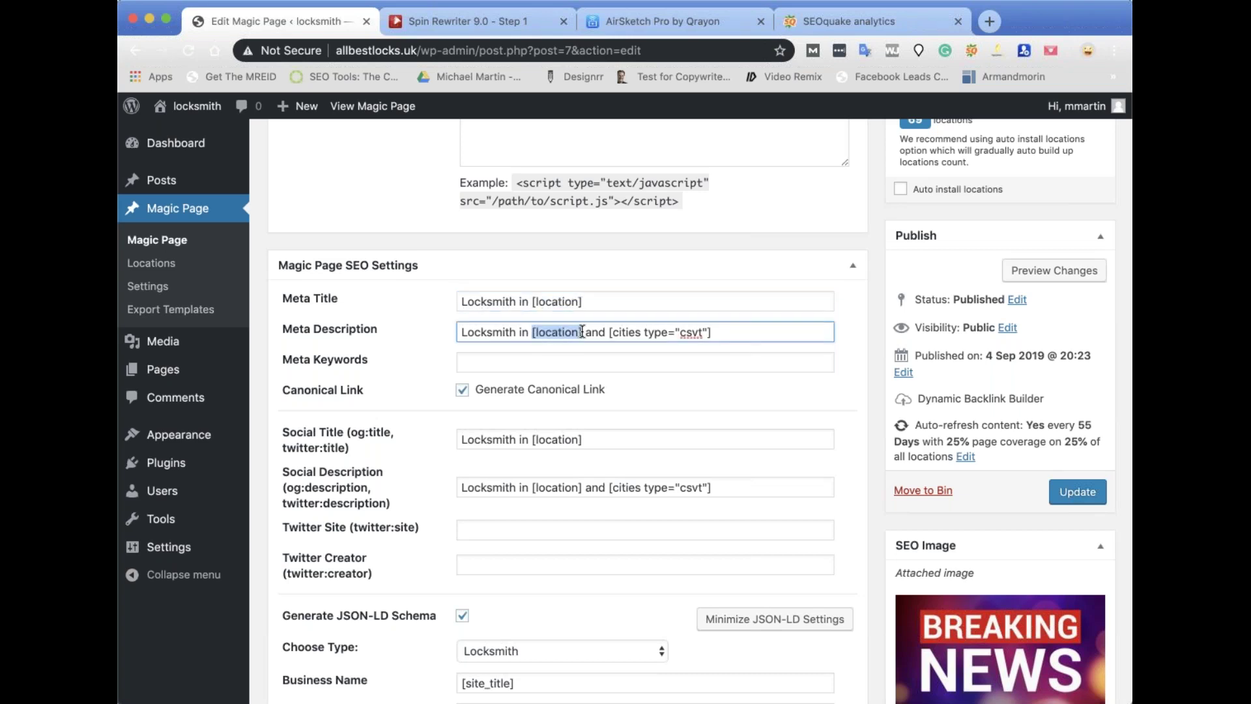
drag(587, 440, 535, 439)
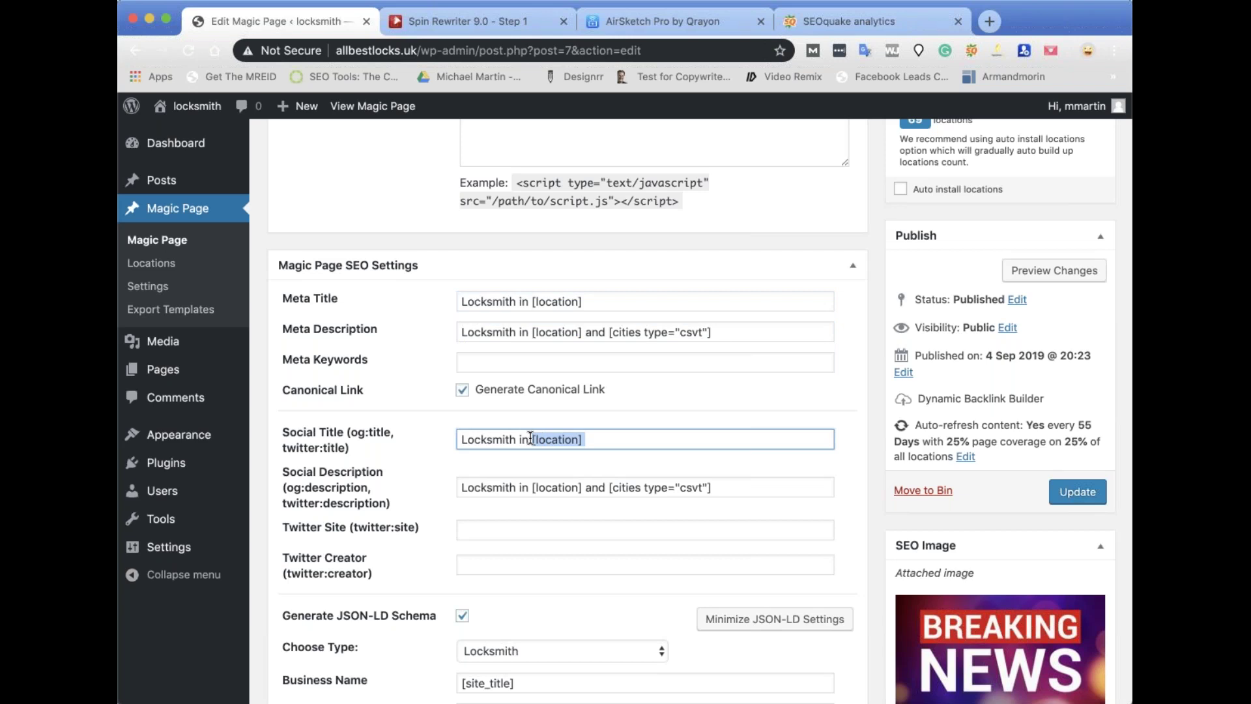
key(Right)
scroll(546, 537, down, 3)
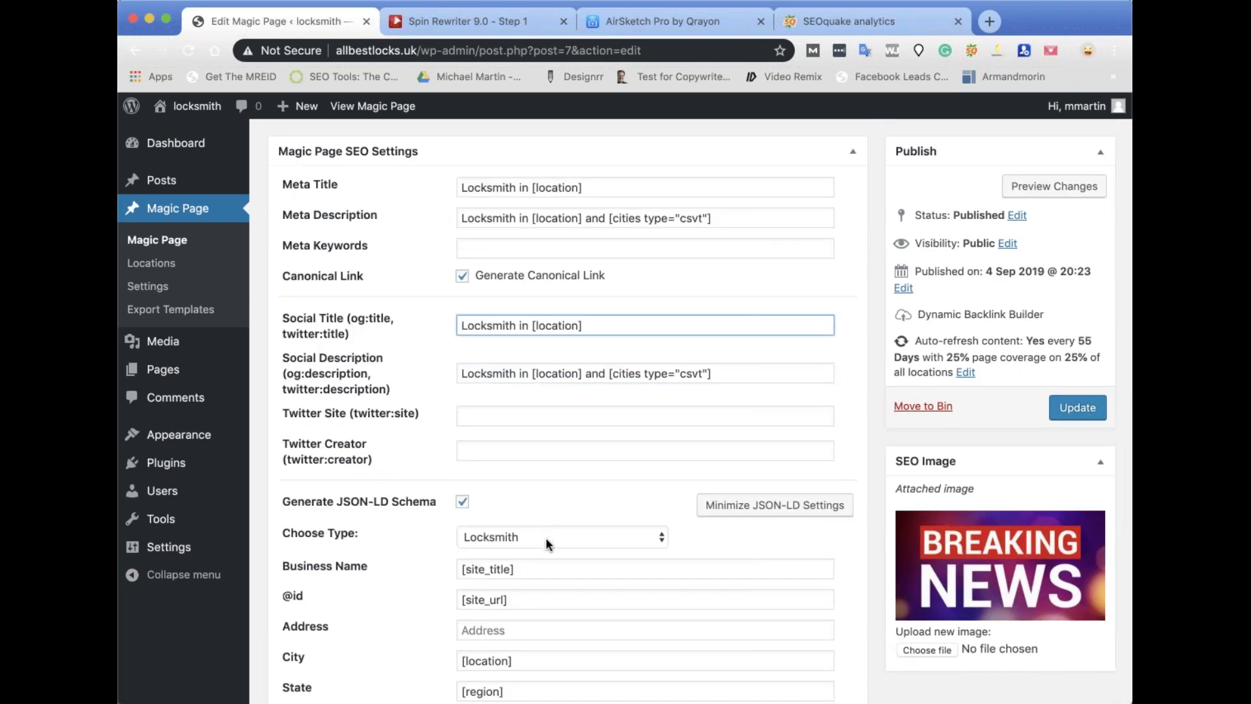
scroll(592, 536, down, 2)
Replace the Business Name with the Social Title text 'Locksmith in [location]' and update the Magic Page.
click(549, 497)
scroll(549, 495, up, 2)
triple_click(593, 337)
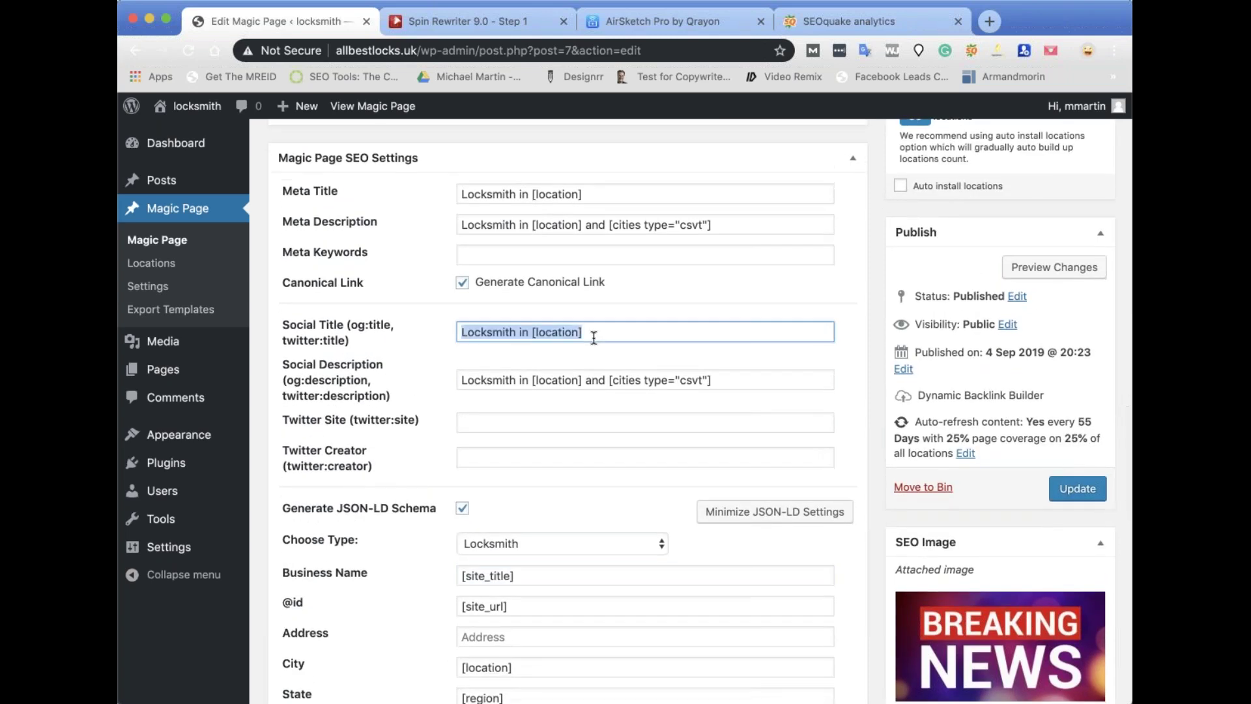
triple_click(544, 576)
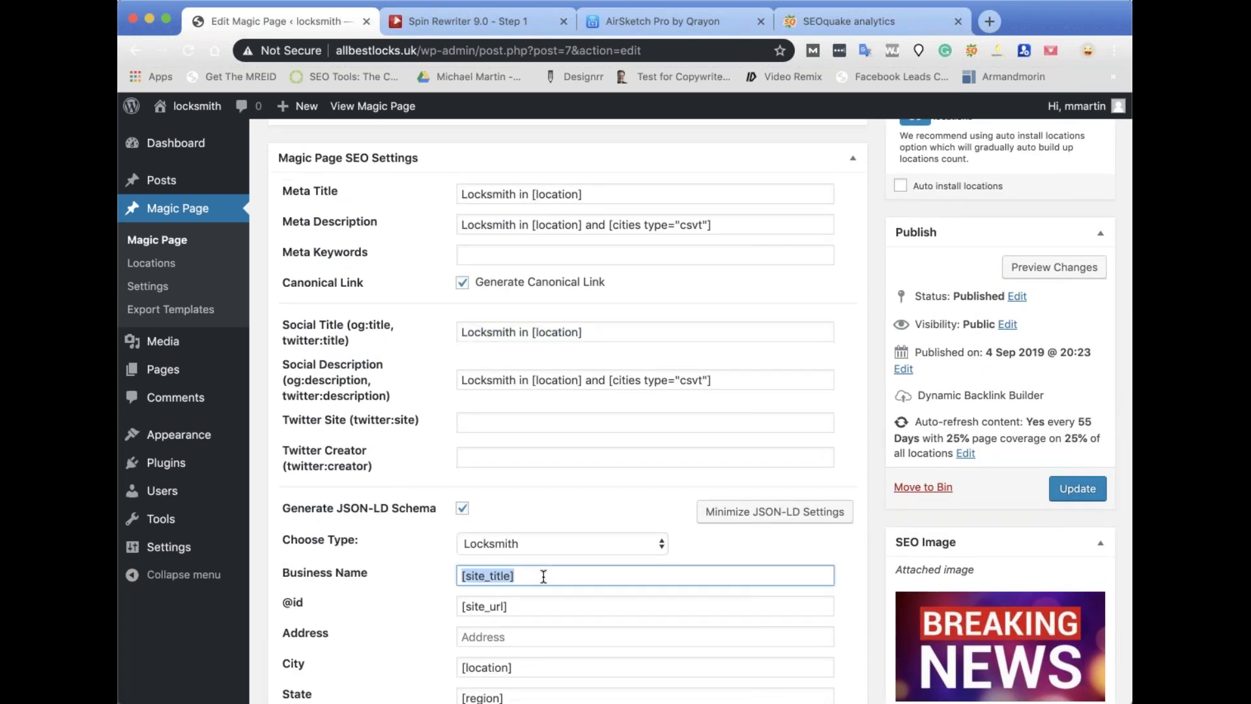
key(super+v)
click(1077, 490)
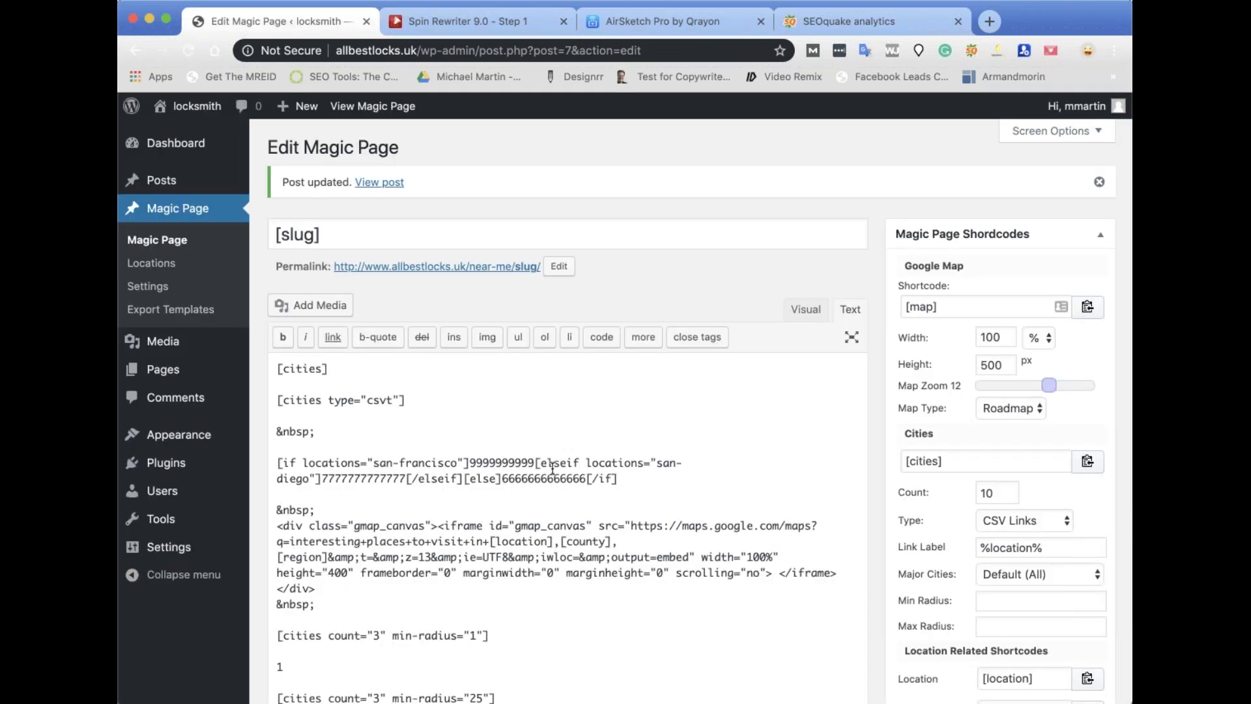
View the updated live page, follow its Downey city link and scroll through the Locksmith in Downey page.
click(394, 184)
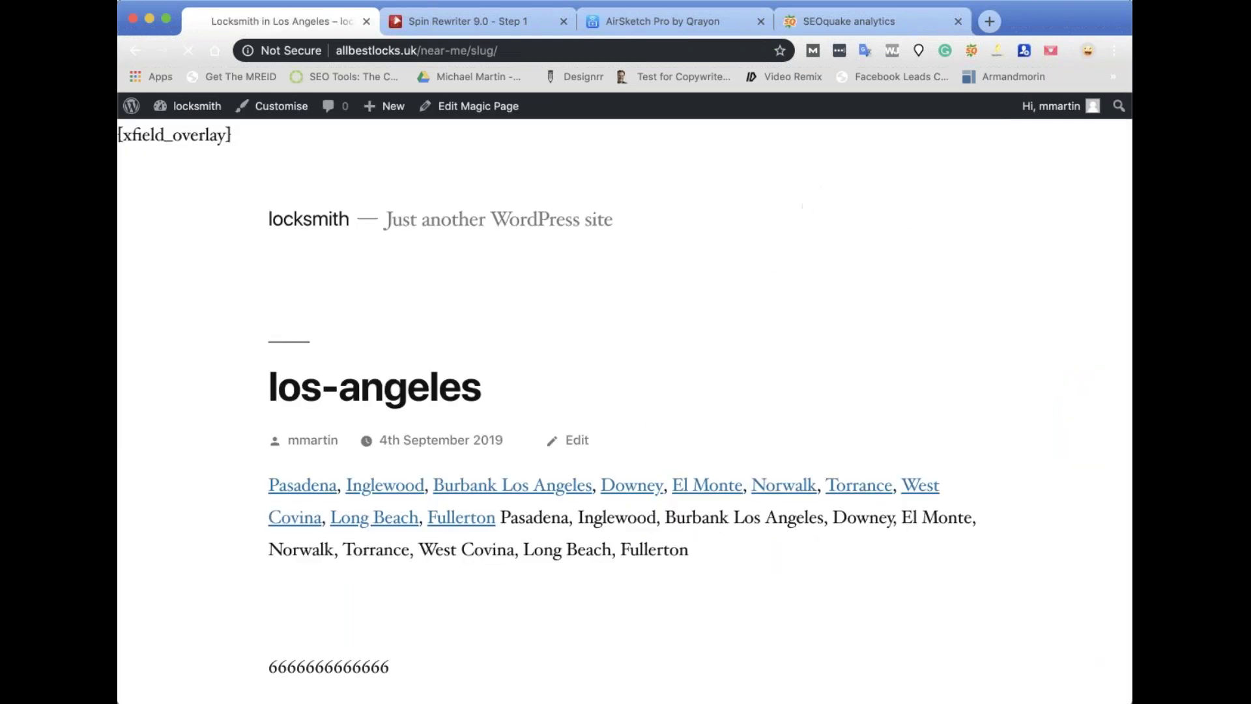
click(629, 490)
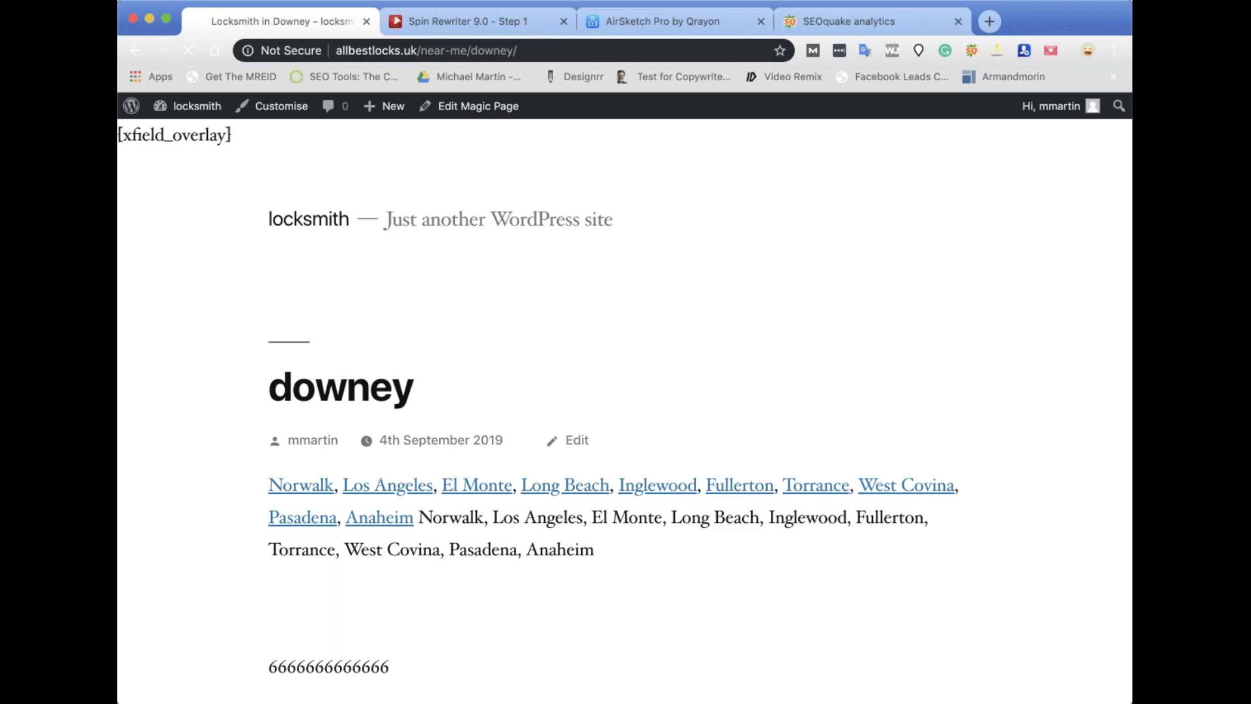
scroll(372, 352, down, 7)
scroll(639, 354, down, 15)
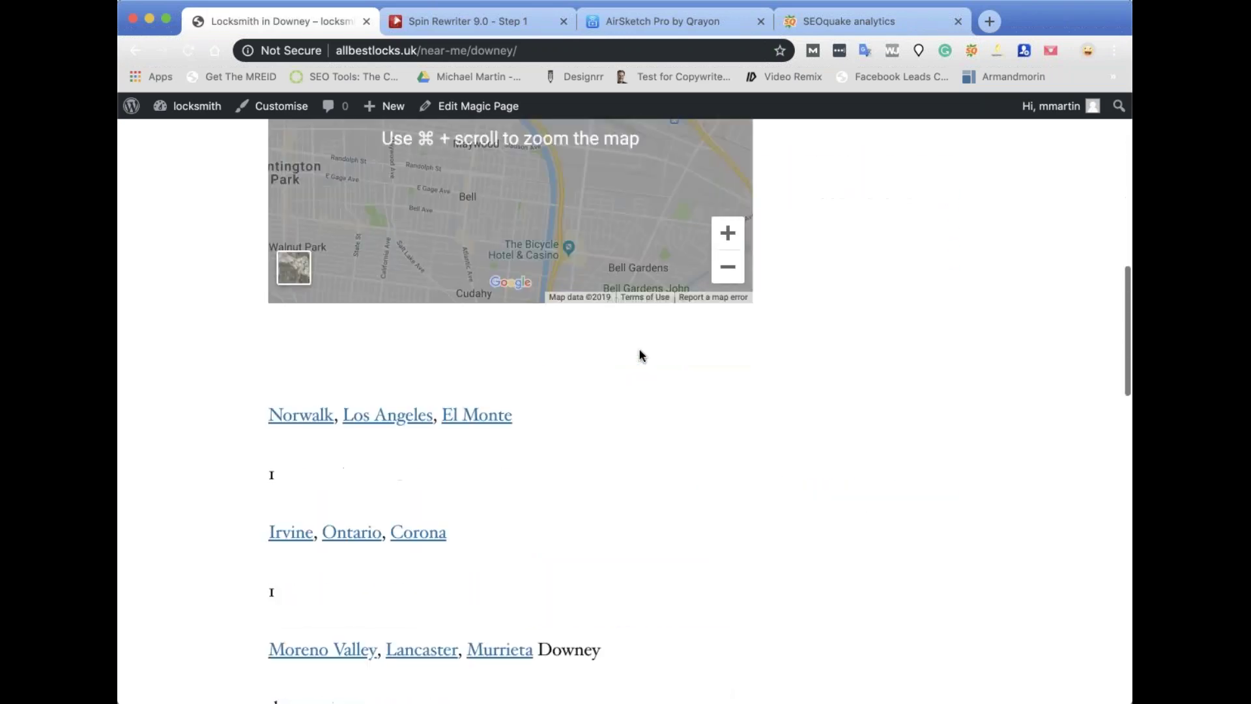
scroll(640, 354, down, 7)
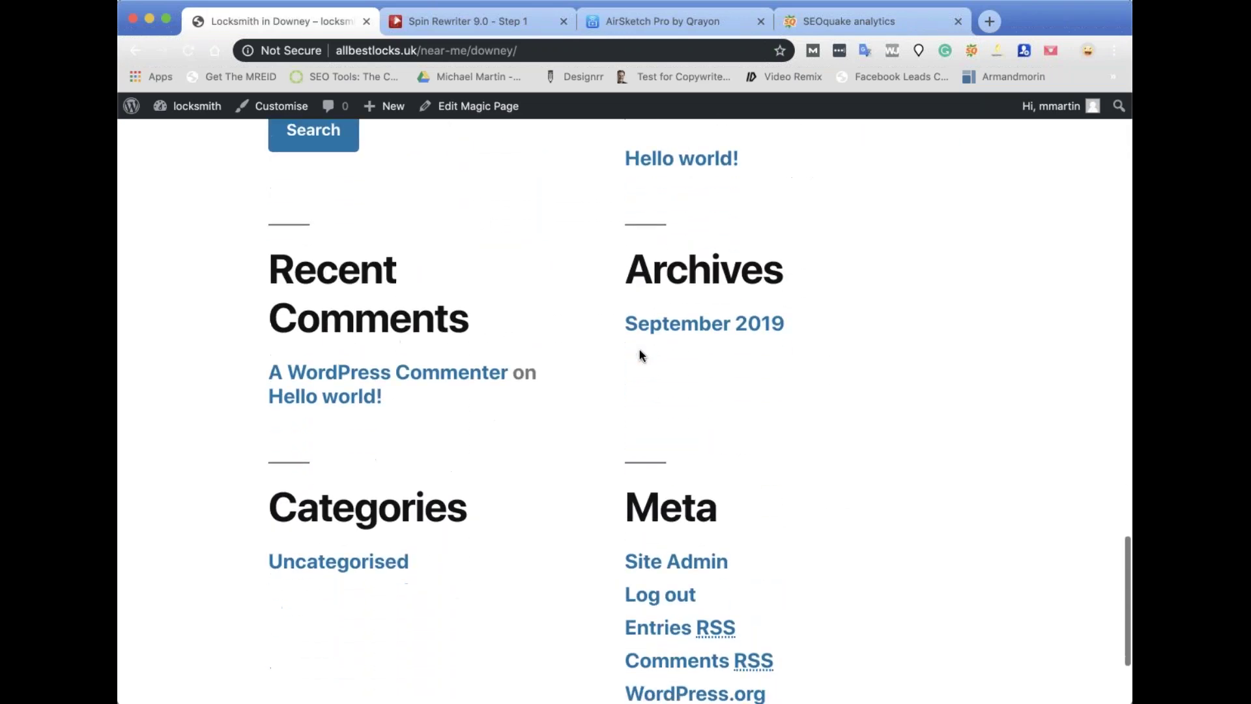
scroll(814, 261, up, 20)
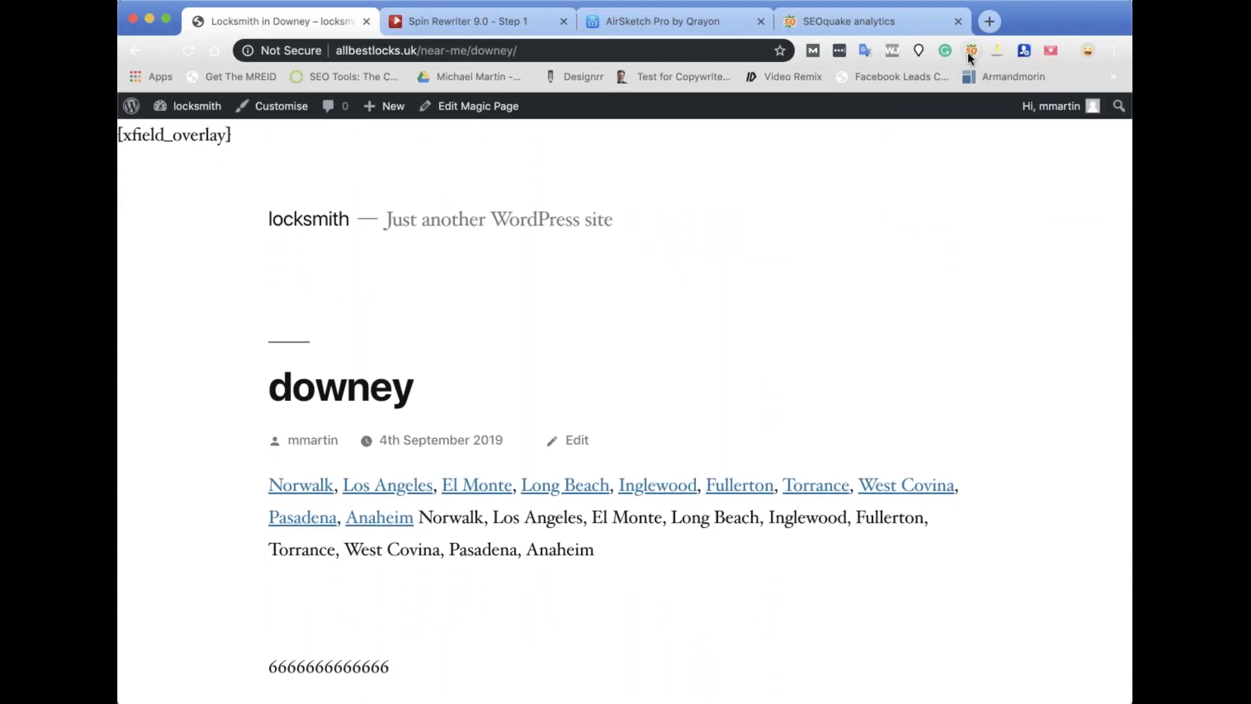
Run a SEOquake audit on the Downey page and validate its Schema.org markup with Google's testing tool.
click(969, 52)
scroll(582, 460, down, 12)
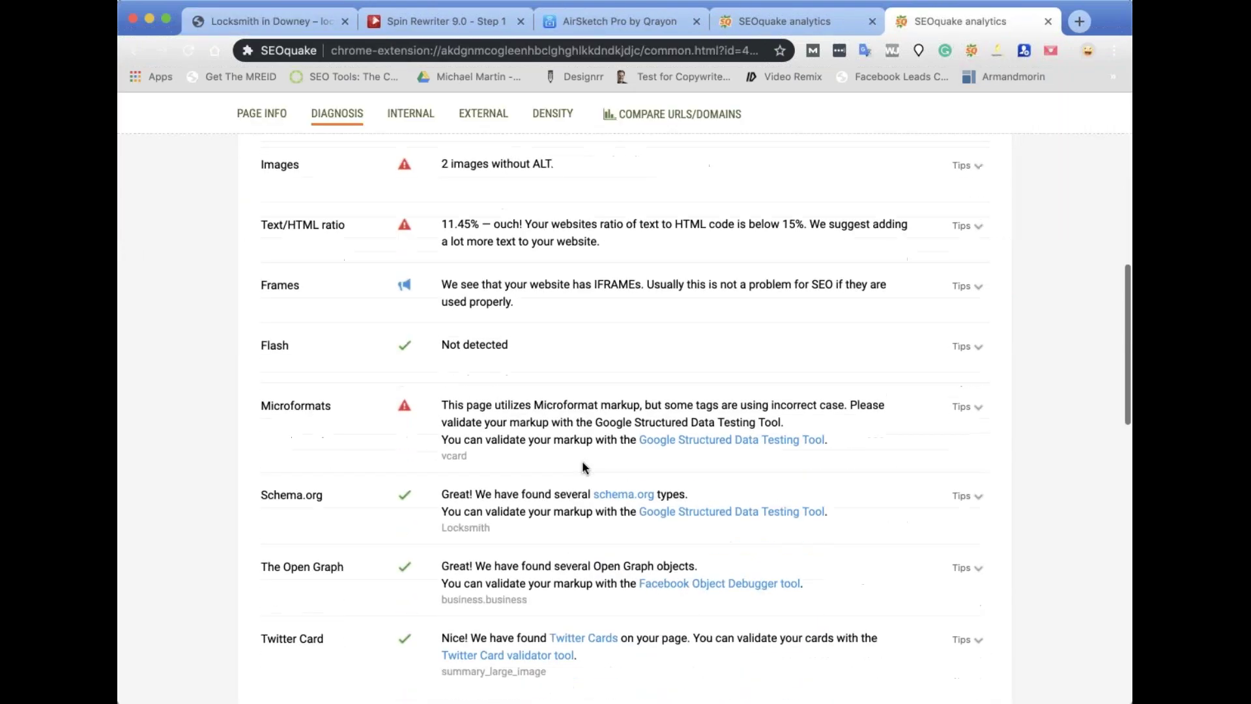
click(713, 261)
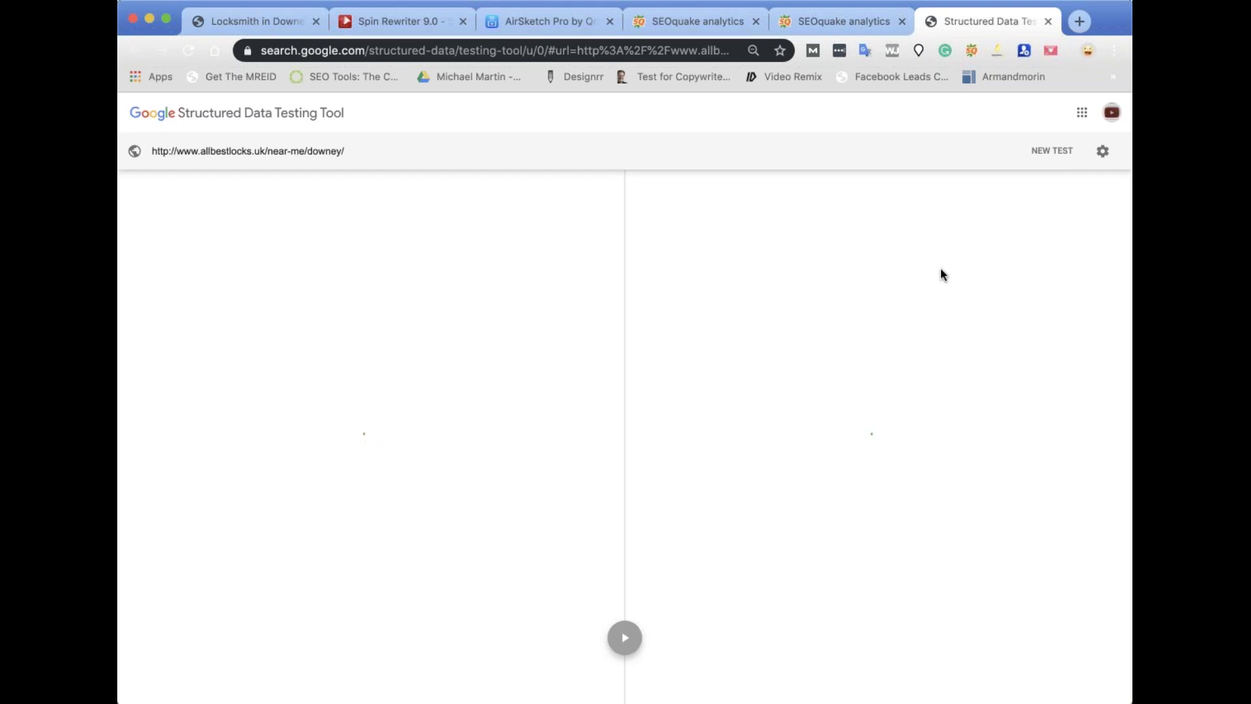
Inspect the Locksmith item's Downey address and coordinates, then close the Structured Data Testing Tool.
click(678, 295)
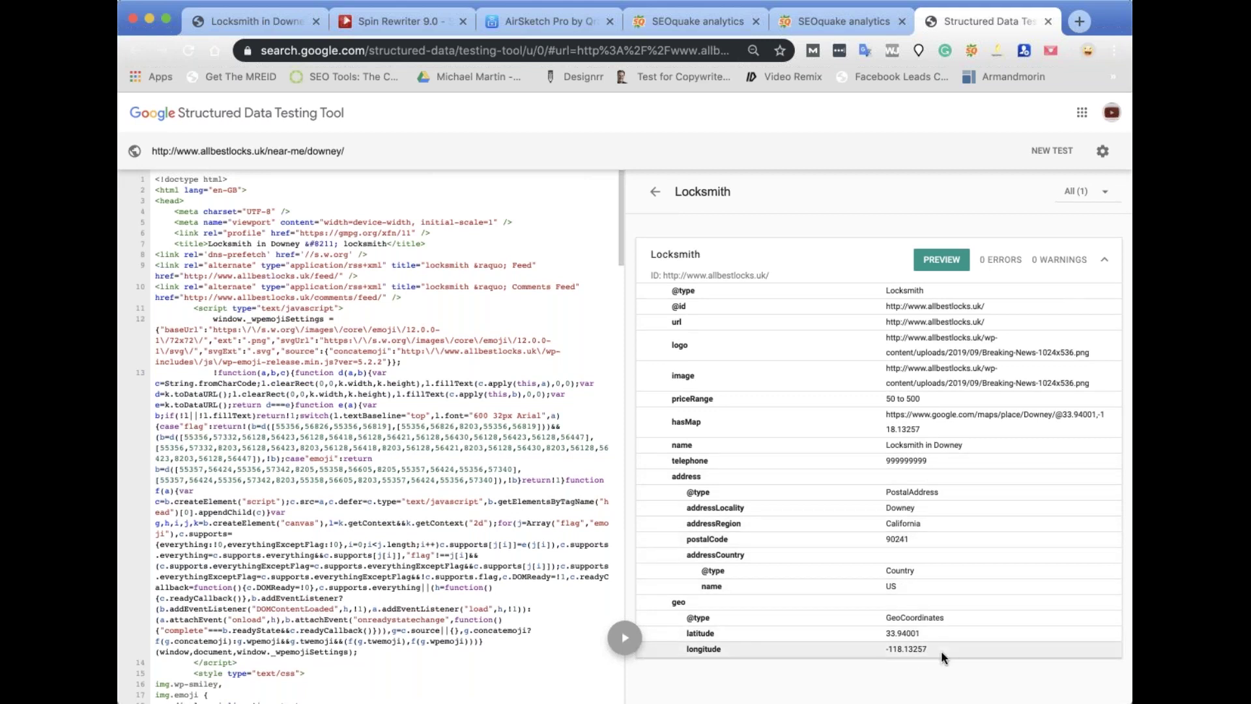
drag(944, 648, 876, 616)
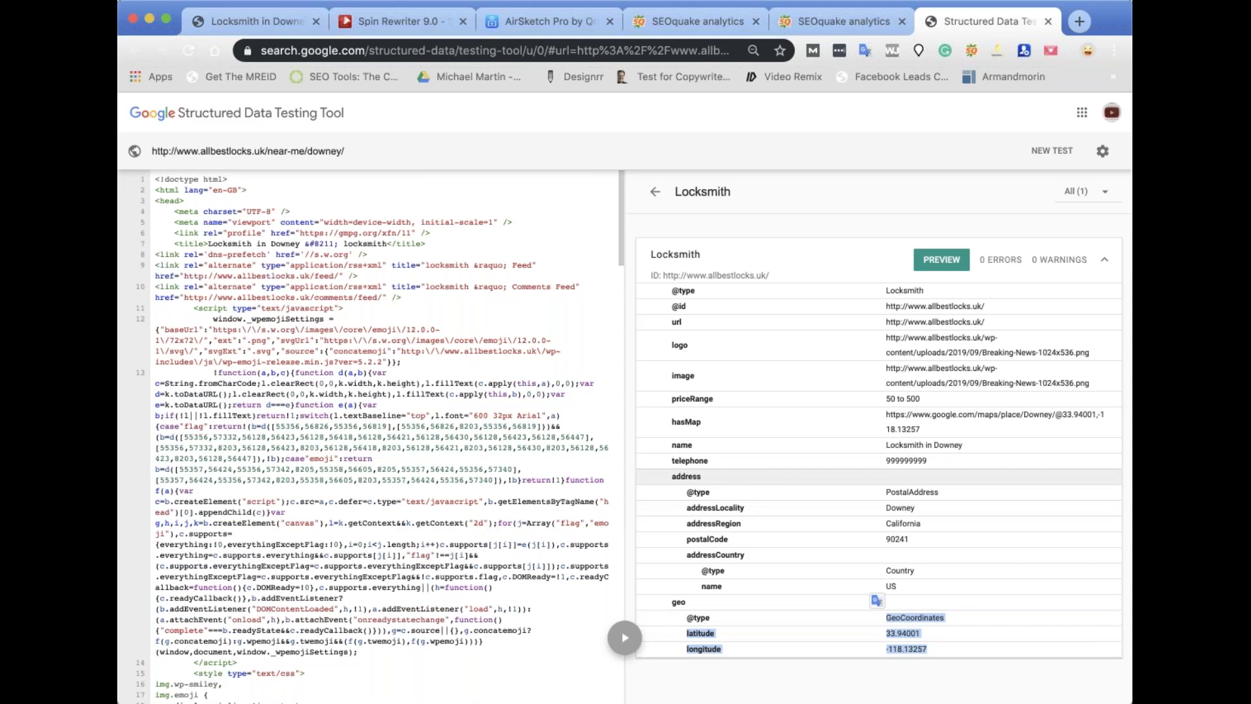
click(1047, 22)
click(1045, 22)
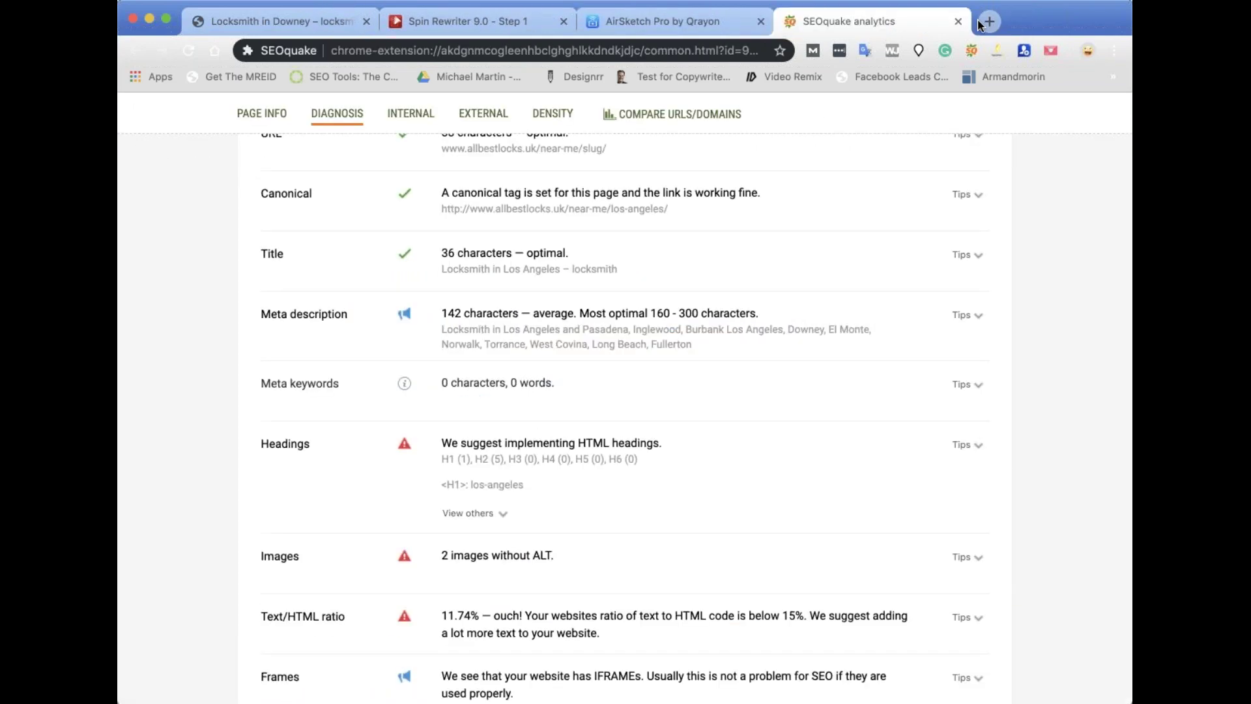
Close the SEOquake analysis and reopen the Magic Page template for editing from the Locksmith in Downey page.
click(960, 22)
click(259, 19)
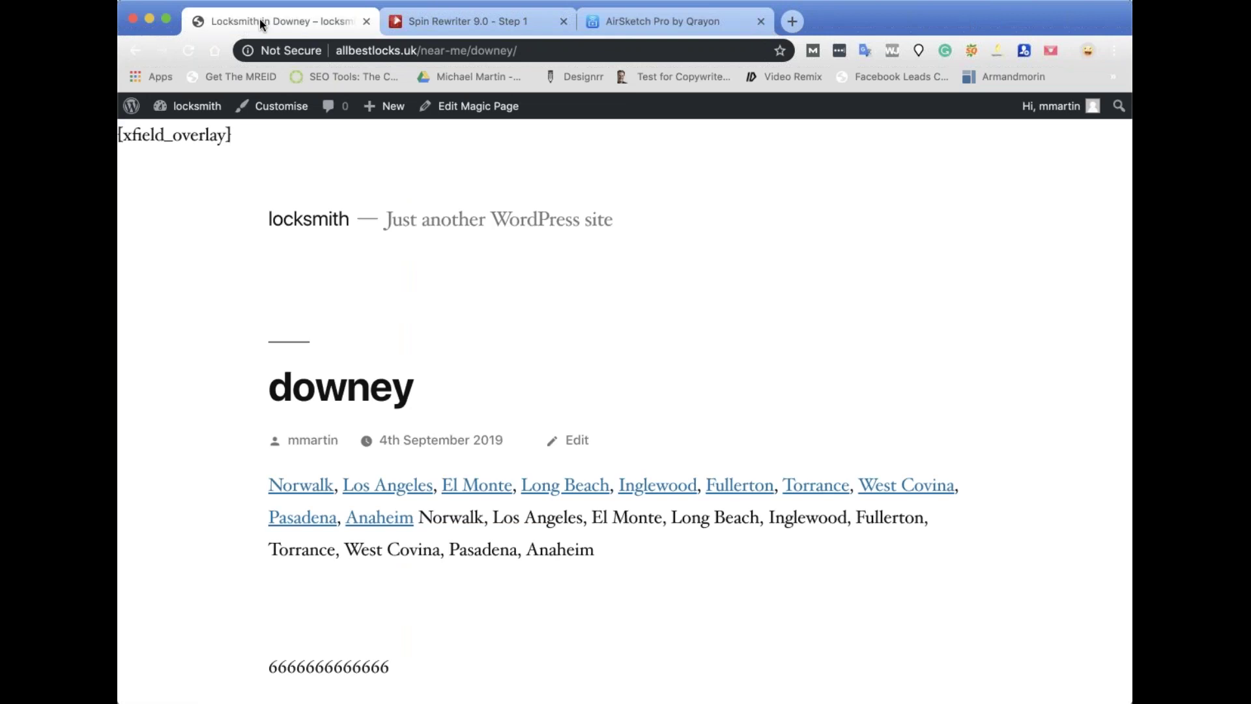
click(486, 106)
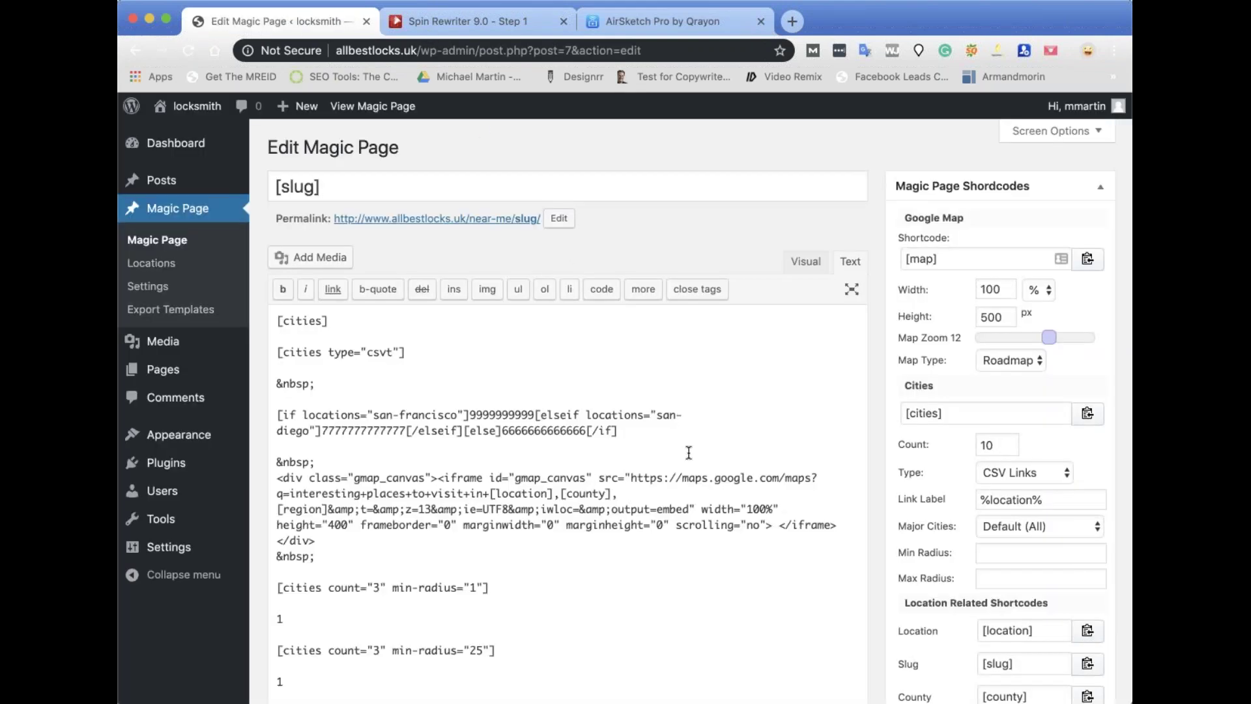
scroll(688, 450, down, 15)
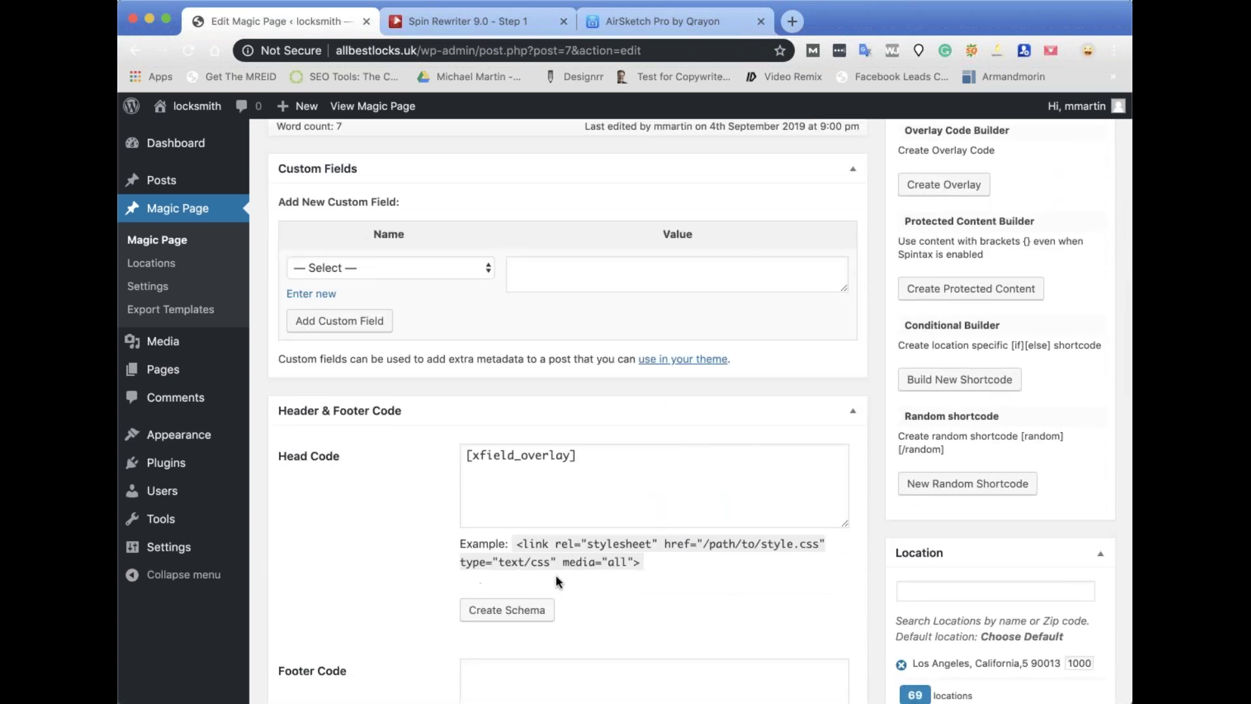
scroll(512, 511, down, 5)
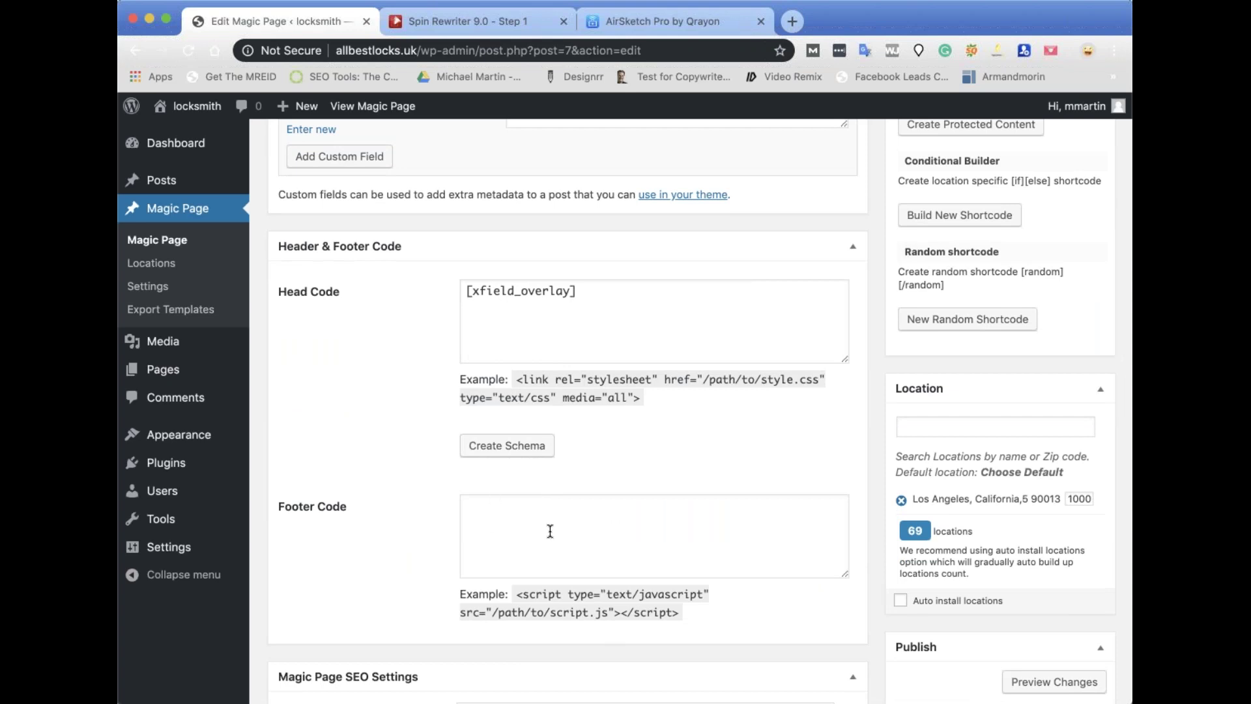
scroll(515, 475, up, 3)
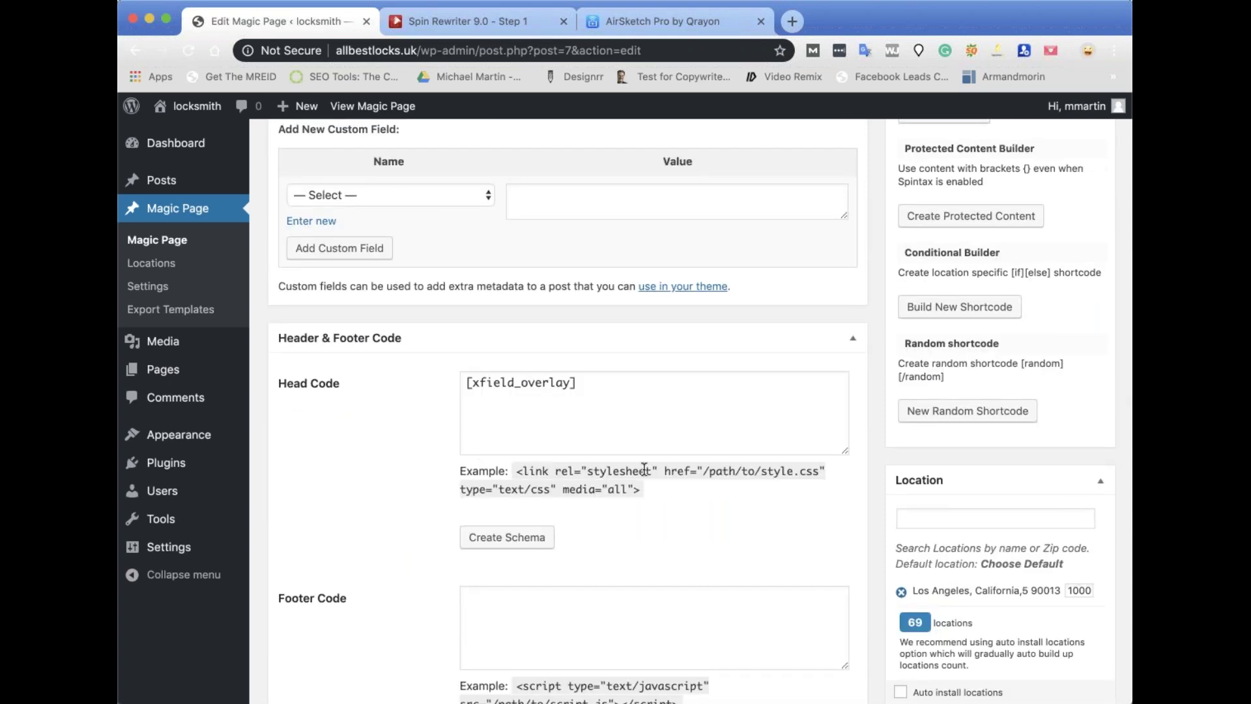
Add braces { } to the head code and select them.
click(550, 428)
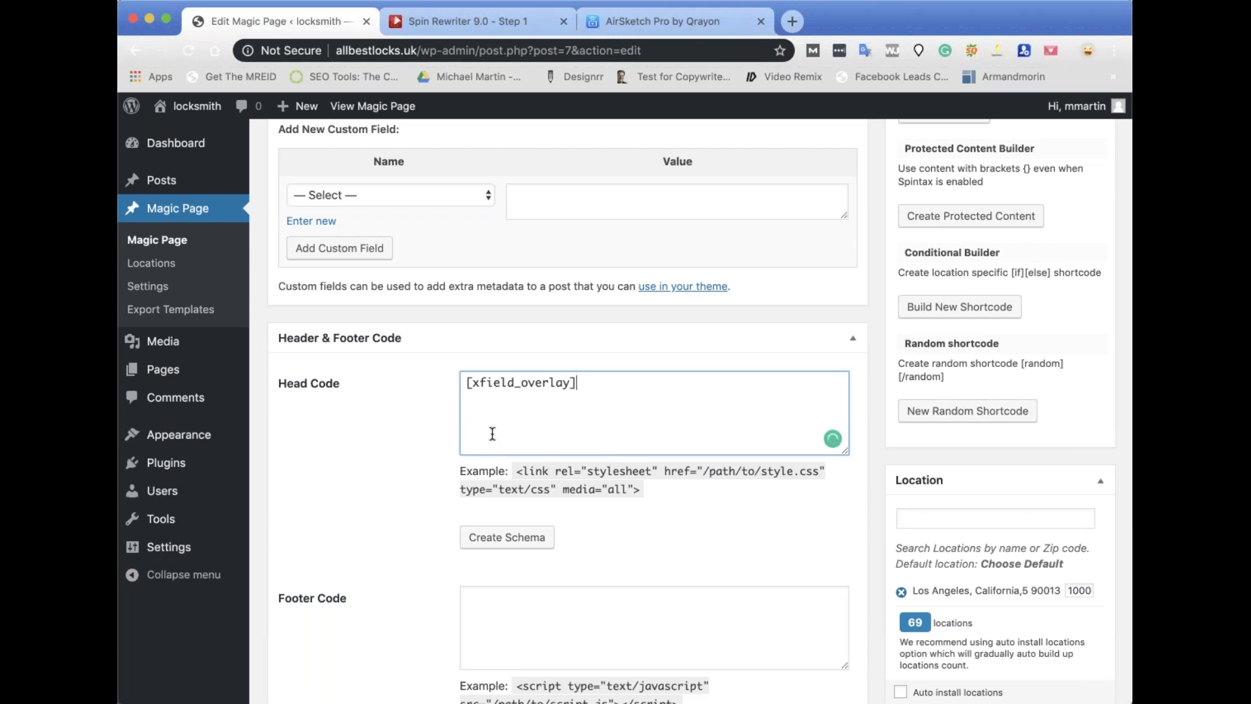
text({ })
drag(509, 412, 455, 402)
scroll(617, 404, down, 10)
scroll(618, 384, down, 15)
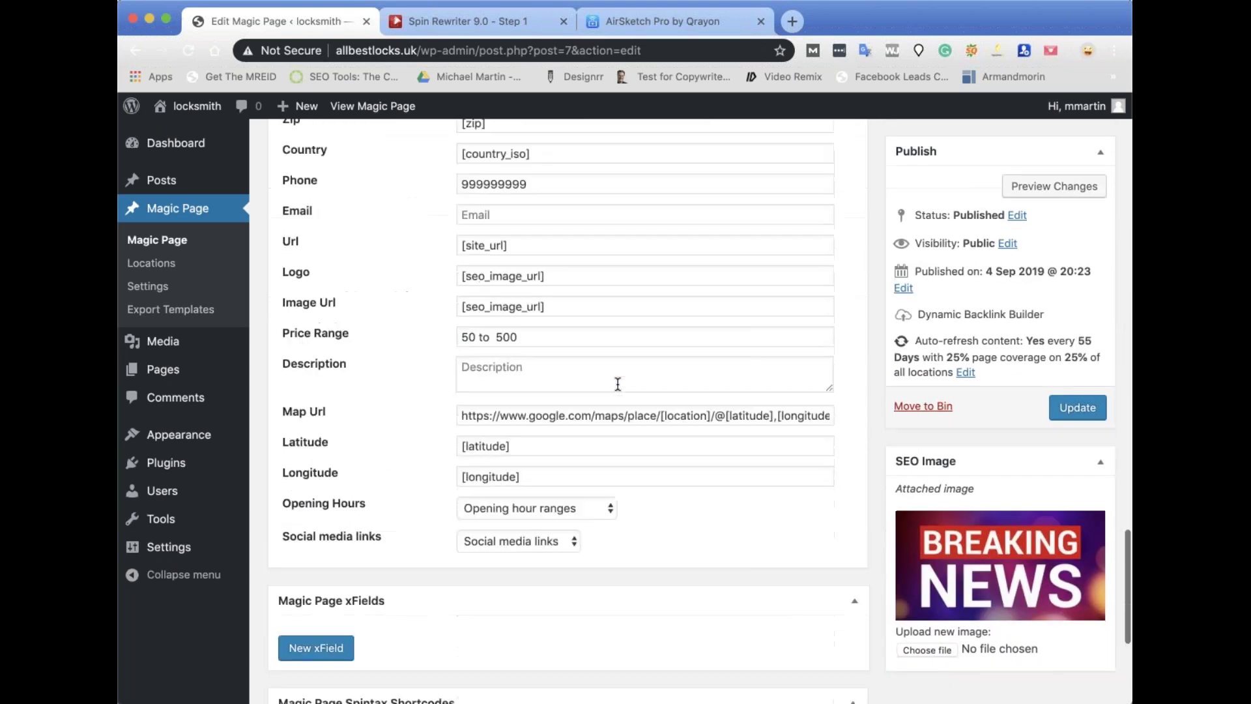
scroll(614, 380, up, 10)
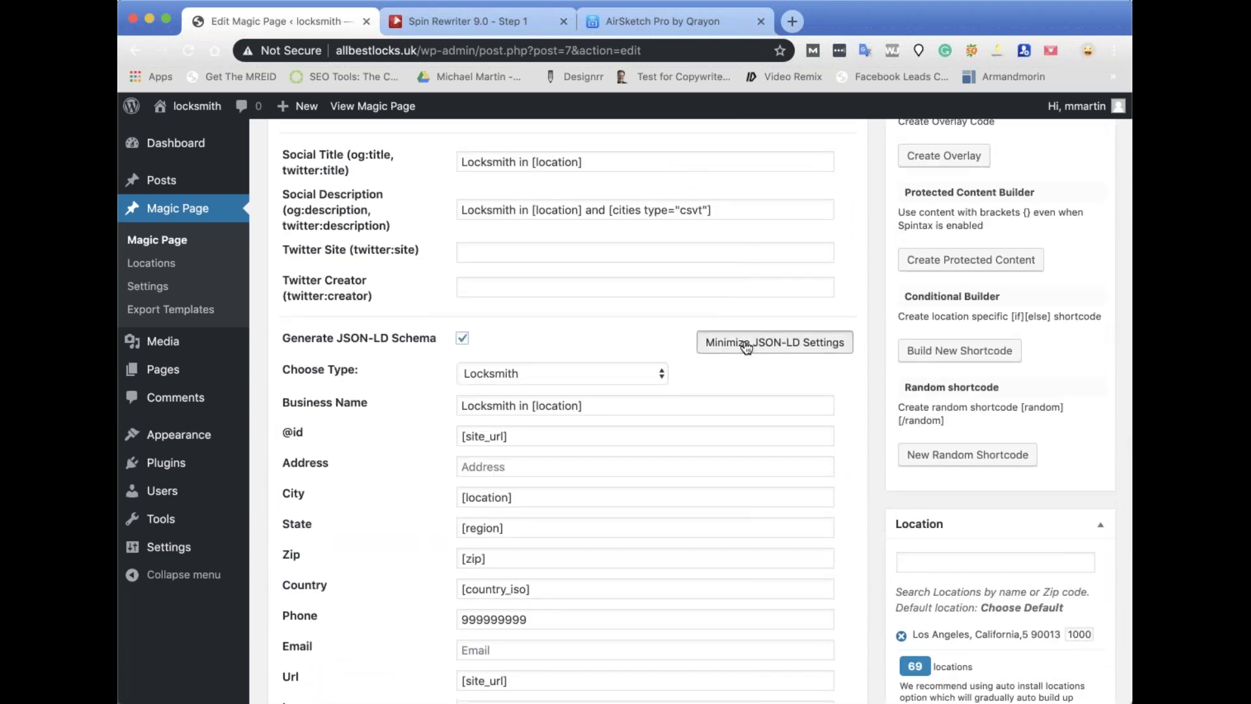
Collapse the JSON-LD settings, save a new xField labelled 'FB Track', and copy its shortcode.
click(814, 341)
scroll(587, 482, down, 2)
click(326, 357)
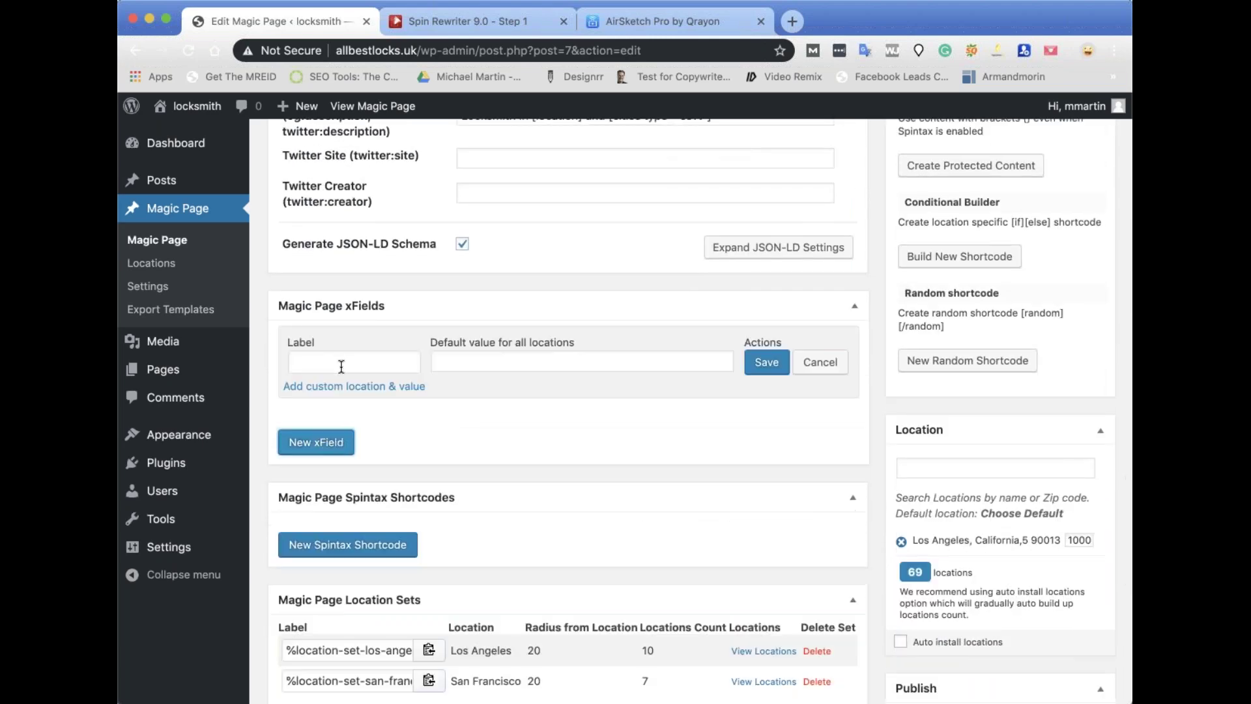
click(317, 359)
text(FB Tracking code)
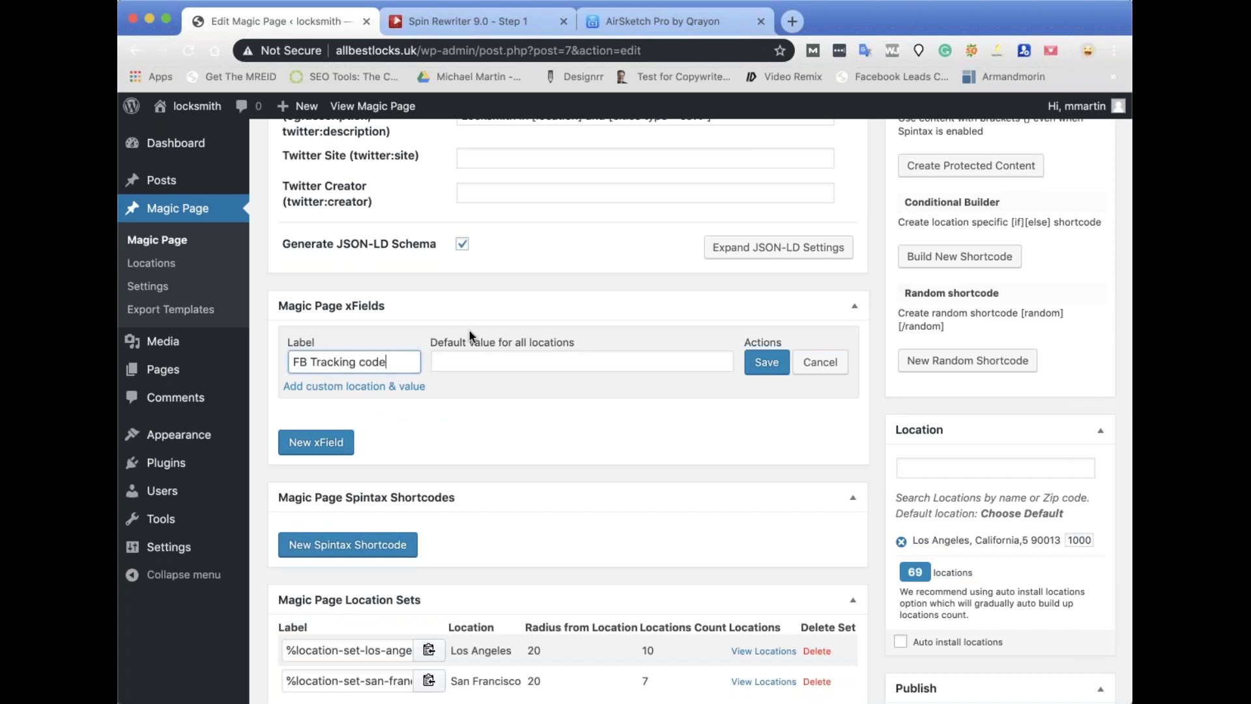
click(453, 369)
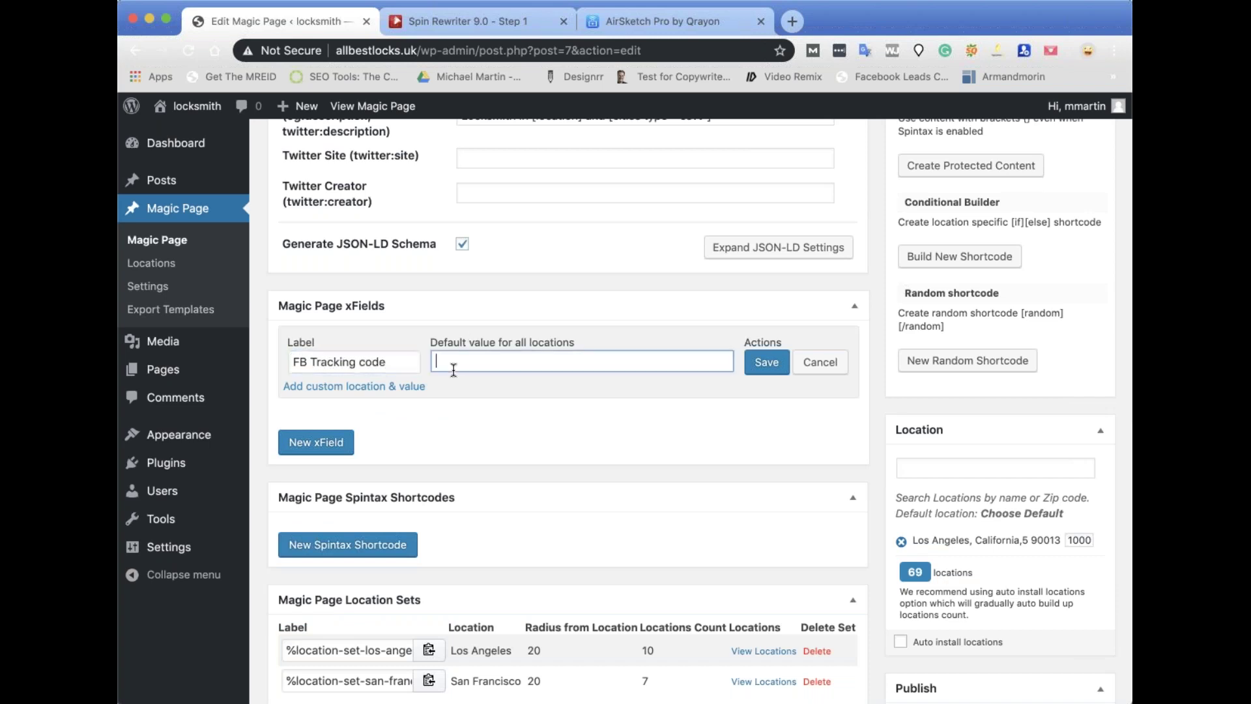
click(763, 363)
click(404, 361)
Delete the [xfield_overlay] shortcode from the Head Code and update the Magic Page.
scroll(517, 347, up, 1)
scroll(538, 360, down, 10)
scroll(560, 359, up, 2)
click(579, 357)
triple_click(579, 357)
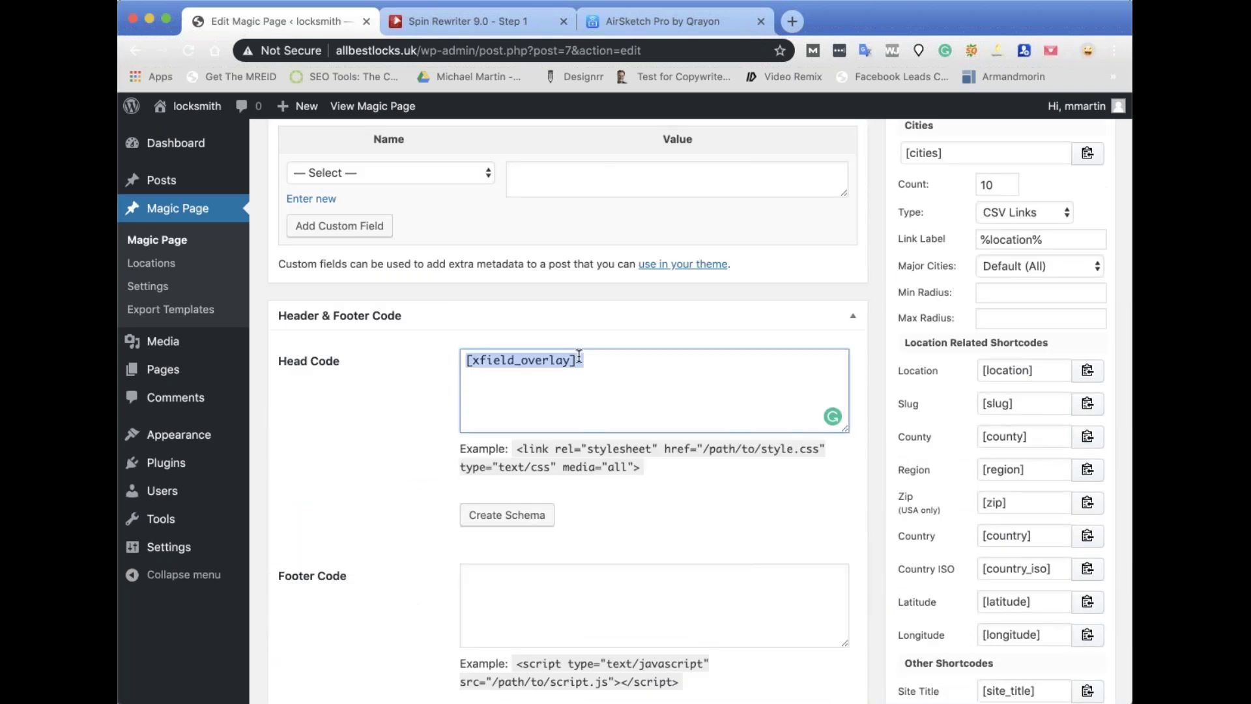
key(BackSpace)
scroll(480, 525, down, 7)
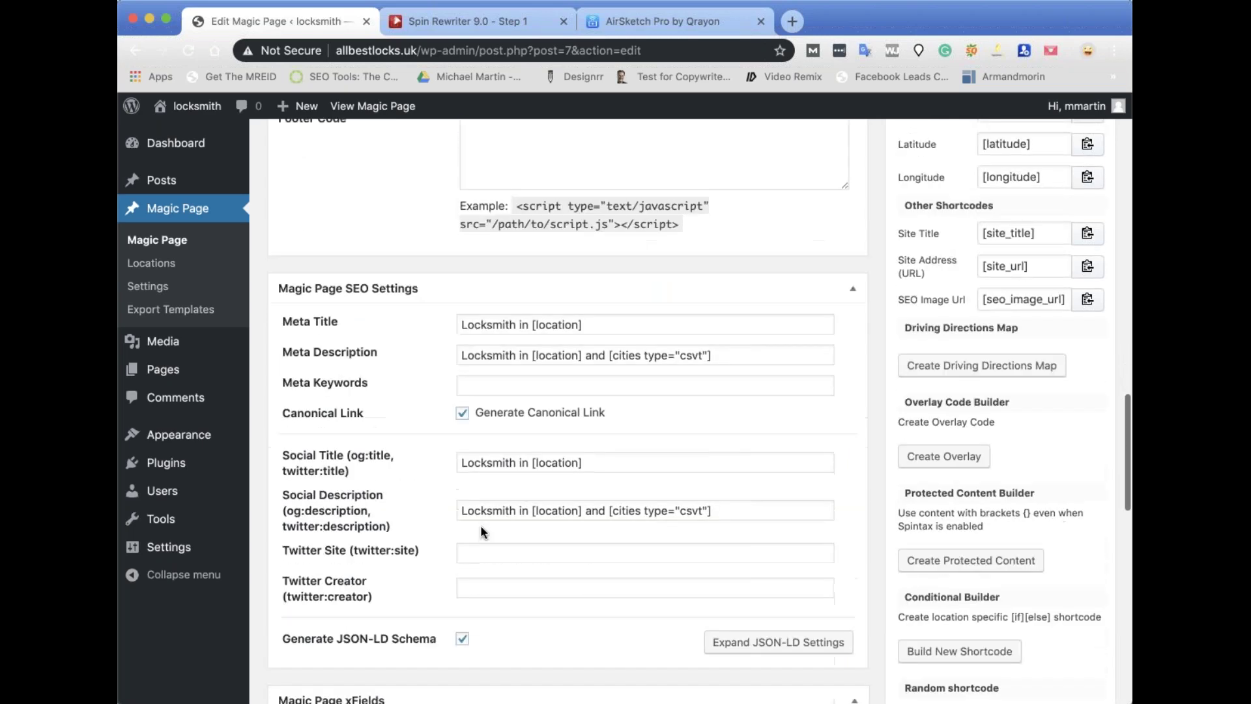
scroll(480, 526, down, 10)
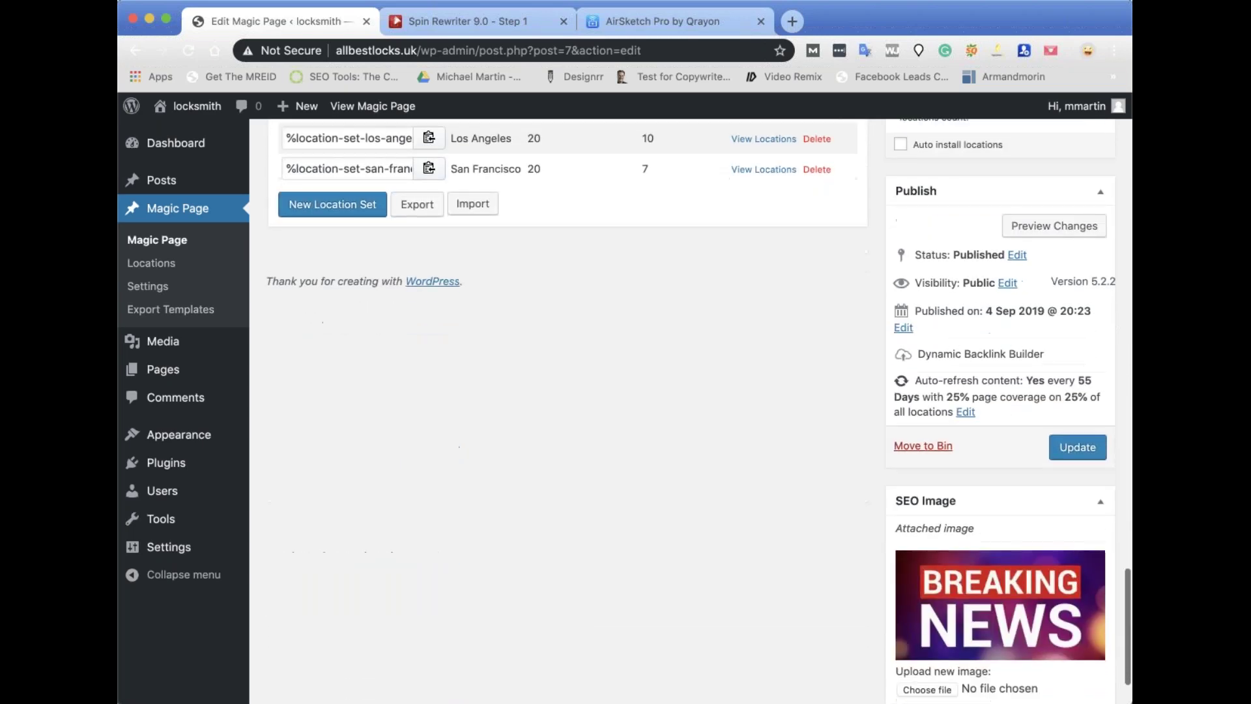
scroll(1042, 448, down, 1)
click(1077, 424)
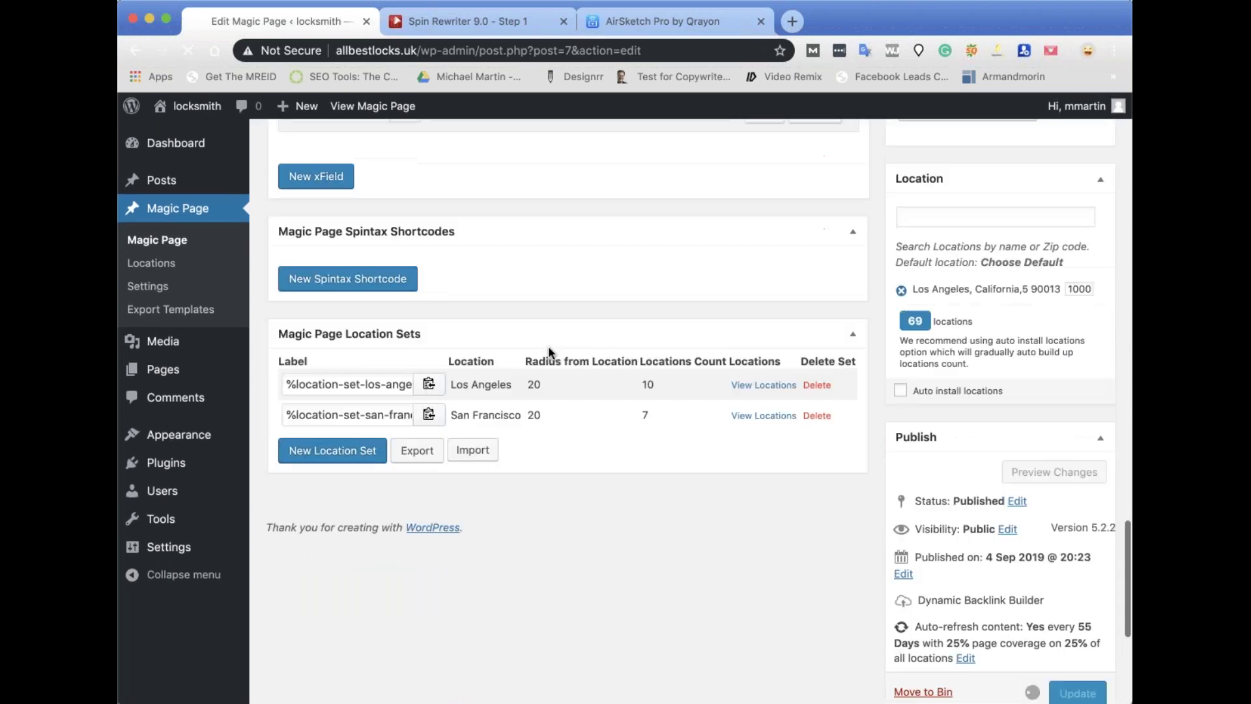
Delete the FB Tracking code xField and start another blank xField.
scroll(535, 379, down, 15)
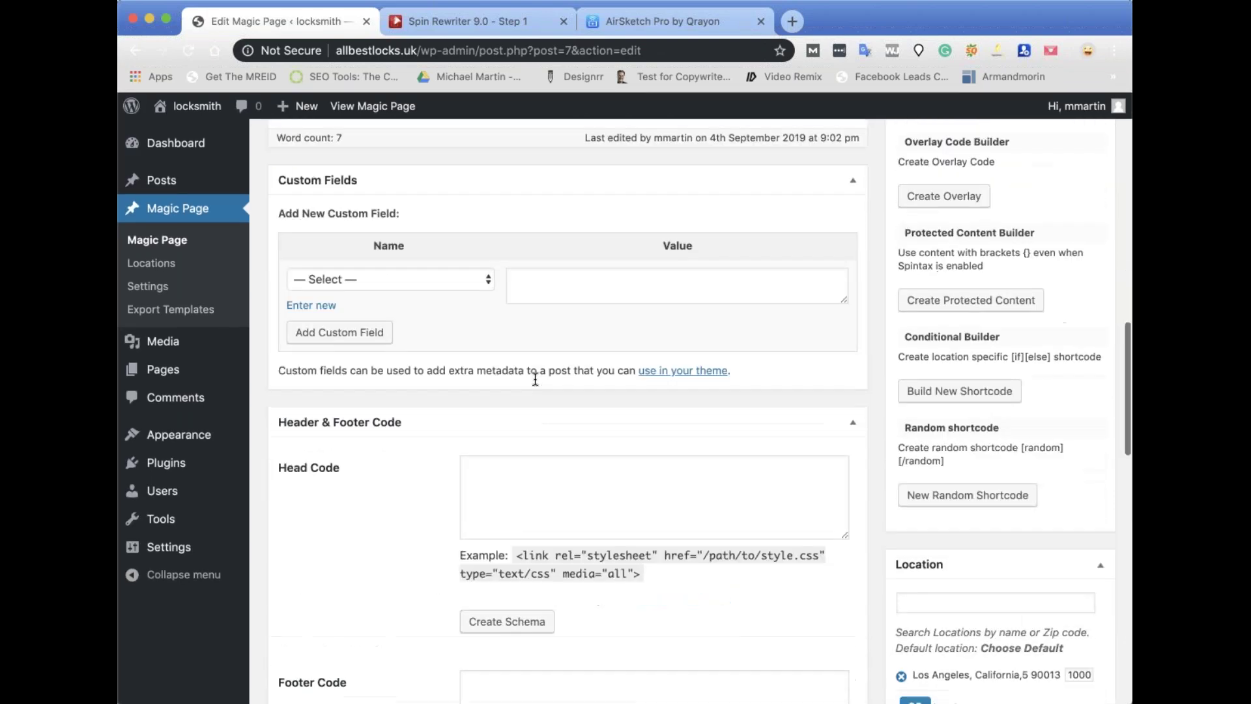
scroll(535, 379, down, 4)
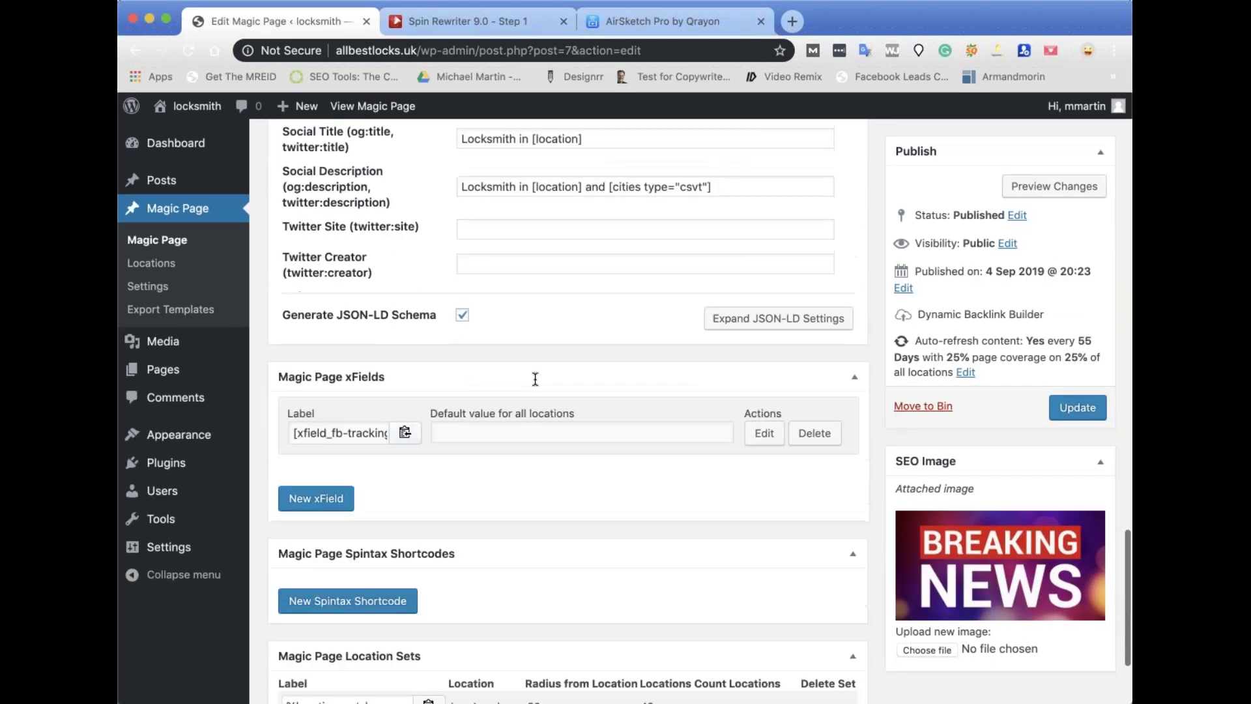
click(804, 369)
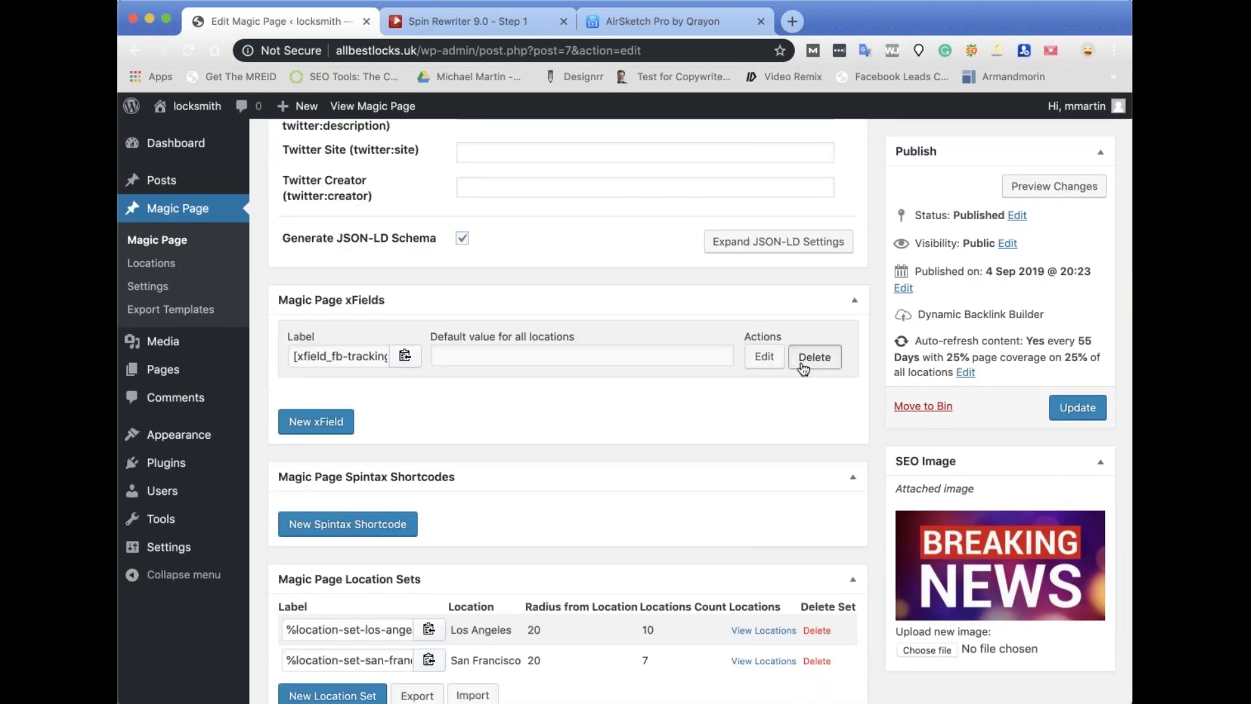
click(320, 347)
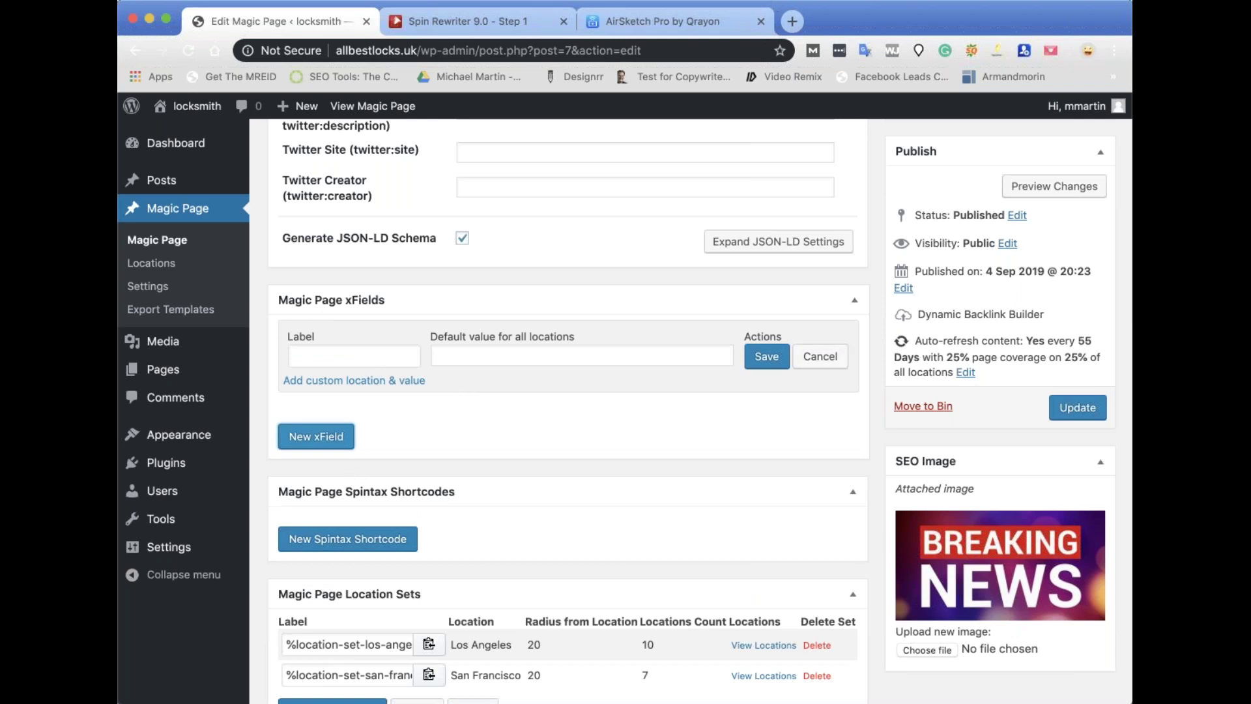
click(366, 355)
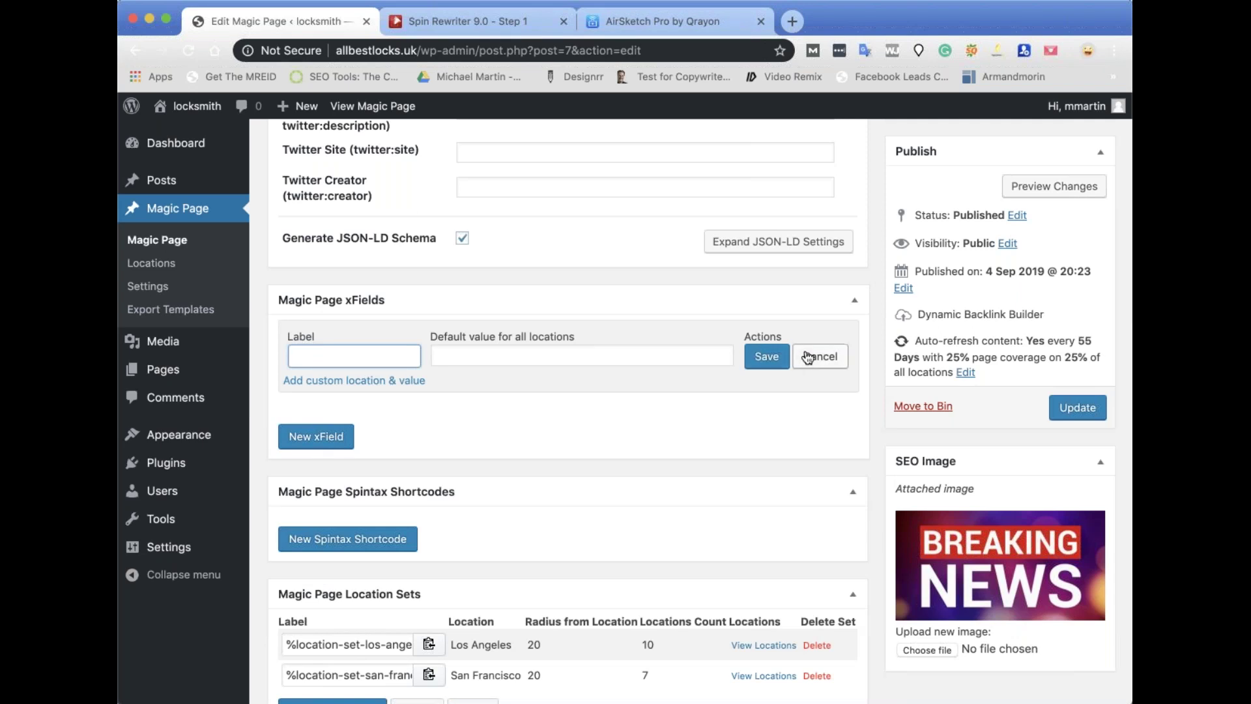
scroll(541, 548, down, 3)
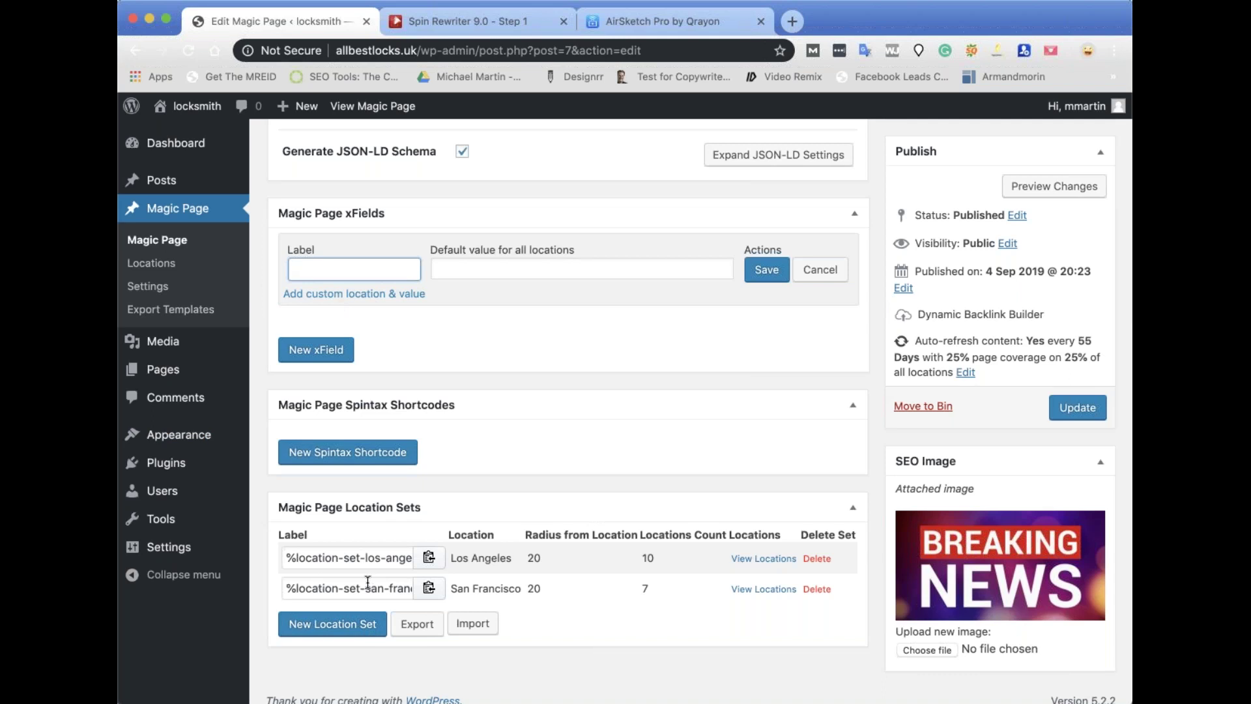
Discard the blank xField row and save a new spintax shortcode labelled 'paragraph 1'.
click(336, 456)
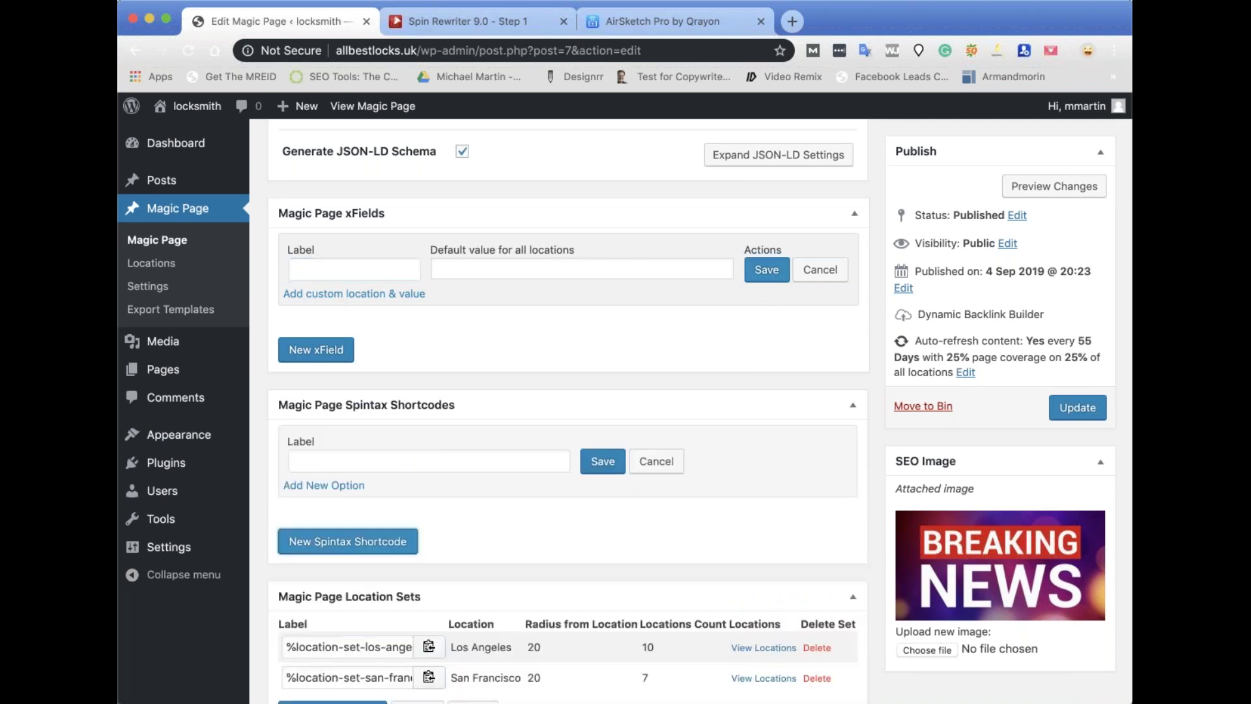
click(819, 269)
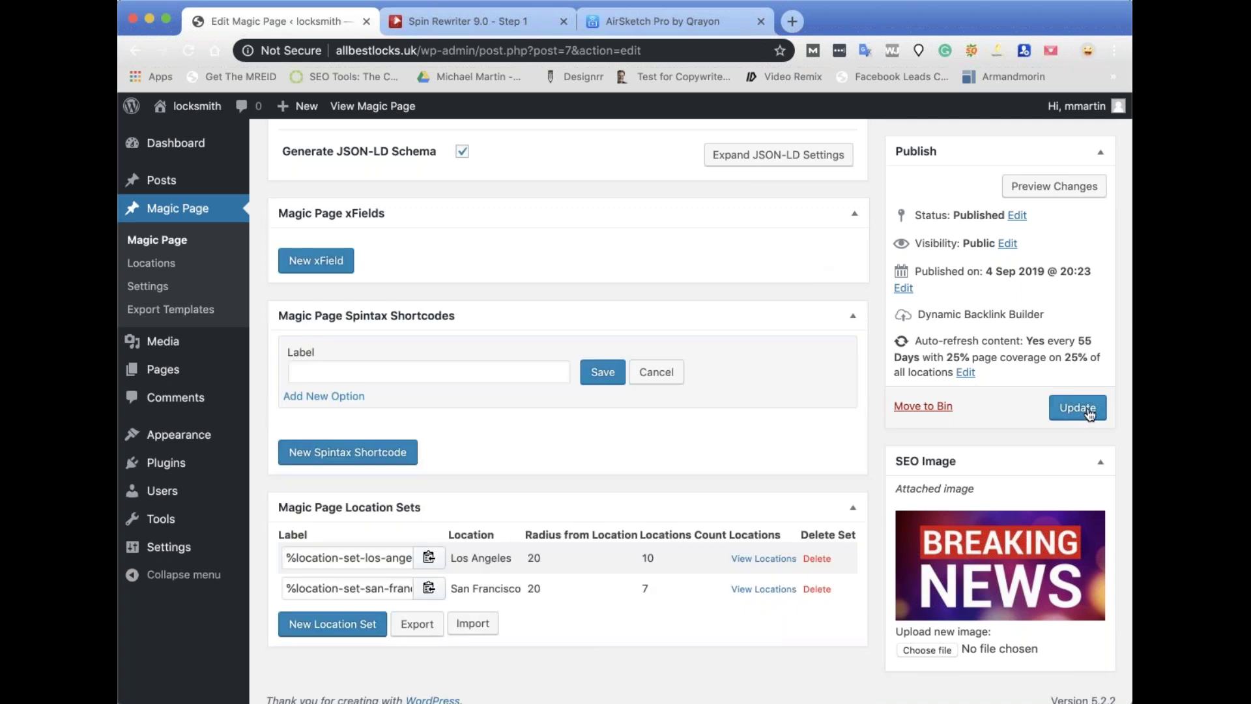
scroll(456, 373, down, 1)
click(333, 365)
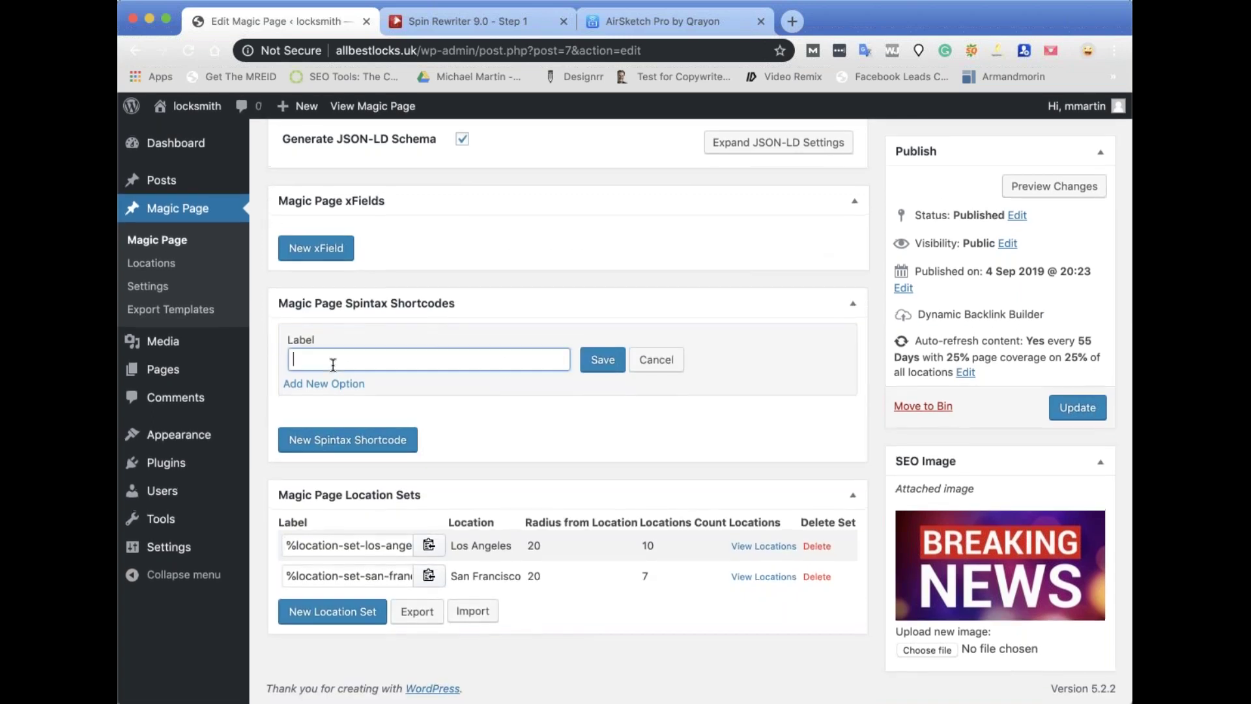
text(paragraph 1)
click(603, 362)
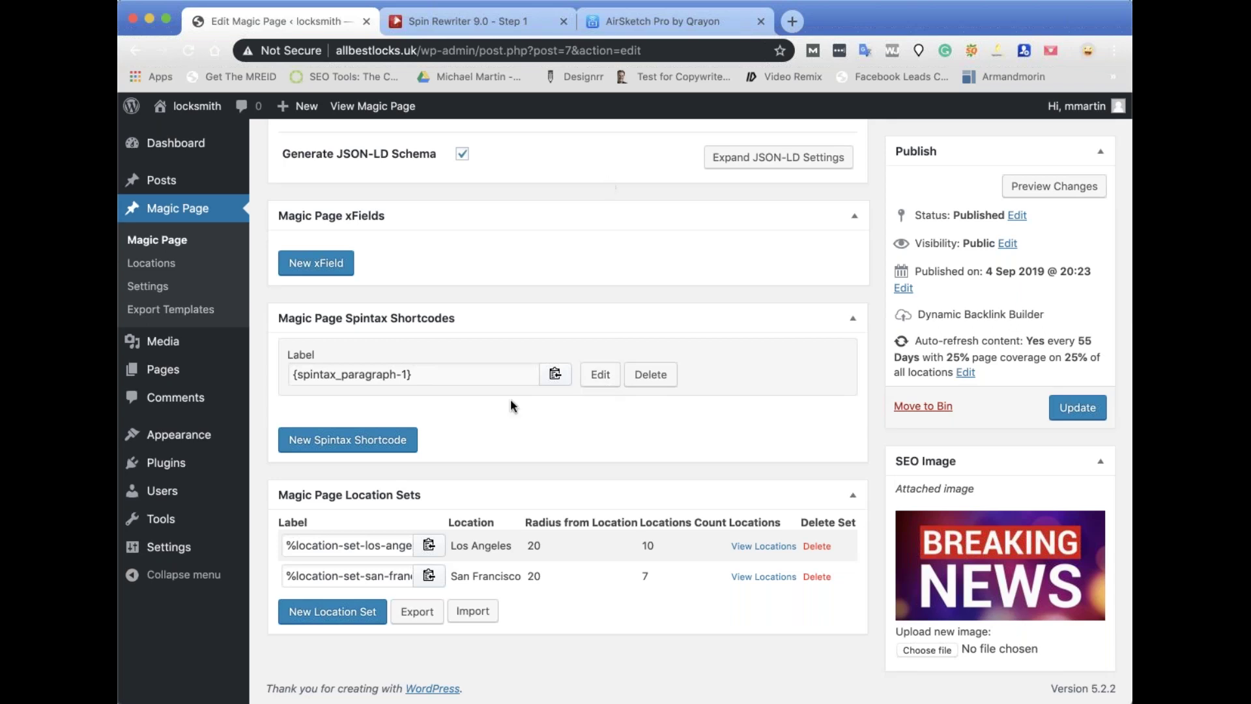
Reopen the paragraph-1 spintax shortcode and add five option fields.
click(601, 378)
click(340, 382)
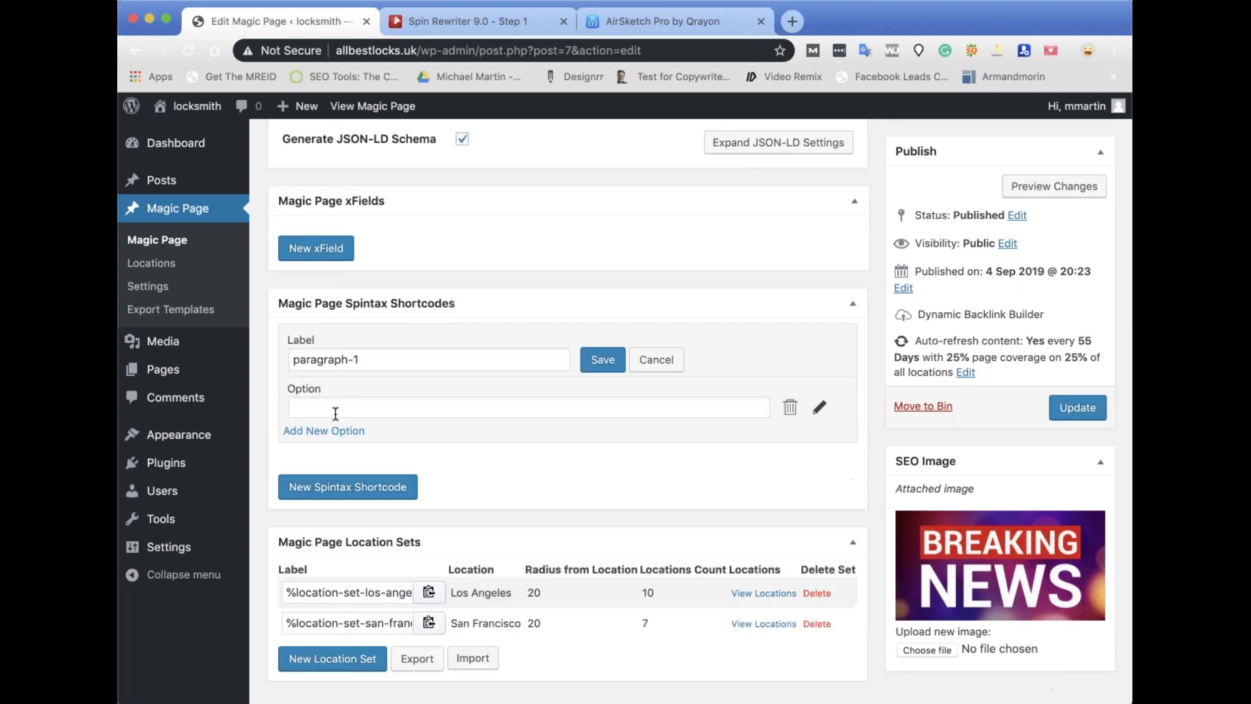
click(321, 431)
click(307, 480)
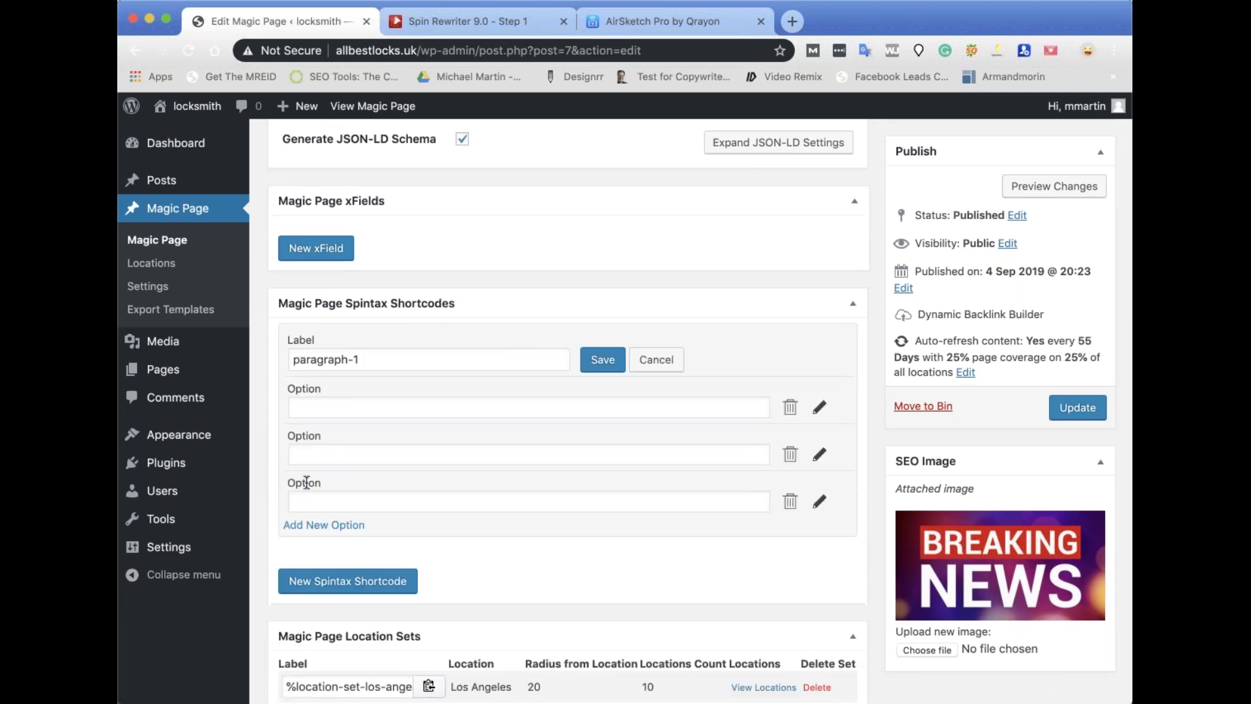
click(339, 527)
click(333, 577)
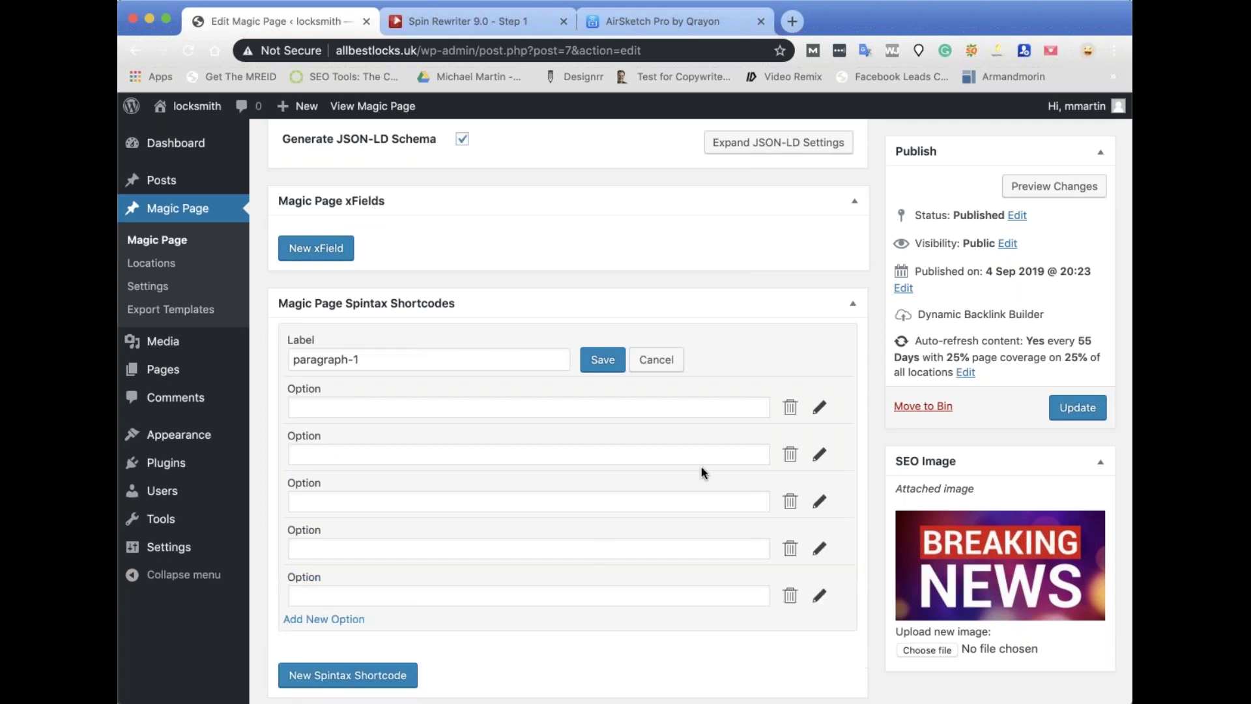
Fill the options with 1234, 5678, 9876, 6784 and 4536 and save the shortcode.
click(310, 403)
click(338, 463)
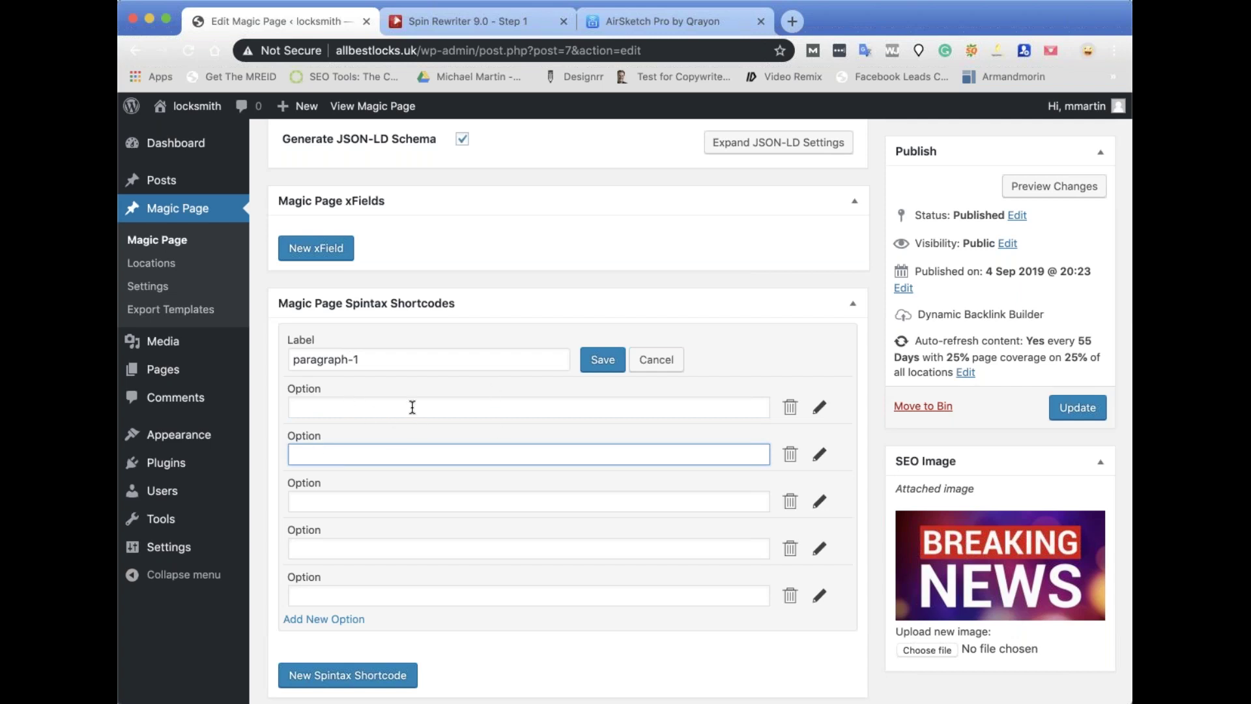
click(372, 412)
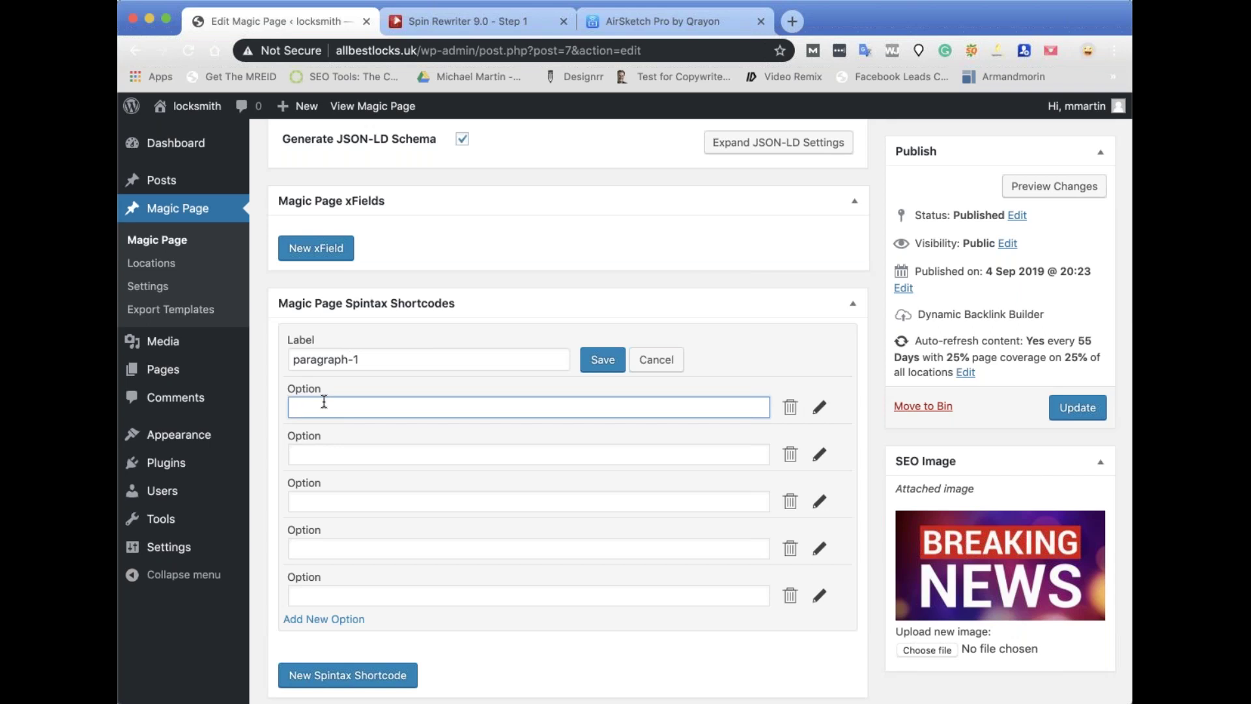
click(307, 455)
text(5678)
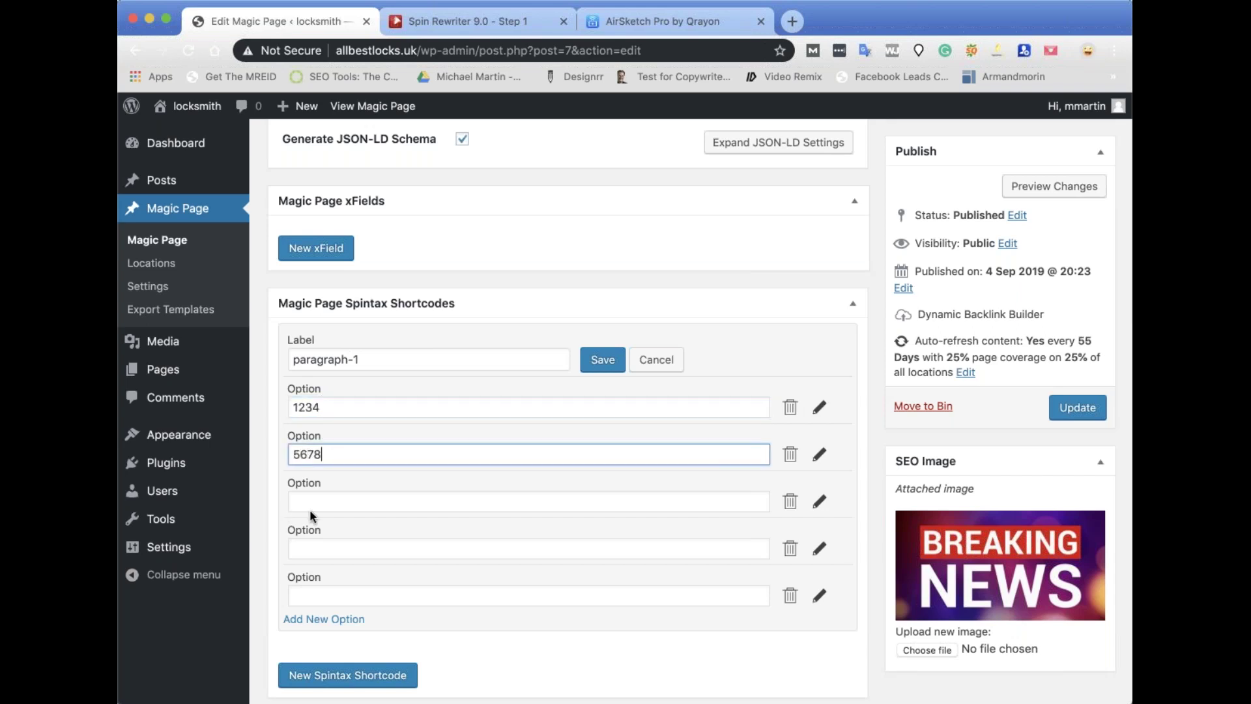
click(313, 503)
text(9876)
click(313, 543)
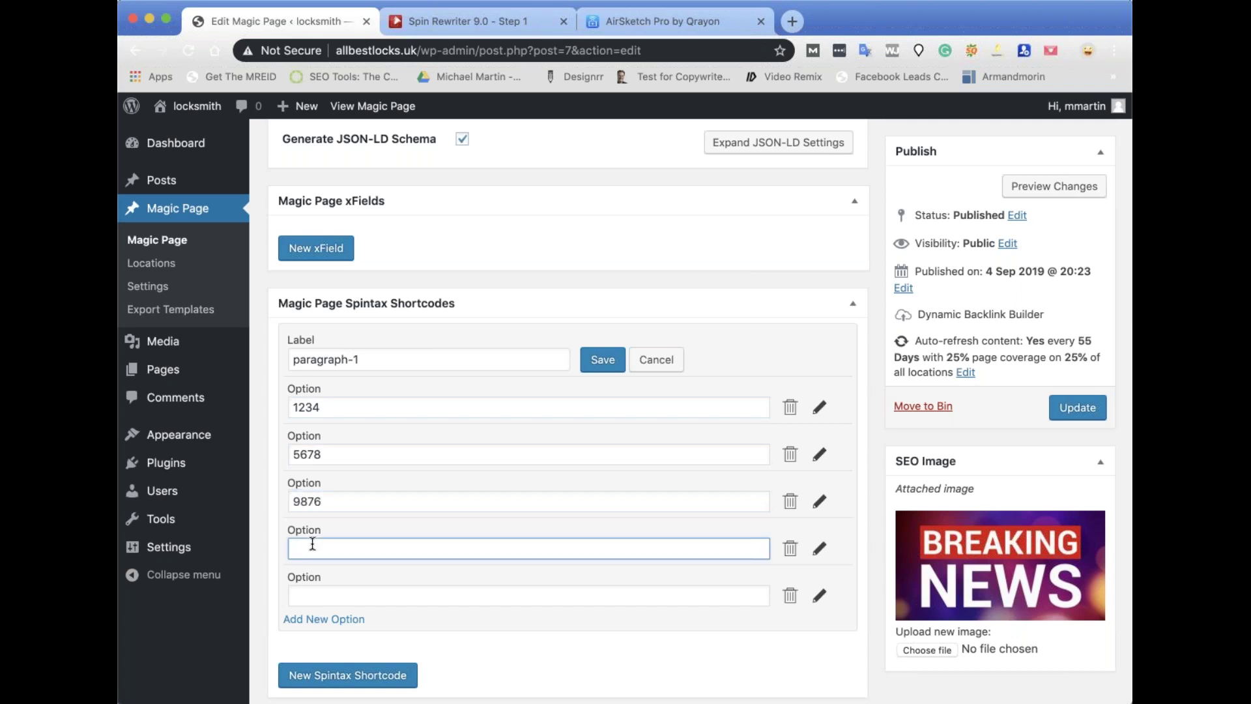
click(314, 593)
text(4538)
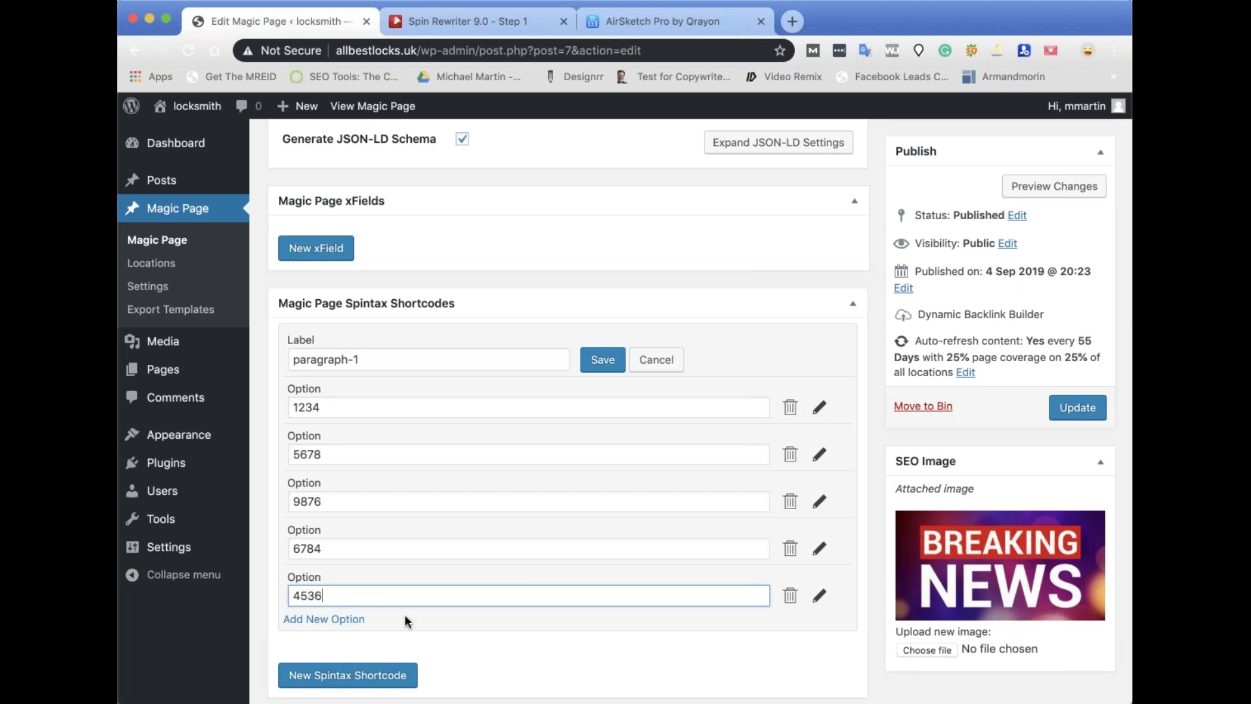
click(603, 360)
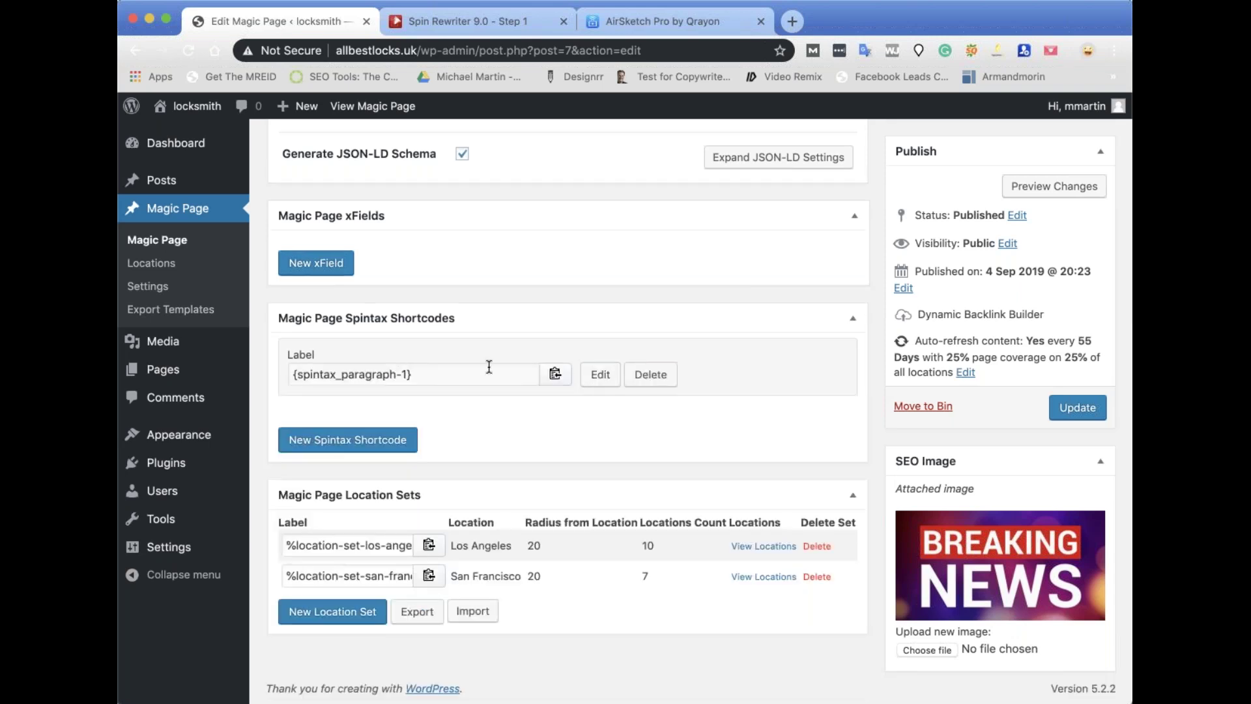
Copy the {spintax_paragraph-1} shortcode tag.
click(556, 372)
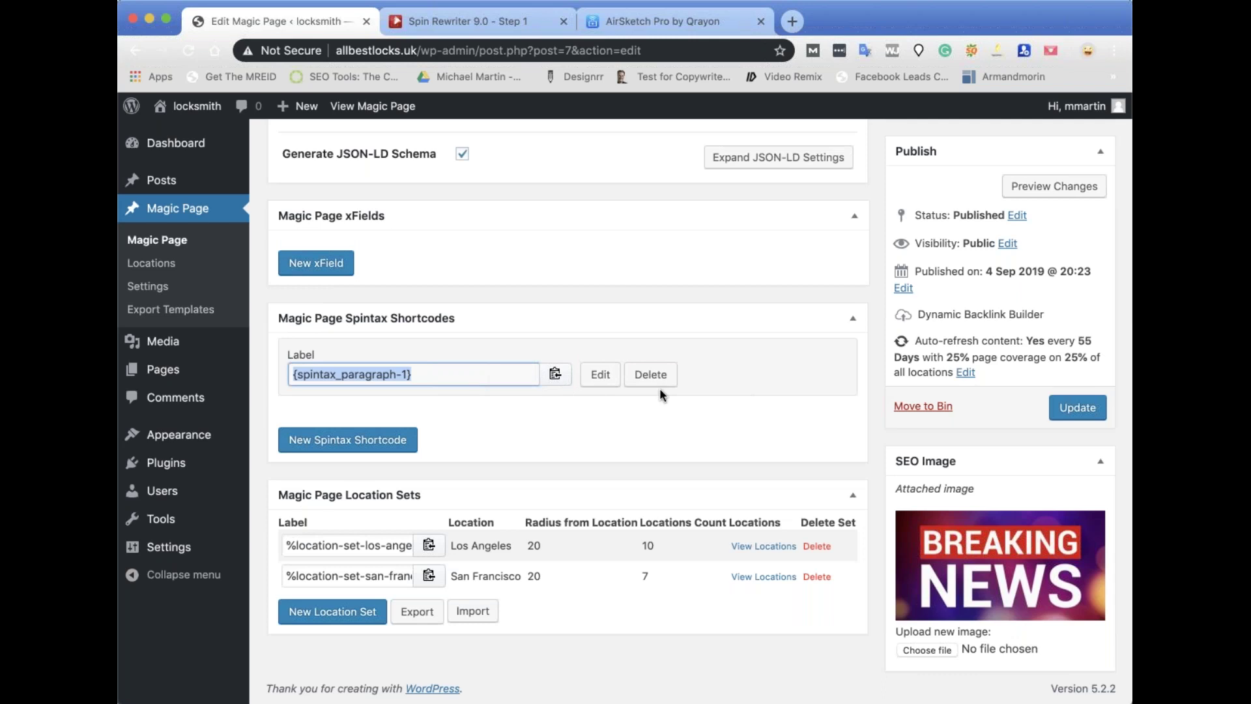
click(596, 376)
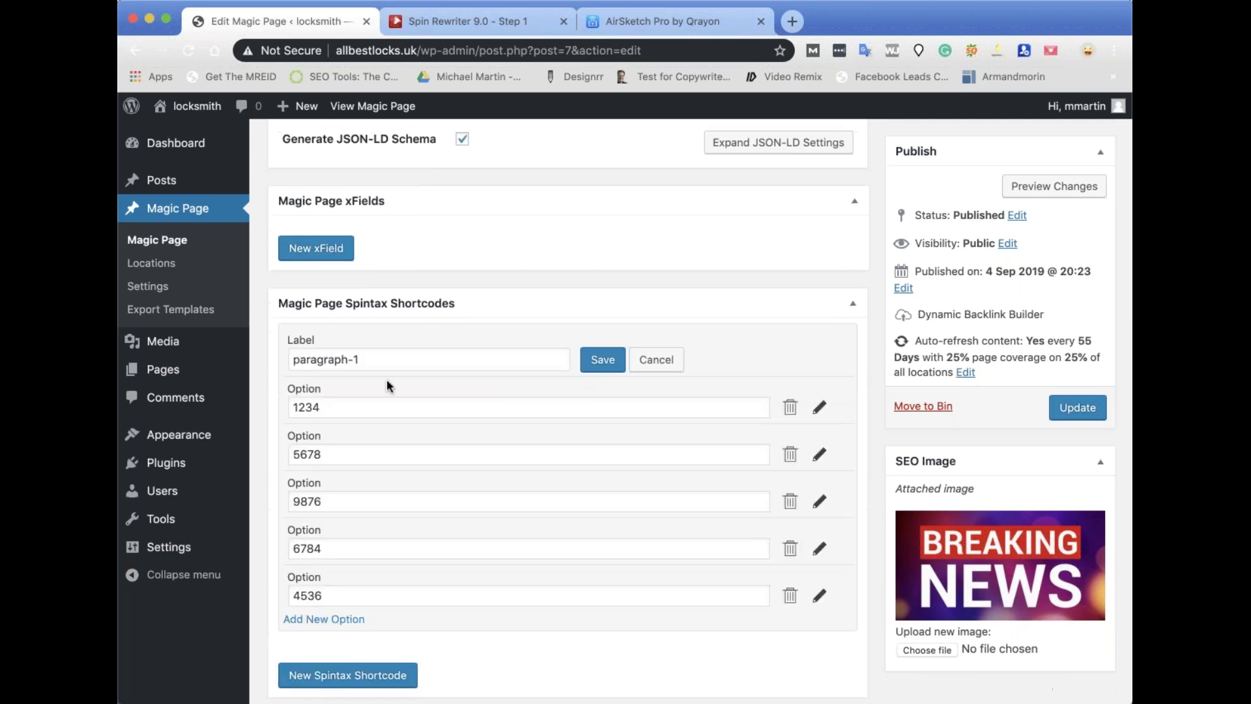
click(466, 20)
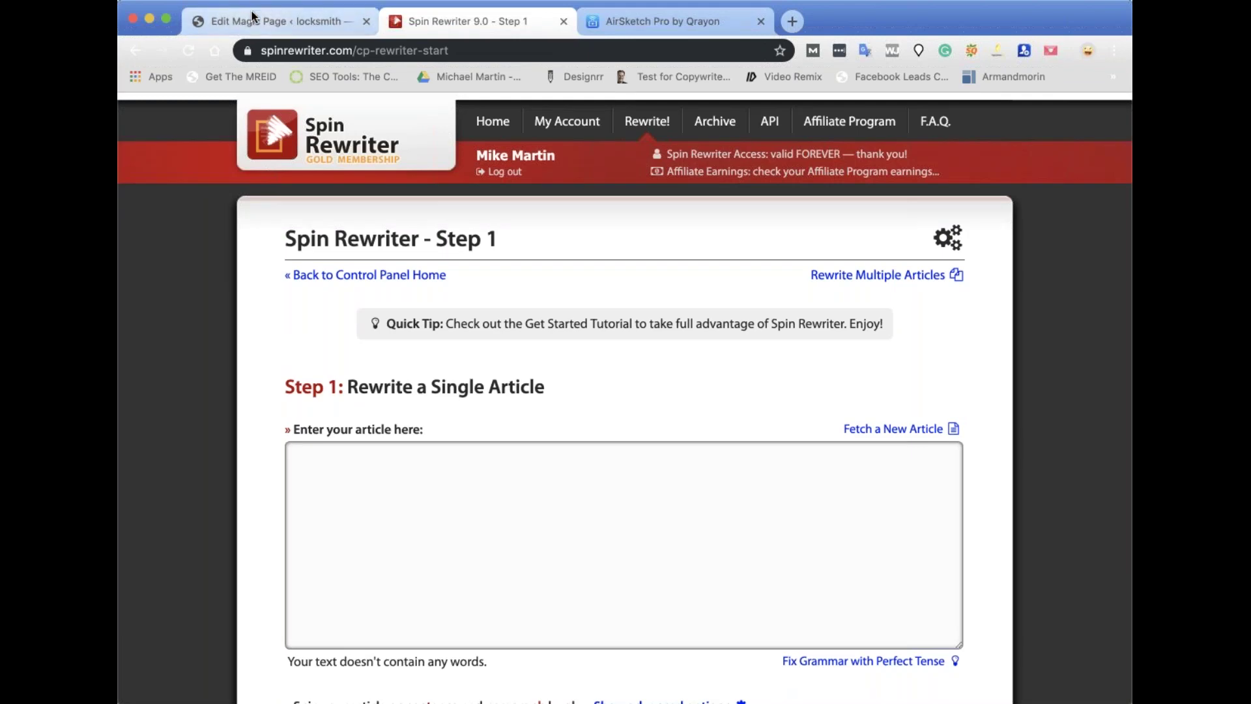
click(255, 20)
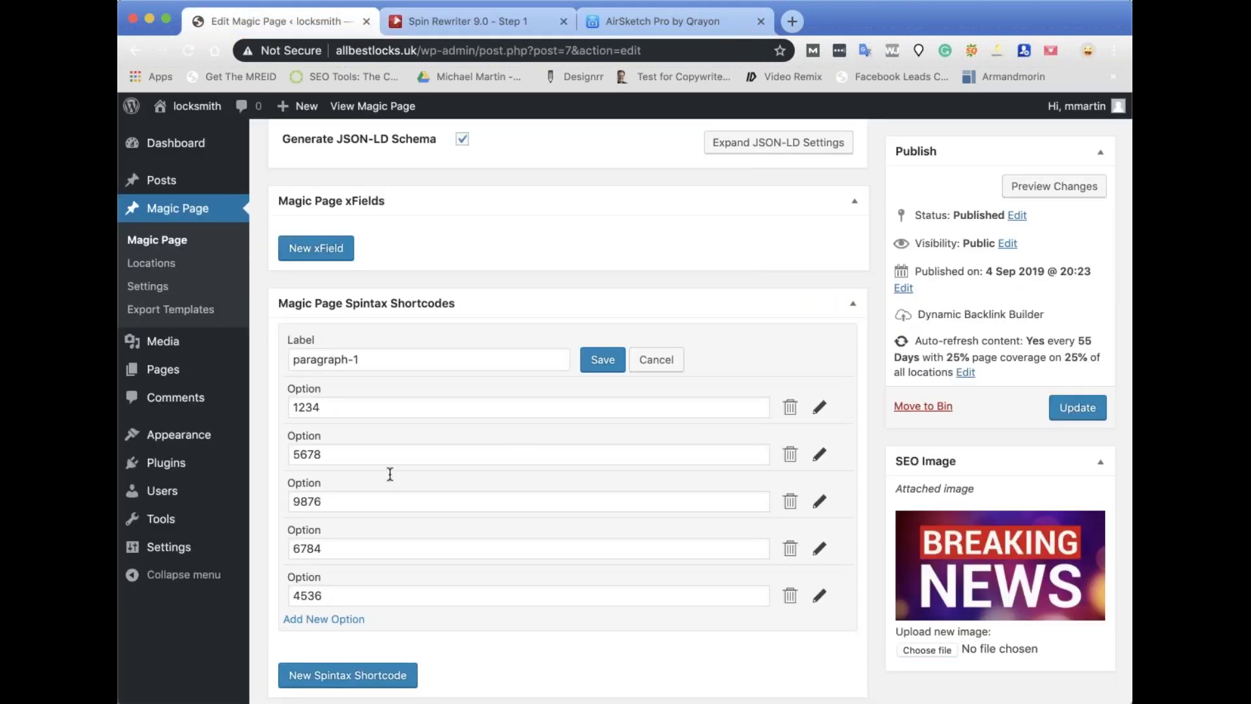
Paste {spintax_paragraph-1} on a new first line of the content, above [cities].
scroll(487, 577, down, 3)
scroll(487, 577, up, 3)
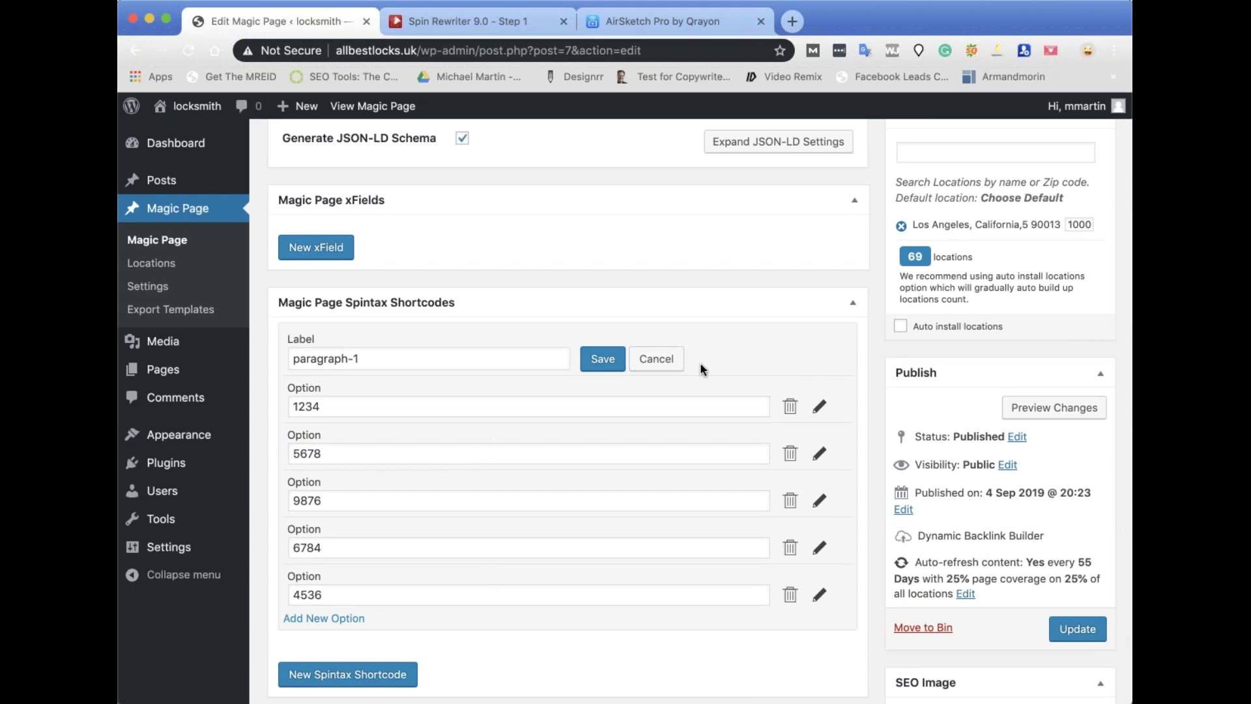
scroll(700, 362, up, 15)
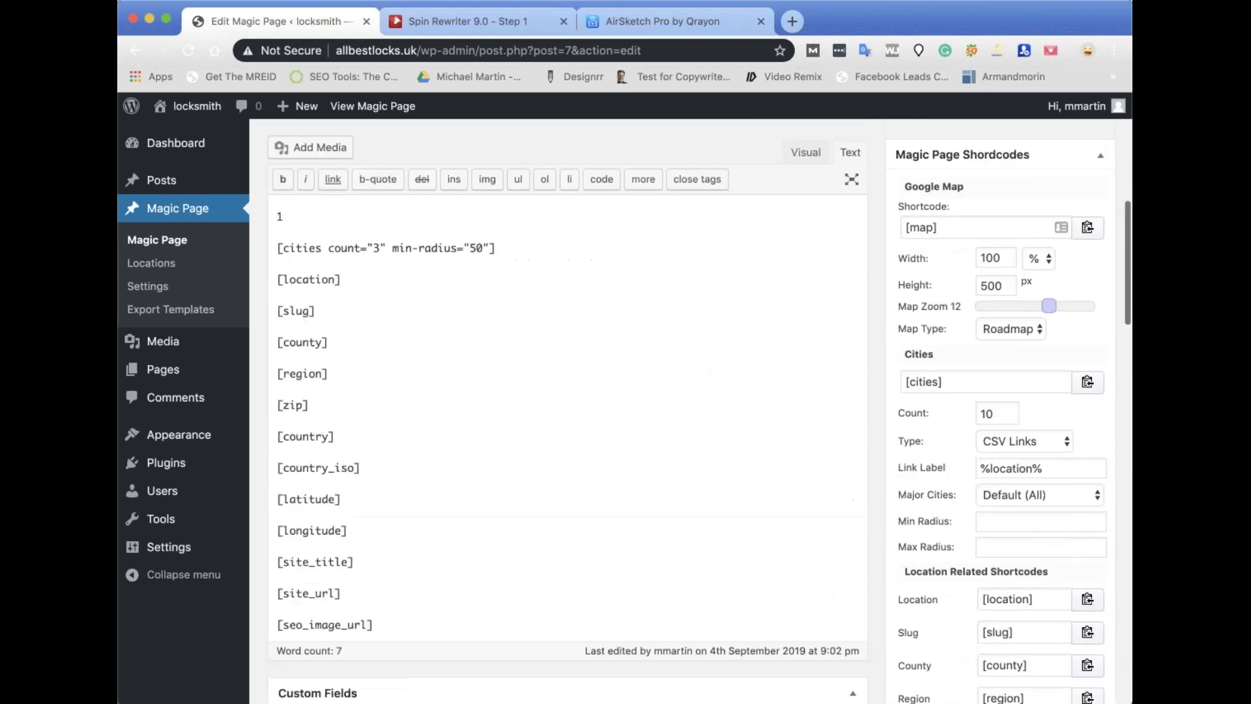
scroll(280, 369, up, 10)
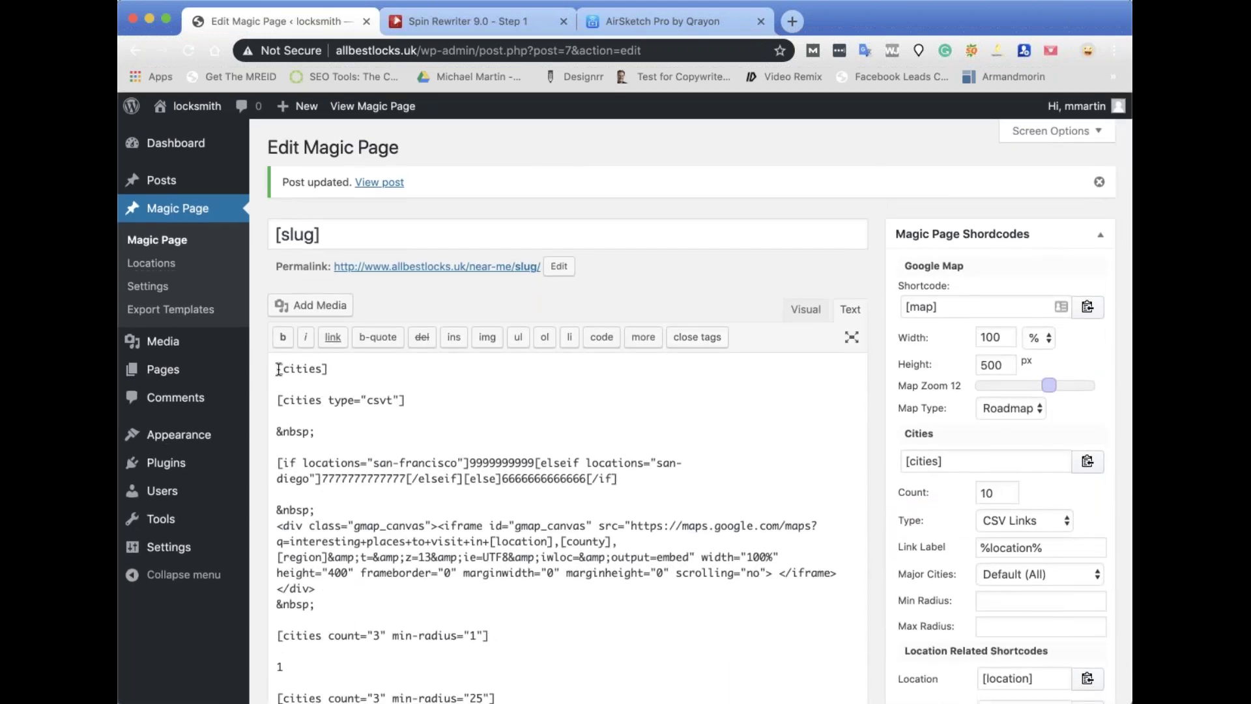
click(279, 369)
key(Return)
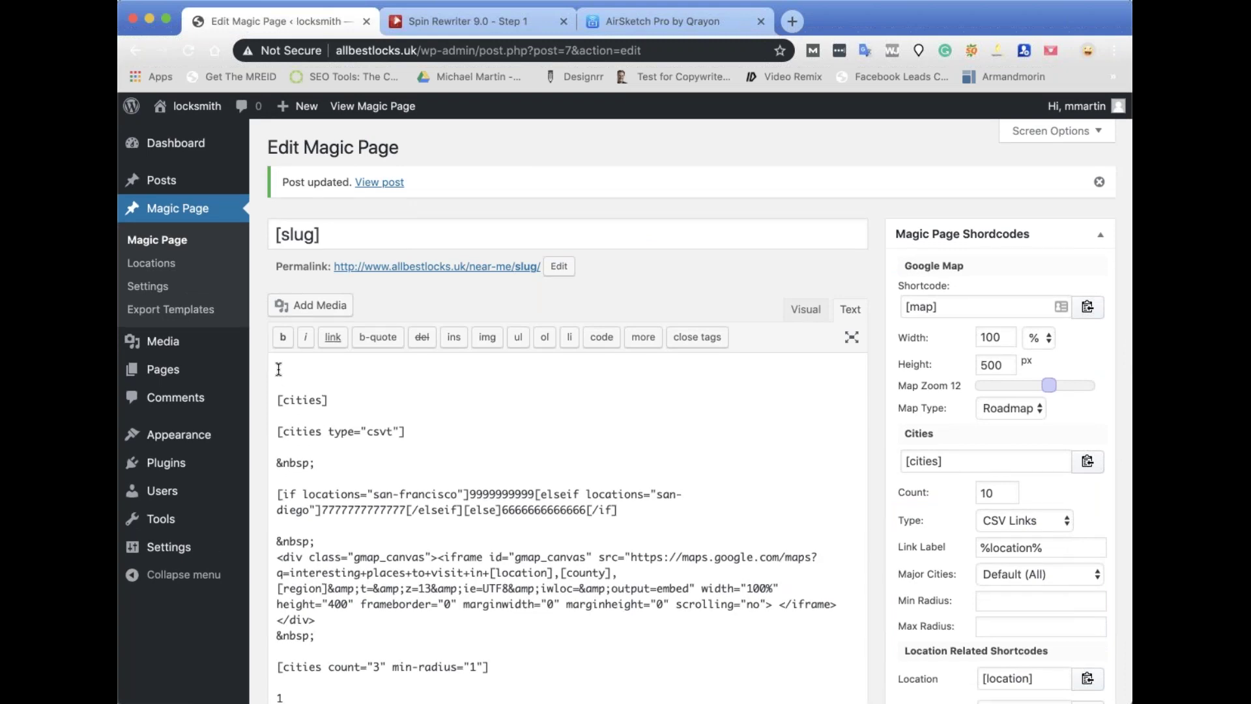
key(super+v)
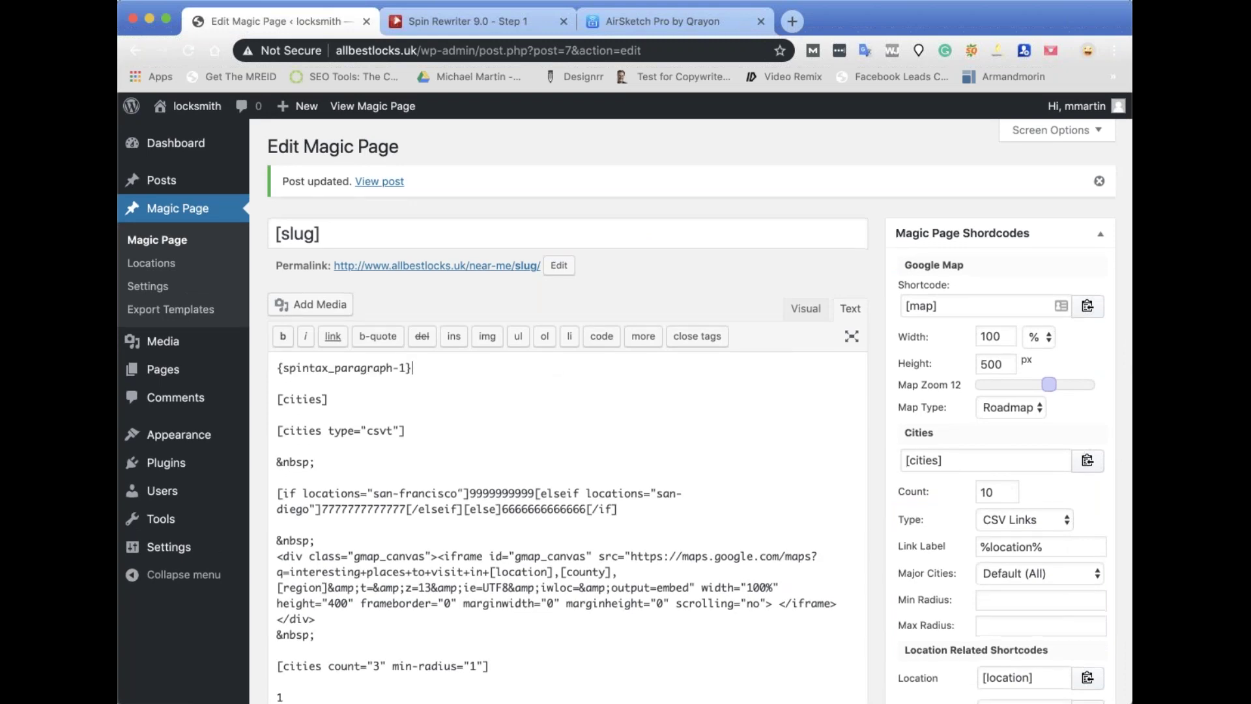
scroll(567, 404, down, 20)
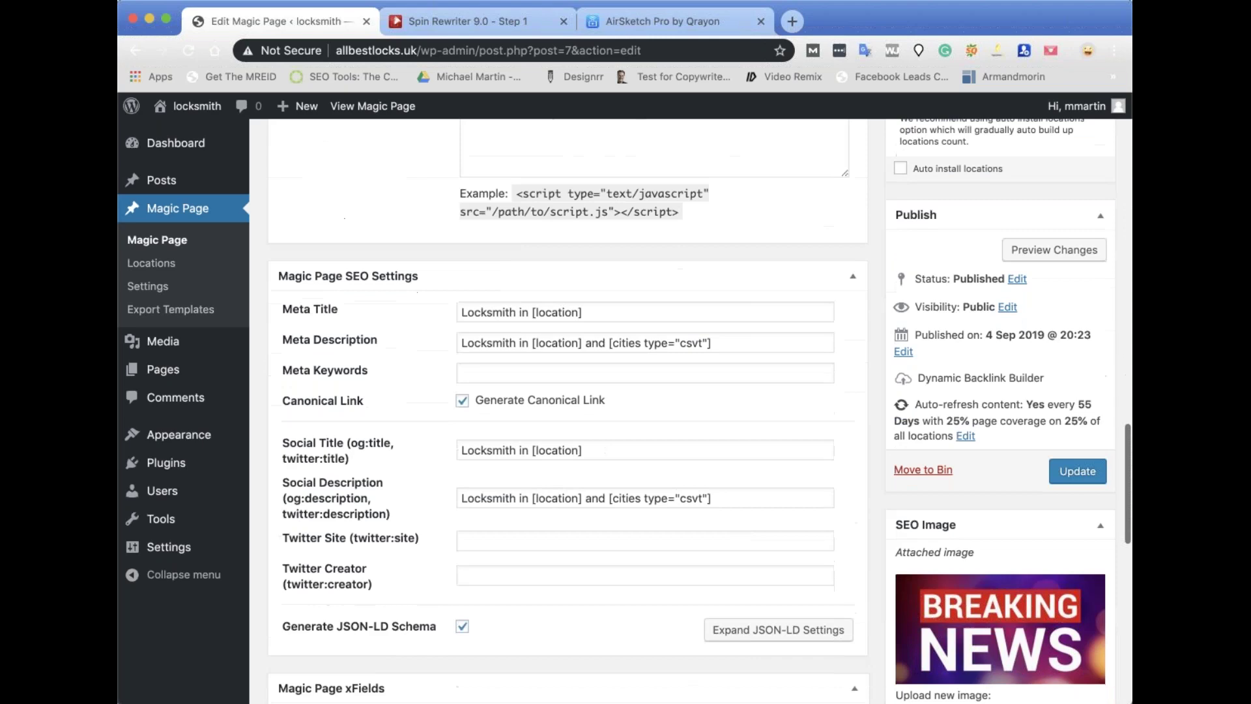
Update the Magic Page with the spintax shortcode at the top.
click(1072, 474)
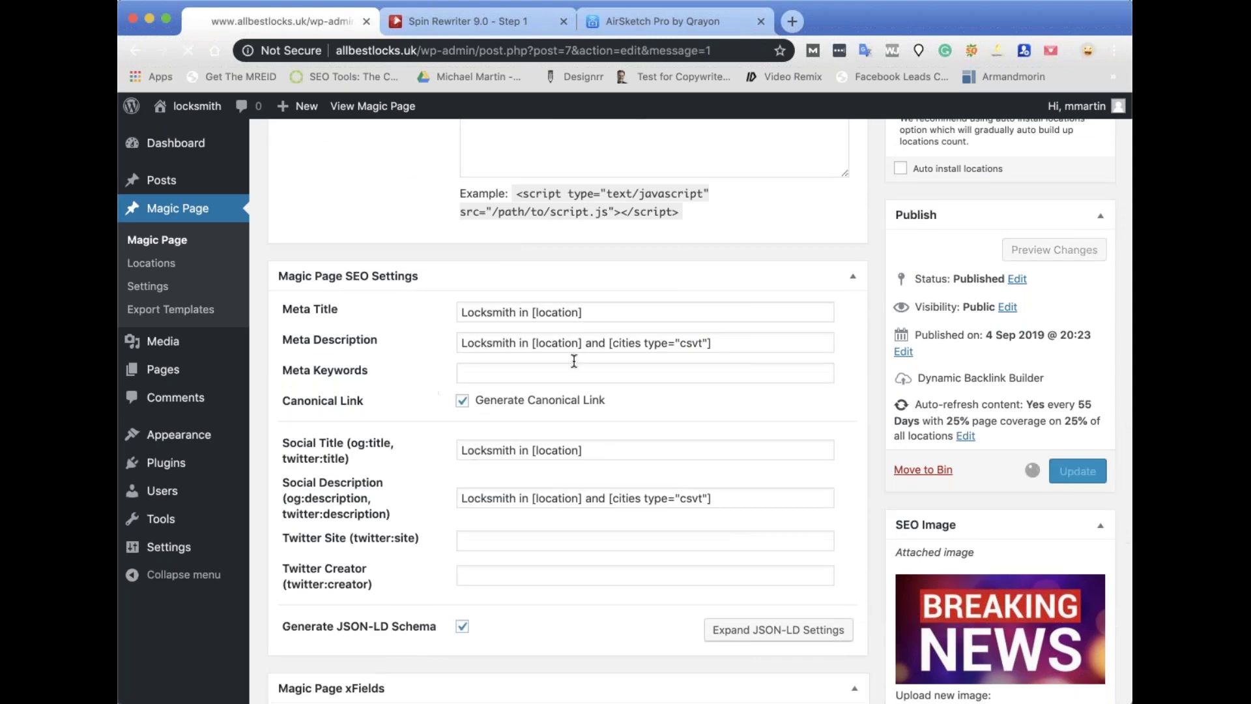
scroll(586, 463, down, 5)
scroll(586, 464, down, 15)
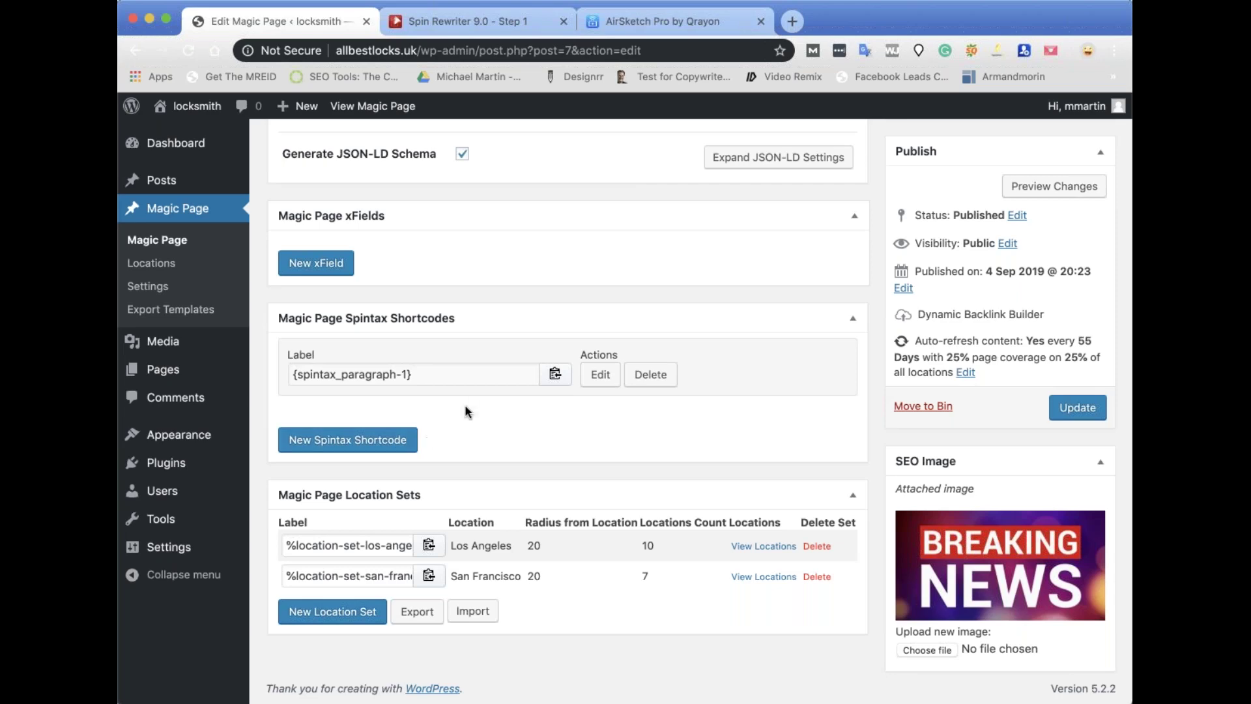
scroll(483, 440, up, 10)
scroll(483, 440, down, 9)
scroll(462, 553, down, 3)
Try an xField with the spintax shortcode as default and a custom location row, discard it, and update again.
click(336, 267)
click(331, 270)
click(532, 272)
key(super+v)
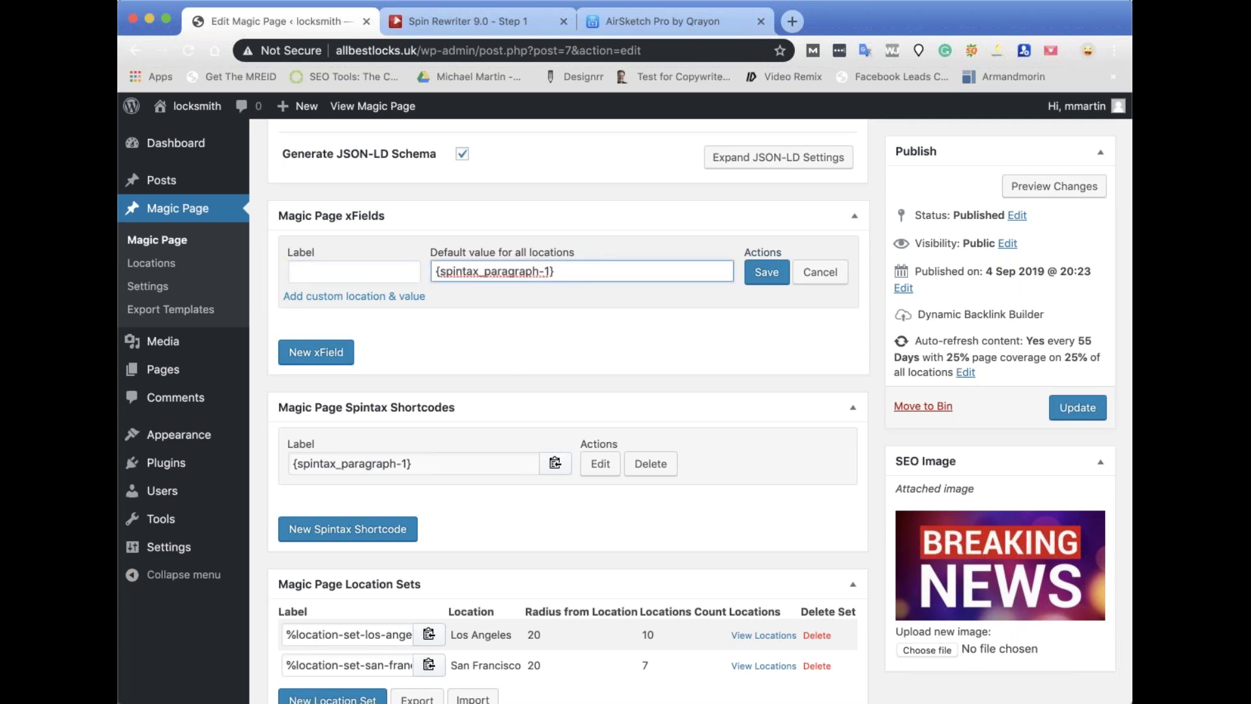
click(377, 297)
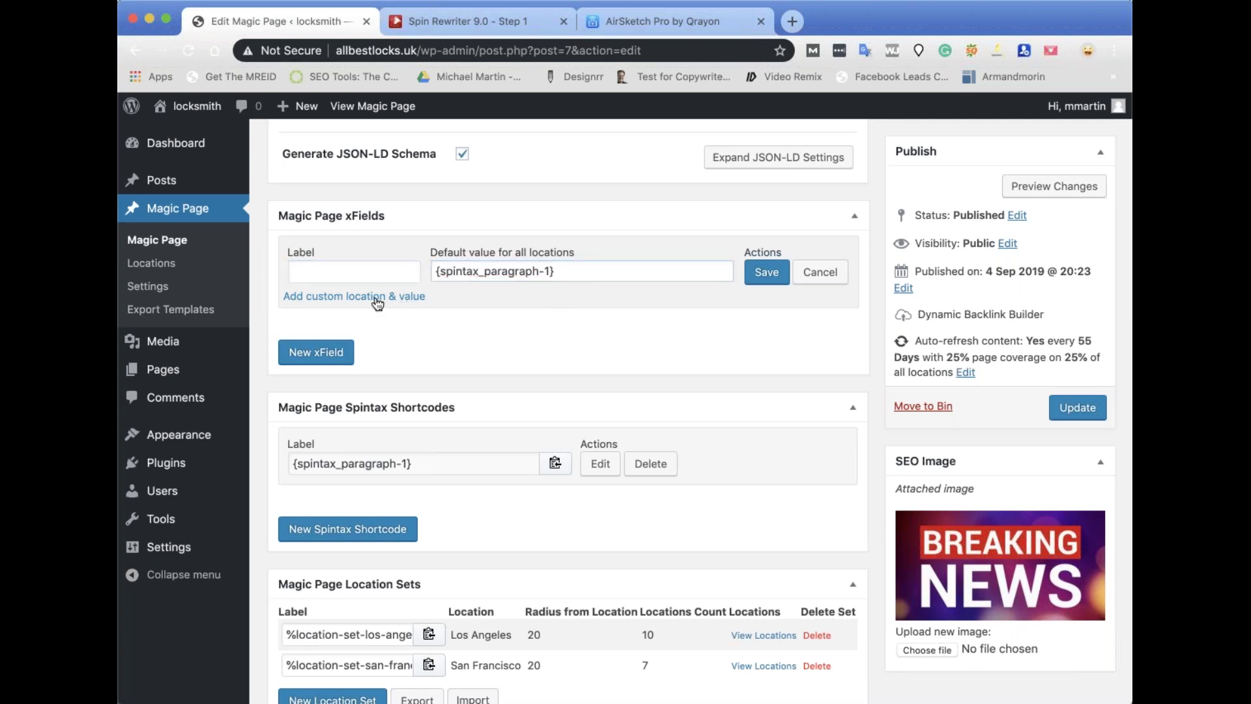
click(314, 312)
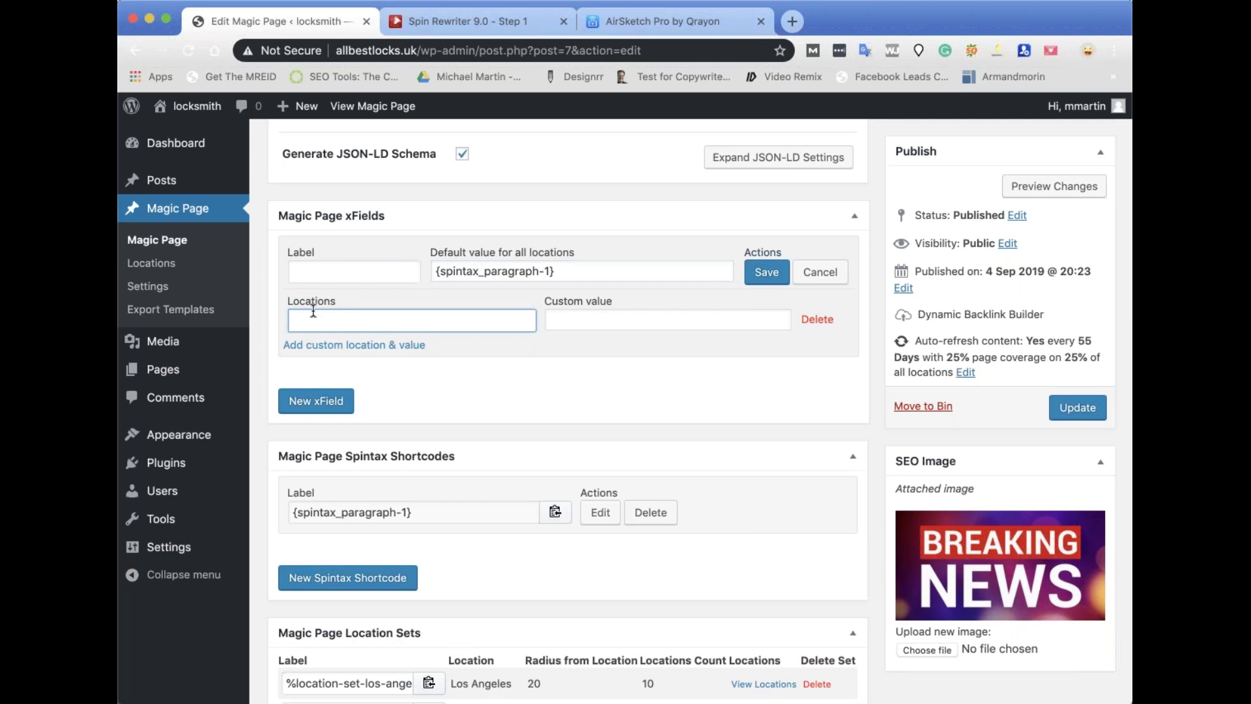
text(Steve the plumber)
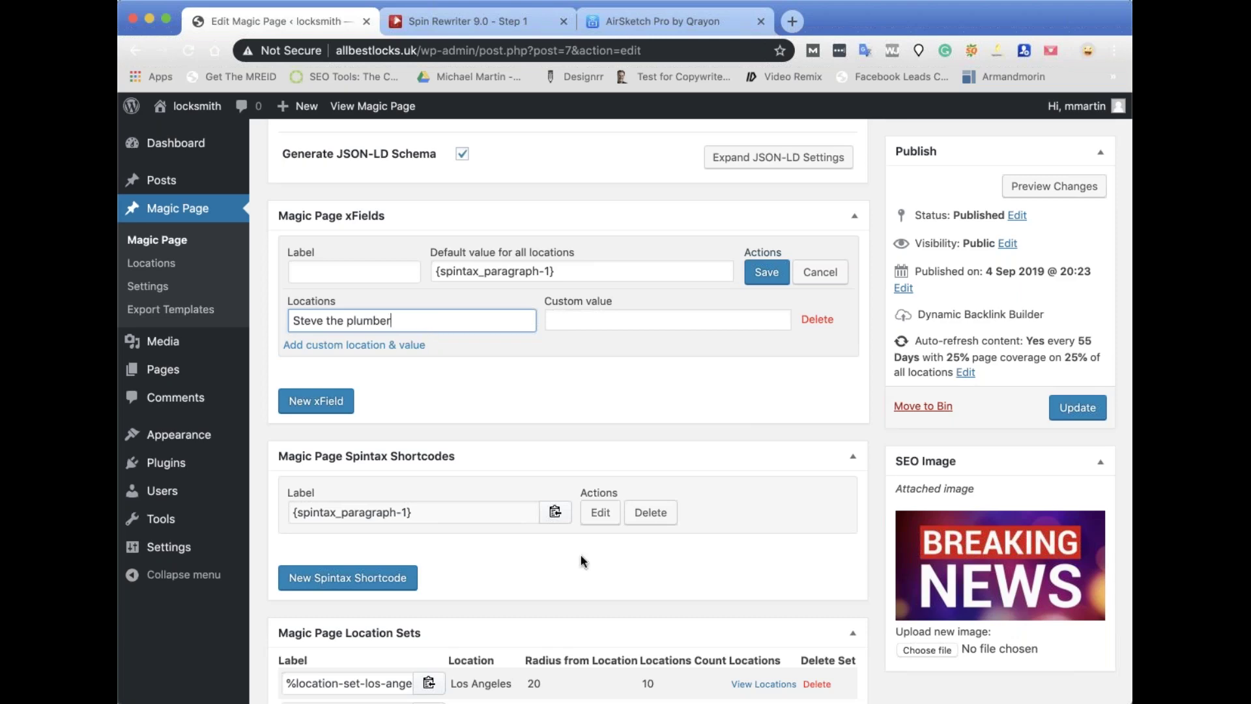
scroll(581, 554, down, 2)
scroll(581, 554, down, 2)
scroll(578, 359, up, 5)
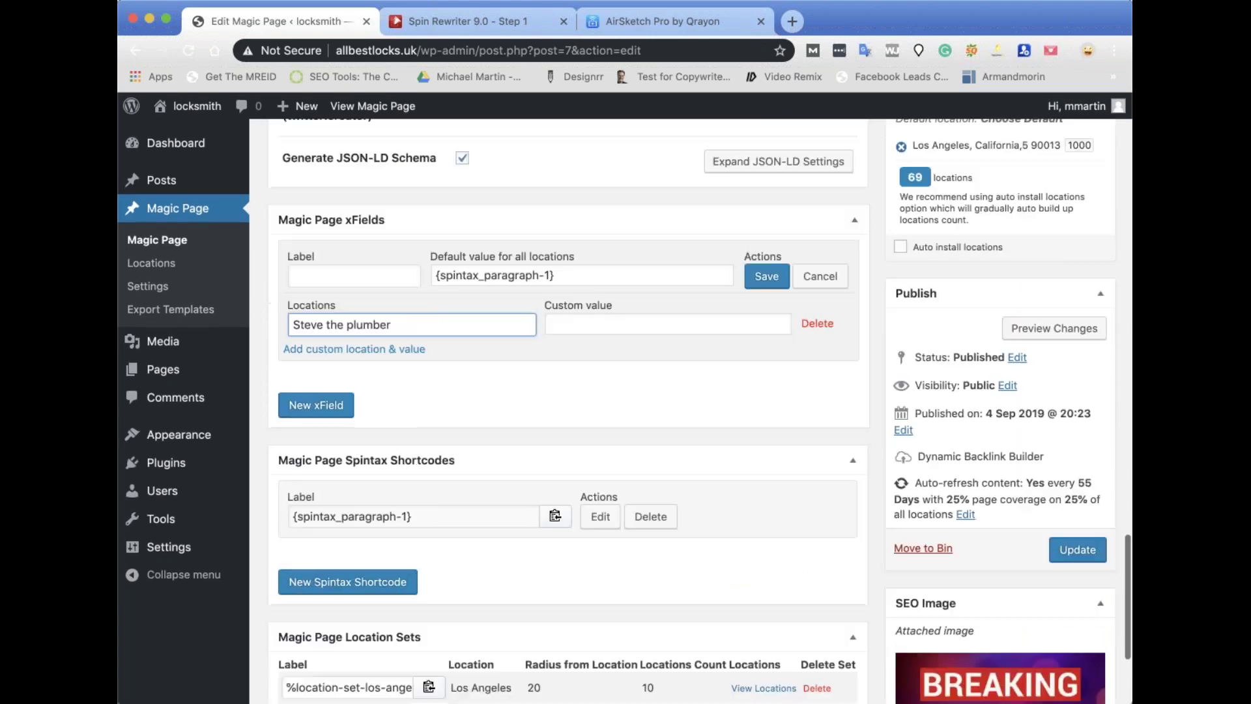
click(606, 365)
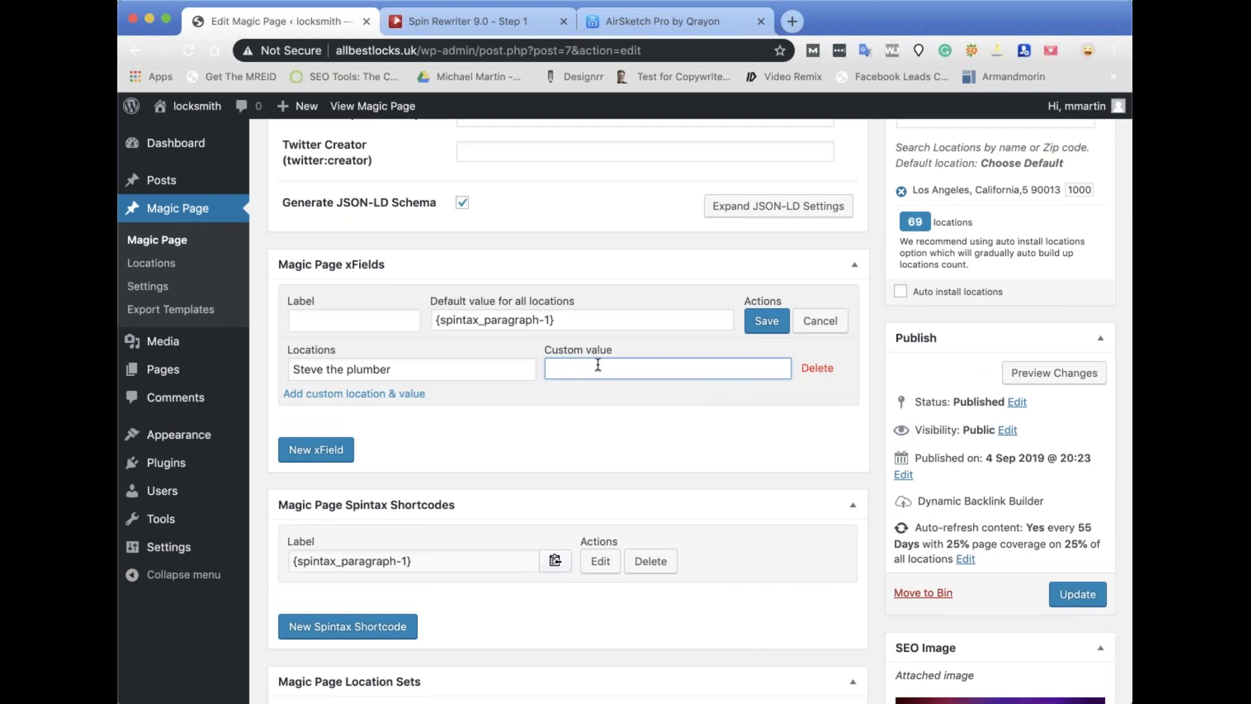
click(820, 321)
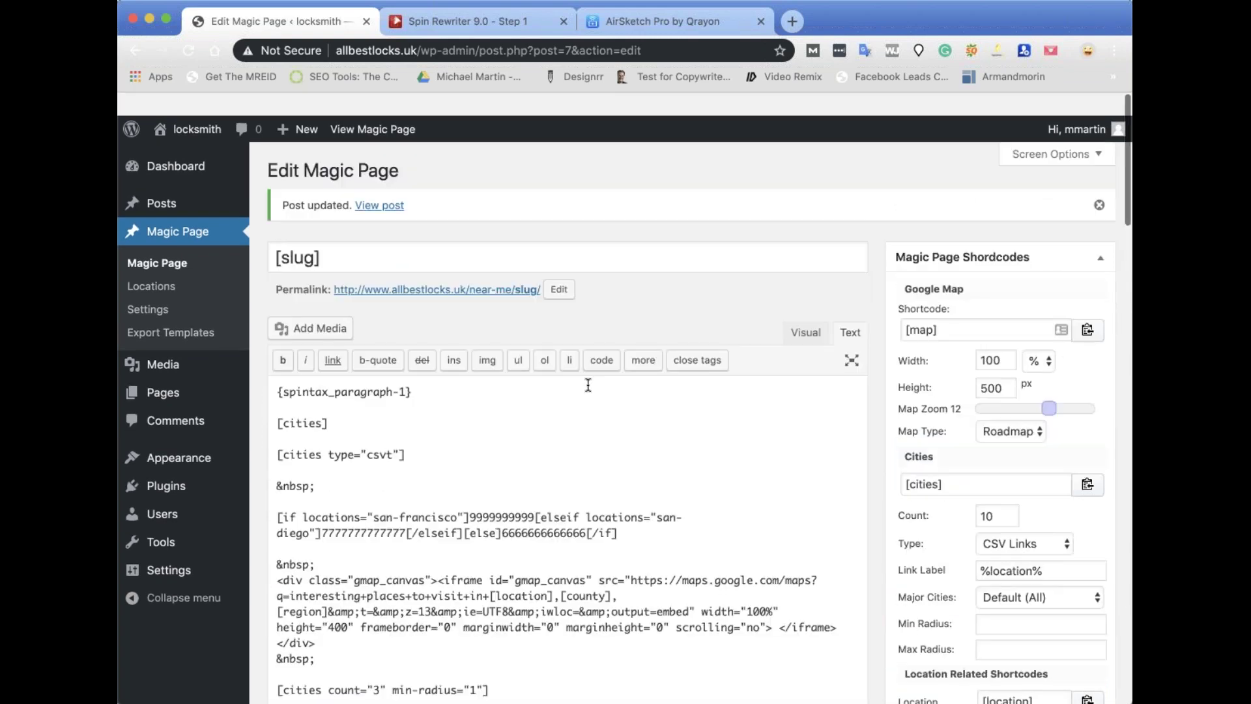
scroll(1073, 522, down, 20)
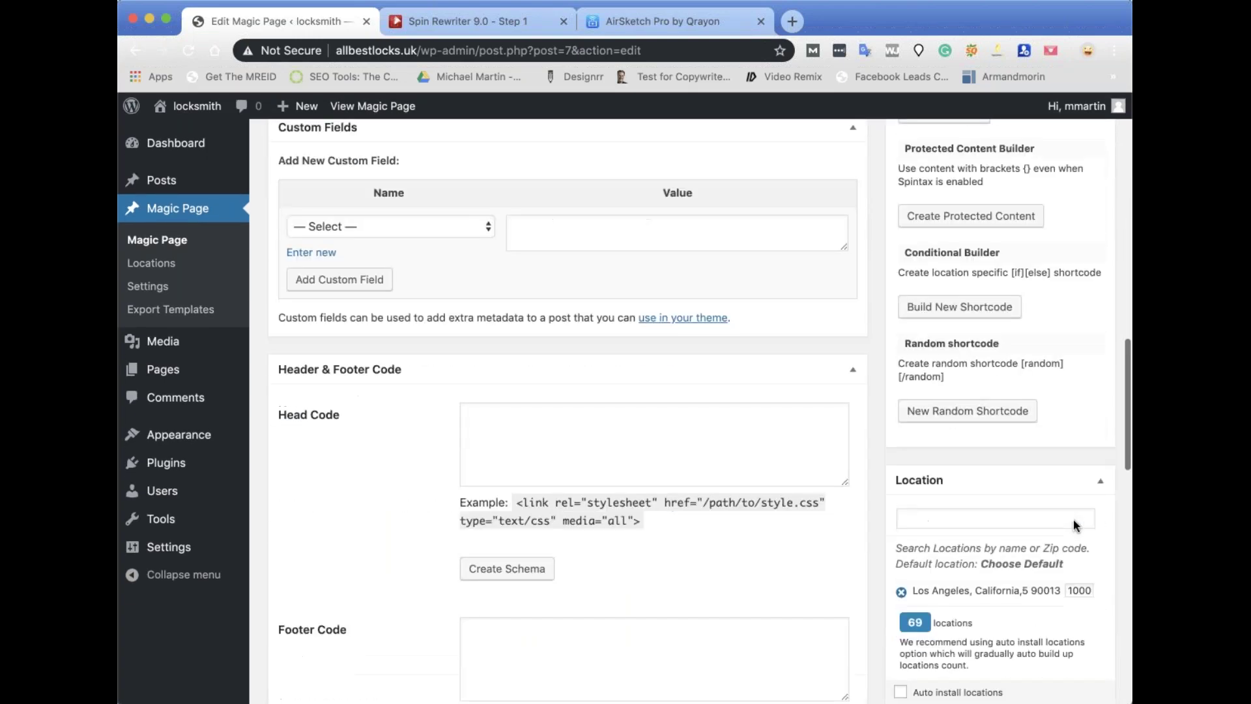
click(1084, 461)
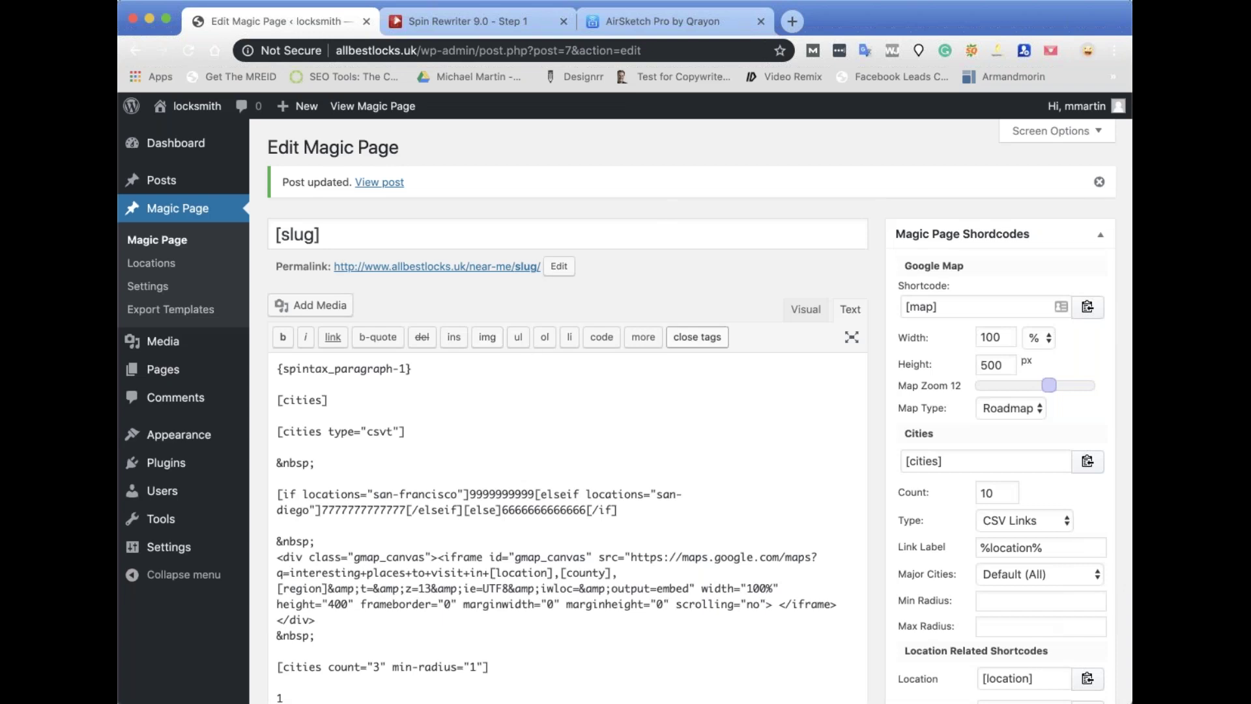
Compare spintax numbers on the Inglewood, Burbank, Santa Clarita, Los Angeles, Long Beach and Santa Ana pages, then go to Spin Rewriter.
click(394, 107)
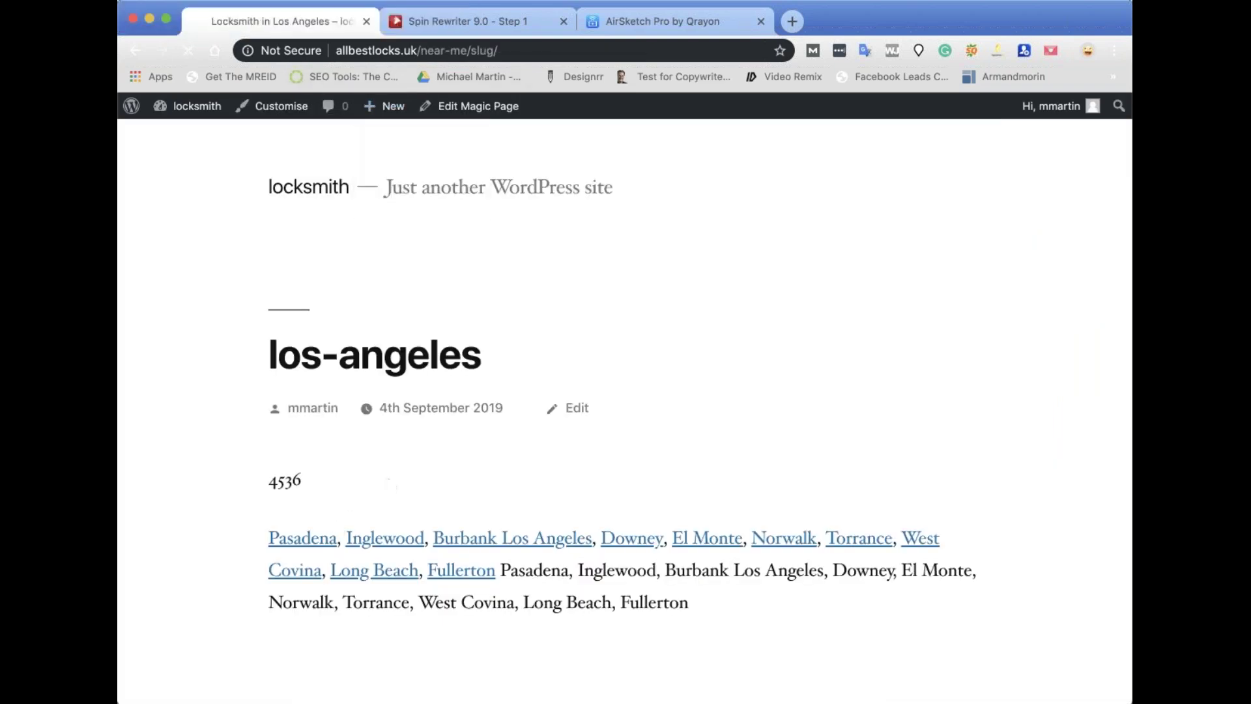
click(374, 540)
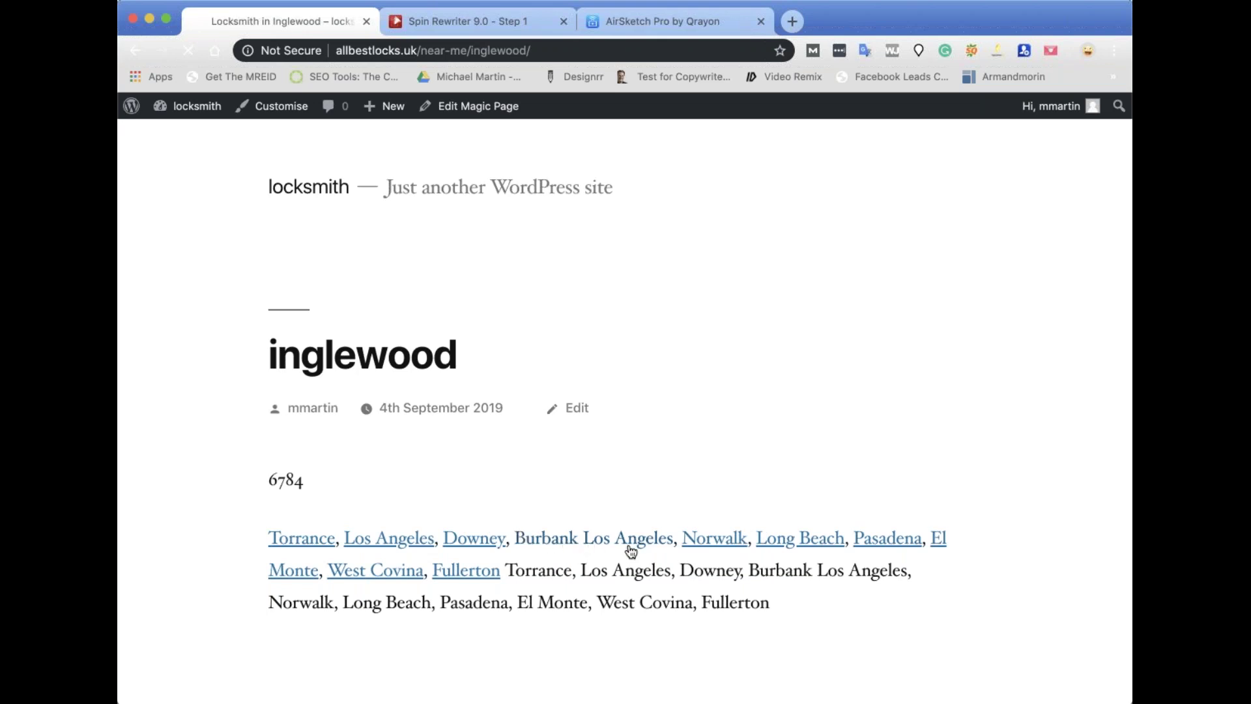
click(629, 541)
click(732, 546)
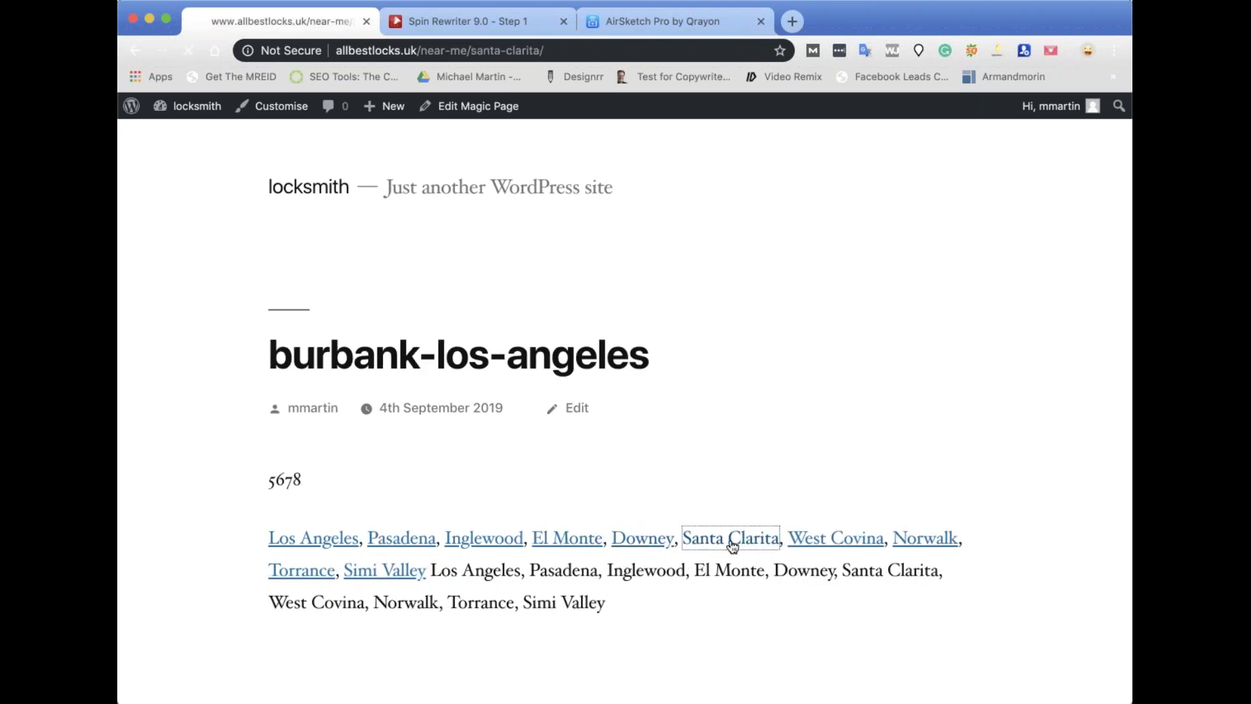
click(837, 544)
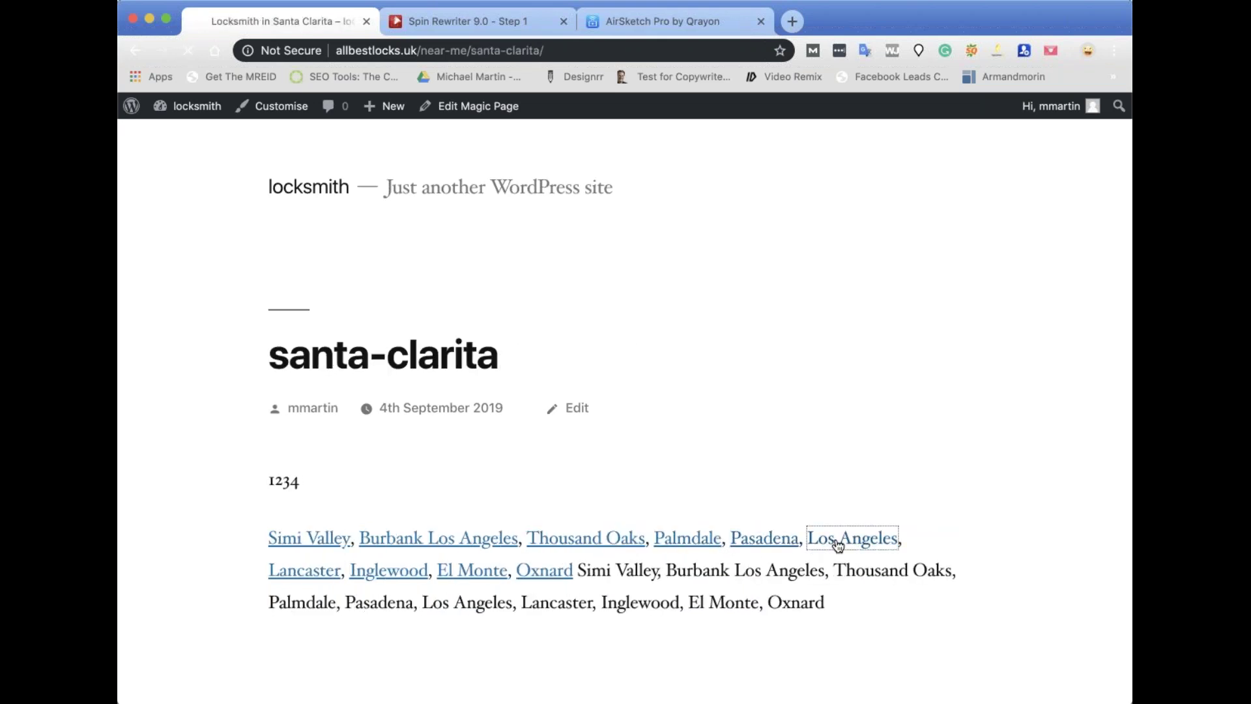
click(370, 575)
click(506, 569)
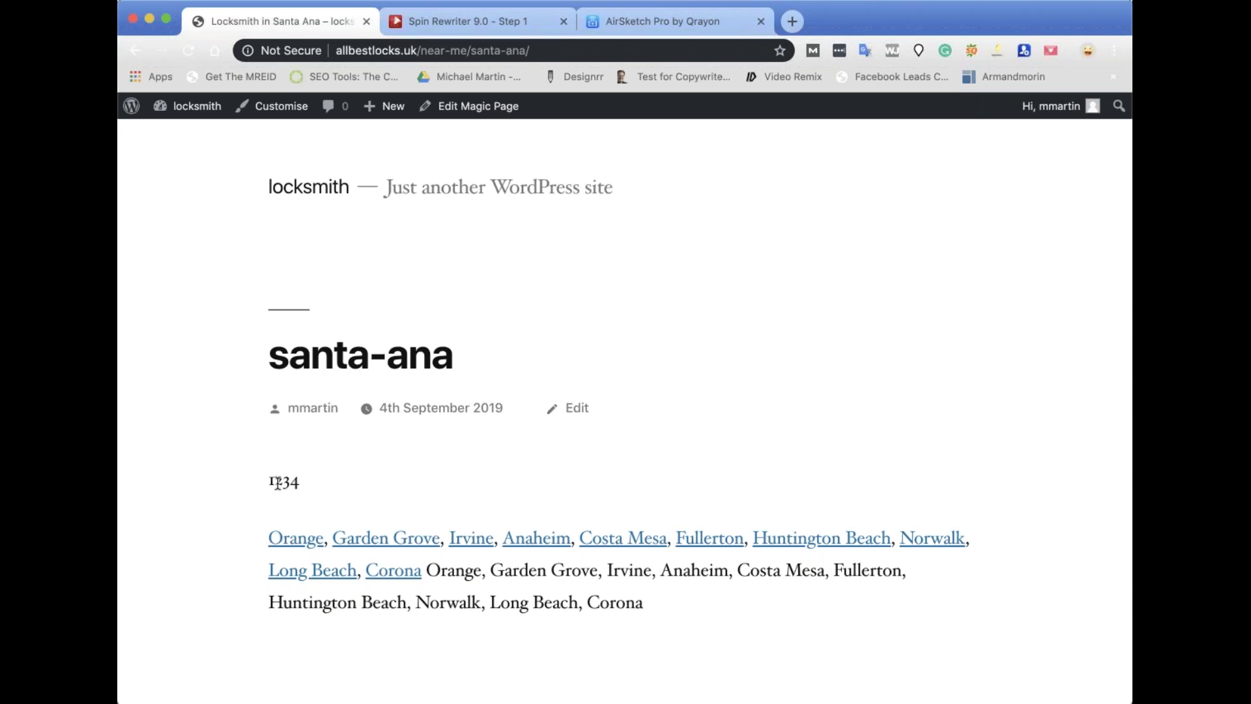
click(472, 22)
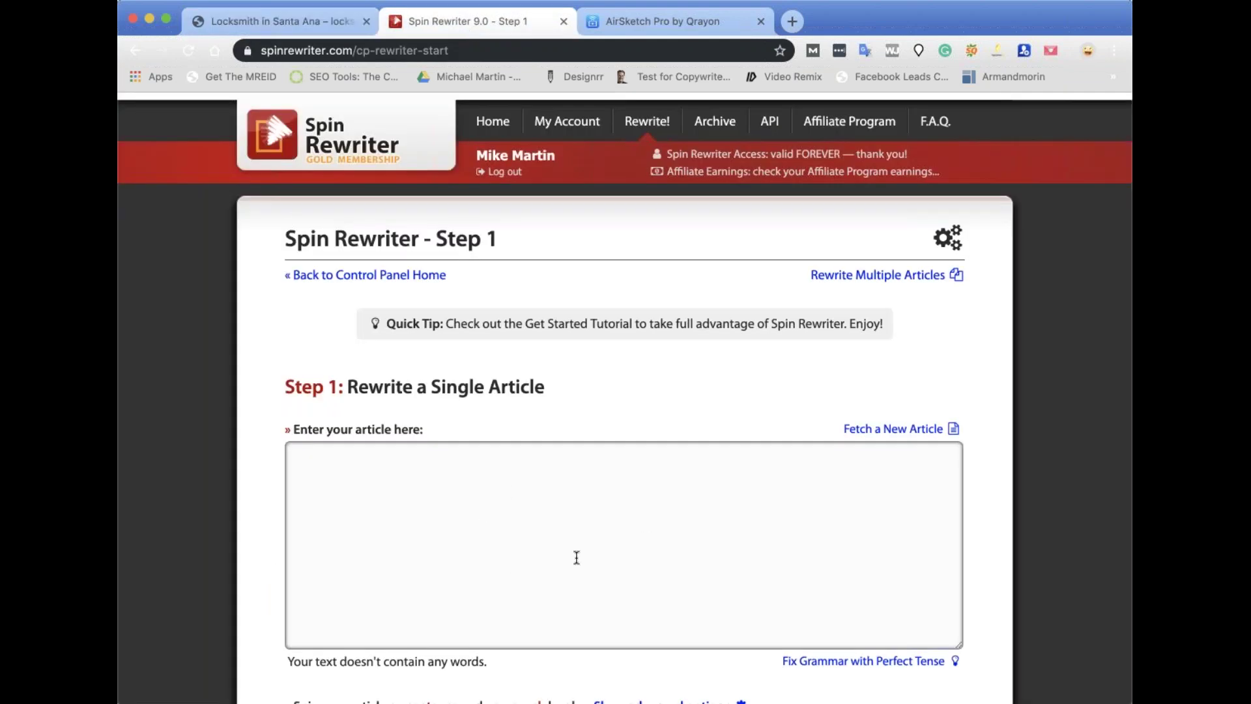
Return to the live santa-ana locksmith page, whose spintax line reads 1234.
click(290, 26)
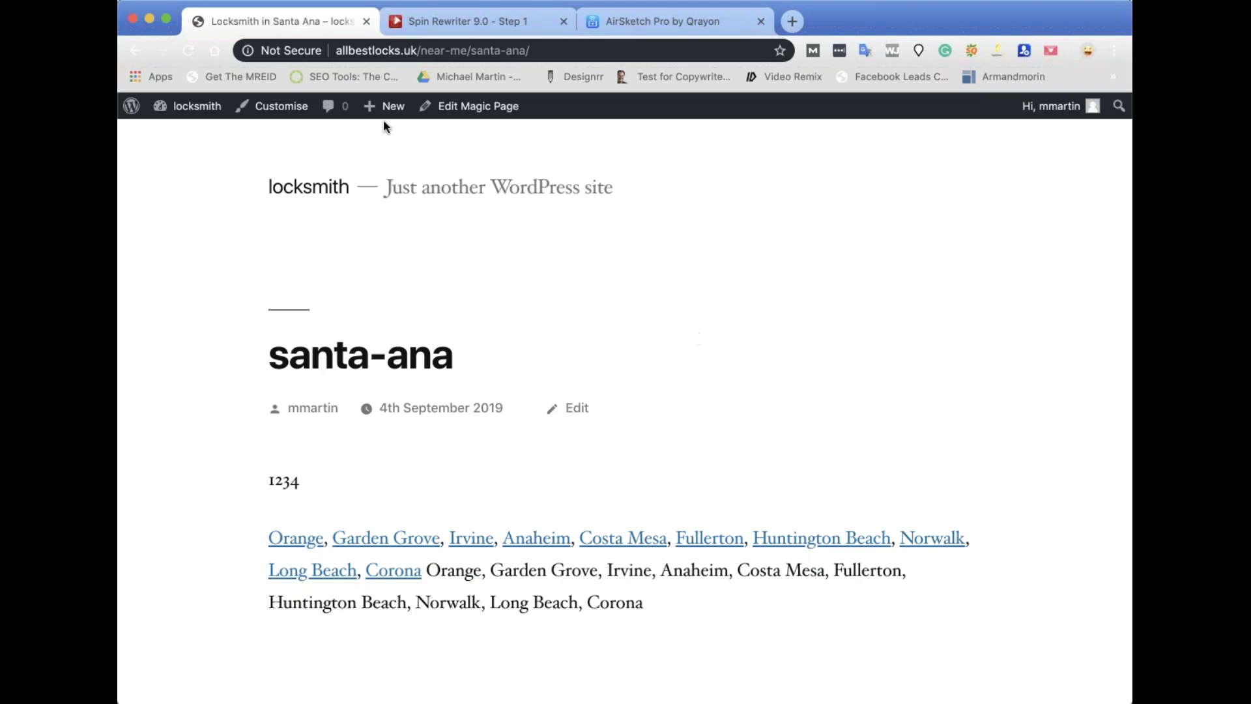
Reopen the locksmith Magic Page template and review its SEO Settings and Publish box.
click(486, 107)
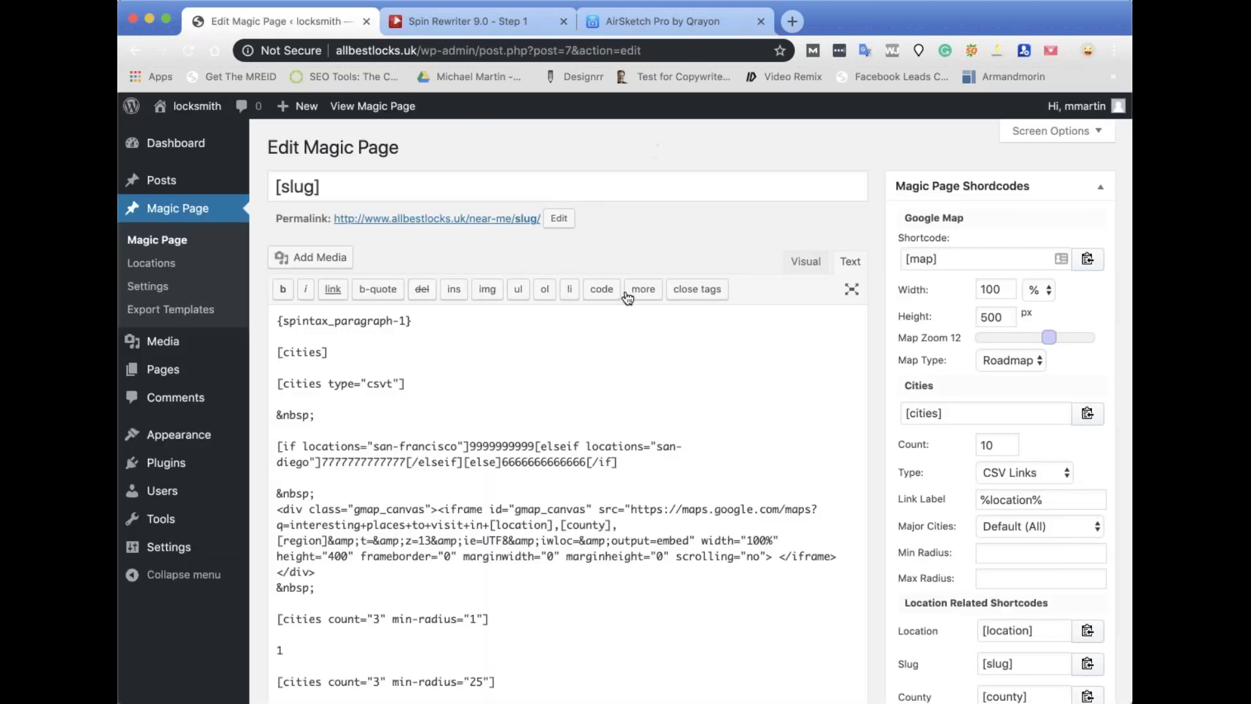
scroll(1023, 347, down, 15)
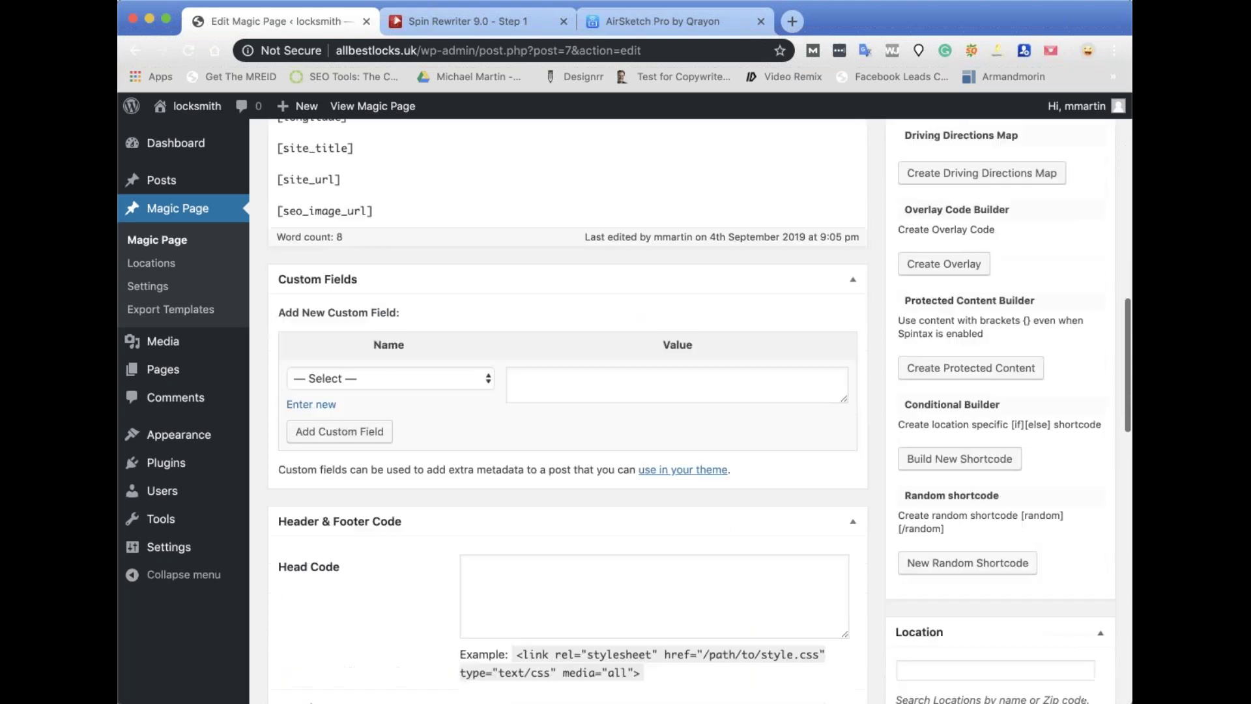
scroll(713, 417, down, 8)
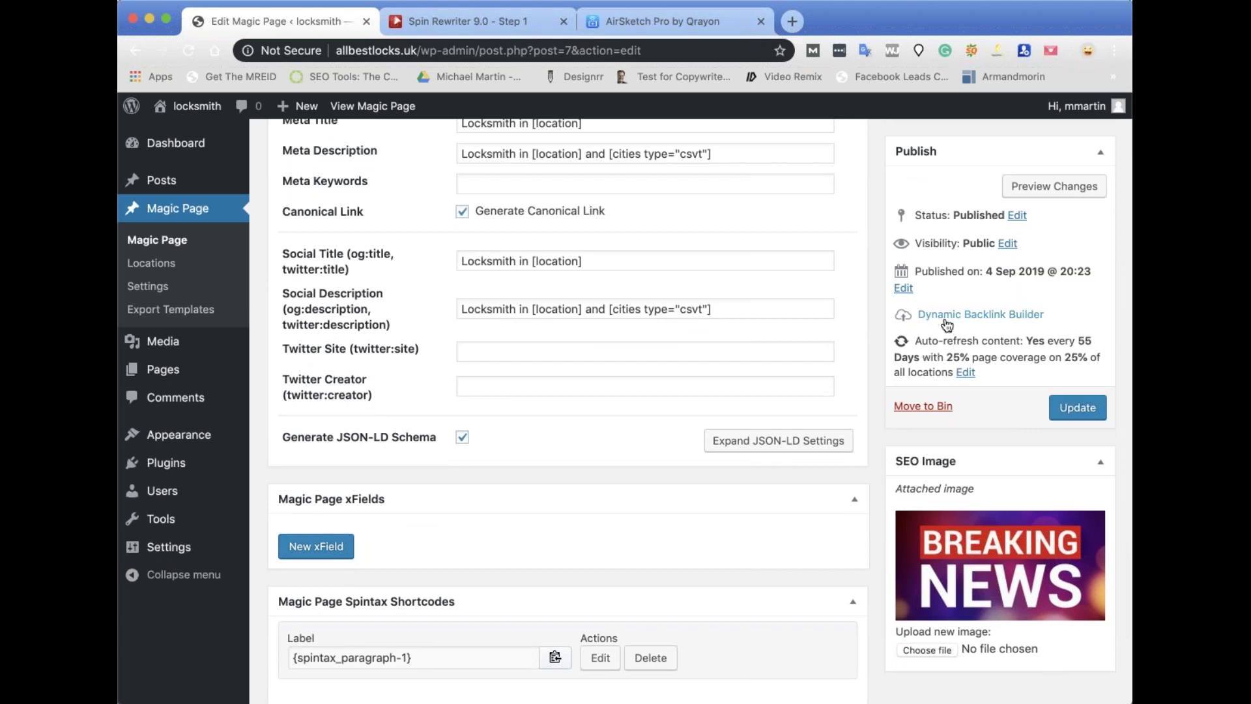
scroll(965, 310, up, 7)
scroll(500, 357, up, 11)
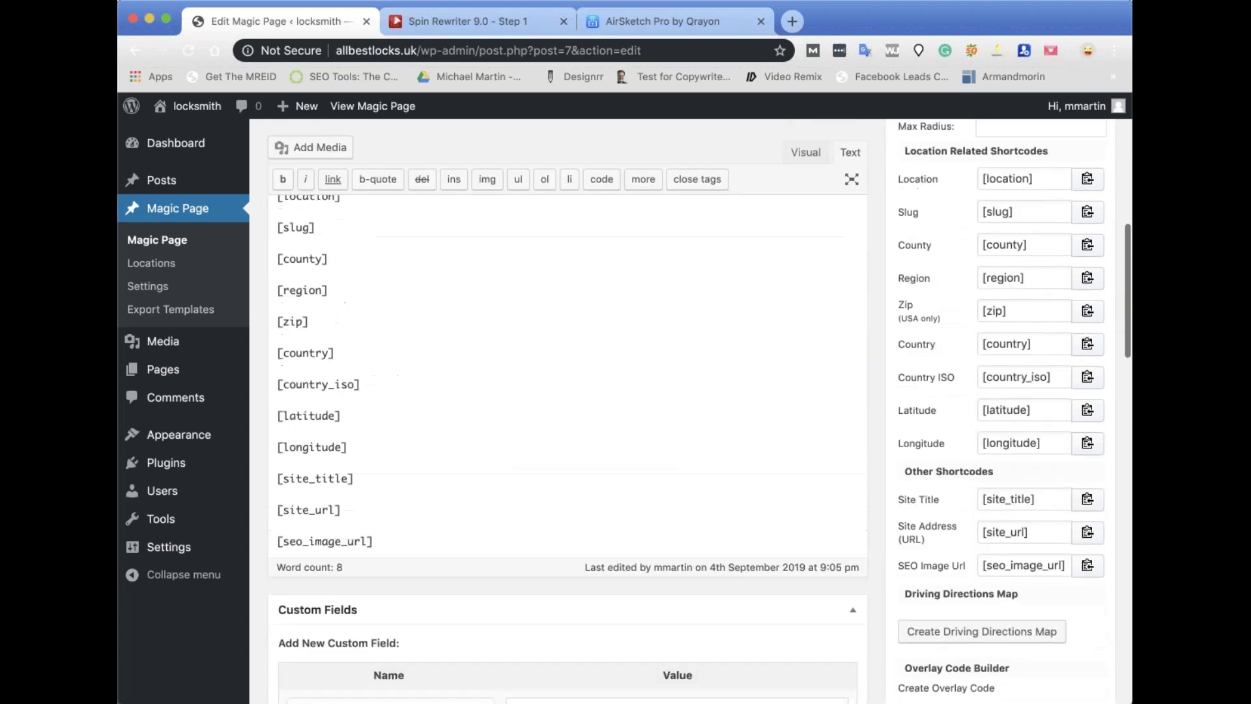
scroll(500, 358, up, 6)
scroll(489, 476, up, 4)
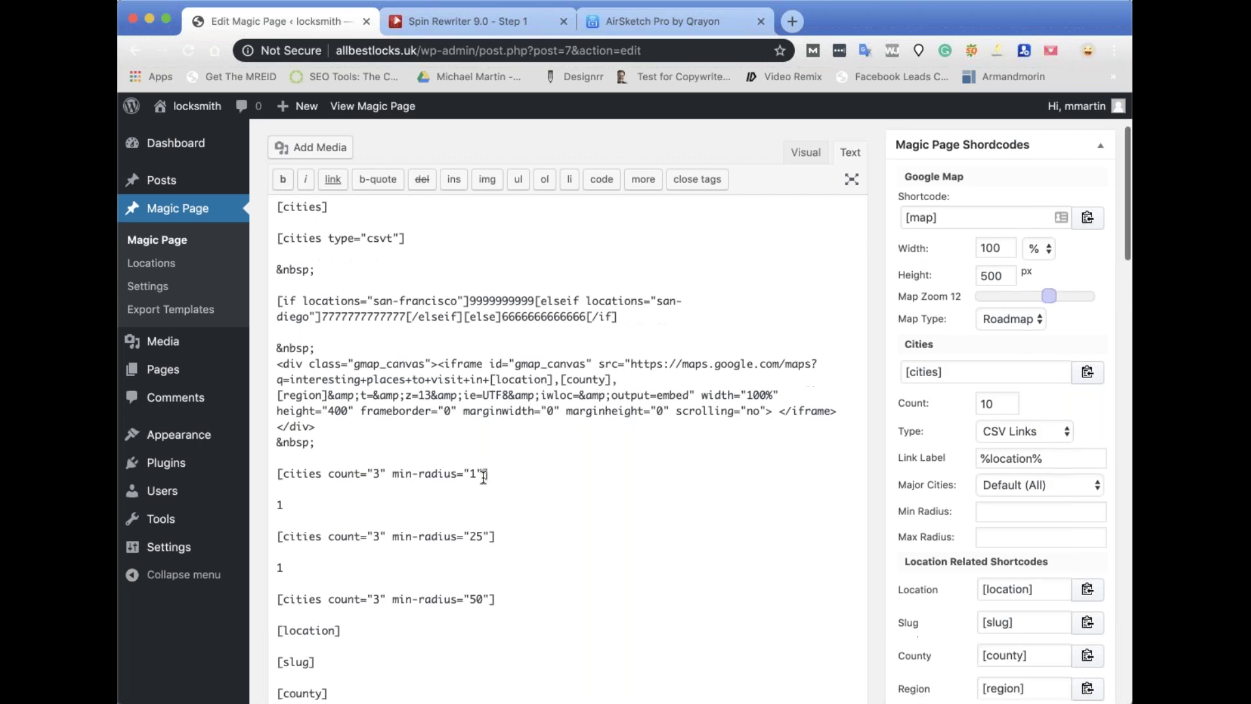
scroll(823, 362, down, 15)
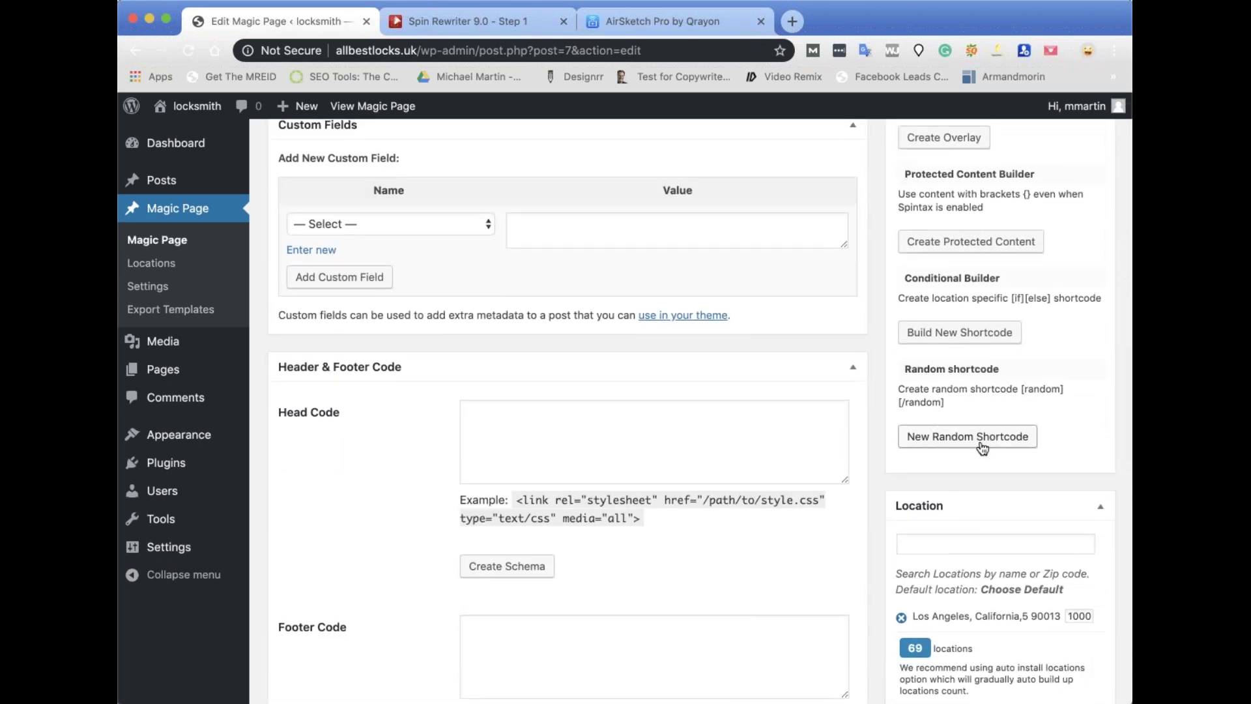
scroll(982, 446, down, 5)
scroll(990, 413, down, 4)
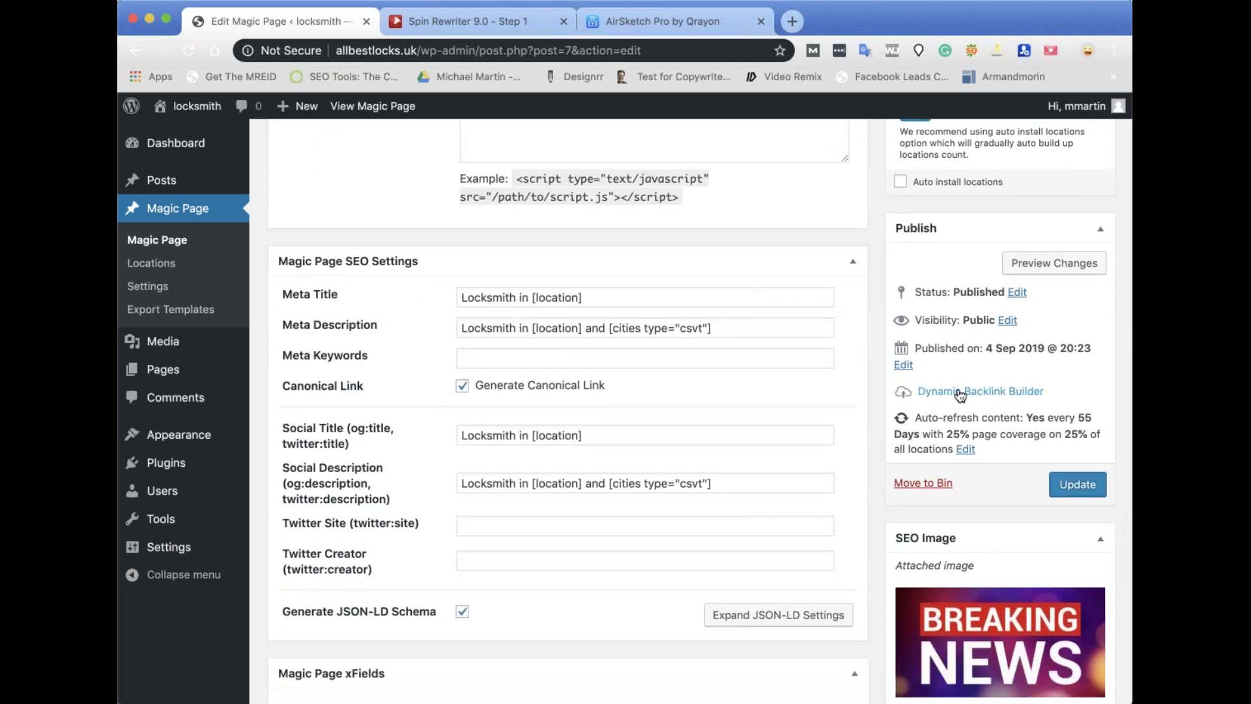
Launch the Dynamic Backlink Builder & Website Exporter past its server compatibility check.
click(960, 393)
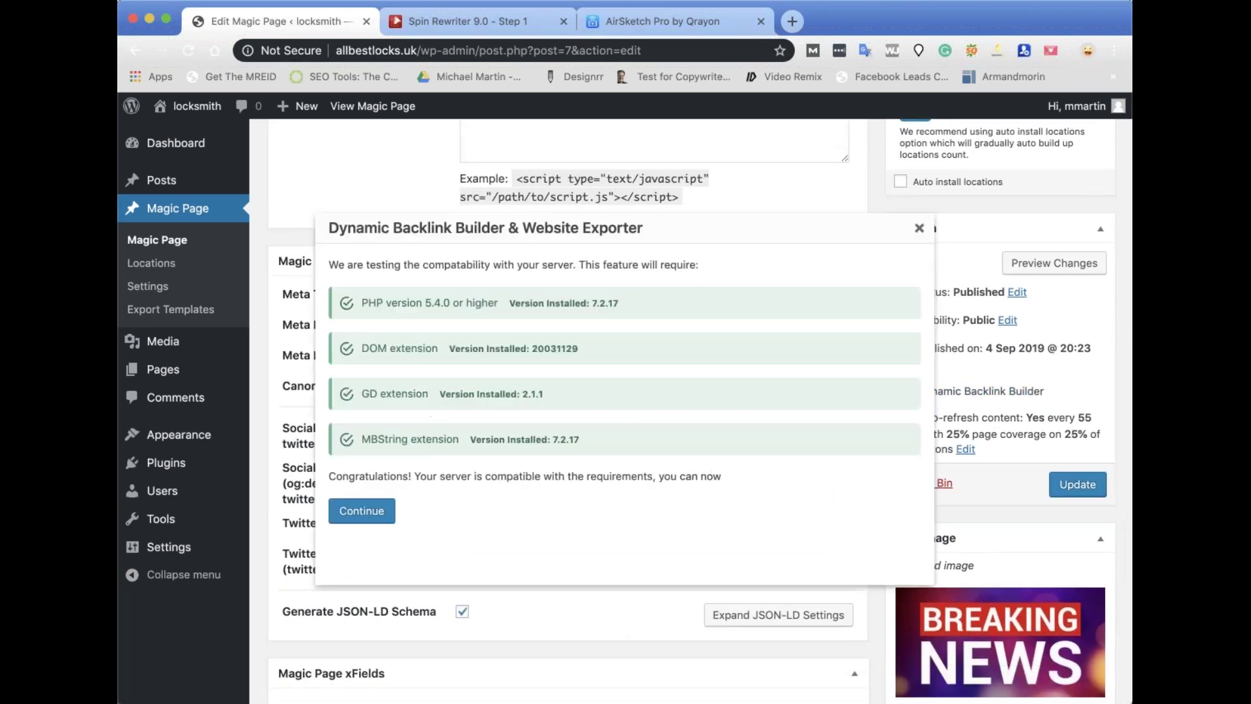
click(370, 520)
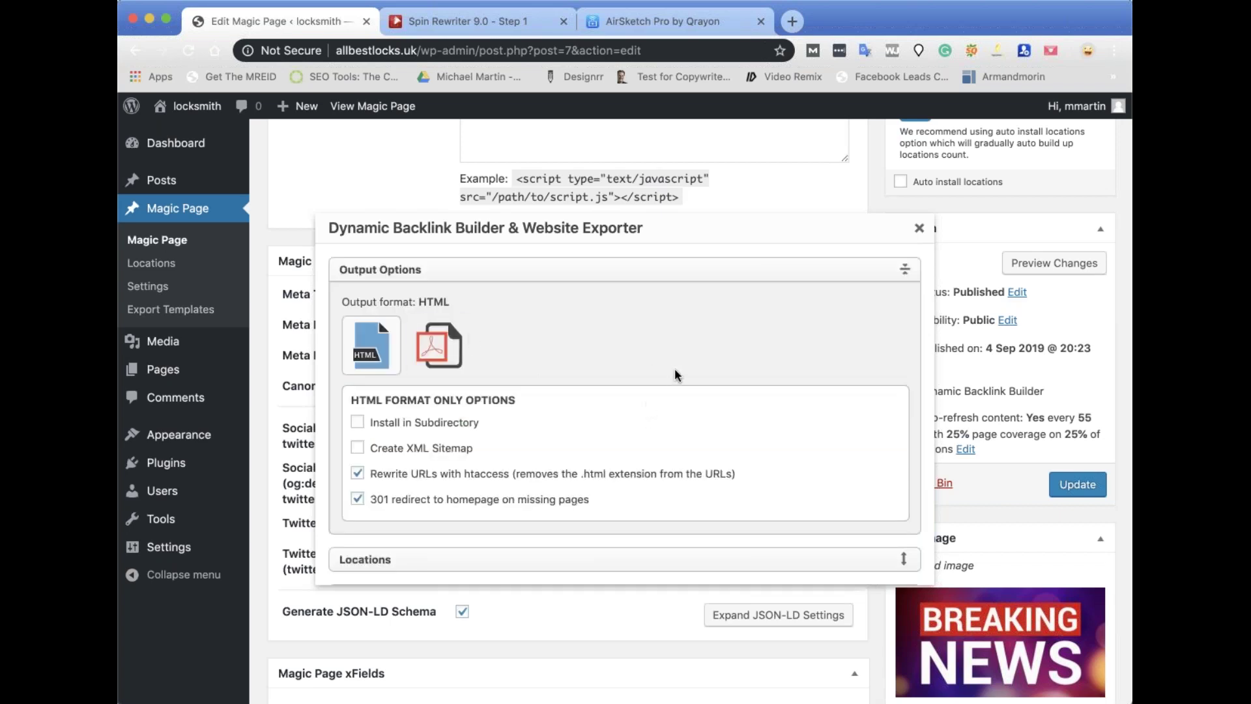
scroll(675, 369, down, 3)
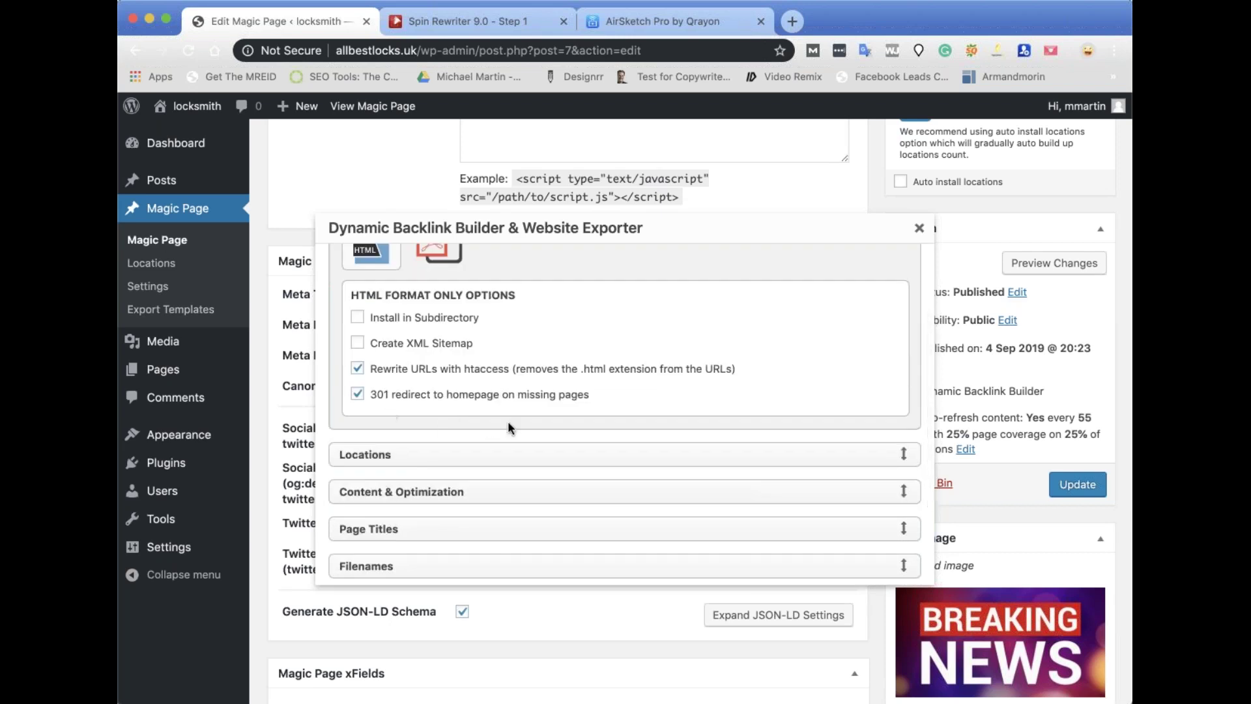
Search 'san' in Locations and add San Bernardino, 92401, California to the export.
click(902, 469)
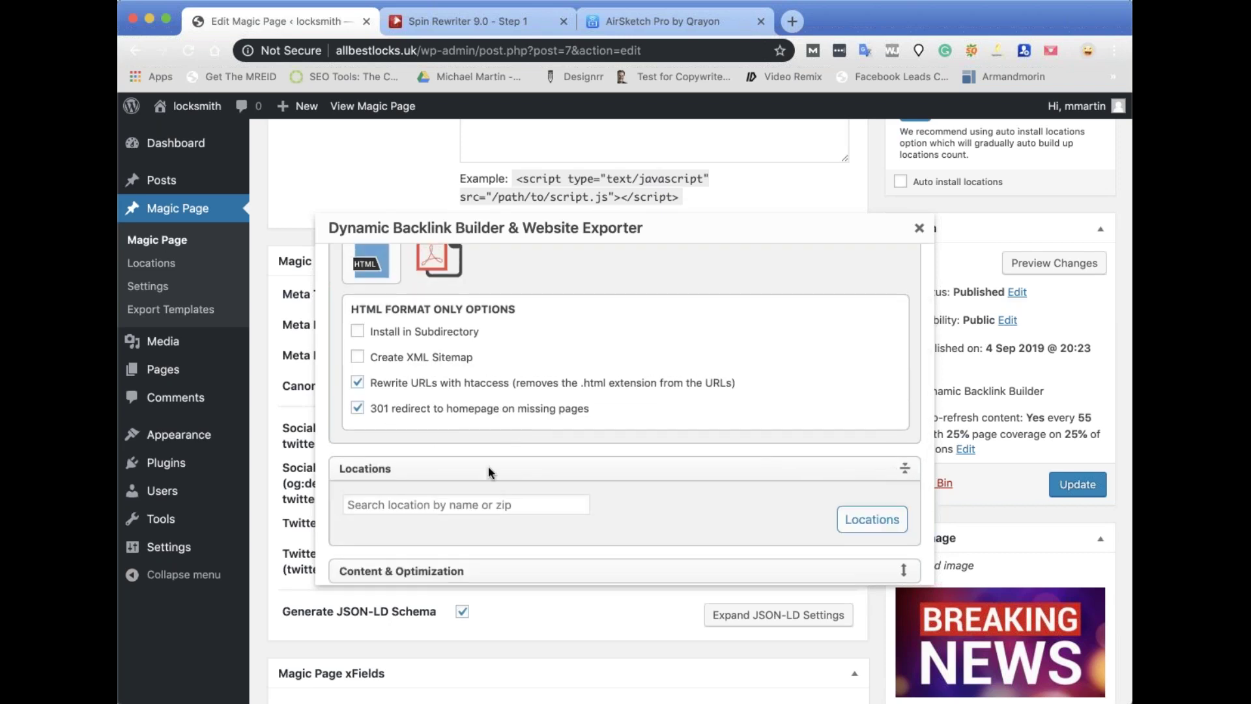
click(380, 509)
text(san)
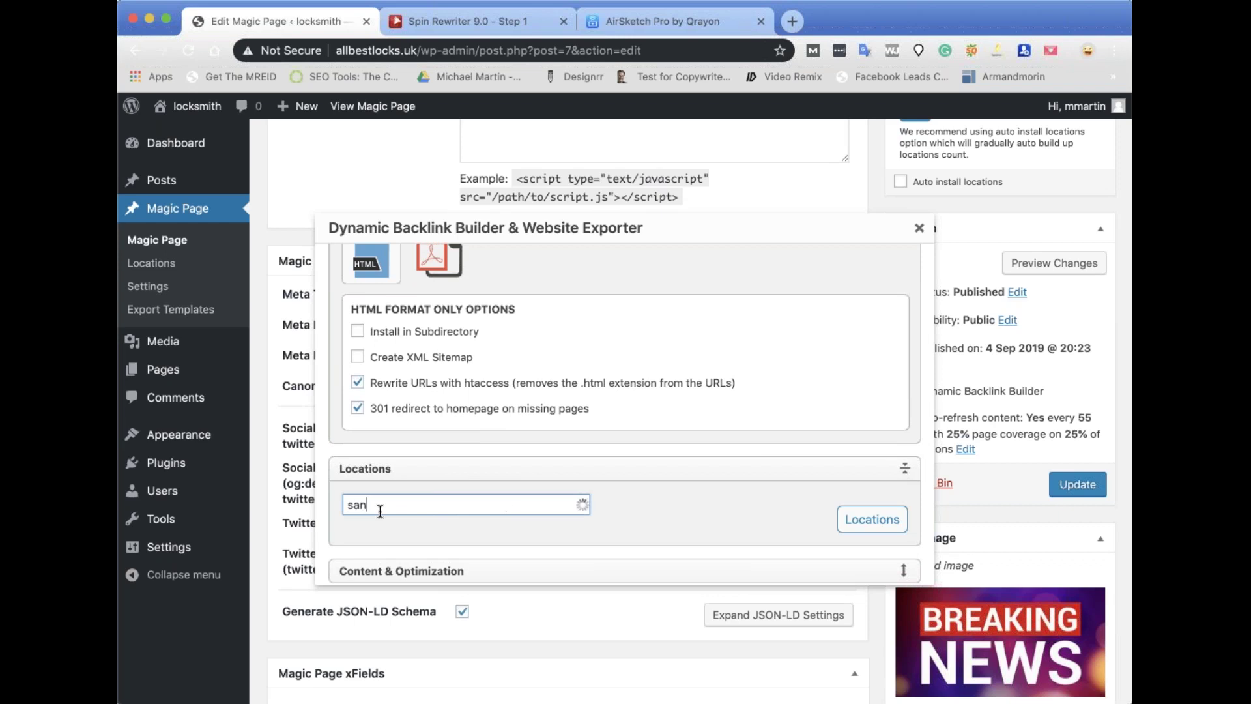
click(421, 526)
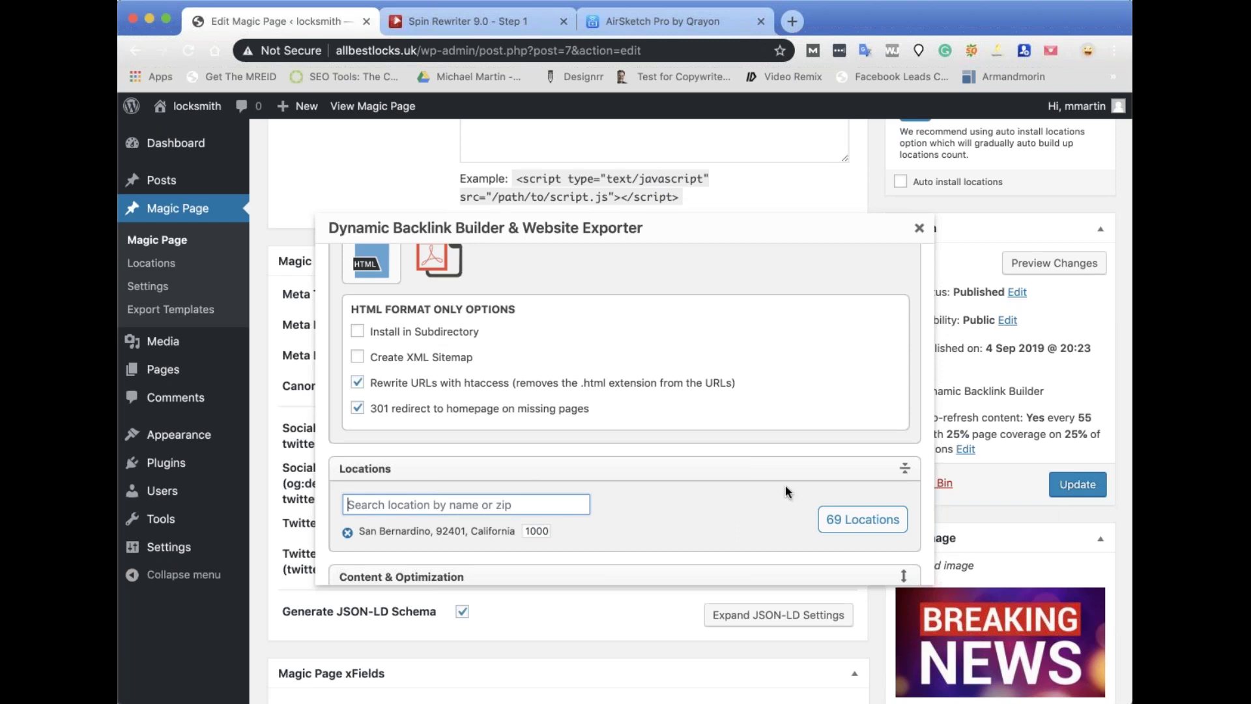
scroll(785, 485, down, 2)
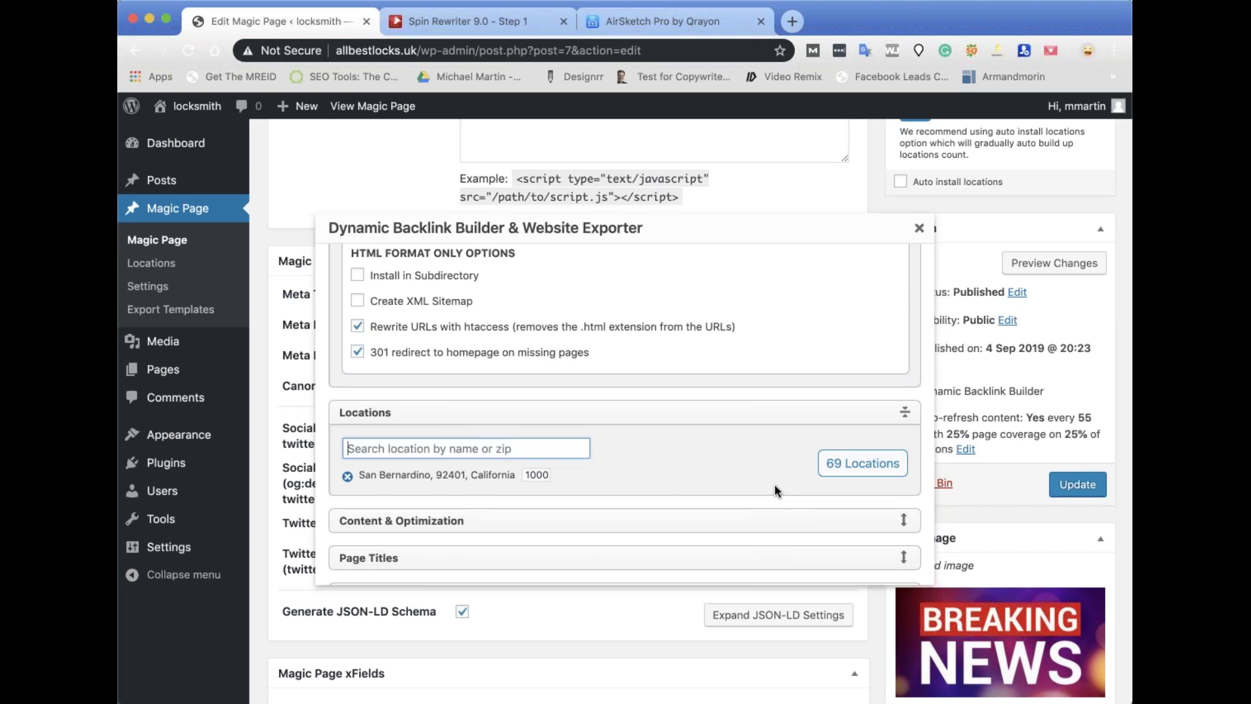
scroll(653, 472, down, 4)
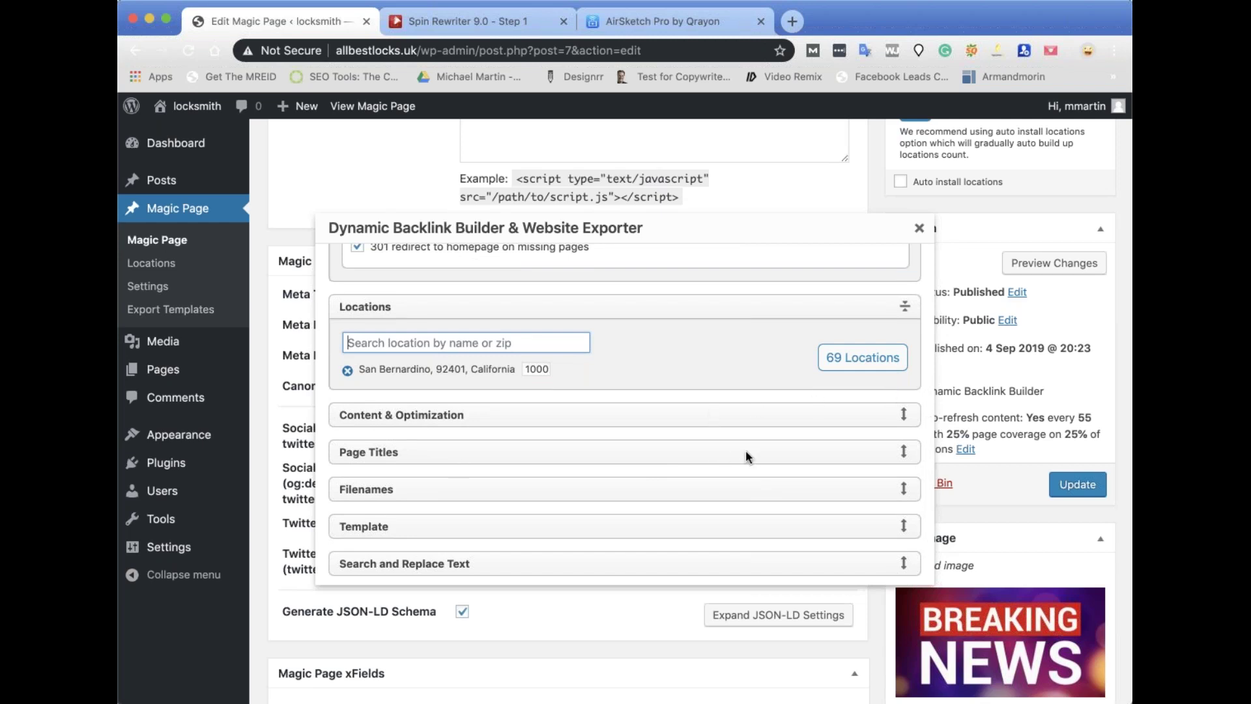
scroll(899, 413, up, 5)
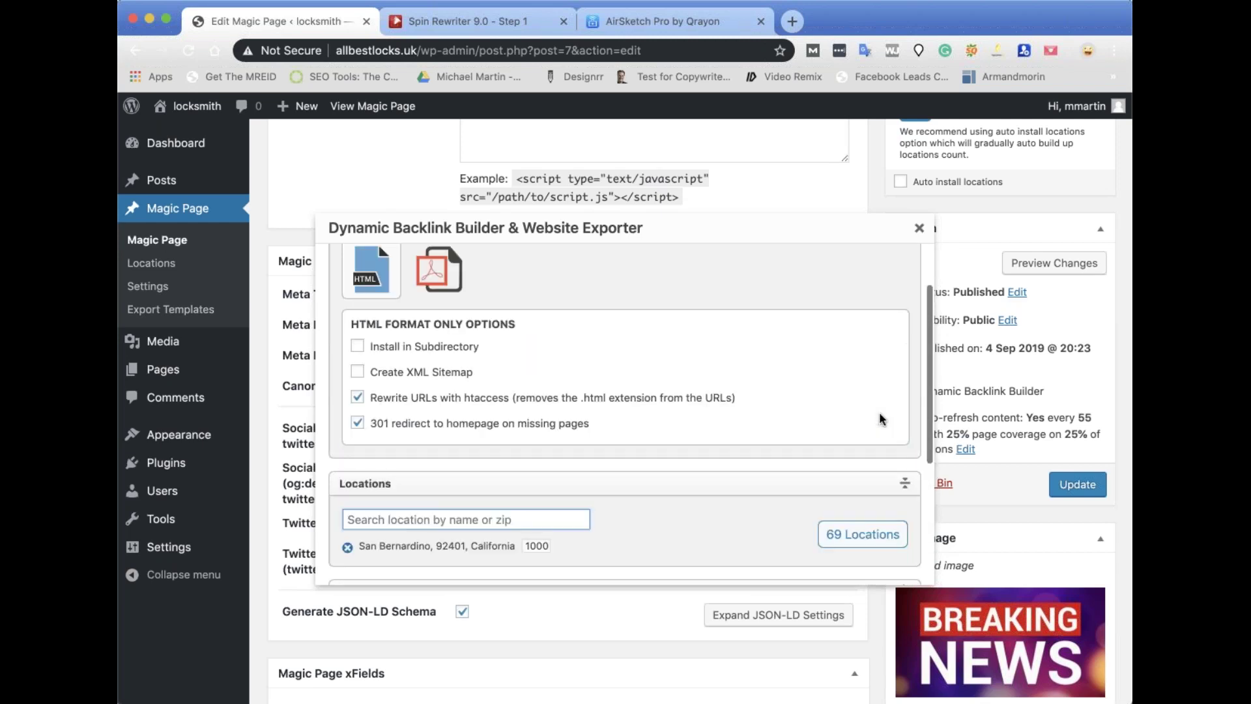
Keep HTML output, with images embedded as Base64 and CSS embedded in the HTML head.
click(454, 322)
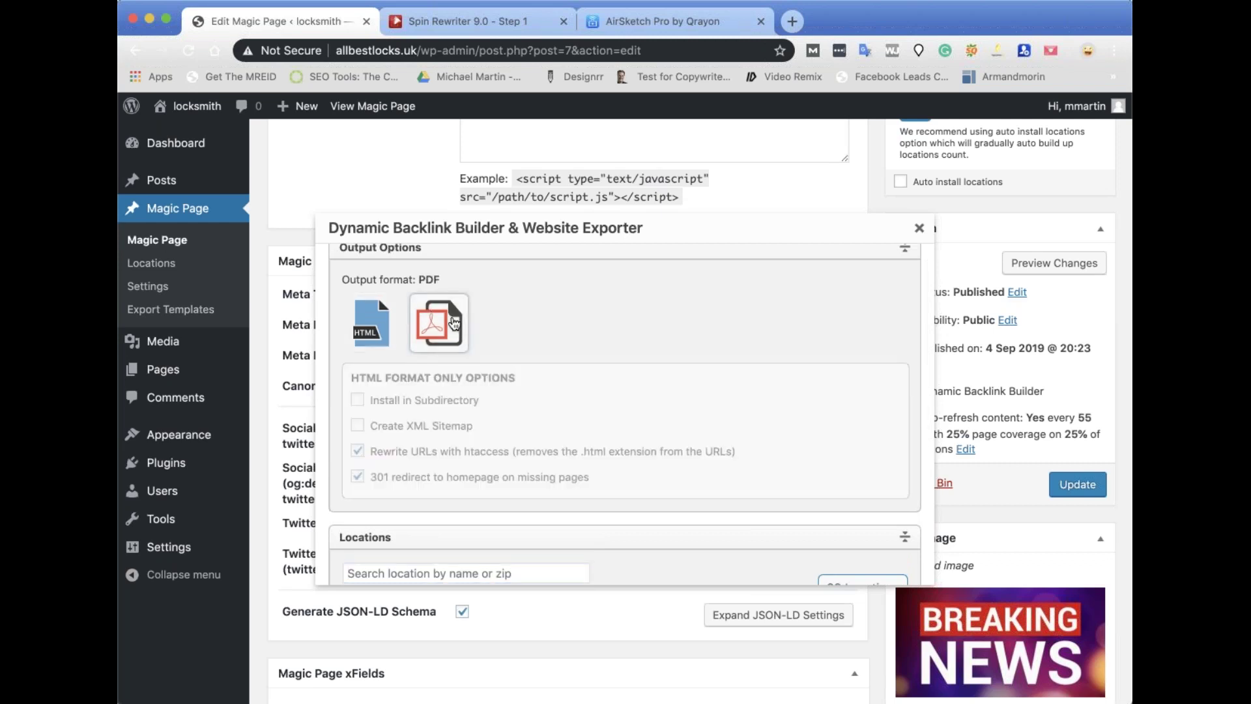
click(382, 331)
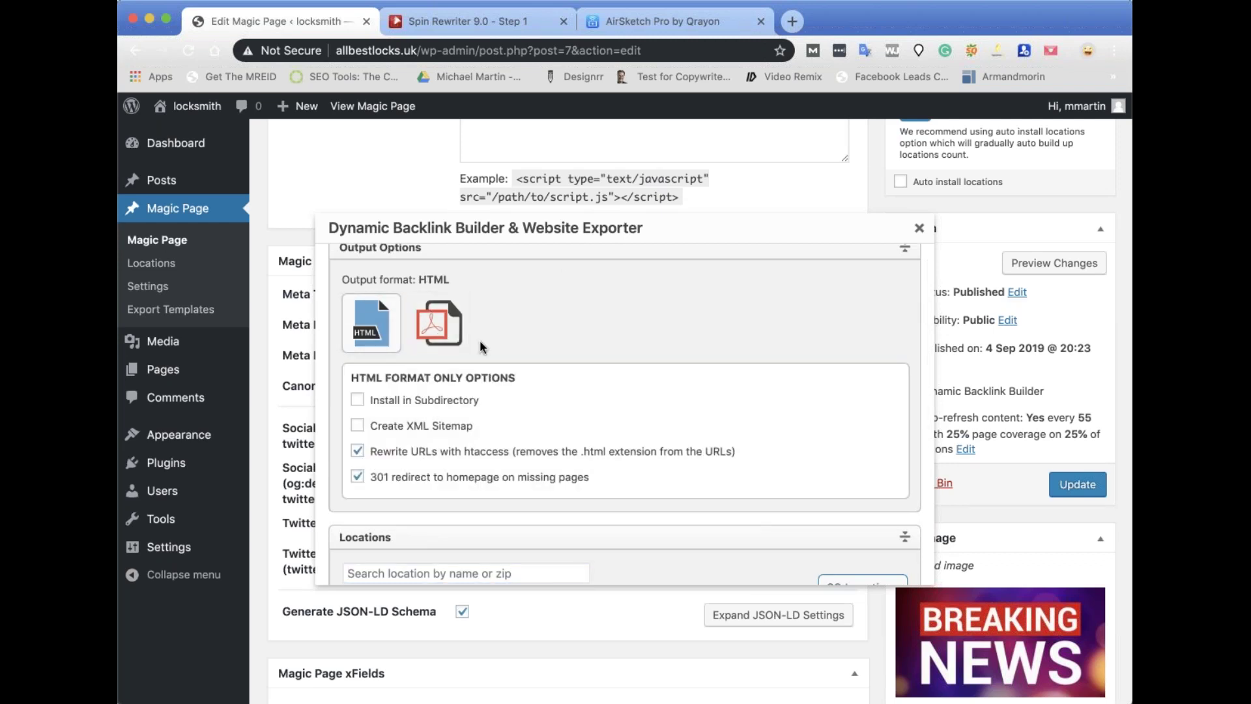
scroll(799, 395, down, 5)
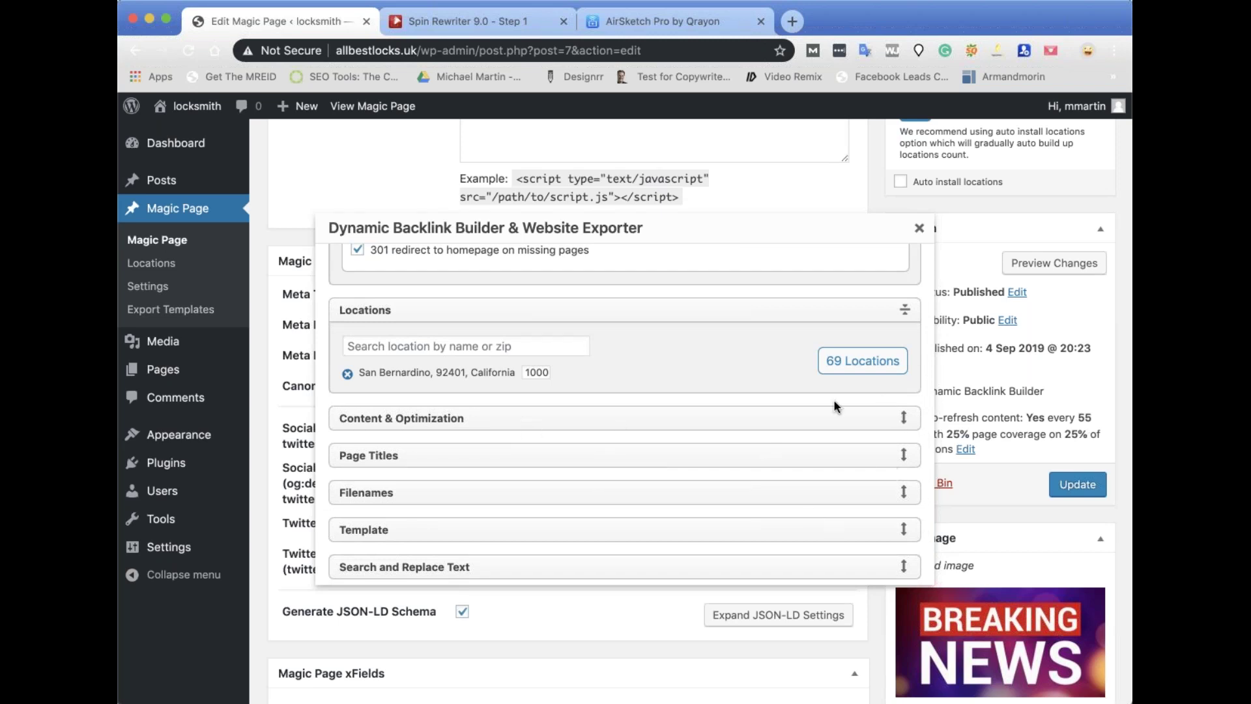
click(905, 419)
scroll(598, 498, down, 4)
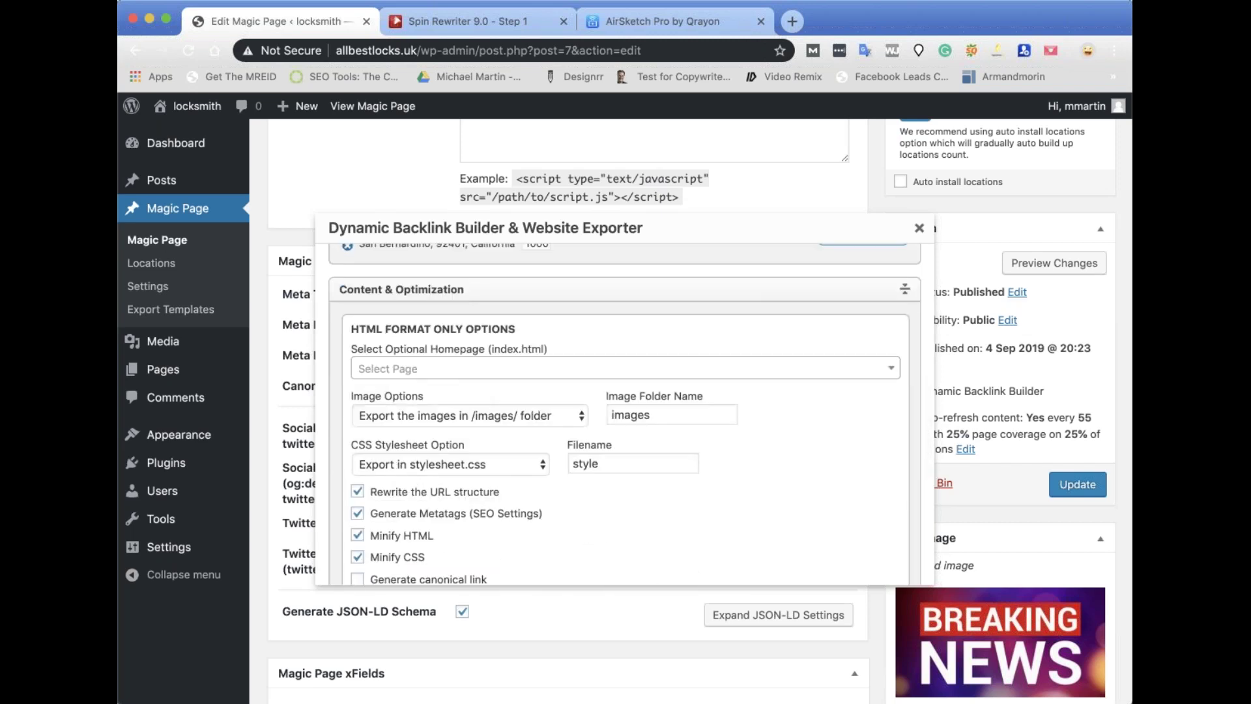
scroll(511, 400, down, 3)
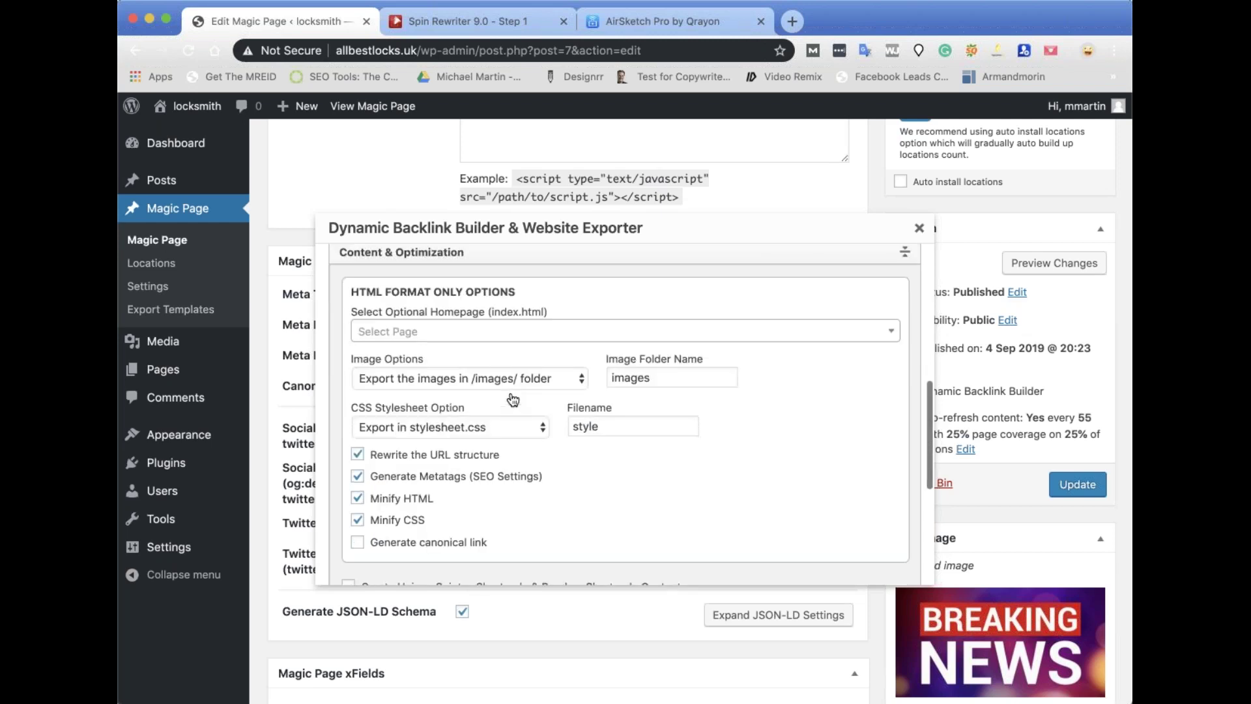
click(567, 337)
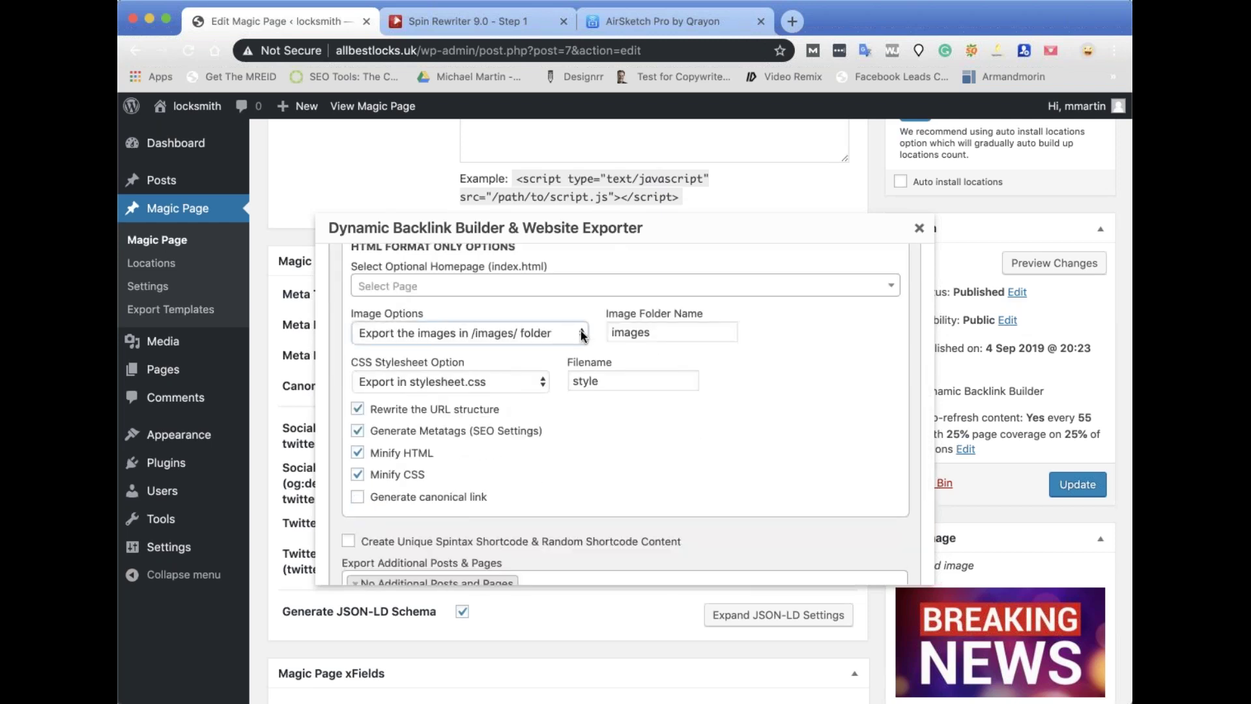
click(461, 365)
click(458, 390)
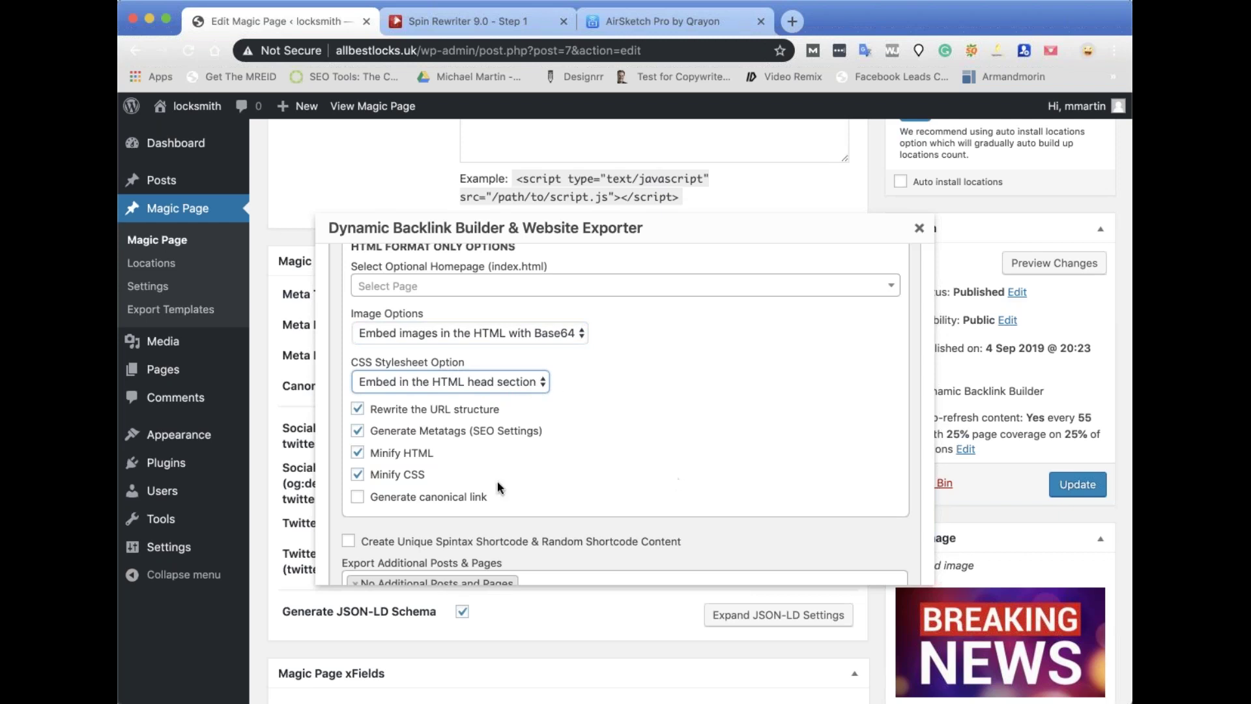
scroll(547, 395, down, 5)
scroll(546, 395, down, 5)
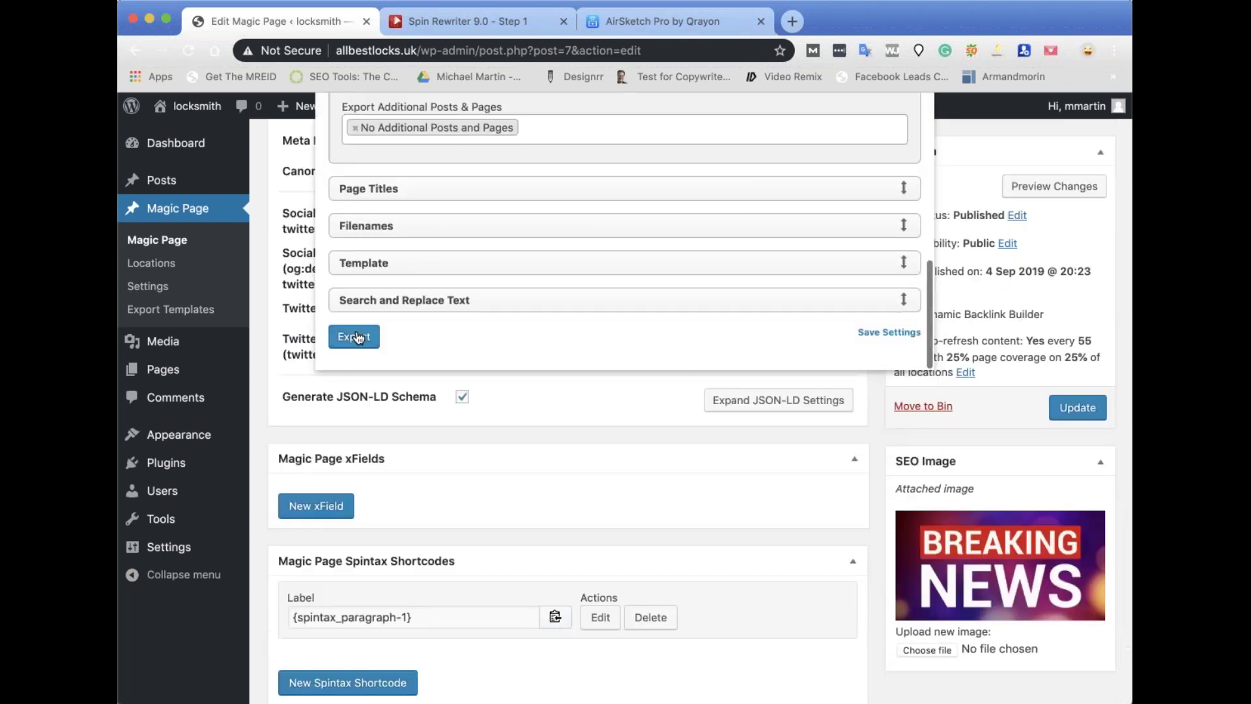
Export the 69 city pages to HTML and review the generated files, los-angeles through anaheim.
click(353, 338)
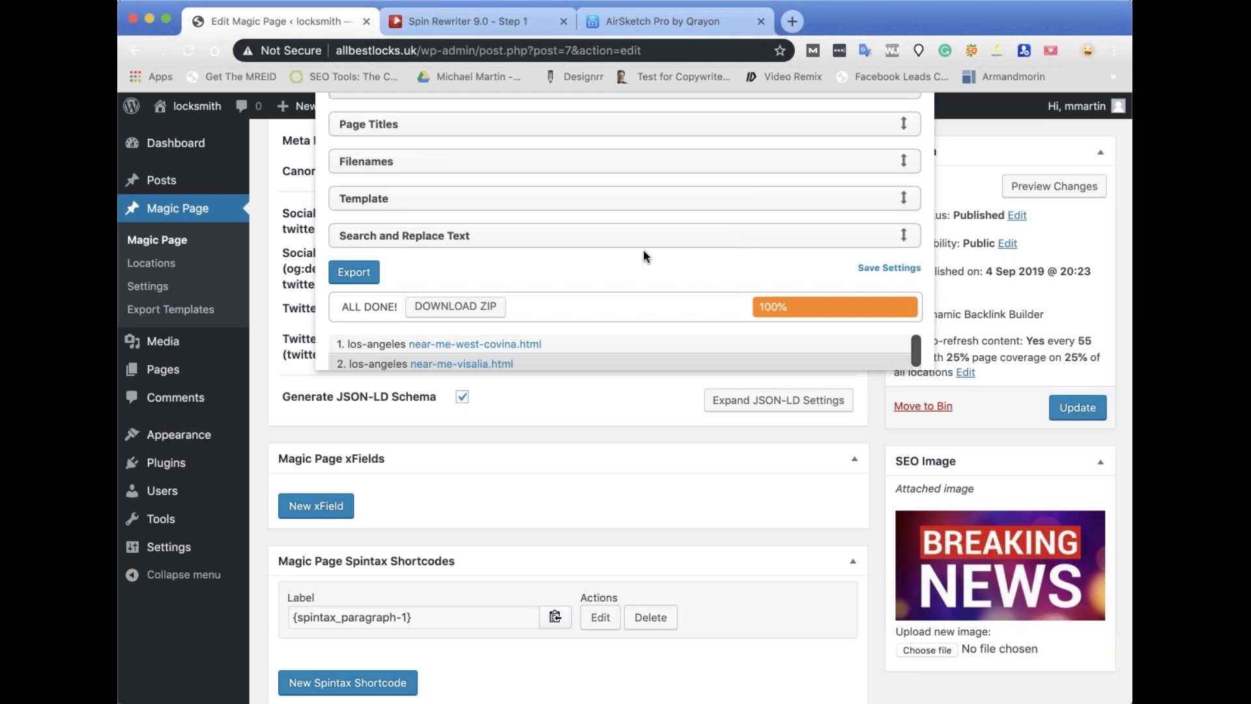
scroll(643, 255, down, 5)
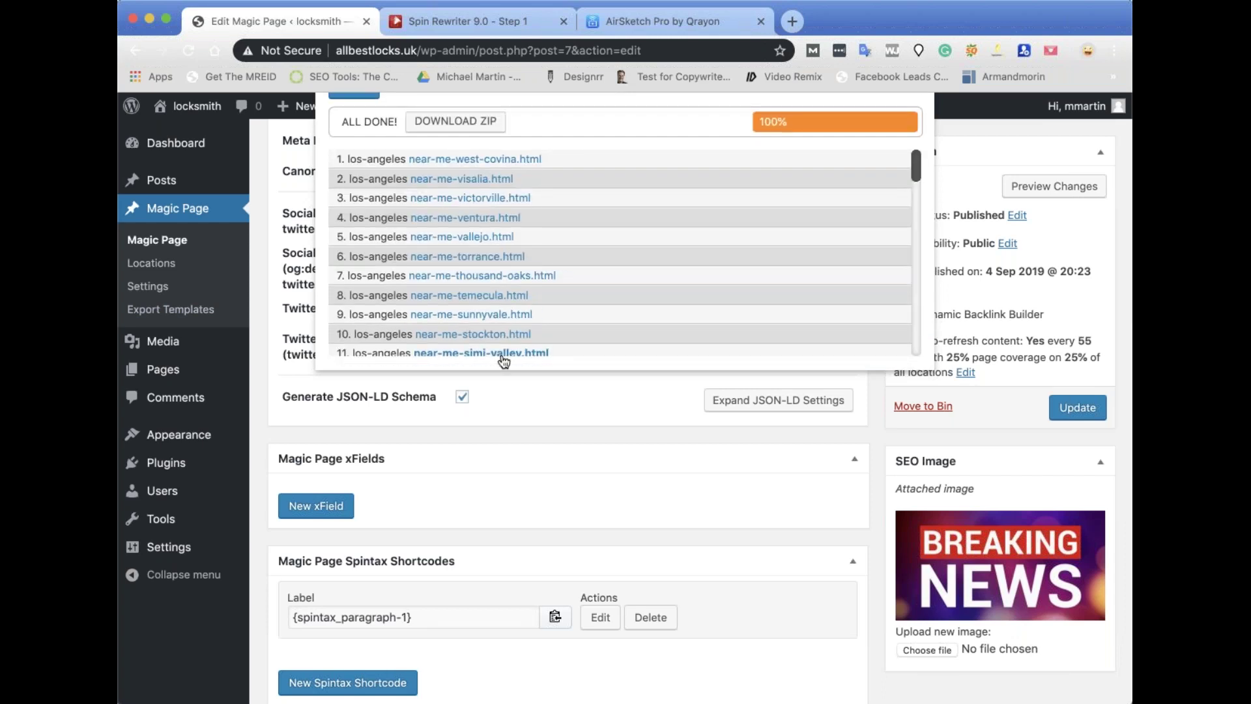
scroll(779, 296, up, 5)
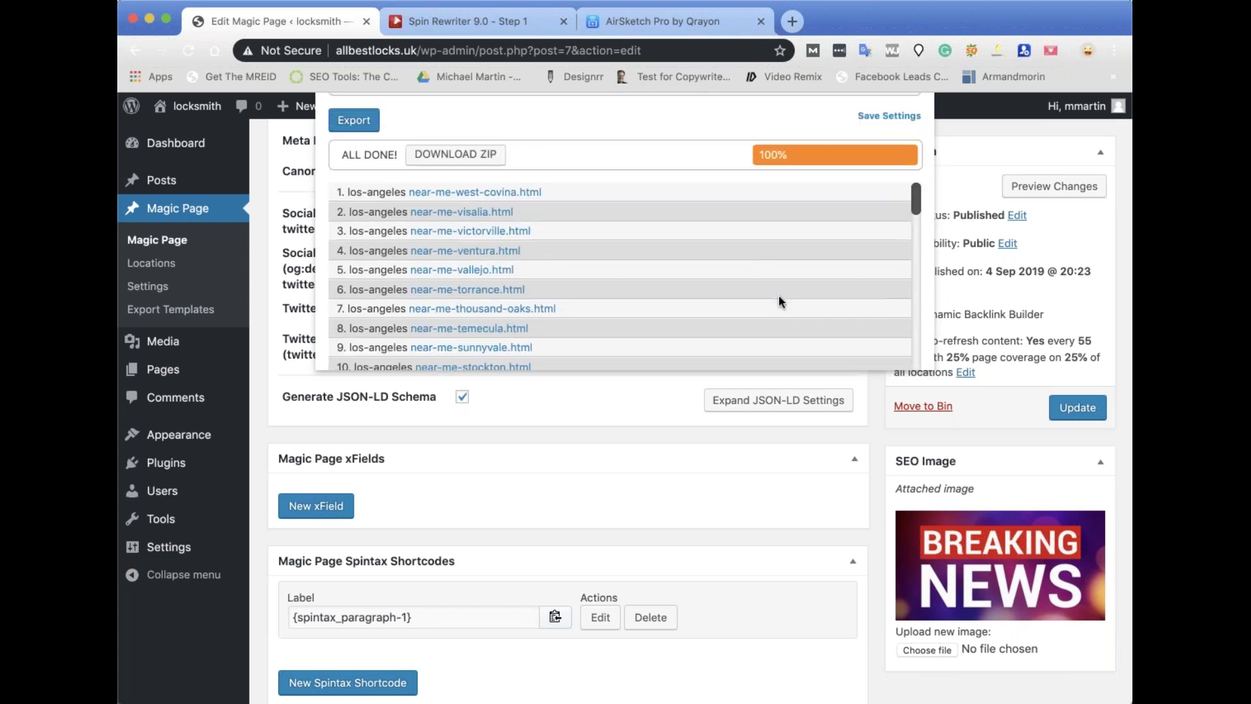
scroll(623, 264, down, 5)
scroll(623, 264, down, 15)
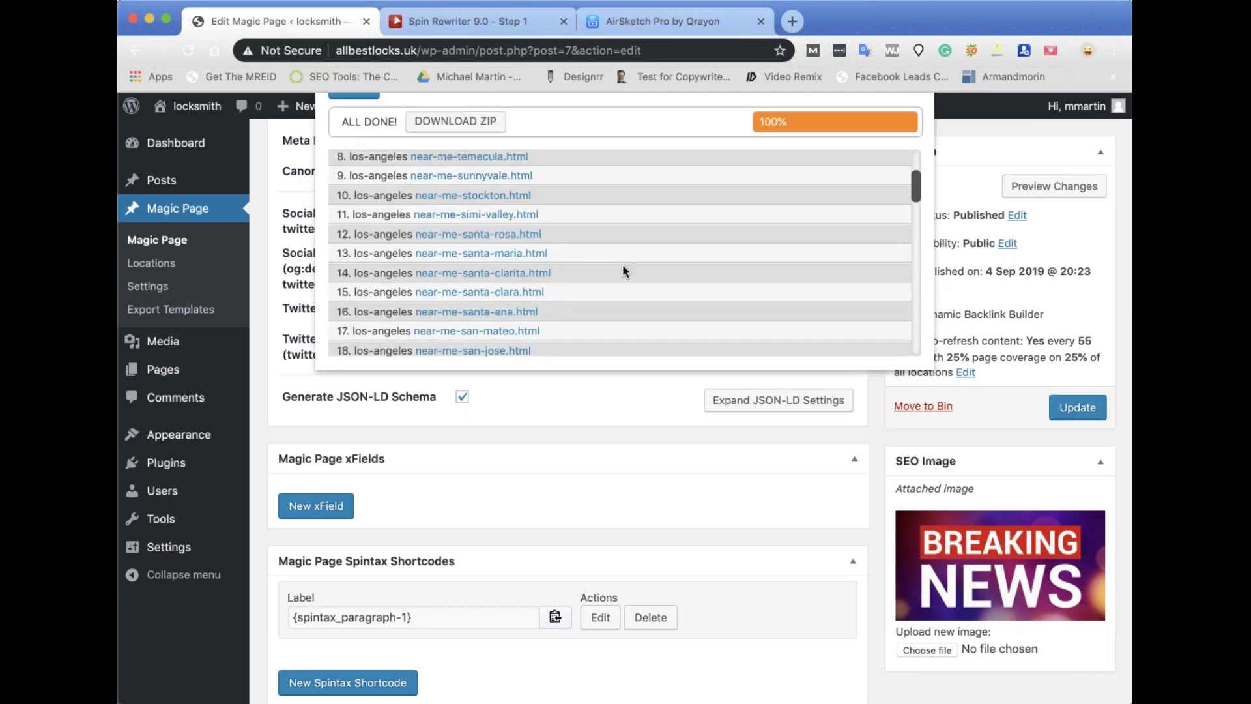
scroll(623, 264, up, 5)
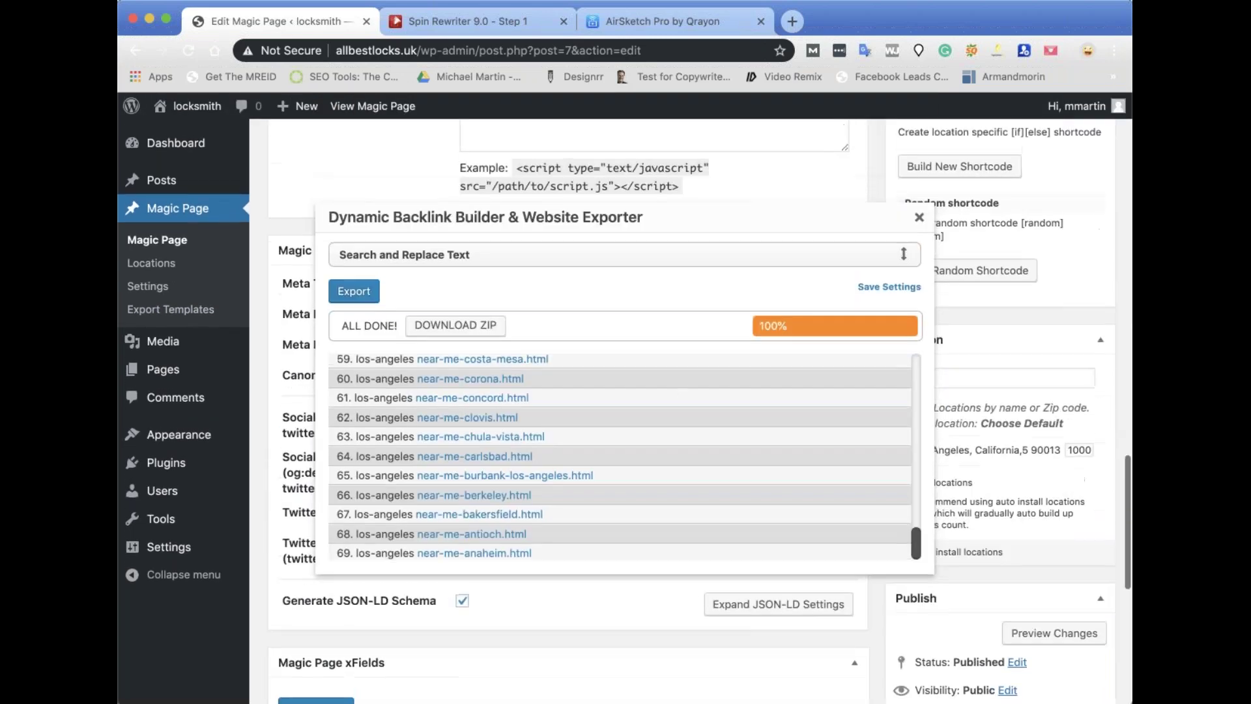
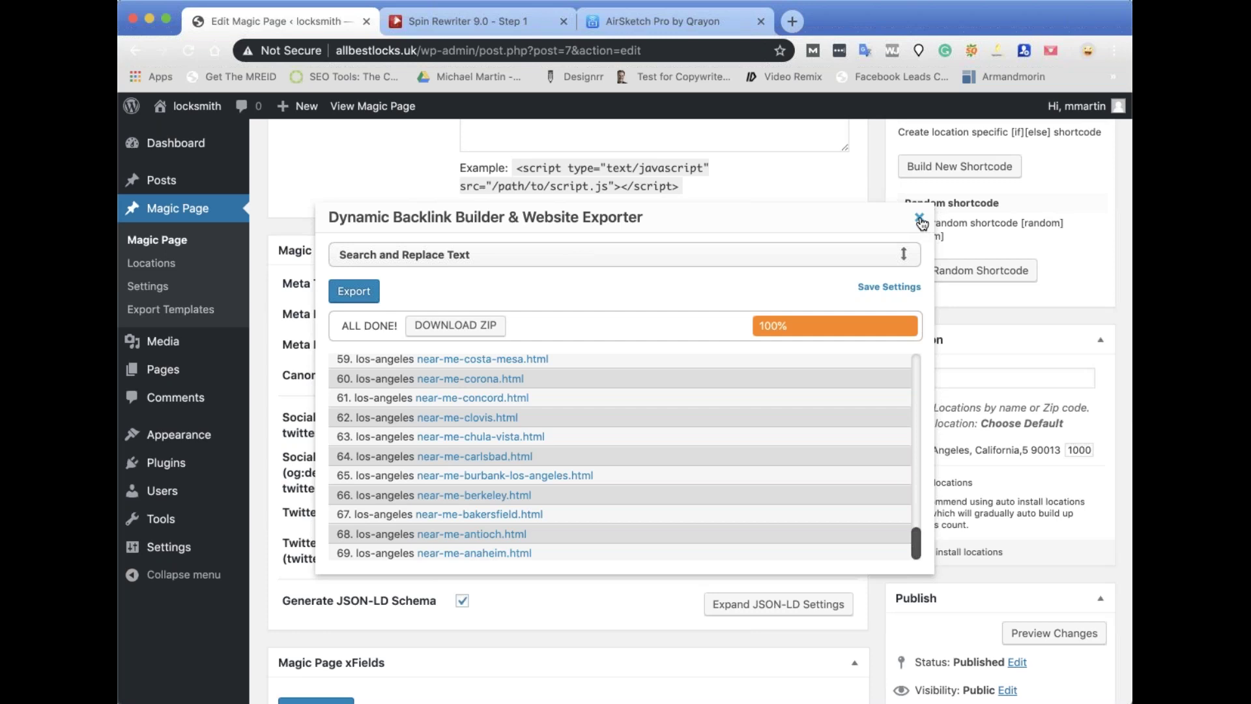
Close the backlink export results and update the los-angeles Magic Page.
click(920, 219)
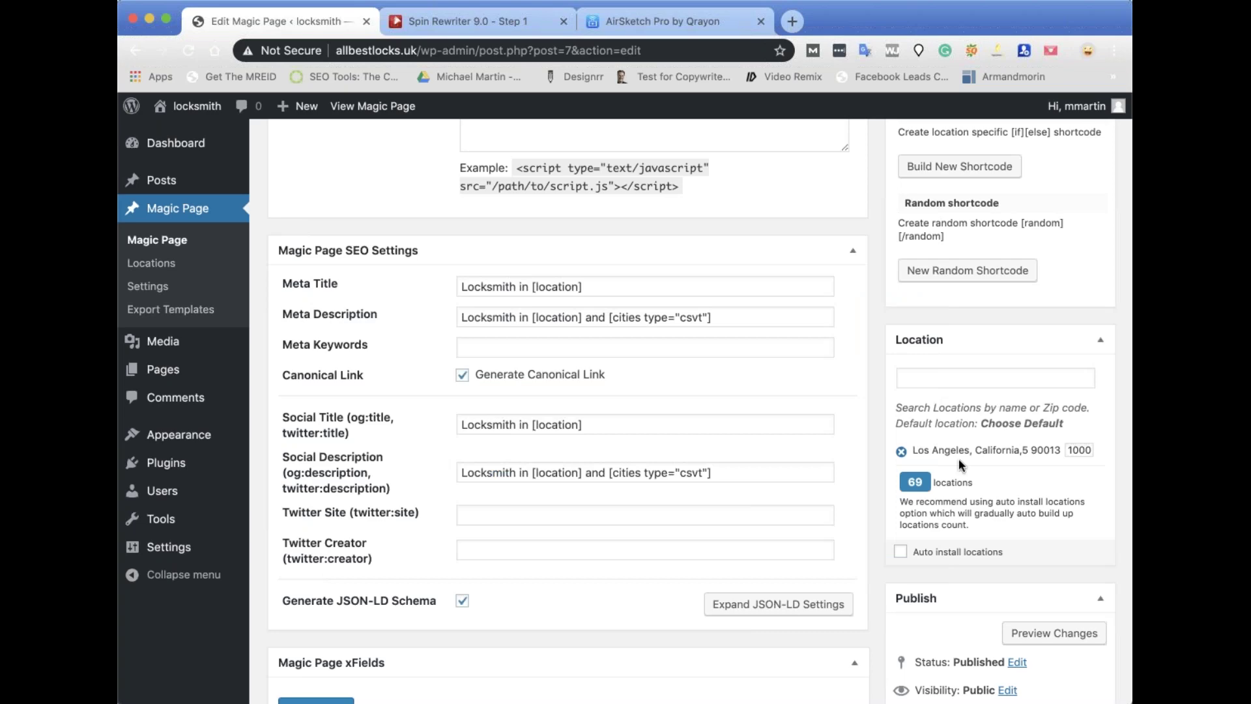
scroll(959, 459, down, 7)
click(1079, 411)
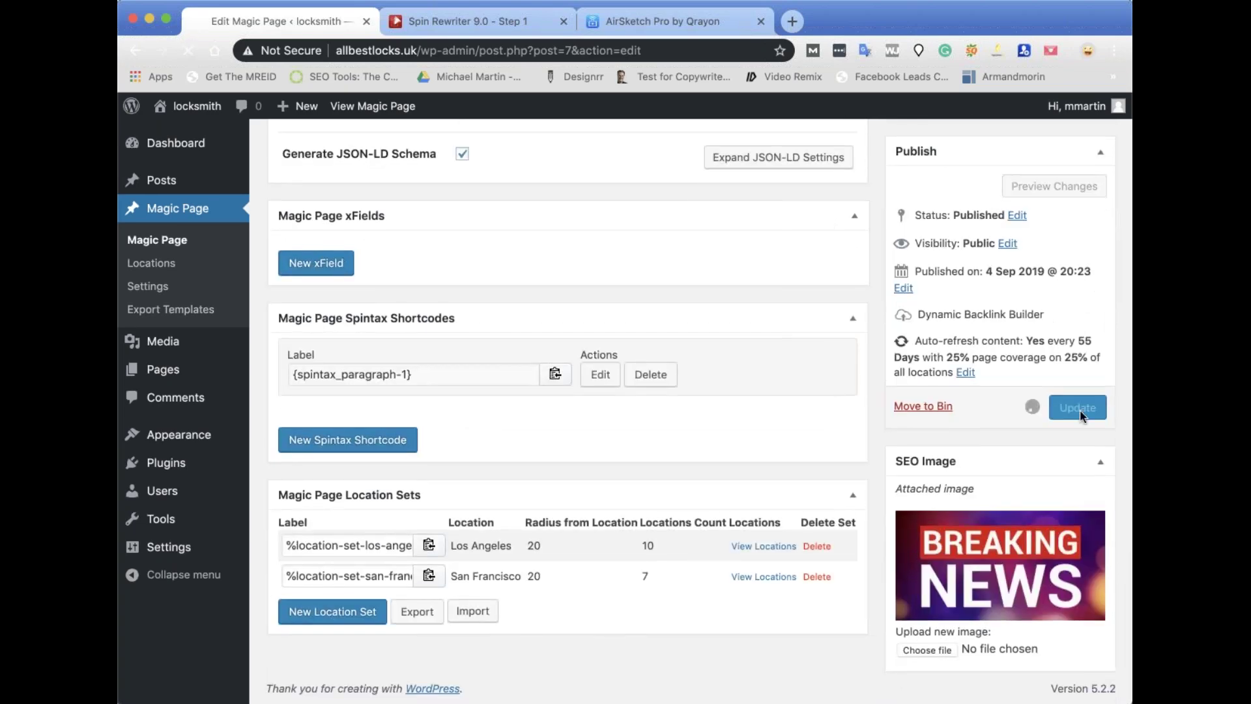
scroll(619, 402, down, 10)
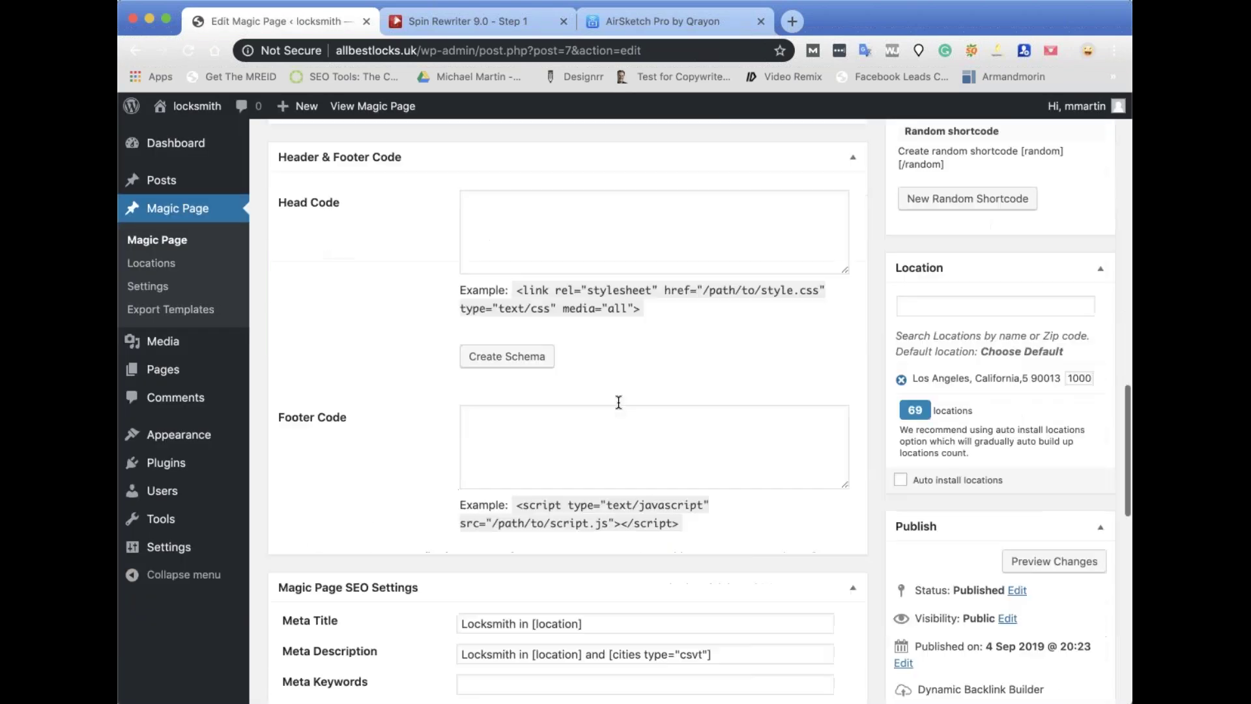
scroll(618, 402, down, 10)
scroll(618, 402, up, 20)
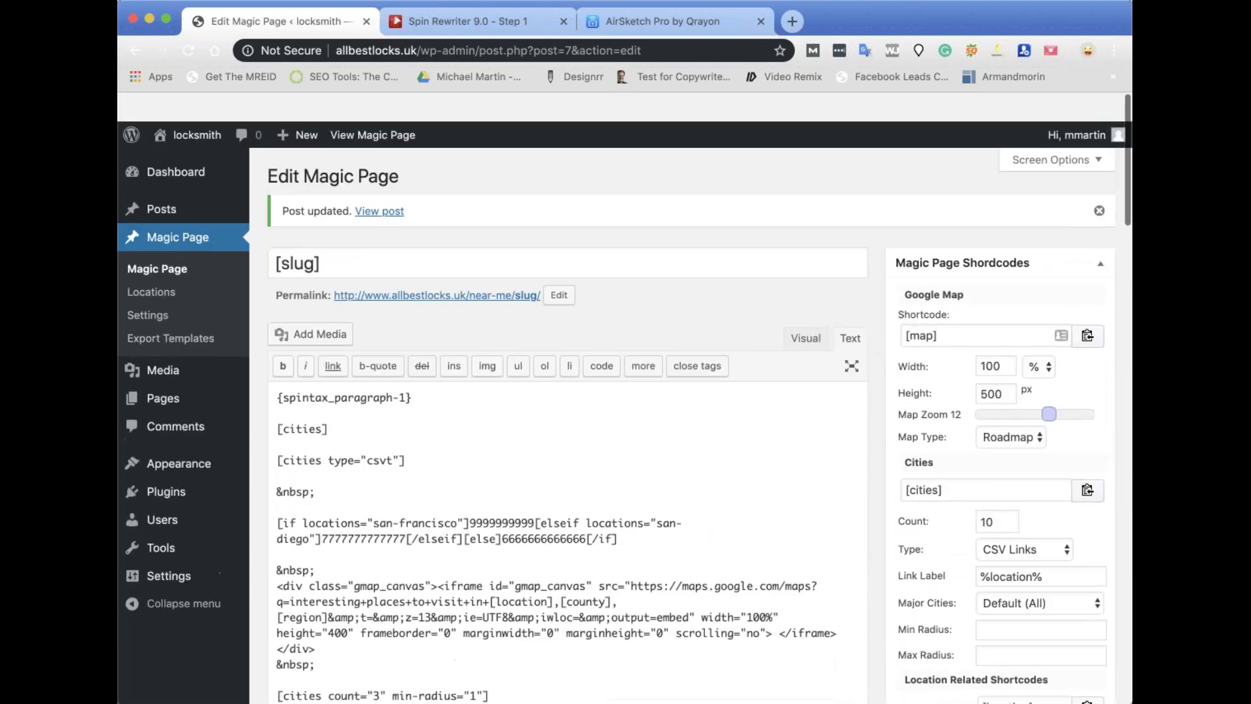
View the published los-angeles page from the Magic Pages list, with its city links and map.
mouse_move(202, 438)
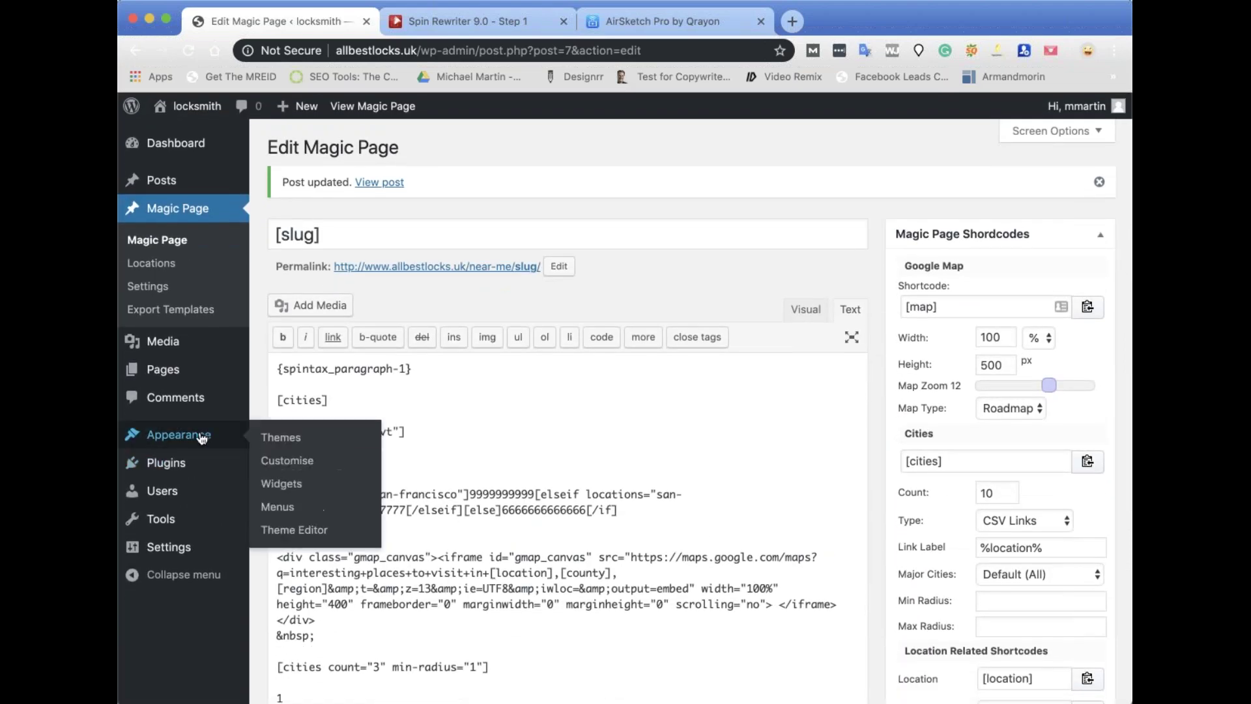
click(273, 439)
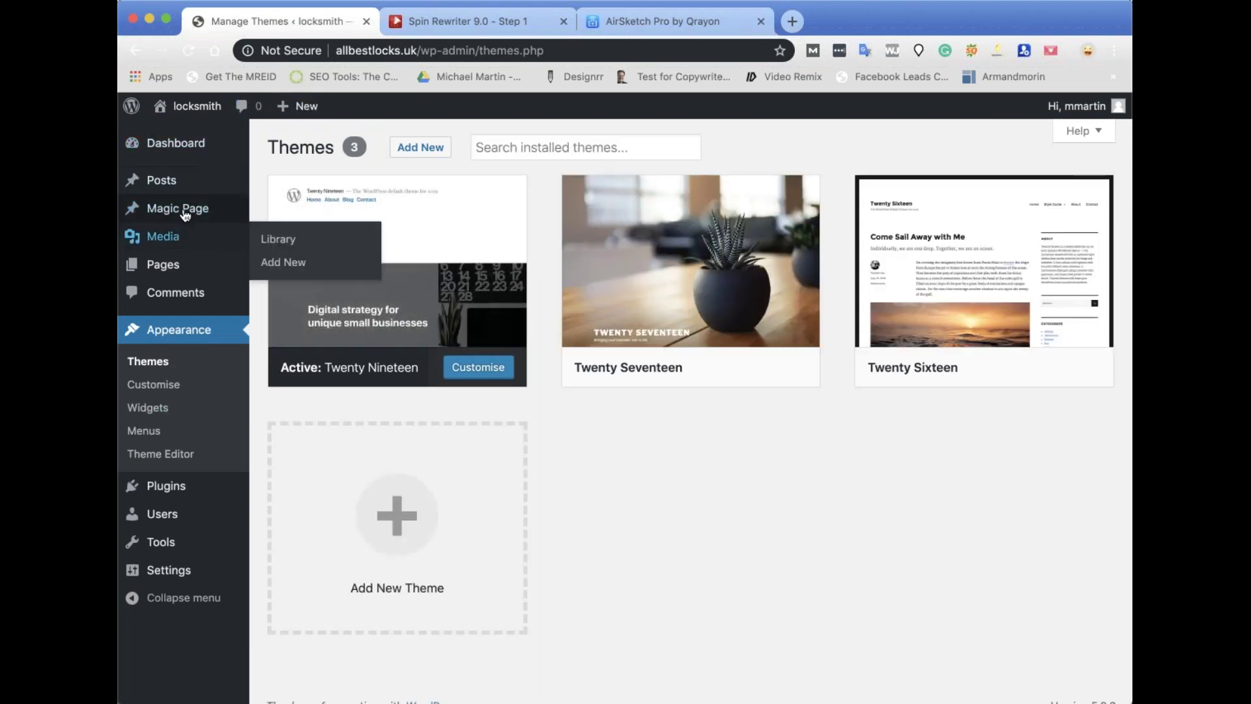
mouse_move(185, 215)
click(274, 212)
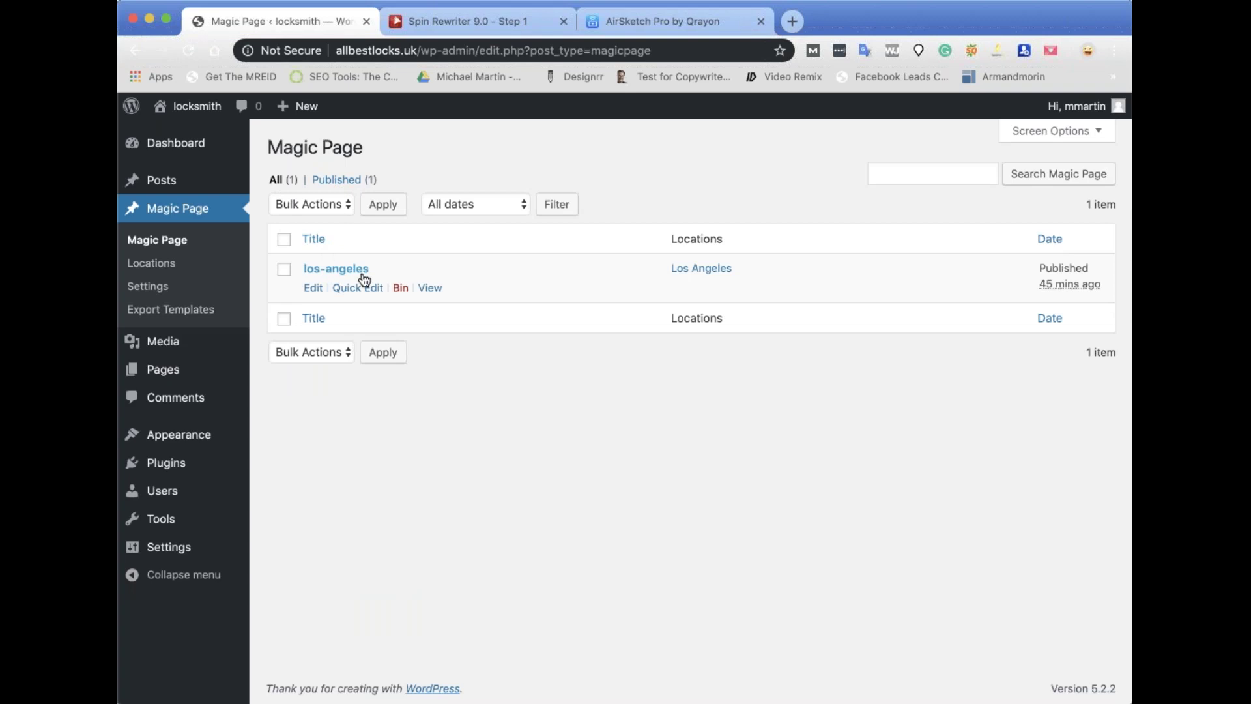
click(431, 288)
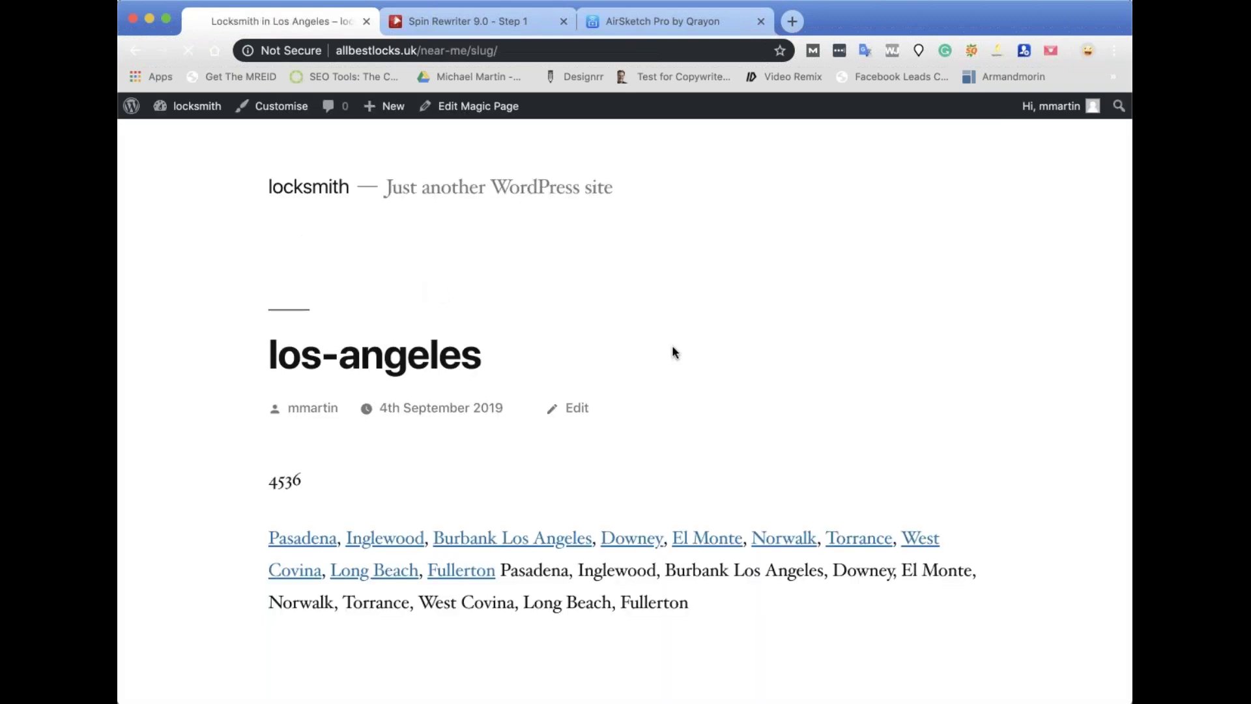
scroll(674, 352, down, 10)
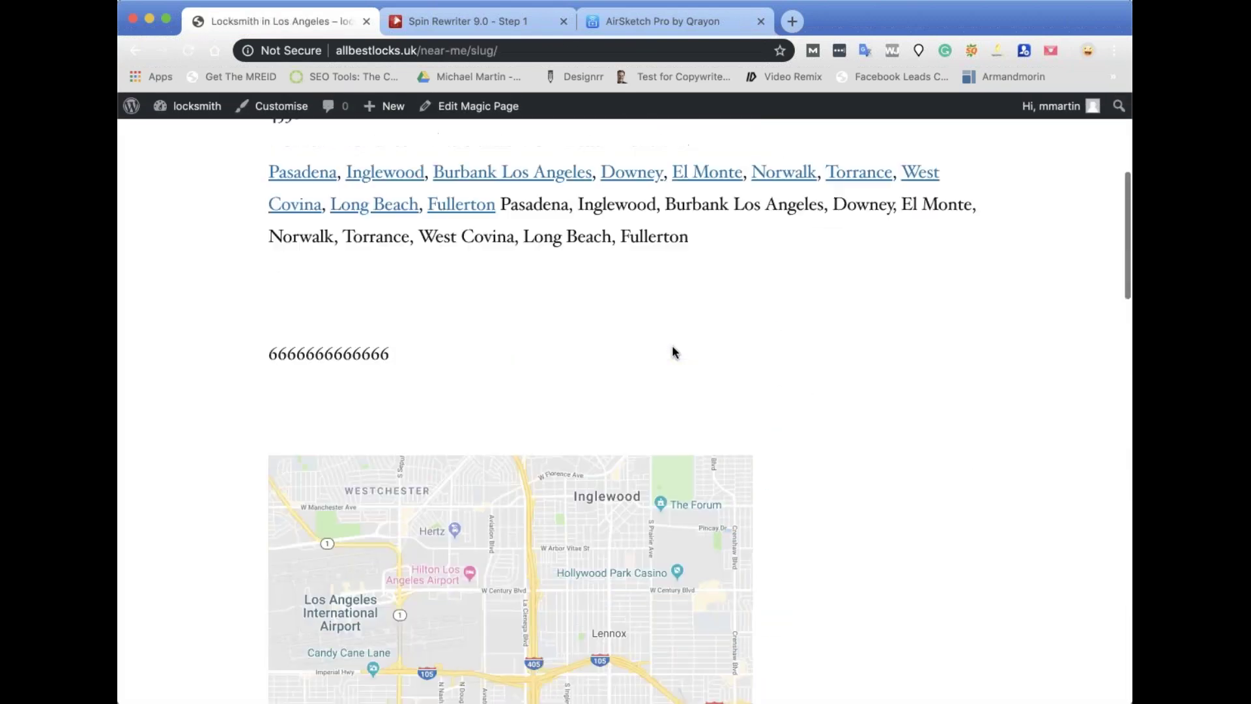
scroll(673, 352, up, 6)
Search new themes for 'generate', then install and activate GeneratePress.
click(199, 110)
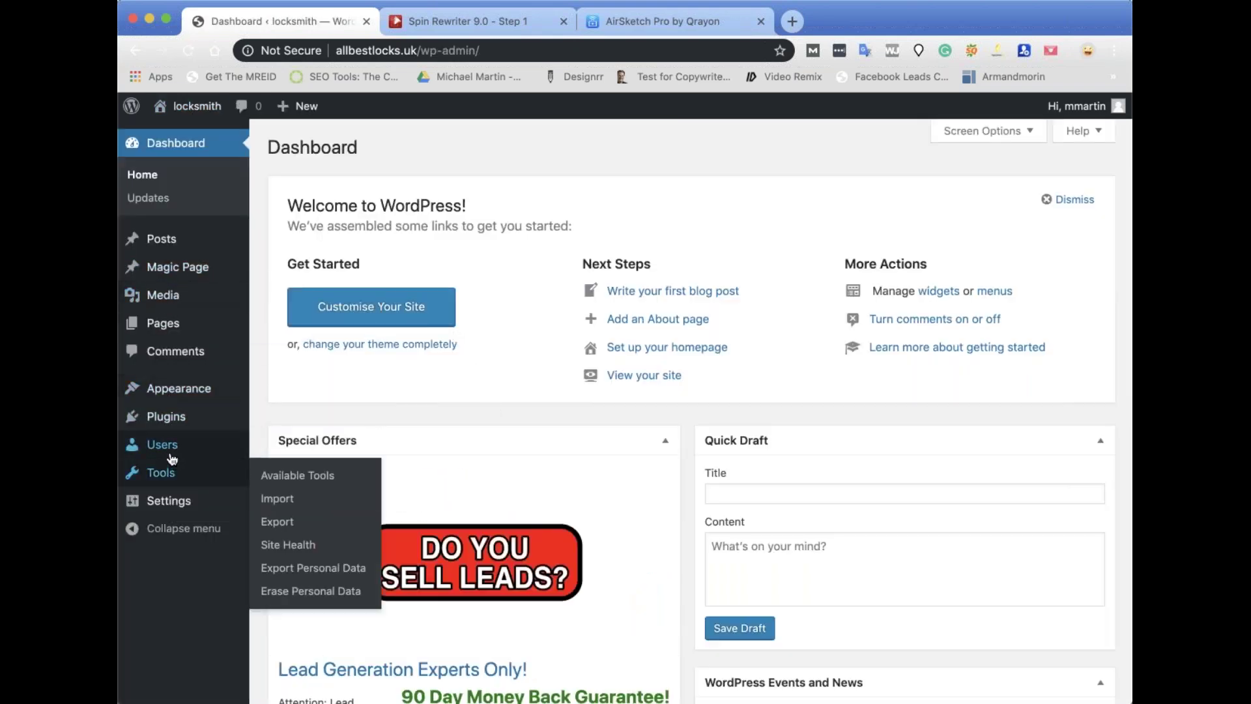
click(290, 391)
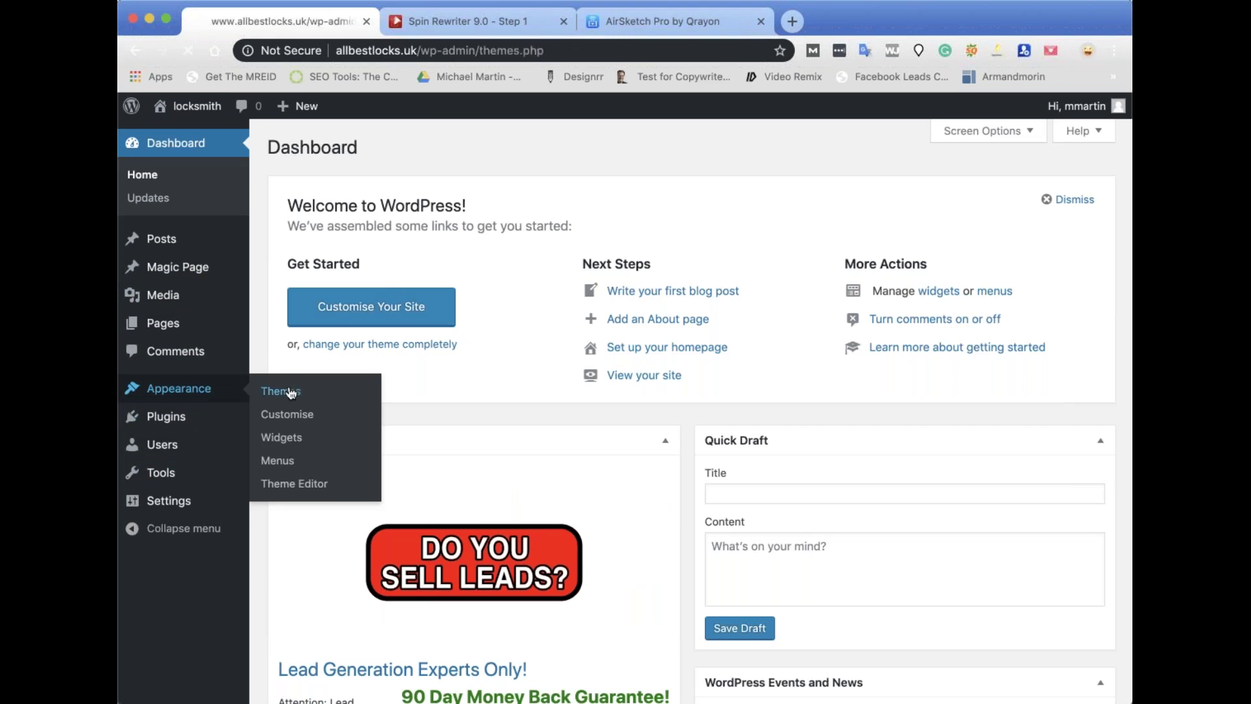
click(512, 149)
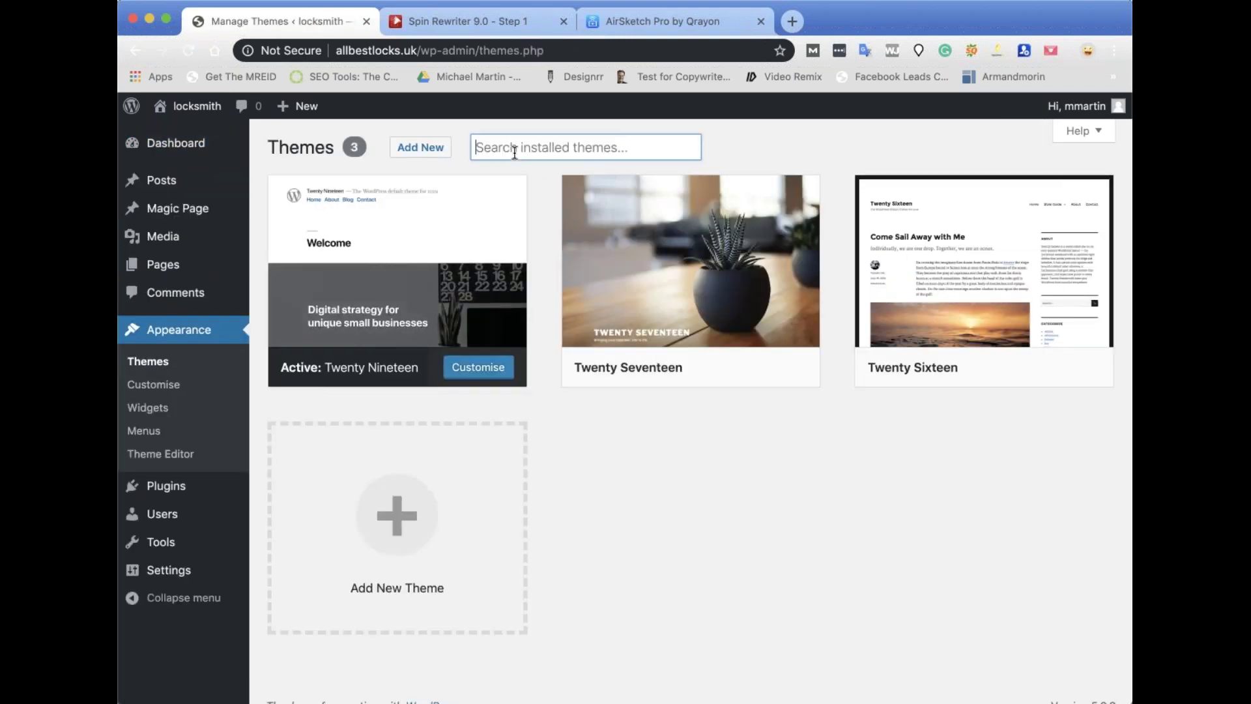
click(433, 152)
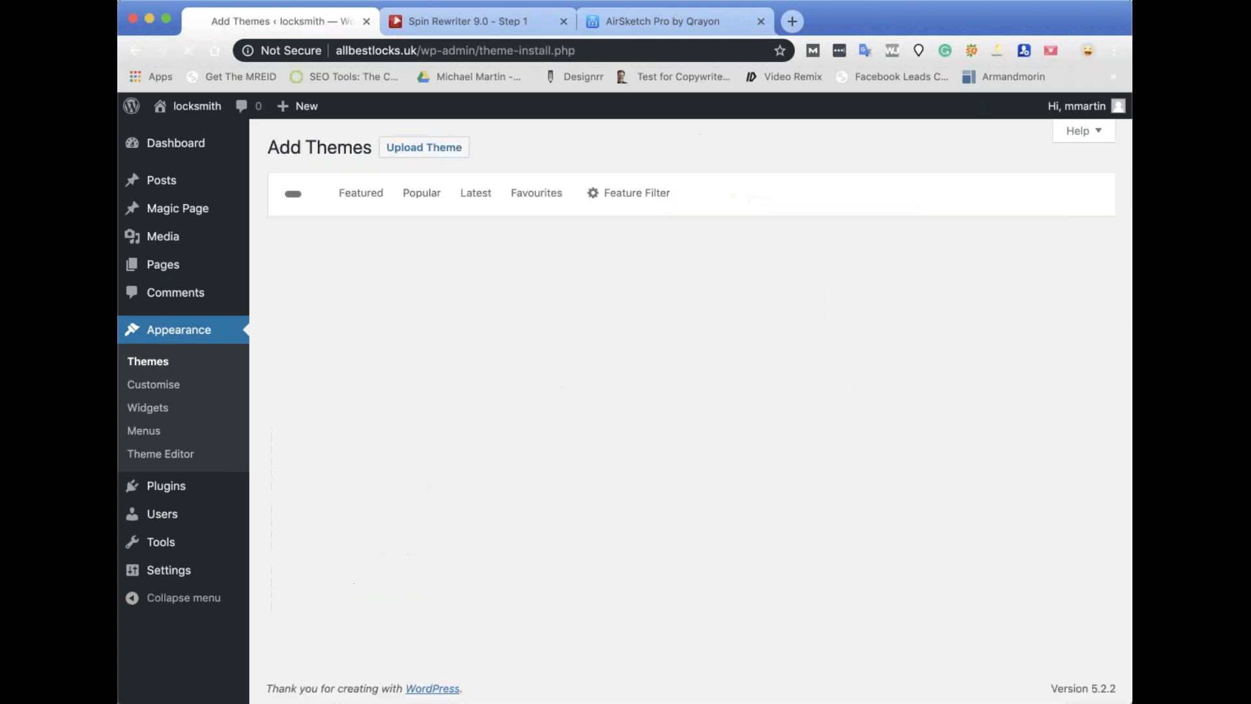
click(956, 203)
text(generate)
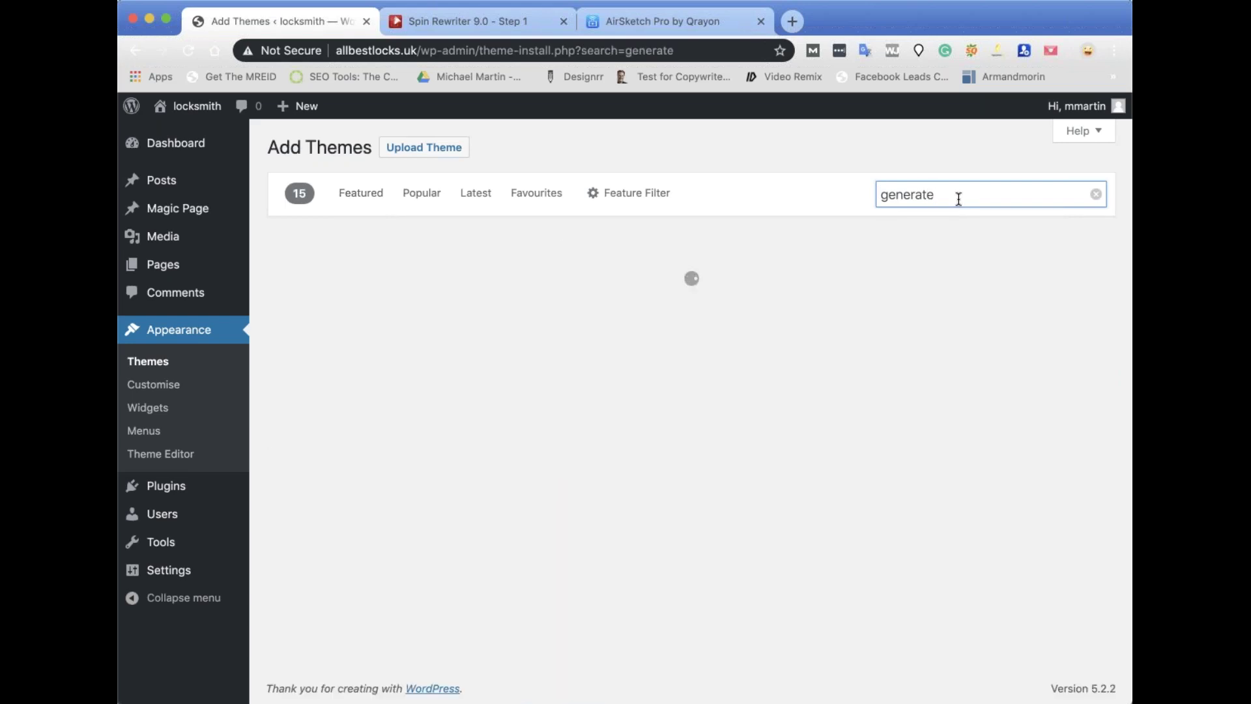
click(430, 427)
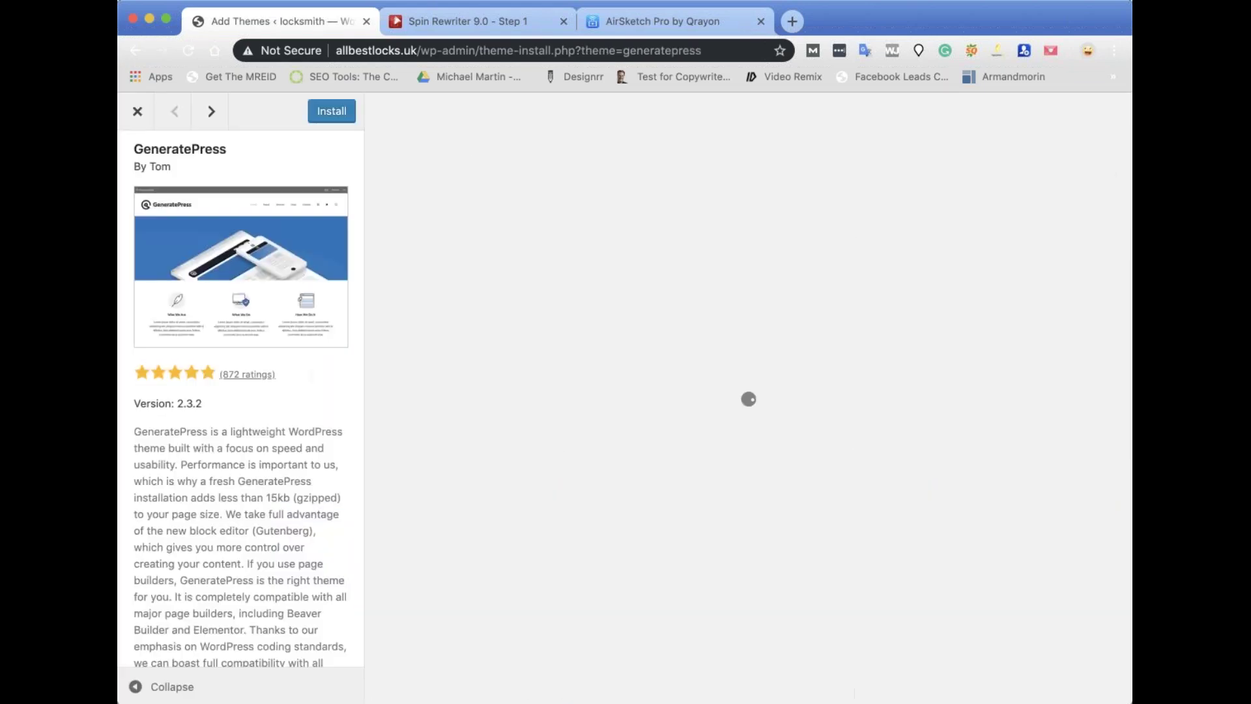
click(332, 112)
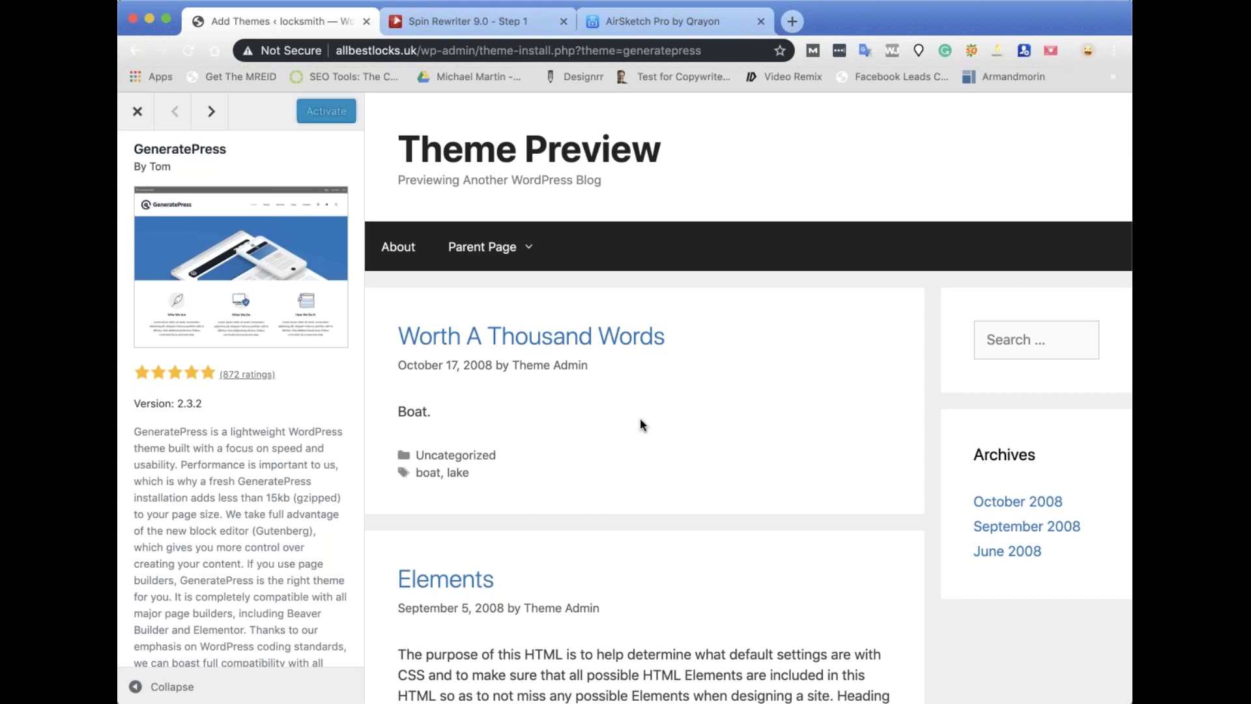
click(334, 113)
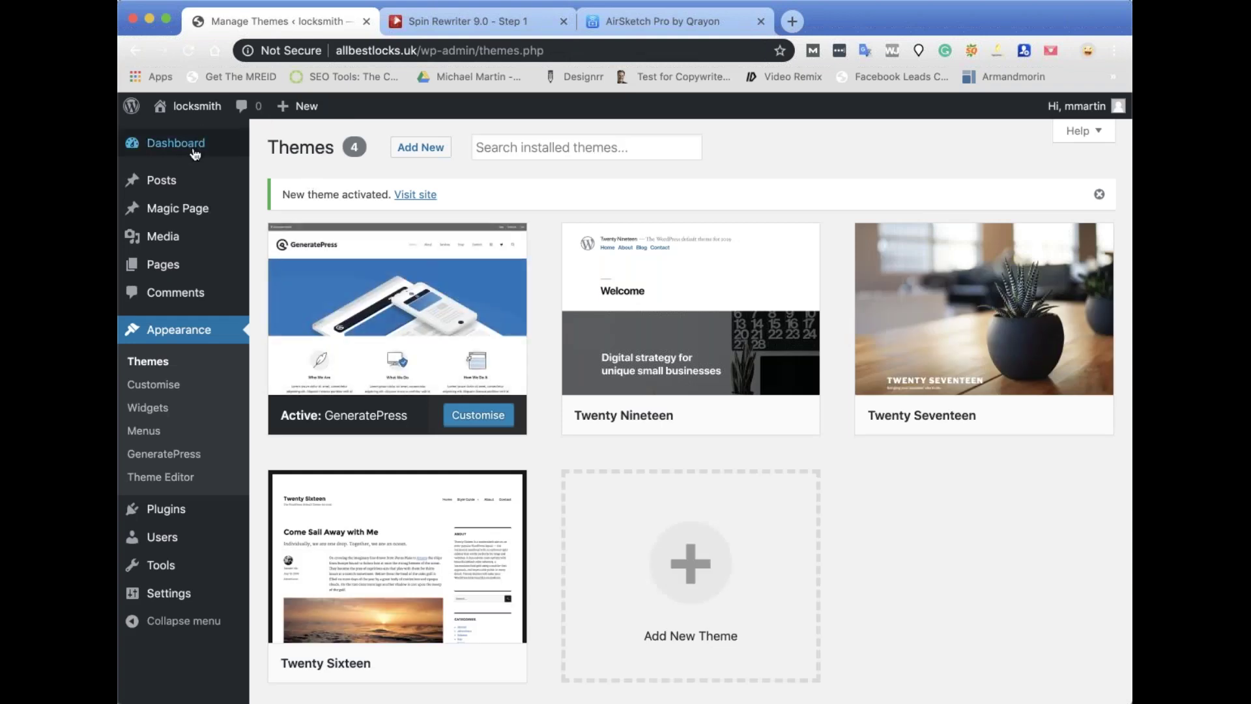
Install and activate Elementor Page Builder from the Popular plugins list, dismissing its getting-started screen.
mouse_move(172, 515)
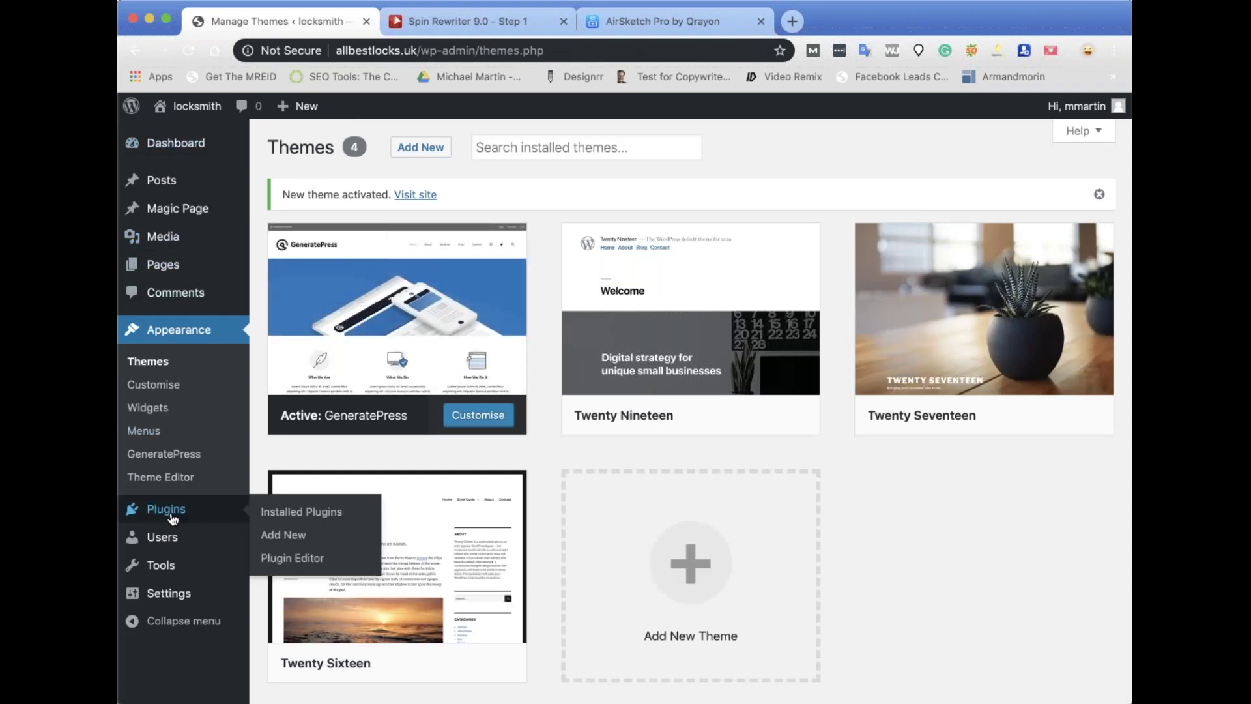
click(285, 535)
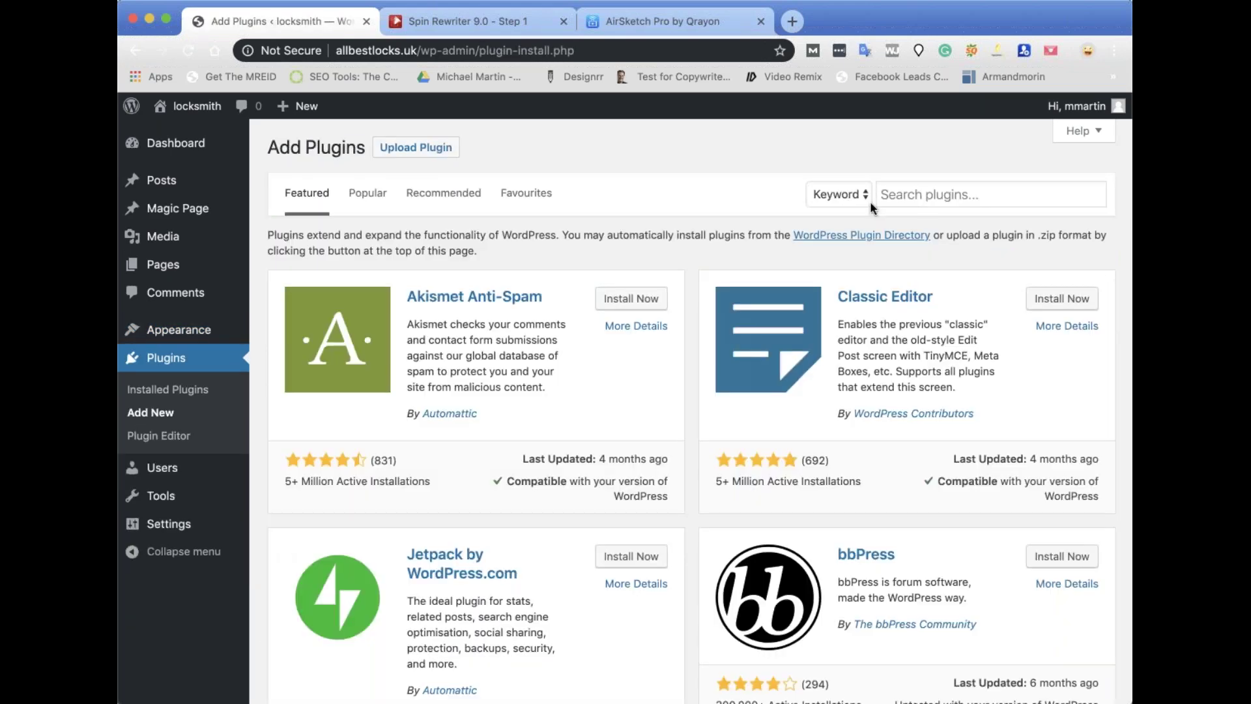
click(377, 194)
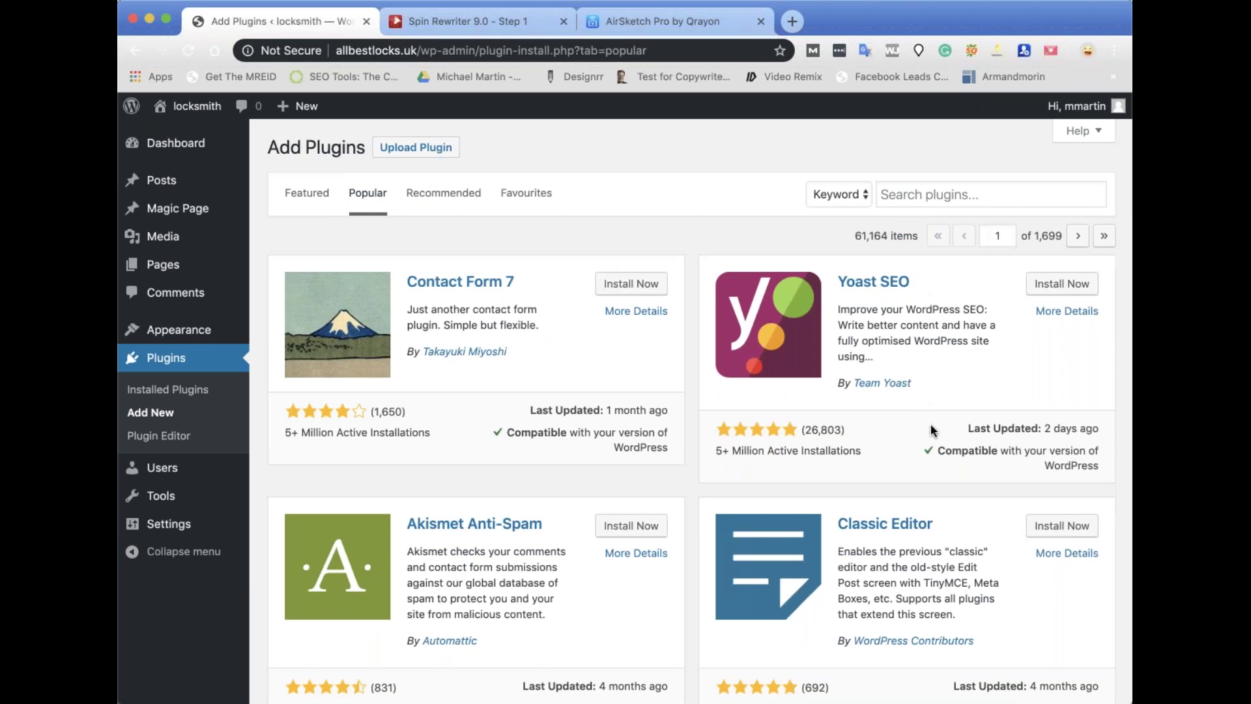
scroll(925, 411, down, 9)
scroll(932, 430, down, 10)
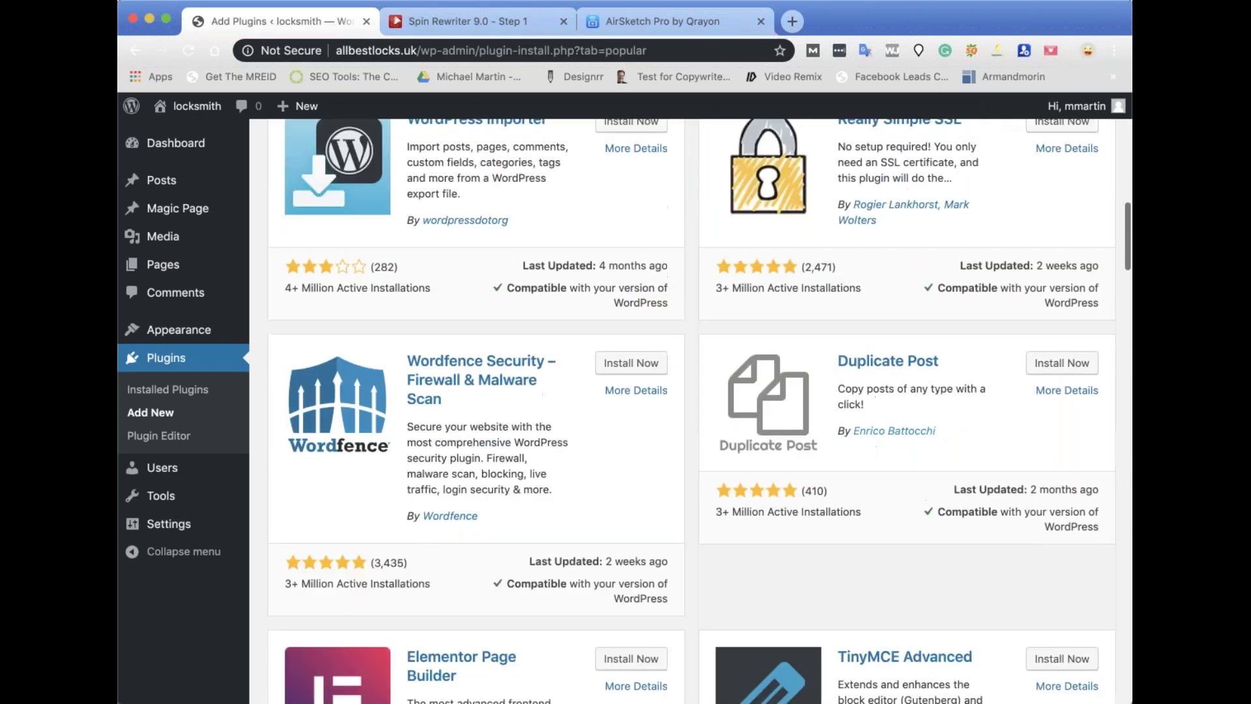
click(637, 364)
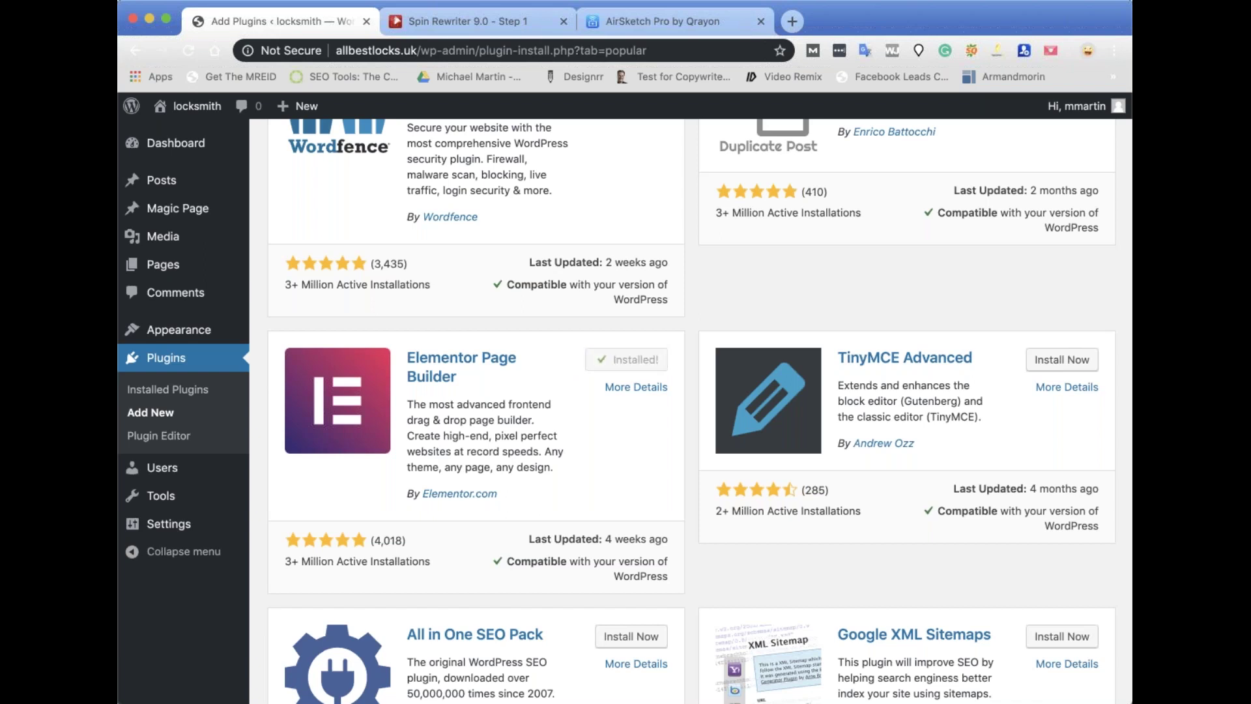
click(644, 362)
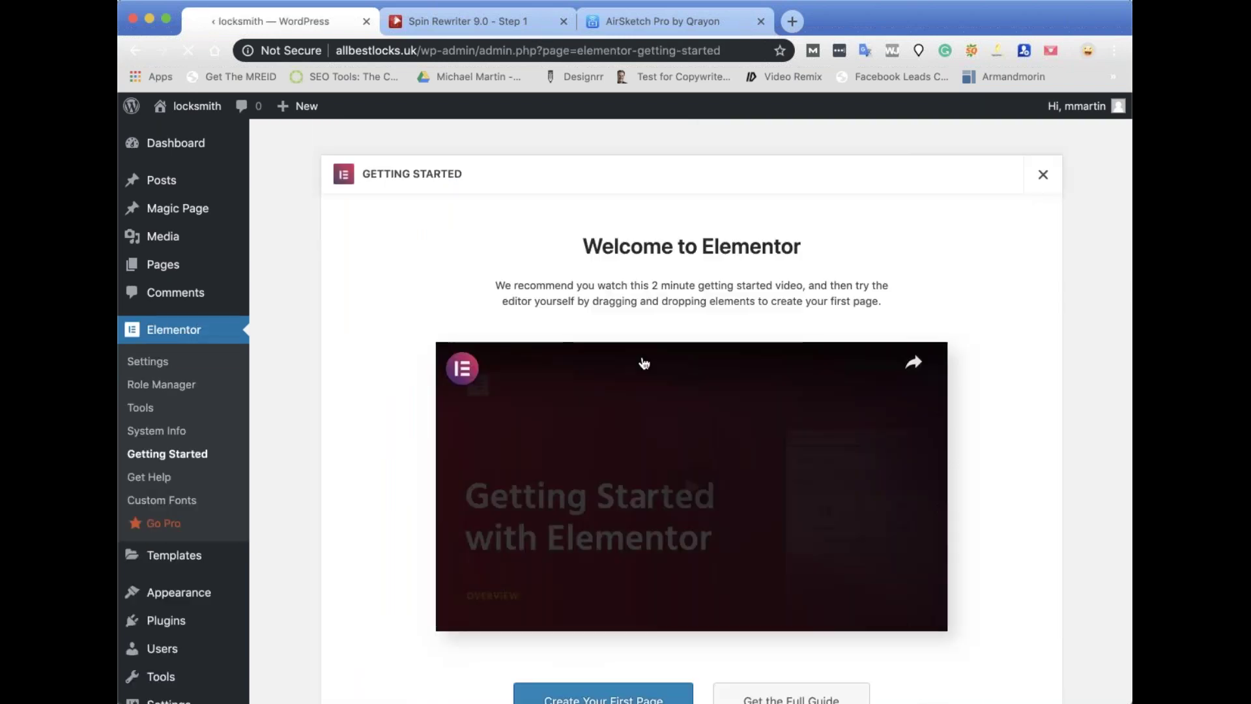
scroll(972, 290, down, 5)
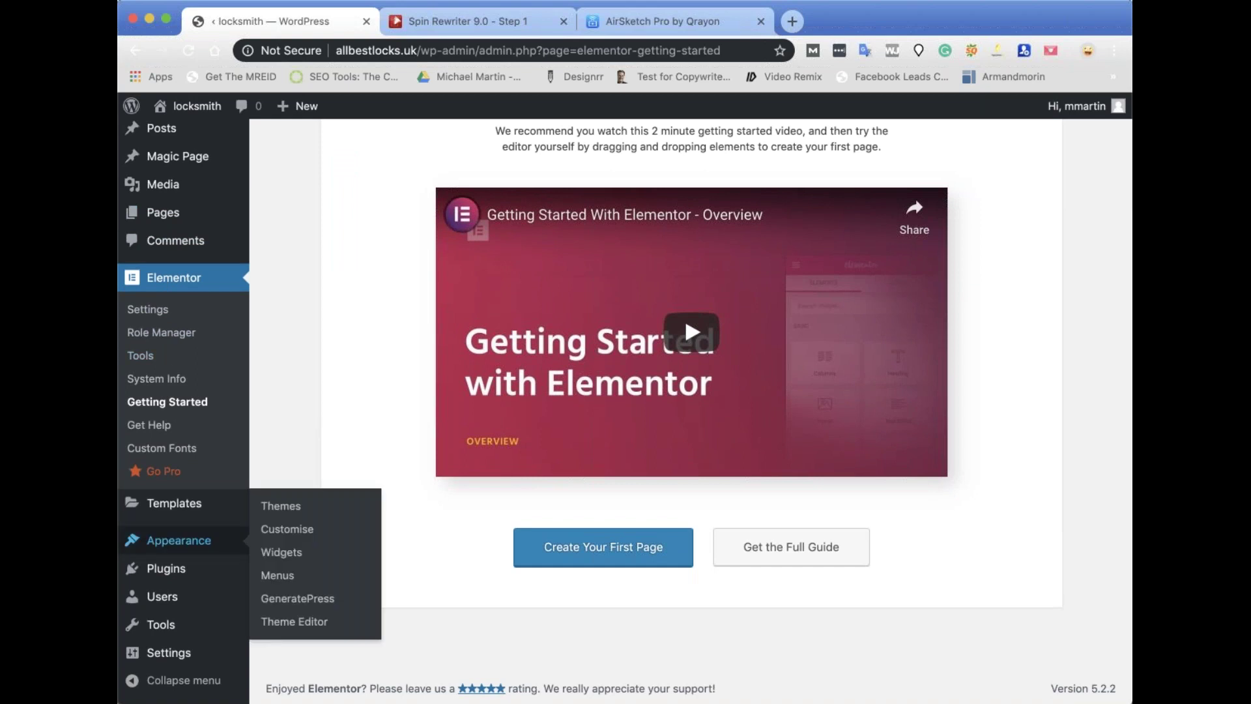
scroll(1063, 196, up, 3)
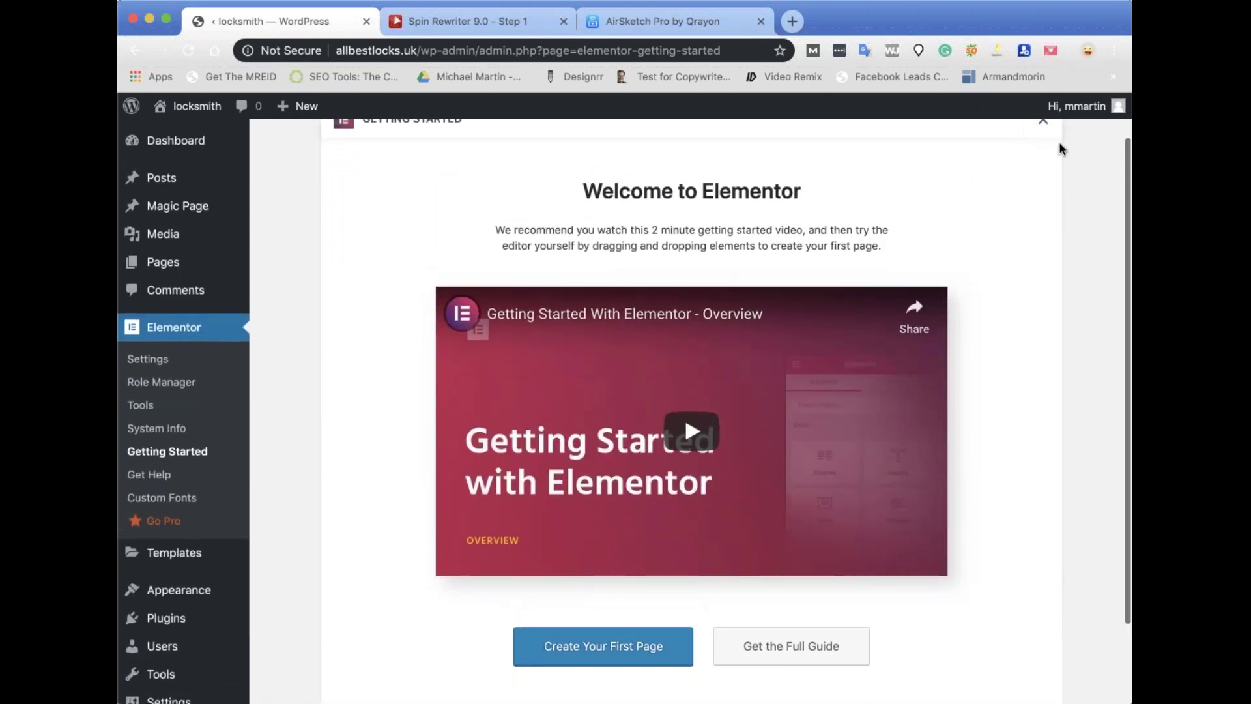
click(1043, 127)
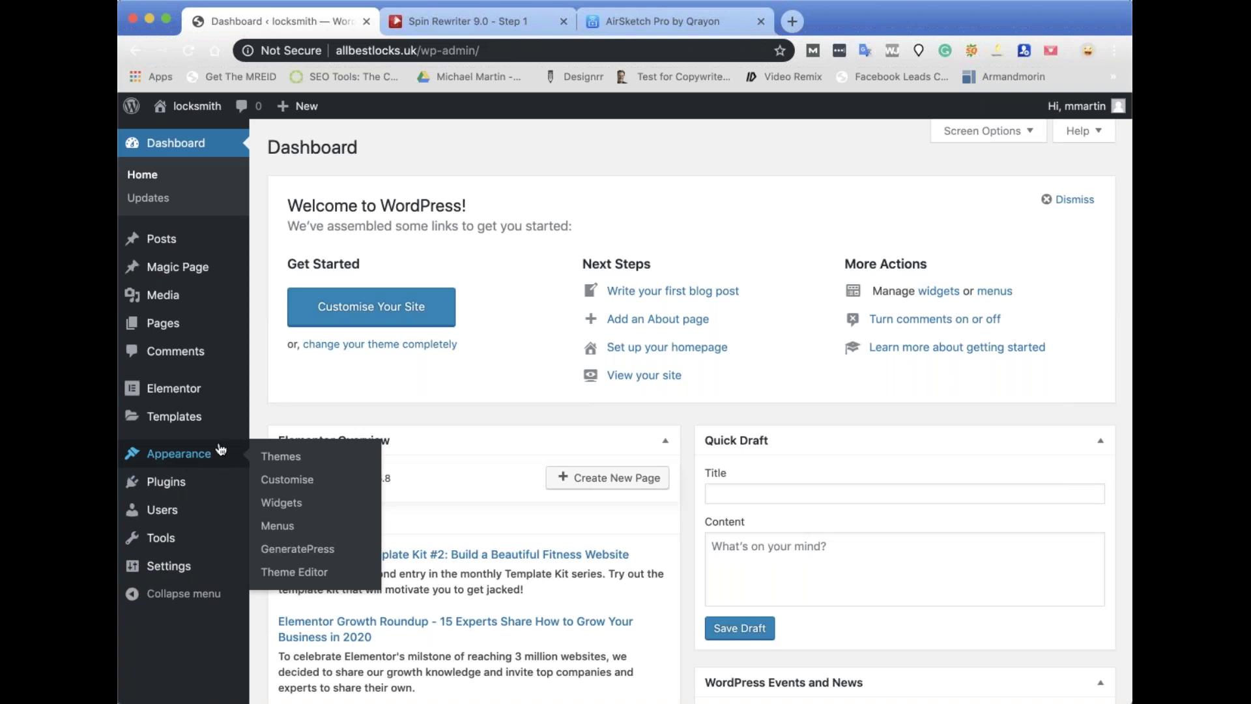
Enable Elementor for the Magic Page and Export Templates post types and save the settings.
mouse_move(185, 386)
click(289, 392)
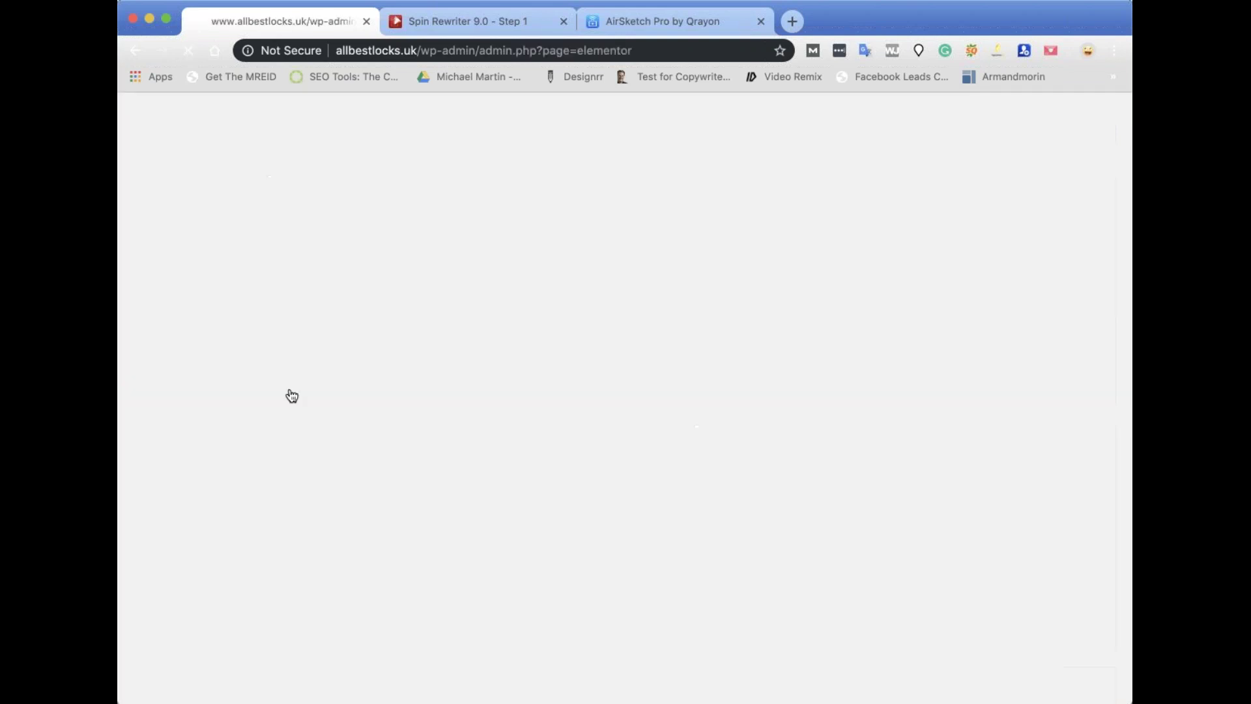
click(456, 283)
click(455, 298)
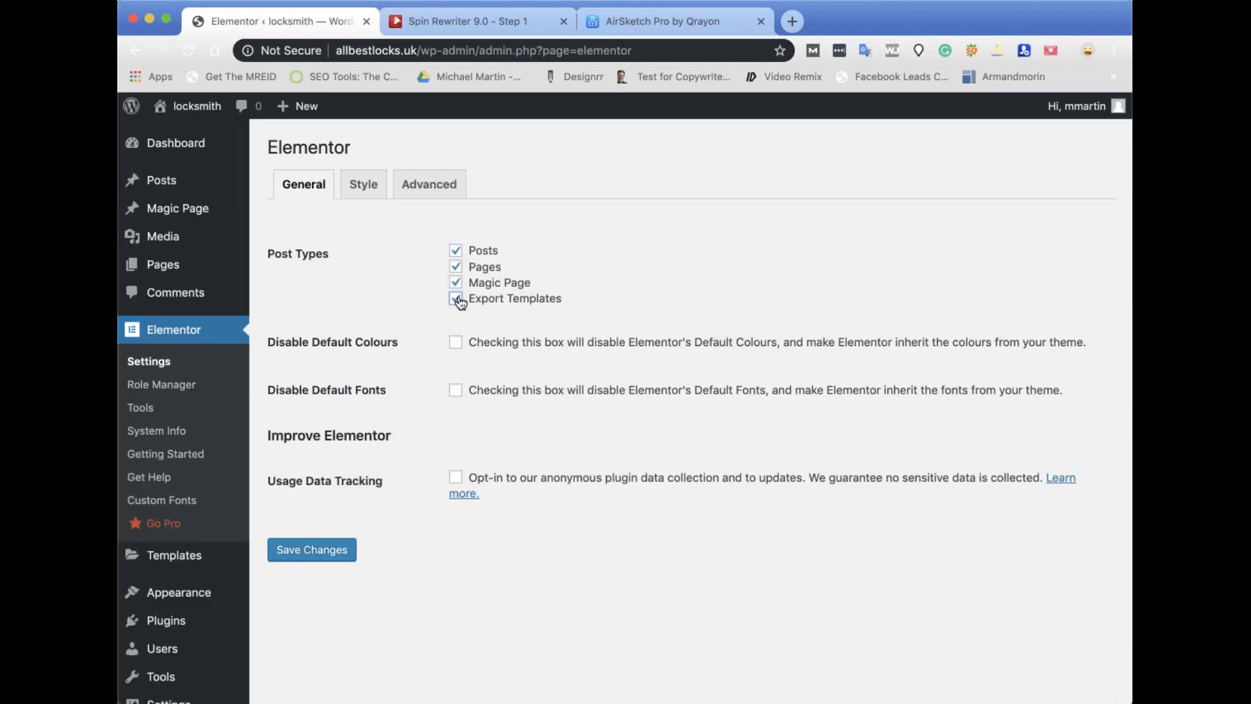
click(279, 552)
Open the [slug] Magic Page for editing from the Magic Pages list.
mouse_move(187, 212)
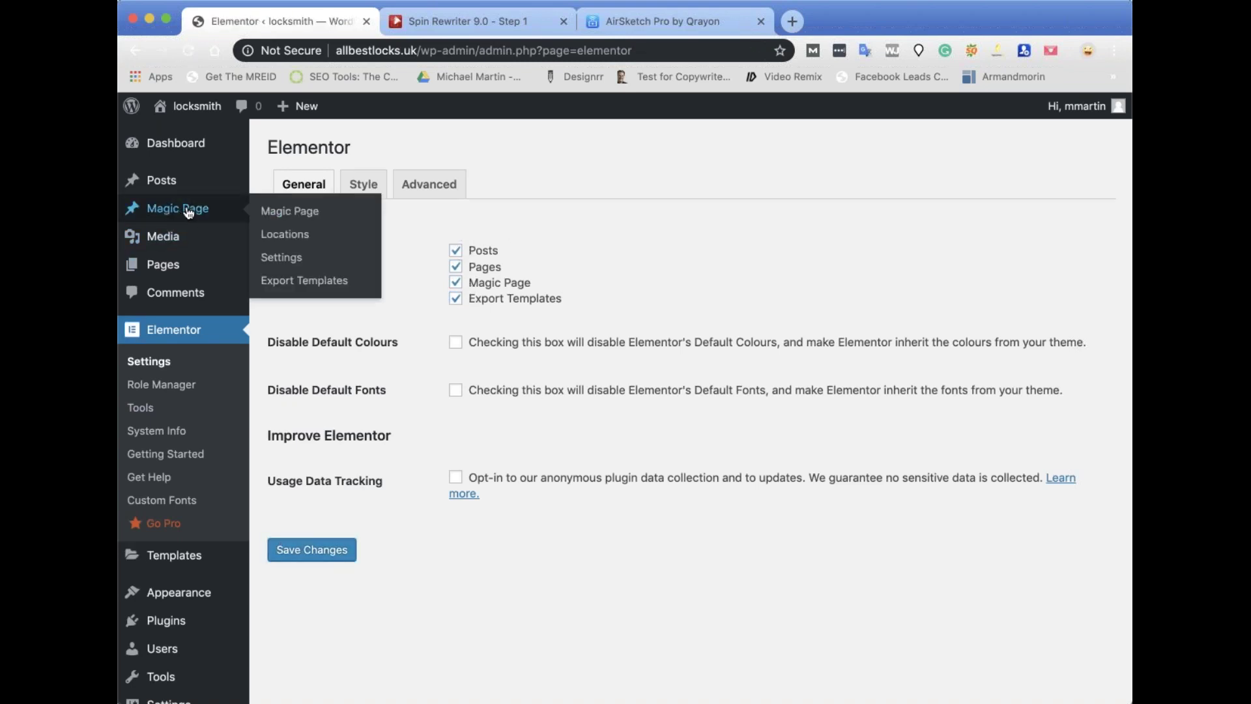
click(286, 214)
click(309, 292)
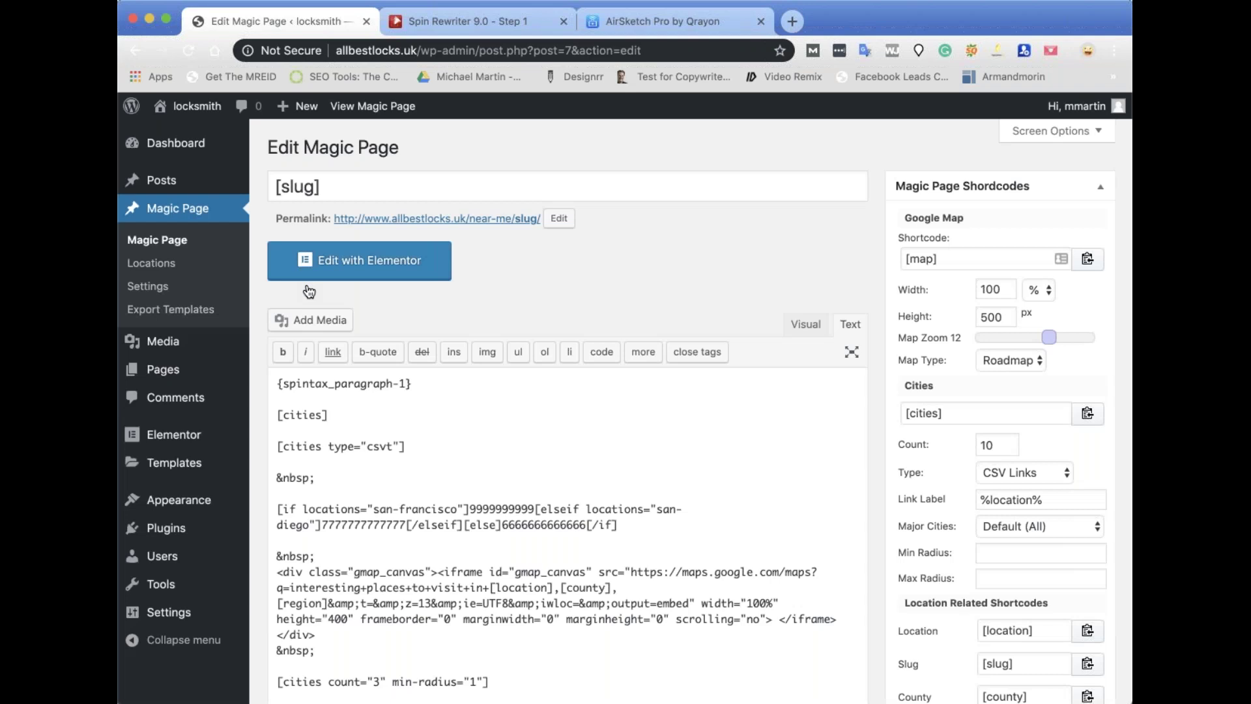
Edit [slug] with Elementor, choose the Elementor Canvas page layout, and update the page.
click(370, 261)
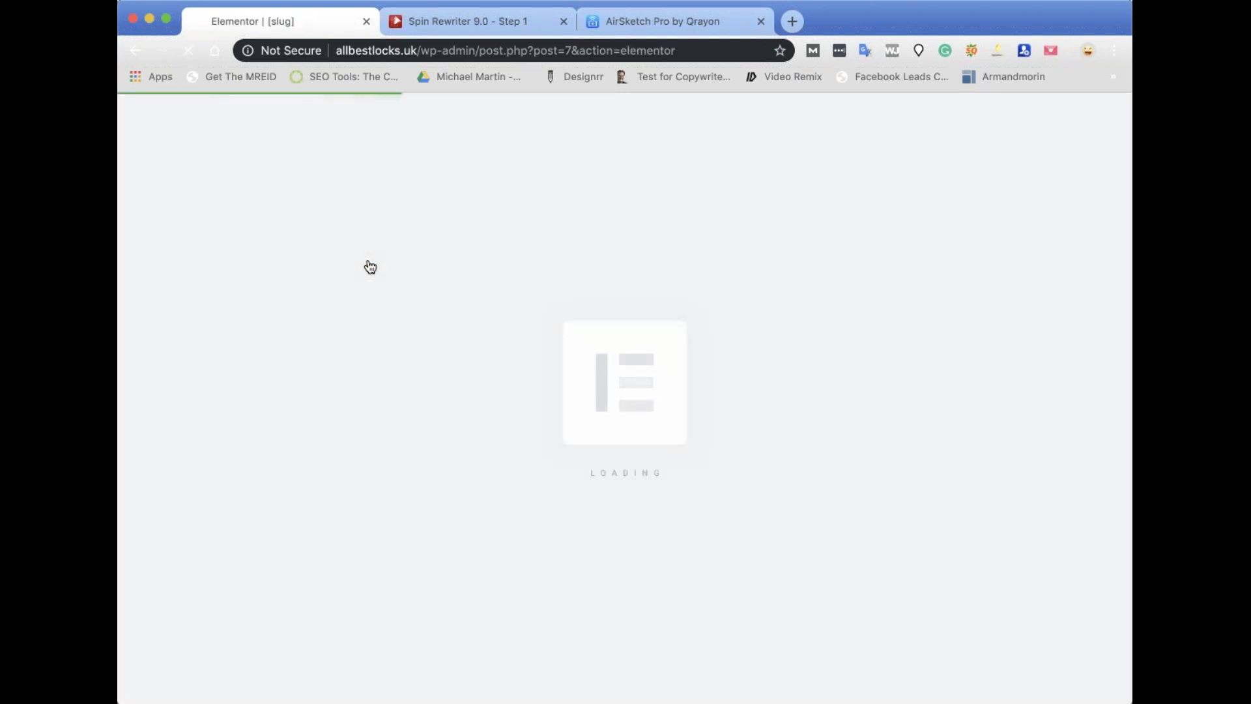
scroll(537, 320, down, 2)
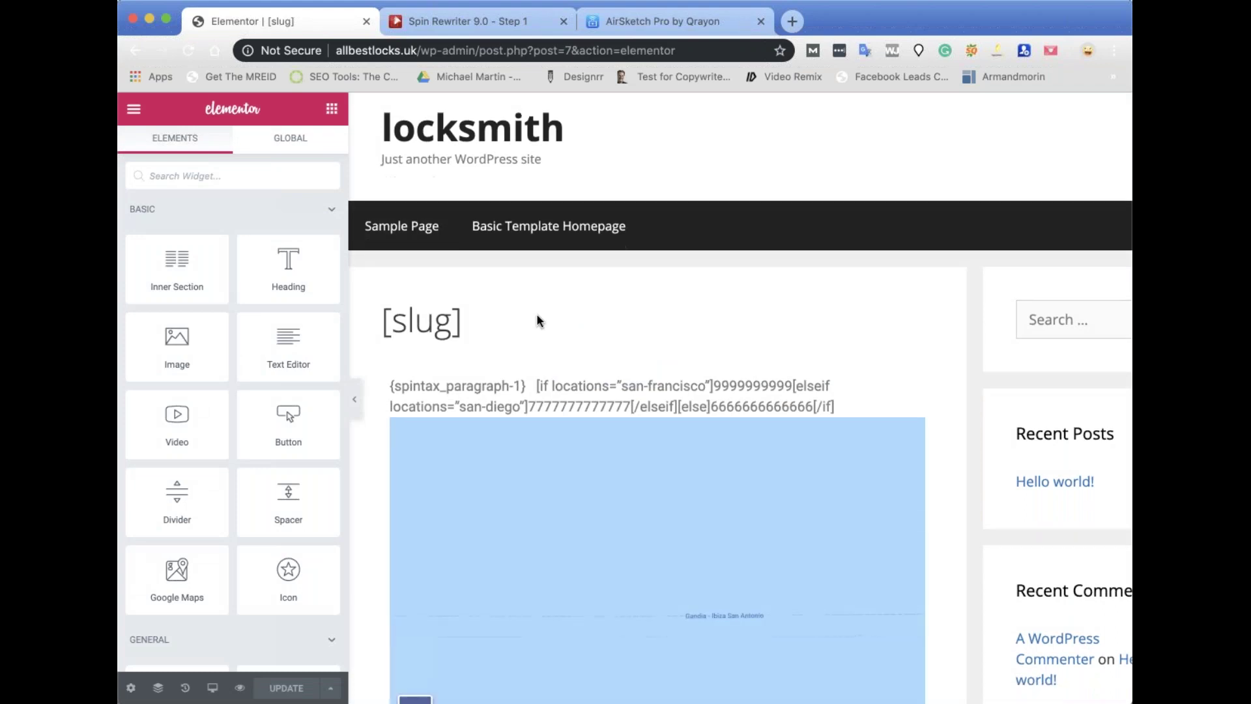
click(130, 690)
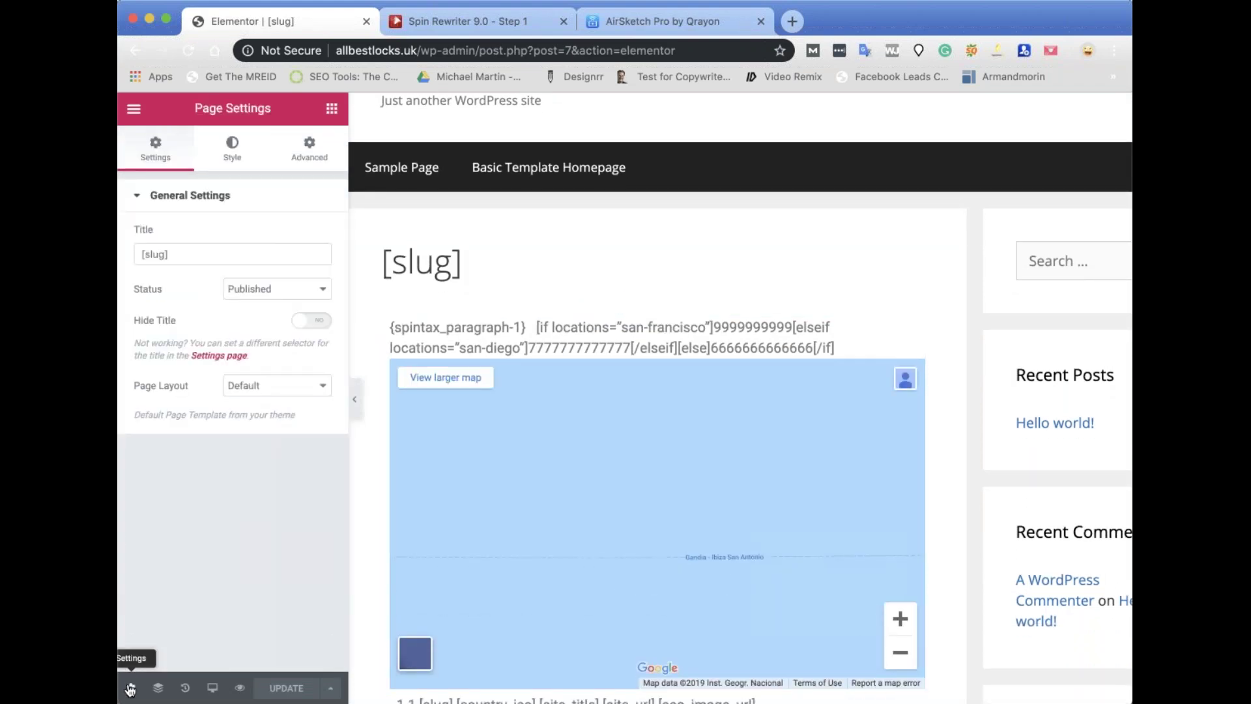
click(271, 403)
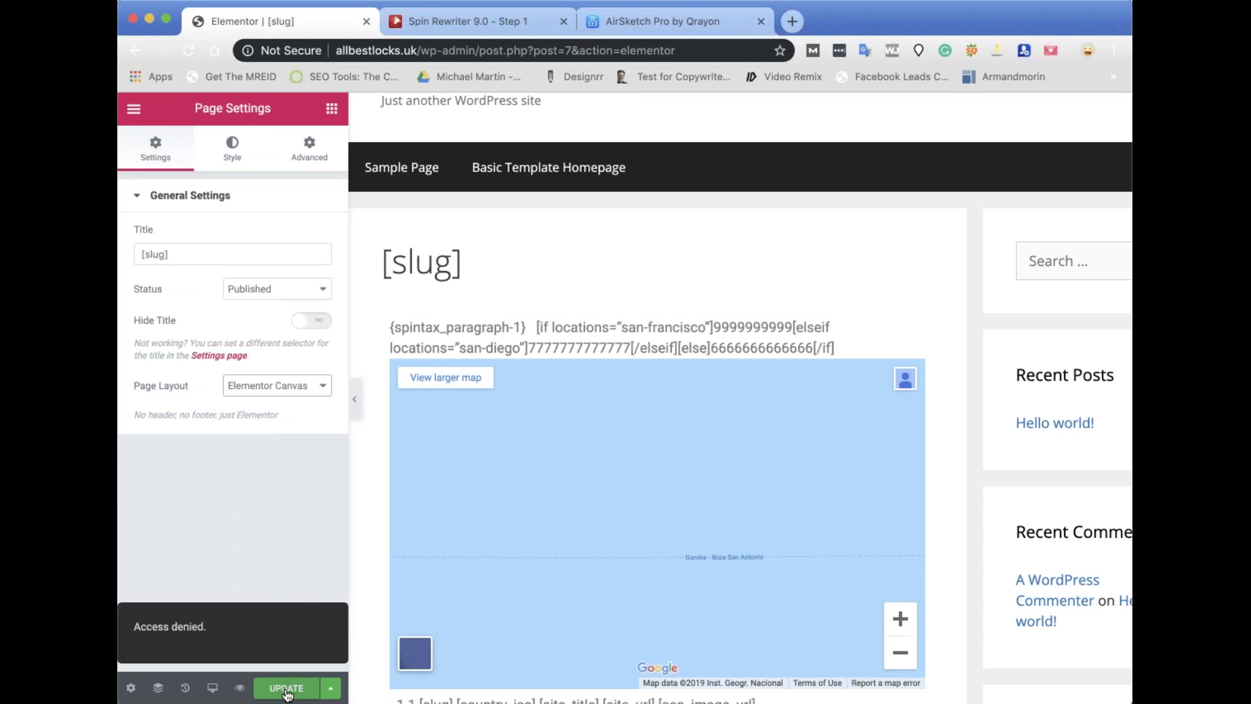
click(287, 691)
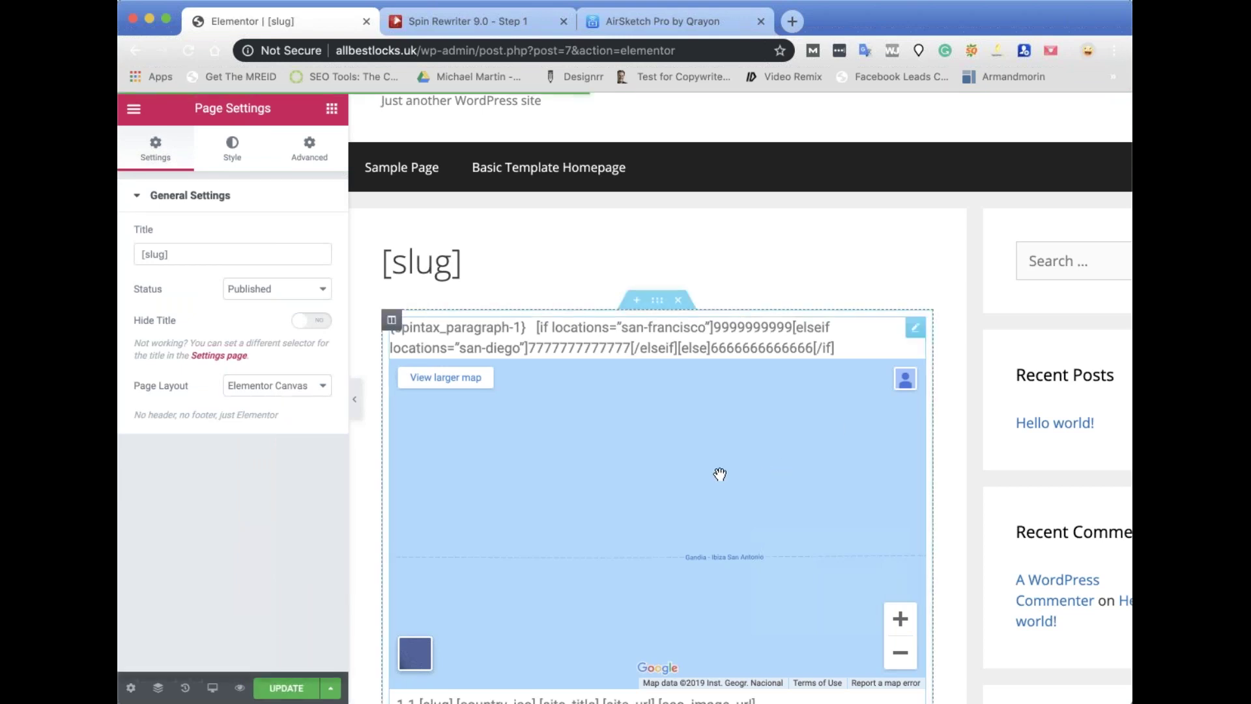
scroll(637, 452, down, 10)
scroll(636, 453, up, 4)
scroll(635, 453, up, 6)
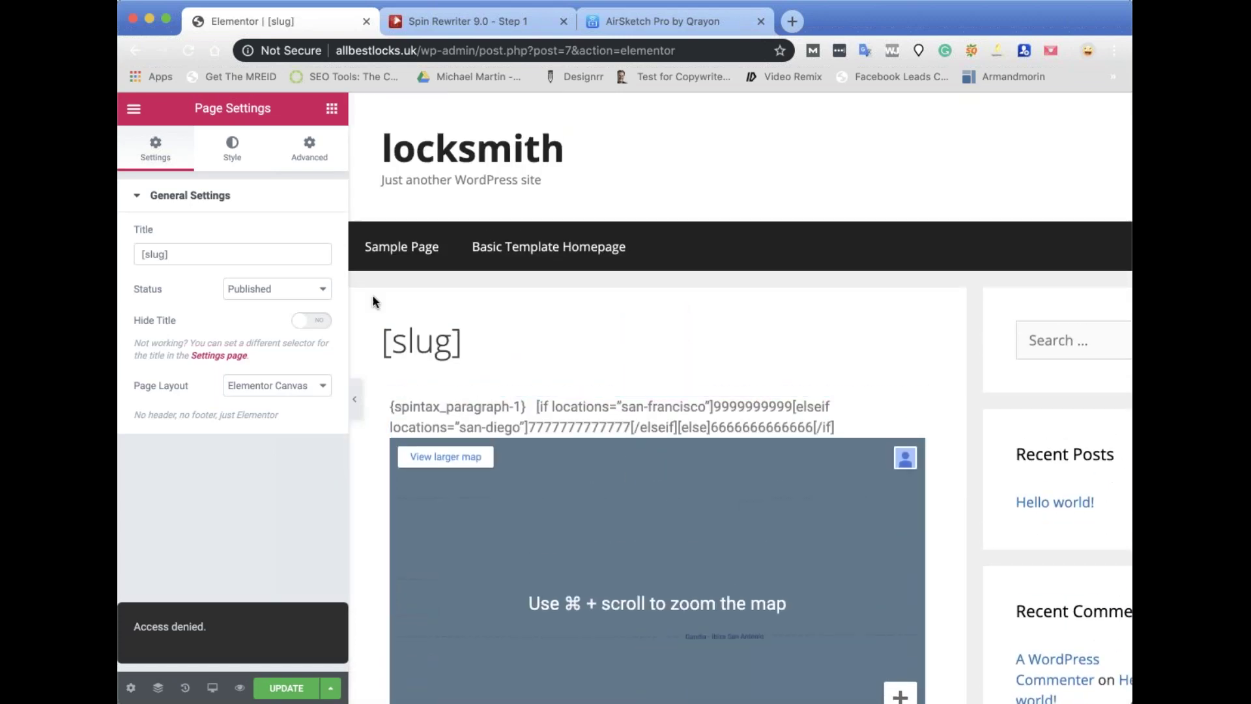
scroll(633, 464, down, 9)
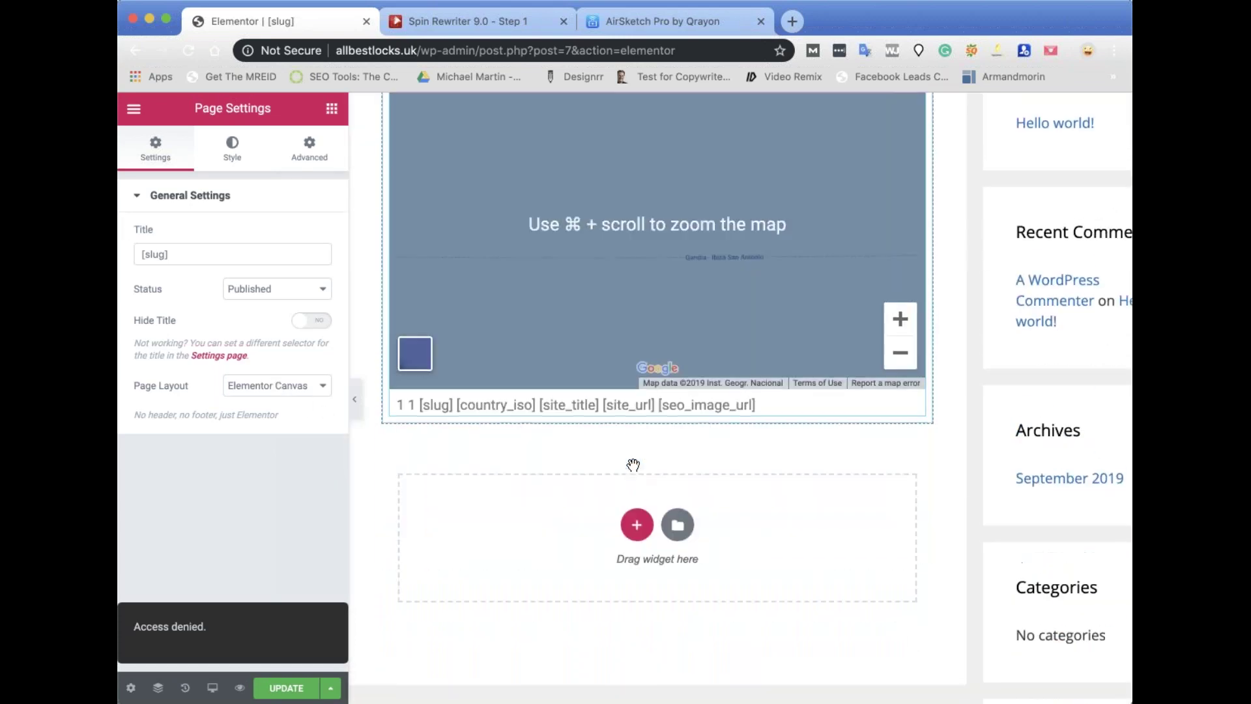
scroll(632, 460, up, 5)
scroll(634, 467, down, 2)
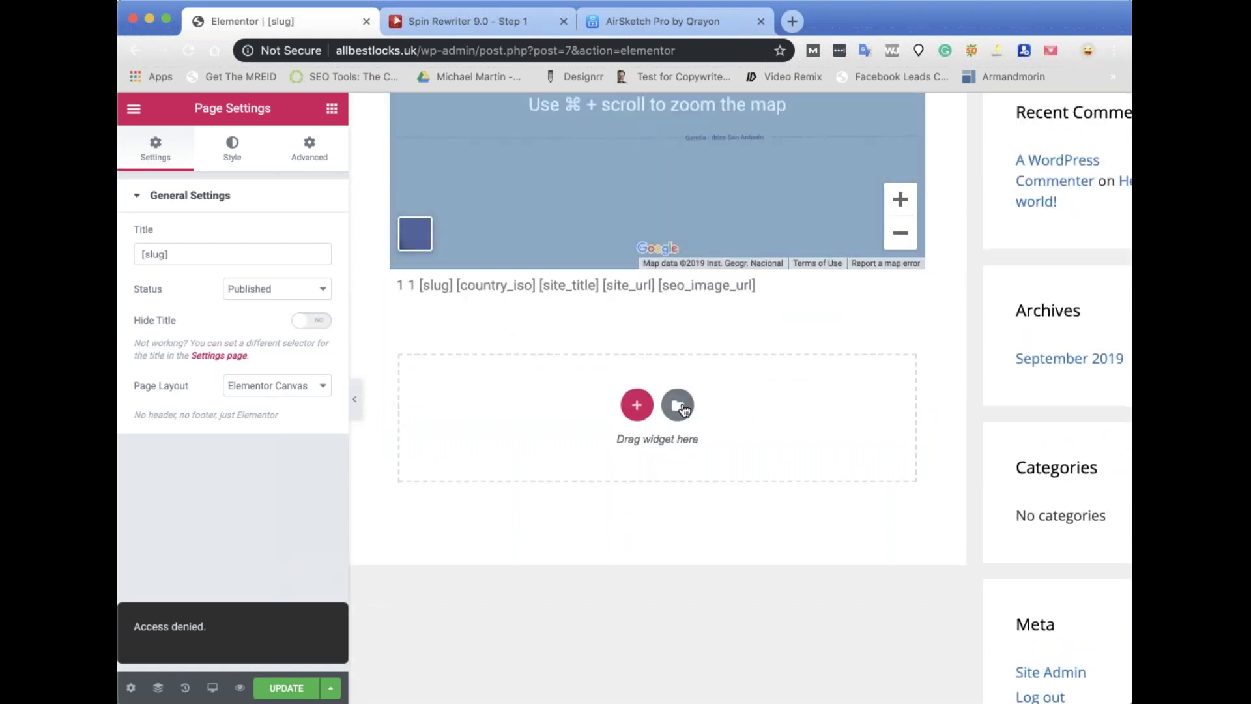
Insert Homepage – Agency from the template Library's Pages tab.
click(678, 405)
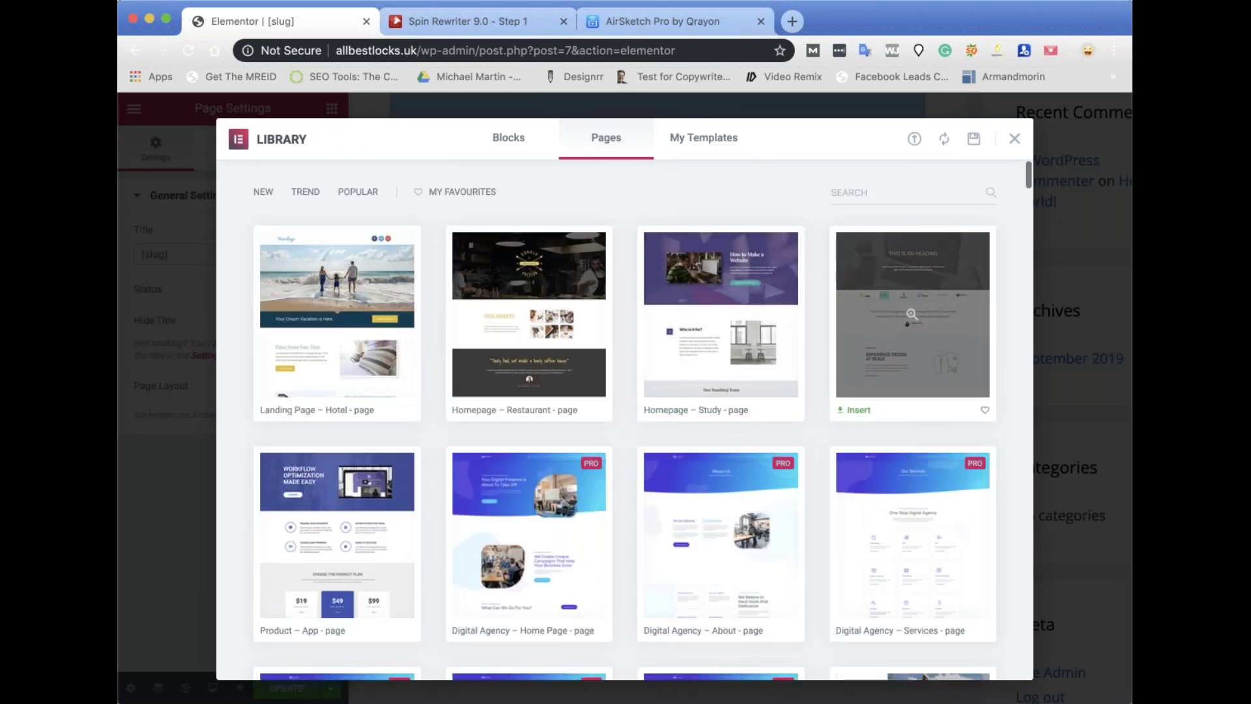
scroll(740, 618, down, 4)
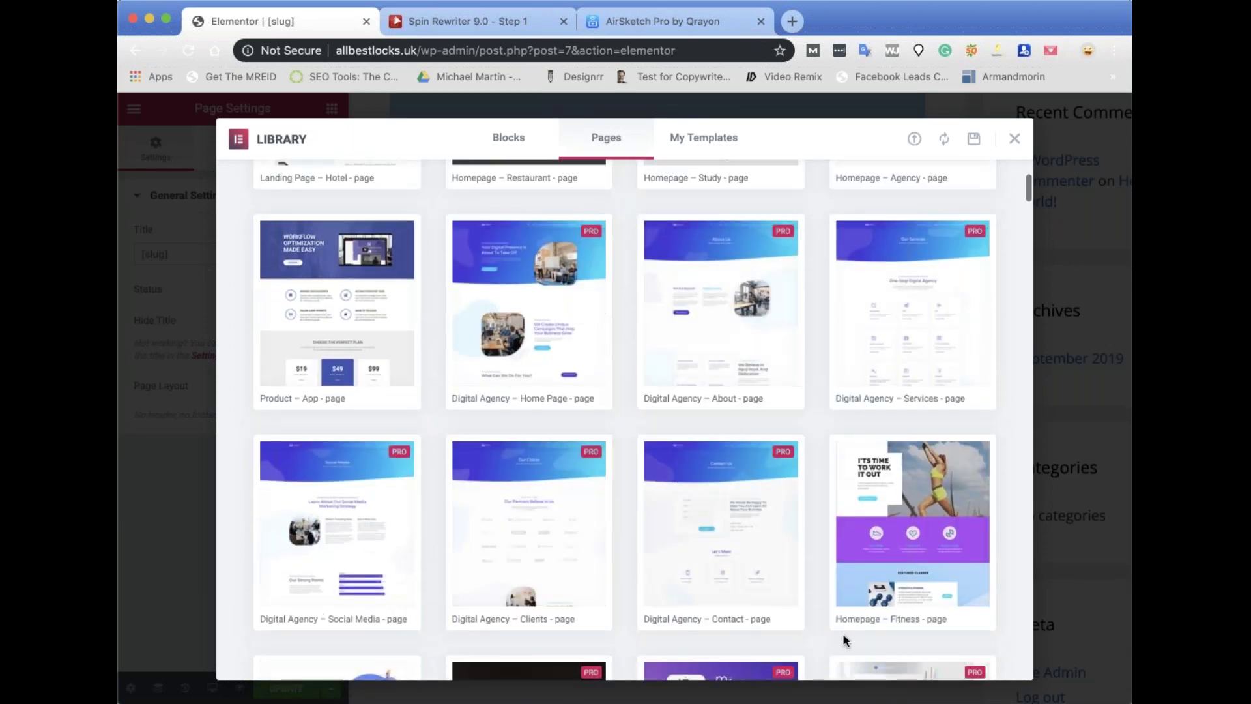
scroll(843, 633, up, 4)
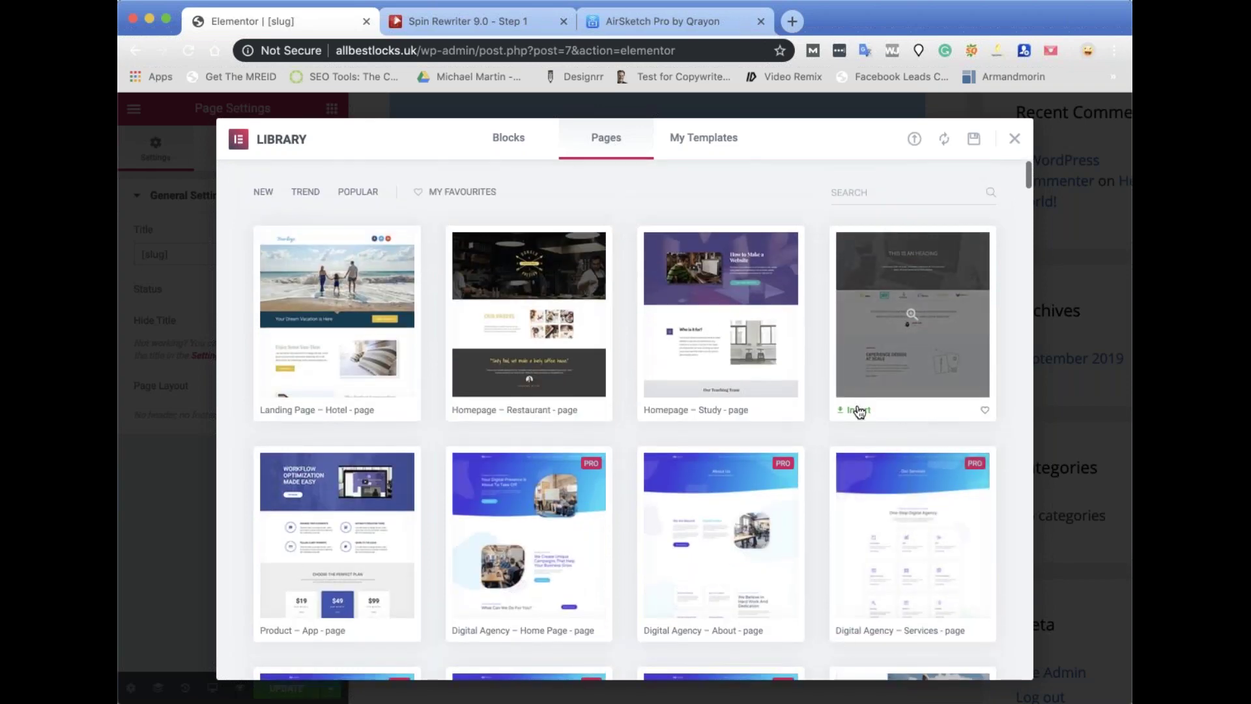
click(859, 410)
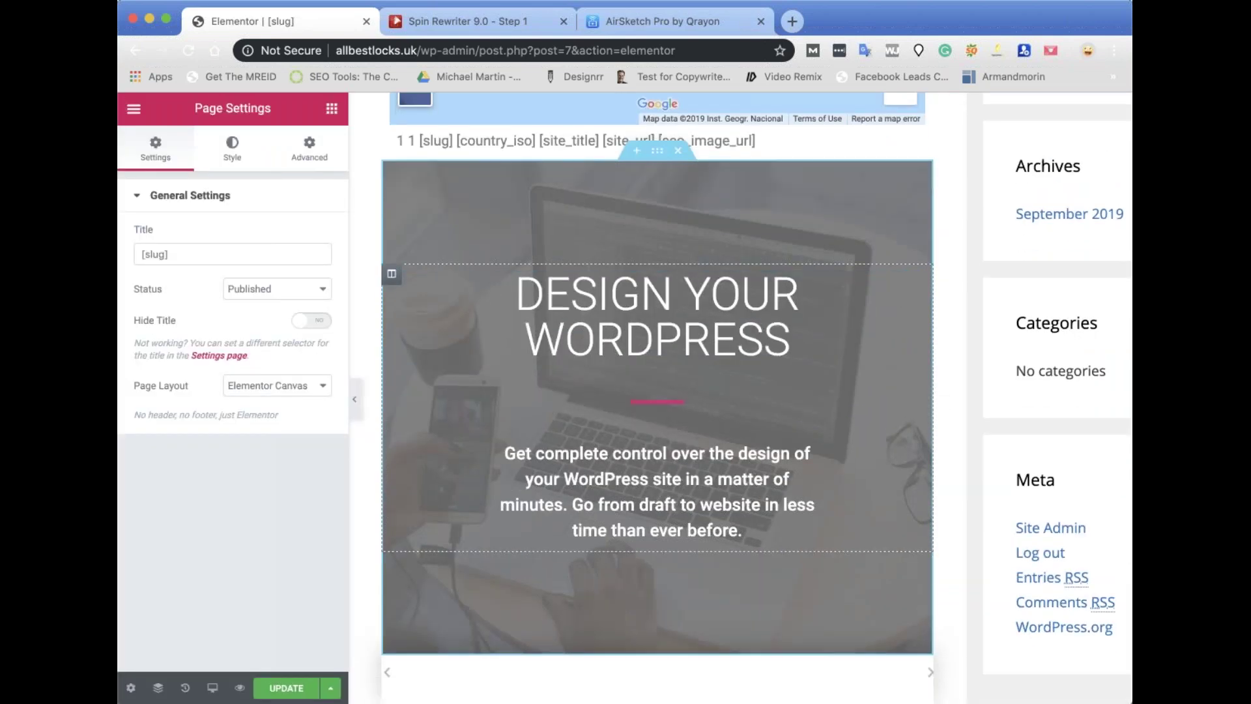
Check the inserted template section and try updating the page twice, getting Access denied.
scroll(657, 391, down, 5)
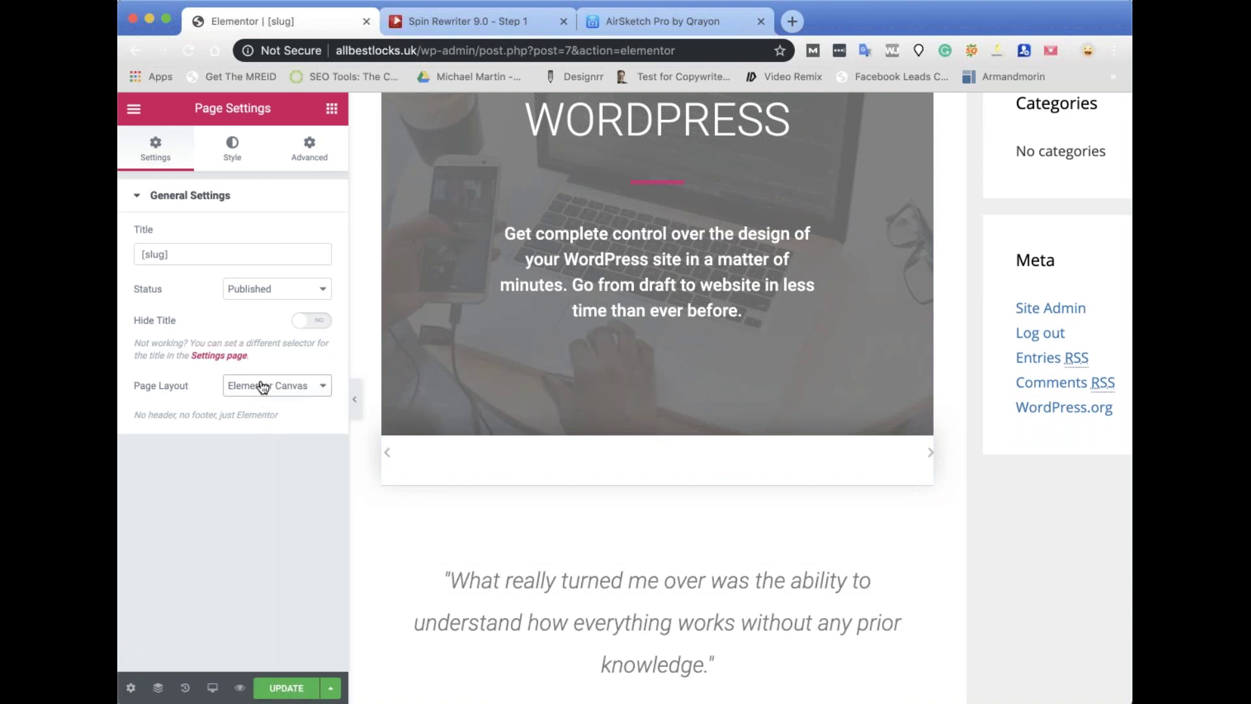
click(277, 691)
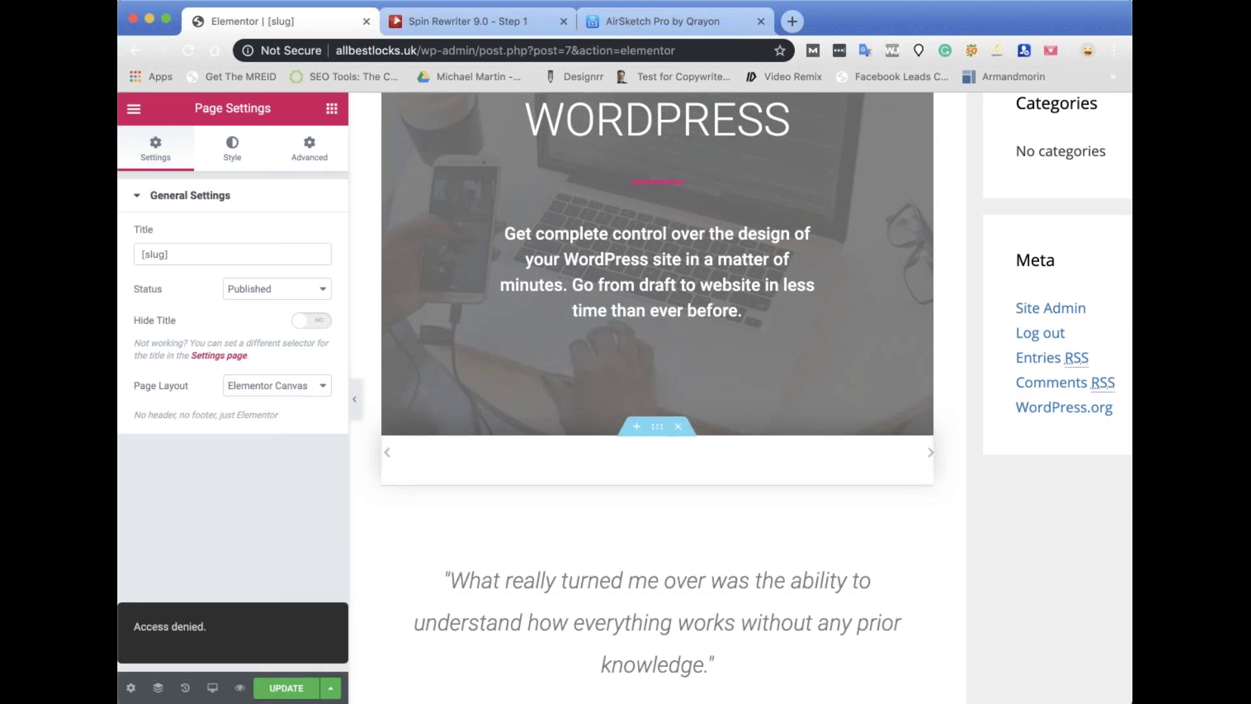
scroll(657, 456, up, 12)
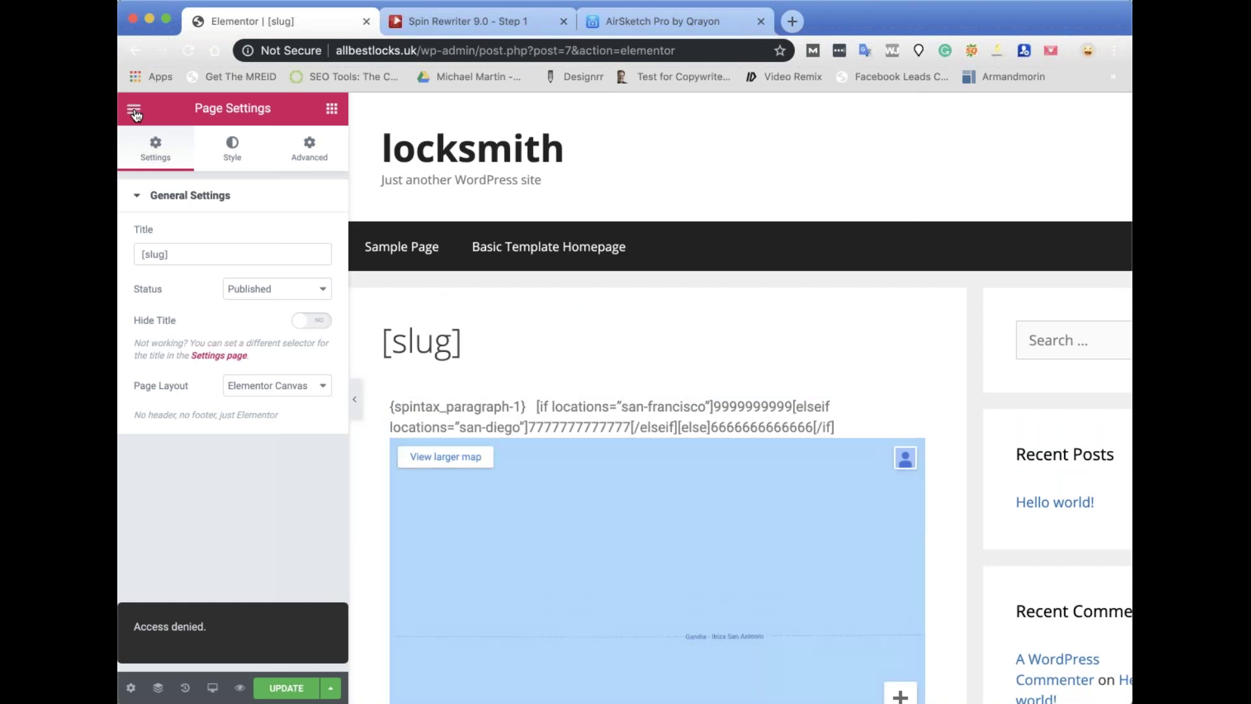
click(134, 111)
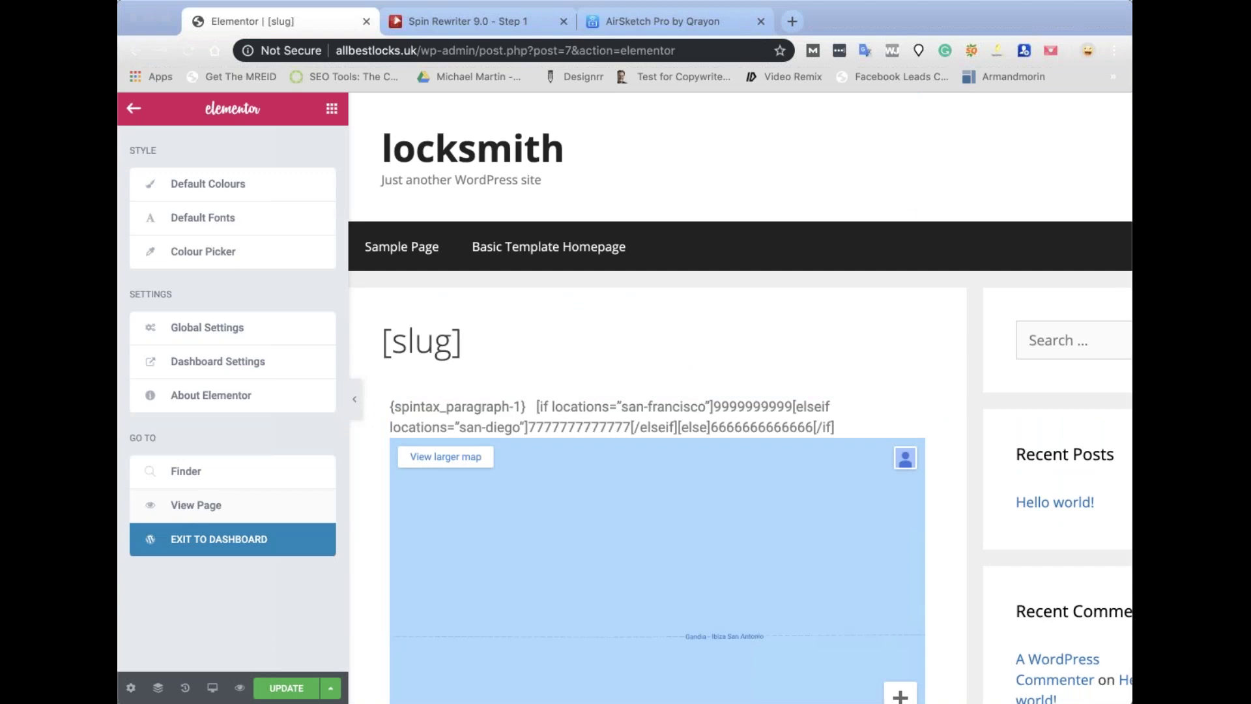
click(283, 689)
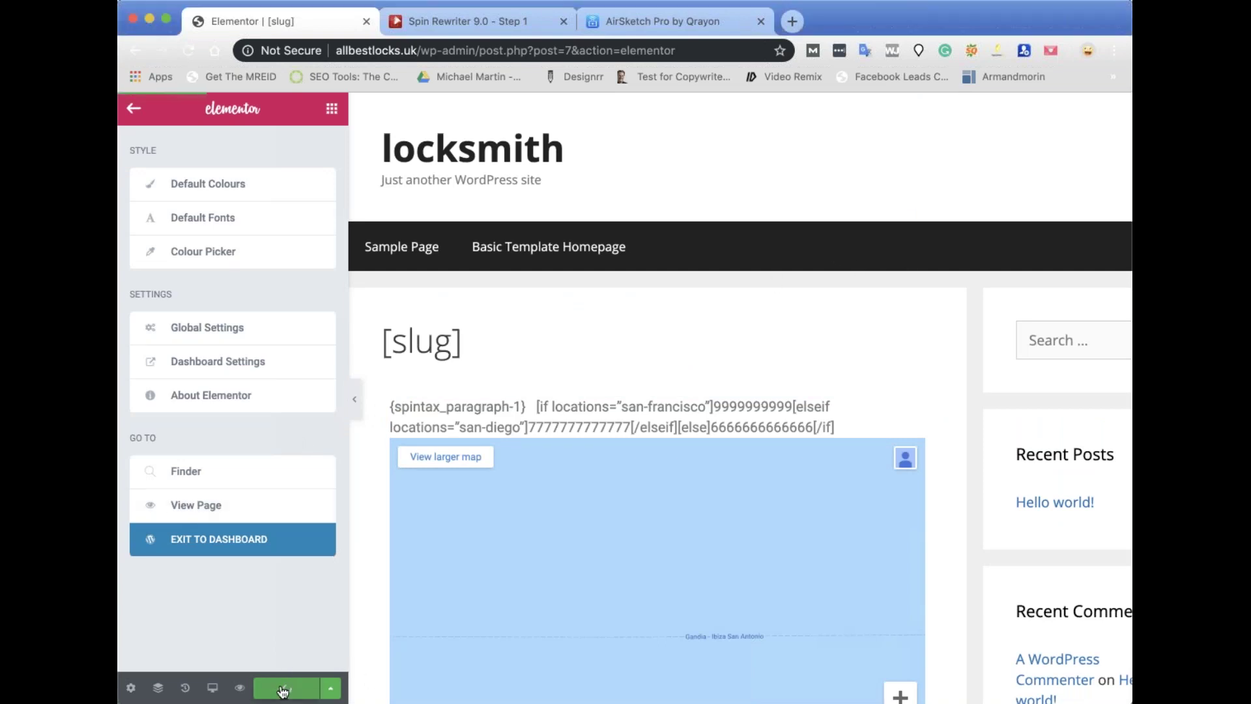
Open the Navigator and page settings, then view the live [slug] page from the main menu.
click(133, 110)
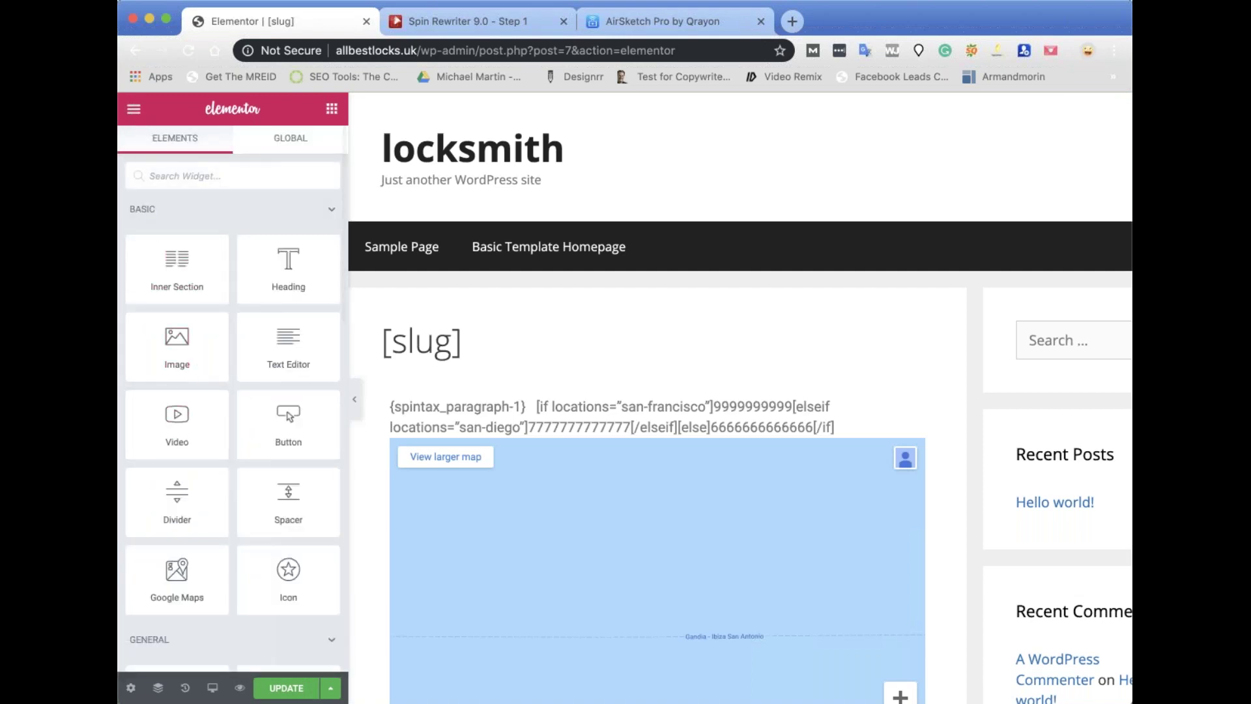
click(146, 685)
click(130, 688)
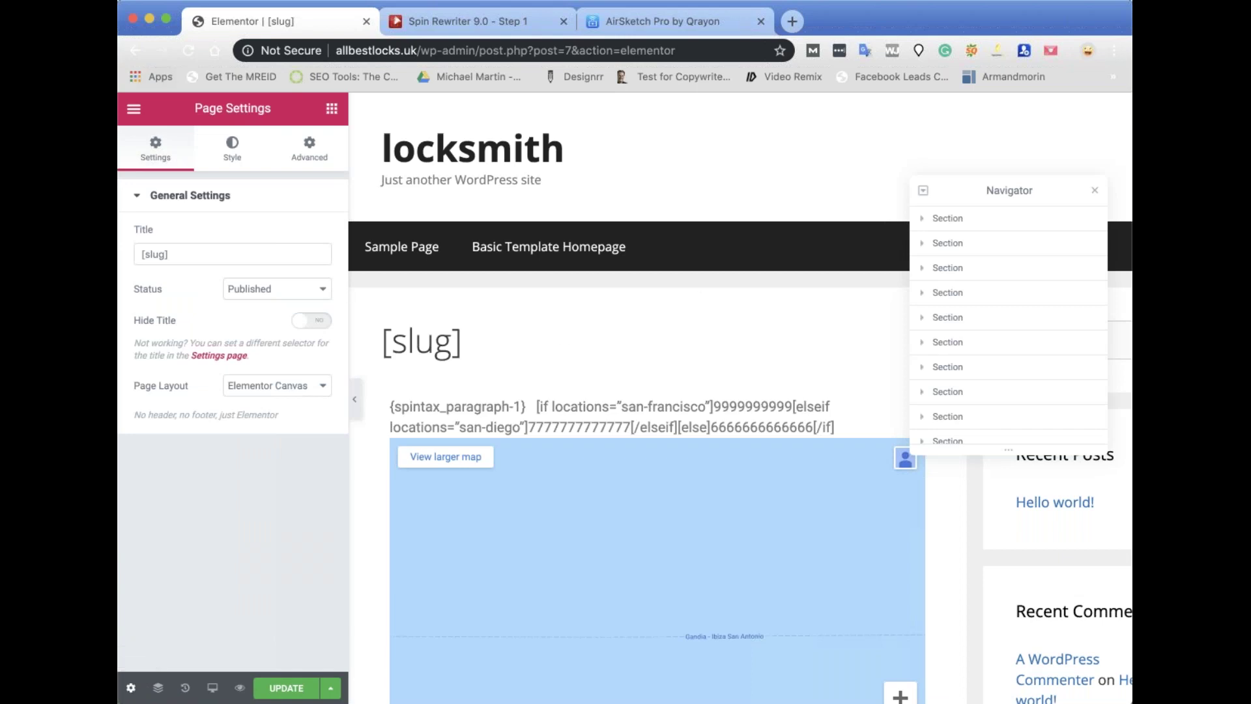
click(132, 111)
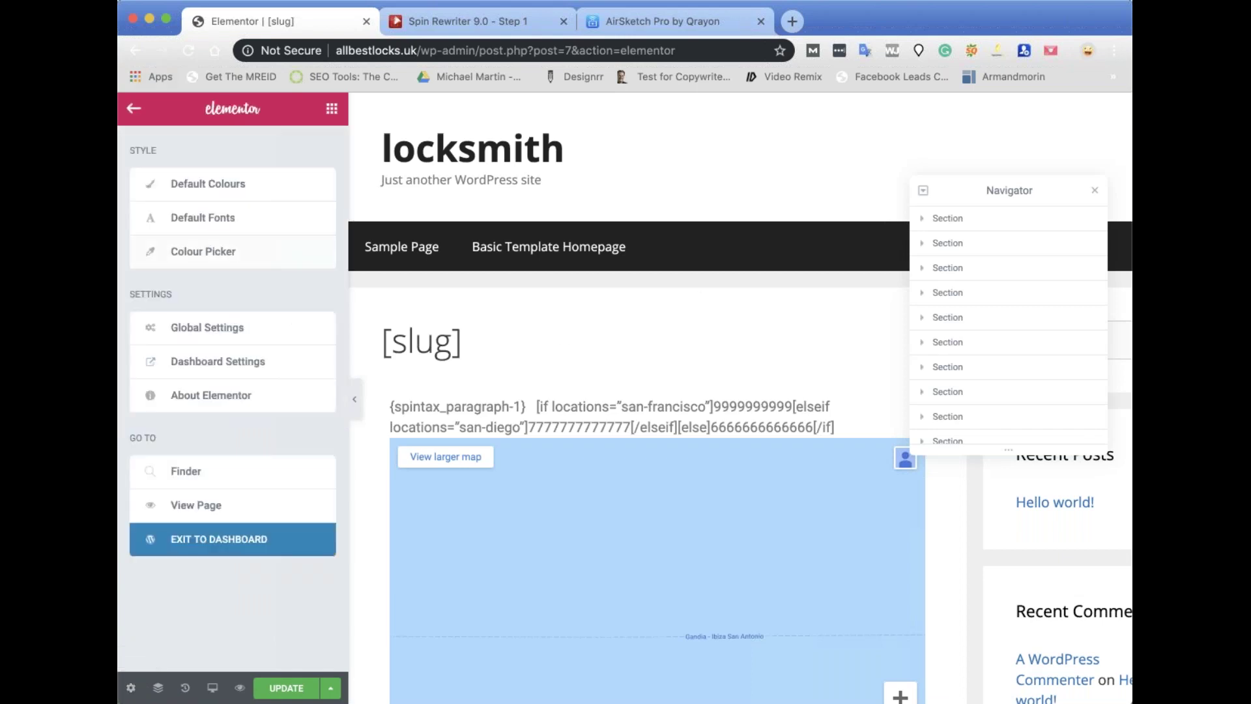
click(180, 506)
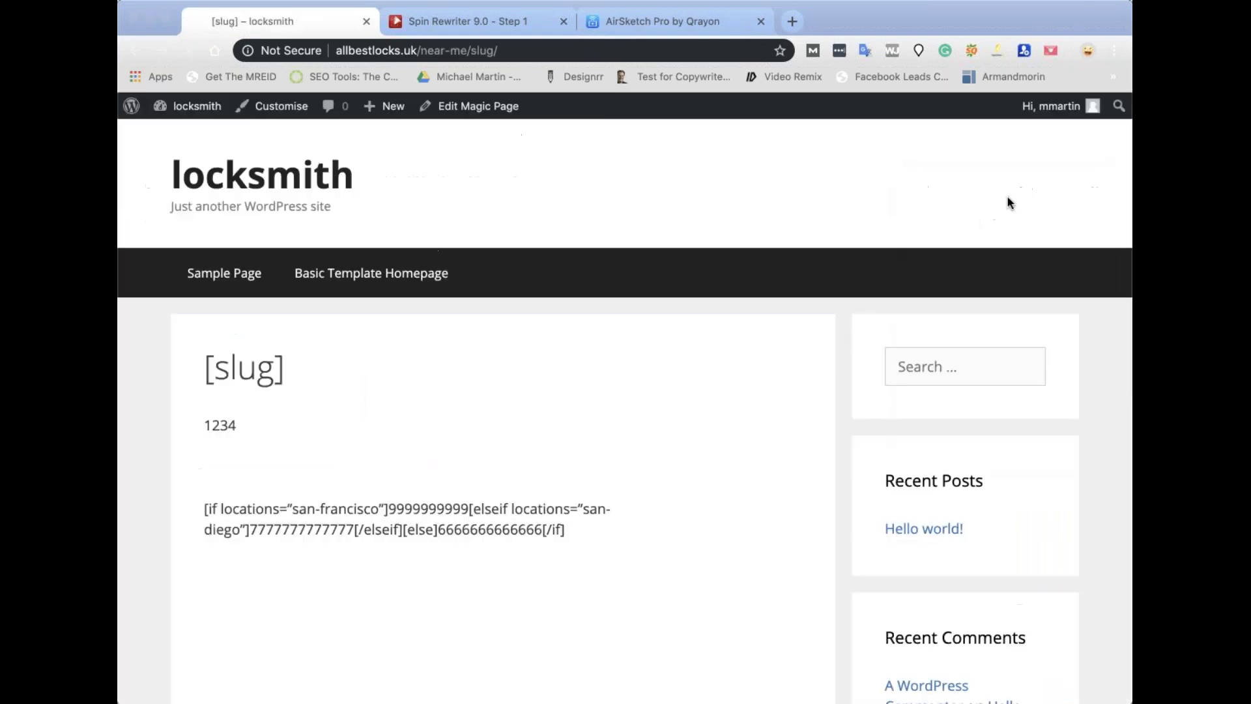
Delete the gmap_canvas iframe block from the [slug] Magic Page text and update the post.
scroll(958, 265, down, 10)
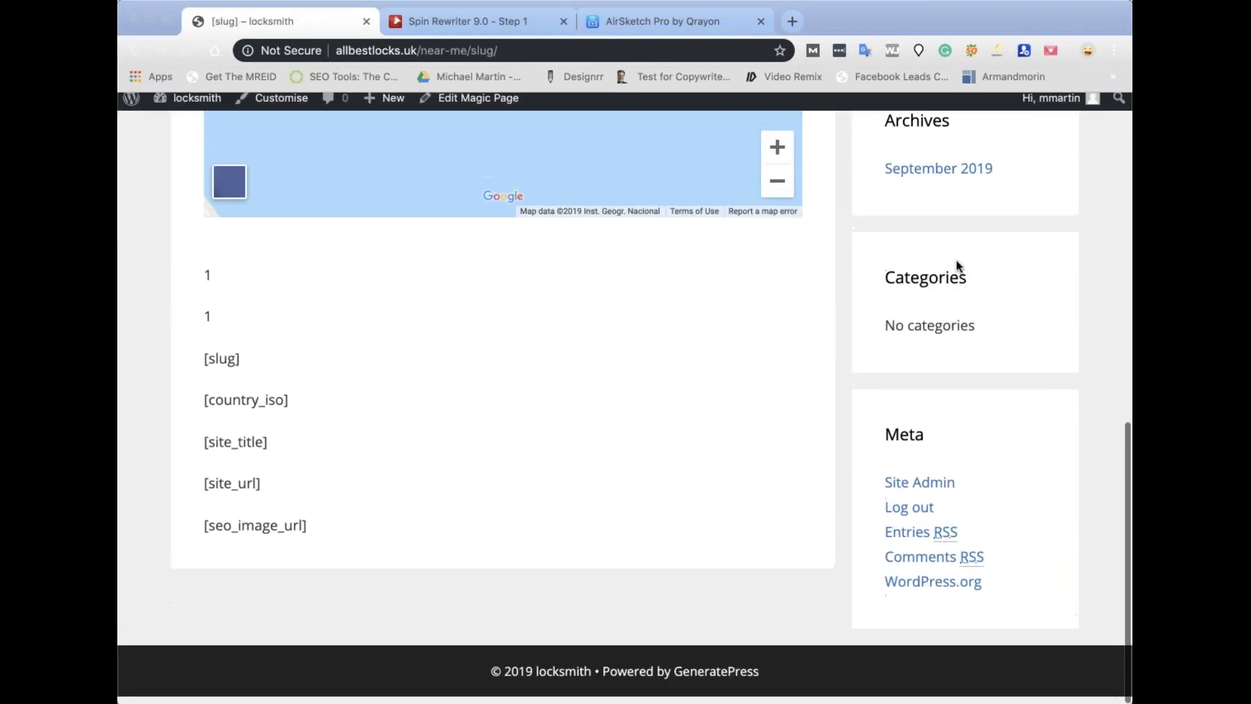
scroll(958, 265, up, 12)
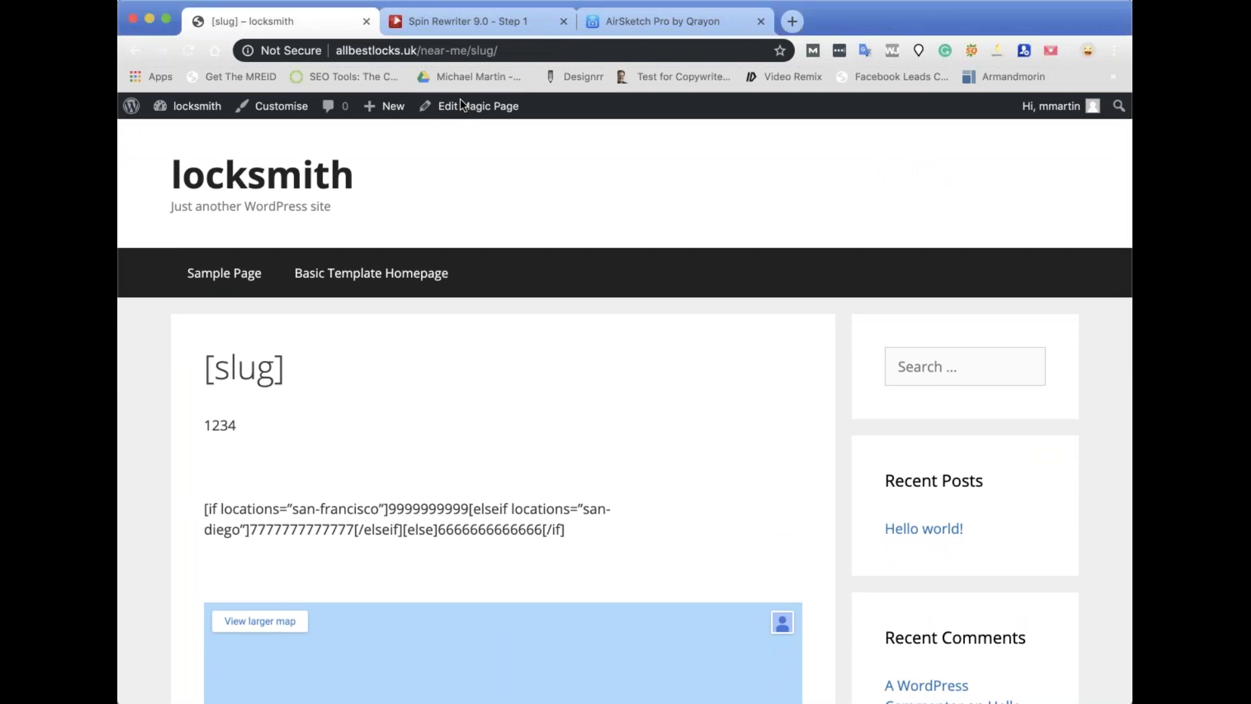
click(474, 110)
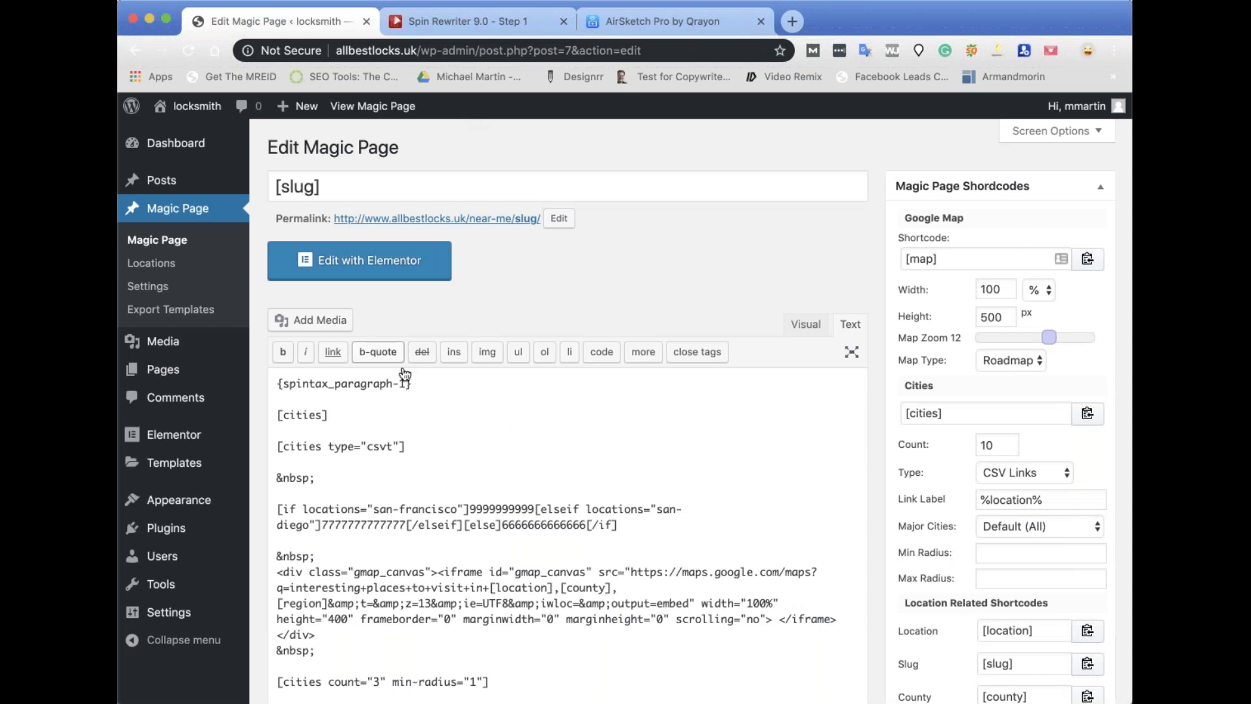
scroll(564, 482, down, 5)
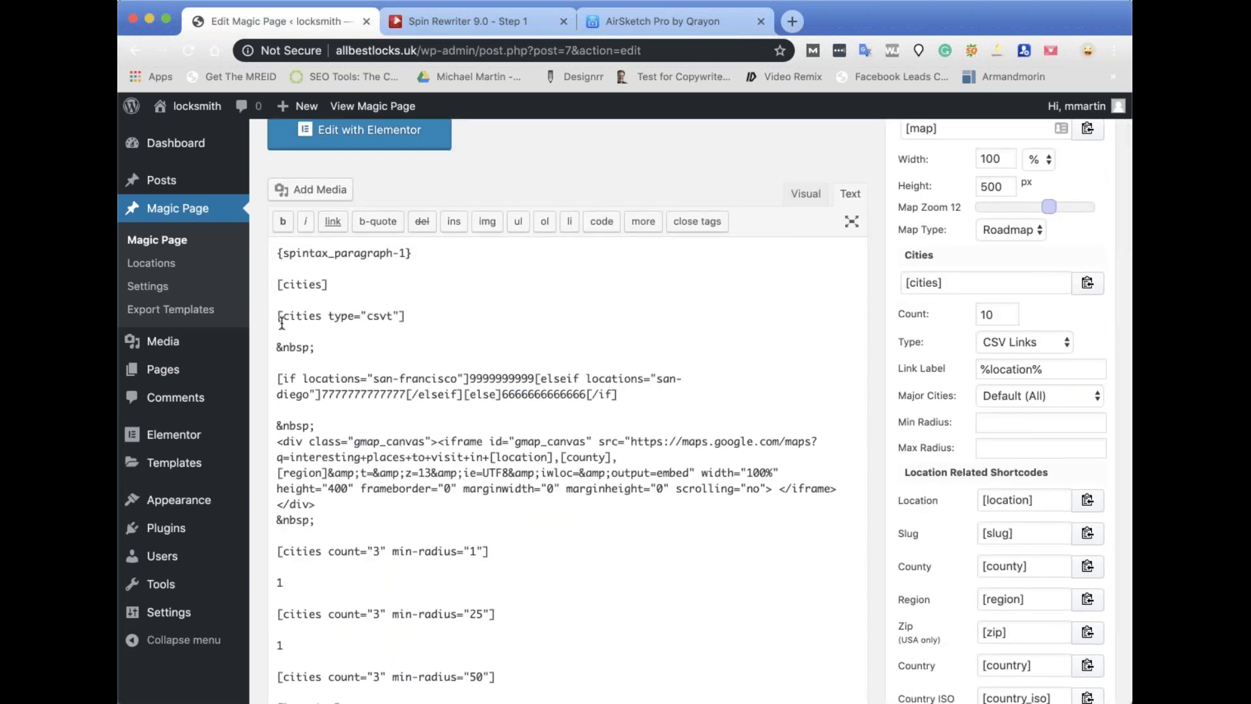
drag(273, 344, 516, 522)
key(BackSpace)
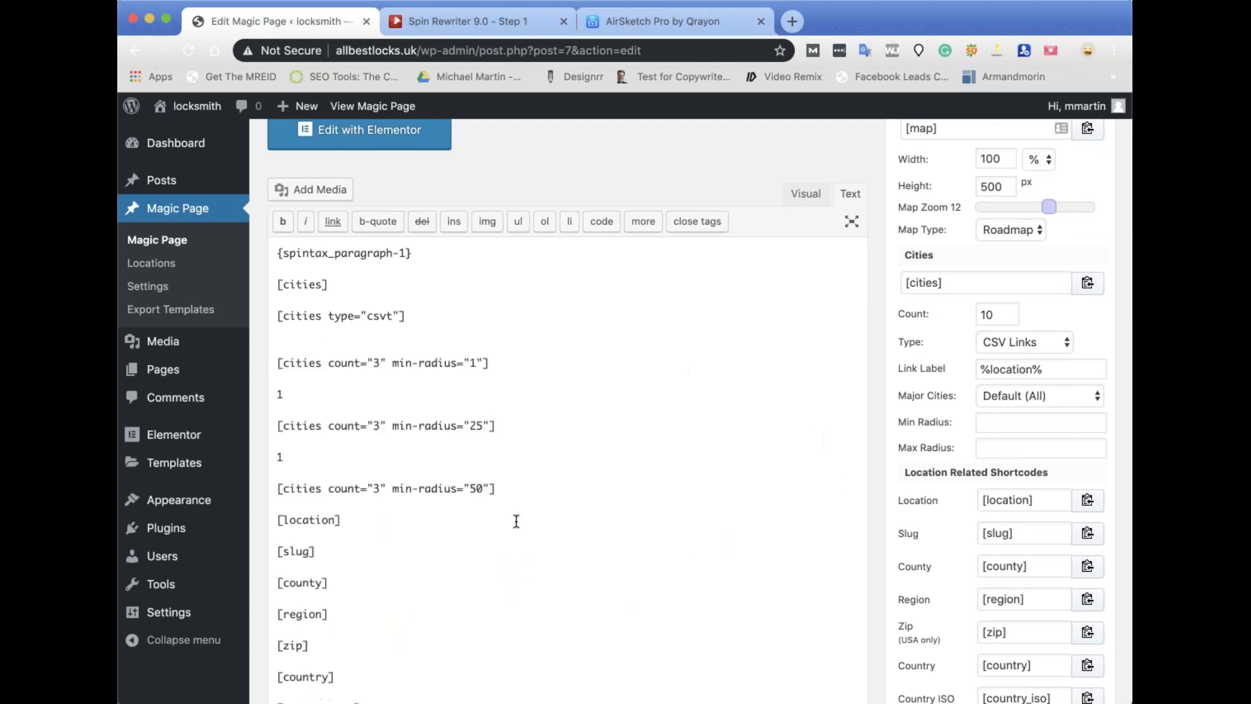
scroll(964, 503, down, 15)
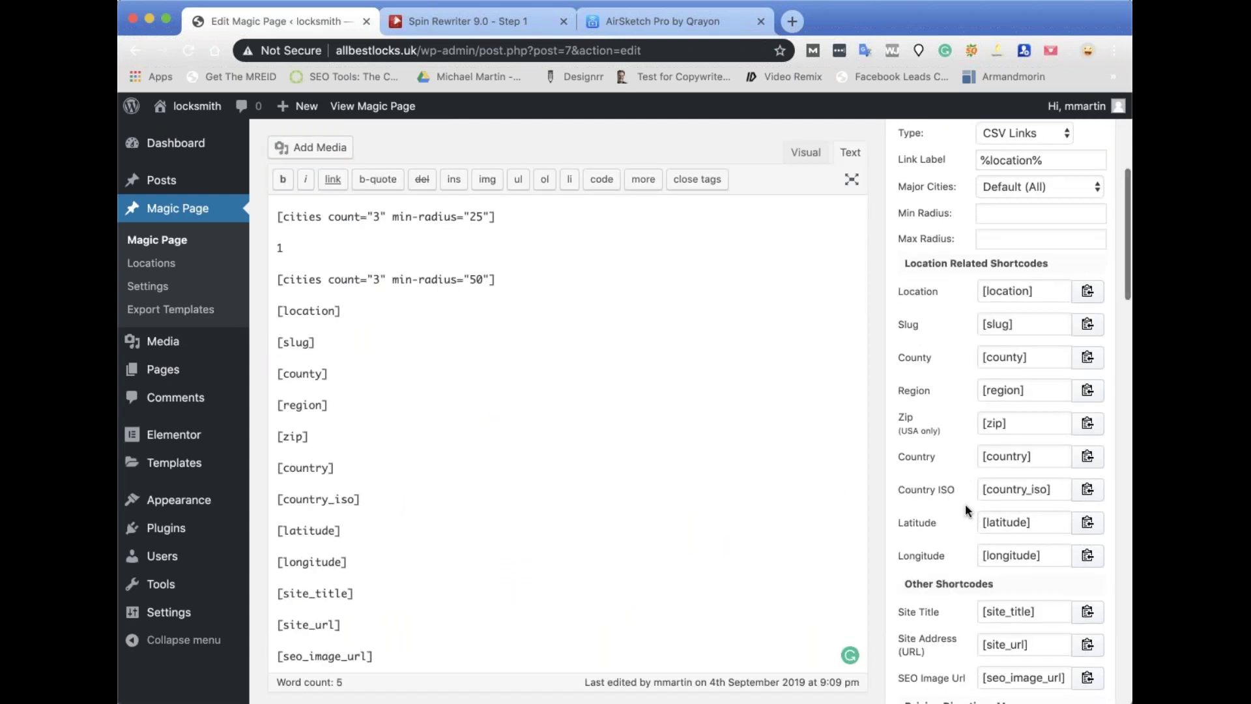
click(1065, 208)
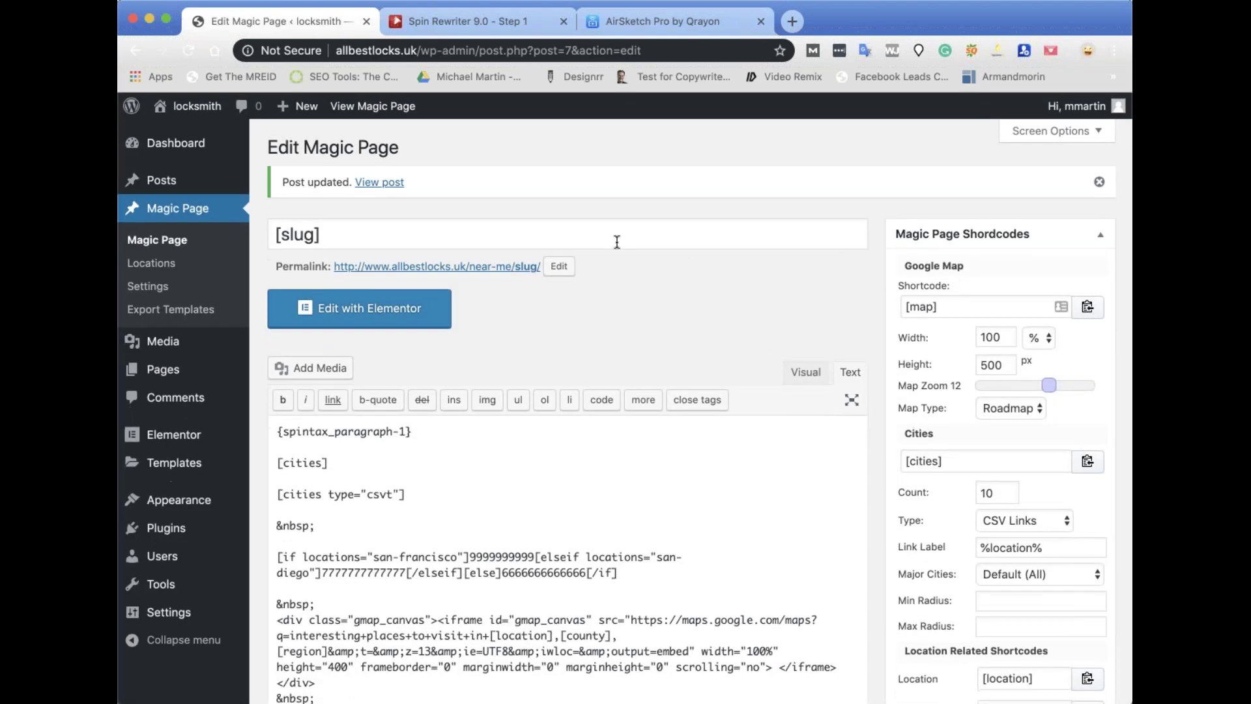
click(341, 307)
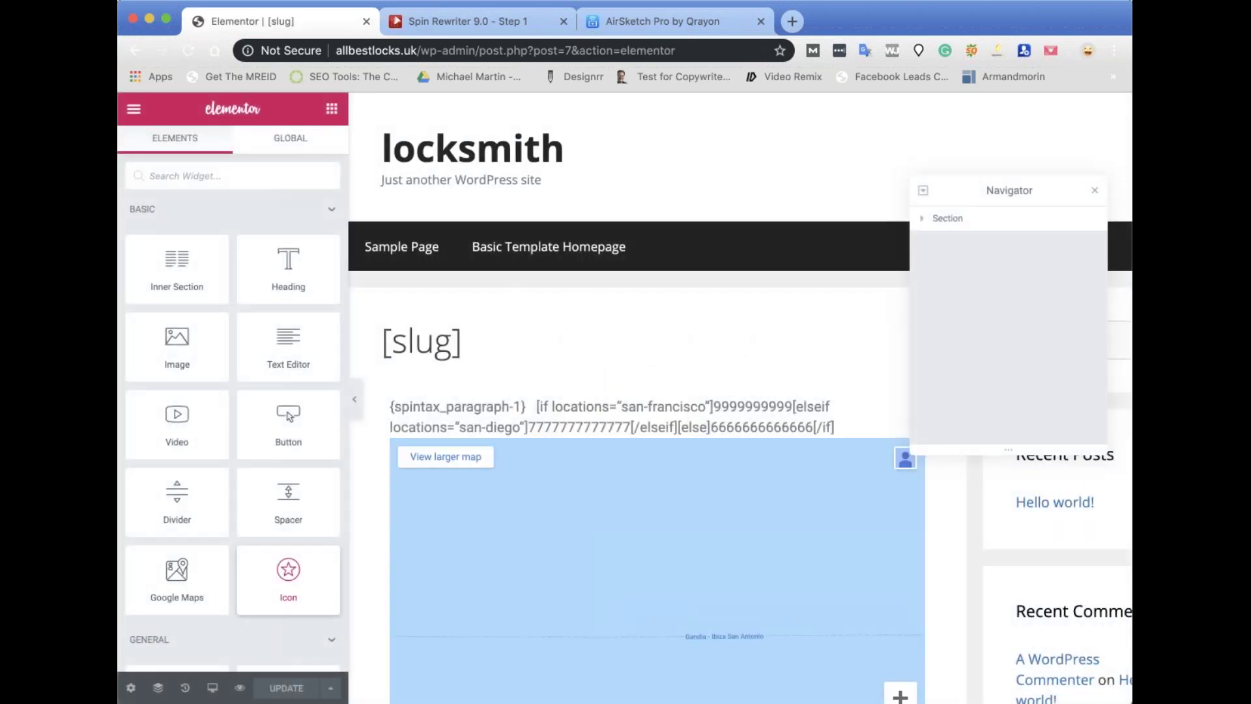
Set the [slug] page layout to Elementor Canvas in Page Settings and update it.
click(130, 688)
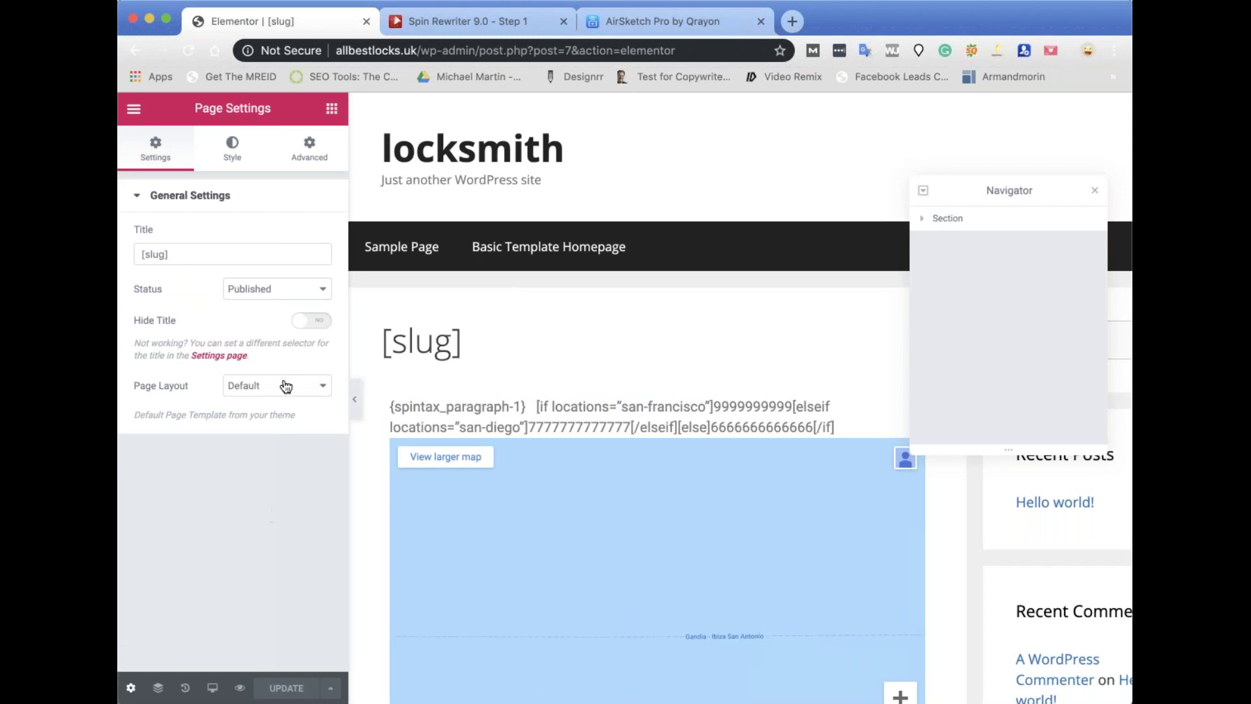
click(267, 400)
click(269, 402)
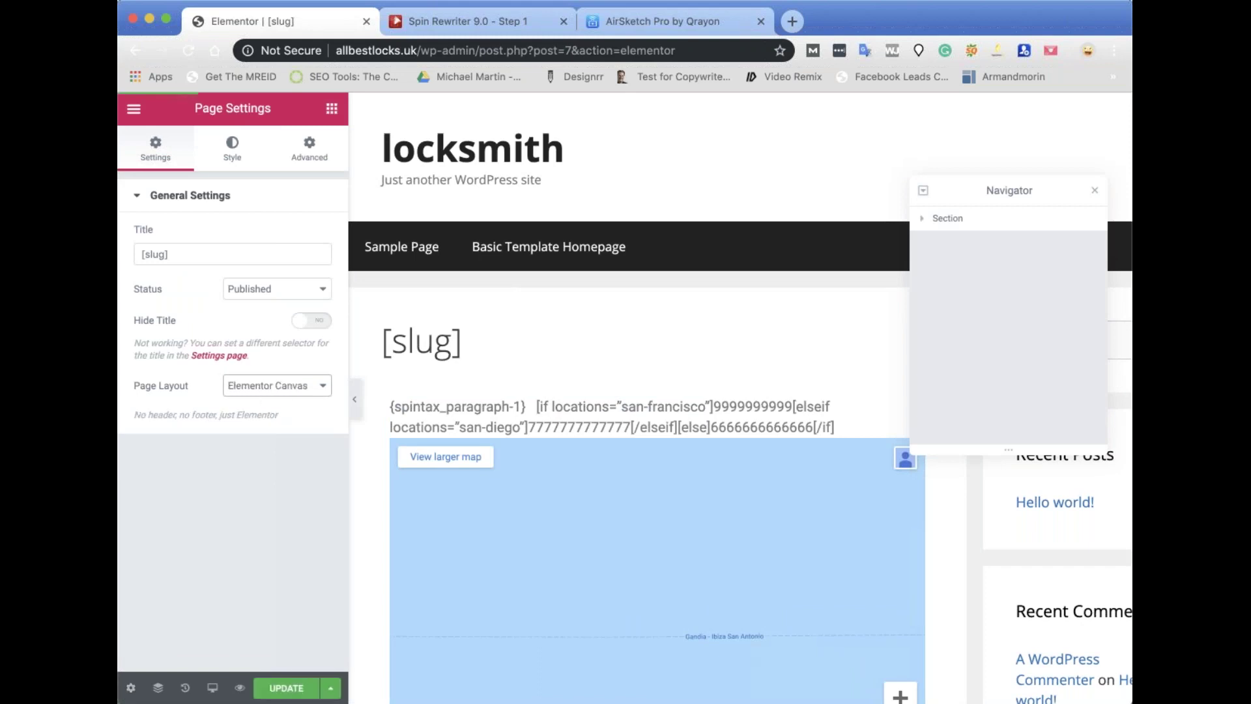
click(292, 691)
click(1095, 190)
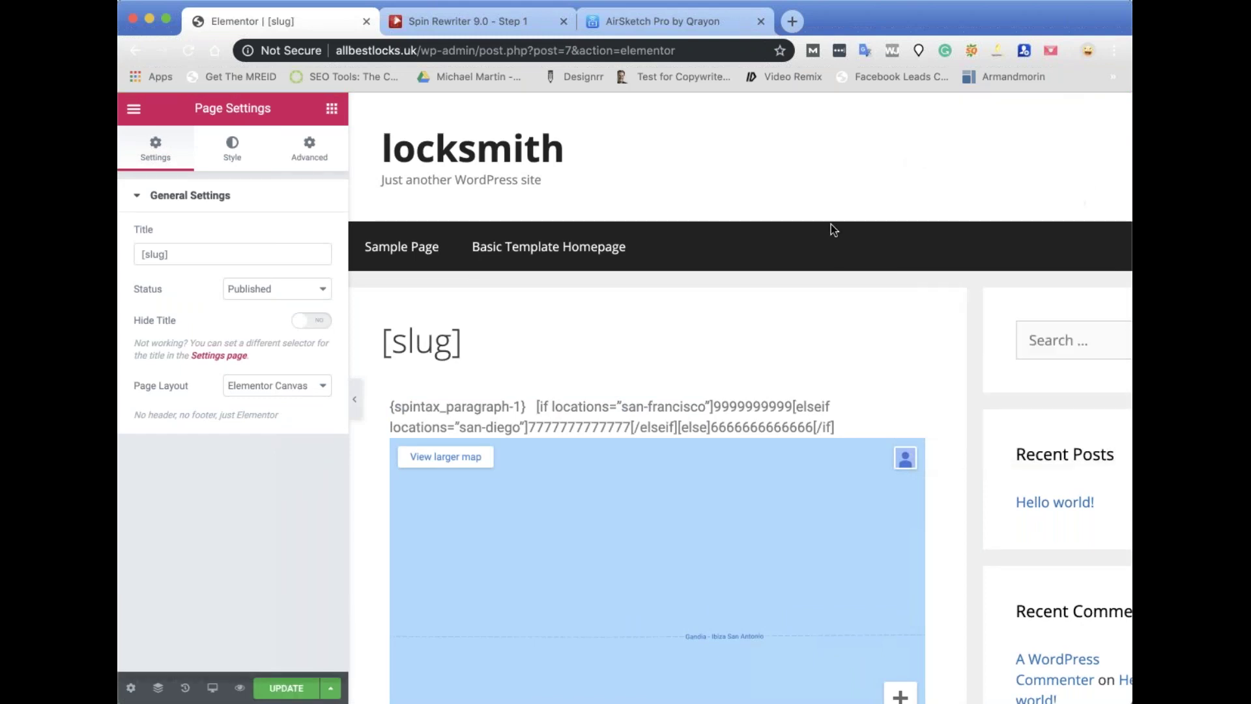
View the live [slug] page, then return to the WordPress Dashboard via the site name.
click(132, 110)
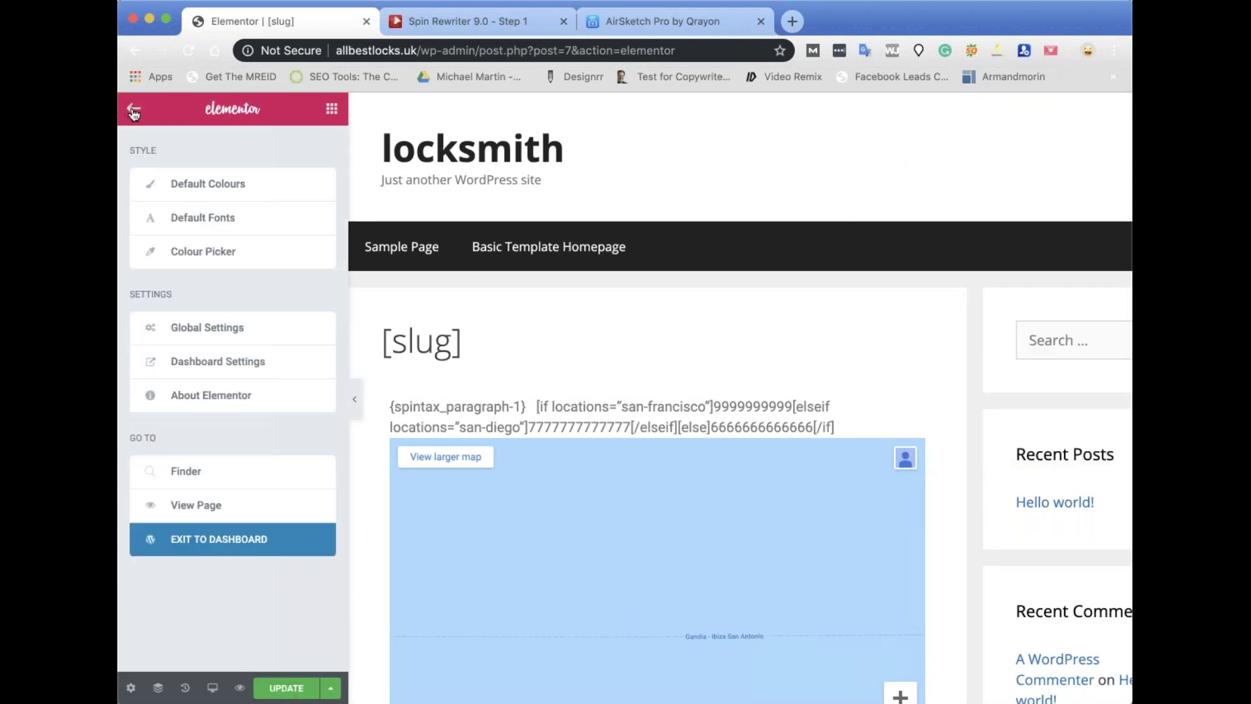
click(174, 507)
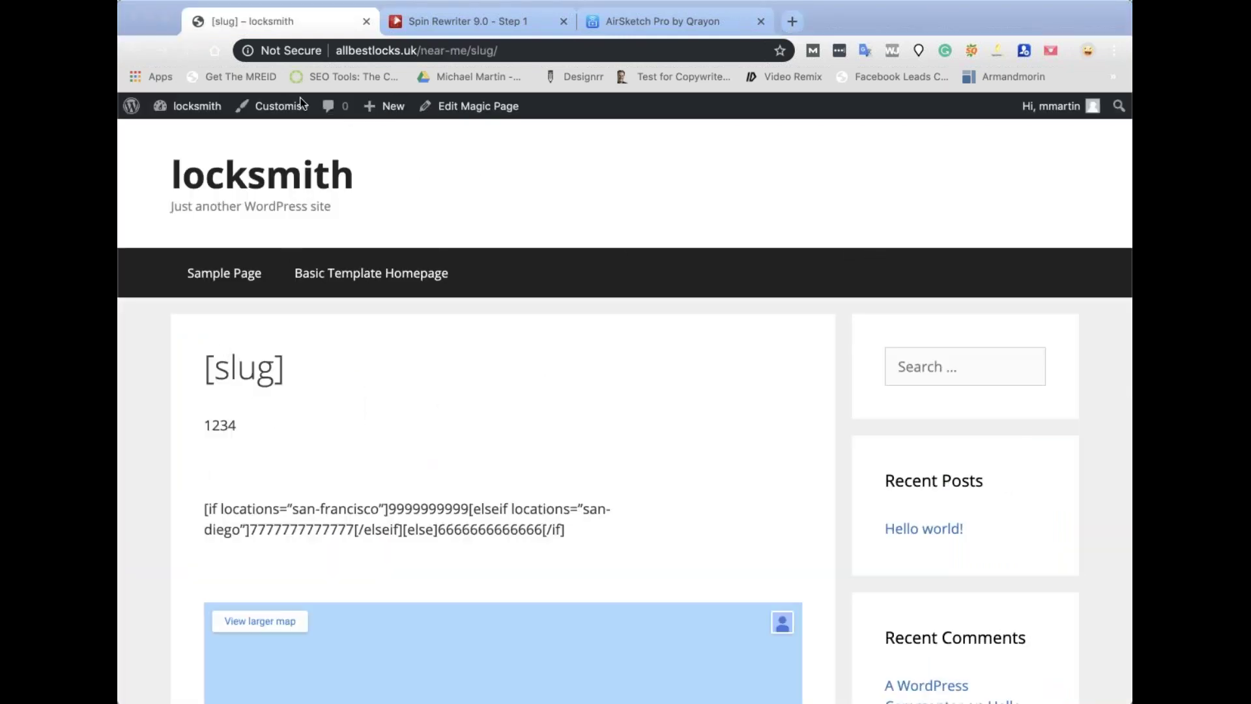
click(197, 107)
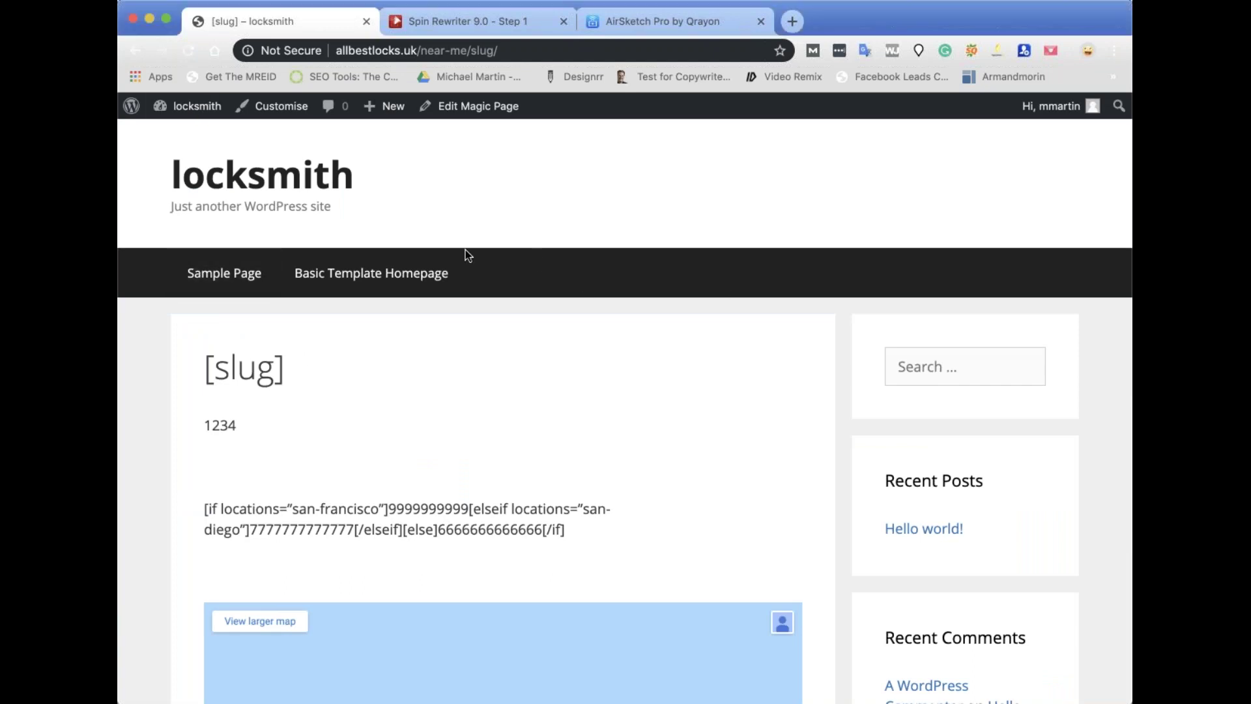
click(197, 106)
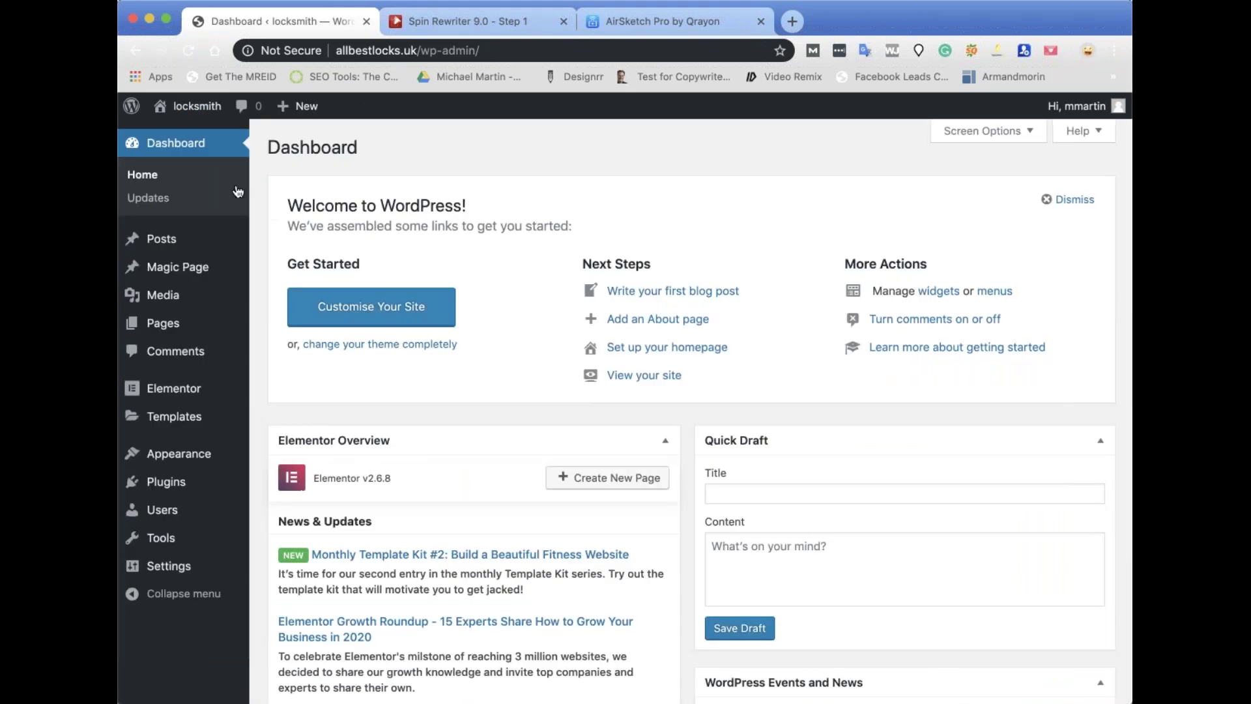
Move the [slug] Magic Page template to the Bin, retrying twice.
click(203, 270)
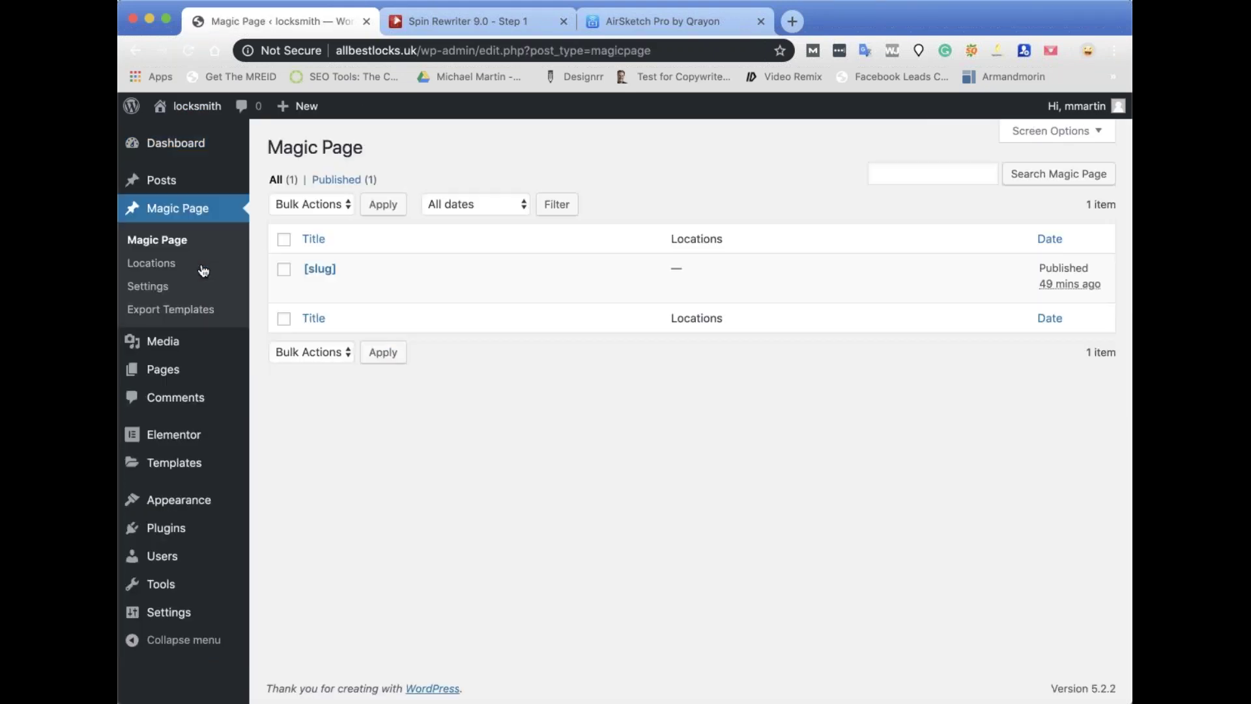
click(400, 287)
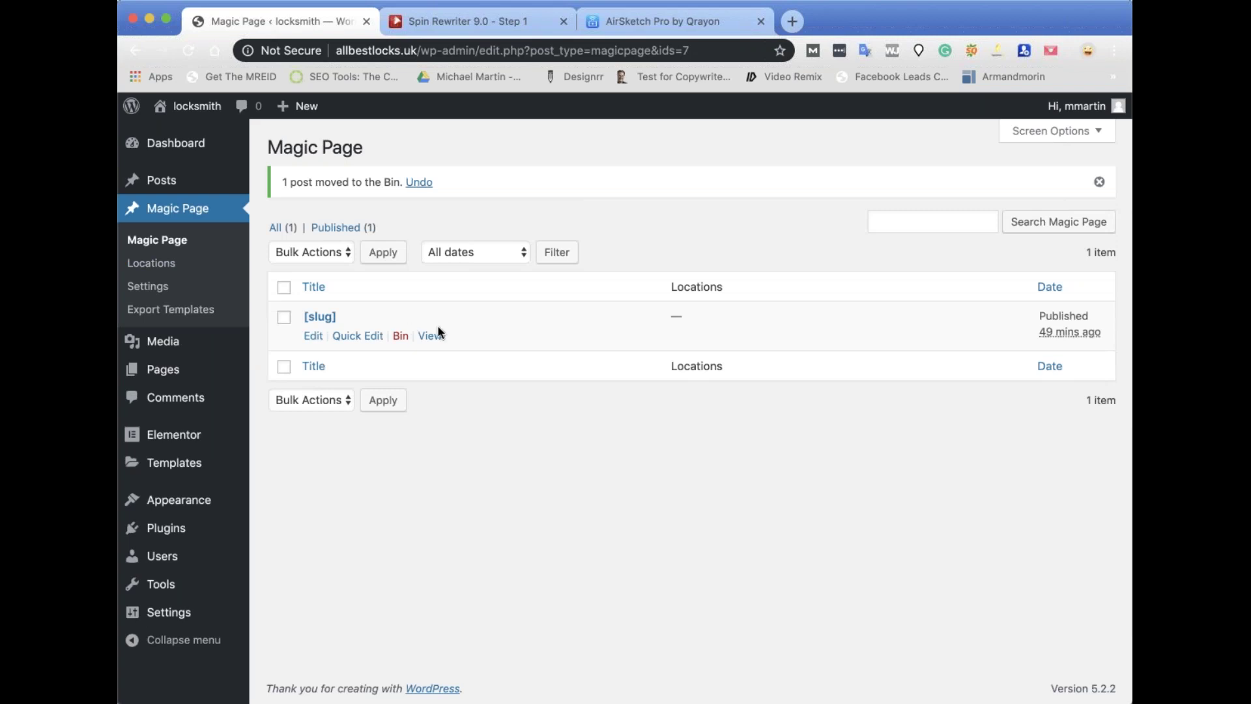
click(401, 338)
click(400, 338)
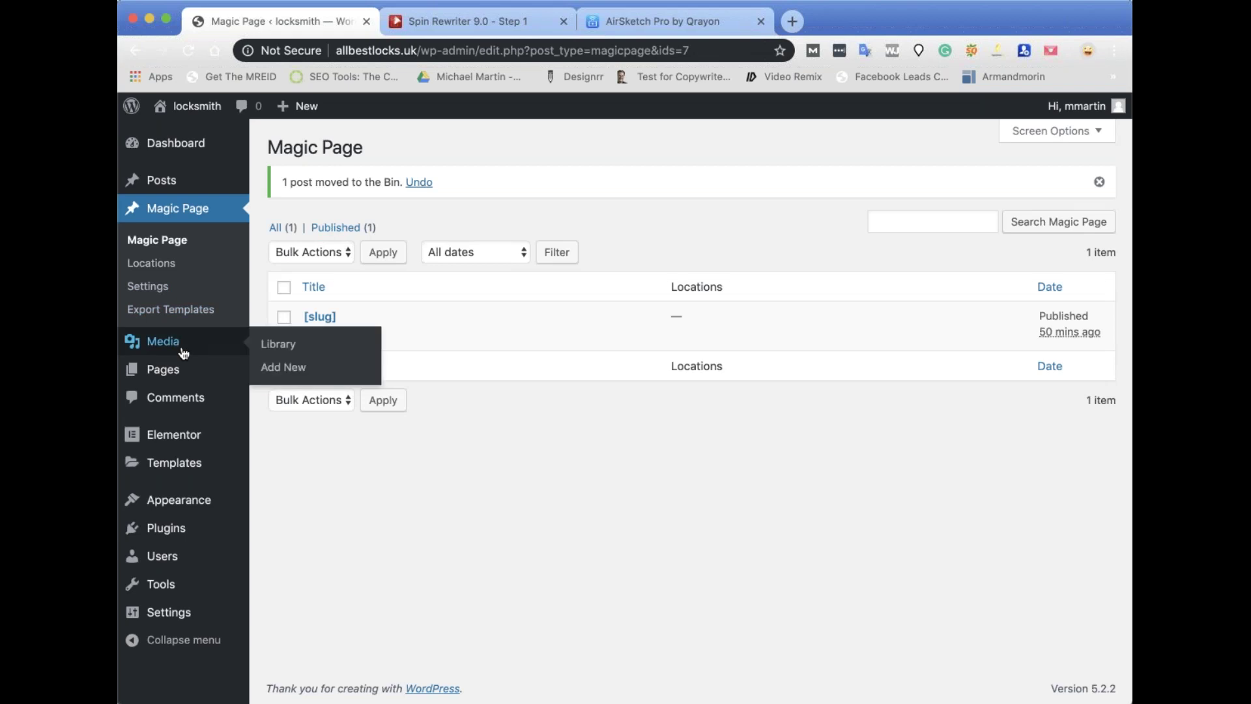
Go to the Installed Plugins list under Plugins.
mouse_move(179, 451)
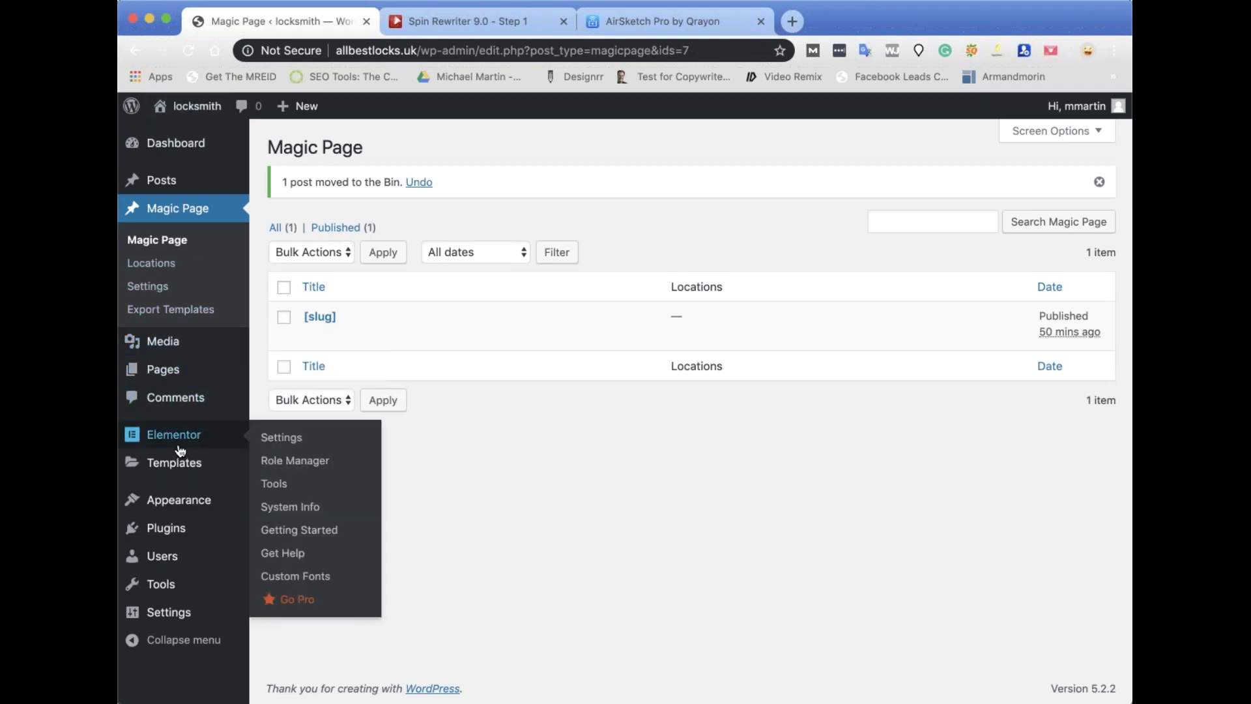
mouse_move(183, 525)
click(287, 535)
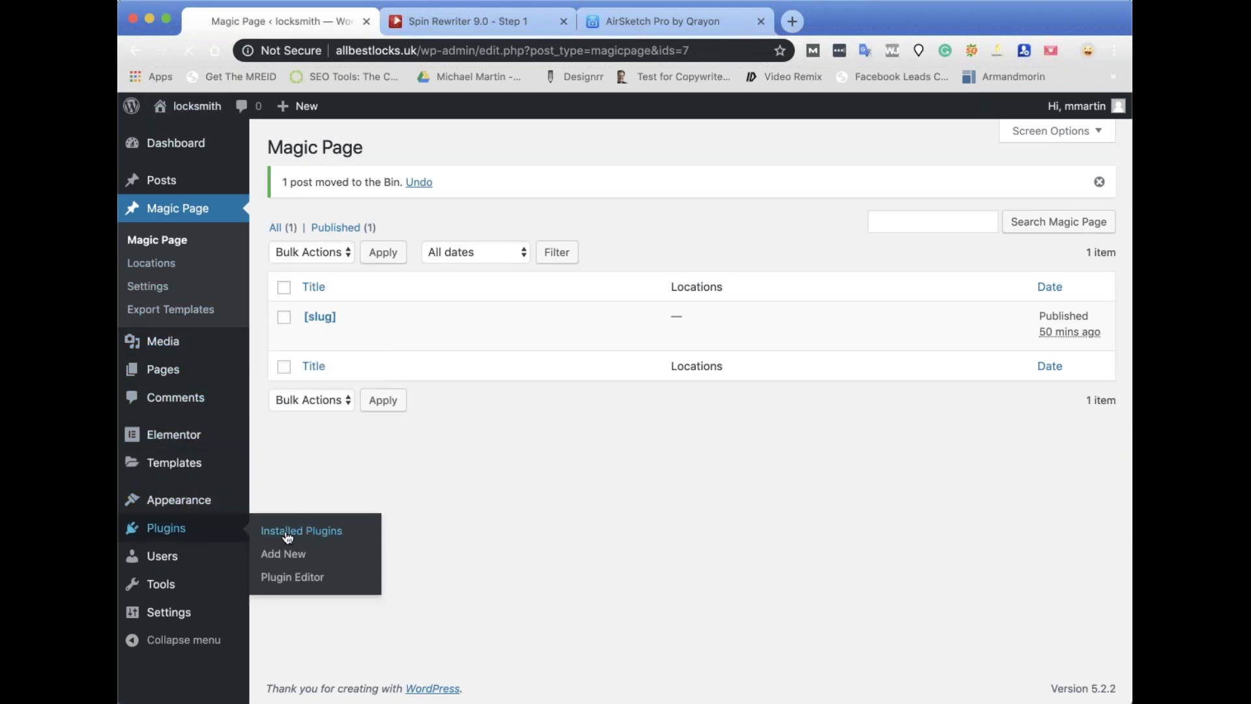
Install the Classic Editor plugin from the Plugins Add New page.
mouse_move(161, 258)
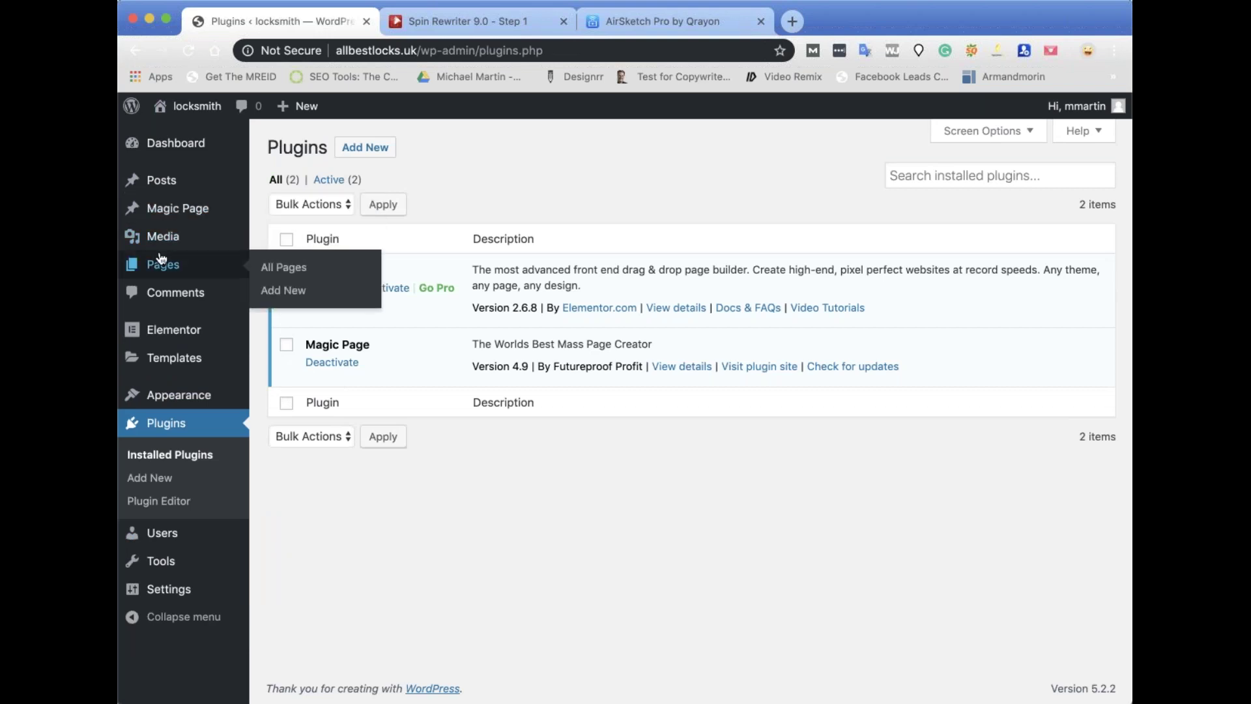
click(932, 169)
click(385, 147)
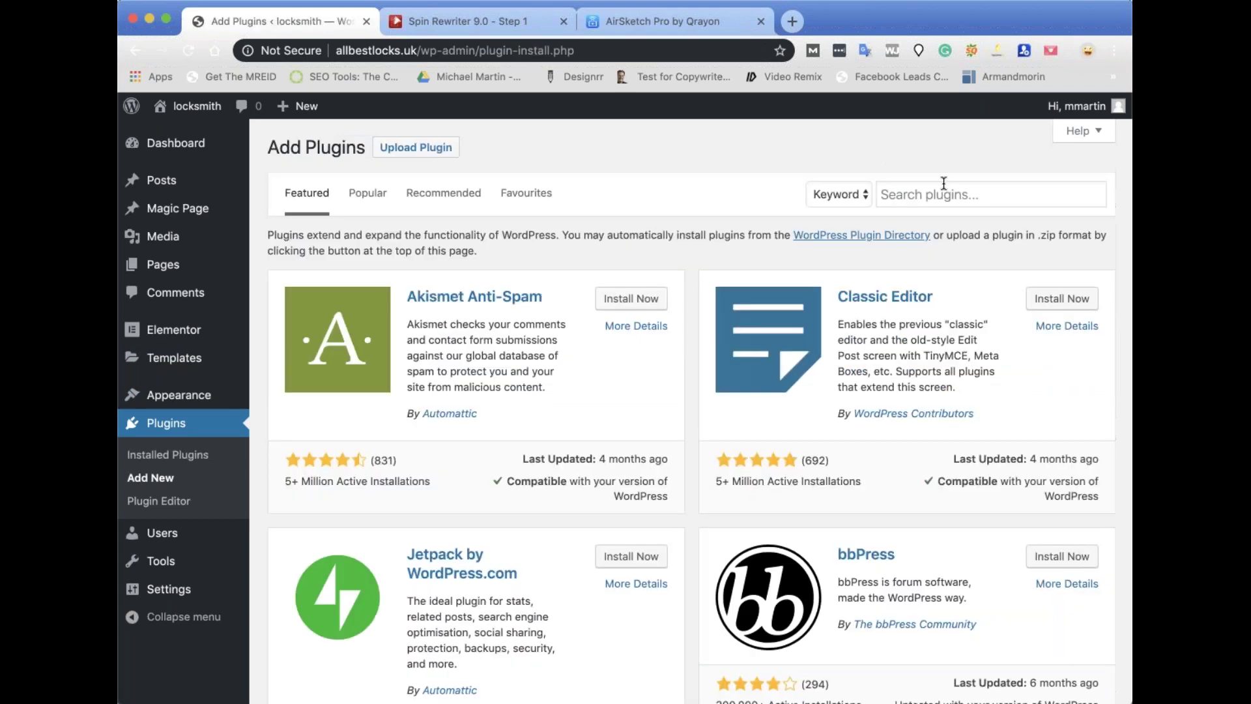
click(944, 181)
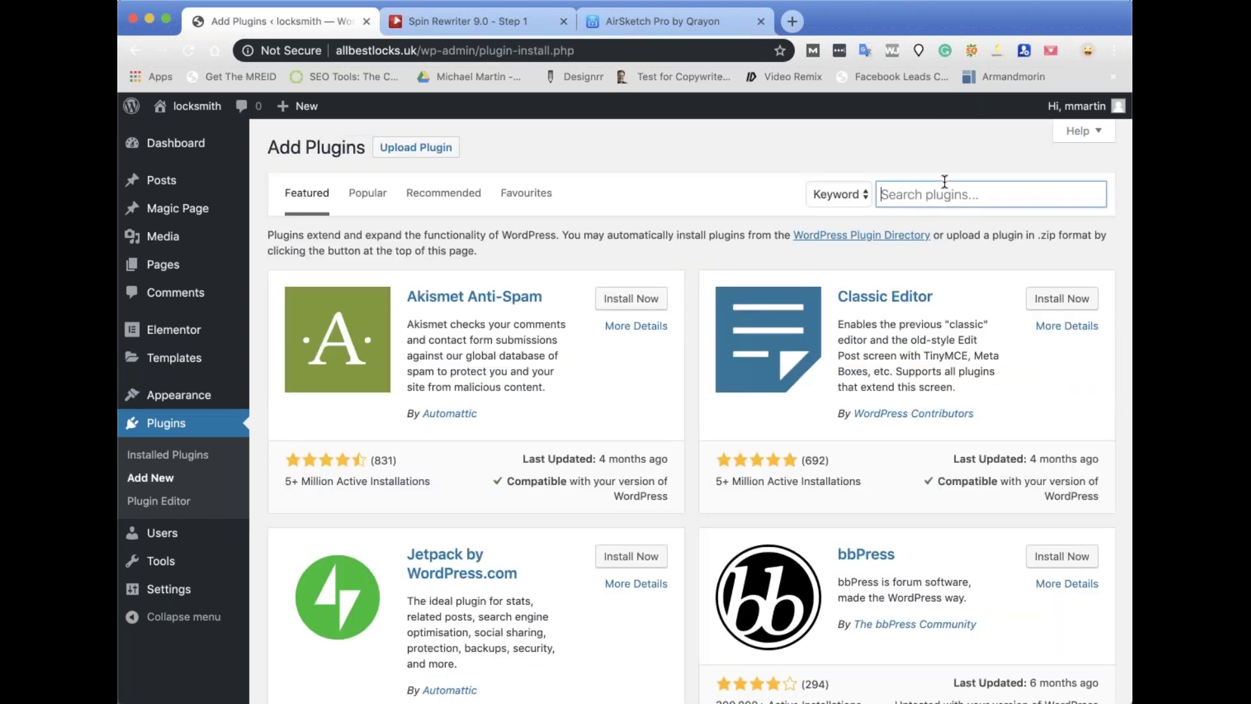
click(1056, 301)
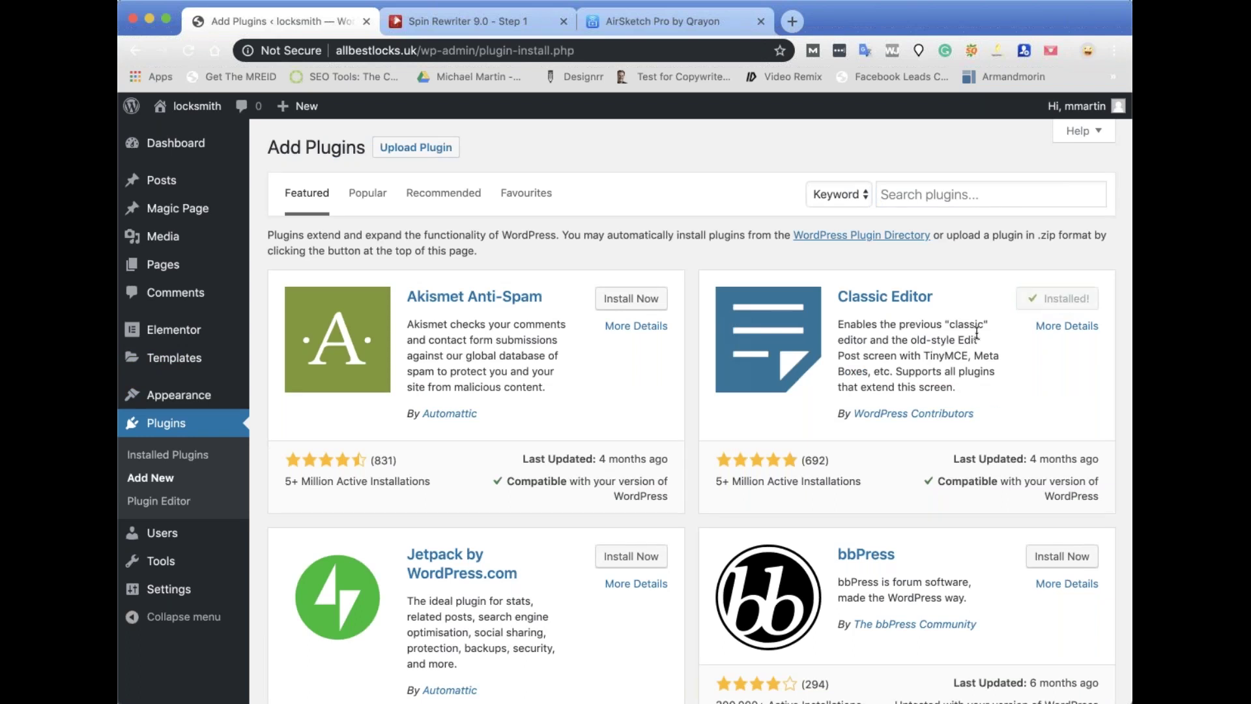
Activate Classic Editor under Installed Plugins and return to the Magic Page template list.
mouse_move(176, 395)
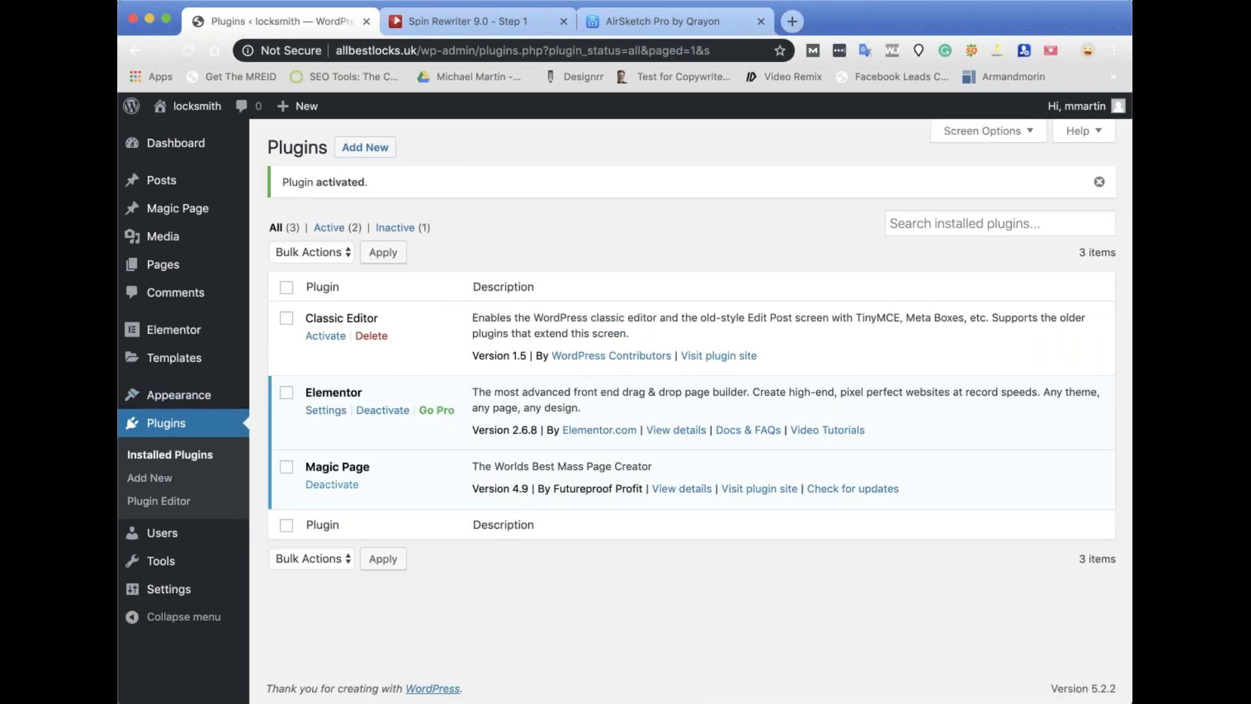
click(200, 213)
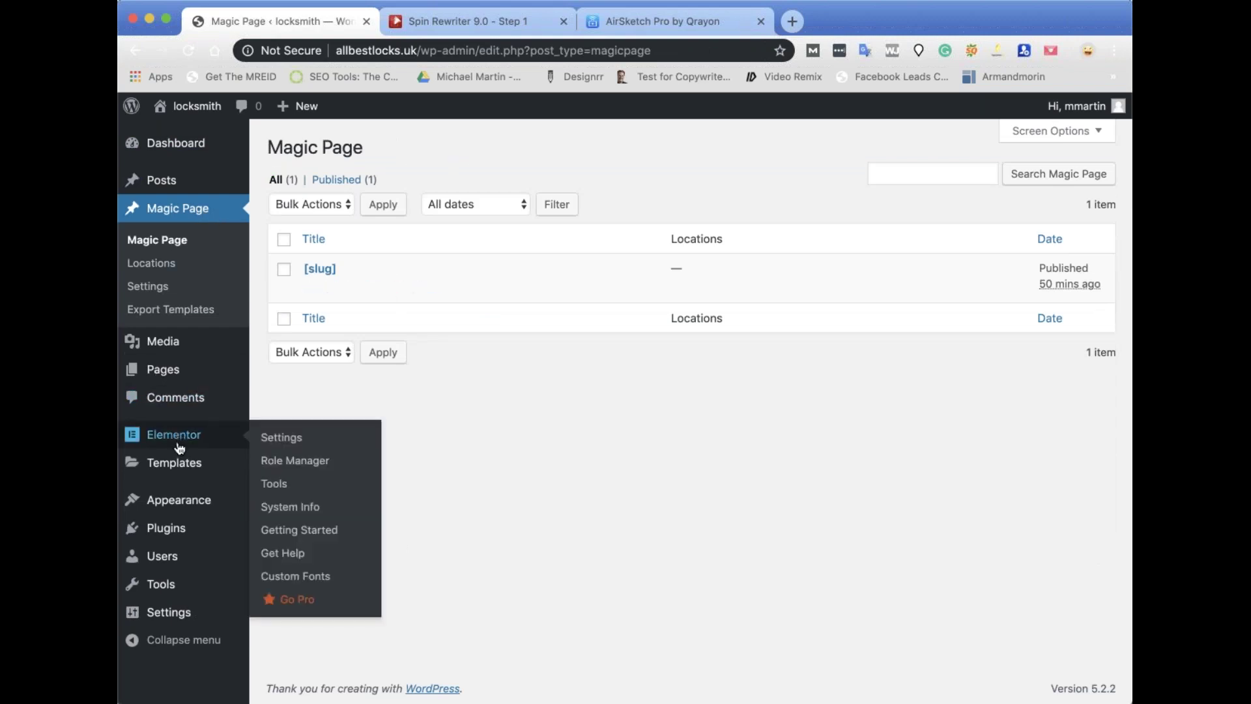
mouse_move(186, 530)
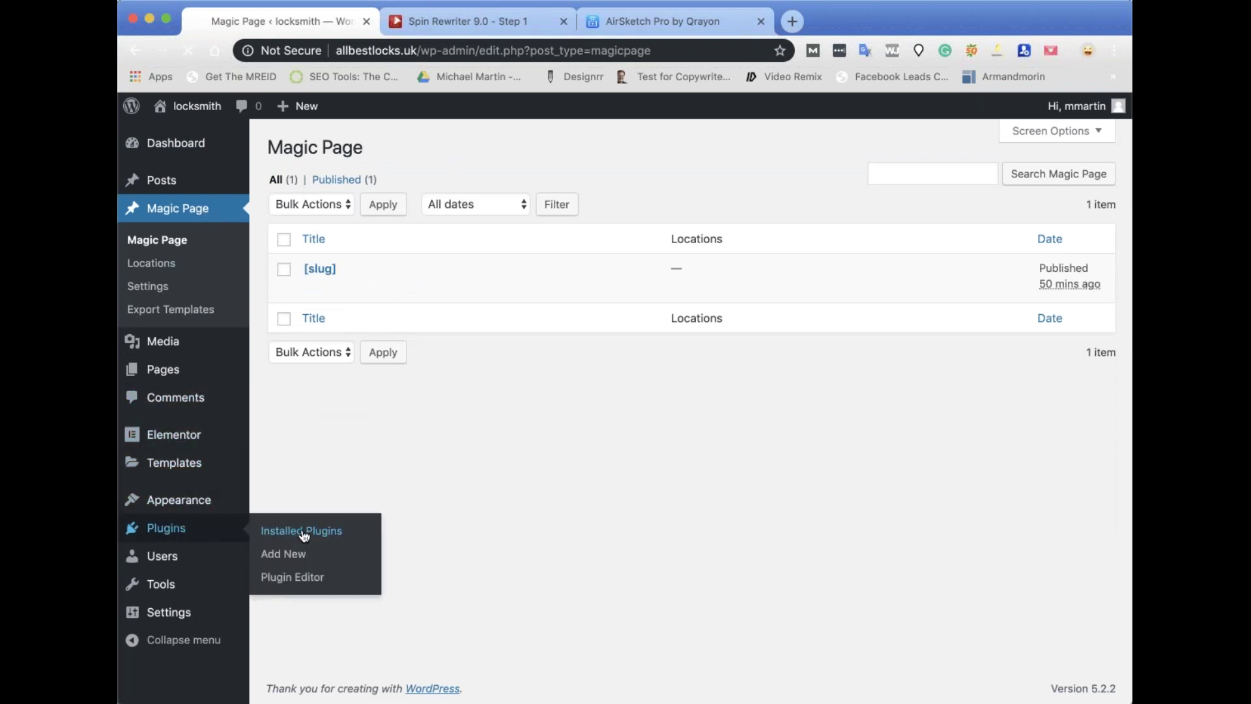
click(303, 532)
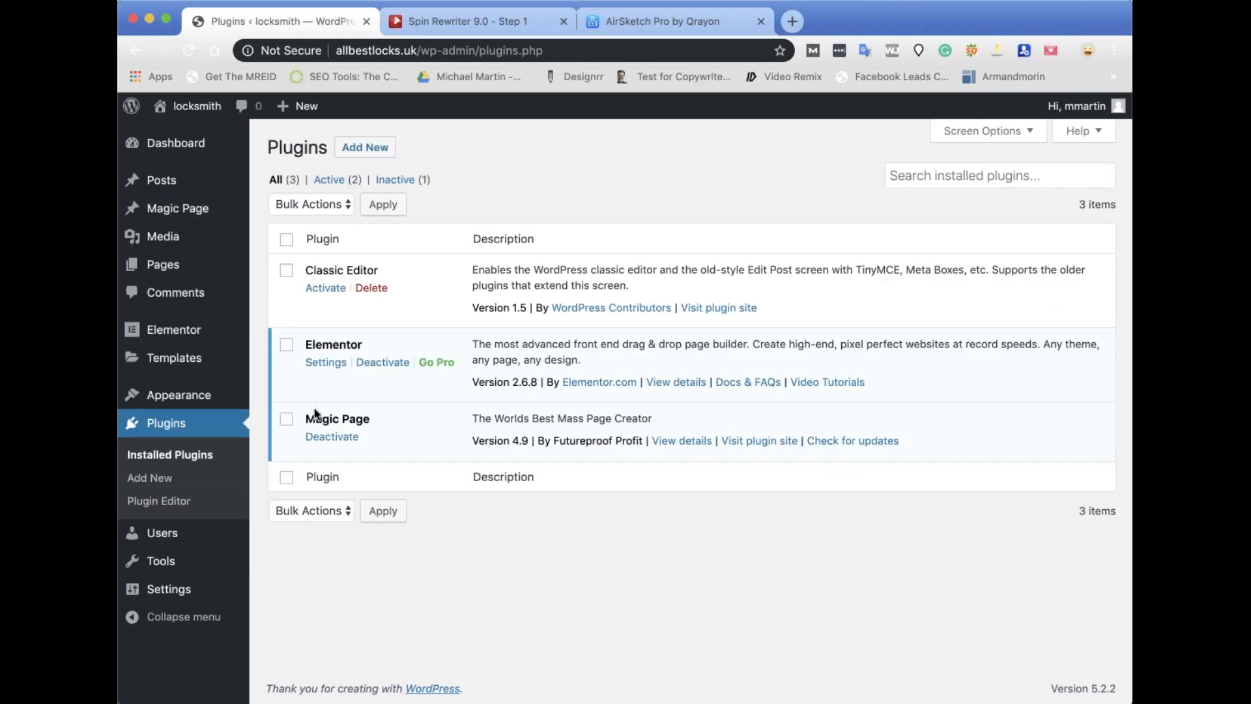
click(326, 288)
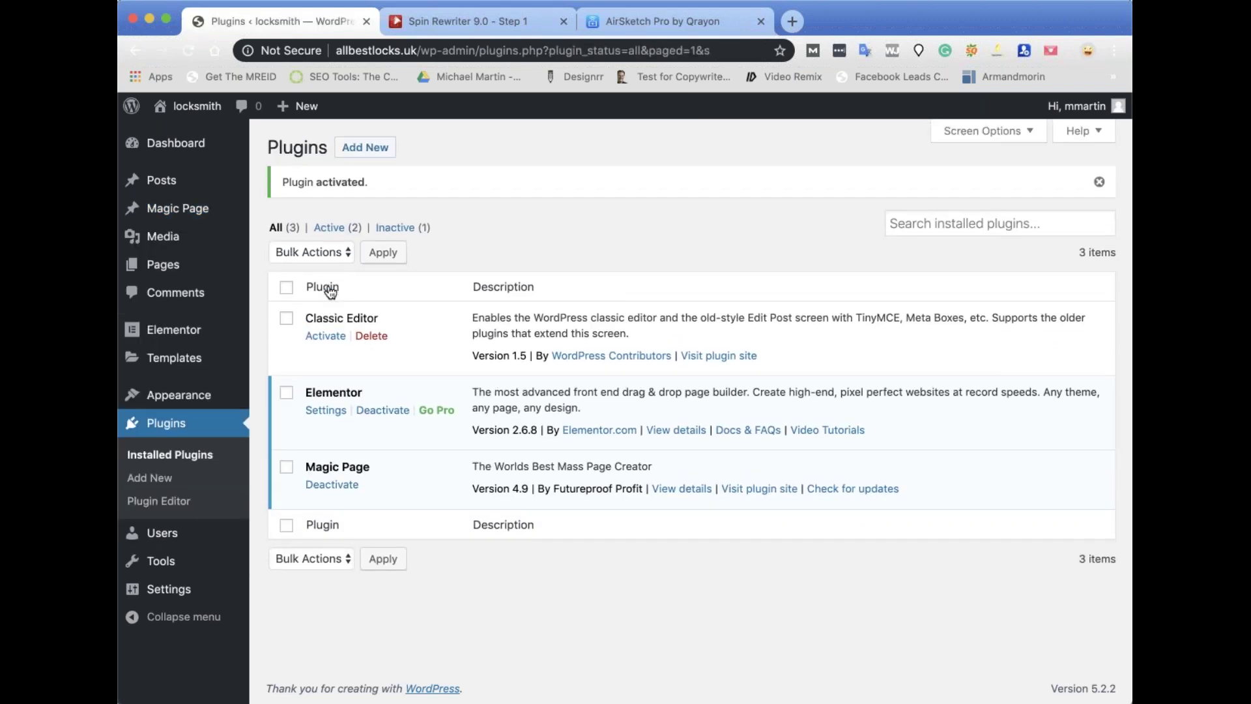
click(176, 208)
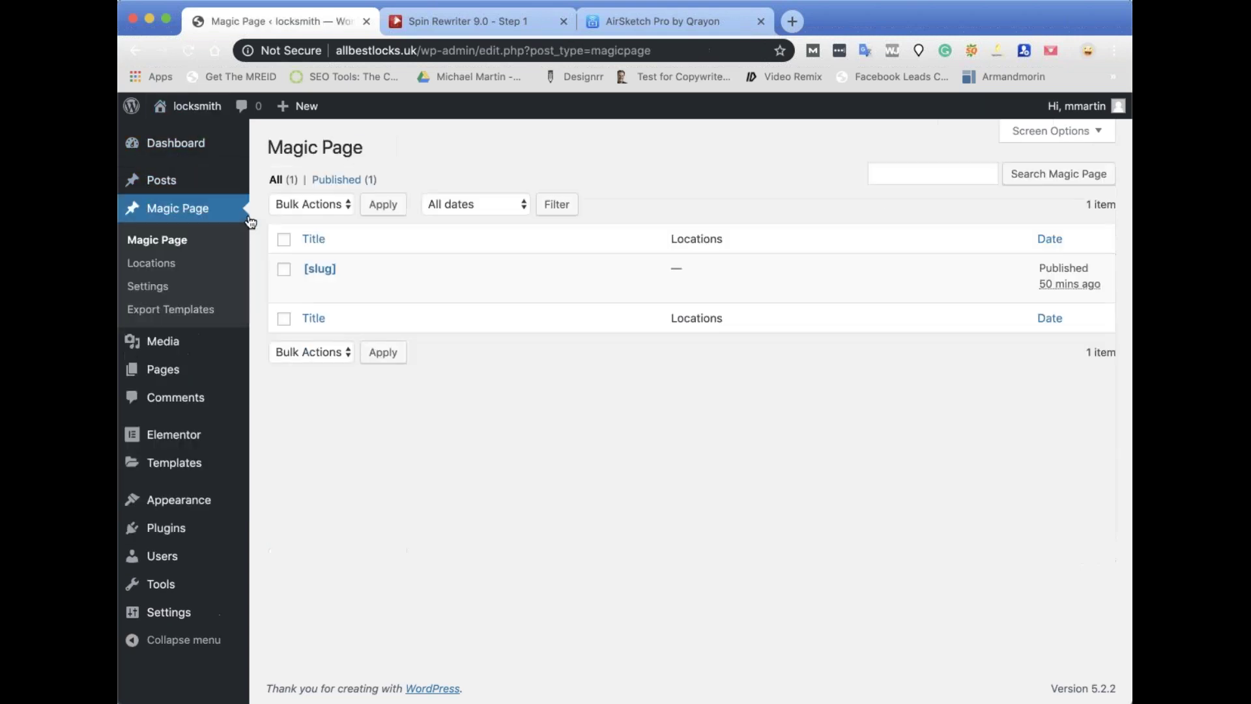
mouse_move(399, 289)
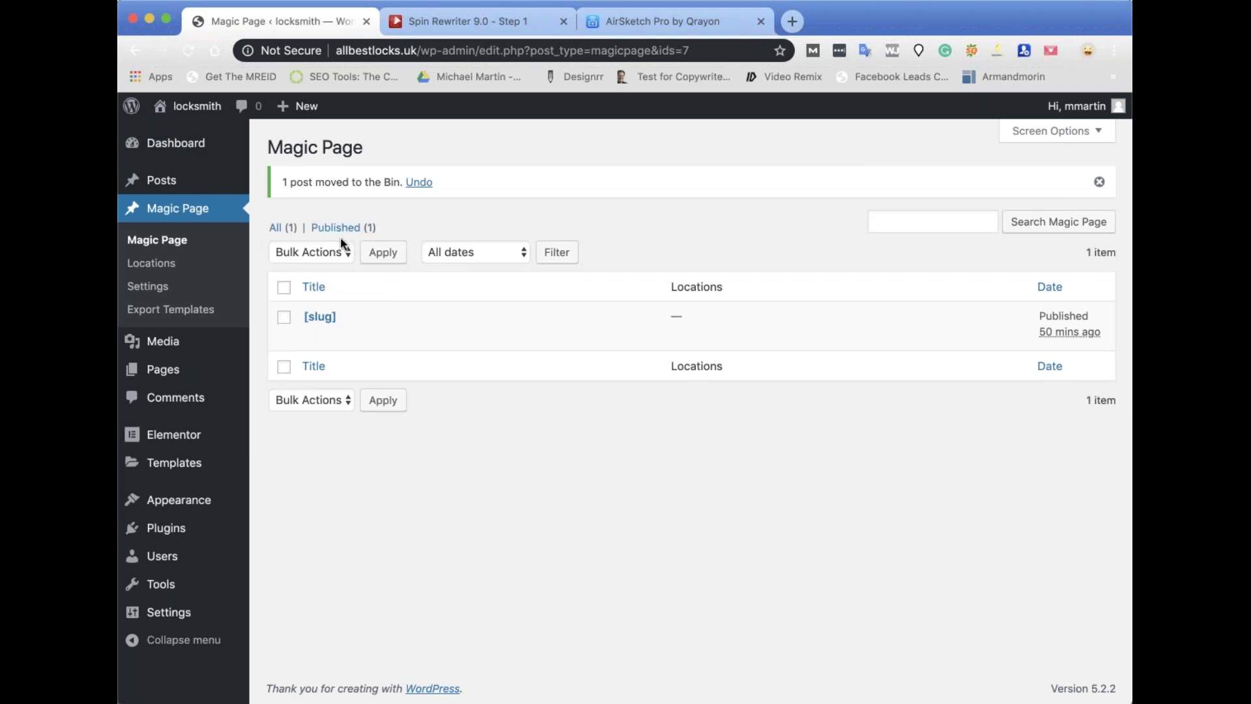
mouse_move(314, 320)
Open the [slug] template and look over its text from the spintax paragraph down.
click(314, 335)
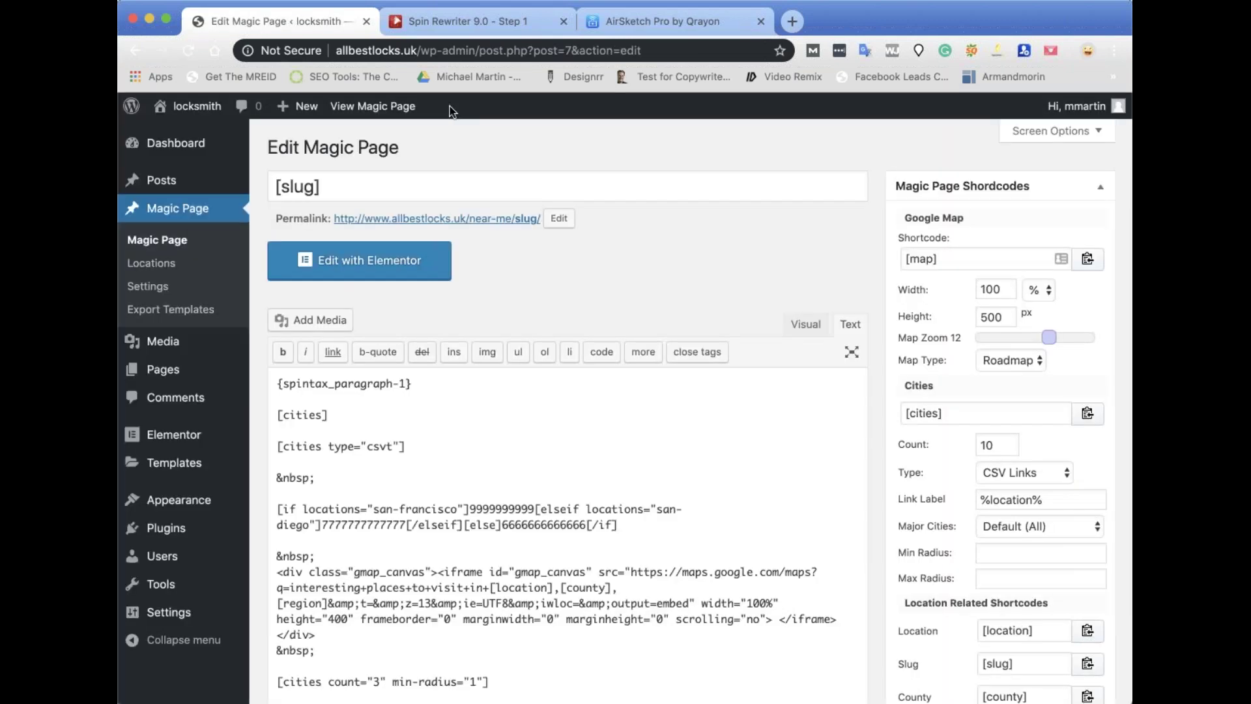
drag(279, 383, 559, 287)
scroll(590, 475, down, 8)
scroll(591, 479, down, 5)
scroll(590, 479, up, 7)
scroll(592, 424, up, 3)
scroll(564, 299, up, 4)
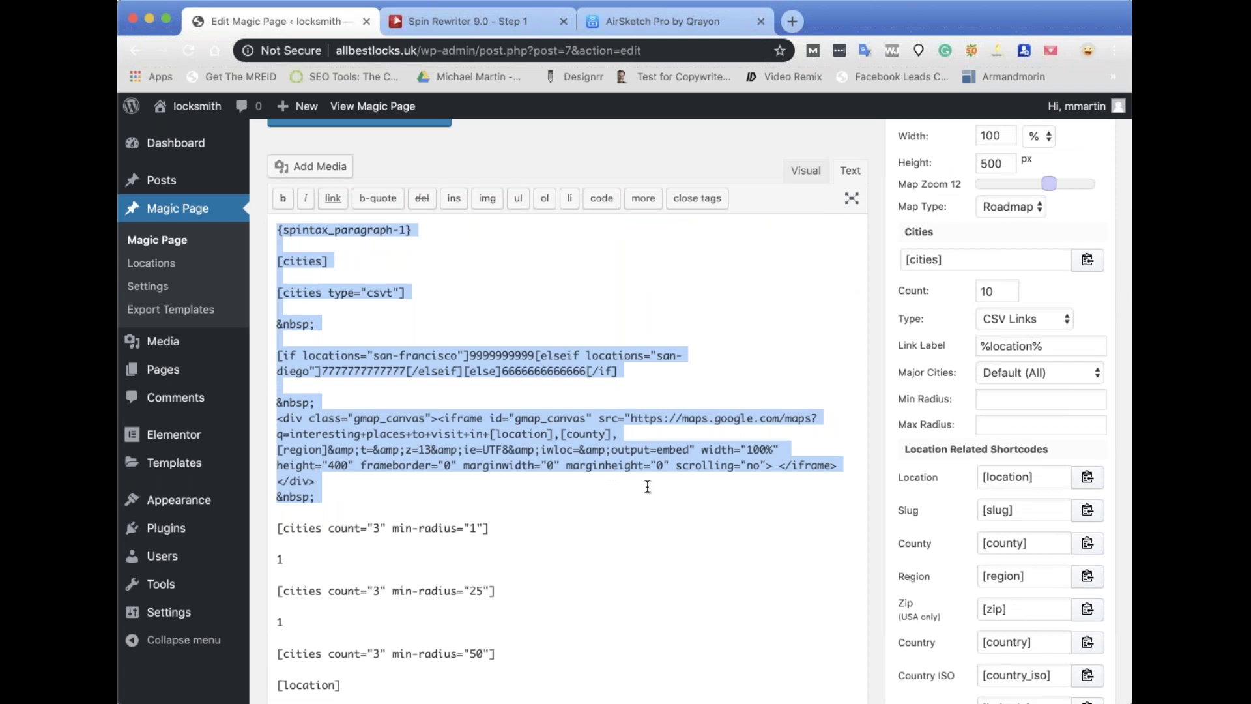
click(474, 485)
scroll(415, 419, up, 1)
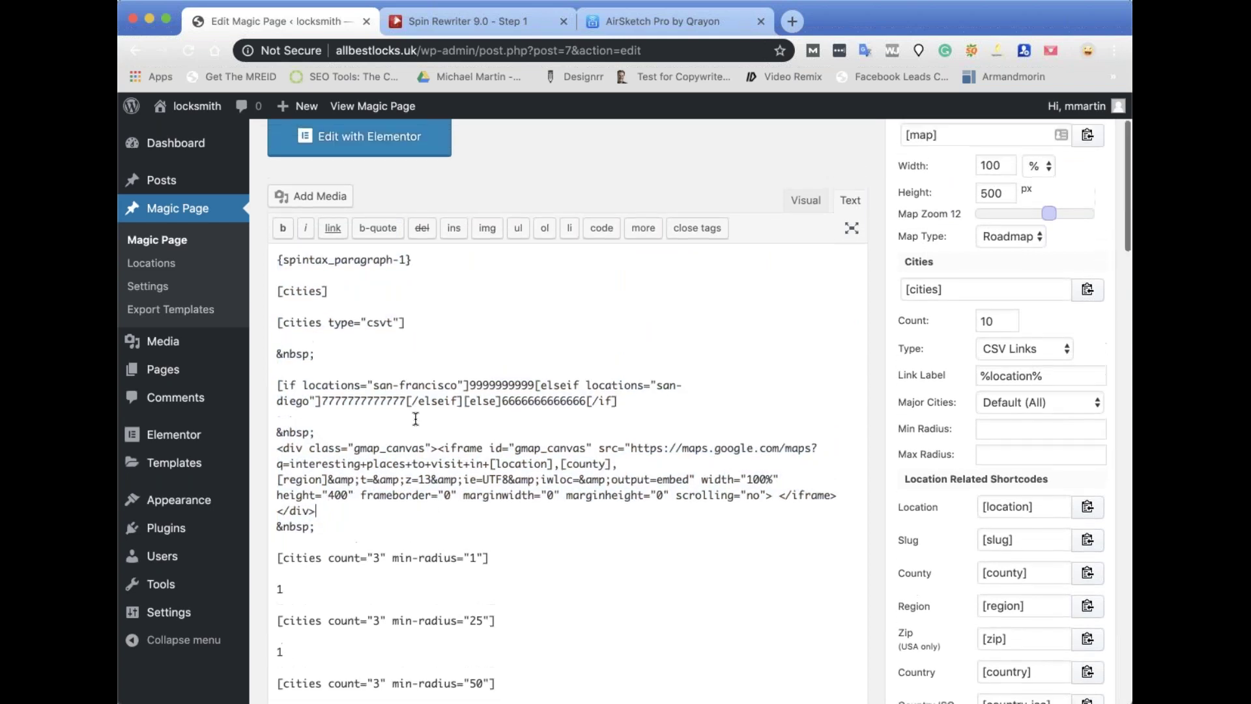
In the Visual view, delete the text from {spintax_paragraph-1} through [/if] and save.
click(802, 202)
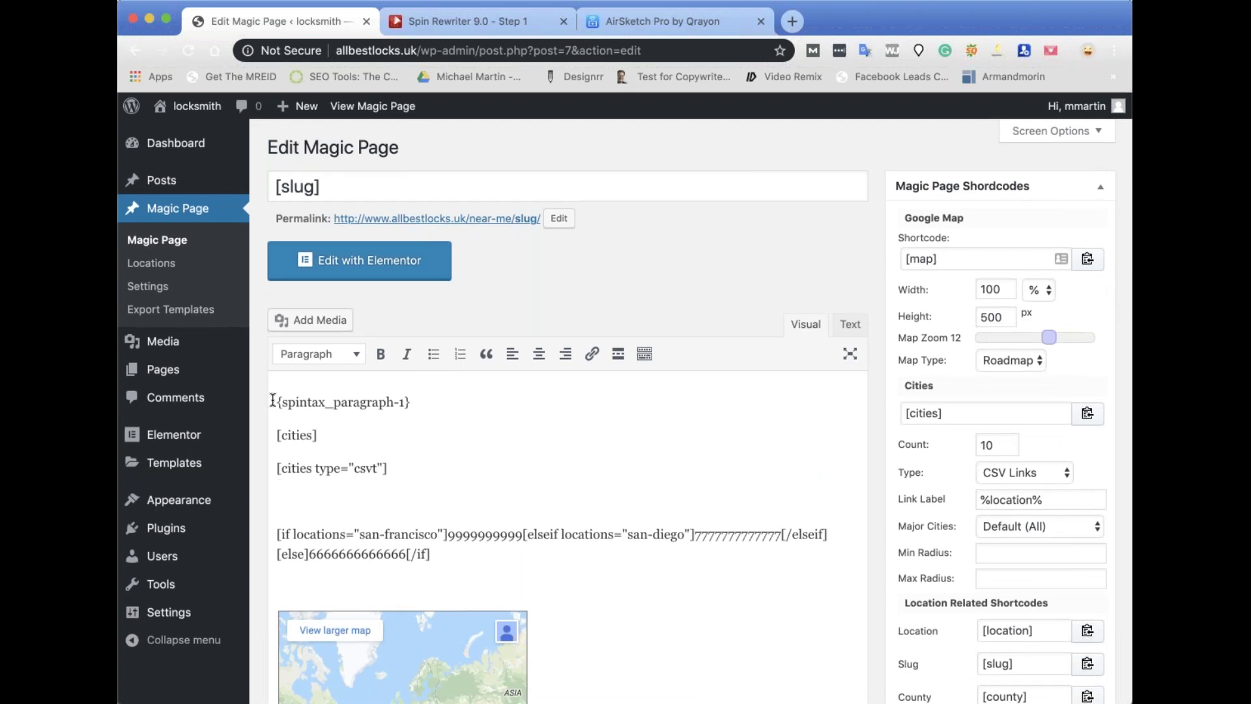
drag(462, 555, 249, 370)
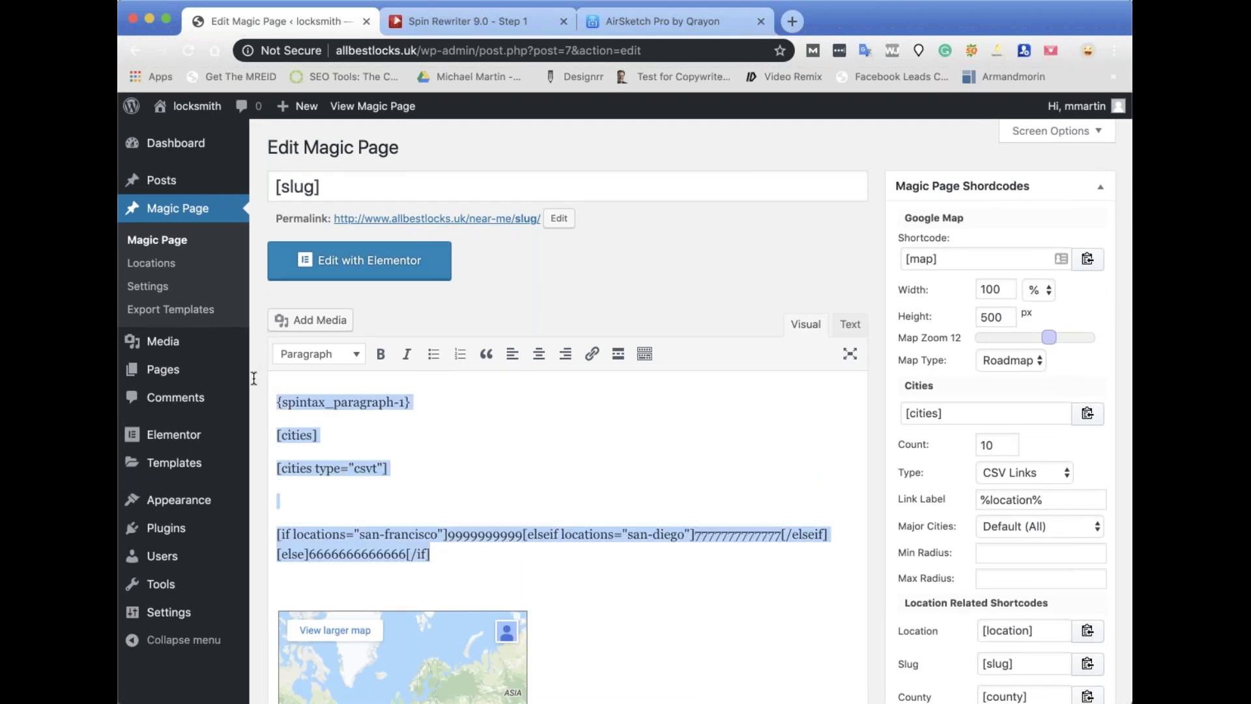
key(BackSpace)
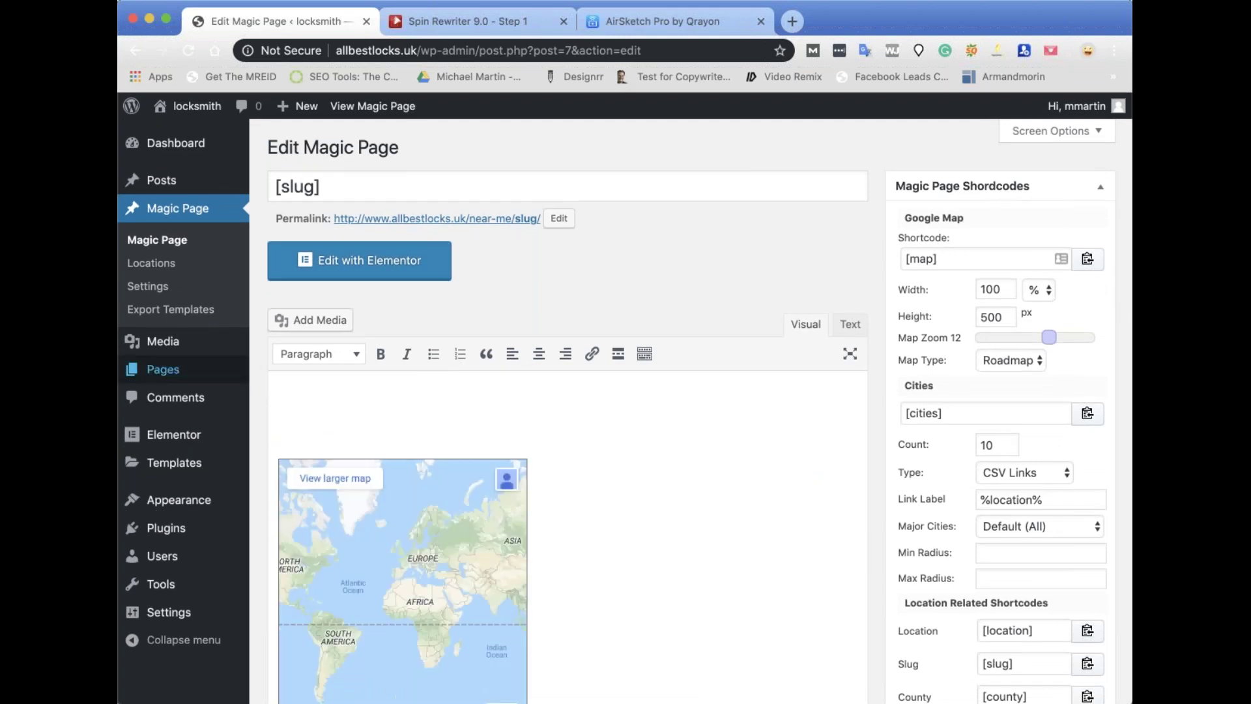
scroll(613, 467, down, 15)
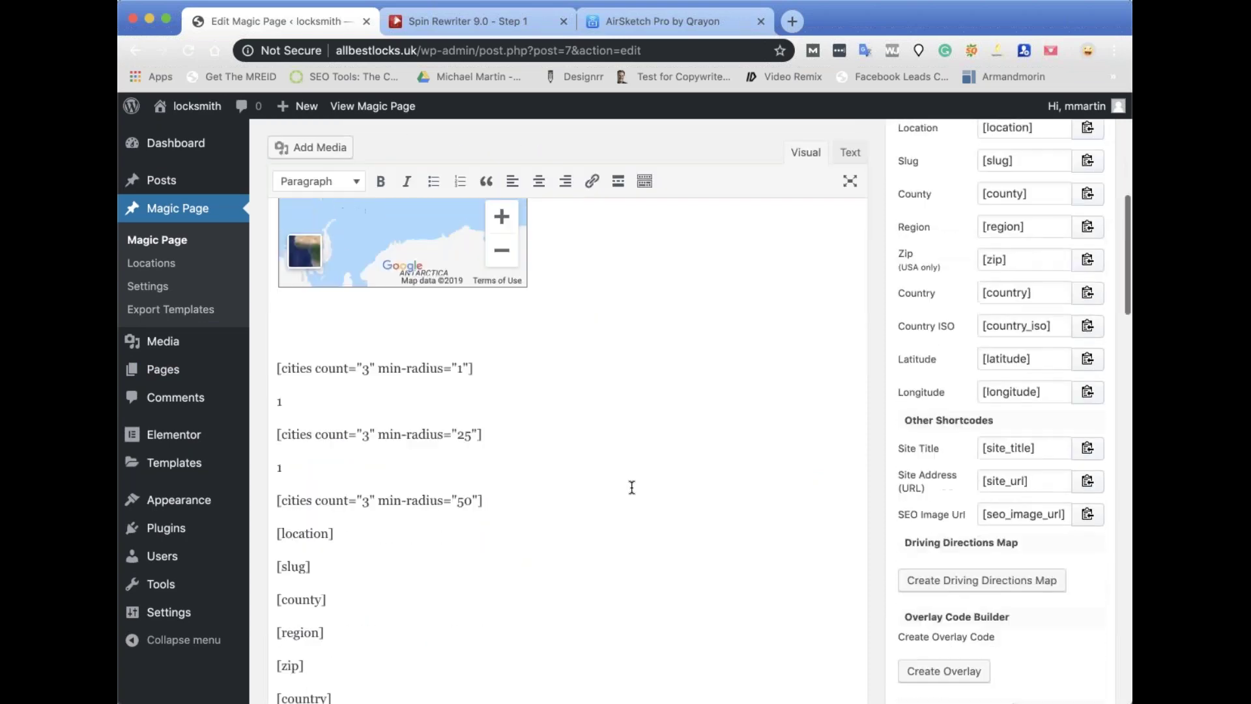
scroll(567, 404, down, 3)
click(1077, 238)
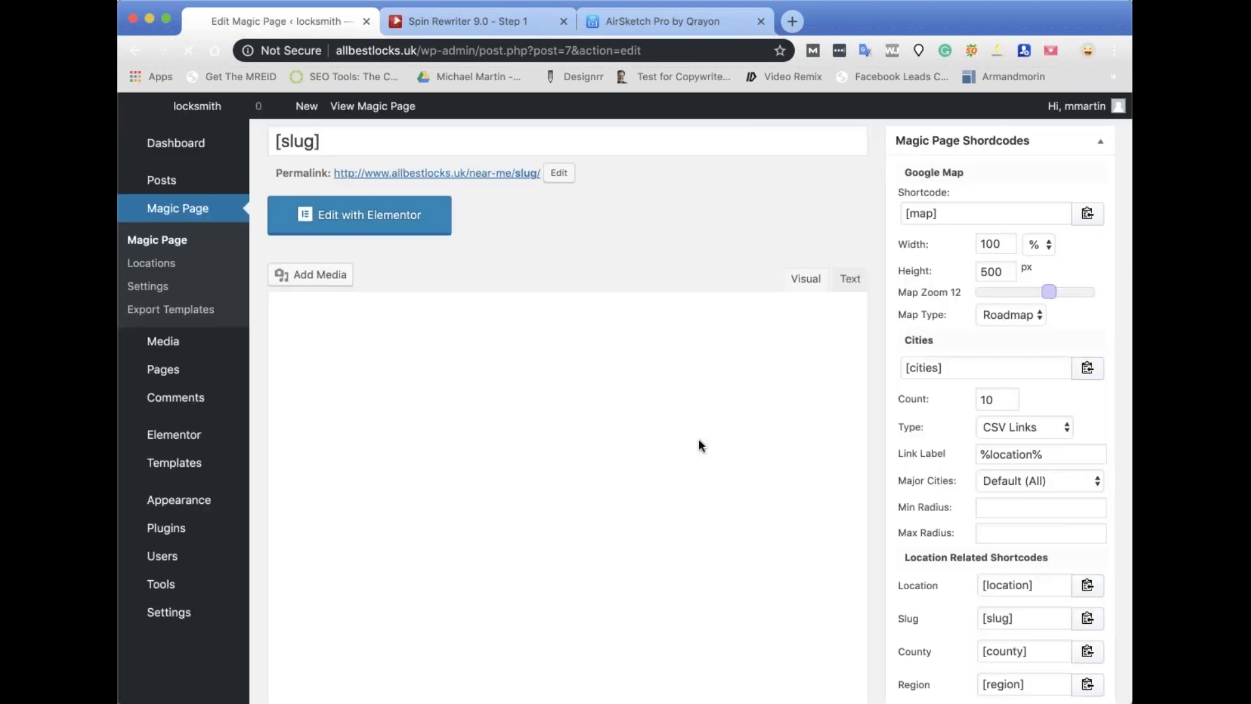
Delete the shortcodes from [cities type="csvt"] to [/if], switch to Text view and update.
scroll(450, 367, down, 2)
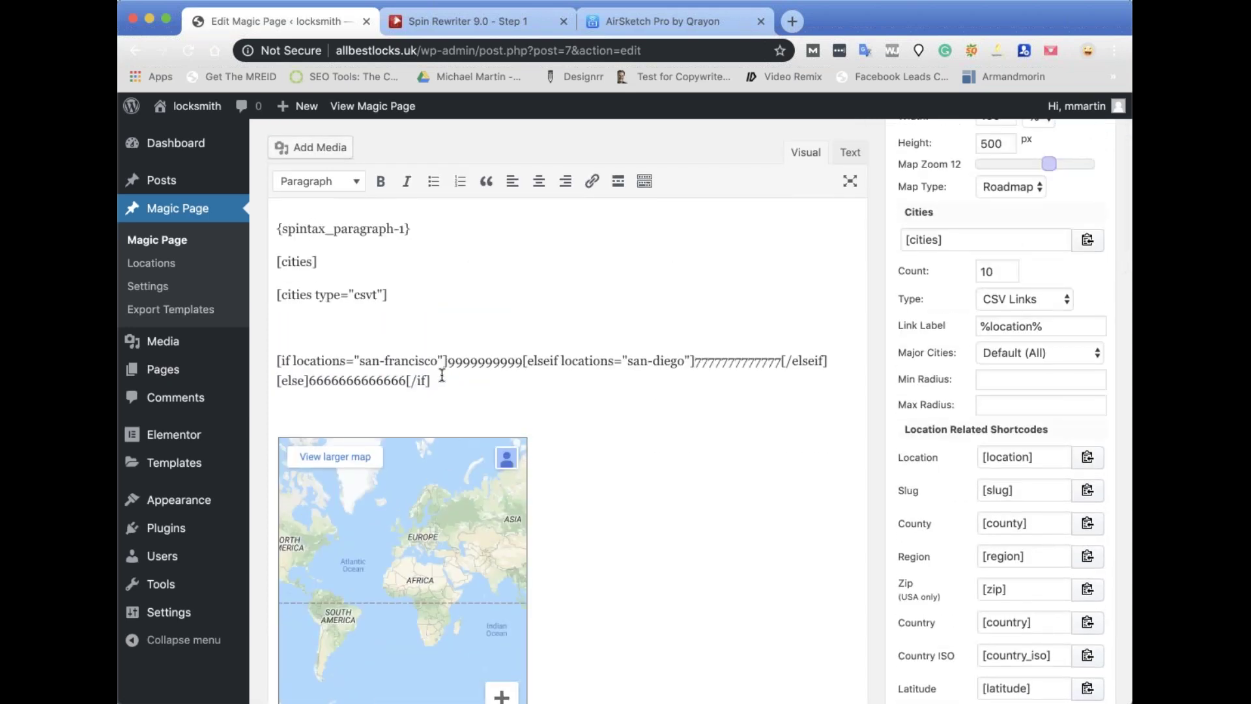
drag(442, 378, 242, 288)
key(shift+Up)
key(shift+Up)
key(BackSpace)
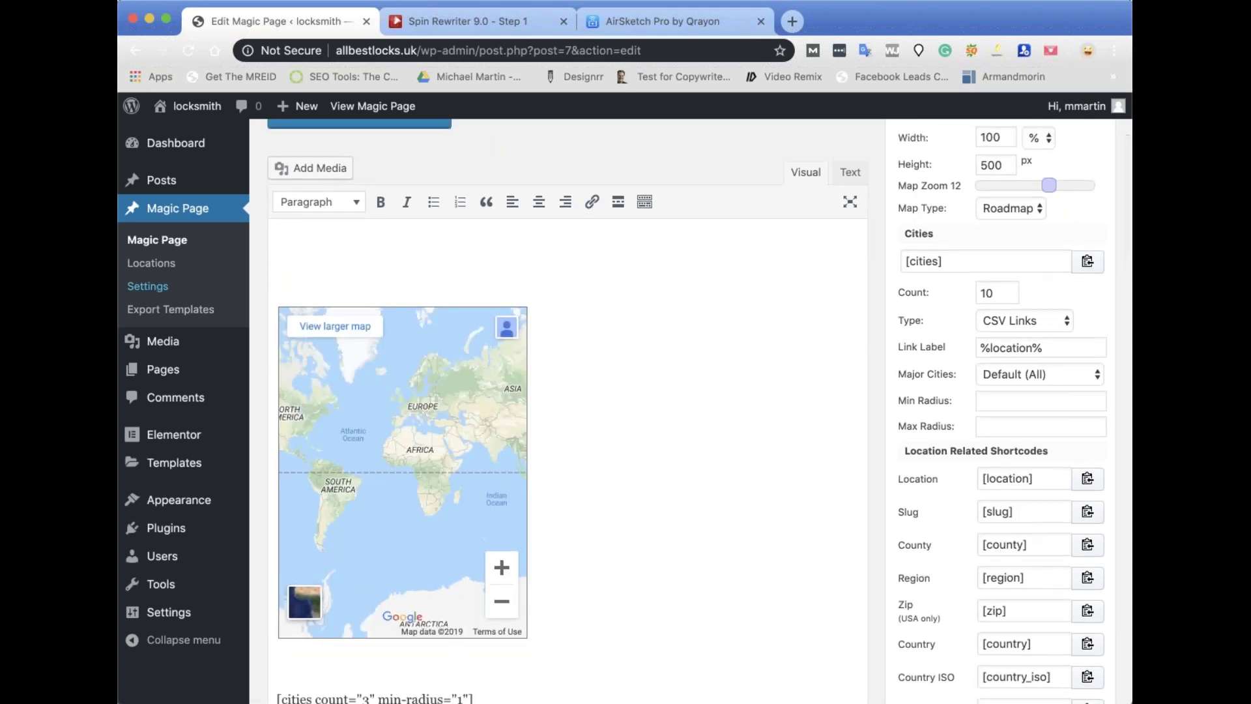
click(851, 174)
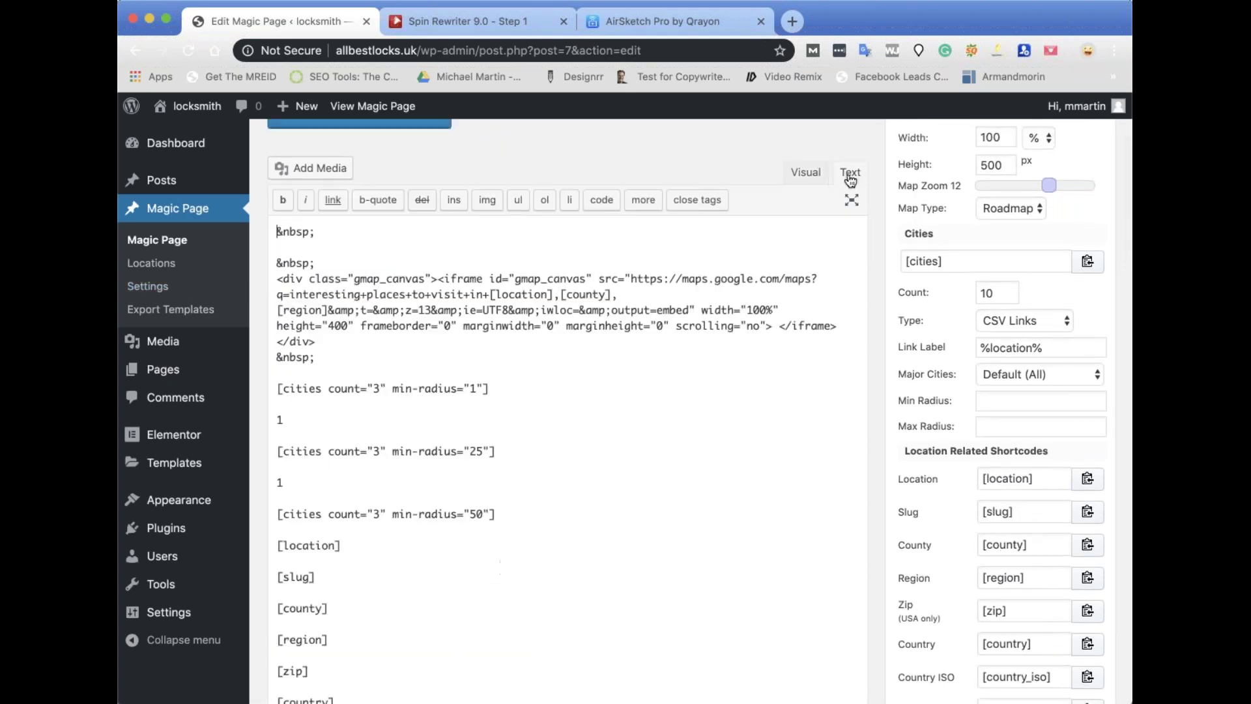
drag(278, 230, 570, 368)
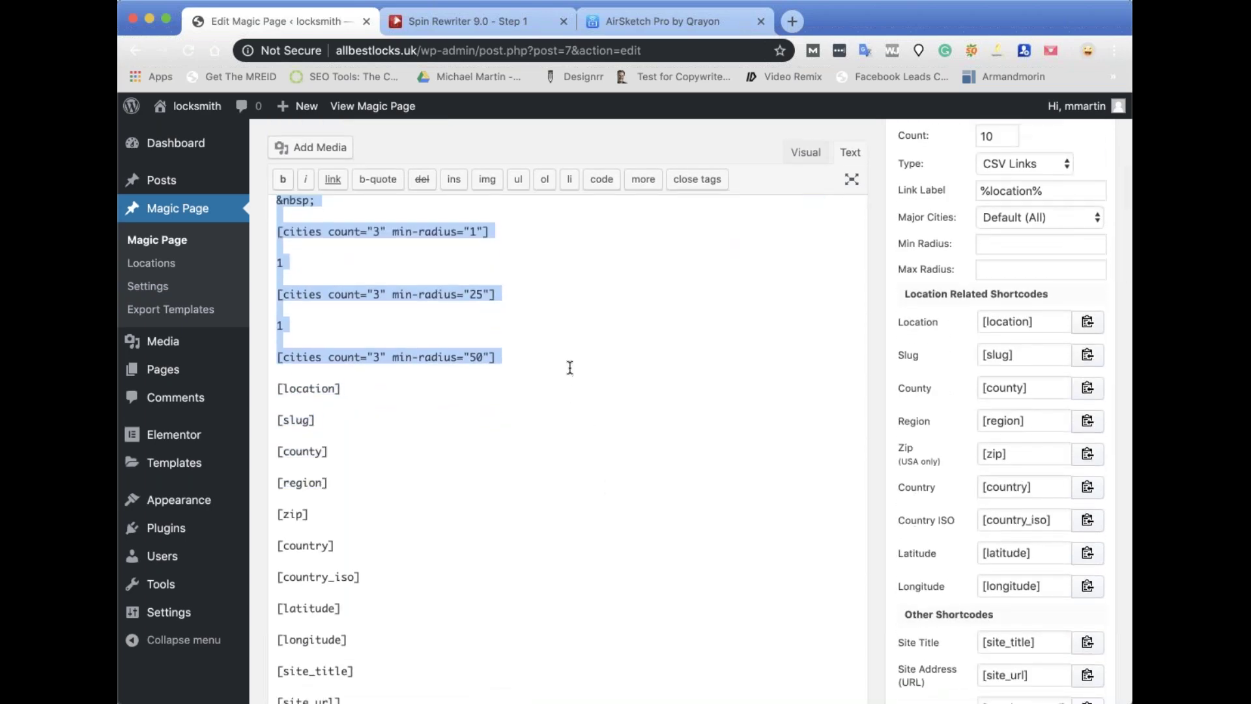
scroll(569, 368, down, 15)
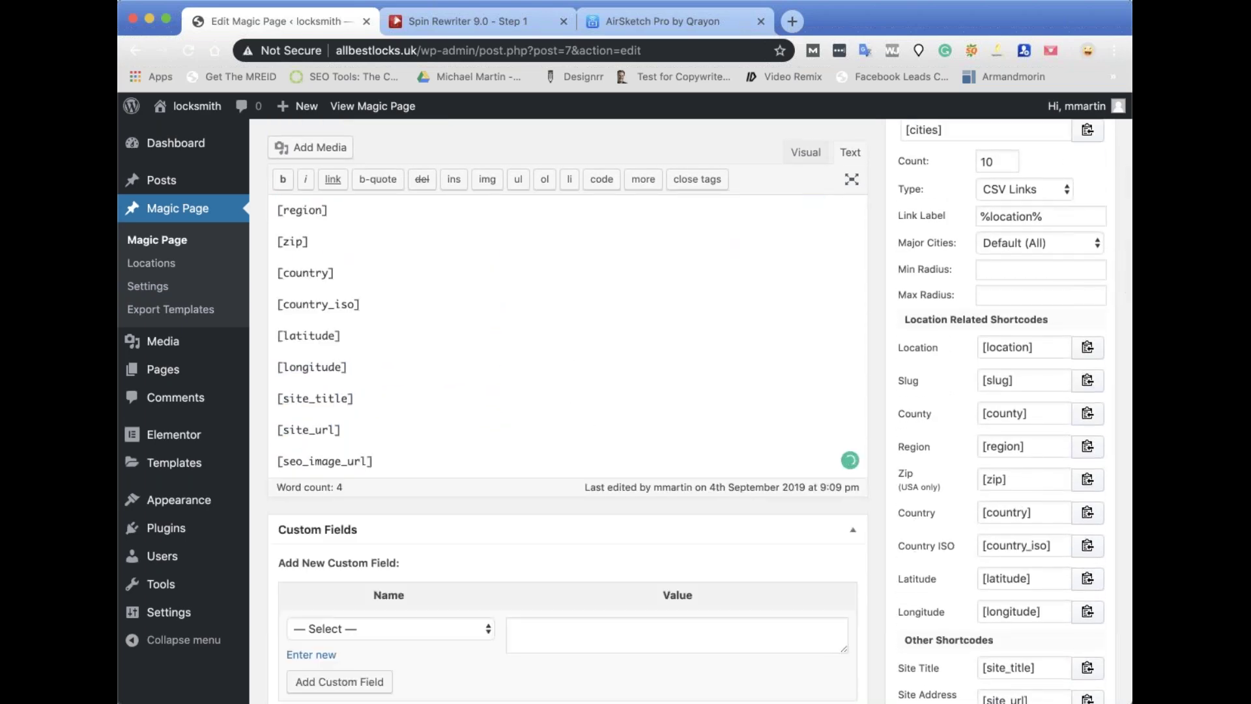
click(1074, 573)
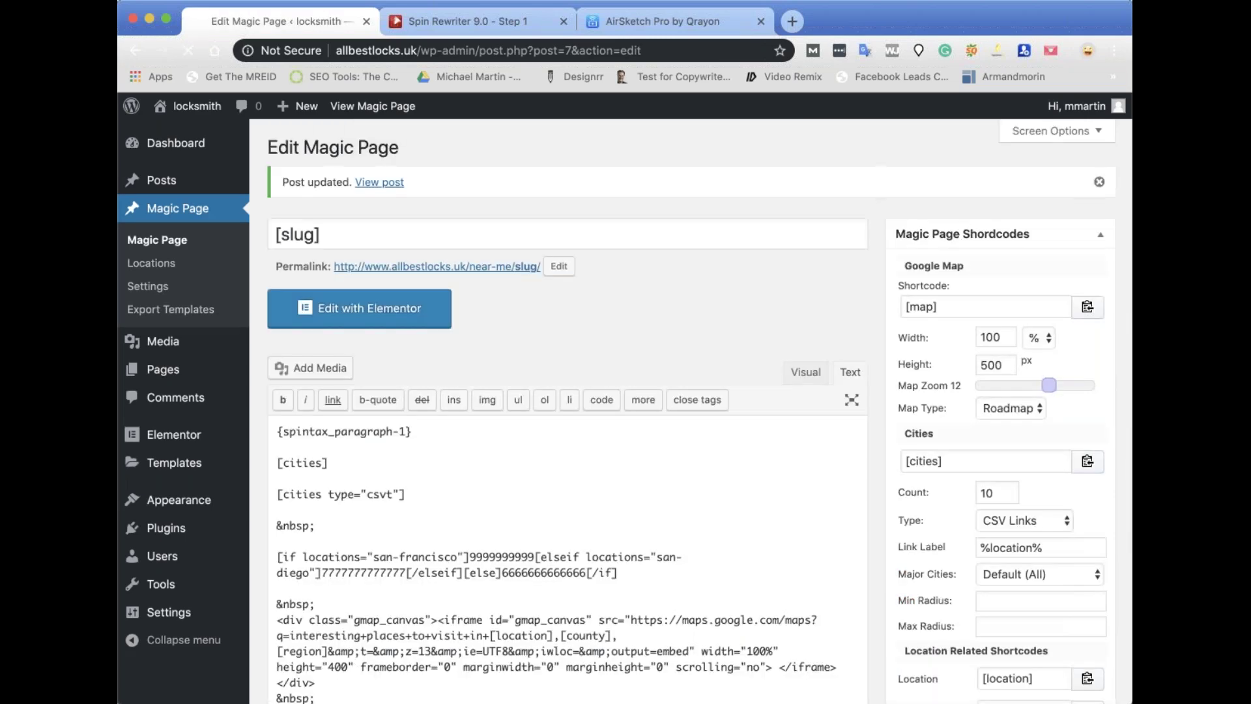
scroll(705, 539, down, 5)
scroll(706, 540, up, 5)
Switch the editor back to Visual, then activate GeneratePress under Appearance > Themes.
click(806, 382)
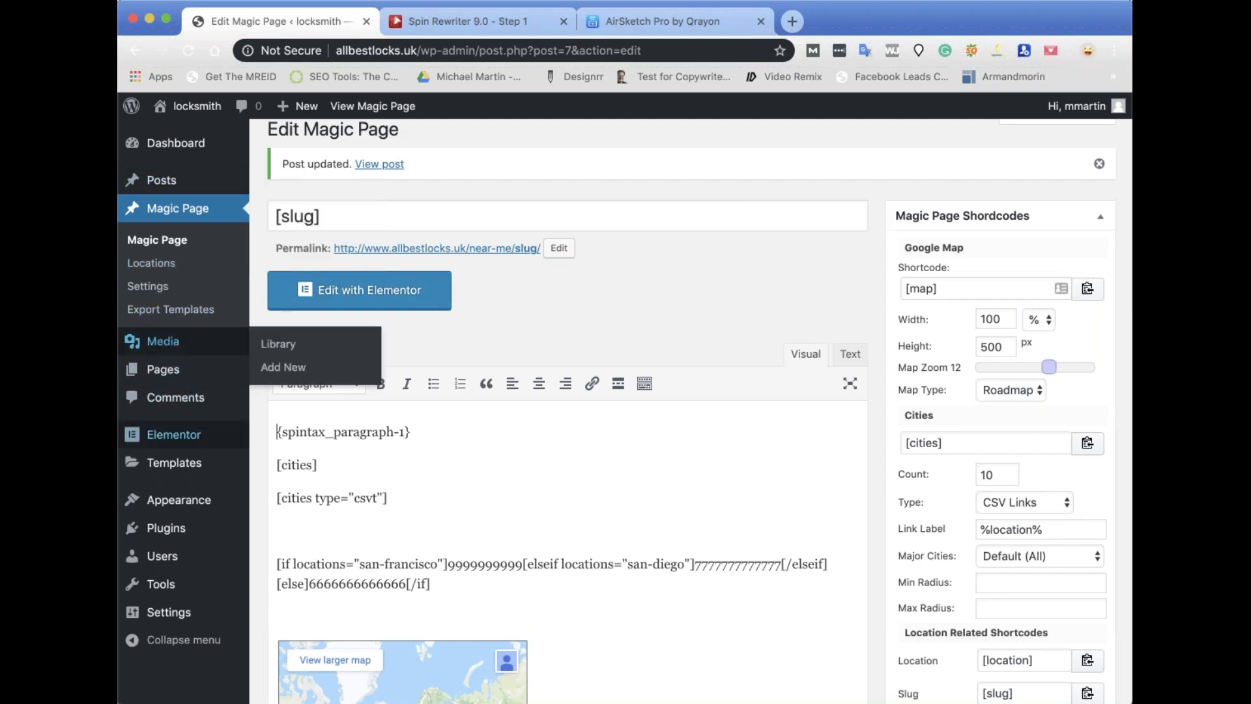
click(280, 505)
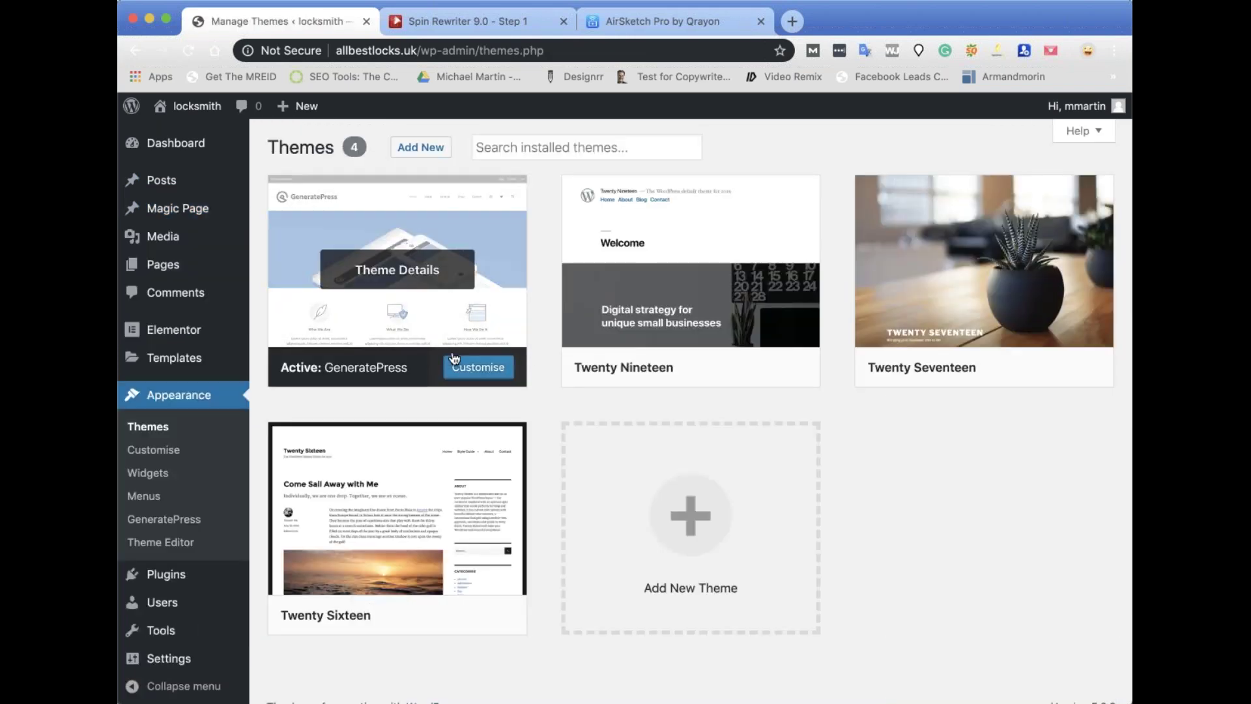
click(693, 369)
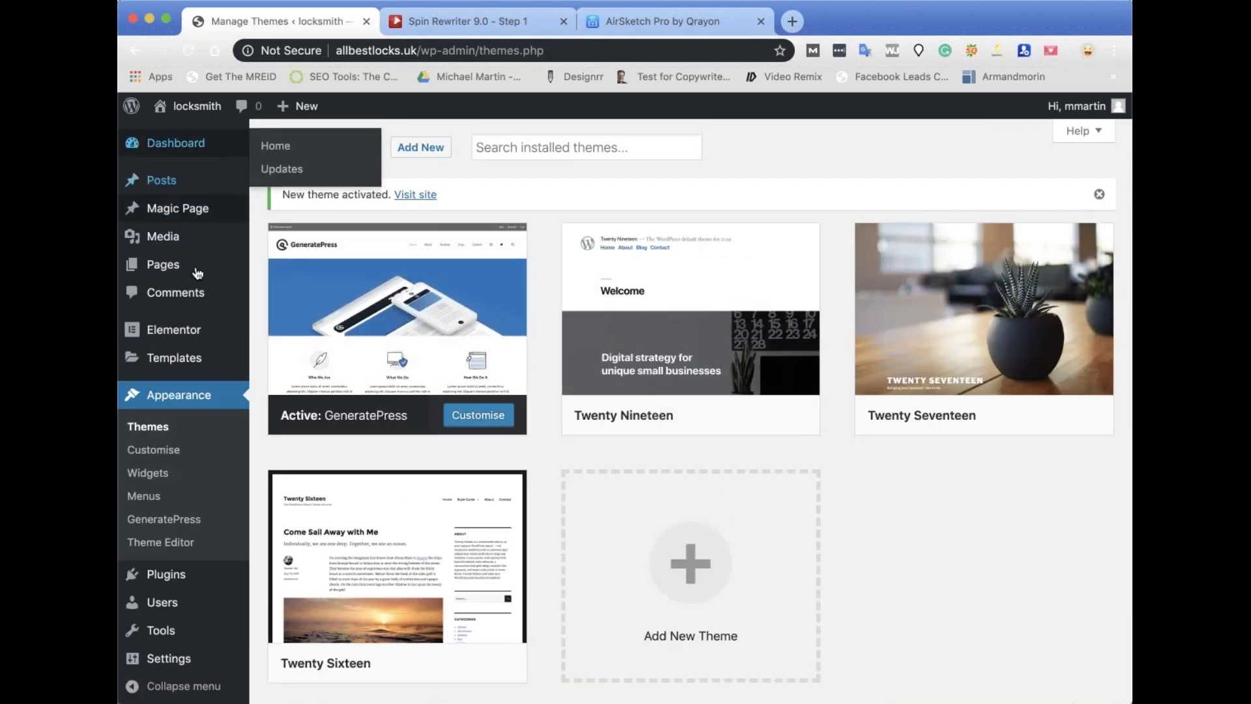
Move a Magic Page post to the bin and open the Elementor settings page.
click(316, 215)
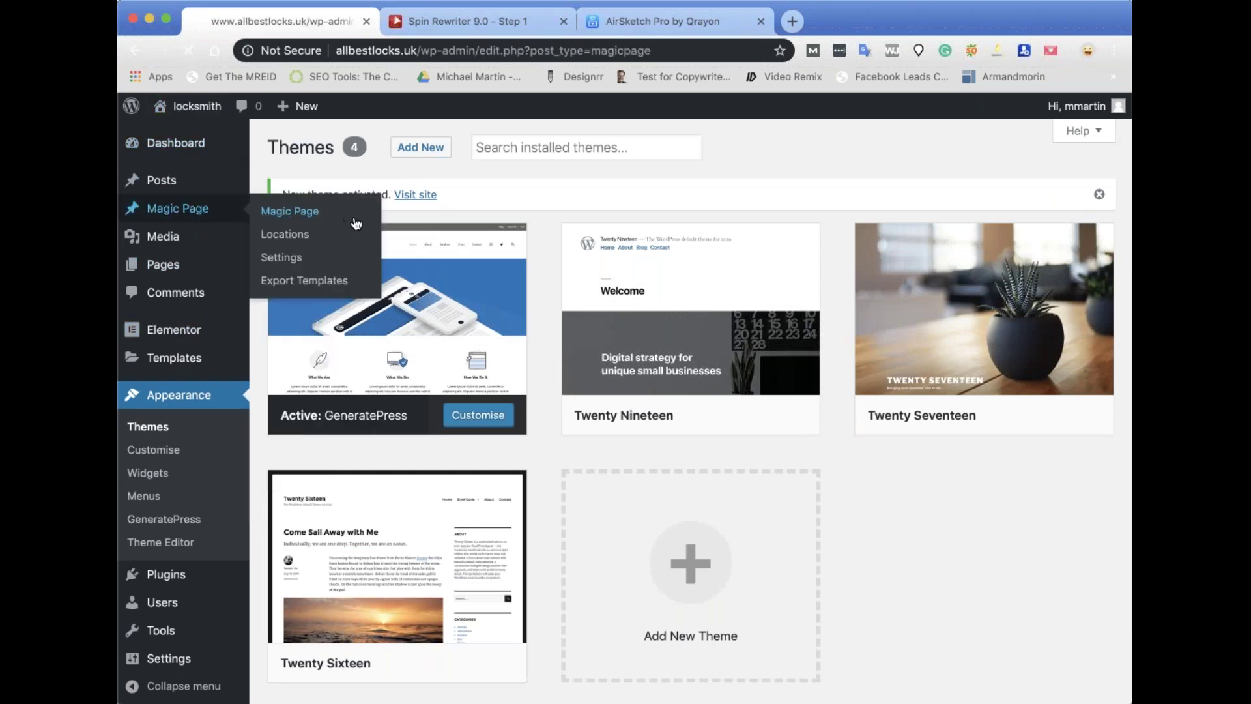
click(401, 290)
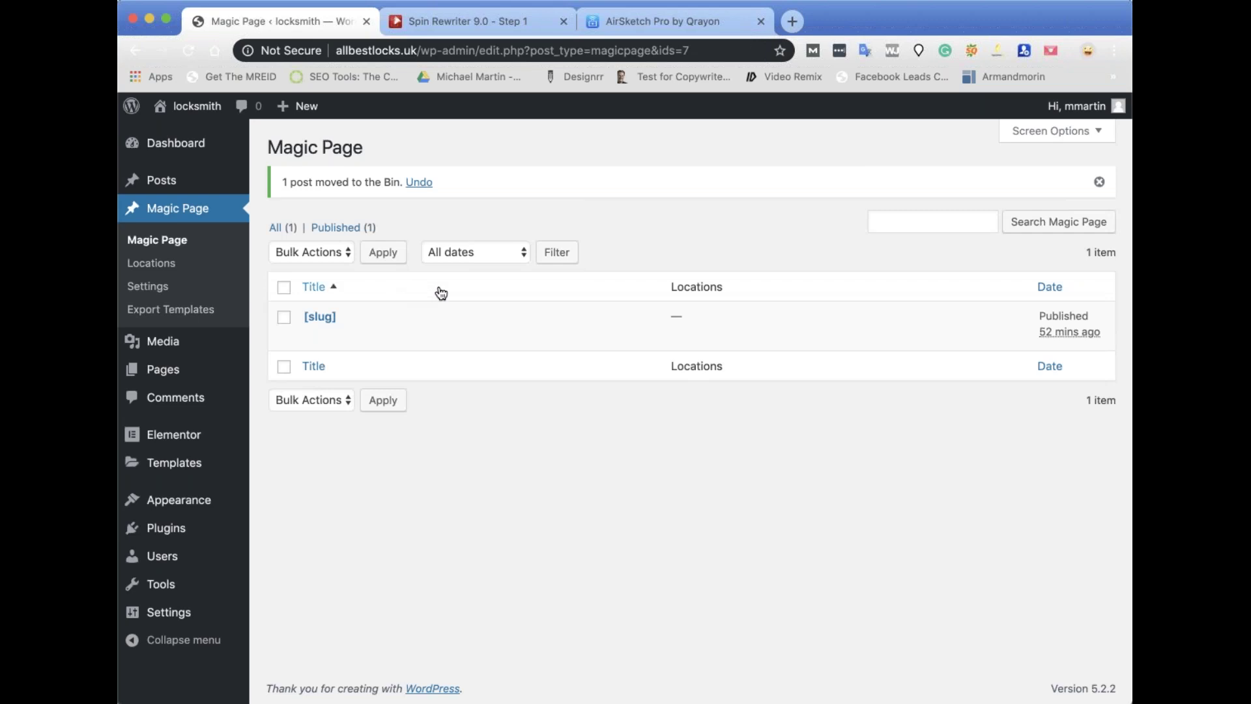
mouse_move(188, 463)
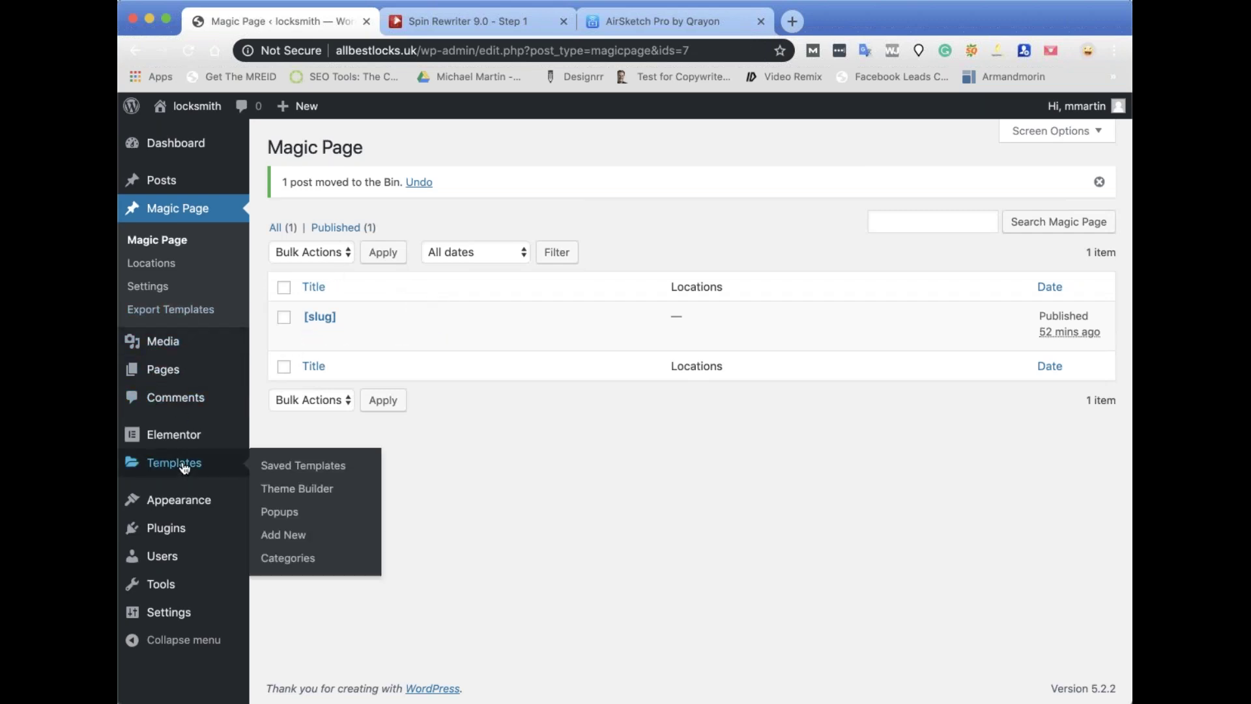
click(285, 438)
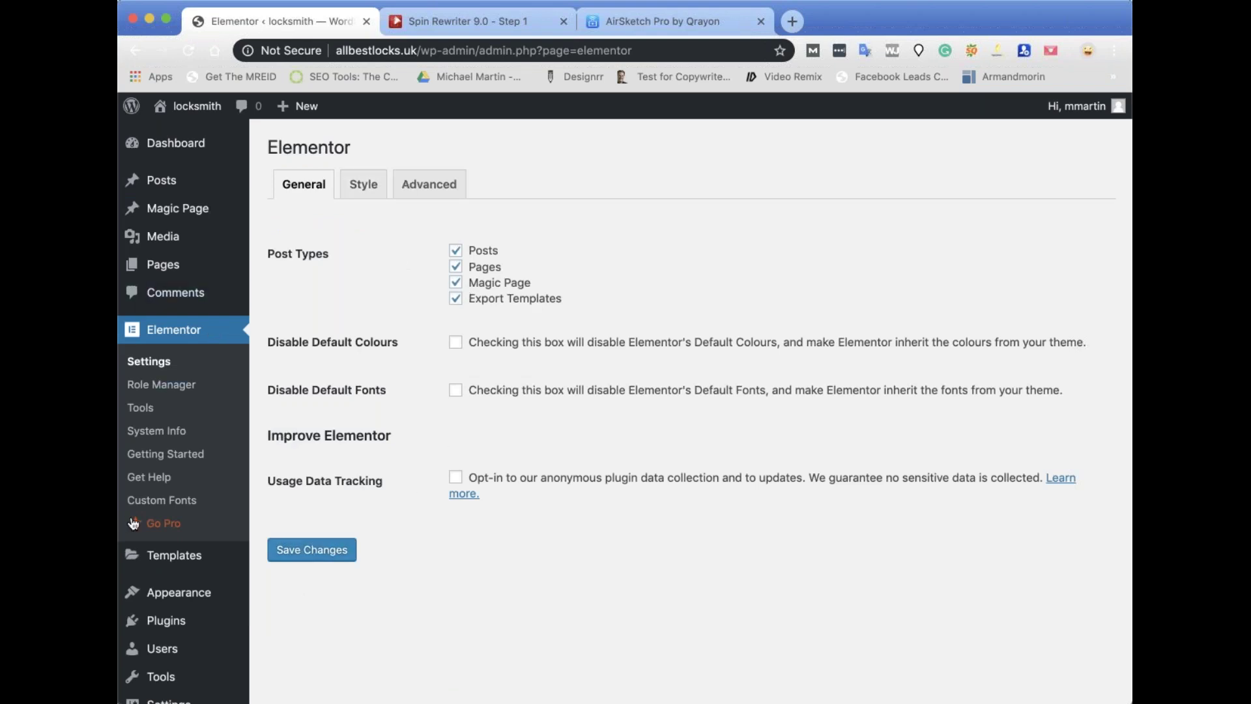
Toggle Classic Editor and deactivate Elementor in Installed Plugins, then view the homepage.
mouse_move(131, 624)
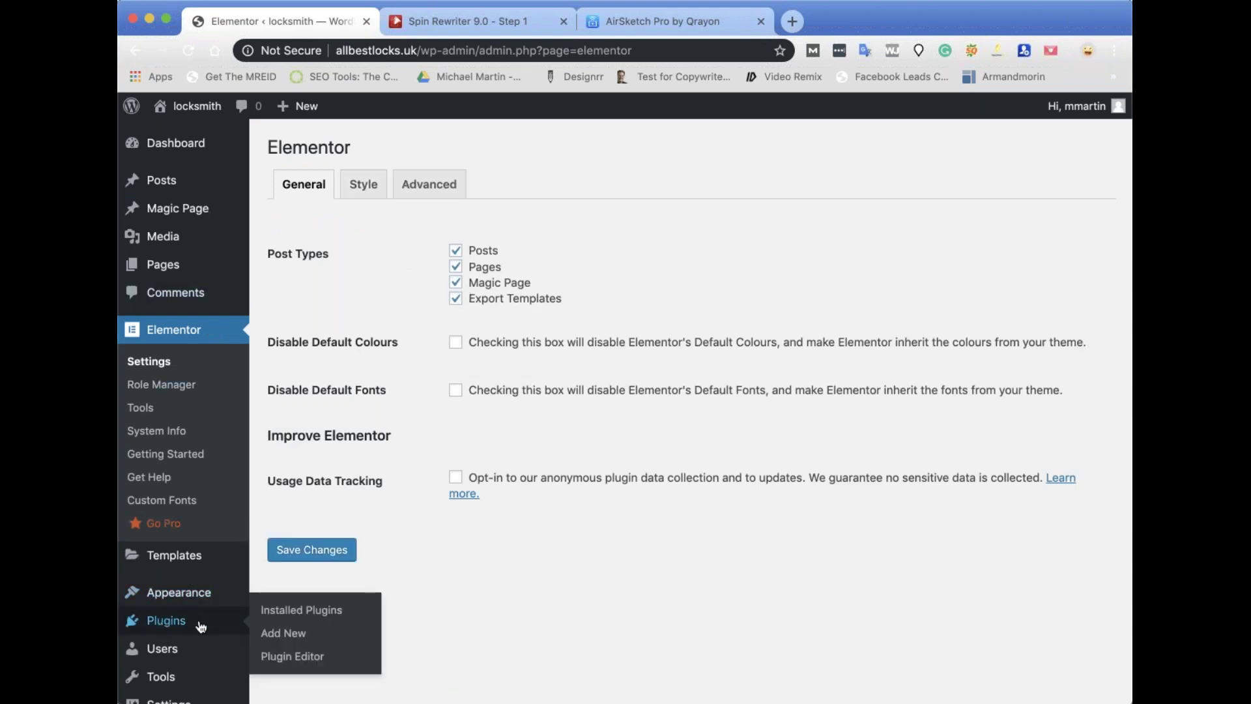
click(303, 612)
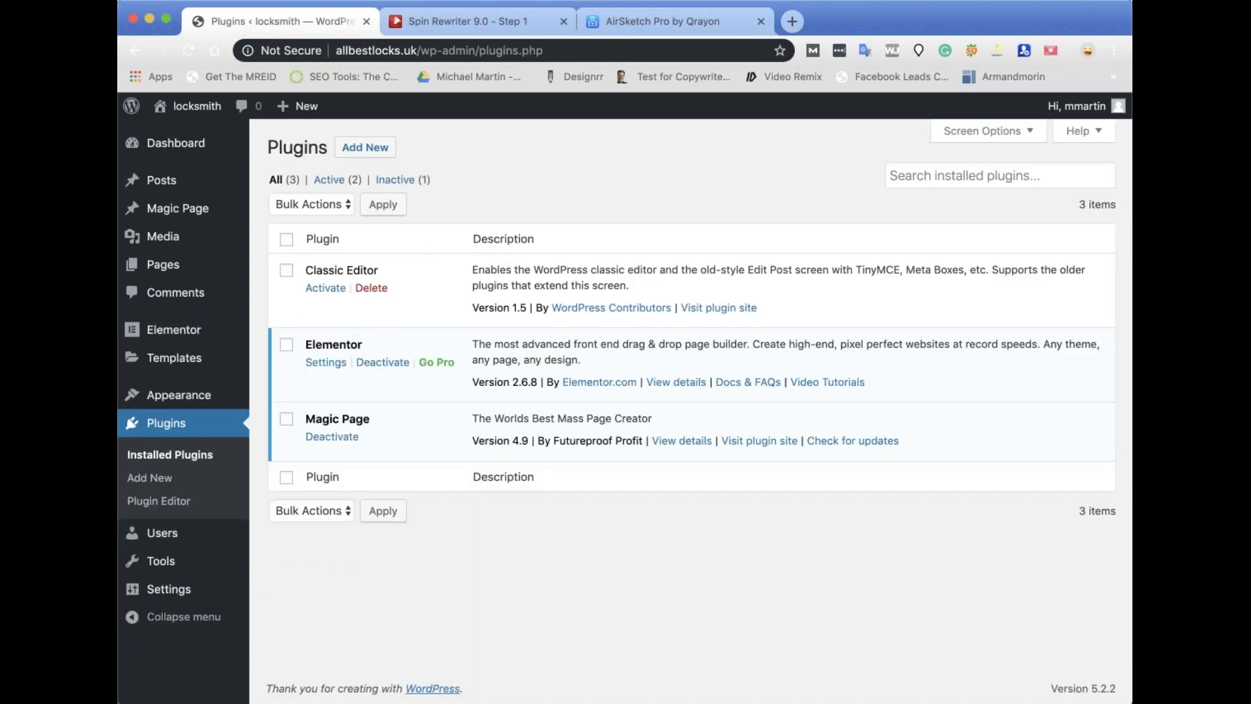
click(336, 291)
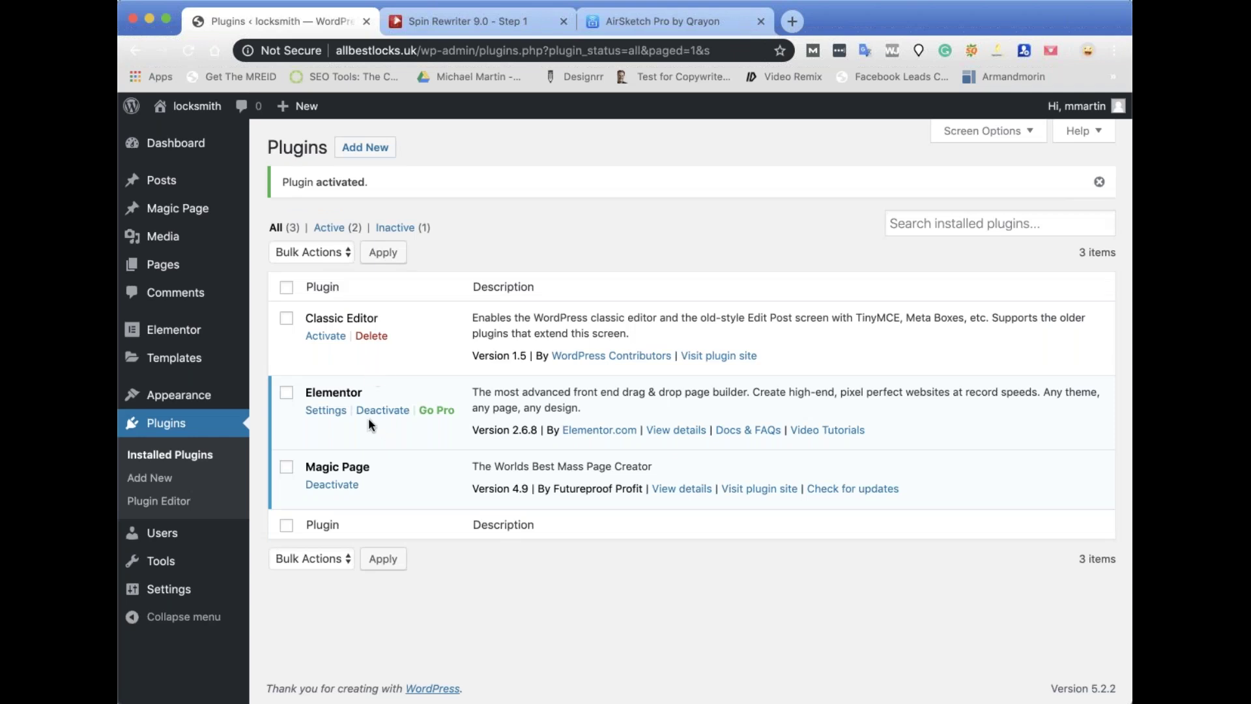
click(382, 411)
click(470, 546)
click(384, 410)
click(476, 547)
click(192, 106)
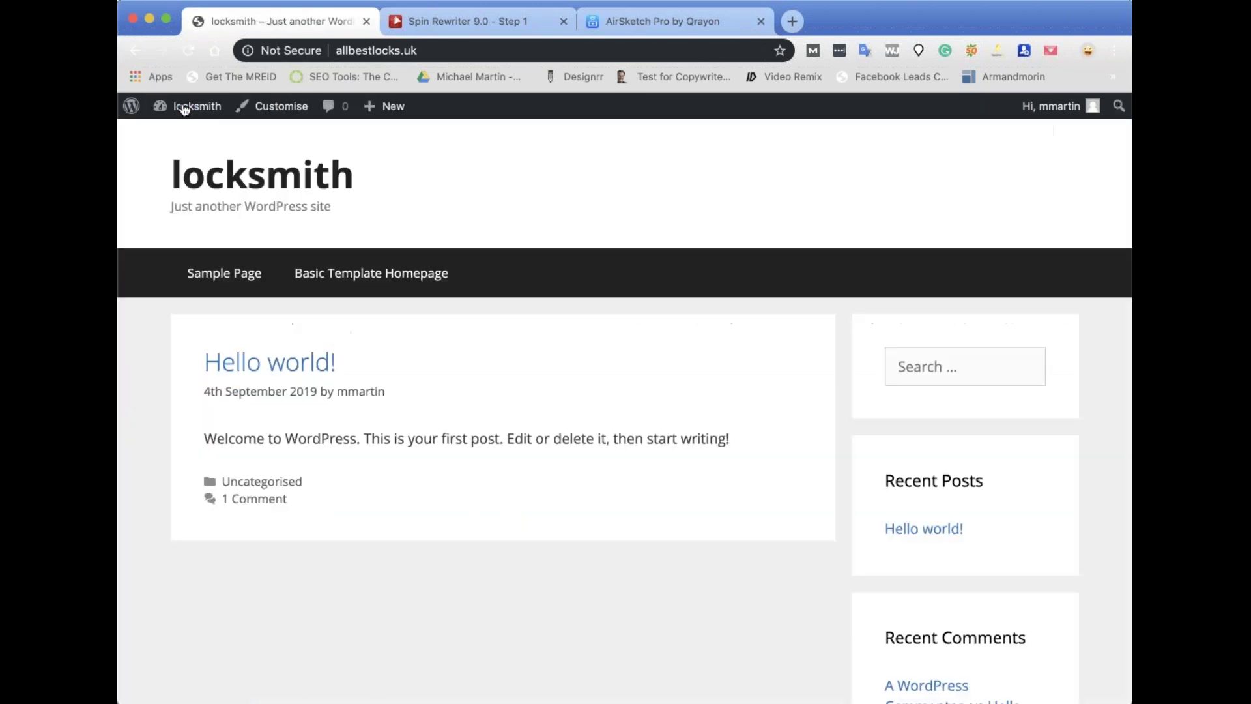
Use the admin bar to reopen the Dashboard showing the Elementor v2.6.8 overview.
scroll(614, 500, down, 10)
scroll(614, 499, up, 10)
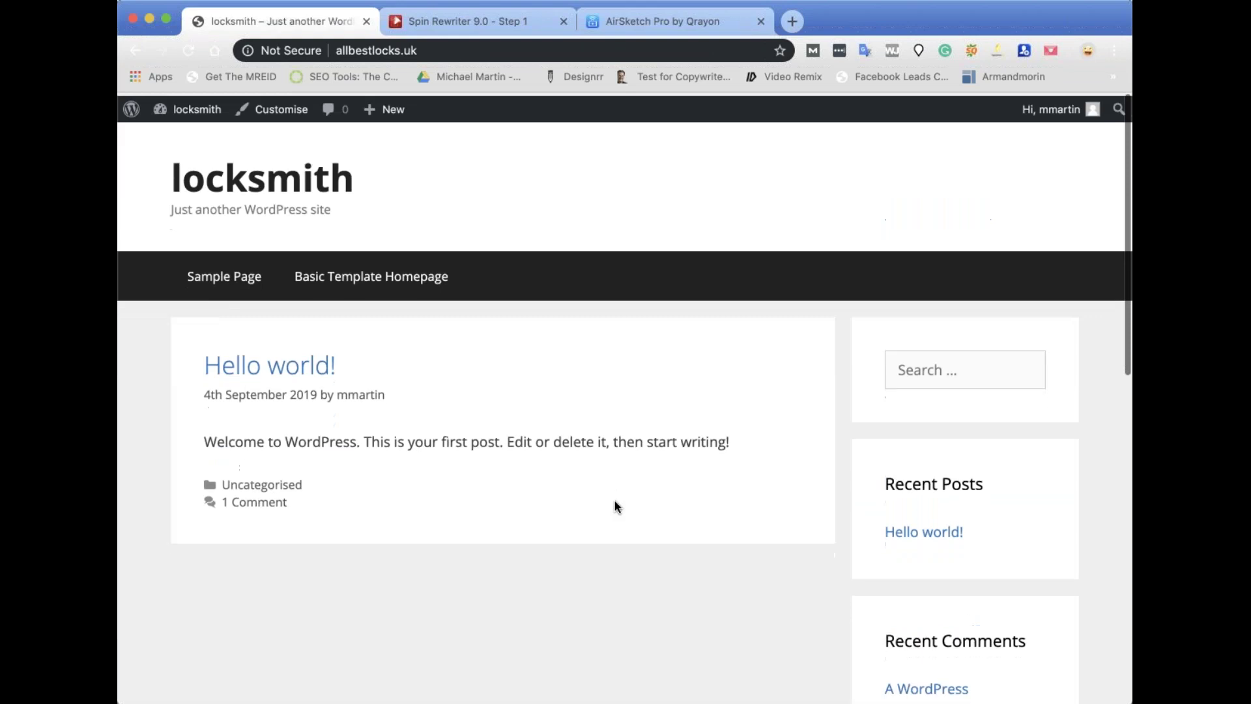
click(172, 112)
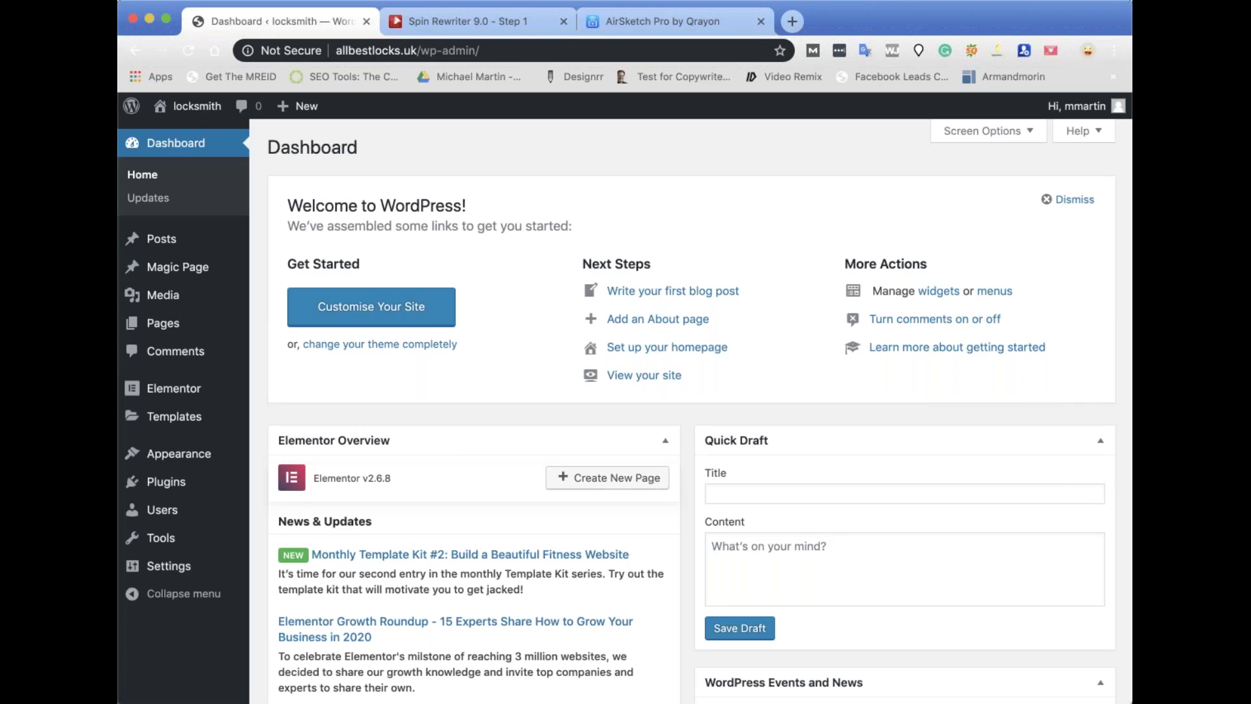
scroll(372, 404, down, 3)
scroll(372, 404, up, 3)
Log out of the admin and retry logging in with the saved credentials.
mouse_move(1082, 106)
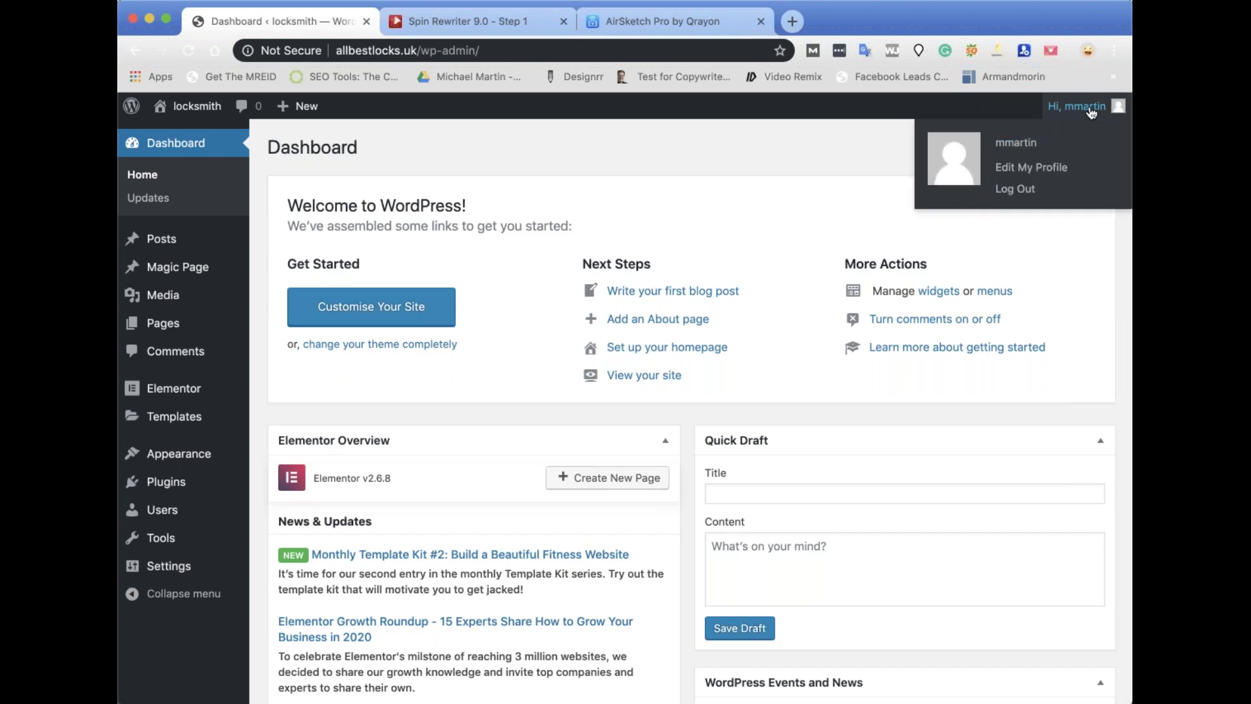
click(1001, 190)
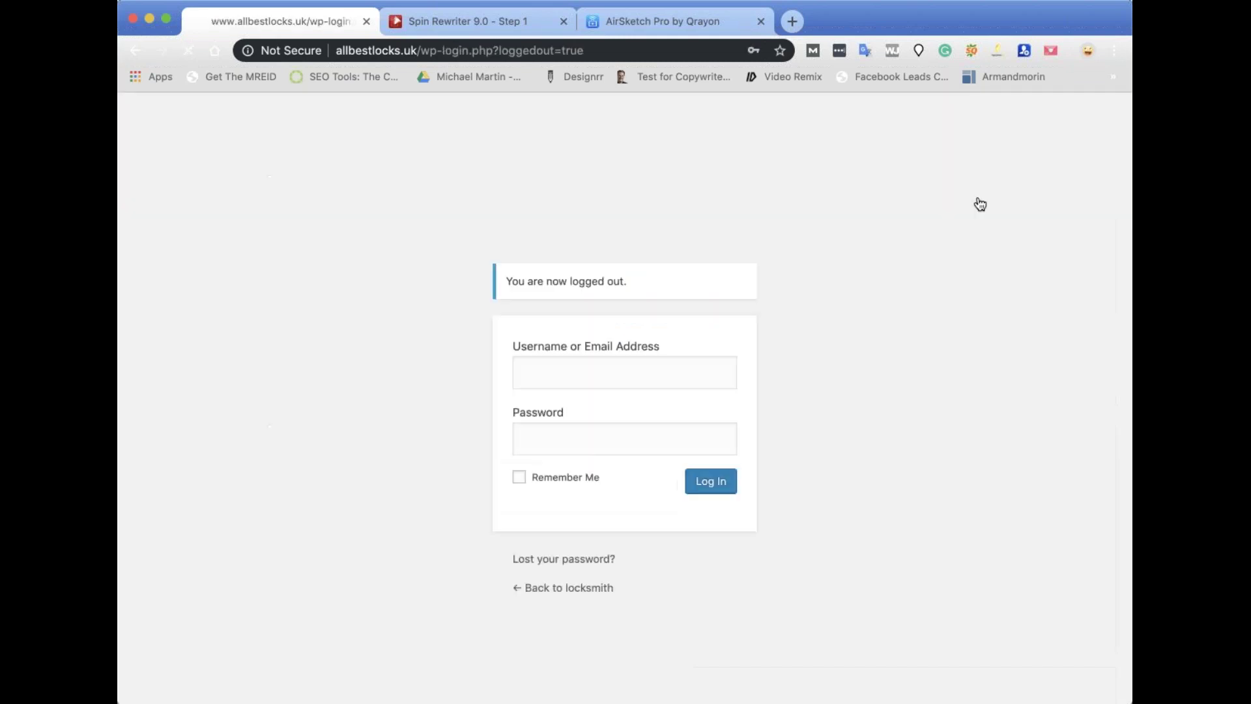
click(699, 482)
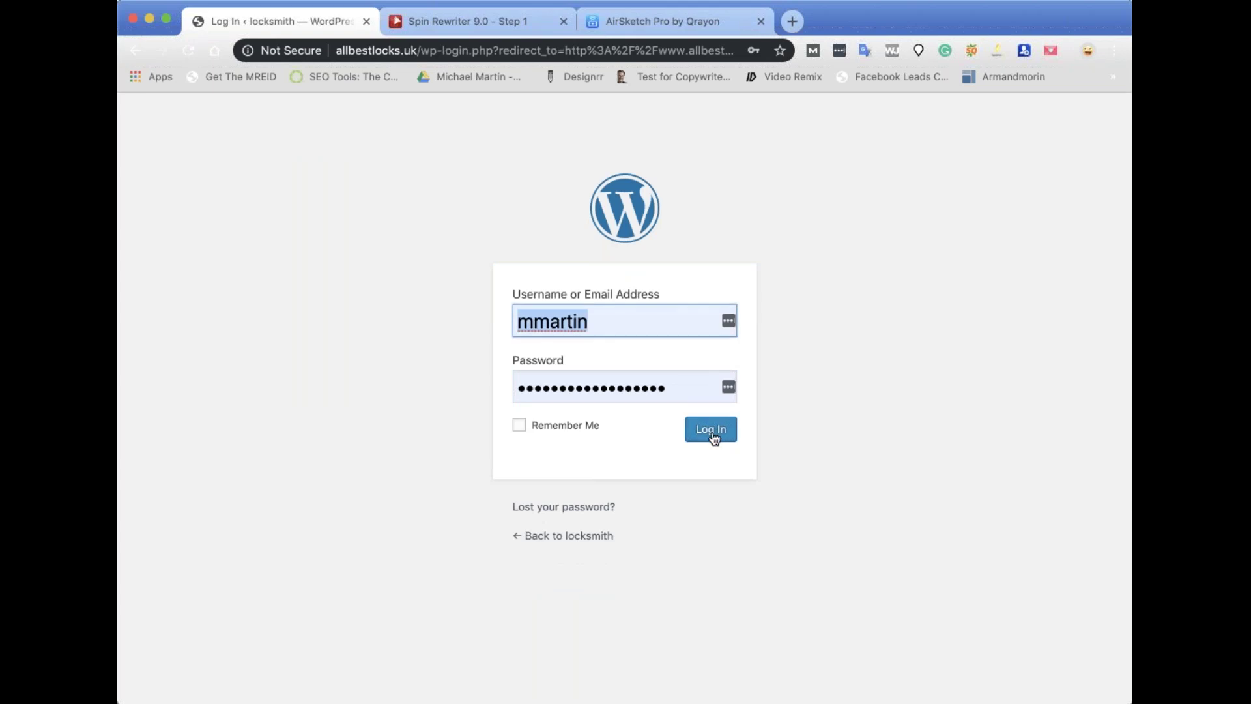
click(713, 436)
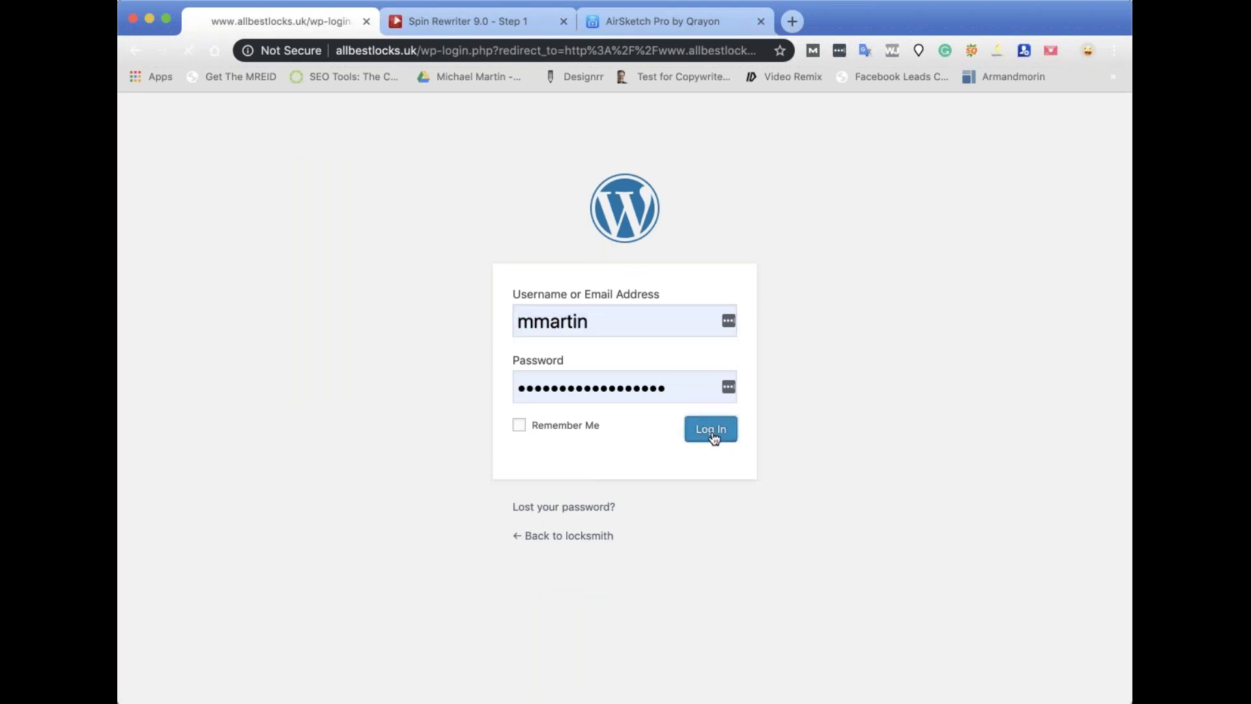
double_click(705, 386)
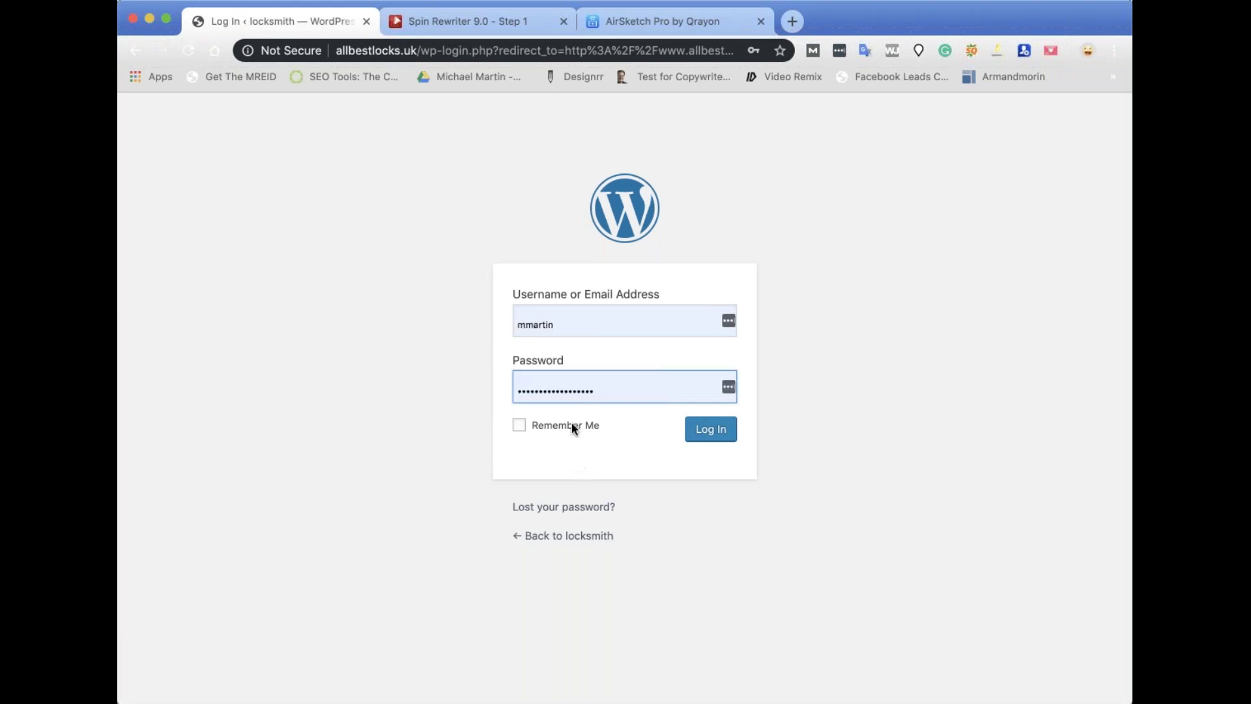
click(718, 426)
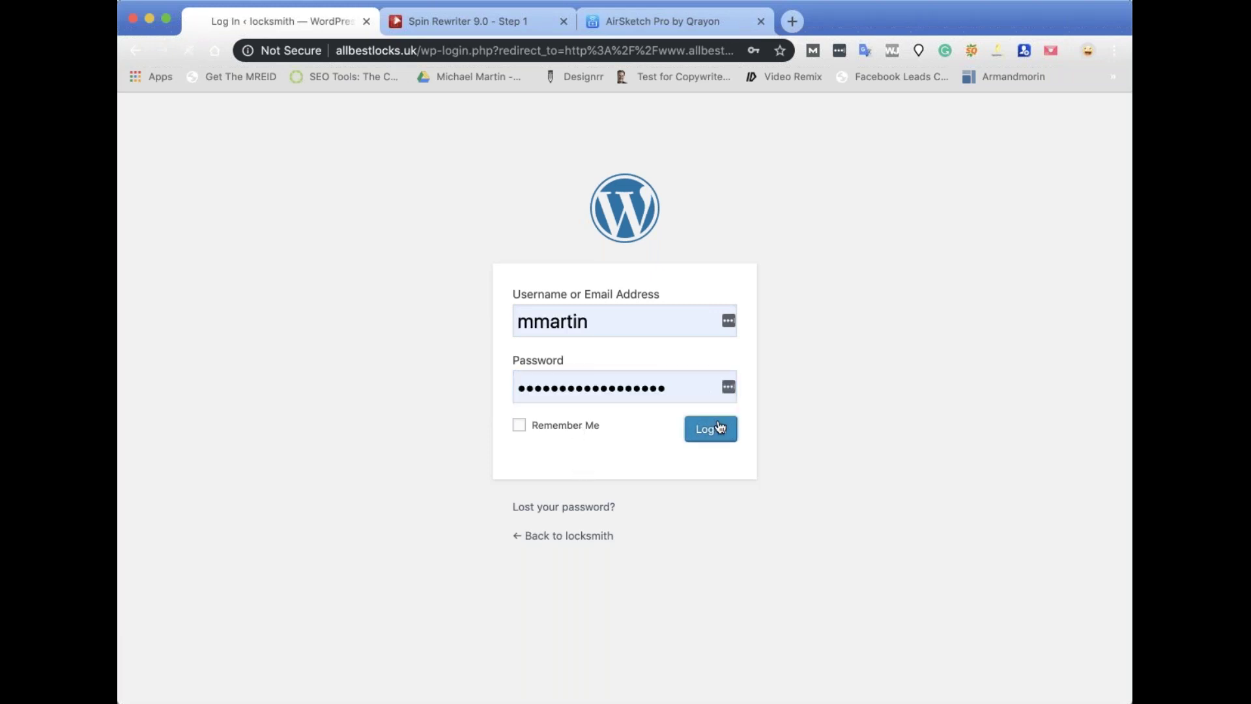
click(687, 384)
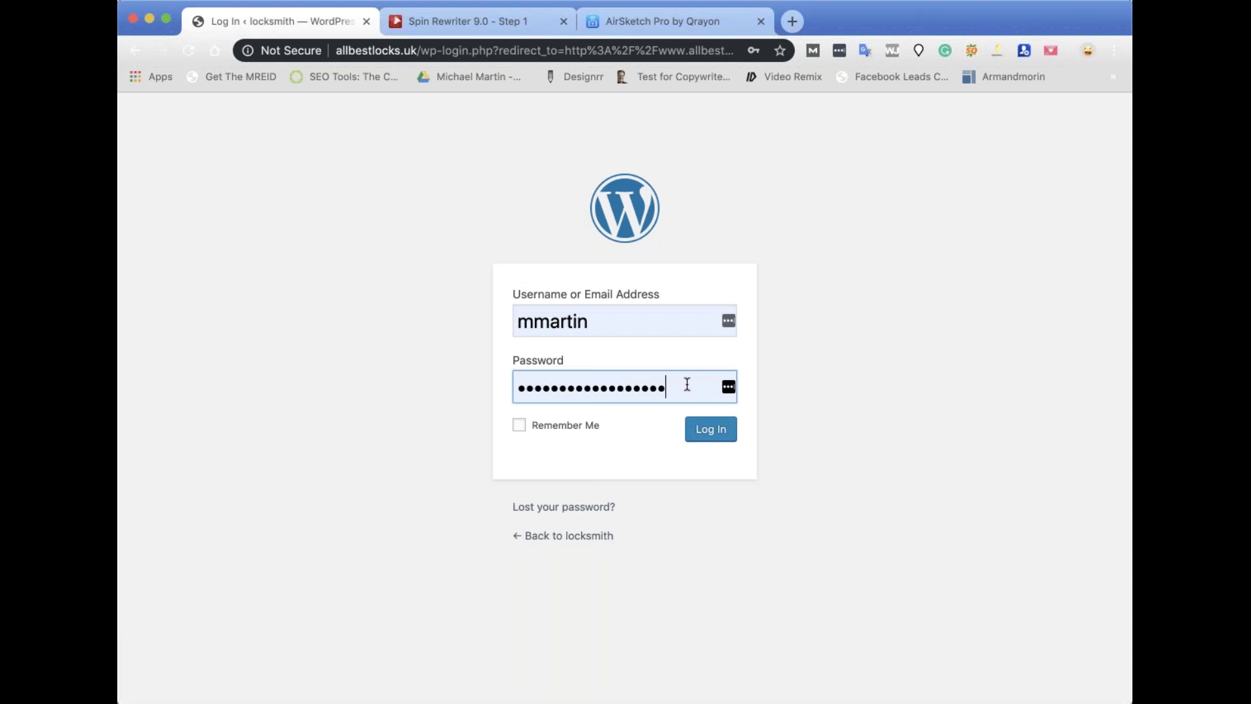
click(588, 487)
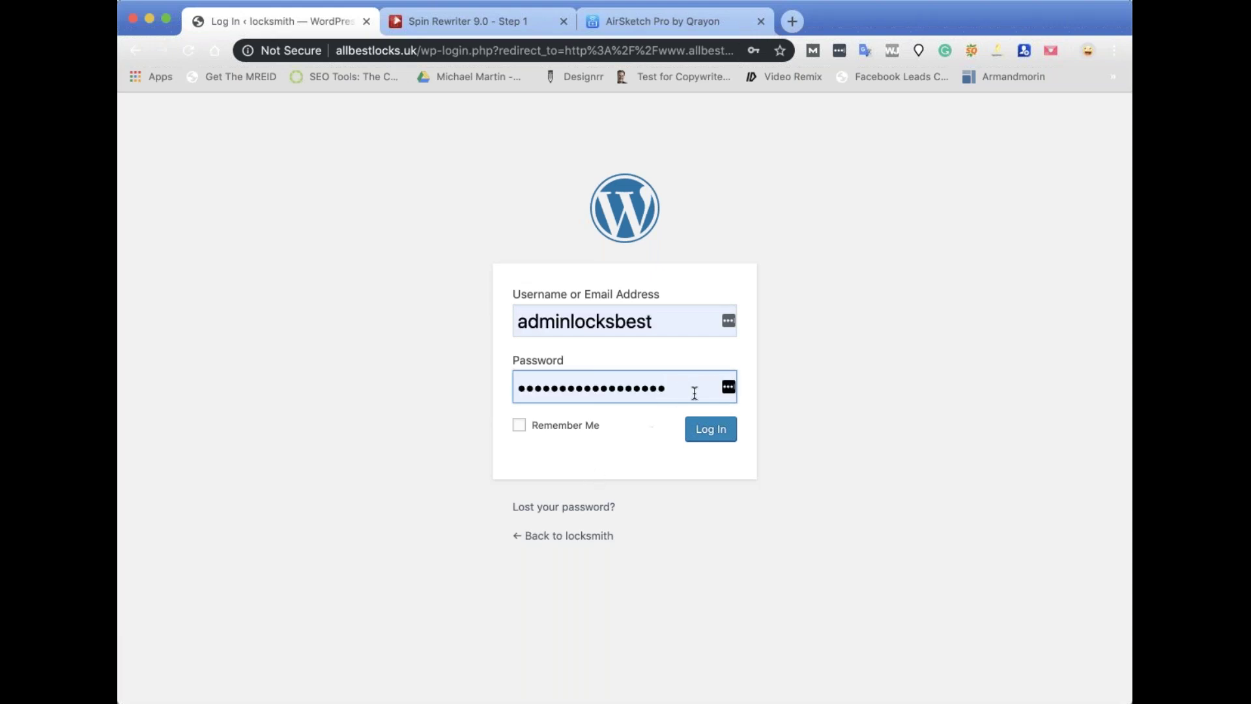
Replace the username with a different account's username and submit the login.
double_click(616, 322)
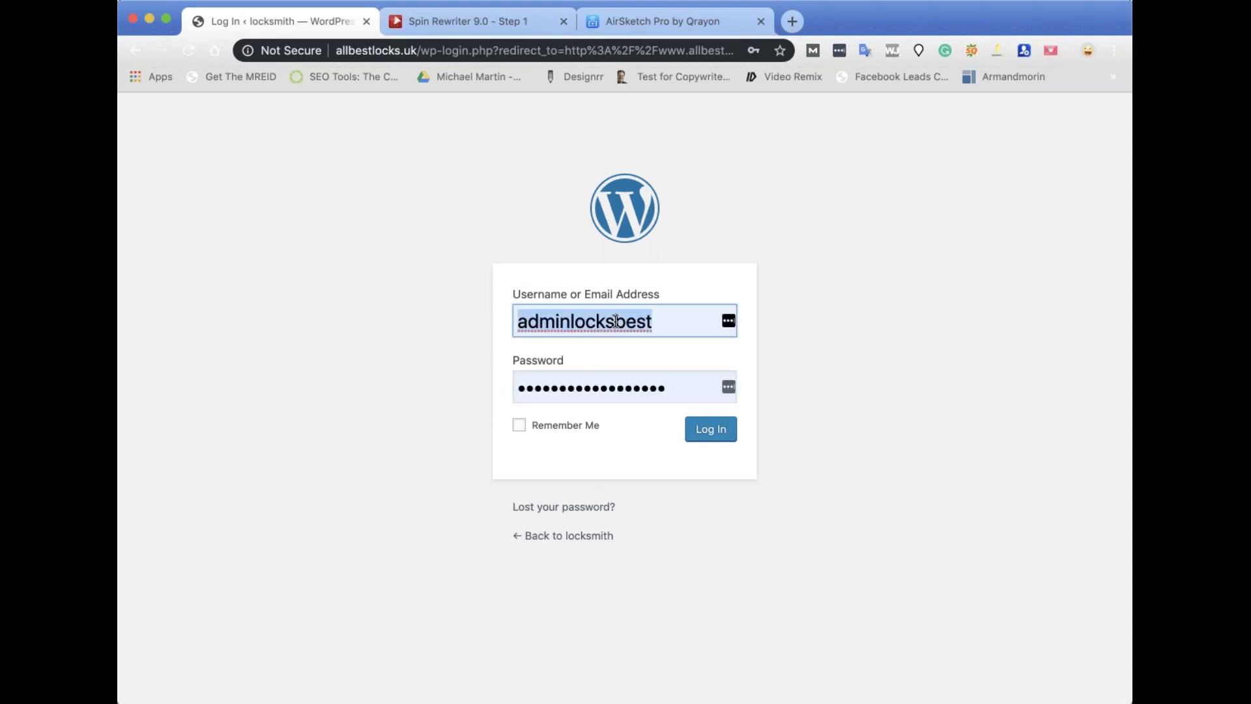
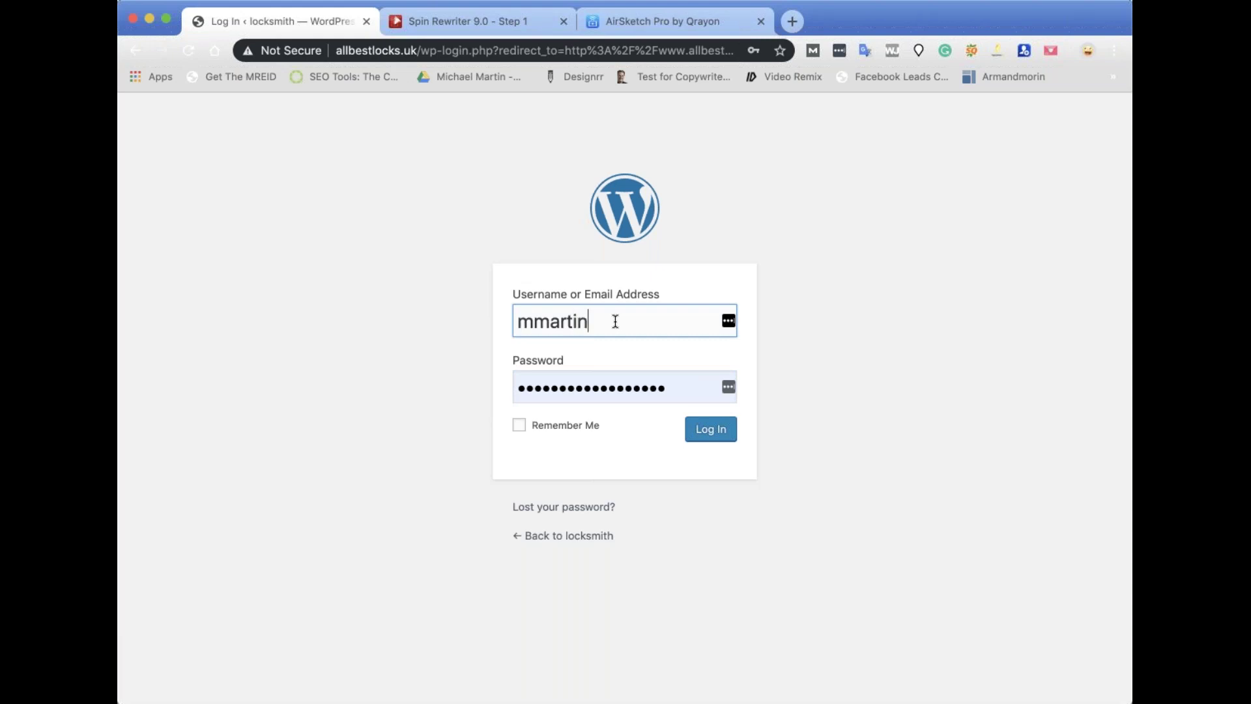
click(931, 322)
click(721, 428)
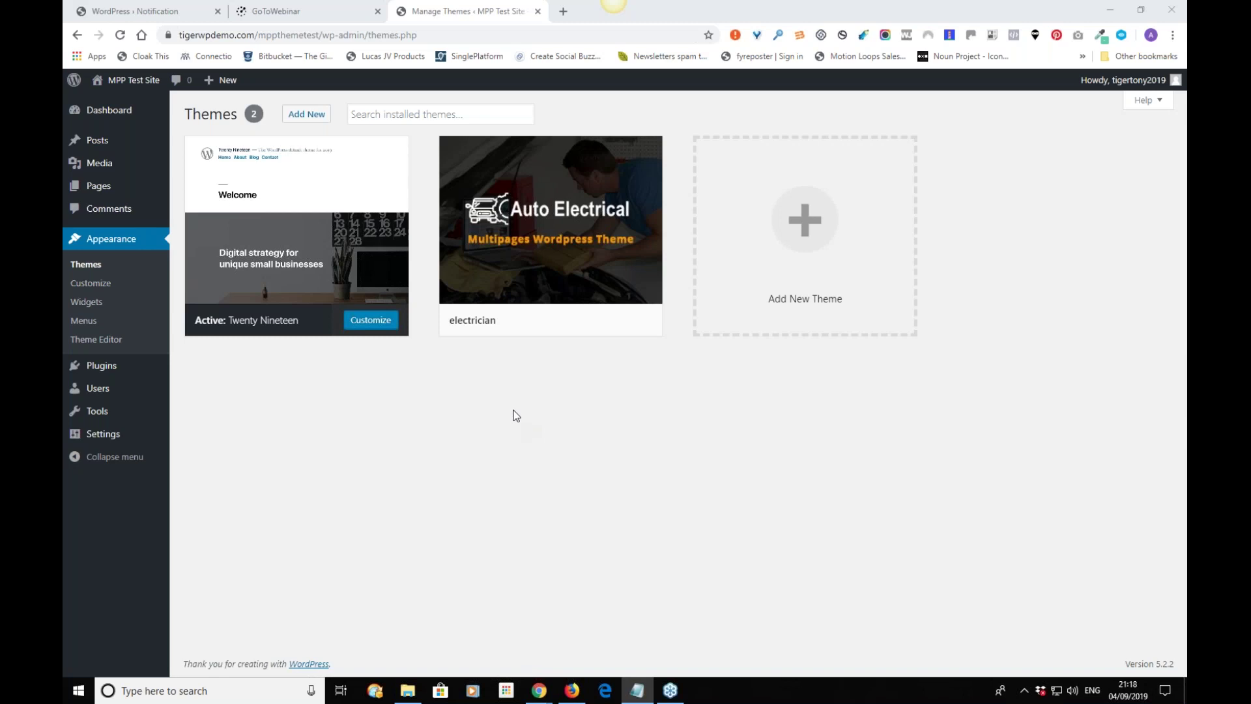
click(126, 112)
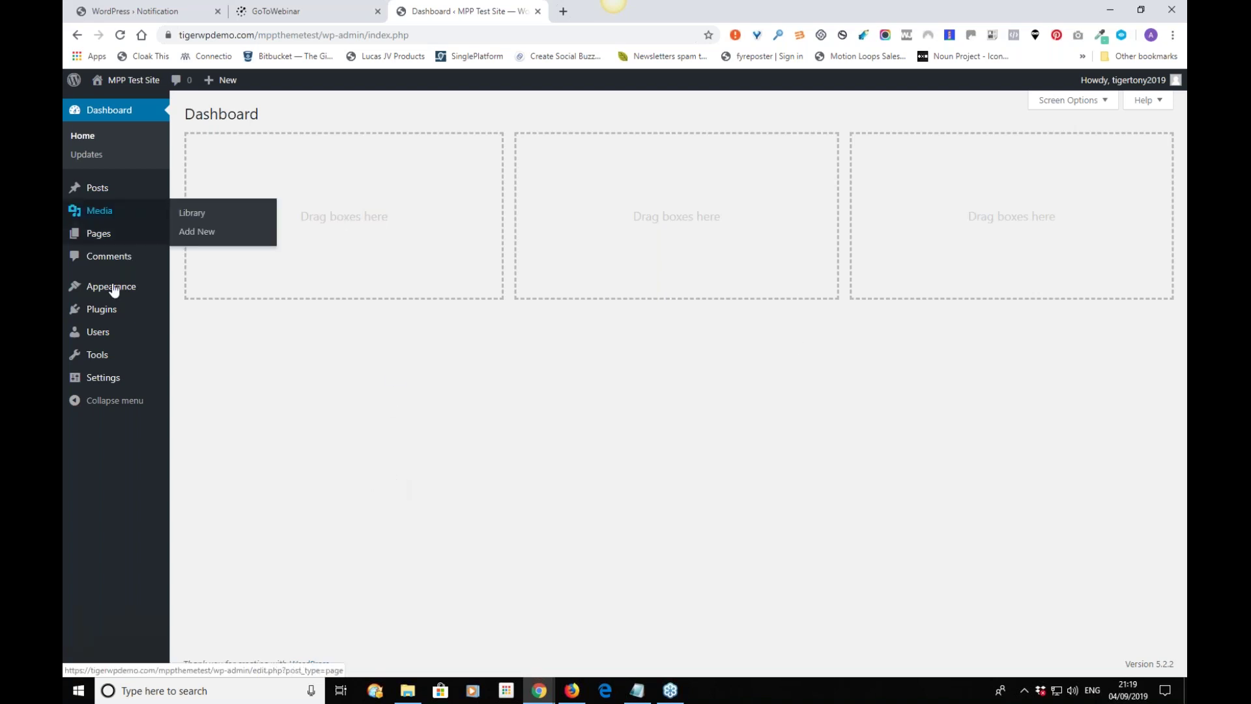
mouse_move(114, 290)
click(197, 295)
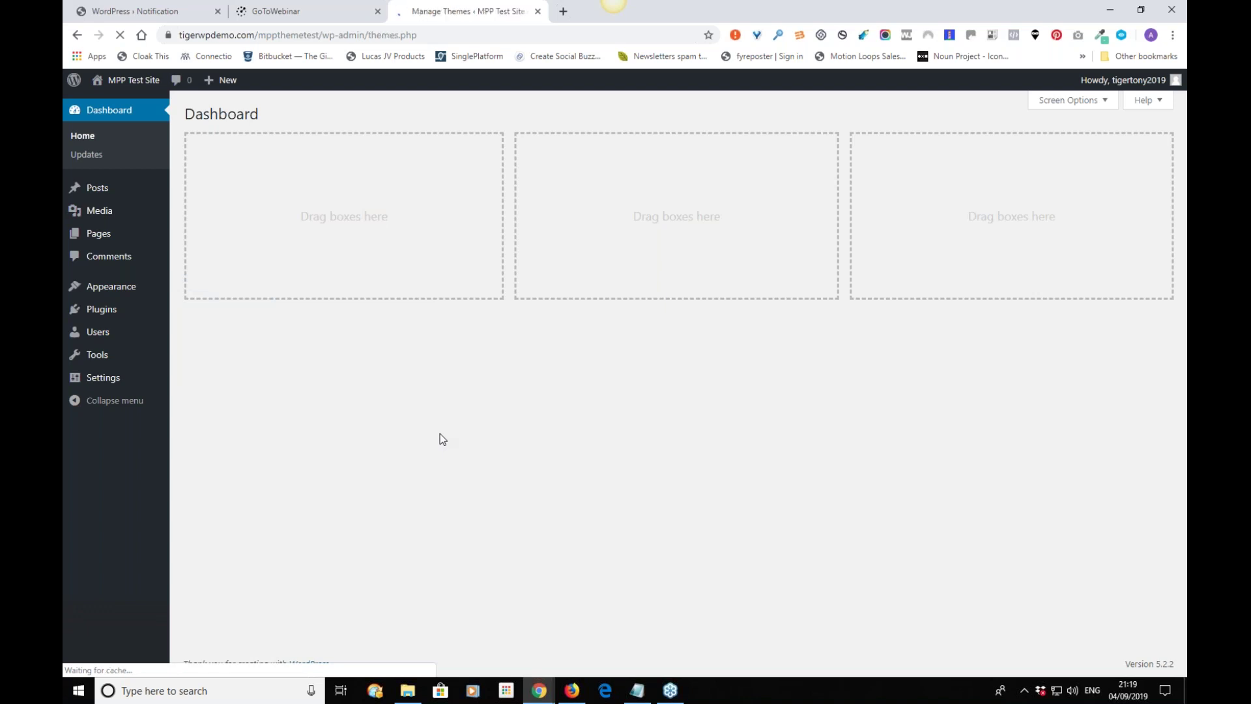
click(312, 118)
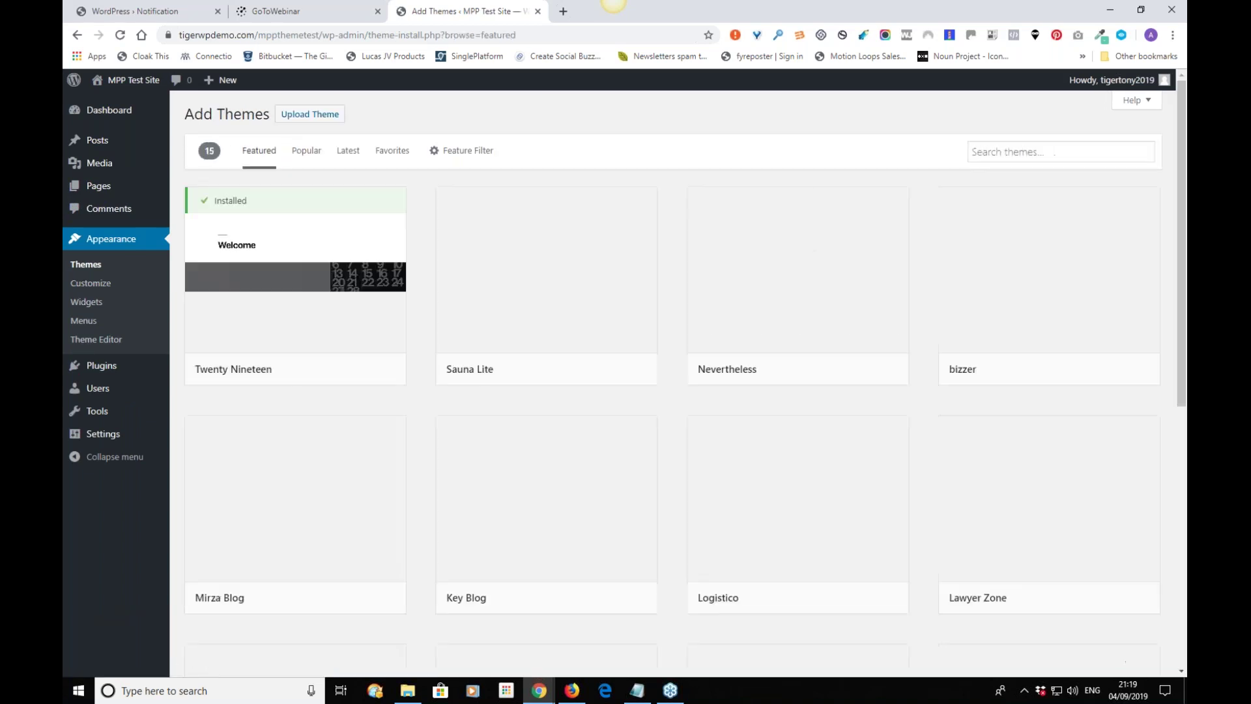
click(310, 114)
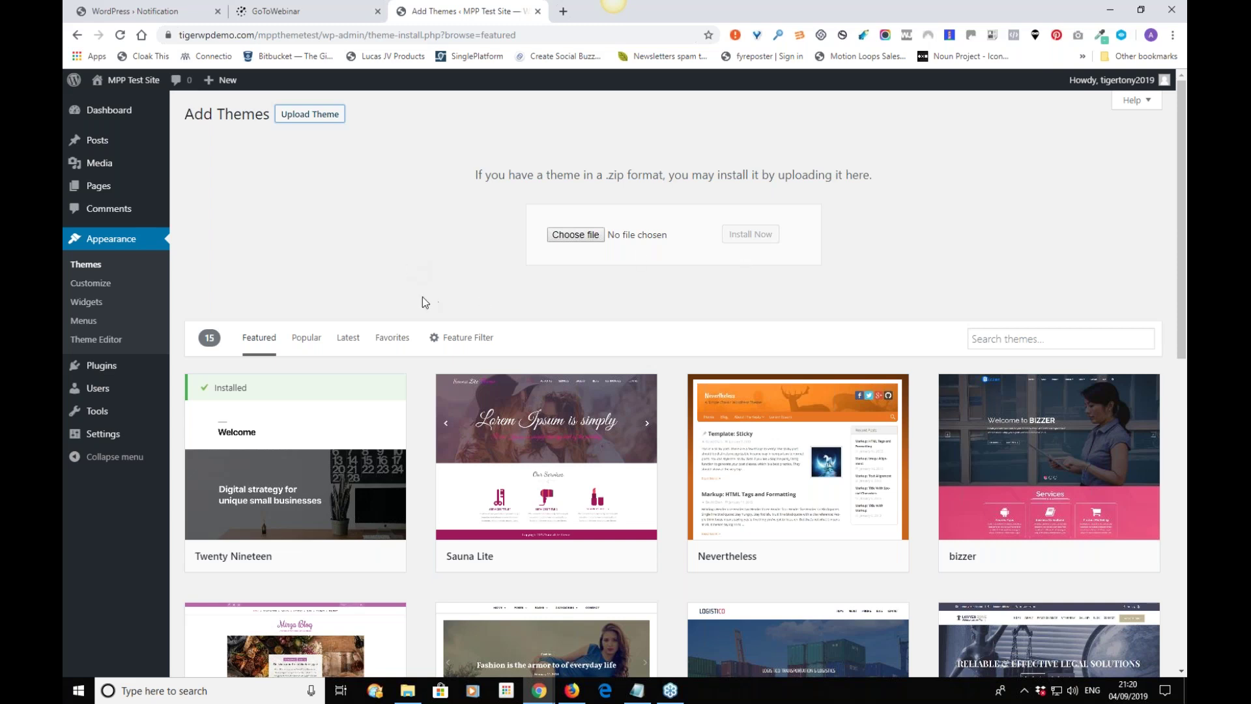
click(93, 271)
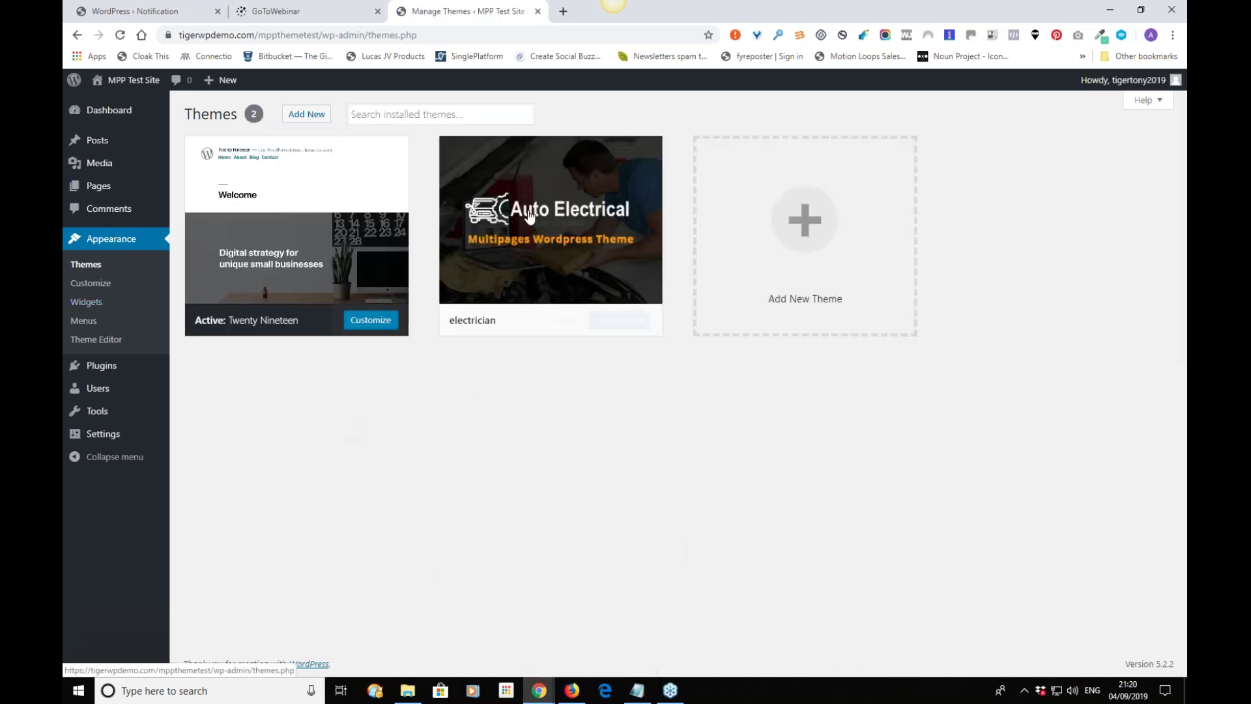
Activate electrician, then tick all 12 required plugins and apply the Install bulk action.
click(561, 322)
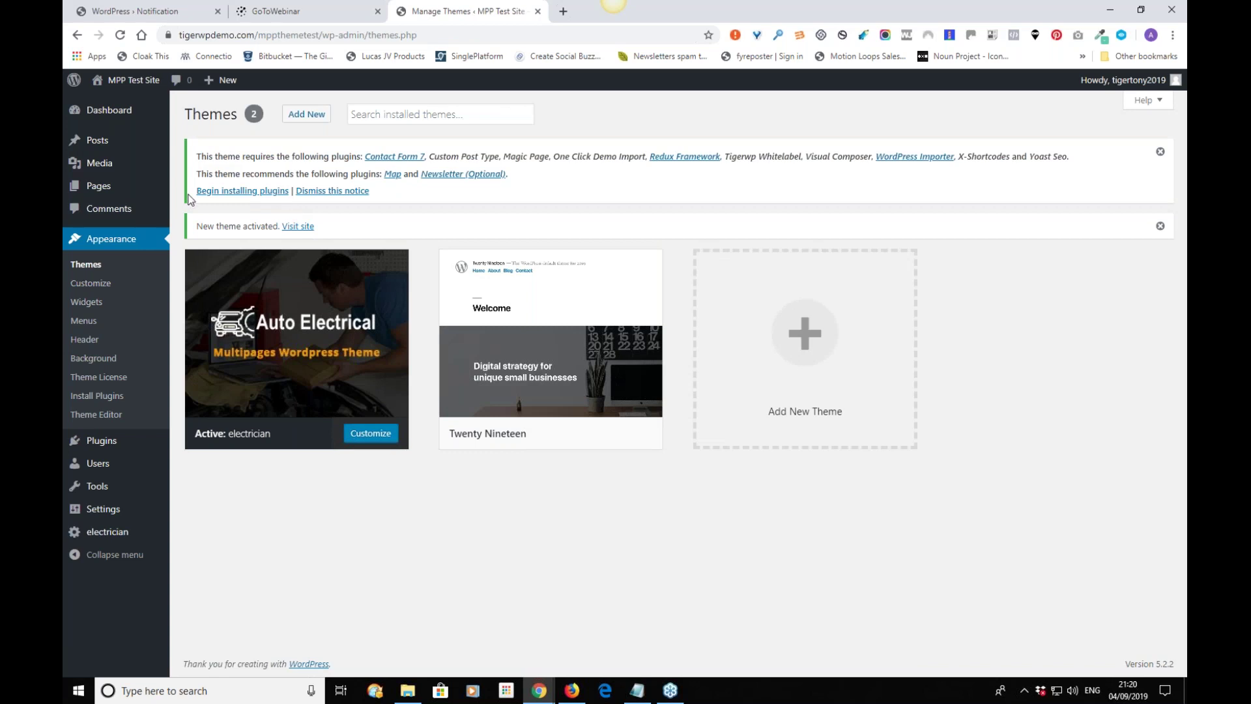
click(263, 194)
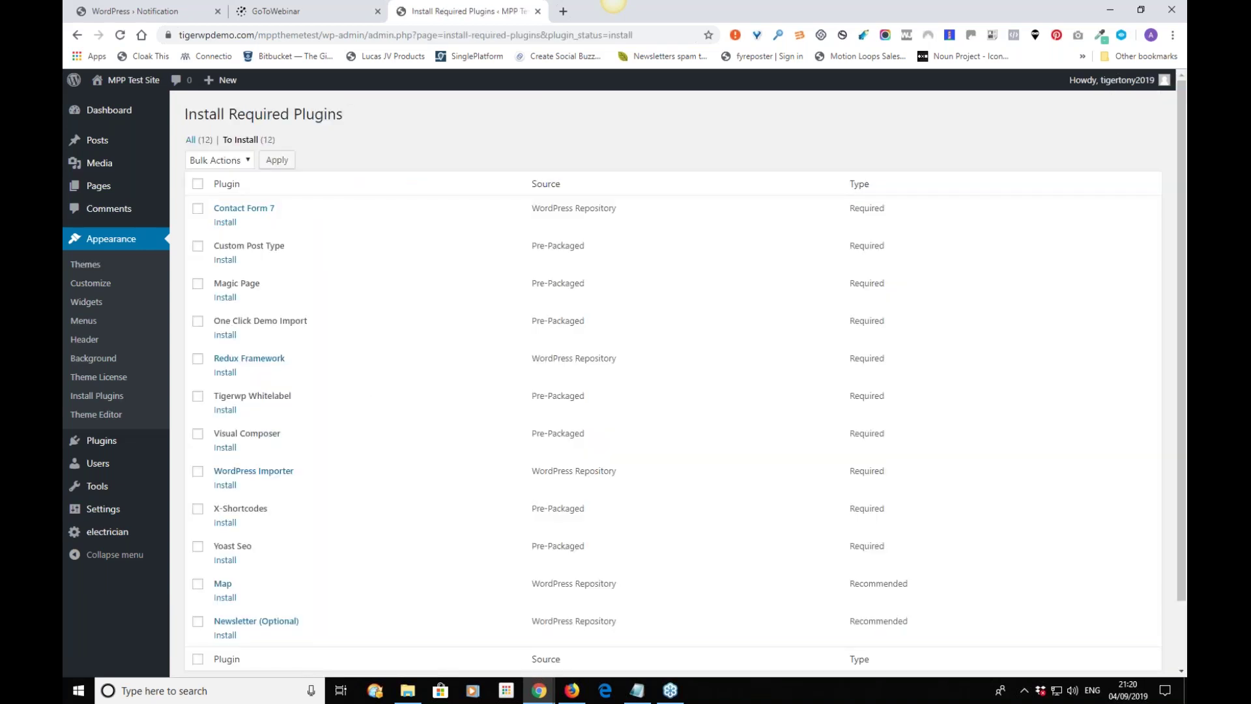
click(198, 184)
click(231, 160)
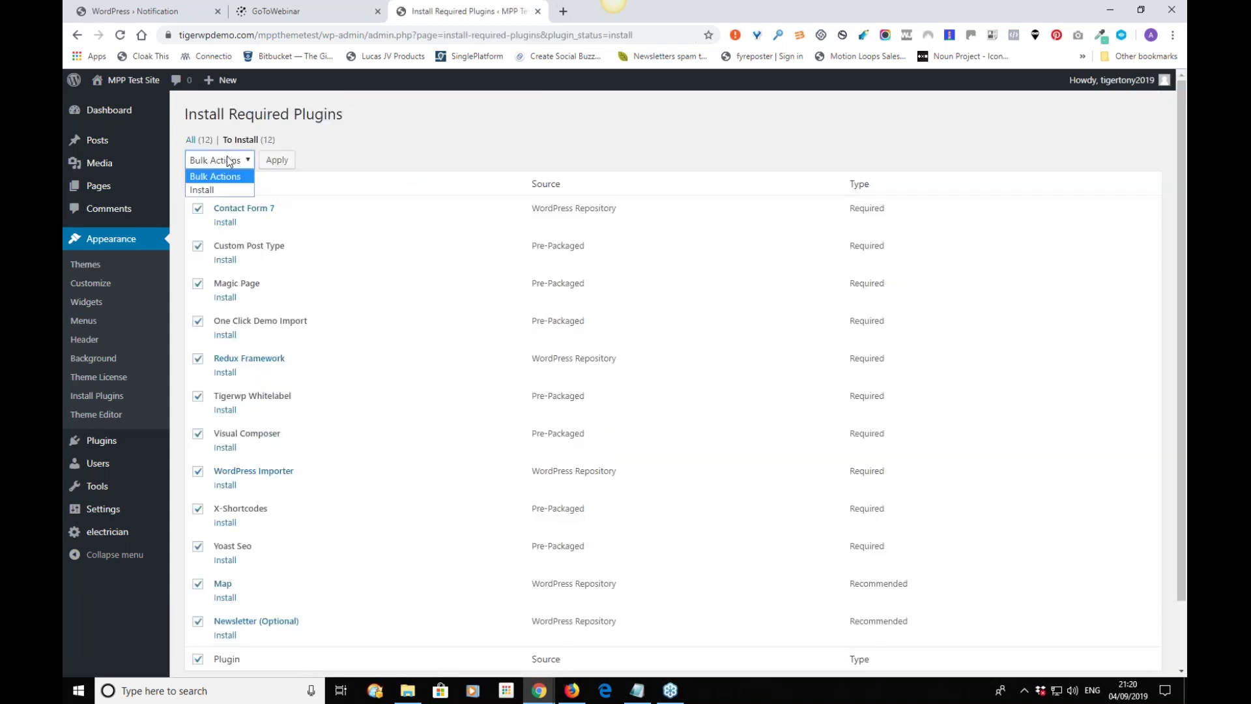
click(225, 189)
click(275, 161)
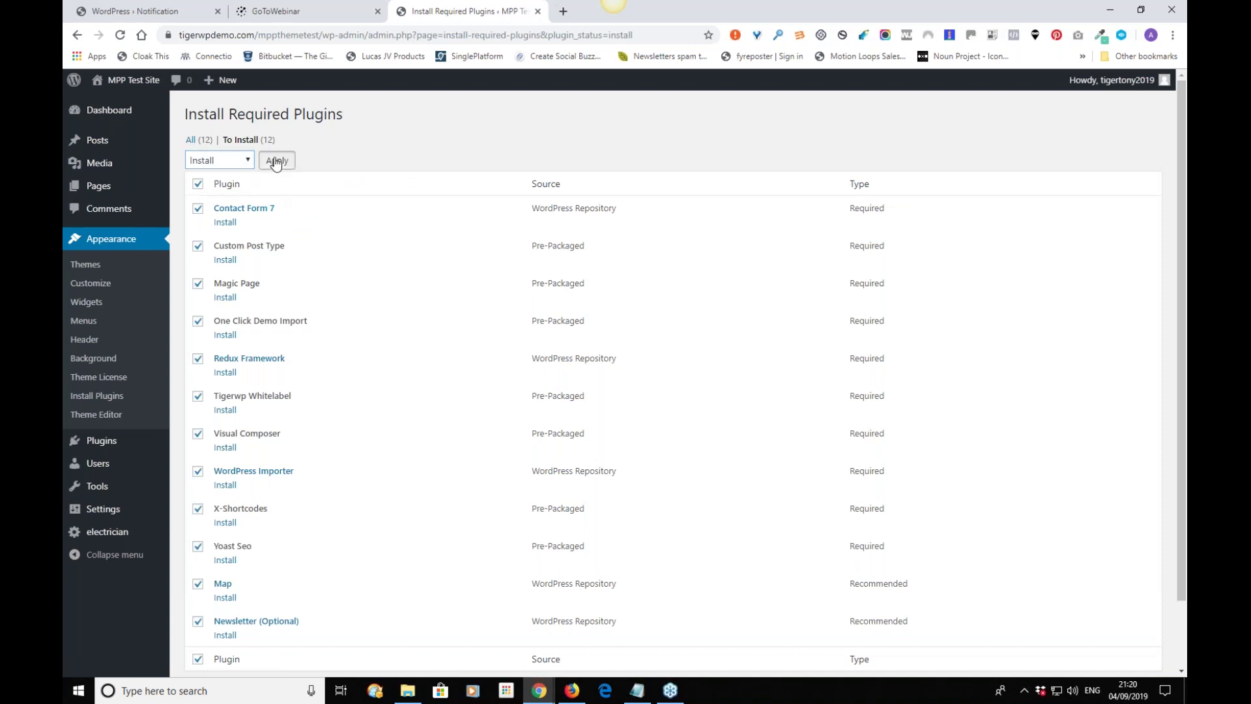
click(276, 161)
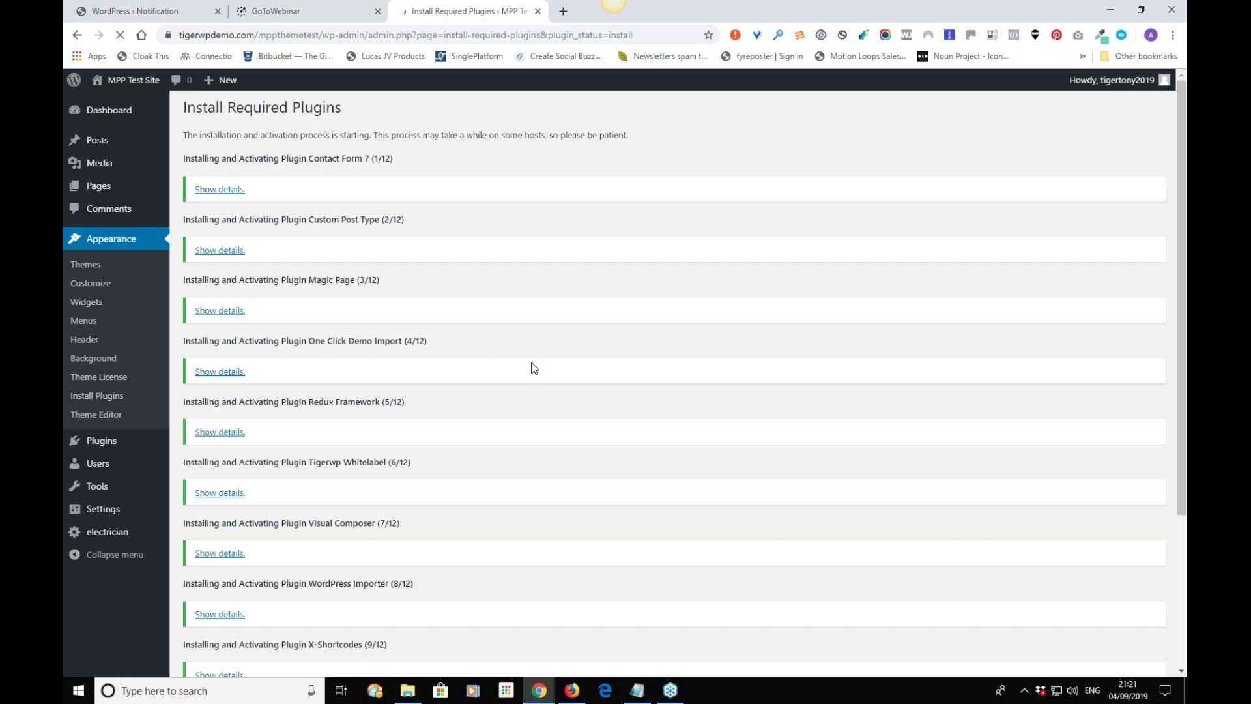
scroll(532, 367, down, 3)
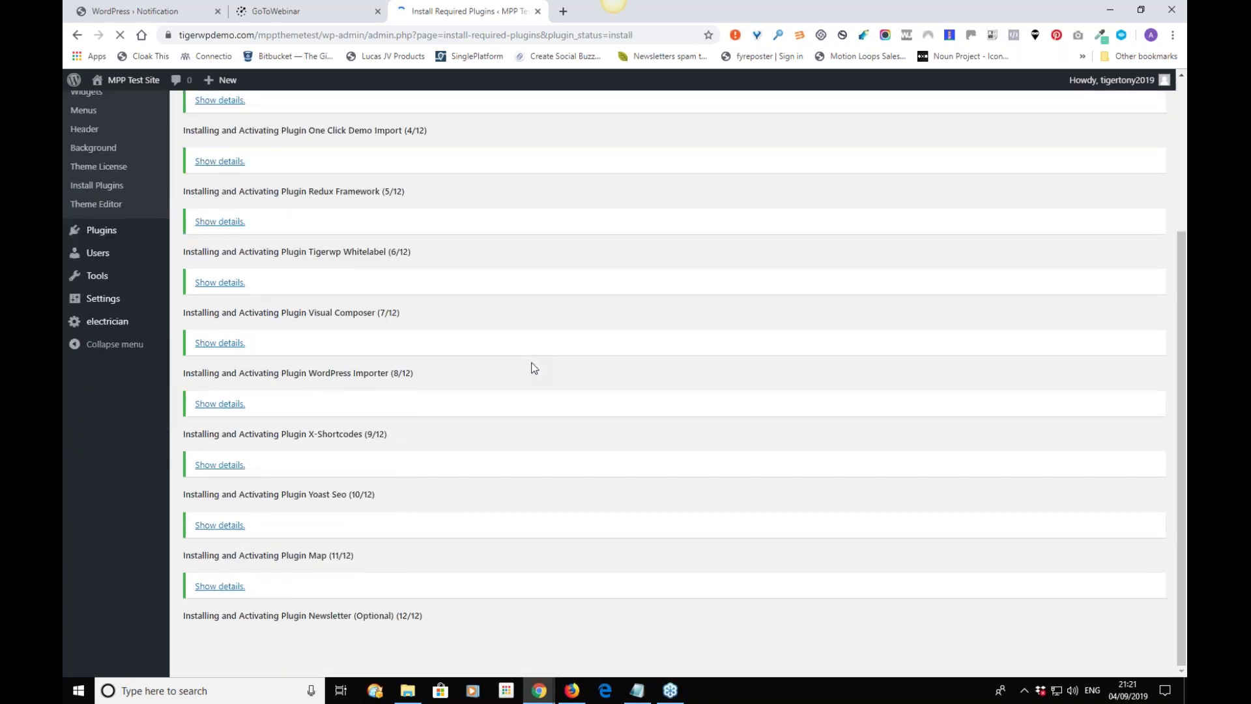
scroll(532, 367, up, 3)
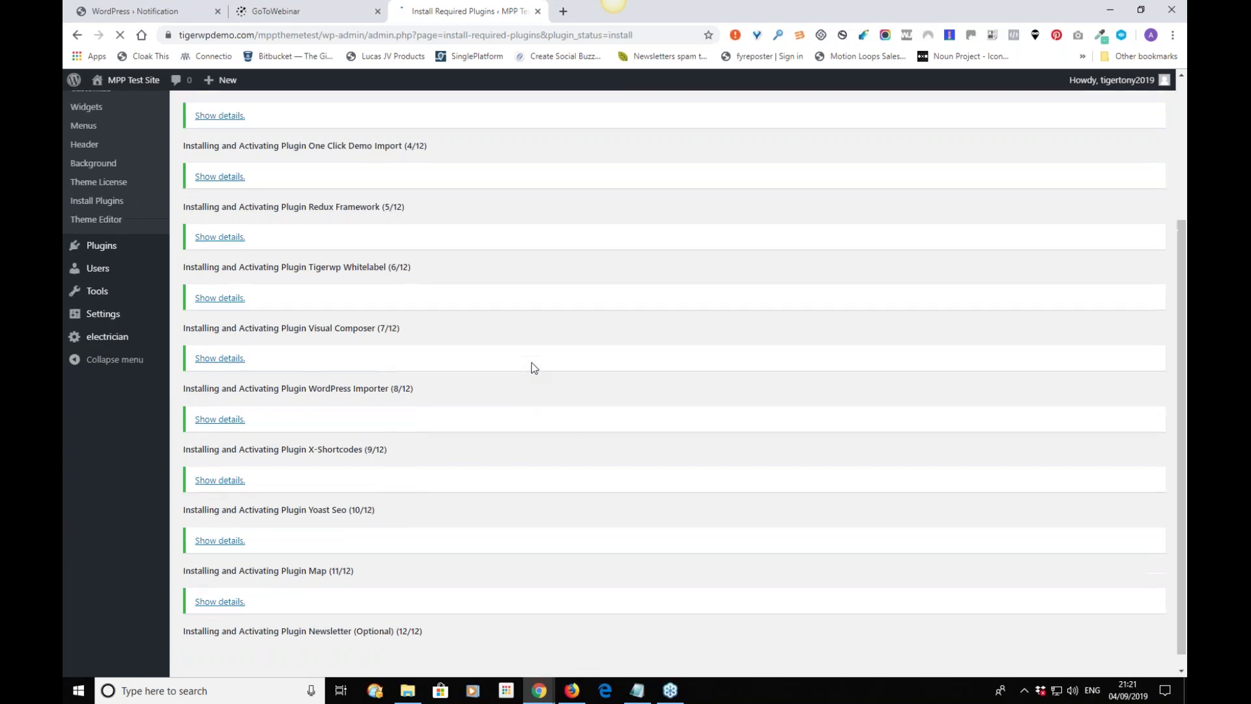
scroll(533, 368, down, 3)
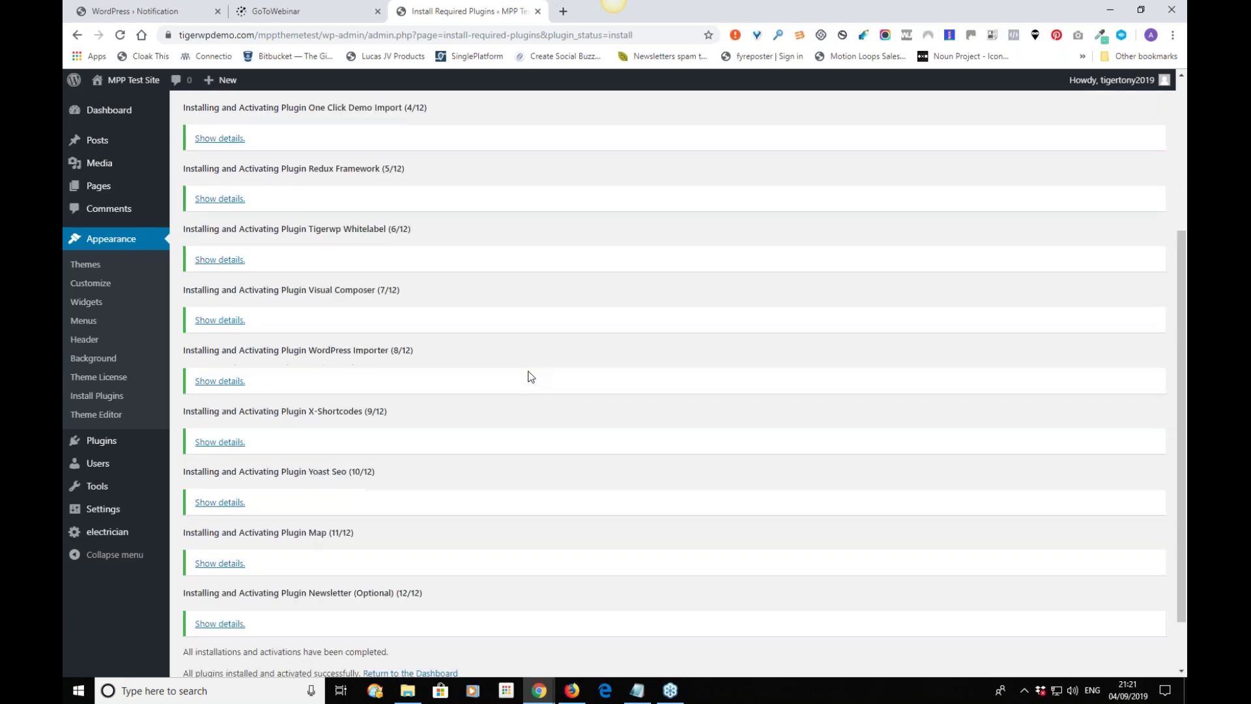
scroll(526, 378, down, 1)
Check Installed Plugins shows 12 active plugins, Contact Form 7 through Yoast SEO.
click(422, 608)
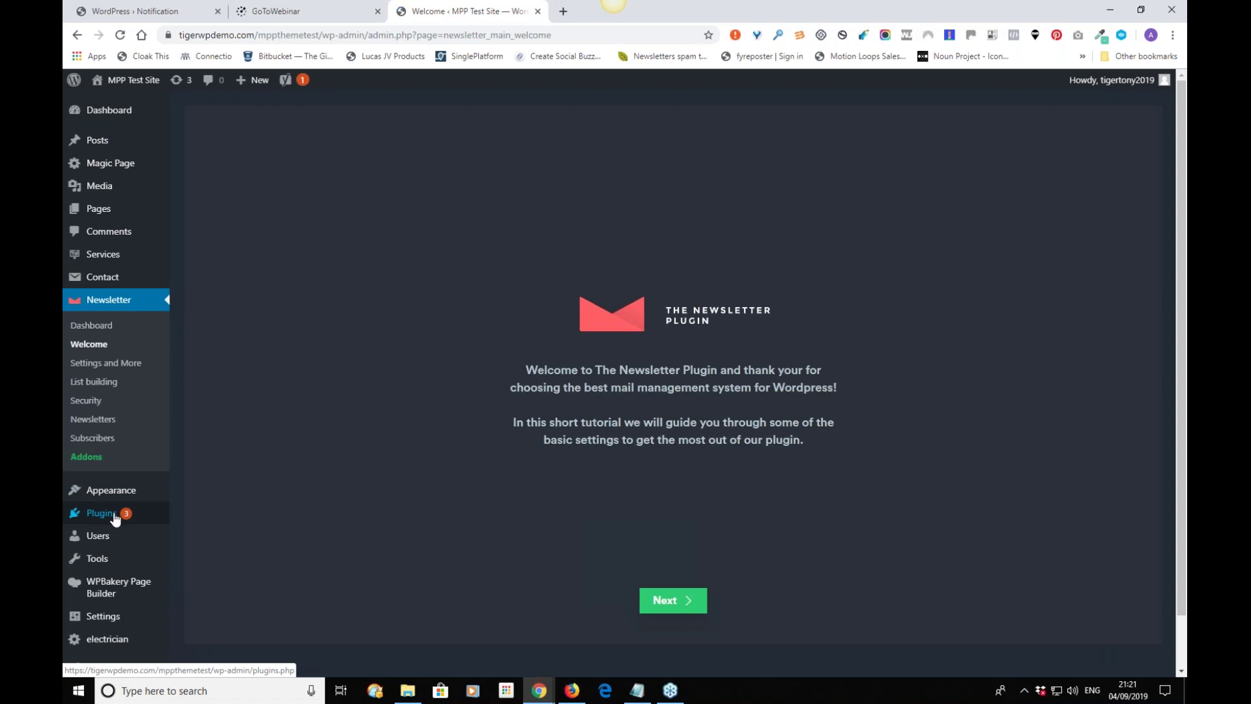
mouse_move(108, 518)
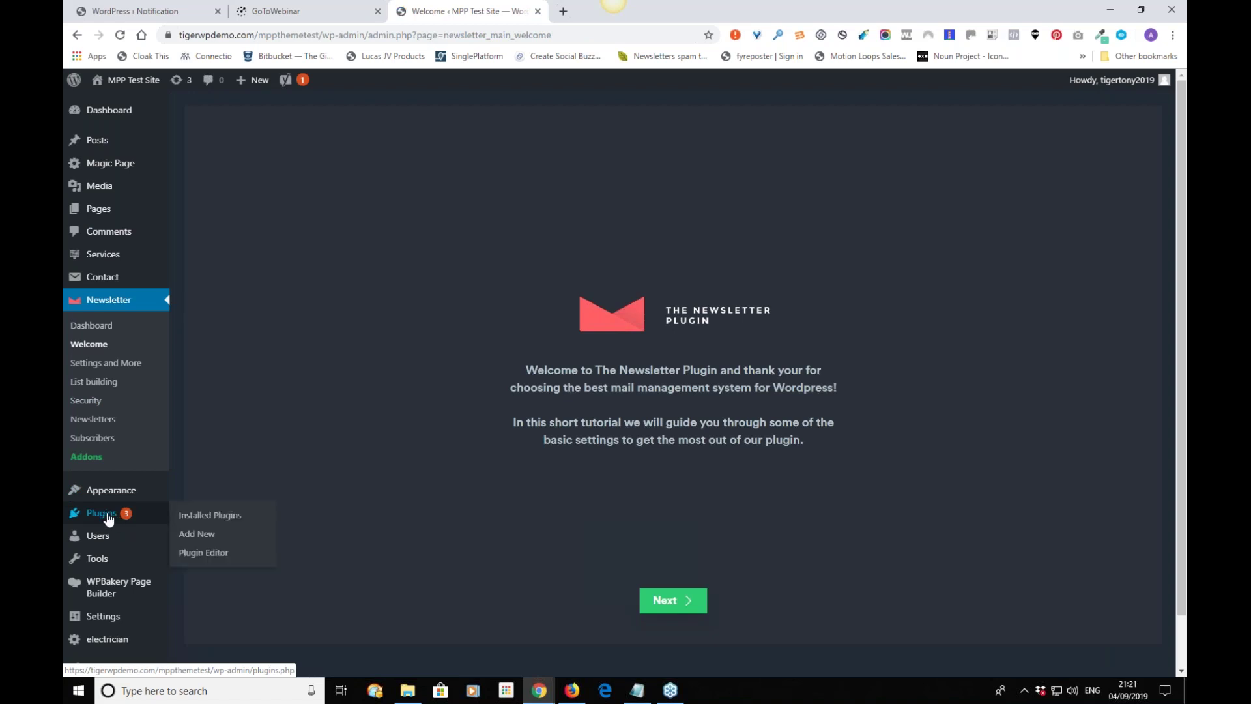
click(195, 515)
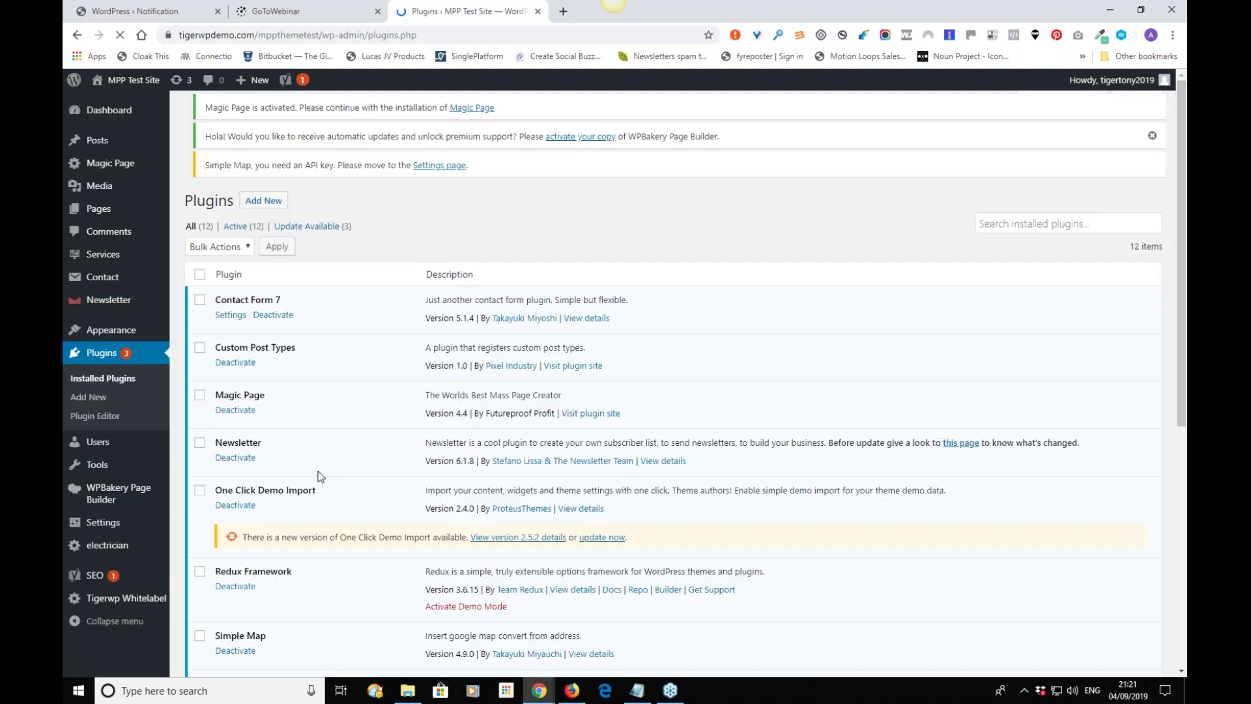
scroll(362, 366, down, 2)
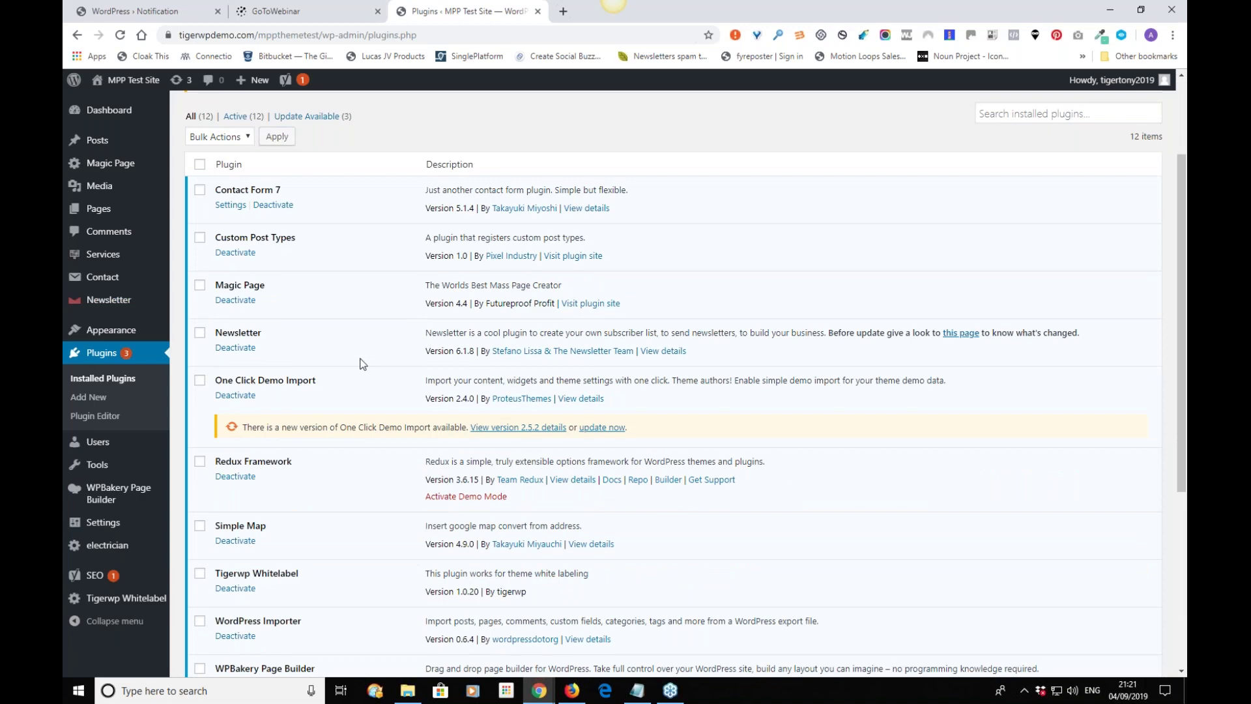
scroll(362, 365, down, 5)
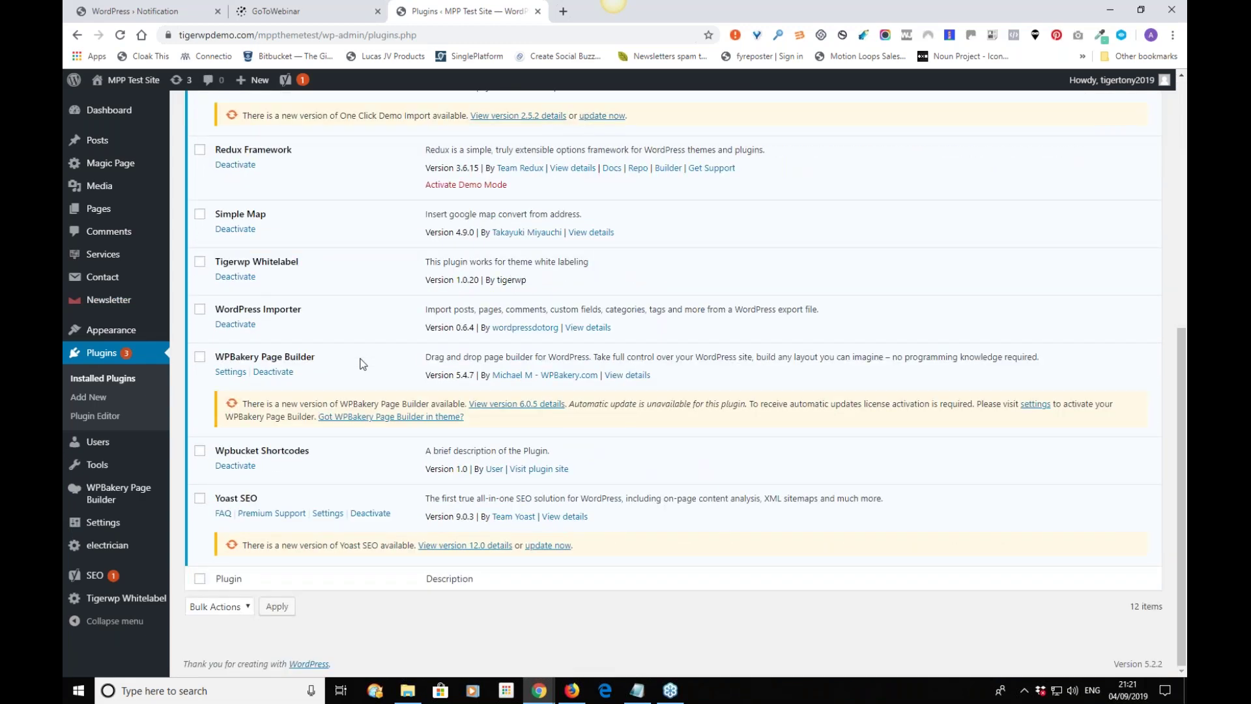
scroll(362, 364, up, 6)
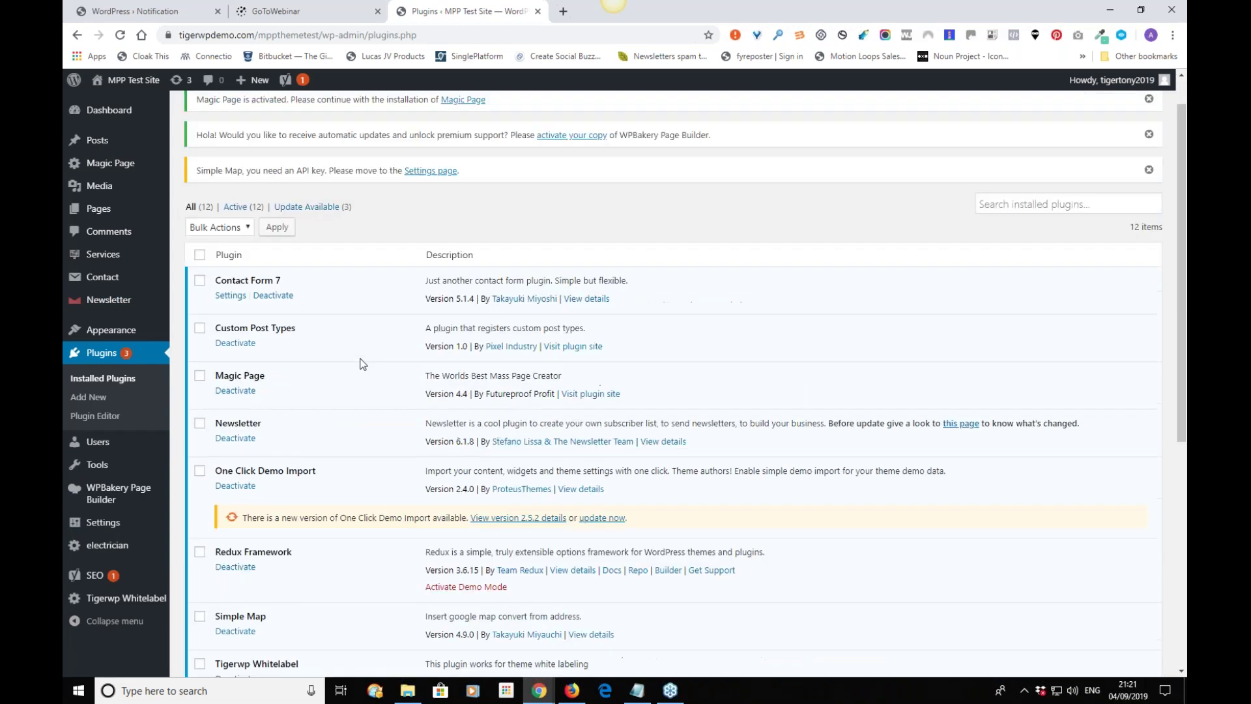
scroll(362, 364, down, 6)
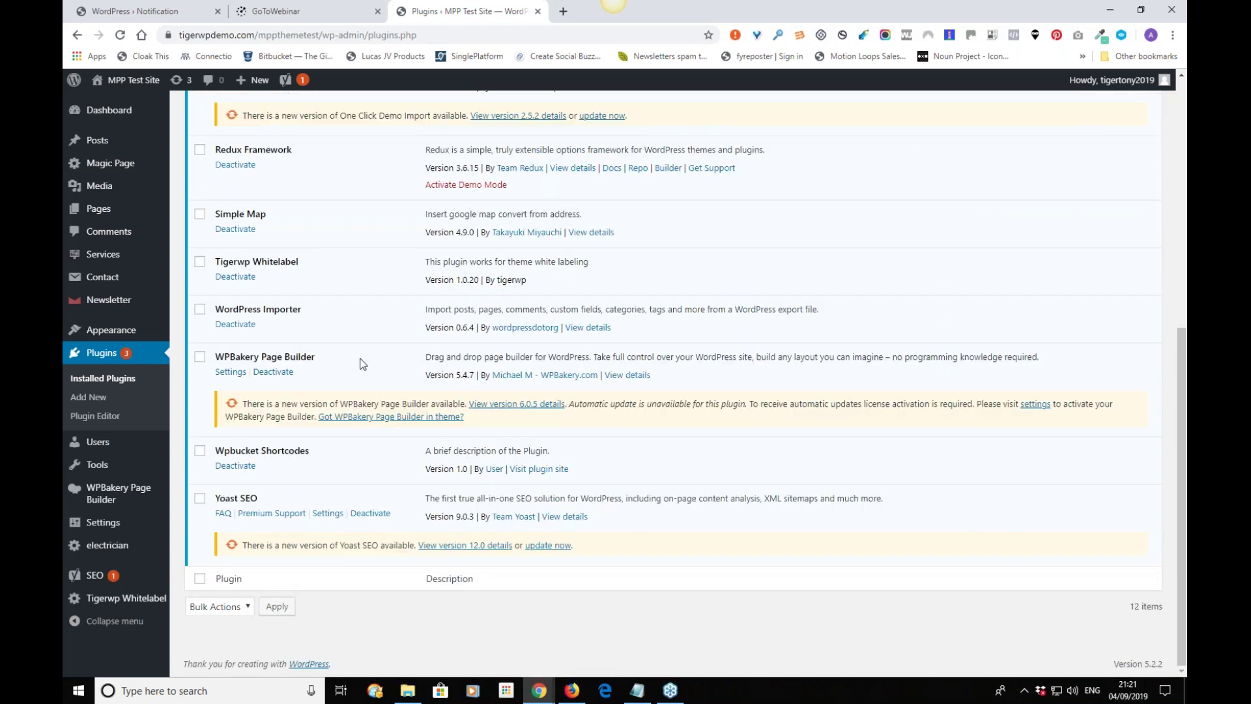
scroll(363, 365, up, 6)
Visit the MPP Test Site front page, then return to the admin Dashboard via the admin bar.
mouse_move(114, 82)
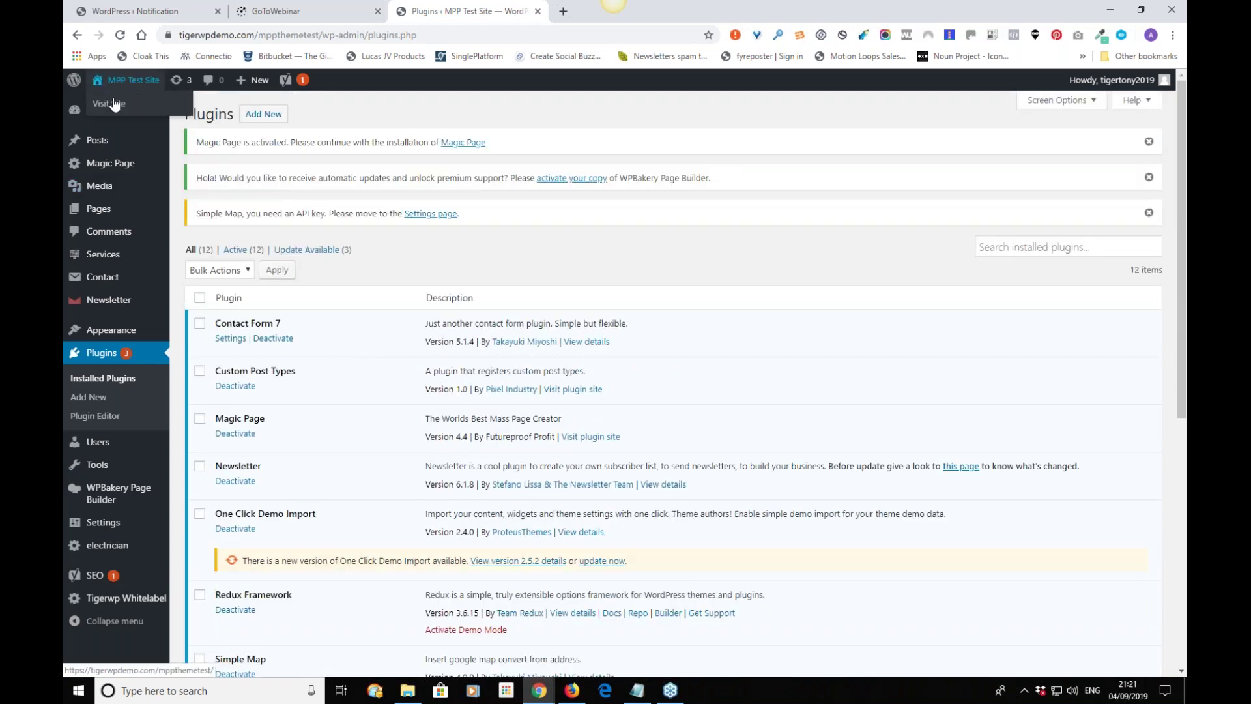
click(109, 104)
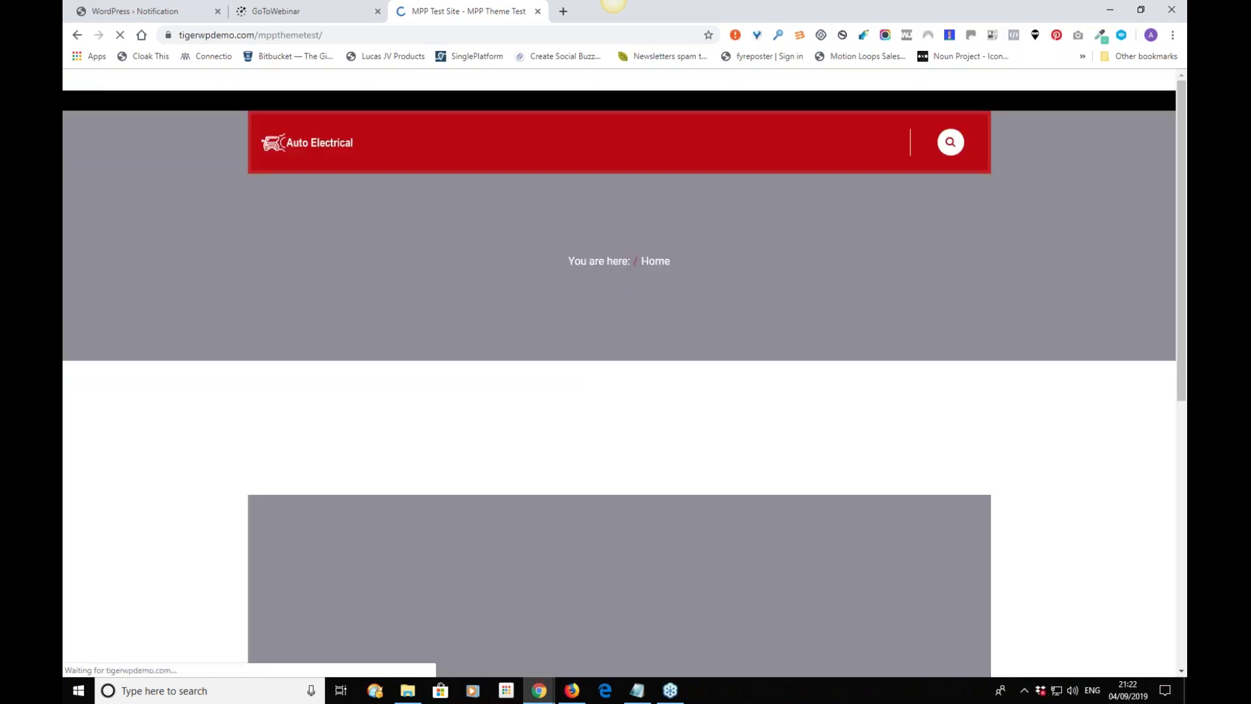
scroll(223, 320, down, 7)
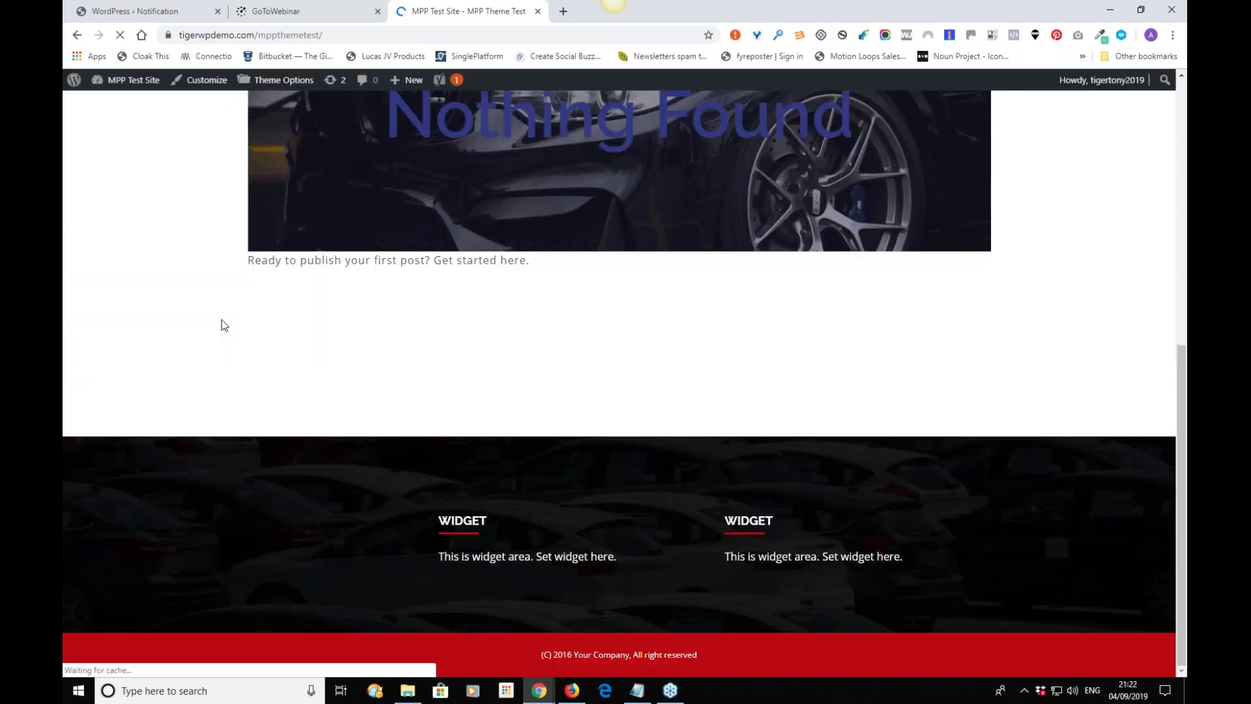
scroll(224, 324, up, 8)
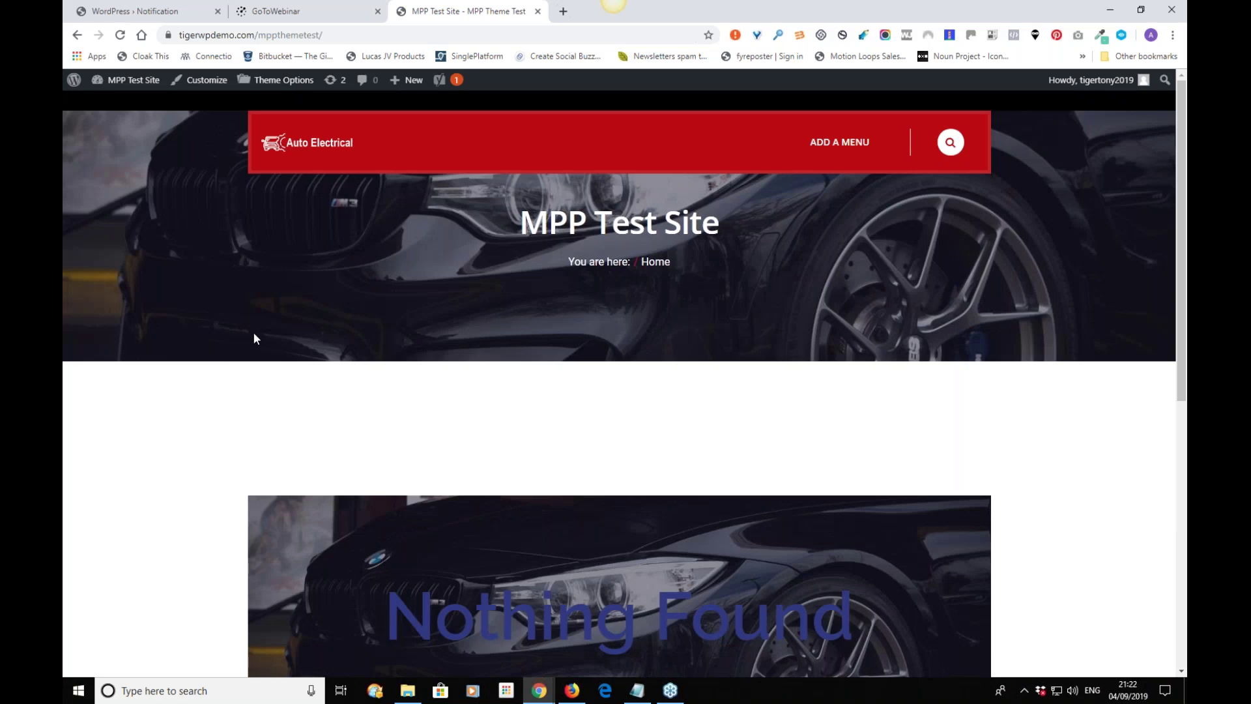
scroll(252, 333, down, 8)
scroll(243, 346, up, 7)
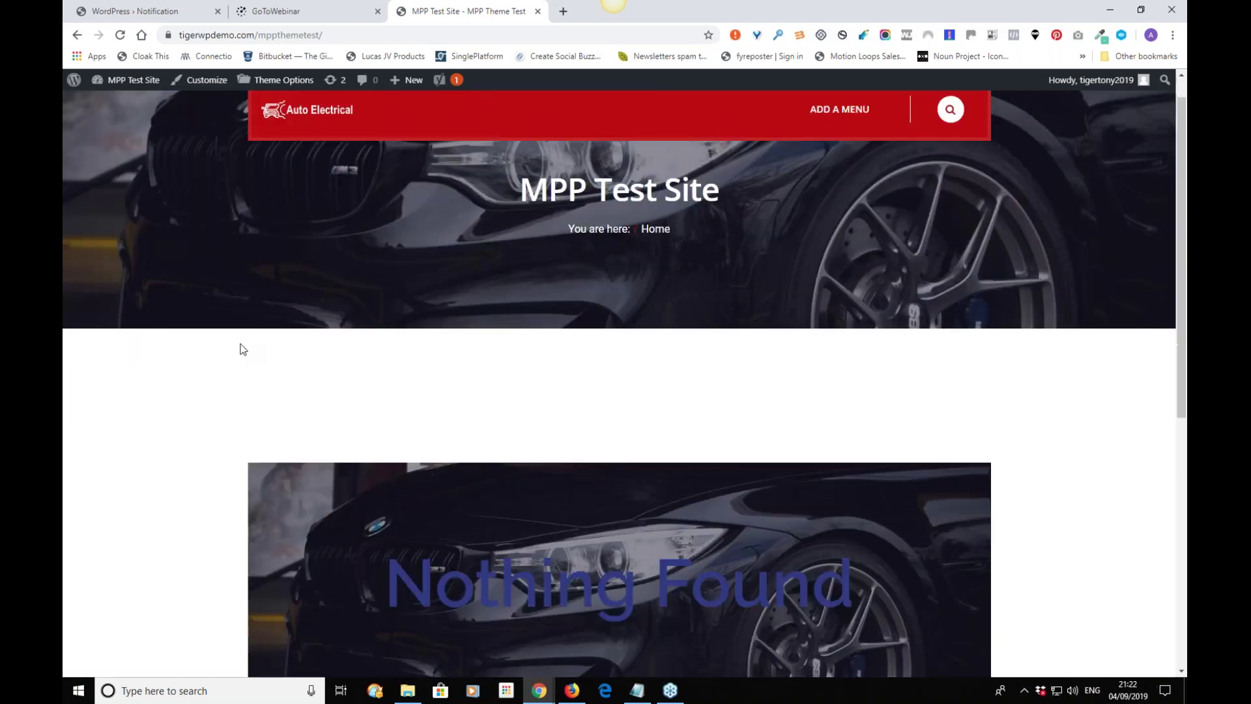
scroll(248, 345, up, 1)
mouse_move(130, 80)
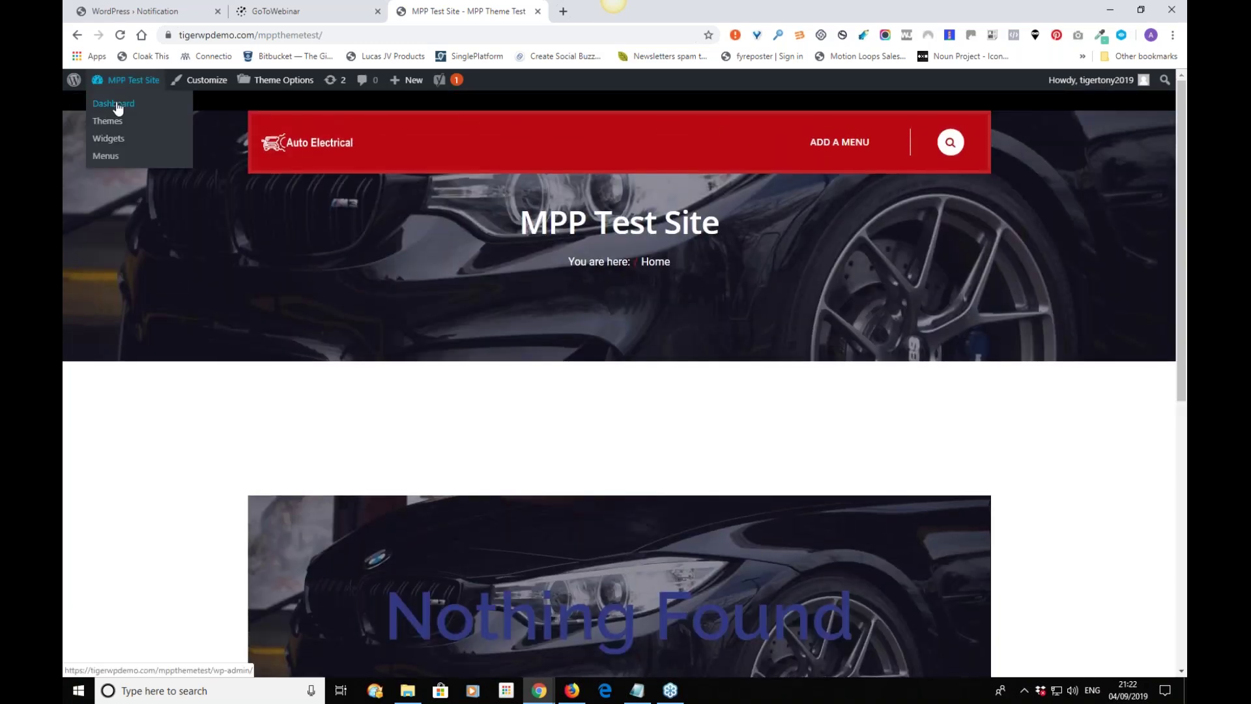
click(117, 105)
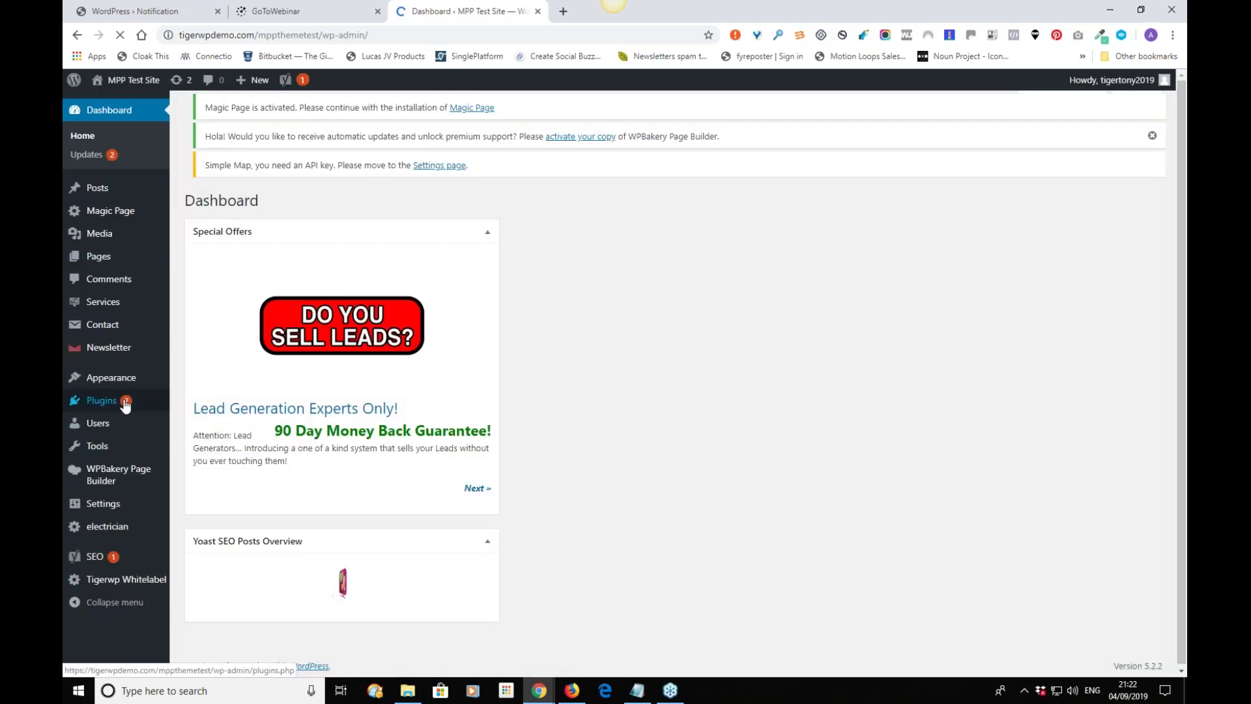
mouse_move(126, 406)
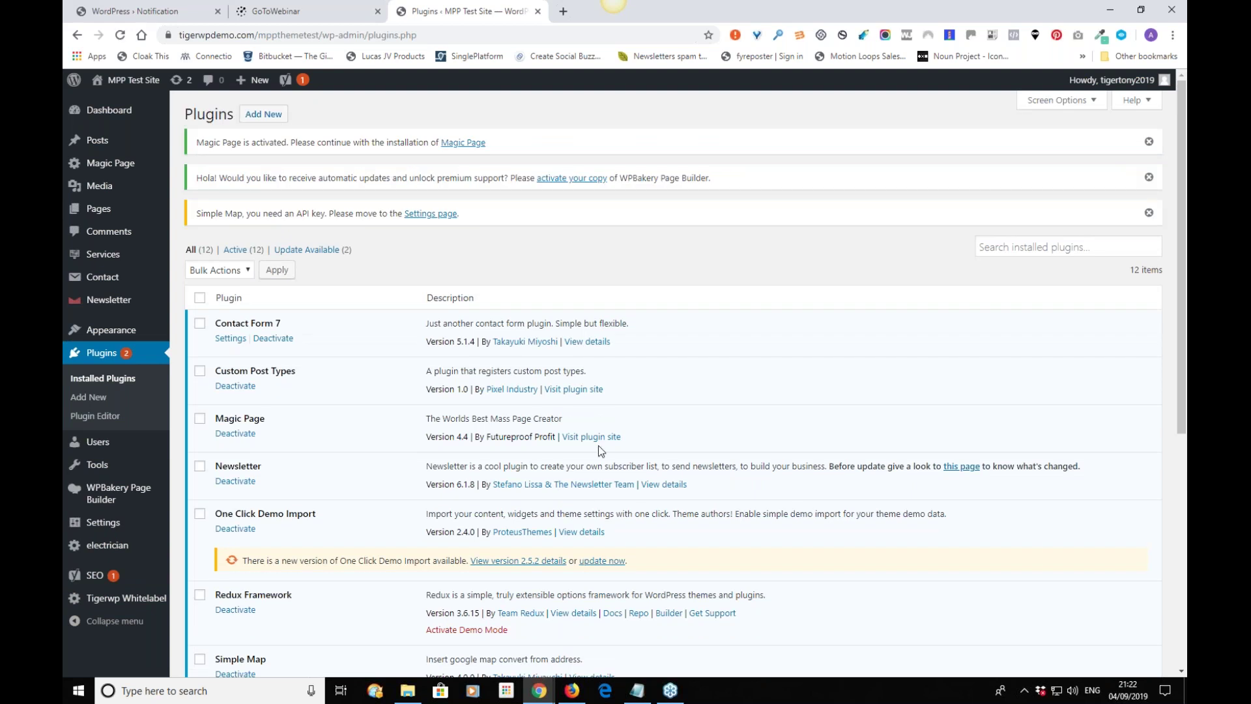
Install and activate Classic Editor 1.5, bringing the total to 13 active plugins.
click(264, 114)
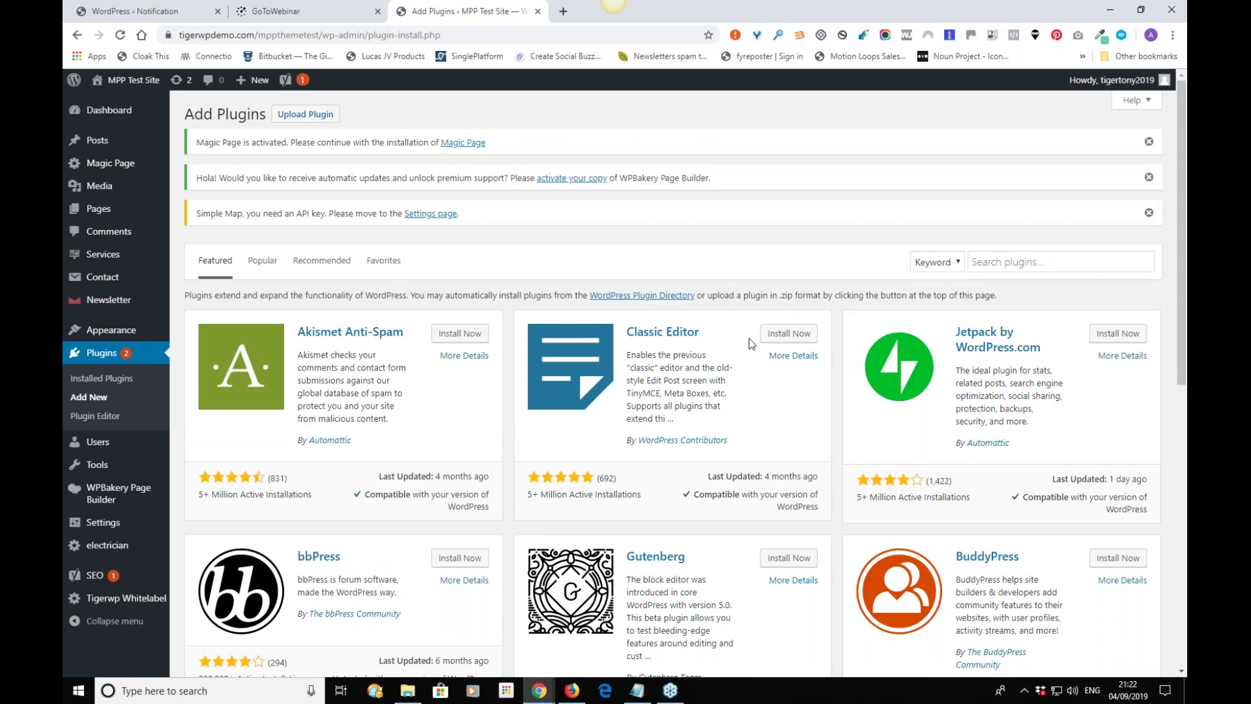
click(789, 332)
click(785, 337)
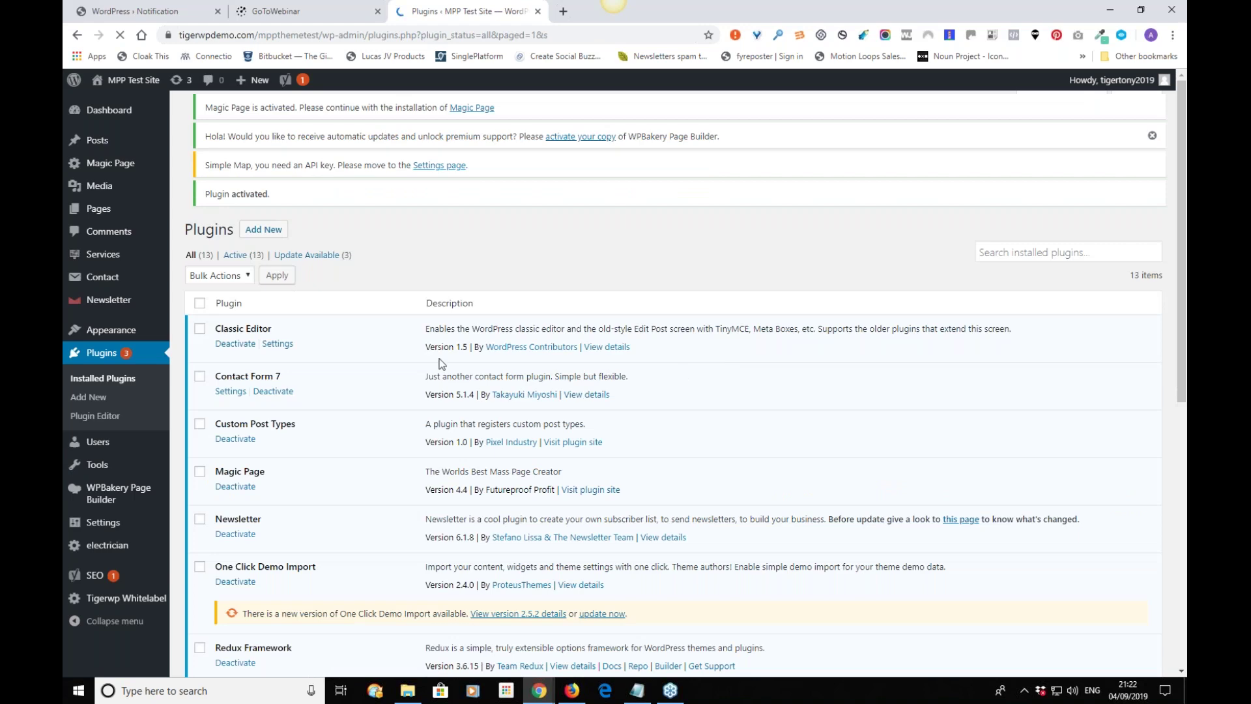
scroll(411, 370, down, 5)
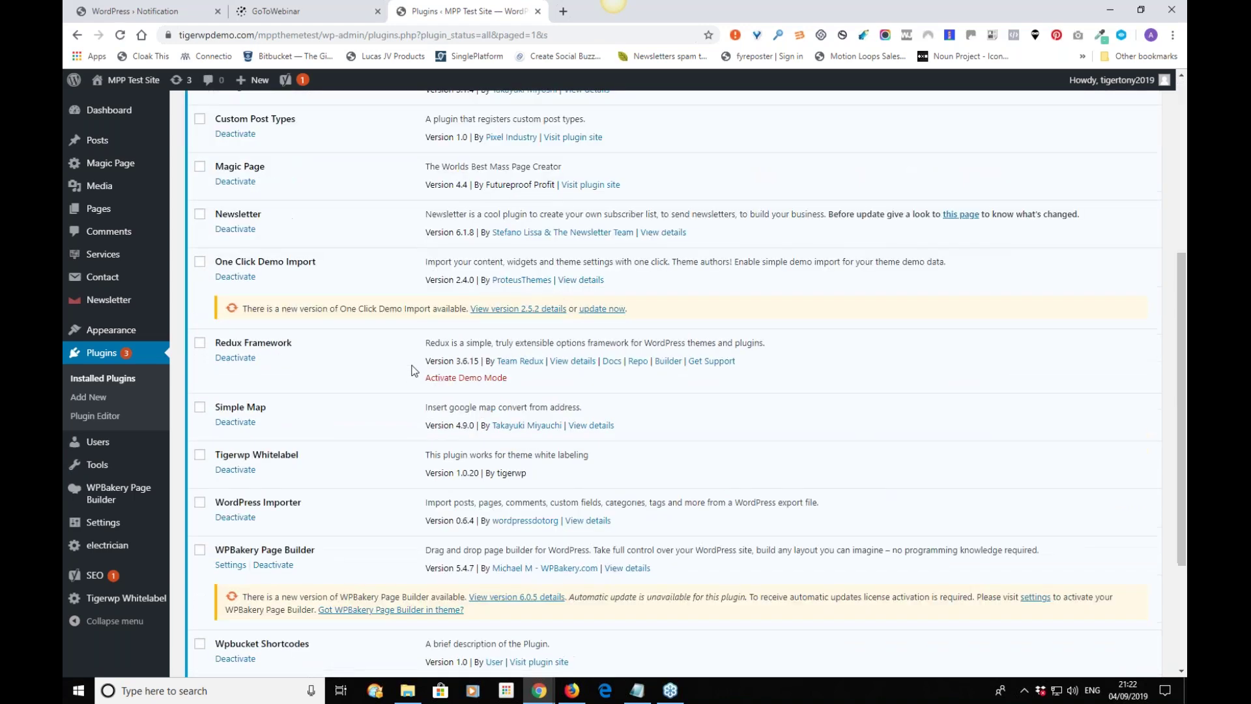
scroll(411, 370, up, 3)
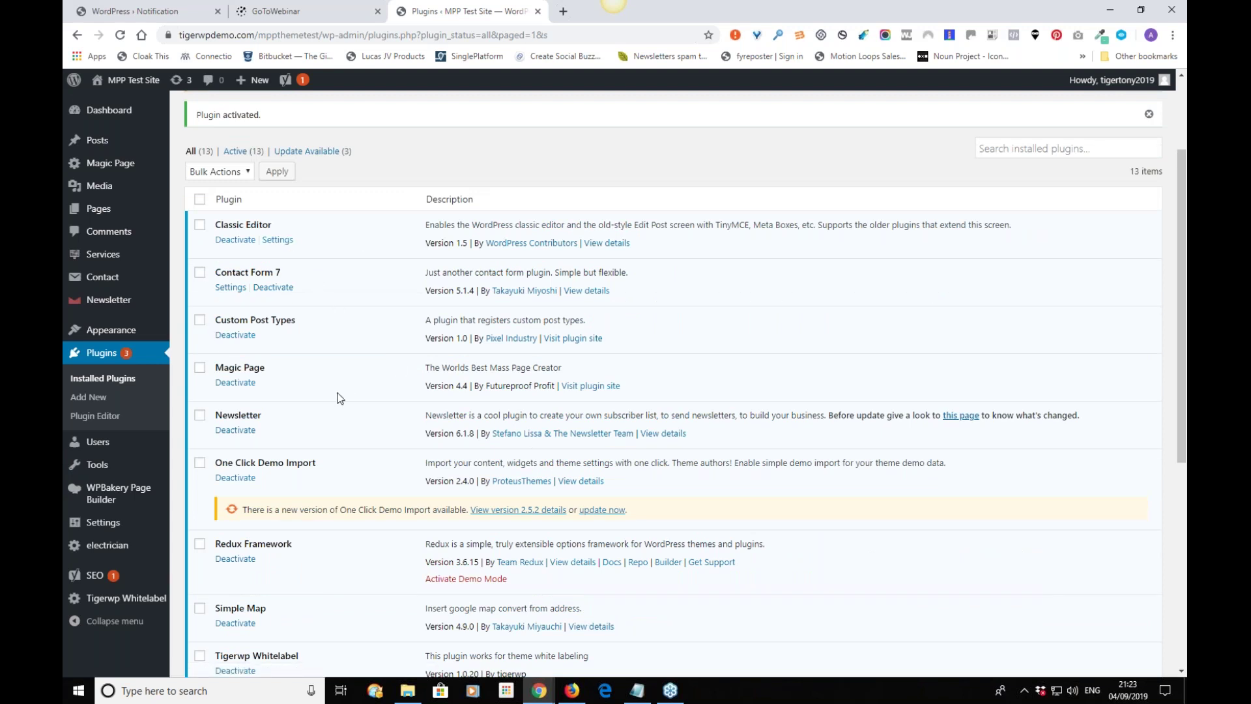
mouse_move(129, 330)
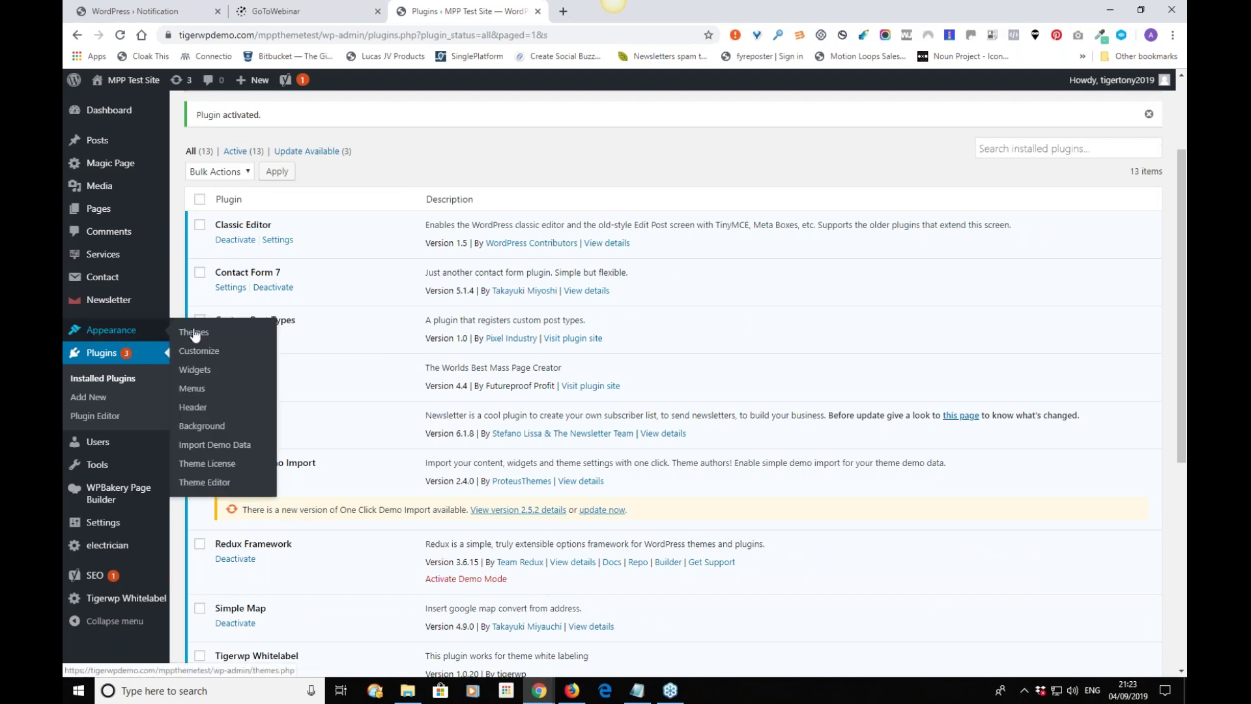
Run the One Click Demo Import until it reports 'That's it, all done!'.
click(208, 446)
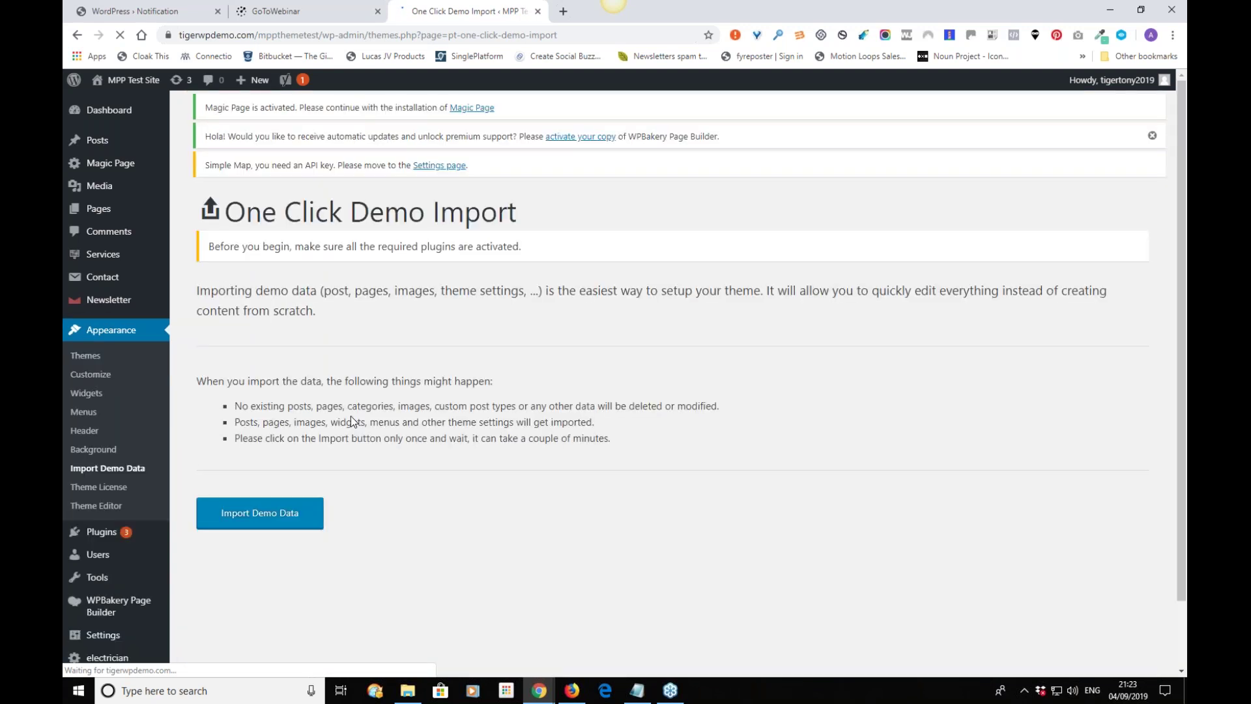
scroll(351, 421, down, 1)
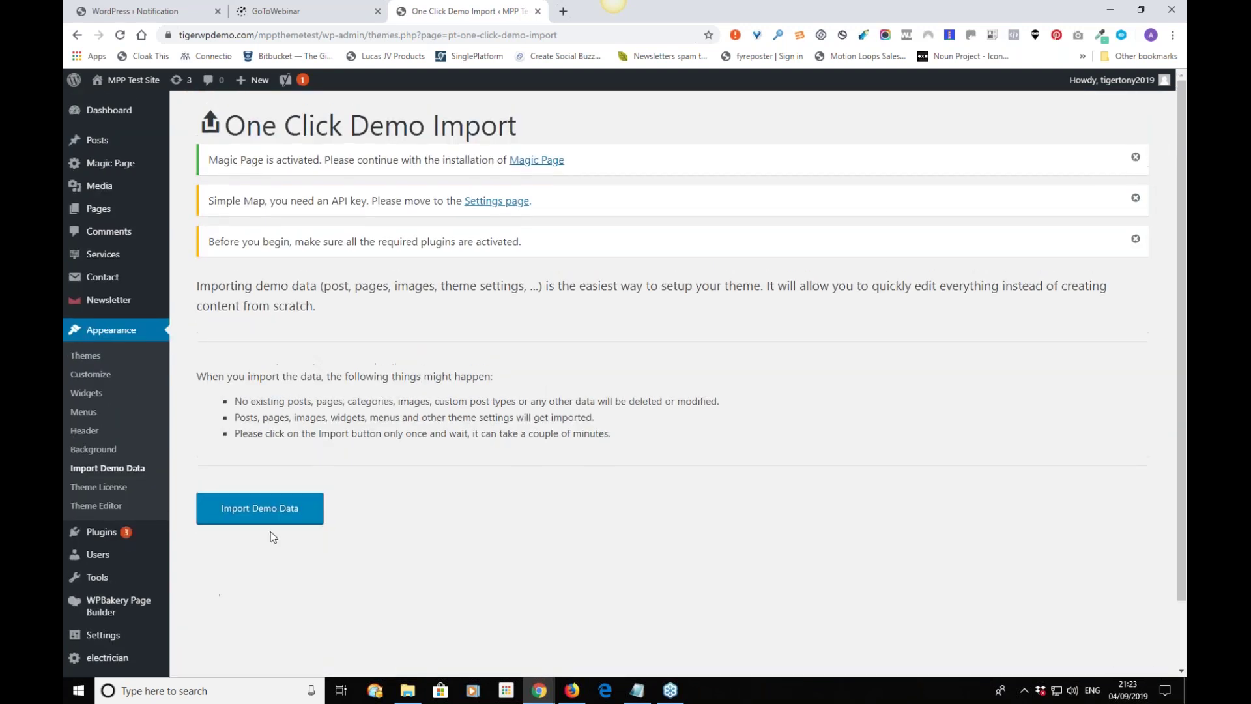
click(252, 514)
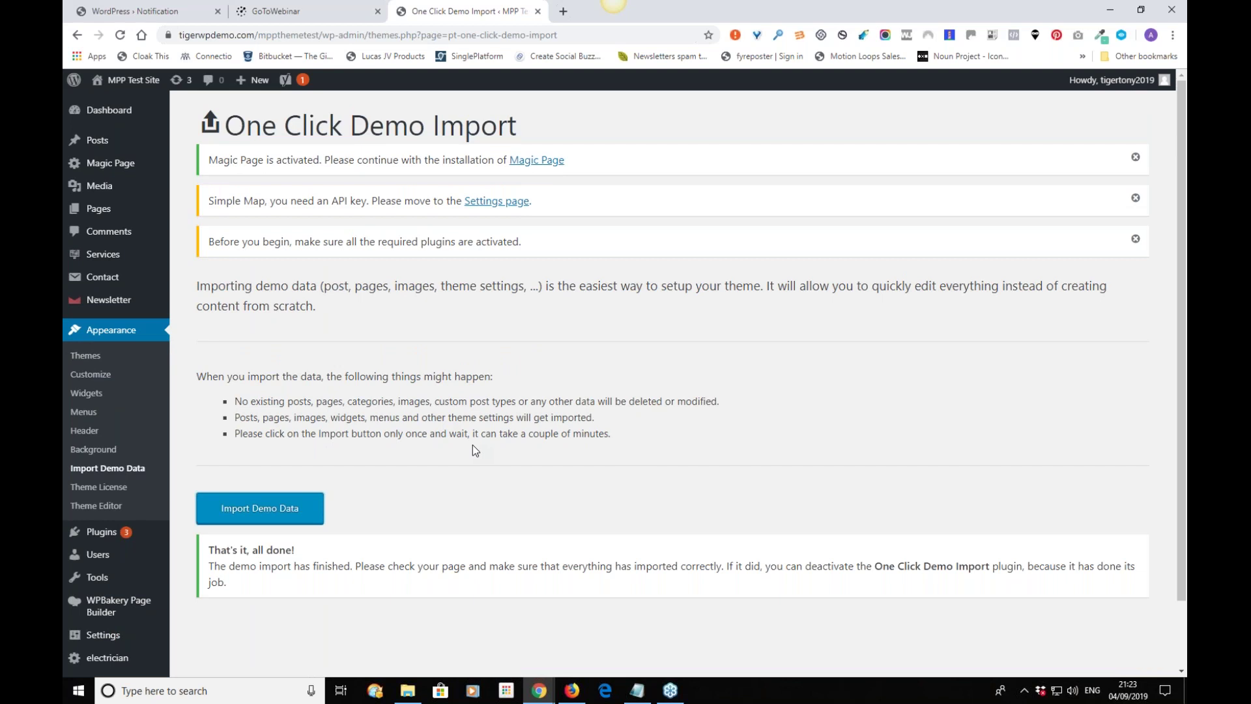
scroll(472, 445, down, 3)
drag(208, 474, 344, 482)
click(345, 482)
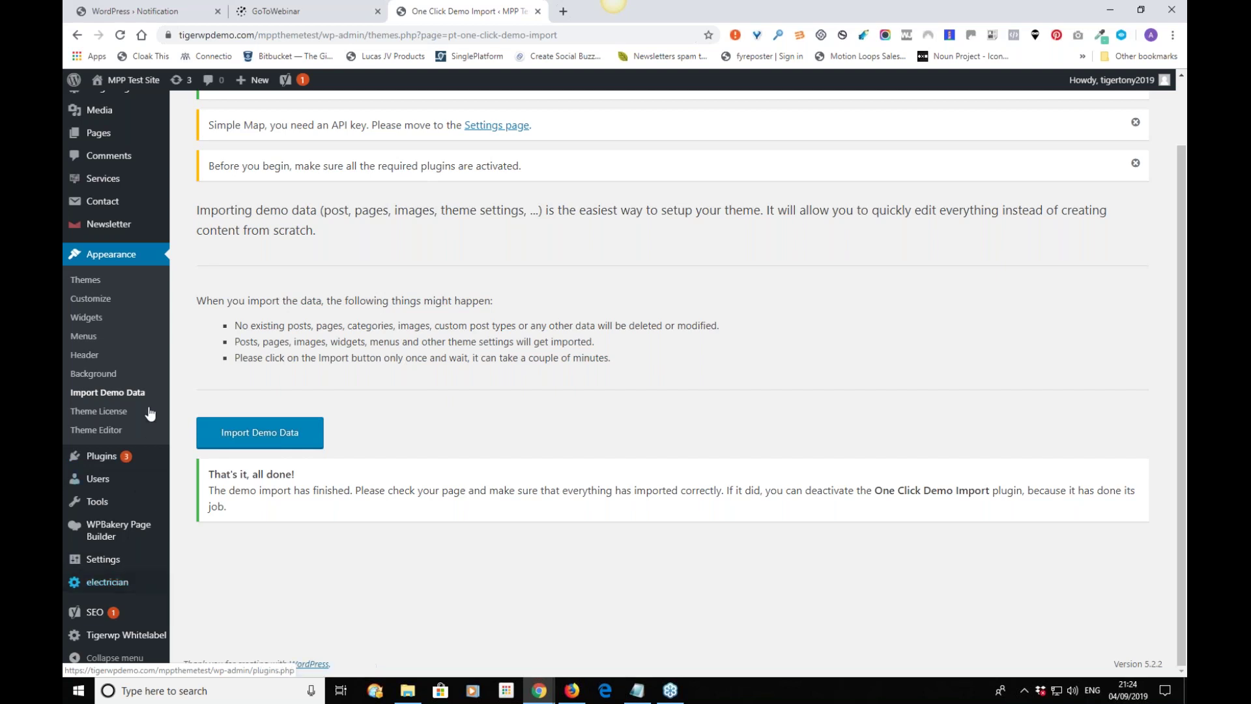
Save the site's Reading settings unchanged.
mouse_move(137, 585)
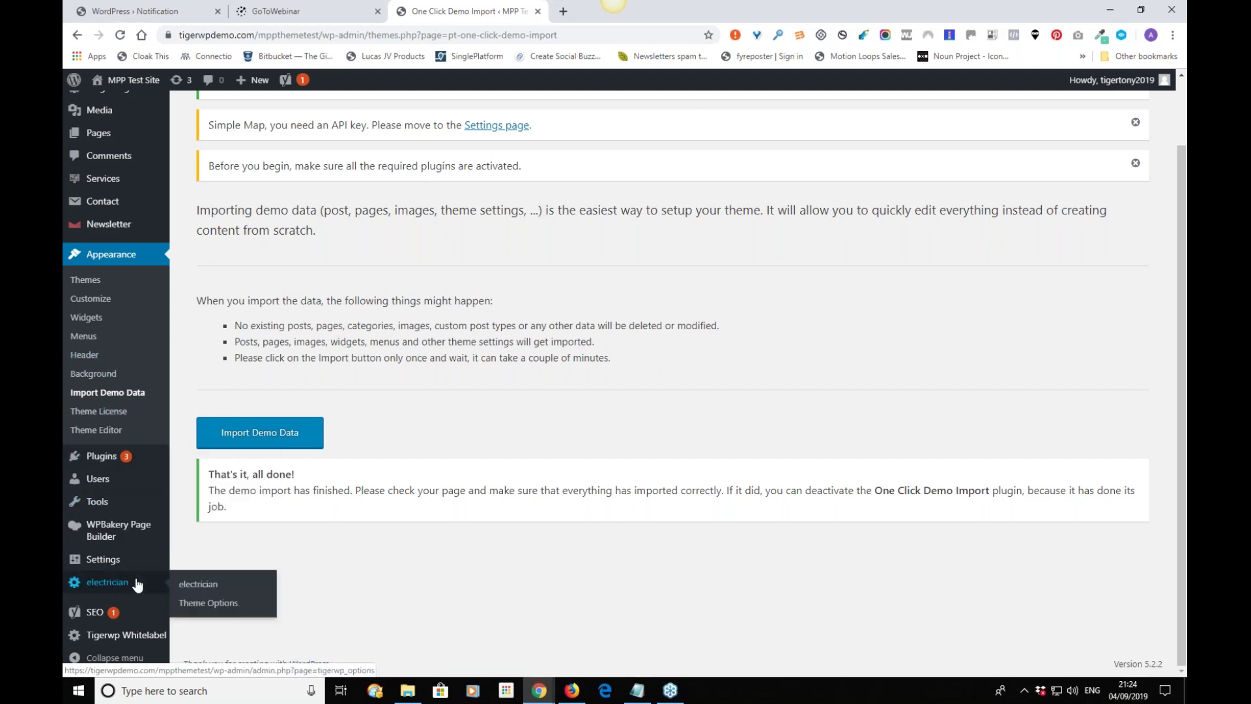
mouse_move(121, 559)
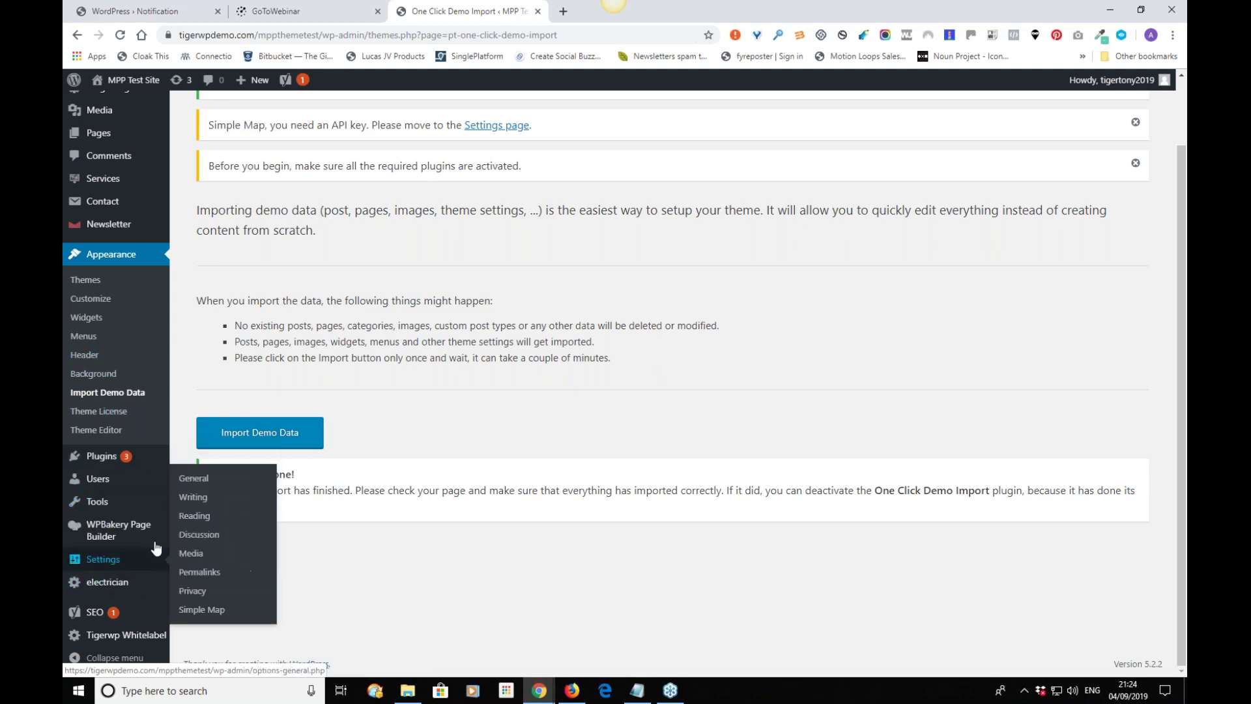
click(195, 516)
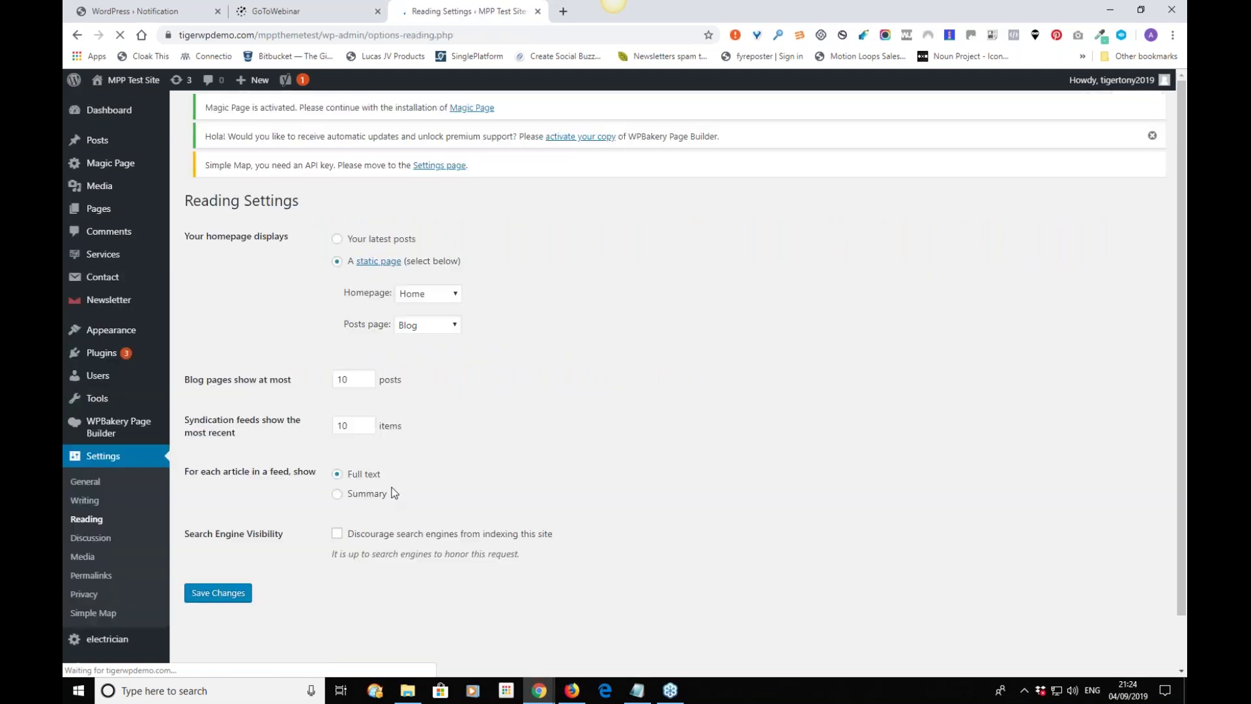
click(219, 611)
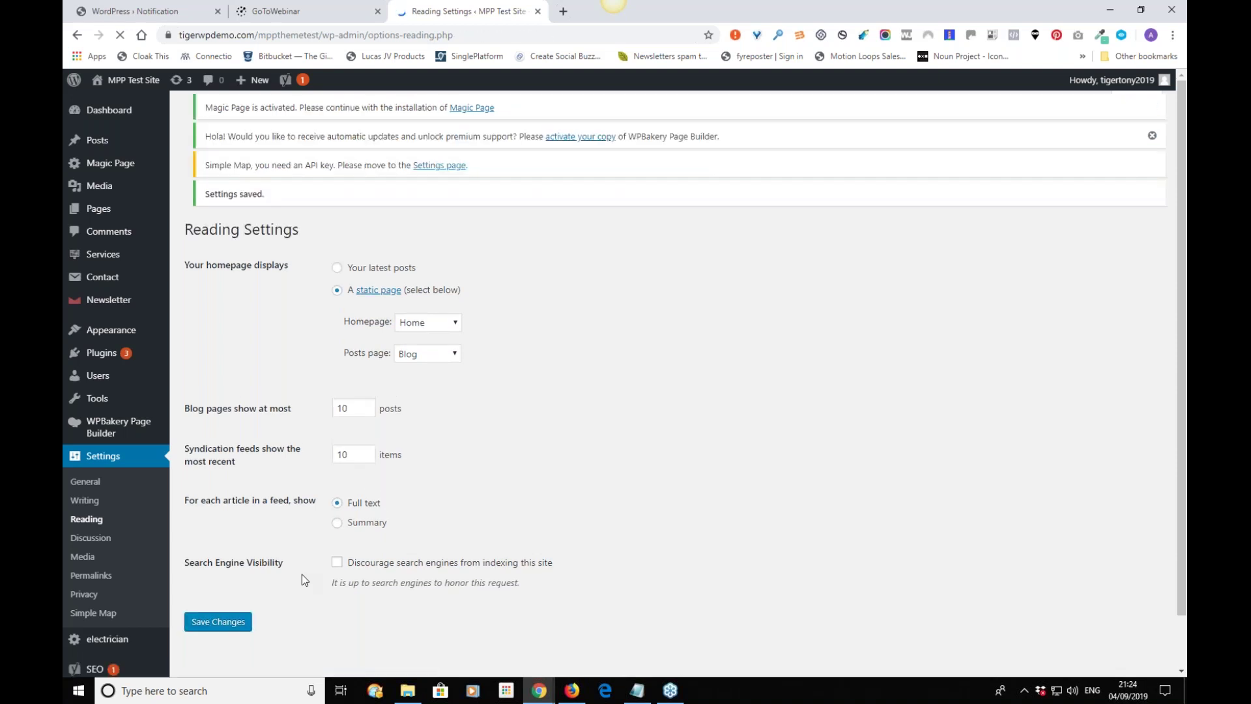
Set permalinks to Post name and save the structure.
click(92, 575)
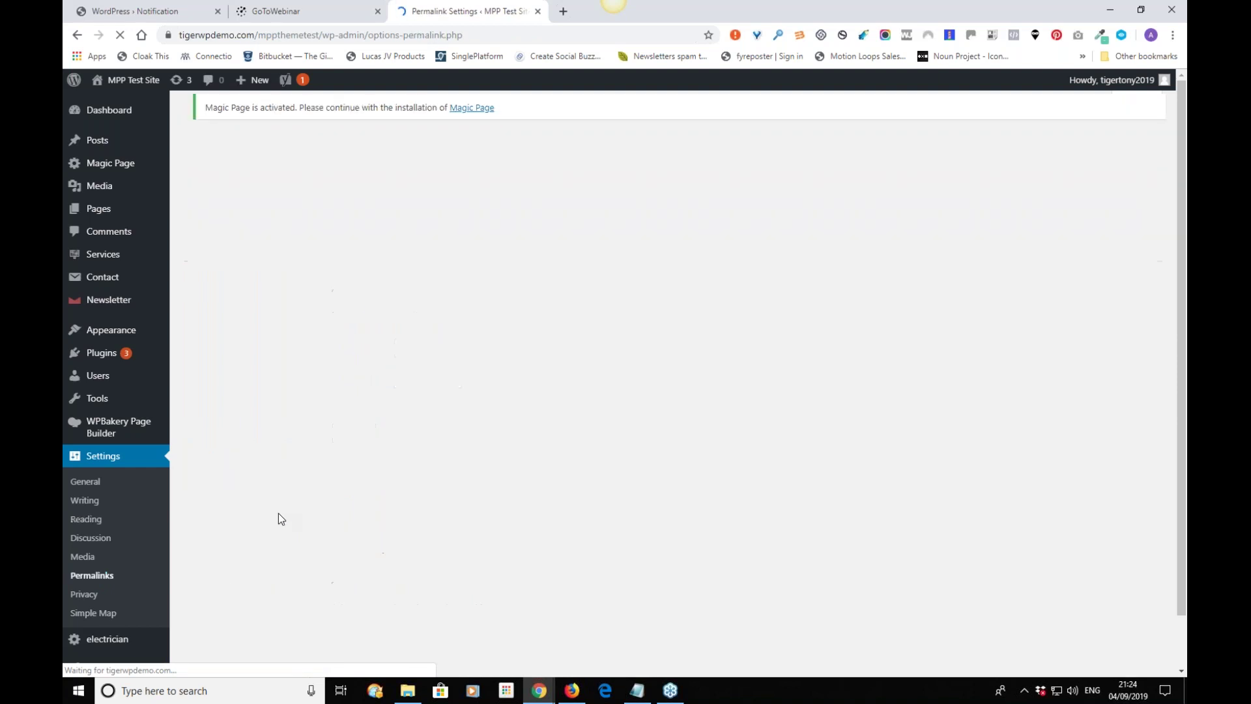
click(190, 476)
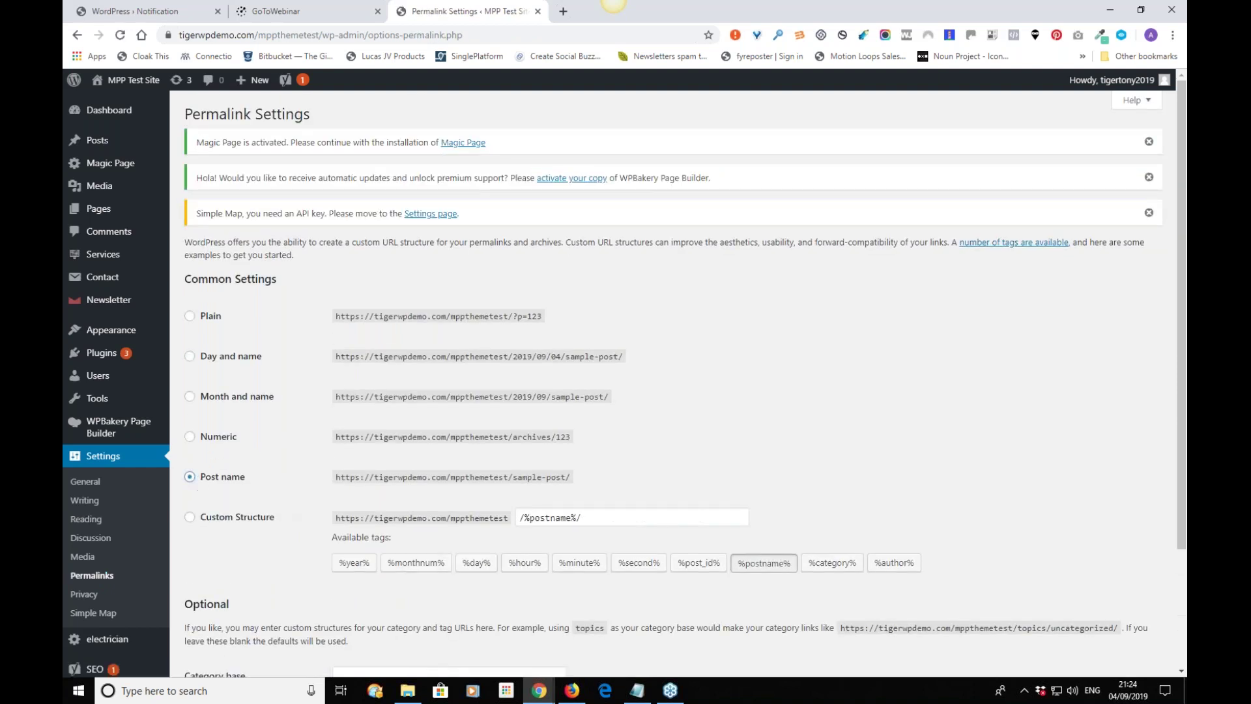
scroll(230, 592, down, 3)
click(217, 609)
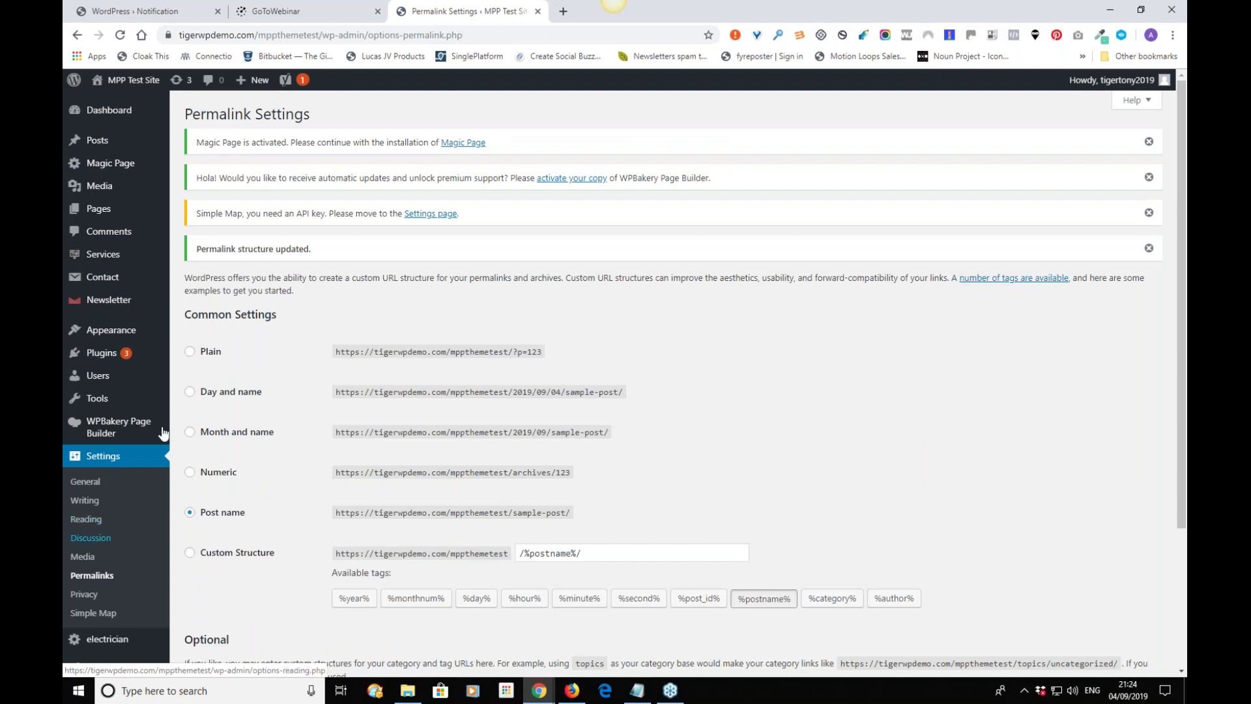
Review the imported Main Menu structure on the Menus page.
mouse_move(150, 330)
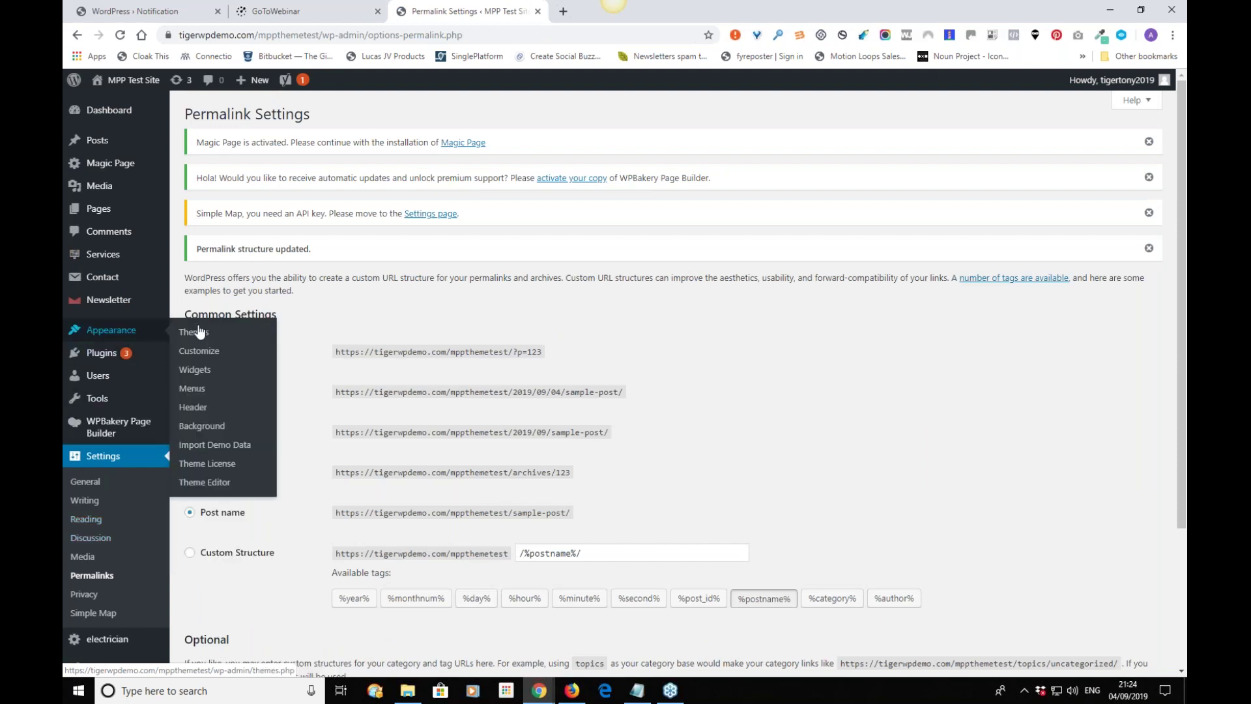
click(191, 389)
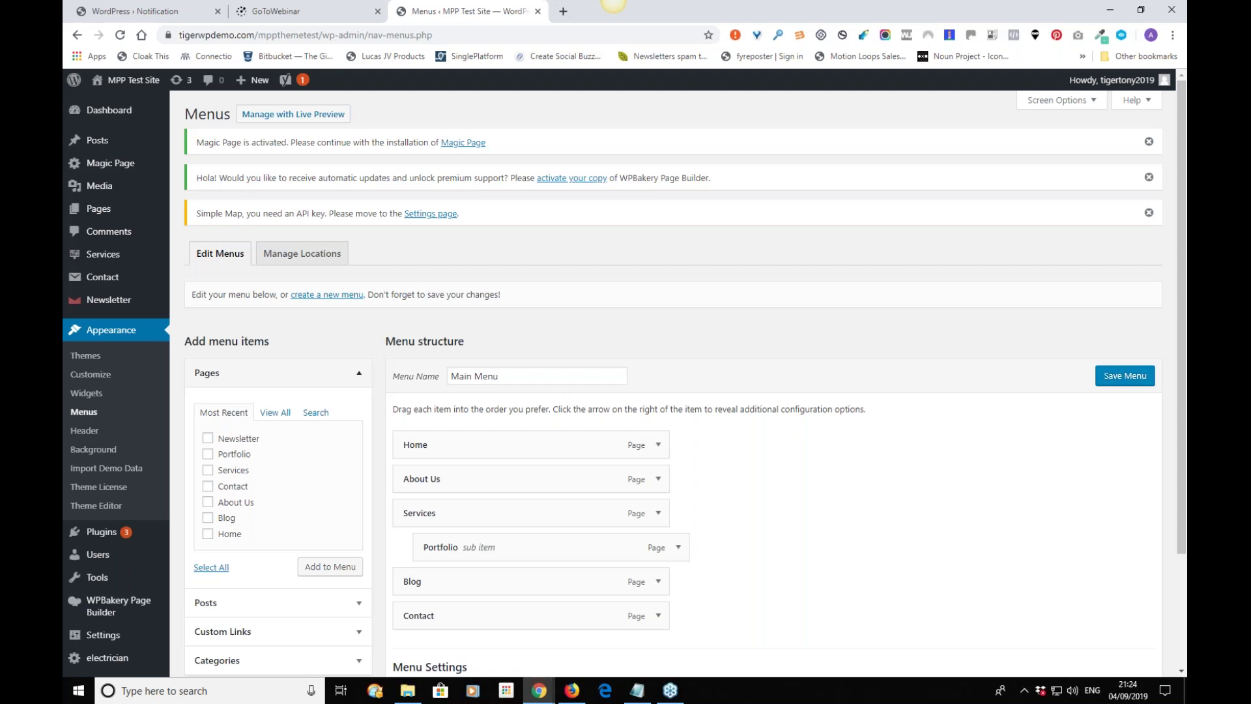
scroll(306, 367, down, 2)
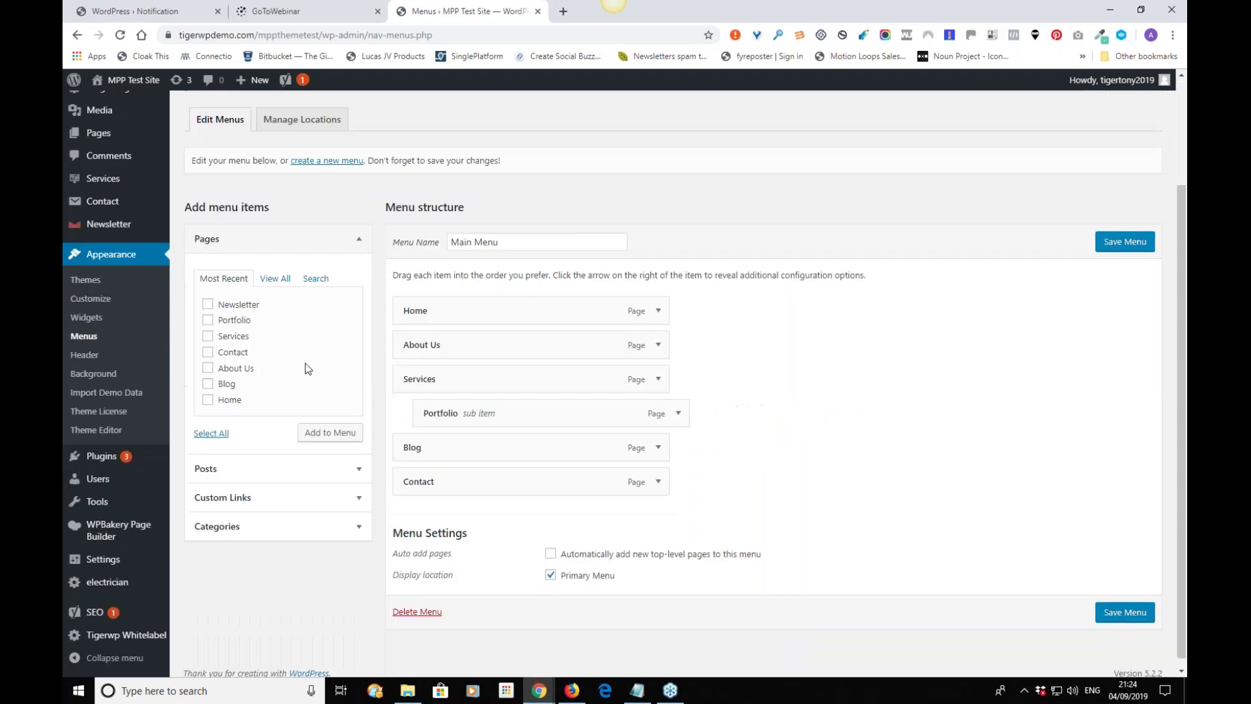
scroll(307, 367, down, 1)
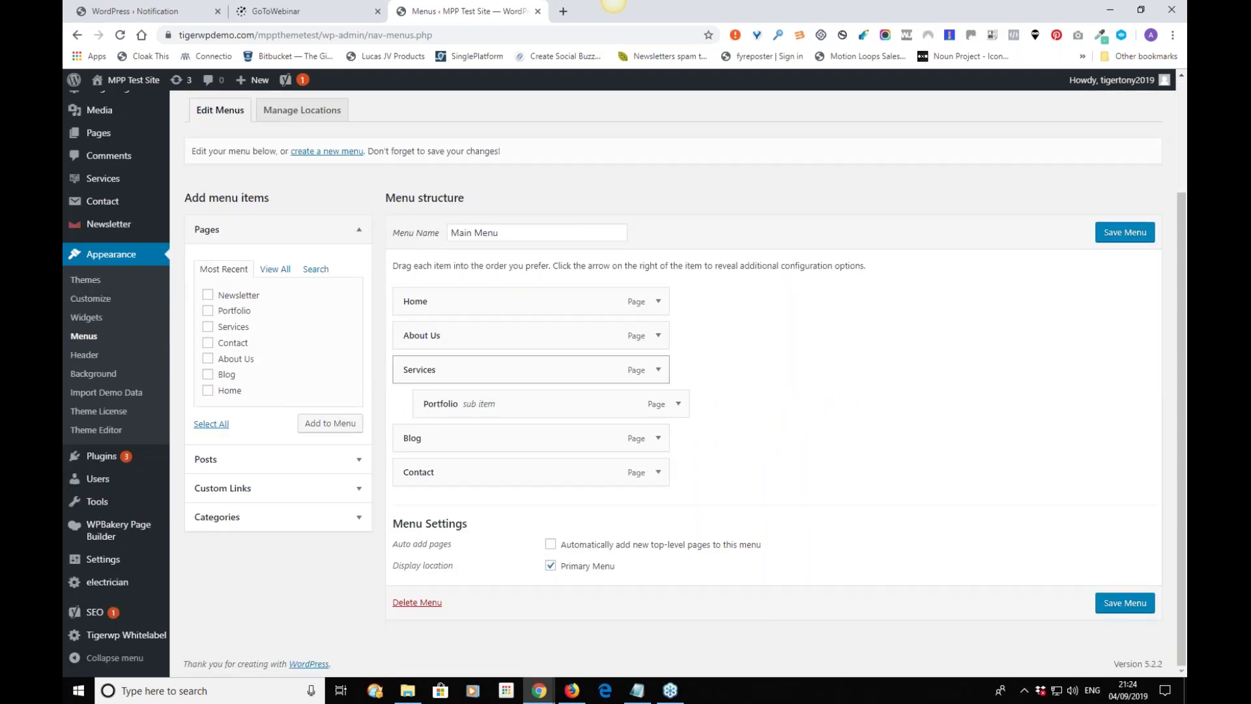
scroll(449, 341, up, 2)
Save Main Menu to the Primary Menu location, then visit the live site.
click(301, 252)
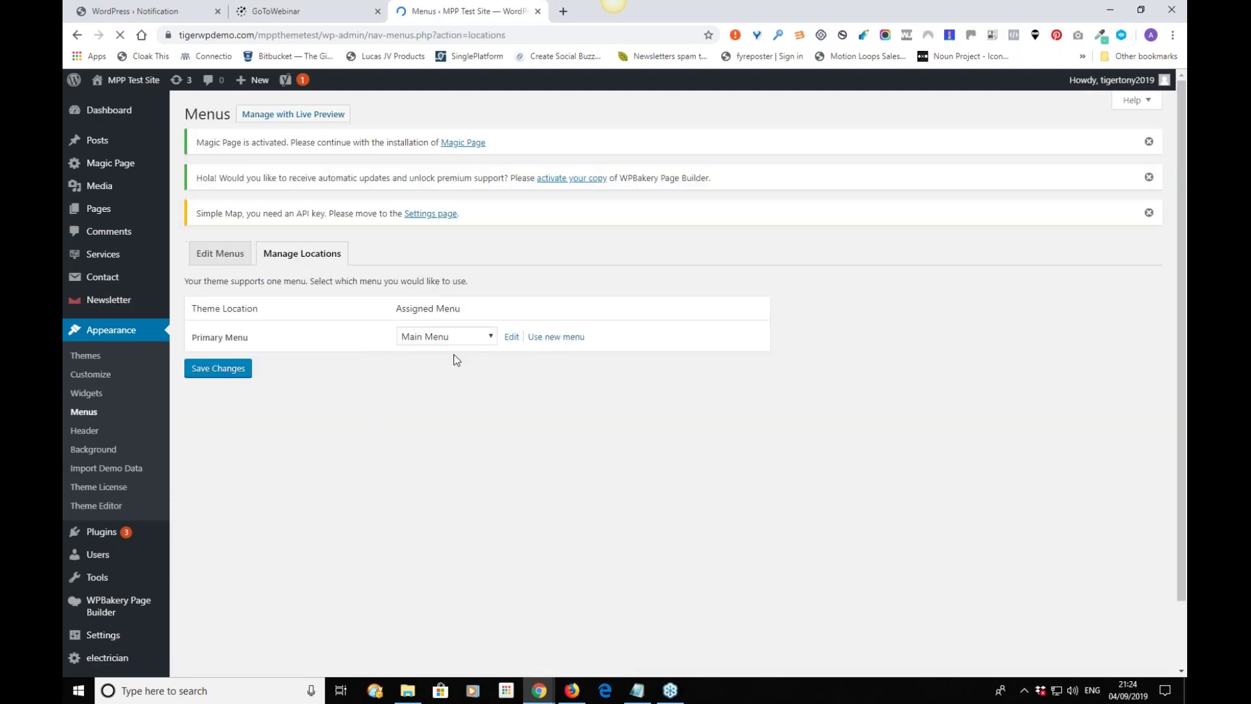
click(224, 369)
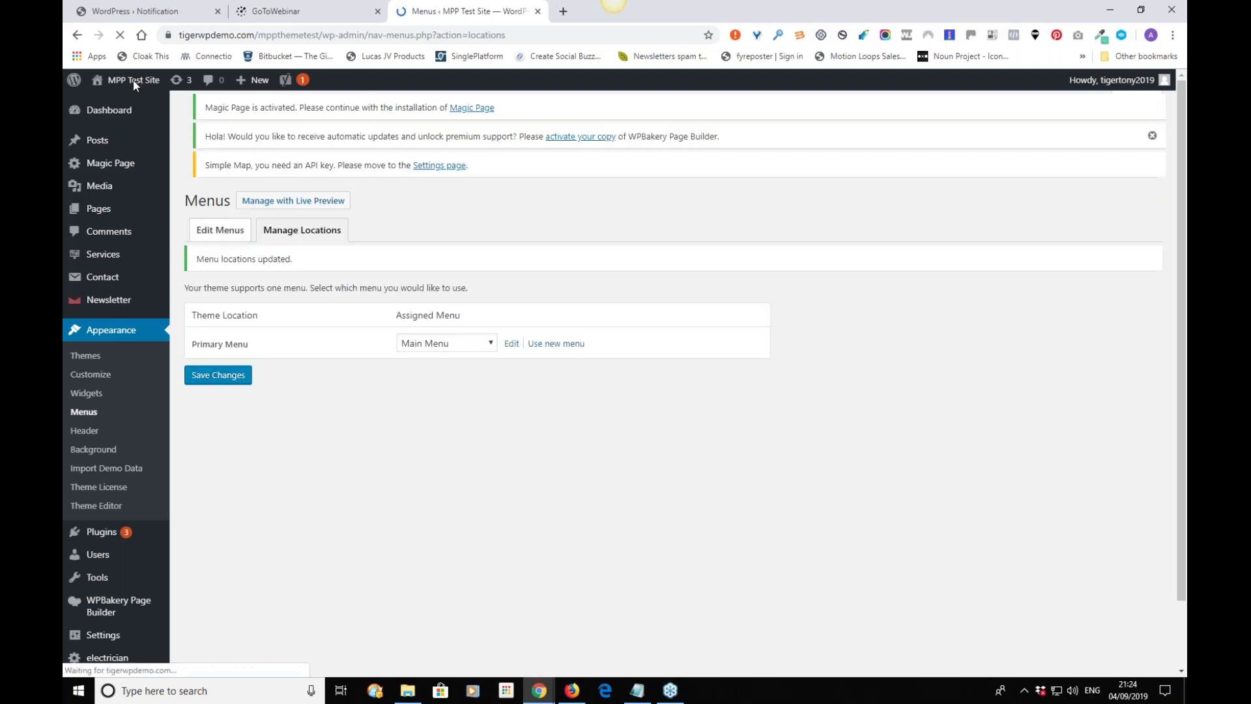
mouse_move(131, 83)
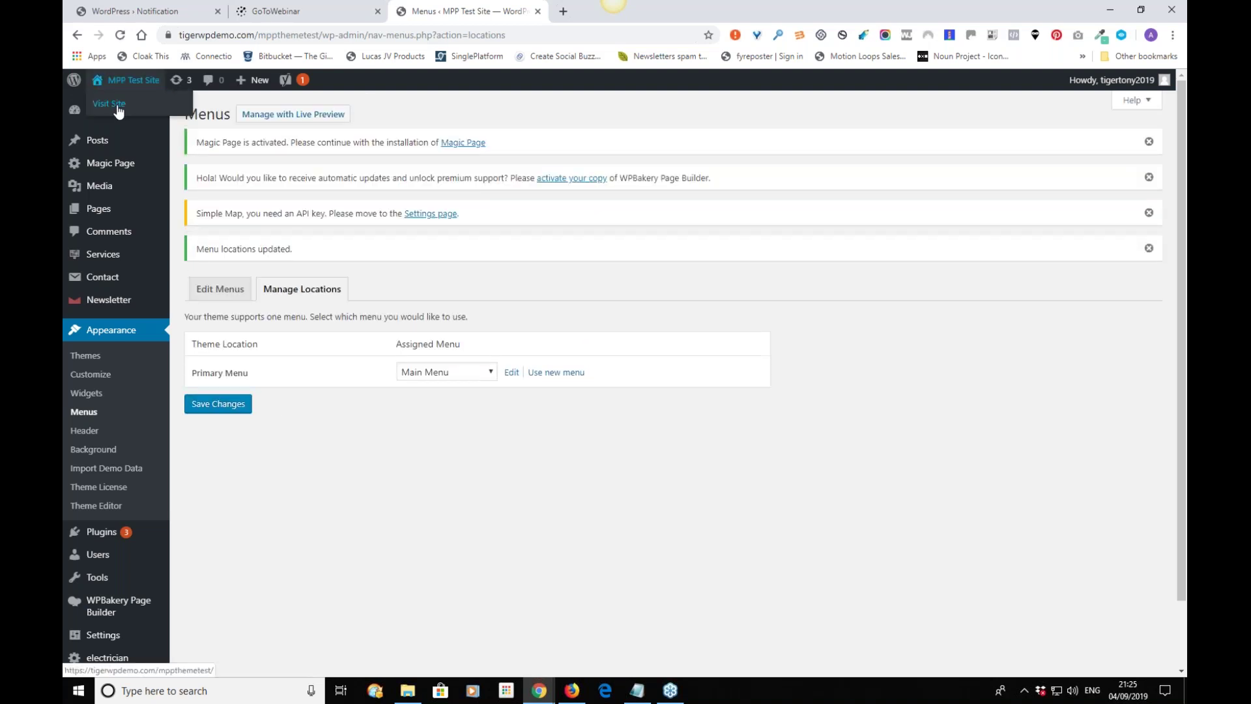
click(118, 111)
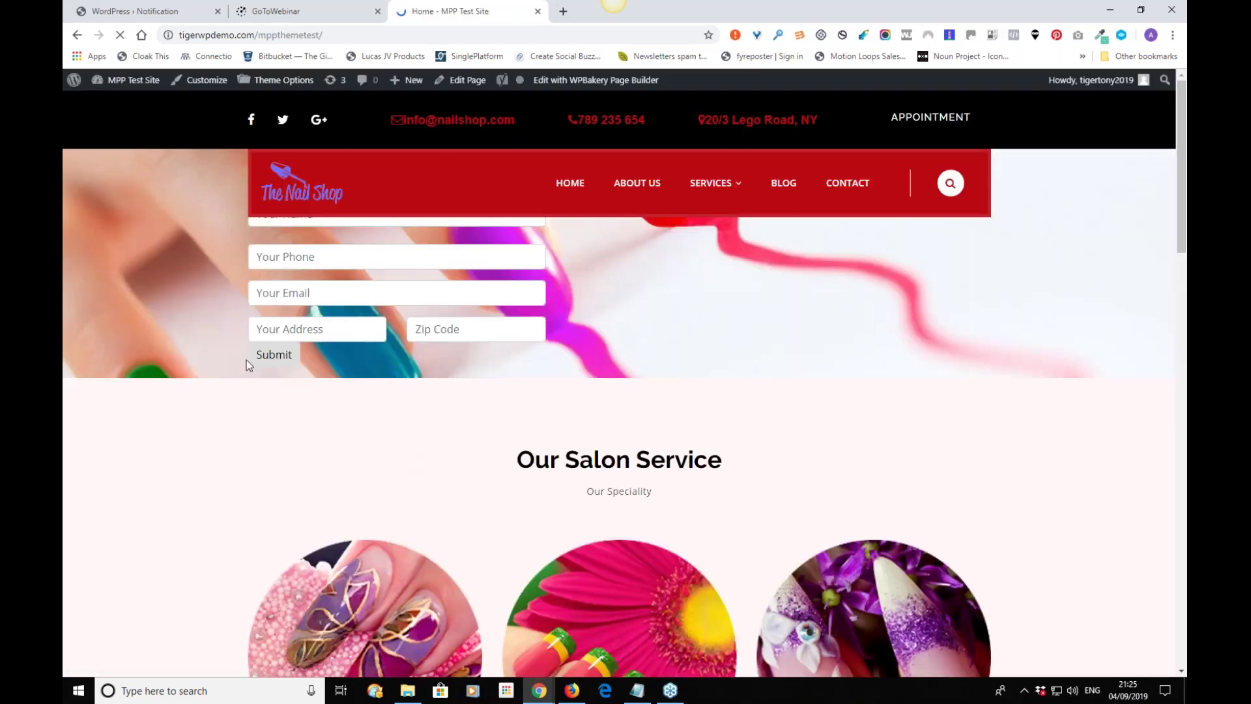
Look over the Nail Shop home page, then return to the MPP Test Site dashboard.
scroll(170, 341, down, 15)
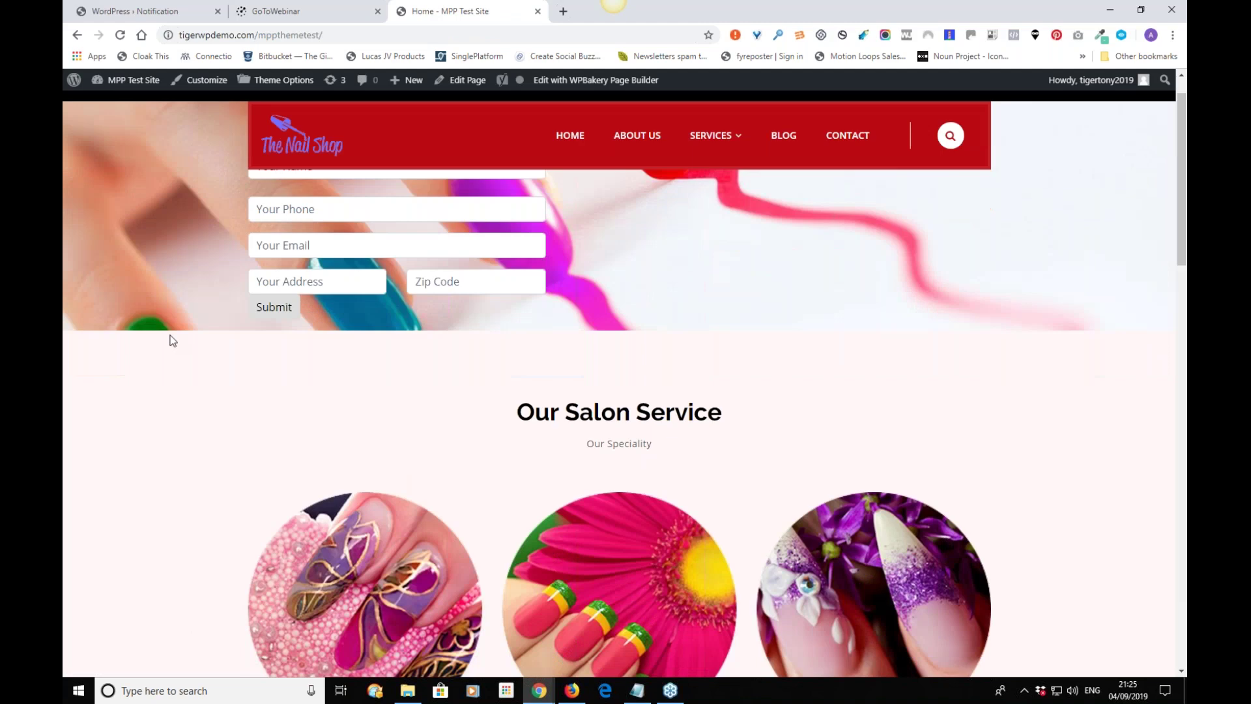
scroll(174, 352, down, 6)
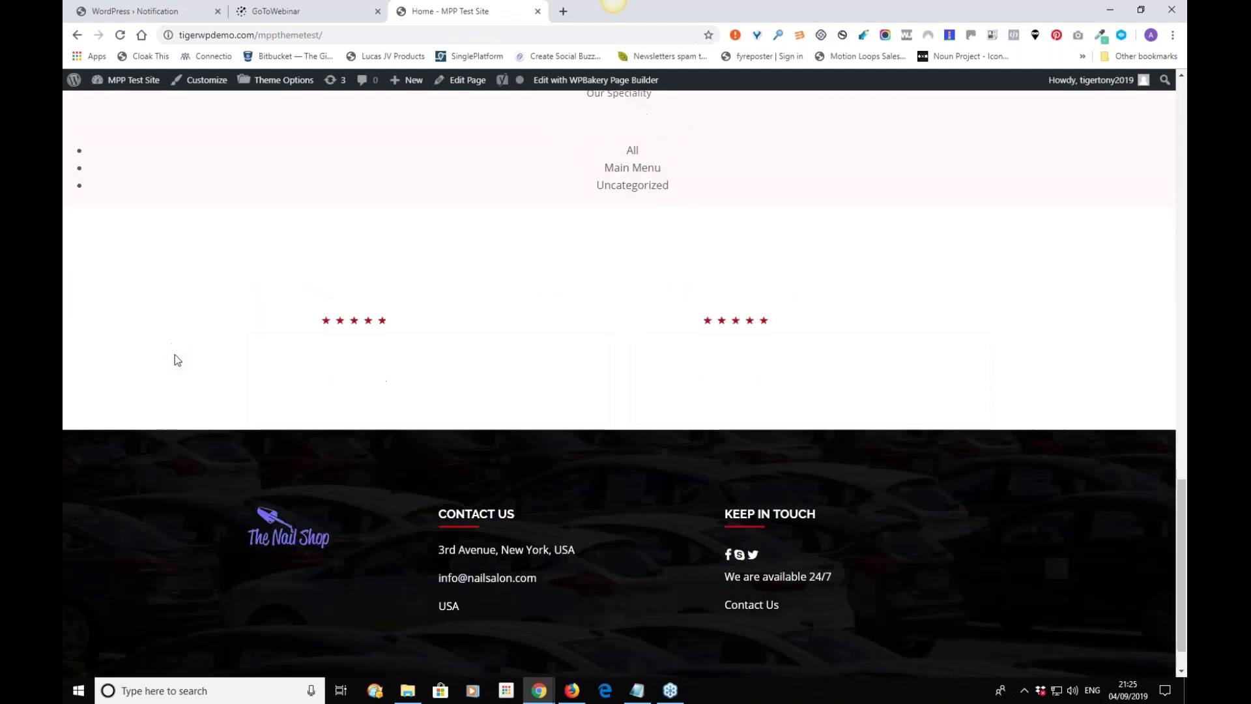
scroll(174, 354, up, 3)
scroll(175, 356, up, 12)
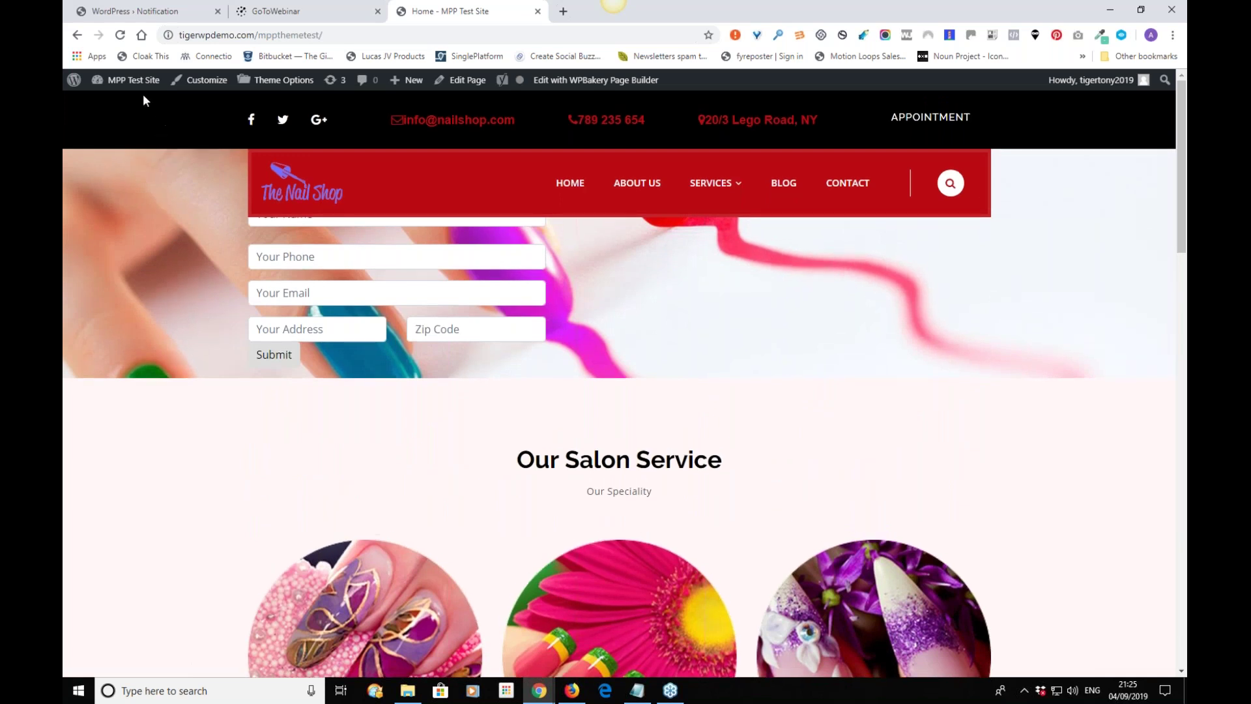
mouse_move(133, 88)
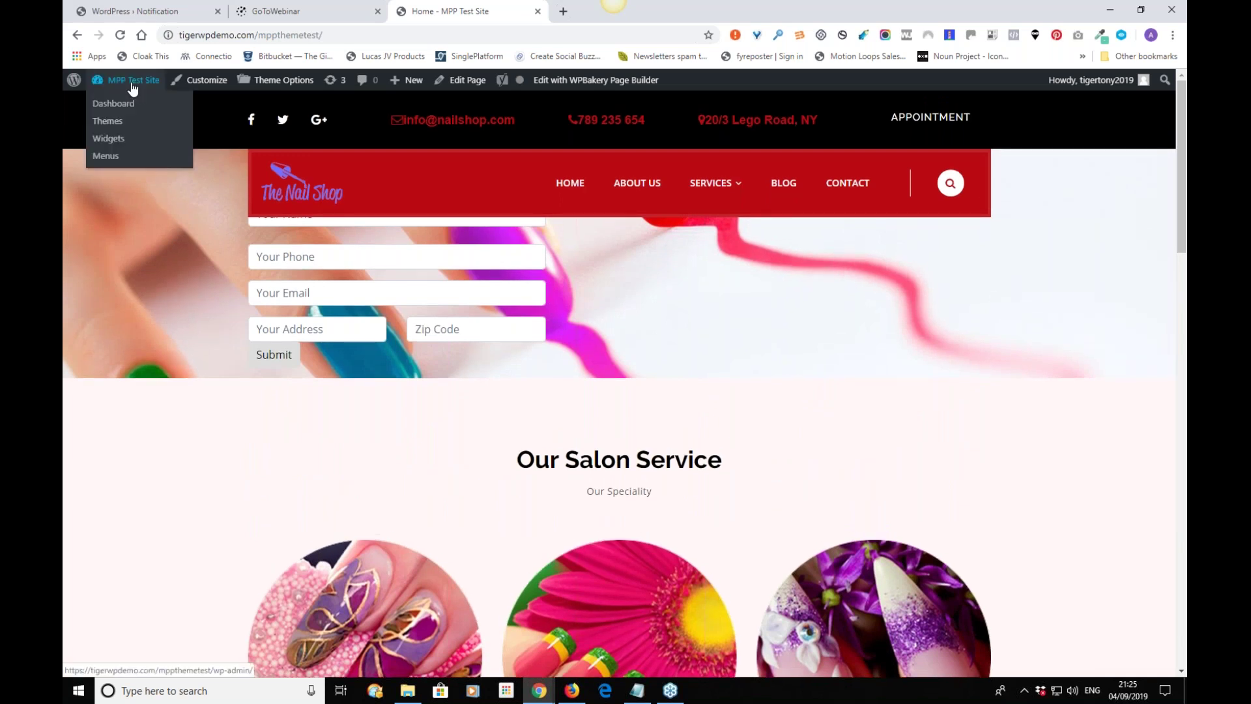
click(130, 112)
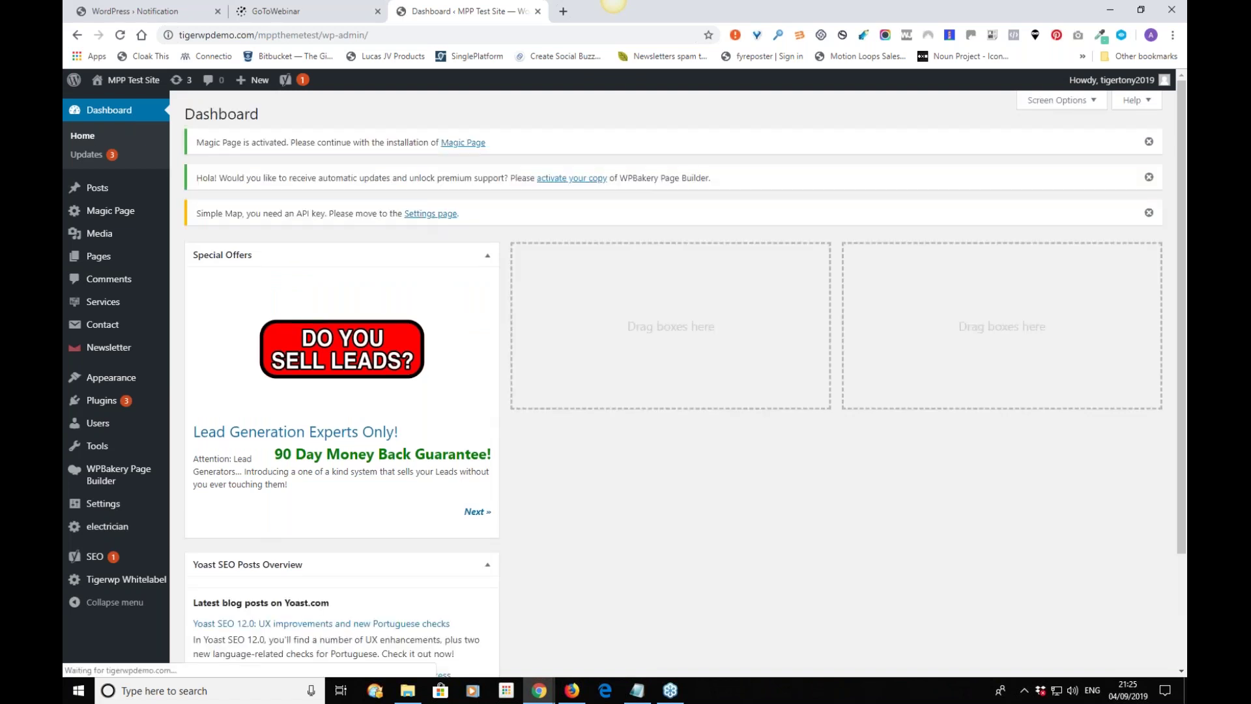
Let the dashboard load and glance over its Magic Page notice and Special Offers box.
mouse_move(130, 82)
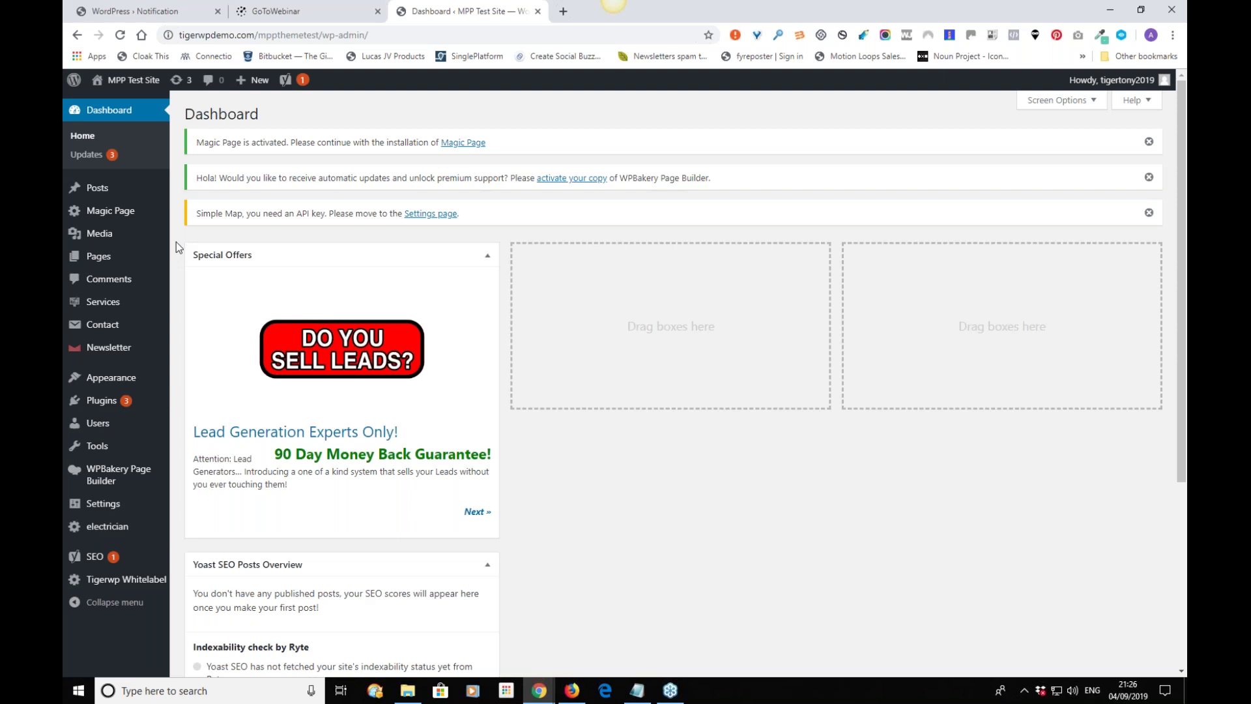
scroll(176, 247, down, 1)
scroll(178, 246, up, 1)
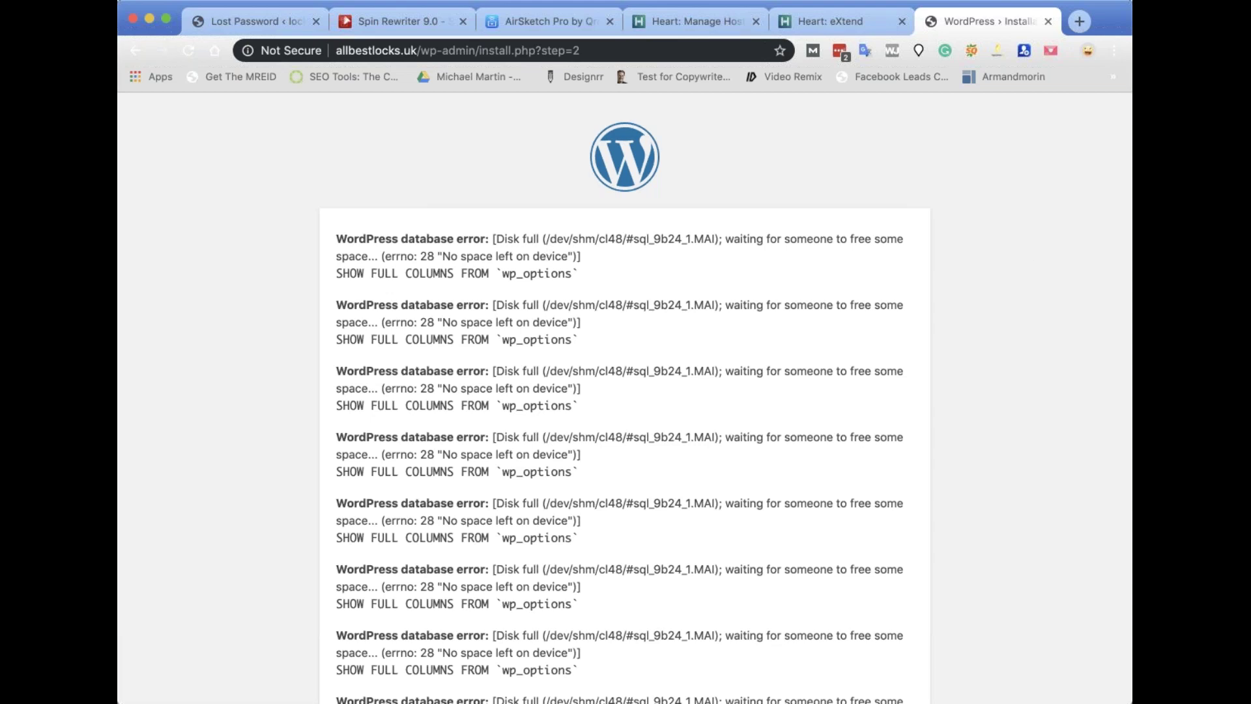
Find the 'Success! WordPress has been installed' message, then close both Heart hosting tabs.
scroll(764, 425, down, 5)
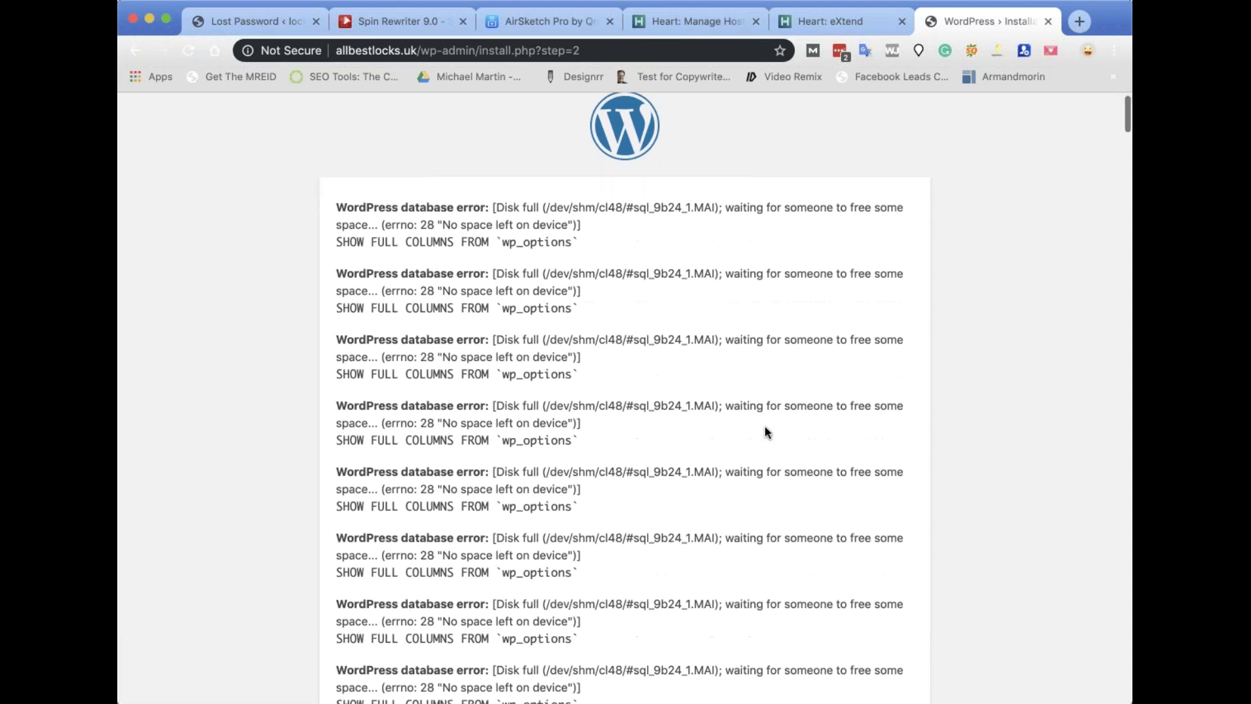
scroll(766, 432, down, 10)
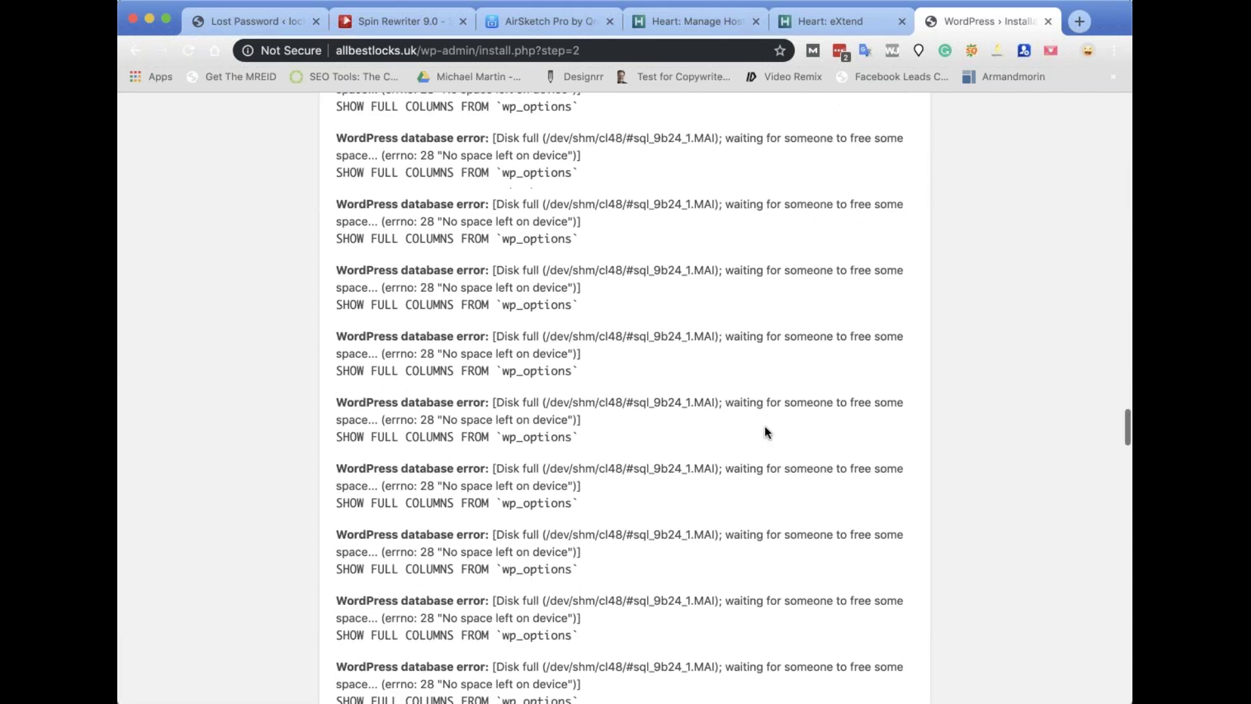
scroll(766, 432, down, 10)
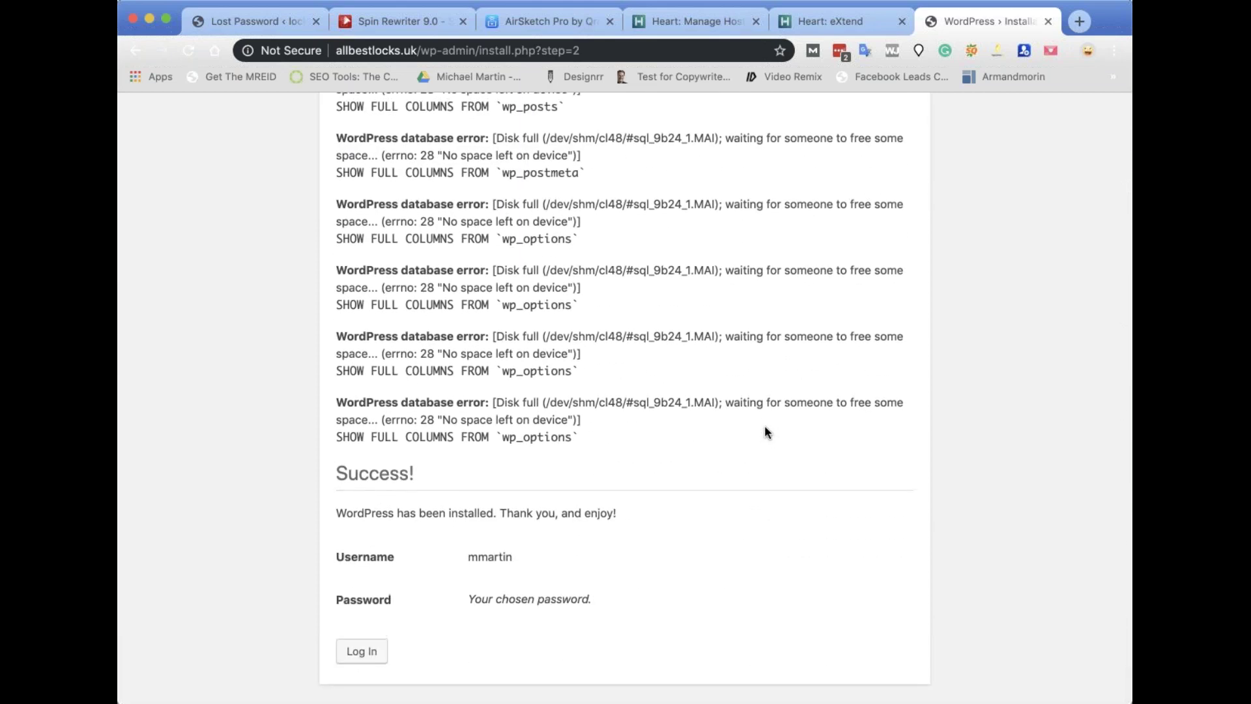
scroll(765, 430, up, 8)
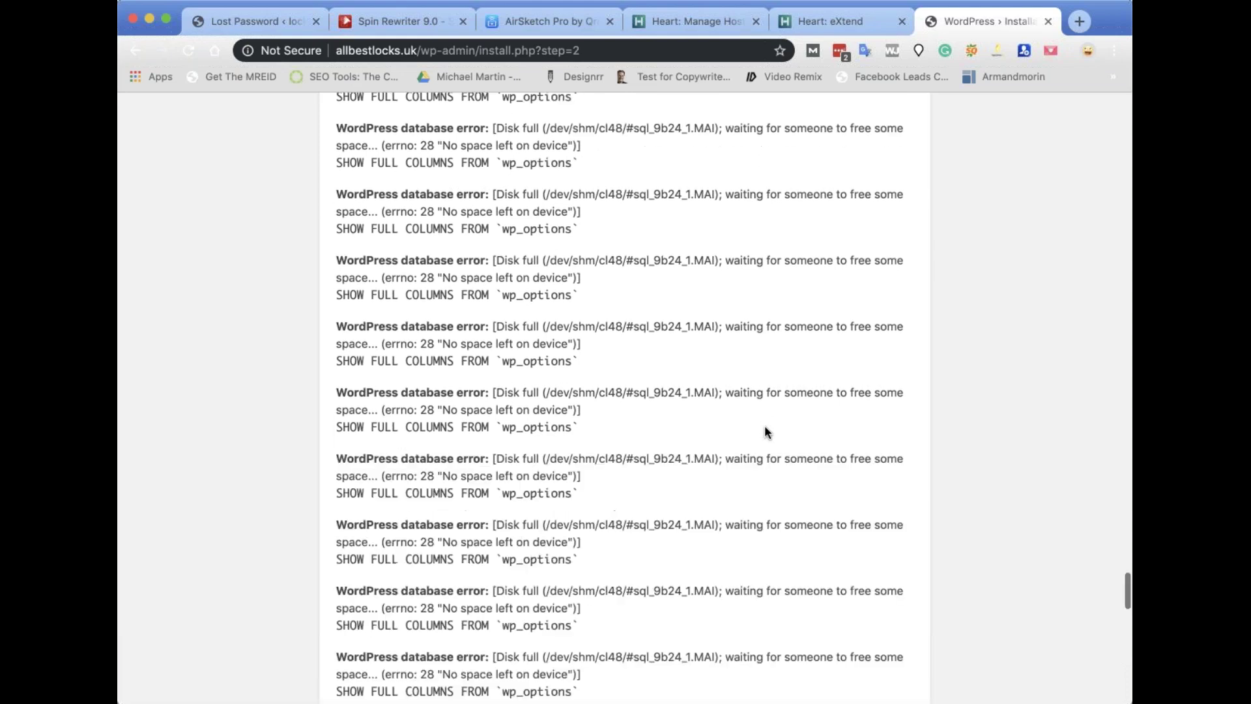
scroll(765, 427, up, 10)
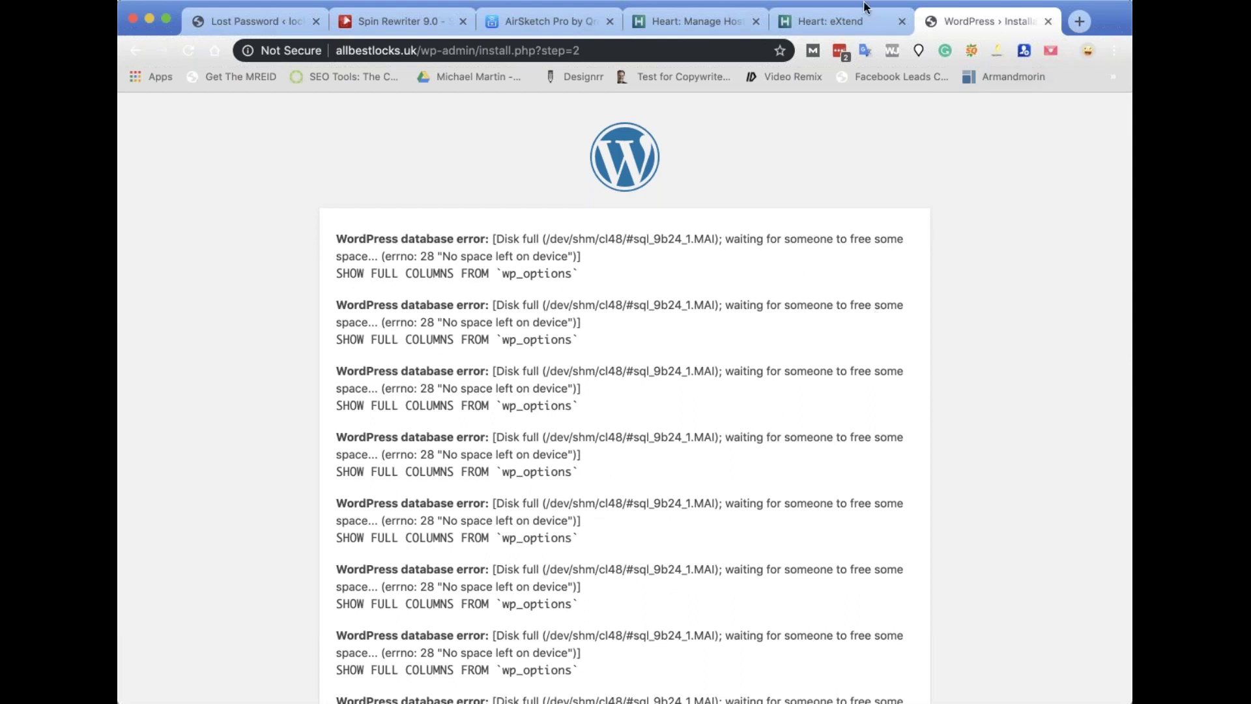
click(902, 21)
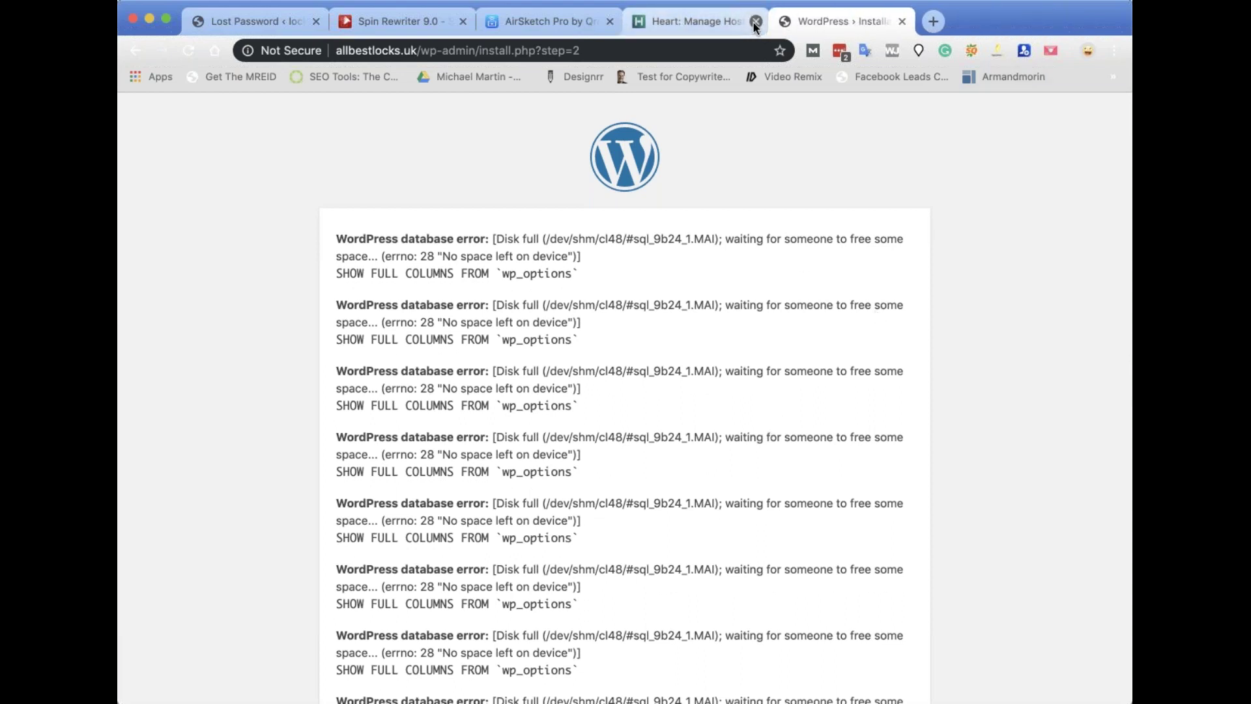
click(756, 22)
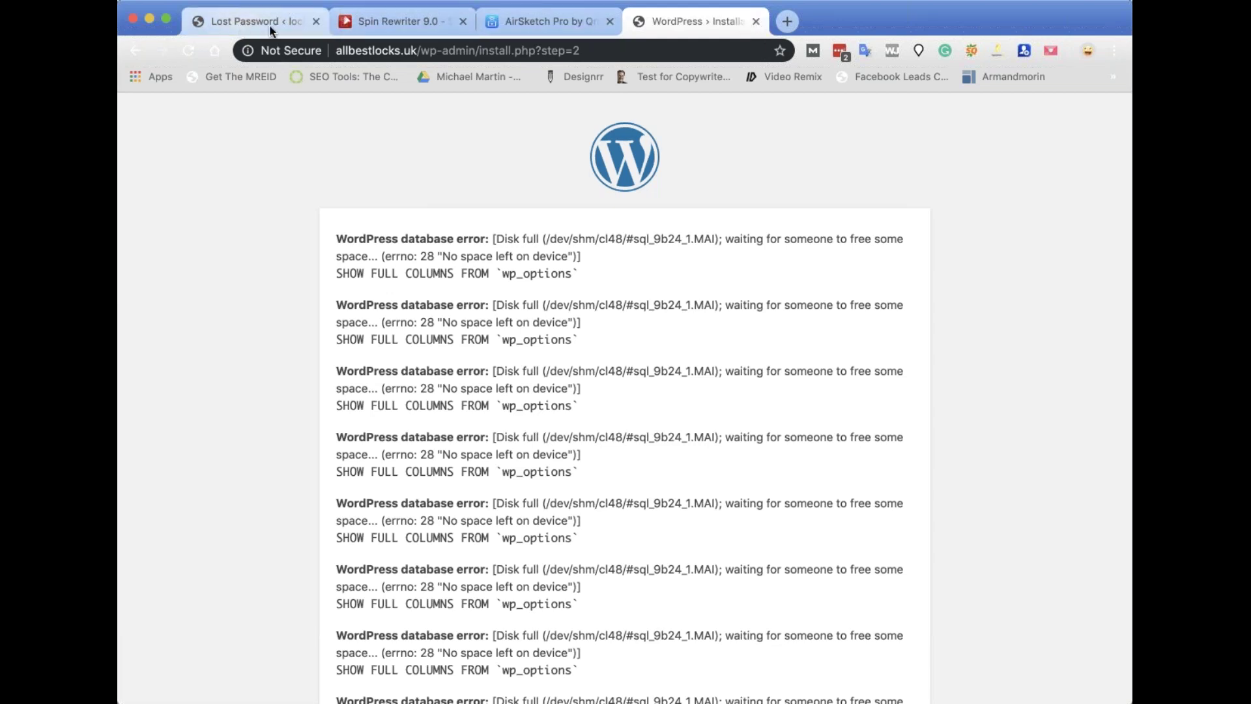
Close the Lost Password tab and switch to the AirSketch Pro tab.
click(251, 18)
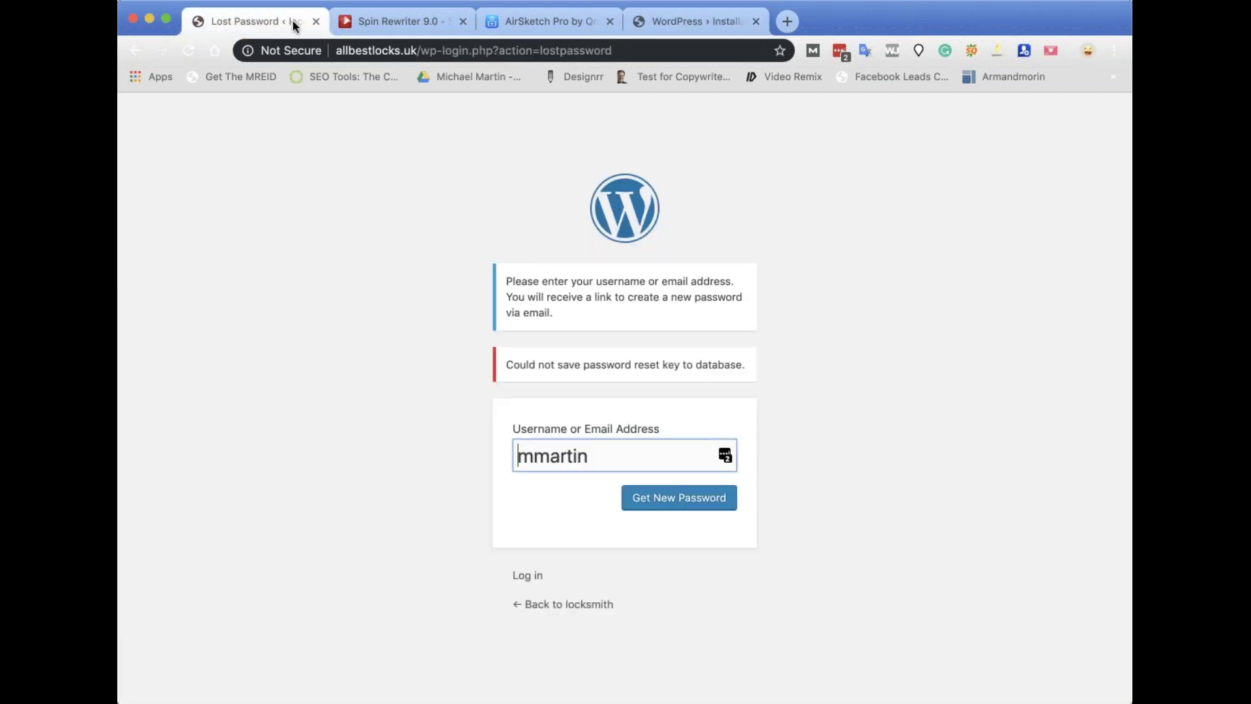
click(315, 23)
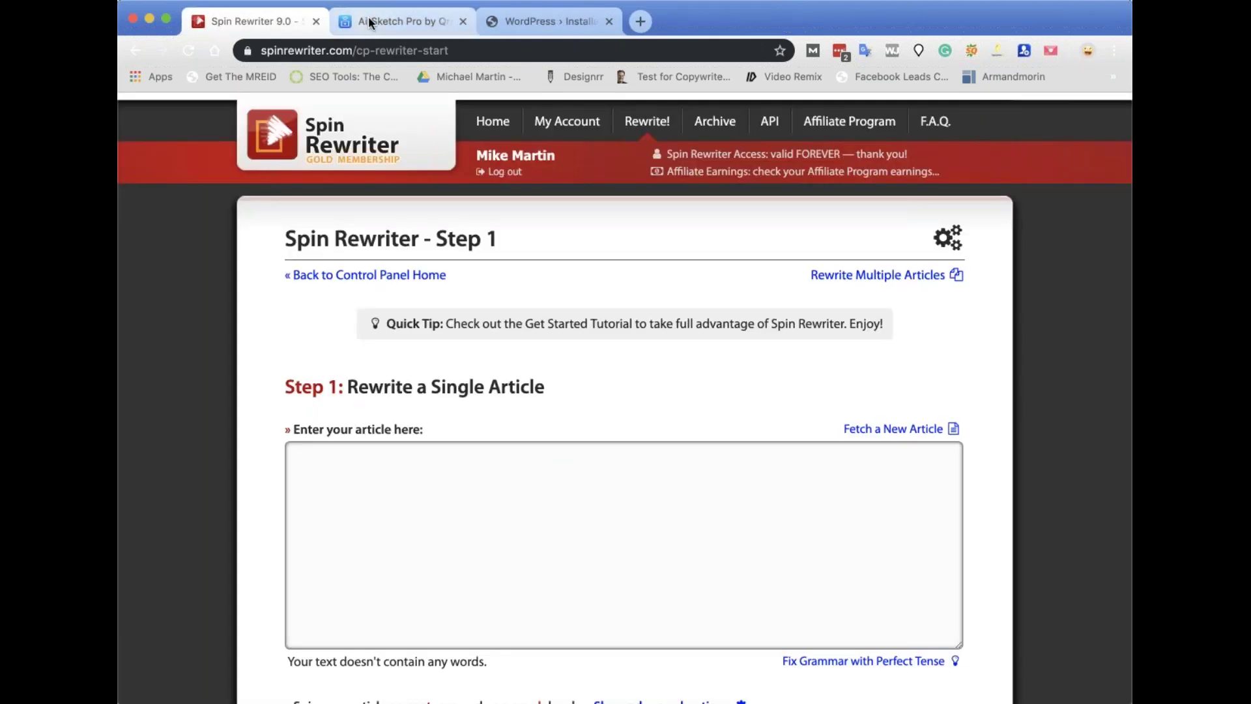
click(365, 21)
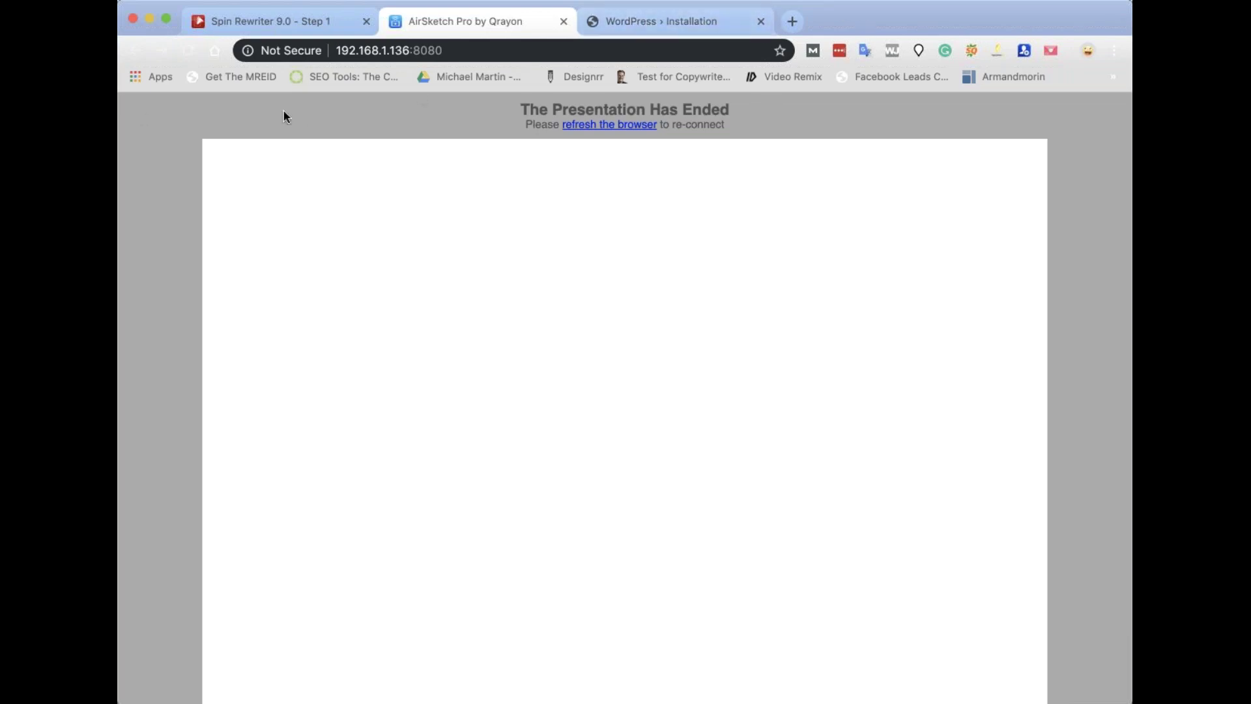
Reload the AirSketch Pro page to bring back the blank presentation canvas.
click(186, 52)
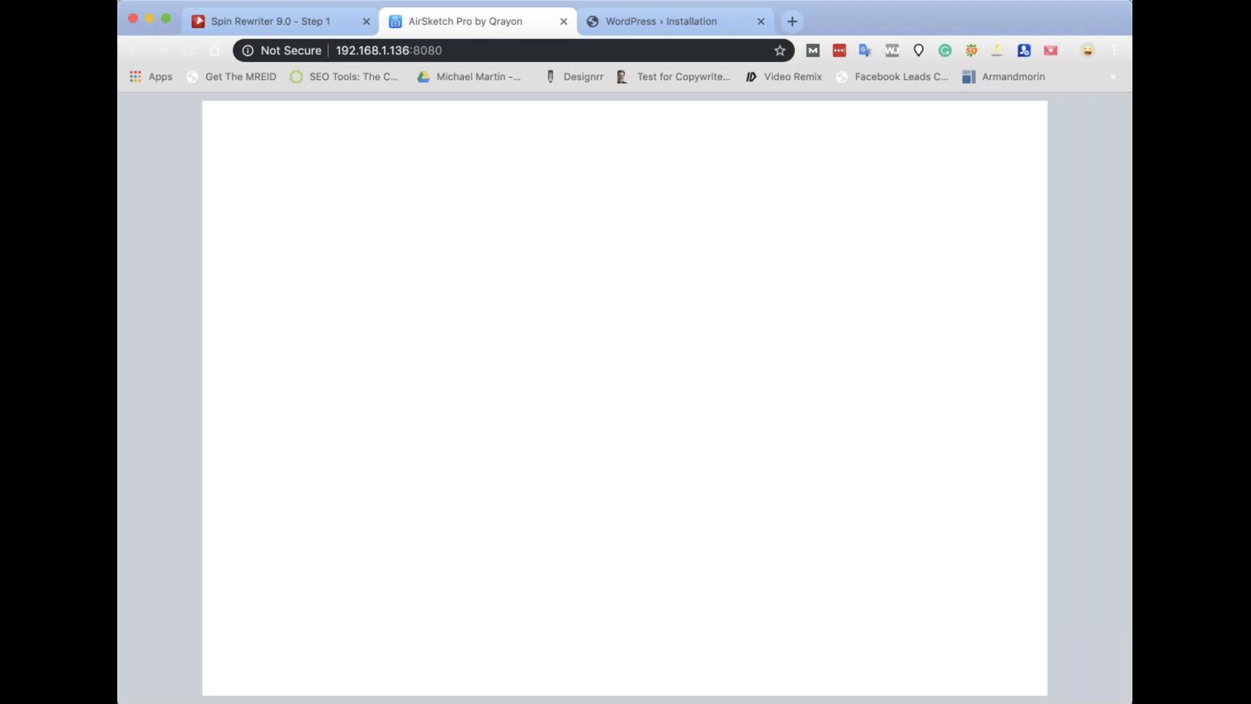
Open extremelocks.co.uk in a new tab and browse its London Auto Locksmiths page.
click(791, 22)
text(extremelocks.co.uk)
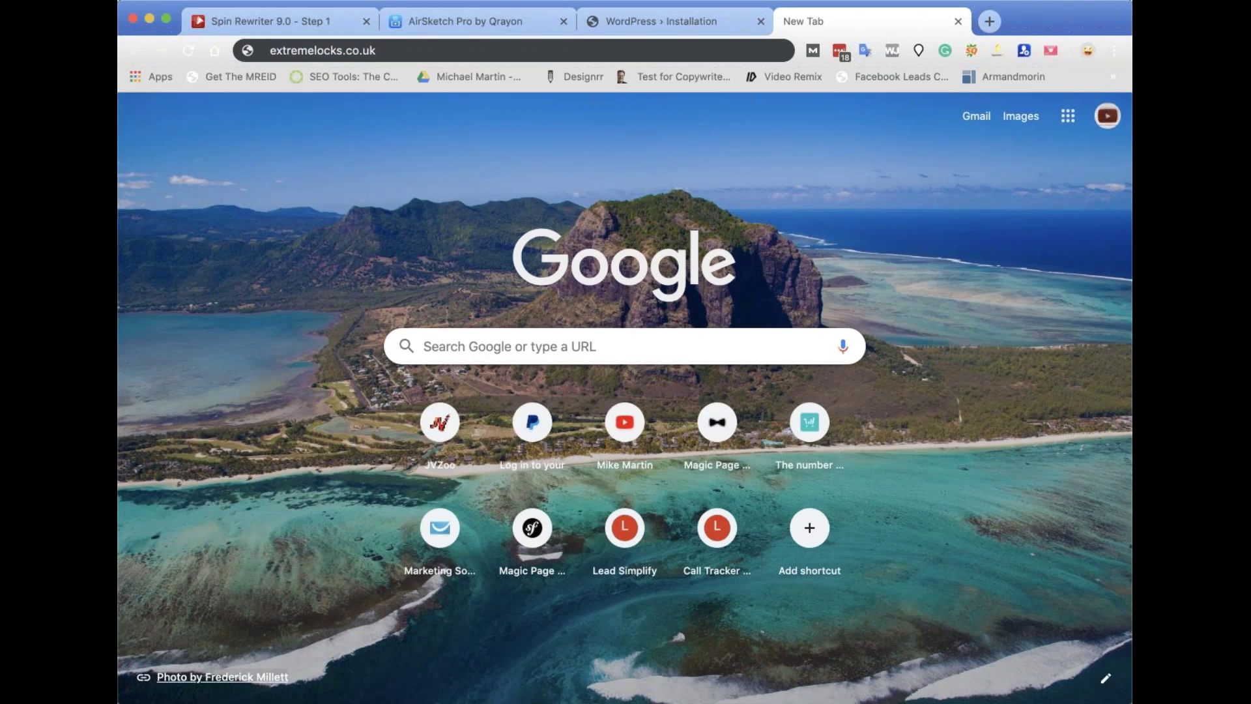
key(Return)
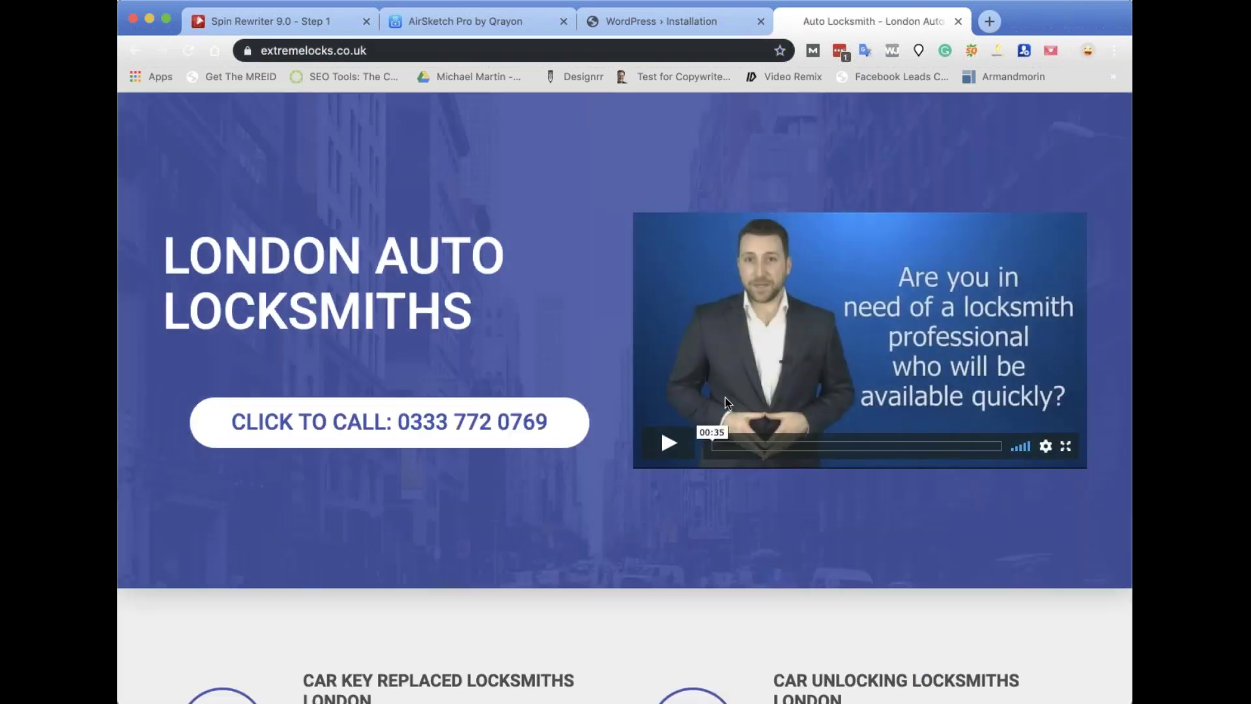
scroll(727, 403, down, 3)
scroll(725, 399, down, 15)
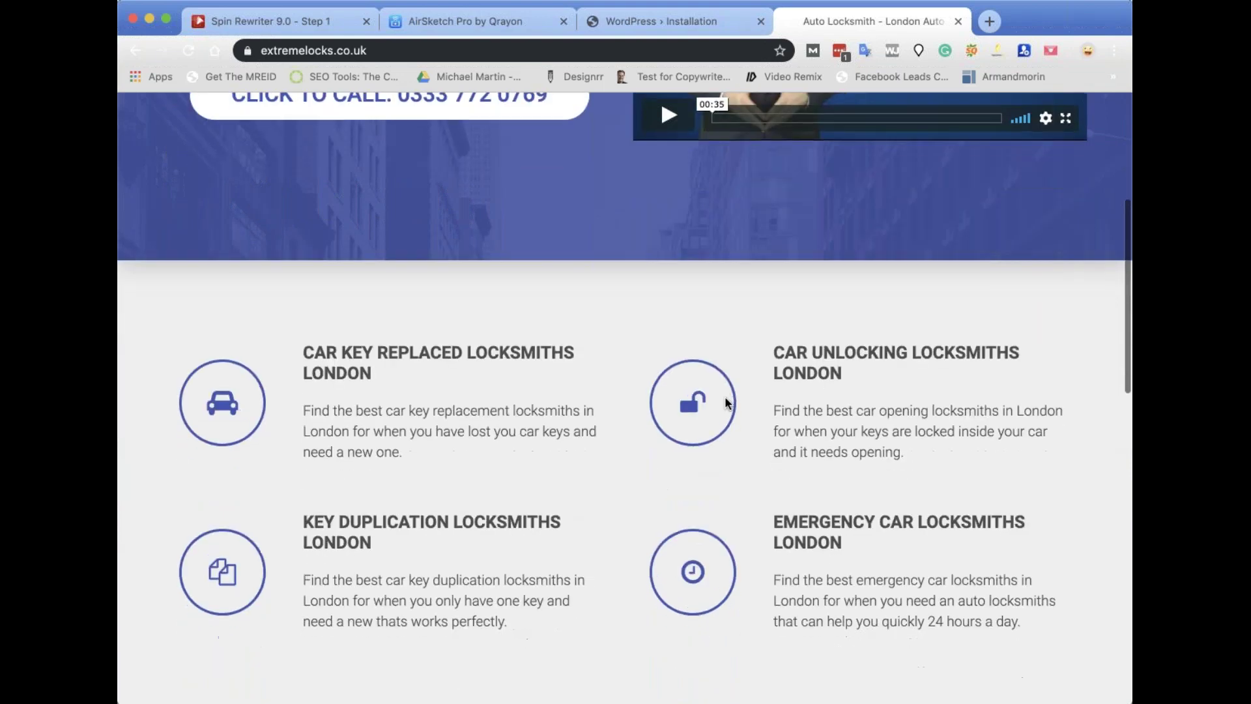
scroll(725, 399, up, 15)
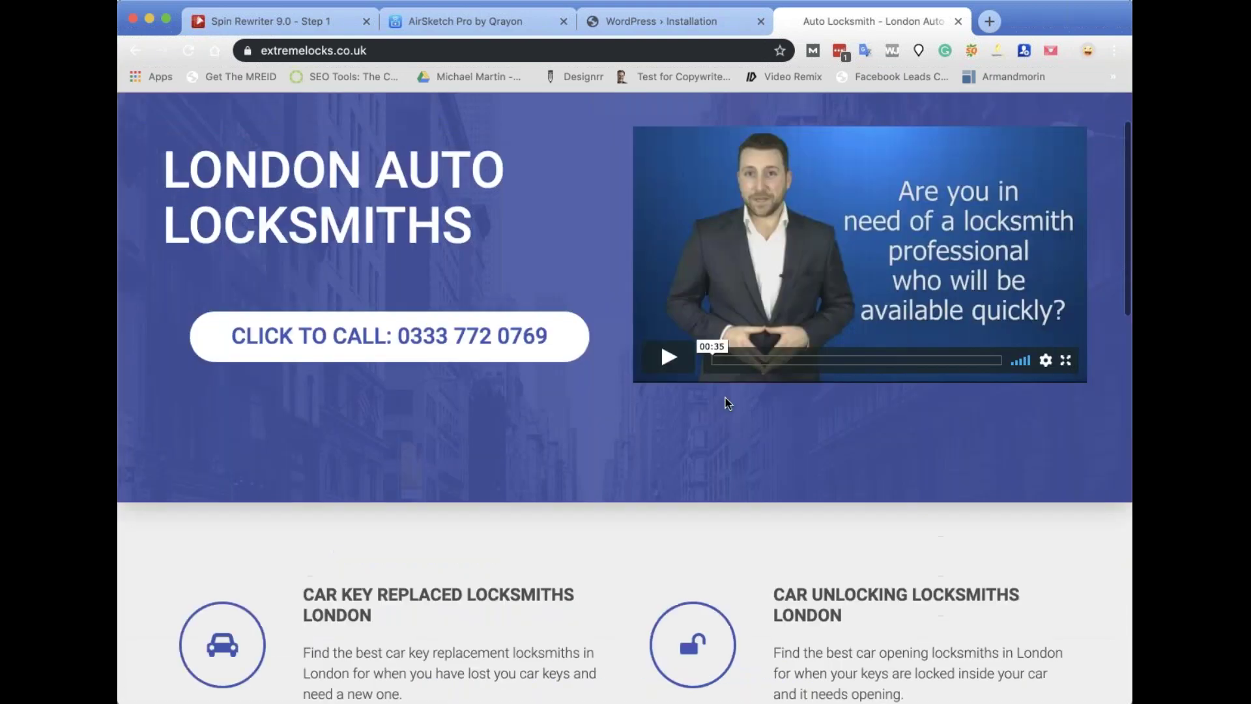
scroll(725, 399, down, 15)
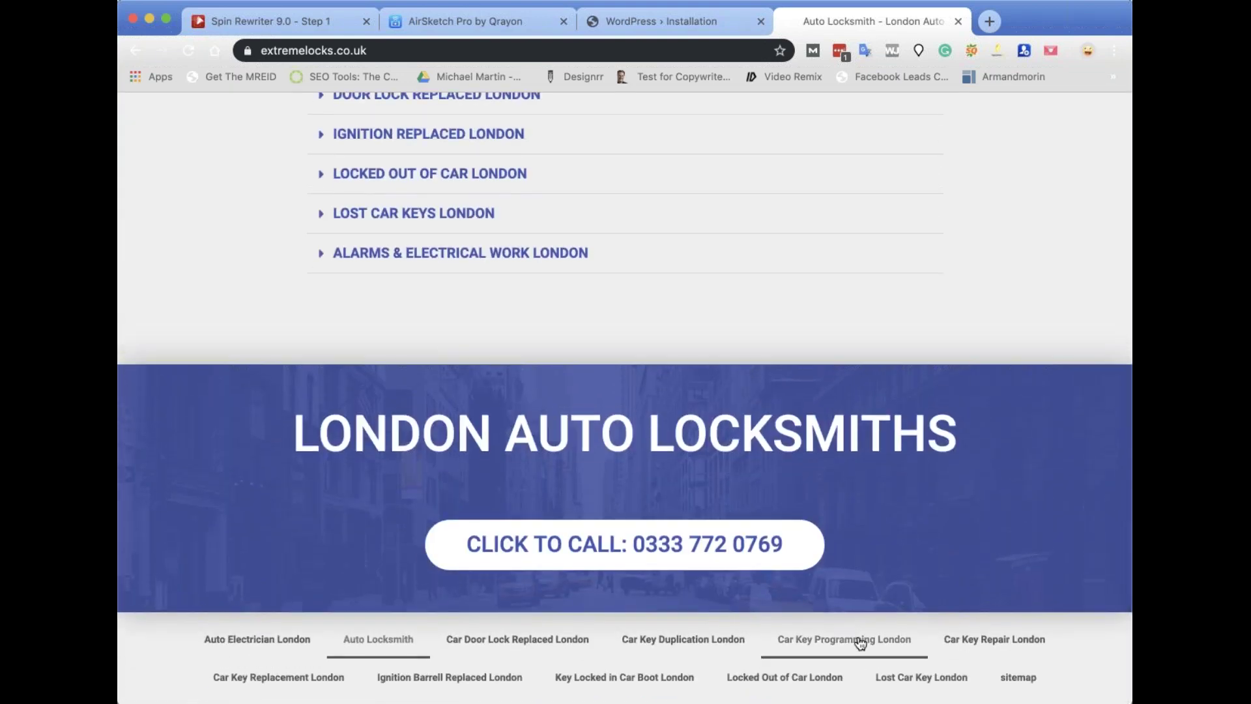
scroll(861, 643, up, 15)
scroll(860, 642, down, 15)
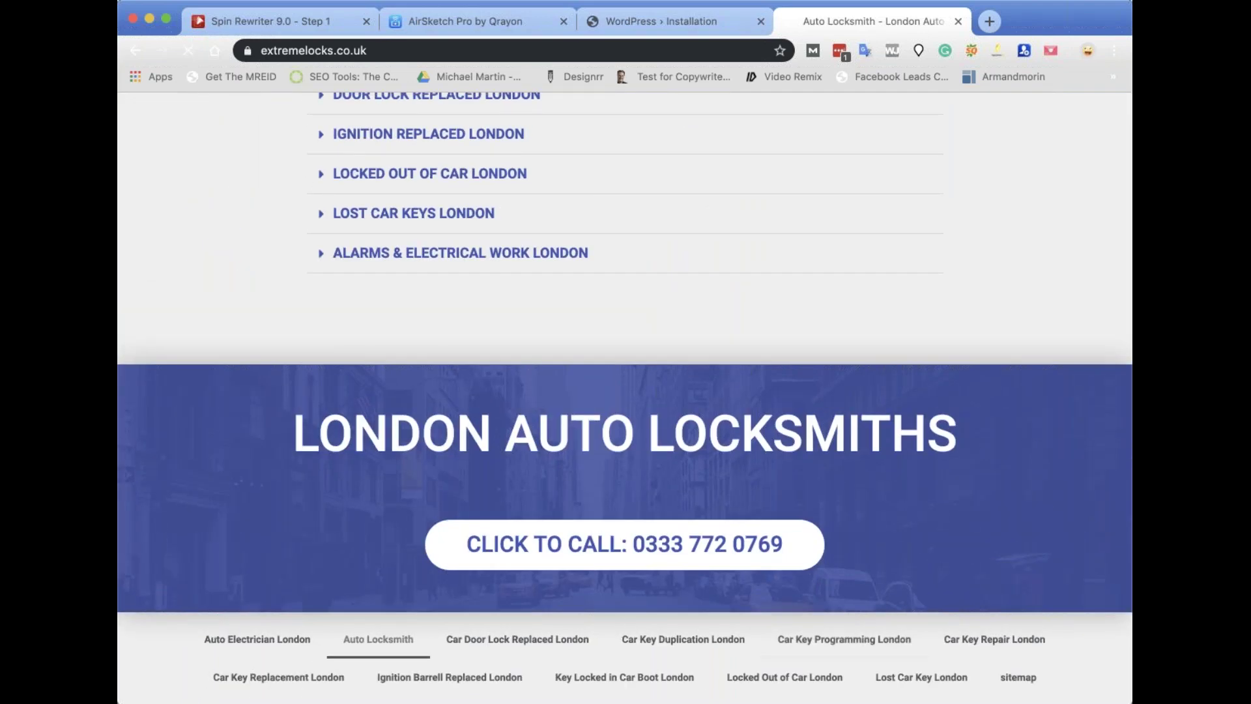
scroll(877, 556, down, 10)
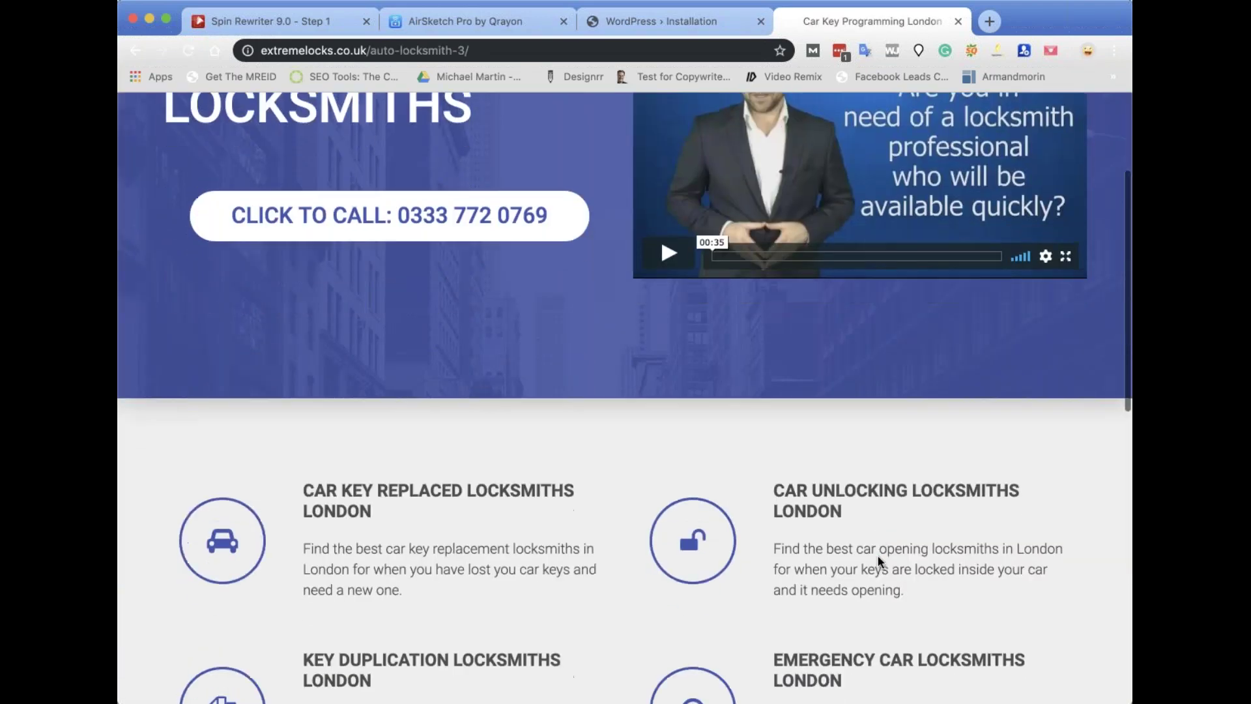
Go to the Slough location page and scroll through its car locksmith services.
click(750, 342)
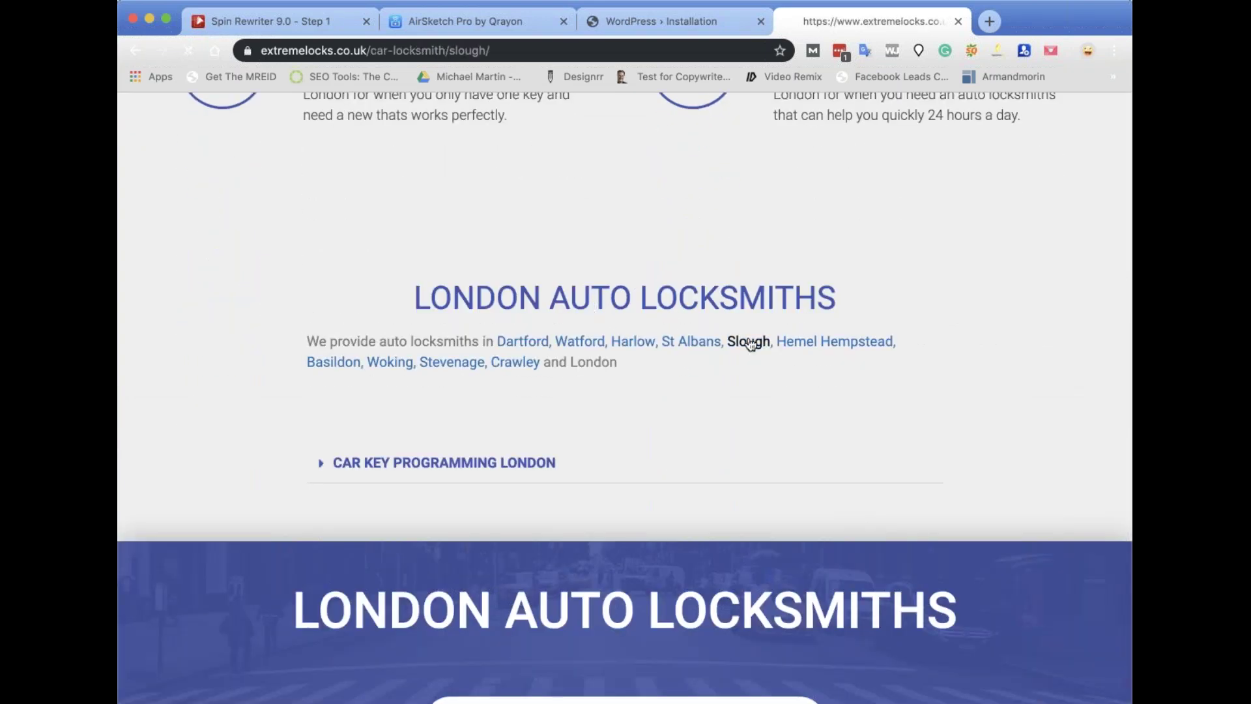
scroll(800, 405, down, 15)
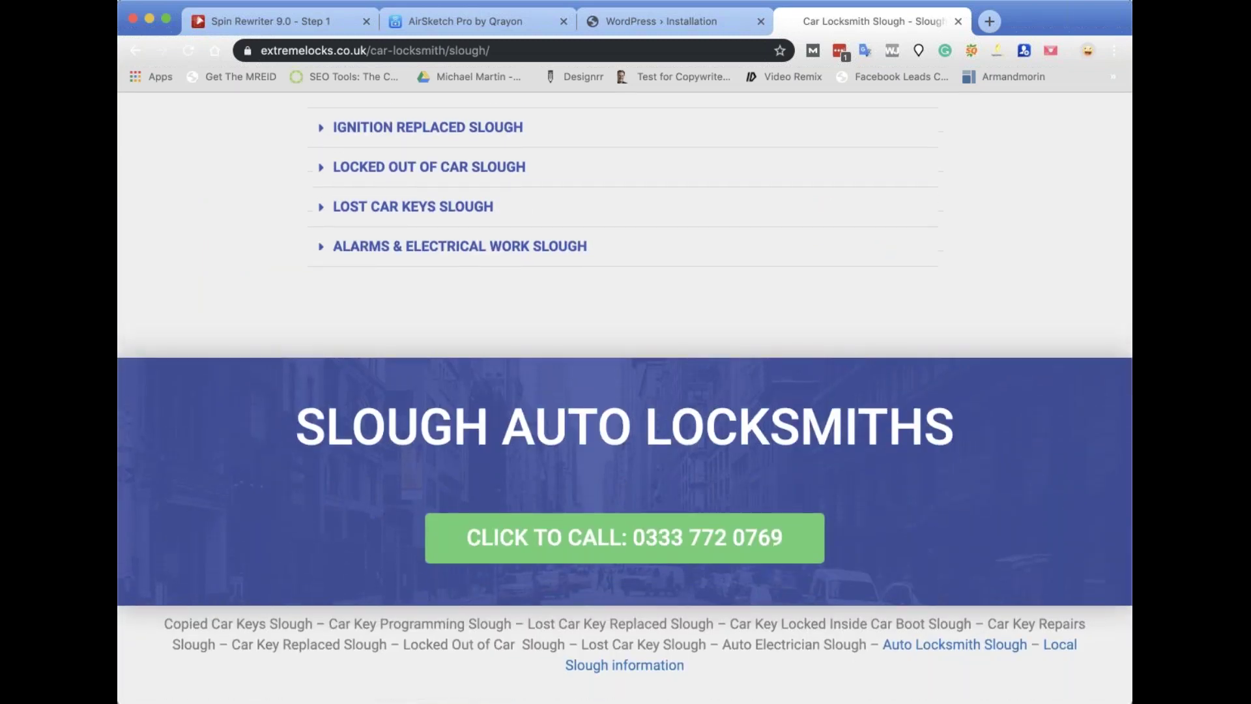
scroll(626, 398, up, 15)
scroll(626, 397, down, 3)
scroll(626, 397, down, 9)
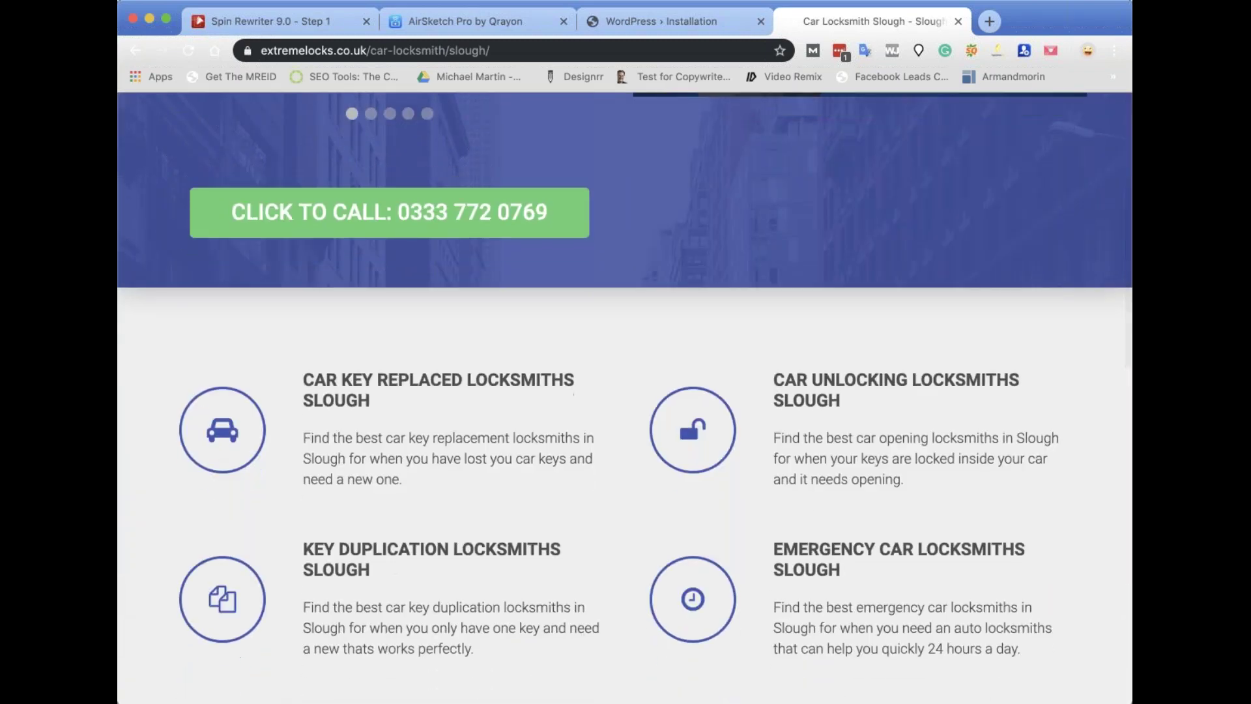
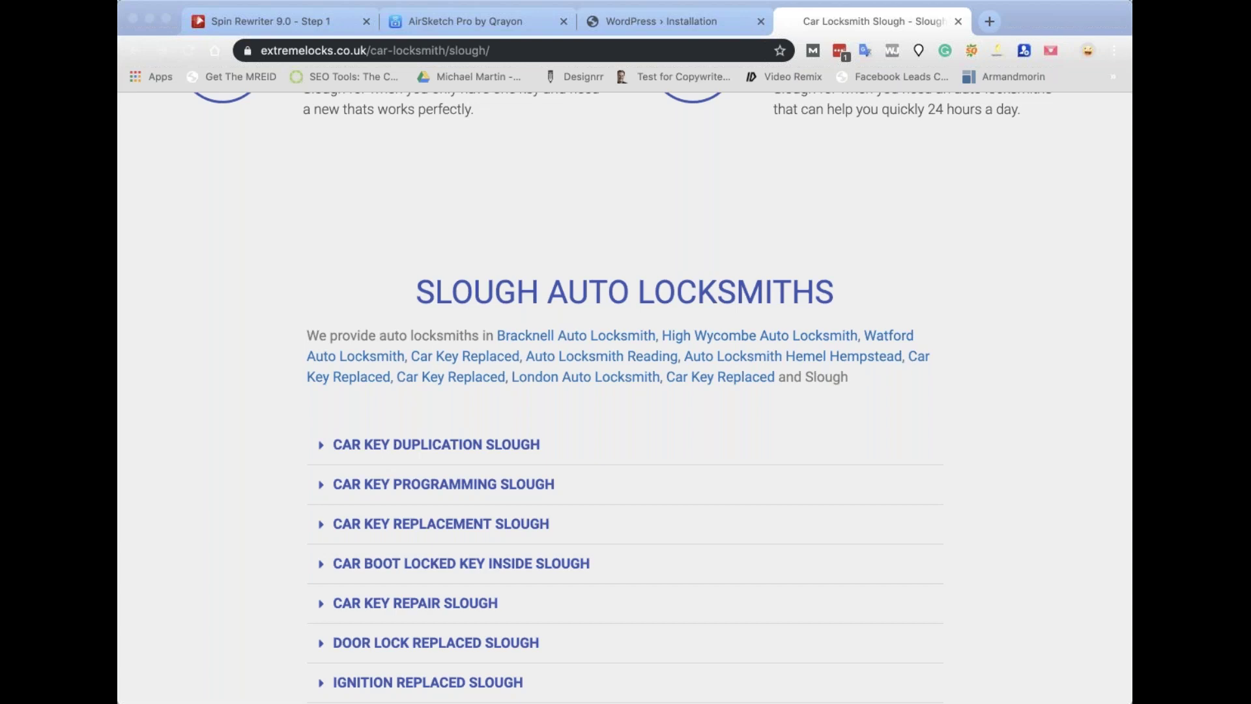
click(576, 259)
key(ctrl+super+f)
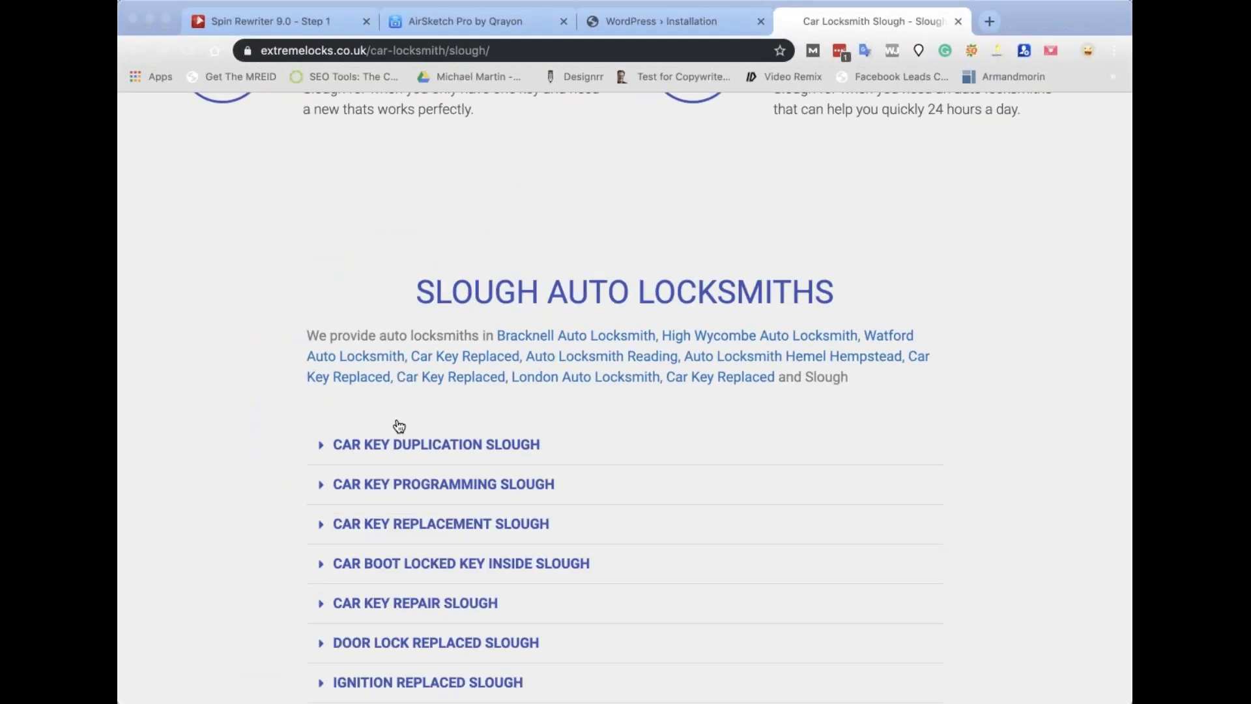